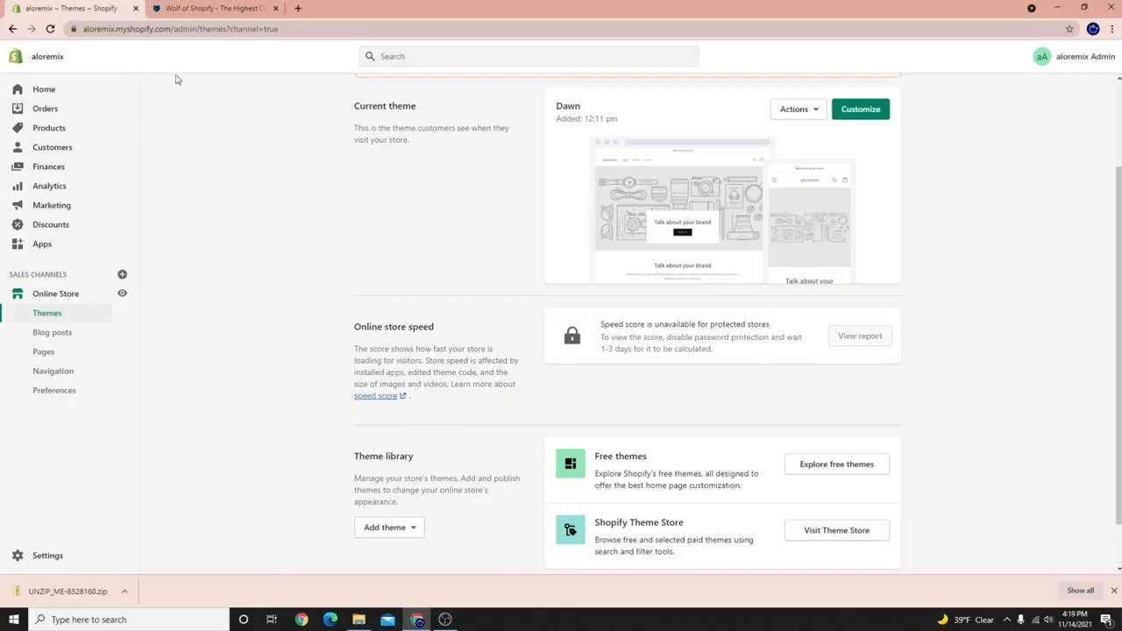
Switch to the Wolf of Shopify site tab and scroll its home page.
left_click(207, 10)
scroll(590, 406, "down", 8)
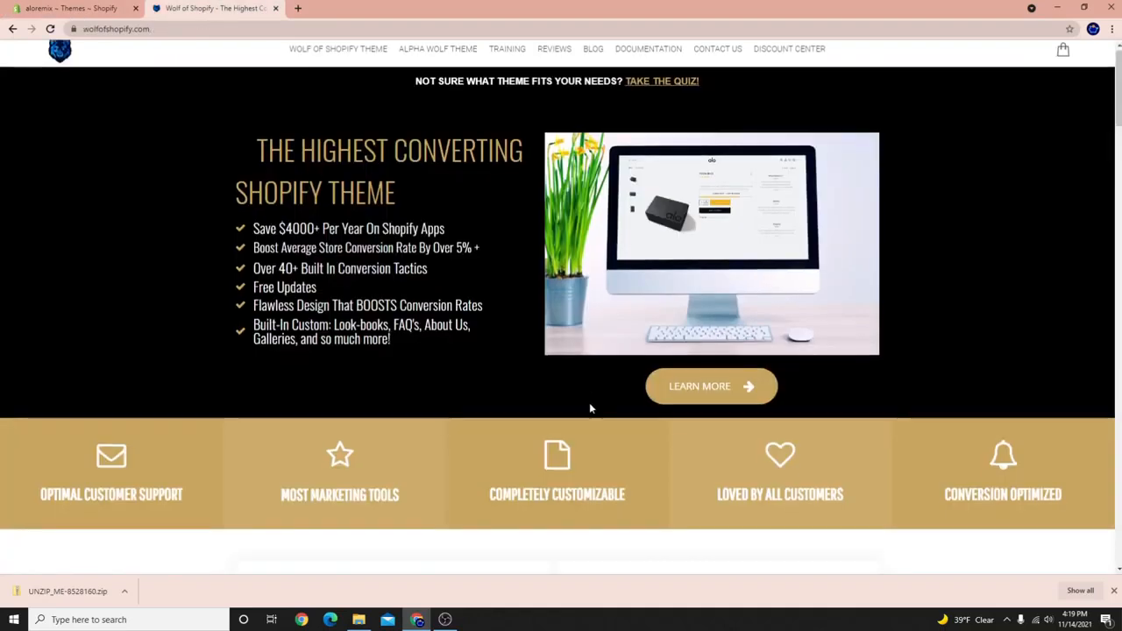
scroll(600, 476, "up", 4)
scroll(600, 476, "down", 2)
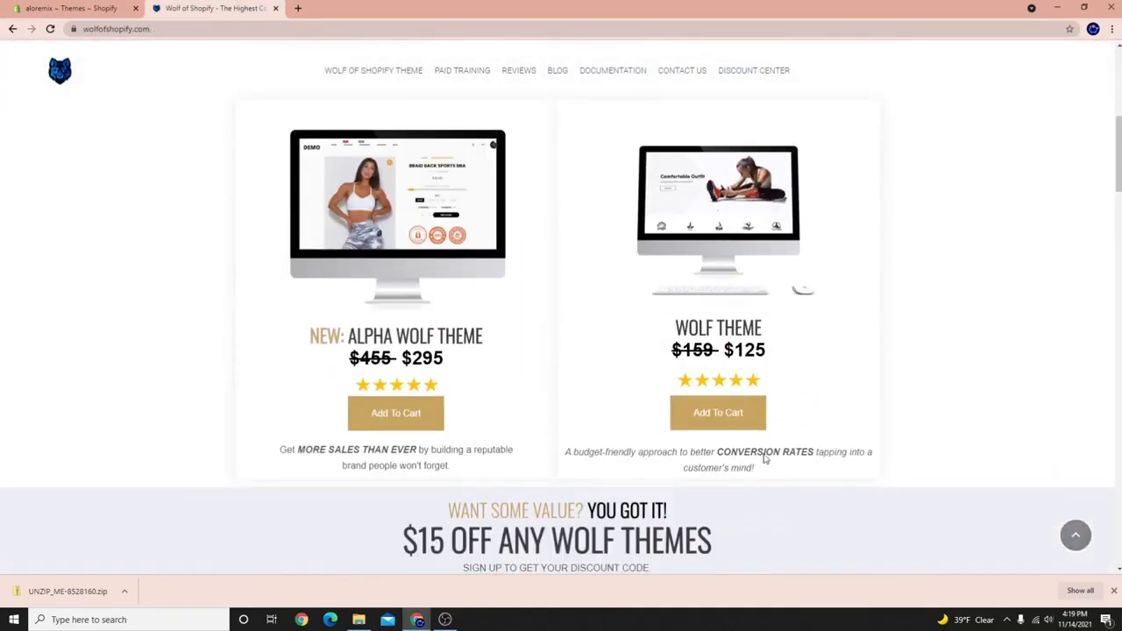
scroll(456, 219, "up", 6)
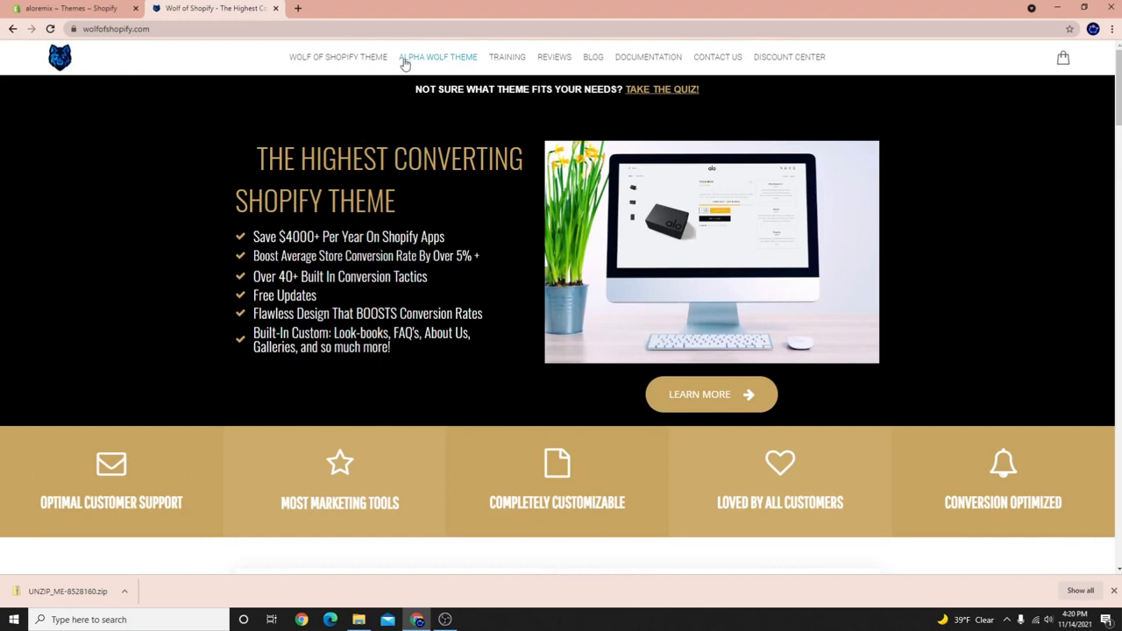
Open the Wolf of Shopify Theme page and browse its gallery and feature sections.
left_click(358, 57)
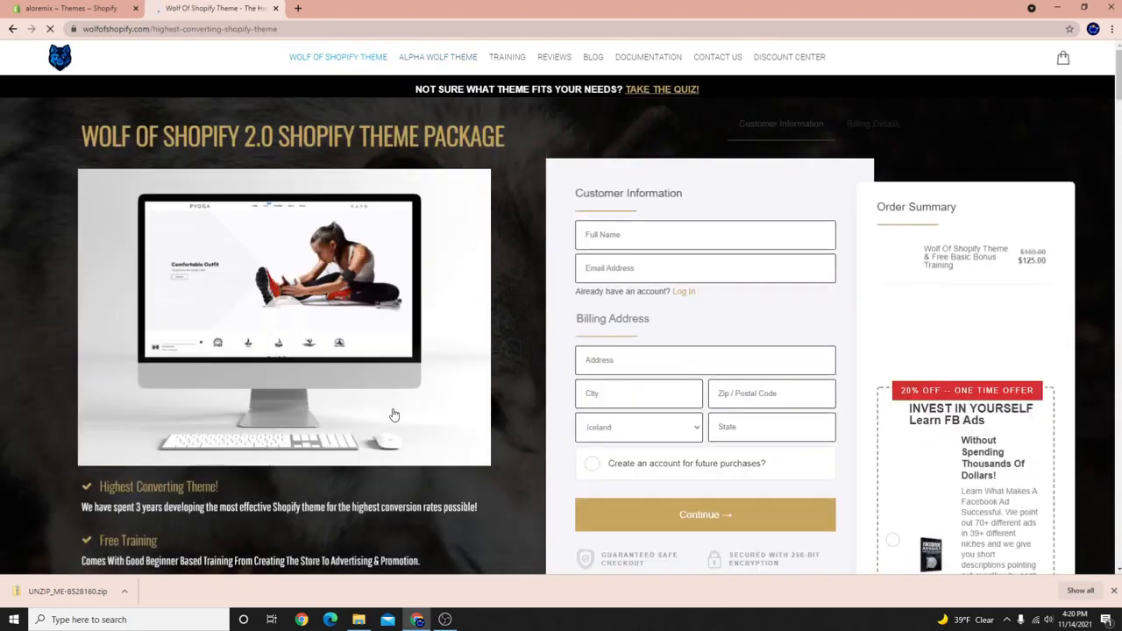
scroll(396, 419, "down", 8)
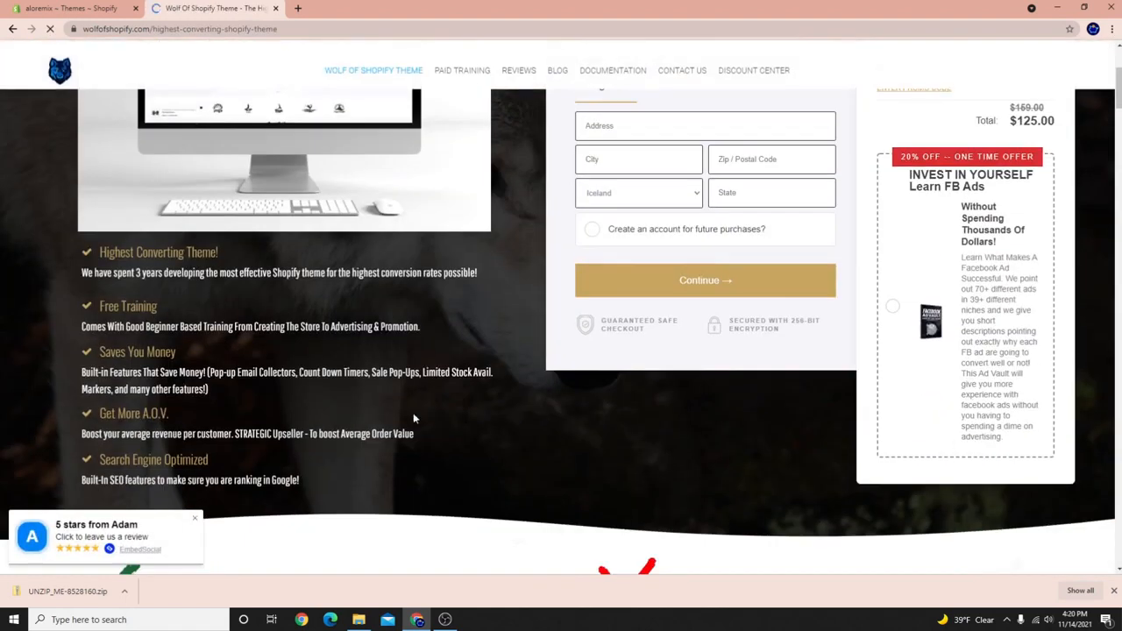
scroll(406, 434, "down", 7)
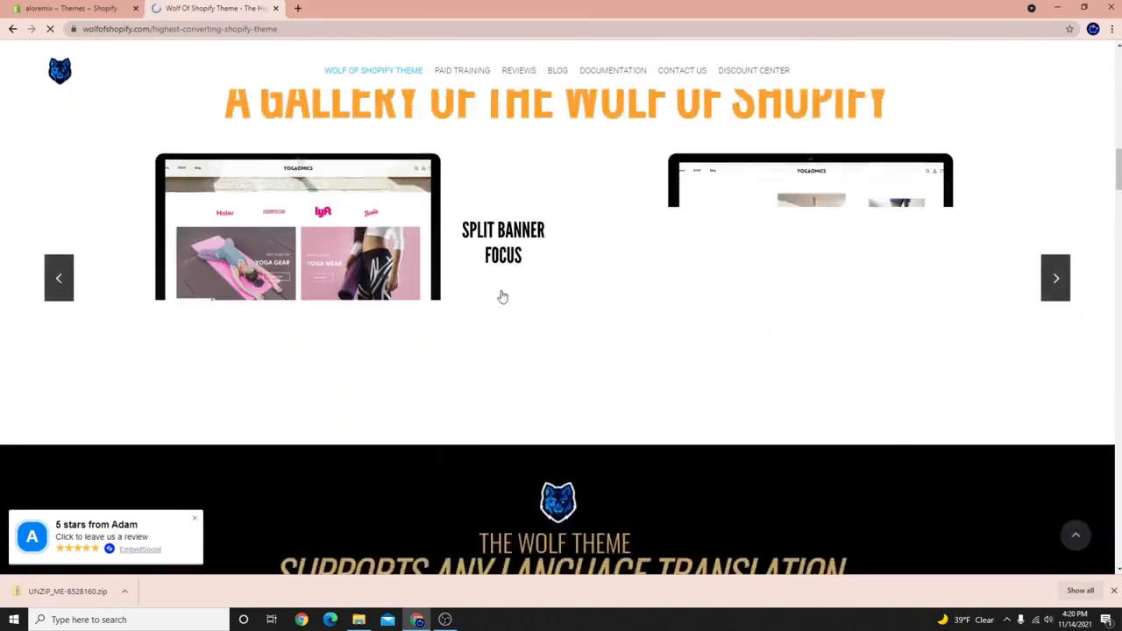
scroll(462, 320, "up", 3)
scroll(463, 324, "down", 3)
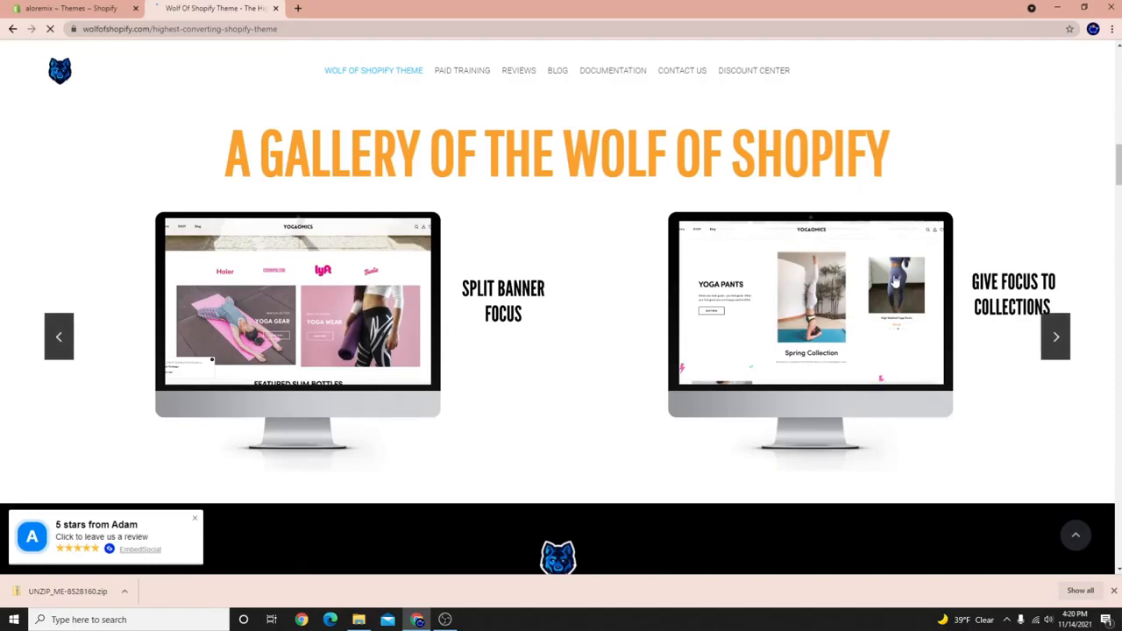
left_click(890, 276)
left_click(994, 240)
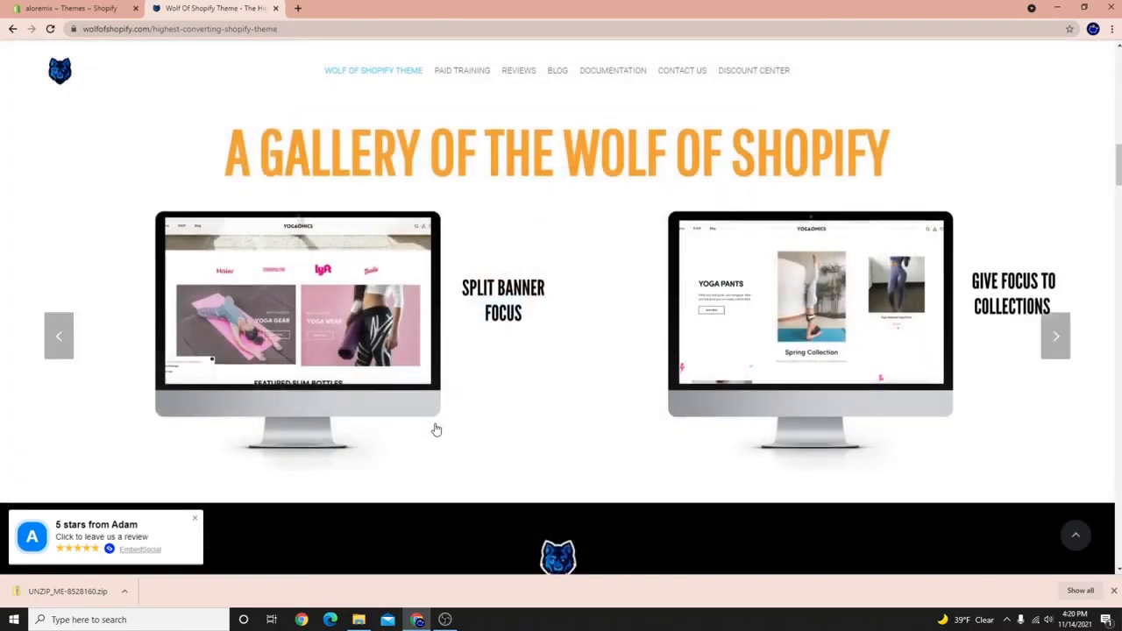
scroll(436, 431, "down", 6)
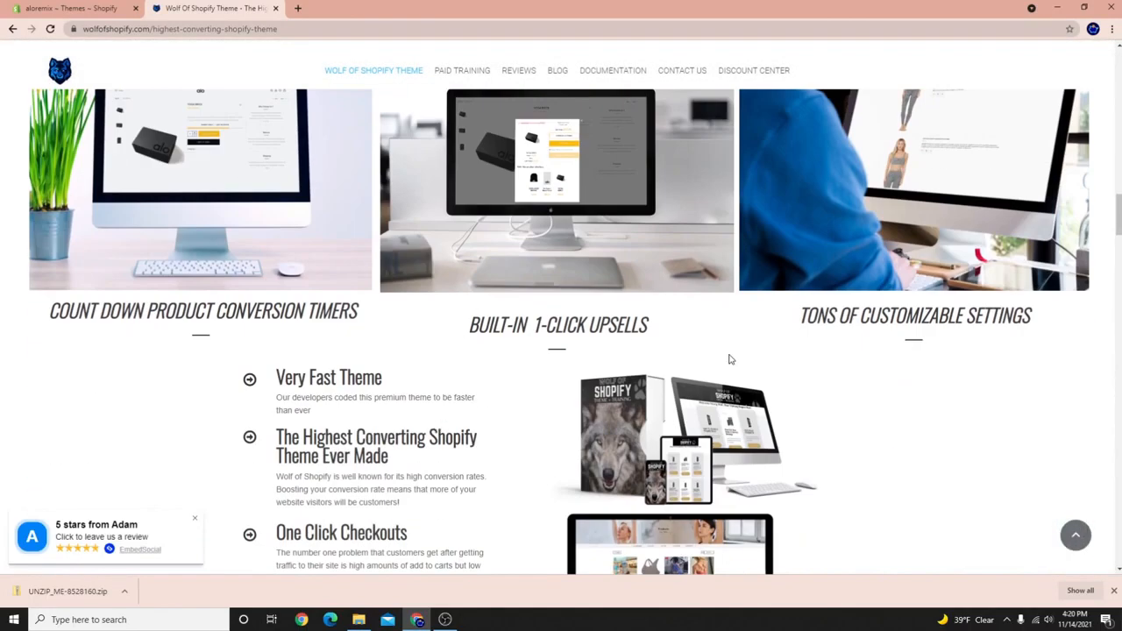
scroll(734, 377, "down", 2)
scroll(736, 385, "down", 9)
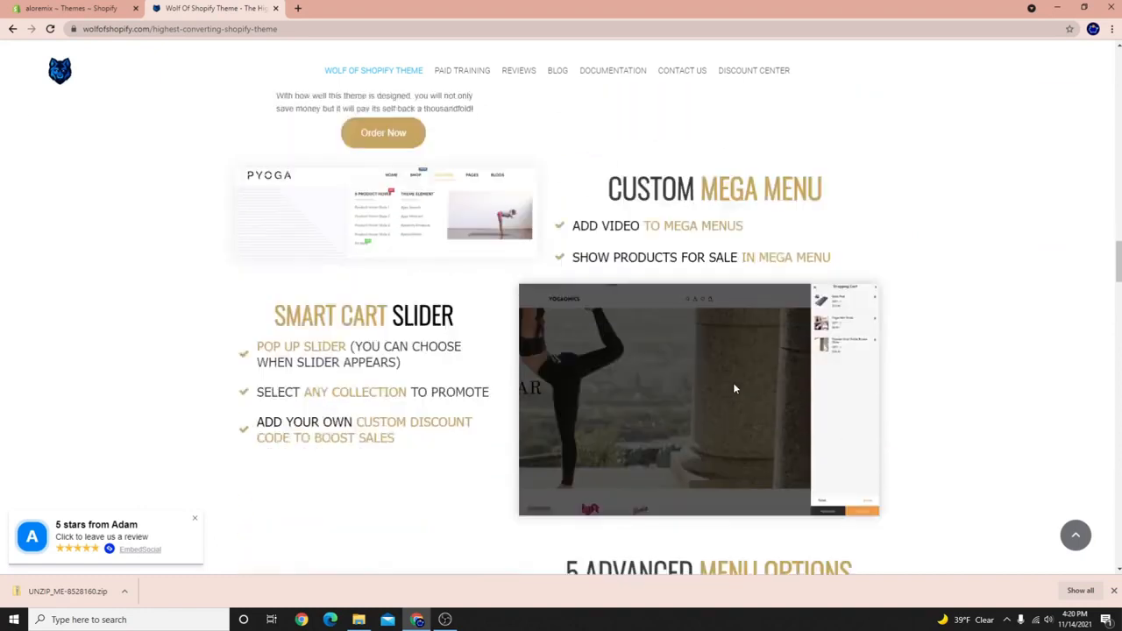
scroll(701, 399, "down", 3)
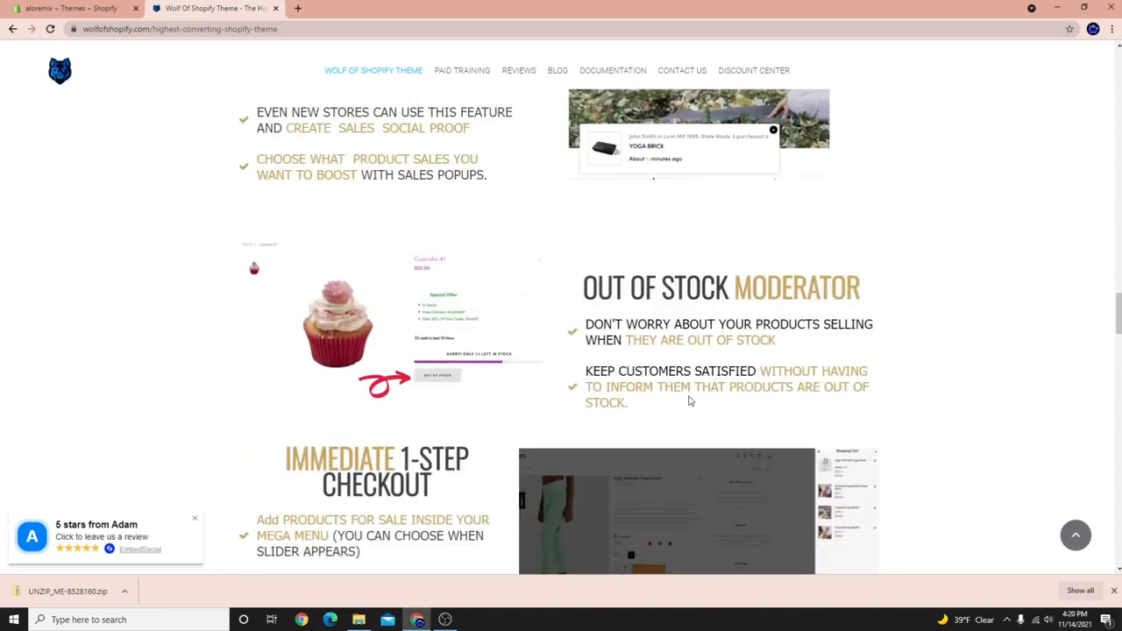
scroll(666, 368, "up", 3)
Extract all files from the downloaded UNZIP_ME-8528160 archive.
left_click(61, 8)
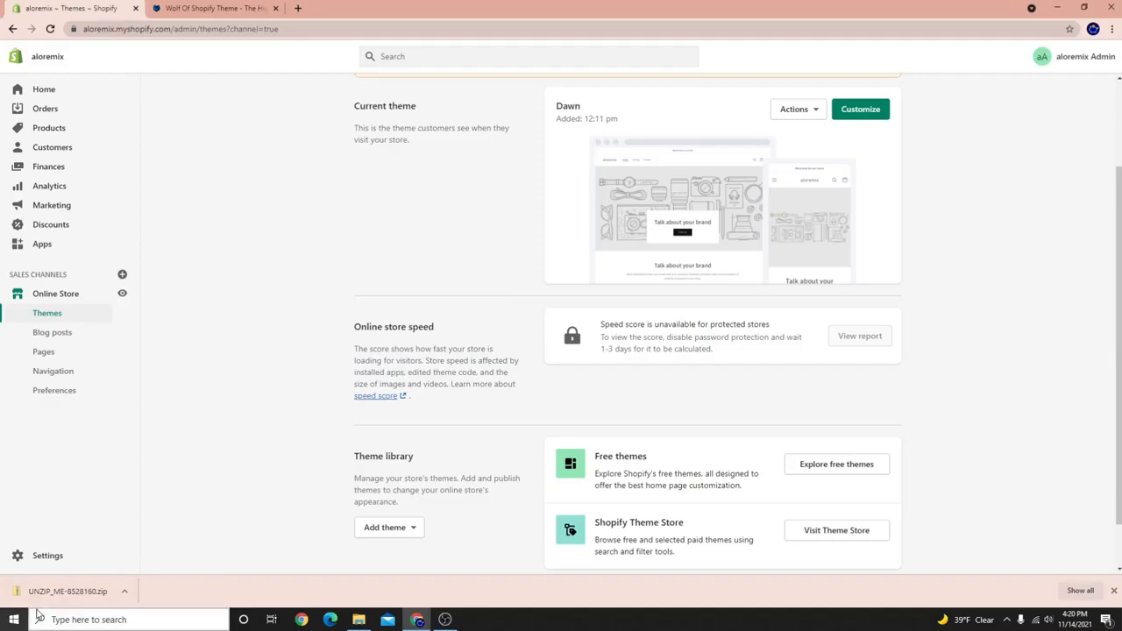
left_click(97, 593)
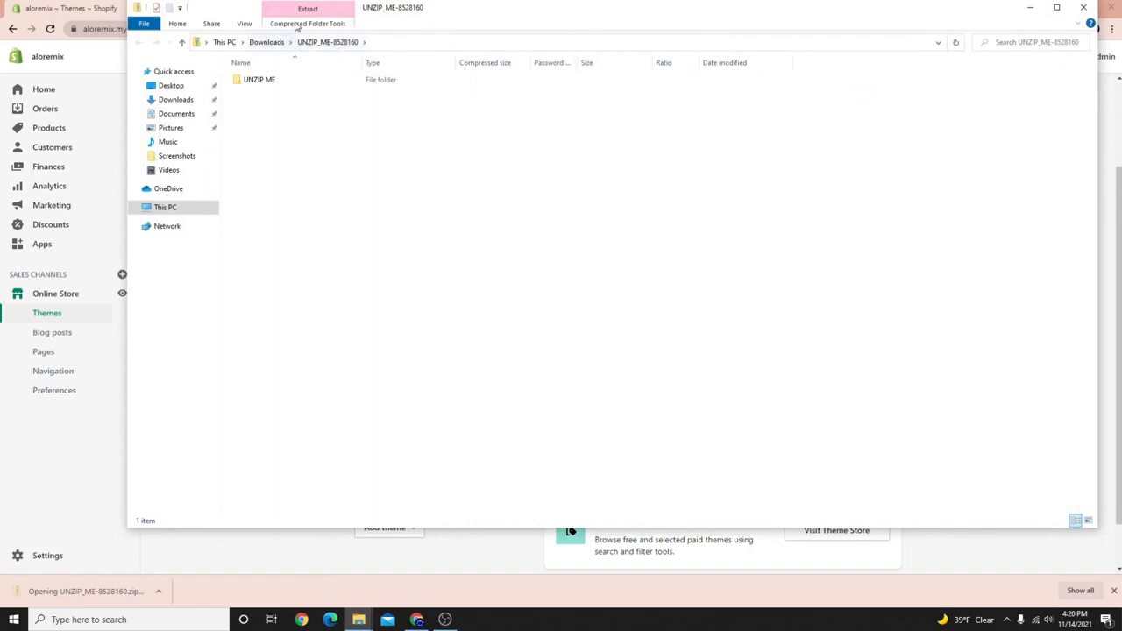
left_click(301, 24)
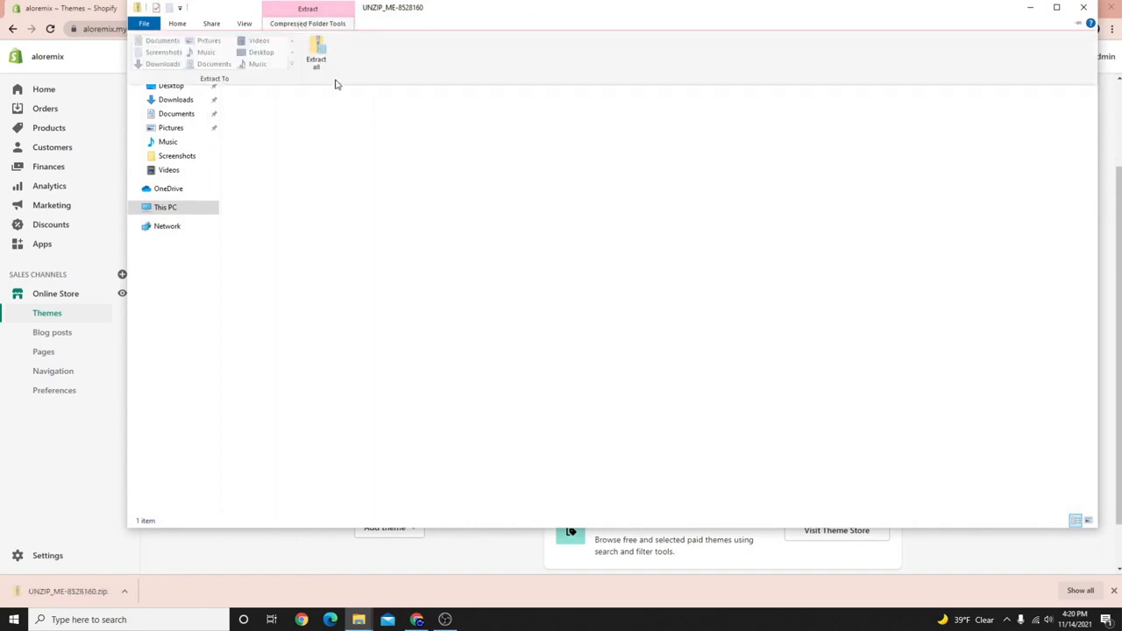
left_click(318, 60)
left_click(670, 421)
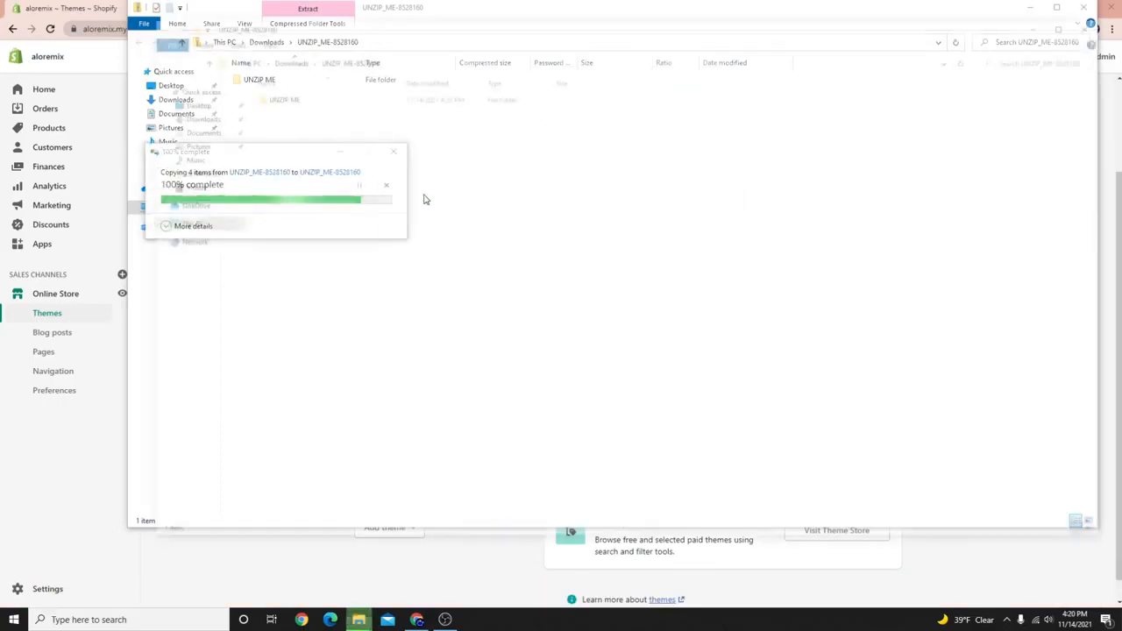
Open the extracted UNZIP ME folder and dock its window to the right half.
double_click(298, 104)
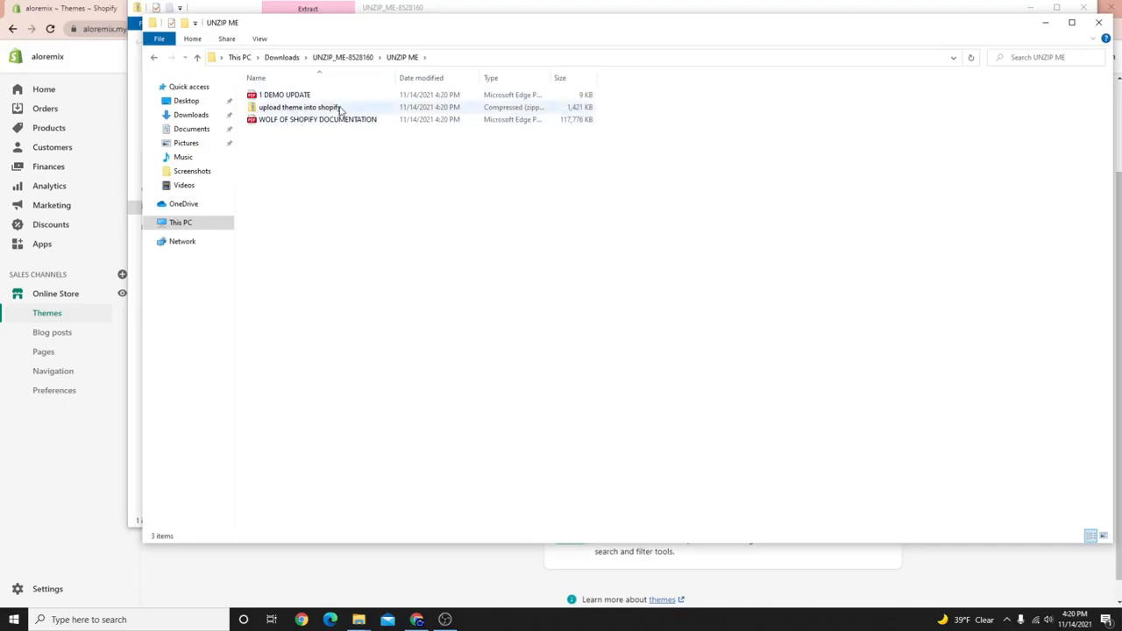
left_click(340, 108)
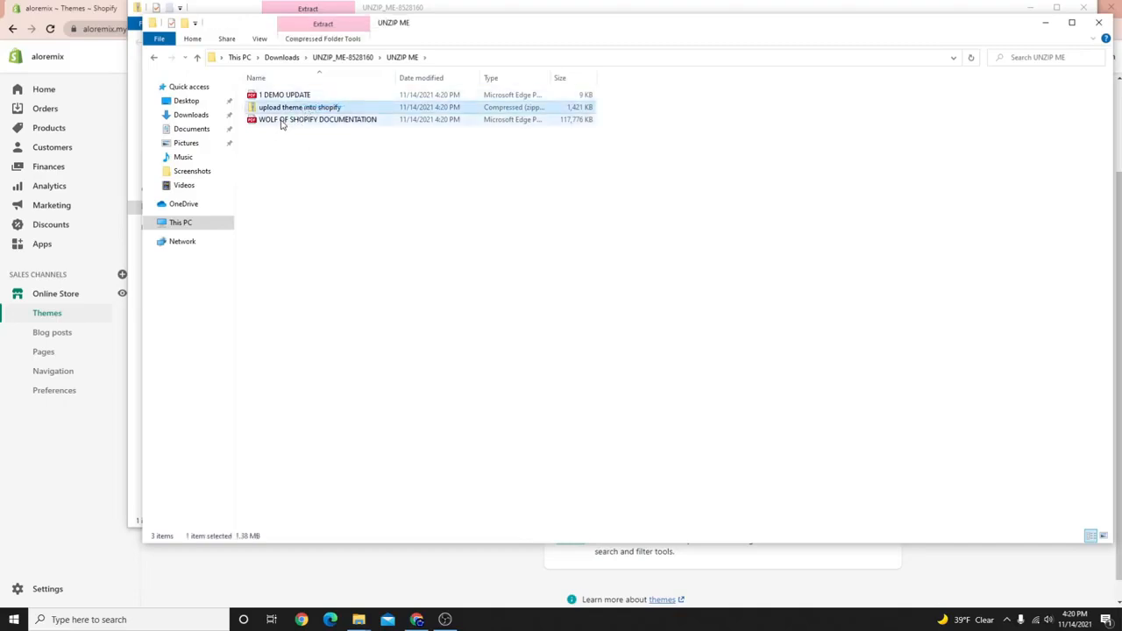
left_click(284, 96)
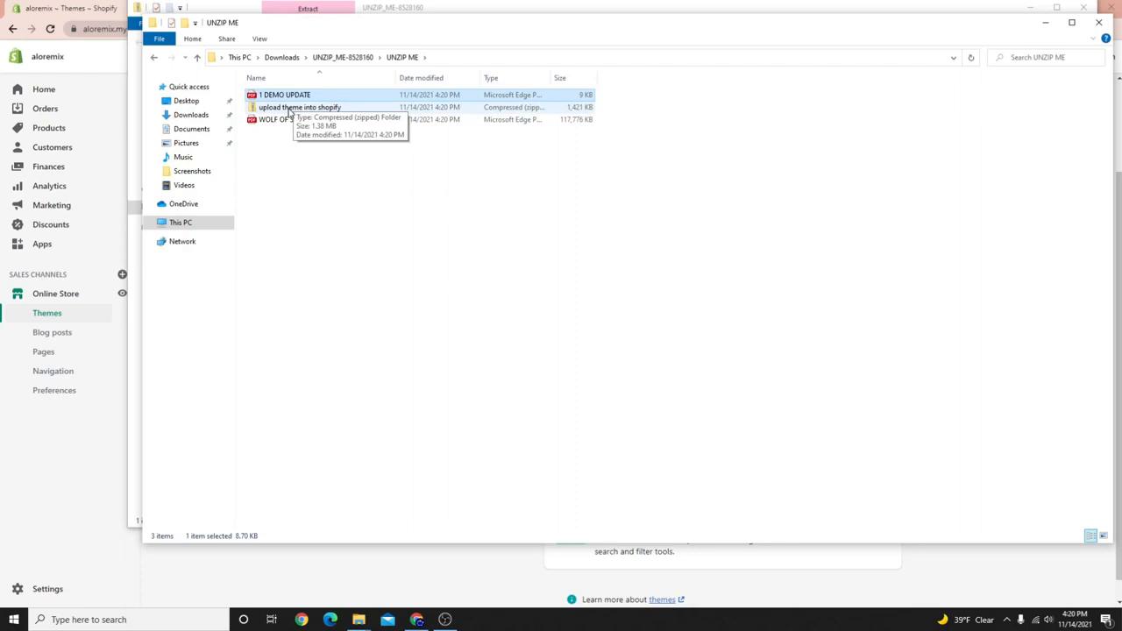
left_click(289, 111)
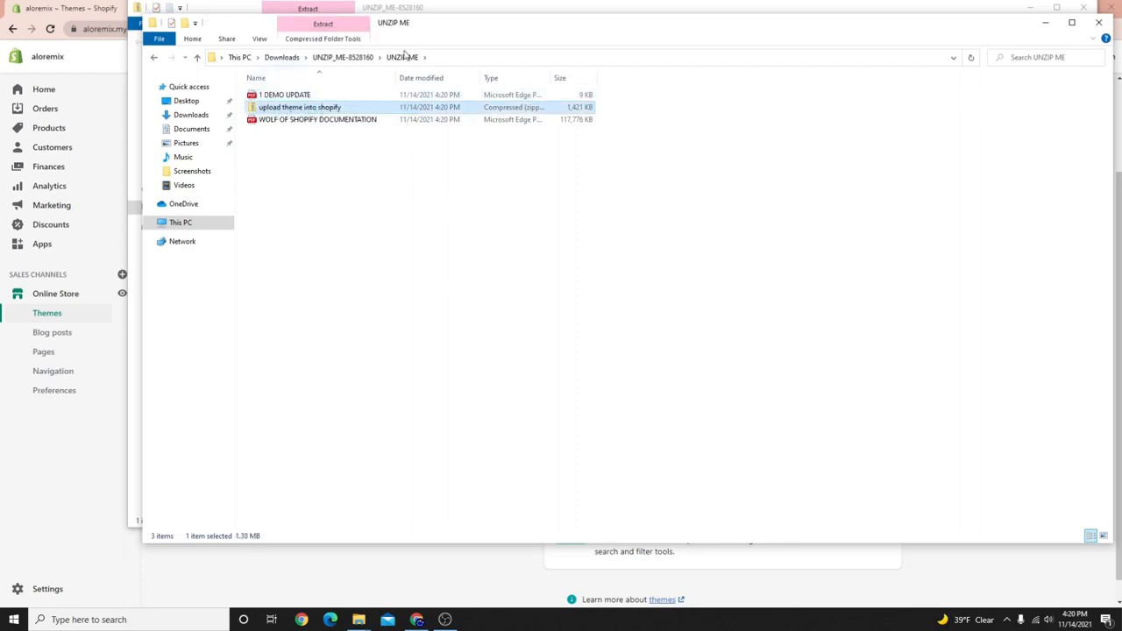
left_click_drag(722, 32, 717, 102)
left_click(1084, 7)
left_click_drag(650, 103, 932, 250)
left_click_drag(827, 222, 1121, 230)
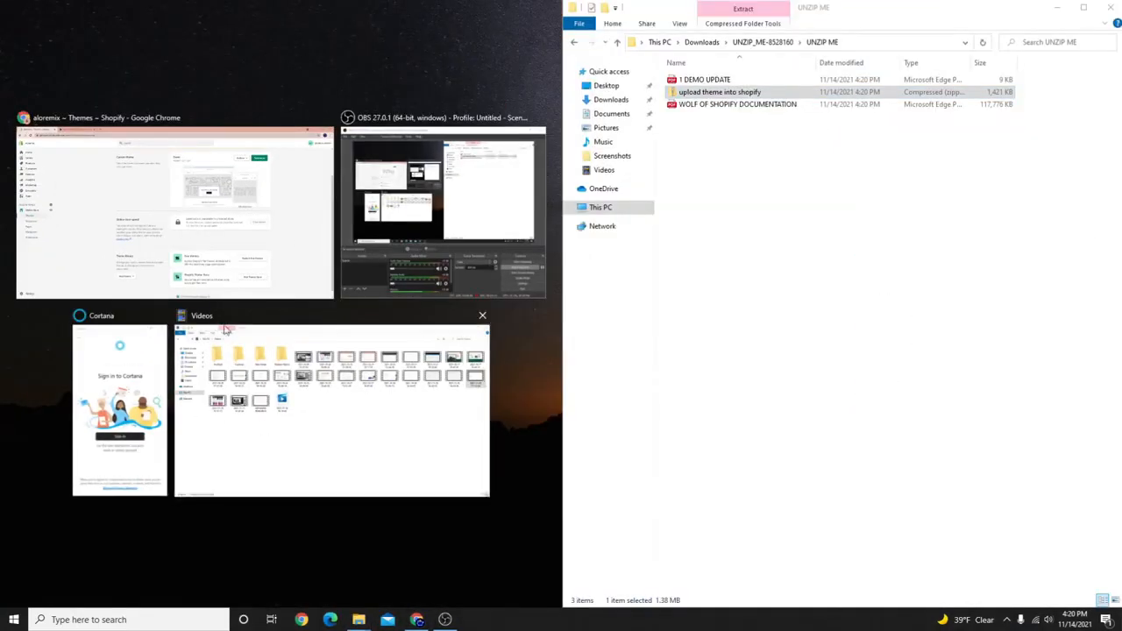
Upload the 'upload theme into shopify' zip through Theme library's Upload zip file option.
left_click(239, 254)
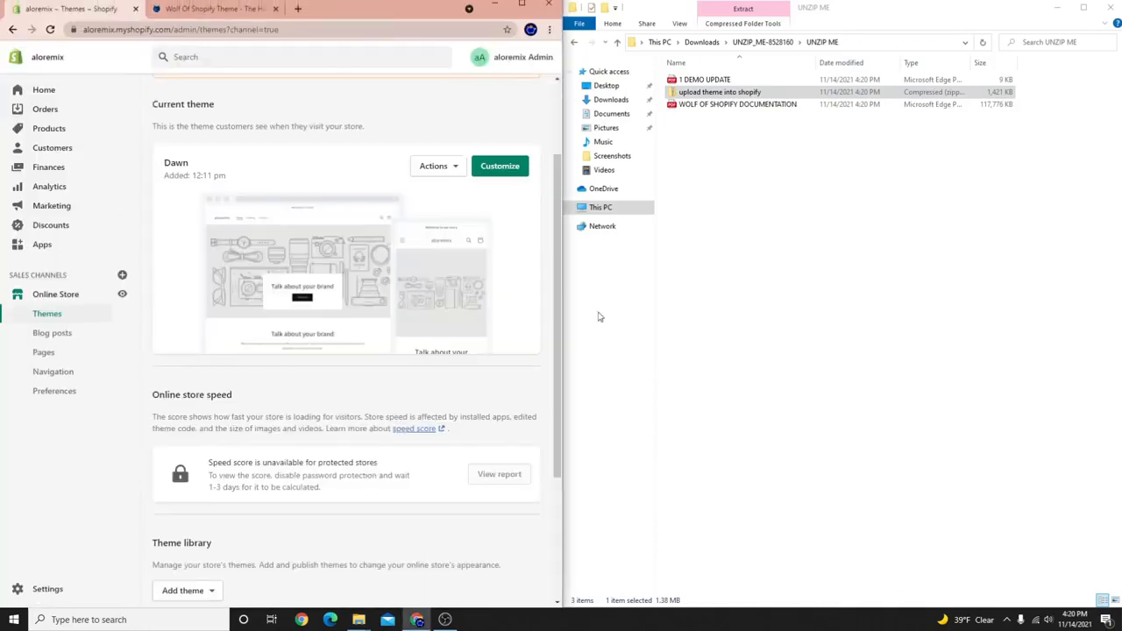
scroll(232, 459, "down", 3)
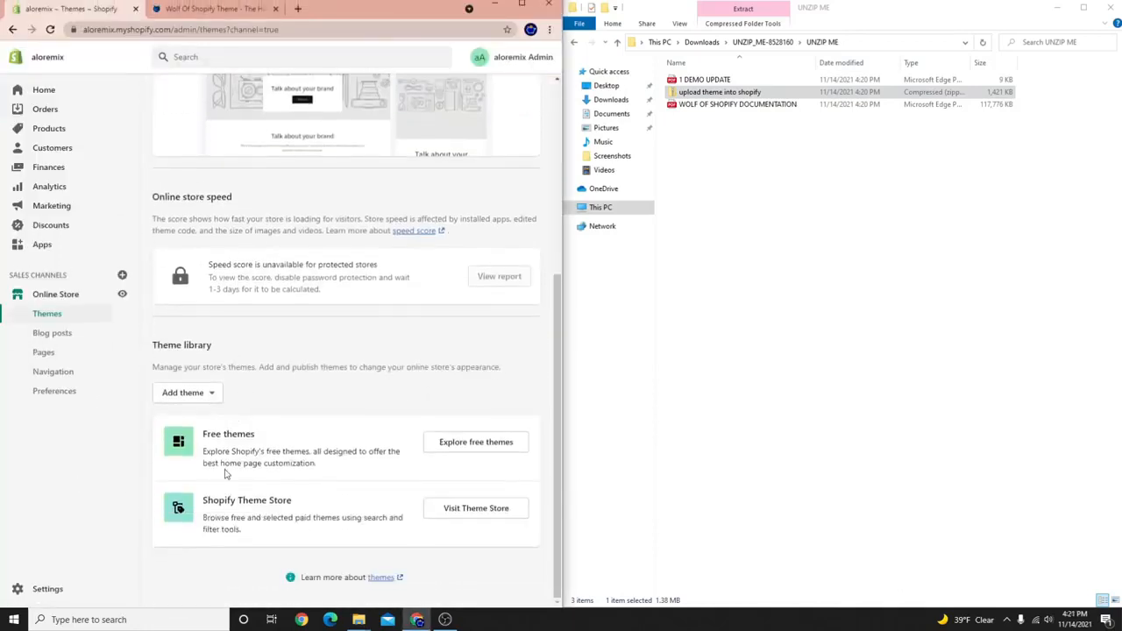
left_click(197, 394)
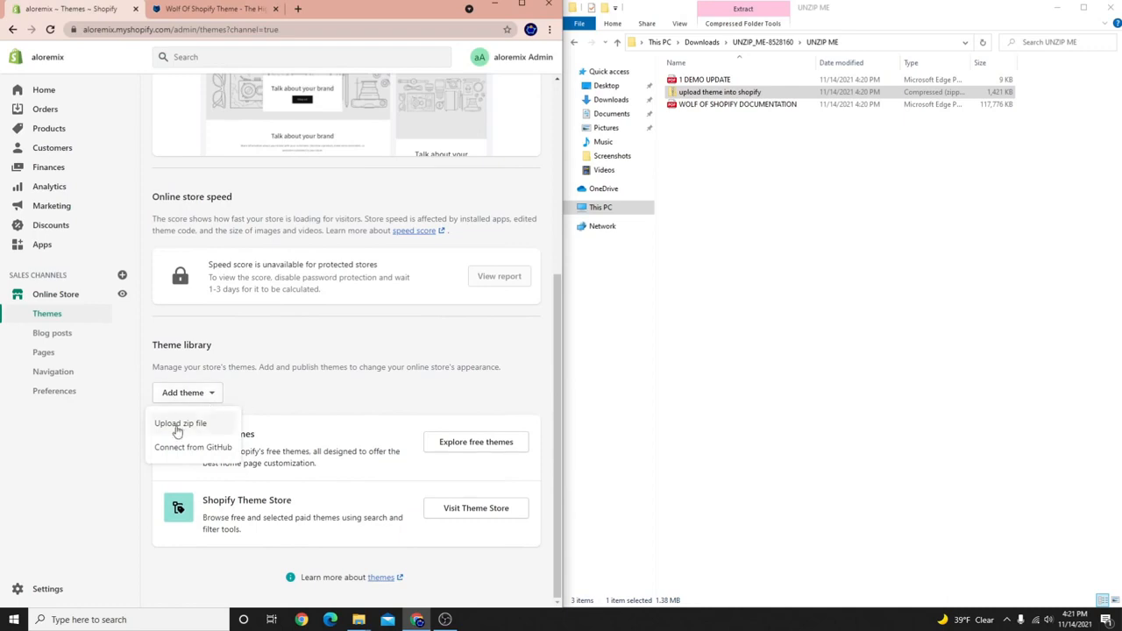
left_click(175, 426)
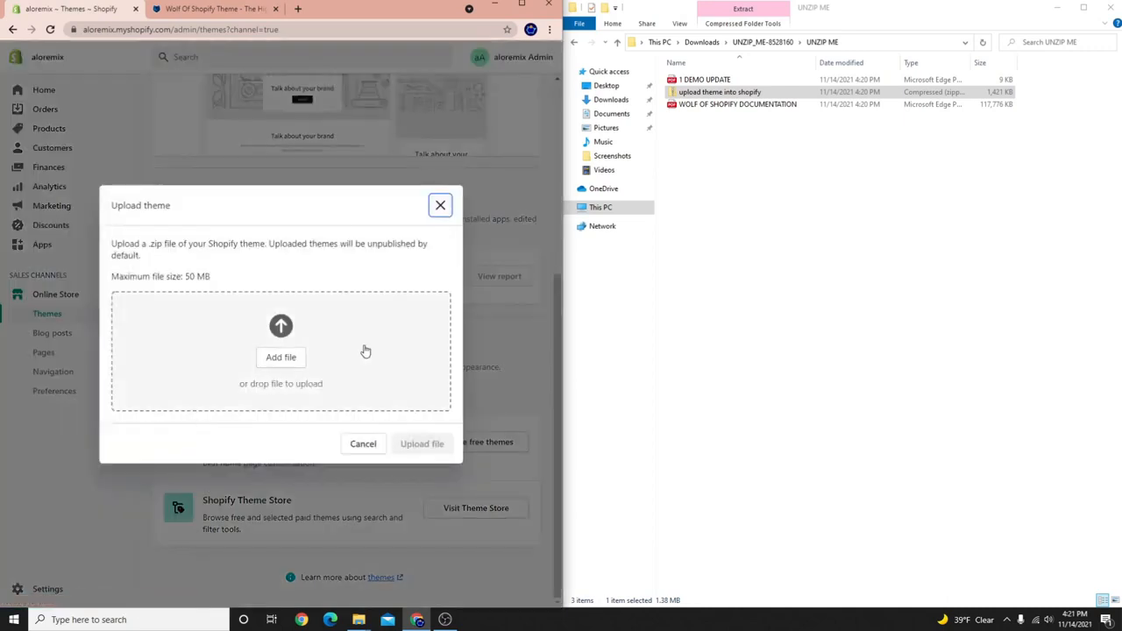
left_click_drag(824, 93, 255, 369)
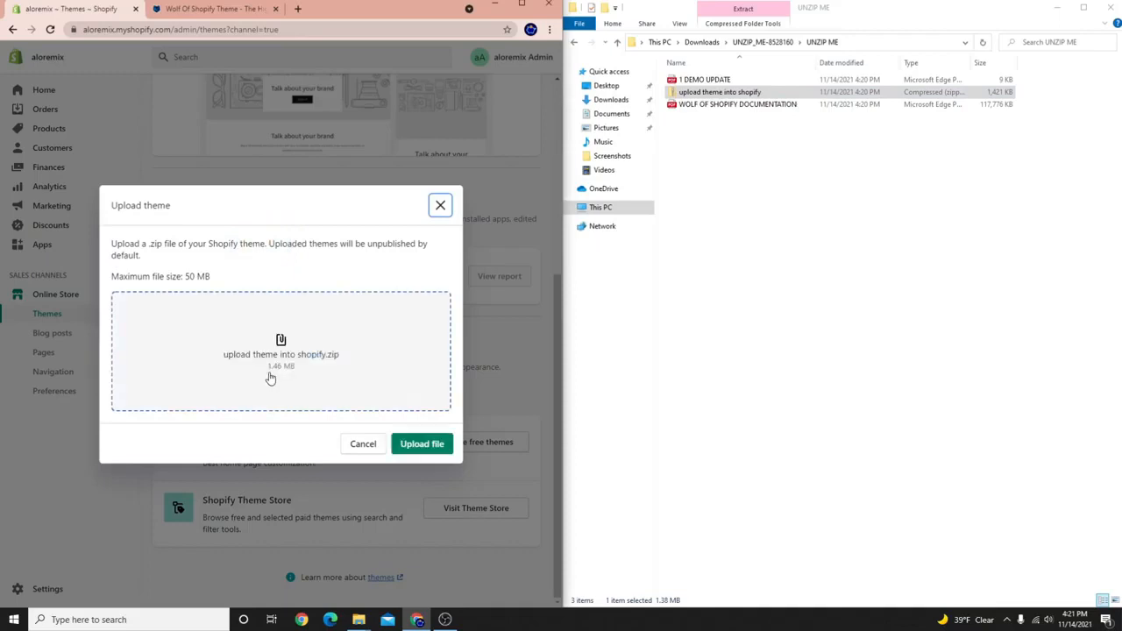
left_click(419, 445)
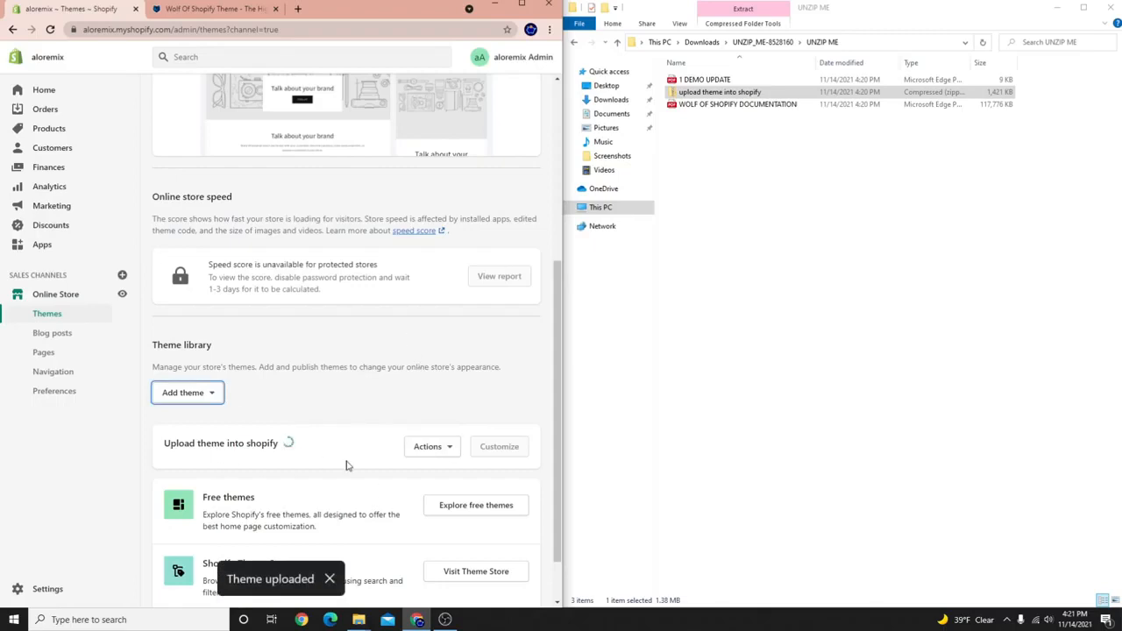
left_click(521, 4)
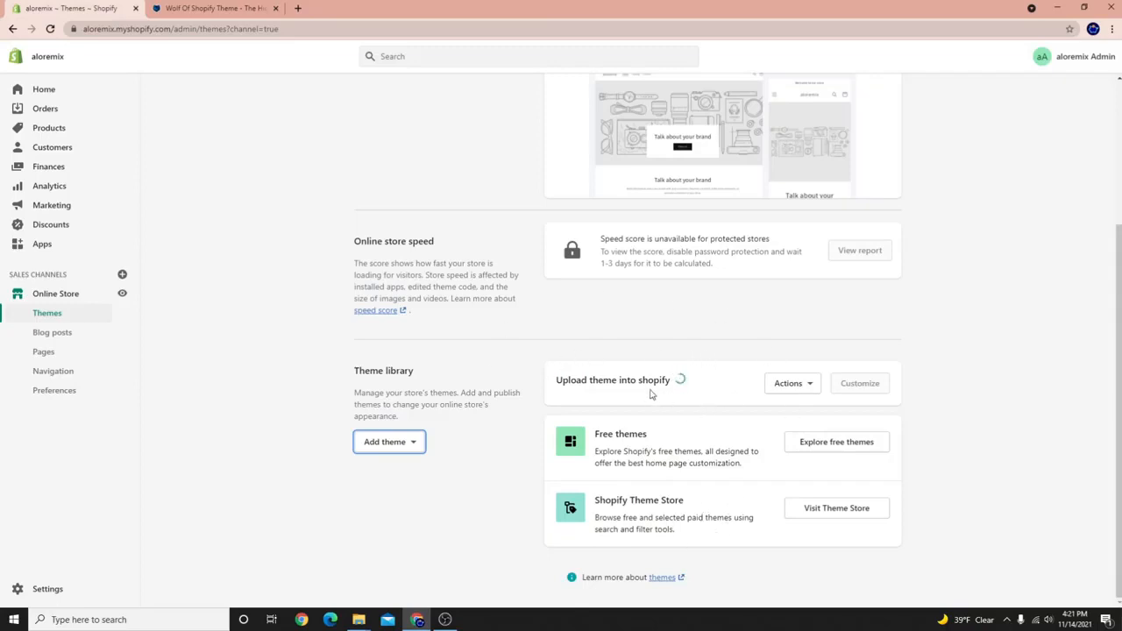
Rename the uploaded theme to 'WOLF STORE'.
left_click(808, 383)
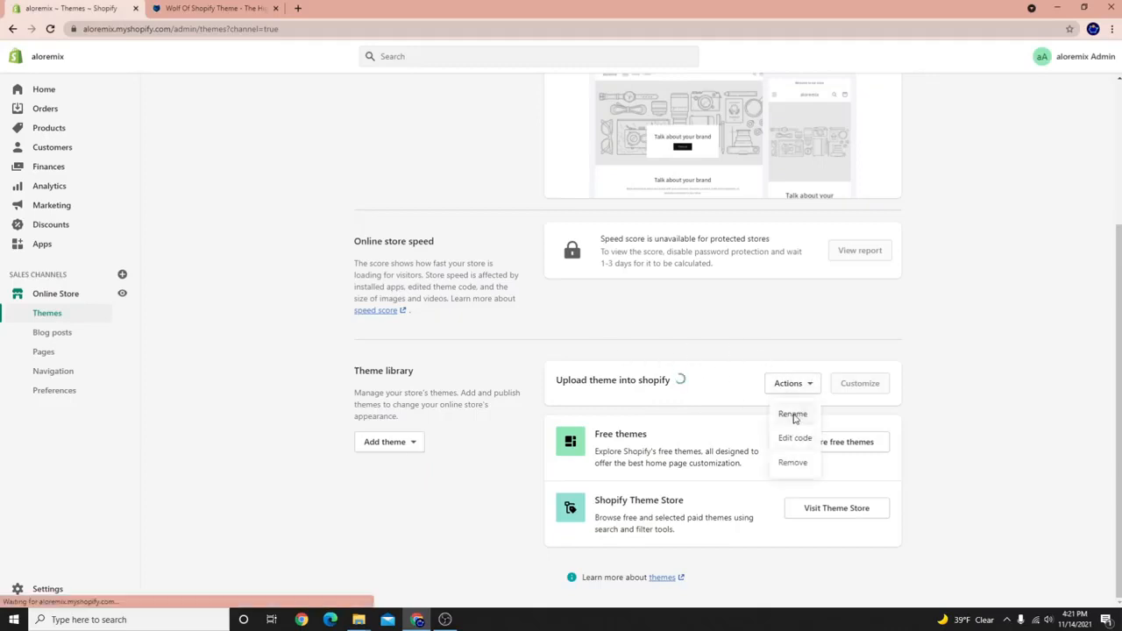
left_click(793, 415)
key("BackSpace")
type("WOLF STORE")
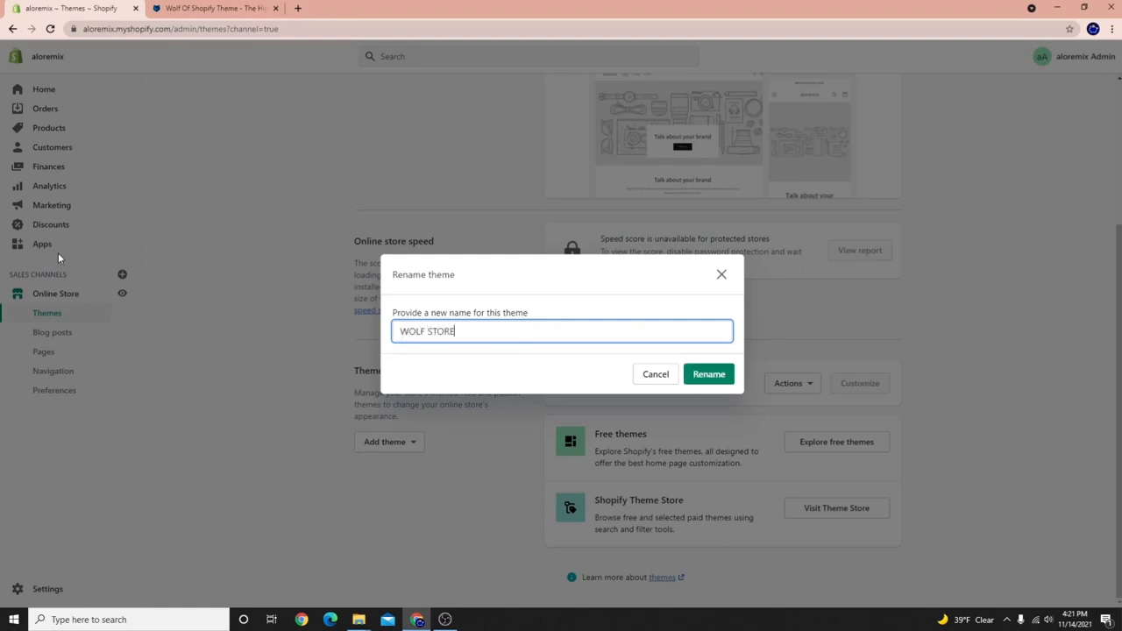
left_click(694, 374)
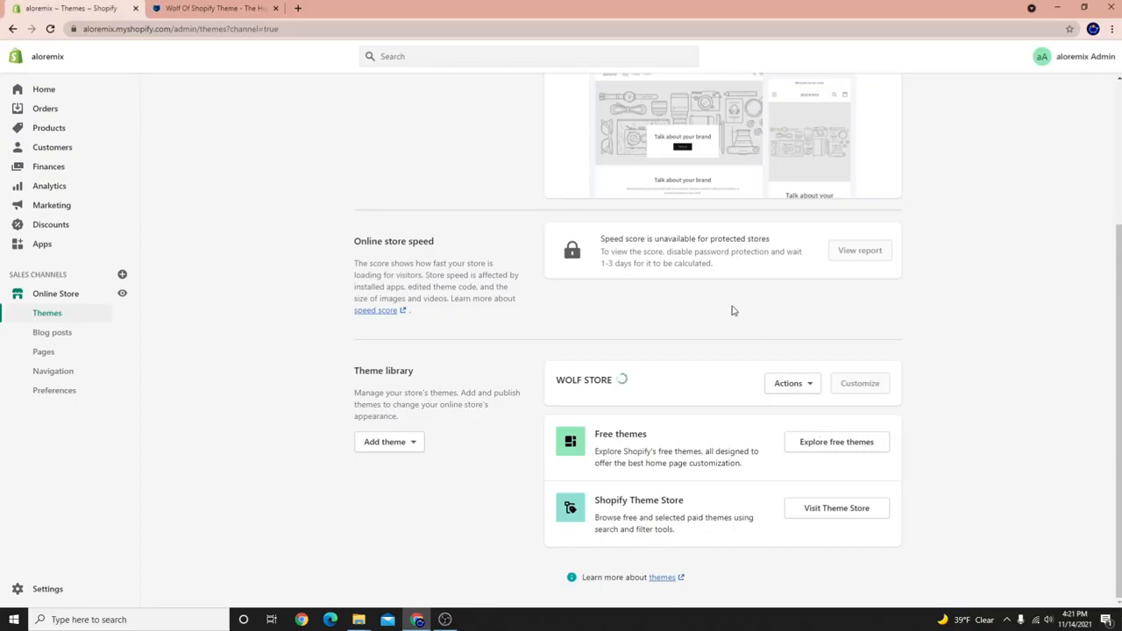
Reload the Themes page and publish the WOLF STORE theme, confirming the Publish dialog.
right_click(224, 116)
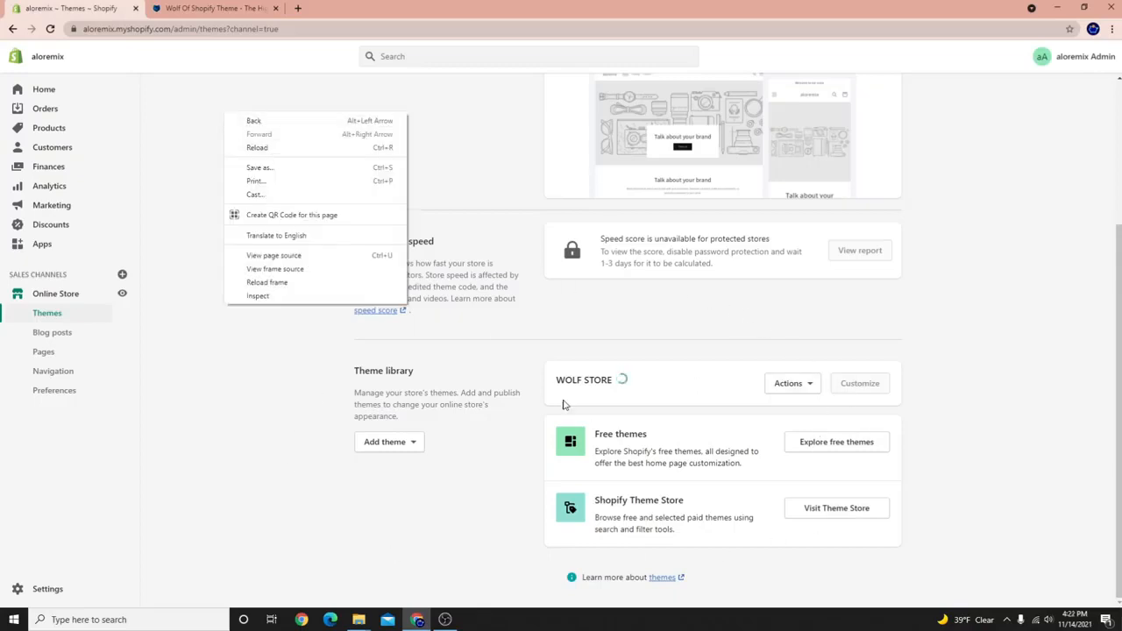
left_click(260, 148)
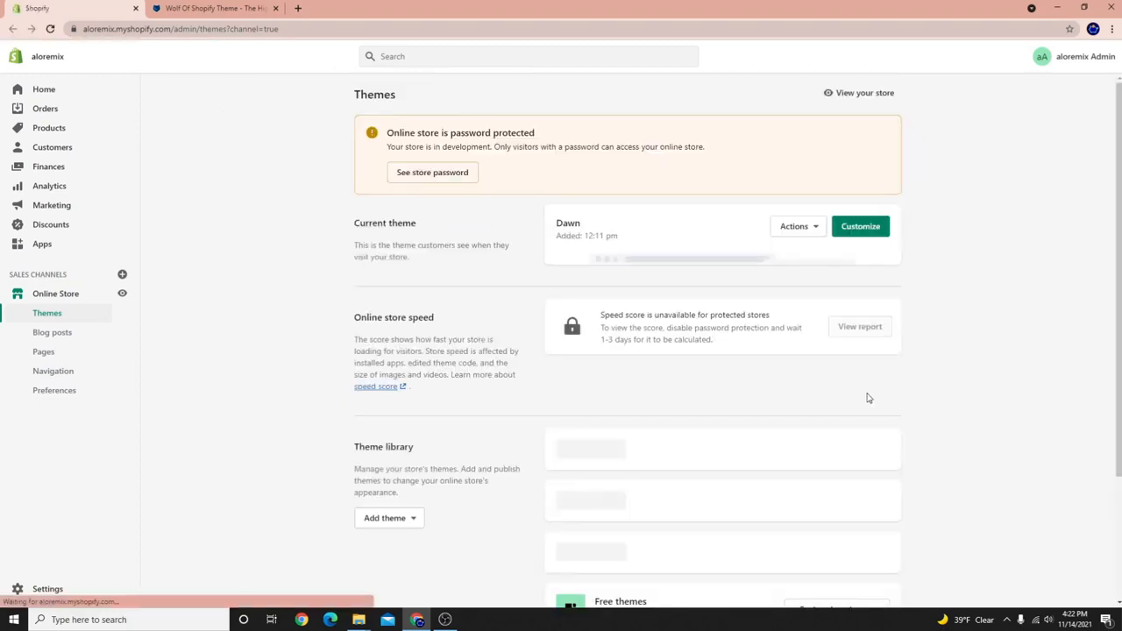
scroll(906, 421, "down", 3)
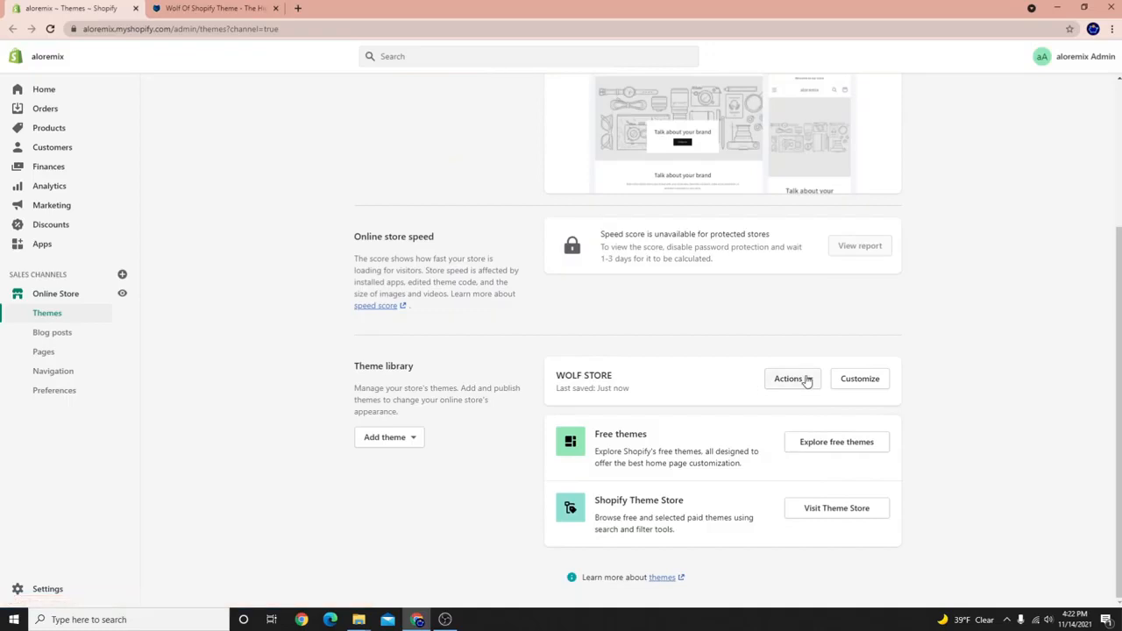
left_click(806, 378)
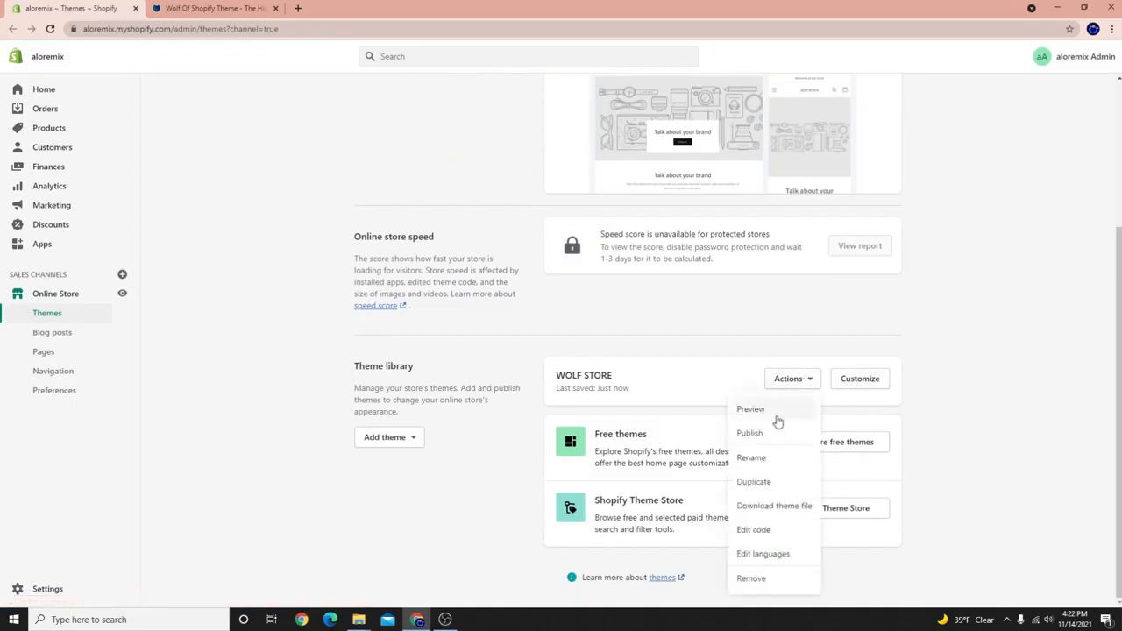
left_click(751, 433)
left_click(713, 441)
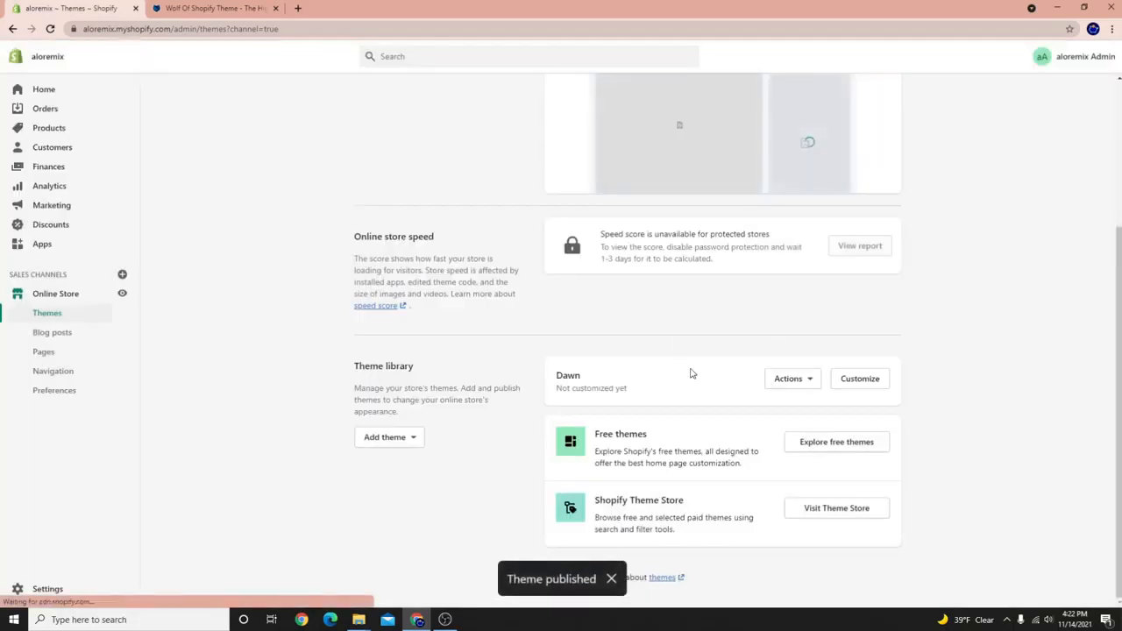
scroll(736, 364, "up", 3)
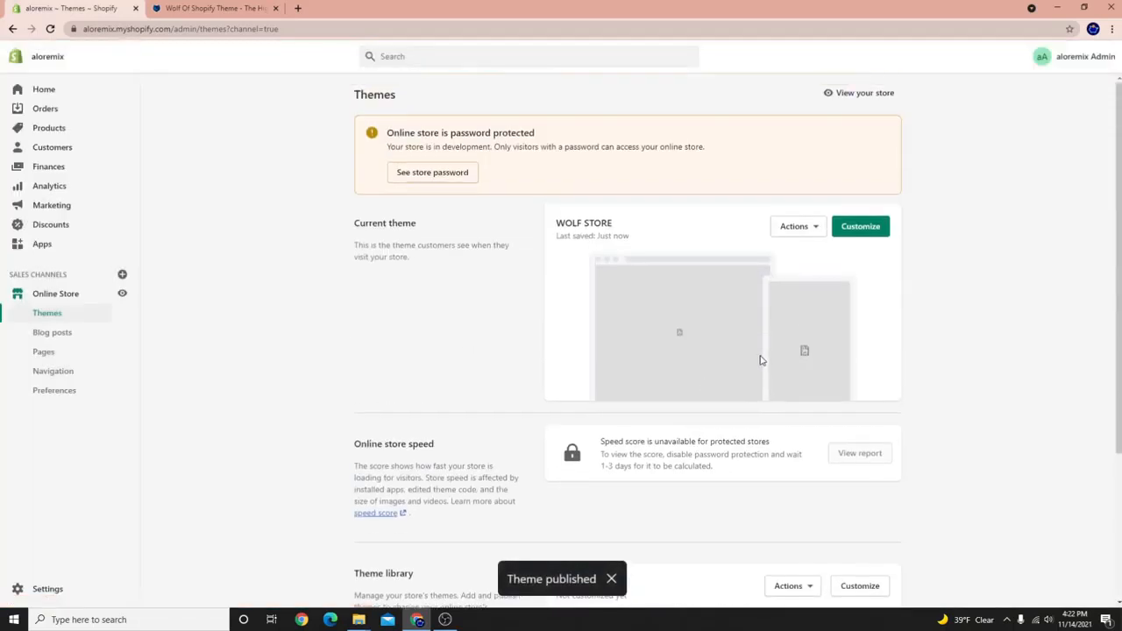
left_click(859, 226)
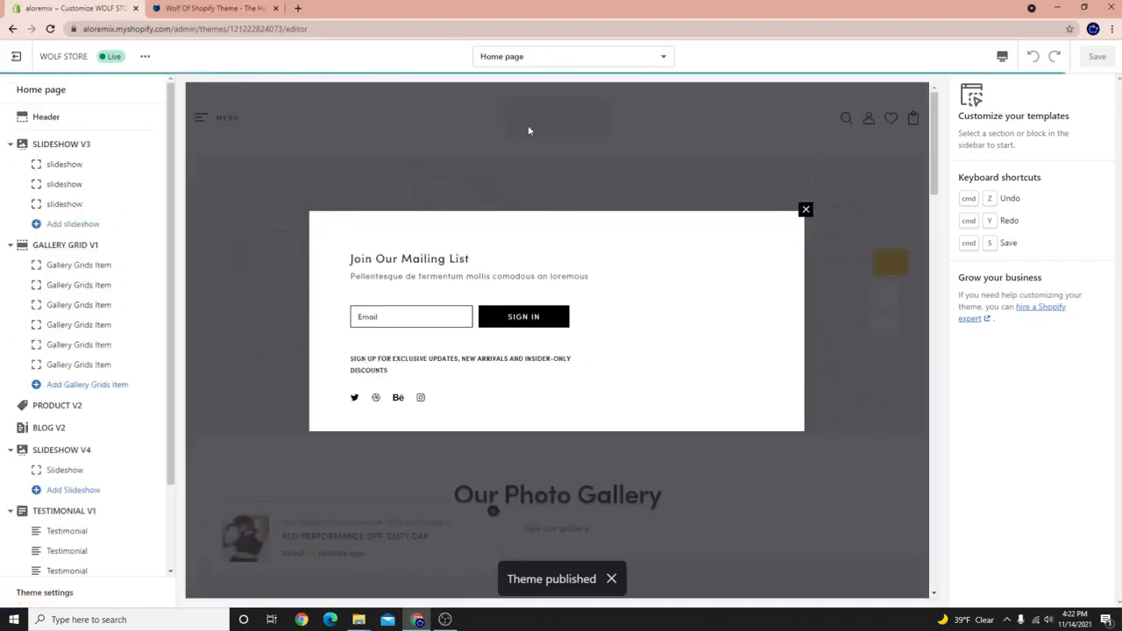
Dismiss the mailing-list popup, scroll through the WOLF STORE home page preview, then exit the editor.
left_click(805, 213)
scroll(491, 438, "down", 10)
scroll(473, 453, "down", 12)
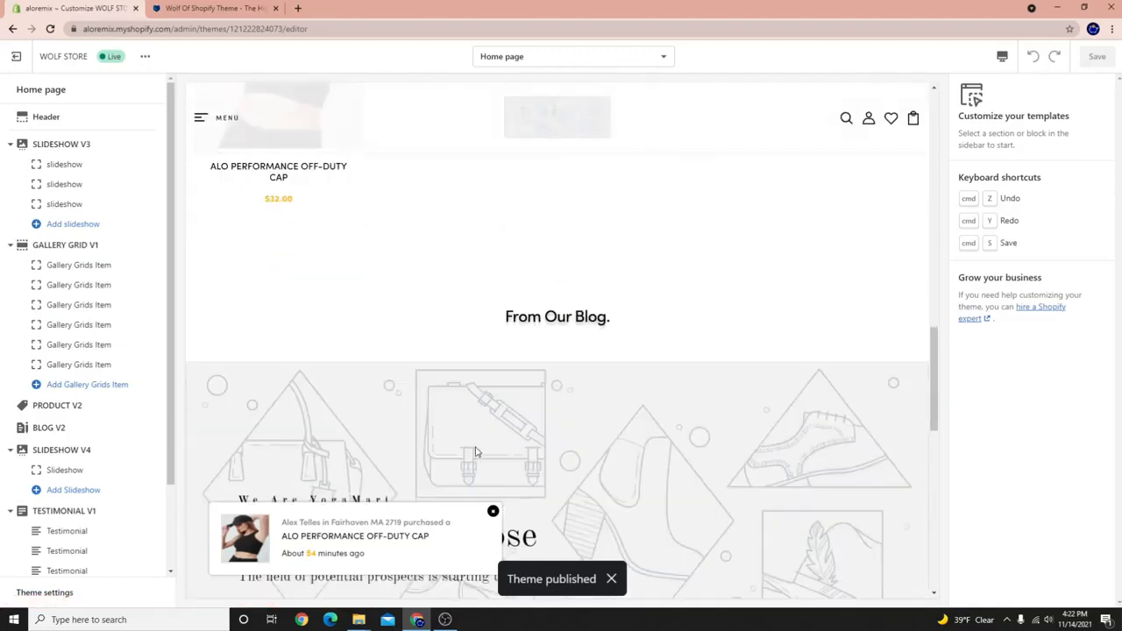
scroll(430, 440, "up", 8)
scroll(413, 439, "up", 3)
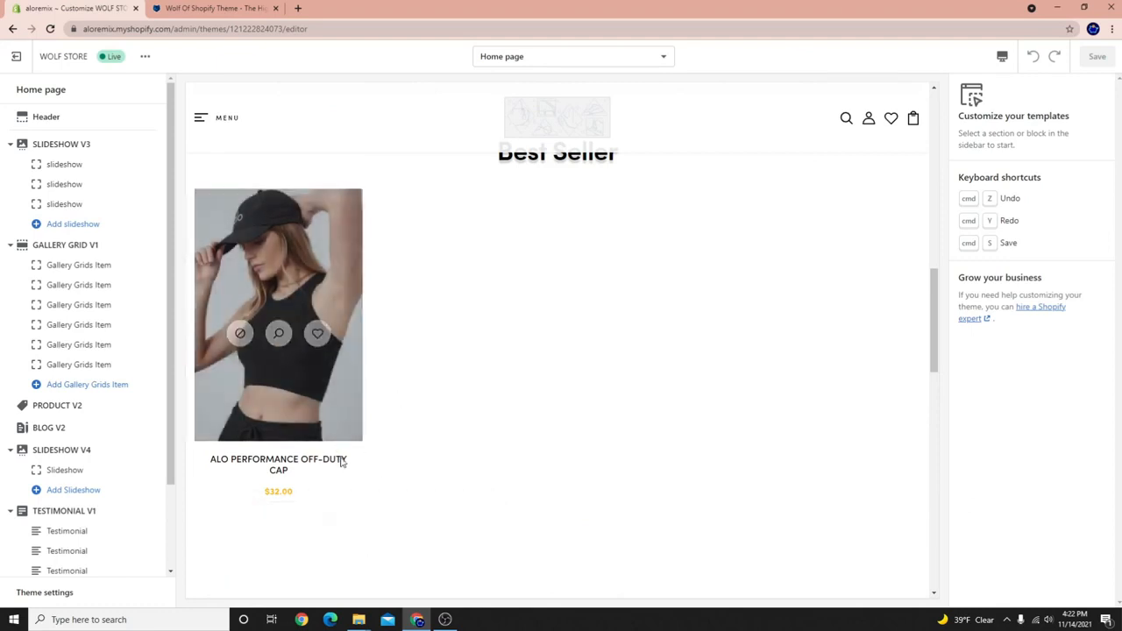
scroll(380, 501, "up", 5)
scroll(270, 376, "up", 4)
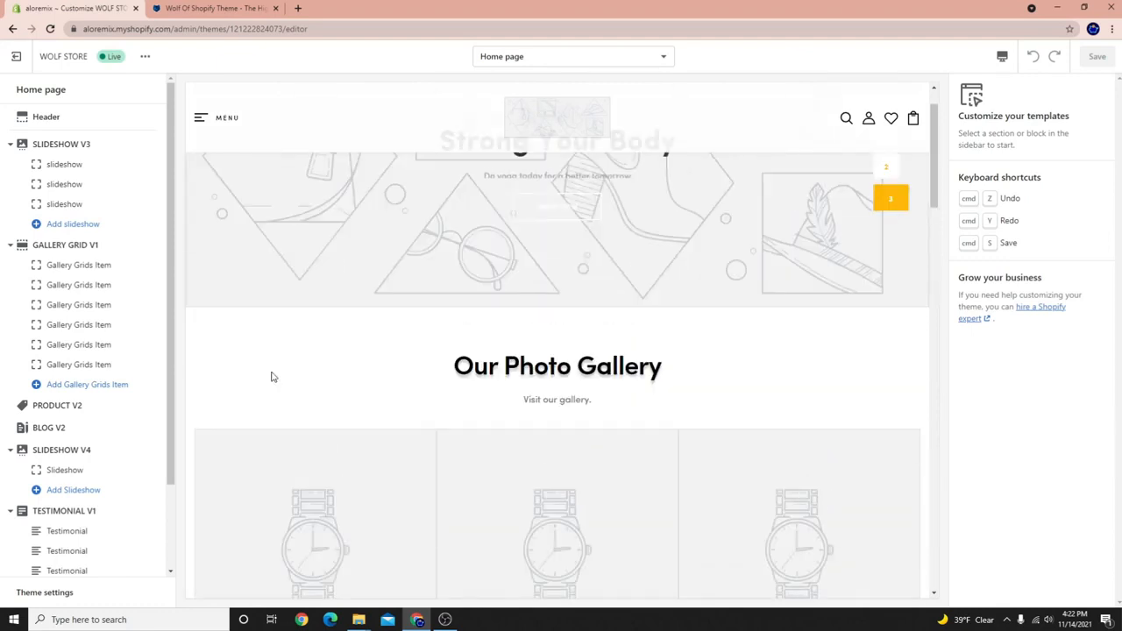
scroll(576, 350, "up", 2)
scroll(622, 471, "down", 5)
scroll(624, 463, "down", 3)
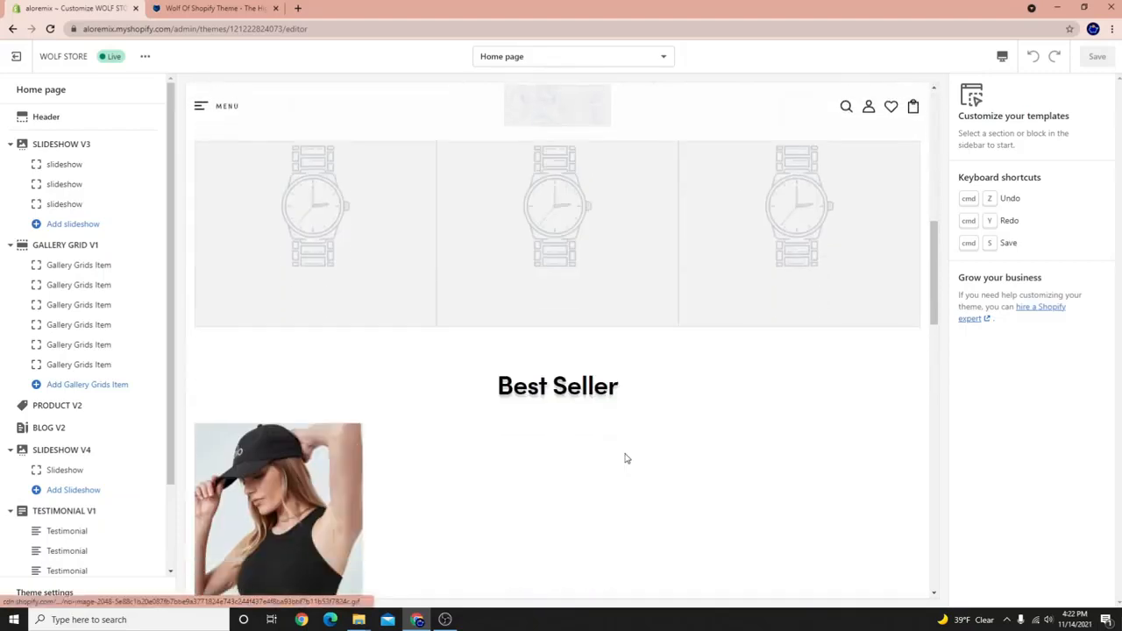
scroll(638, 464, "up", 4)
scroll(638, 466, "up", 3)
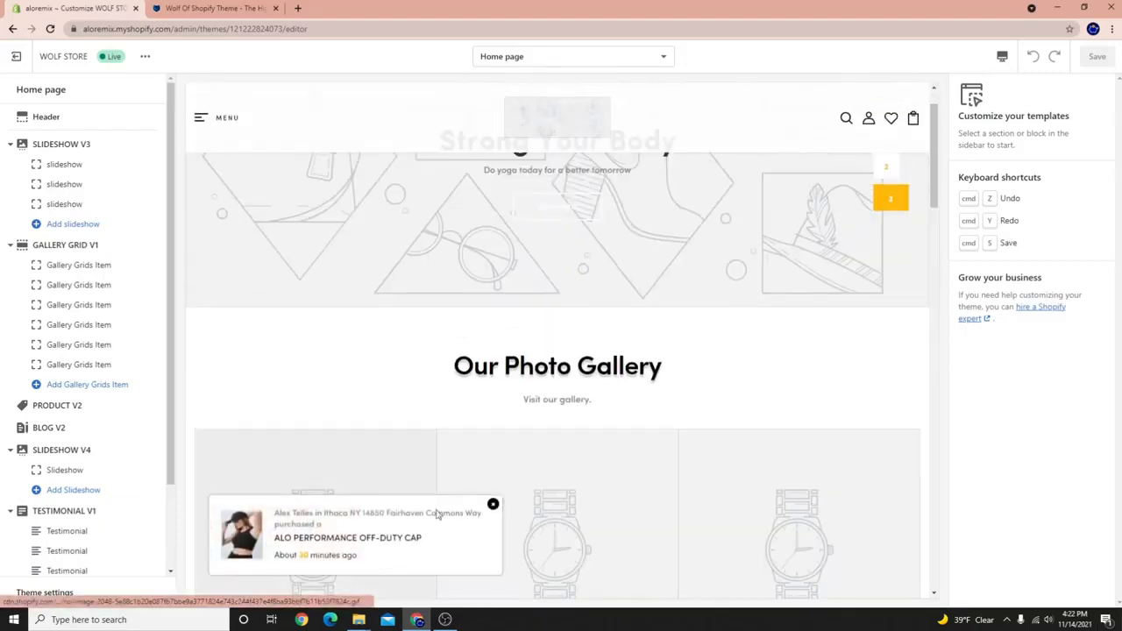
left_click(15, 57)
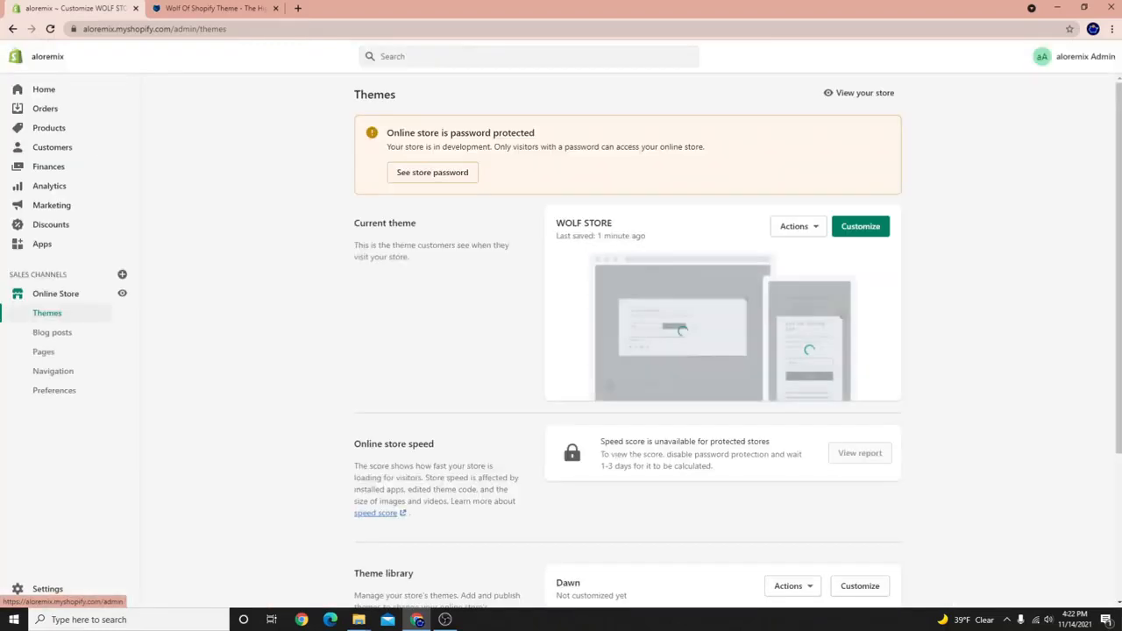
Go to Products and open the AIRBRUSH SUSPENSION BRA from the product list.
left_click(445, 620)
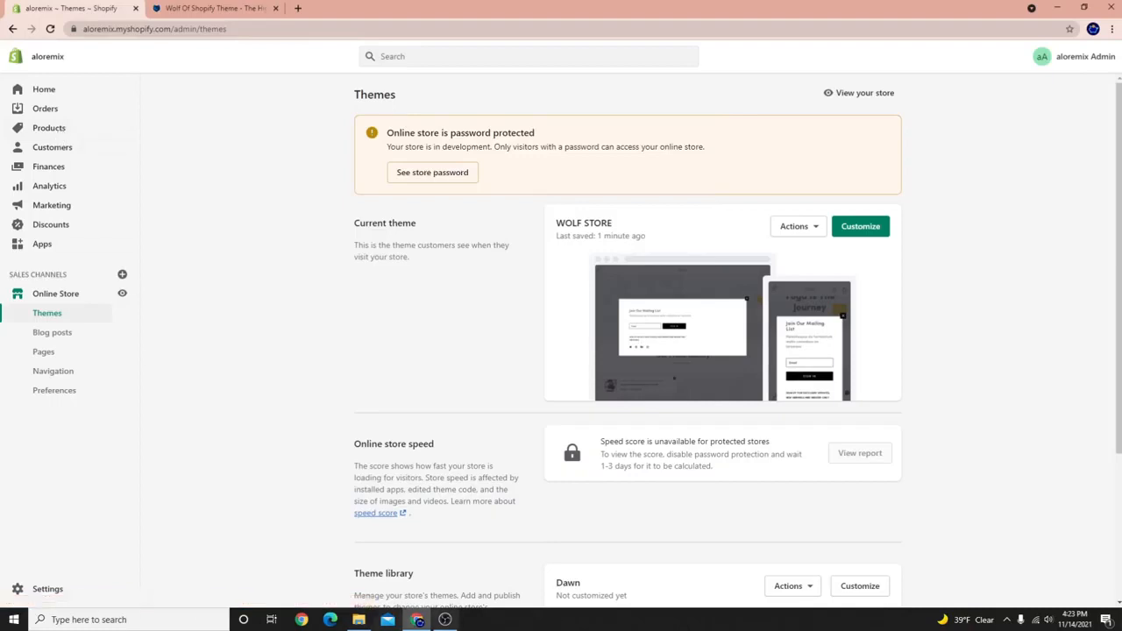
left_click(40, 128)
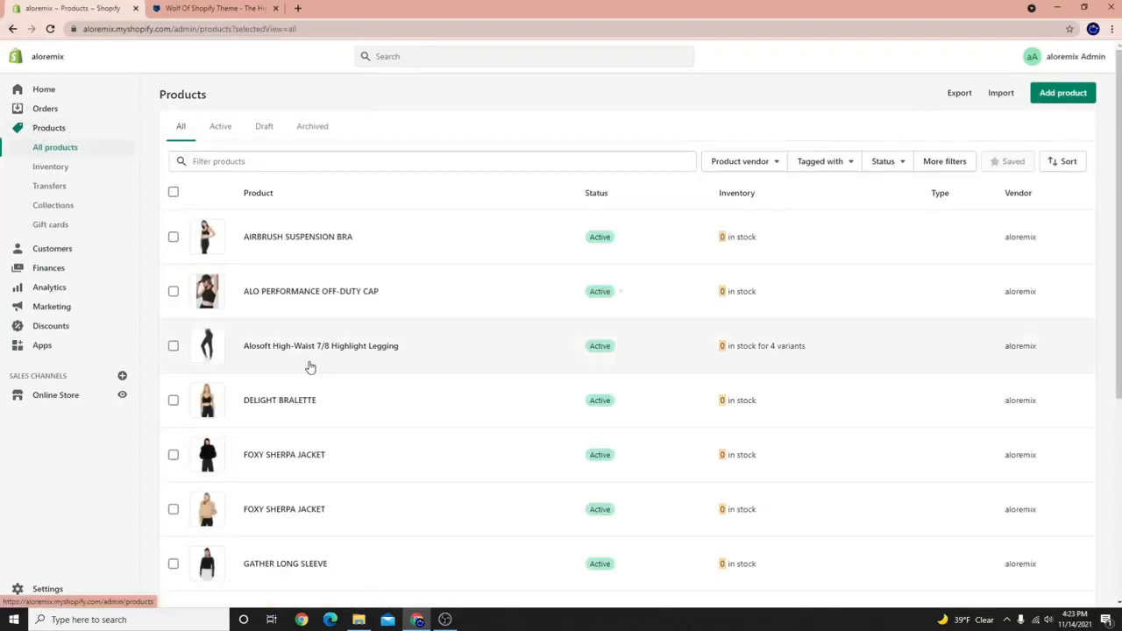
scroll(189, 254, "down", 1)
scroll(190, 270, "down", 5)
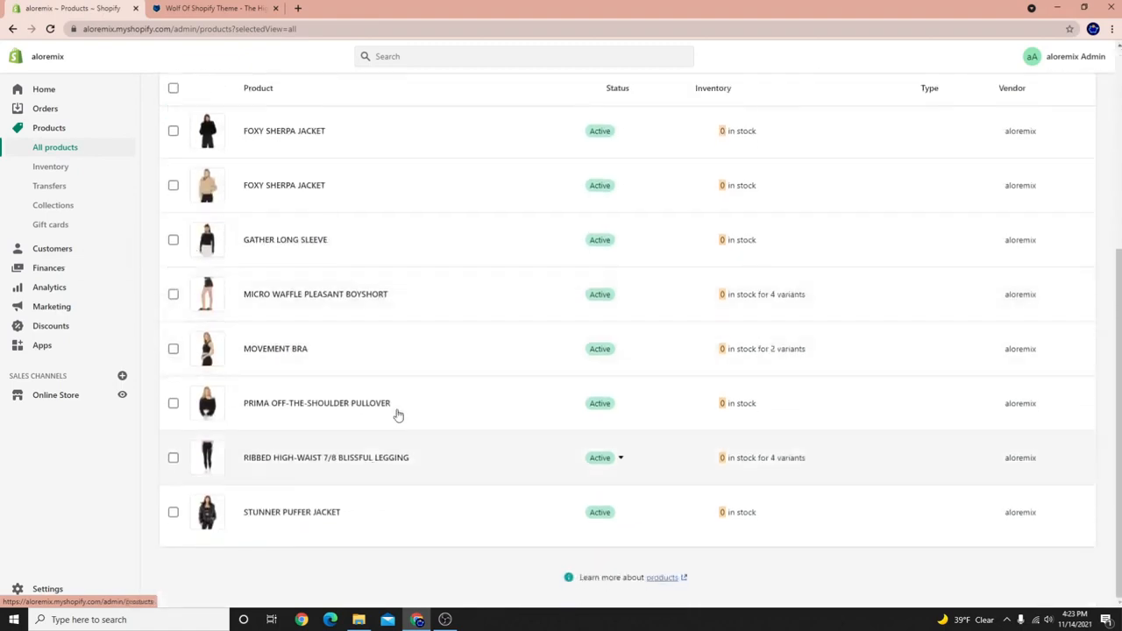
scroll(395, 413, "up", 6)
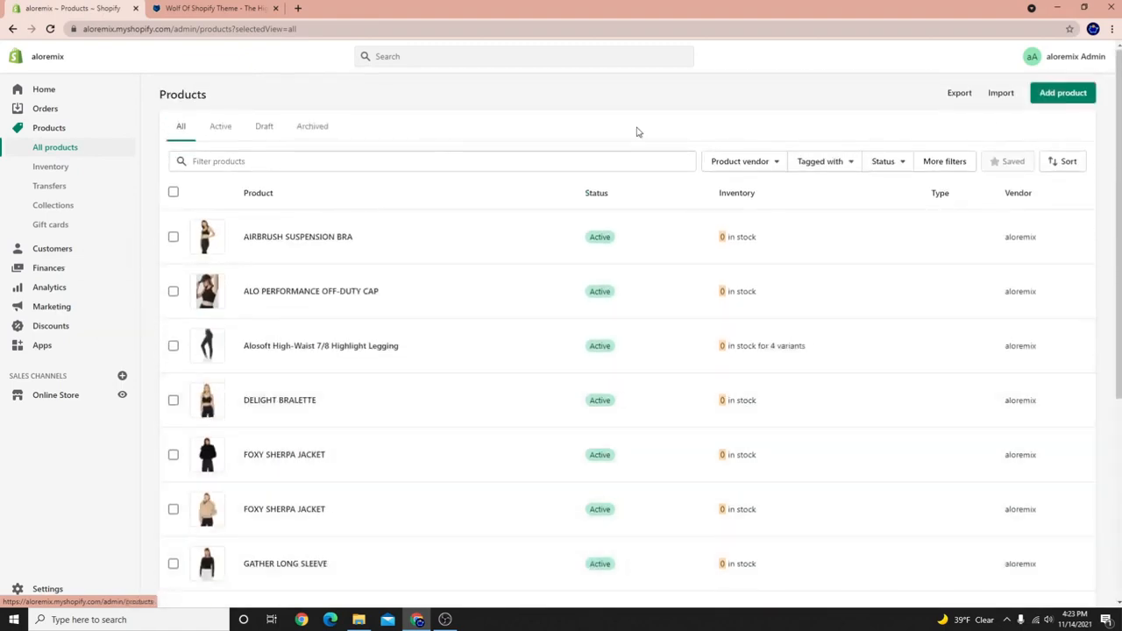
left_click(282, 238)
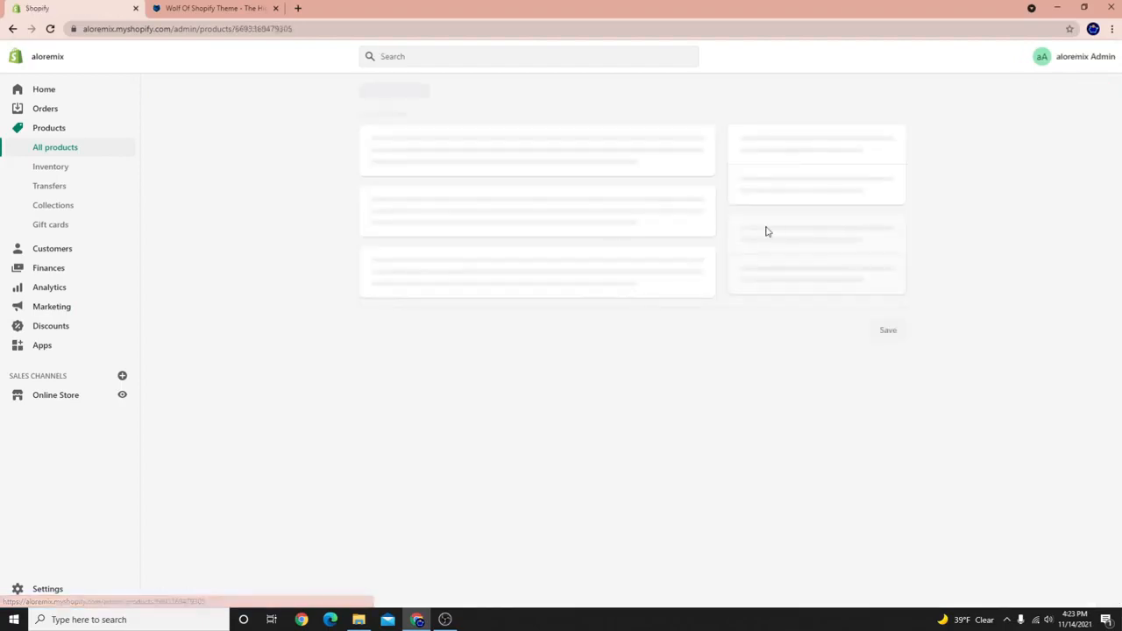
left_click(58, 129)
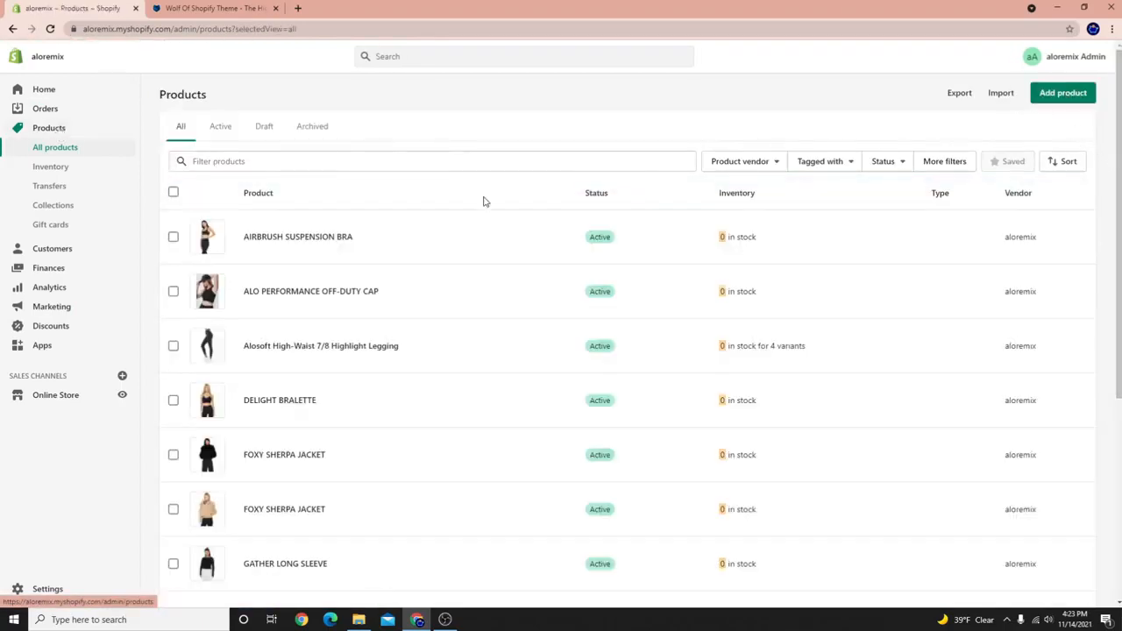
left_click(270, 226)
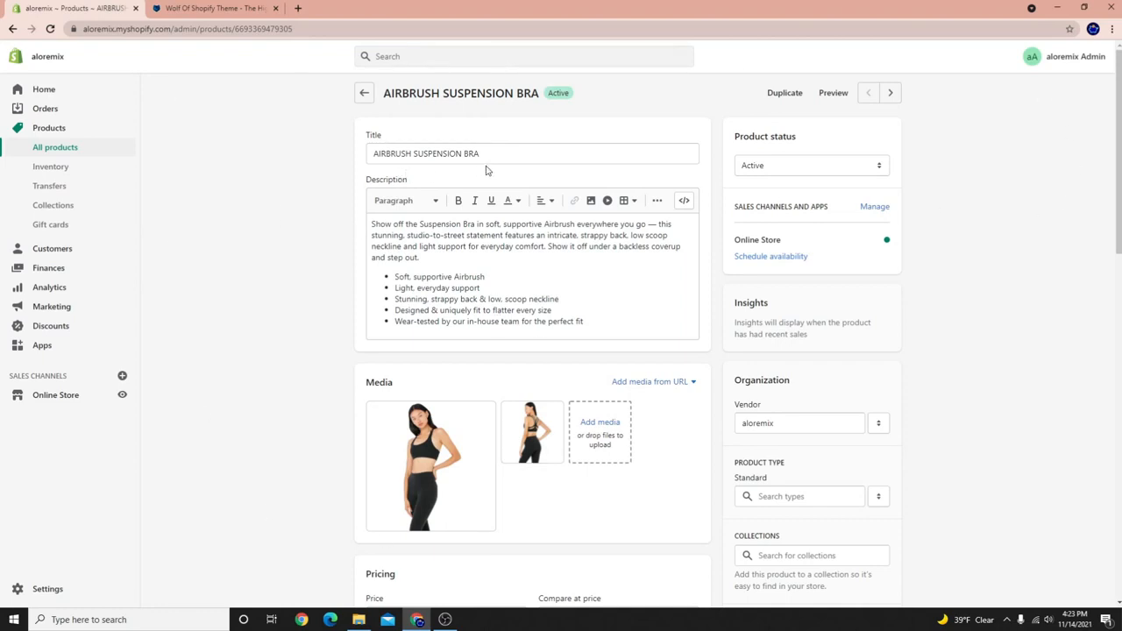
Select the AIRBRUSH SUSPENSION BRA title and description text and scroll the product page.
left_click_drag(520, 154, 342, 149)
left_click_drag(639, 317, 280, 213)
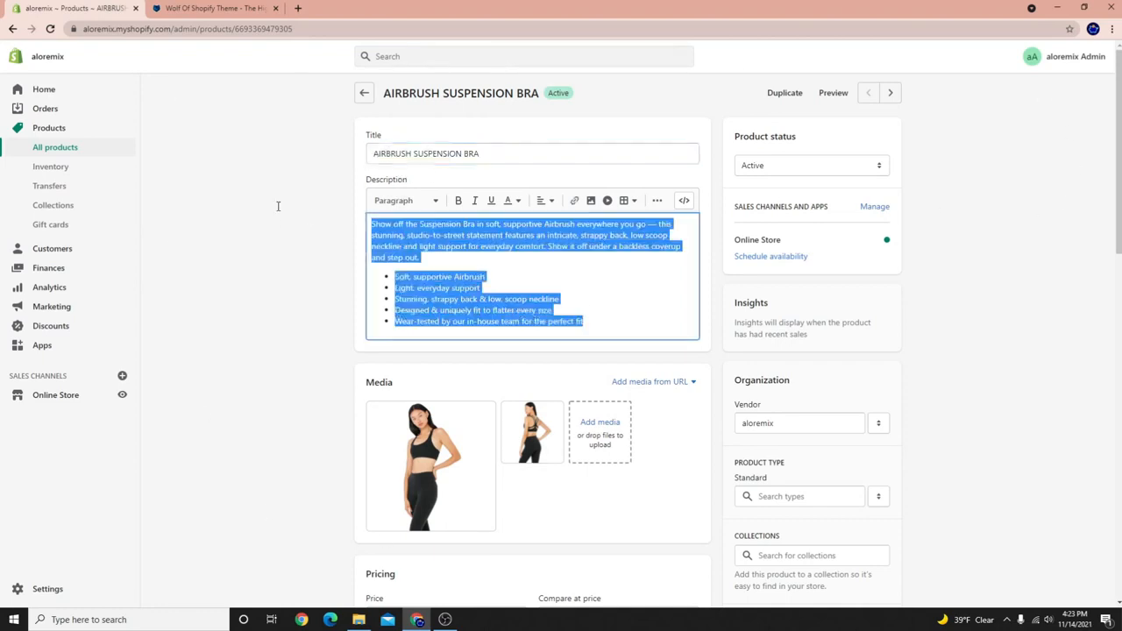
scroll(447, 351, "down", 2)
scroll(453, 455, "down", 1)
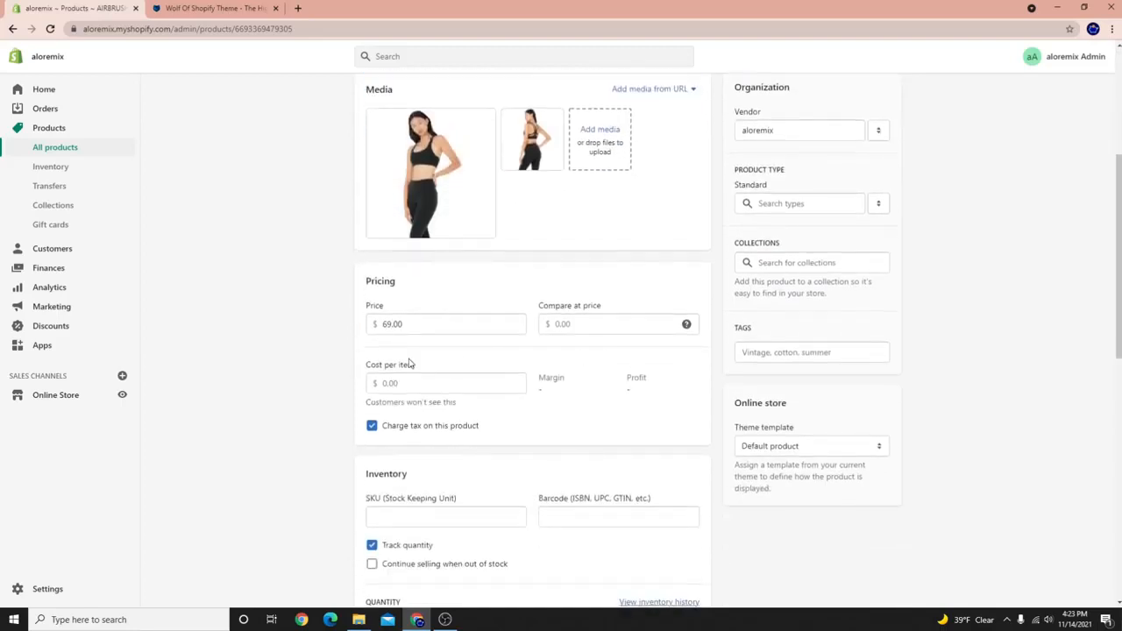
scroll(496, 523, "down", 4)
scroll(439, 552, "up", 4)
scroll(382, 524, "up", 3)
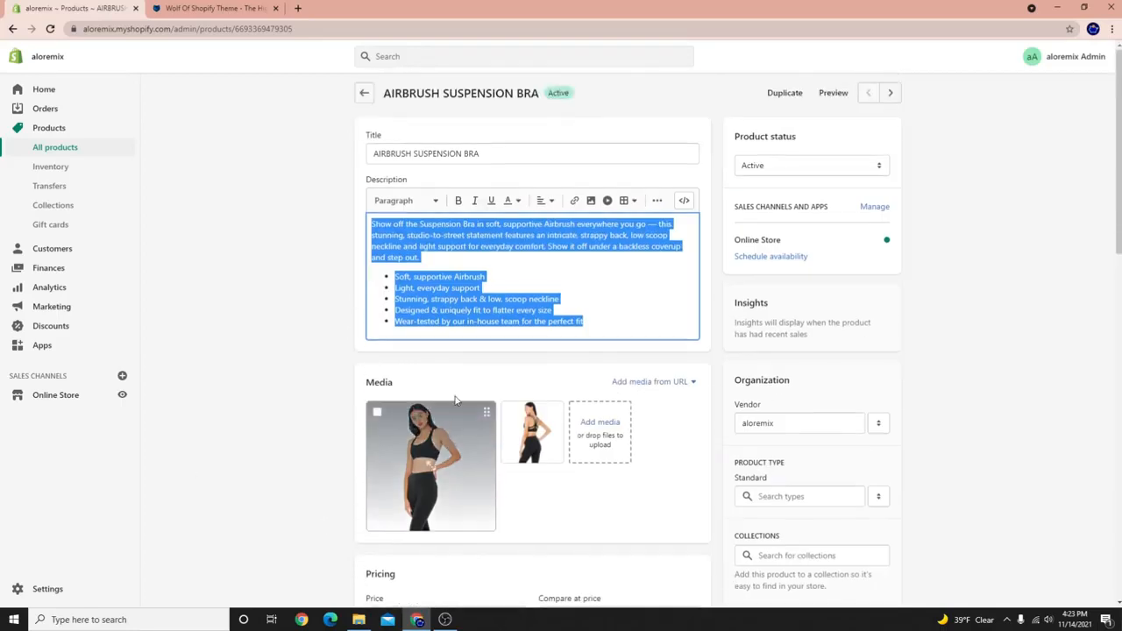
left_click(300, 147)
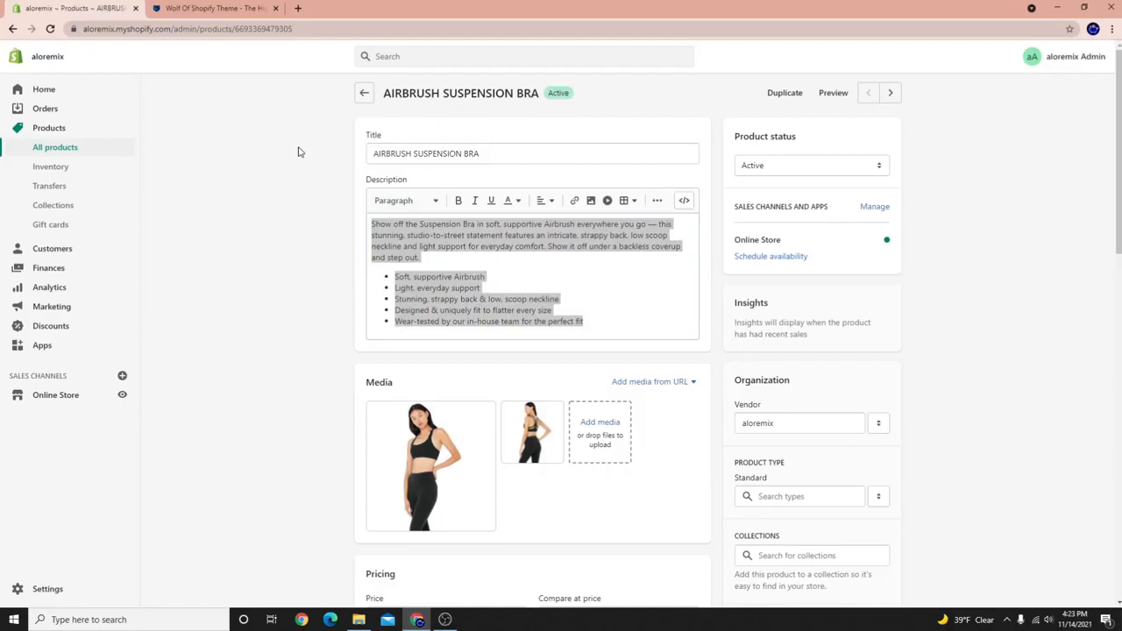
Reselect the full title and description, then view the first product image full screen.
left_click_drag(371, 152, 481, 159)
triple_click(476, 154)
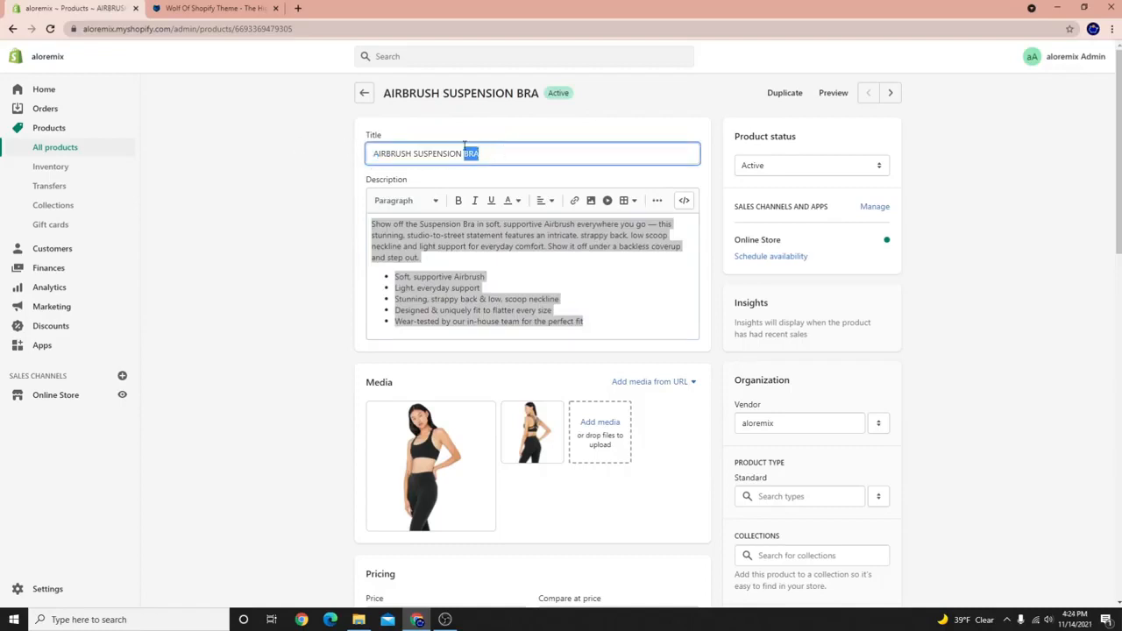
left_click(289, 146)
left_click(441, 295)
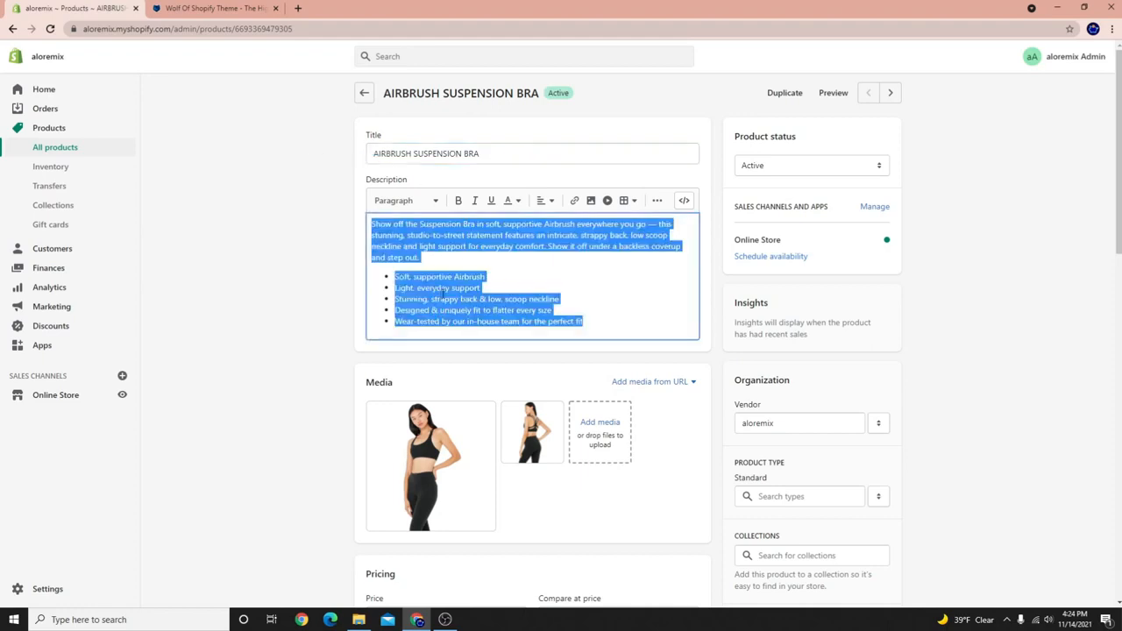
triple_click(500, 154)
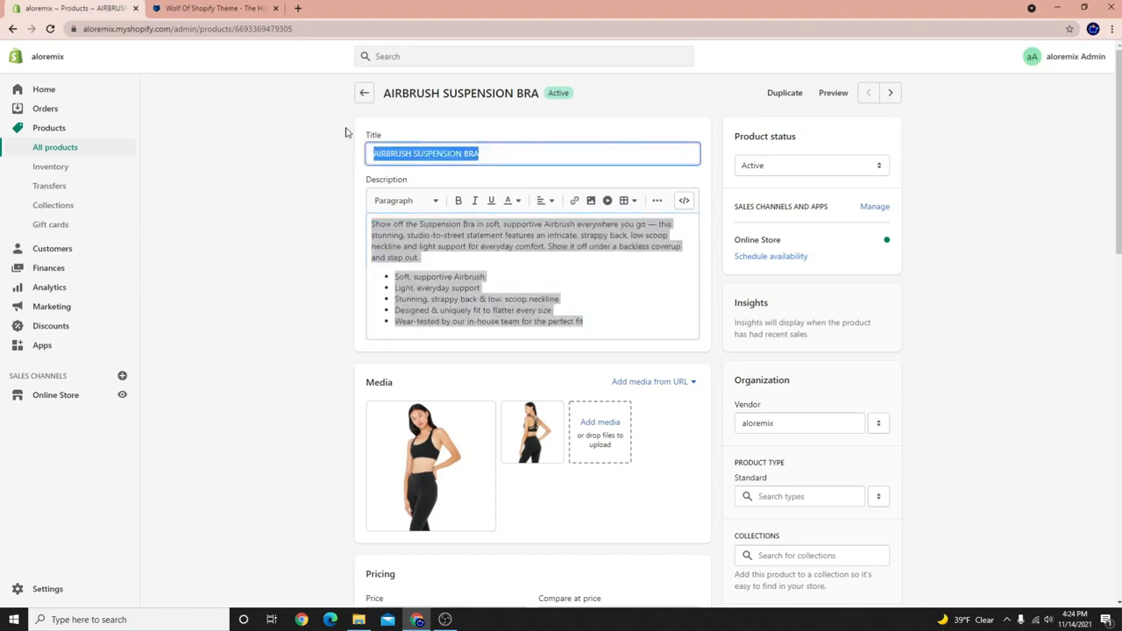
left_click(295, 185)
left_click(409, 251)
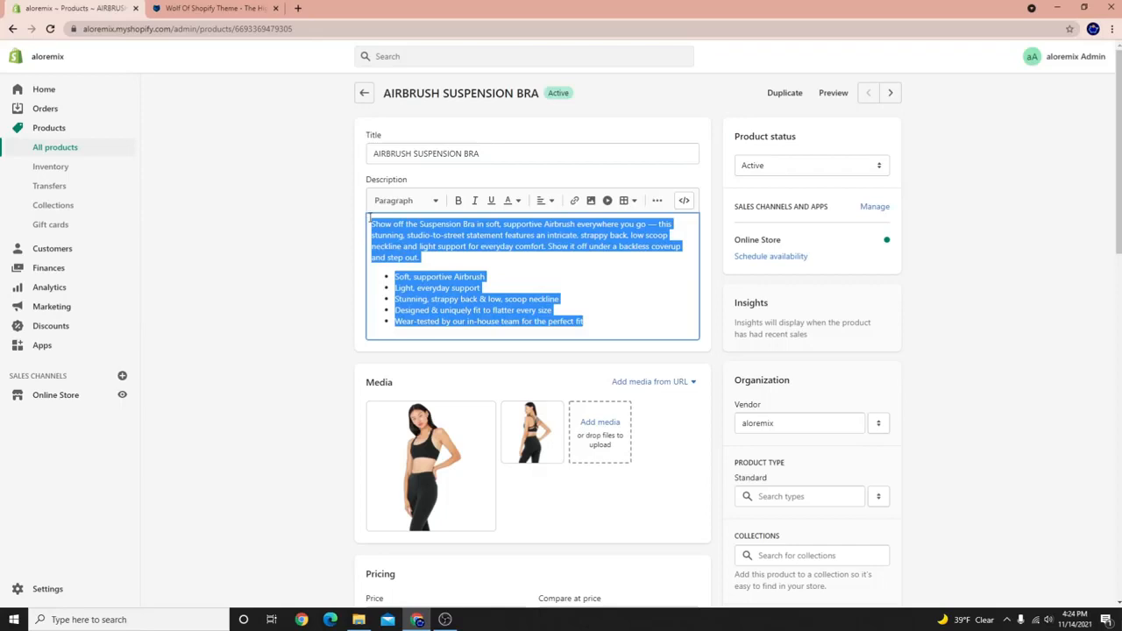
left_click(576, 298)
left_click(577, 299)
left_click_drag(585, 321, 342, 218)
left_click(538, 292)
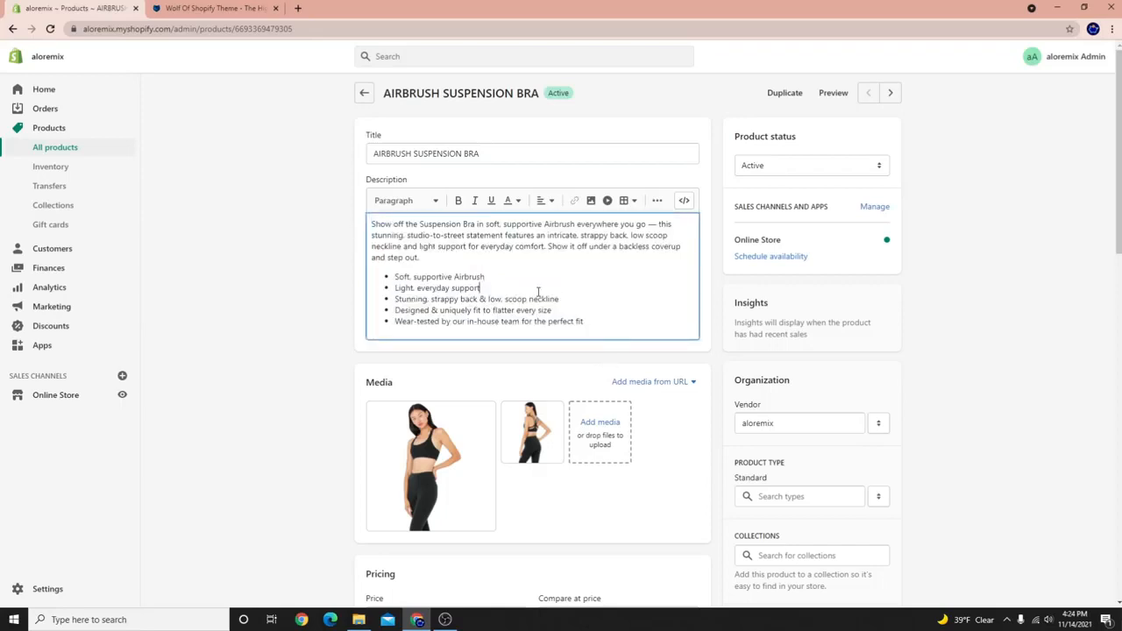
left_click(427, 470)
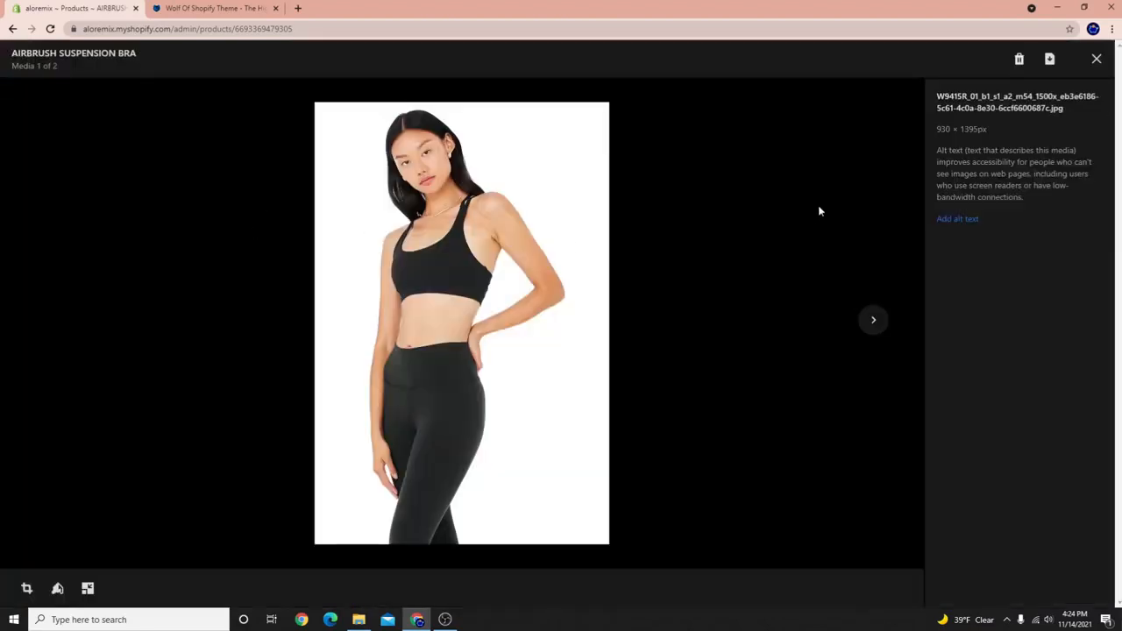
Close the image viewer and inspect description words like 'Light', 'supportive' and the fourth bullet.
left_click(1096, 59)
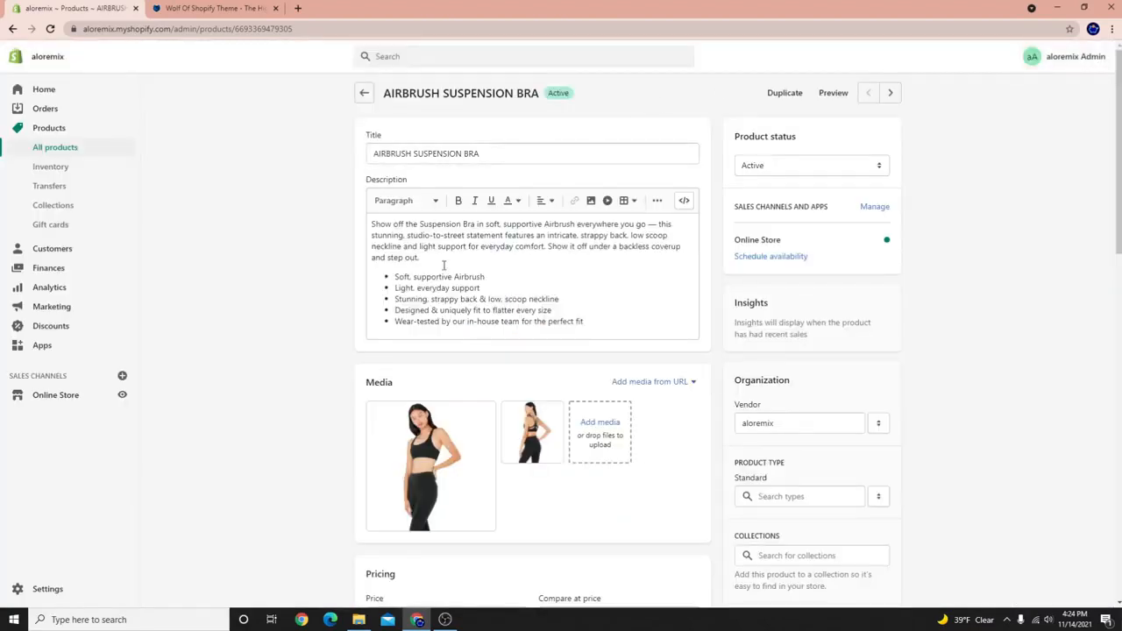
left_click_drag(376, 224, 584, 340)
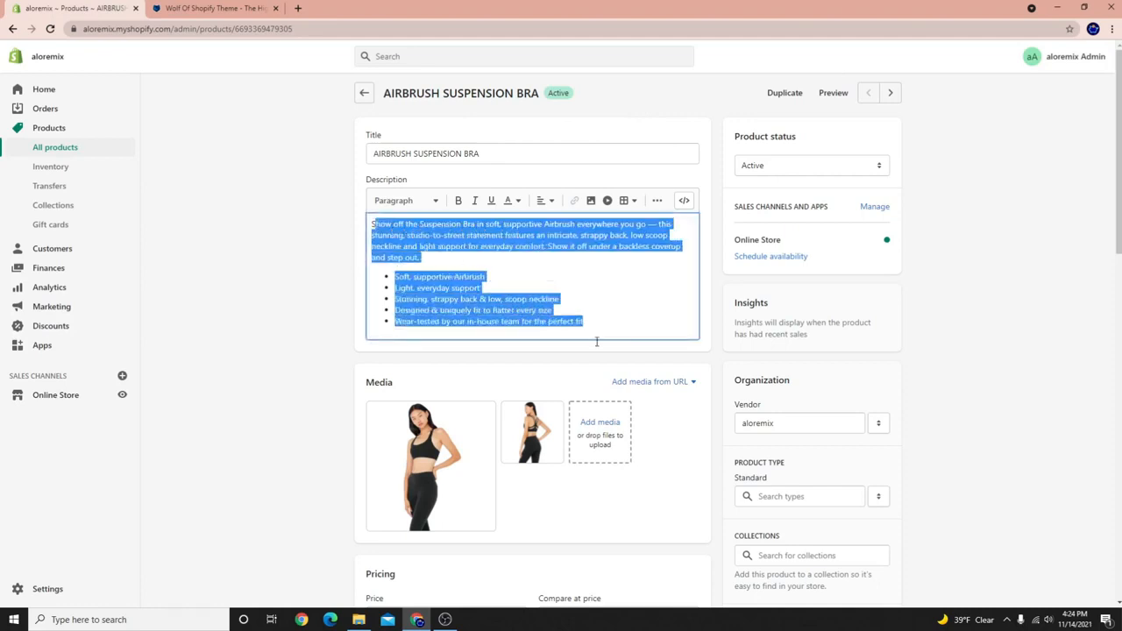
left_click(424, 287)
double_click(411, 286)
left_click_drag(409, 276, 453, 277)
left_click_drag(396, 309, 424, 286)
left_click(409, 258)
left_click(380, 212)
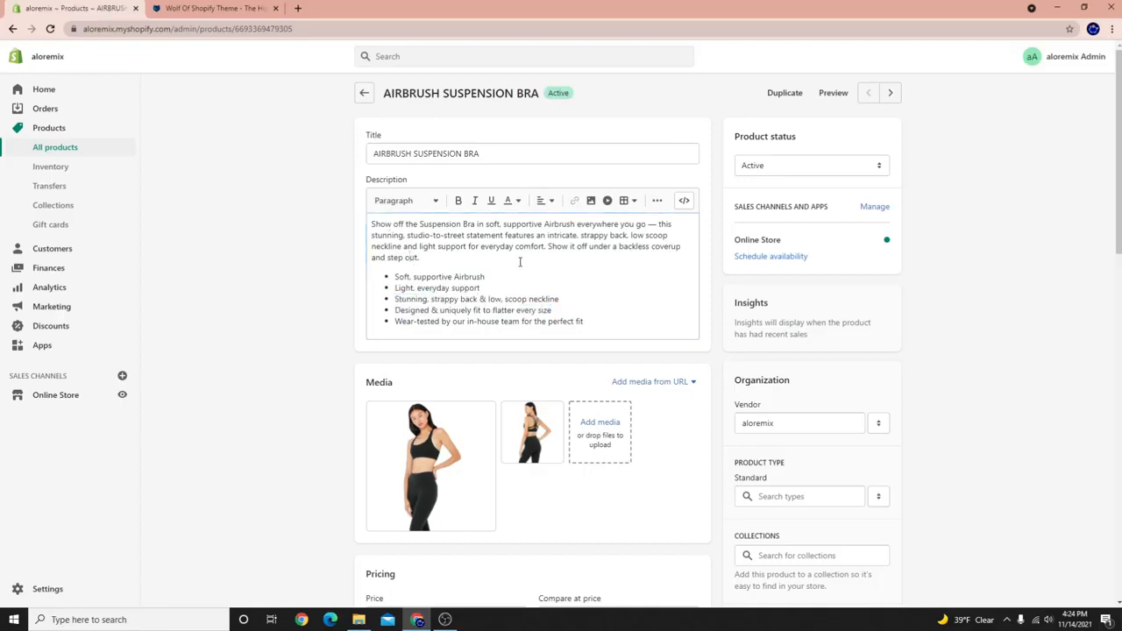
View the second product photo full screen, switching between both images, then close it.
scroll(495, 342, "down", 3)
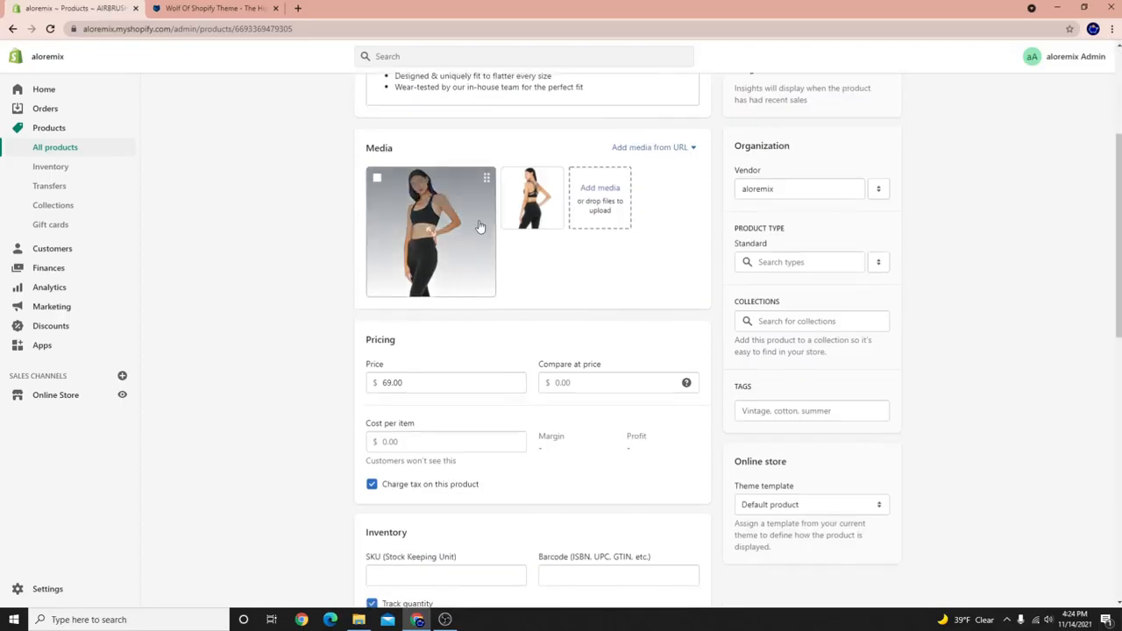
left_click(545, 208)
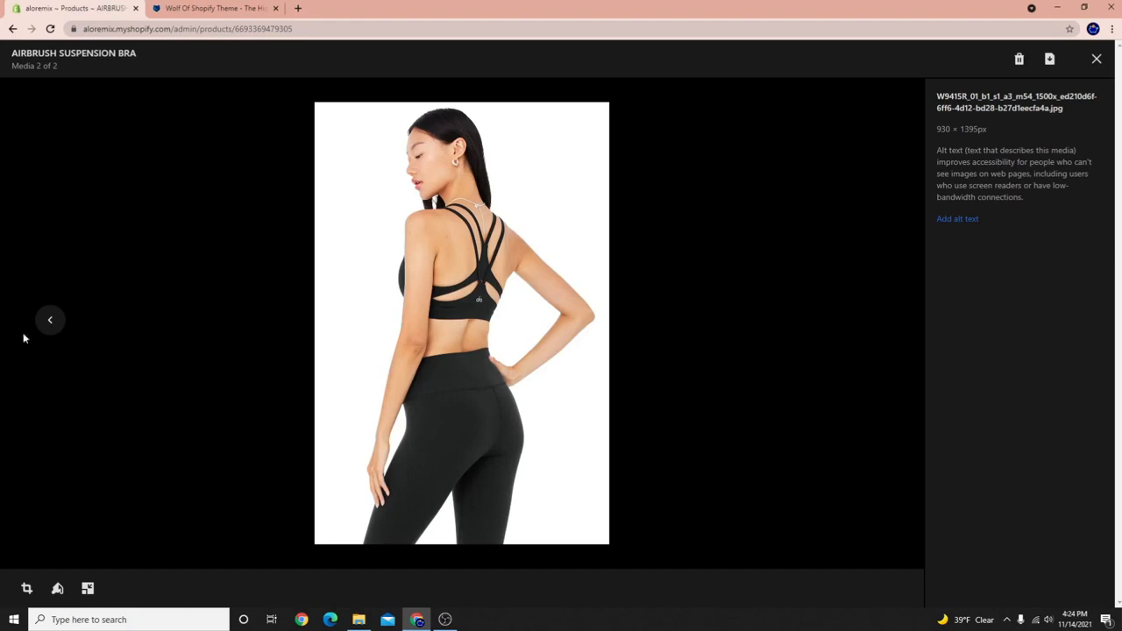
left_click(51, 321)
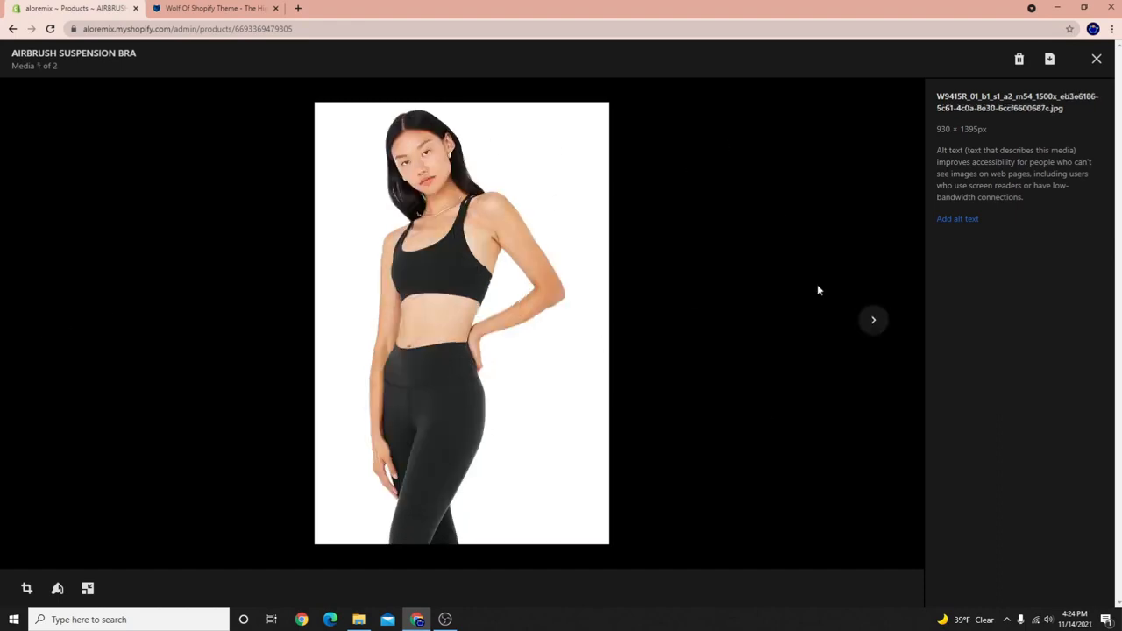
left_click(873, 320)
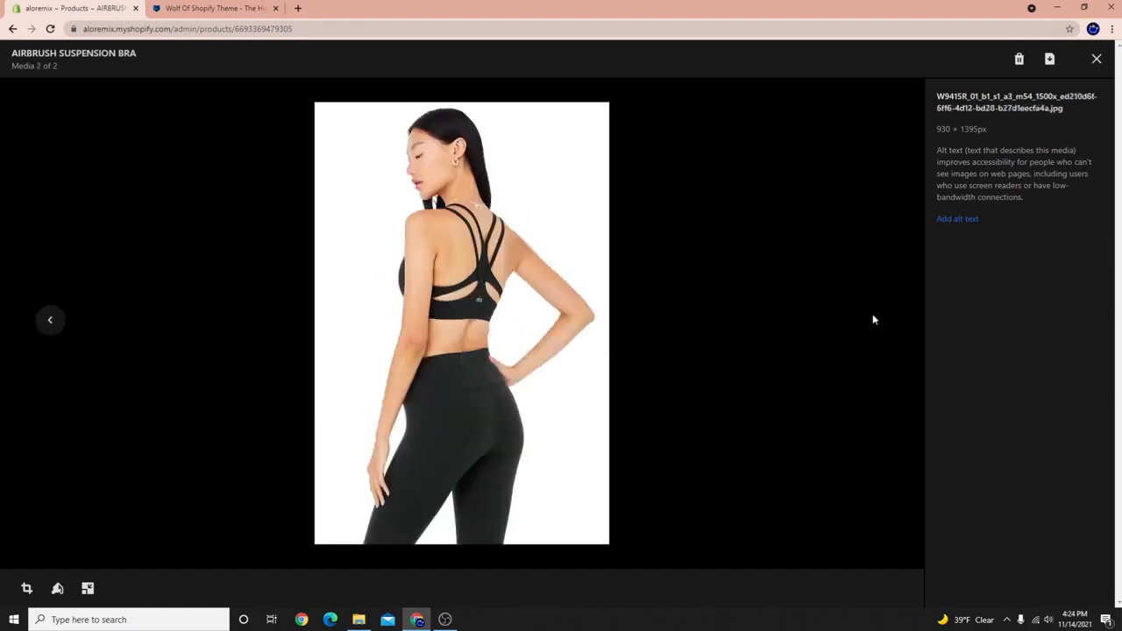
left_click(1096, 59)
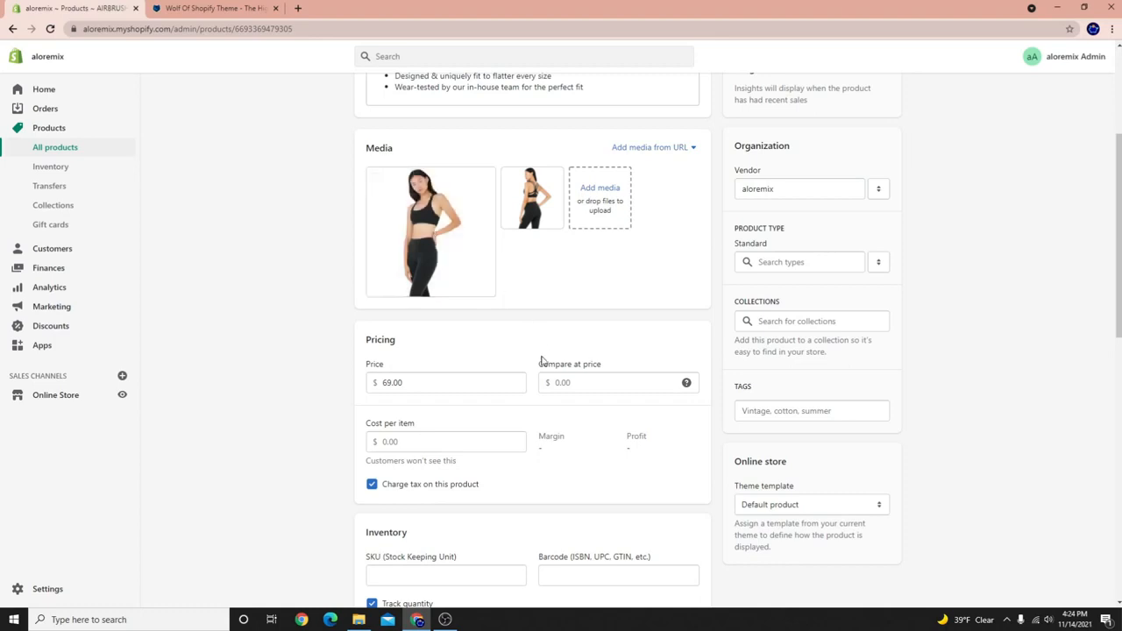
Scroll to the Pricing section and inspect the Compare at price field.
scroll(438, 531, "down", 2)
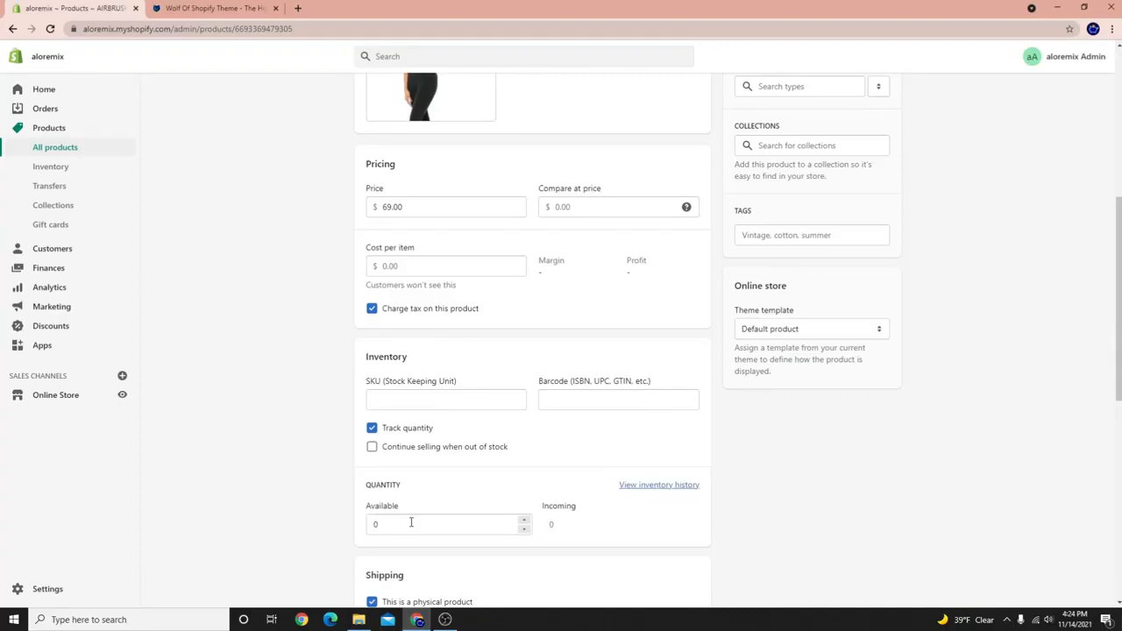
scroll(639, 543, "up", 2)
scroll(548, 538, "down", 2)
scroll(675, 385, "up", 2)
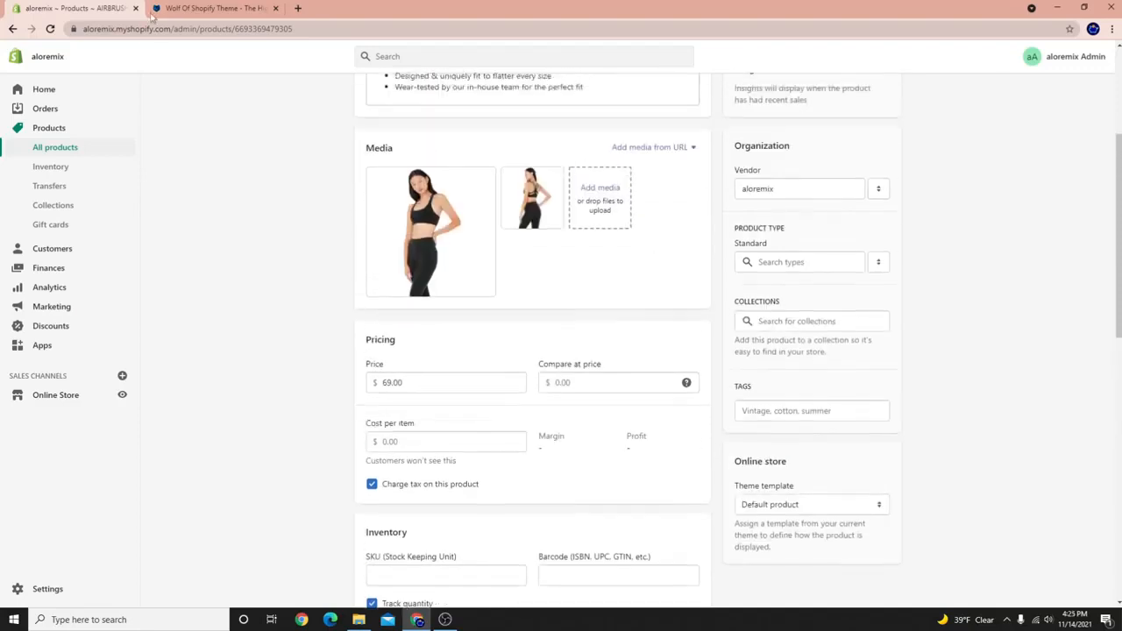
scroll(258, 347, "down", 1)
left_click_drag(366, 288, 380, 325)
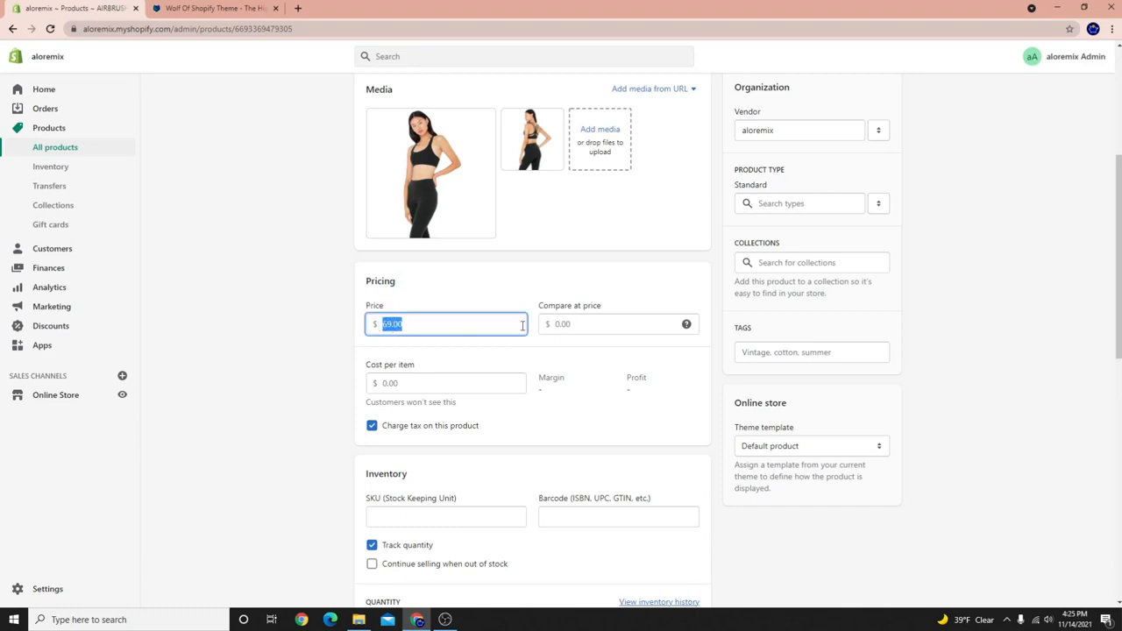
left_click(571, 325)
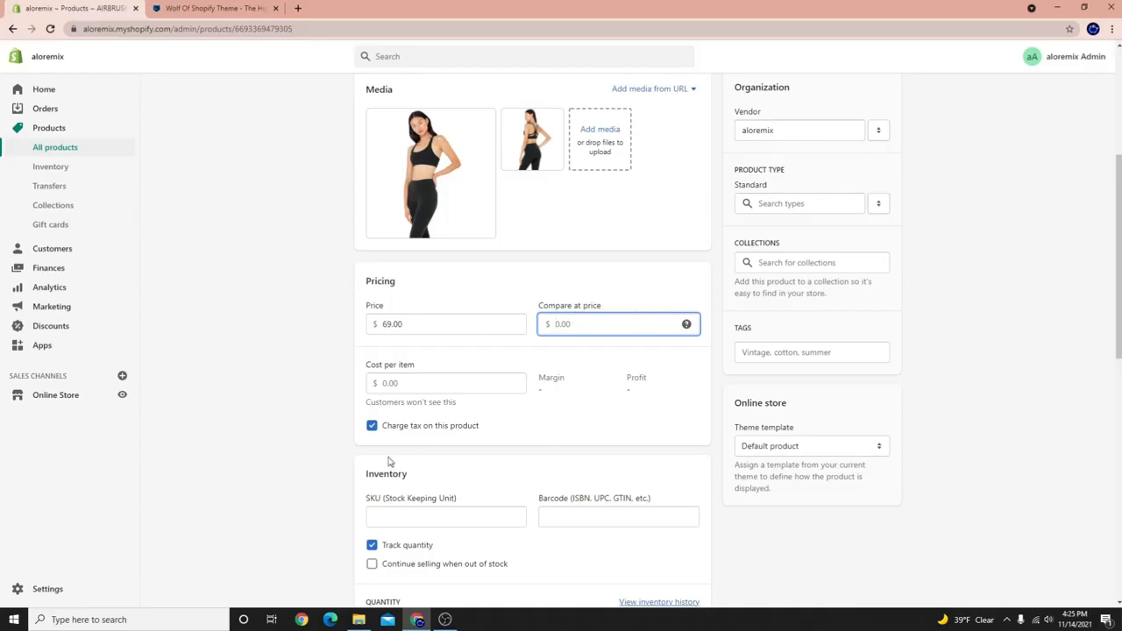
scroll(383, 414, "down", 2)
left_click(386, 249)
left_click_drag(386, 250, 404, 251)
Enter 20 as cost per item and check the resulting 71% margin and $49.00 profit.
left_click(414, 252)
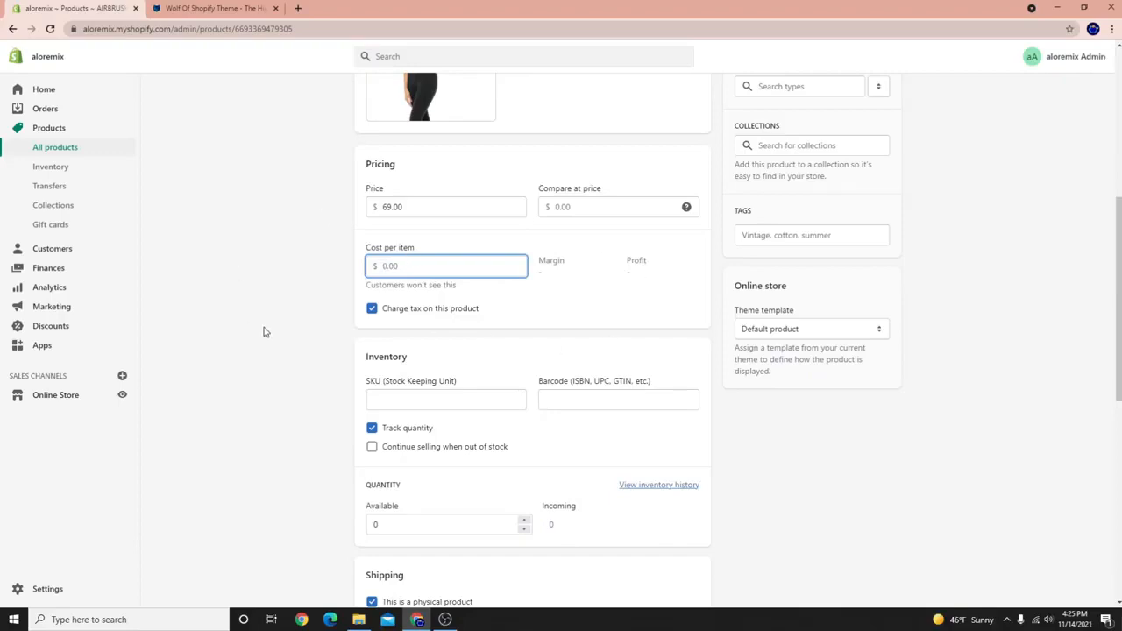
scroll(412, 302, "down", 2)
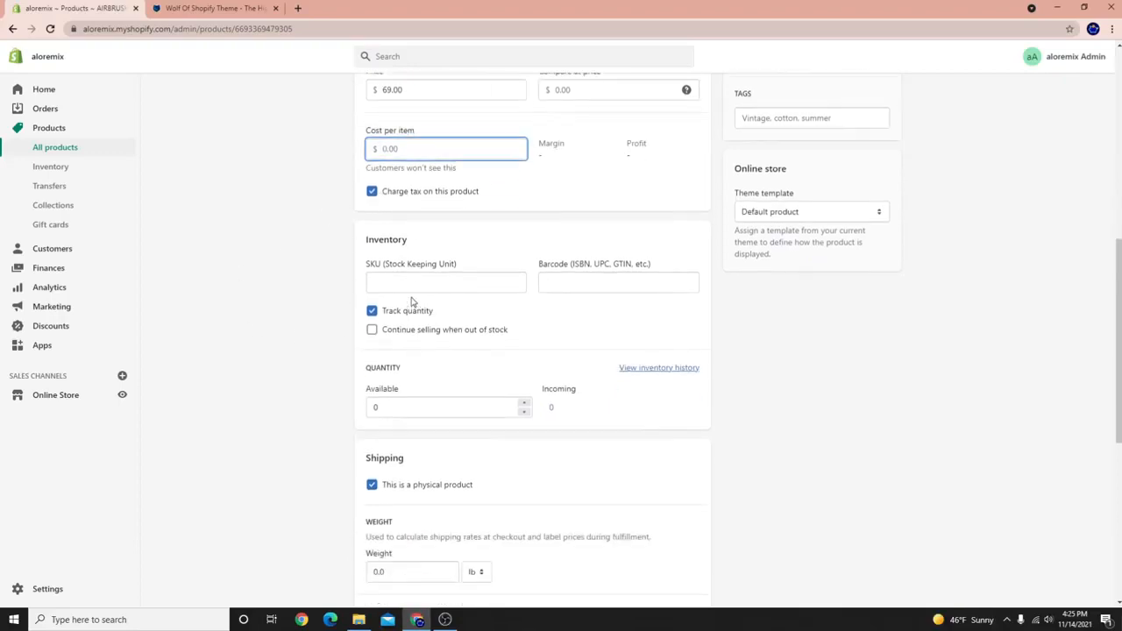
scroll(412, 303, "up", 4)
type("20")
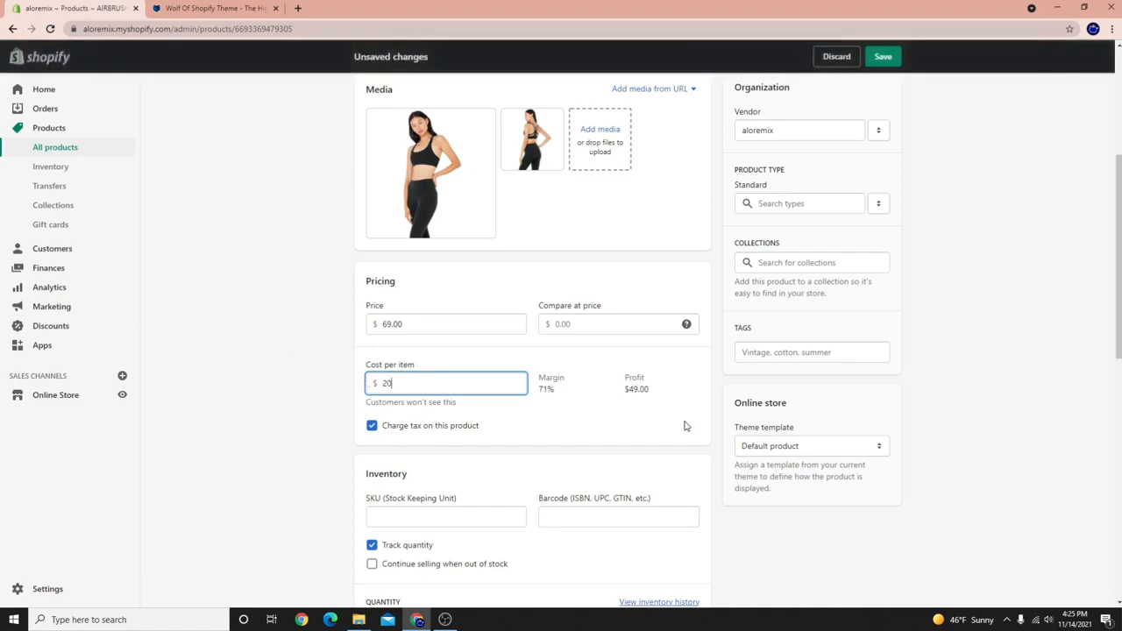
left_click_drag(669, 401, 620, 386)
left_click(622, 388)
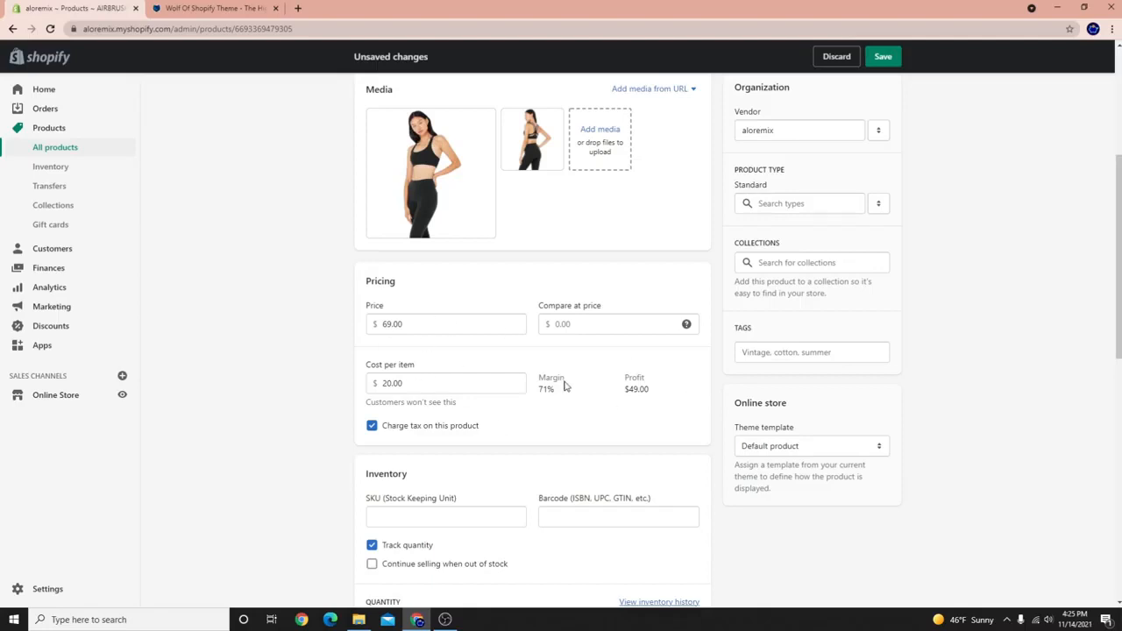
left_click_drag(539, 378, 611, 388)
scroll(501, 514, "down", 2)
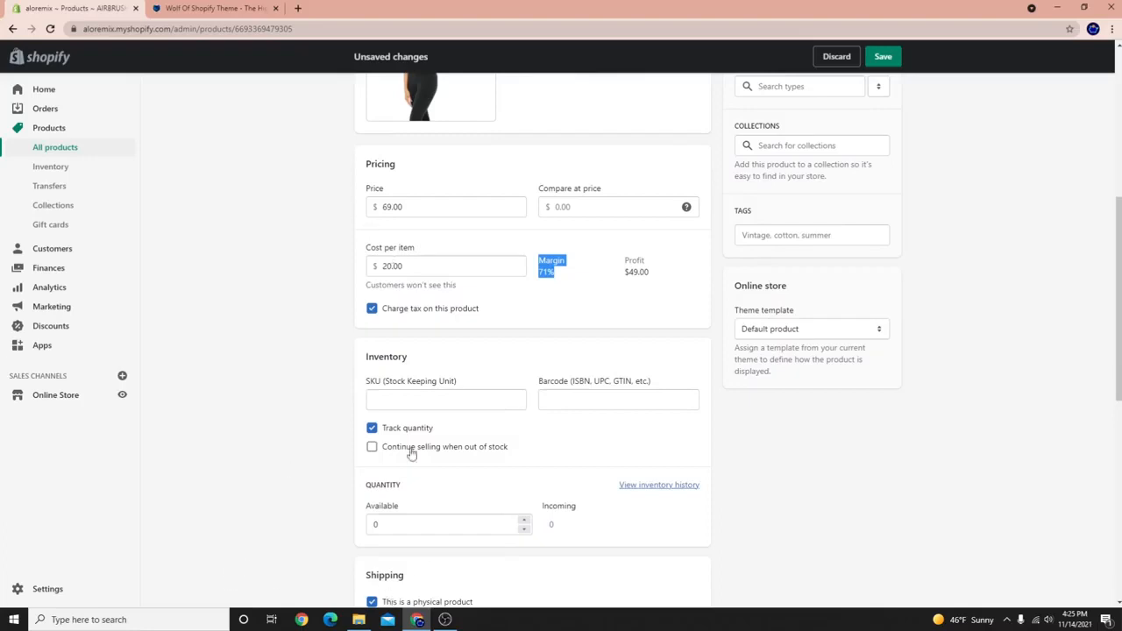
Toggle Track quantity off and back on, then tick 'This product has options, like size or color'.
left_click(374, 431)
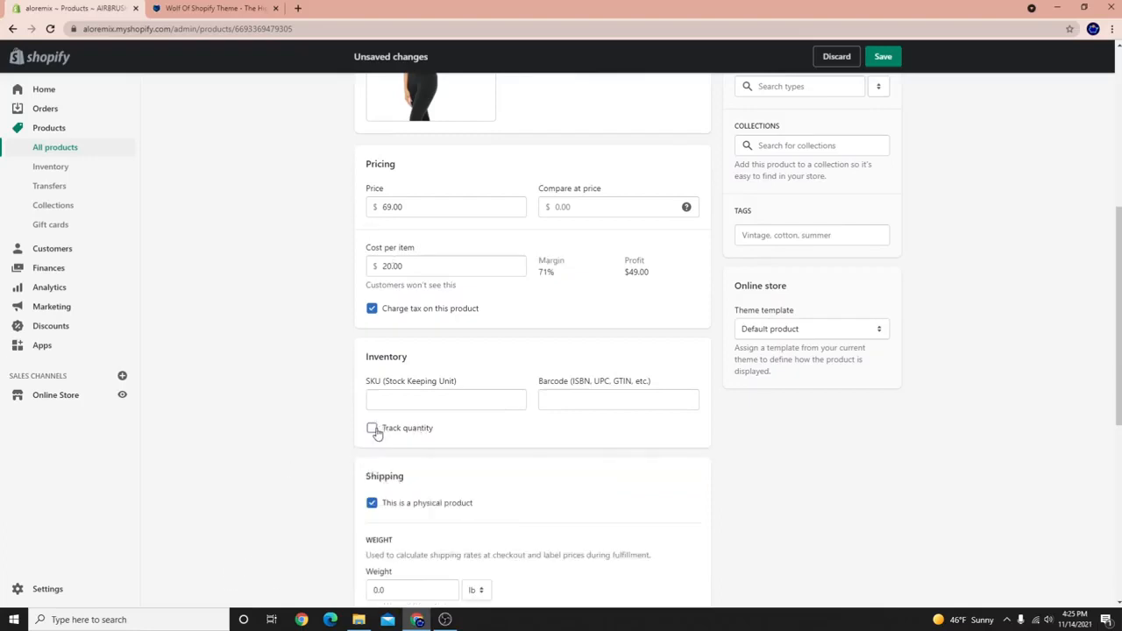
left_click(374, 429)
scroll(377, 421, "down", 2)
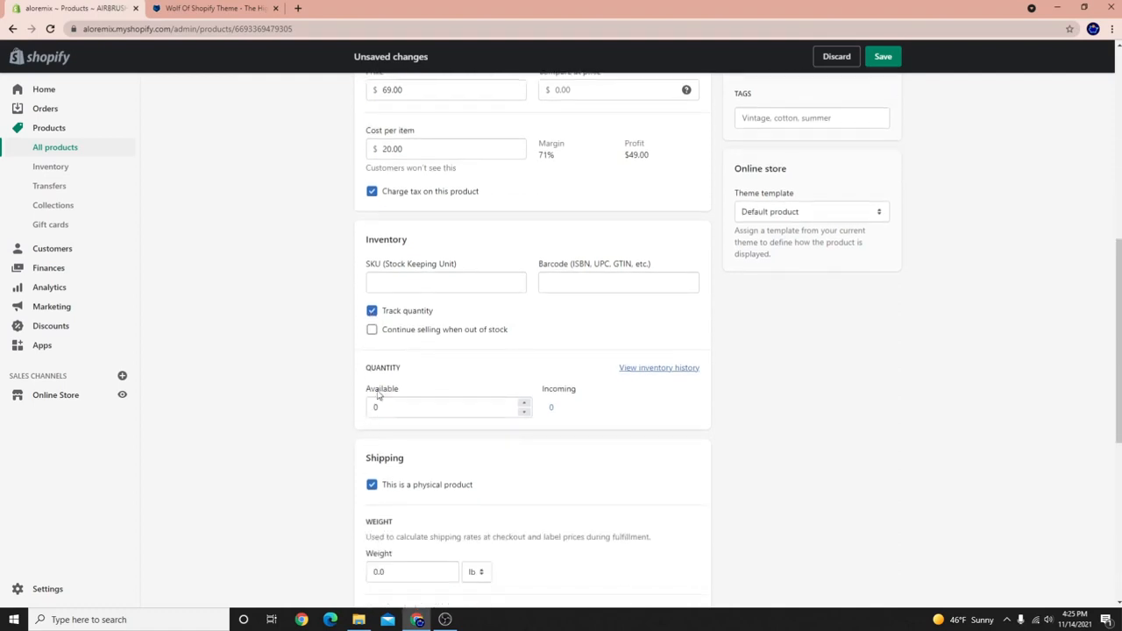
scroll(497, 535, "down", 2)
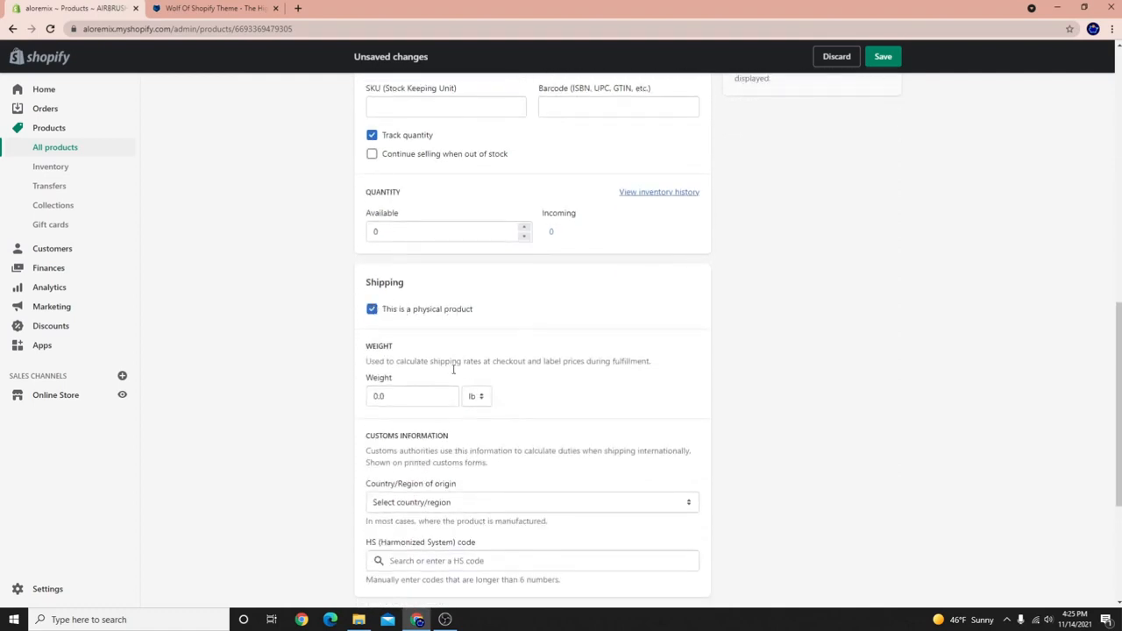
scroll(453, 368, "down", 3)
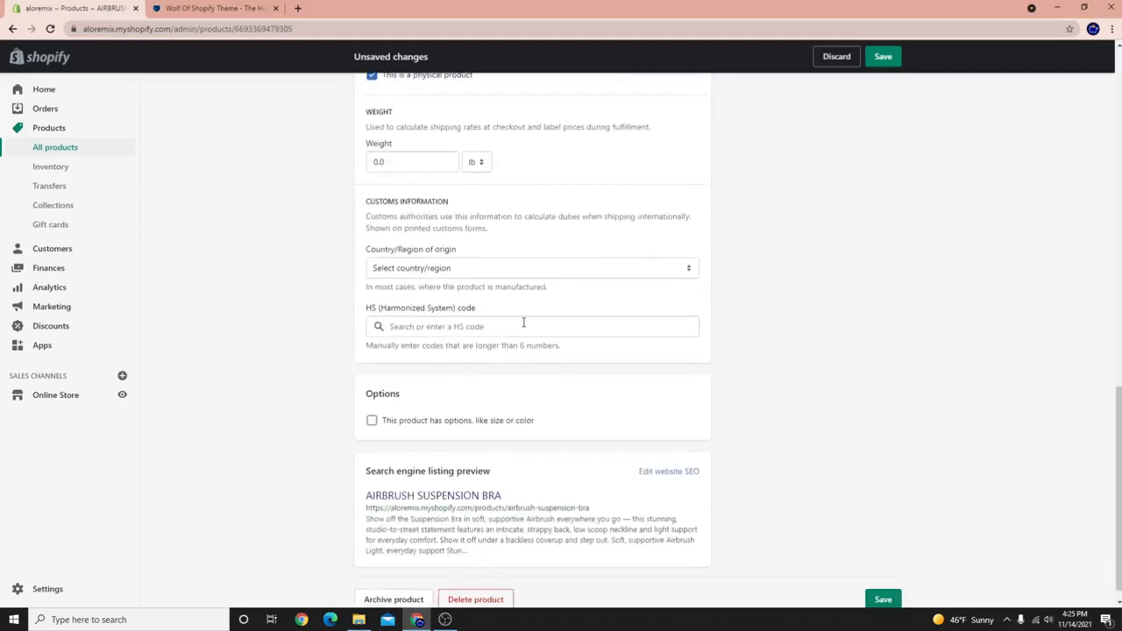
left_click(371, 421)
scroll(338, 383, "down", 2)
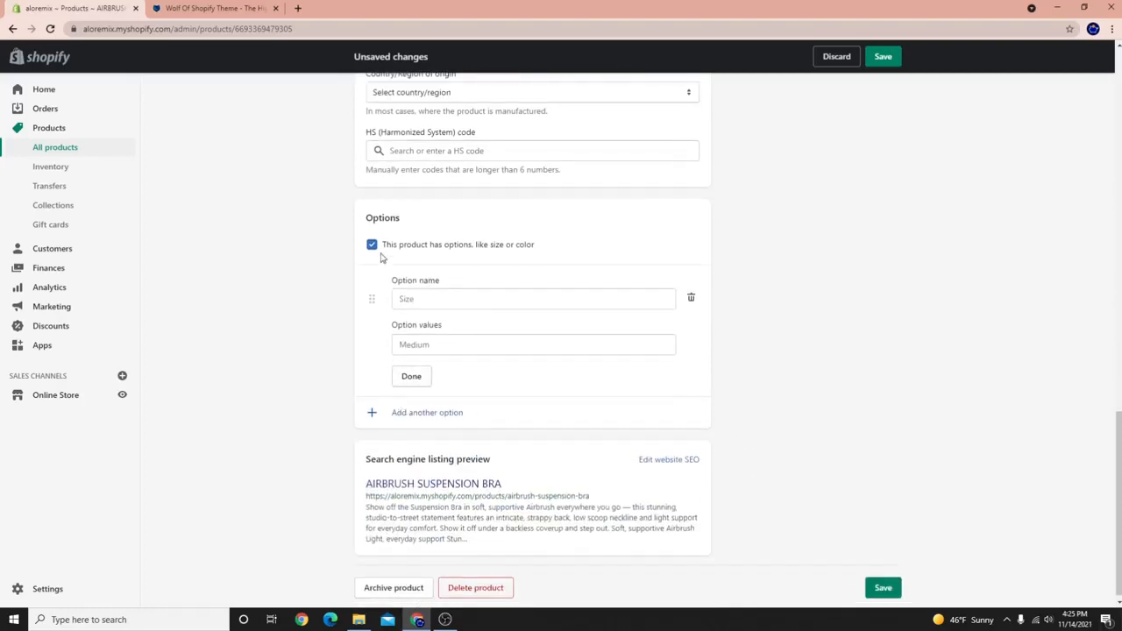
Add a Size option with values Small, Medium and Large, and save the bra.
left_click(448, 298)
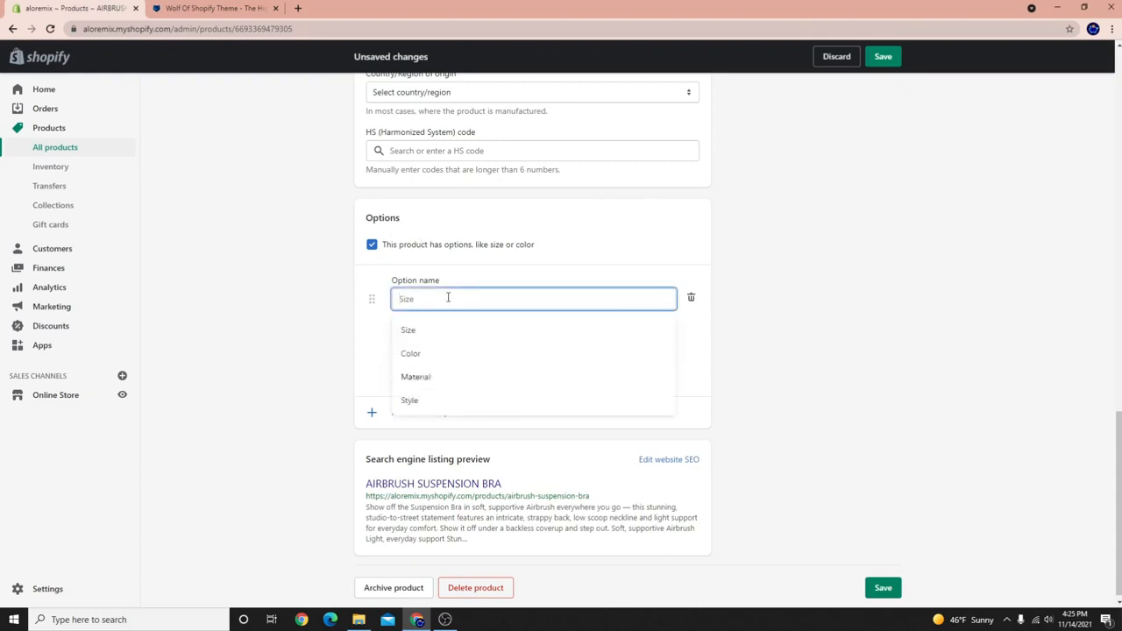
type("Size")
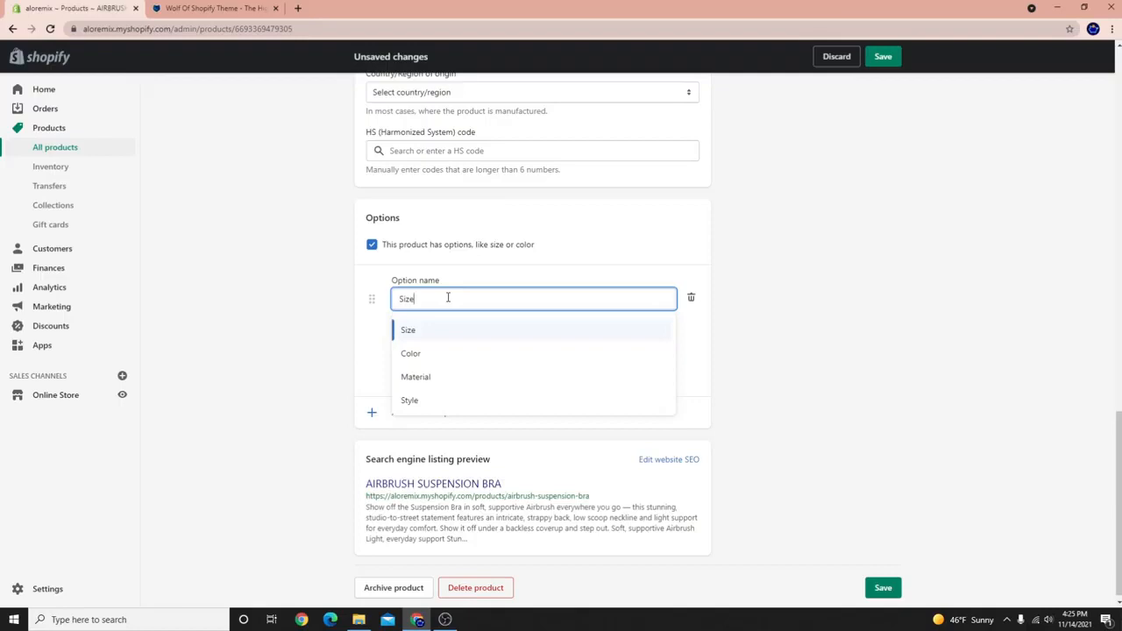
left_click(423, 334)
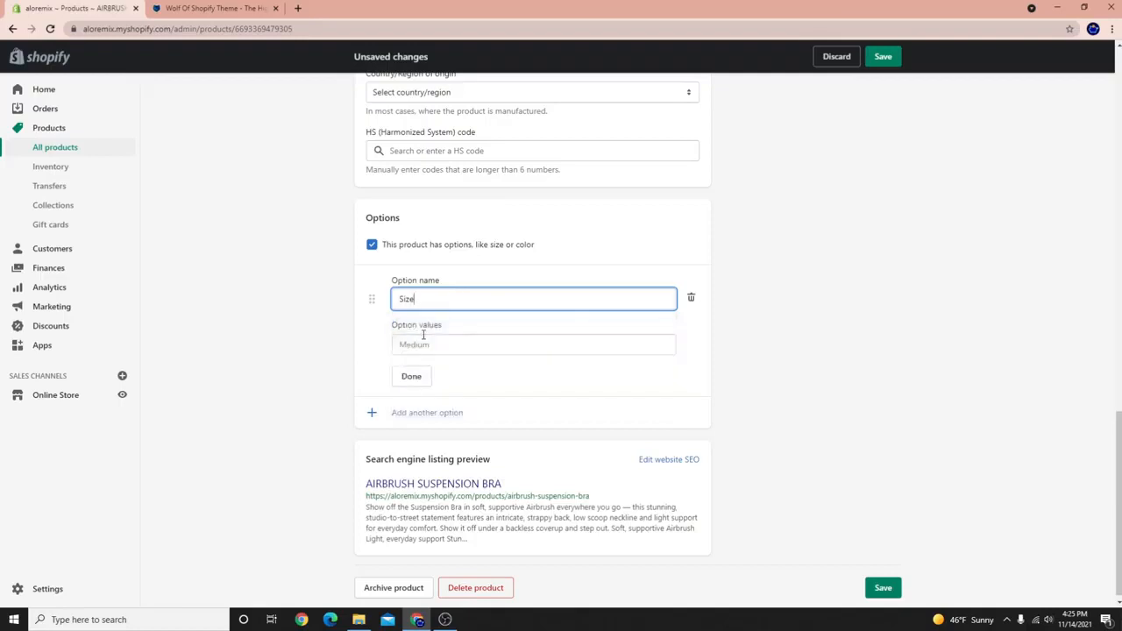
left_click(426, 343)
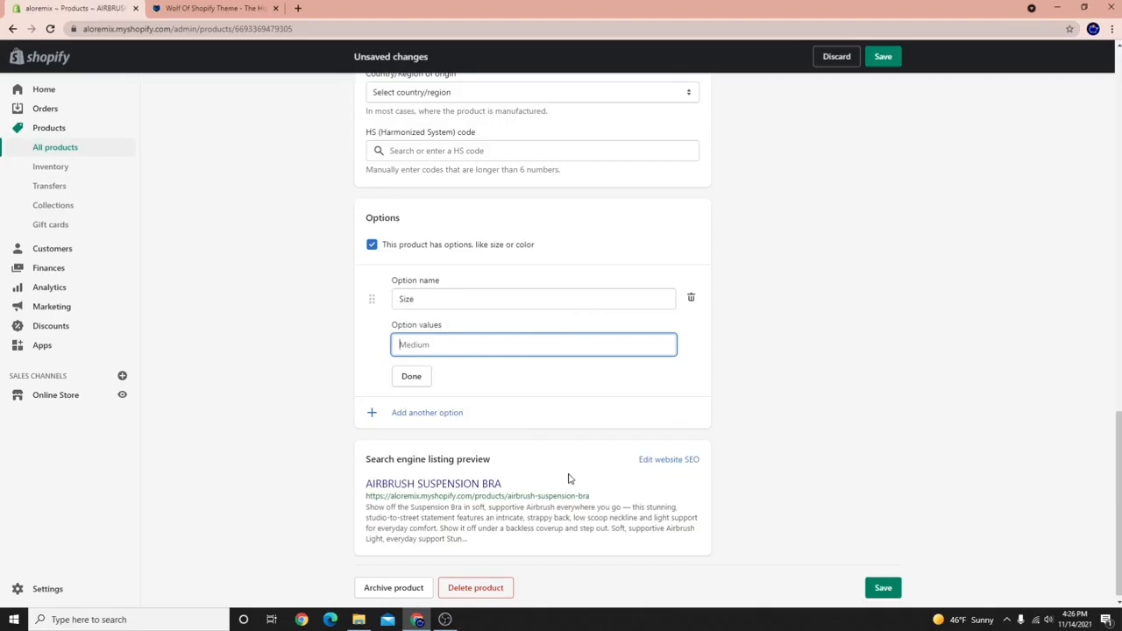
type("Small")
key("Return")
type("Medium")
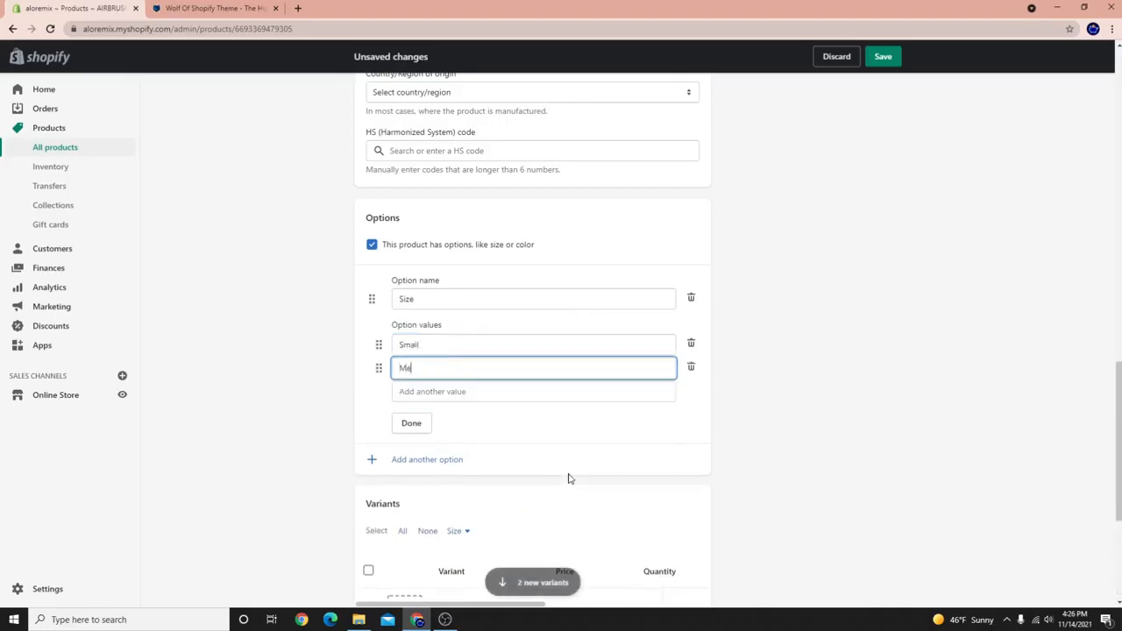
key("Return")
type("Large")
left_click(883, 57)
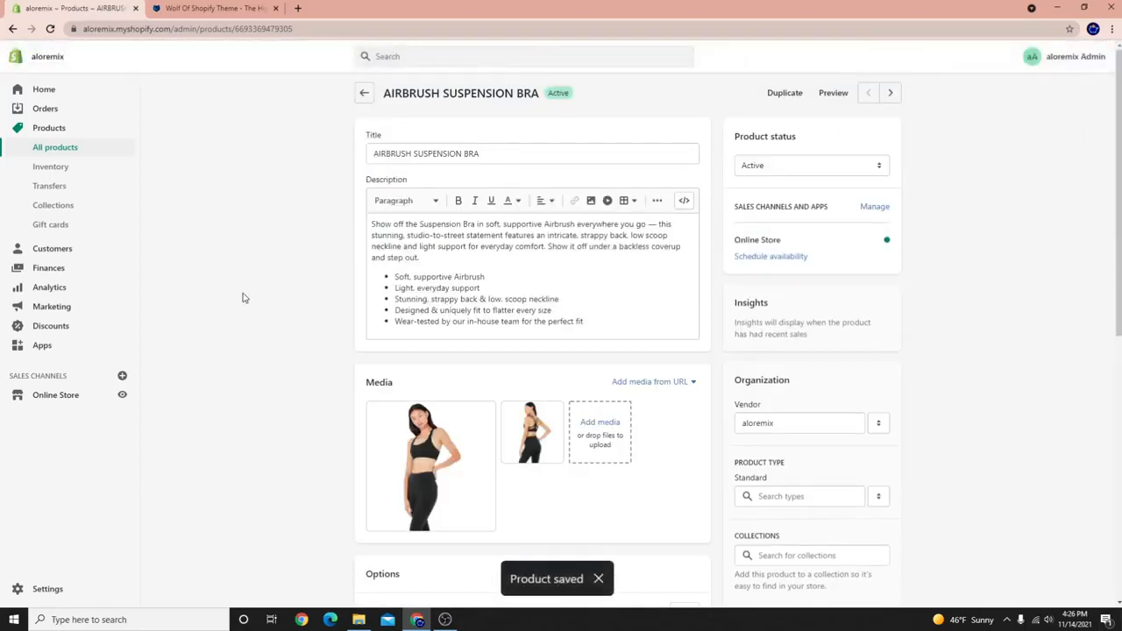
Keep the bra's status as Active and return to the All products list.
left_click(783, 166)
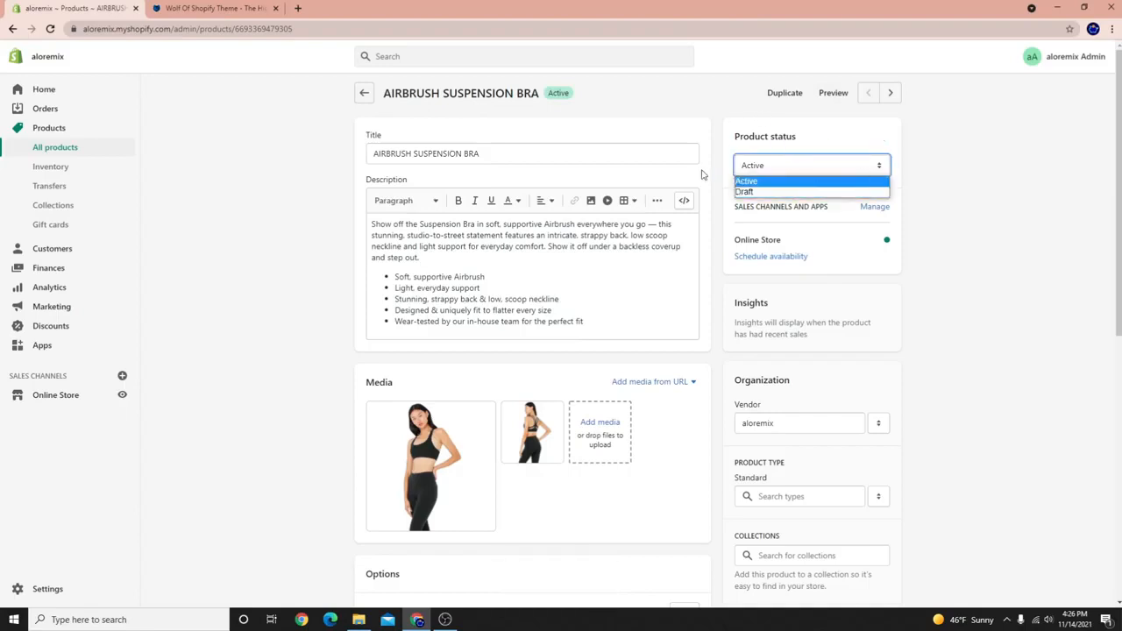
left_click(743, 182)
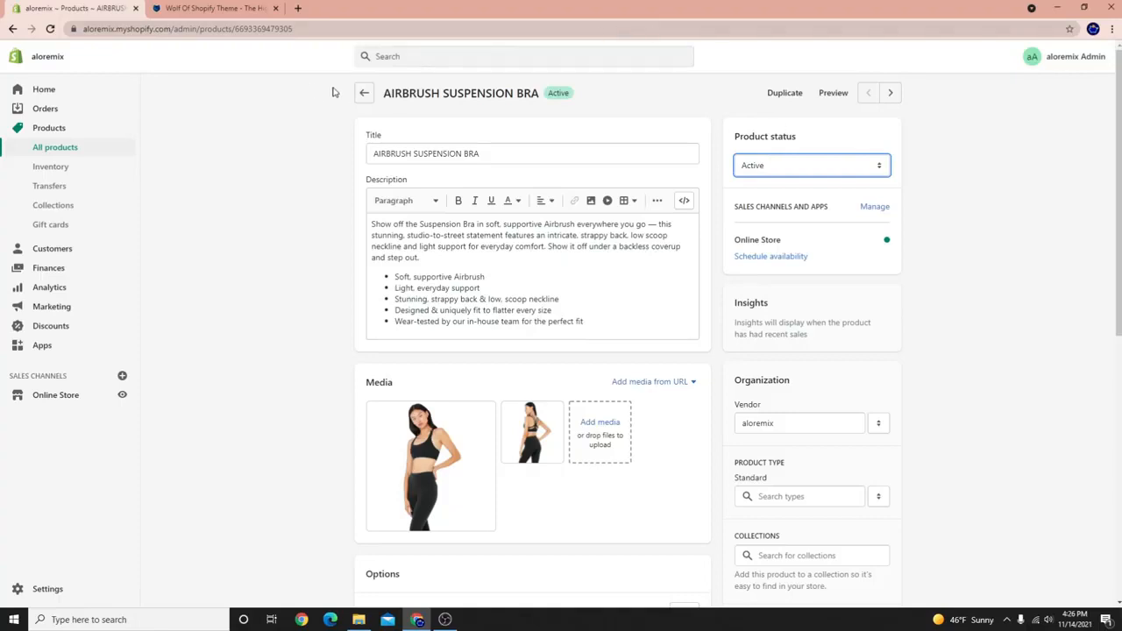
left_click(364, 93)
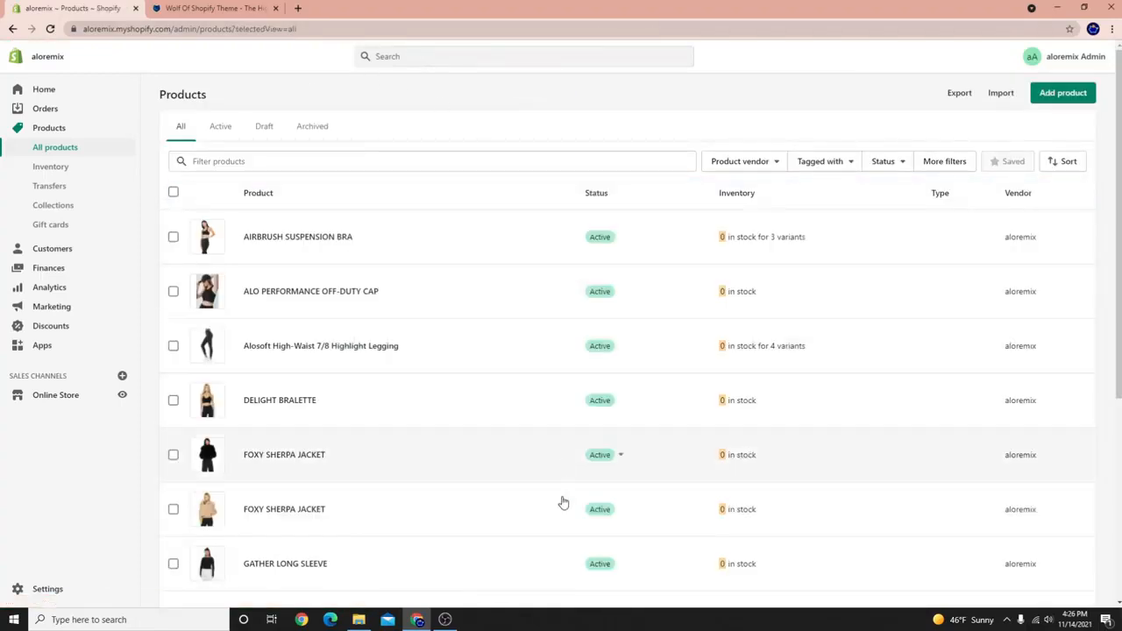
Look over the product list and select all 12 products with the header checkbox.
scroll(561, 518, "down", 4)
scroll(561, 519, "up", 3)
scroll(561, 519, "up", 1)
scroll(752, 551, "down", 4)
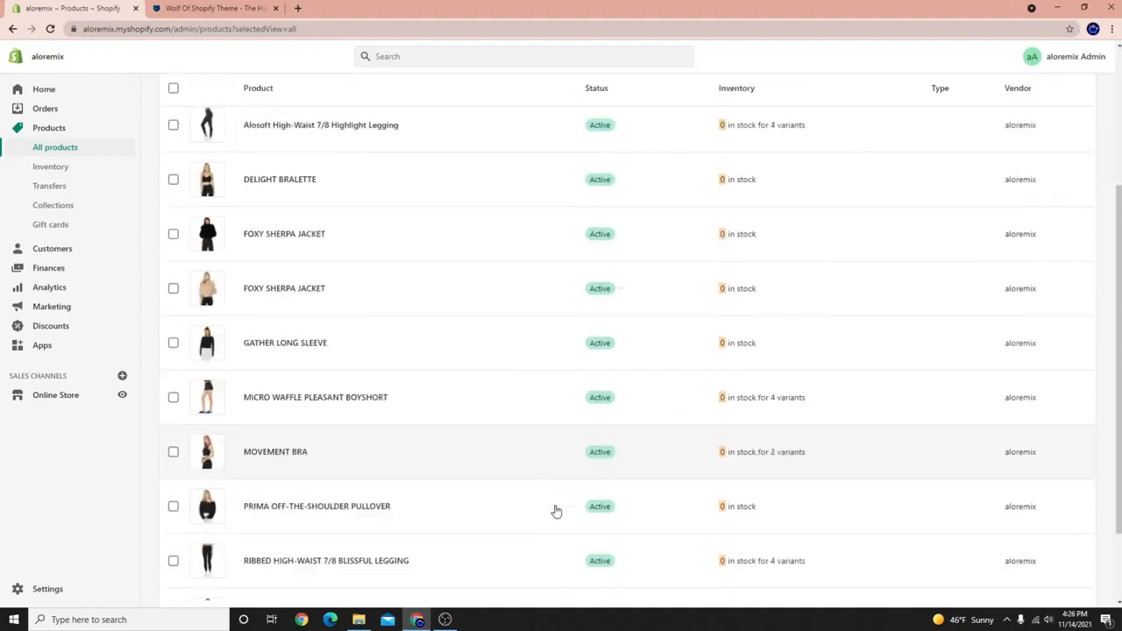
scroll(746, 441, "up", 4)
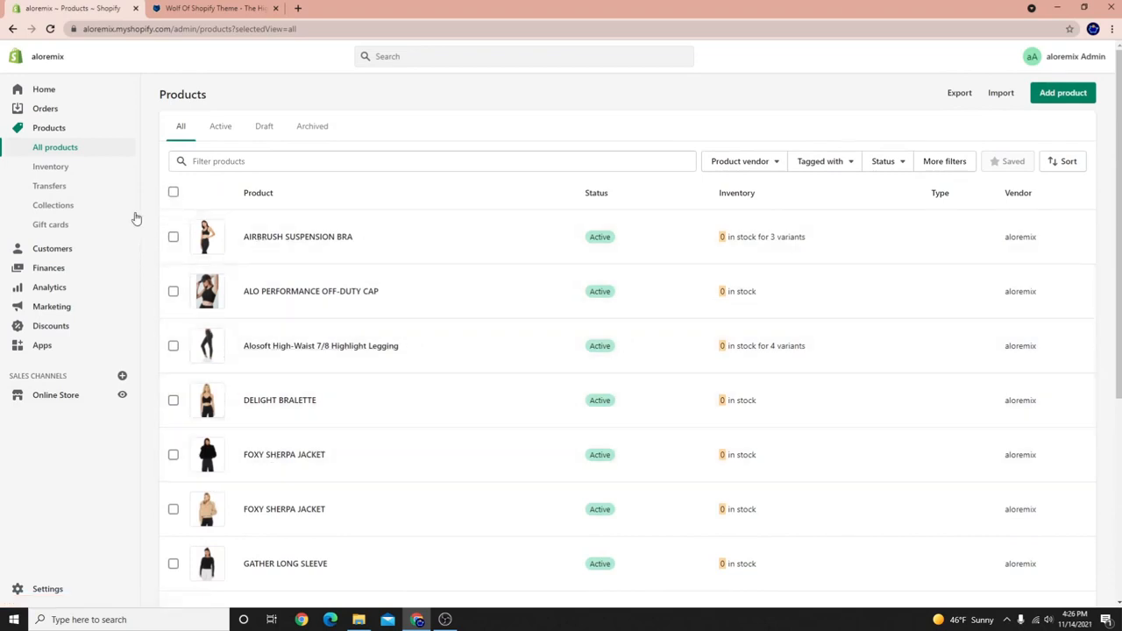
left_click(175, 193)
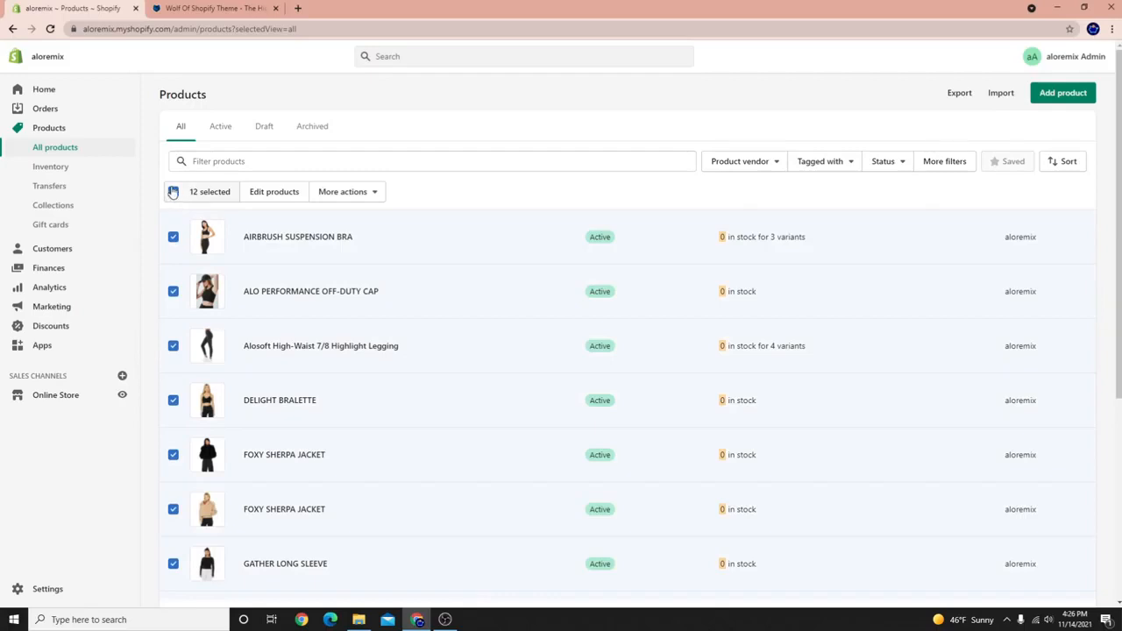
Open the Bulk editor for the 12 selected products via Edit products.
scroll(167, 404, "down", 4)
scroll(211, 524, "up", 4)
left_click(291, 192)
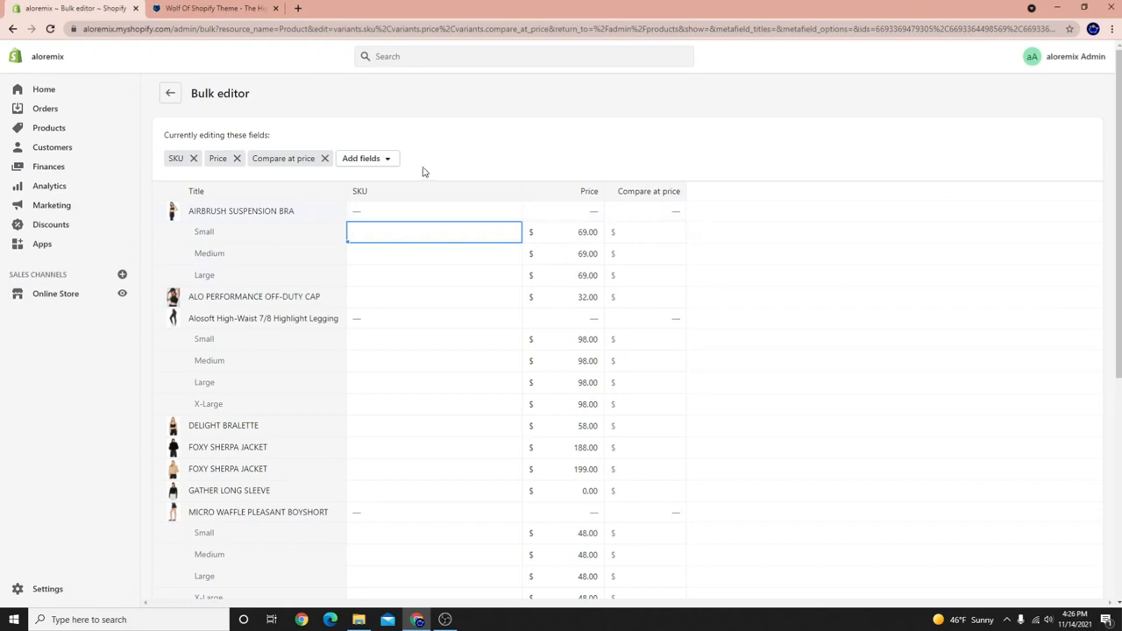
Add the Track quantity column, set all variants to Don't track inventory, and save.
left_click(363, 158)
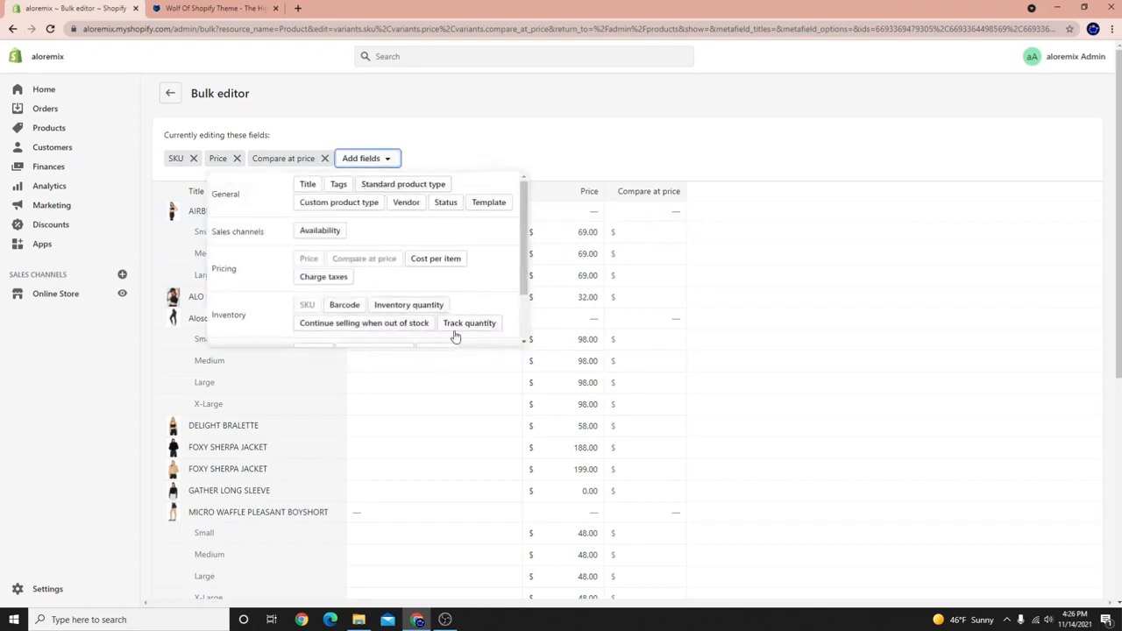
scroll(455, 326, "down", 1)
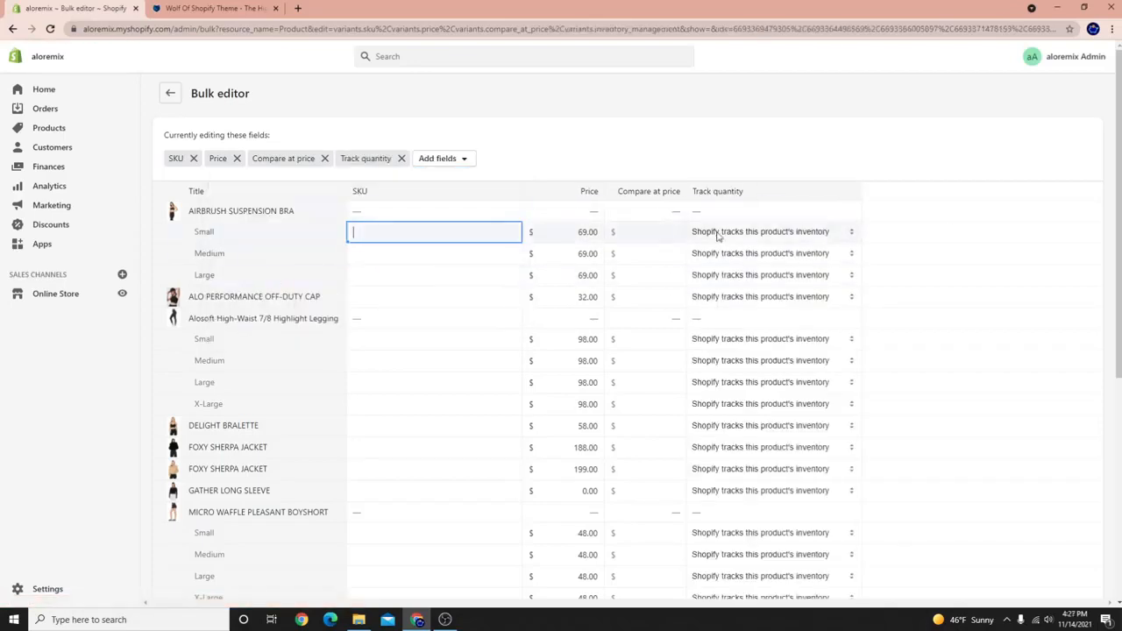
mouse_move(687, 242)
left_mouse_down()
mouse_move(704, 276)
mouse_move(719, 426)
mouse_move(714, 566)
mouse_move(752, 391)
mouse_move(745, 444)
left_mouse_up()
scroll(711, 559, "down", 3)
scroll(759, 444, "up", 5)
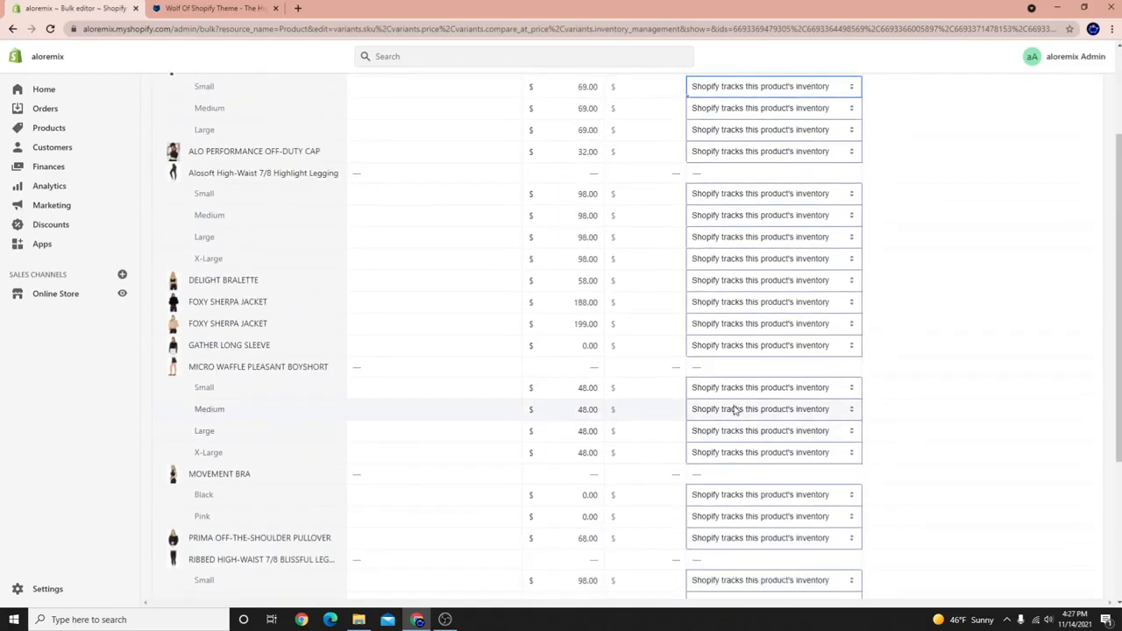
left_click(796, 231)
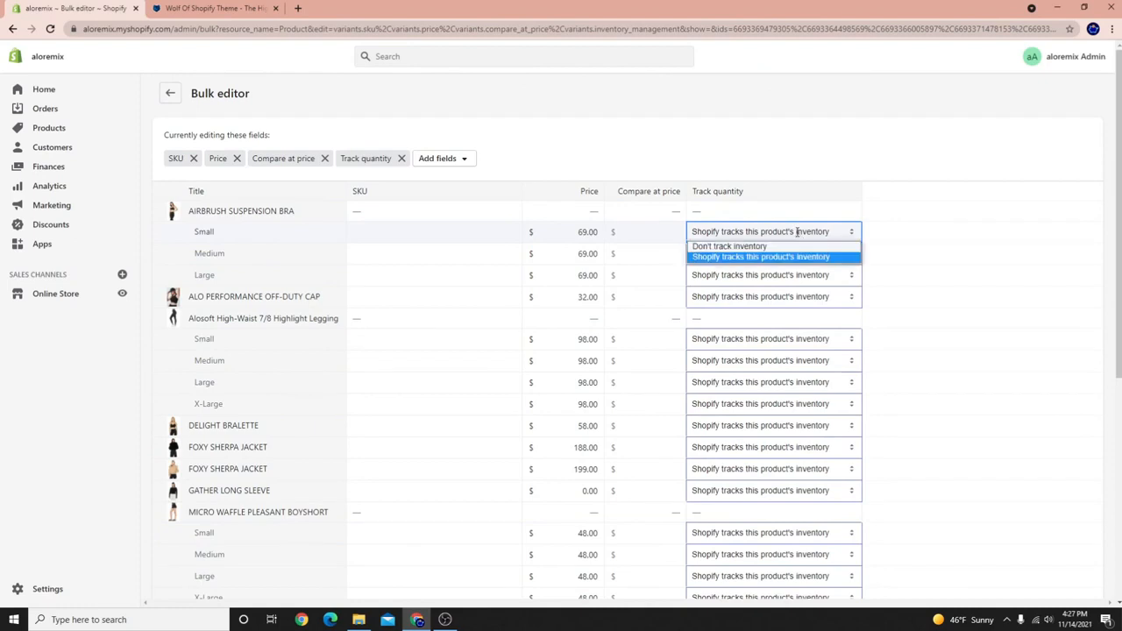
left_click(719, 249)
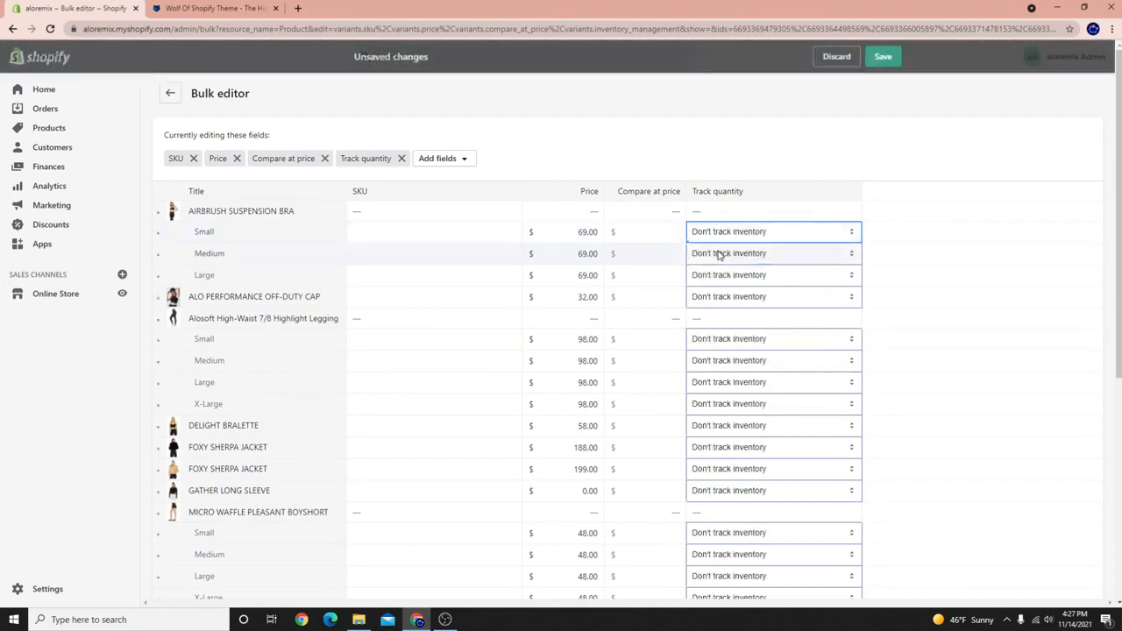
left_click(885, 56)
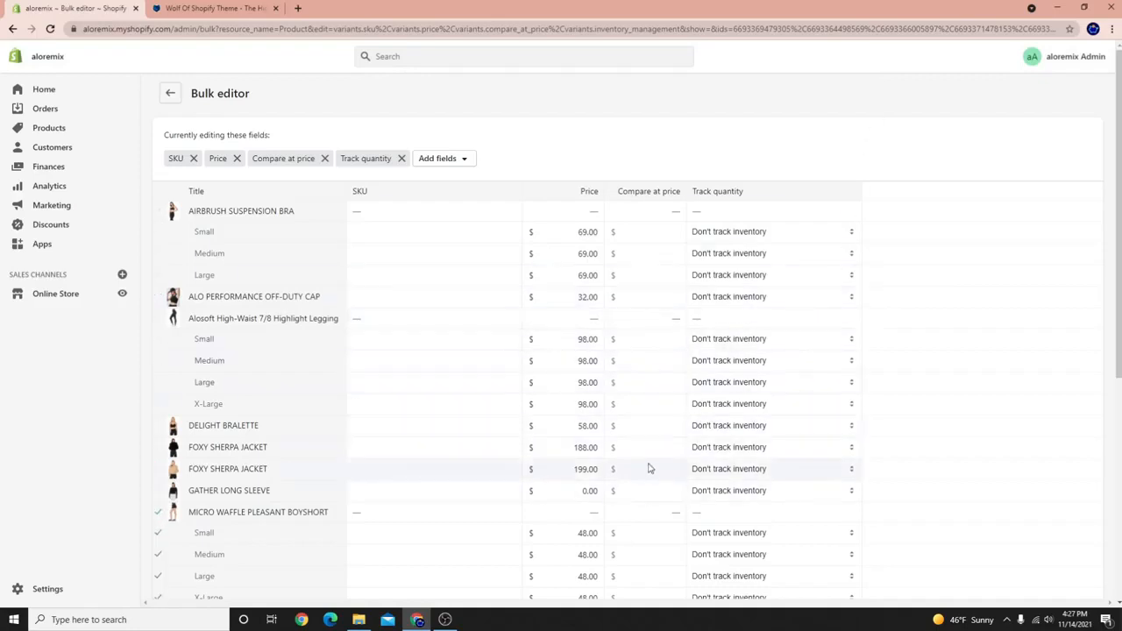
Reopen the Add fields list briefly, then go to the Orders page.
scroll(258, 531, "down", 5)
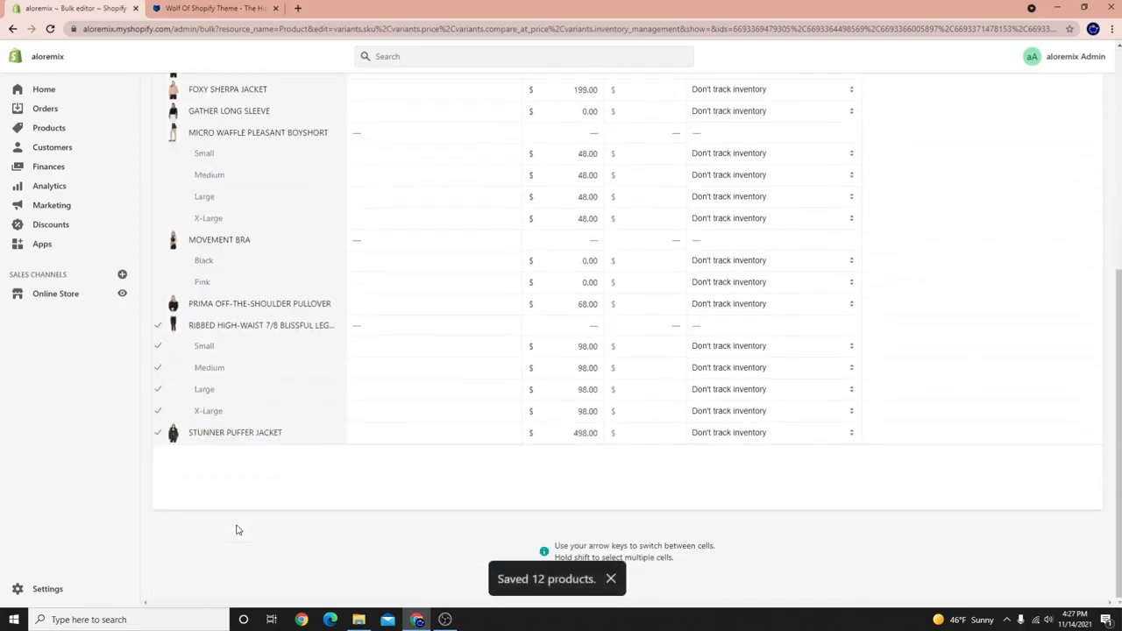
scroll(732, 460, "up", 4)
scroll(732, 460, "up", 2)
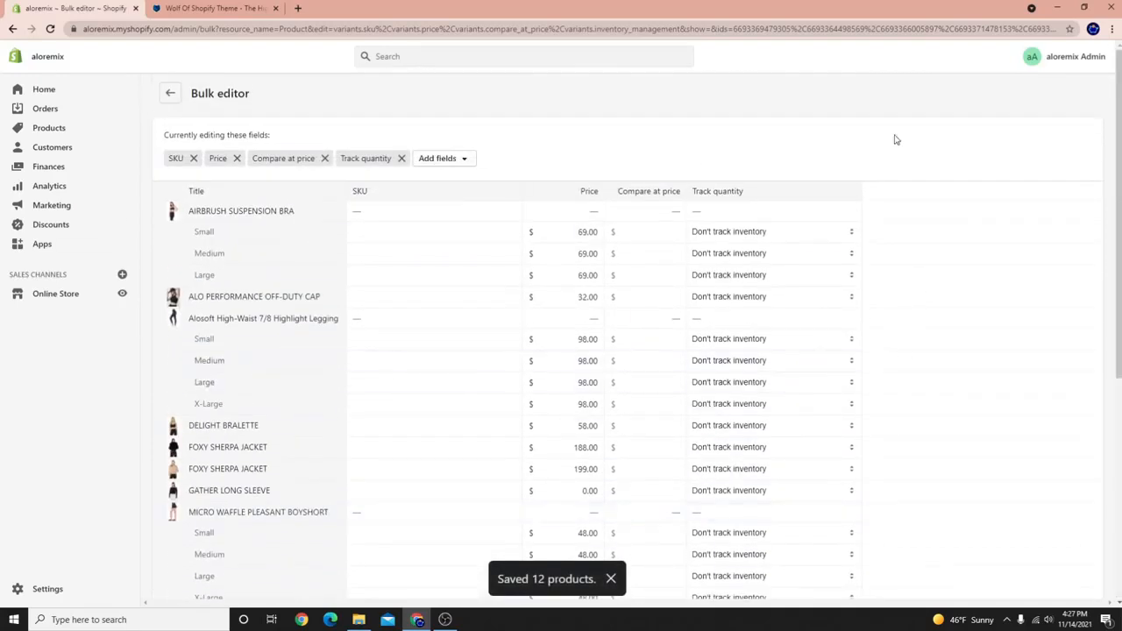
left_click(464, 162)
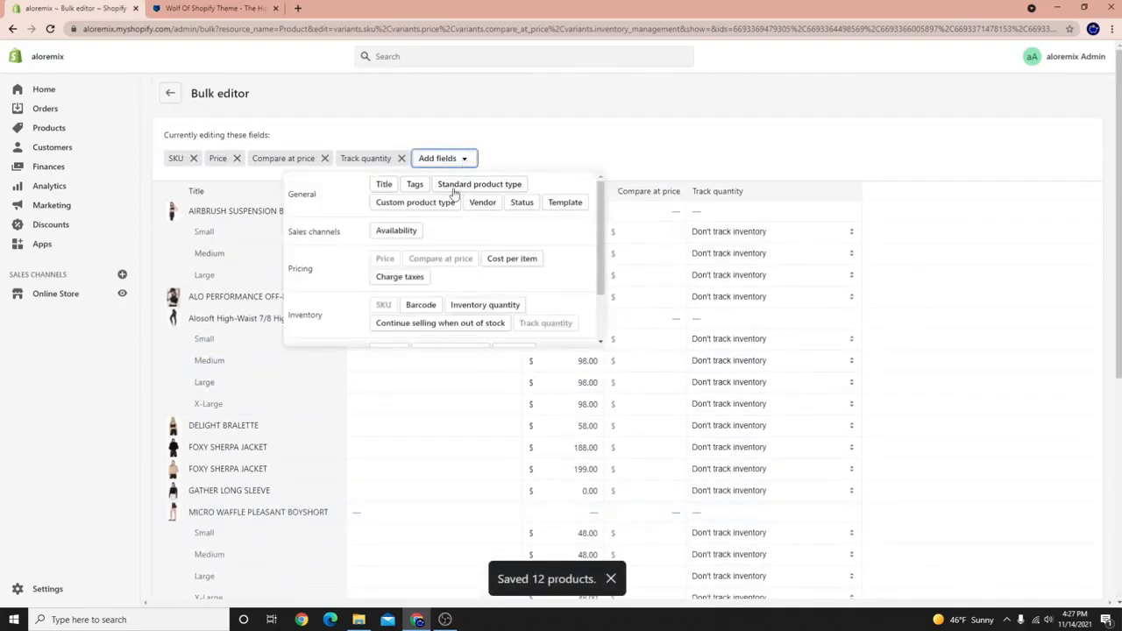
scroll(555, 293, "down", 2)
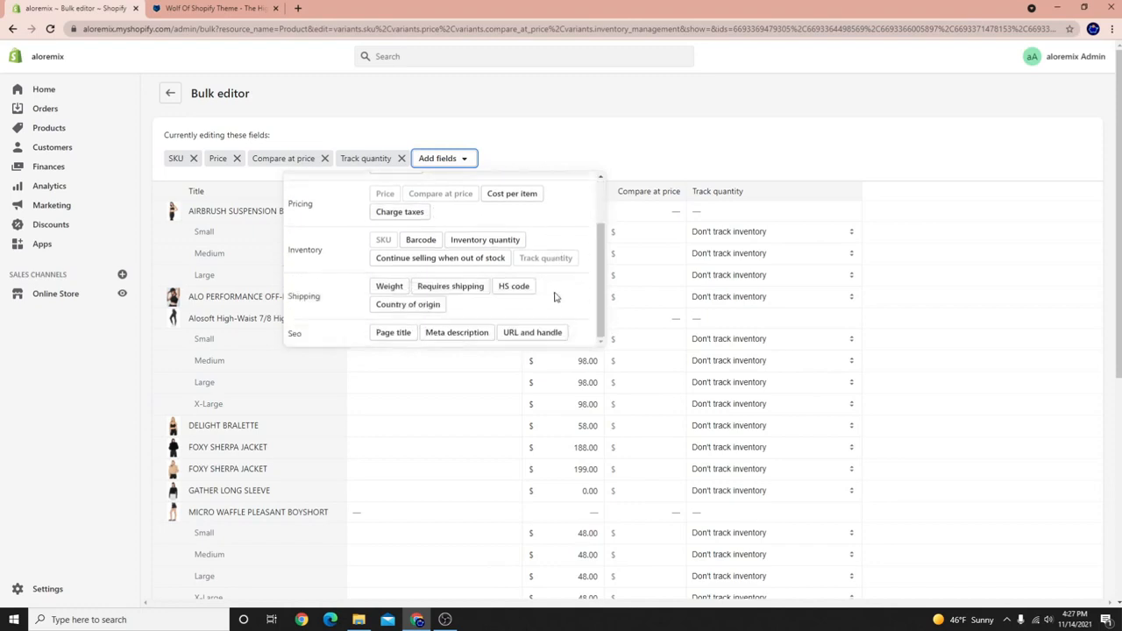
scroll(523, 306, "up", 2)
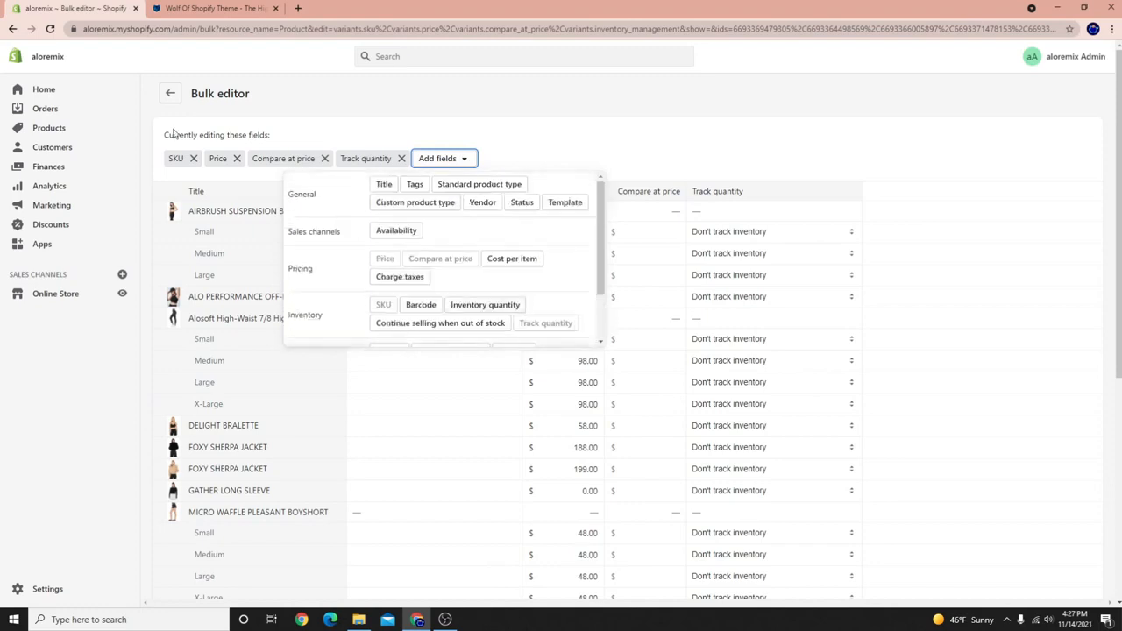
left_click(39, 111)
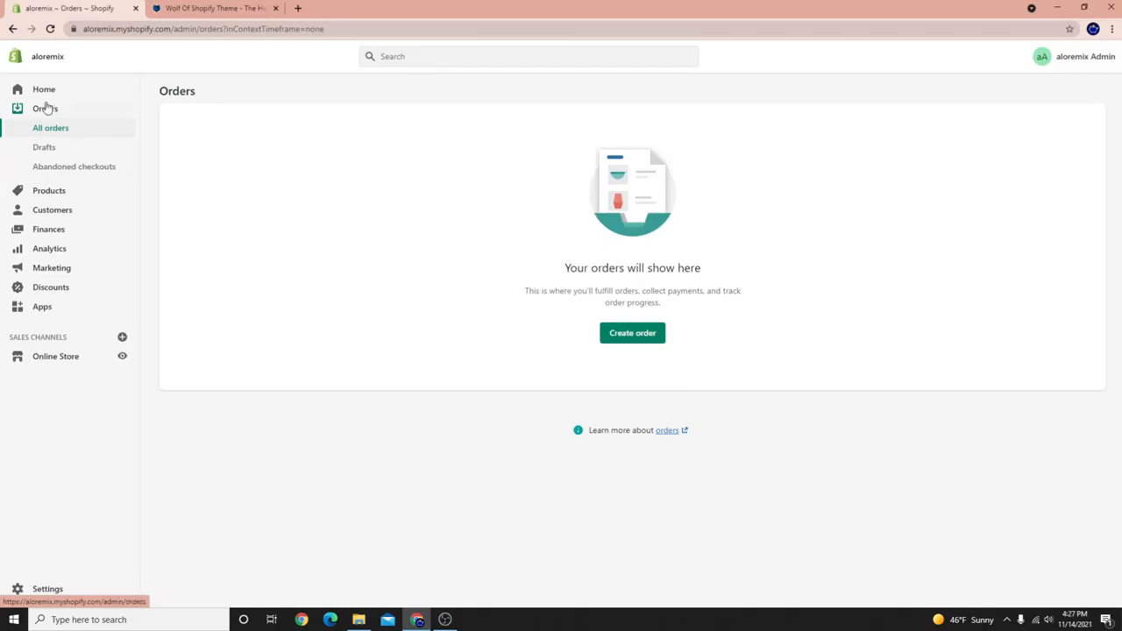
Check Products shows inventory not tracked, then open the WOLF STORE theme's Actions menu.
left_click(37, 189)
scroll(816, 296, "down", 4)
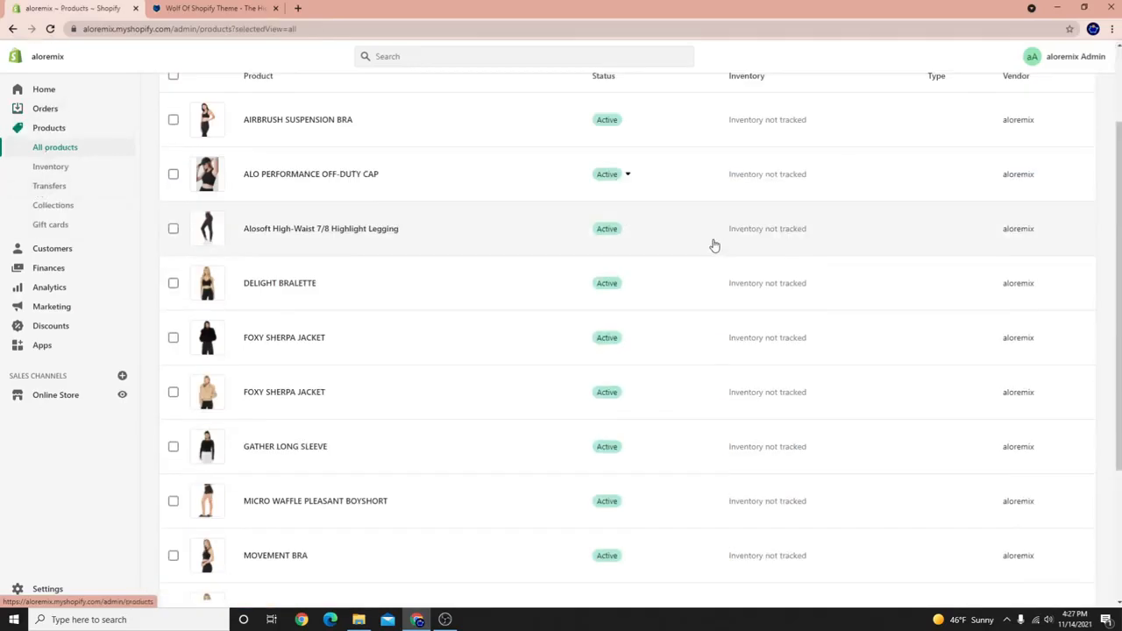
scroll(561, 441, "up", 2)
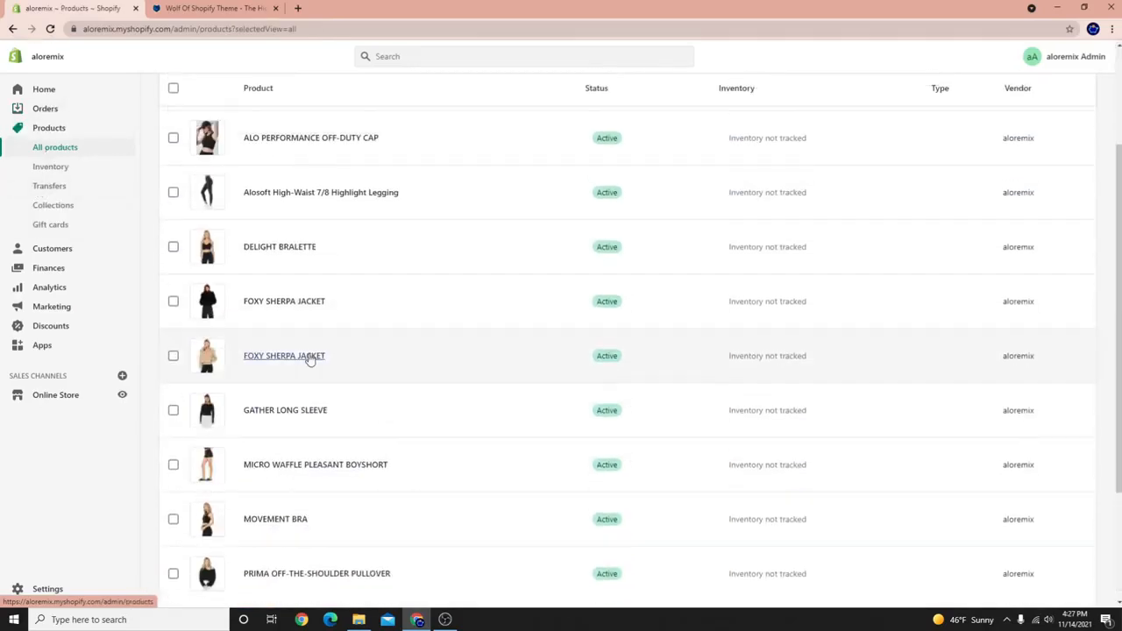
left_click(55, 395)
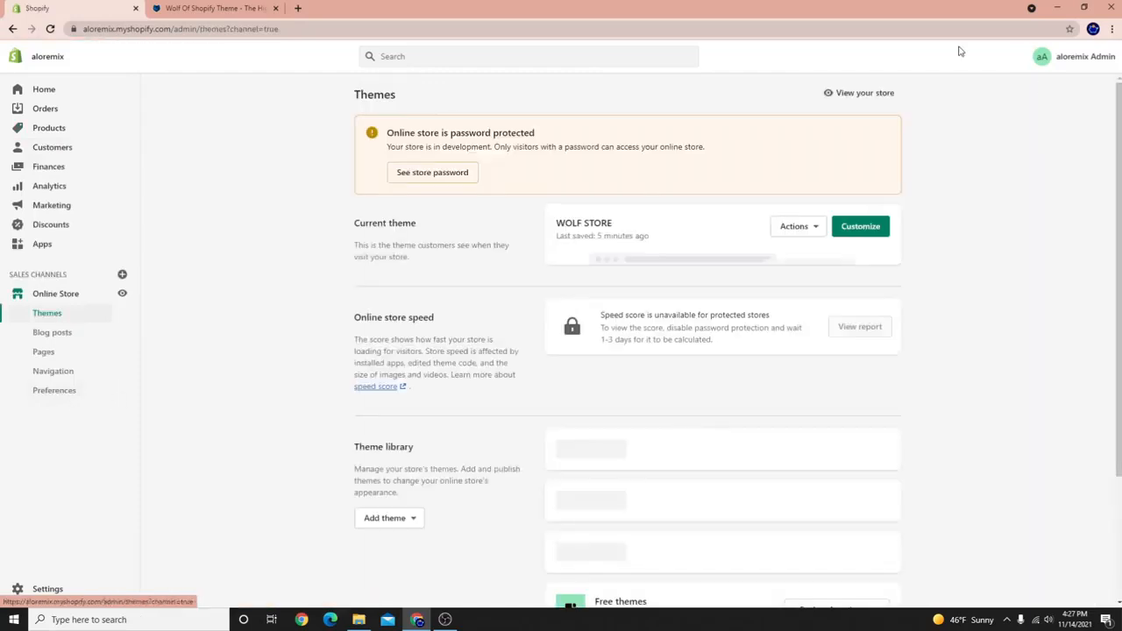
left_click(796, 228)
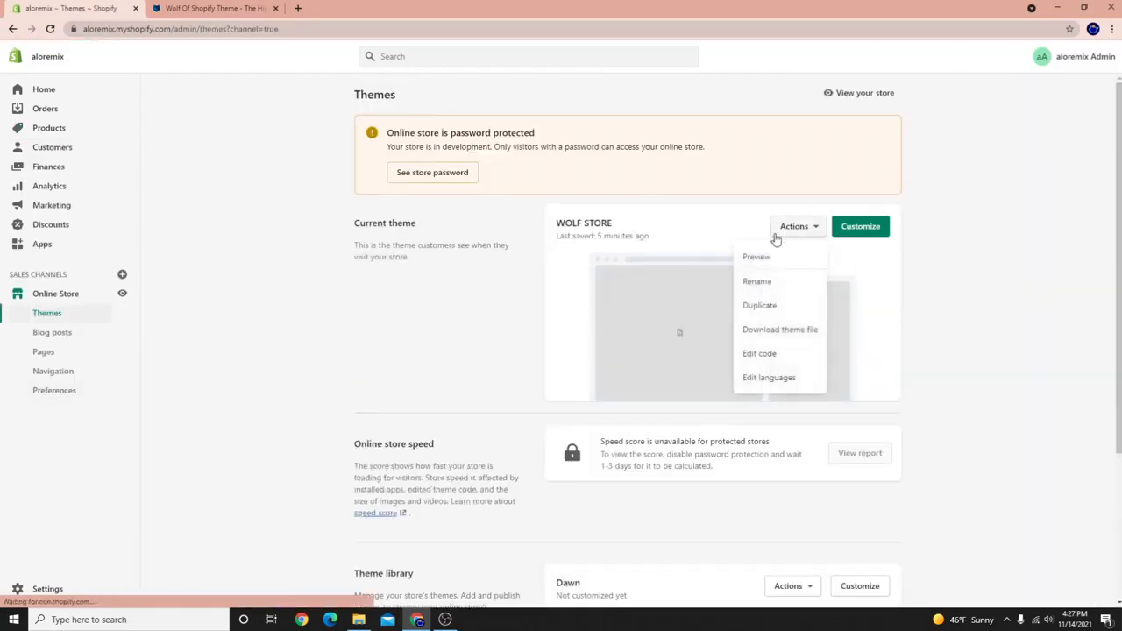
Preview the WOLF STORE storefront and look over the ALO PERFORMANCE OFF-DUTY CAP page.
left_click(755, 258)
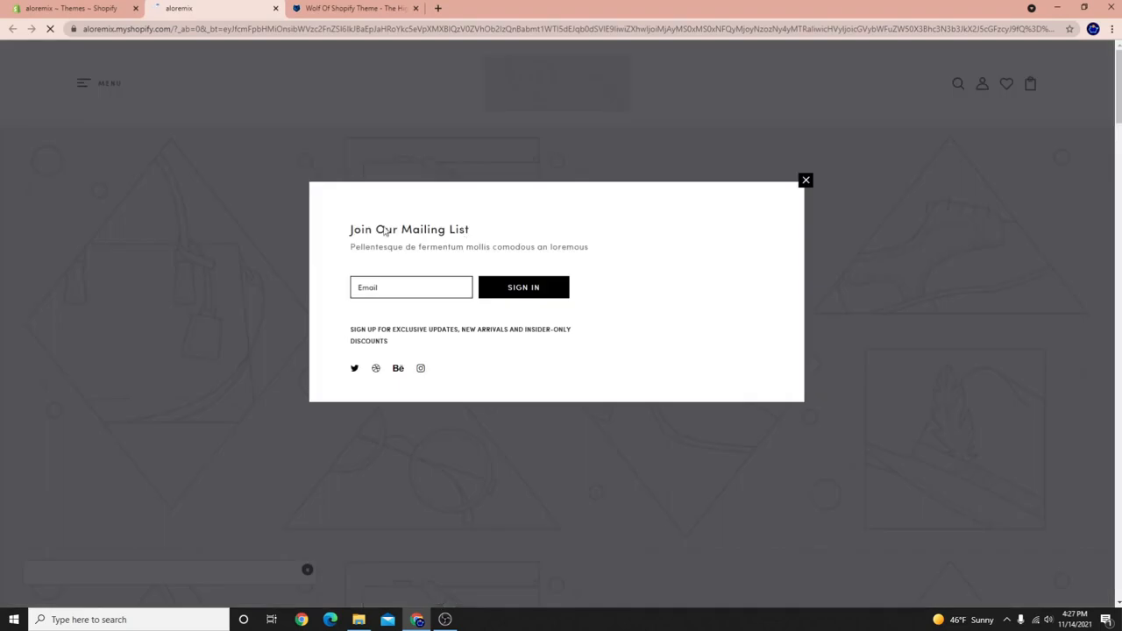
scroll(609, 264, "down", 15)
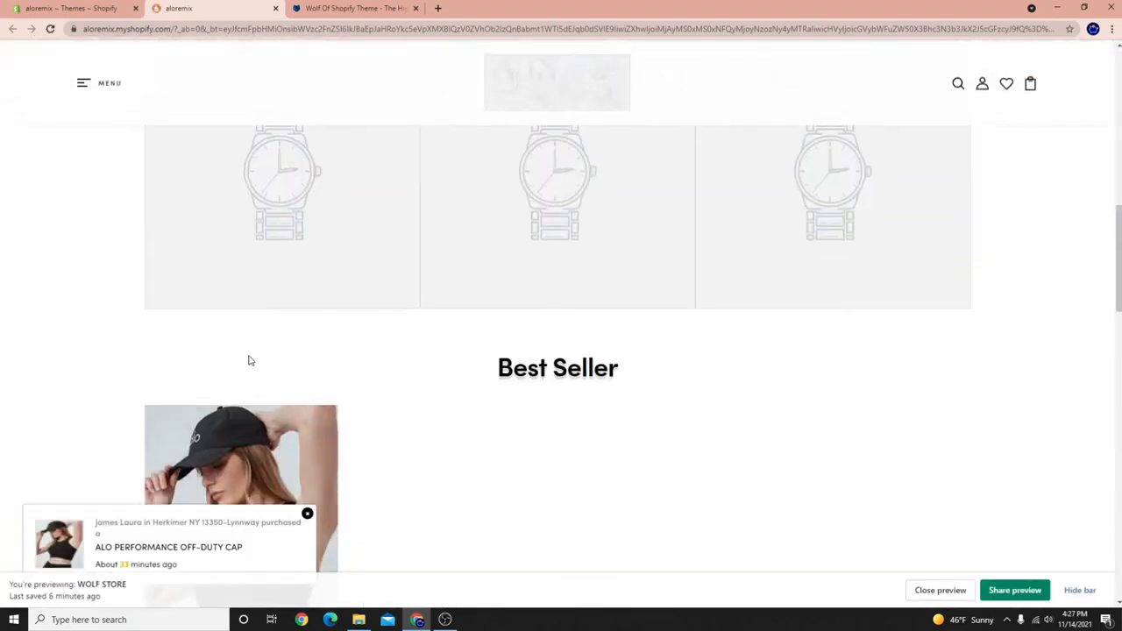
scroll(250, 403, "down", 2)
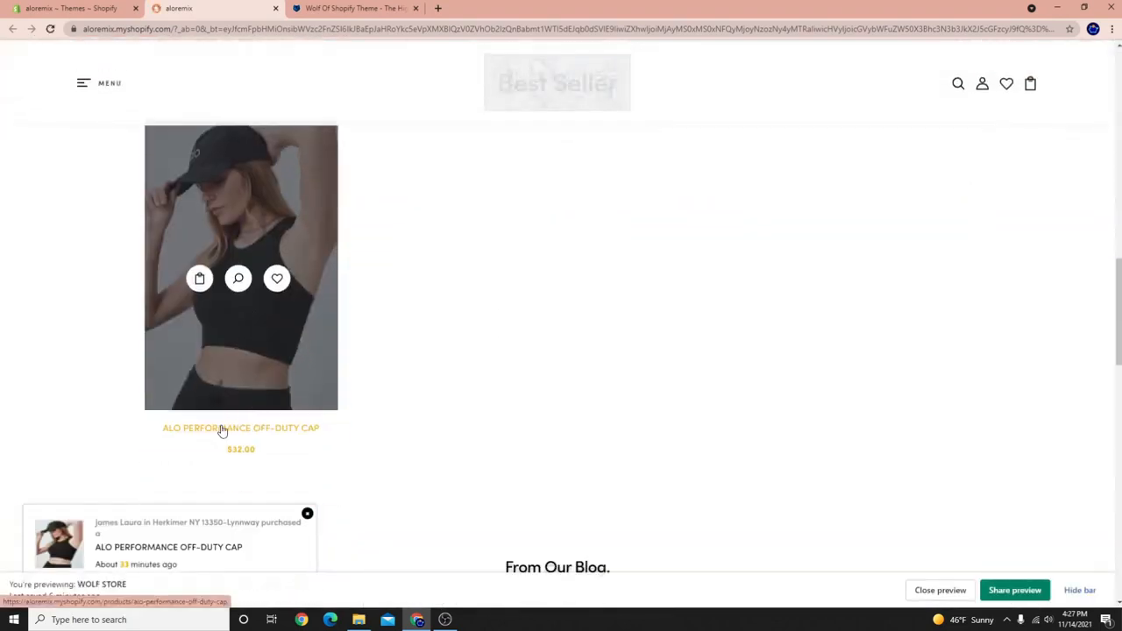
left_click(222, 431)
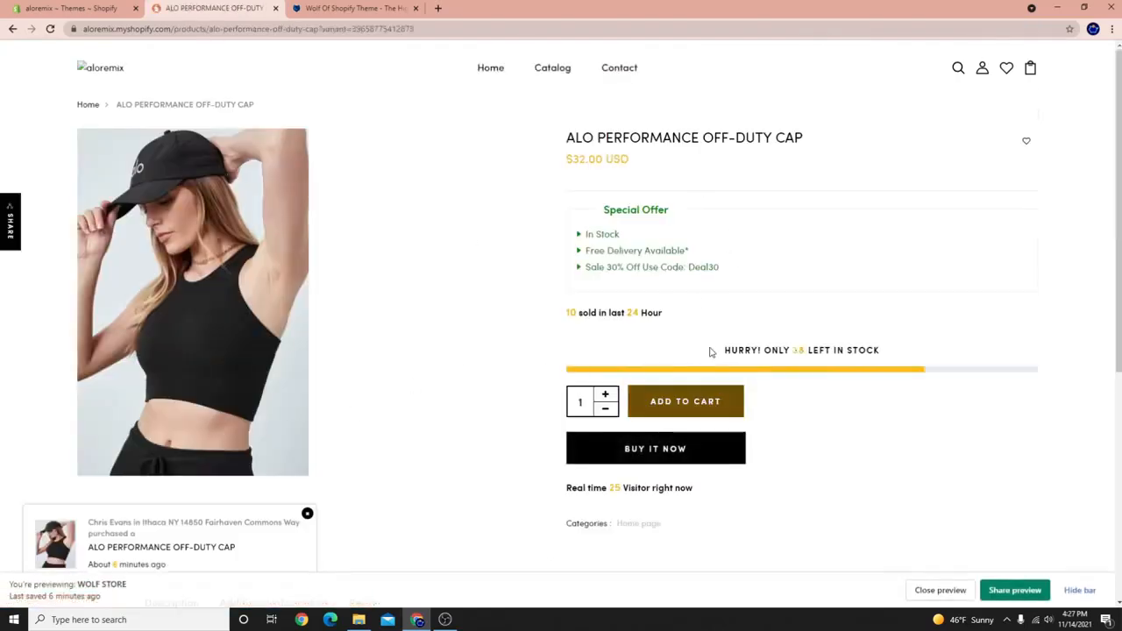
scroll(699, 397, "down", 5)
scroll(446, 141, "up", 3)
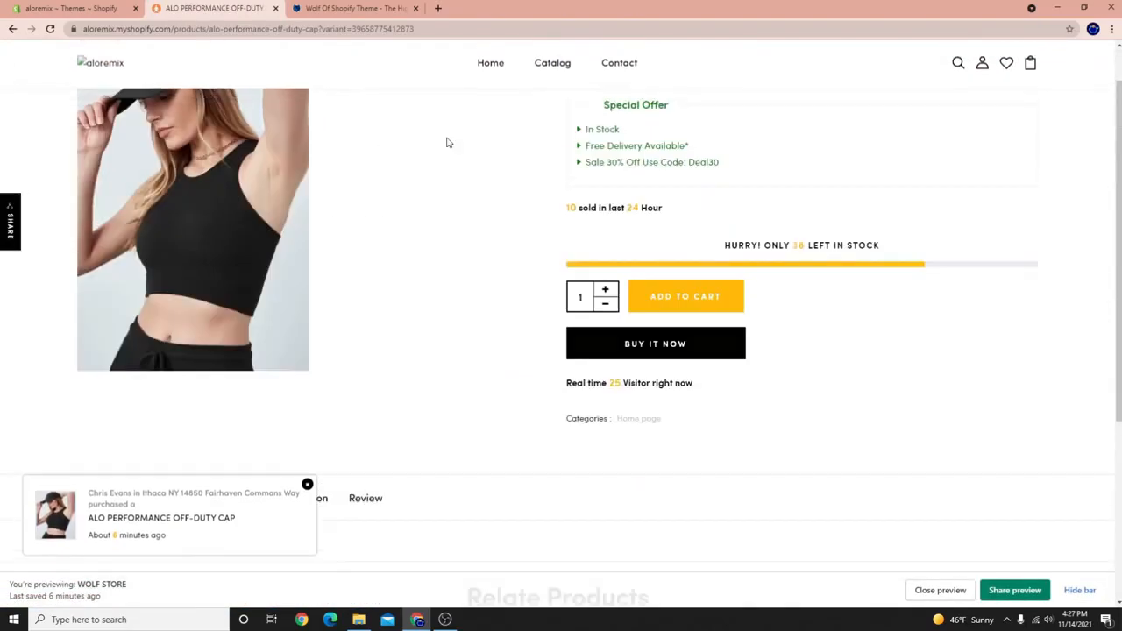
scroll(369, 465, "down", 1)
scroll(368, 464, "up", 2)
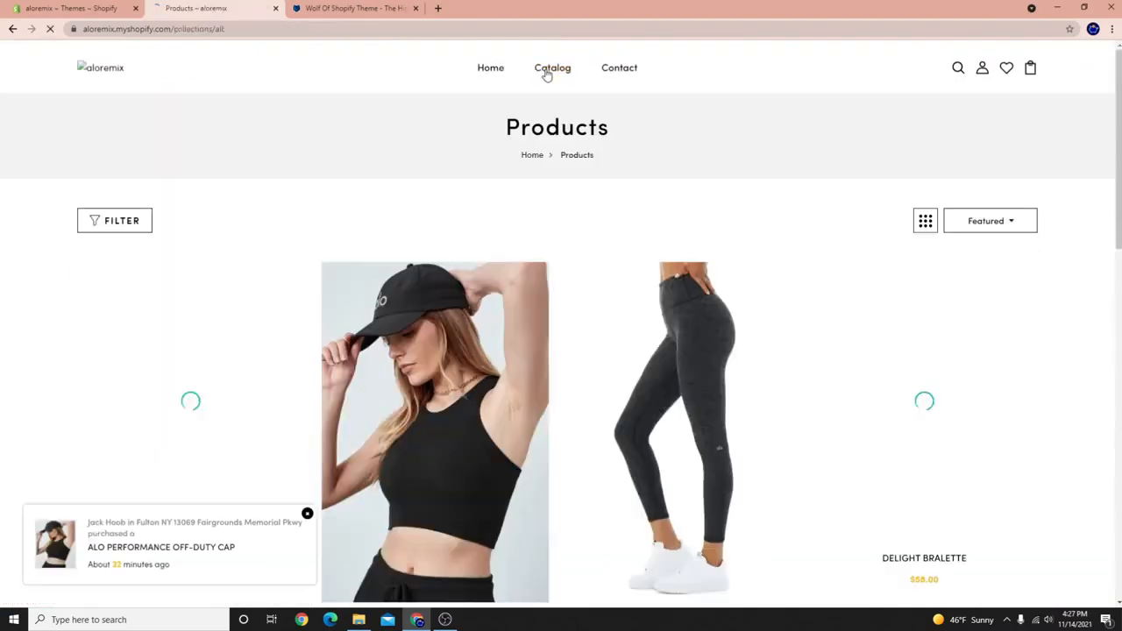
scroll(506, 243, "down", 3)
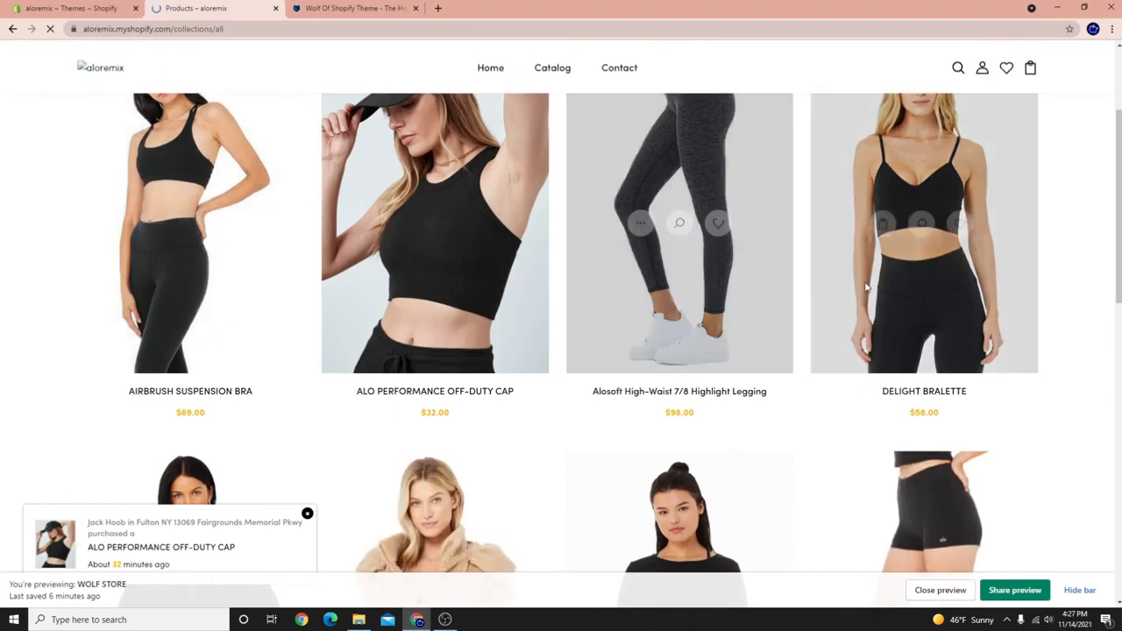
scroll(568, 320, "down", 4)
scroll(617, 343, "down", 3)
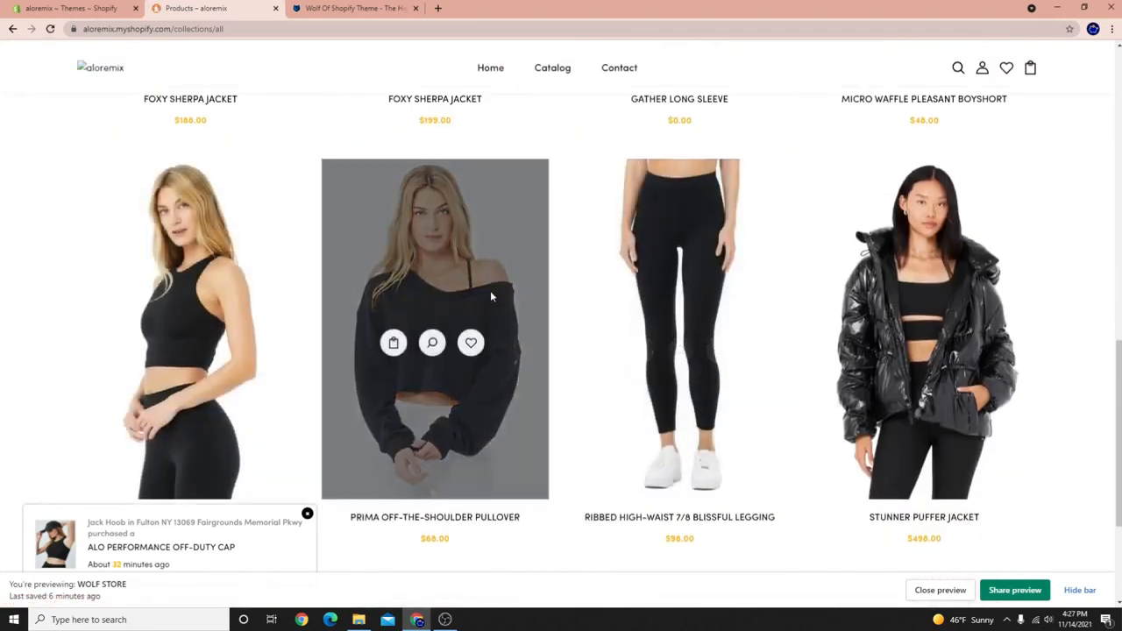
scroll(491, 293, "down", 2)
Open the Prima Off-the-Shoulder Pullover page ($68.00 USD) and scroll through its details.
left_click(425, 358)
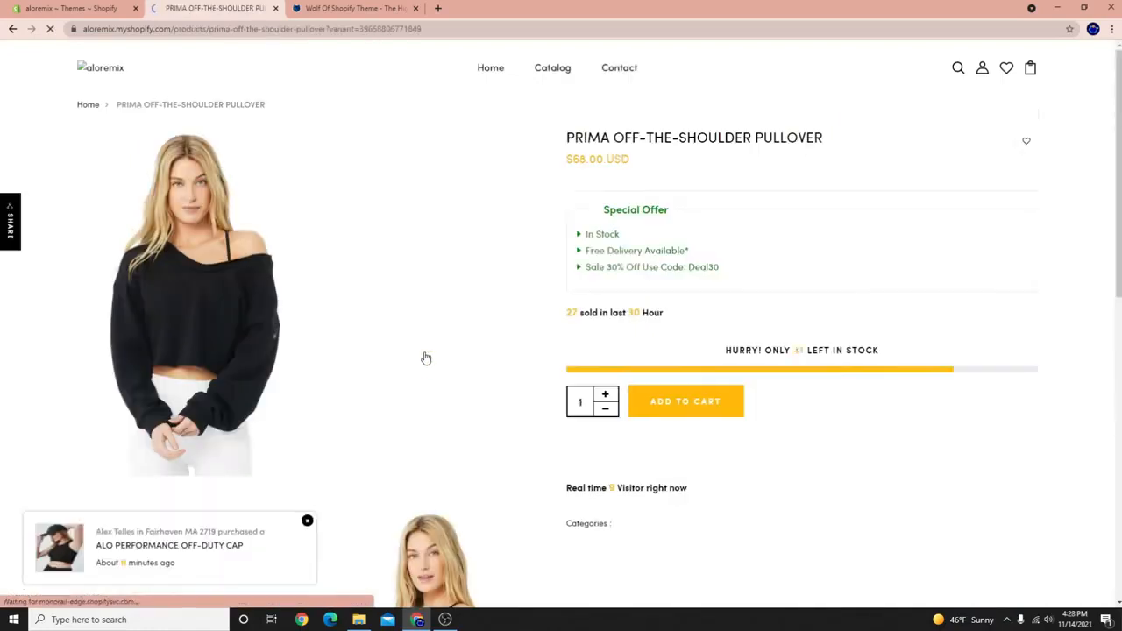
scroll(468, 373, "down", 7)
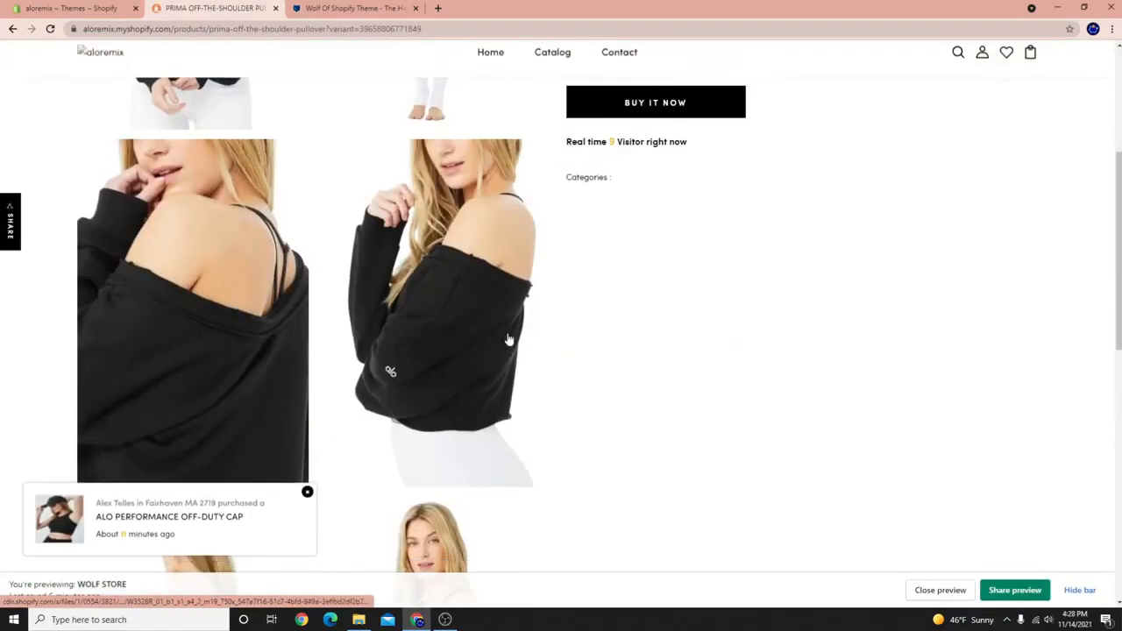
scroll(465, 383, "down", 3)
scroll(433, 381, "up", 10)
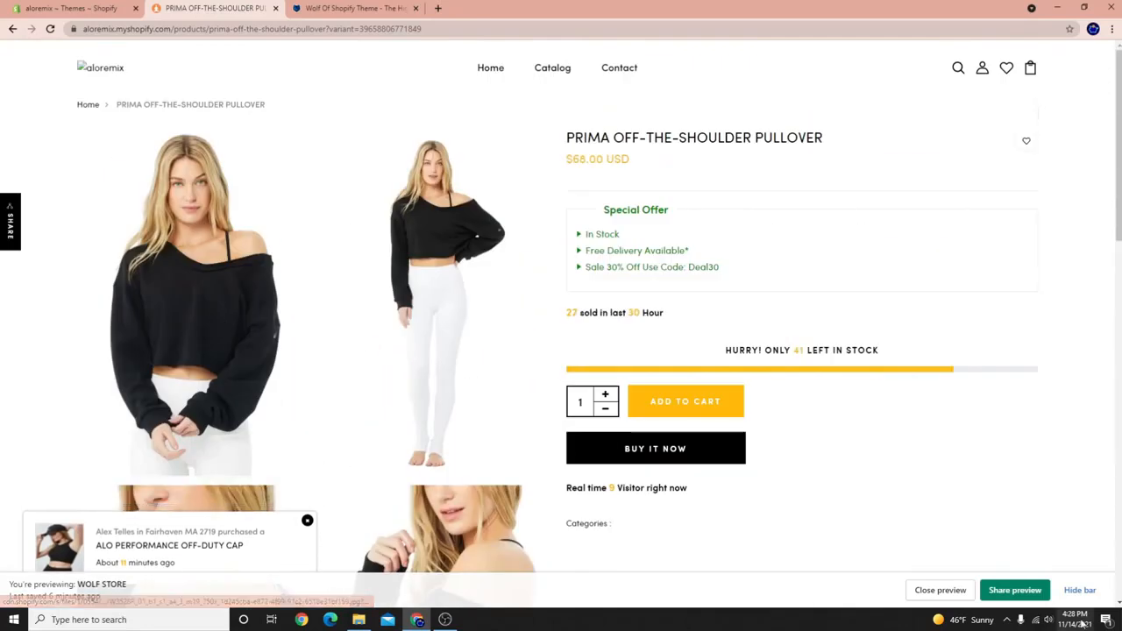
left_click(445, 620)
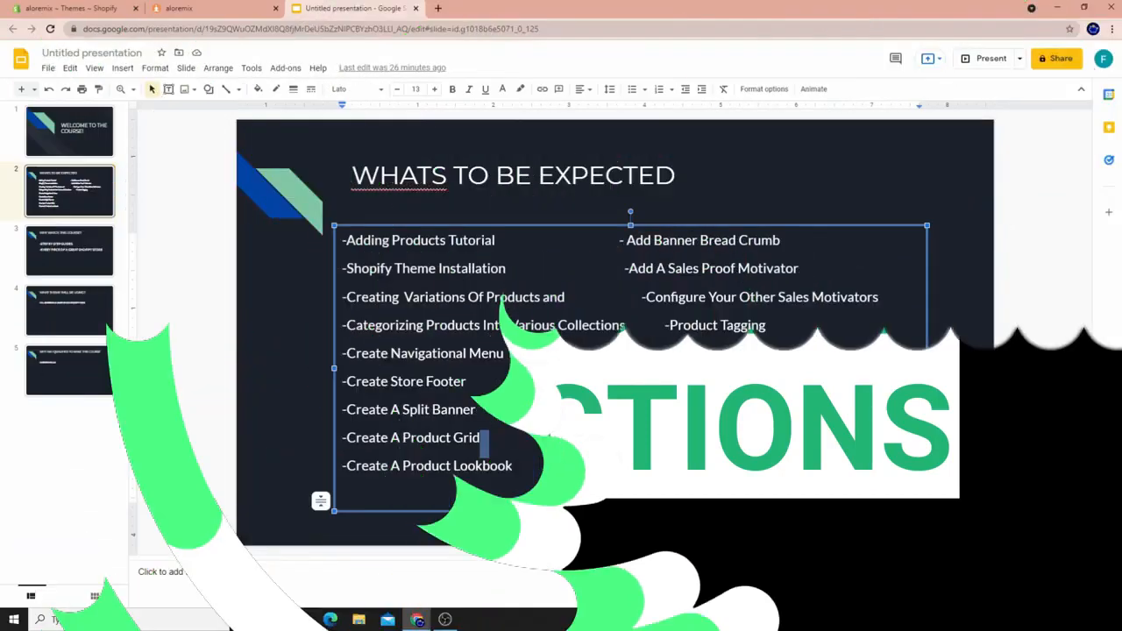
Highlight 'Categorizing Products Into Various Collections' on the outline slide, then return to the store preview.
left_click(239, 323)
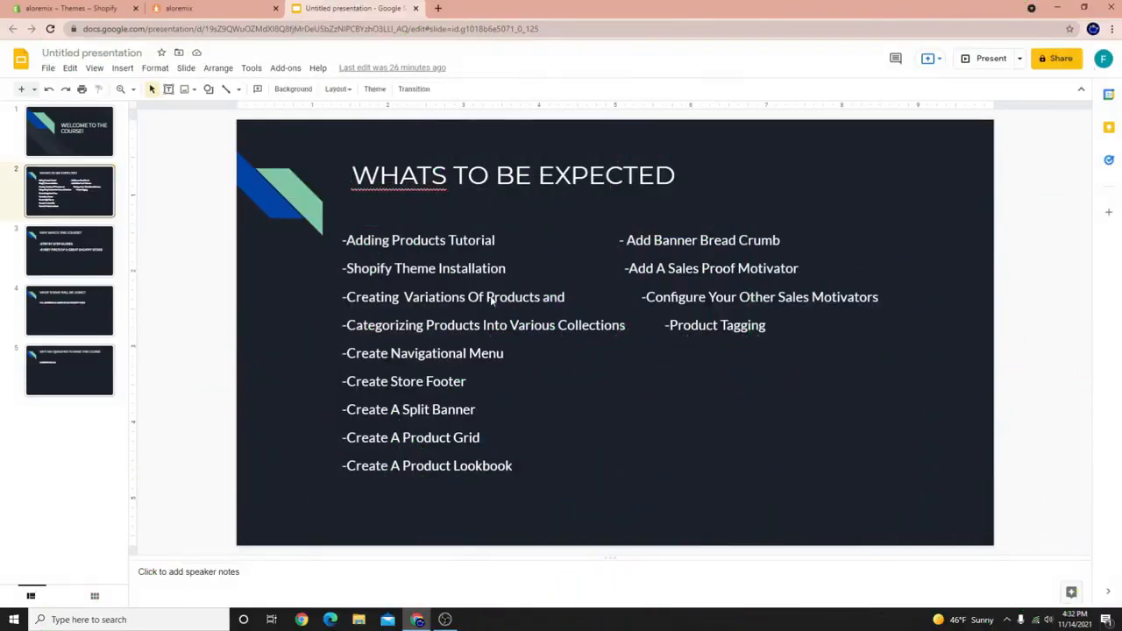
left_click(535, 268)
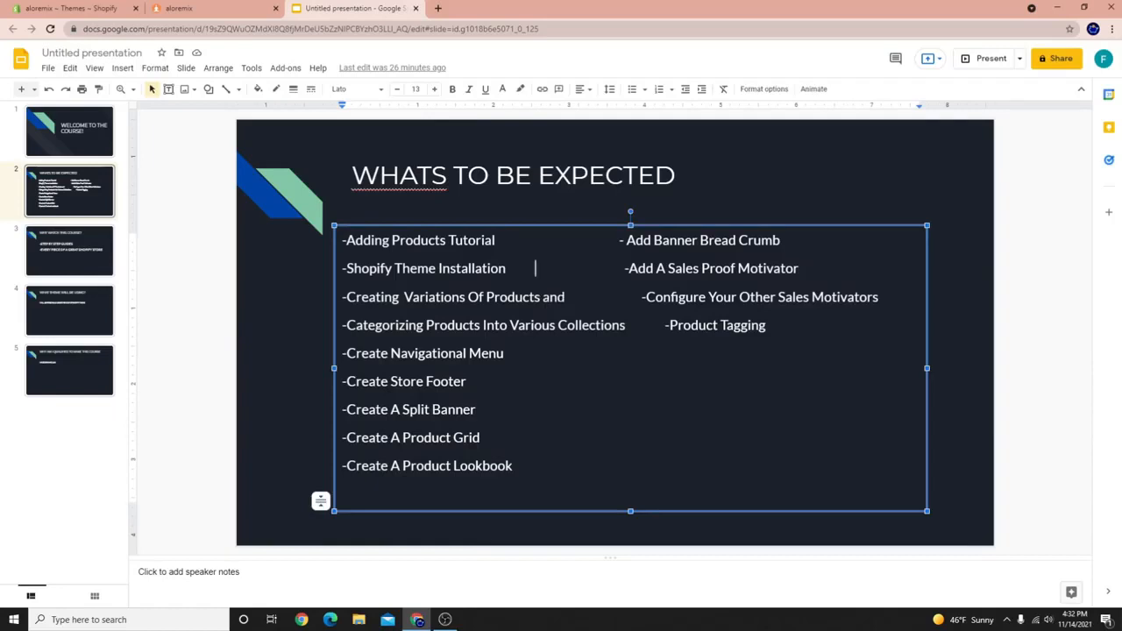
left_click_drag(565, 297, 405, 297)
left_click(356, 325)
left_click_drag(364, 325, 625, 328)
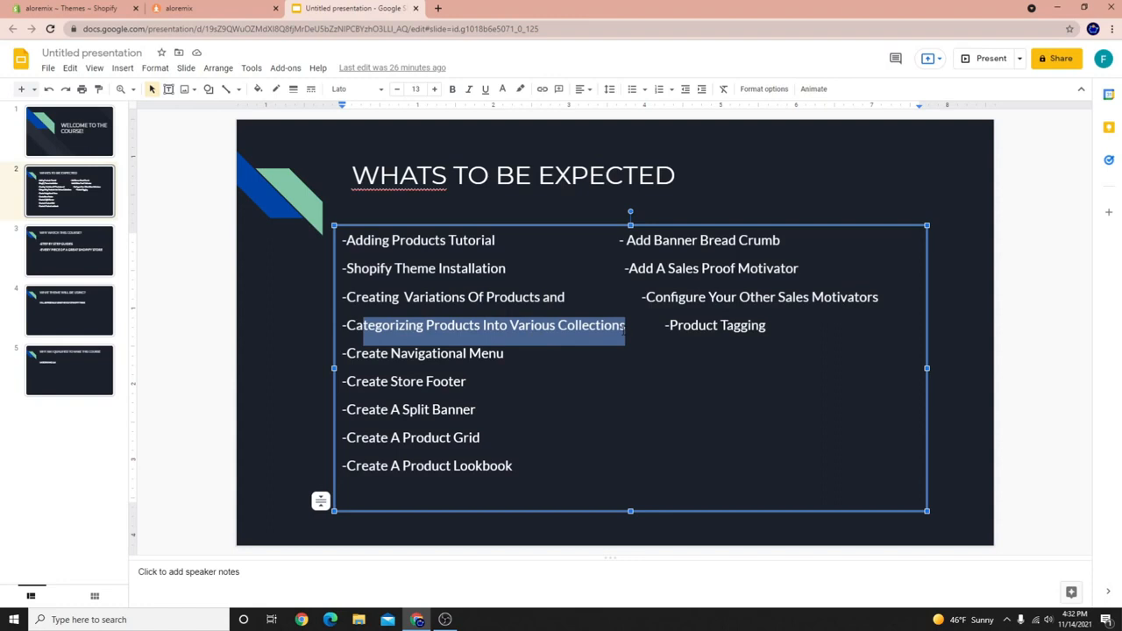
left_click(200, 10)
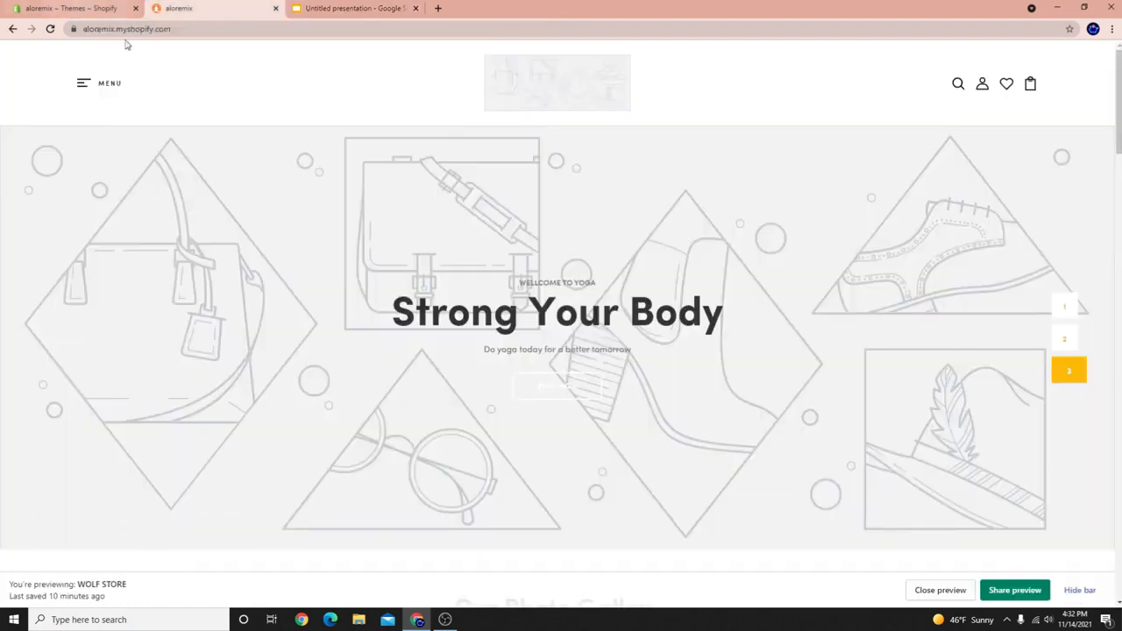
Open Catalog from the MENU drawer, browse all product prices, then return to admin Themes.
left_click(83, 83)
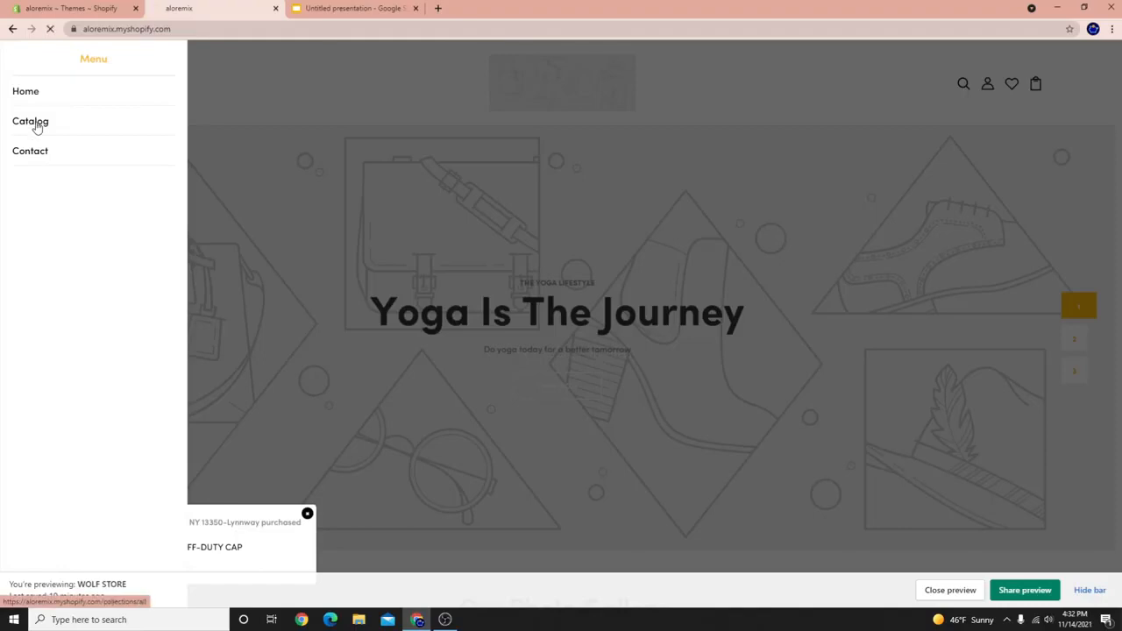
left_click(37, 125)
scroll(421, 219, "down", 2)
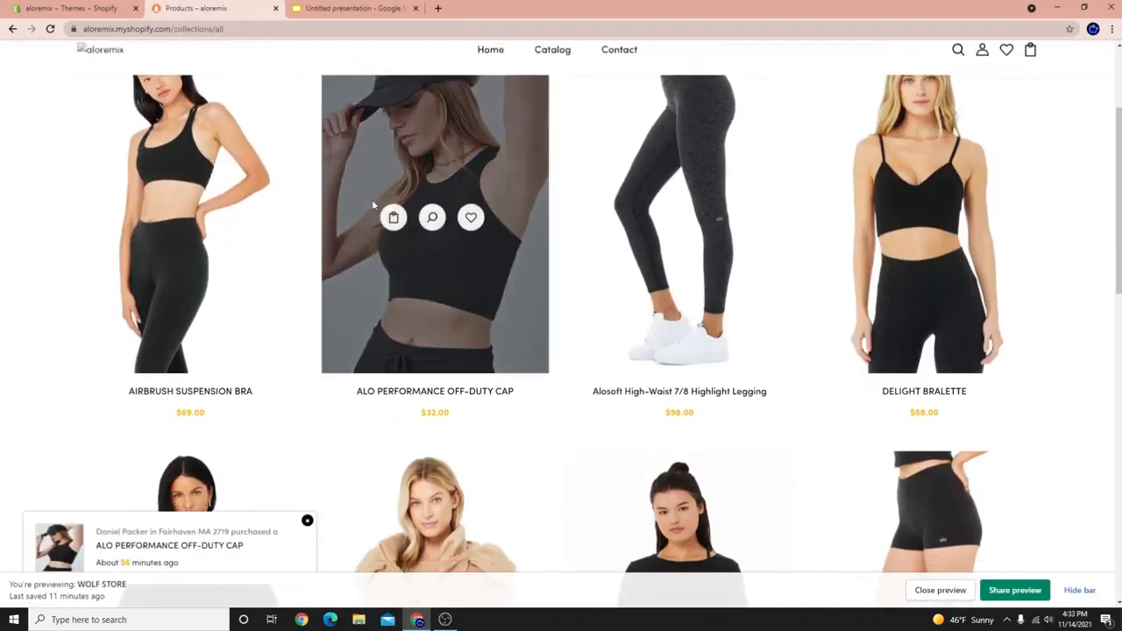
scroll(659, 373, "up", 3)
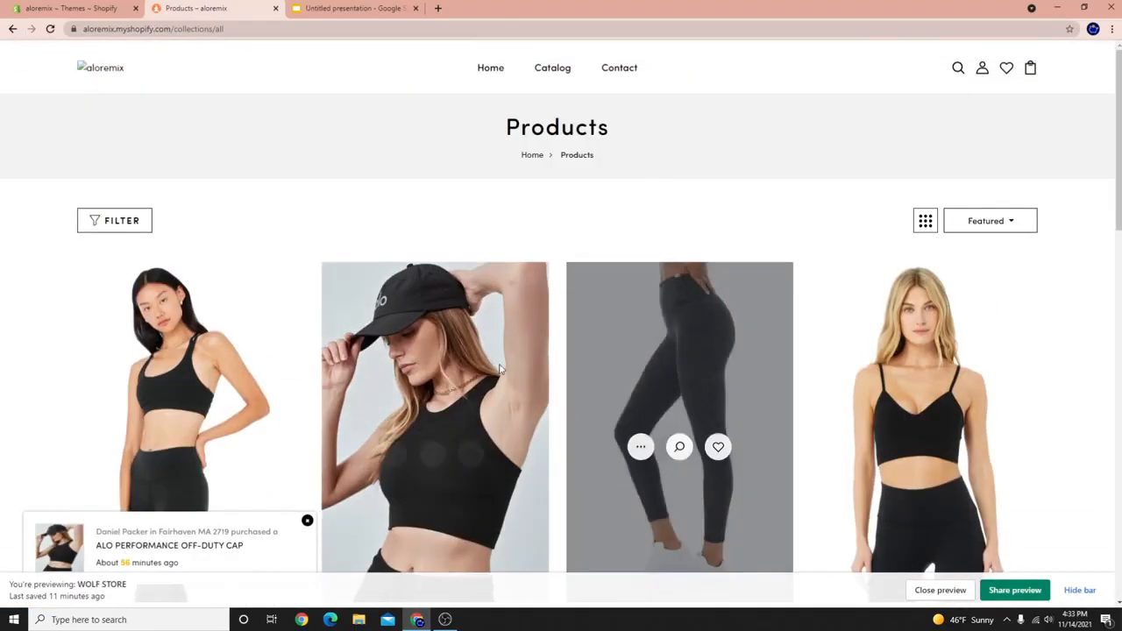
scroll(306, 368, "down", 2)
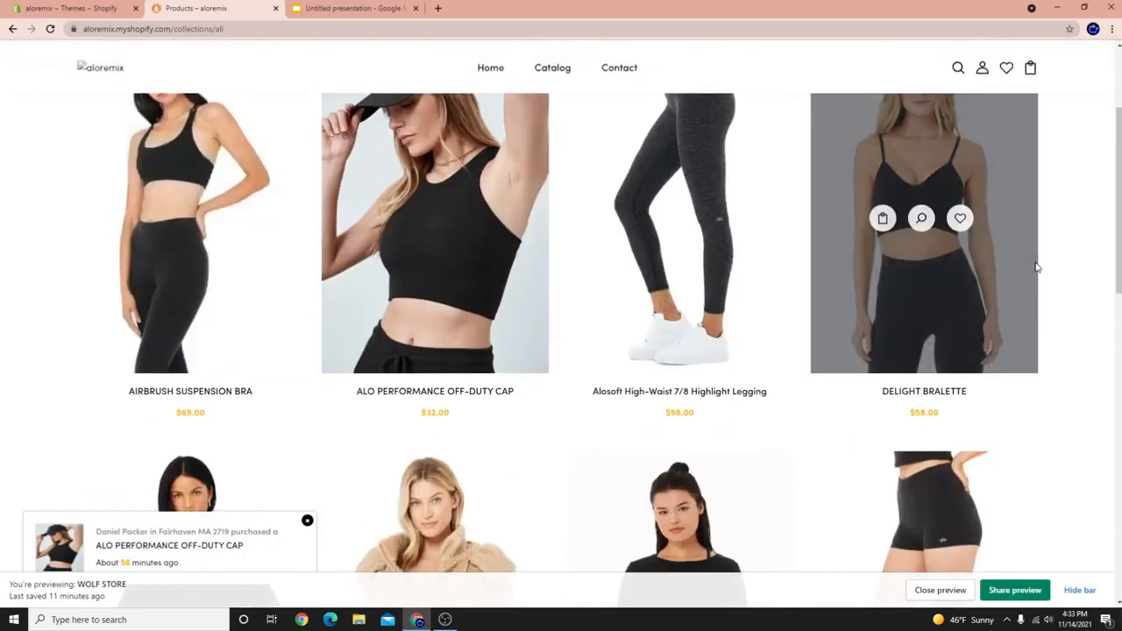
scroll(1035, 299, "up", 1)
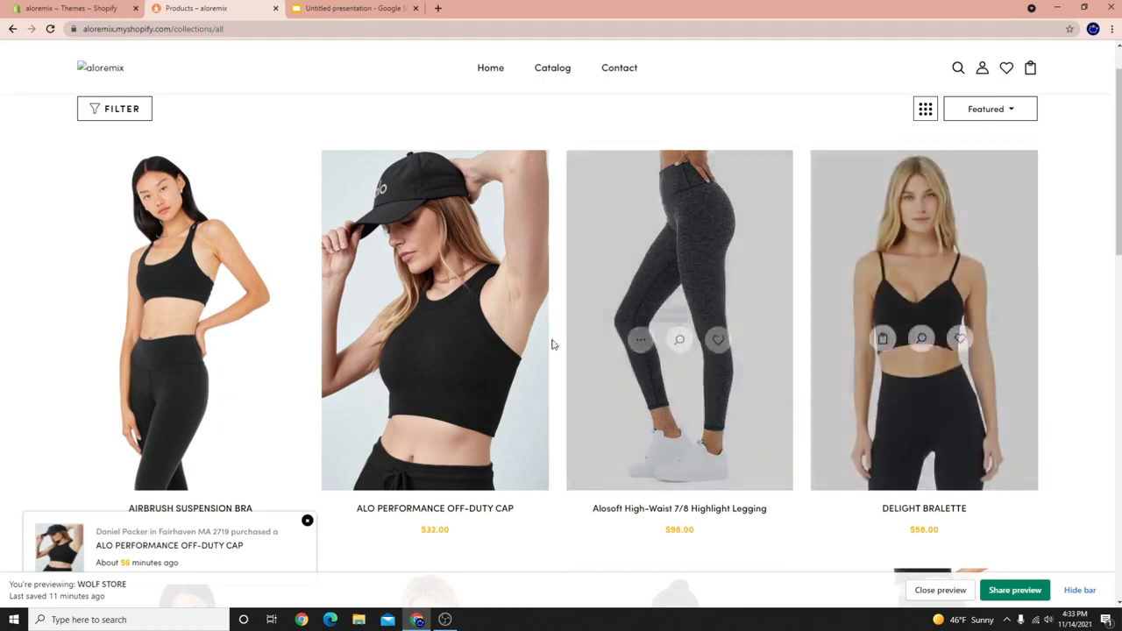
scroll(394, 190, "down", 1)
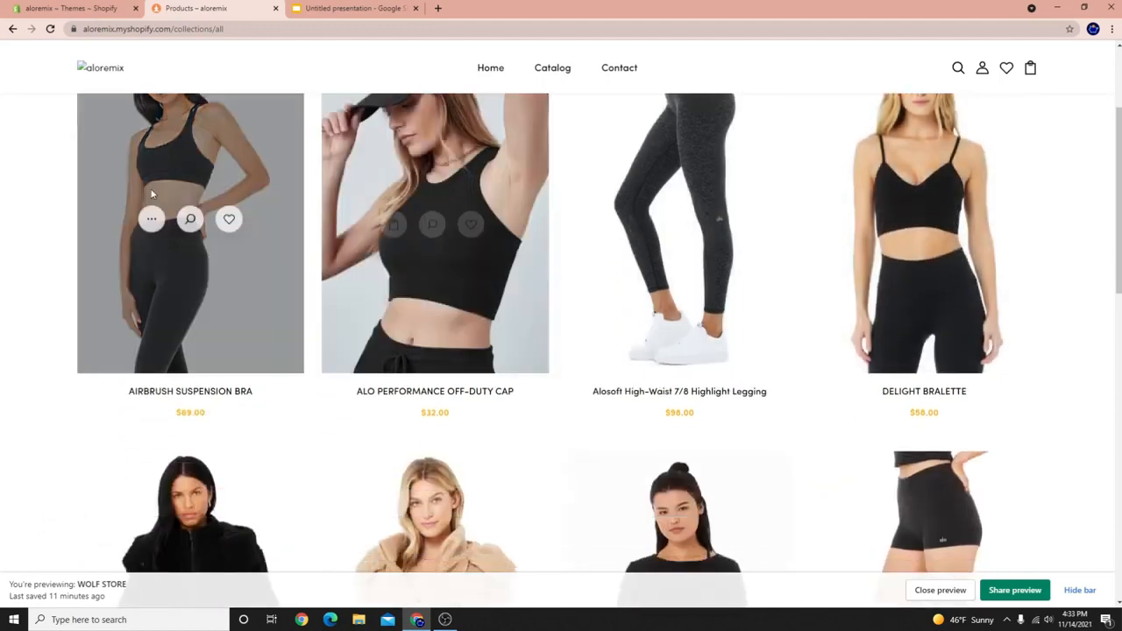
scroll(250, 468, "down", 2)
scroll(343, 561, "down", 2)
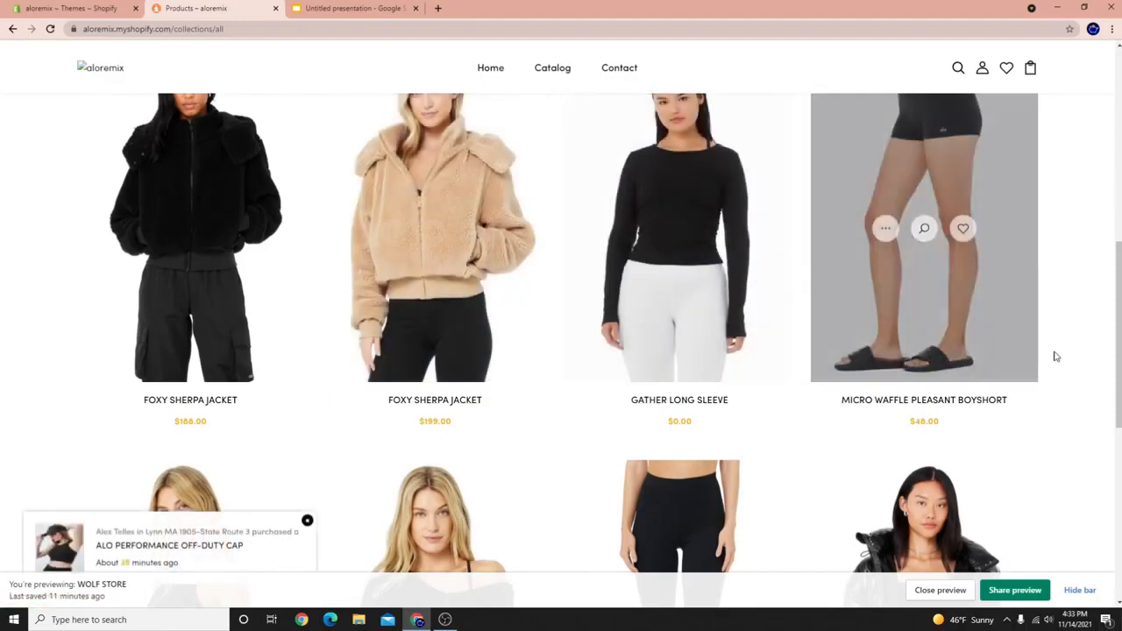
scroll(870, 294, "down", 2)
scroll(869, 294, "down", 3)
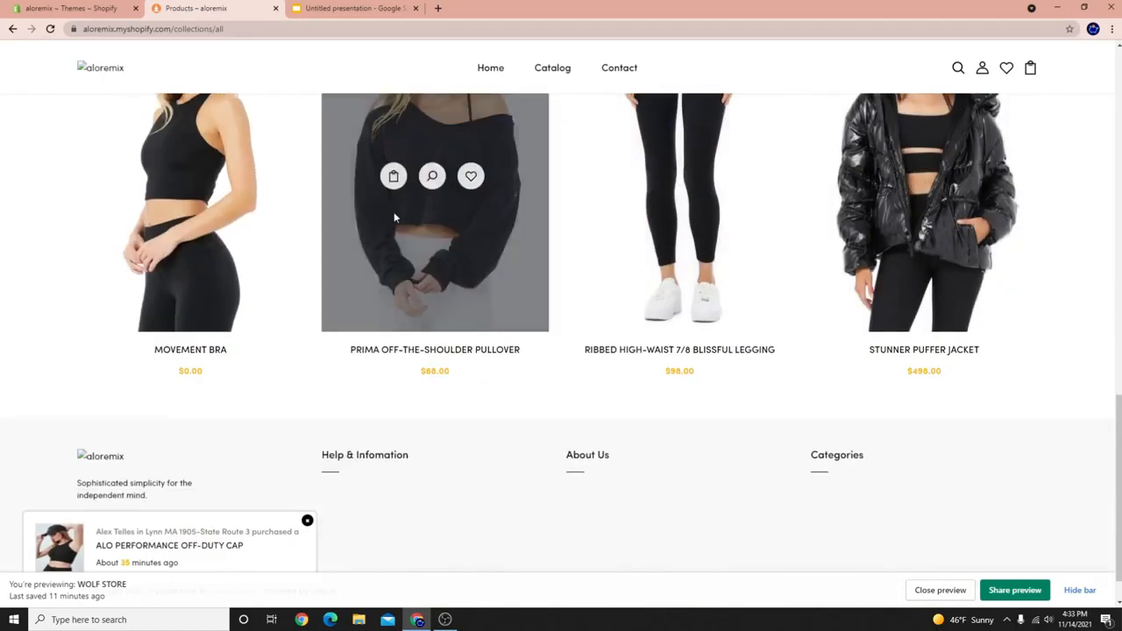
scroll(451, 254, "up", 1)
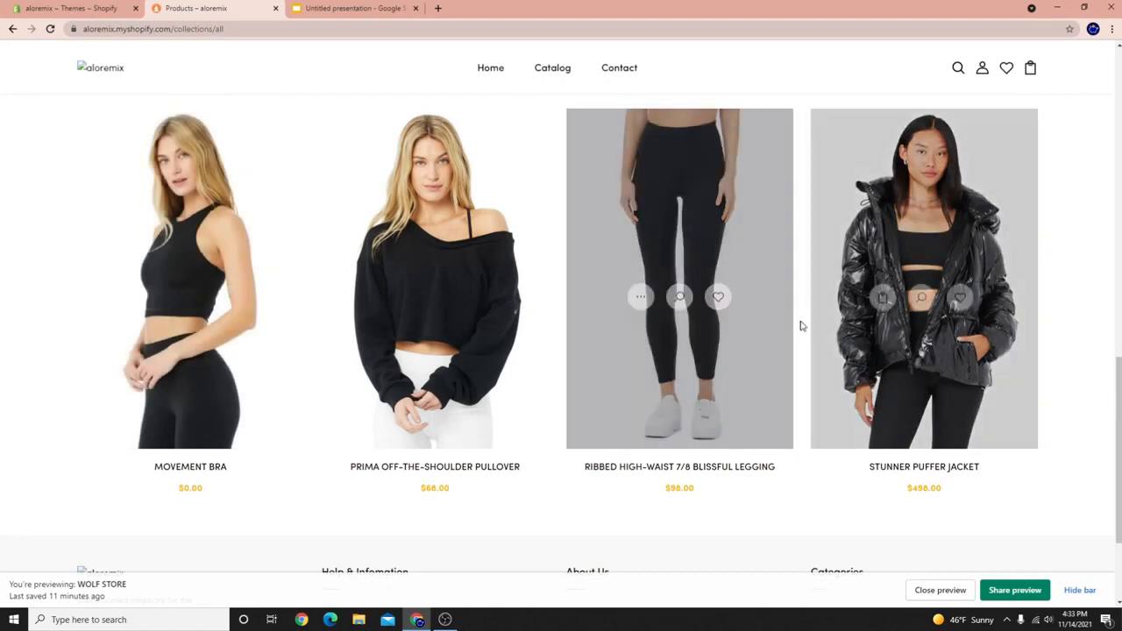
scroll(921, 453, "up", 1)
scroll(856, 459, "down", 3)
scroll(855, 441, "up", 5)
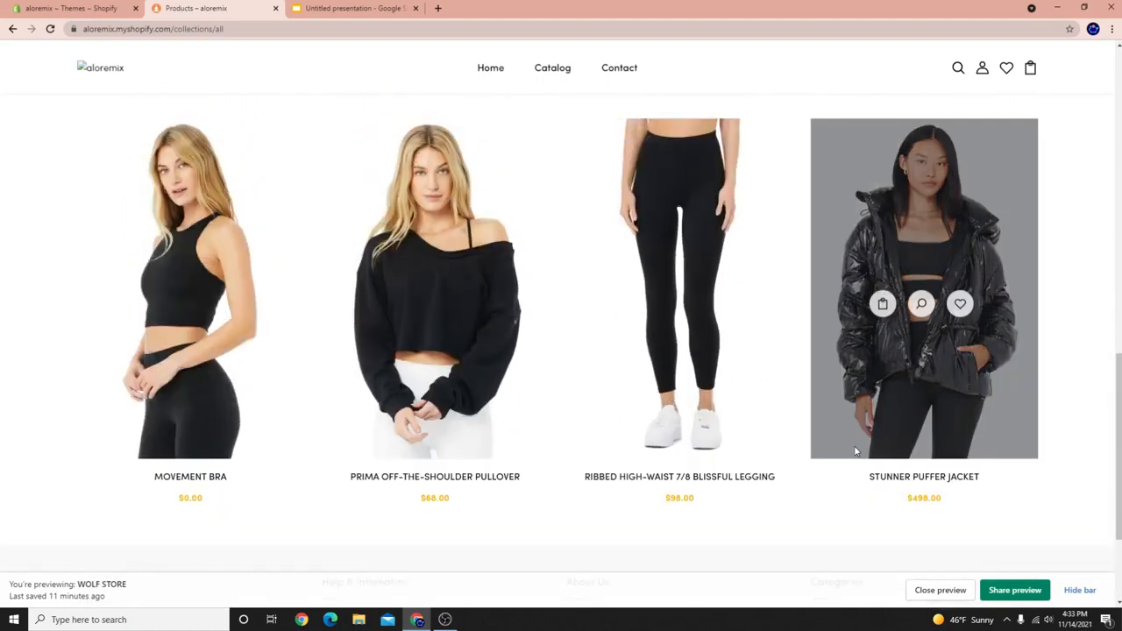
scroll(684, 307, "up", 3)
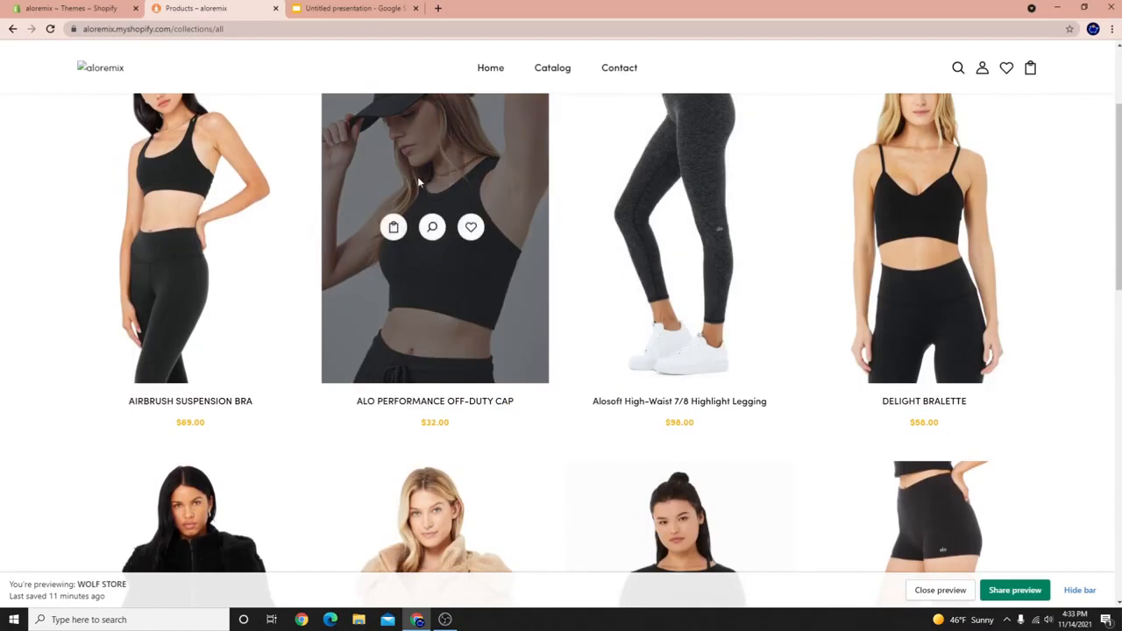
scroll(418, 176, "down", 6)
scroll(477, 404, "up", 3)
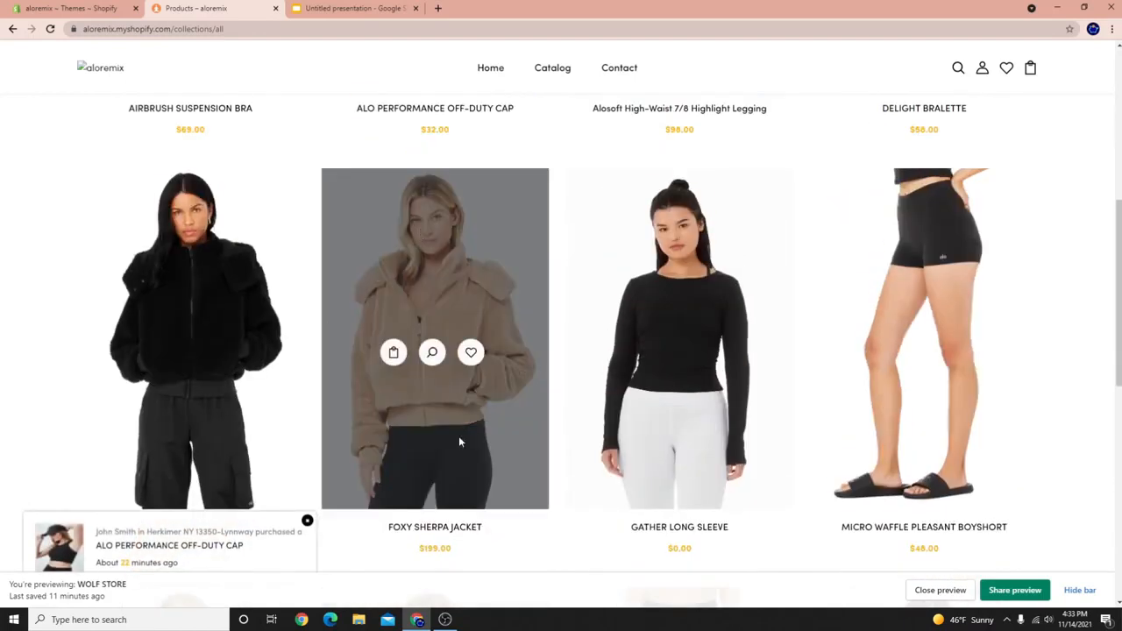
scroll(656, 332, "up", 1)
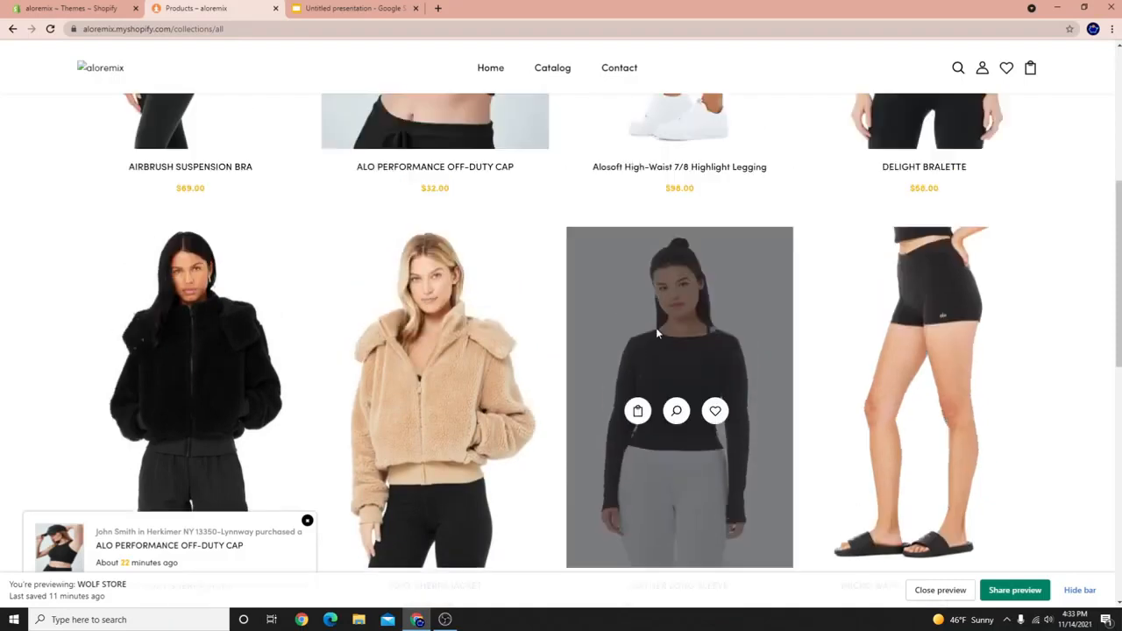
scroll(425, 312, "up", 3)
scroll(412, 316, "down", 1)
scroll(342, 325, "down", 3)
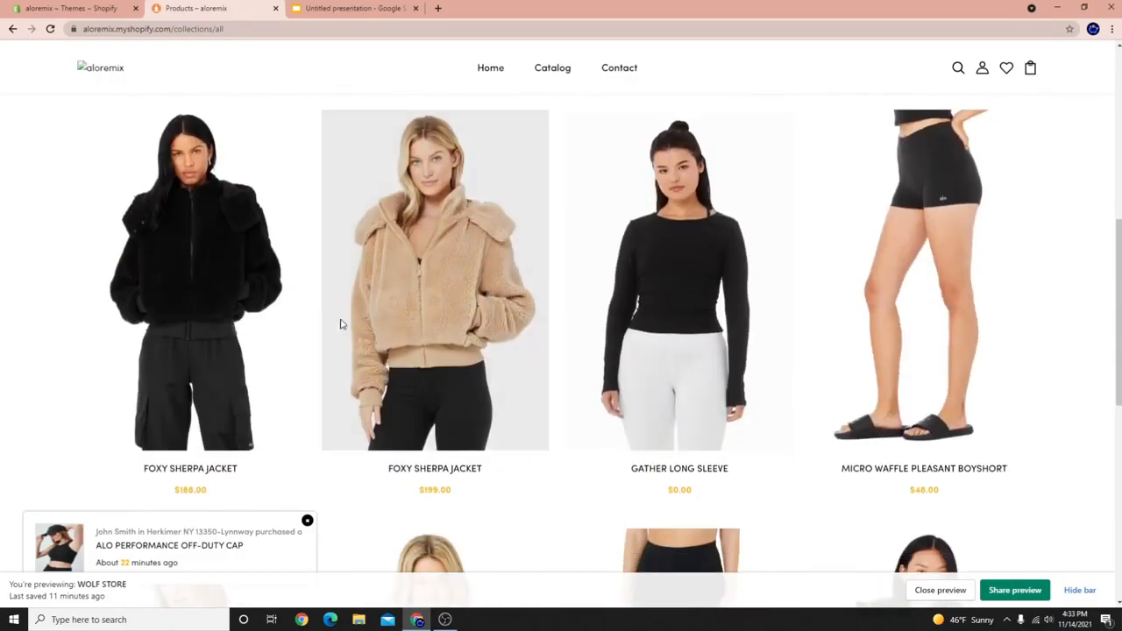
scroll(342, 324, "up", 6)
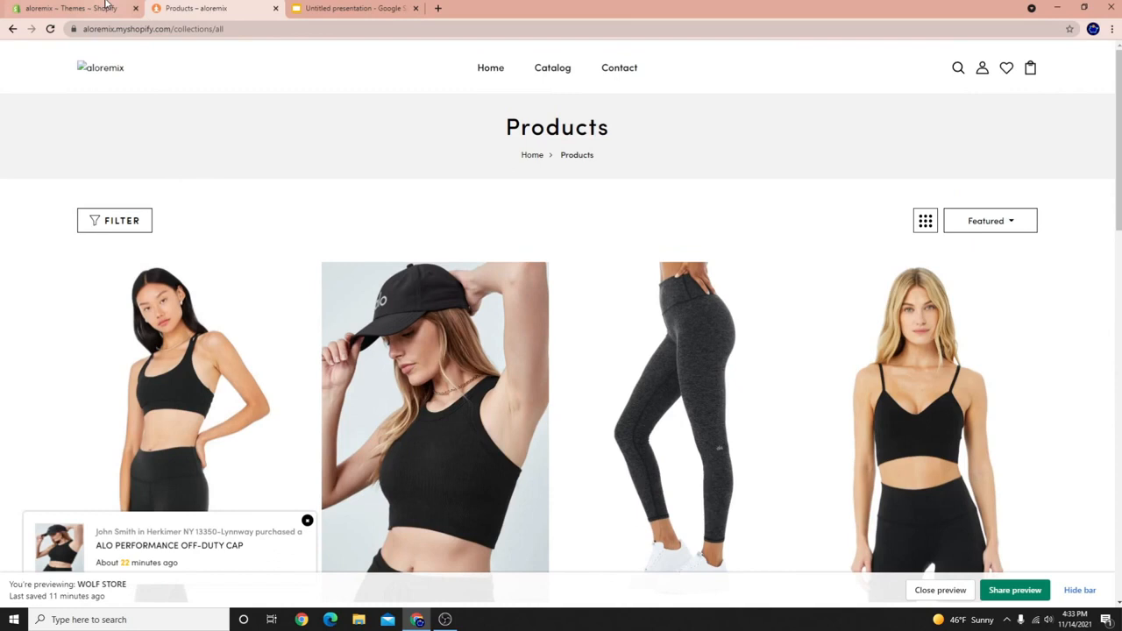
left_click(103, 8)
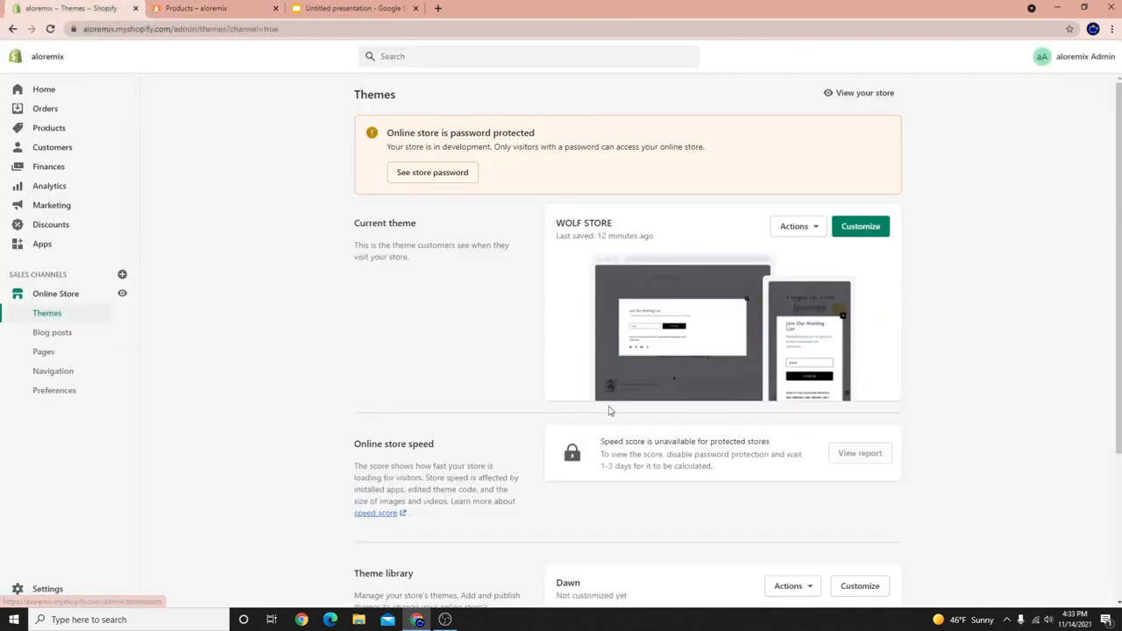
From Products > Collections, start a new manual collection titled 'Tops'.
left_click(38, 132)
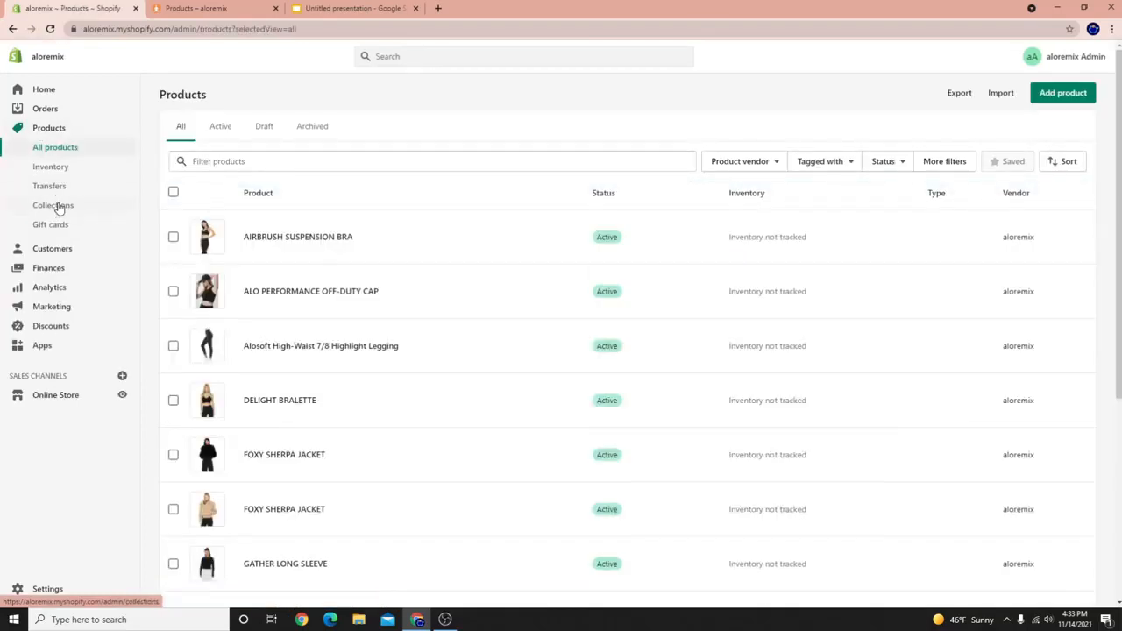
left_click(54, 207)
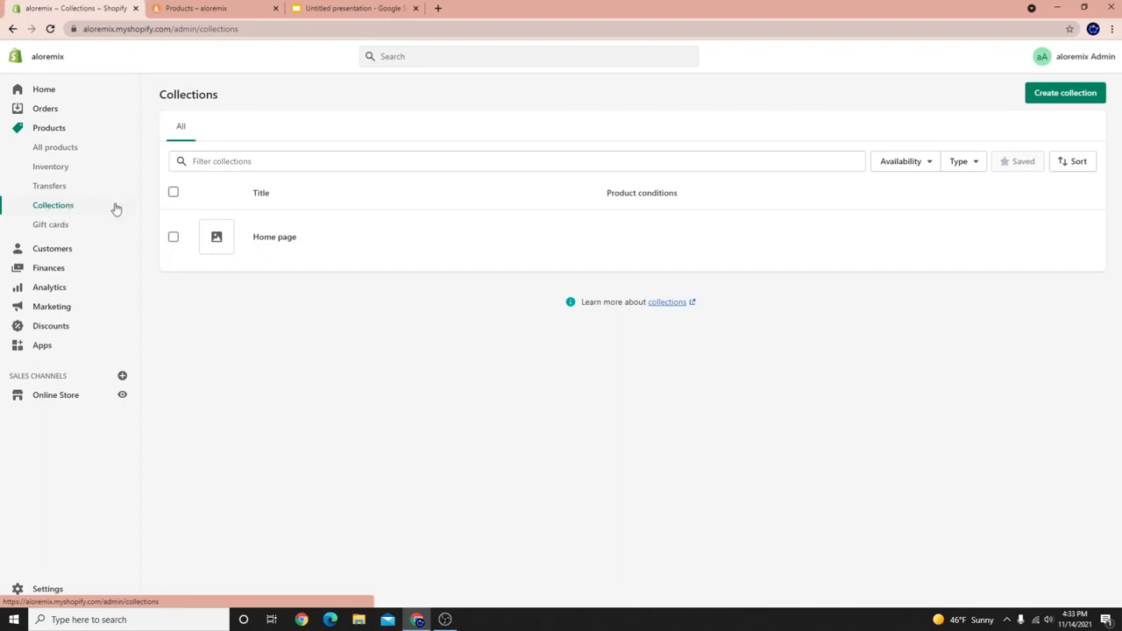
left_click(1065, 94)
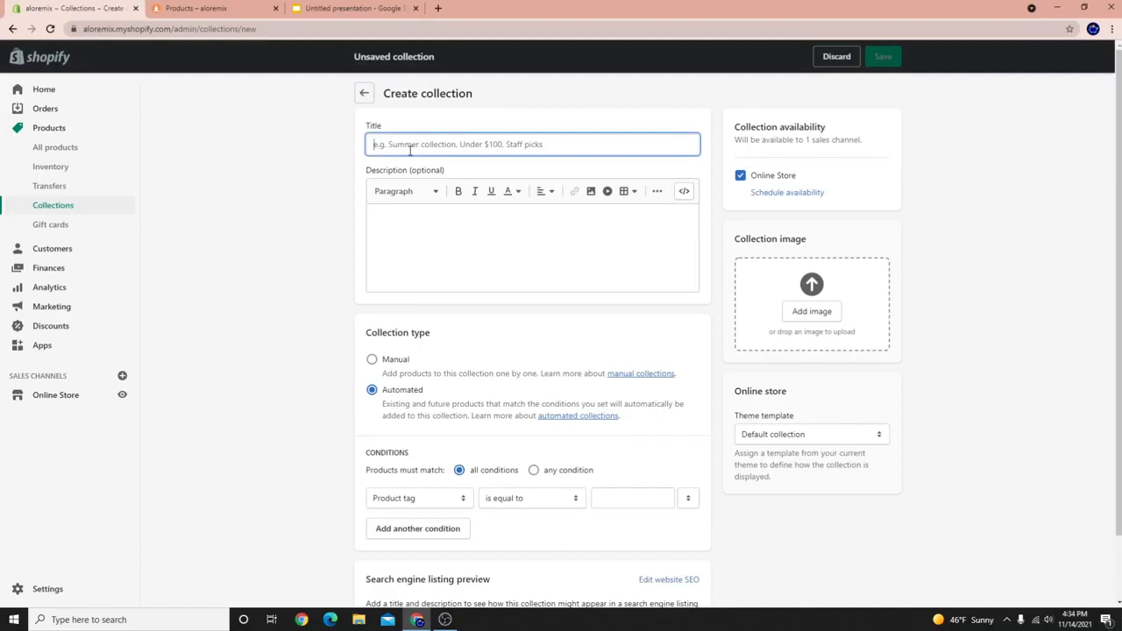
type("Tops")
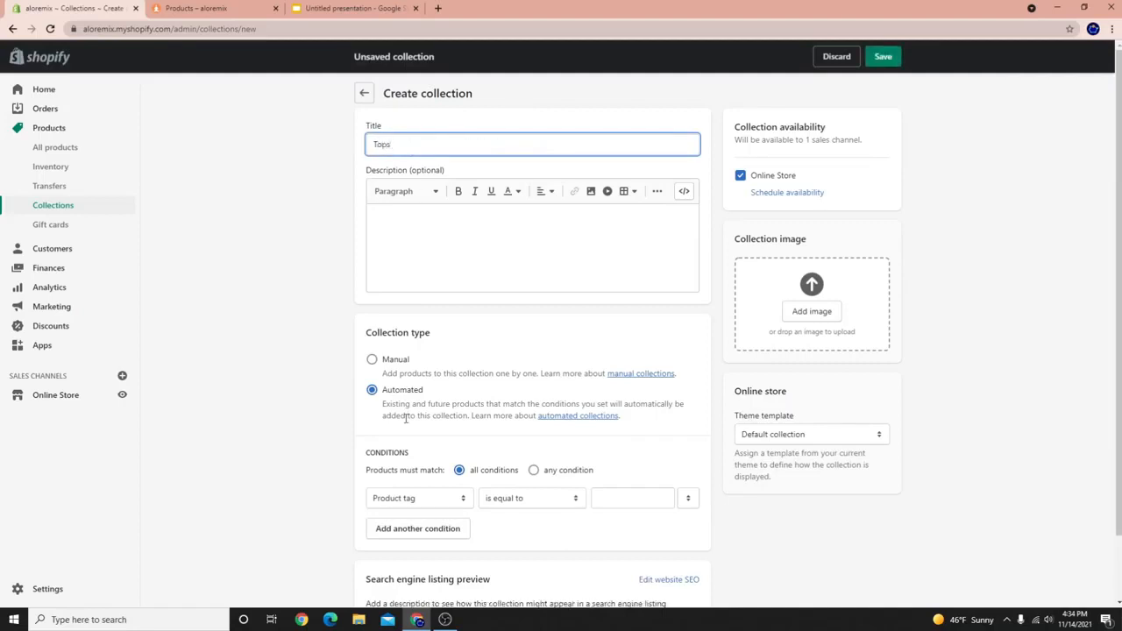
left_click(373, 360)
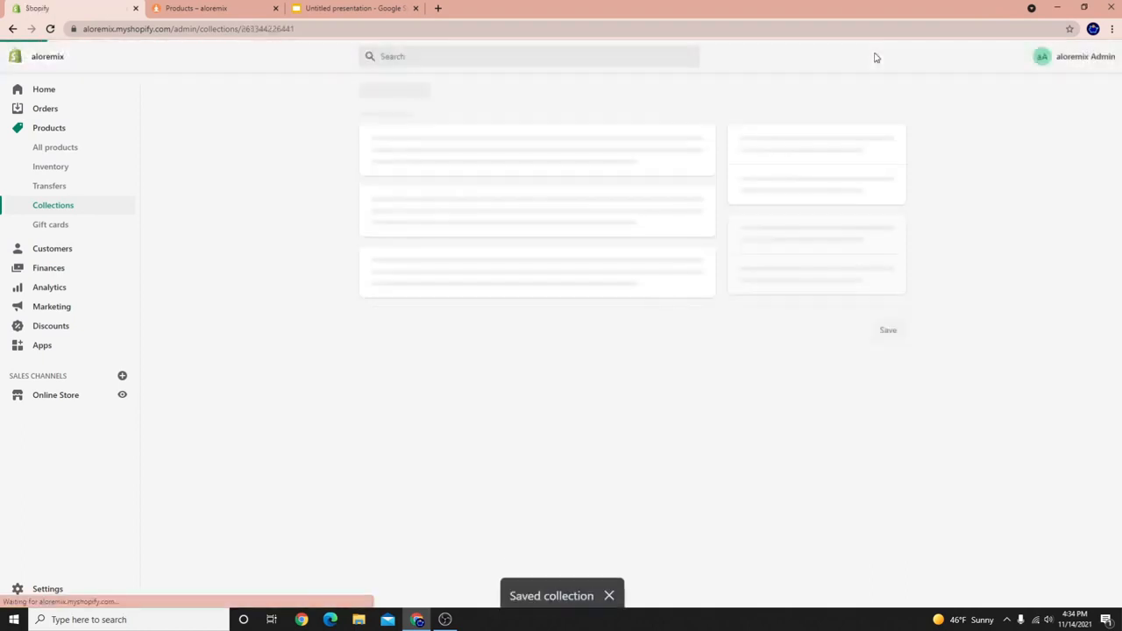
Create and save a new collection titled 'Bottoms'.
left_click(541, 143)
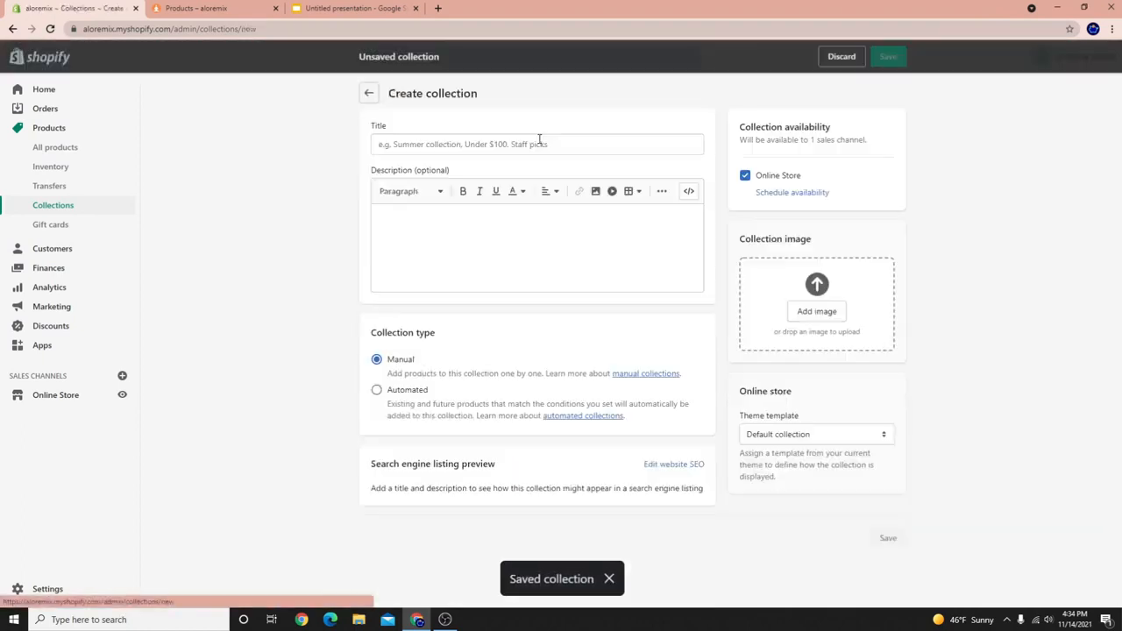
type("Bottoms")
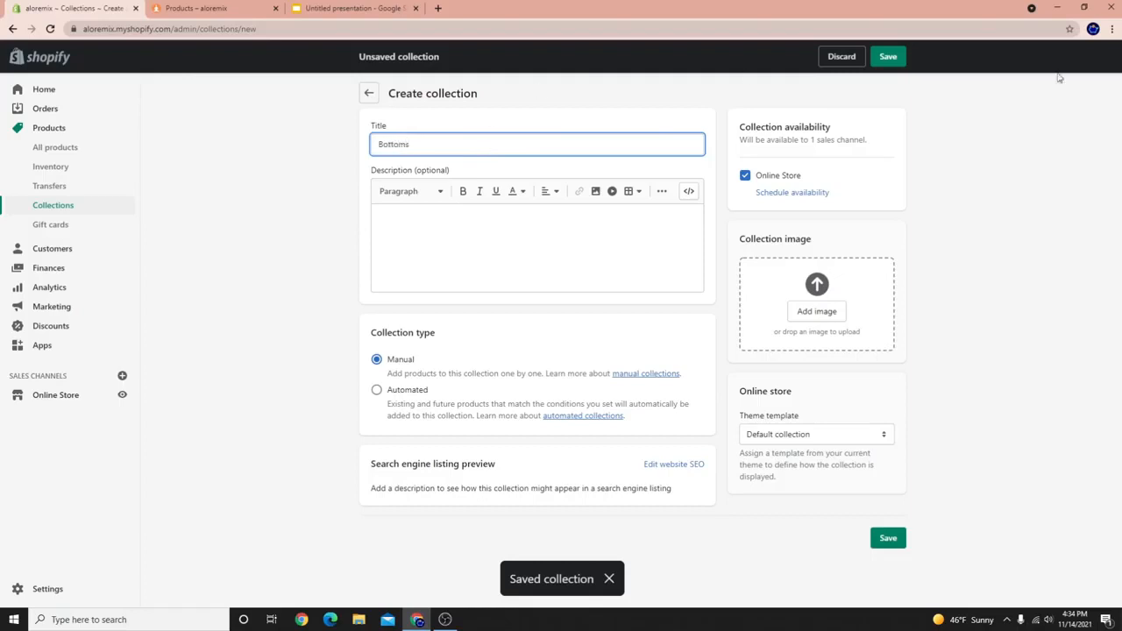
left_click(886, 57)
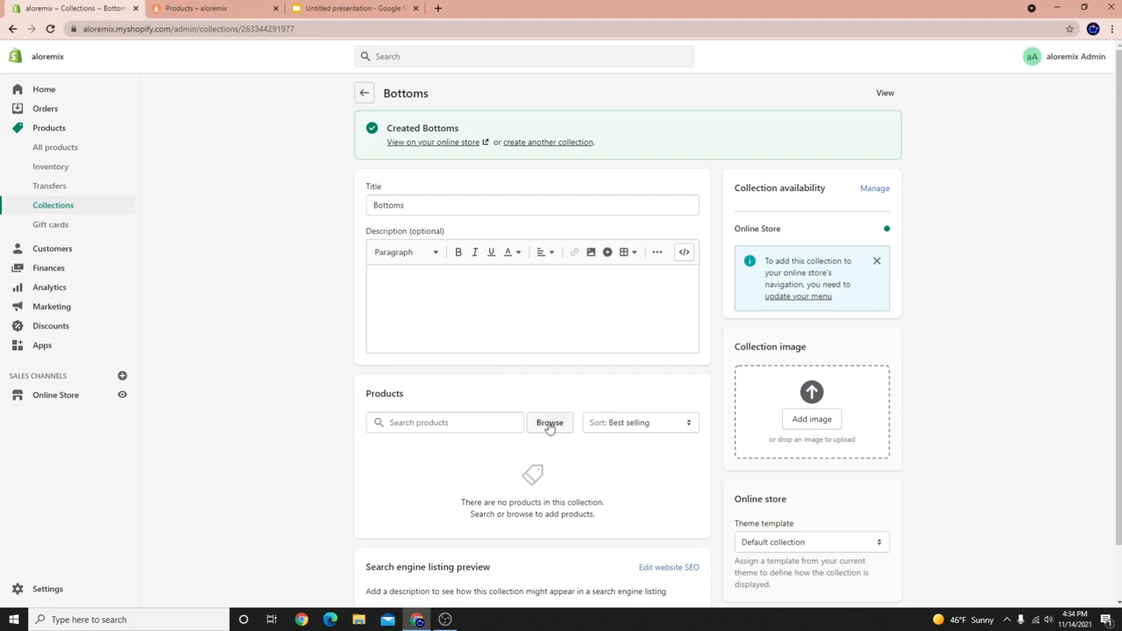
Add the Ribbed and Alosoft high-waist 7/8 leggings and the boyshort to Bottoms.
left_click(550, 424)
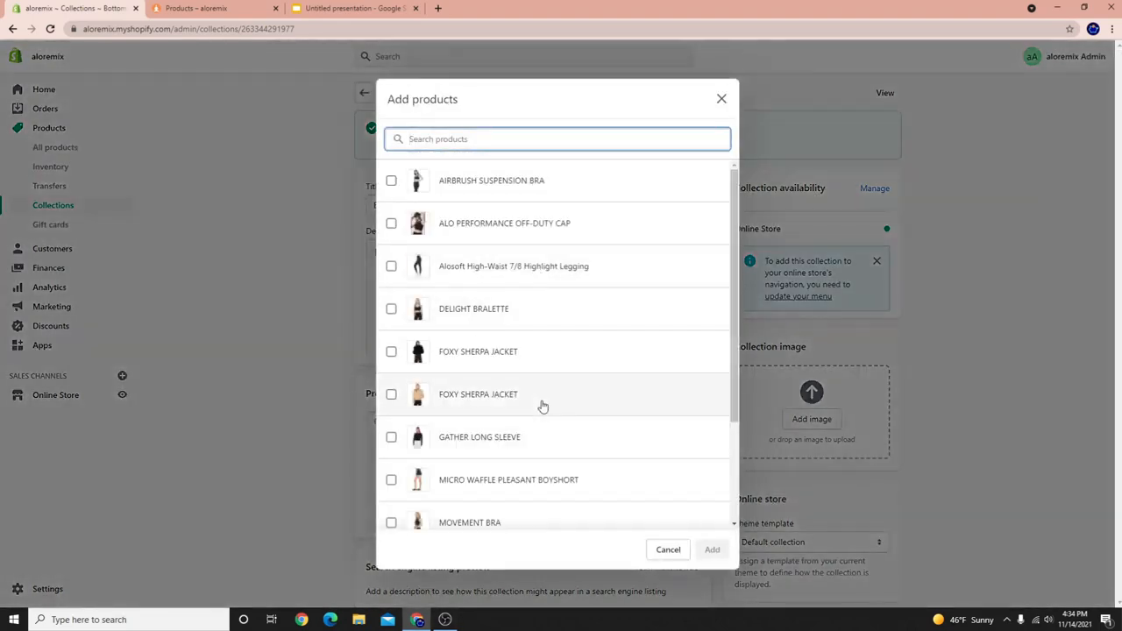
scroll(542, 406, "down", 3)
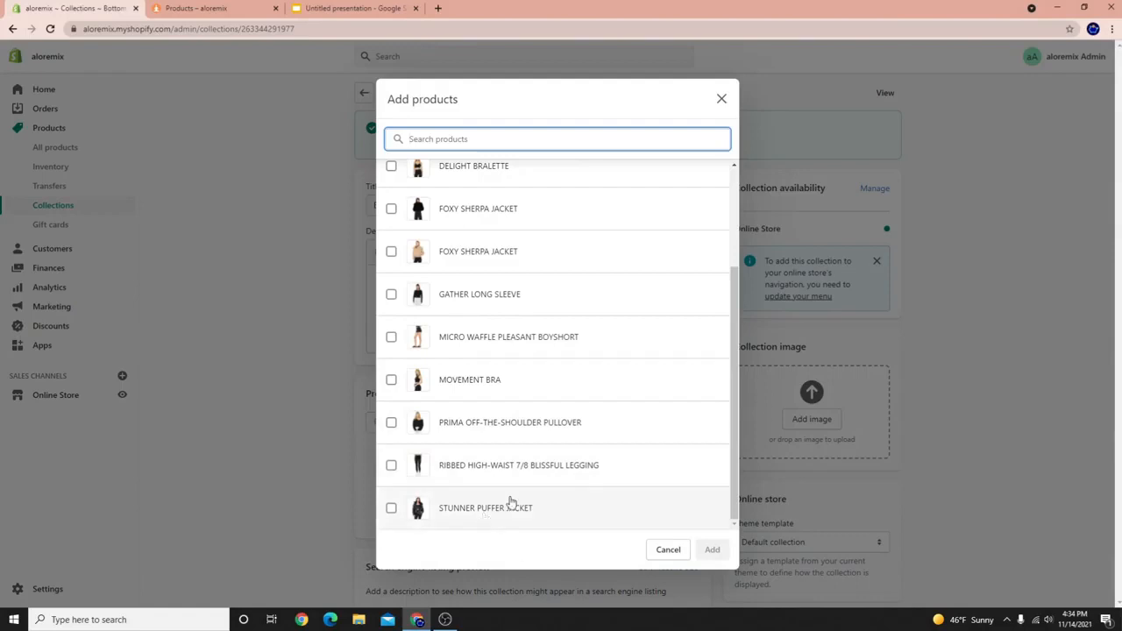
left_click(563, 469)
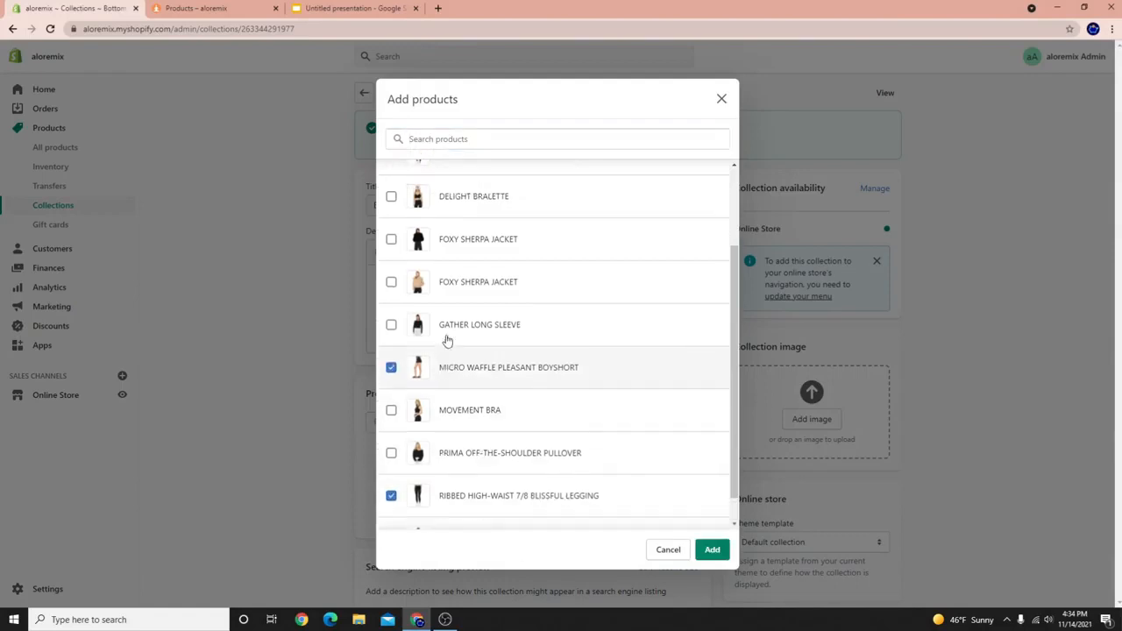
scroll(449, 351, "up", 2)
left_click(474, 279)
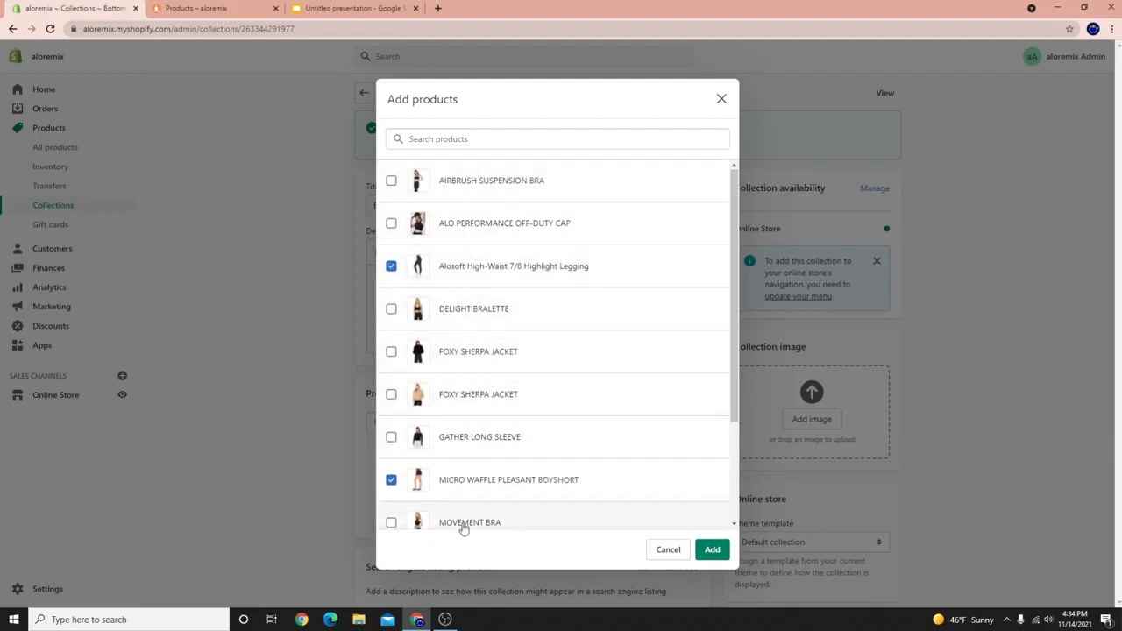
scroll(474, 491, "down", 2)
scroll(548, 518, "up", 2)
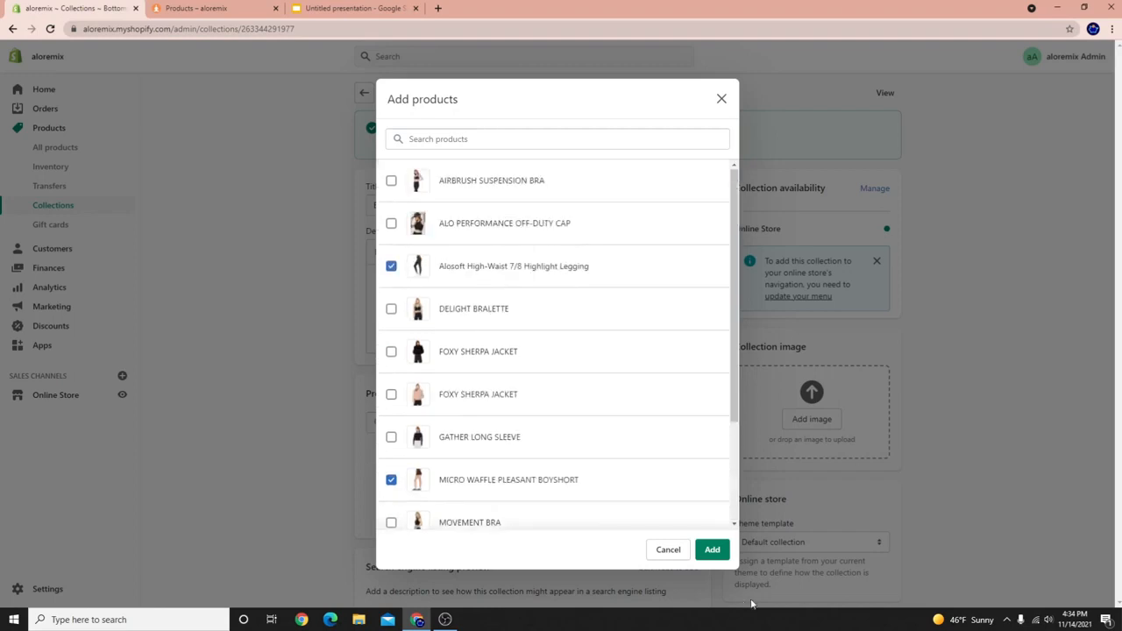
left_click(711, 553)
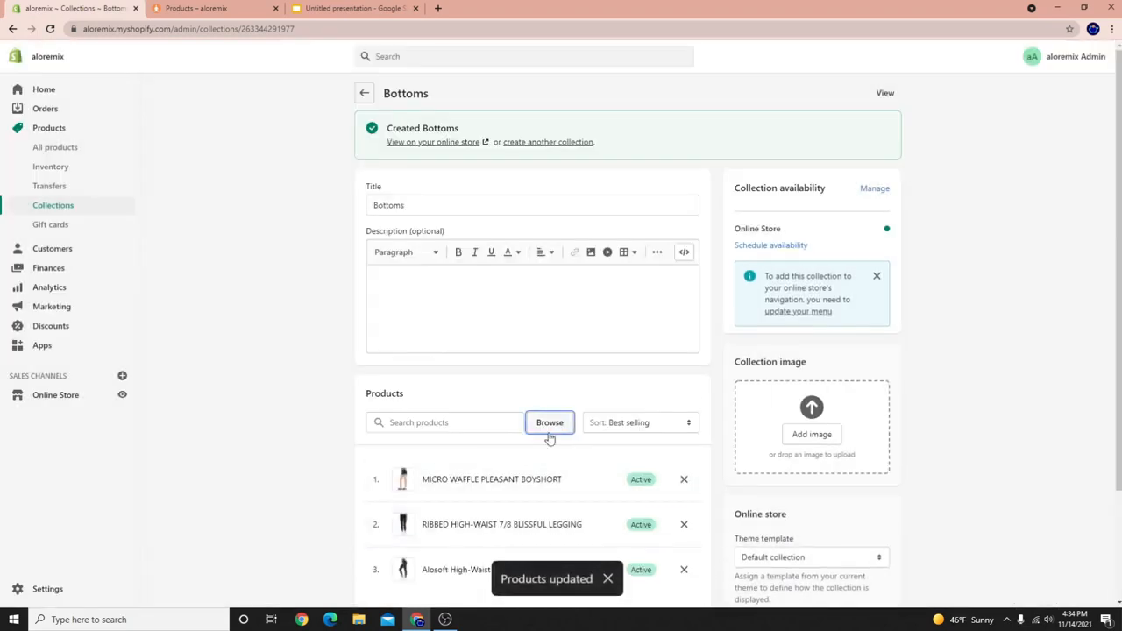
scroll(515, 472, "down", 2)
scroll(484, 430, "up", 2)
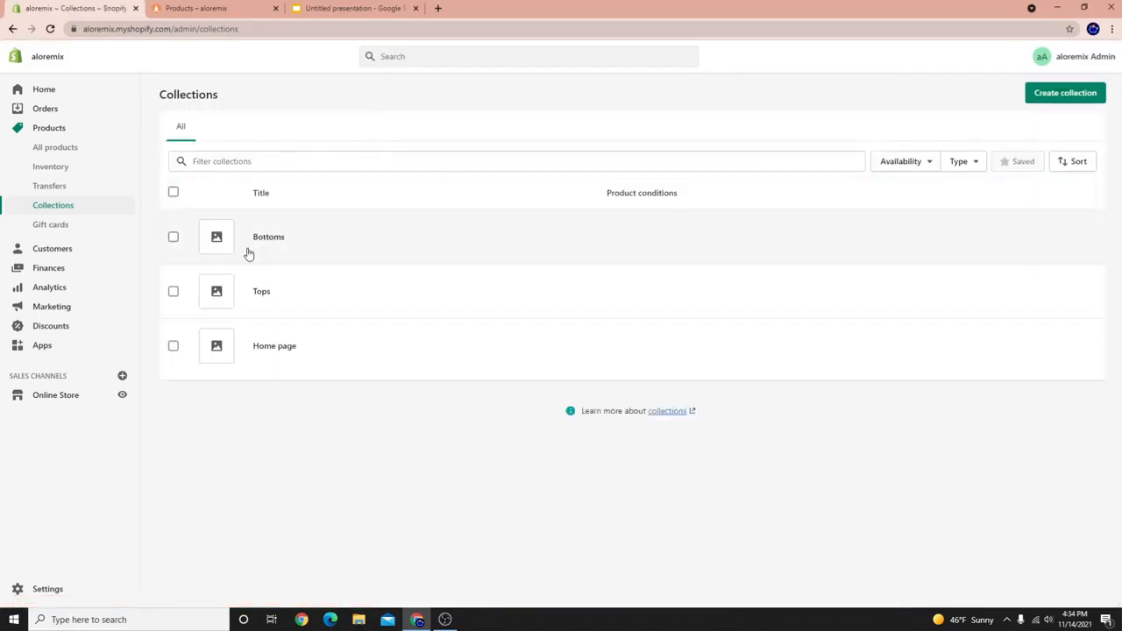
Add Airbrush and Movement bras, Delight Bralette, both Foxy Sherpa jackets, Gather Long Sleeve, Prima pullover, Stunner Puffer to Tops.
left_click(261, 291)
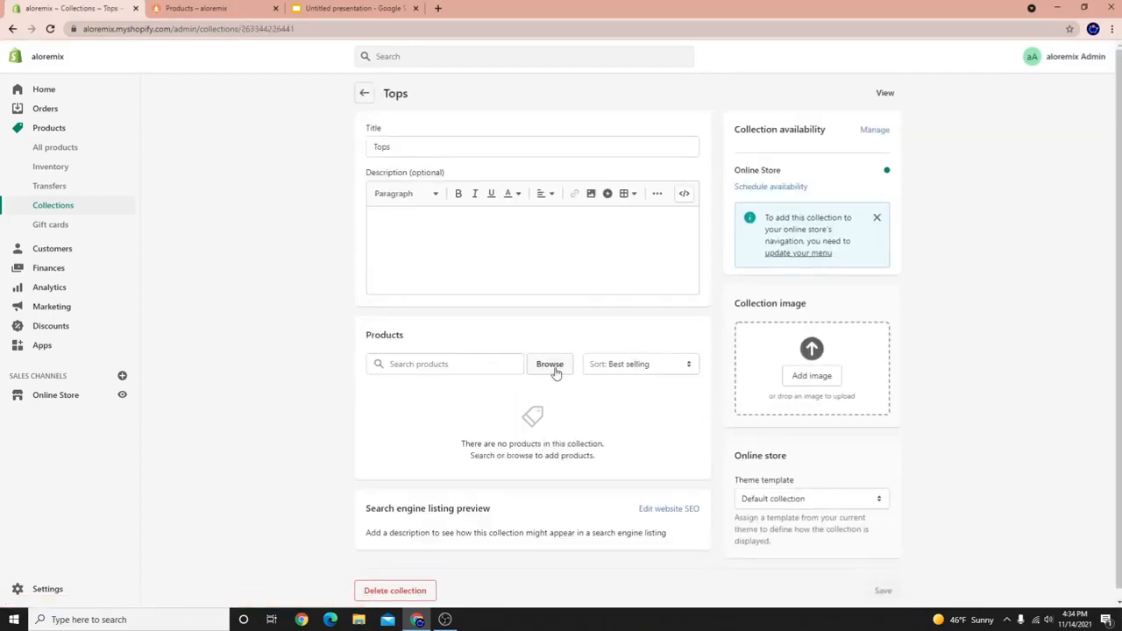
left_click(550, 365)
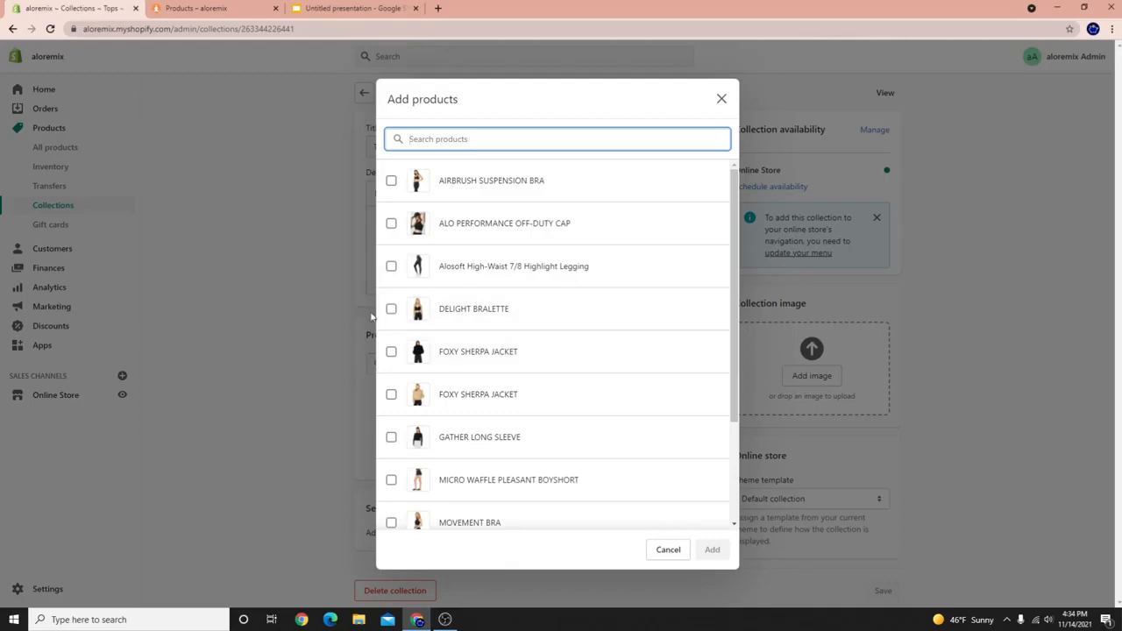
left_click(442, 180)
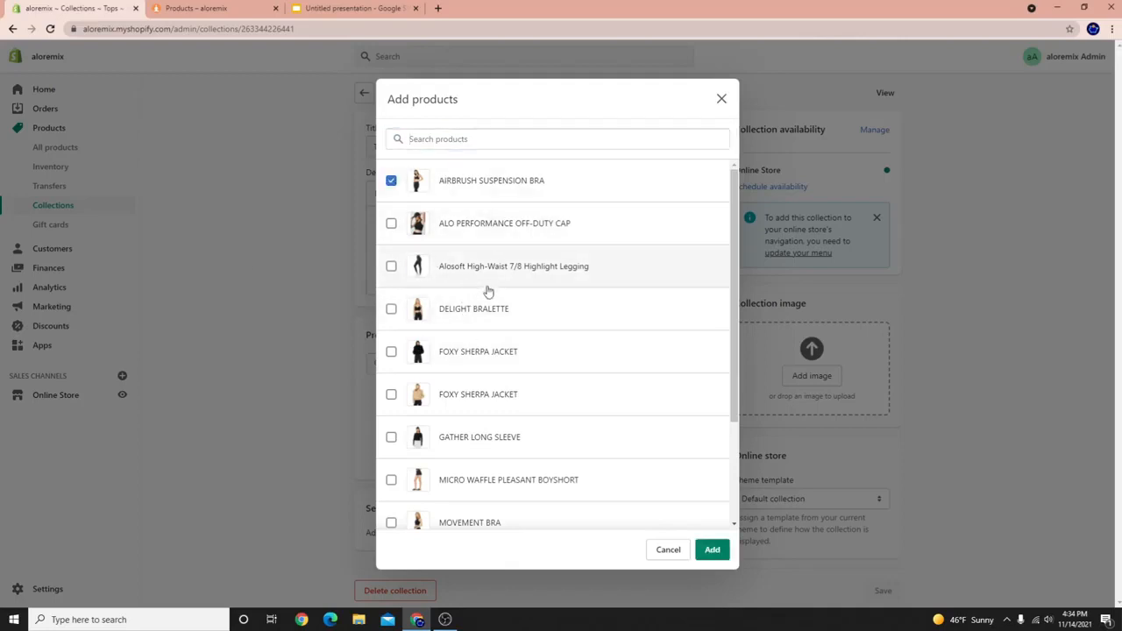
left_click(476, 313)
scroll(470, 376, "down", 3)
left_click(474, 216)
left_click(465, 257)
left_click(460, 304)
left_click(481, 396)
left_click(514, 434)
left_click_drag(515, 508, 533, 509)
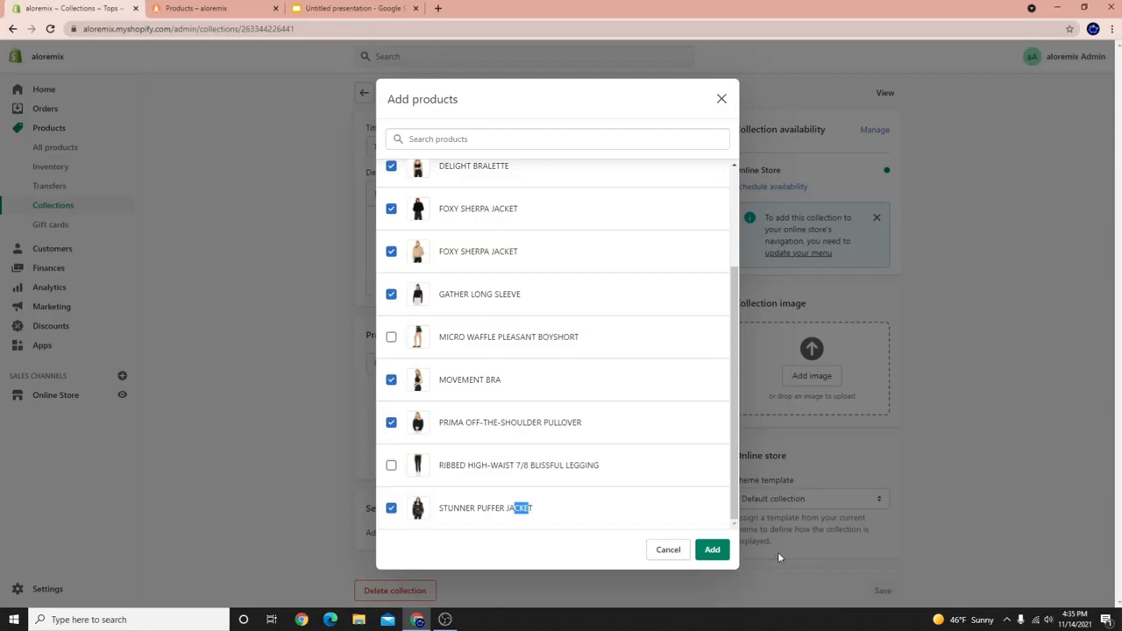
left_click(711, 550)
scroll(855, 384, "down", 1)
scroll(855, 384, "up", 1)
scroll(852, 268, "down", 4)
scroll(496, 241, "up", 4)
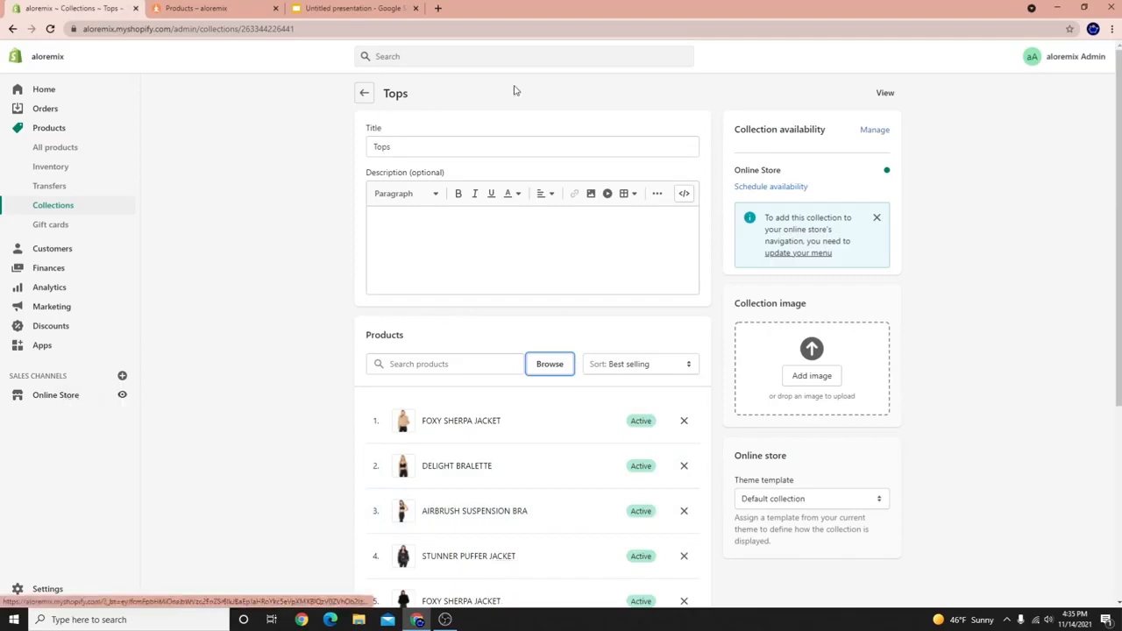
Scroll through the eight Tops products and prices on the storefront, then return to the admin.
left_click(888, 94)
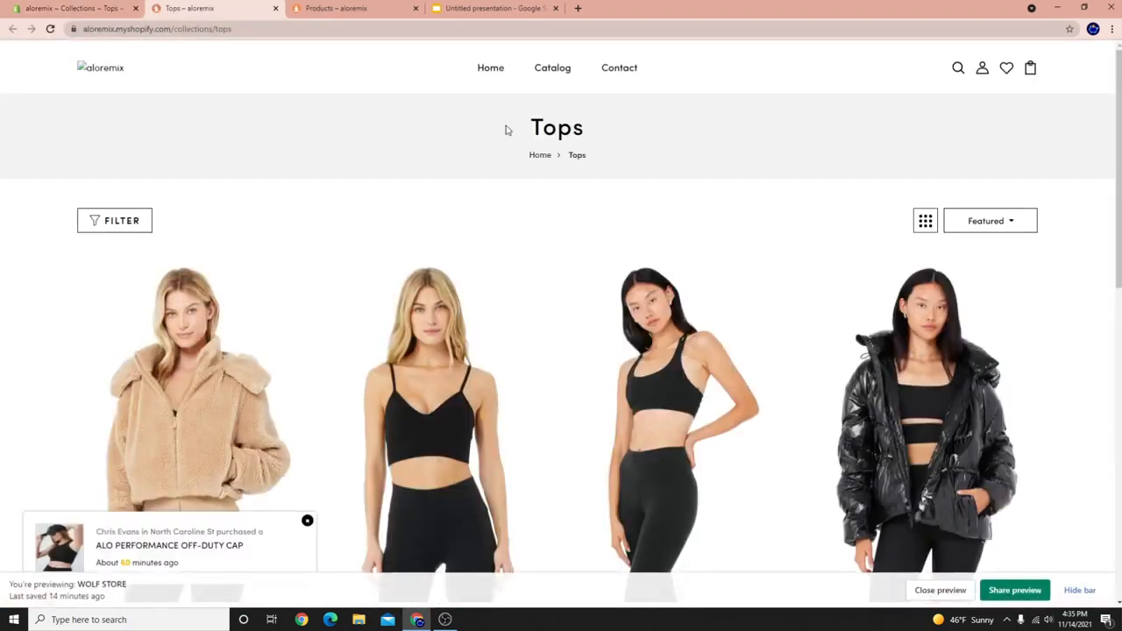
left_click_drag(528, 127, 585, 132)
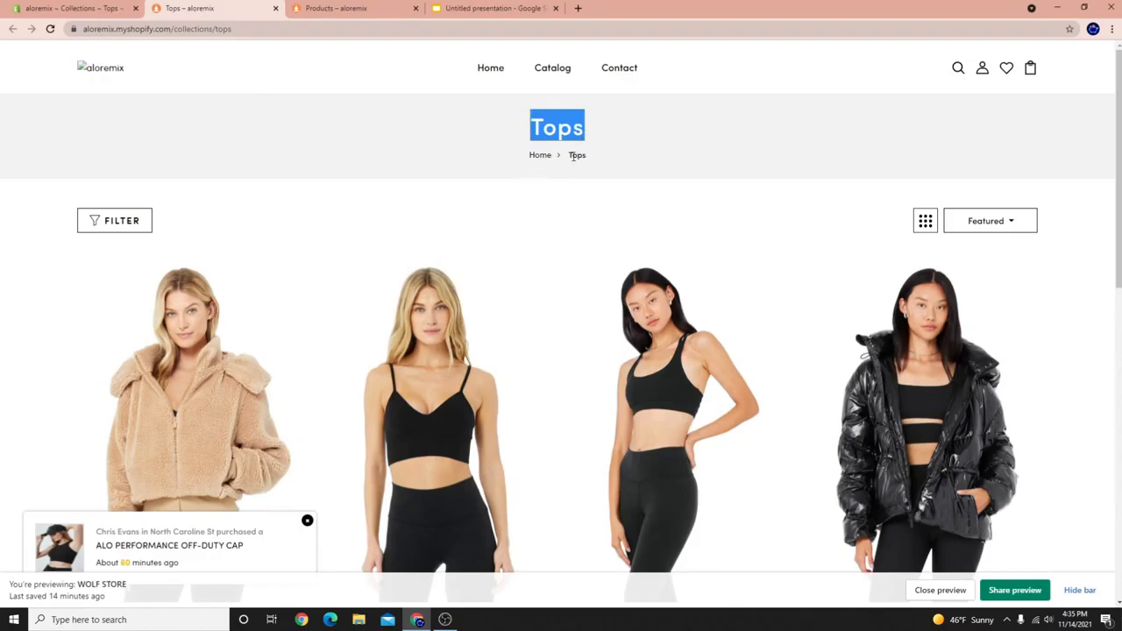
scroll(557, 205, "down", 2)
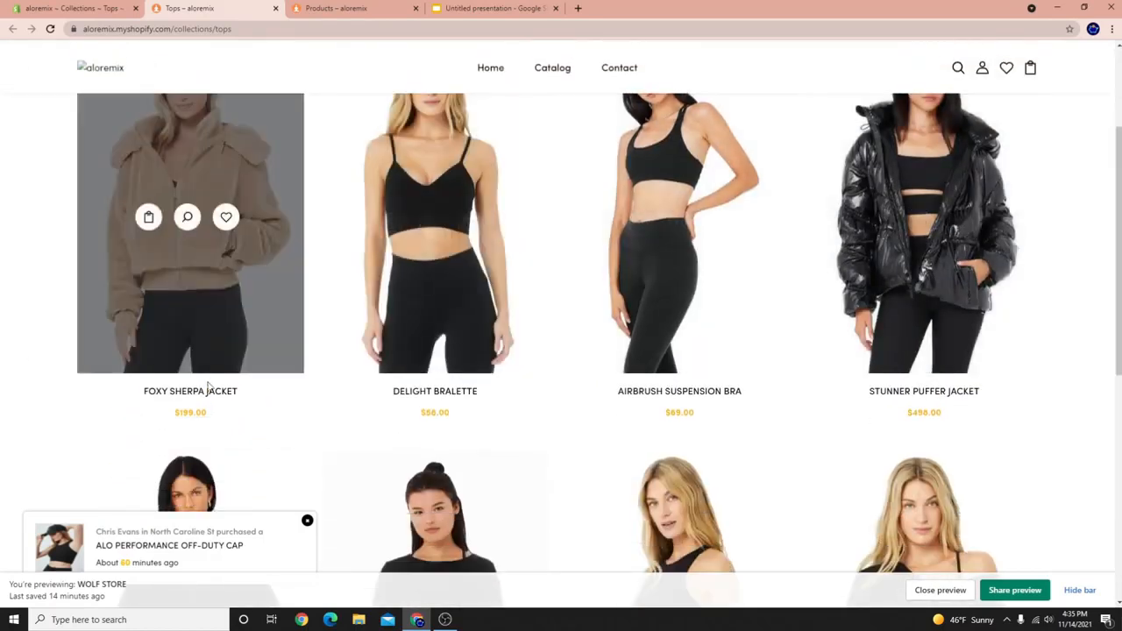
scroll(449, 225, "down", 2)
scroll(719, 310, "down", 2)
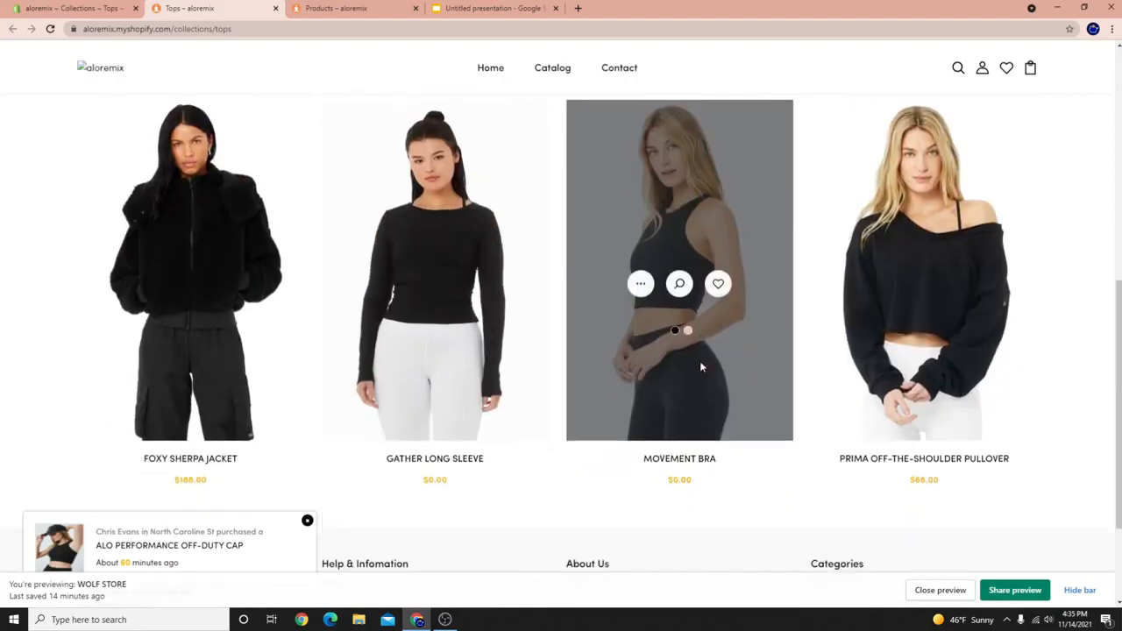
scroll(491, 290, "up", 6)
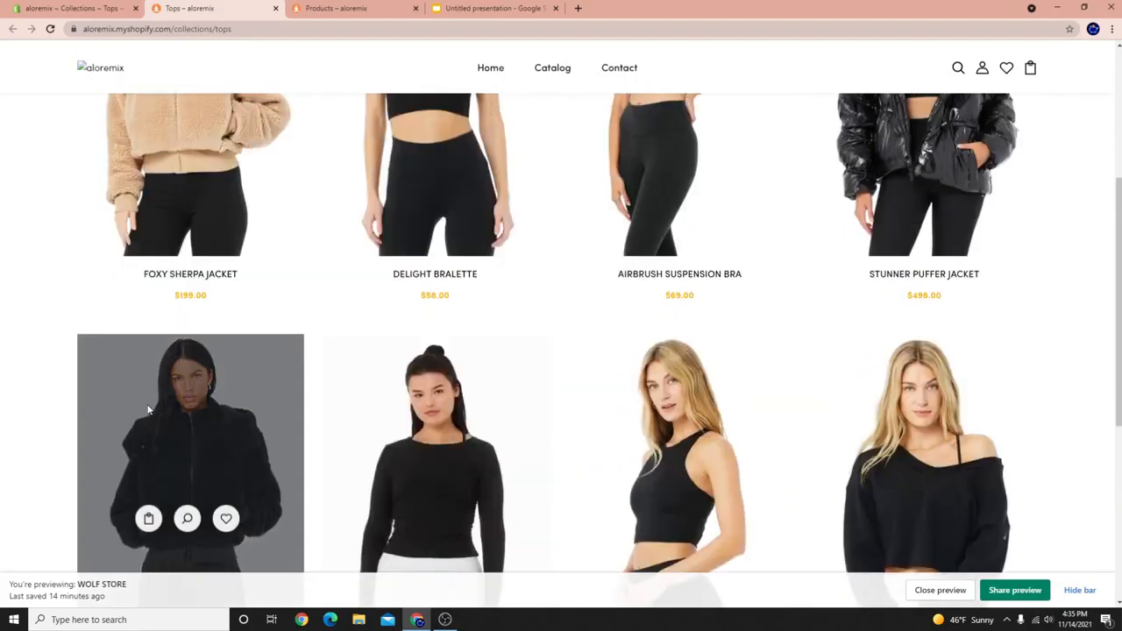
scroll(924, 350, "down", 3)
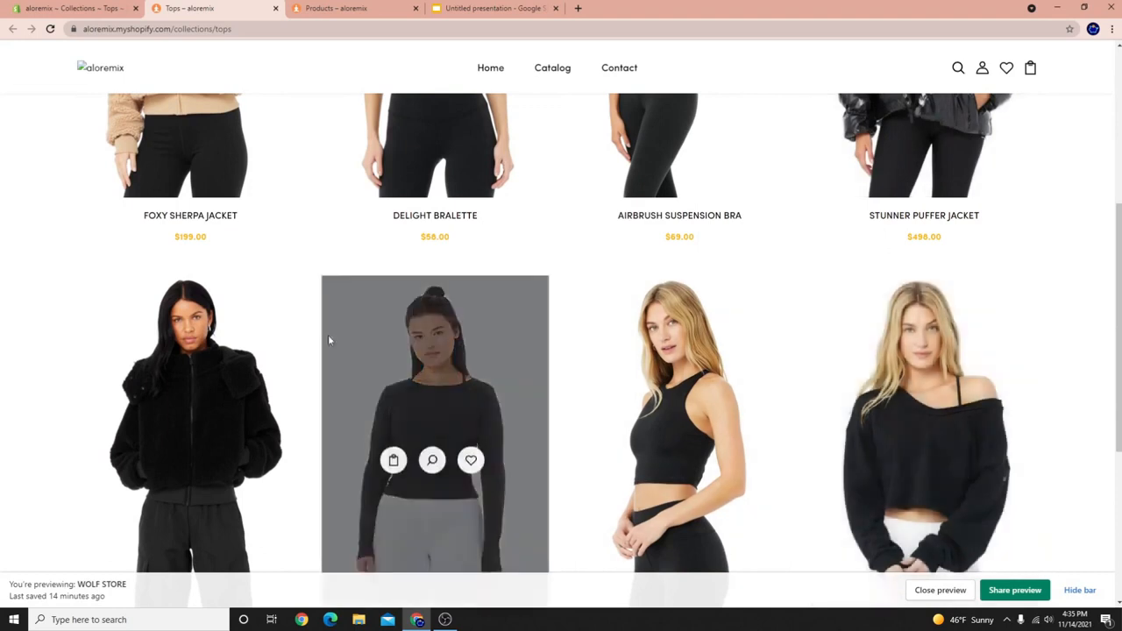
scroll(483, 311, "up", 4)
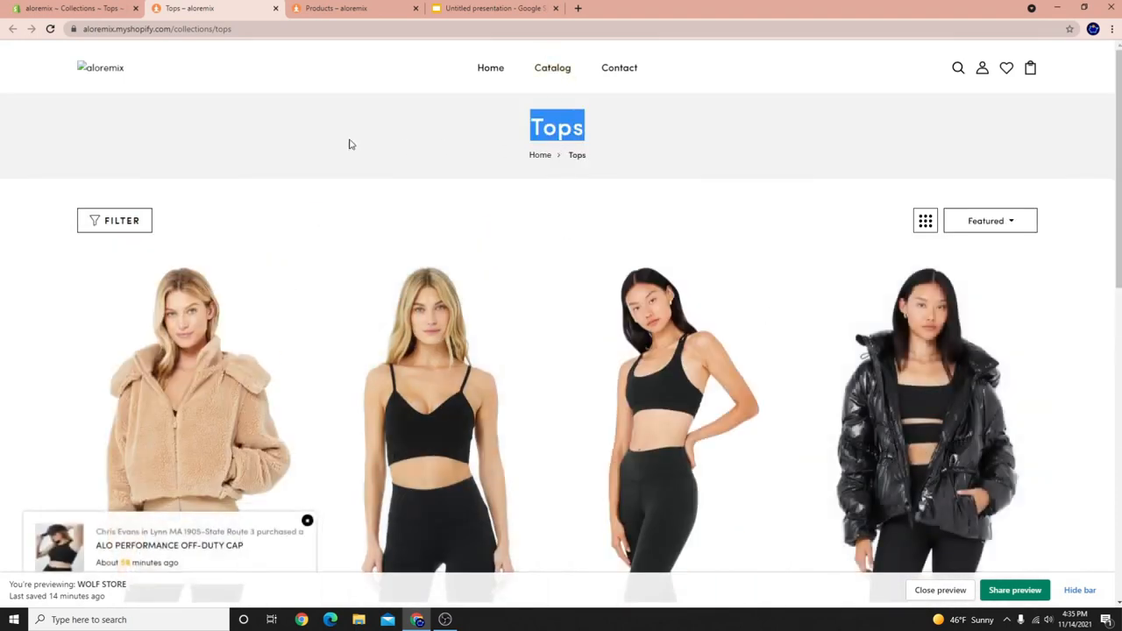
scroll(666, 360, "down", 2)
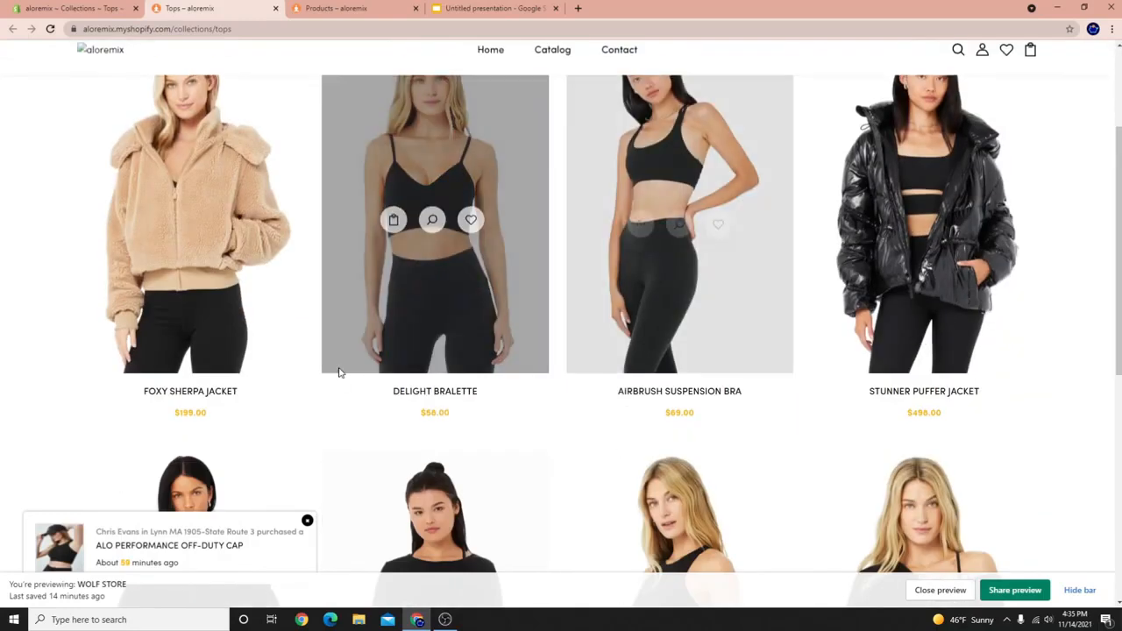
scroll(453, 381, "up", 2)
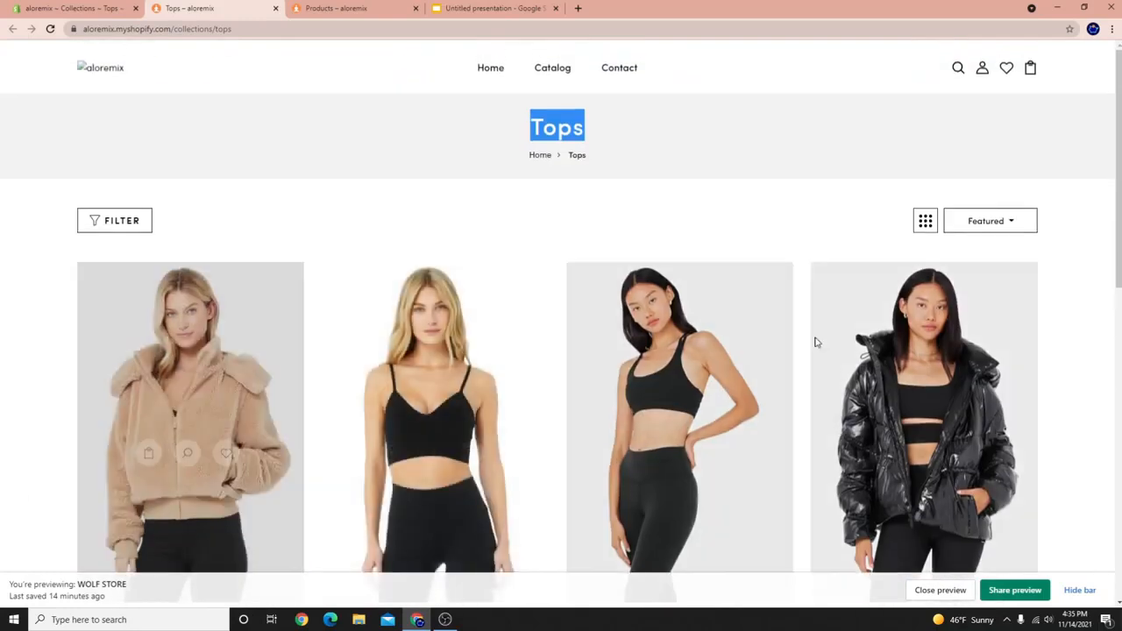
scroll(445, 349, "down", 5)
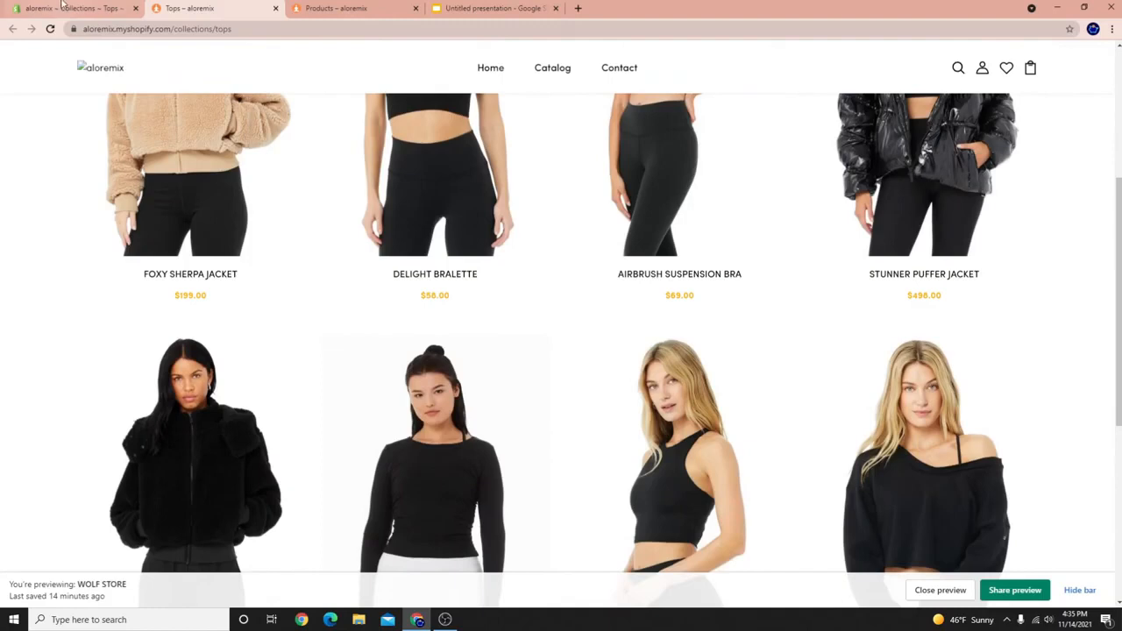
scroll(208, 352, "up", 3)
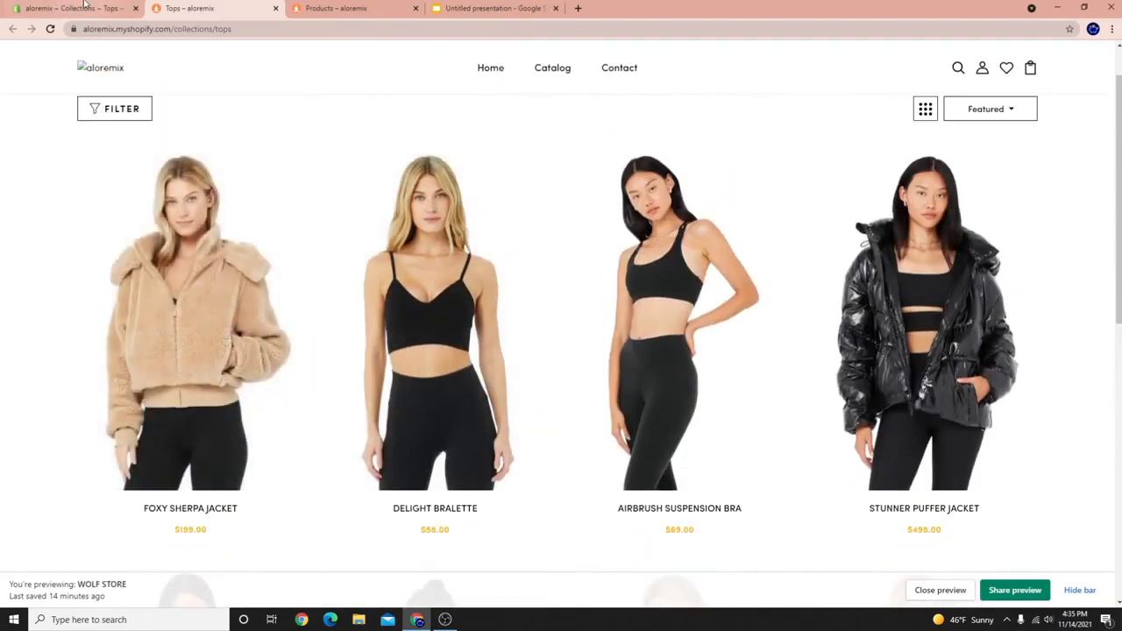
scroll(737, 463, "down", 3)
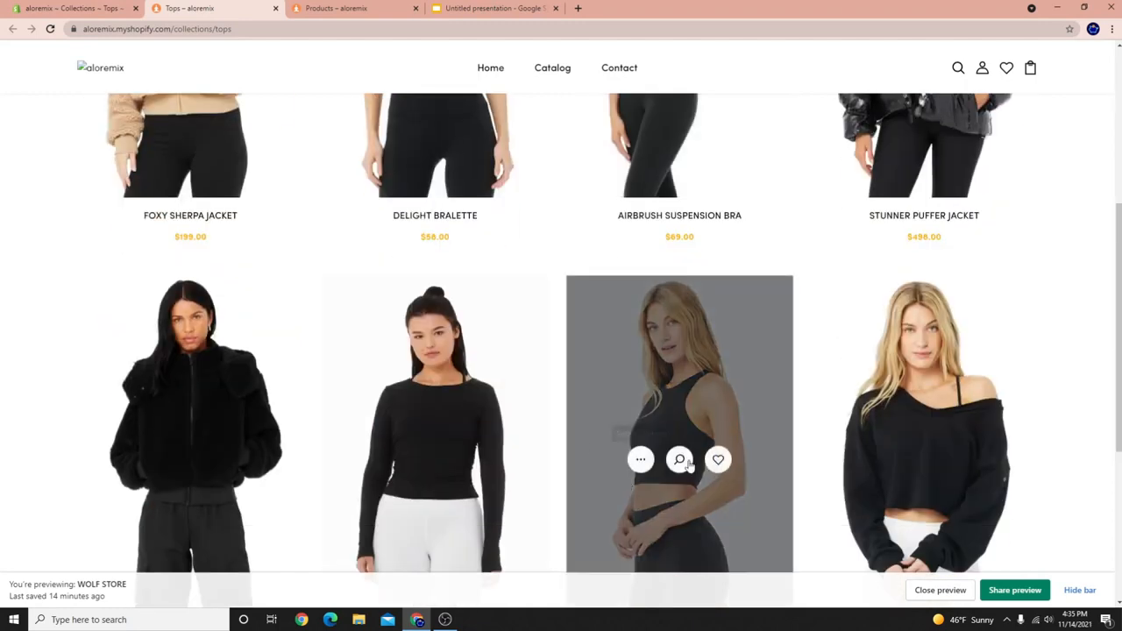
left_click(32, 7)
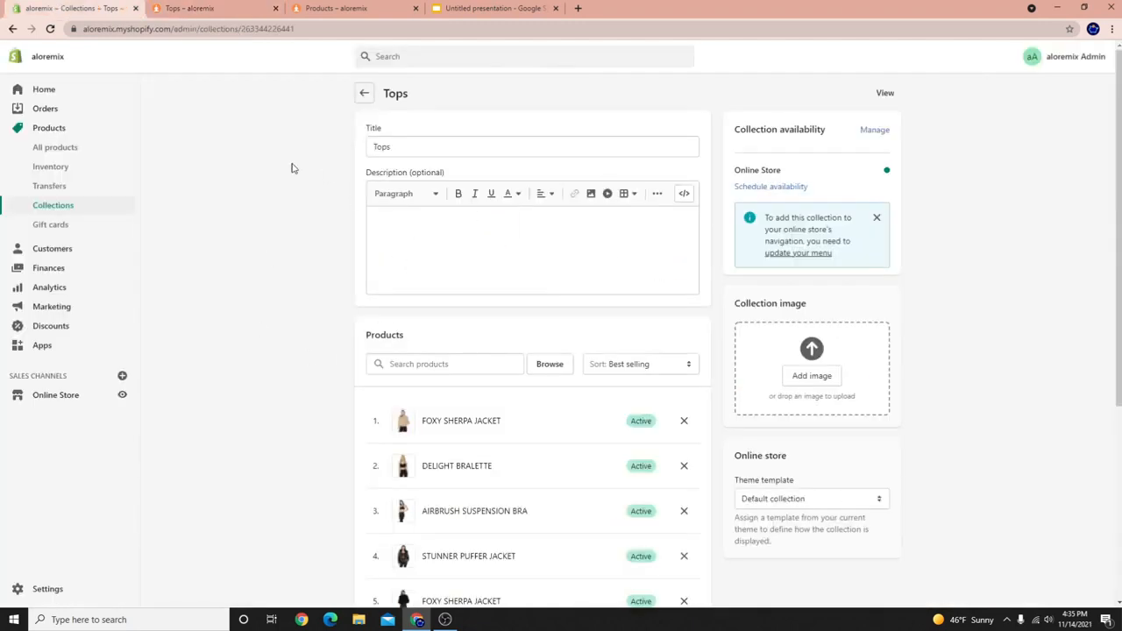
Create and save a new manual collection titled 'Jackets'.
left_click(363, 97)
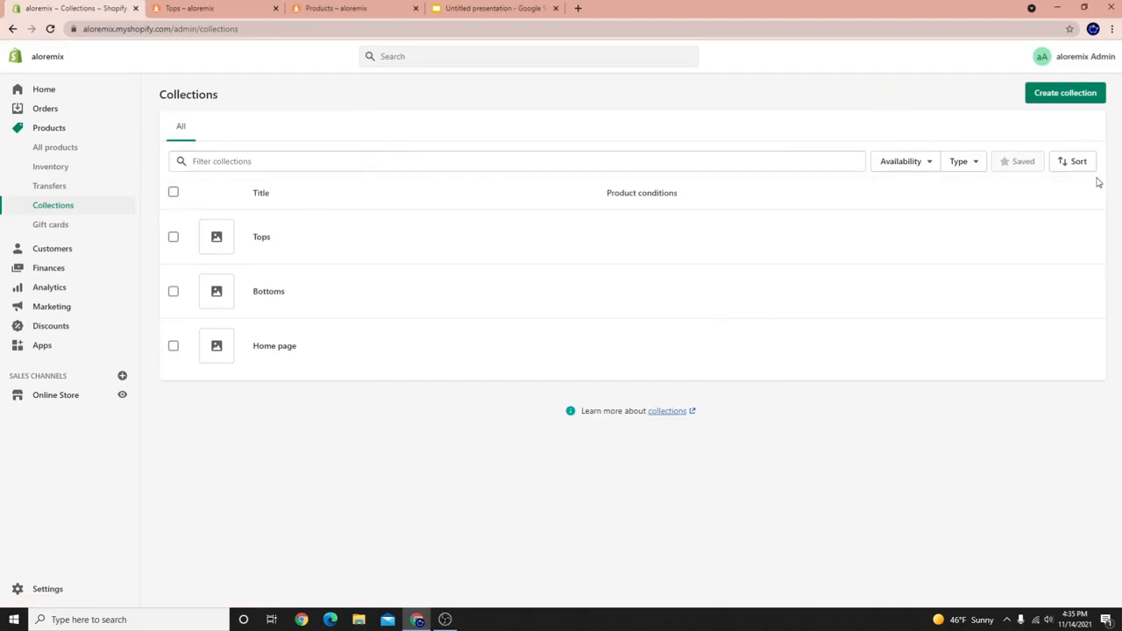
left_click(1073, 98)
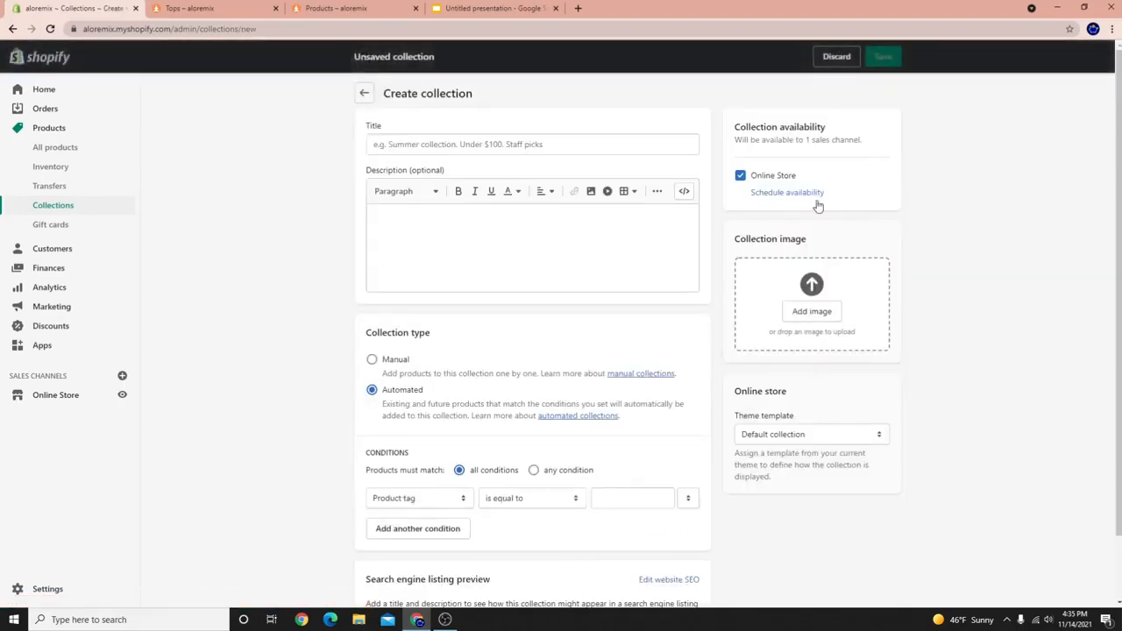
left_click(584, 151)
type("A")
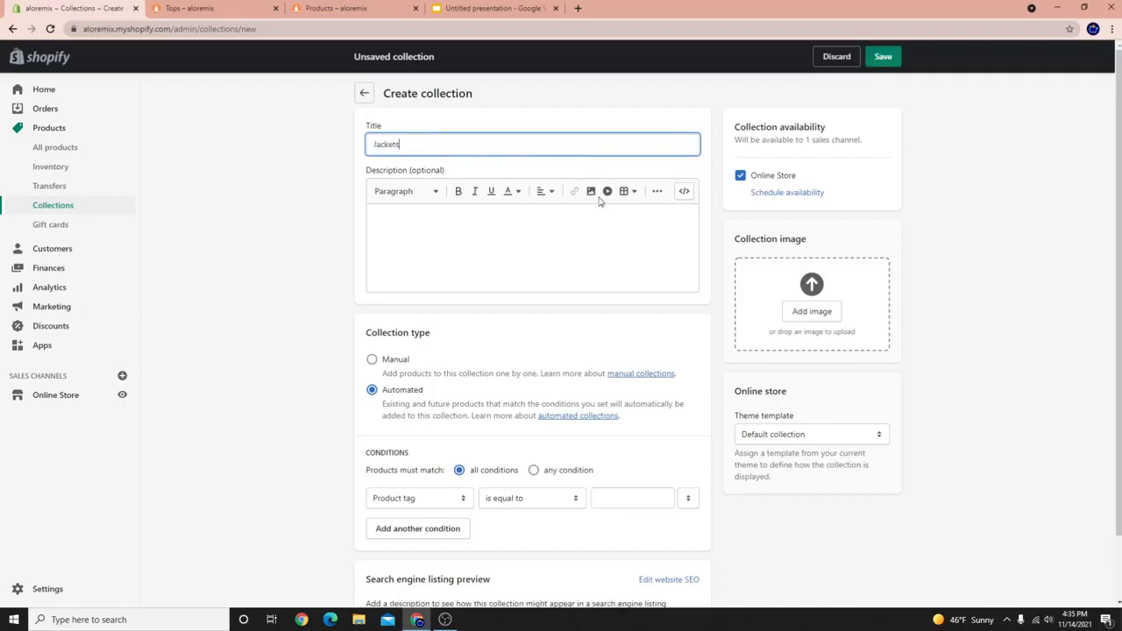
left_click(374, 359)
left_click(898, 58)
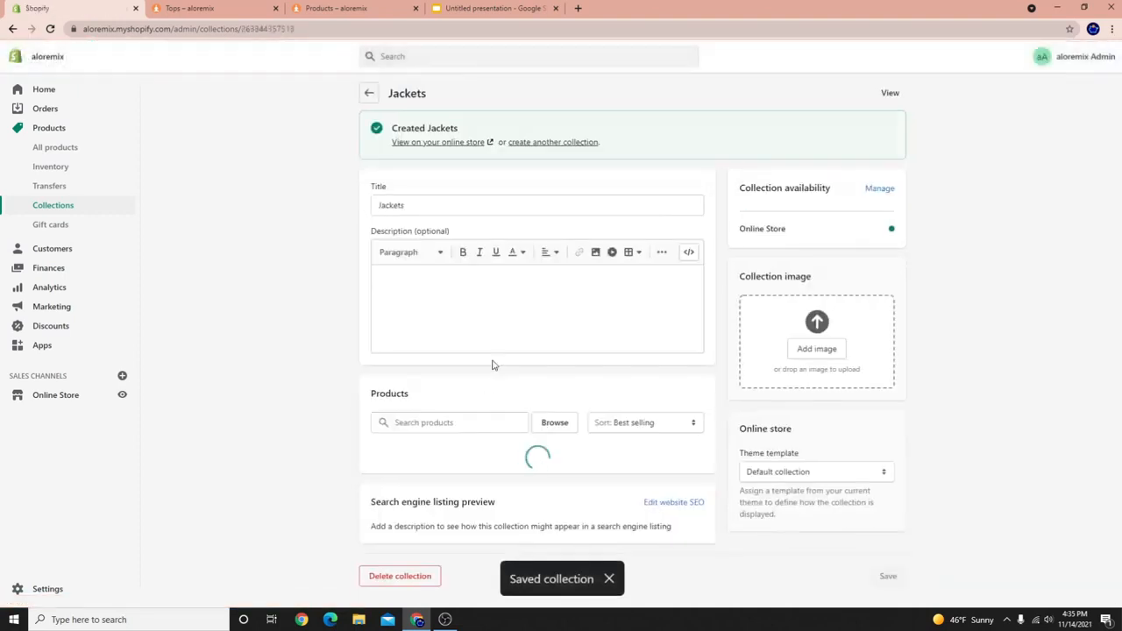
Add the STUNNER PUFFER JACKET and both FOXY SHERPA JACKETs to Jackets.
left_click(543, 424)
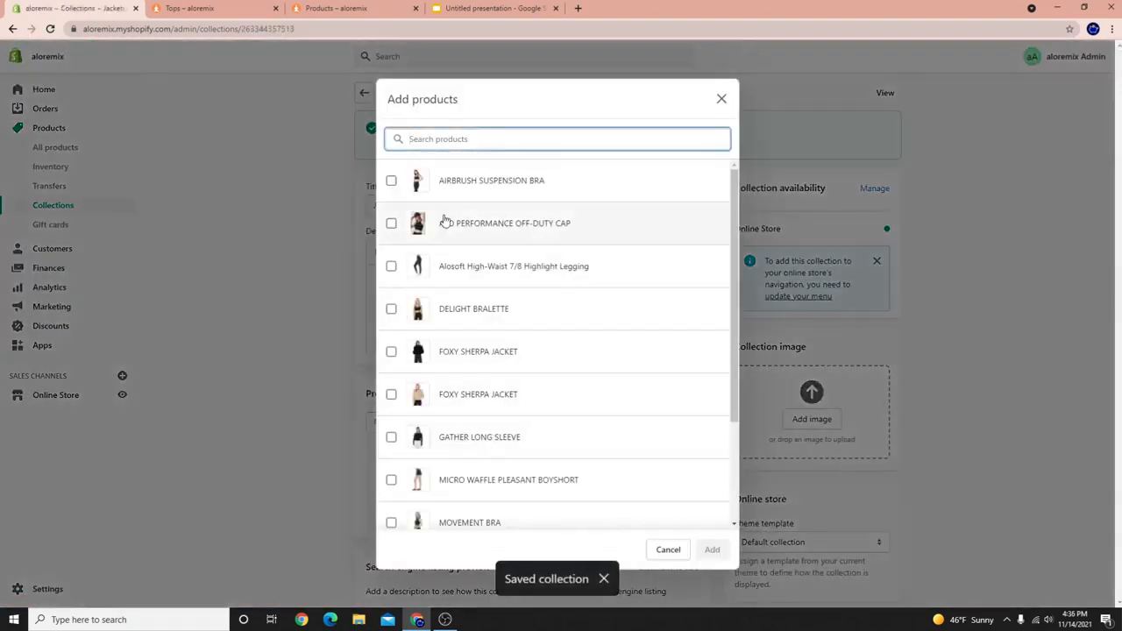
scroll(480, 378, "down", 2)
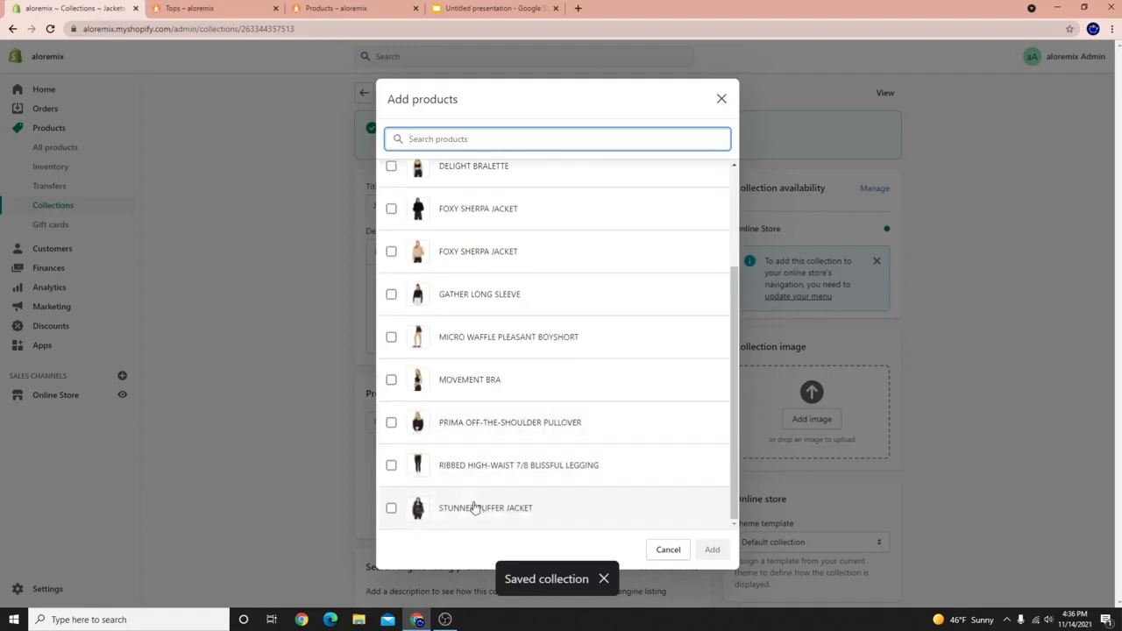
left_click(417, 504)
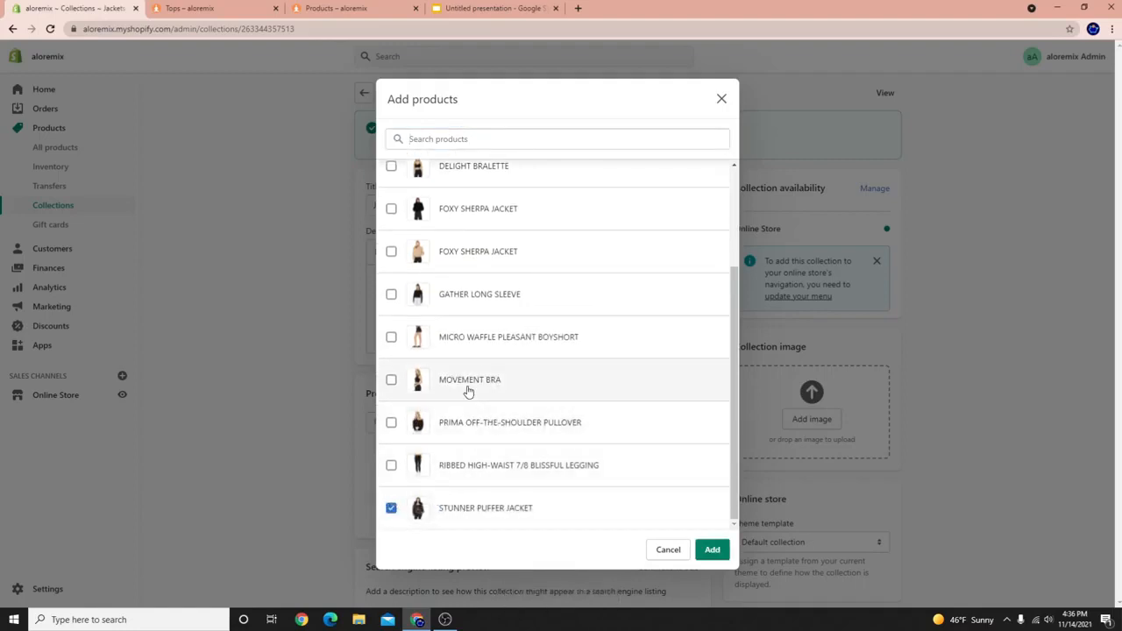
left_click(419, 246)
scroll(434, 307, "up", 3)
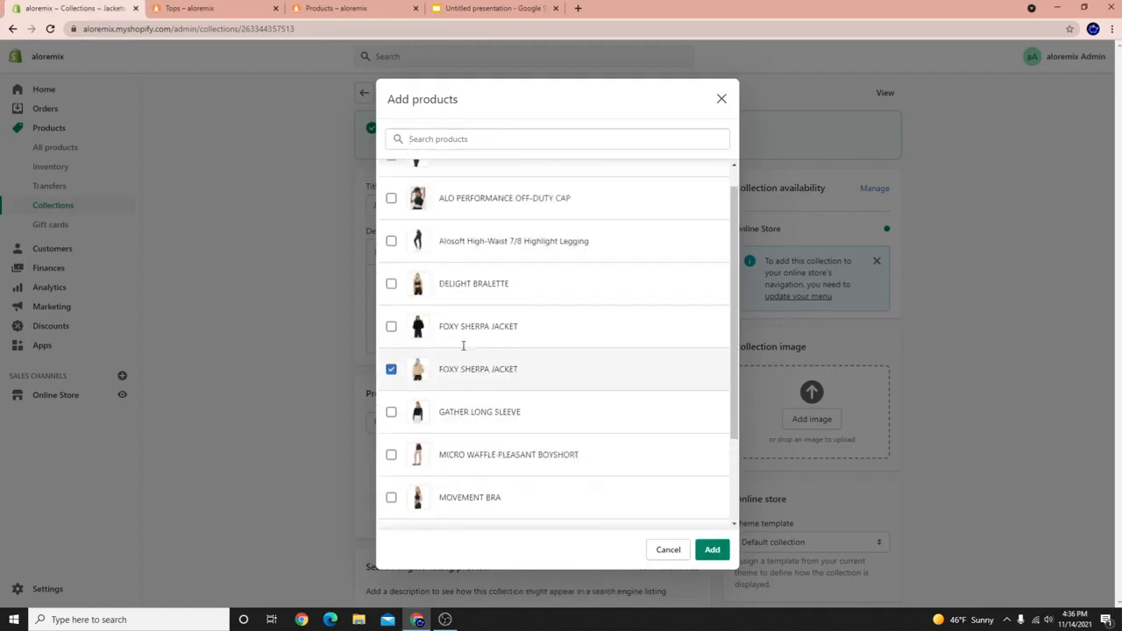
left_click(459, 344)
left_click(712, 550)
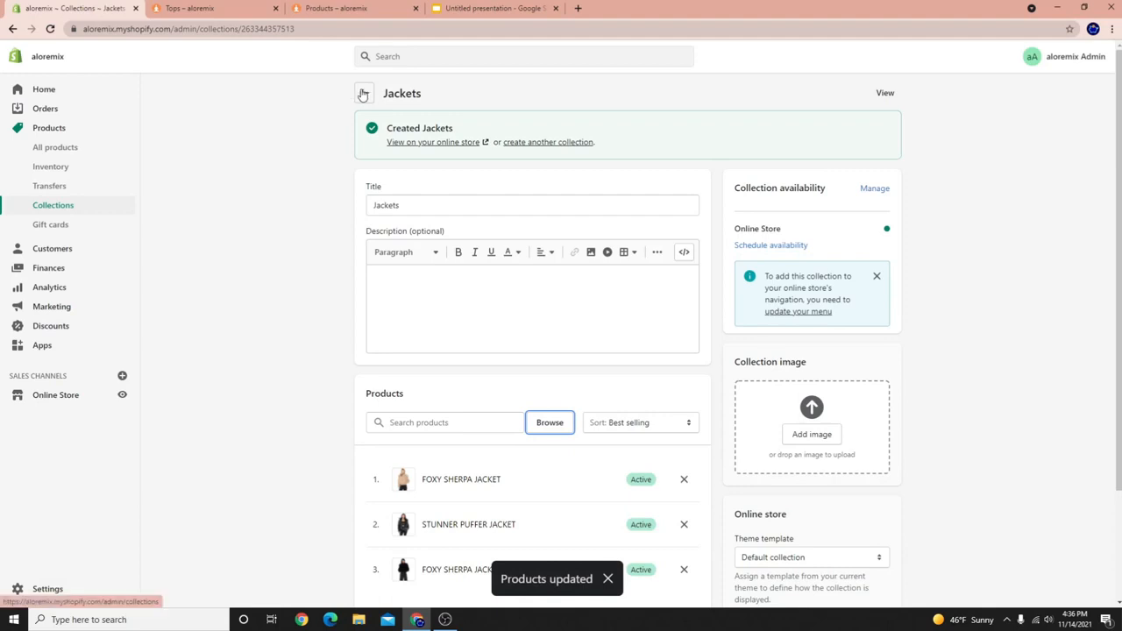
left_click(547, 142)
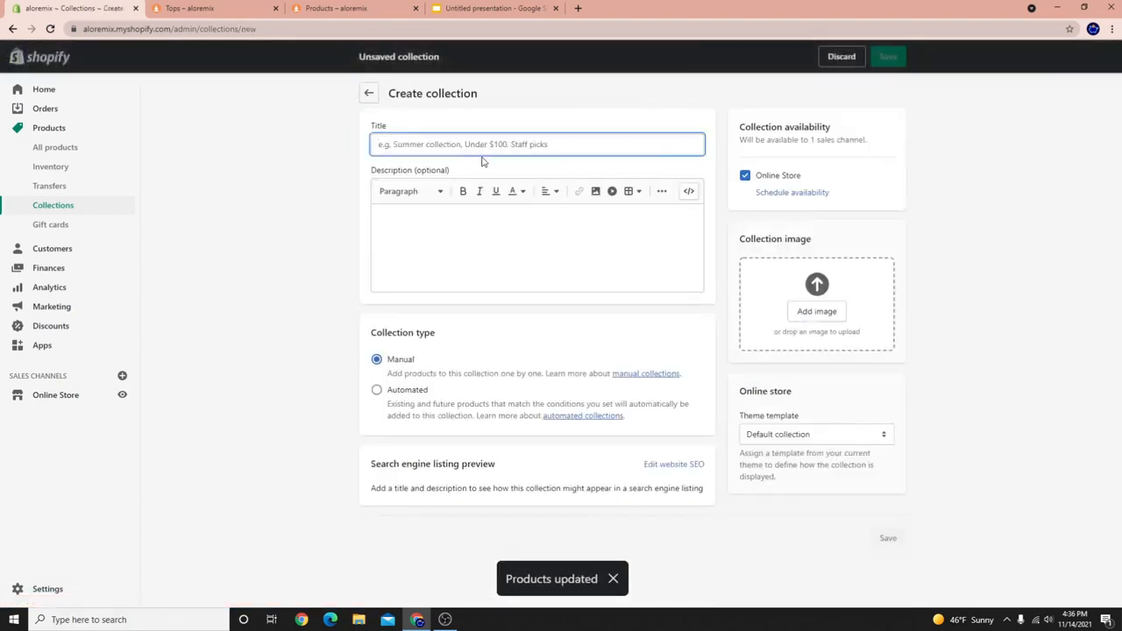
Save a 'BRA' collection holding Delight Bralette, Airbrush Suspension Bra and Movement Bra.
type("BRA")
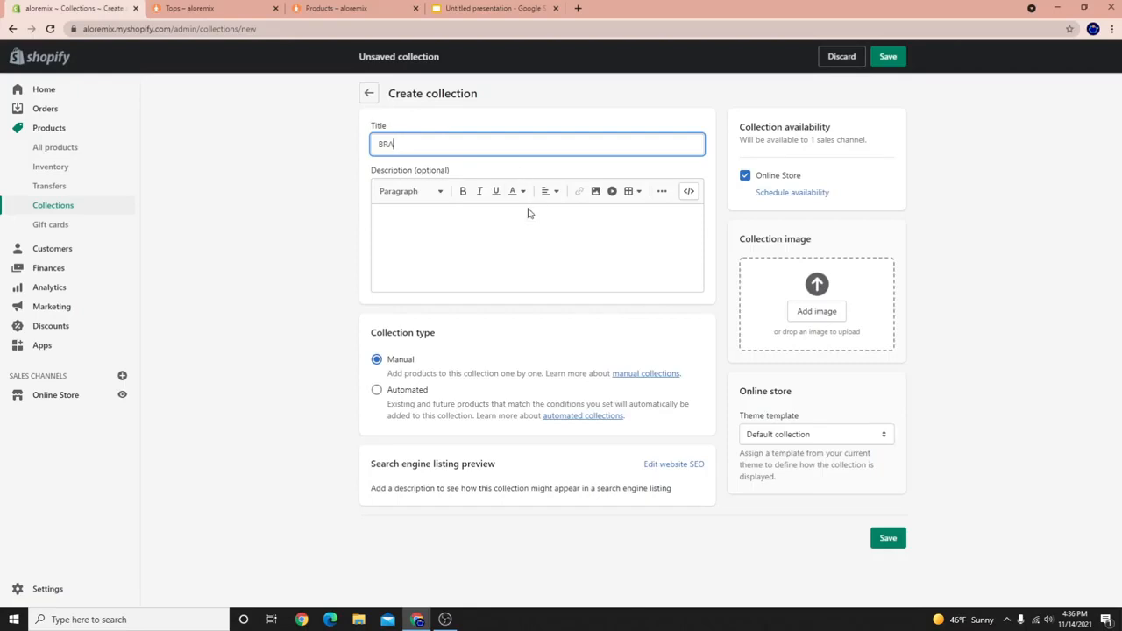
left_click(885, 56)
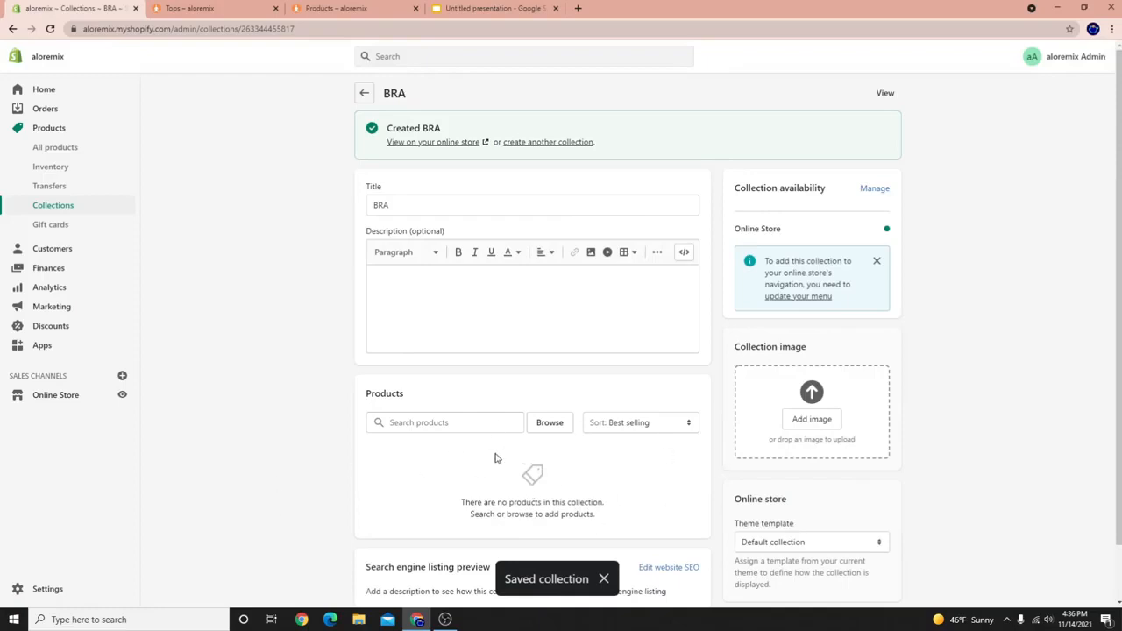
left_click(454, 424)
type("BR")
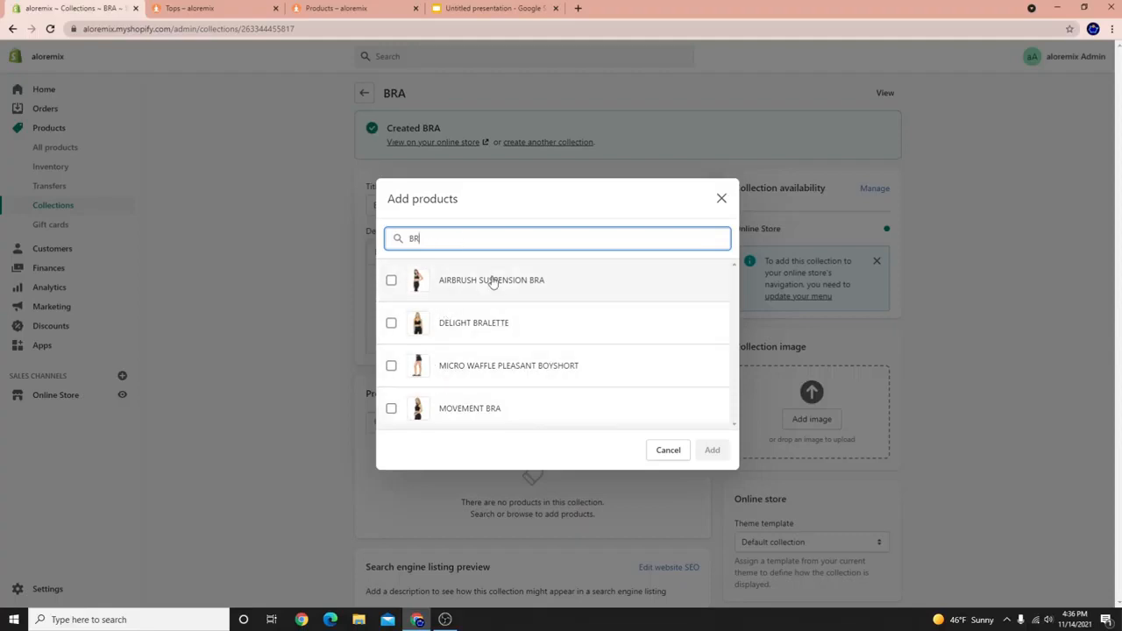
left_click(438, 414)
left_click(434, 325)
left_click(431, 286)
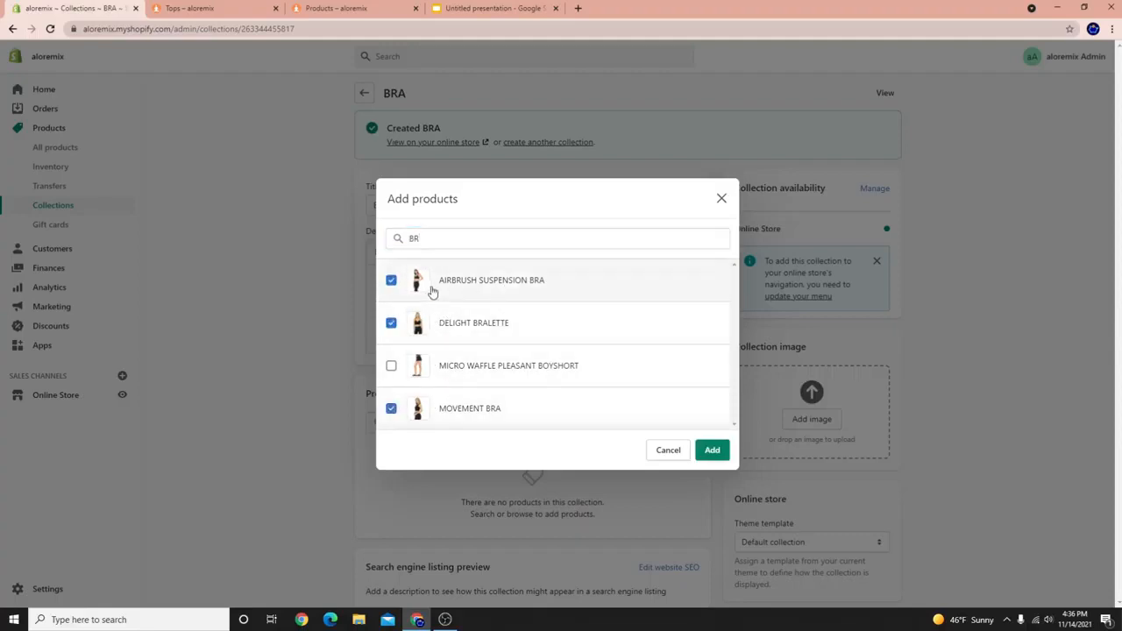
left_click(711, 450)
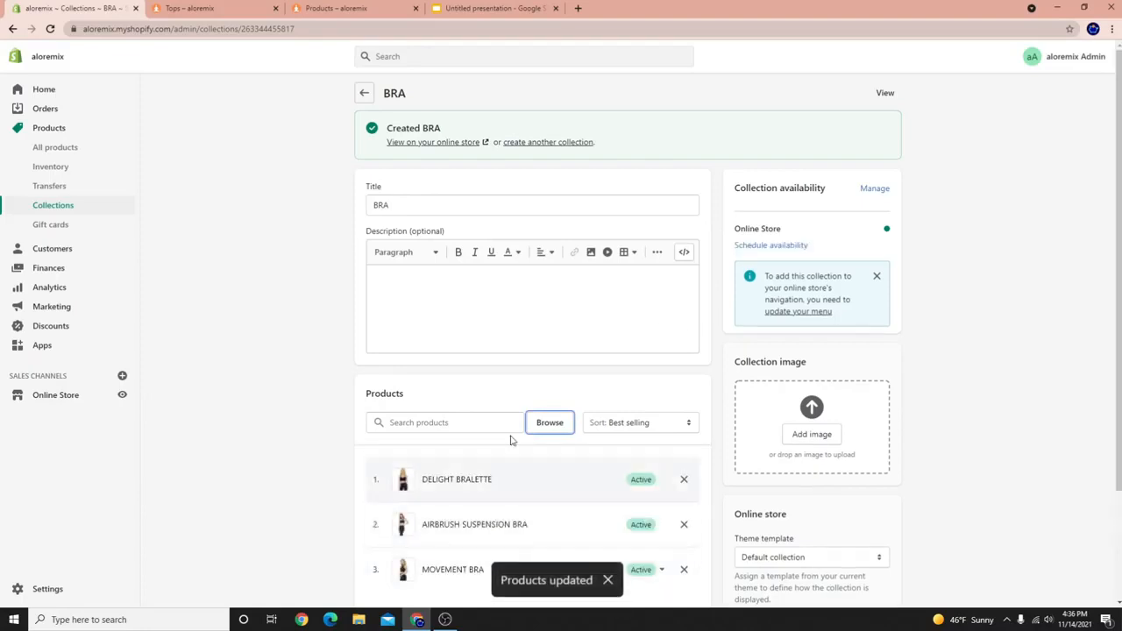
left_click(552, 142)
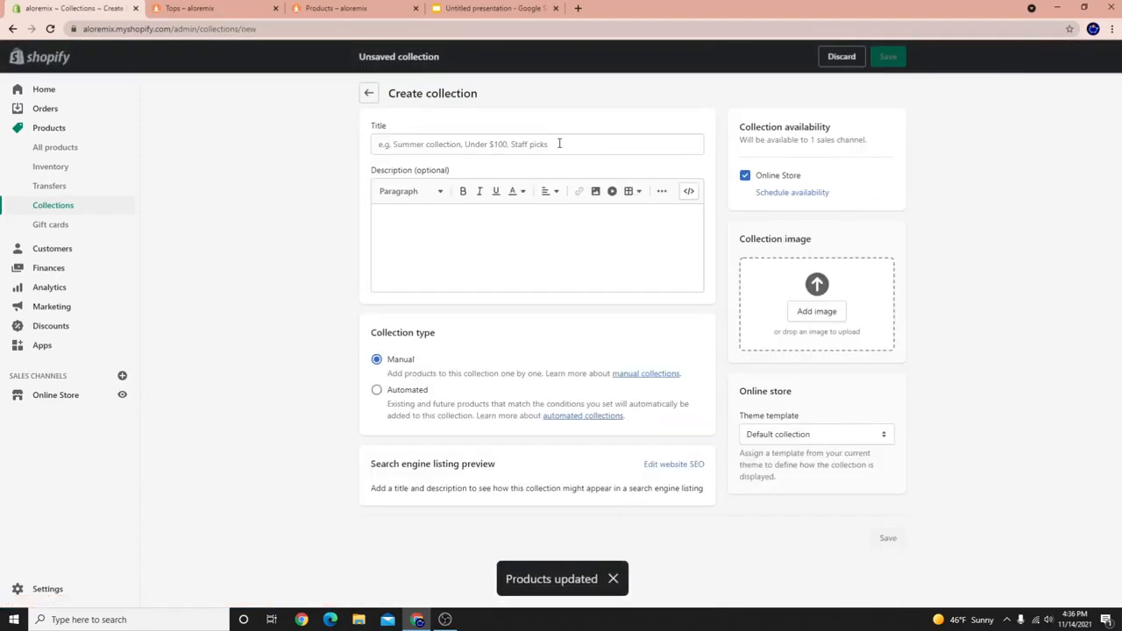
Save an automated 'Leggings' collection with the condition Product title contains 'legging'.
left_click(530, 144)
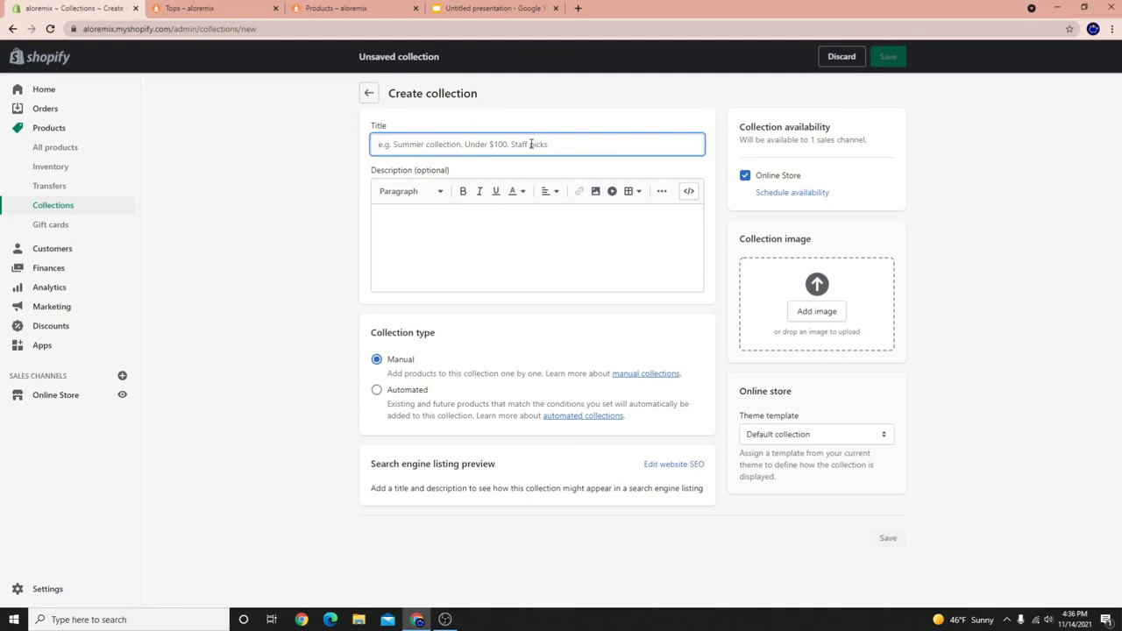
type("Leggings")
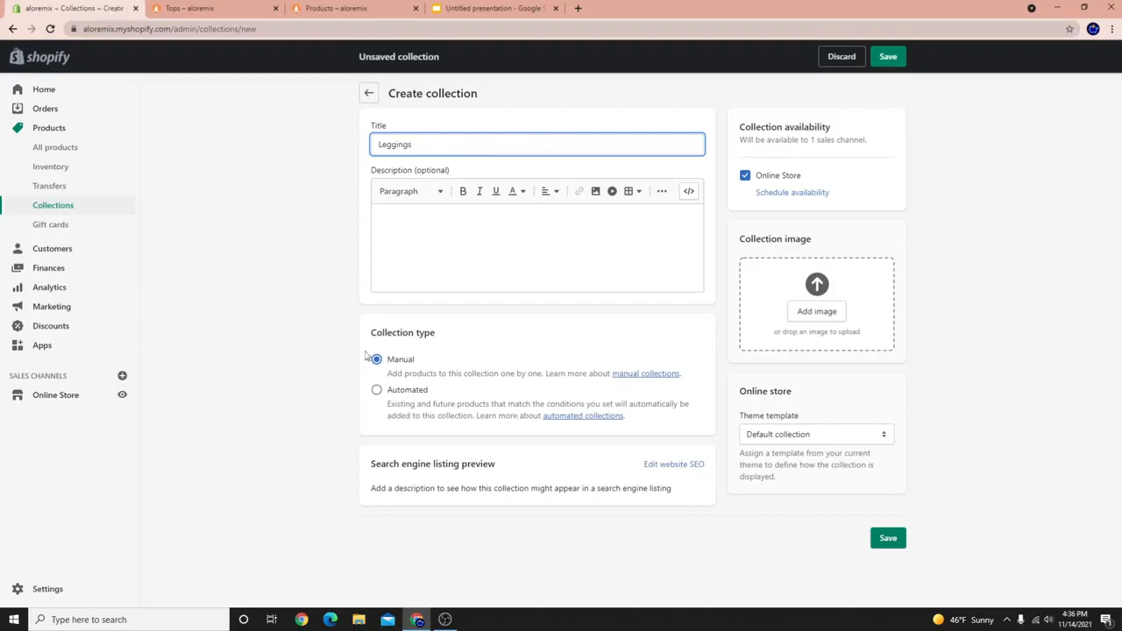
left_click(388, 396)
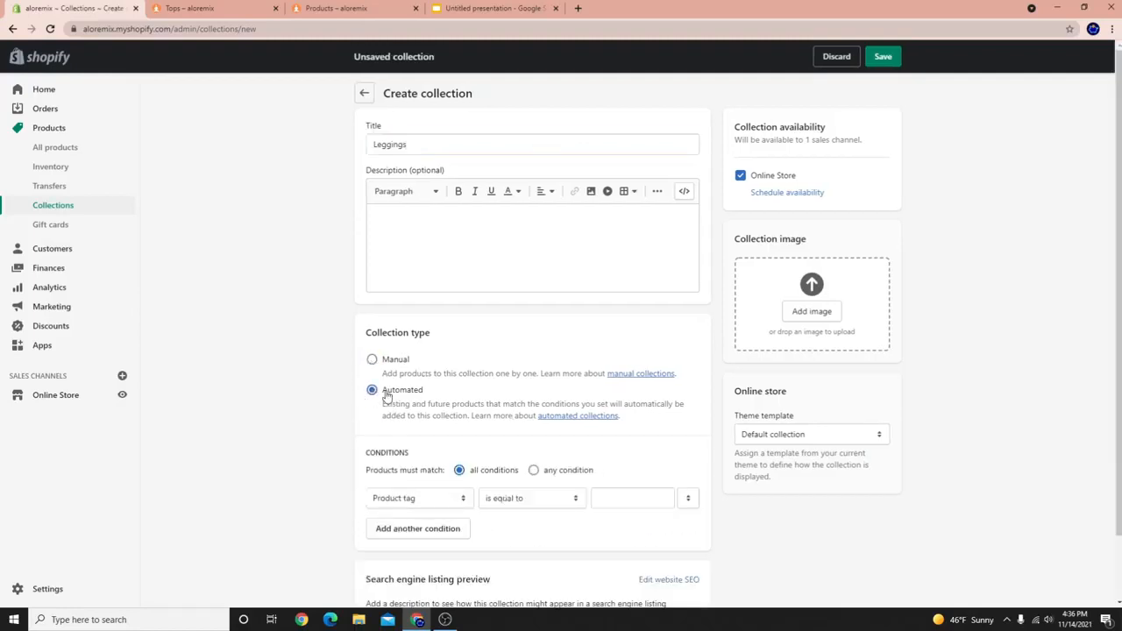
left_click(430, 504)
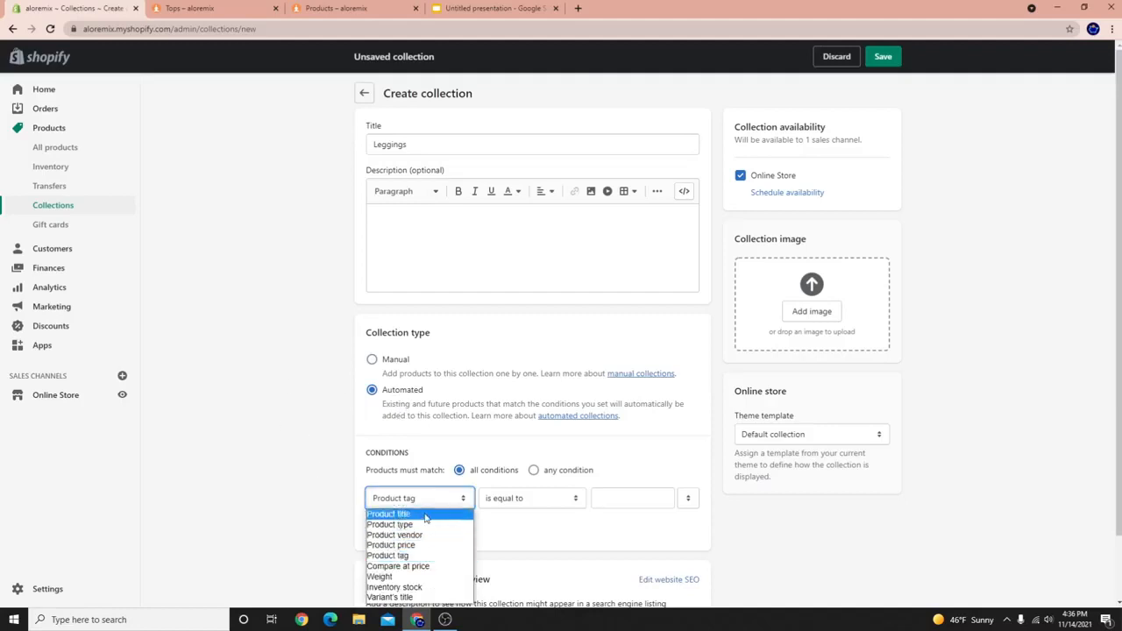
left_click(426, 516)
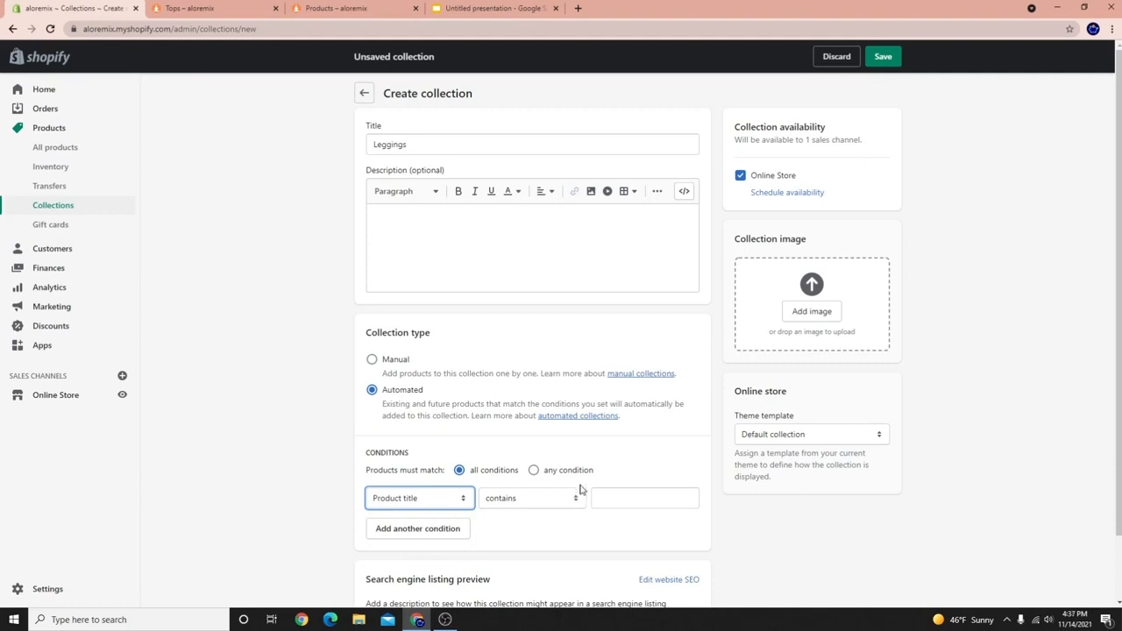
left_click(631, 496)
type("legging")
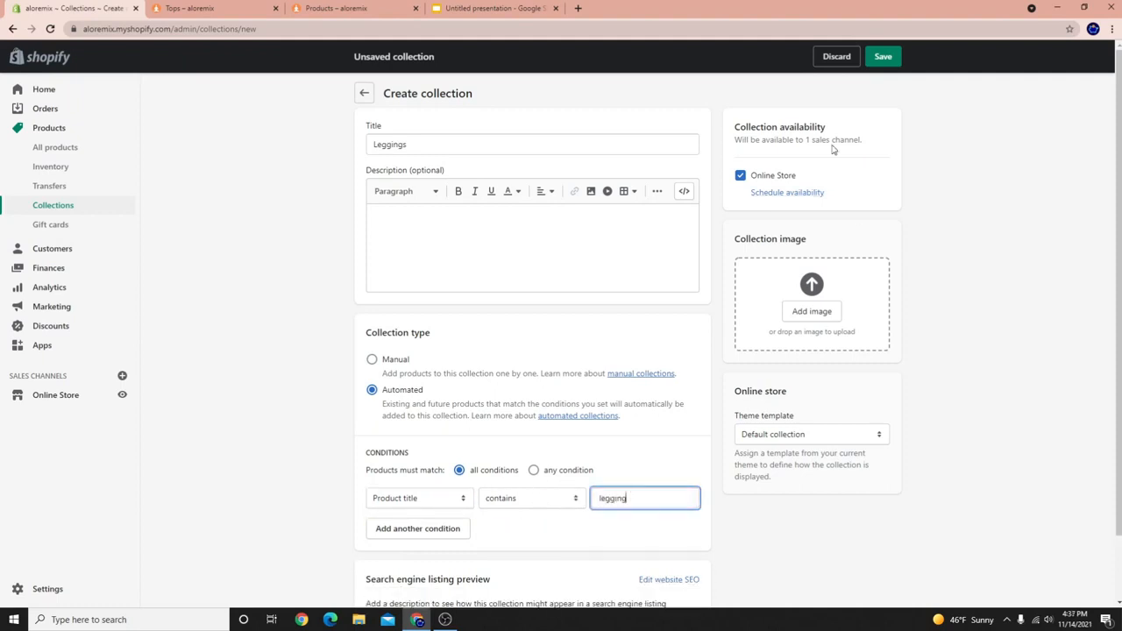
left_click(887, 57)
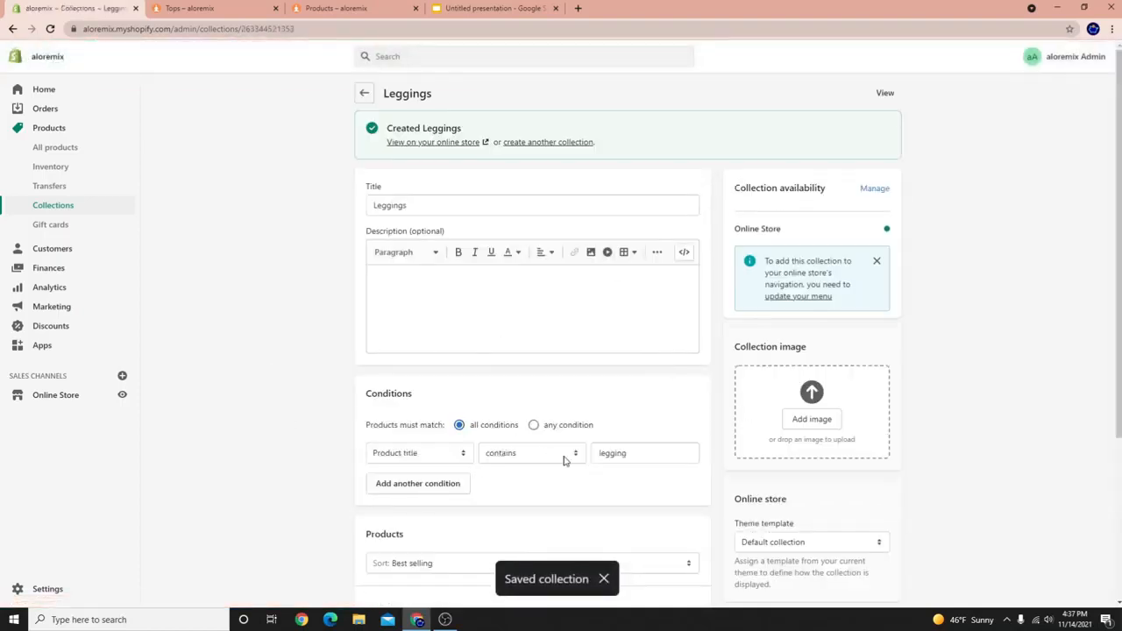
scroll(563, 460, "down", 3)
left_click(648, 223)
left_click_drag(648, 223, 550, 219)
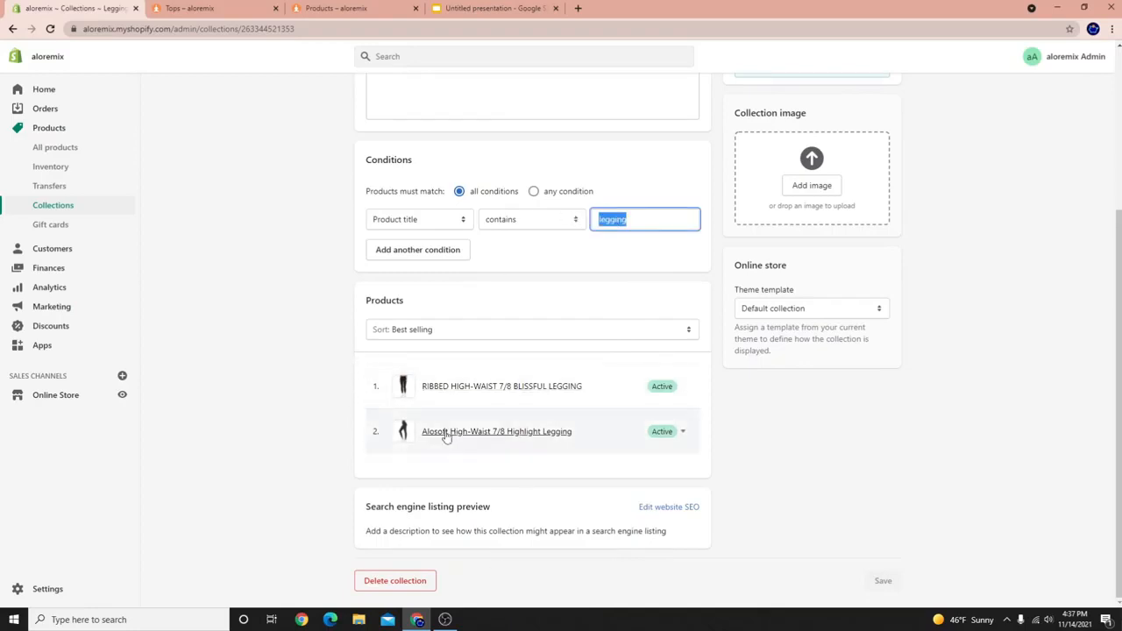
scroll(604, 468, "up", 2)
scroll(545, 498, "up", 1)
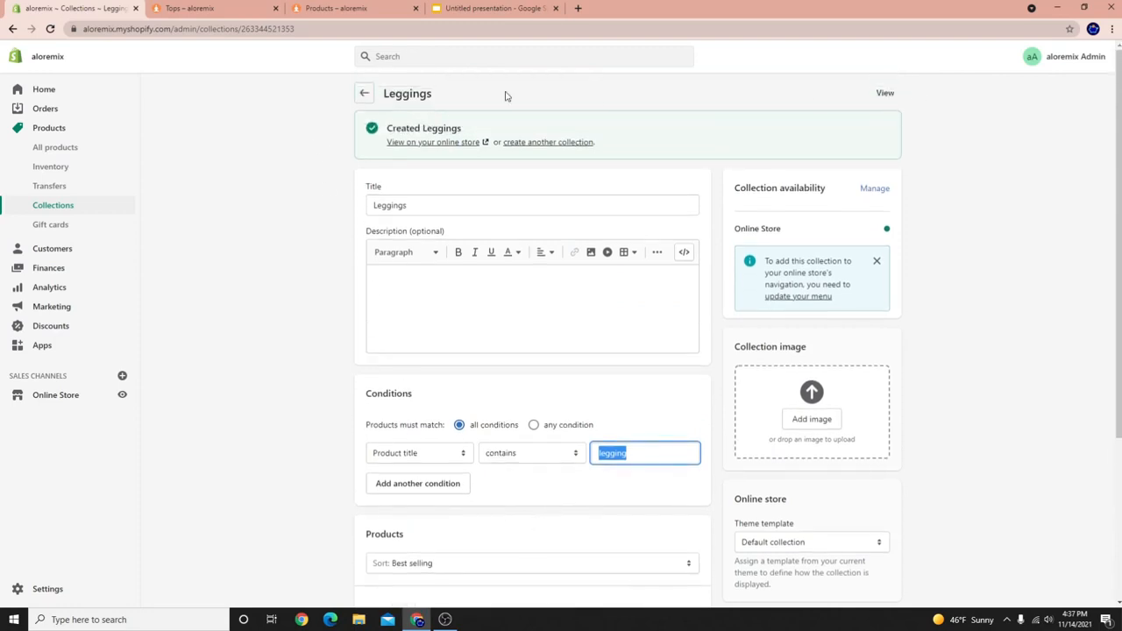
Create and save a manual collection titled 'Shorts'.
left_click(569, 142)
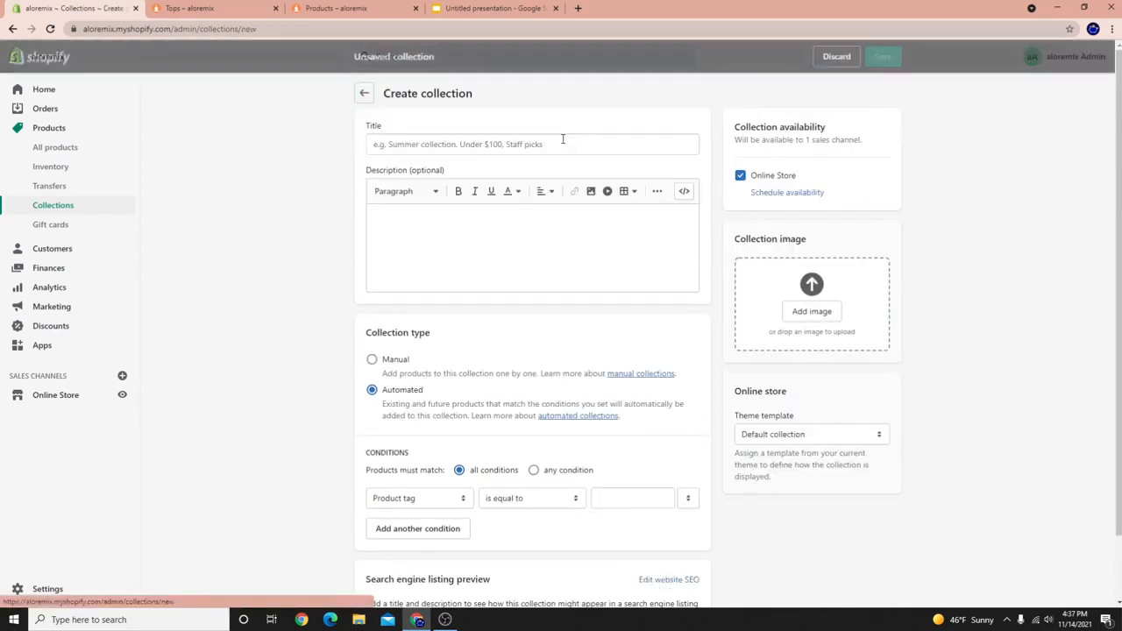
left_click(538, 143)
type("Shorts")
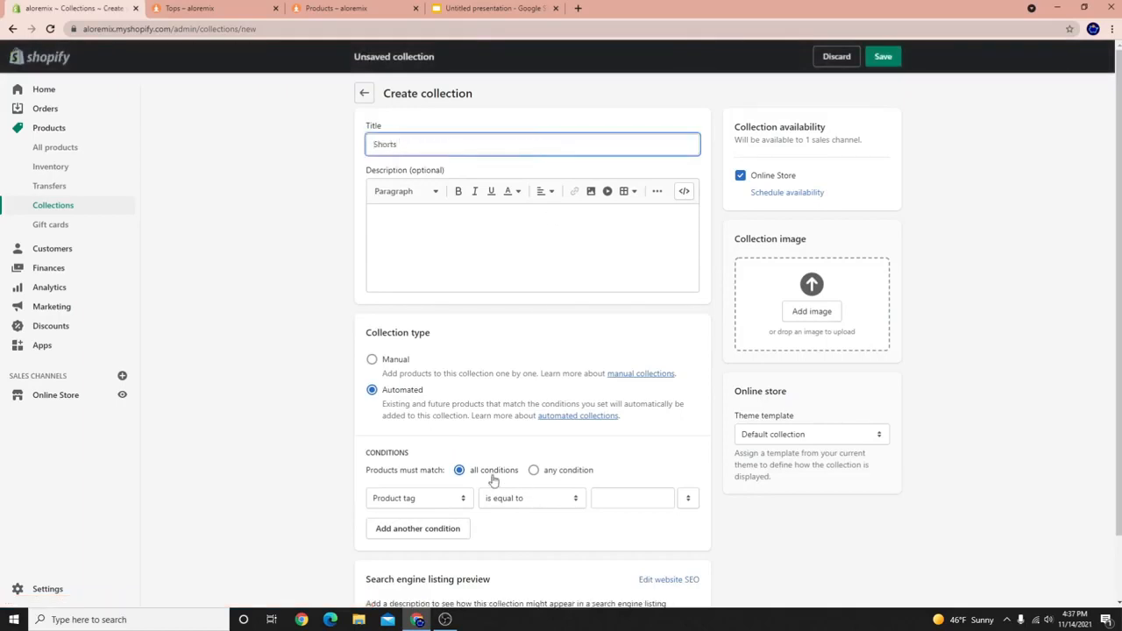
scroll(494, 480, "down", 1)
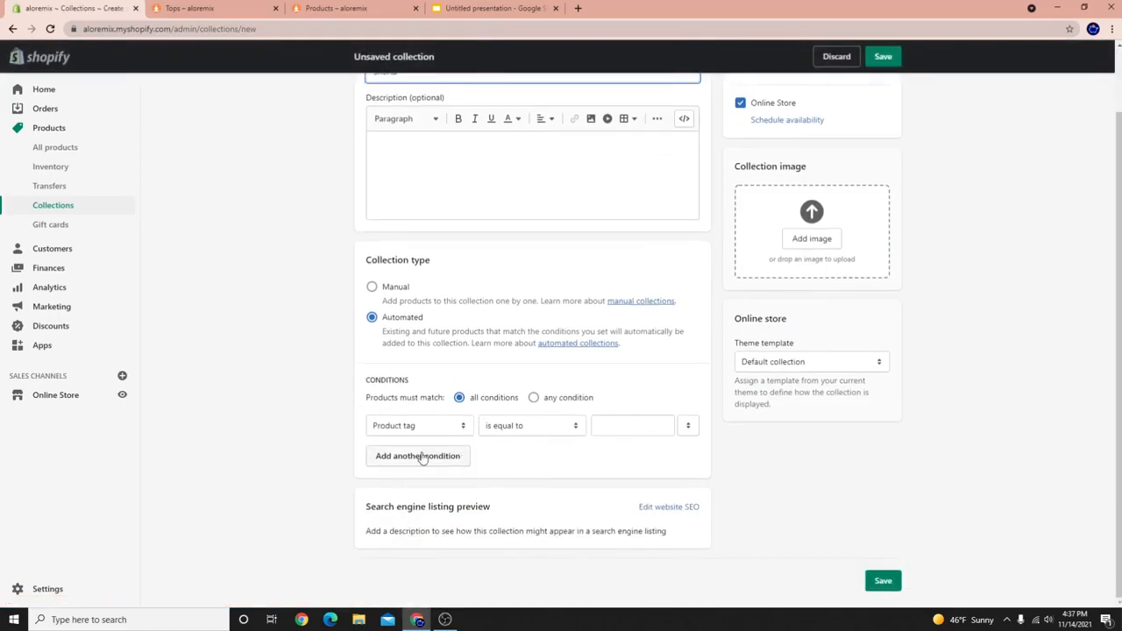
left_click(439, 426)
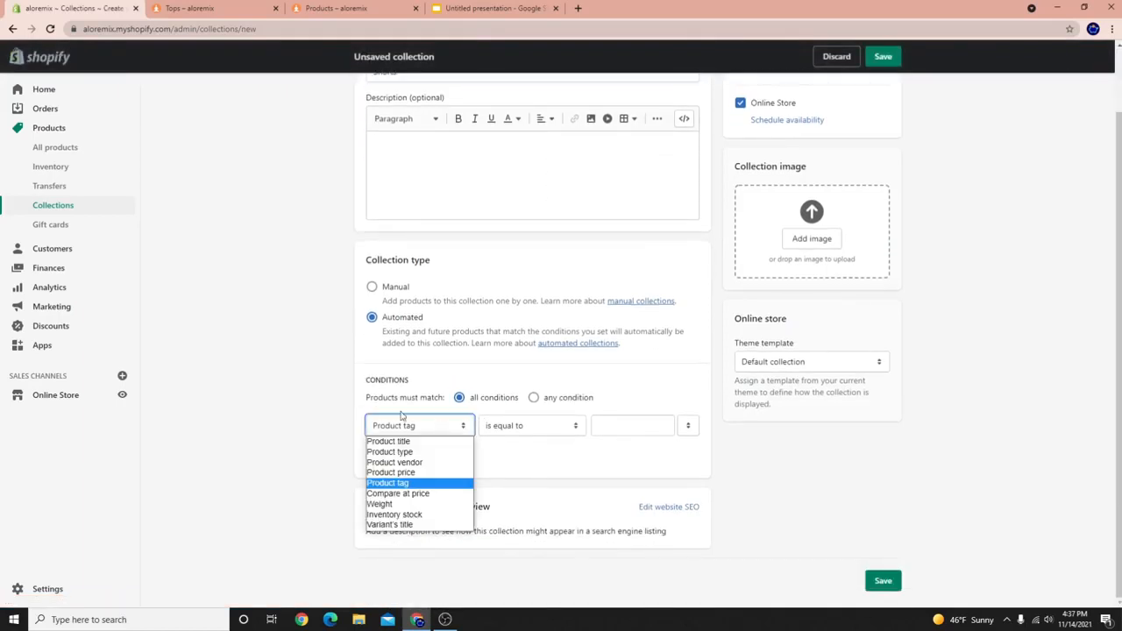
left_click(373, 289)
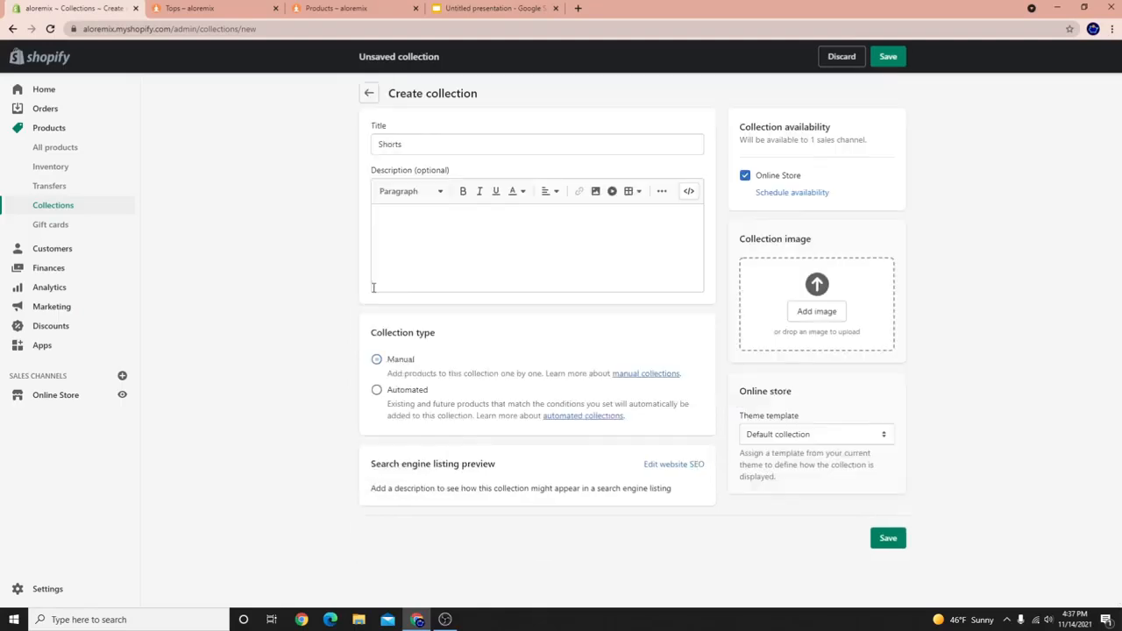
left_click(880, 61)
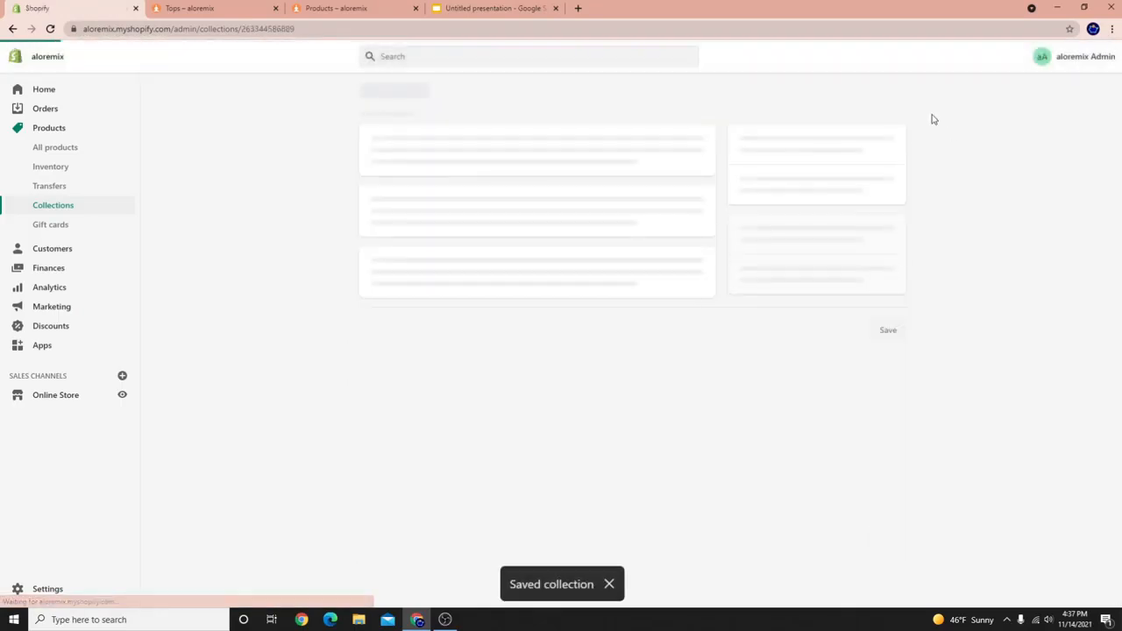
Add the MICRO WAFFLE PLEASANT BOYSHORT to the Shorts collection.
left_click(424, 424)
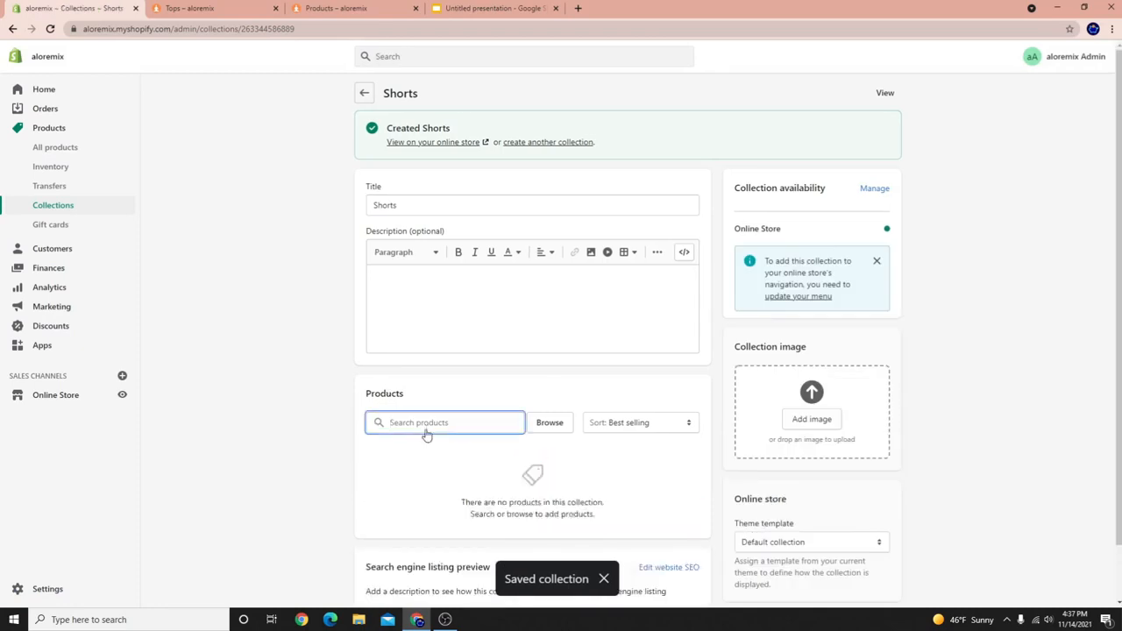
type("Sh")
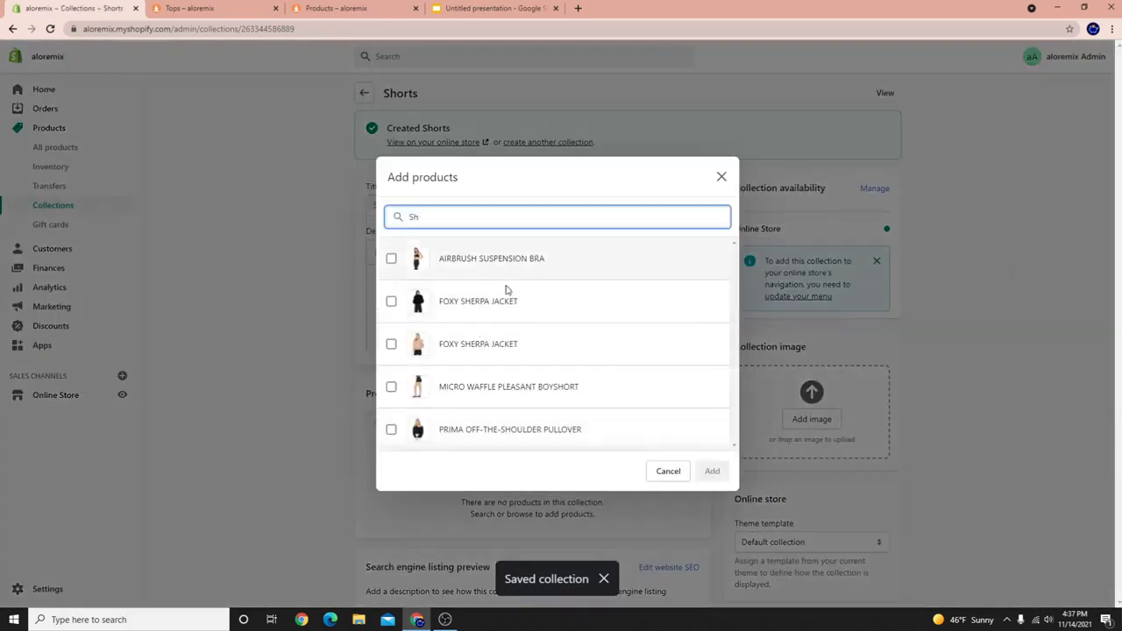
left_click(471, 386)
left_click(712, 471)
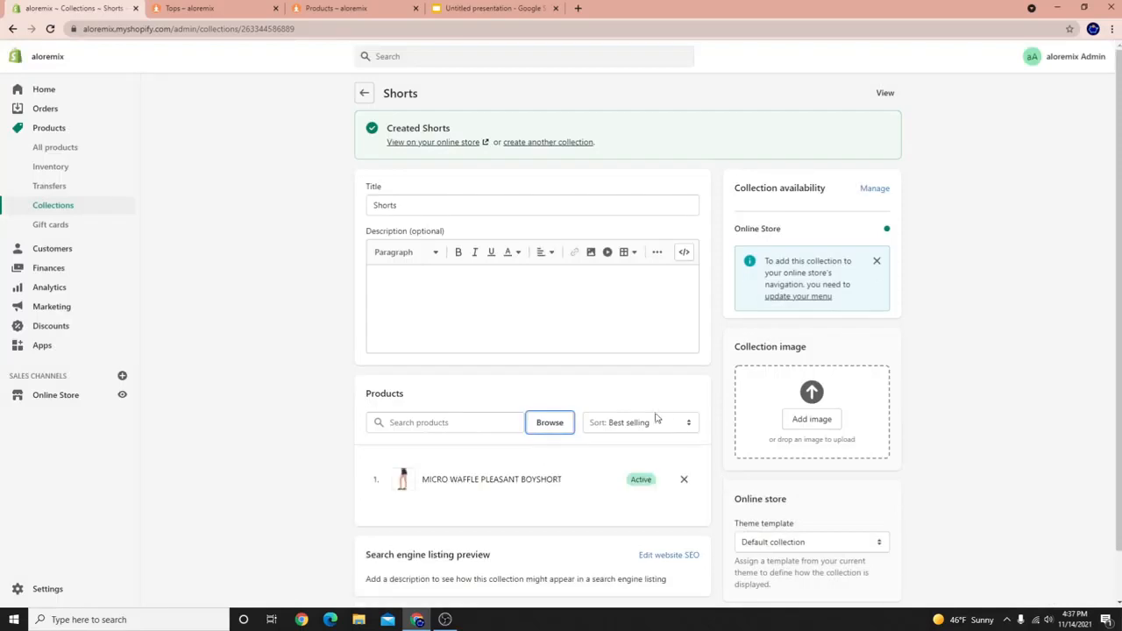
scroll(453, 445, "down", 3)
scroll(469, 412, "up", 3)
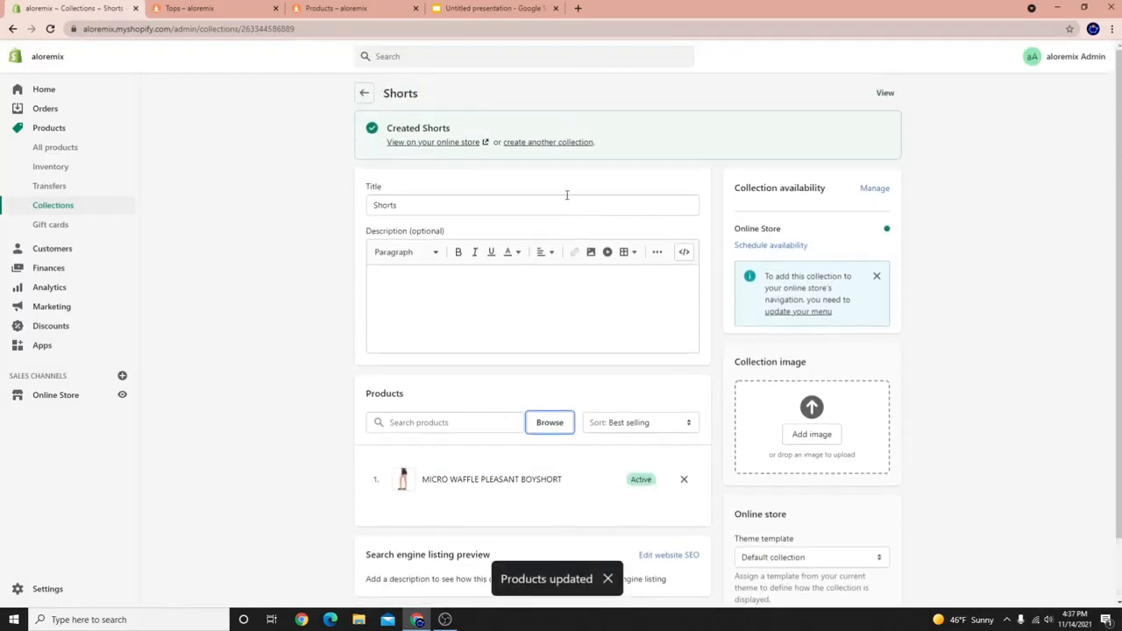
left_click(535, 143)
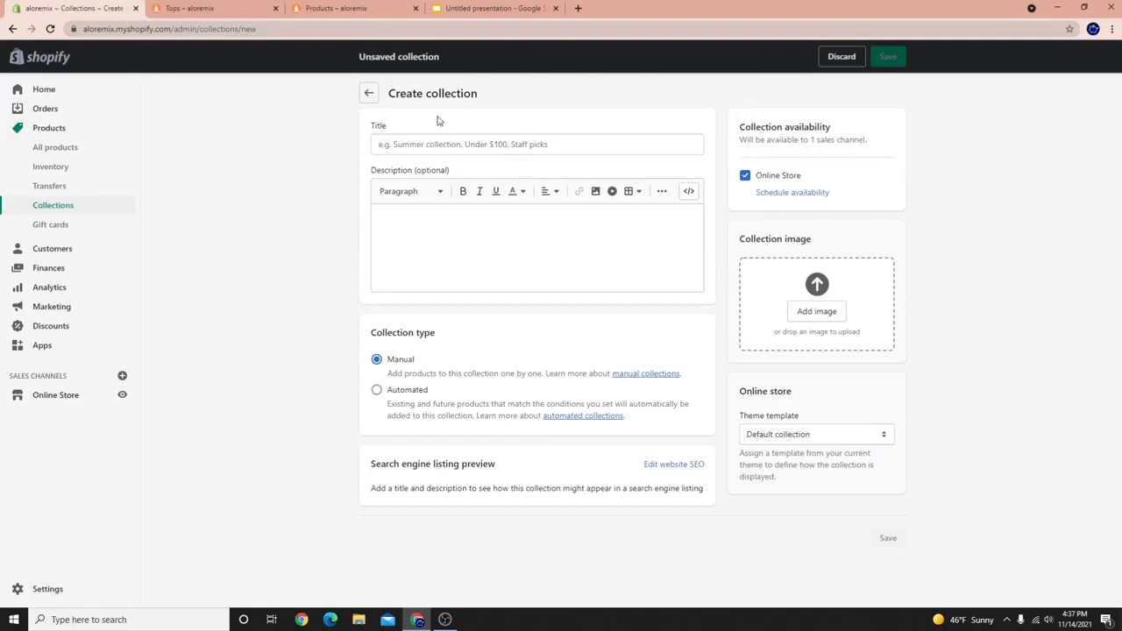
Create and save a collection titled 'Accessories', fixing the title's spelling.
left_click(430, 143)
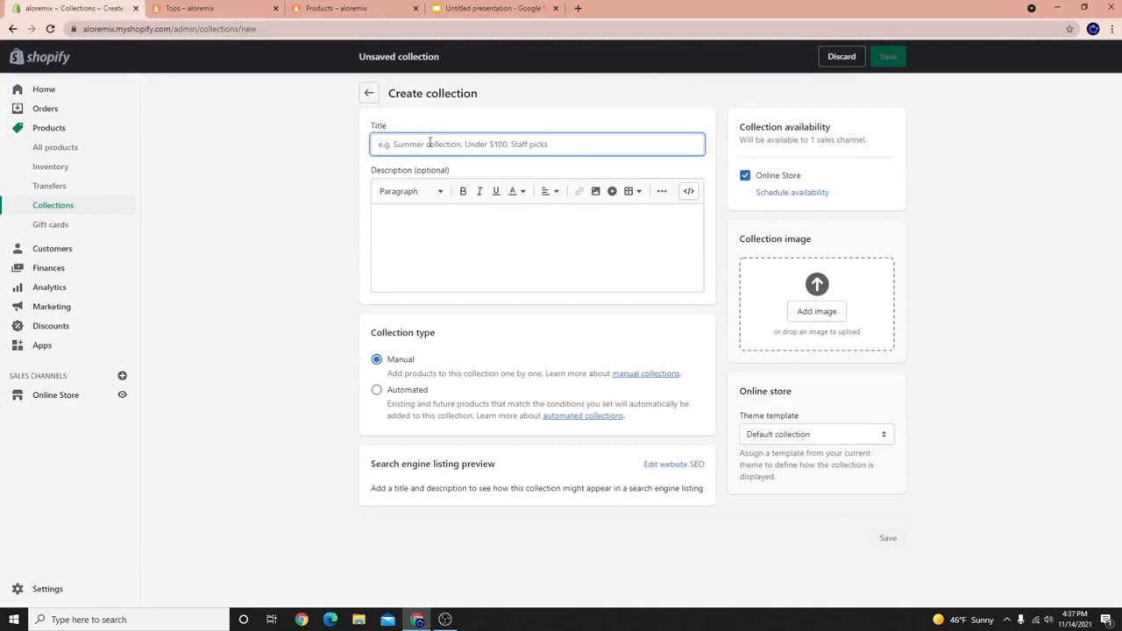
type("Accesor")
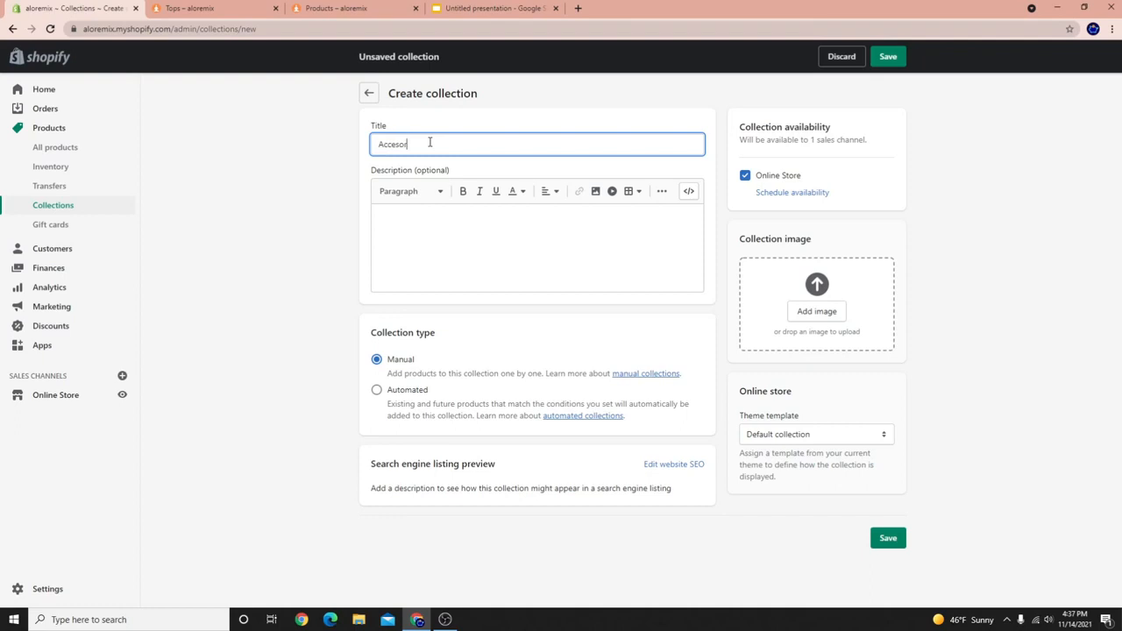
right_click(400, 147)
left_click(424, 154)
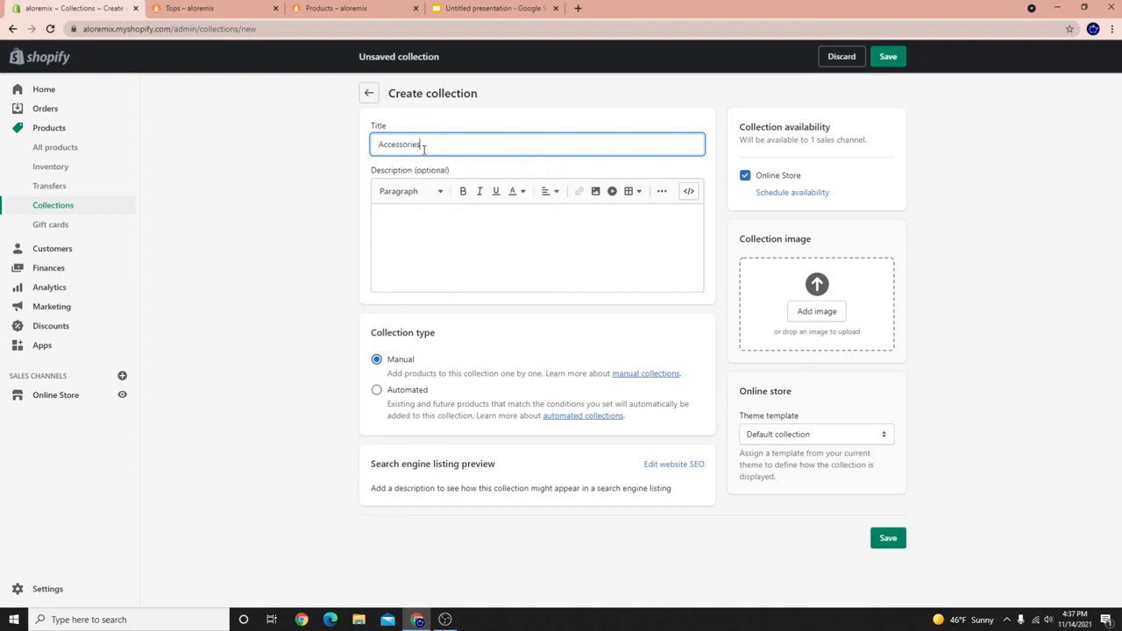
left_click(886, 57)
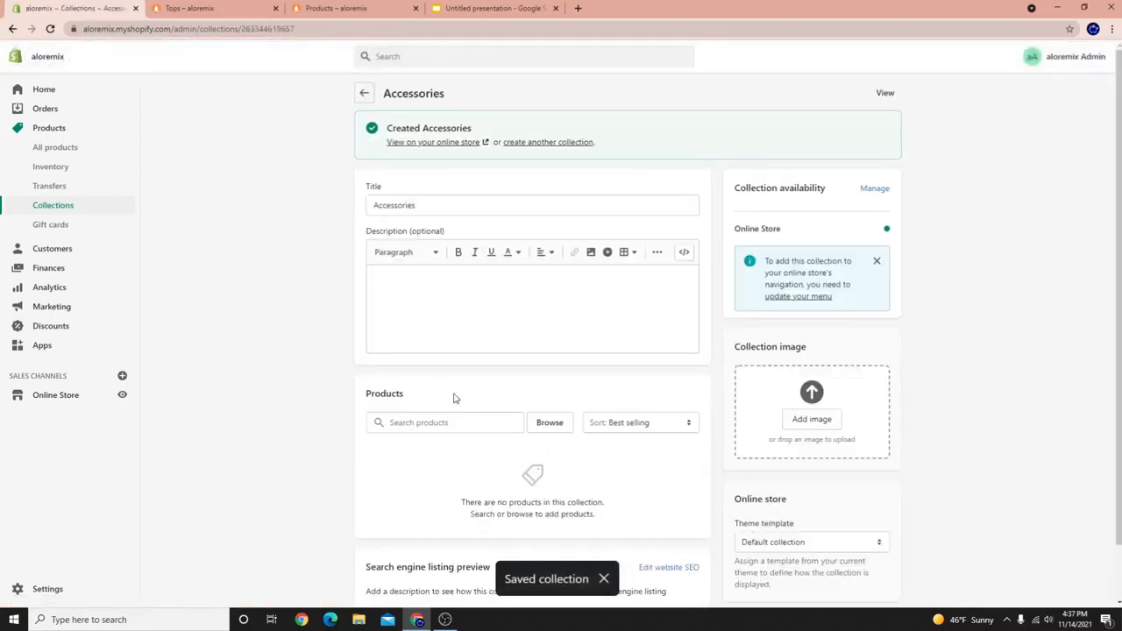
Search 'cap' and add the ALO PERFORMANCE OFF-DUTY CAP to Accessories.
left_click(434, 428)
type("hat")
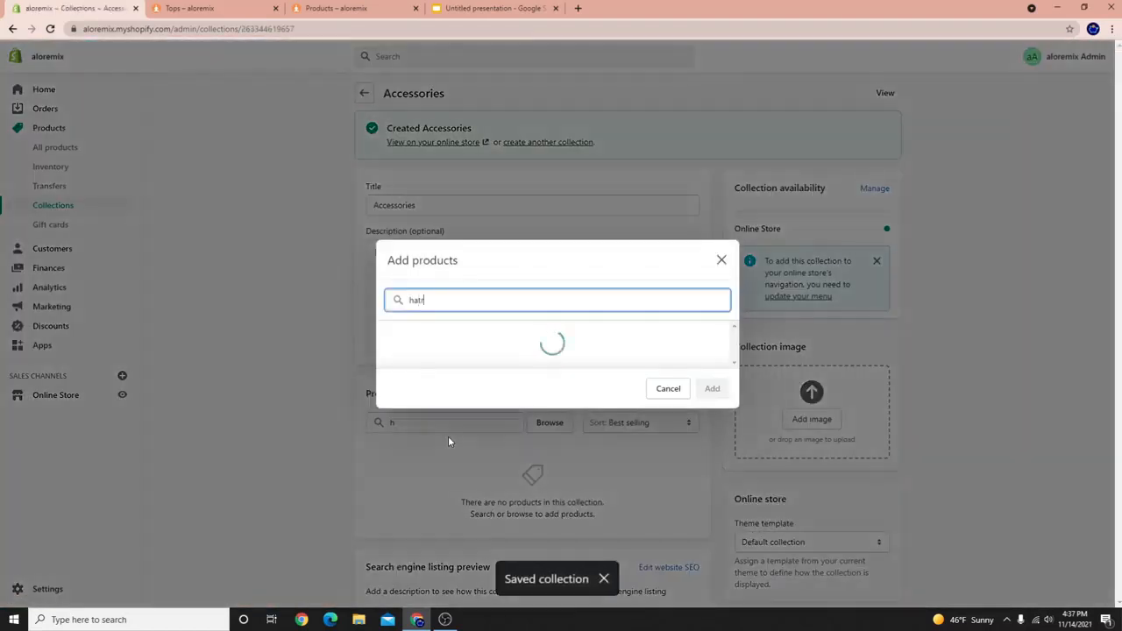
key("BackSpace")
key("BackSpace")
key("BackSpace")
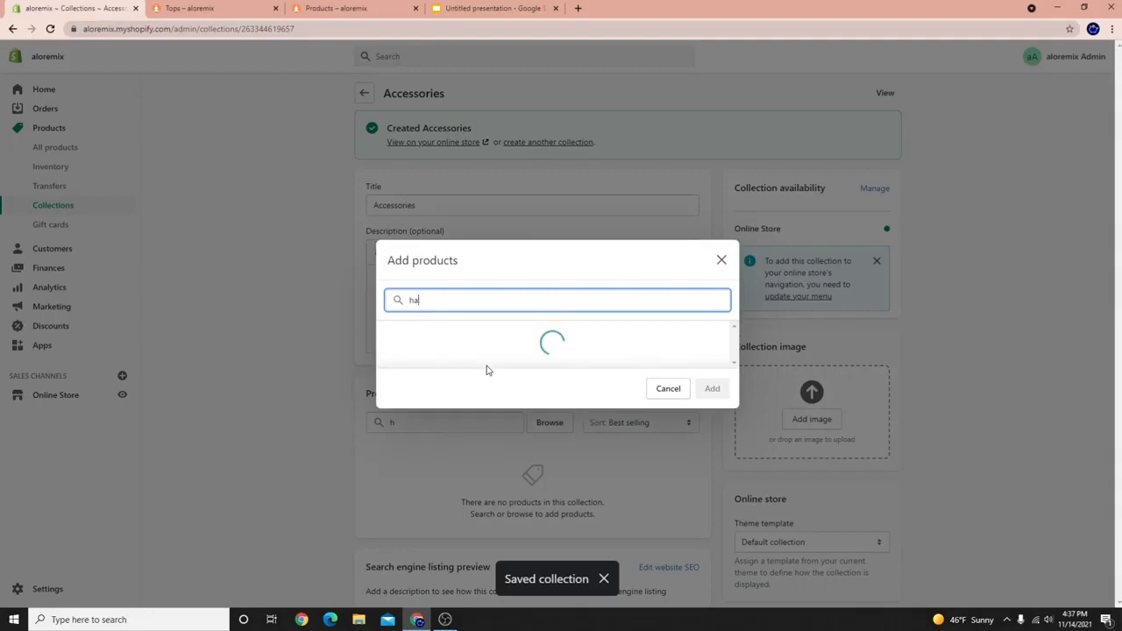
type("cap")
left_click(391, 343)
left_click(712, 388)
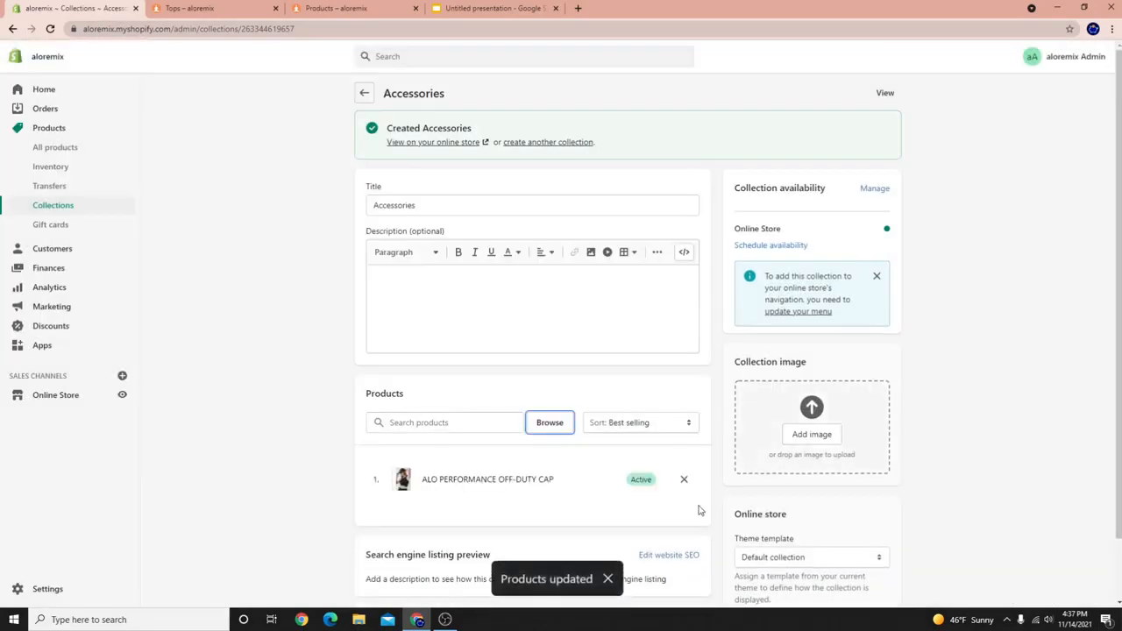
Return to the collections list and scroll through it, with Accessories now at the top.
left_click(364, 94)
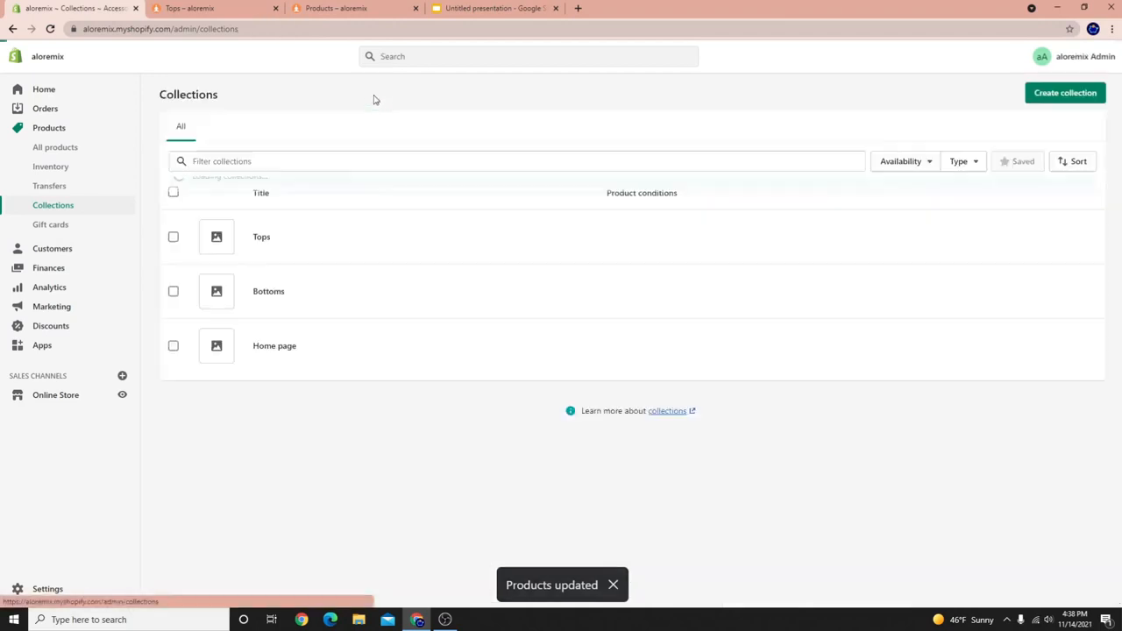
scroll(350, 438, "down", 2)
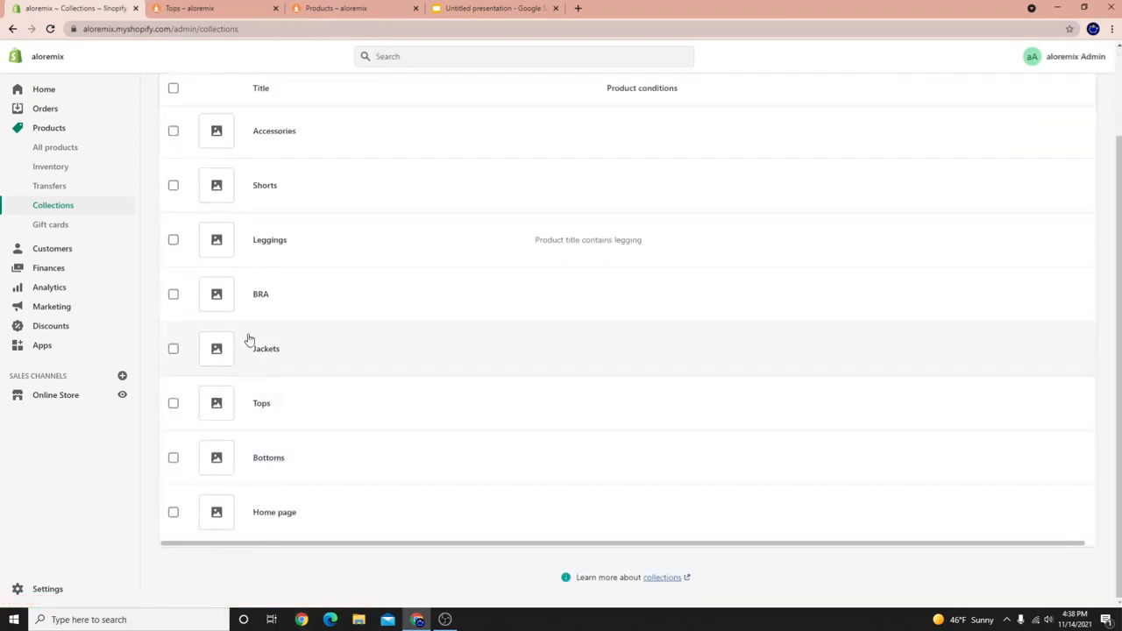
scroll(259, 186, "up", 1)
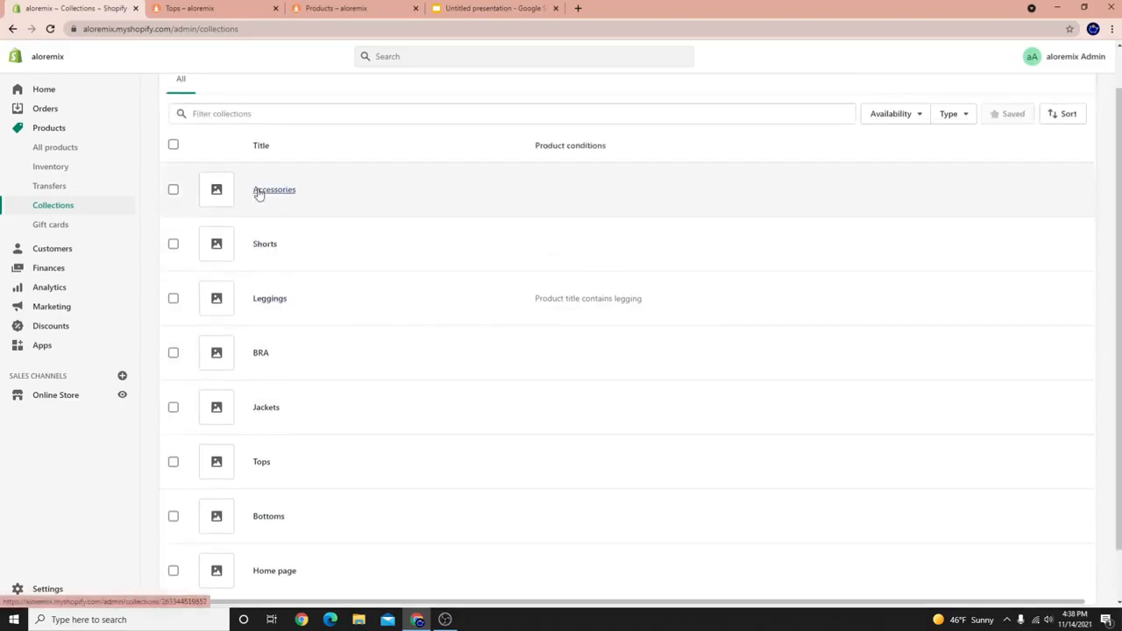
Open the live online store and go to the catalog of all products.
left_click(123, 395)
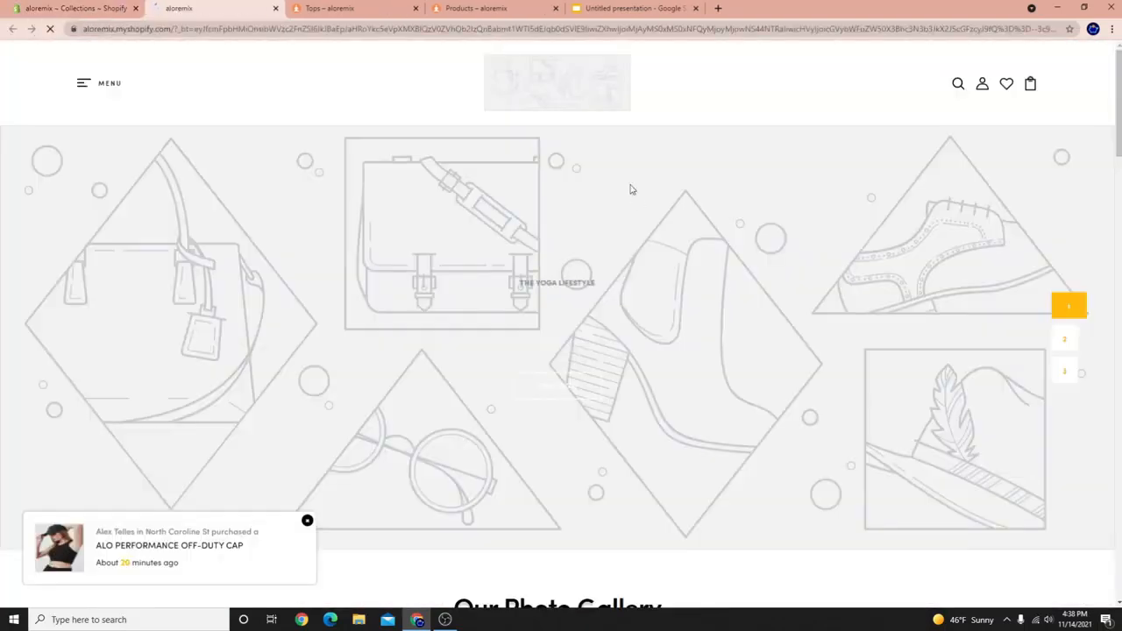
left_click(83, 85)
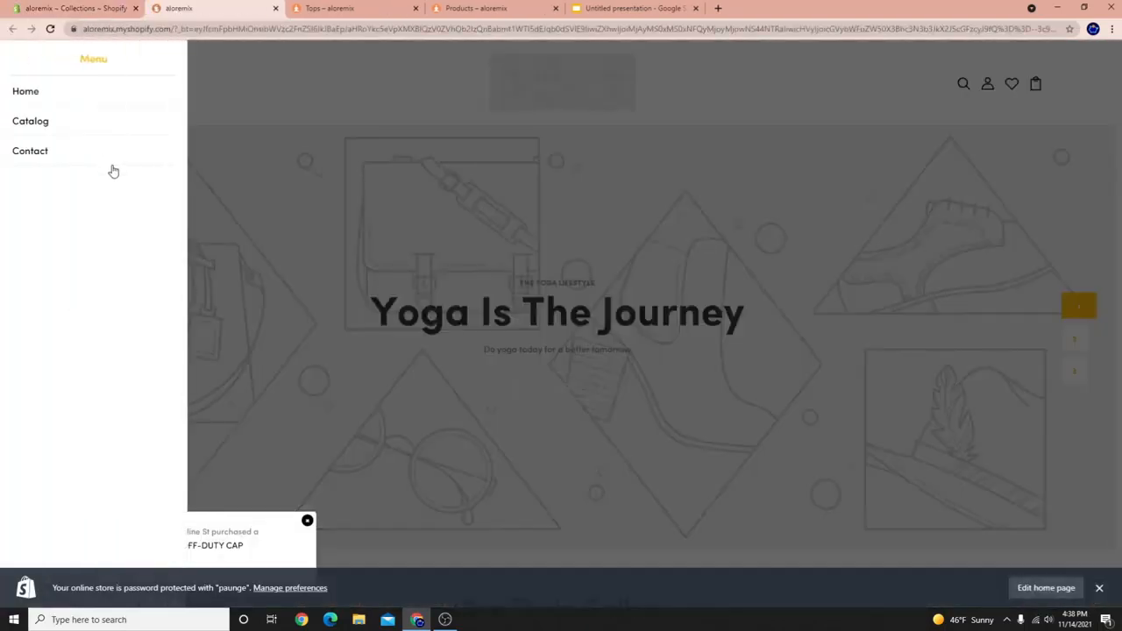
left_click(17, 120)
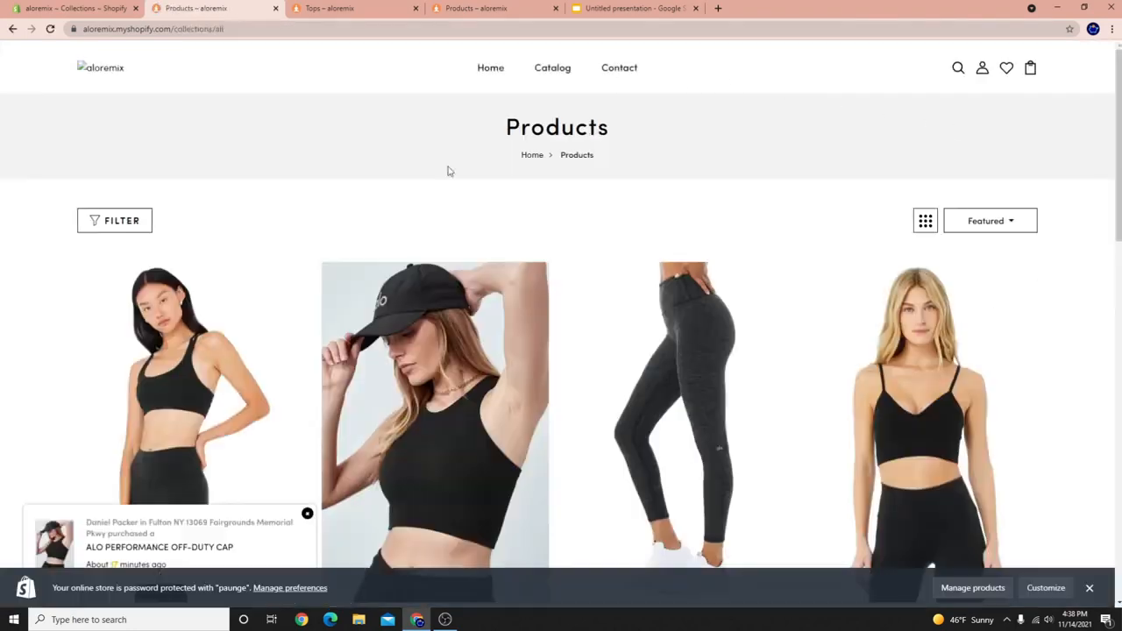
Browse the catalog's products, close the store preview notice, and return to the admin tab.
scroll(684, 246, "down", 2)
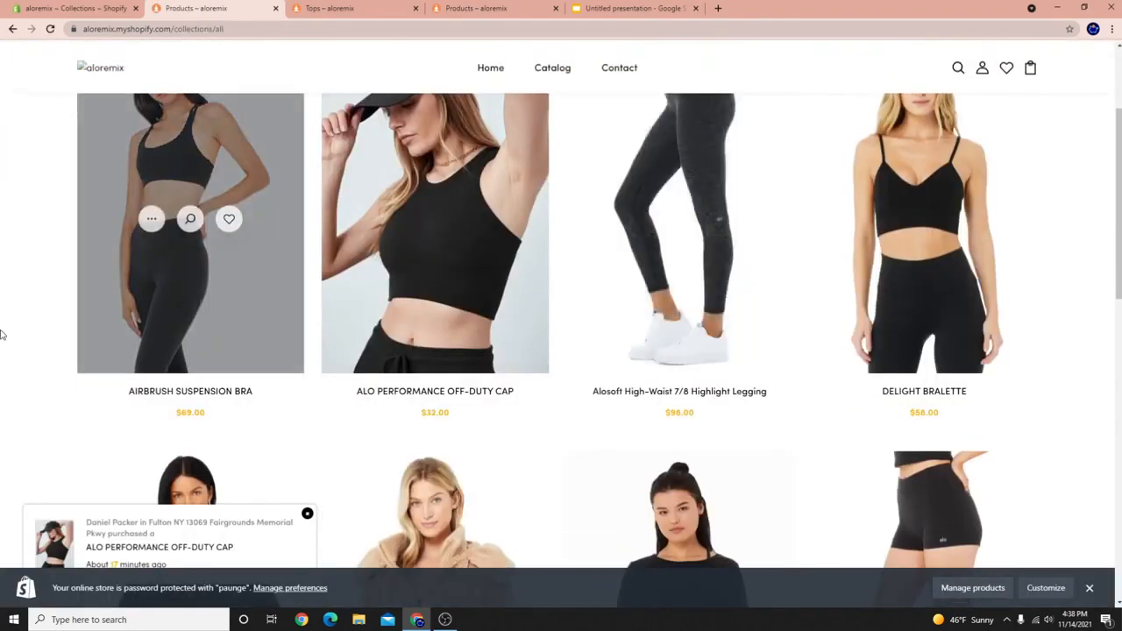
scroll(263, 325, "up", 3)
scroll(570, 342, "down", 10)
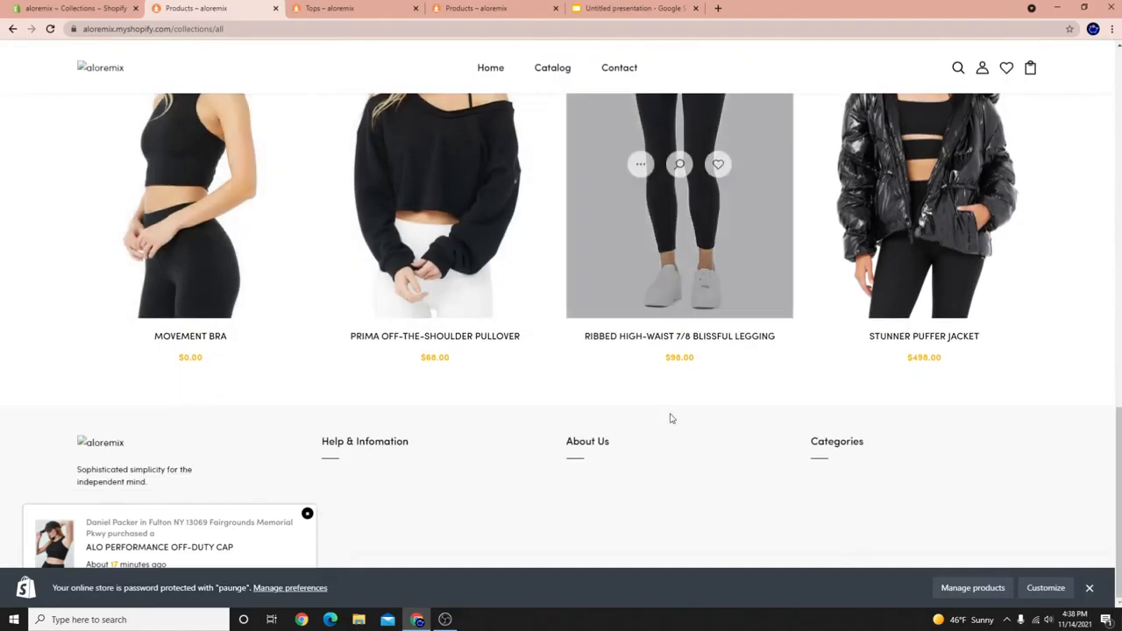
scroll(669, 418, "up", 8)
scroll(532, 301, "up", 2)
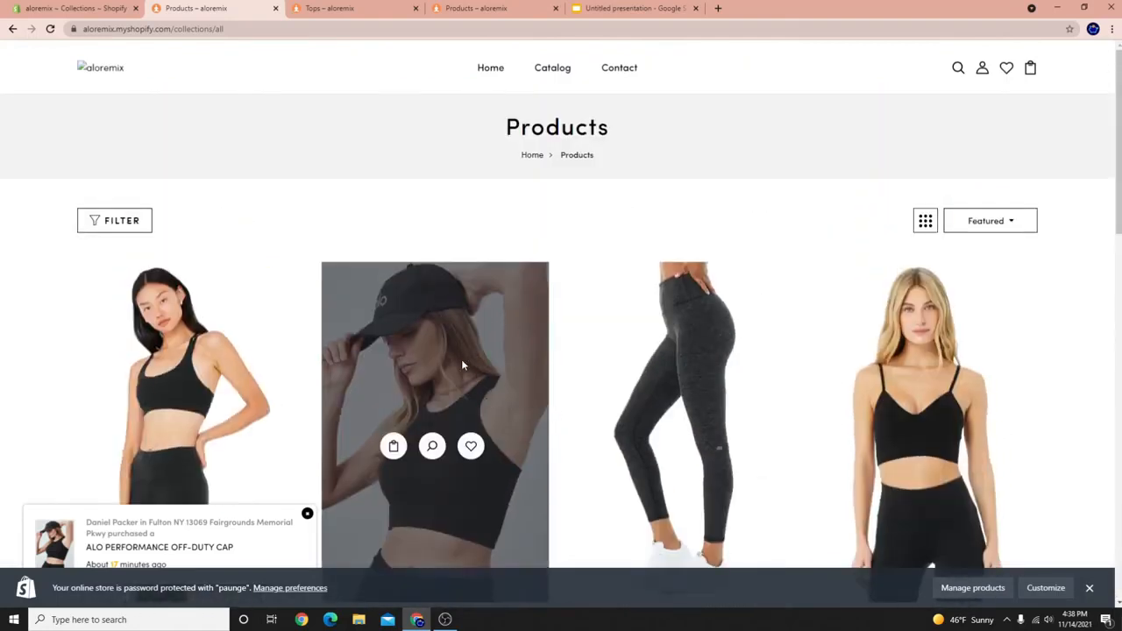
scroll(458, 368, "down", 3)
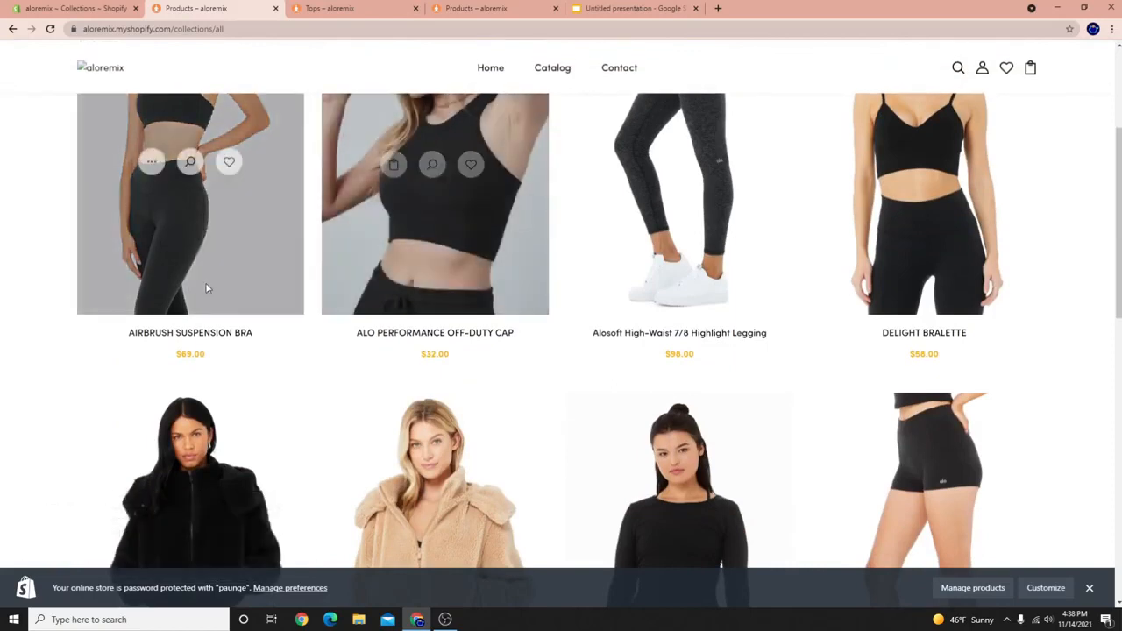
scroll(313, 173, "up", 3)
scroll(639, 383, "down", 4)
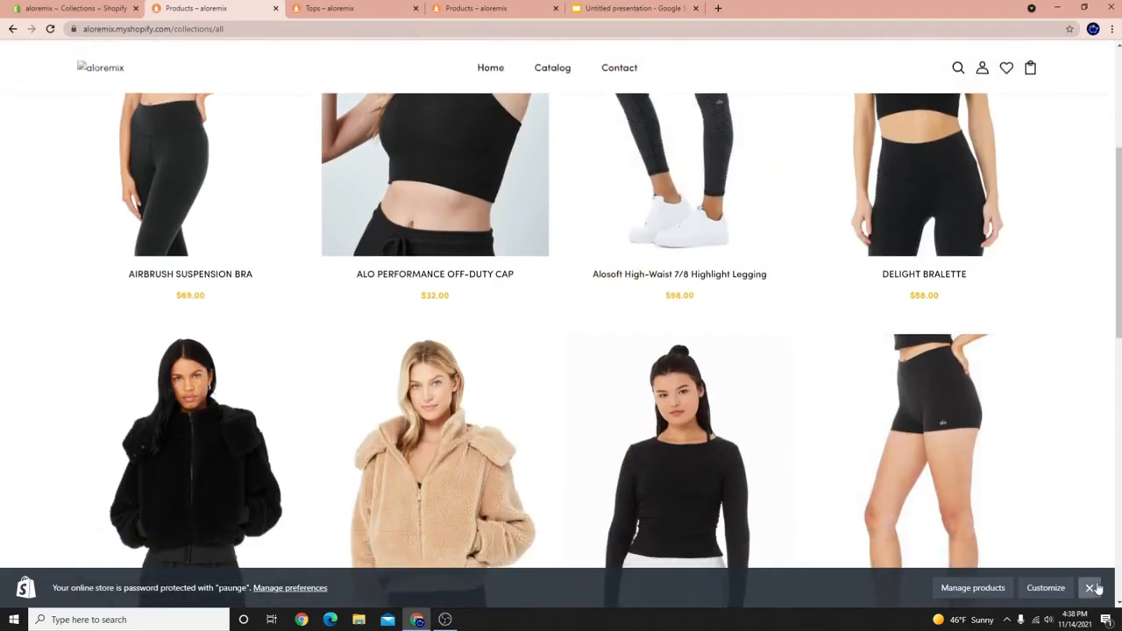
left_click(1090, 588)
scroll(232, 408, "up", 2)
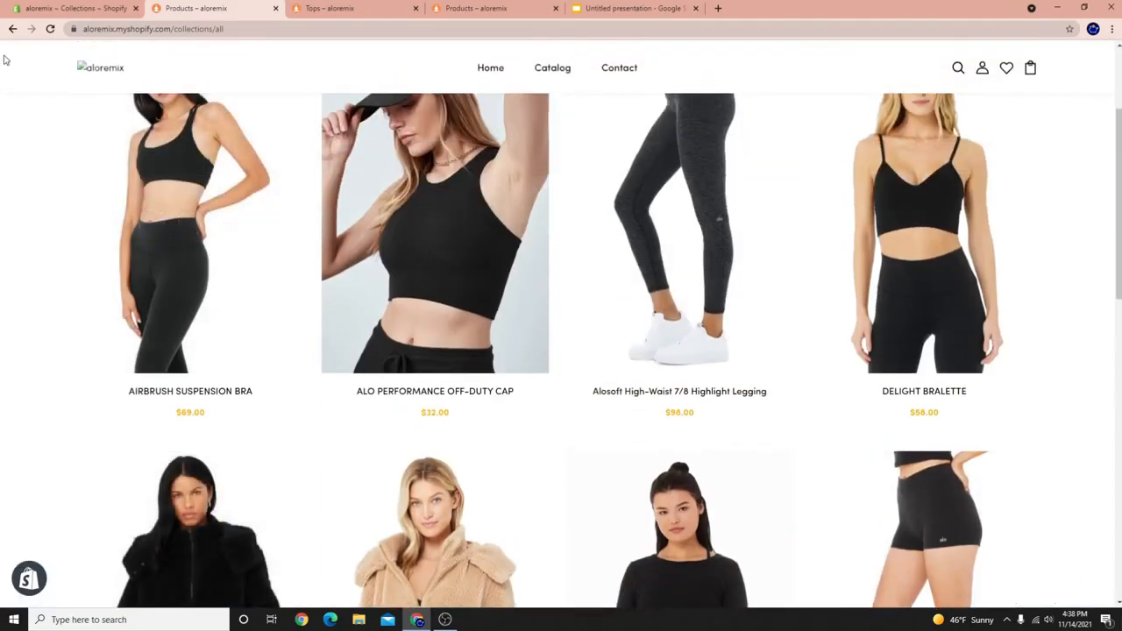
left_click(88, 10)
Review the admin collections list: Accessories, Shorts, Leggings, BRA, Jackets, Tops and Bottoms.
scroll(296, 325, "down", 1)
scroll(345, 474, "up", 2)
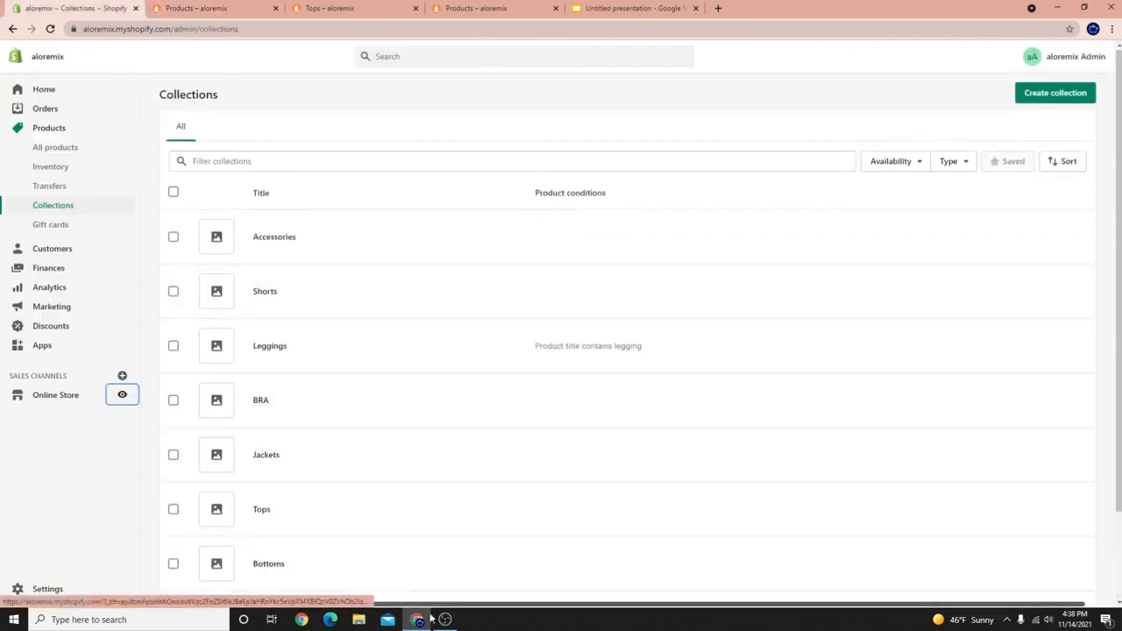
left_click(446, 619)
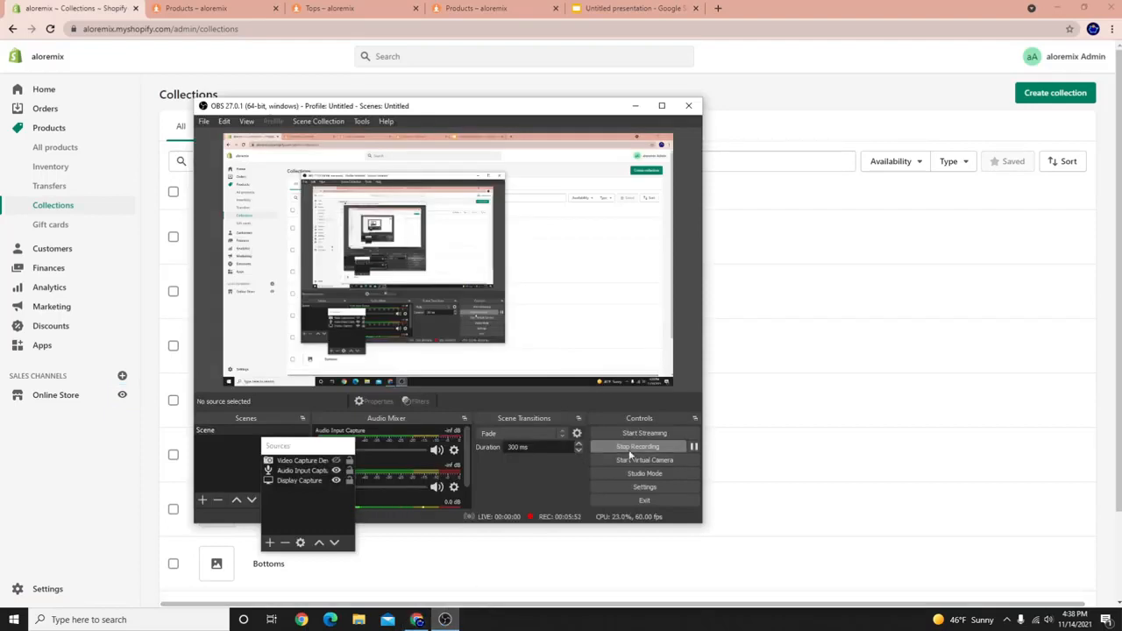
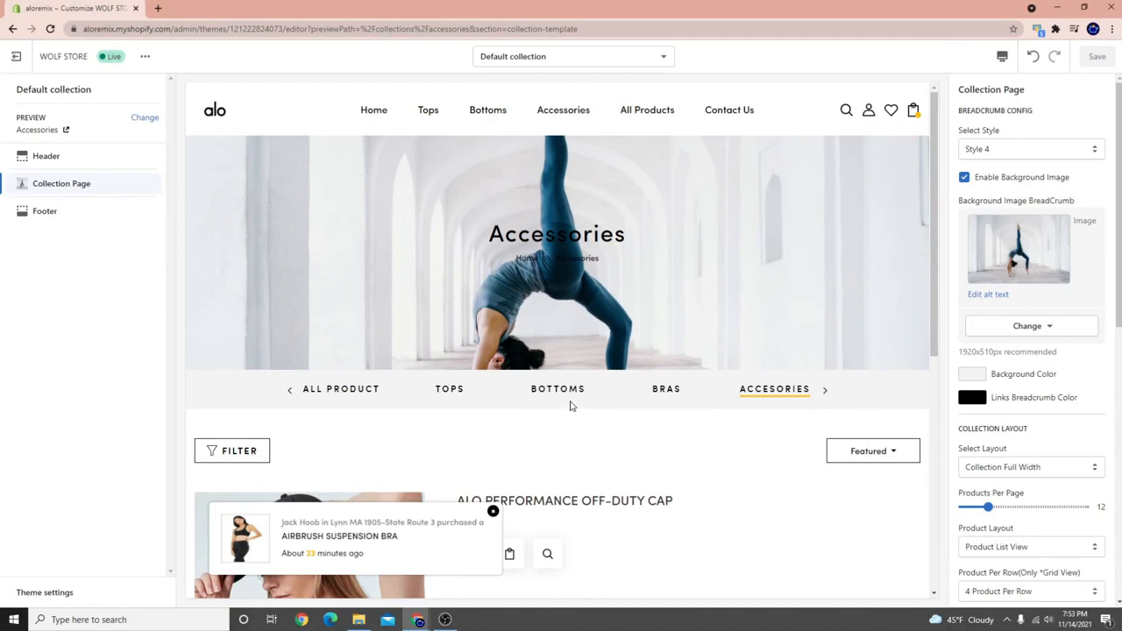
Look over the collection layout choices twice, keeping Collection Full Width.
scroll(289, 452, "down", 10)
scroll(658, 453, "up", 7)
scroll(514, 400, "down", 1)
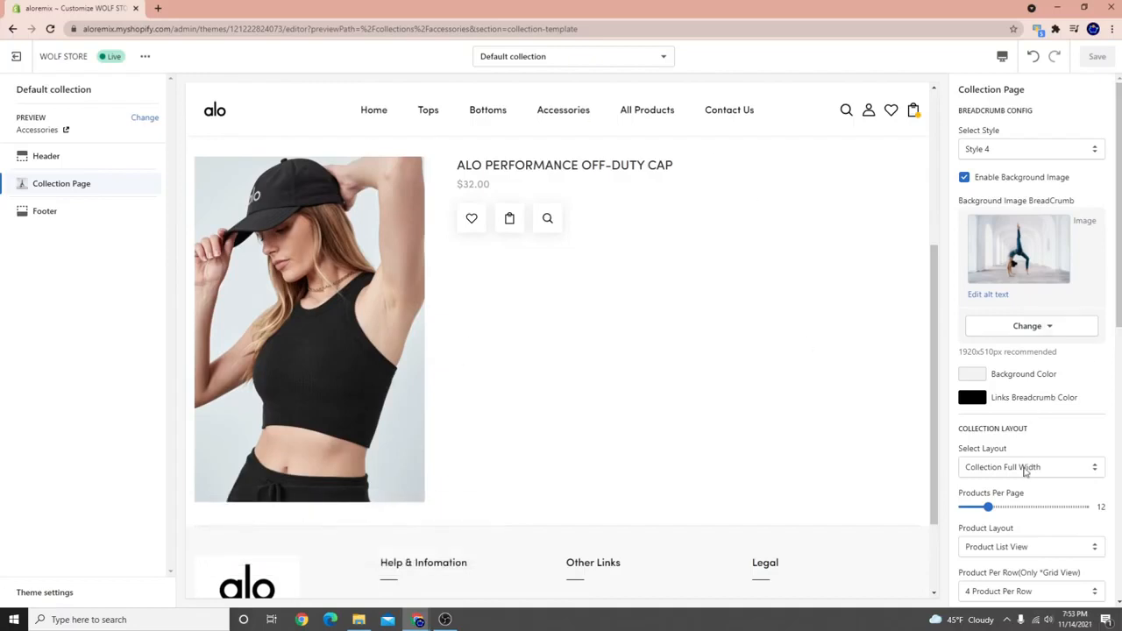
left_click(1025, 470)
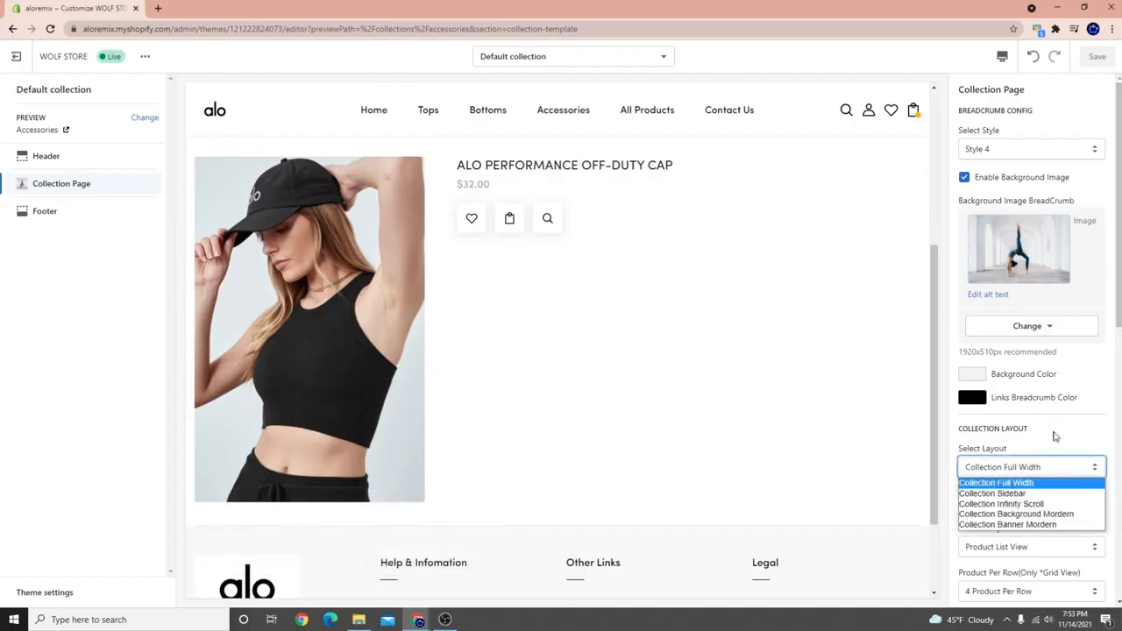
left_click(1044, 440)
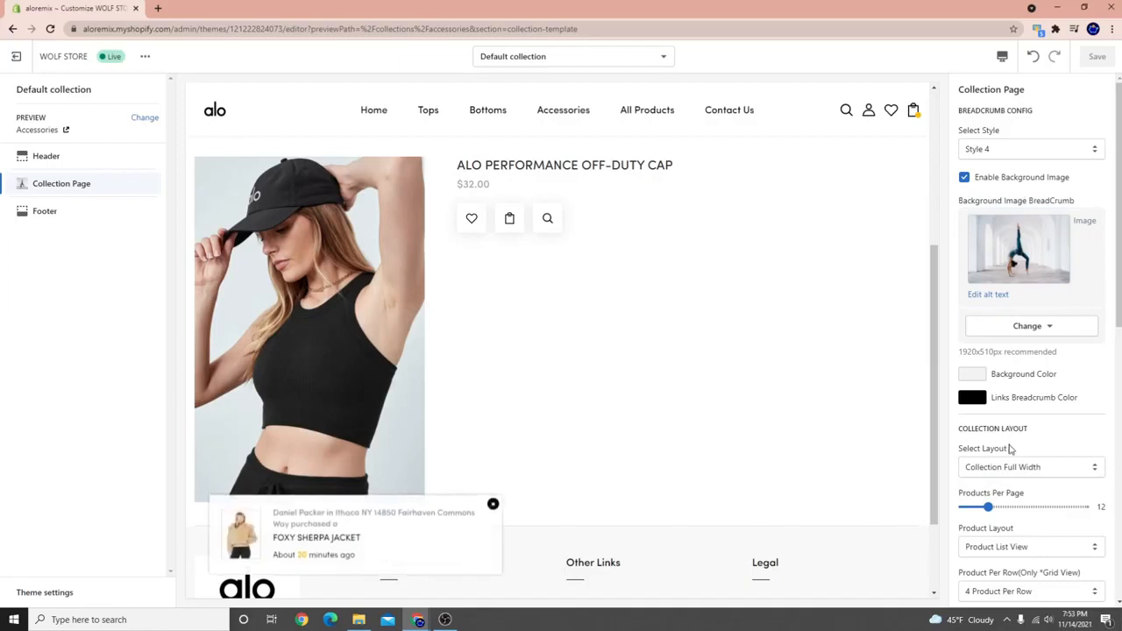
scroll(1007, 451, "down", 2)
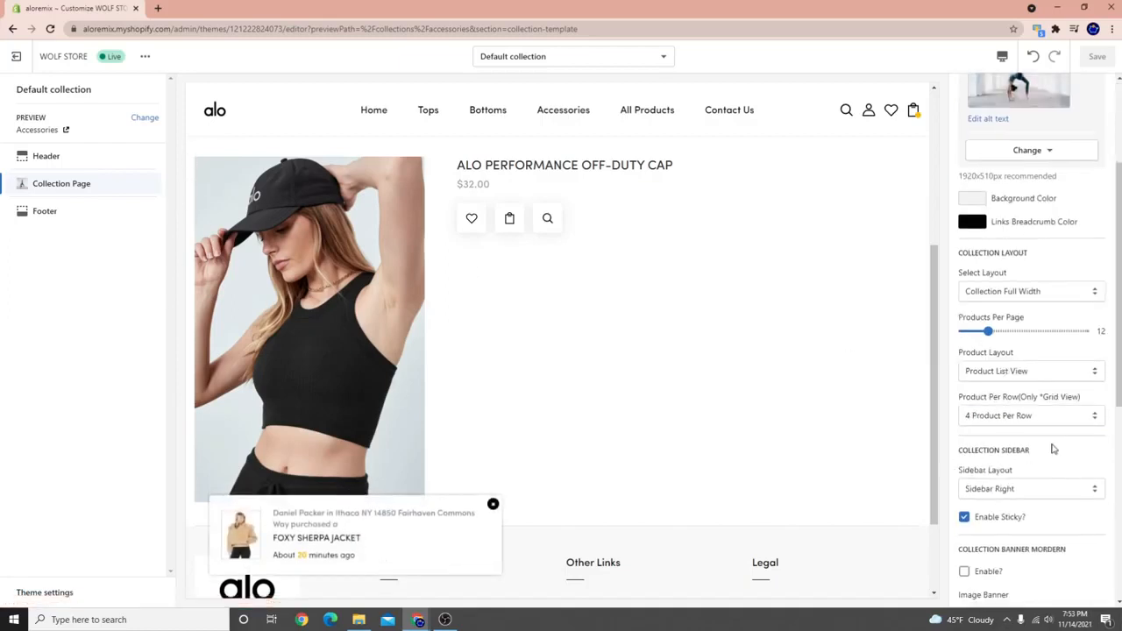
scroll(1053, 449, "up", 1)
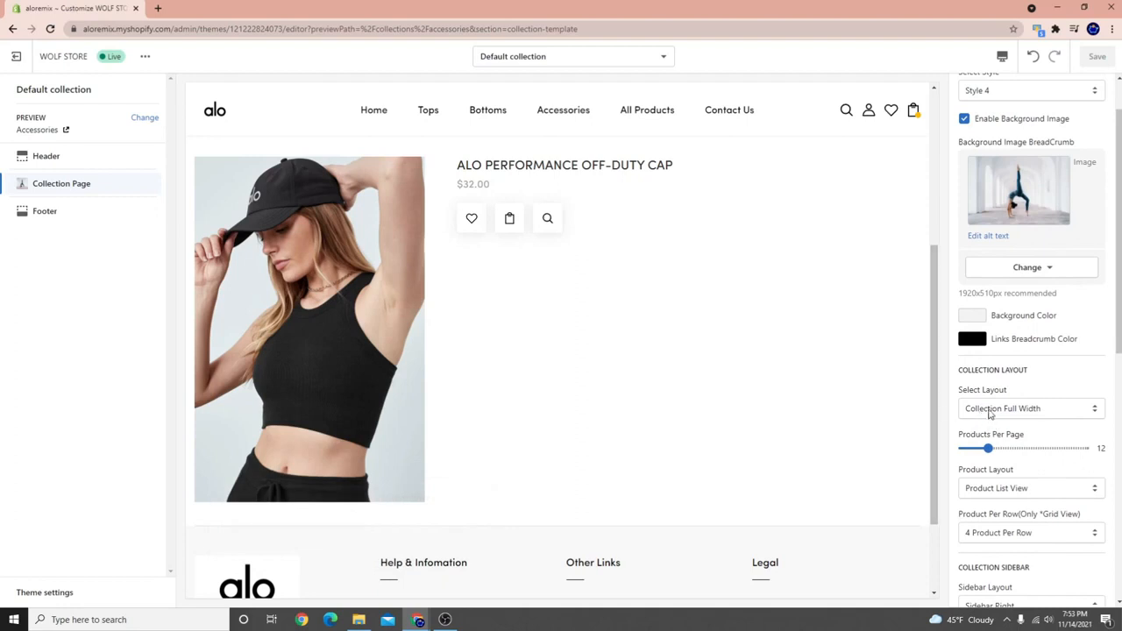
left_click(999, 409)
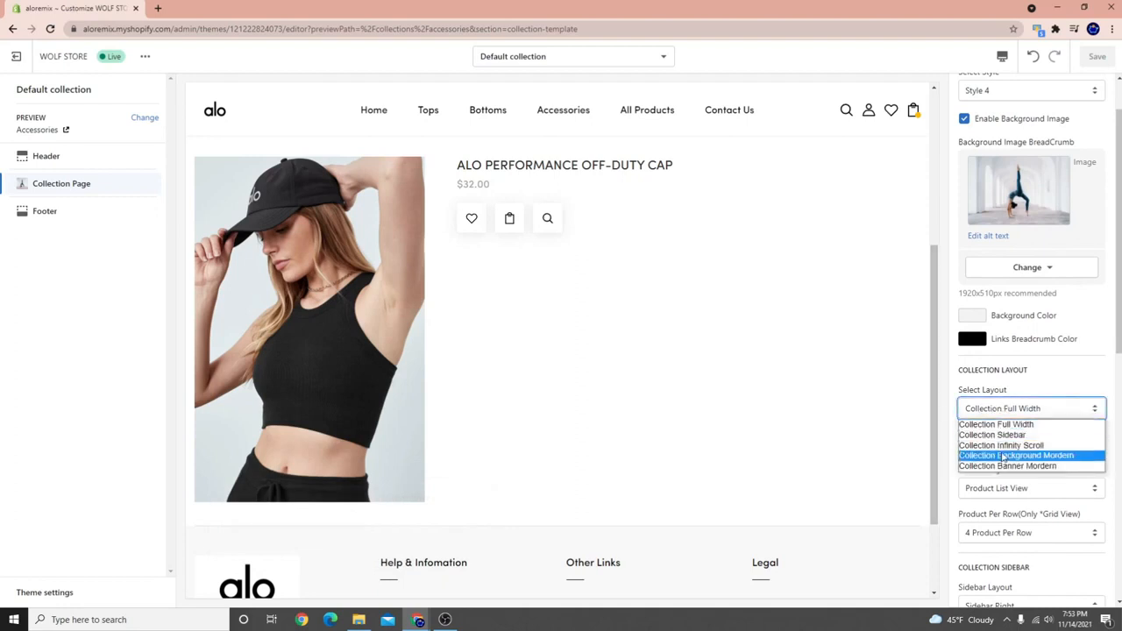
left_click(1048, 393)
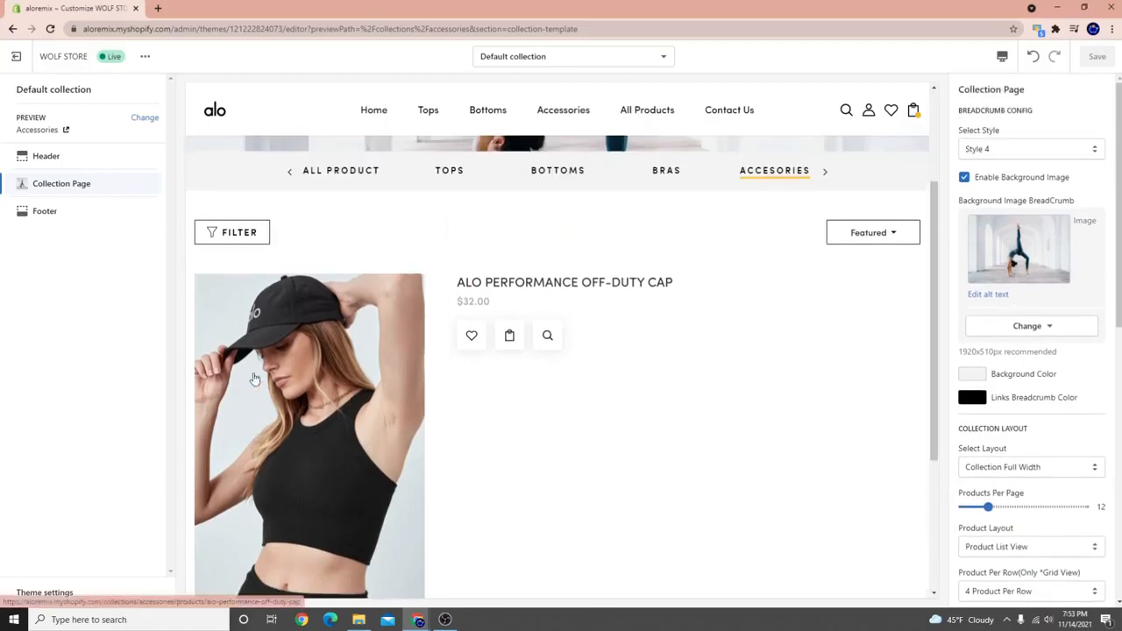
Glance at the preview template list without switching, then bring up the layout options.
left_click(512, 56)
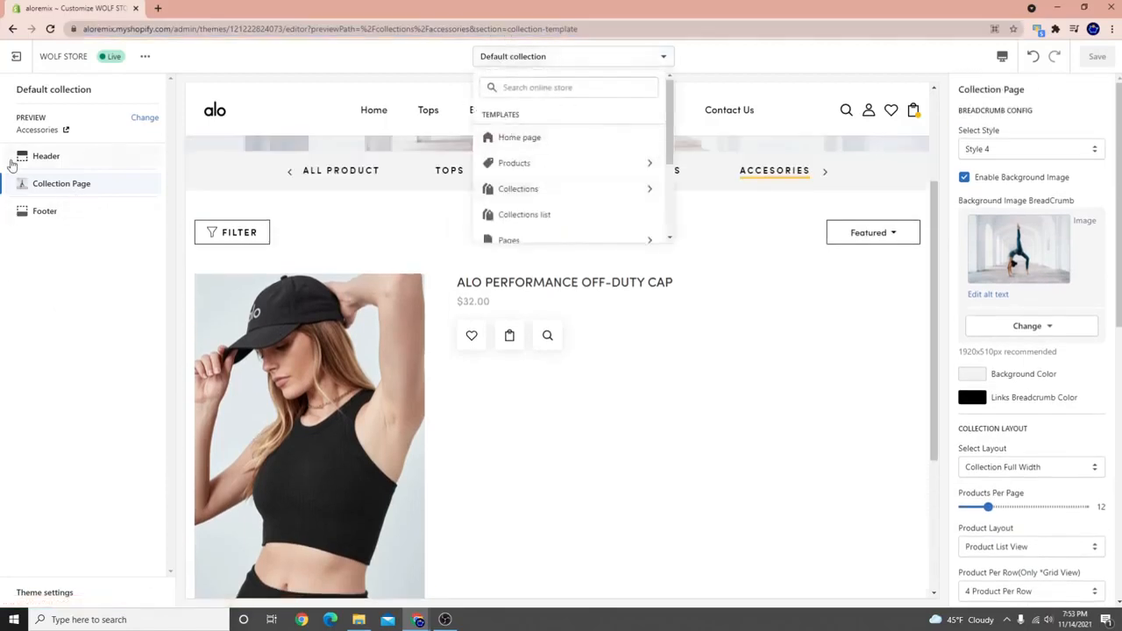
left_click(83, 184)
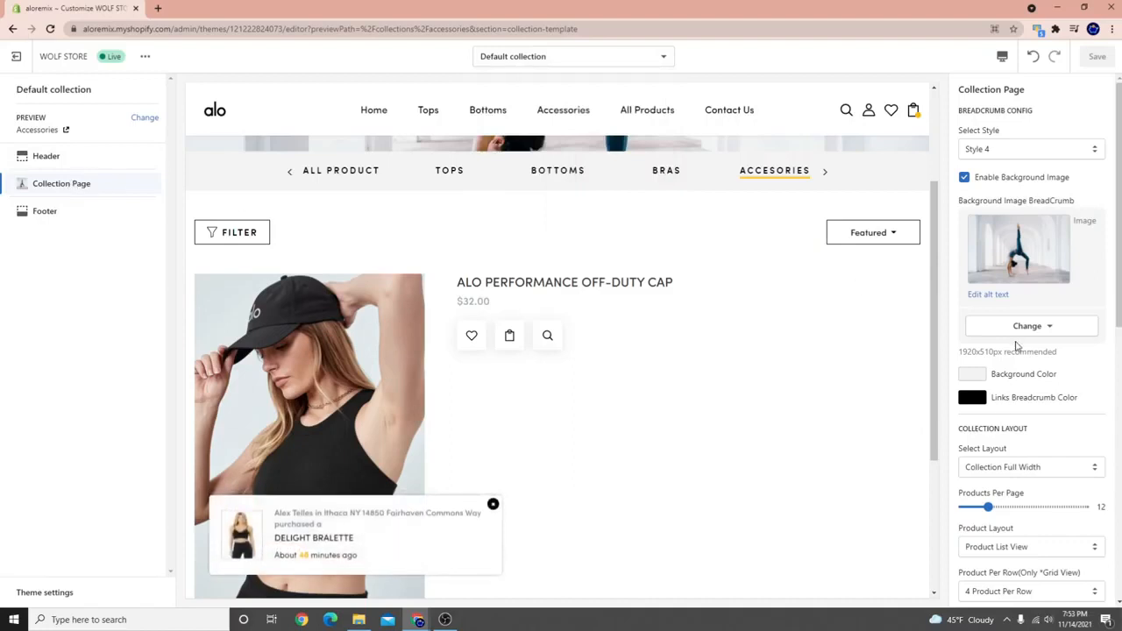
scroll(1017, 346, "down", 3)
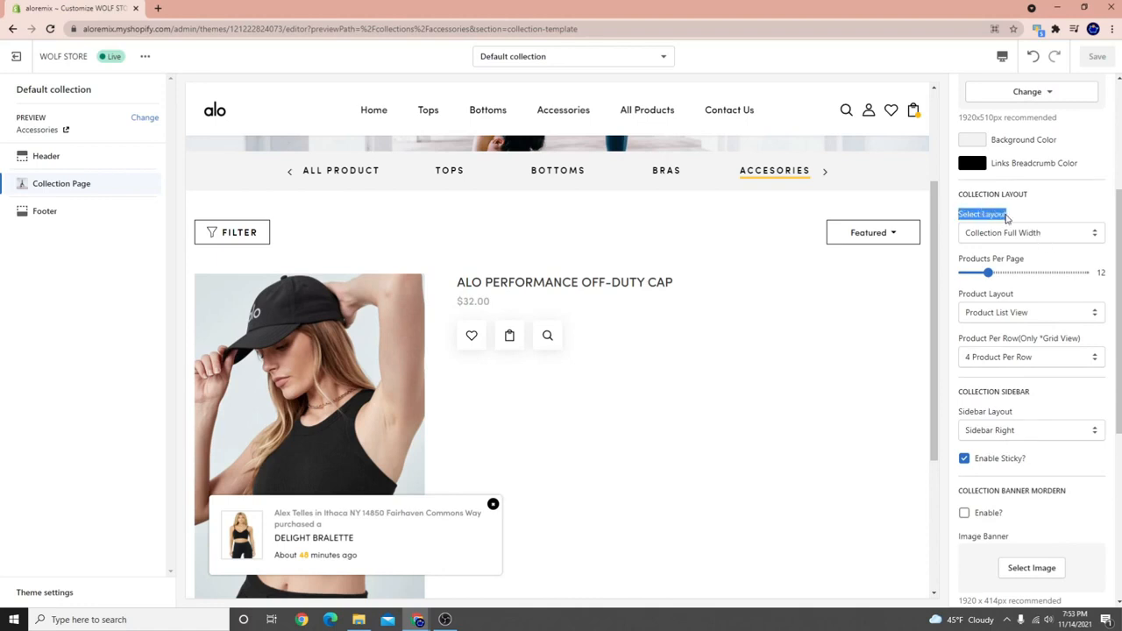
left_click(1021, 235)
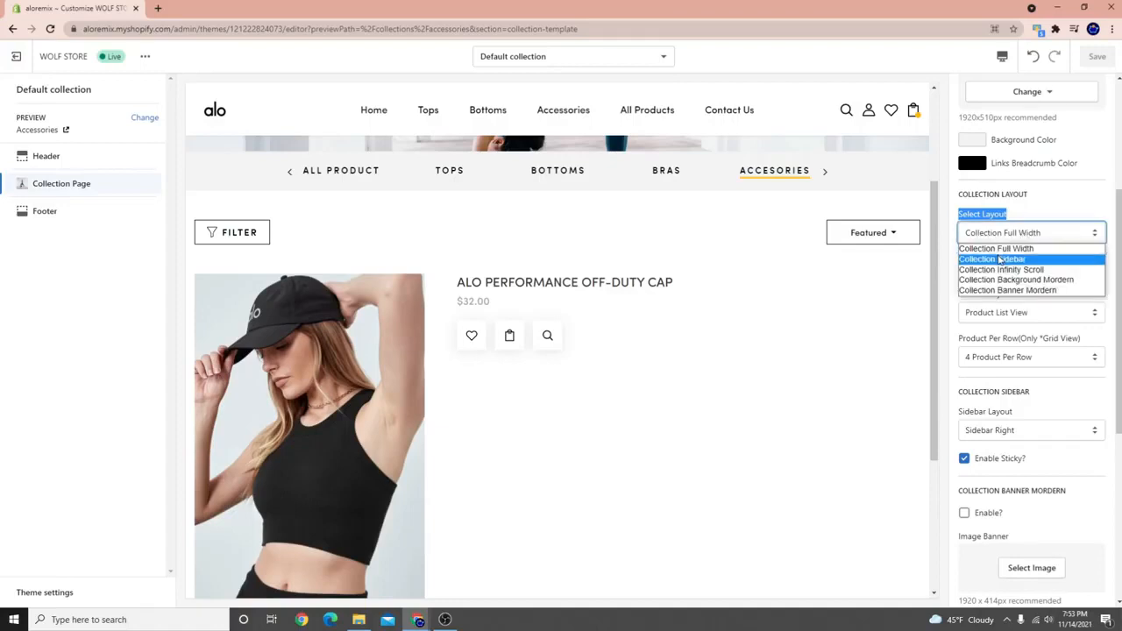
Switch to Collection Sidebar with the filter sidebar on the left, and save.
left_click(997, 260)
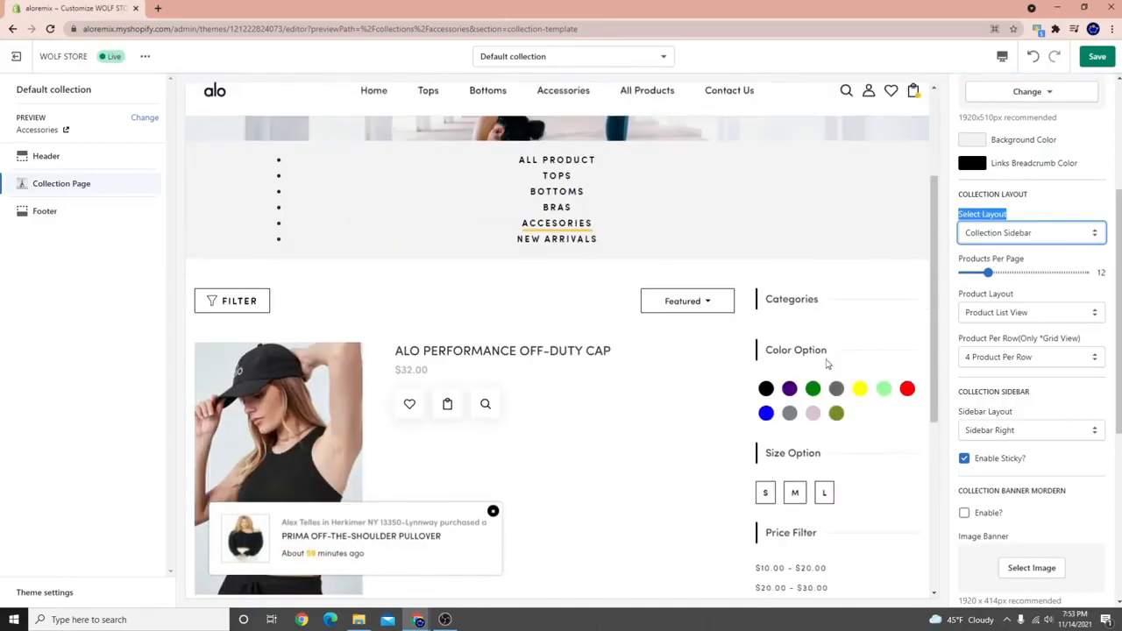
scroll(847, 443, "down", 2)
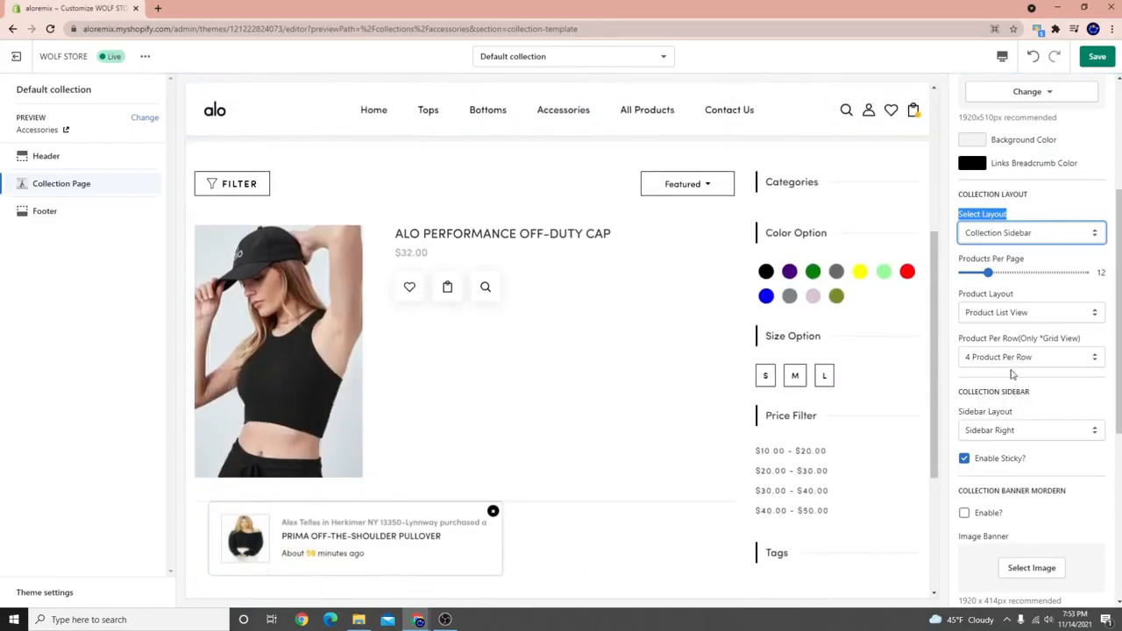
left_click(1004, 431)
left_click(991, 443)
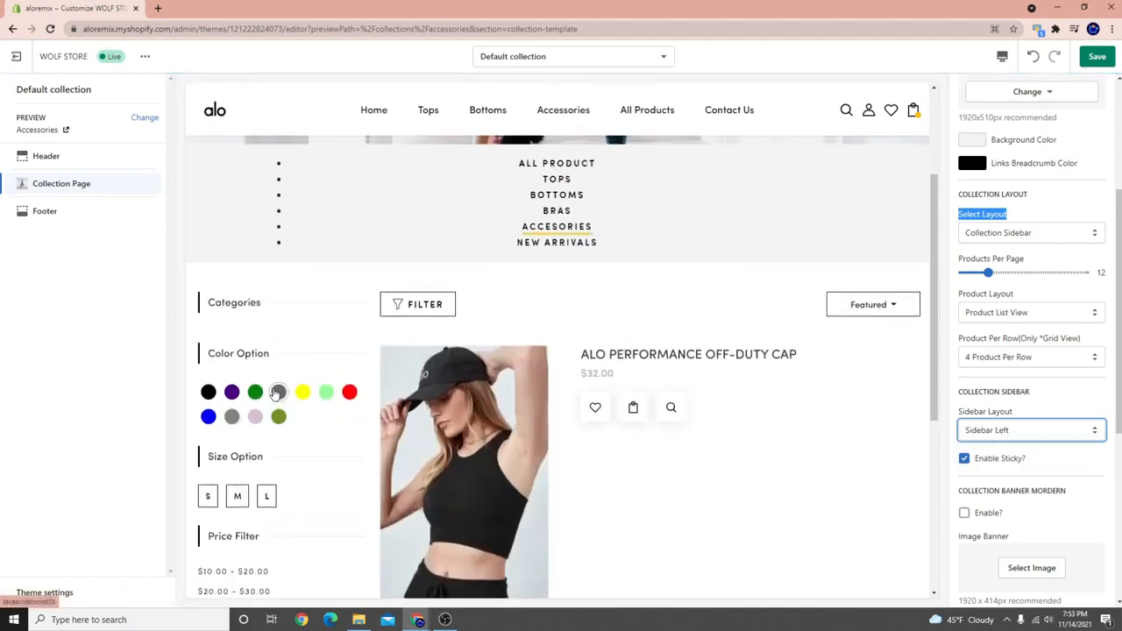
scroll(419, 301, "up", 2)
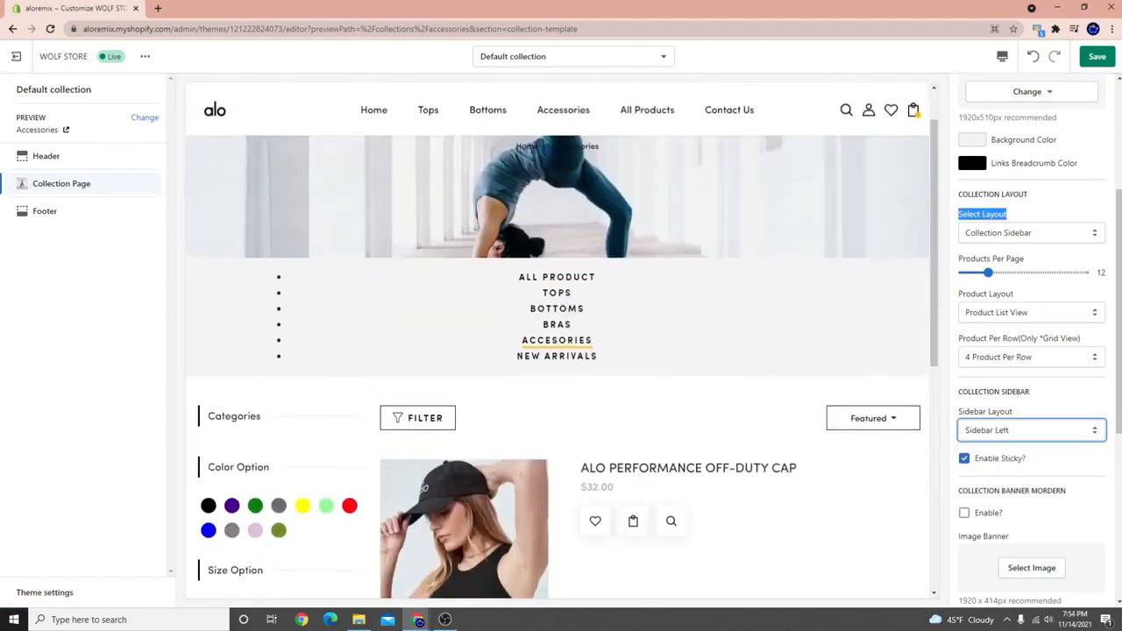
left_click(1097, 58)
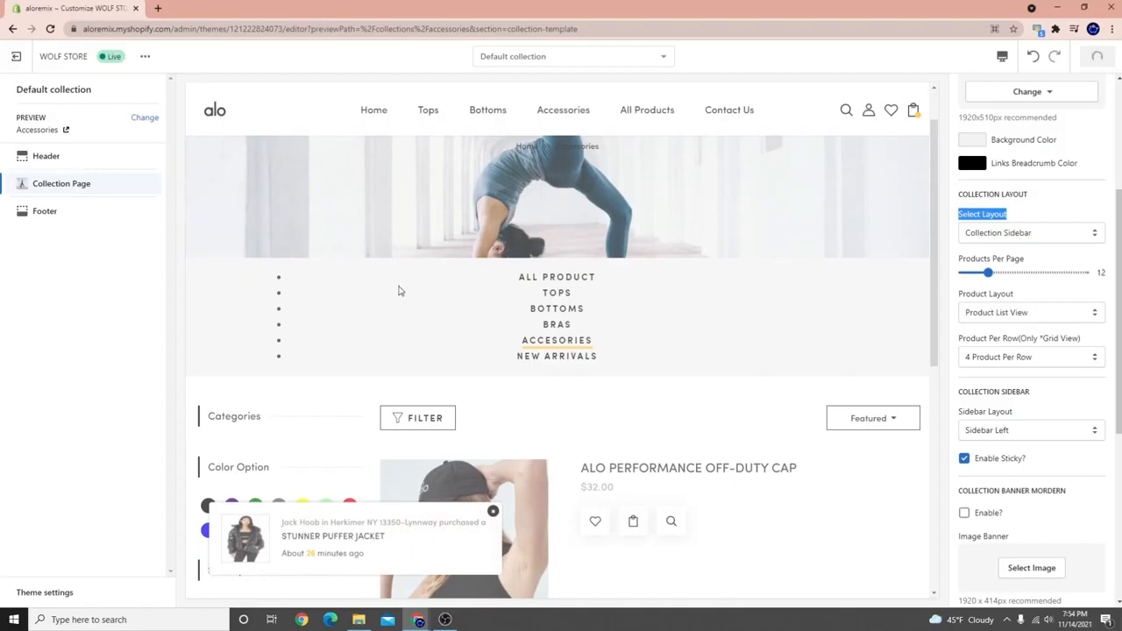
Set Product Layout to Product Grid View and save.
scroll(399, 291, "down", 2)
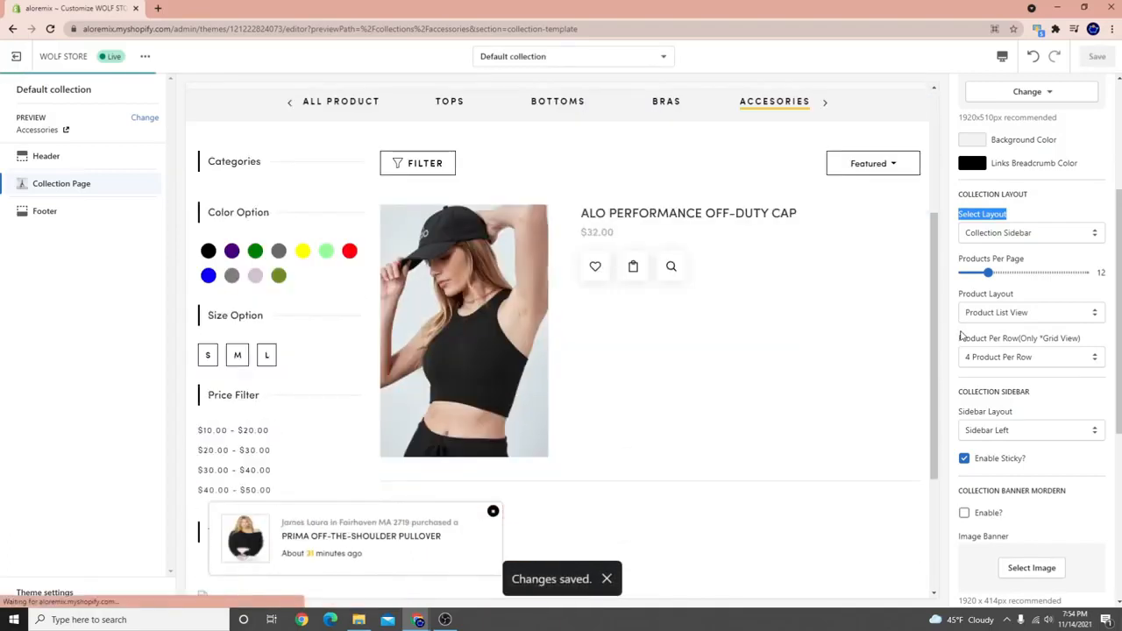
left_click(1026, 313)
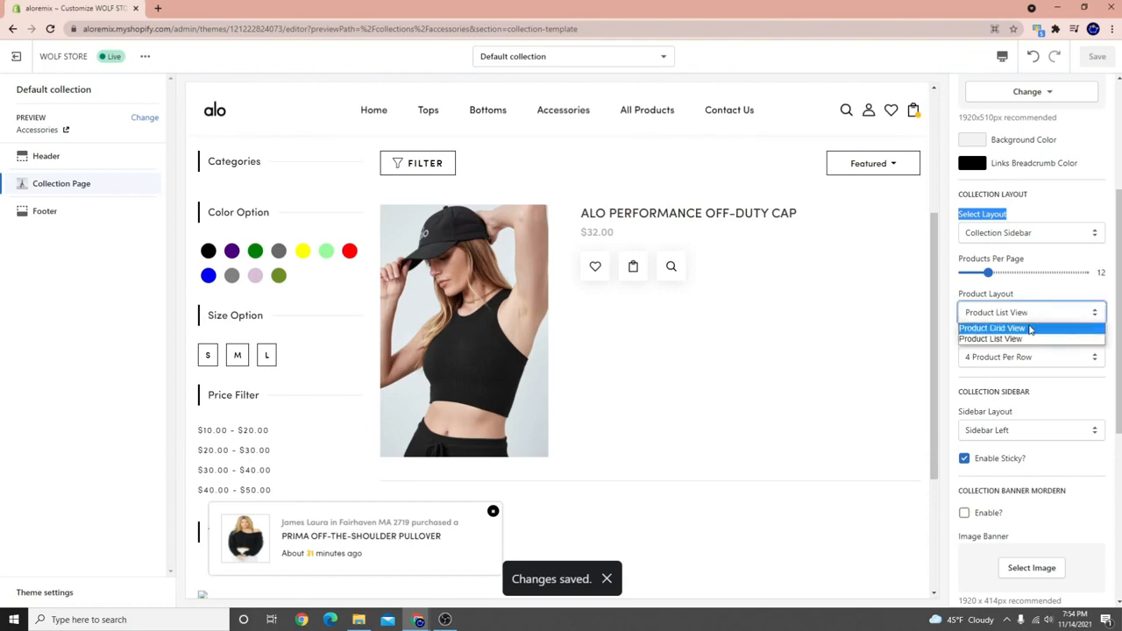
left_click(1000, 326)
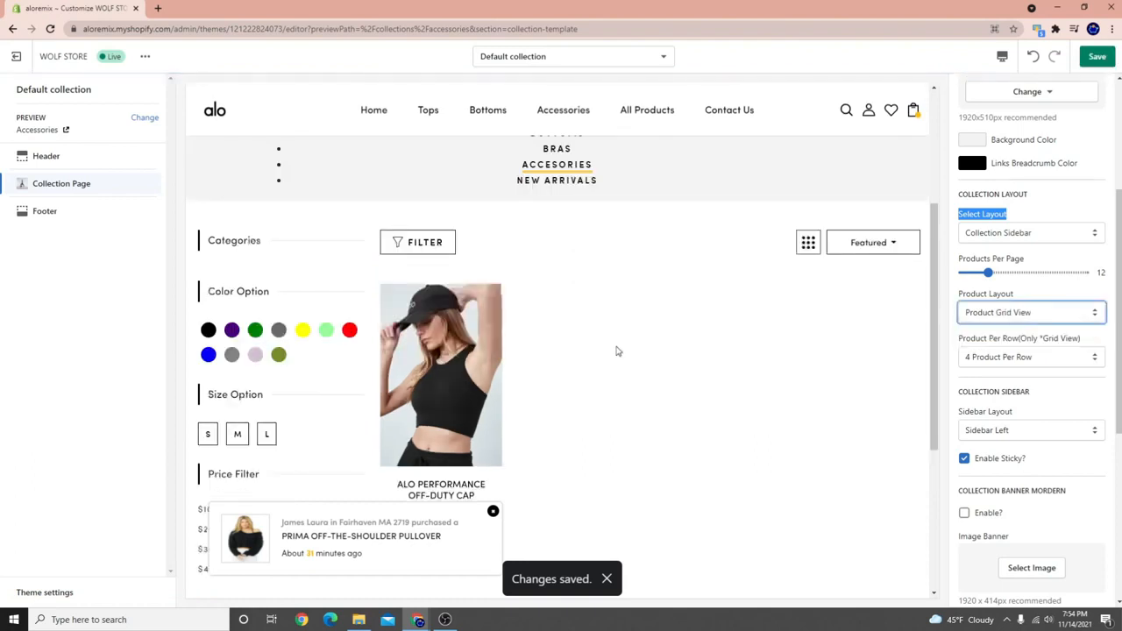
scroll(618, 350, "up", 2)
left_click(1101, 61)
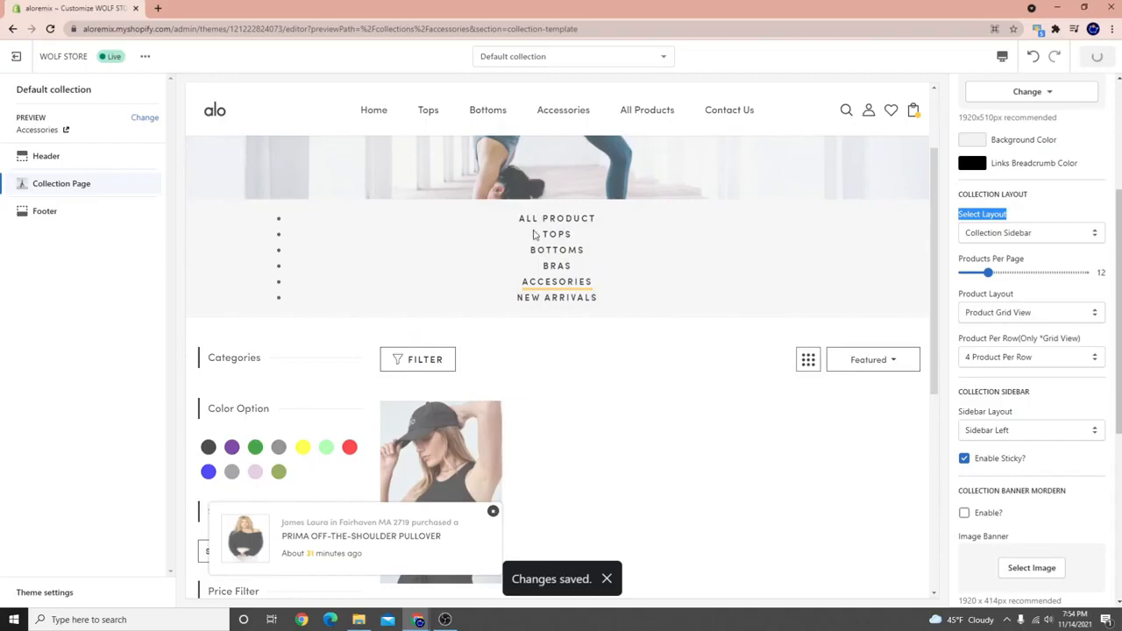
Preview the Tops collection, then exit the theme editor to the Themes page.
scroll(555, 237, "up", 2)
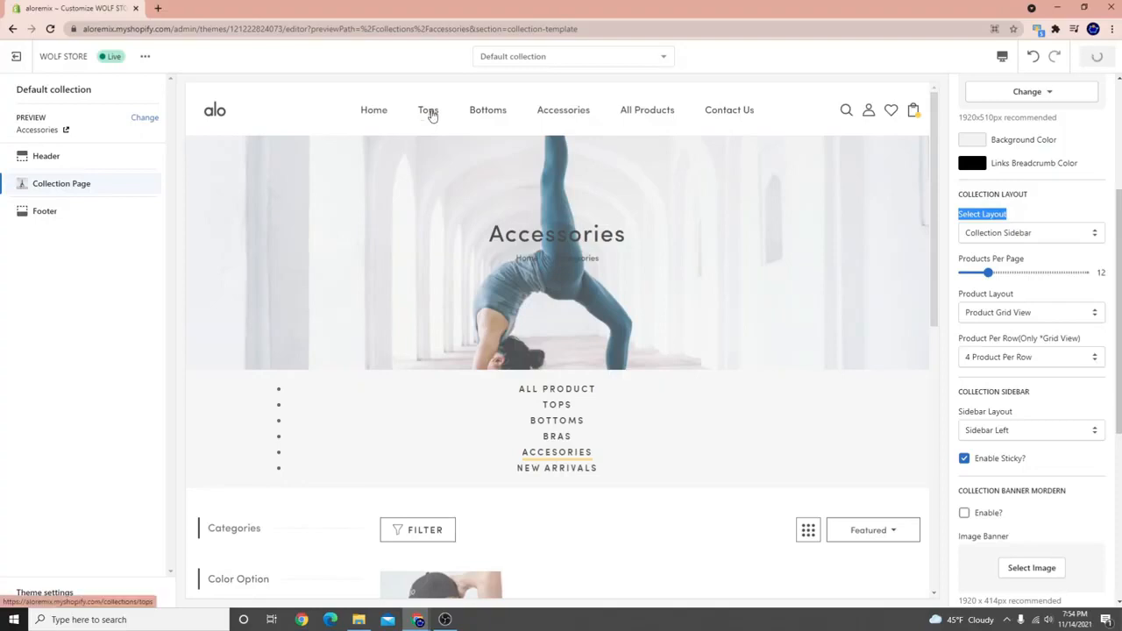
left_click(431, 114)
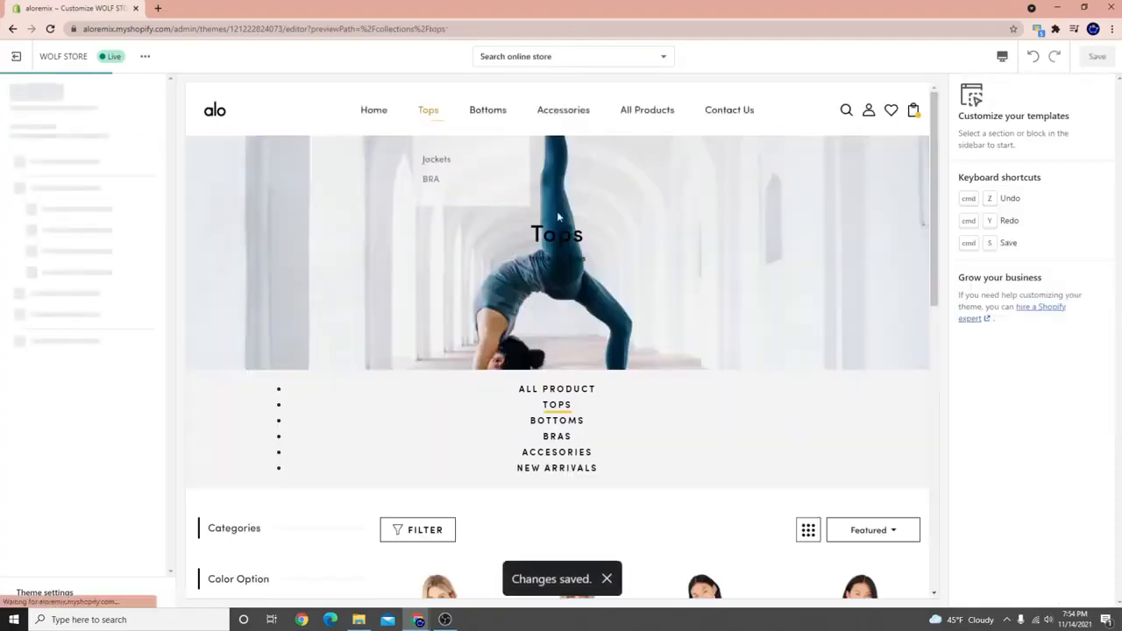
scroll(478, 388, "down", 3)
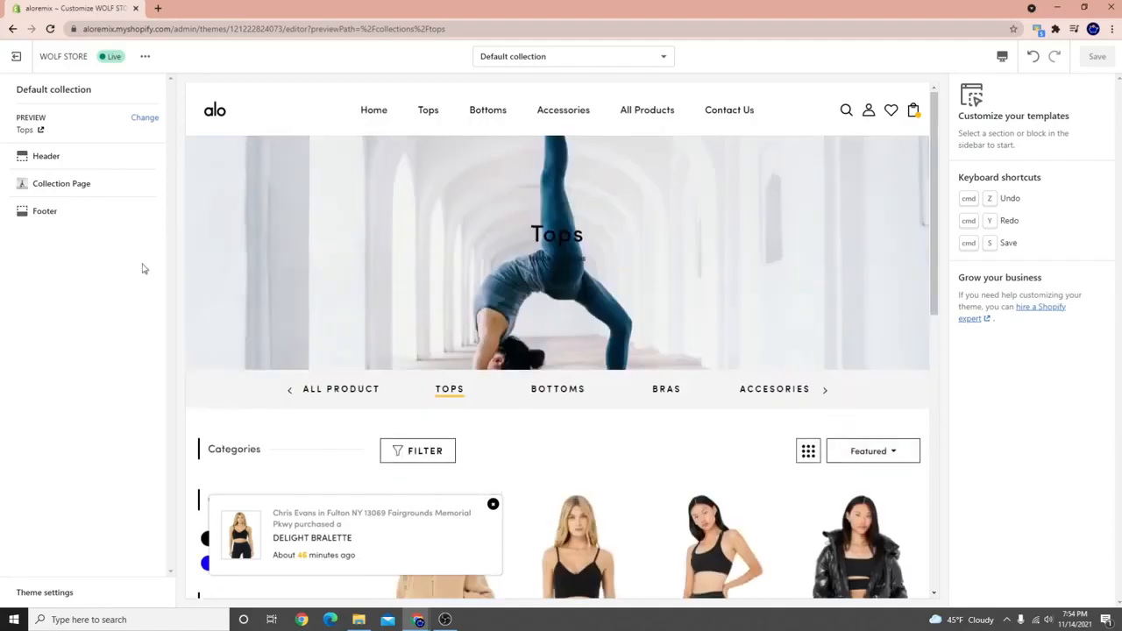
left_click(16, 56)
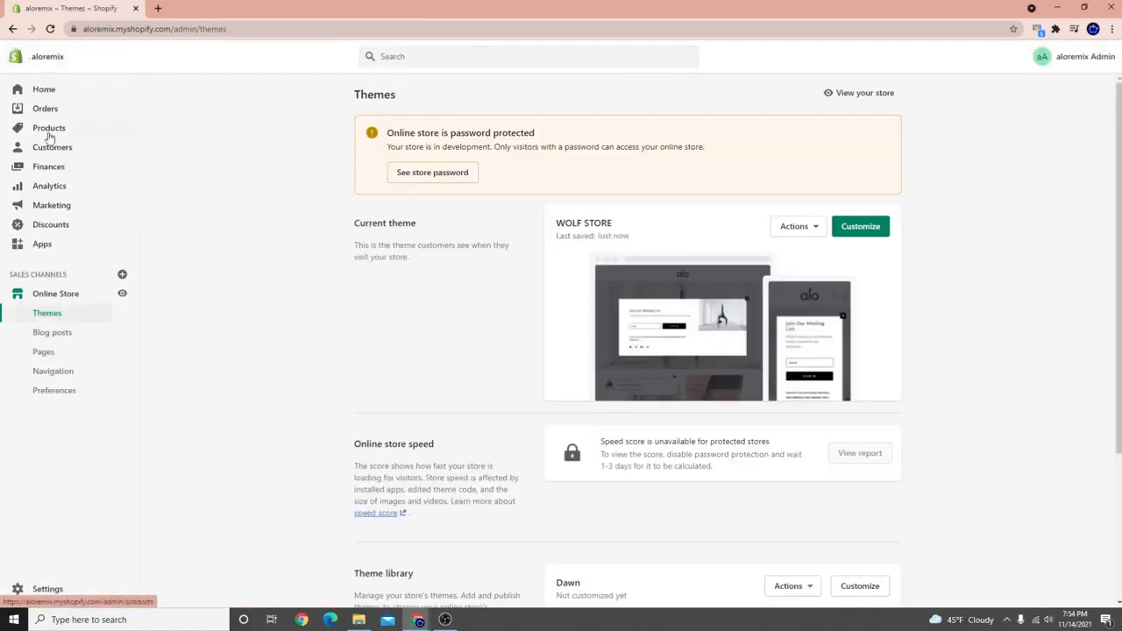
Add the Blue tag to AIRBRUSH SUSPENSION BRA and open the storefront in a new tab.
left_click(49, 129)
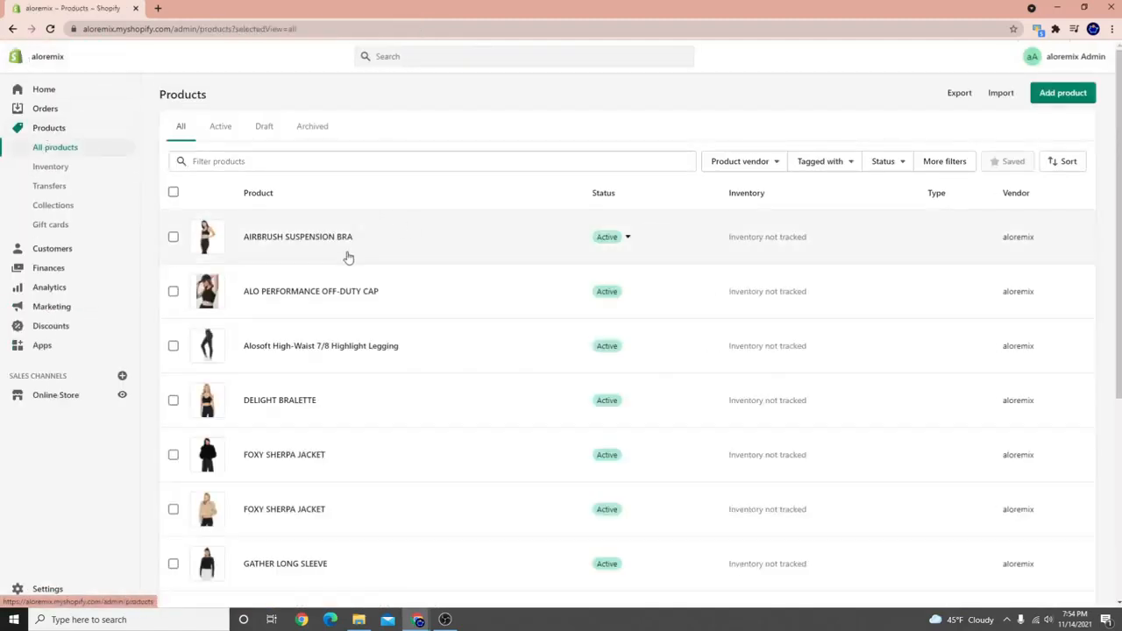
left_click(295, 238)
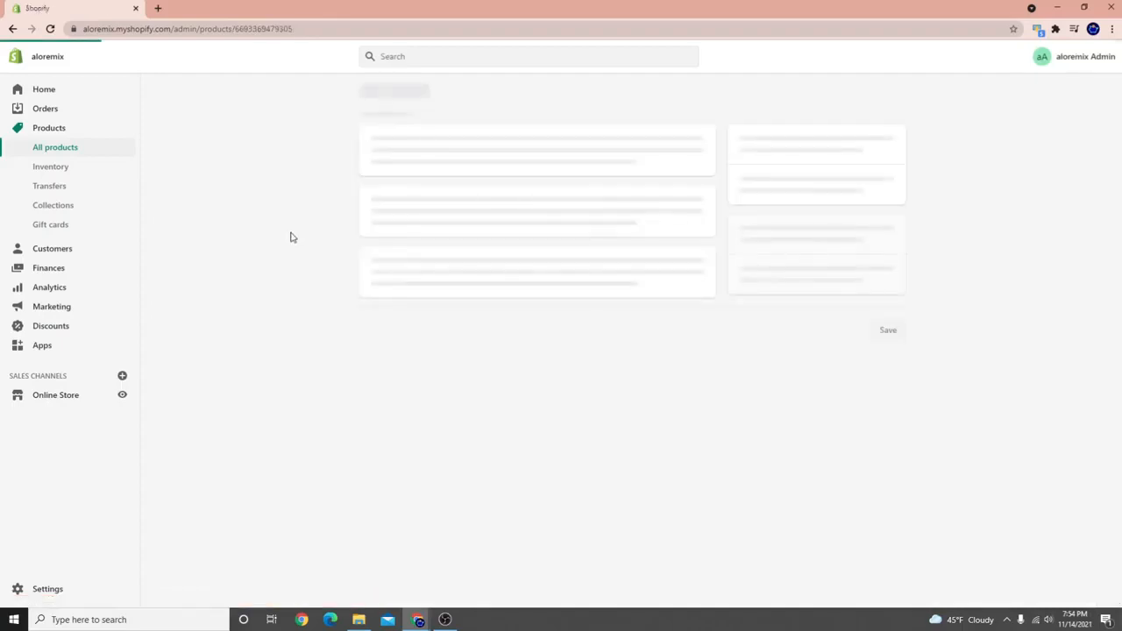
scroll(774, 421, "down", 2)
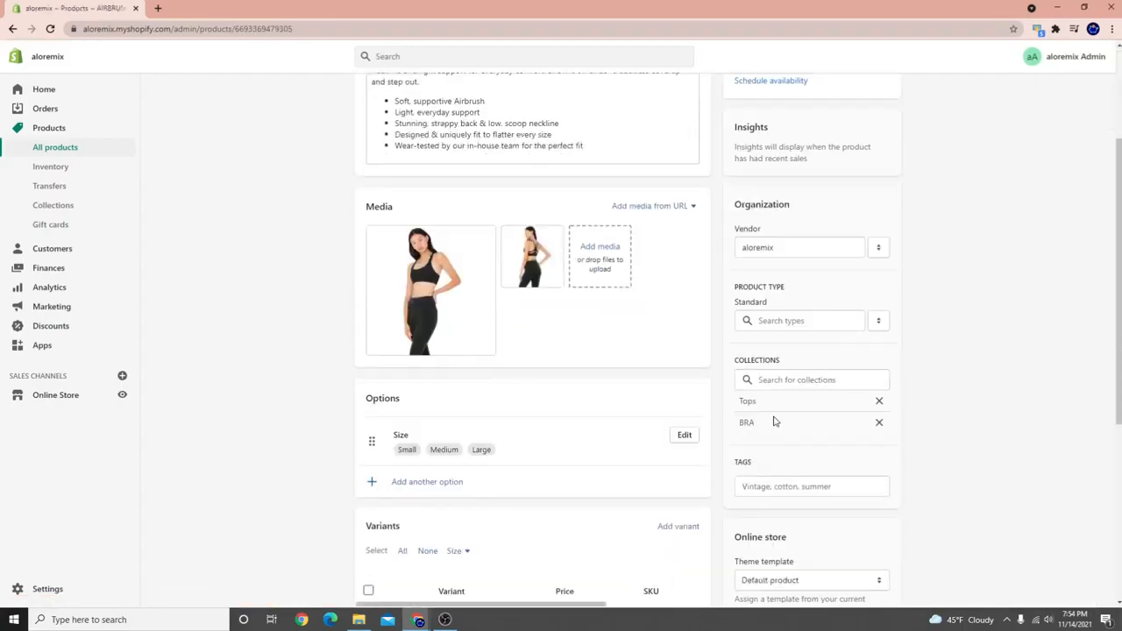
scroll(771, 497, "down", 3)
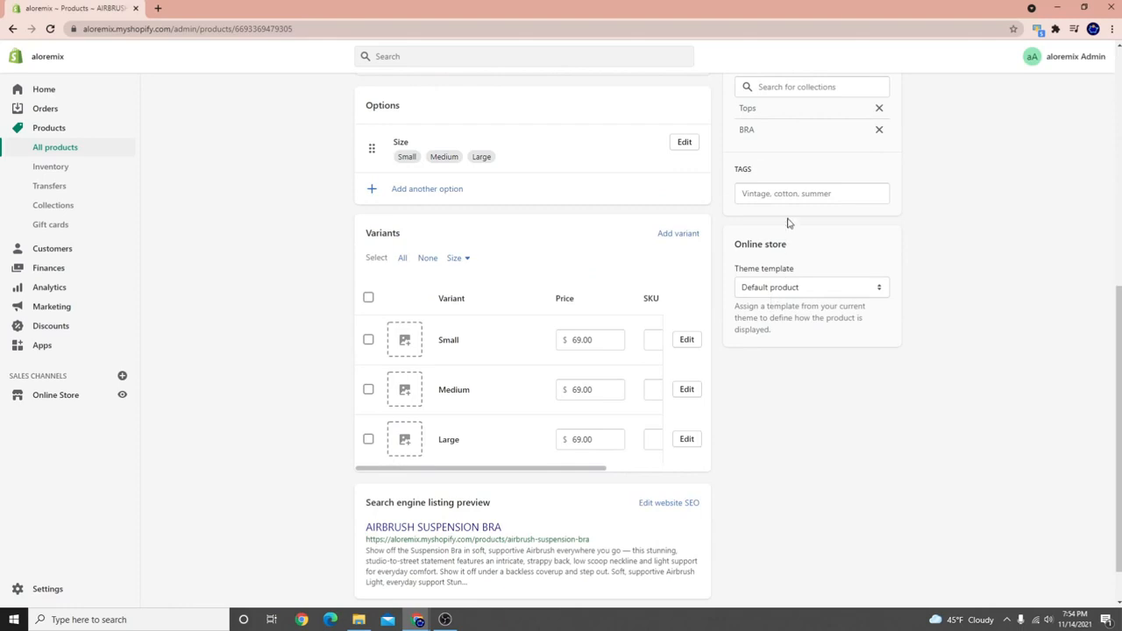
scroll(788, 223, "up", 1)
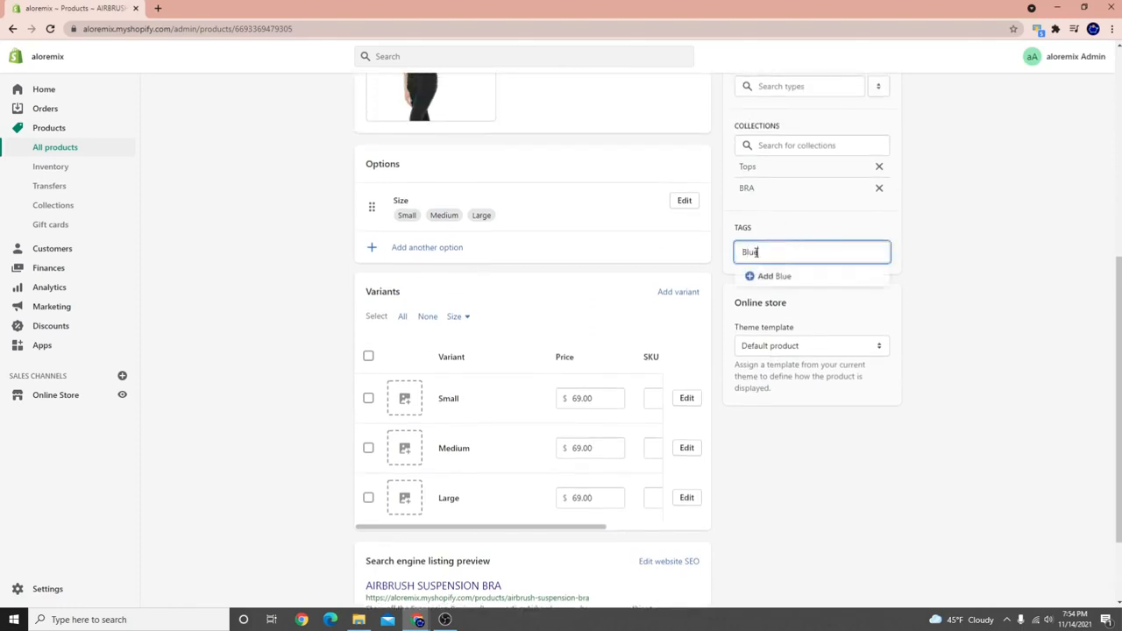
key("Return")
scroll(523, 338, "up", 4)
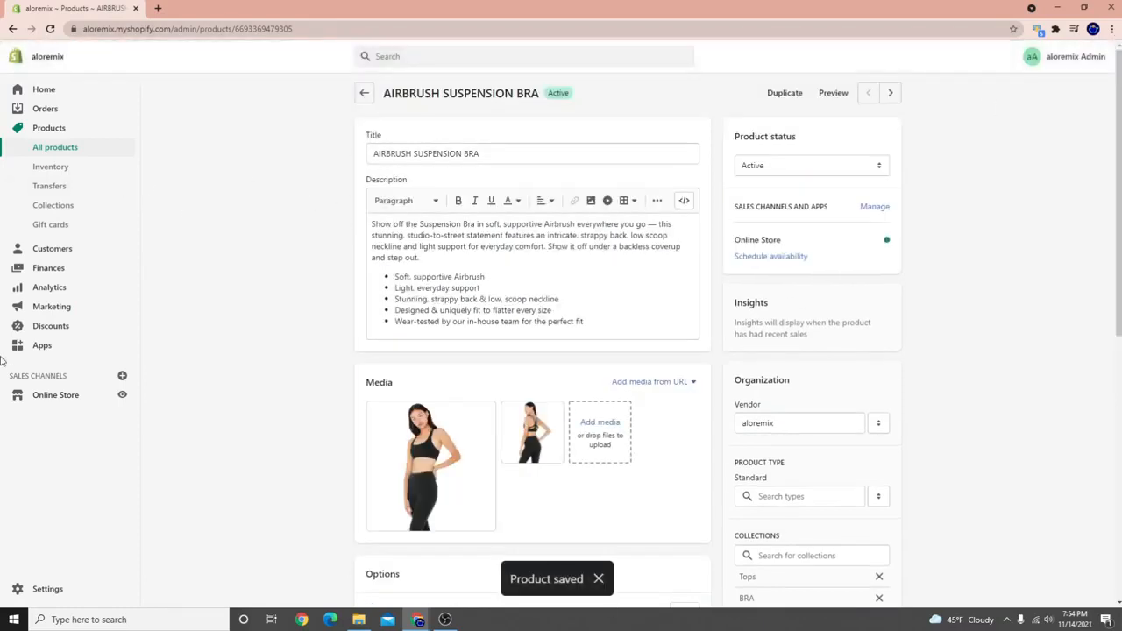
left_click(123, 396)
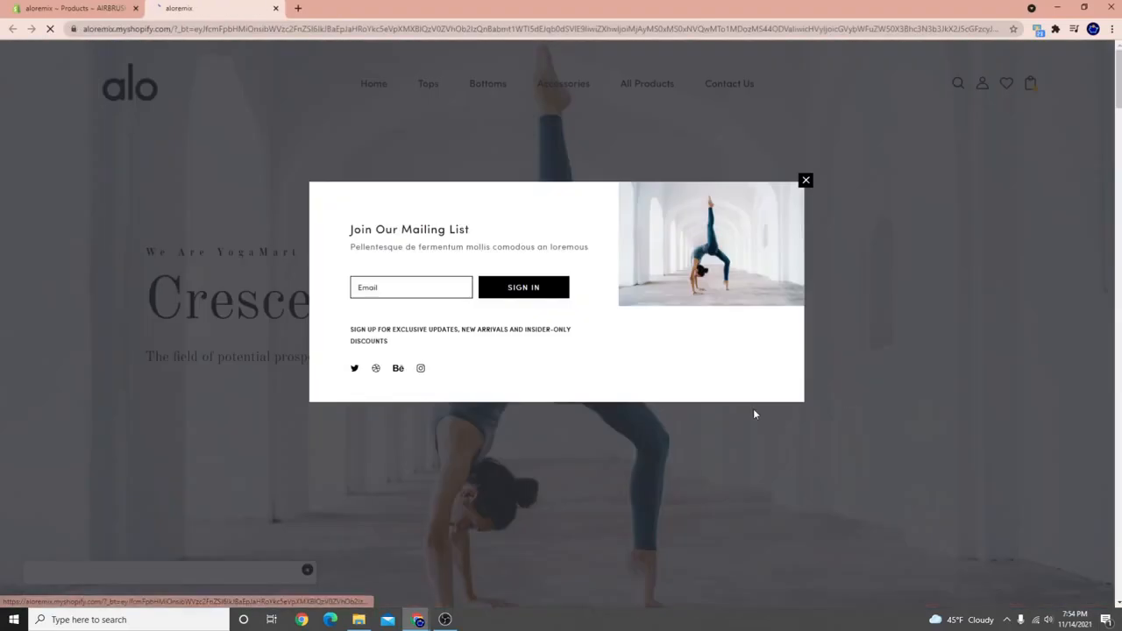
Dismiss the mailing-list popup, open Tops and filter it by the blue colour swatch.
left_click(754, 414)
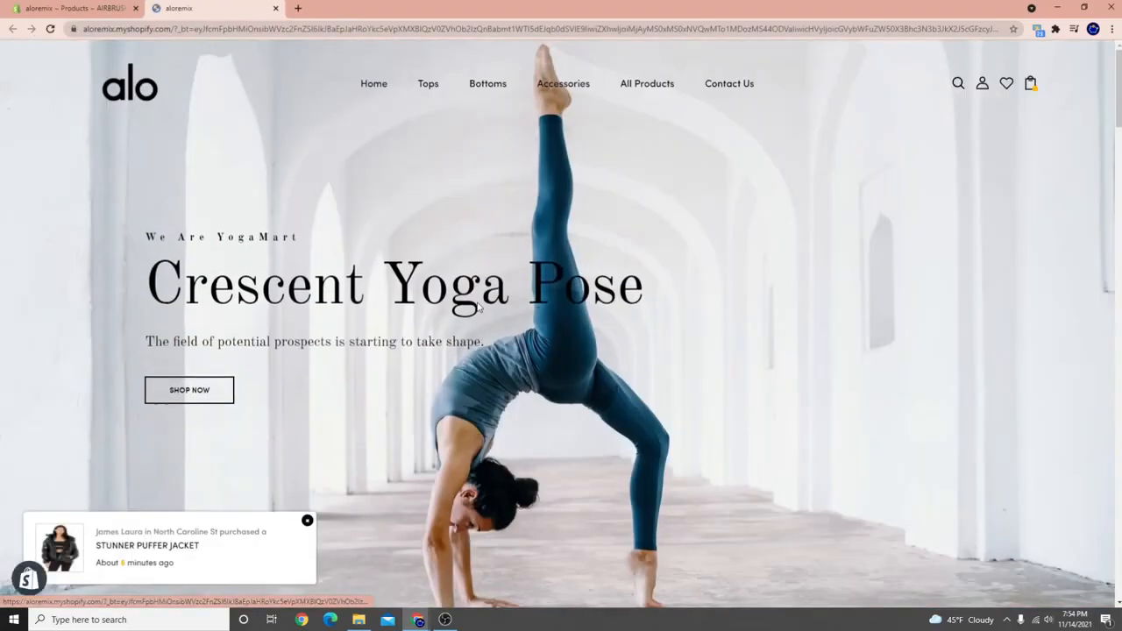
left_click(433, 84)
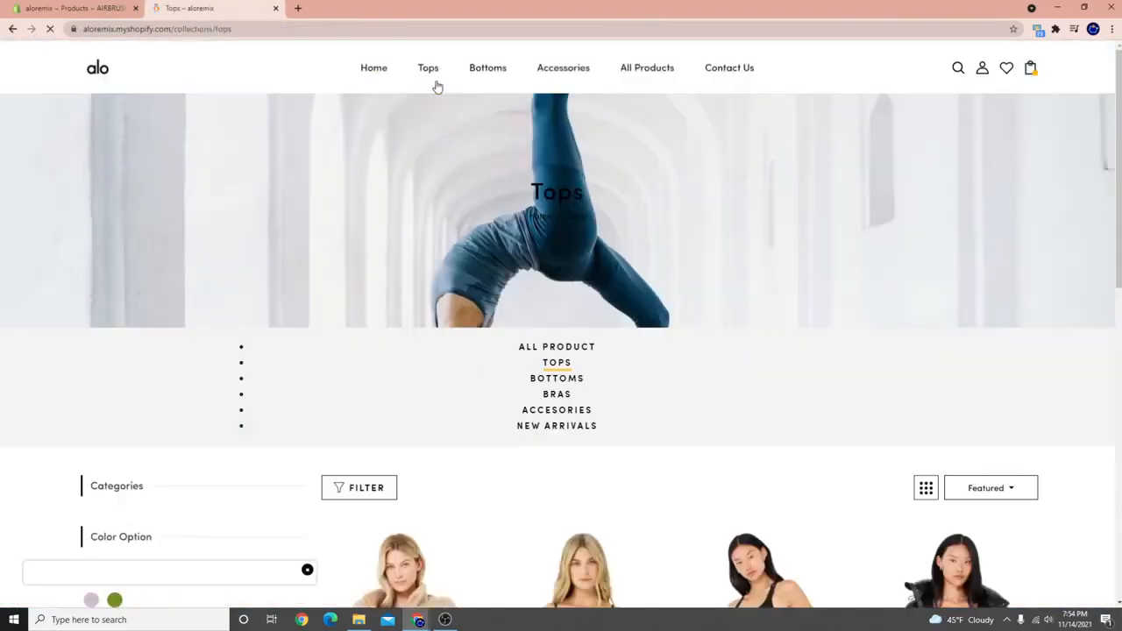
scroll(362, 358, "down", 3)
scroll(362, 358, "down", 1)
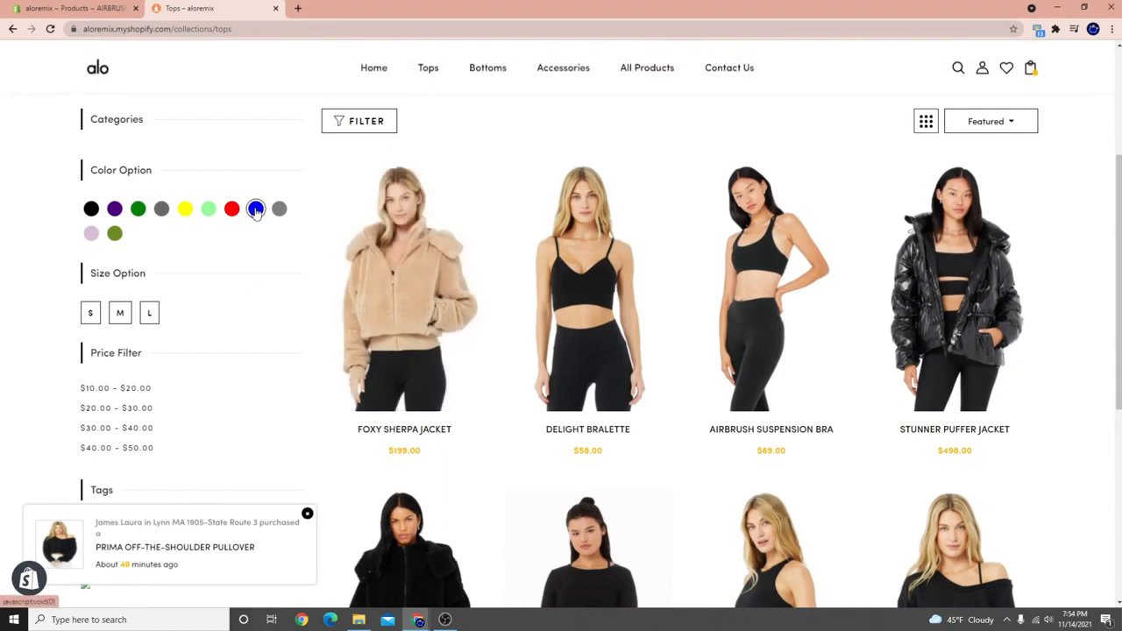
left_click(255, 209)
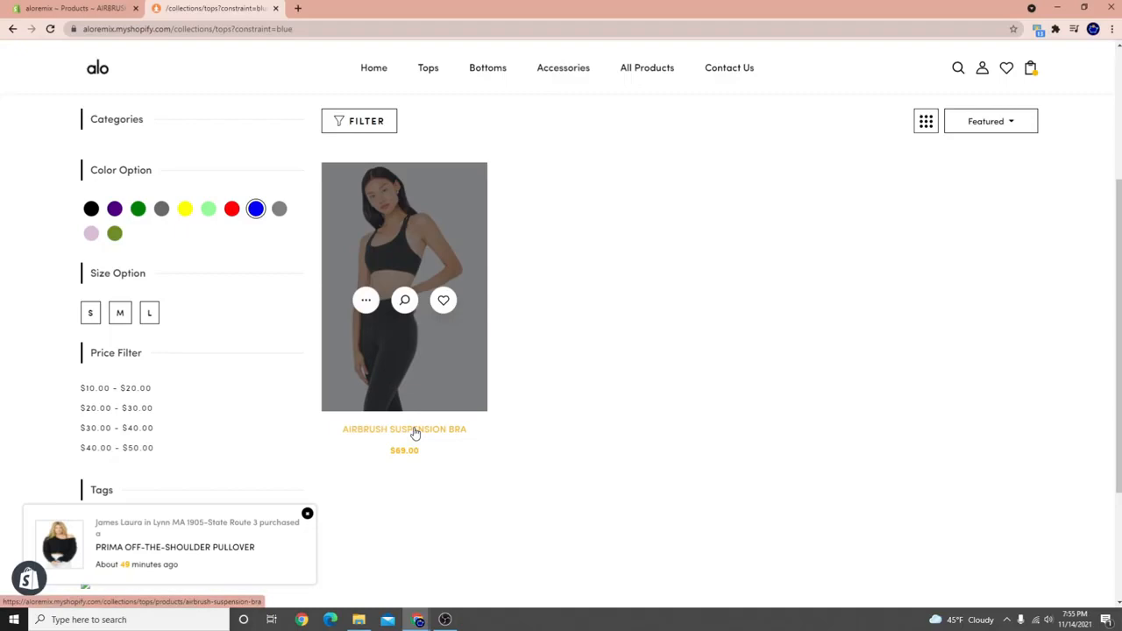
Check the Airbrush Suspension Bra admin page, then return to the blue-filtered Tops listing.
left_click(74, 8)
scroll(807, 576, "down", 3)
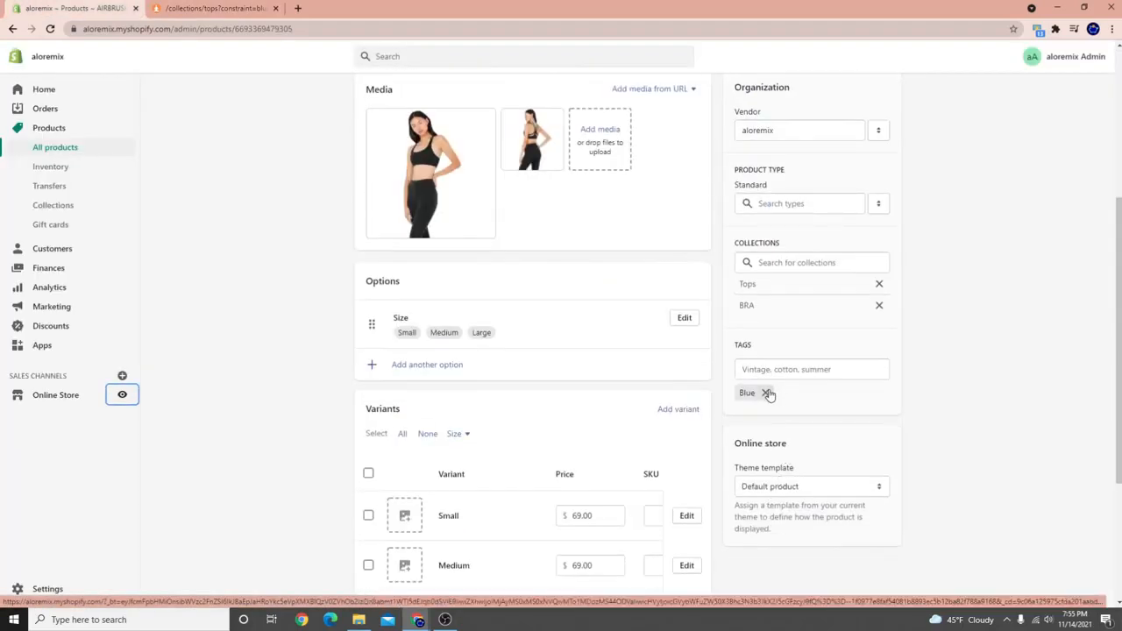
scroll(243, 208, "up", 3)
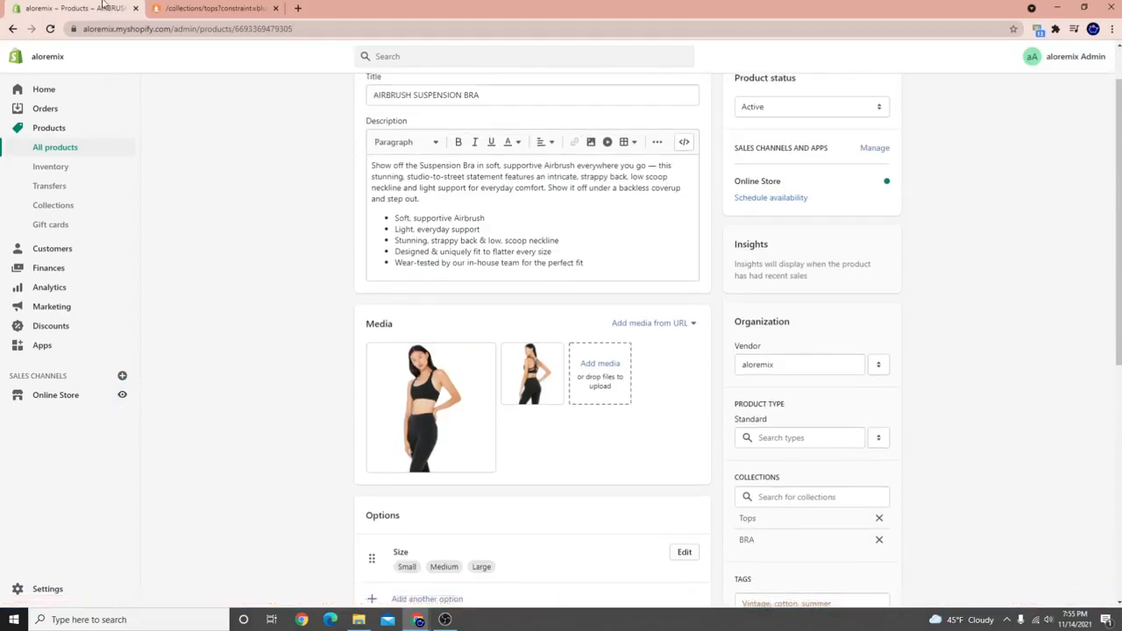
left_click(166, 7)
left_click_drag(151, 387, 84, 384)
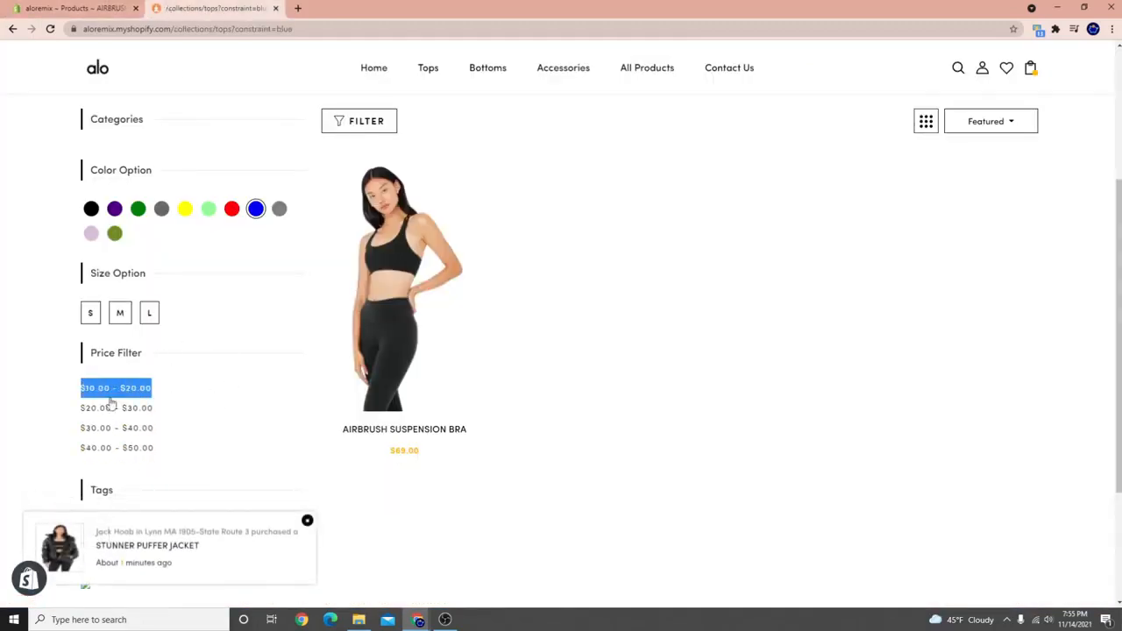
scroll(146, 401, "down", 1)
scroll(140, 394, "up", 3)
scroll(120, 430, "up", 3)
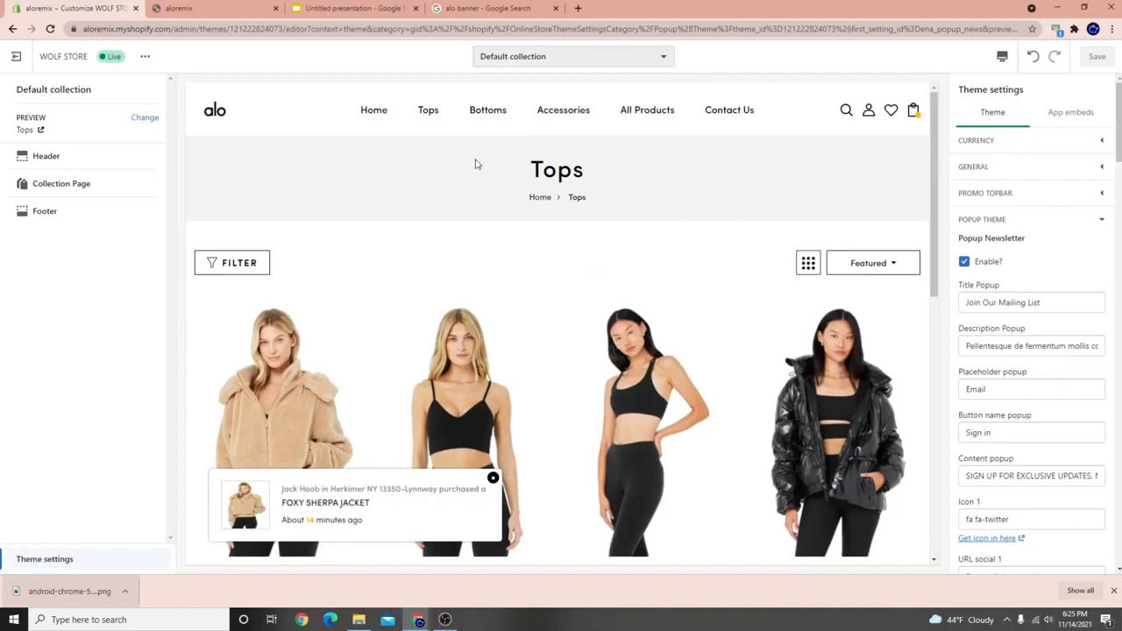
Preview the Delight Bralette page, collapse Popup Theme and show Product Detail page settings.
scroll(478, 220, "down", 2)
left_click(469, 405)
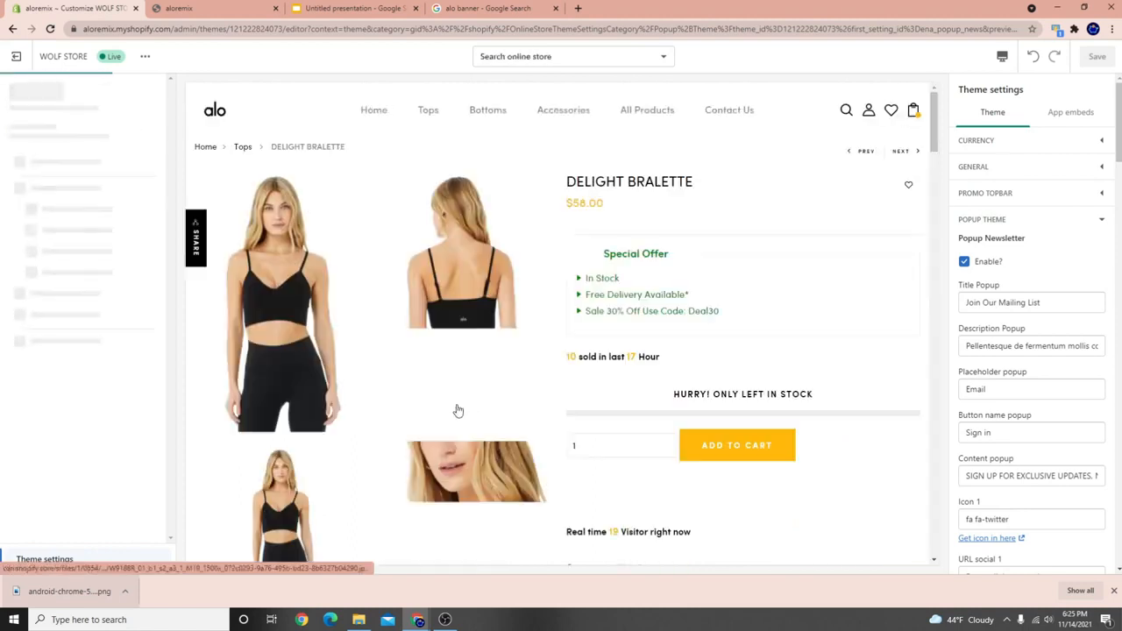
left_click(1113, 591)
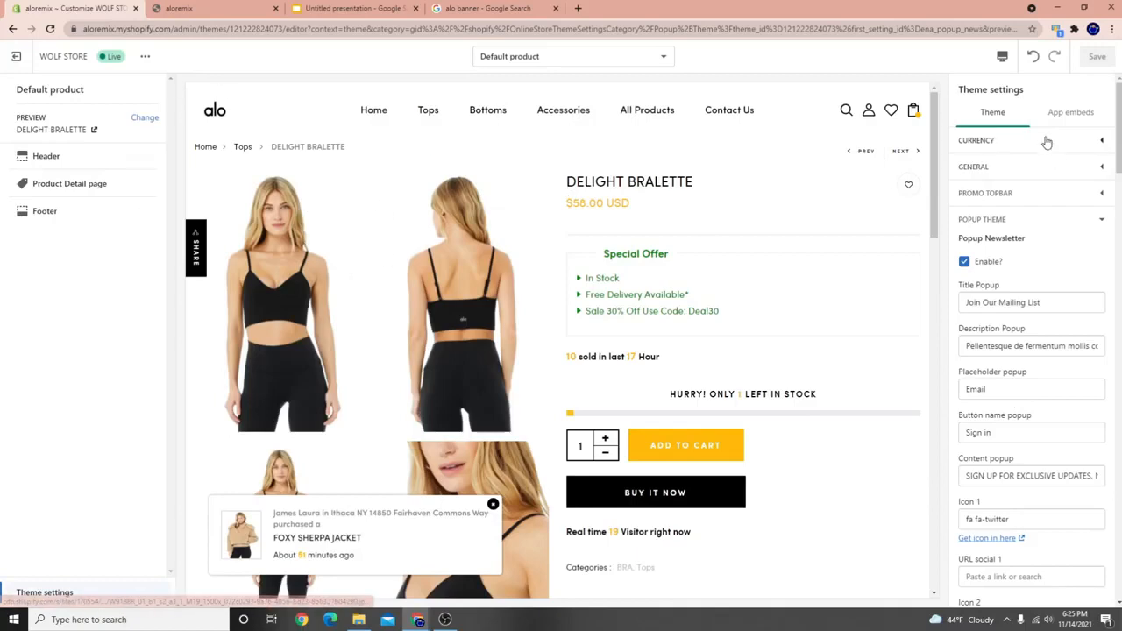
left_click(1100, 220)
scroll(1034, 394, "down", 2)
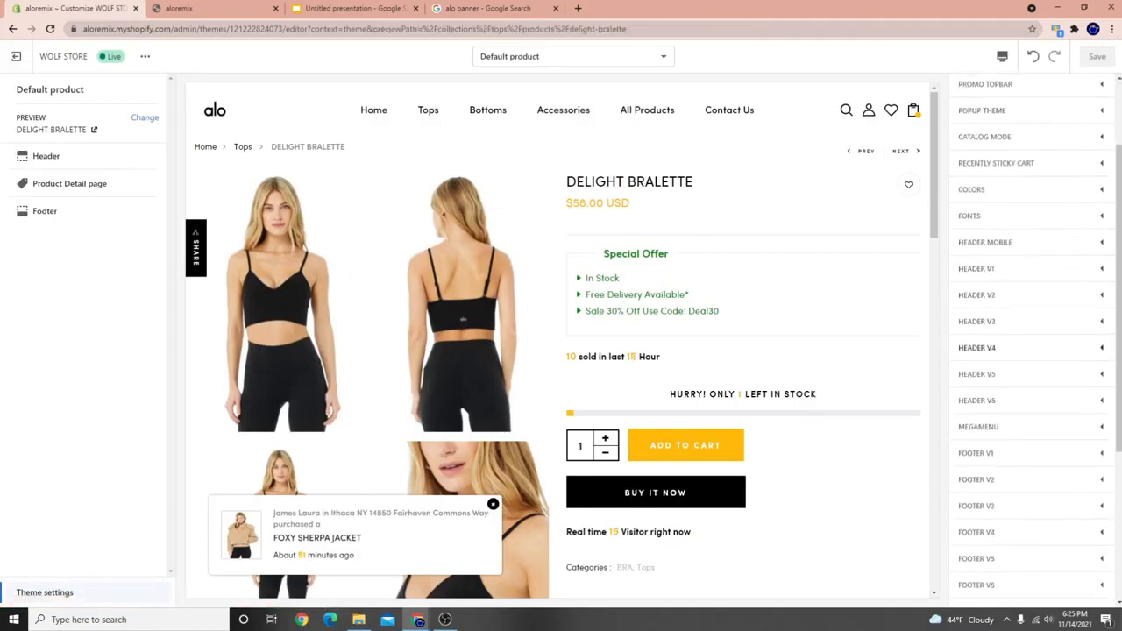
left_click(68, 188)
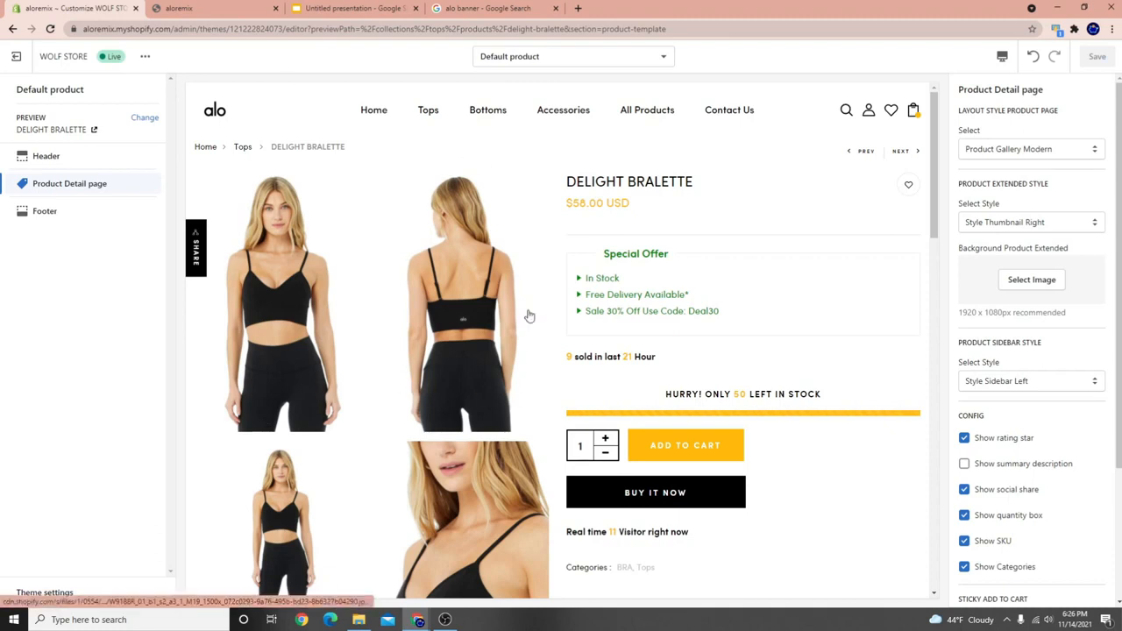
Enlarge and close each of the three Delight Bralette product images in the preview.
scroll(438, 325, "down", 3)
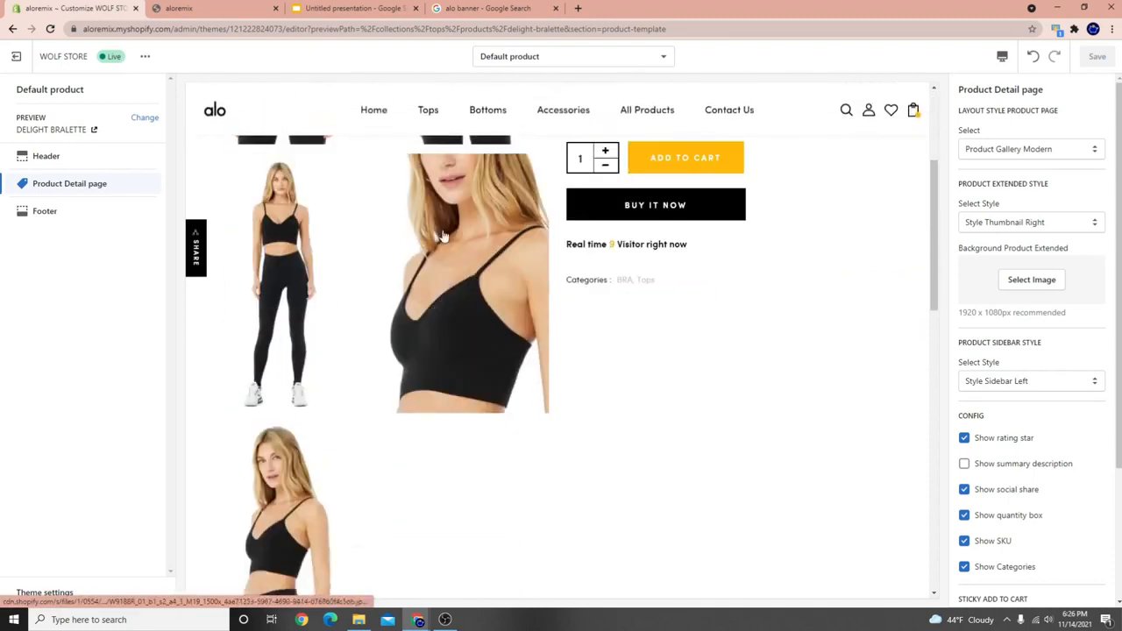
scroll(353, 293, "up", 3)
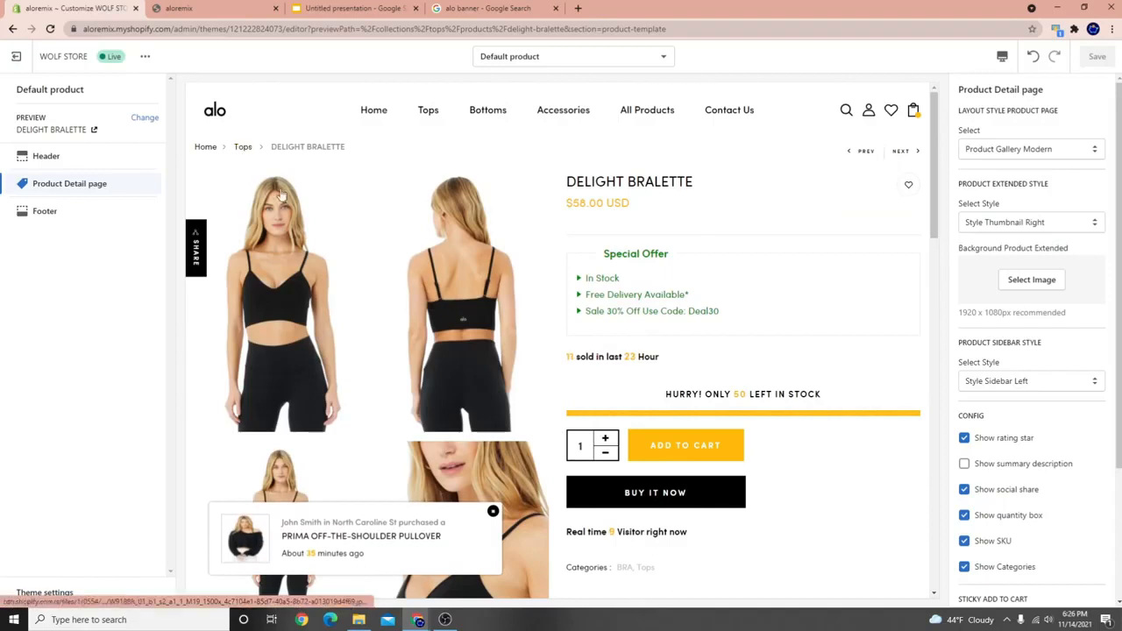
scroll(420, 449, "down", 3)
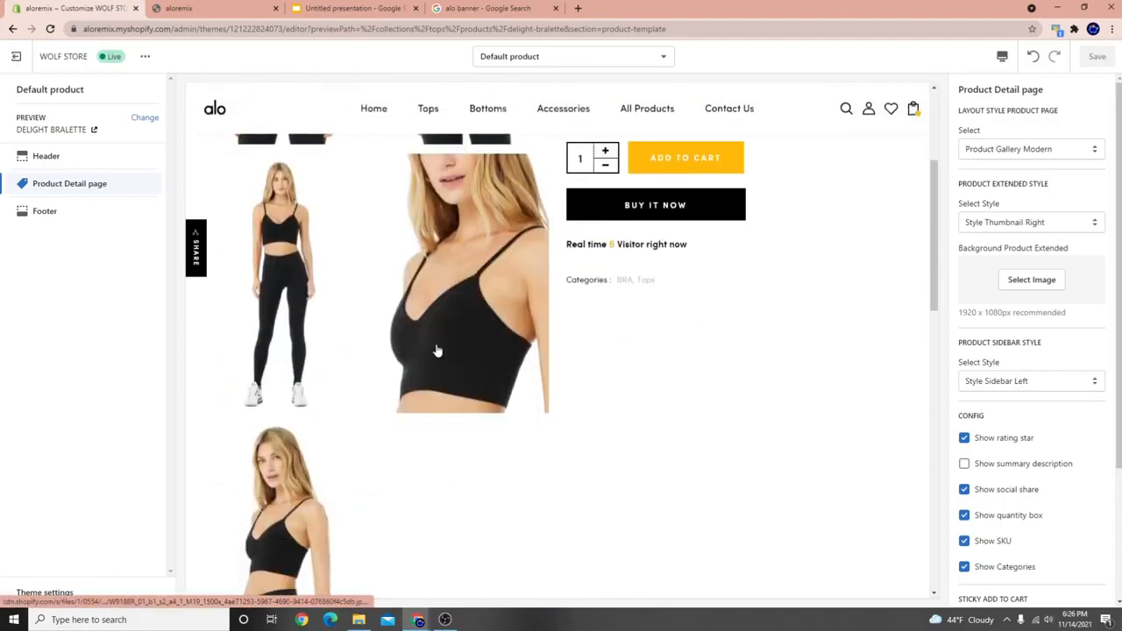
scroll(456, 368, "up", 2)
left_click(483, 390)
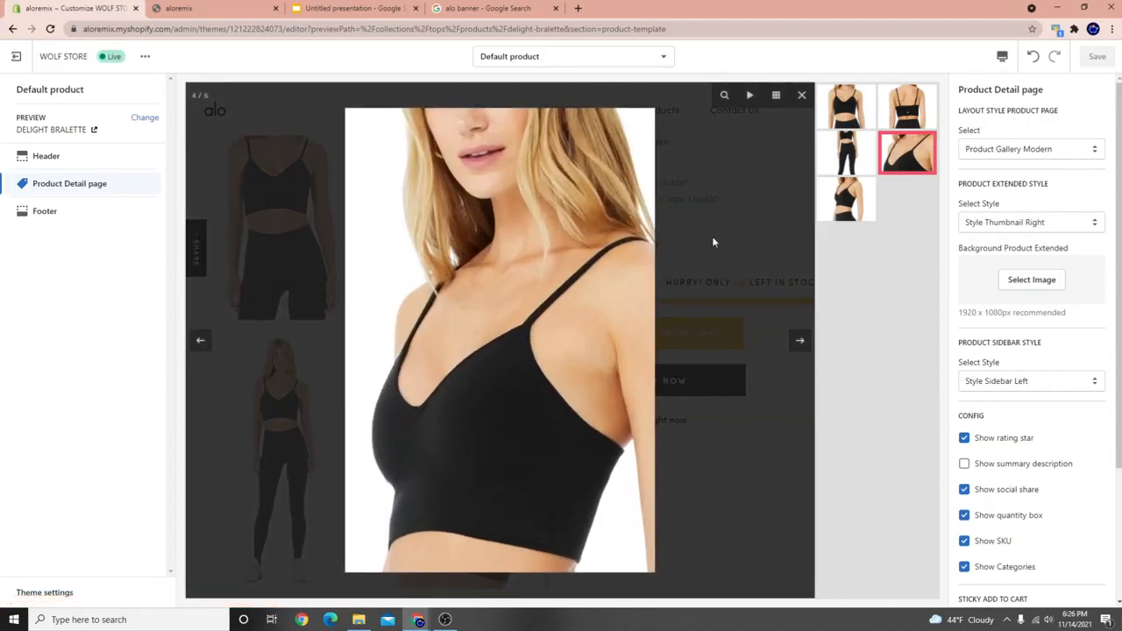
left_click(712, 241)
left_click(338, 406)
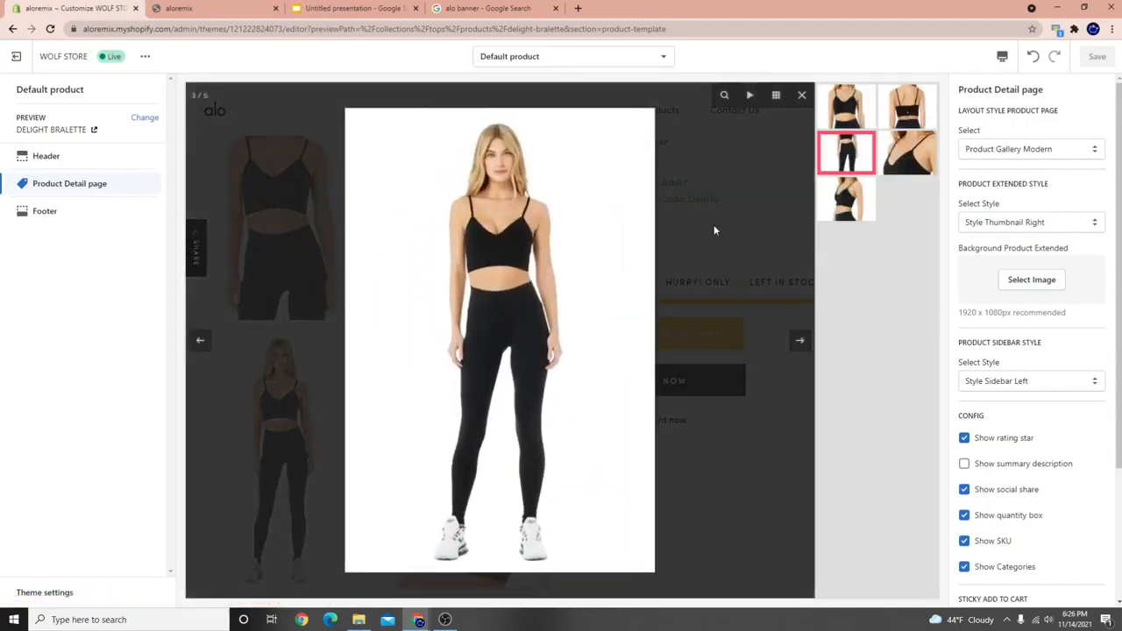
left_click(713, 229)
left_click(295, 225)
left_click(713, 227)
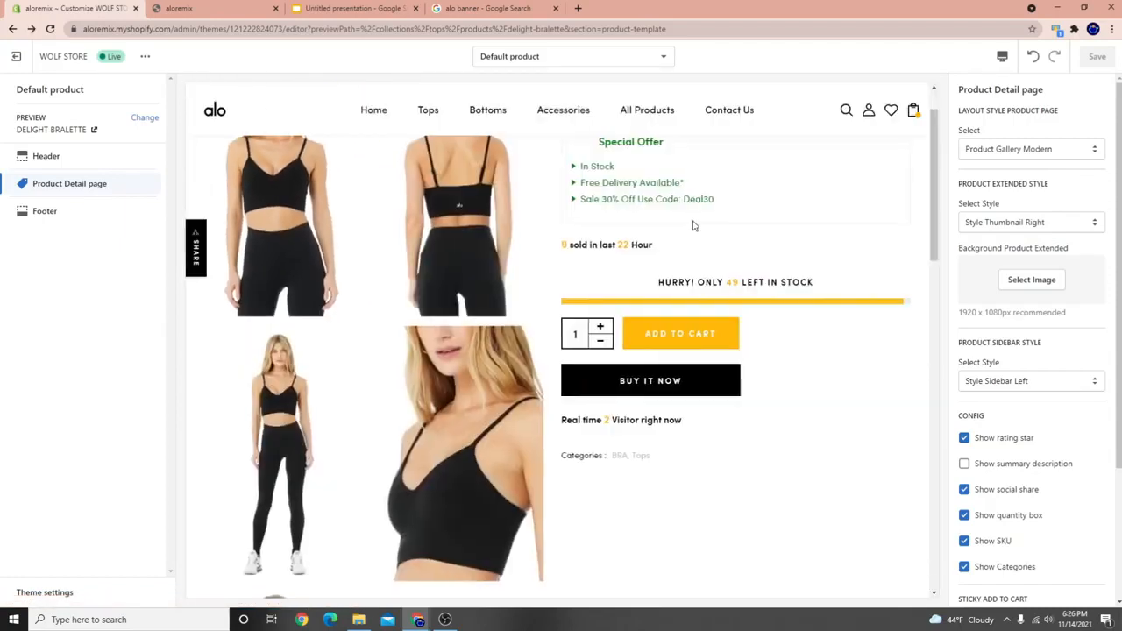
scroll(666, 259, "up", 2)
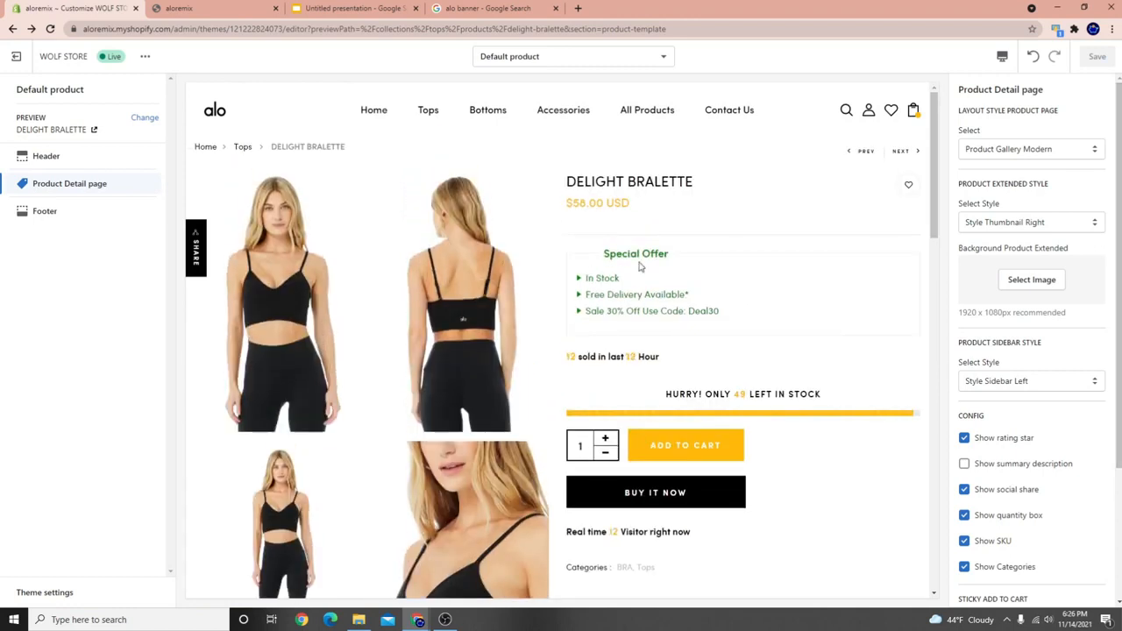
left_click(1005, 151)
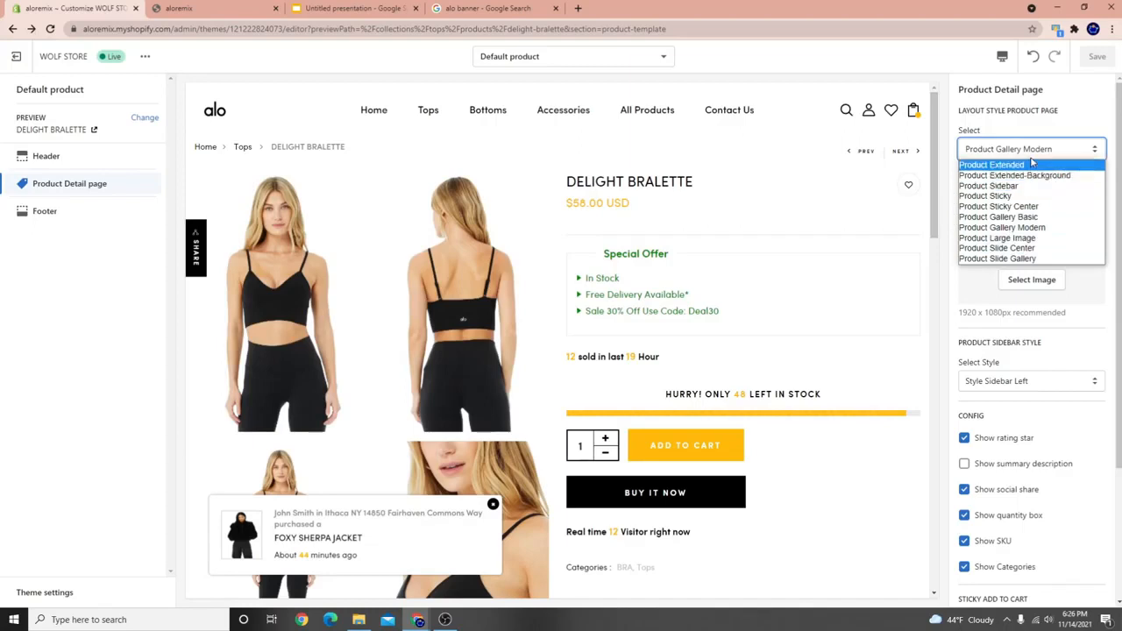
Choose Product Extended as the layout style and scroll the preview to check the thumbnails.
left_click(1044, 125)
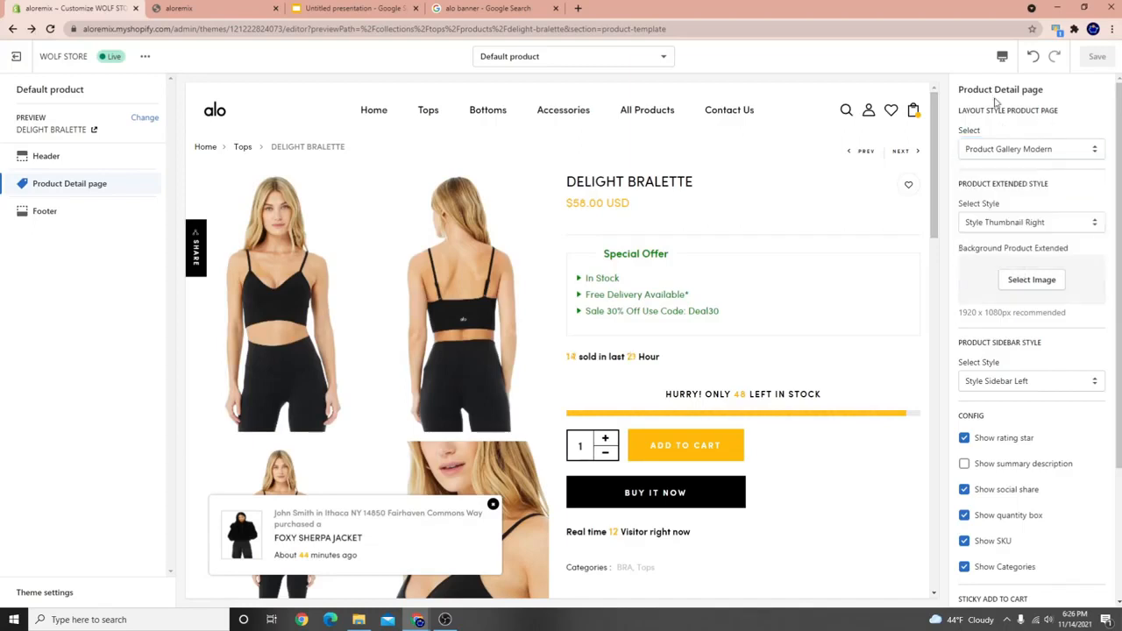
left_click(996, 151)
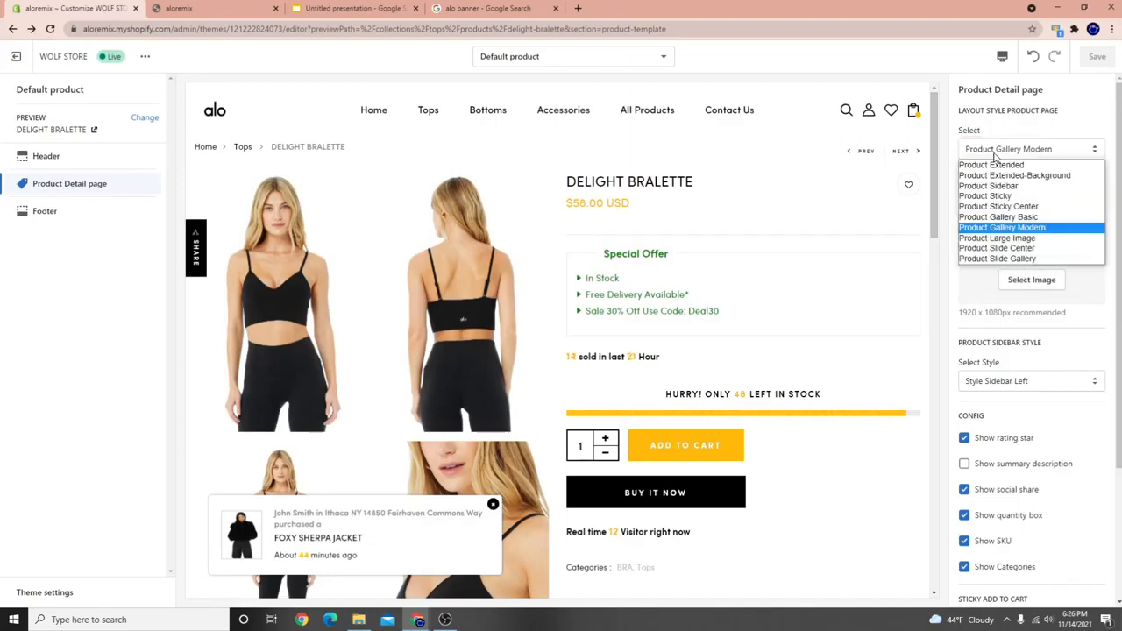
left_click(57, 190)
left_click(1021, 149)
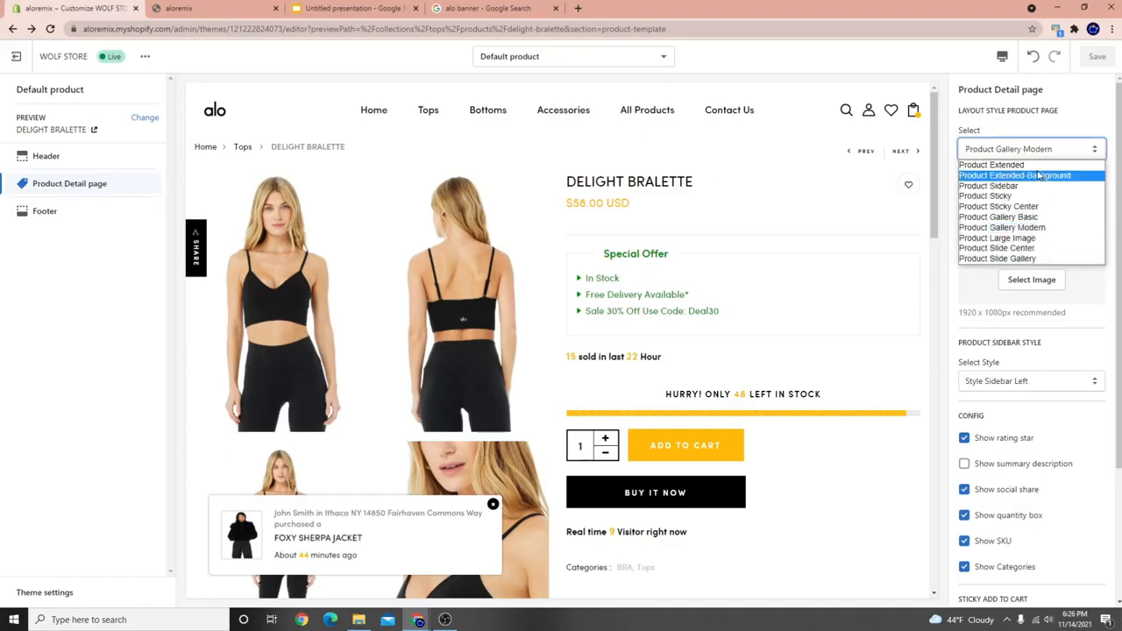
left_click(1035, 166)
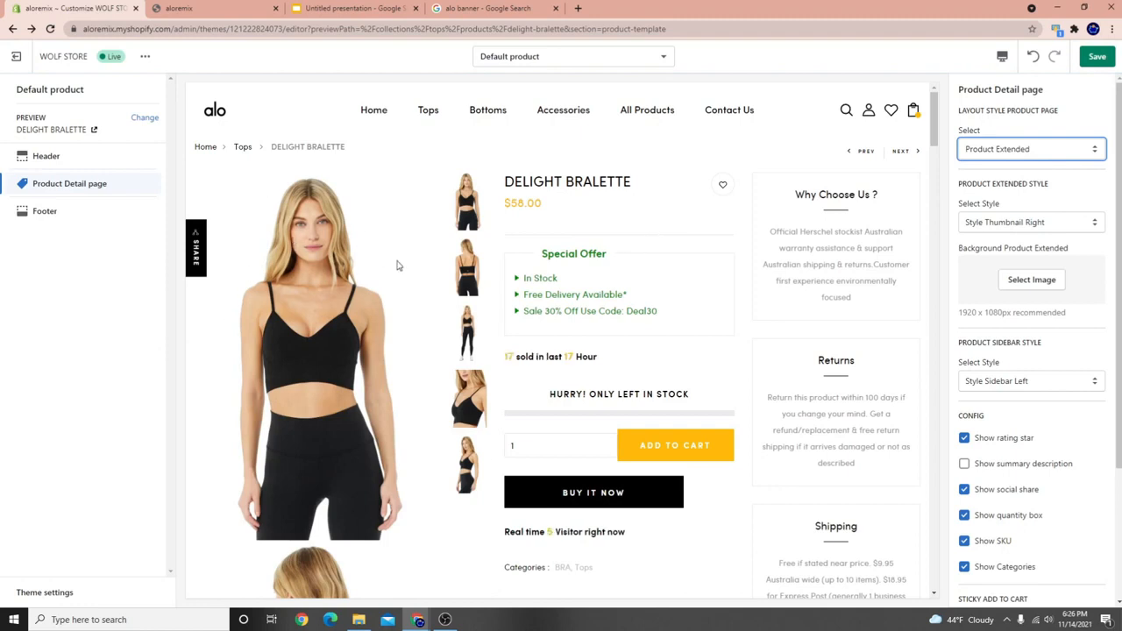
scroll(430, 466, "down", 5)
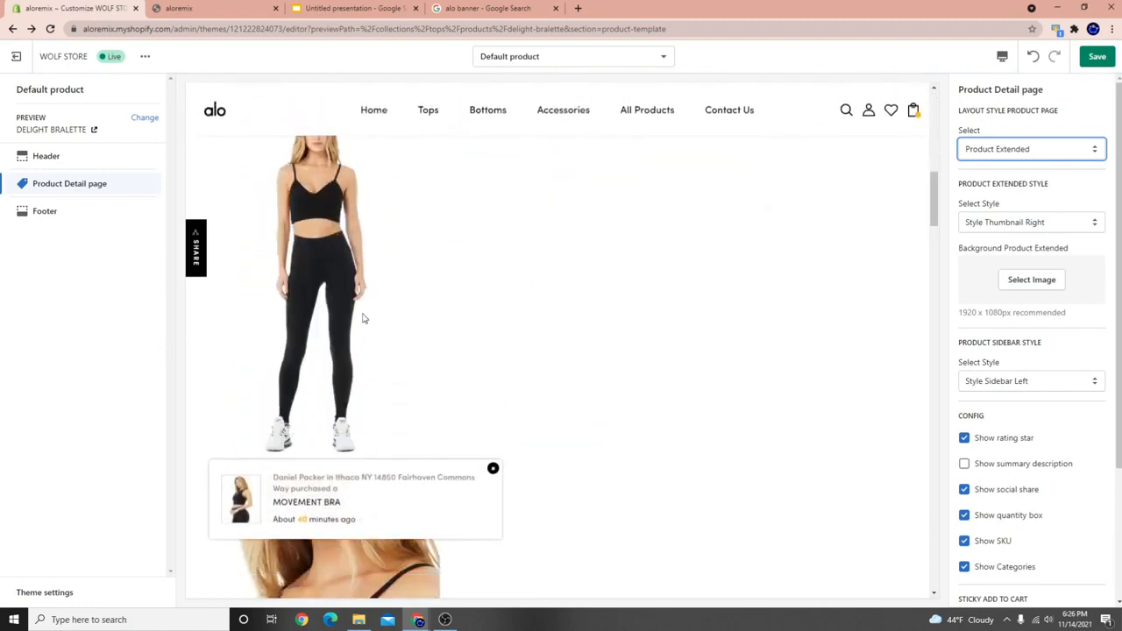
scroll(364, 318, "down", 5)
scroll(386, 412, "up", 3)
scroll(397, 407, "up", 6)
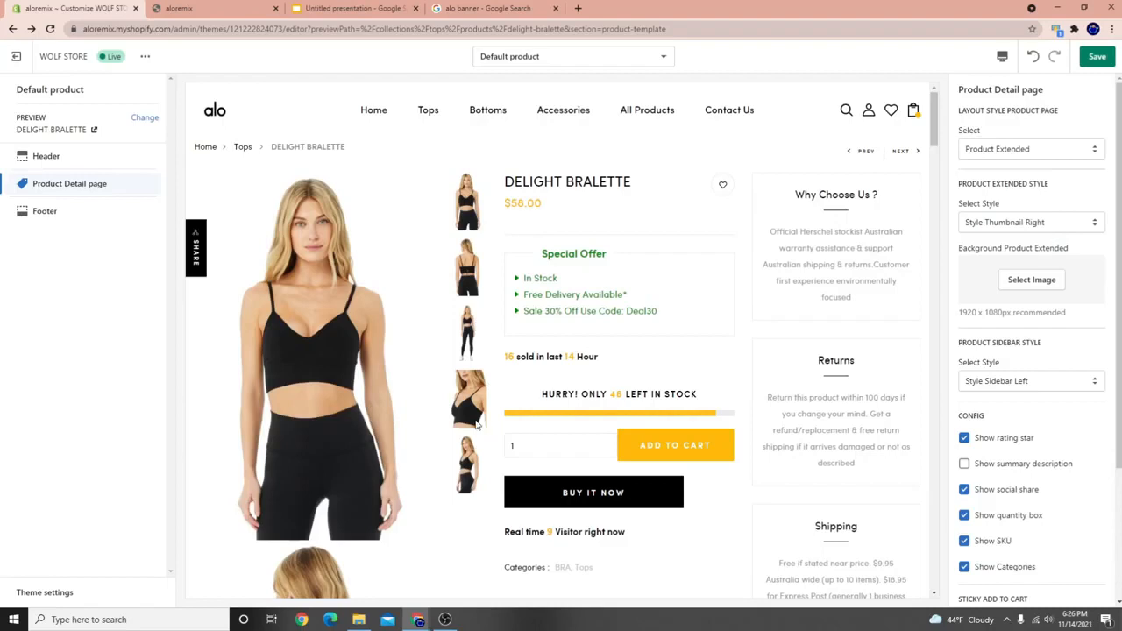
scroll(416, 336, "down", 1)
scroll(440, 400, "up", 1)
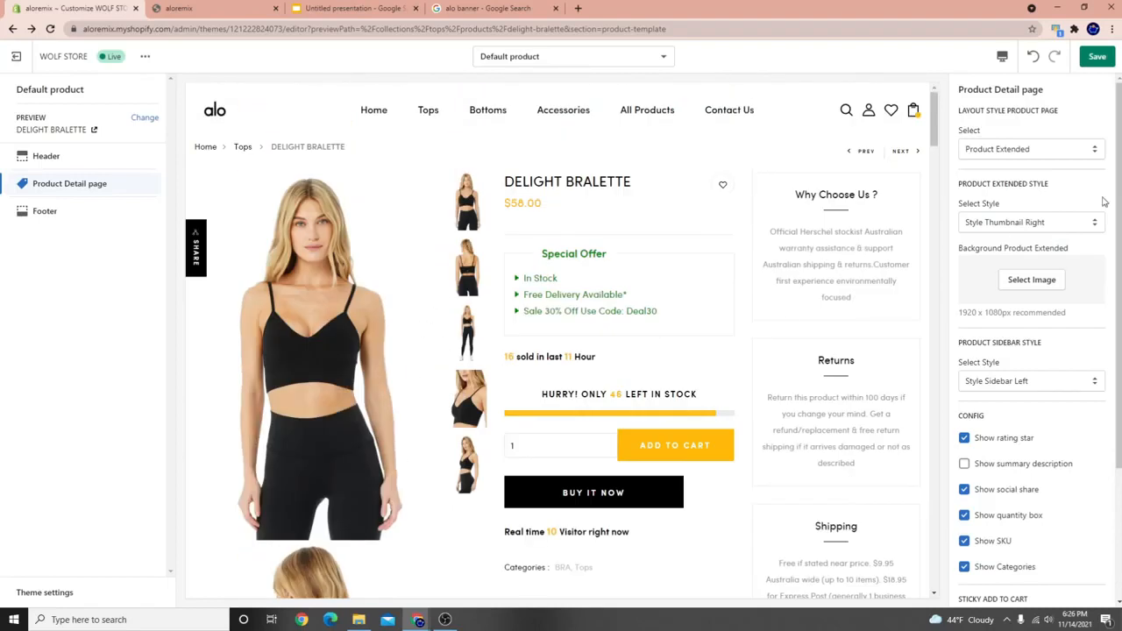
Switch the product page to Product Extended-Background layout and save.
left_click(1008, 154)
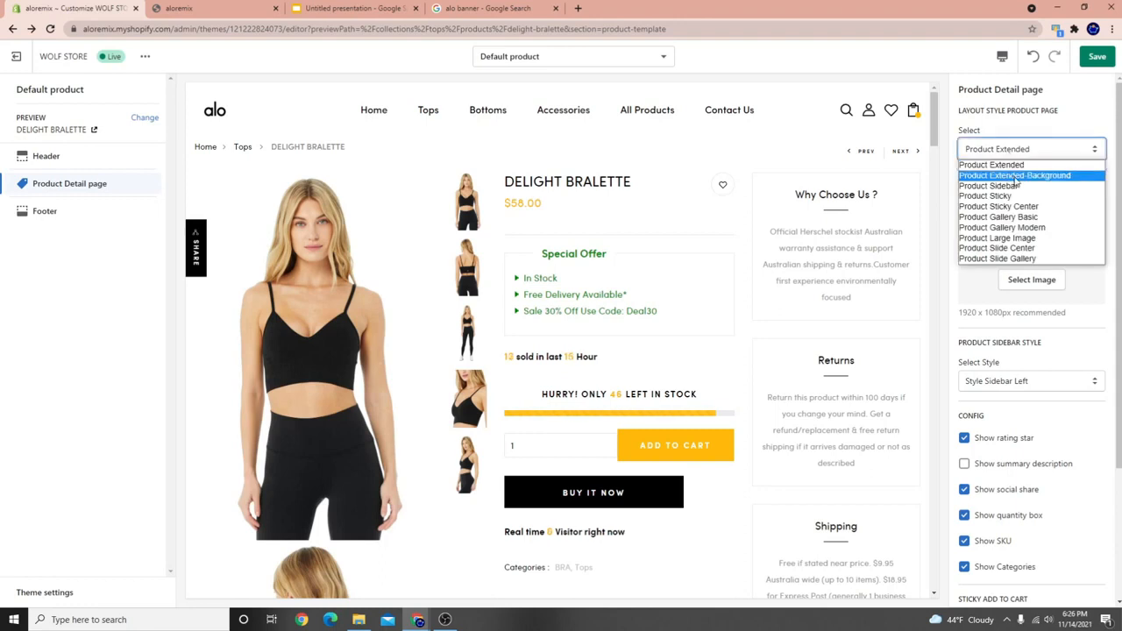
left_click(1017, 177)
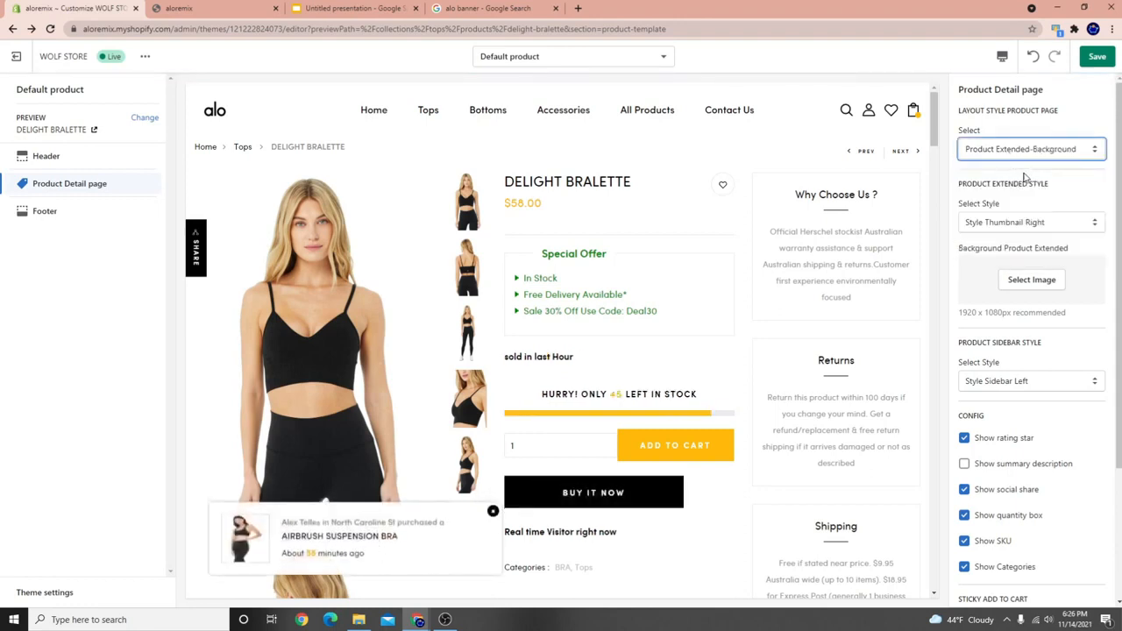
left_click(1103, 65)
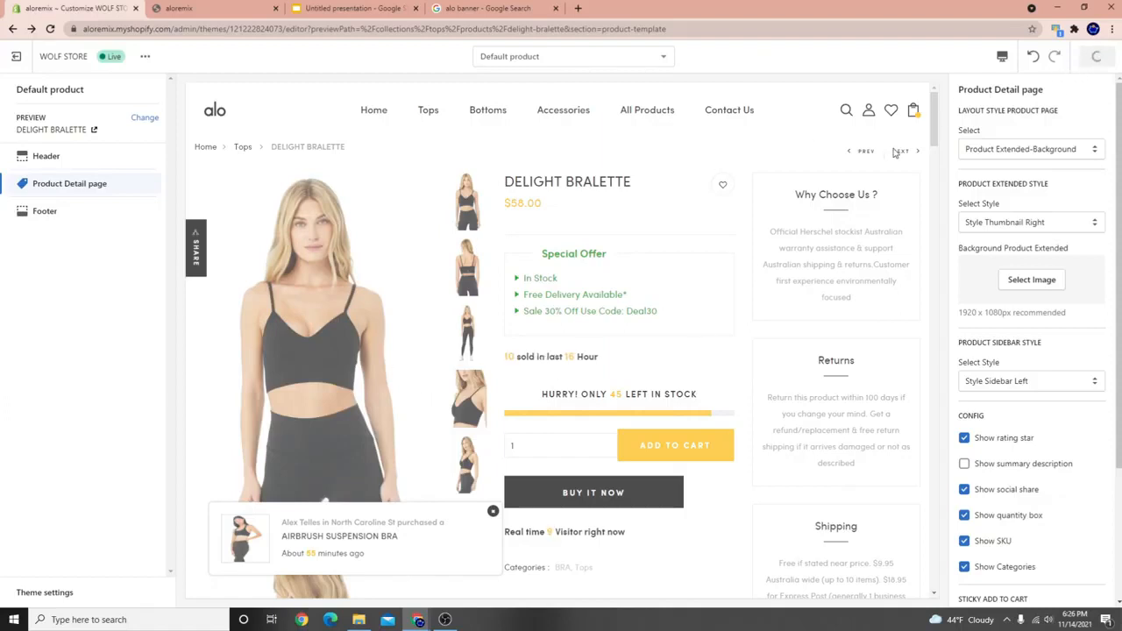
mouse_move(894, 153)
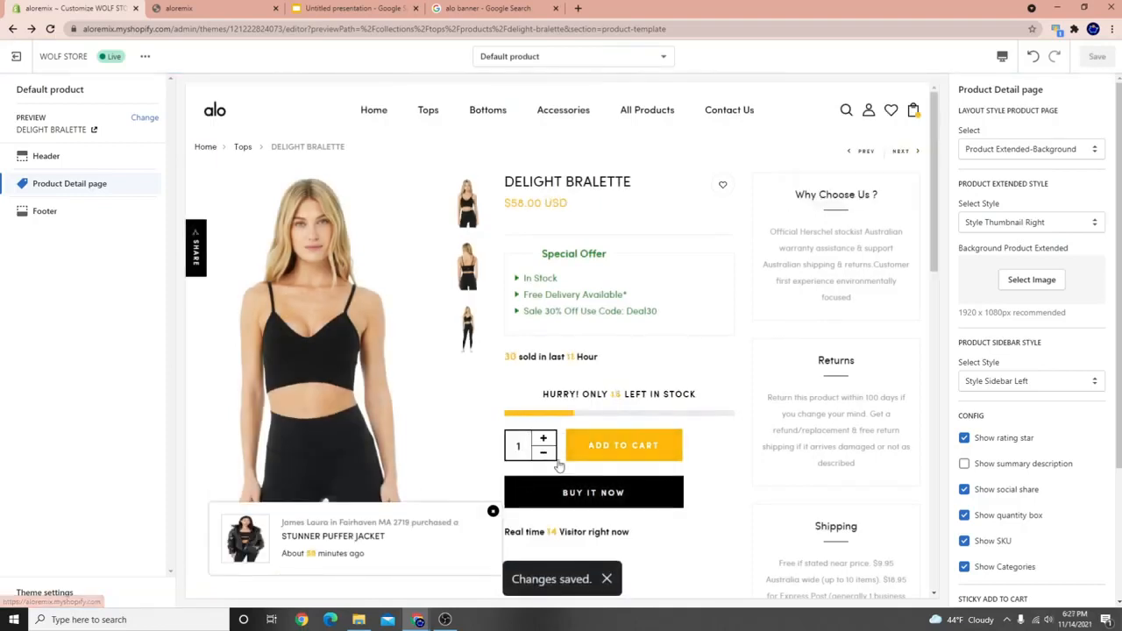
scroll(672, 497, "down", 3)
scroll(699, 471, "up", 3)
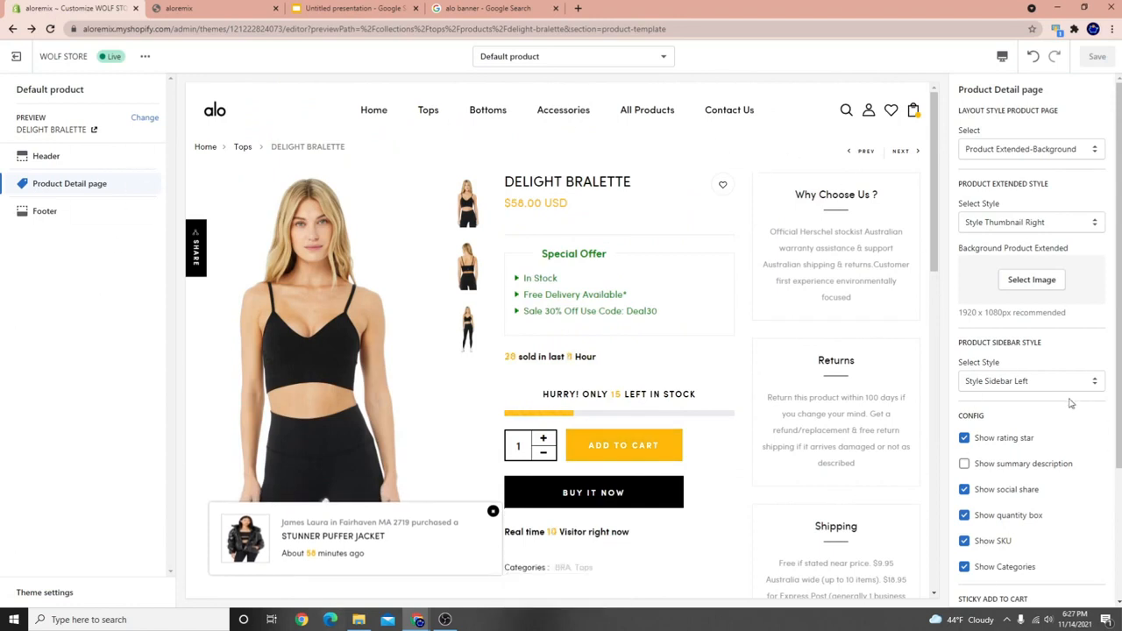
Set the yoga photo as the Background Product Extended image.
left_click(1032, 280)
left_click(991, 277)
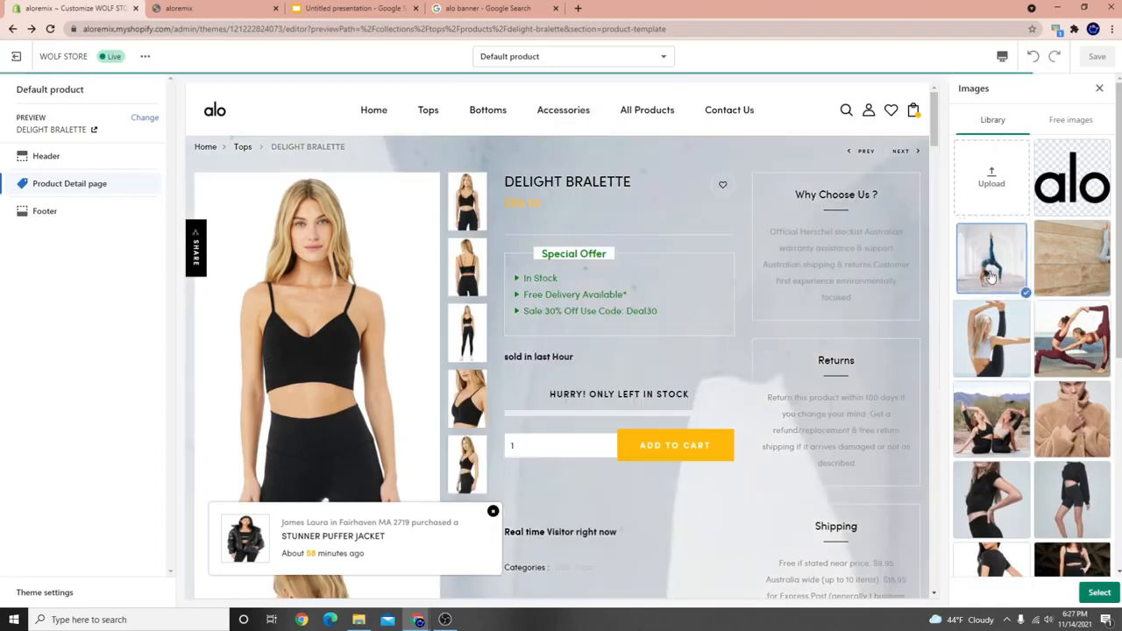
scroll(635, 366, "down", 5)
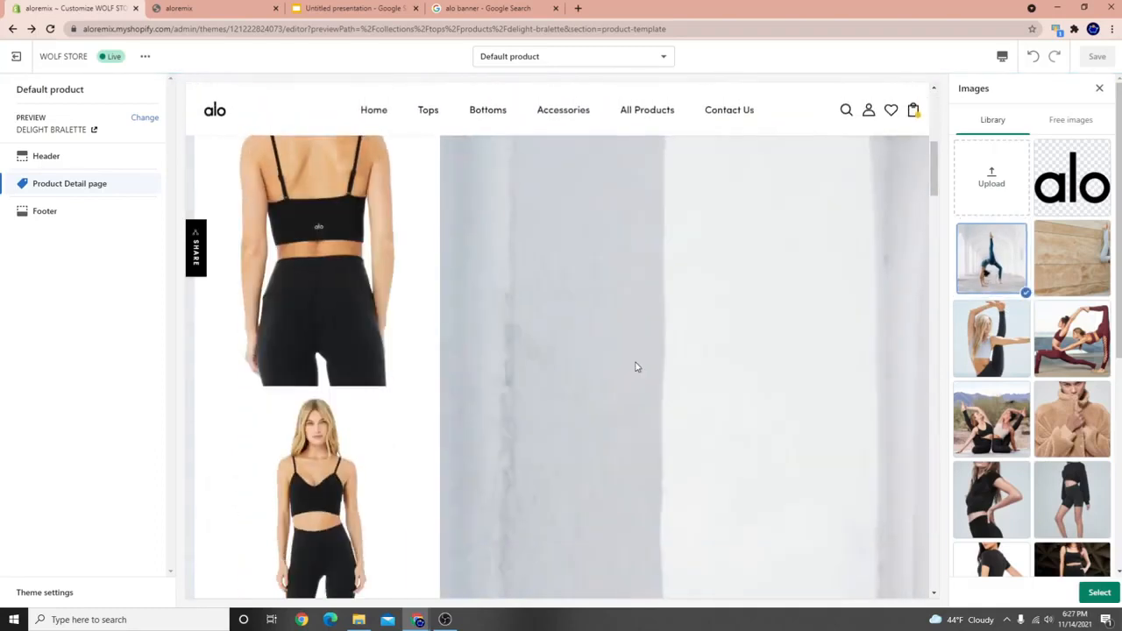
scroll(654, 373, "up", 5)
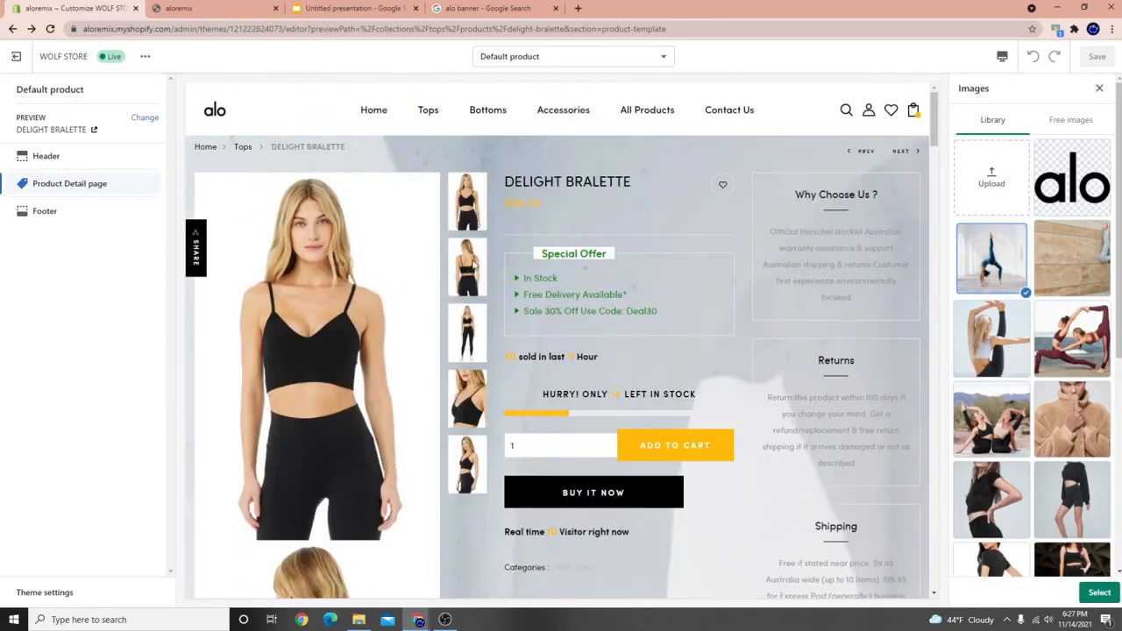
left_click(1100, 88)
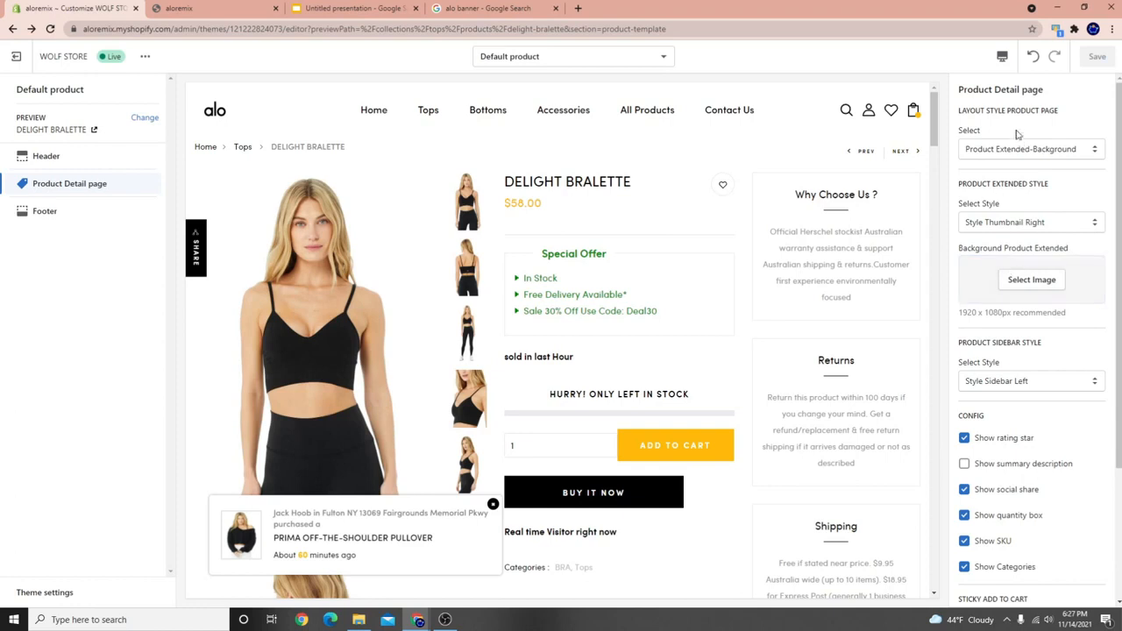
left_click(999, 151)
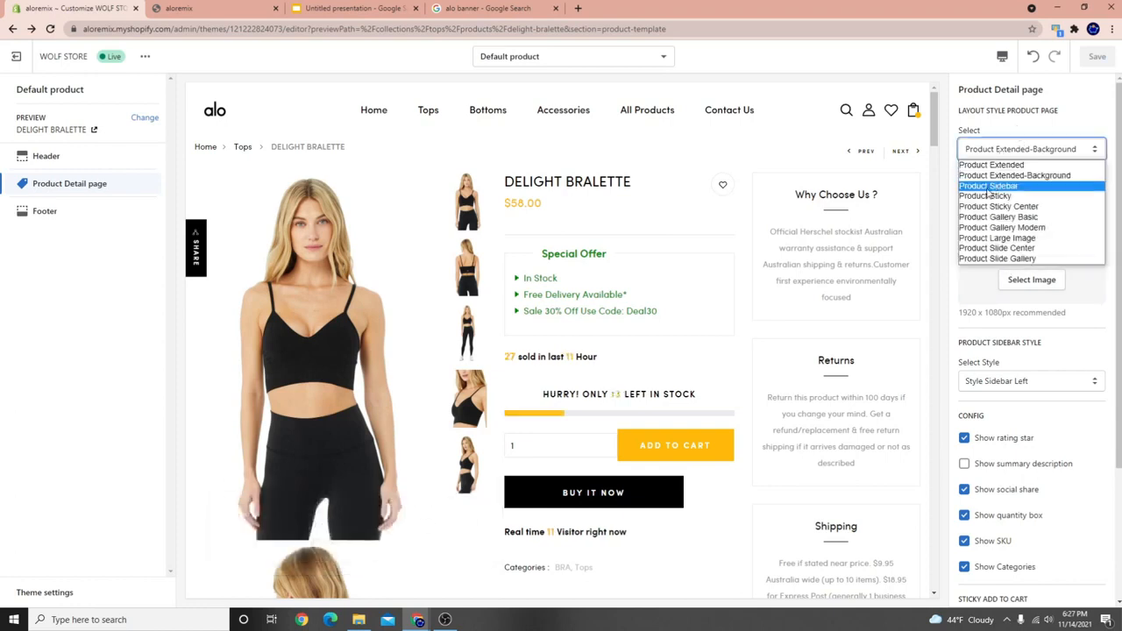
Apply the Product Sidebar layout, save it, and scroll to the Best Seller sidebar.
left_click(989, 186)
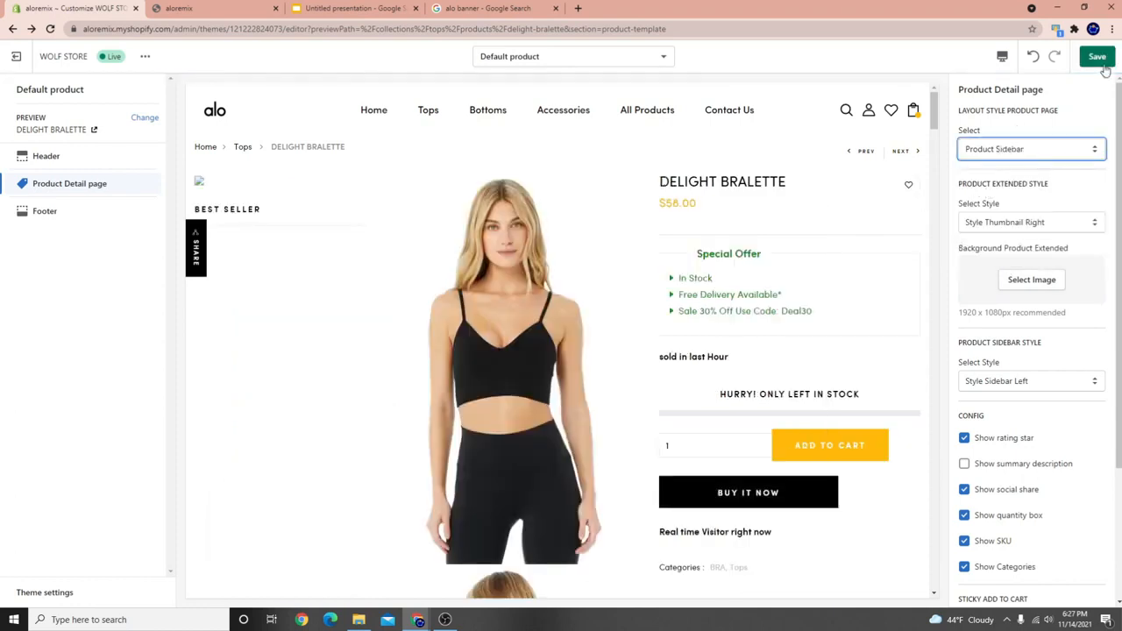
left_click(1103, 65)
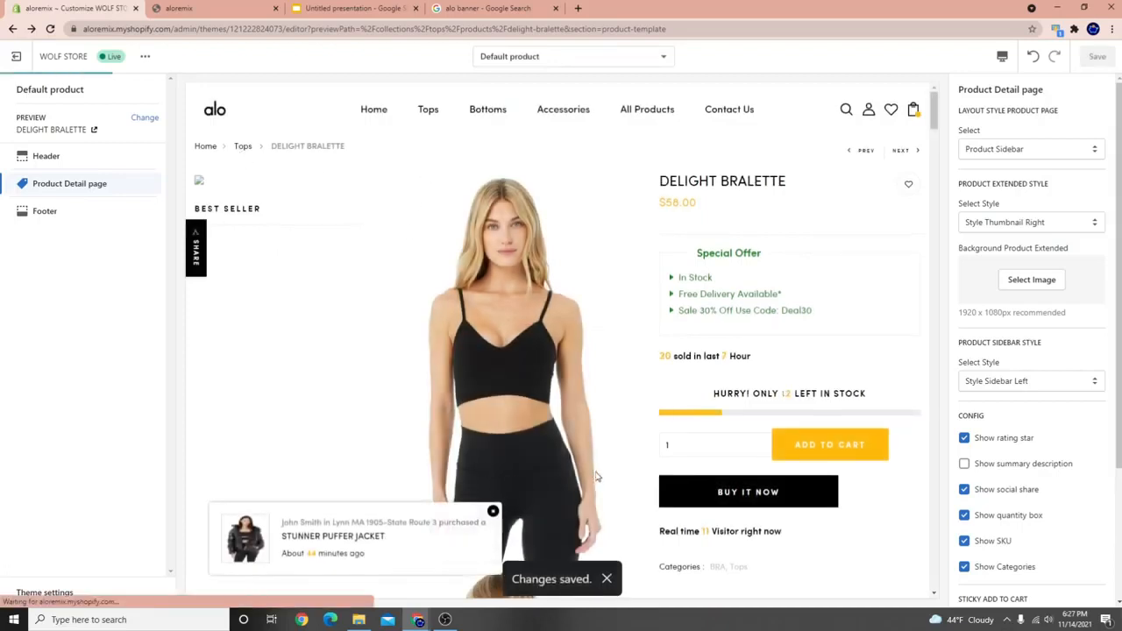
scroll(570, 392, "down", 5)
scroll(566, 399, "down", 5)
scroll(543, 395, "up", 12)
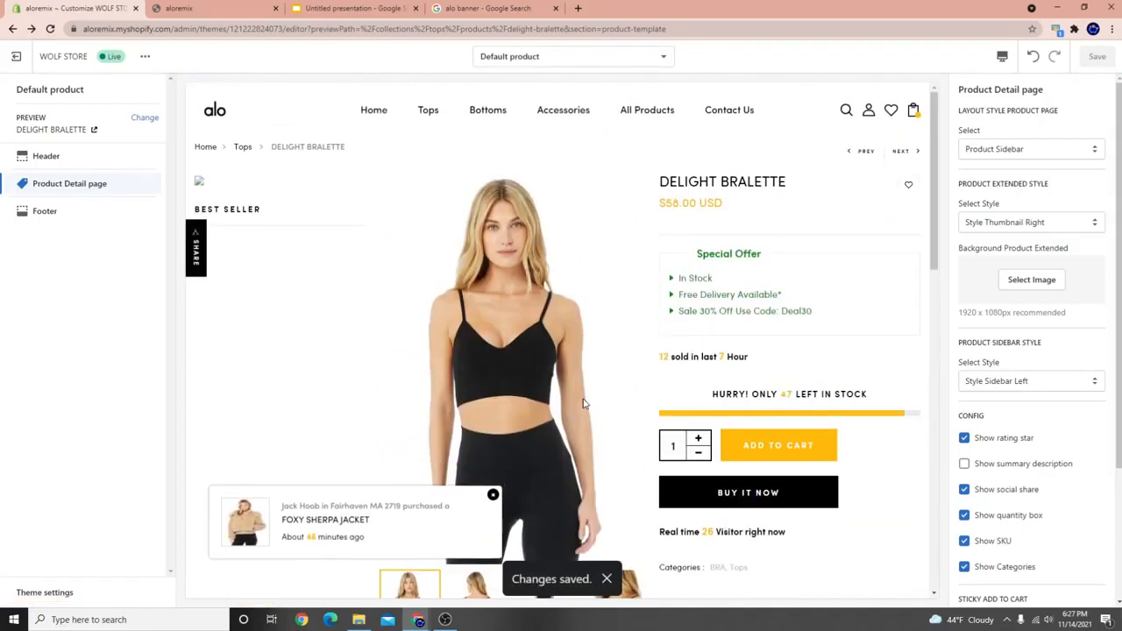
scroll(529, 393, "down", 2)
Swap the main image to the full-length, fourth and close-up photos via thumbnails.
left_click(548, 505)
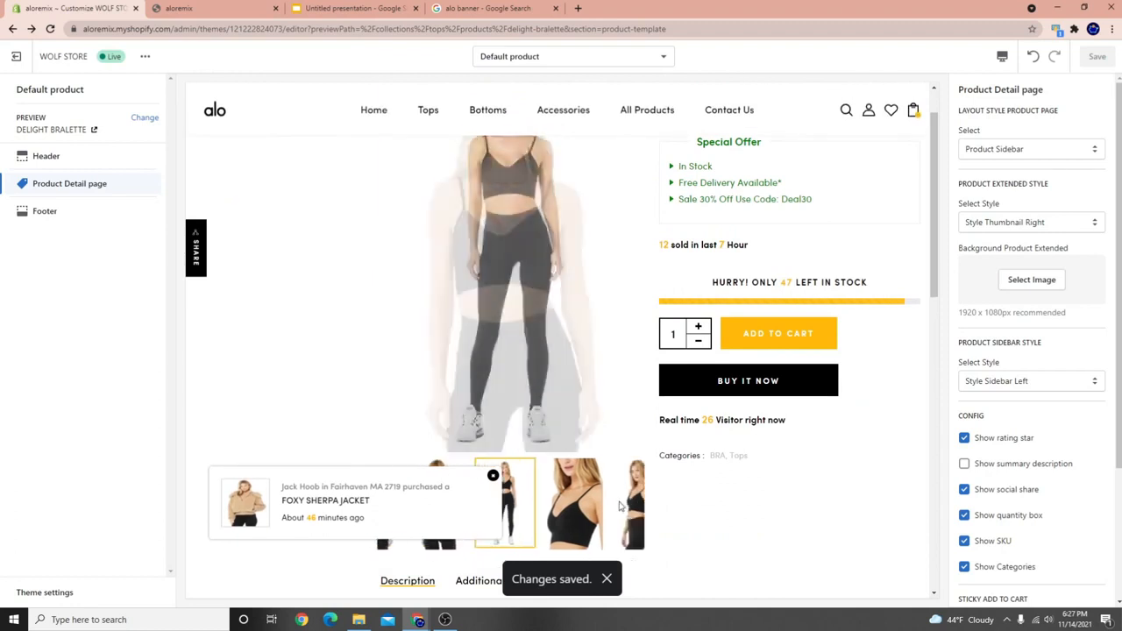
scroll(568, 510, "up", 2)
scroll(596, 528, "down", 3)
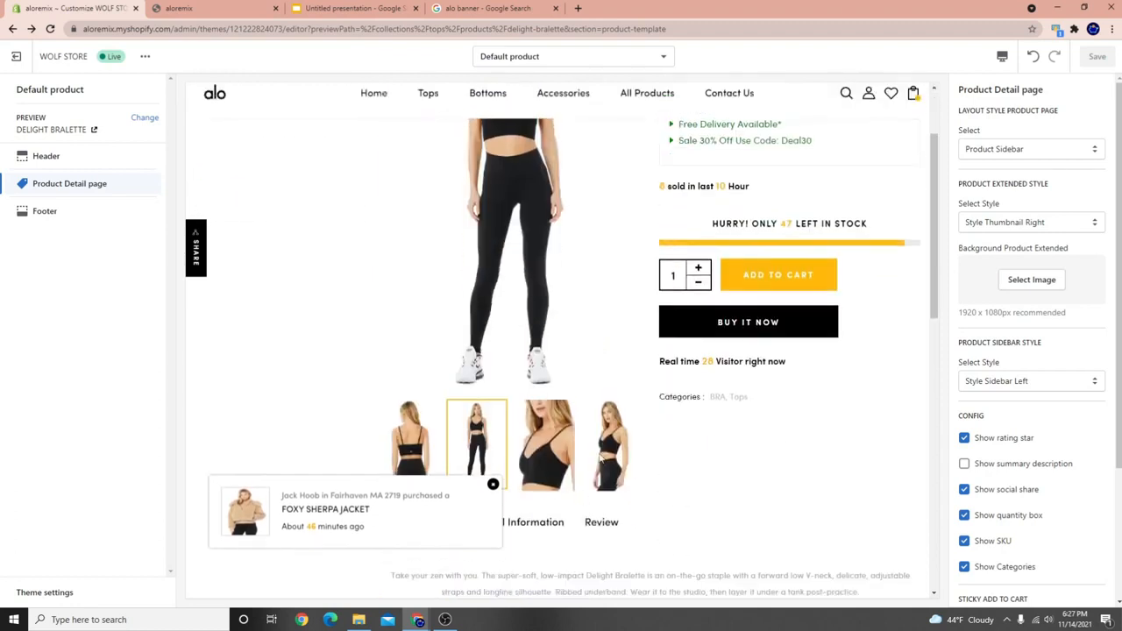
left_click(597, 459)
left_click(552, 456)
scroll(395, 395, "up", 3)
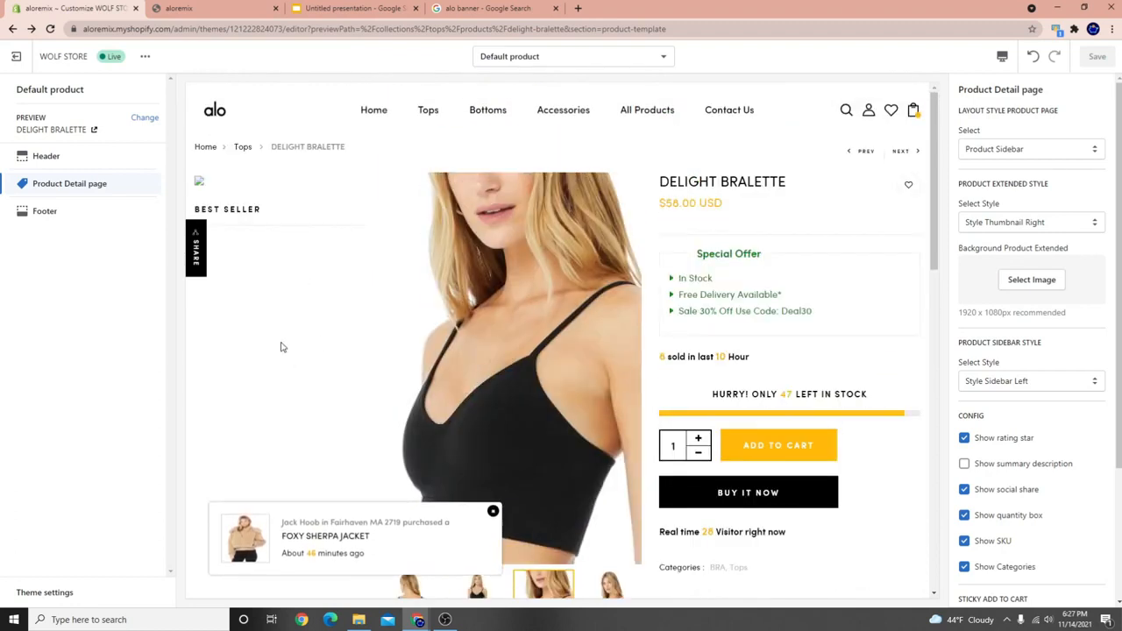
scroll(275, 242, "down", 5)
scroll(250, 306, "up", 5)
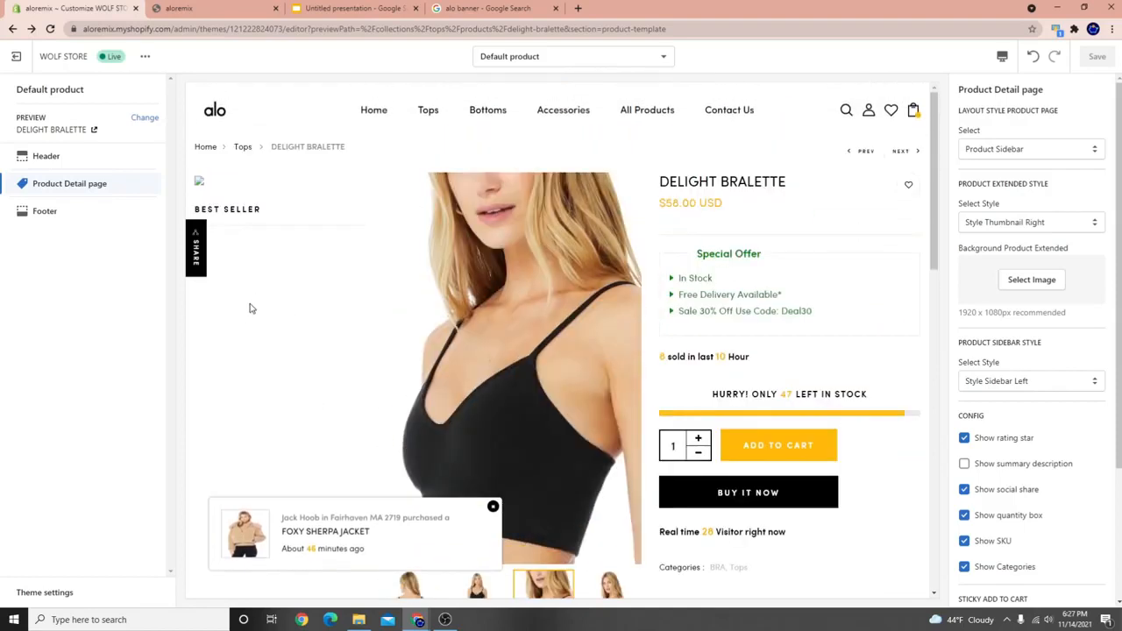
left_click(1049, 222)
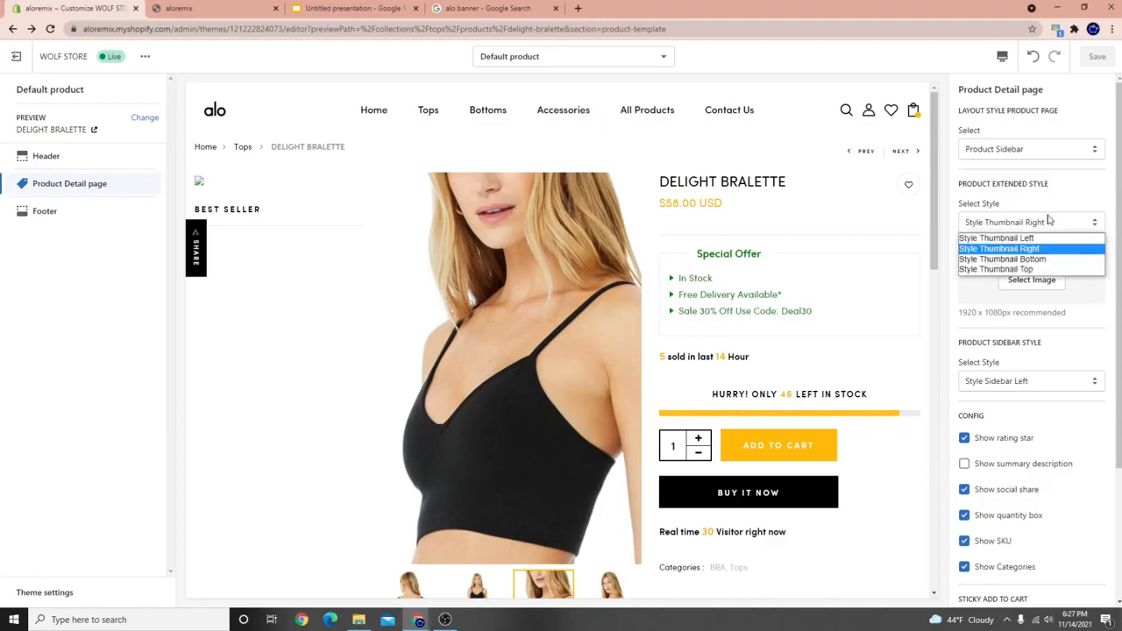
left_click(1026, 154)
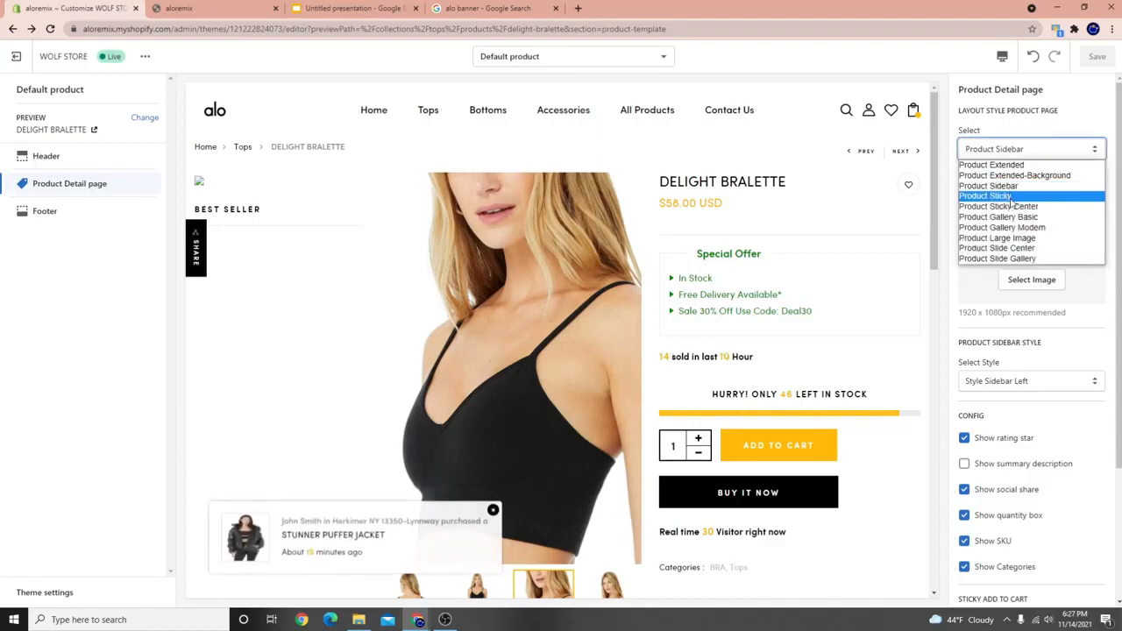
Apply and save Product Sticky, scrolling to see details stay fixed beside stacked images.
left_click(1013, 196)
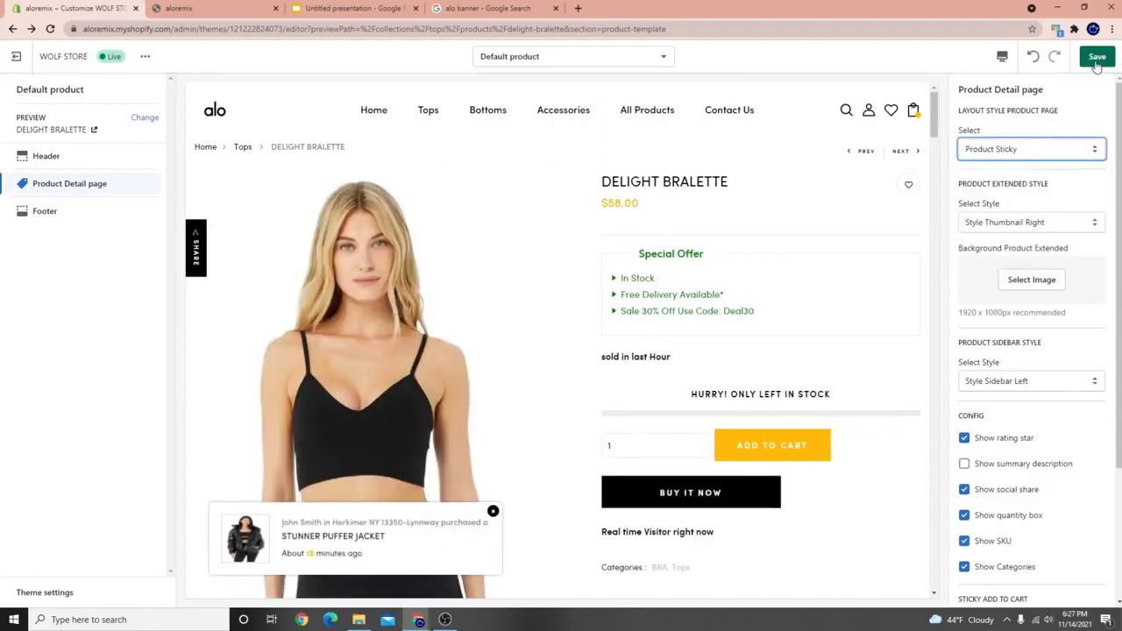
left_click(1096, 60)
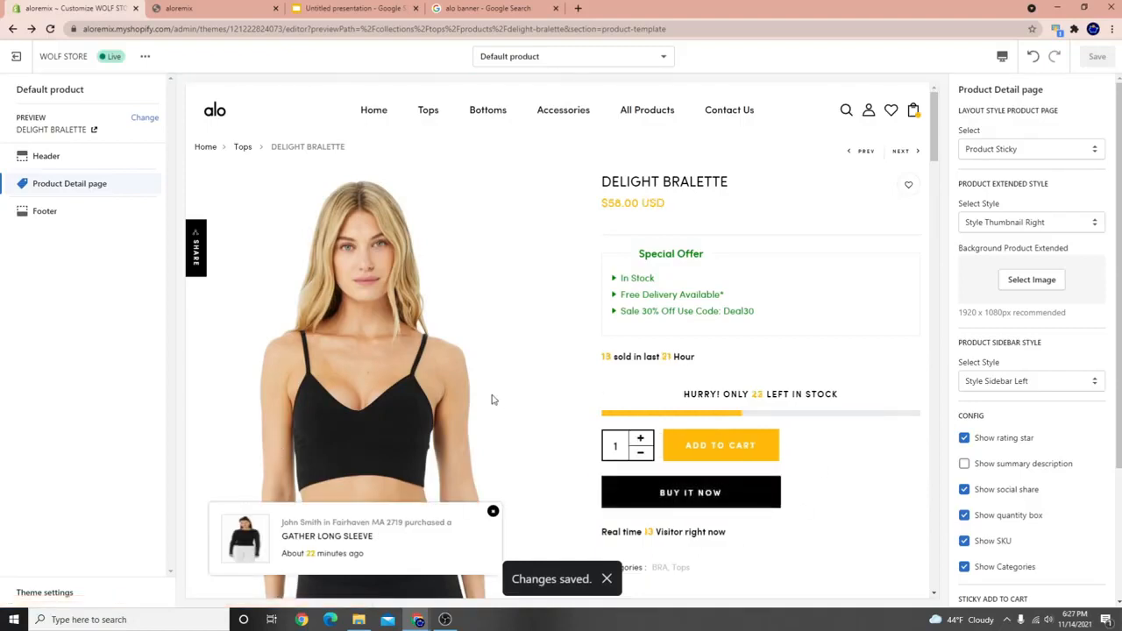
scroll(486, 395, "down", 5)
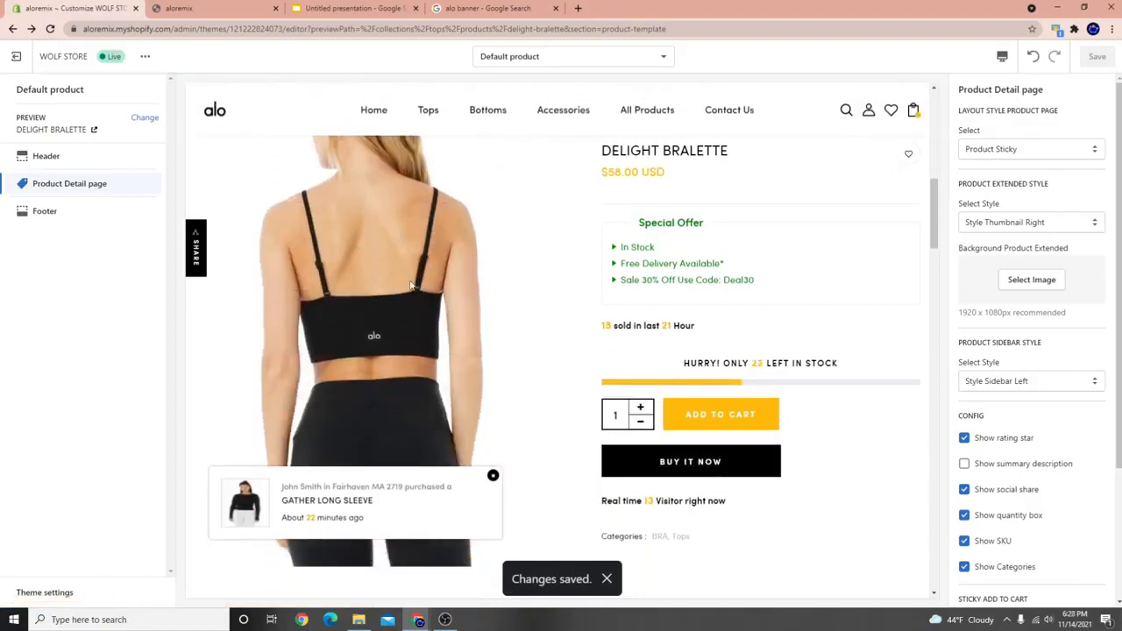
scroll(398, 350, "down", 5)
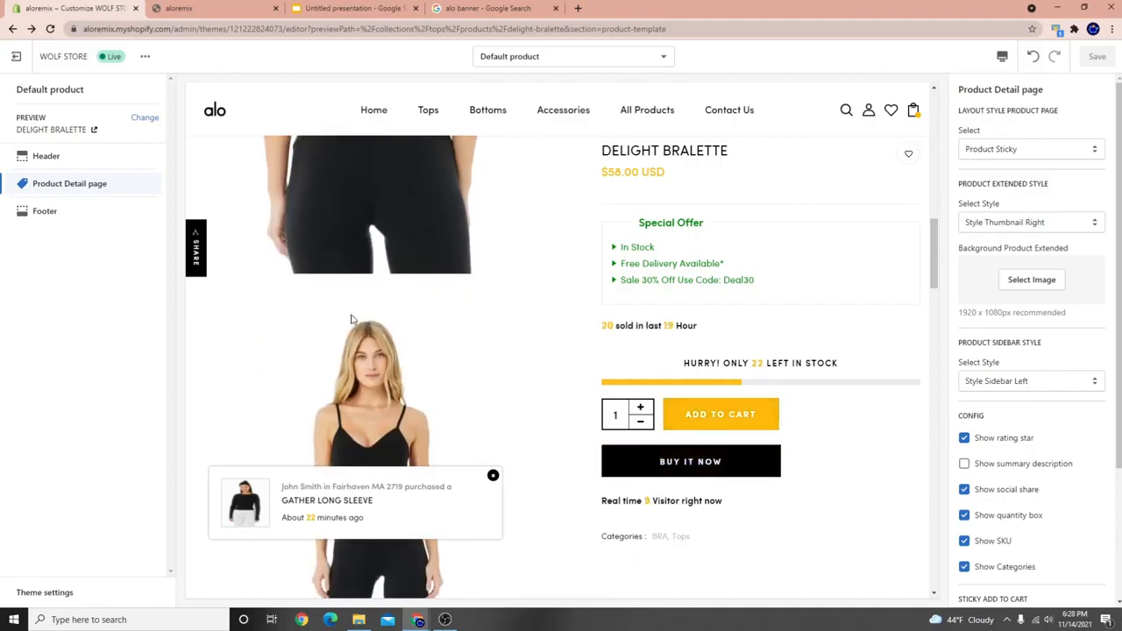
scroll(350, 319, "down", 10)
scroll(324, 338, "down", 5)
scroll(364, 344, "up", 10)
scroll(365, 365, "up", 8)
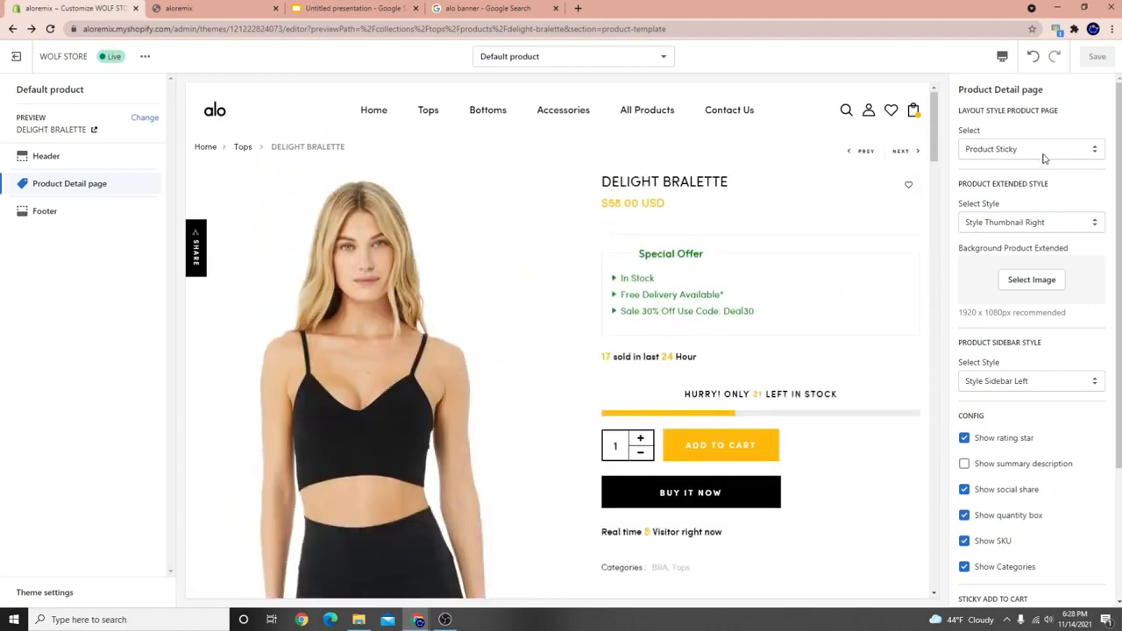
left_click(1044, 155)
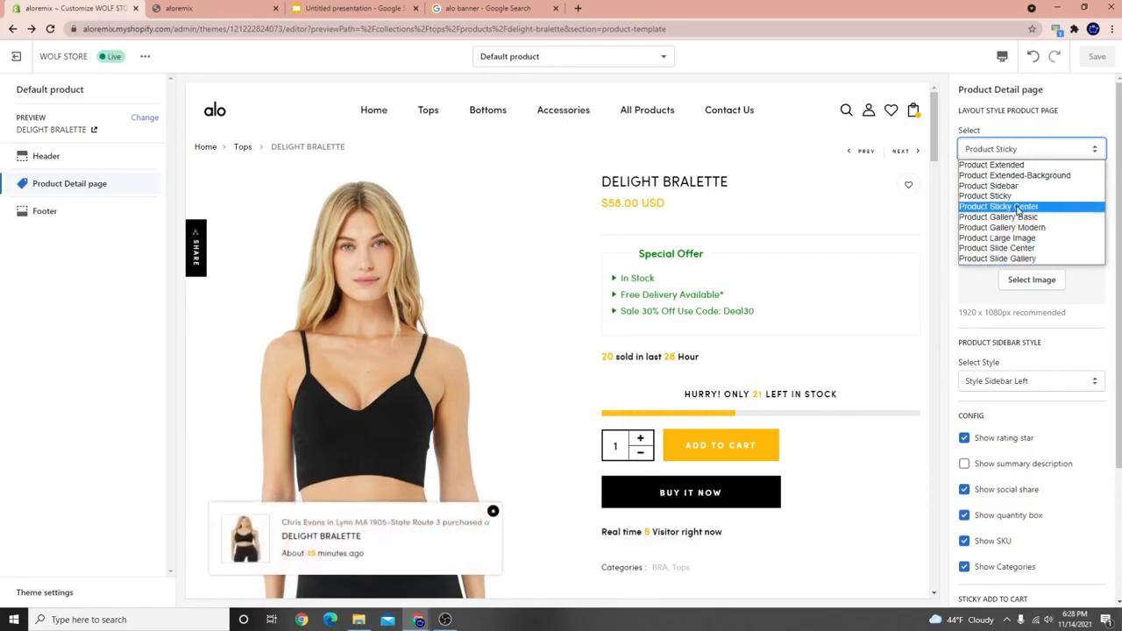
Try the Product Sticky Center layout and scroll through its preview.
left_click(1019, 208)
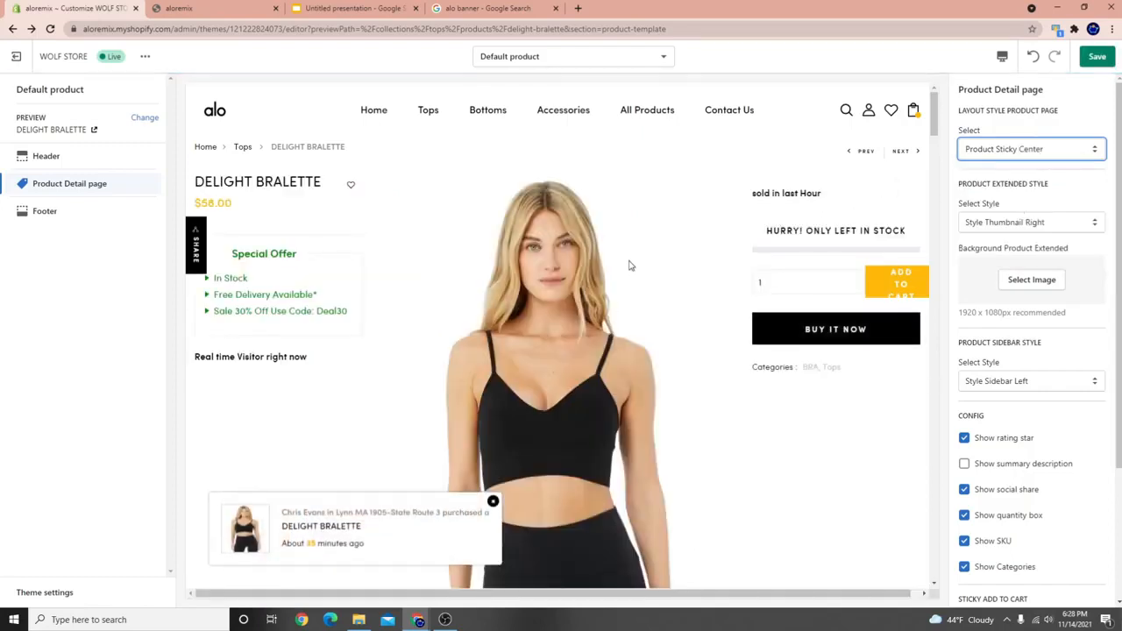
scroll(614, 403, "down", 5)
scroll(547, 409, "up", 2)
scroll(547, 409, "up", 4)
scroll(440, 355, "down", 4)
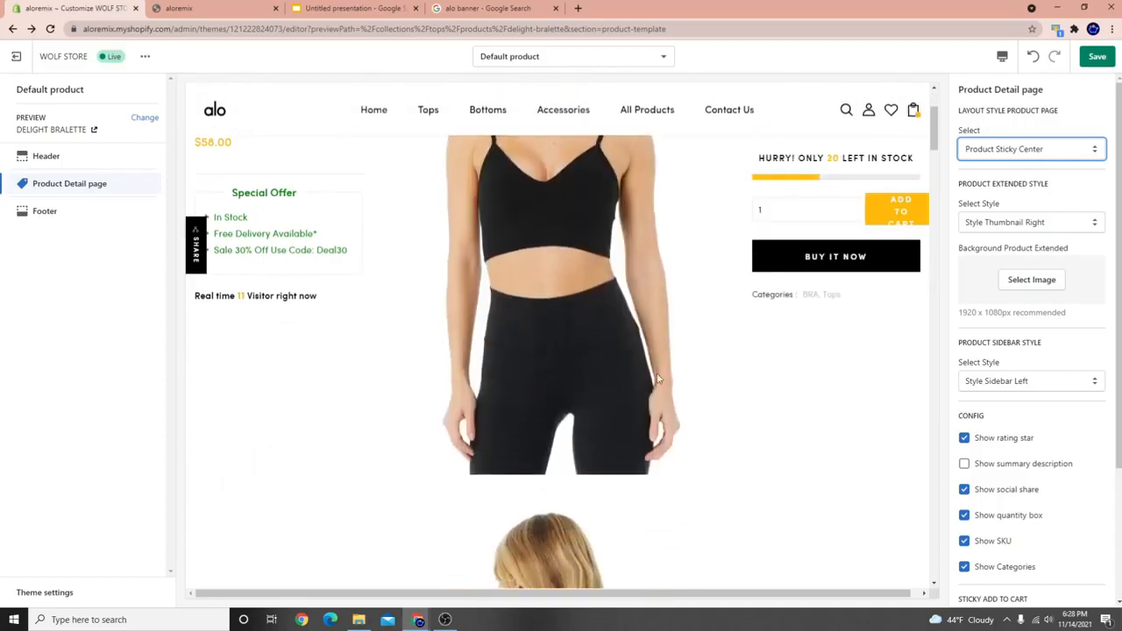
scroll(614, 368, "up", 4)
left_click(998, 150)
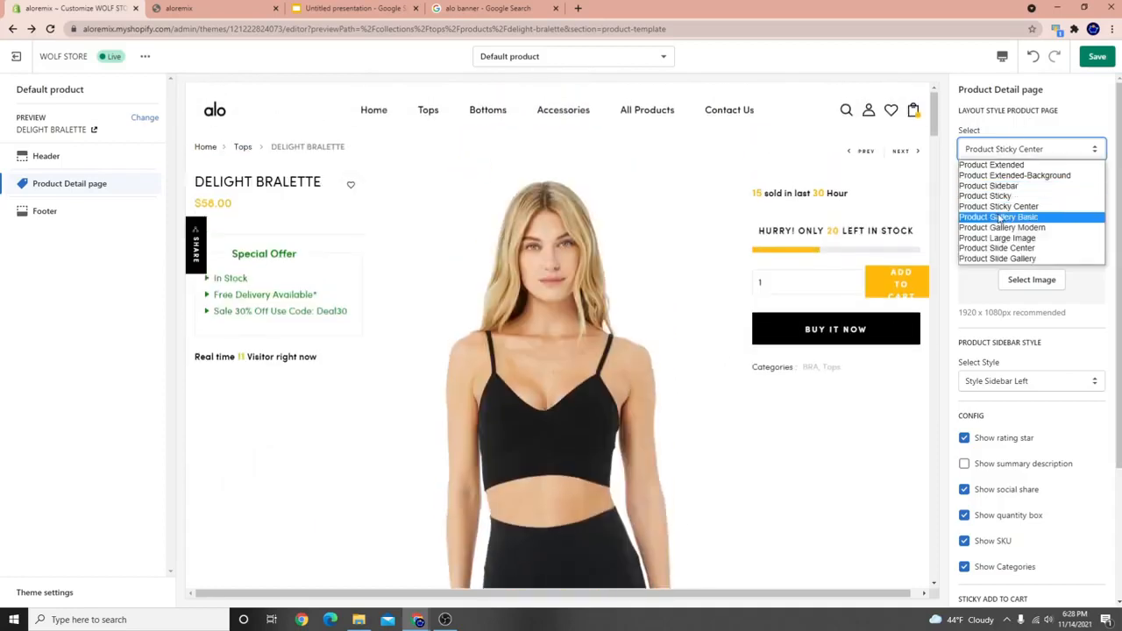
left_click(530, 318)
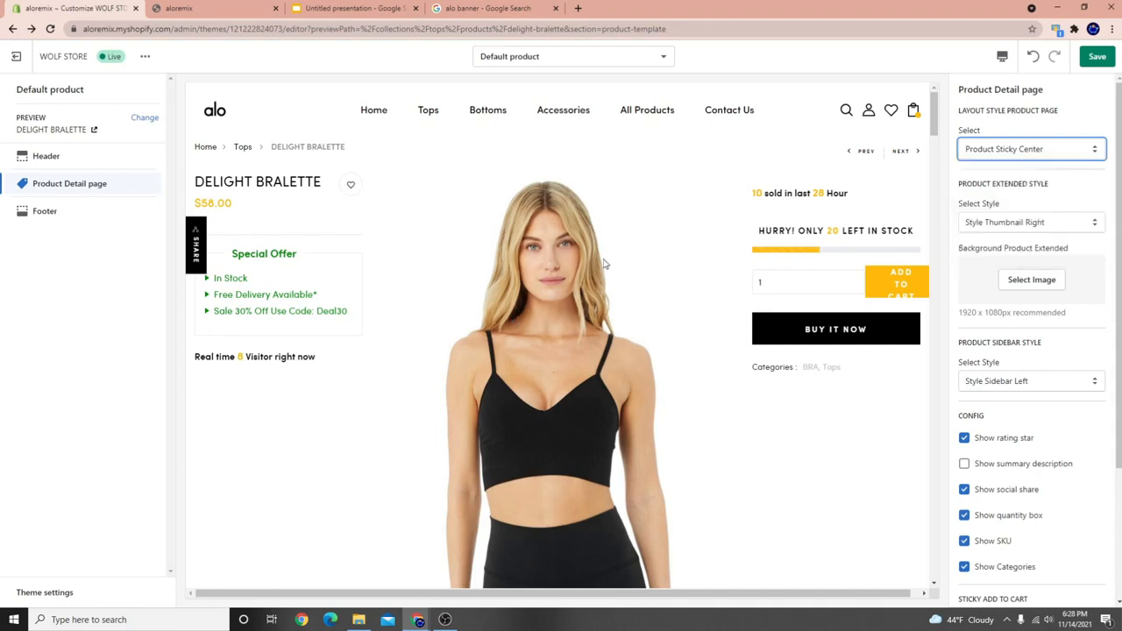
scroll(587, 355, "down", 5)
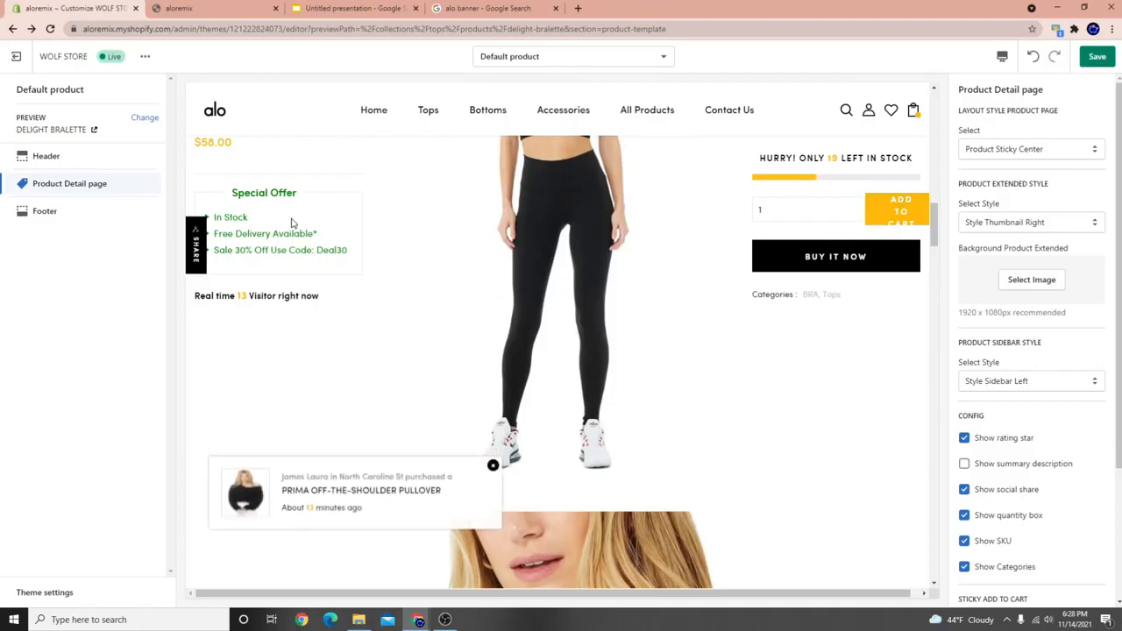
Switch to Product Gallery Basic, save, and scroll the two-column photo grid below.
left_click(1084, 149)
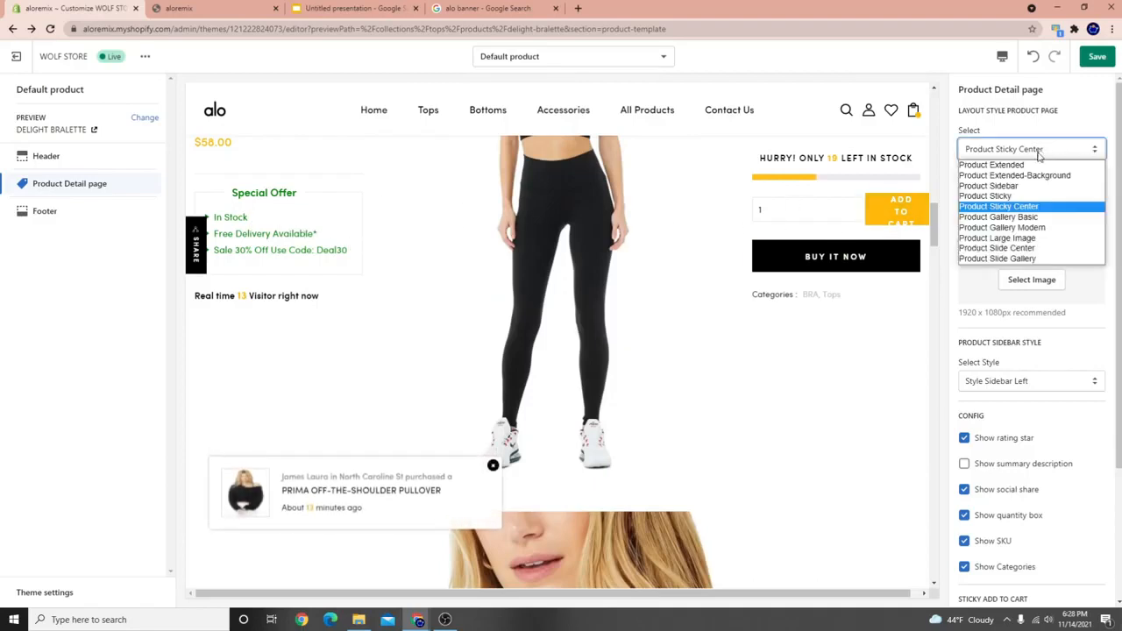
left_click(1025, 223)
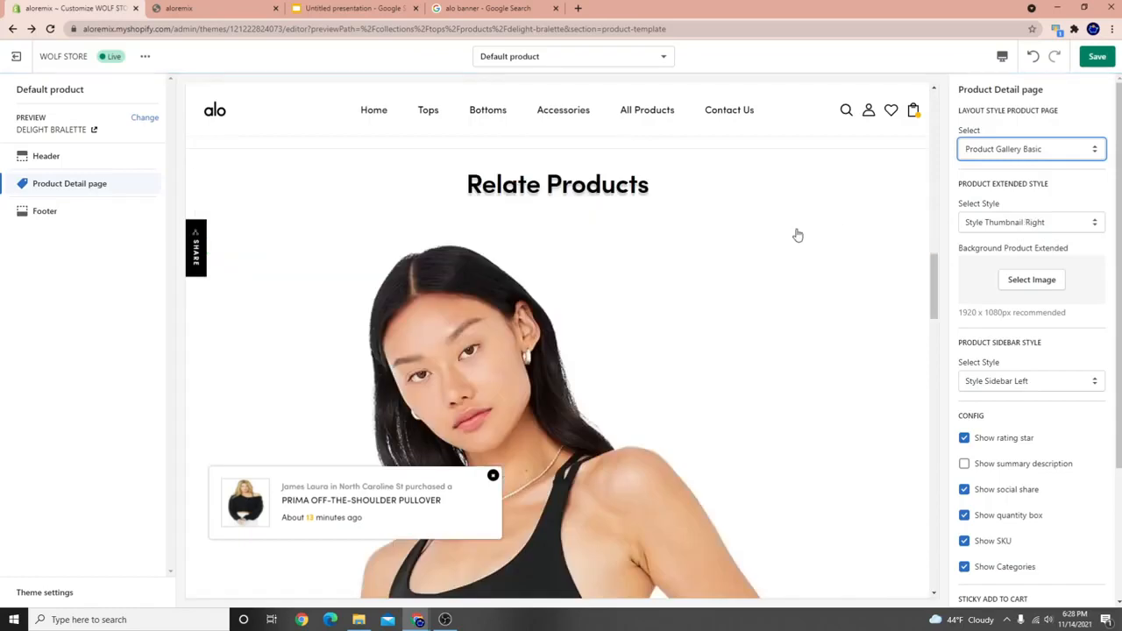
left_click(1105, 57)
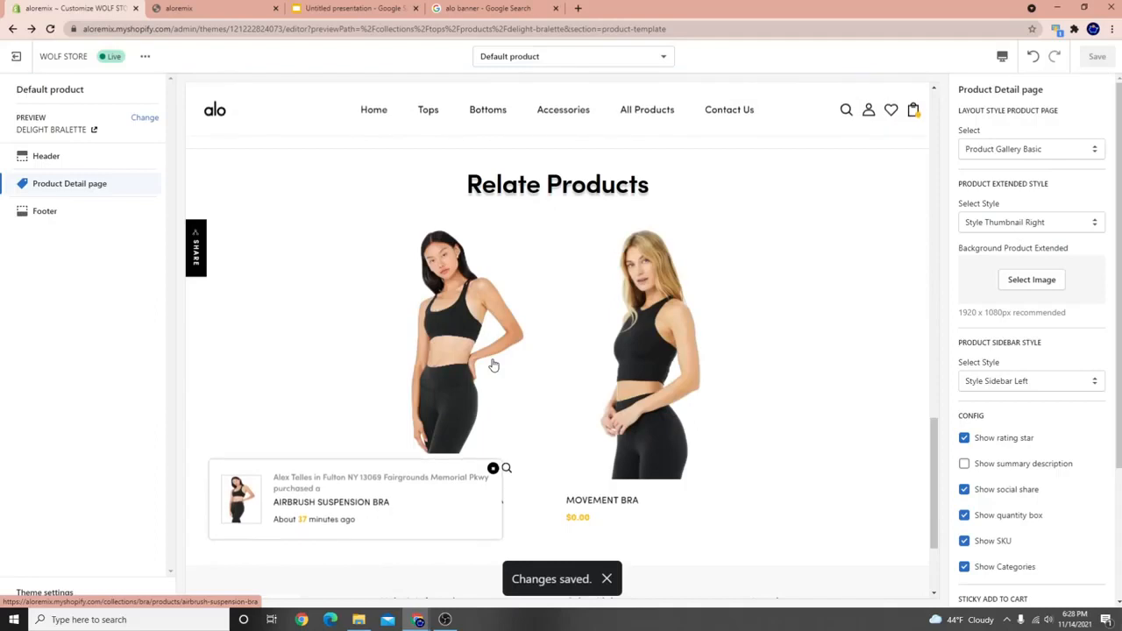
scroll(515, 350, "up", 15)
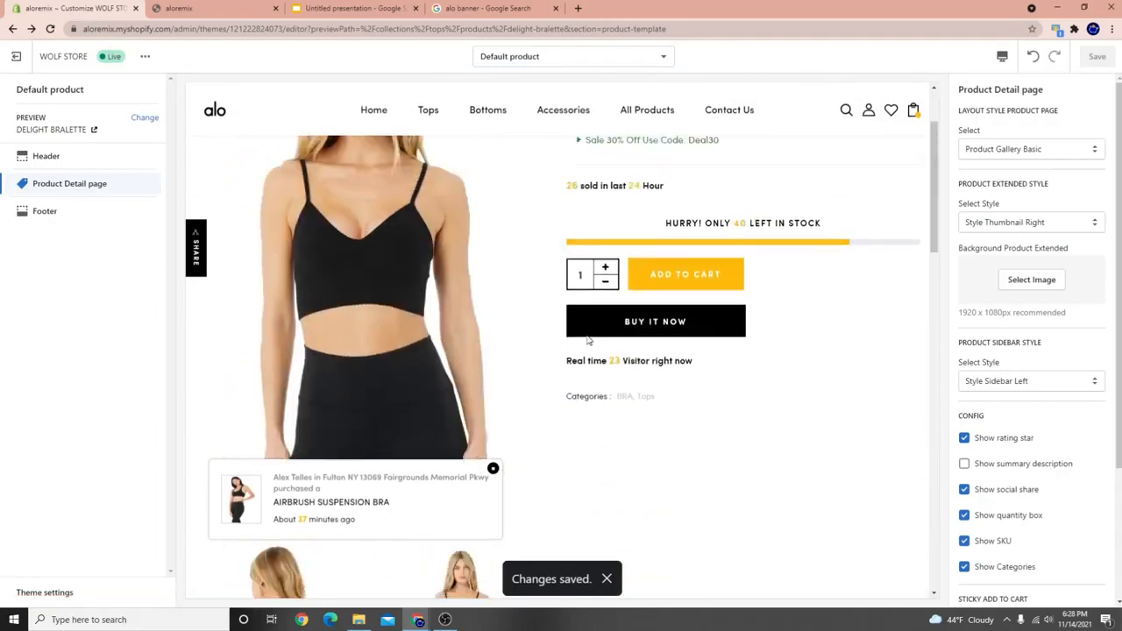
scroll(460, 362, "down", 6)
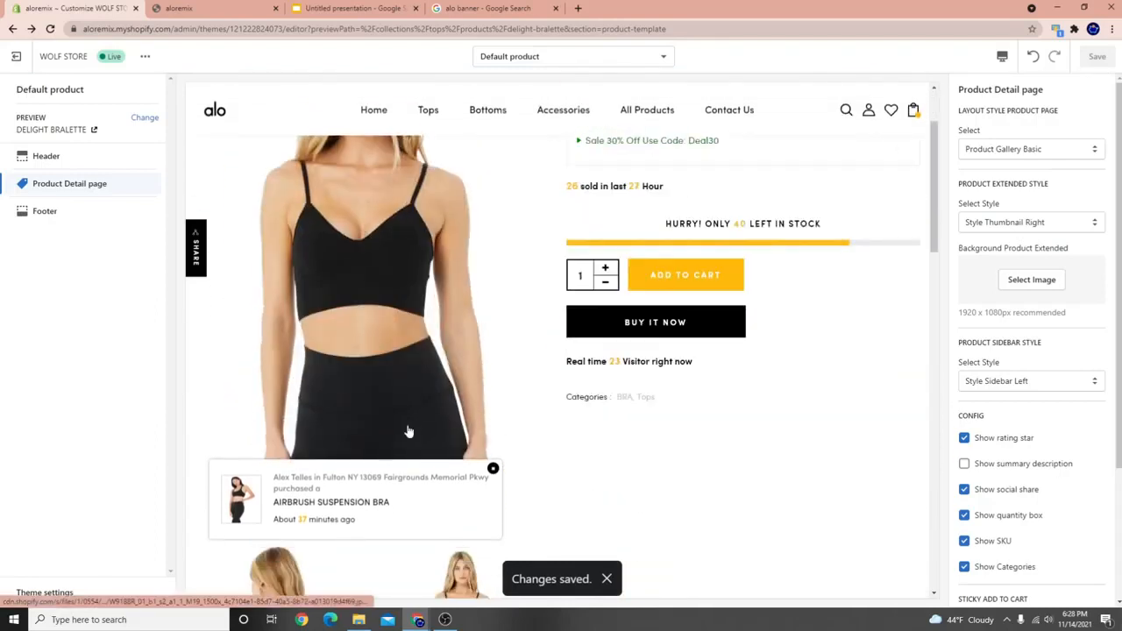
scroll(409, 428, "up", 6)
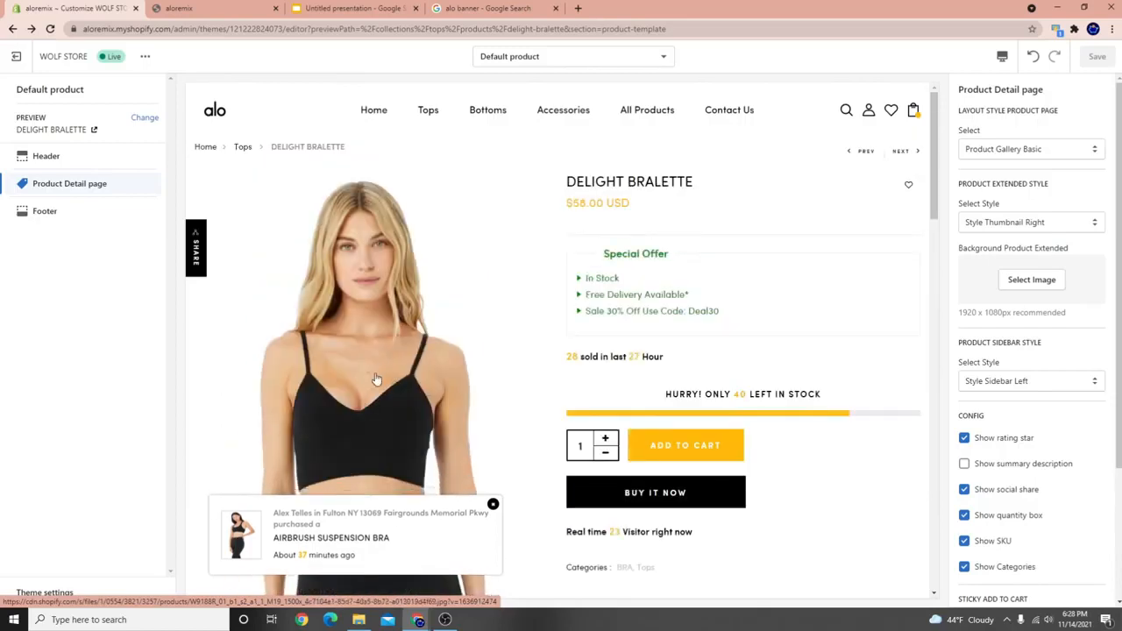
scroll(390, 380, "down", 2)
scroll(390, 379, "down", 5)
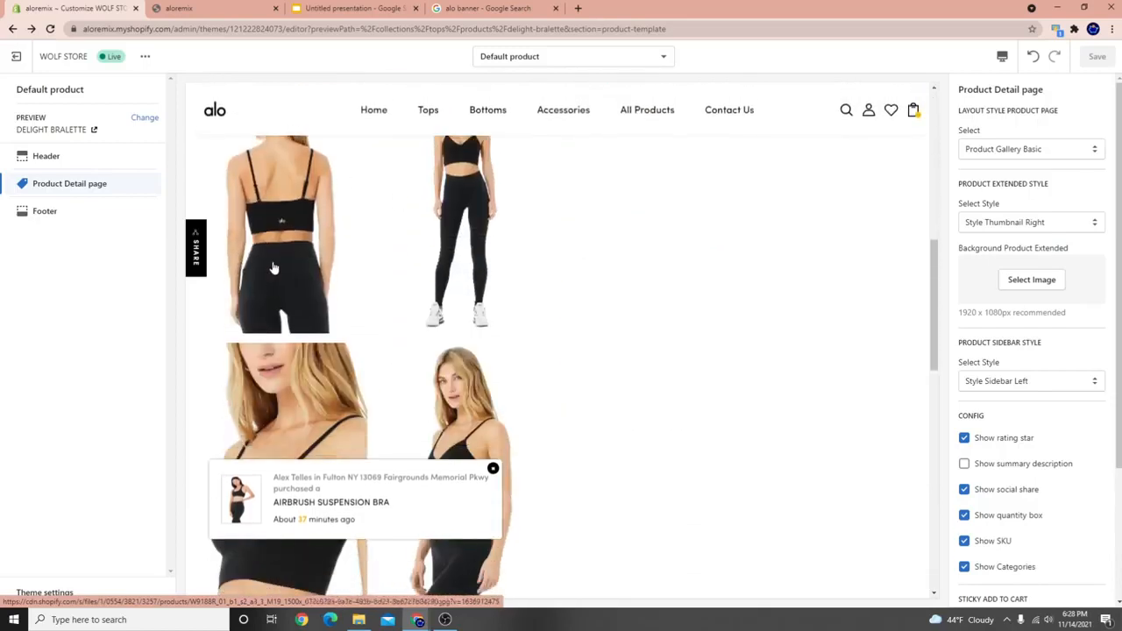
scroll(426, 312, "down", 3)
scroll(465, 347, "up", 10)
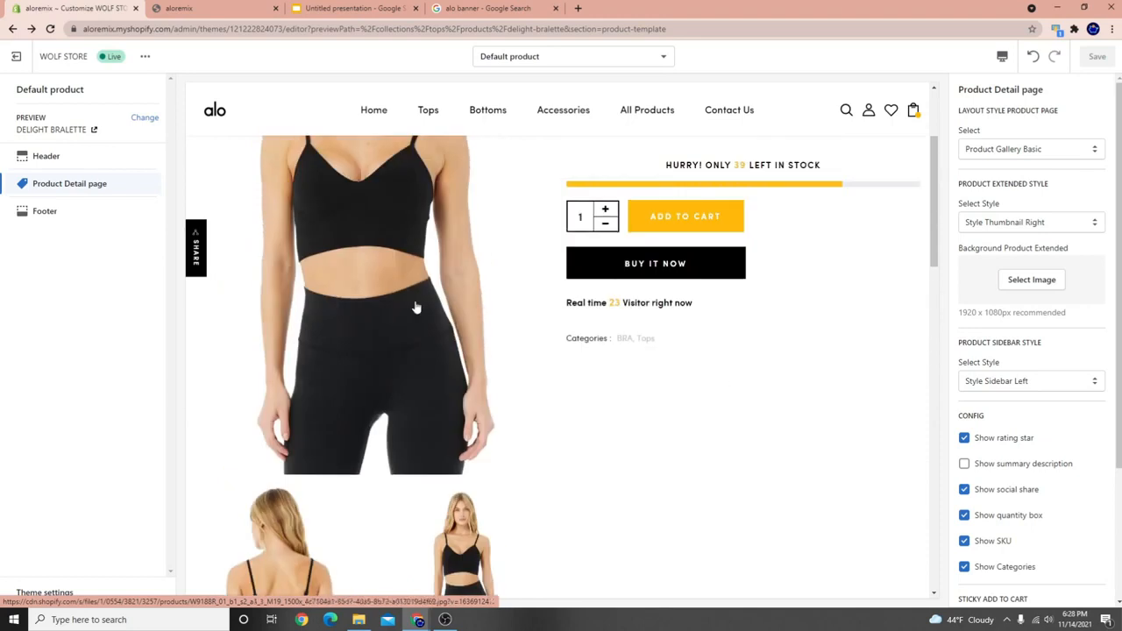
left_click(1032, 148)
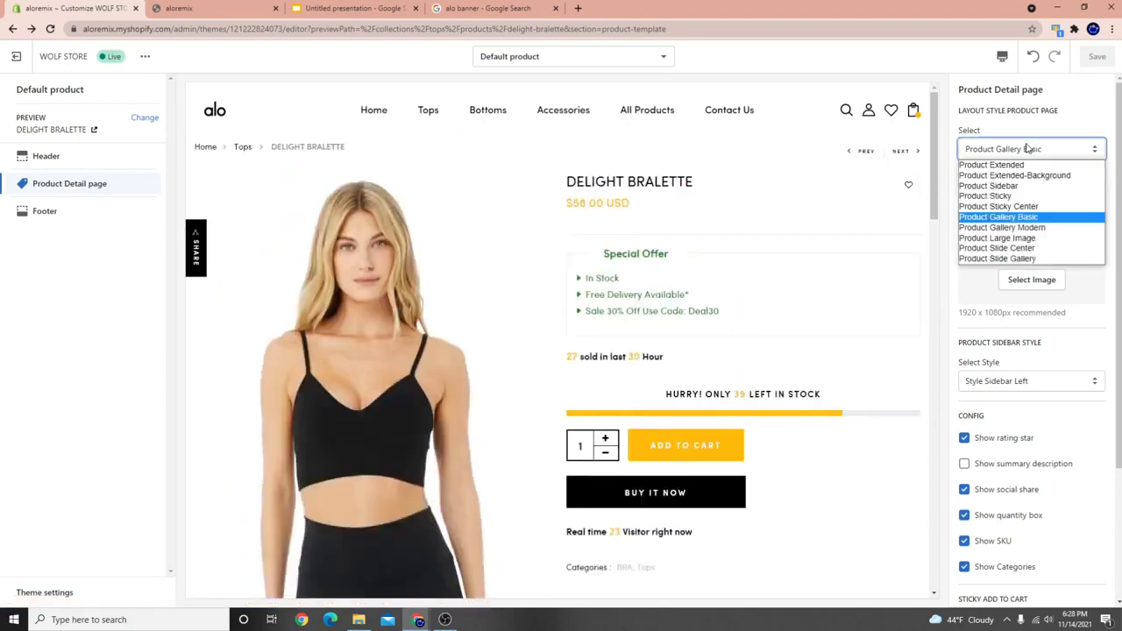
Try the Product Gallery Modern layout, then switch the product page to Product Large Image.
left_click(1041, 228)
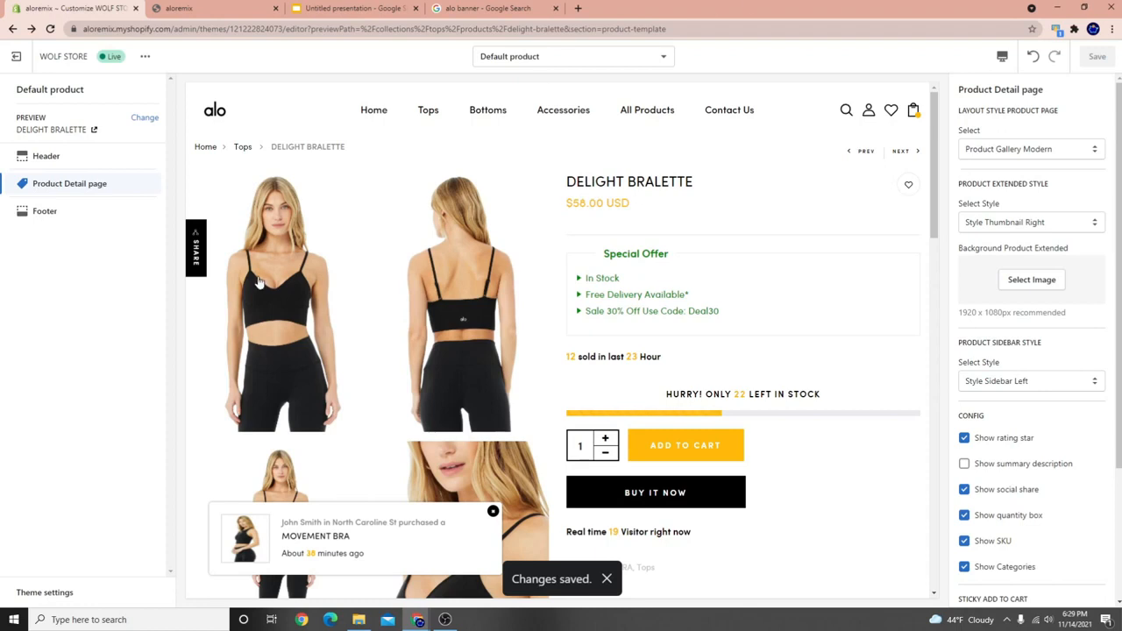
scroll(245, 289, "down", 6)
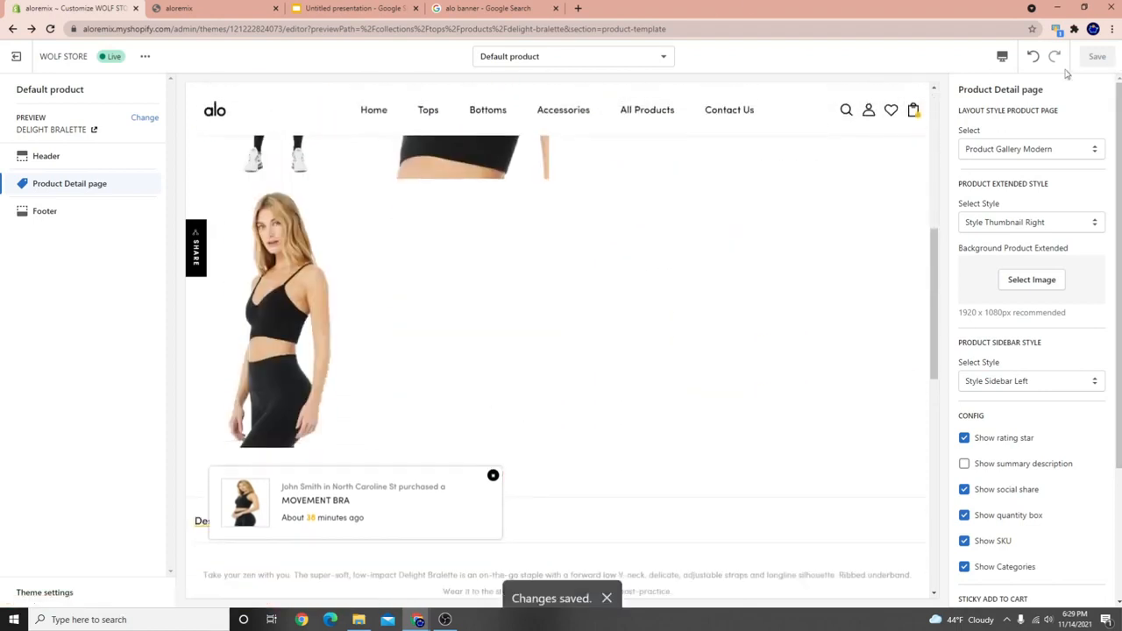
left_click(1017, 149)
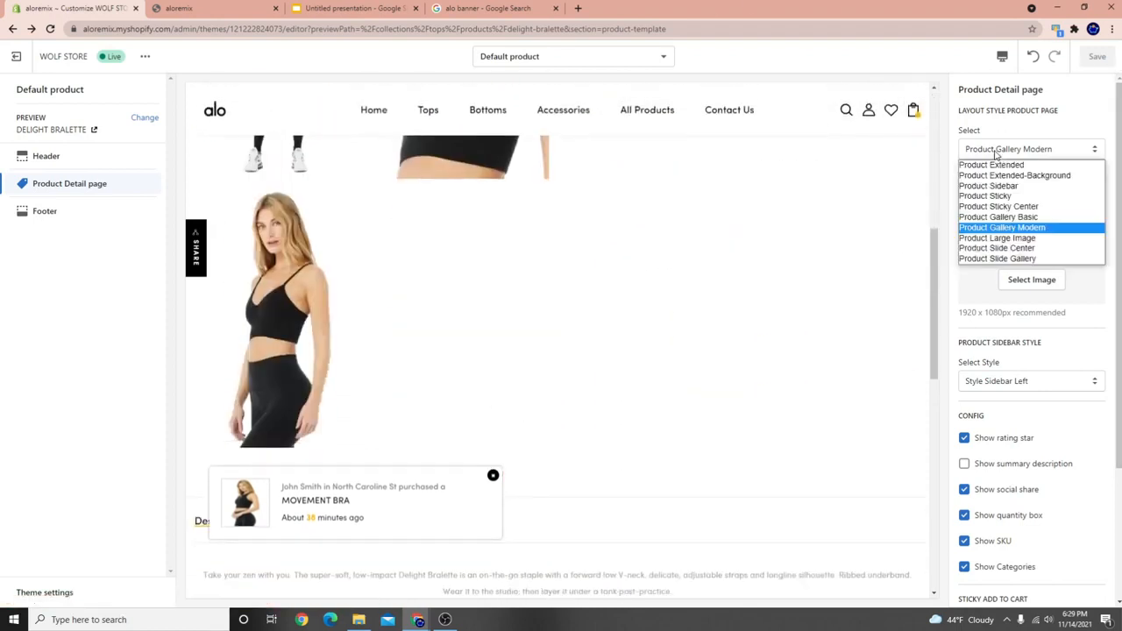
left_click(1036, 238)
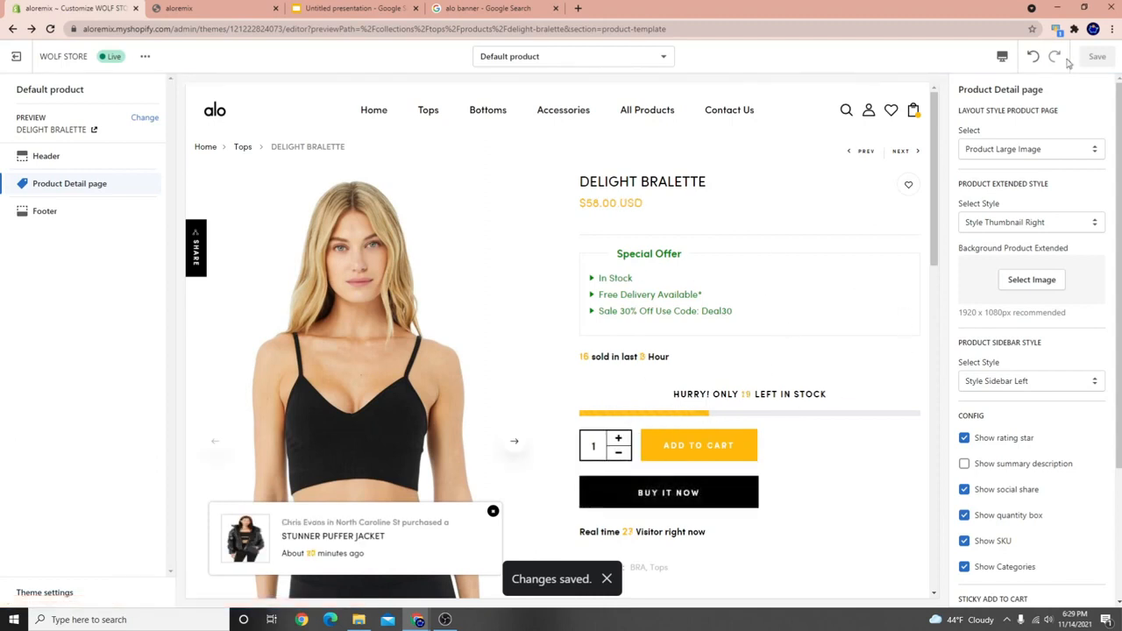
Advance the Product Large Image slider two slides to preview its photos.
scroll(515, 264, "down", 10)
scroll(191, 292, "up", 7)
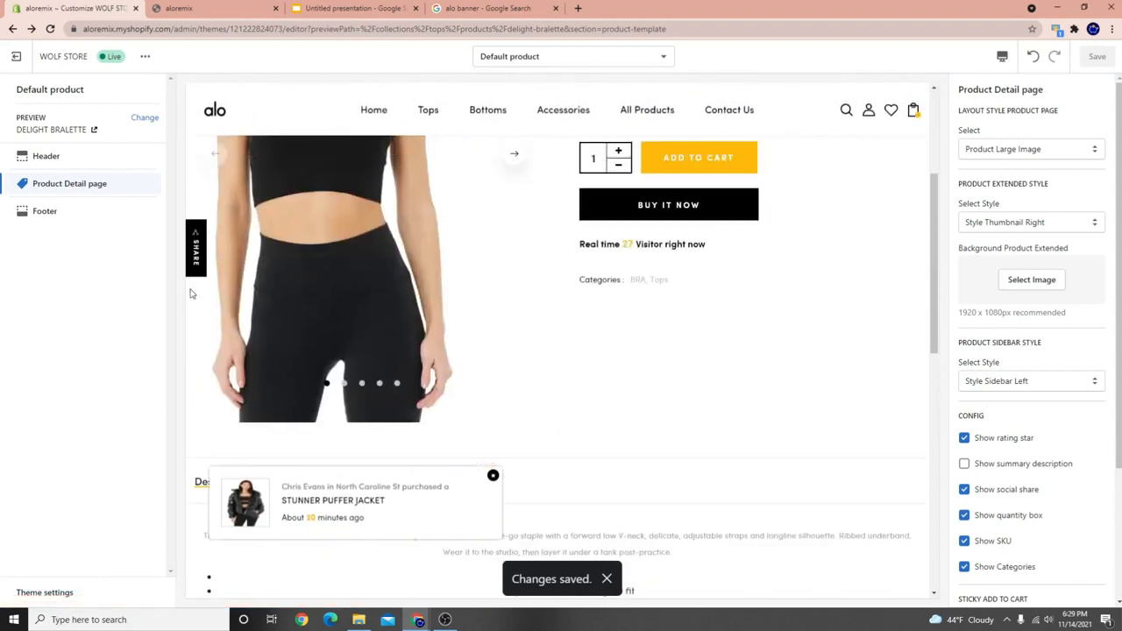
scroll(343, 328, "up", 2)
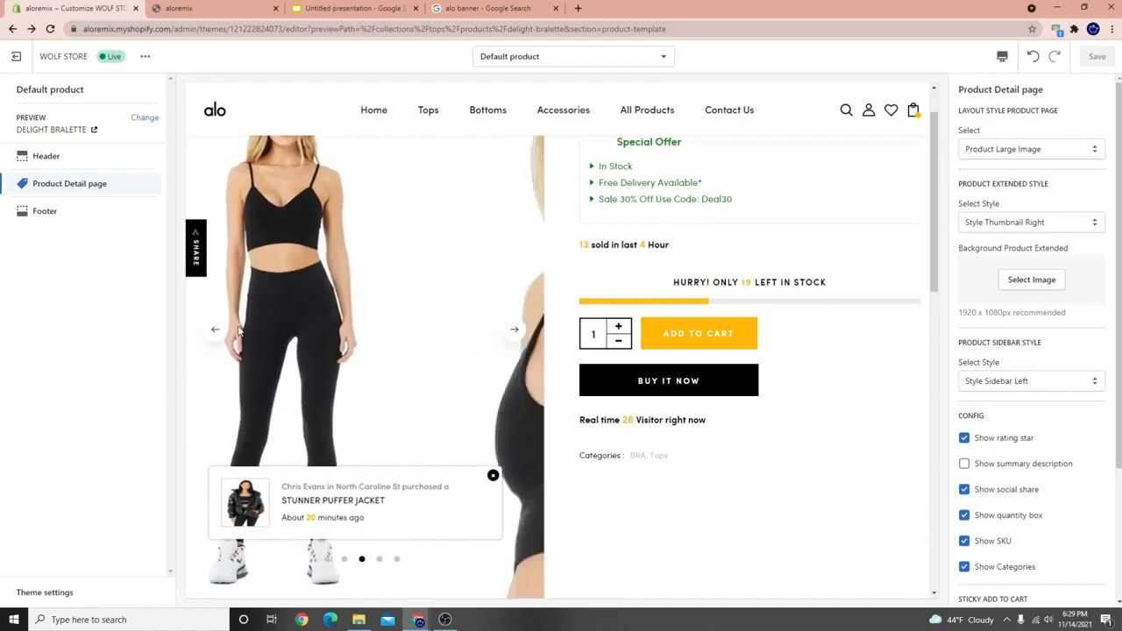
left_click(514, 326)
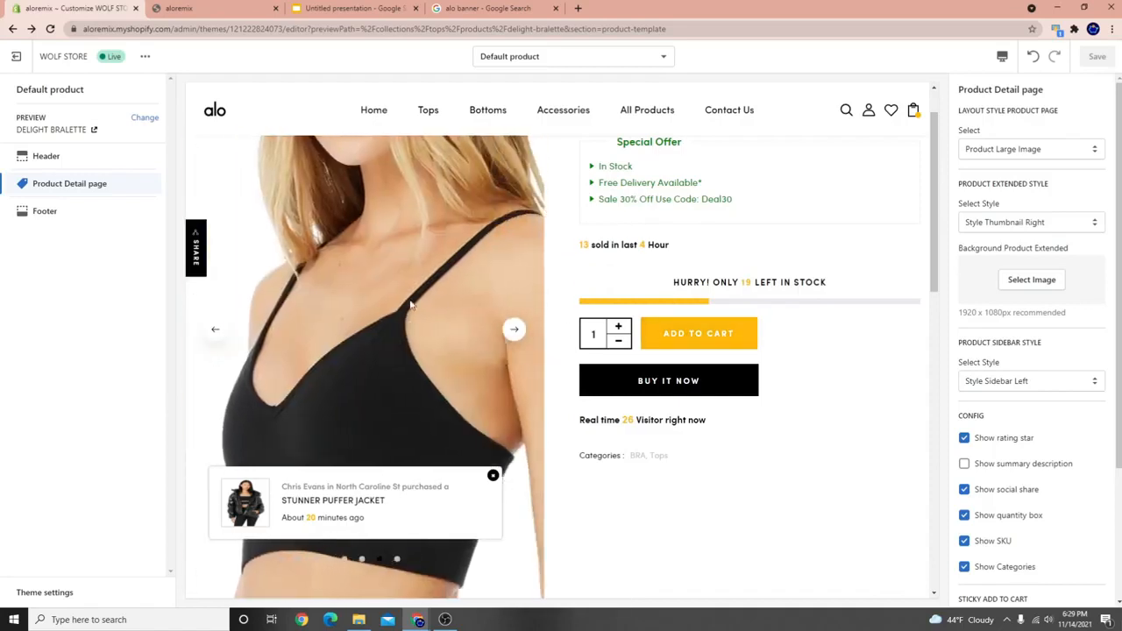
left_click(513, 326)
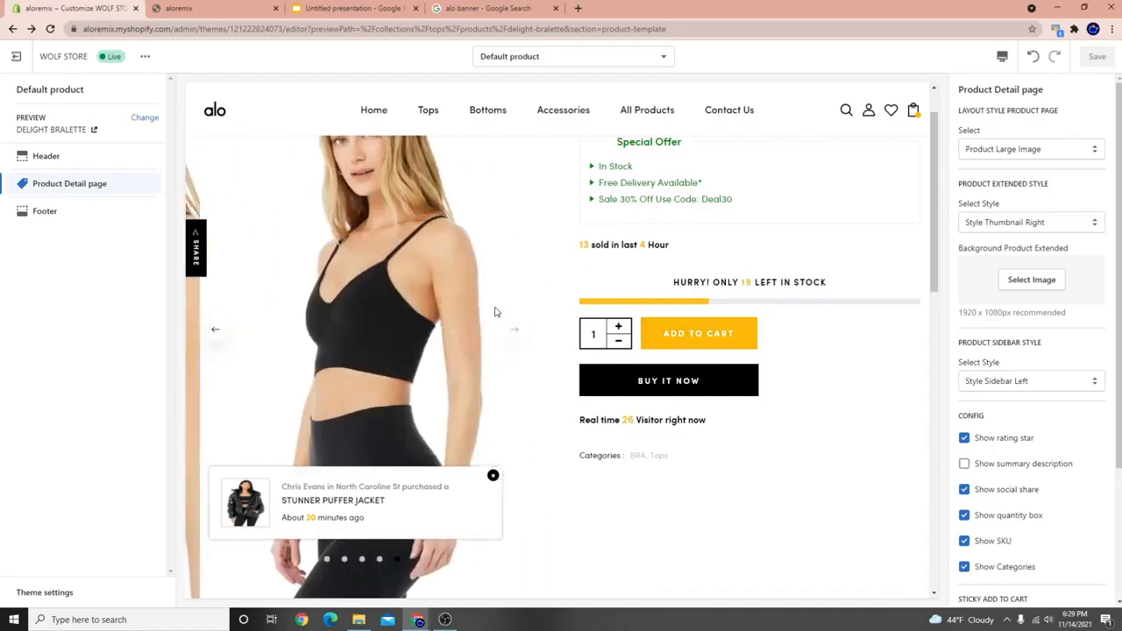
left_click(999, 151)
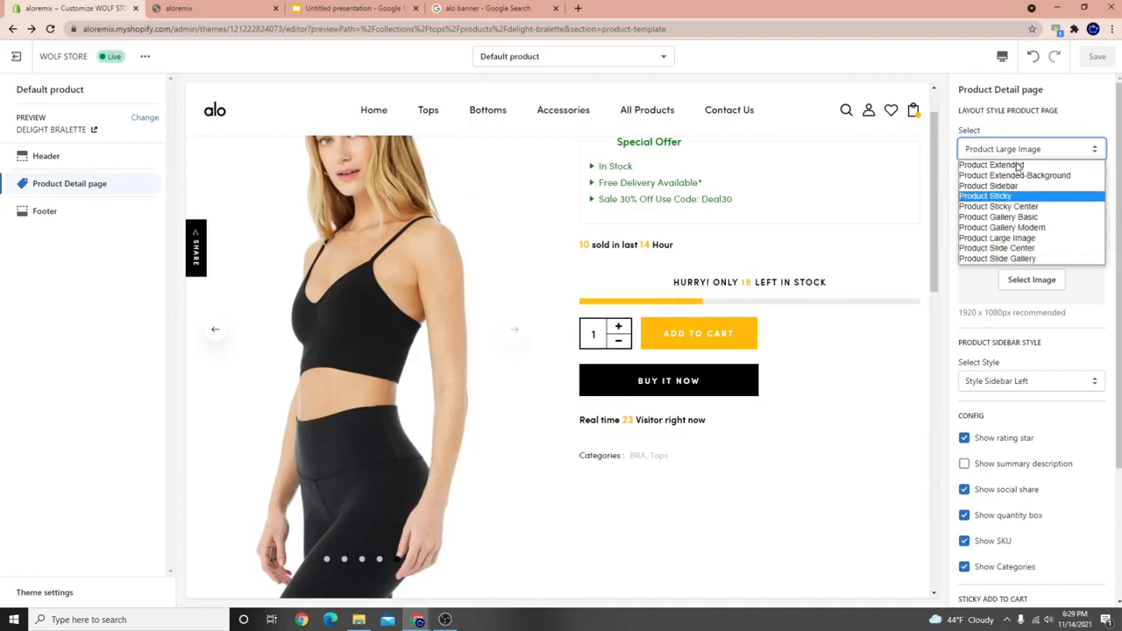
Try Product Slide Center, then choose Product Slide Gallery and save the theme.
left_click(1022, 249)
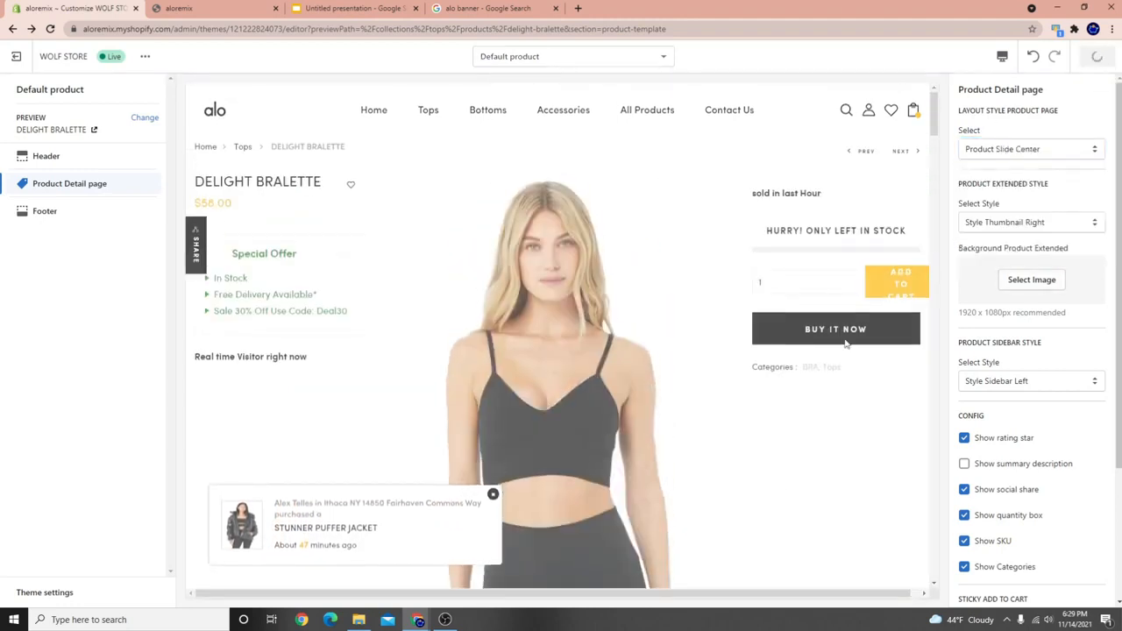
scroll(609, 439, "down", 5)
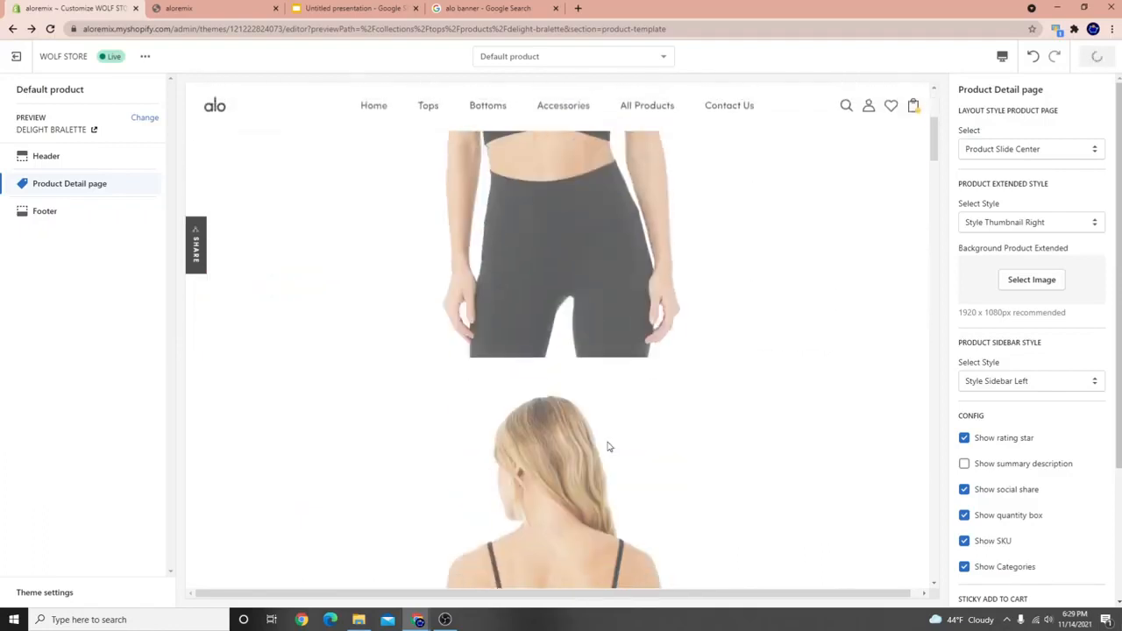
scroll(643, 380, "up", 5)
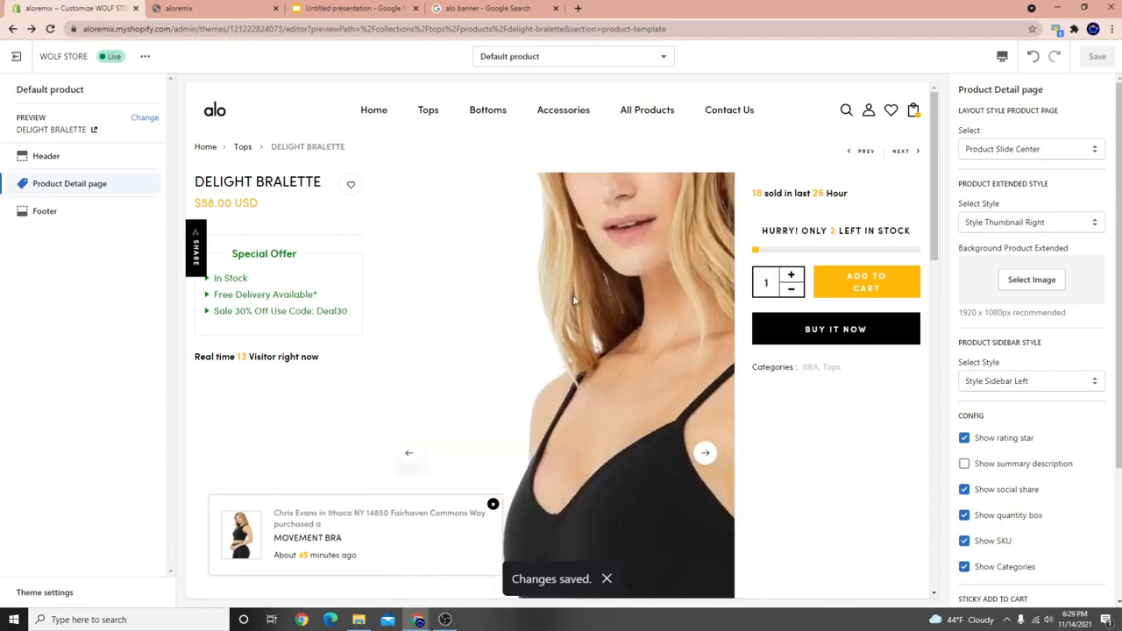
left_click(1031, 149)
left_click(1007, 261)
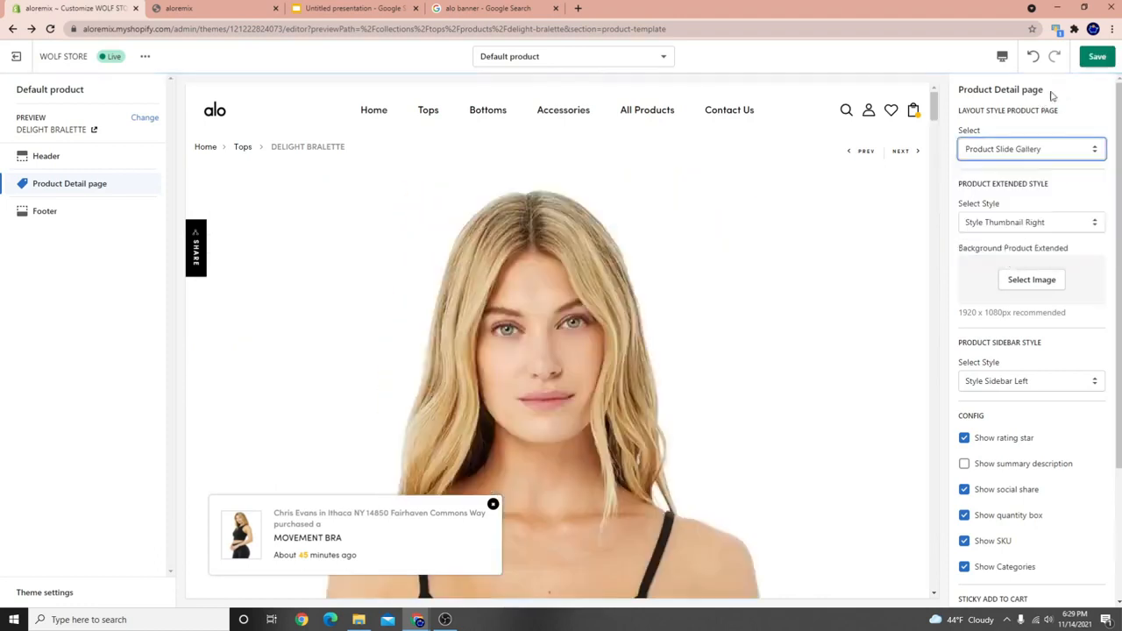
left_click(1089, 58)
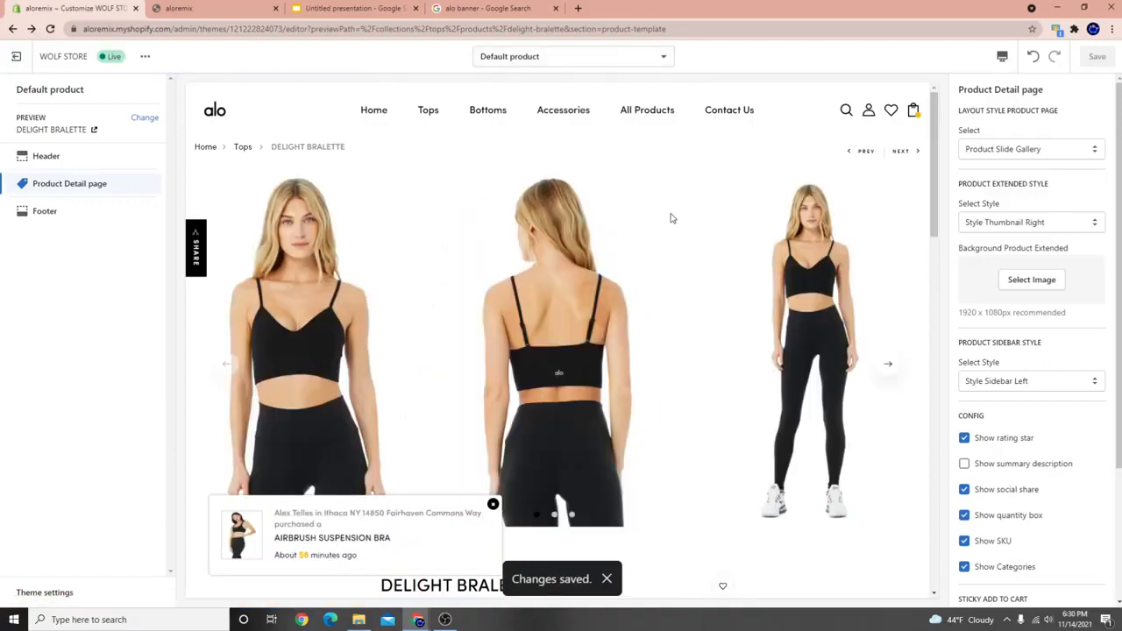
scroll(764, 384, "down", 3)
scroll(659, 281, "up", 3)
Swipe and step through the Product Slide Gallery carousel across its three images.
left_click_drag(855, 342, 504, 338)
left_click_drag(627, 335, 315, 342)
left_click_drag(386, 343, 793, 341)
left_click_drag(460, 347, 719, 346)
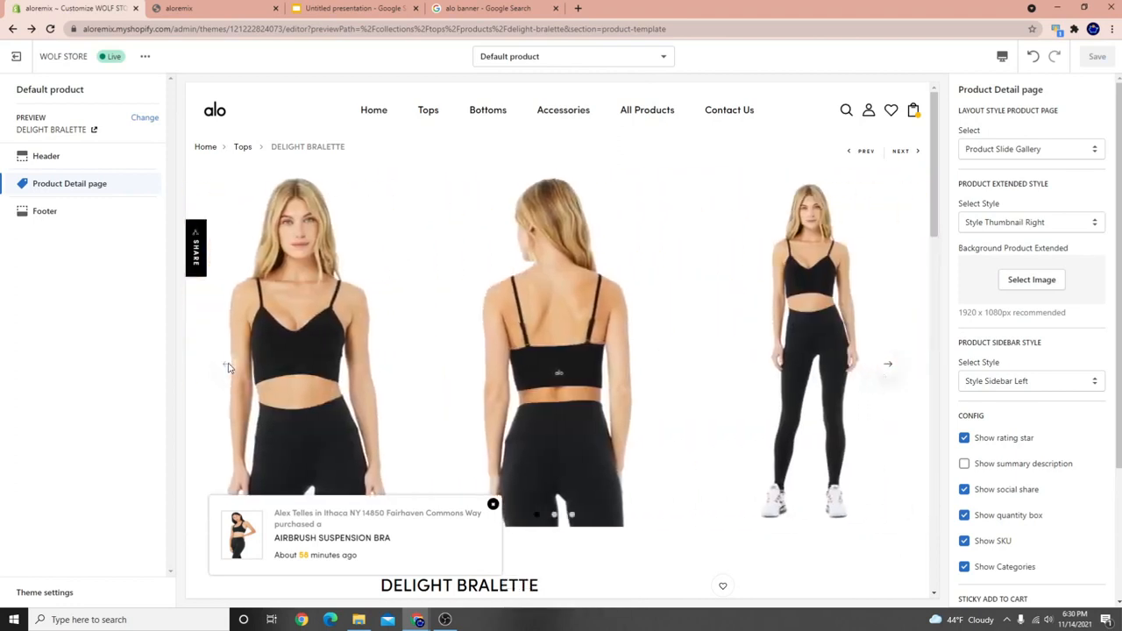
left_click(889, 364)
left_click(889, 364)
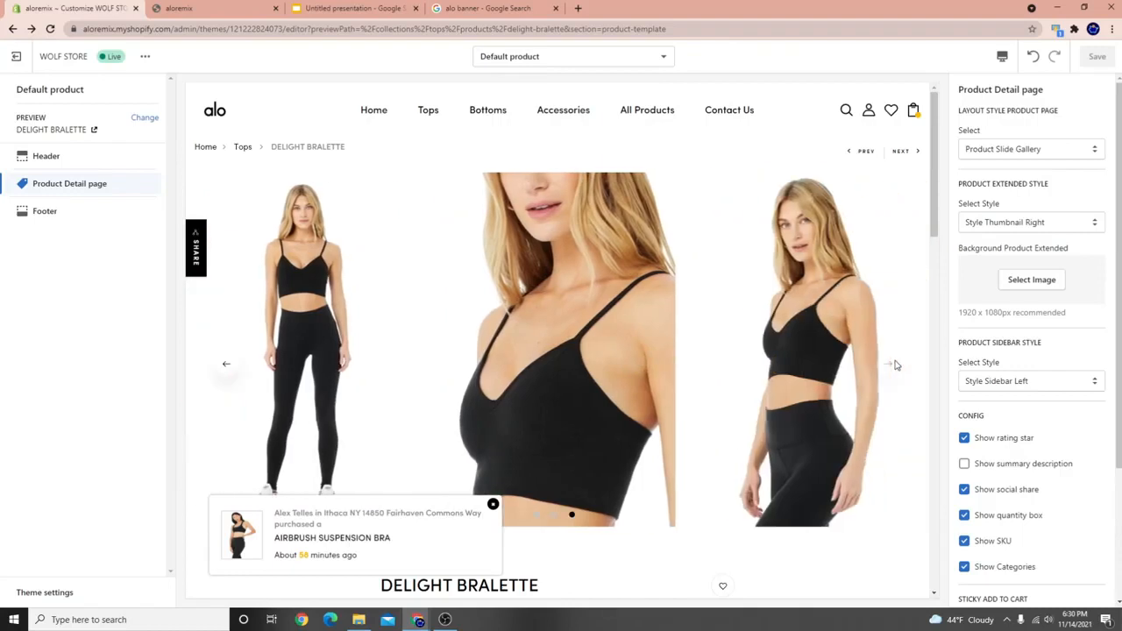
scroll(605, 386, "down", 5)
scroll(587, 285, "down", 3)
scroll(516, 377, "up", 7)
scroll(789, 298, "down", 3)
scroll(728, 409, "up", 3)
left_click(1017, 150)
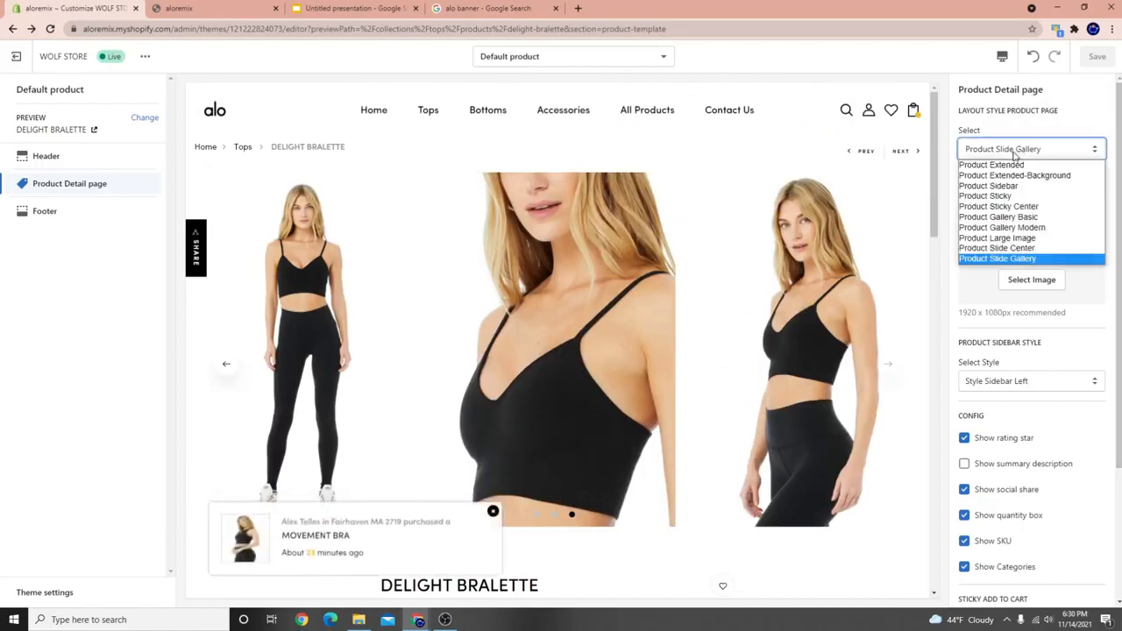
Choose Product Gallery Basic as the product layout and save it.
left_click(1026, 217)
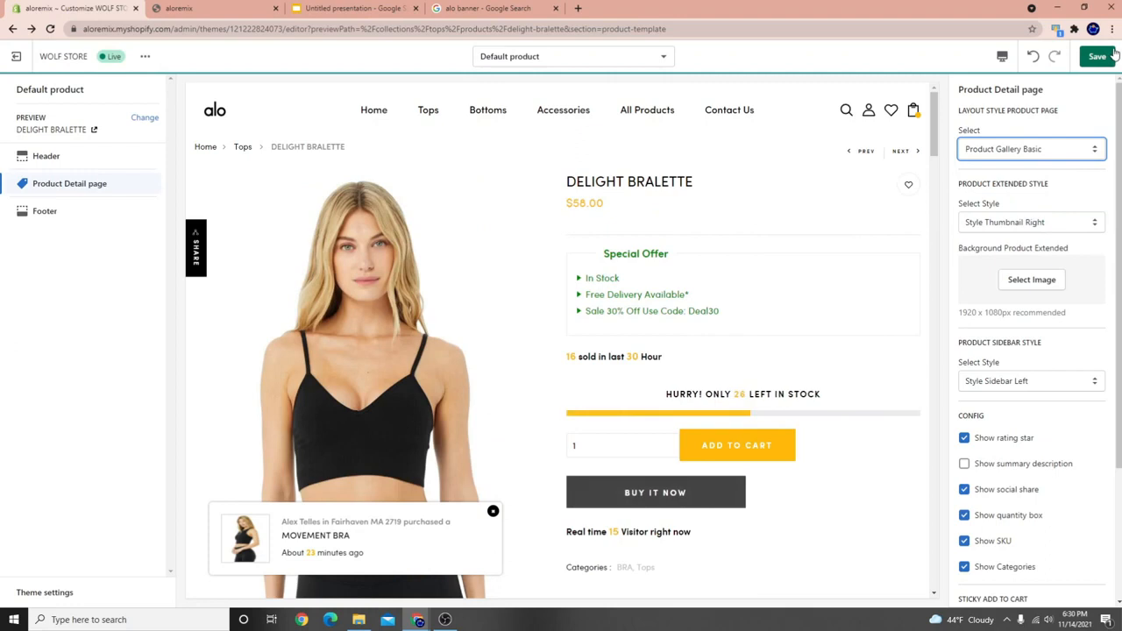
left_click(1101, 57)
scroll(505, 338, "down", 10)
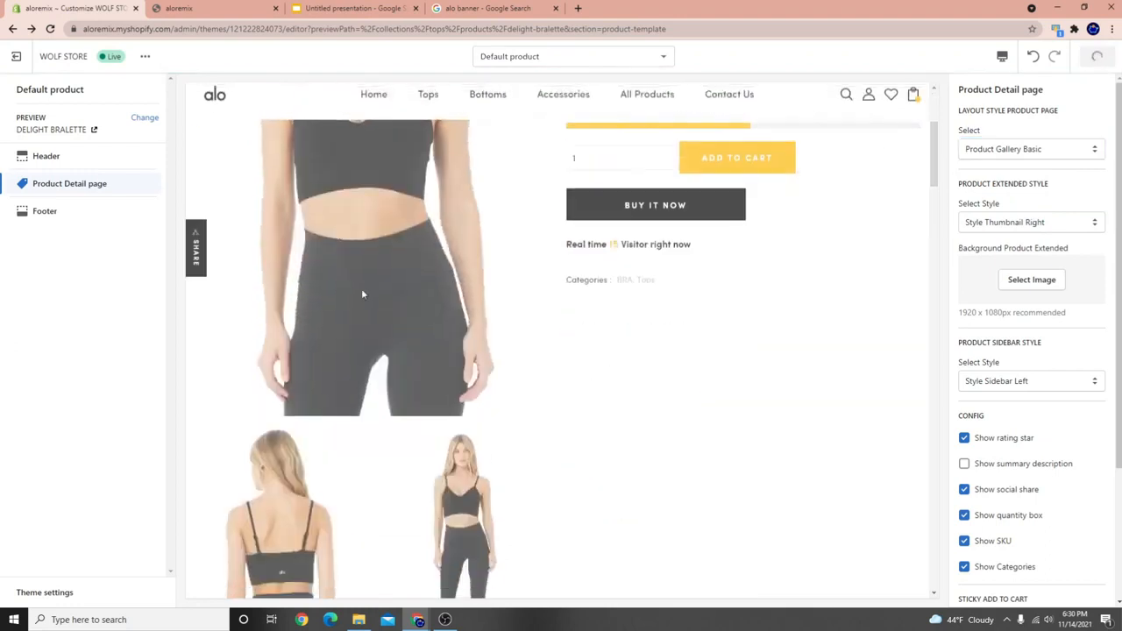
scroll(456, 377, "down", 2)
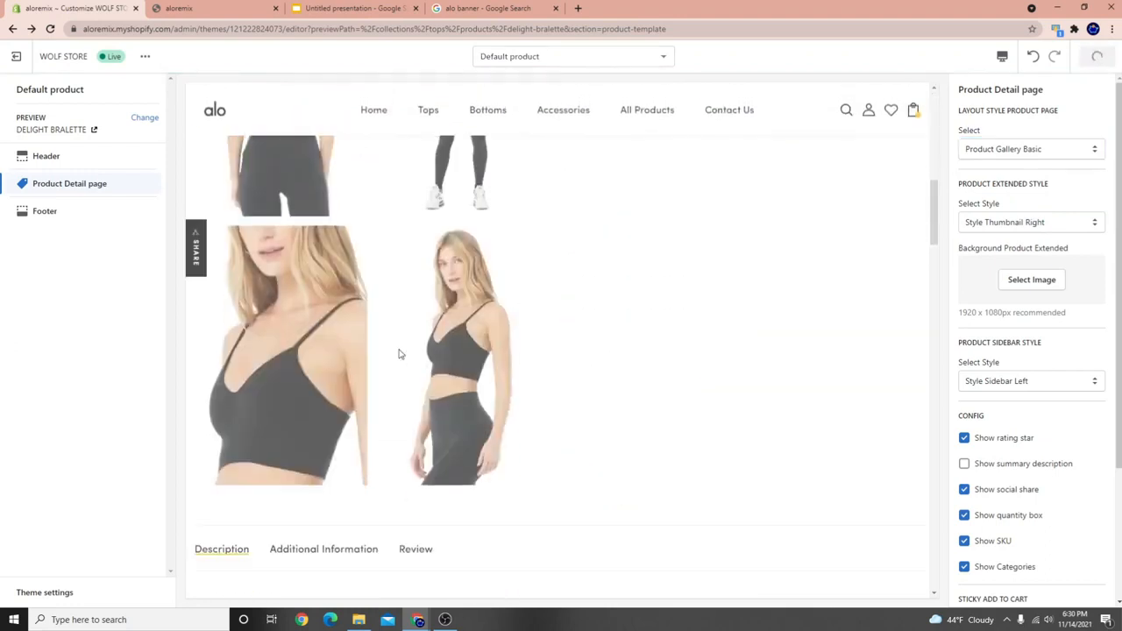
scroll(399, 354, "up", 6)
scroll(525, 345, "up", 2)
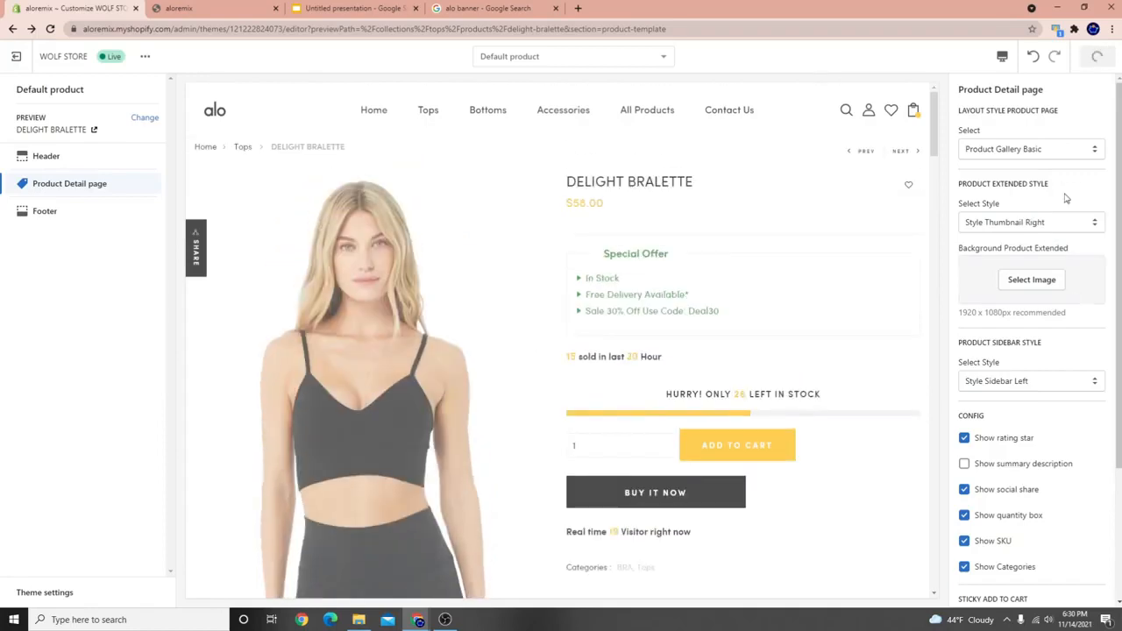
Preview the Product Extended layout and inspect its Why Choose Us text.
left_click(1052, 153)
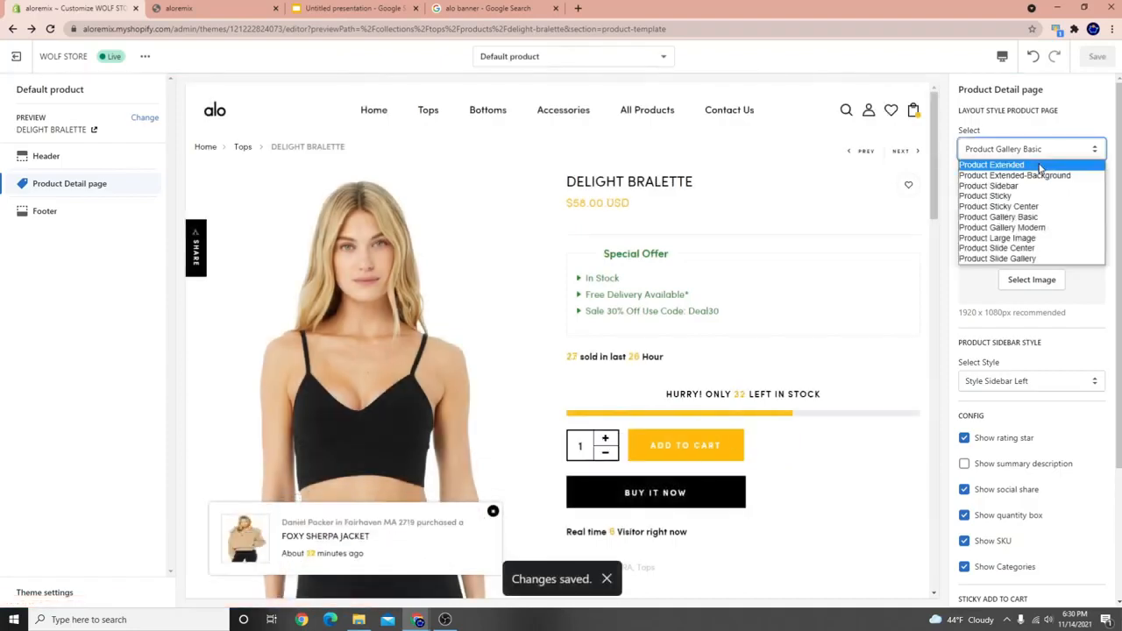
left_click(1040, 167)
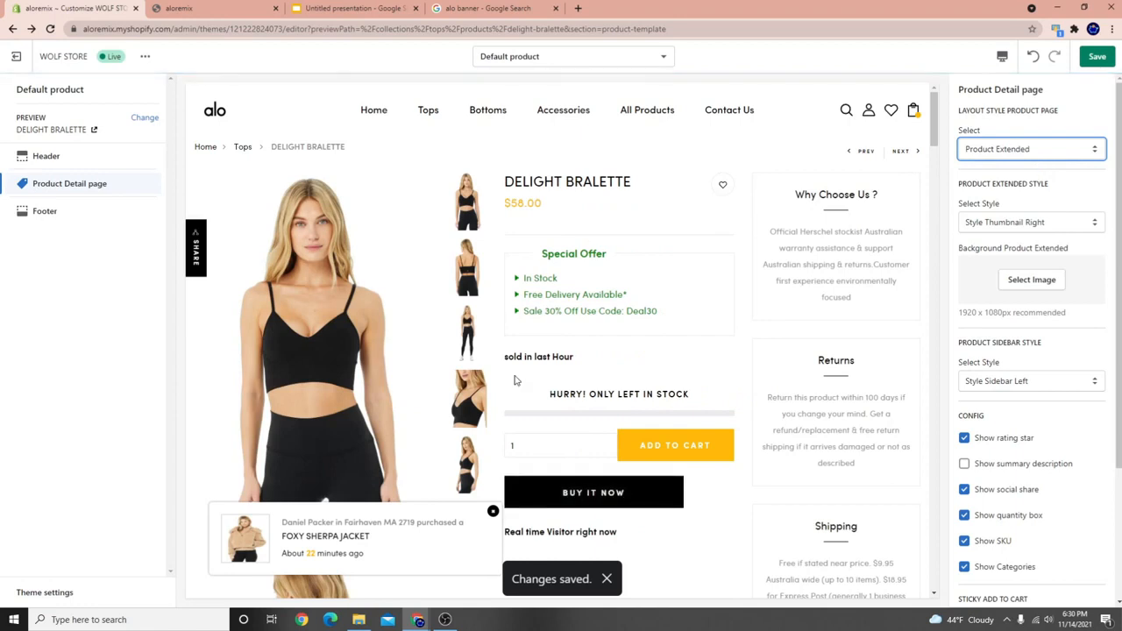
scroll(745, 387, "down", 1)
scroll(745, 387, "down", 2)
scroll(851, 353, "up", 3)
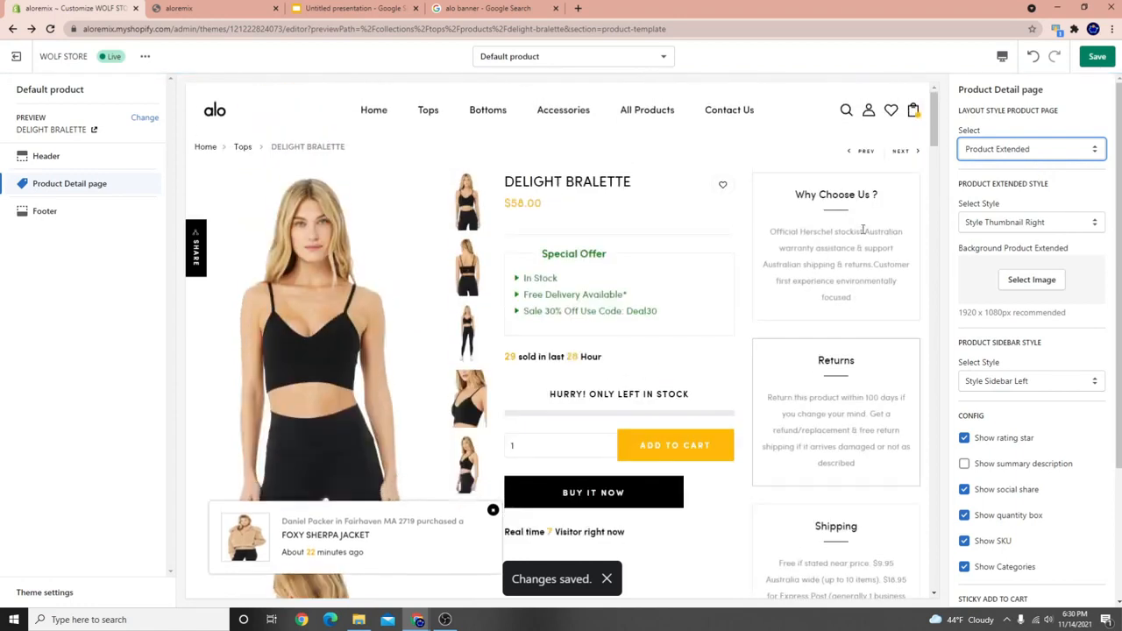
left_click_drag(805, 191, 901, 280)
left_click_drag(817, 361, 860, 431)
scroll(847, 435, "down", 2)
left_click_drag(821, 355, 873, 410)
scroll(541, 440, "up", 2)
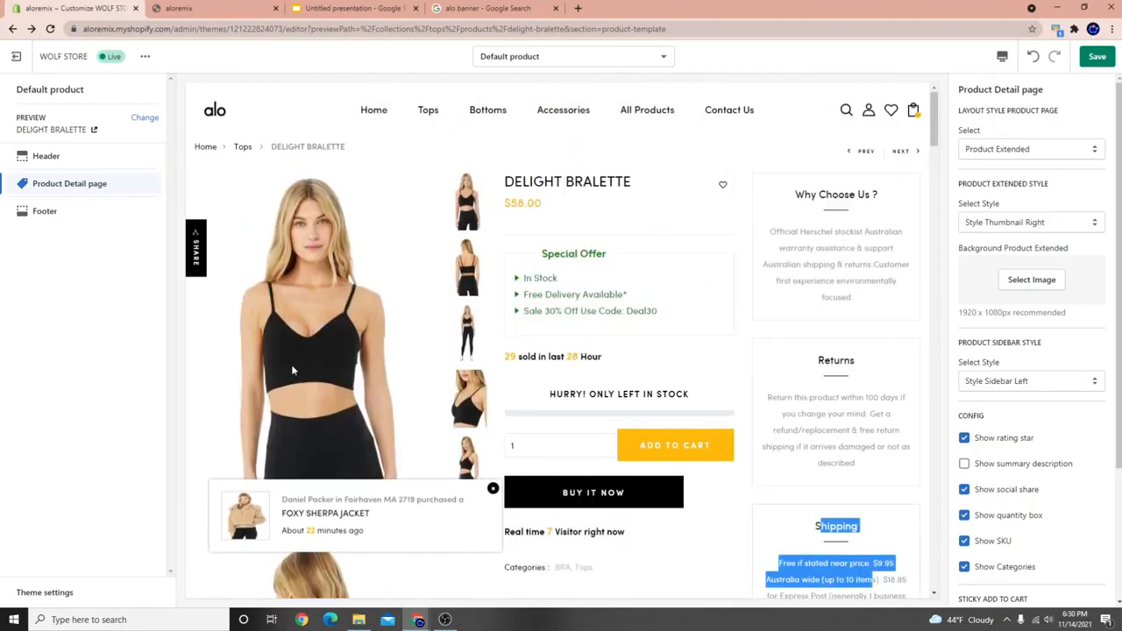
Switch the product layout back to Product Gallery Basic and review the sidebar styles.
left_click(1024, 150)
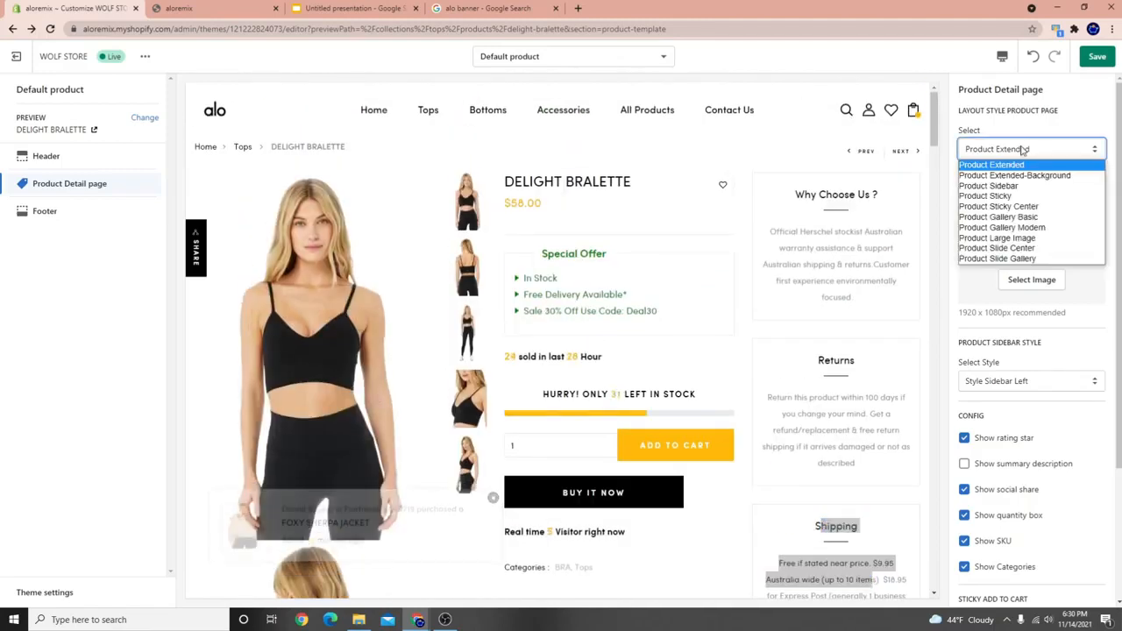
left_click(1024, 217)
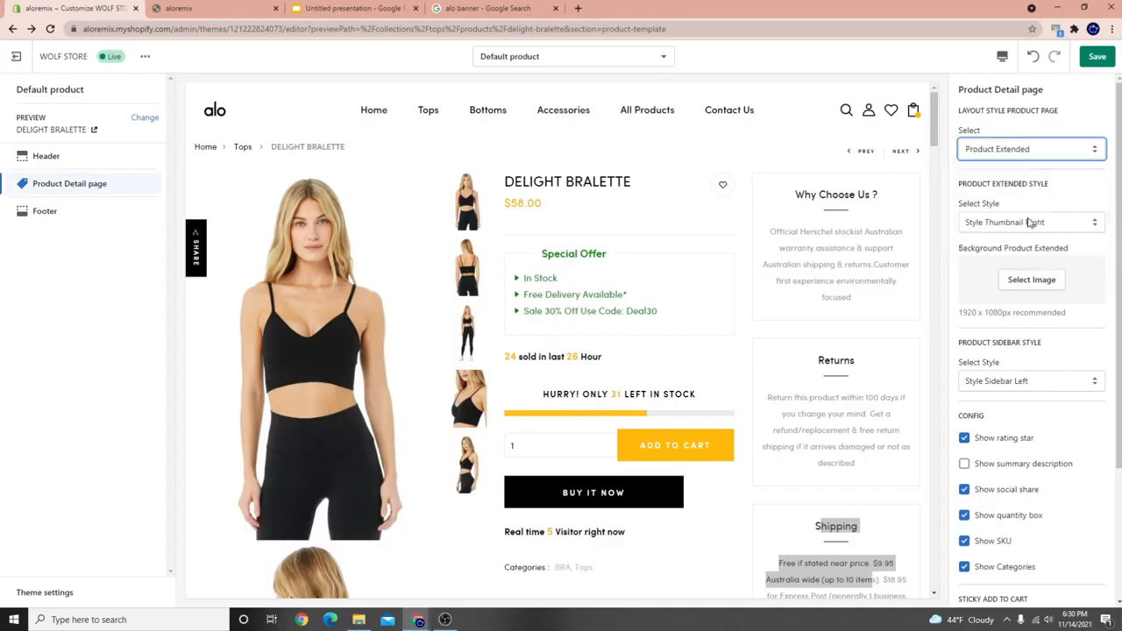
scroll(701, 292, "down", 10)
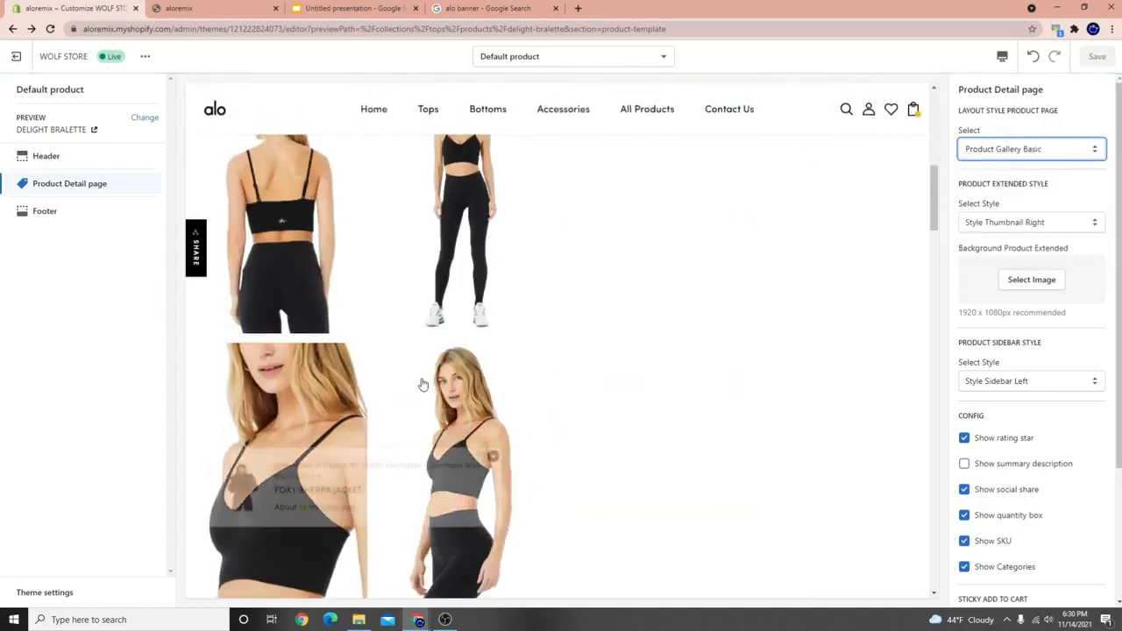
scroll(525, 341, "up", 10)
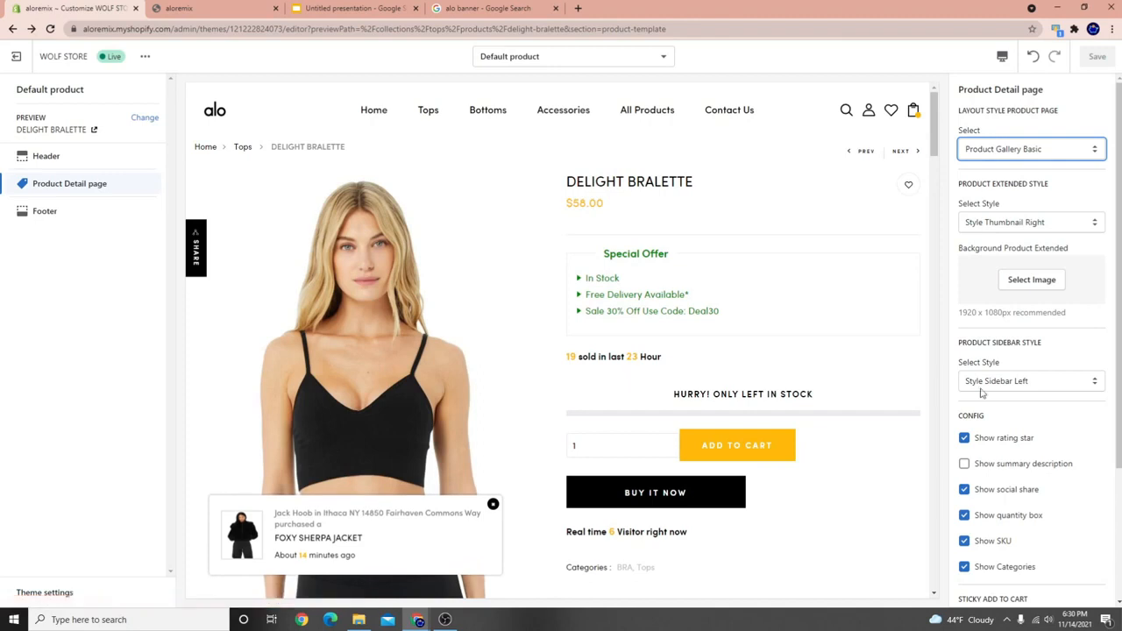
scroll(982, 395, "down", 1)
left_click(1002, 324)
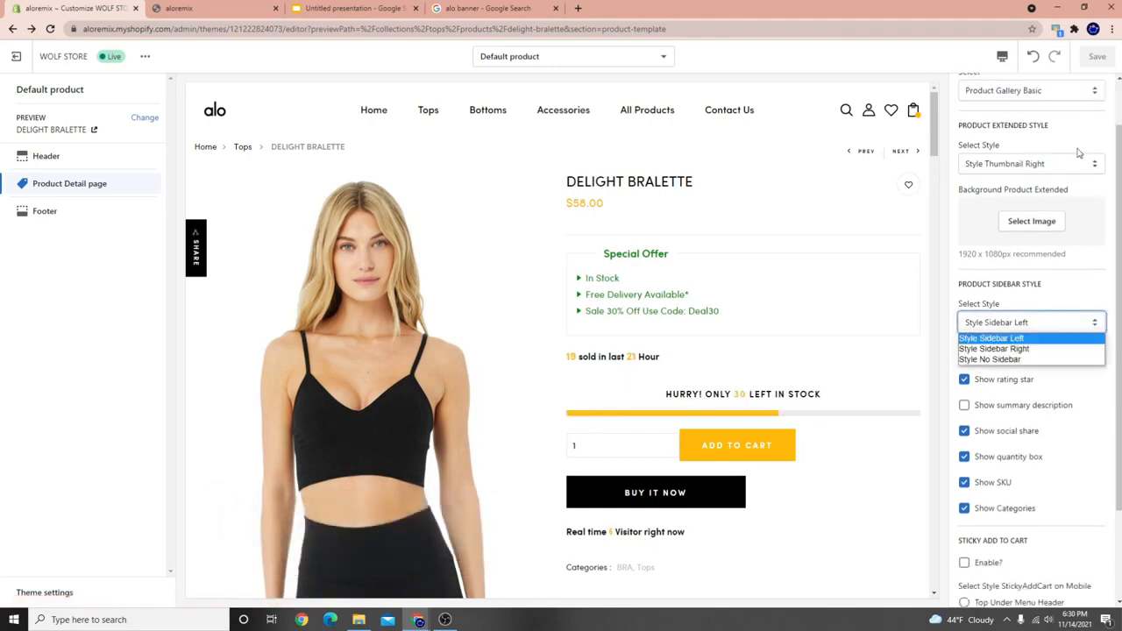
Review the product layout and sidebar style lists, leaving both unchanged.
scroll(1052, 188, "up", 1)
left_click(1031, 149)
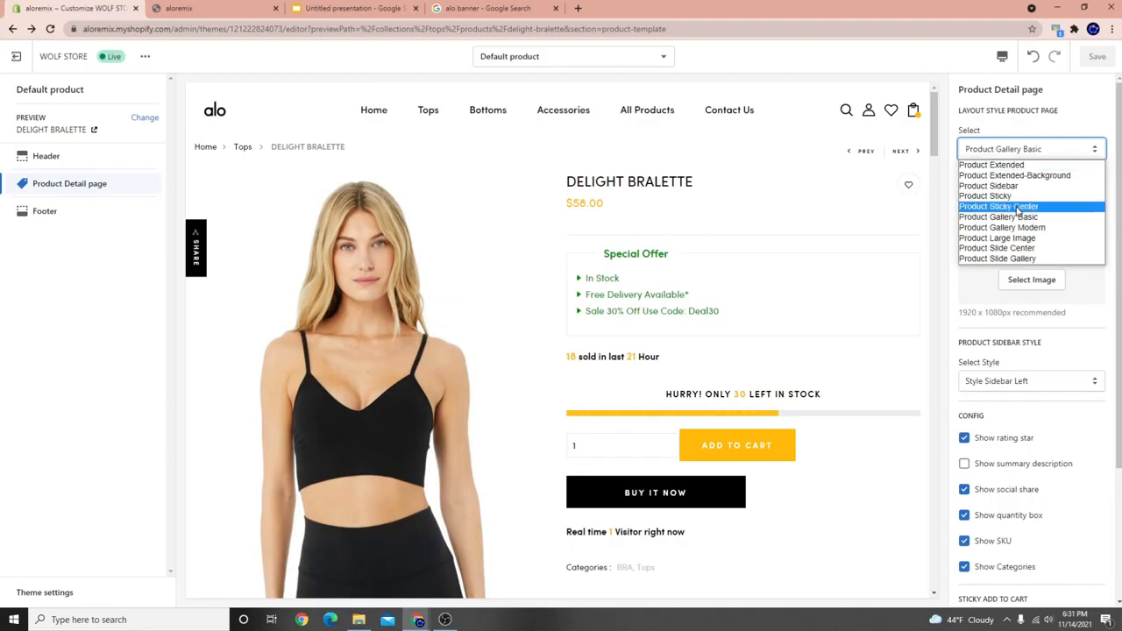
left_click(1063, 94)
scroll(1043, 311, "down", 2)
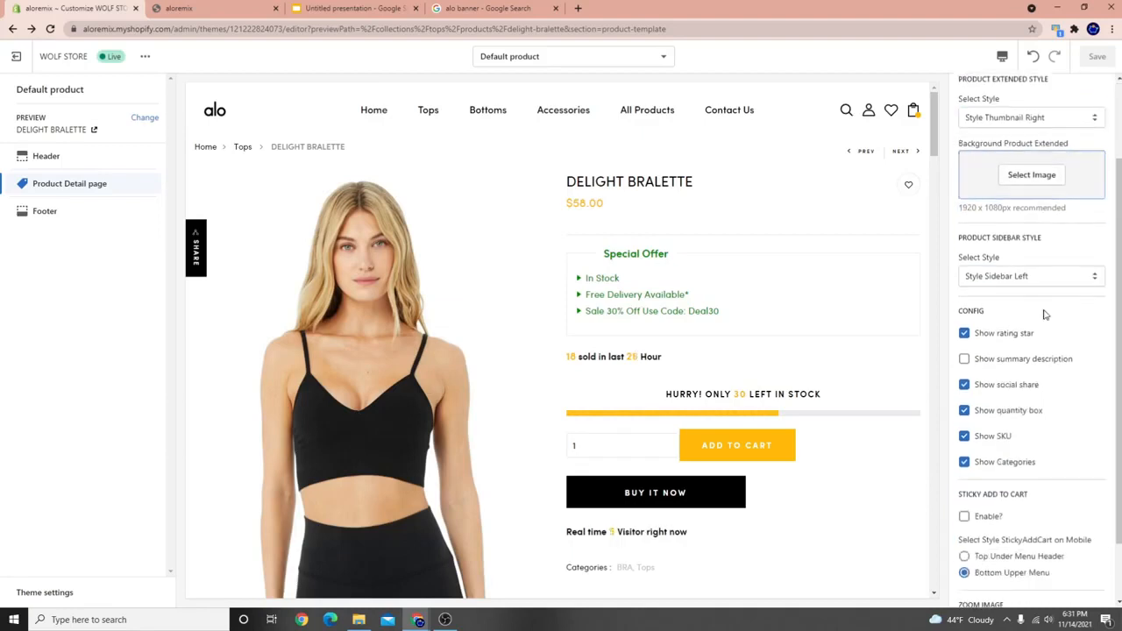
left_click(1035, 268)
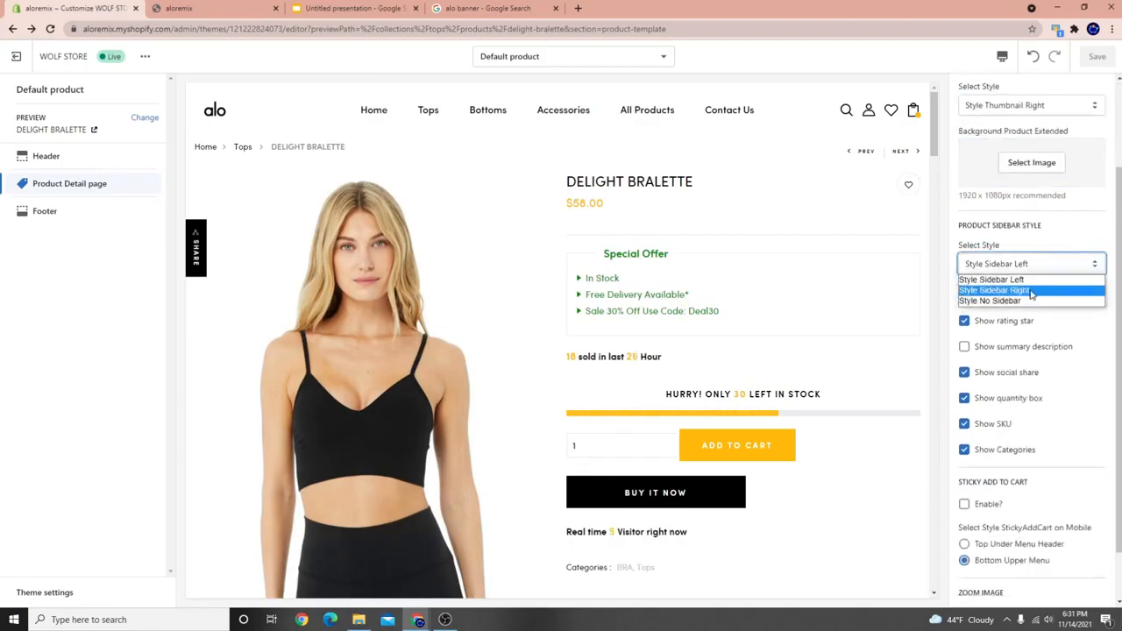
left_click(1082, 215)
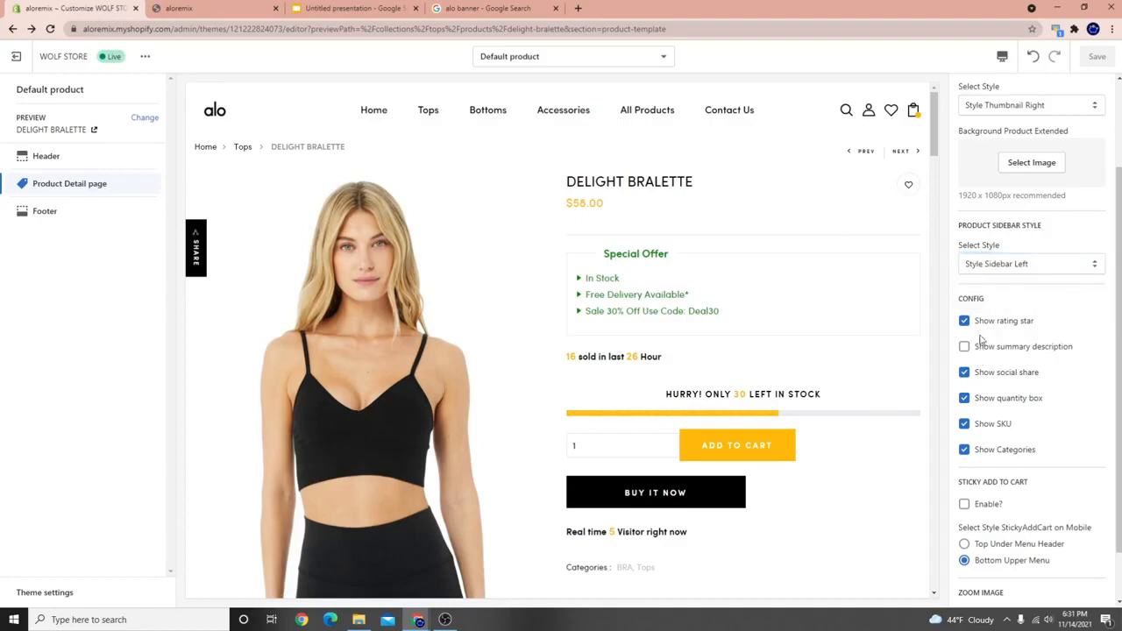
Inspect the summary description and hurry-banner stock count in the preview.
scroll(757, 374, "down", 5)
scroll(842, 390, "up", 3)
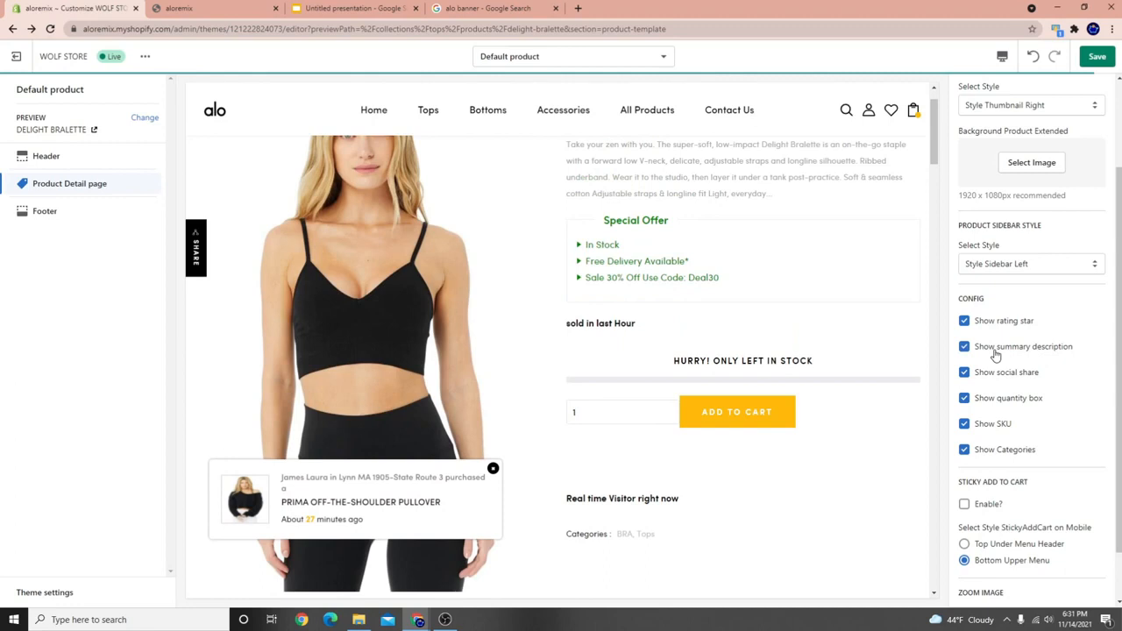
scroll(772, 351, "up", 3)
left_click_drag(570, 254, 794, 308)
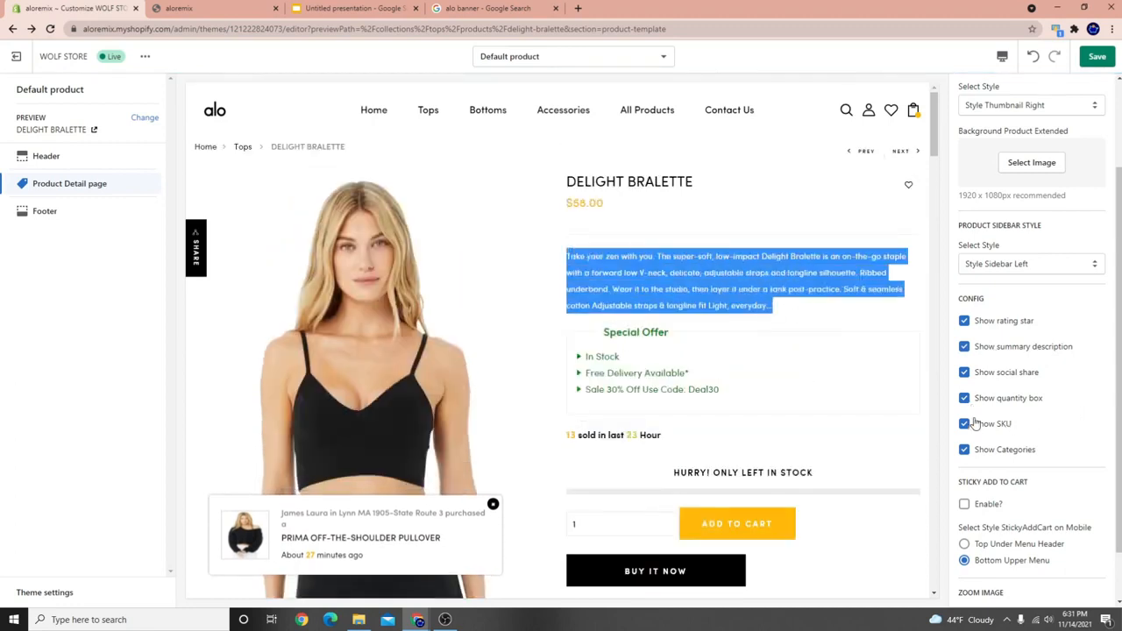
scroll(693, 430, "down", 3)
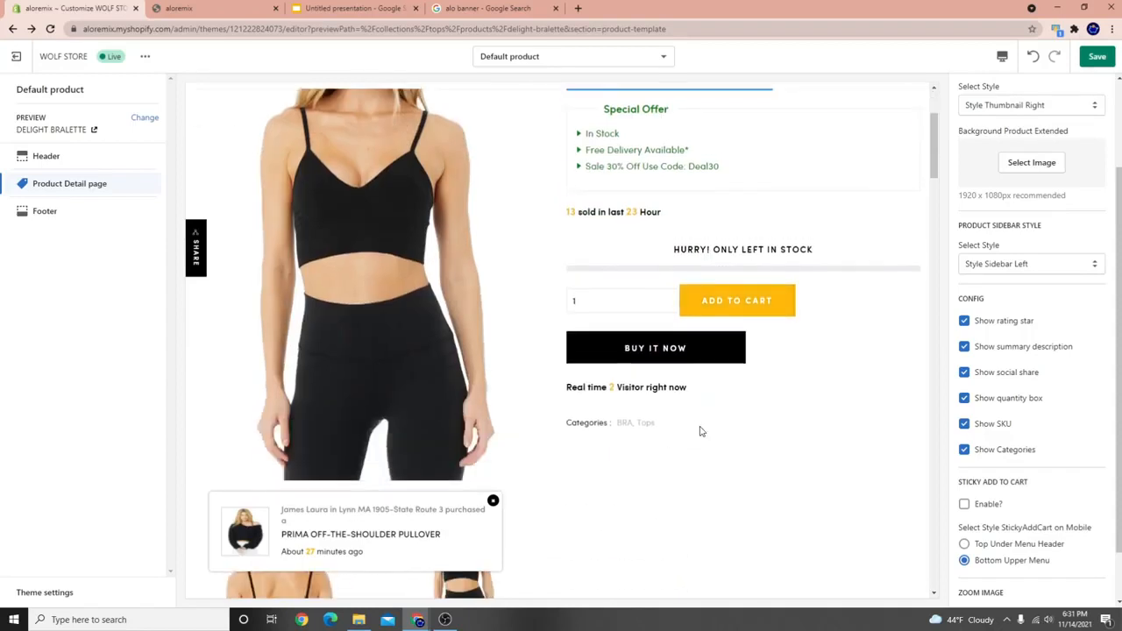
scroll(626, 395, "up", 1)
scroll(609, 299, "up", 1)
left_click_drag(576, 265, 800, 302)
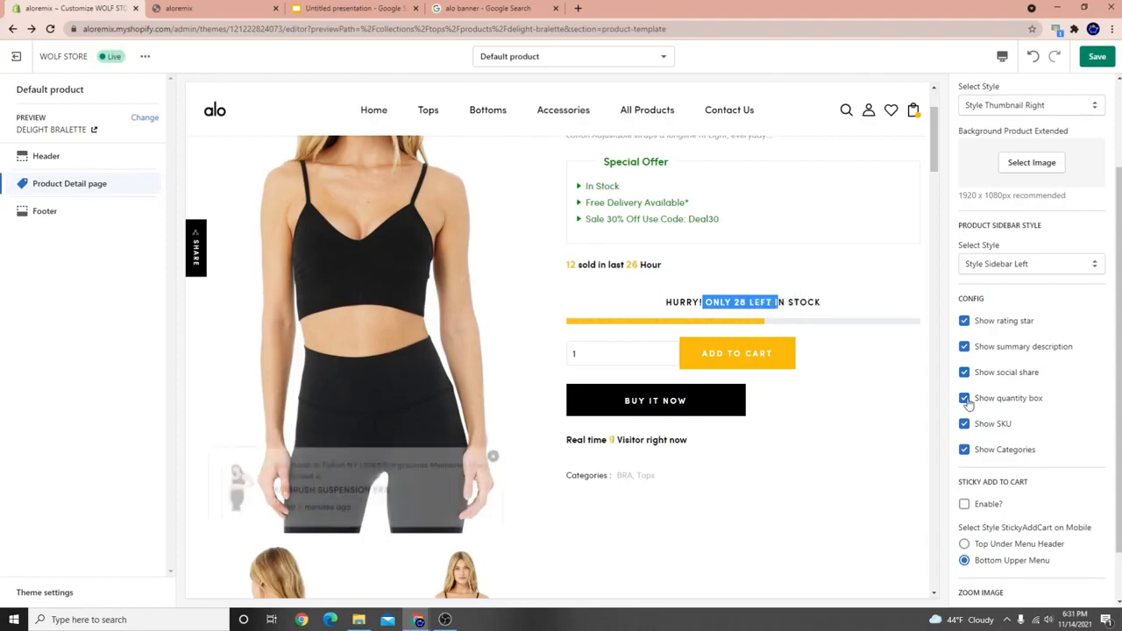
Enable the Sticky Add to Cart bar for the product page.
scroll(964, 430, "down", 1)
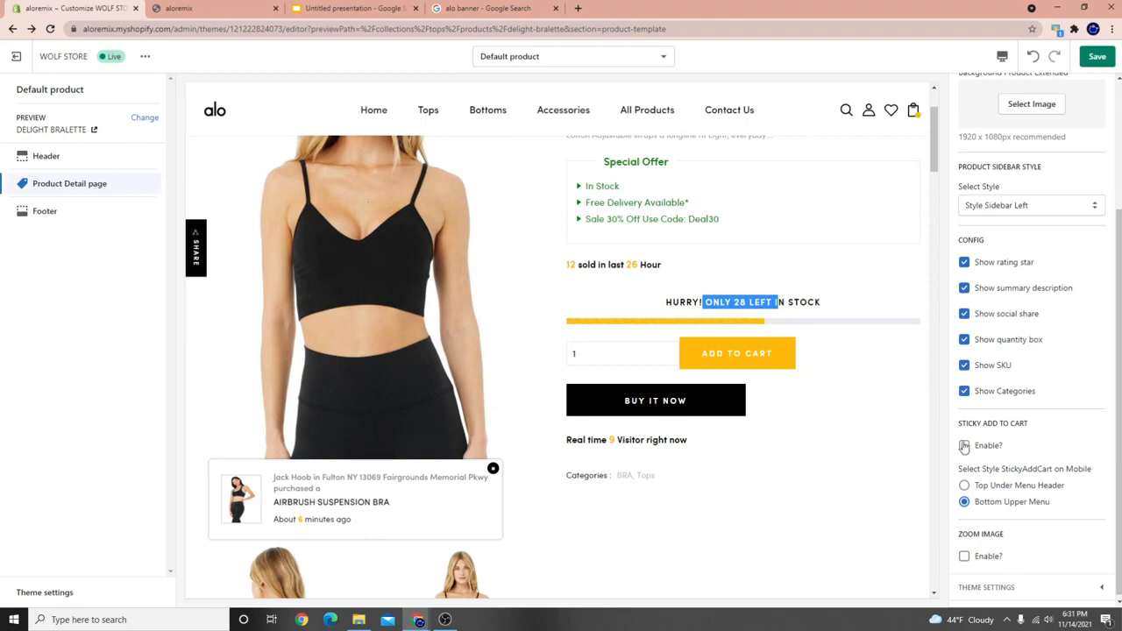
left_click(964, 447)
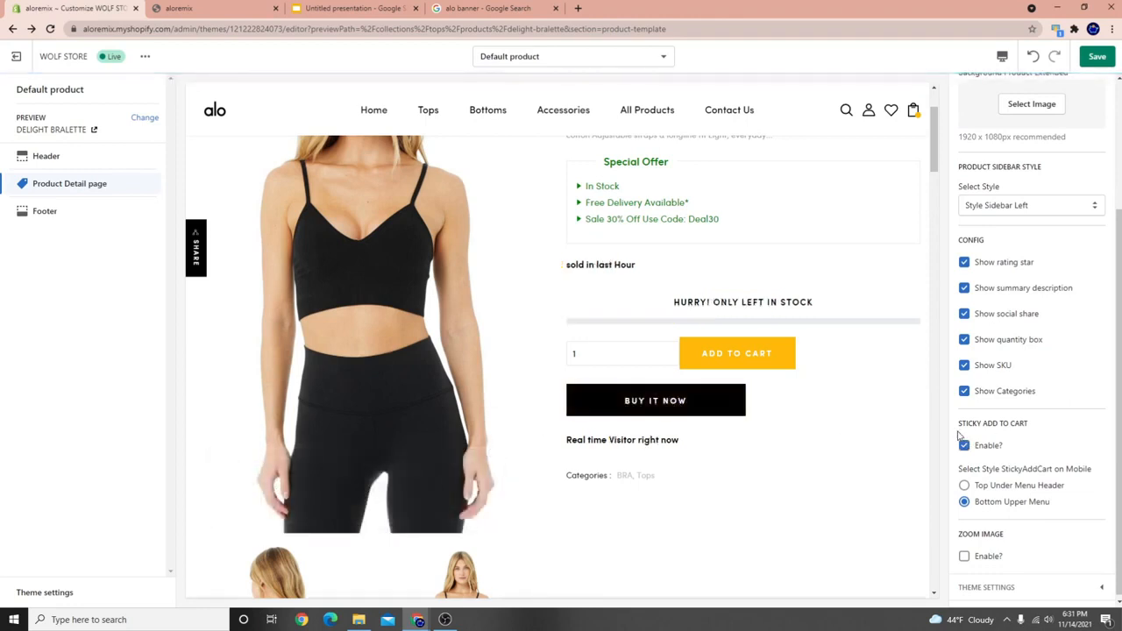
scroll(1011, 445, "up", 3)
scroll(1011, 444, "up", 1)
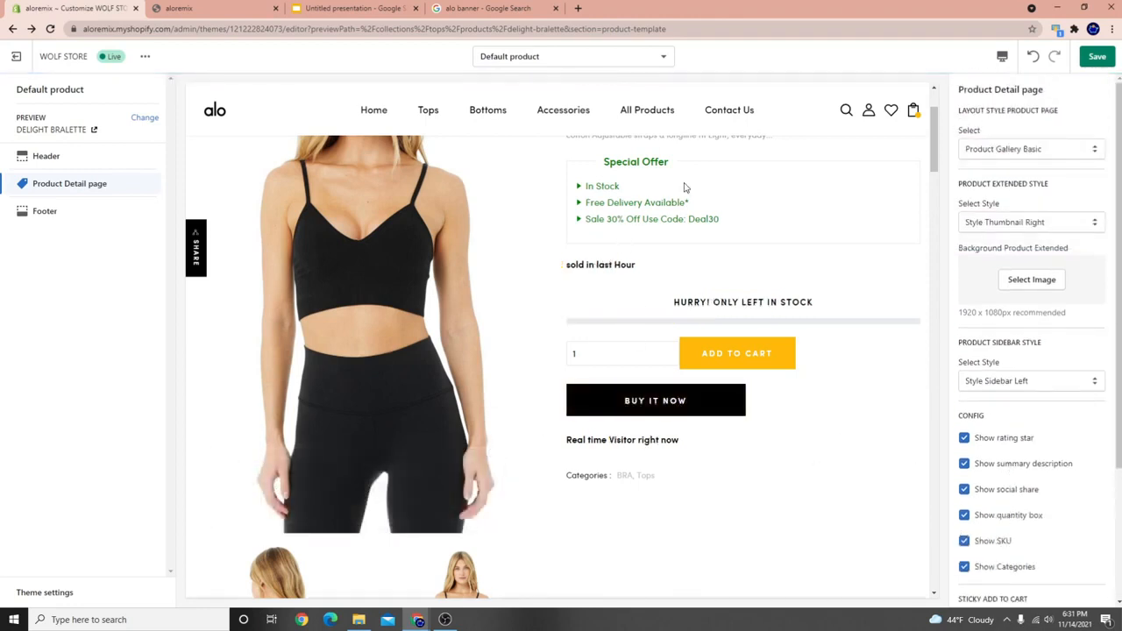
Save the product page changes and scroll the preview to check the sticky bar.
left_click(1096, 56)
scroll(717, 204, "down", 5)
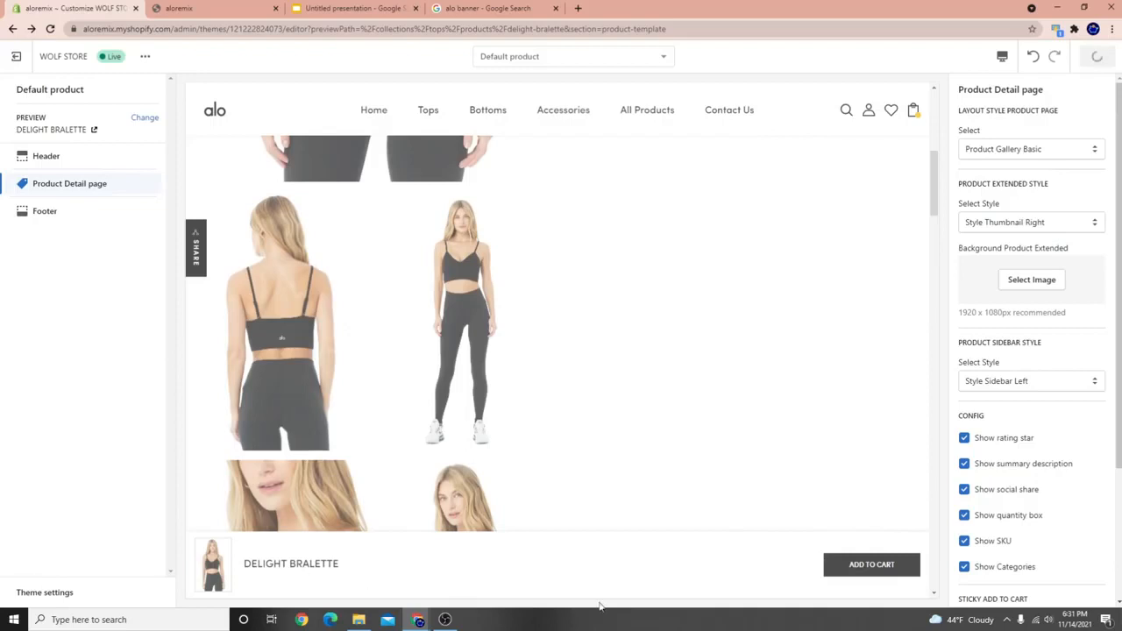
scroll(382, 400, "up", 3)
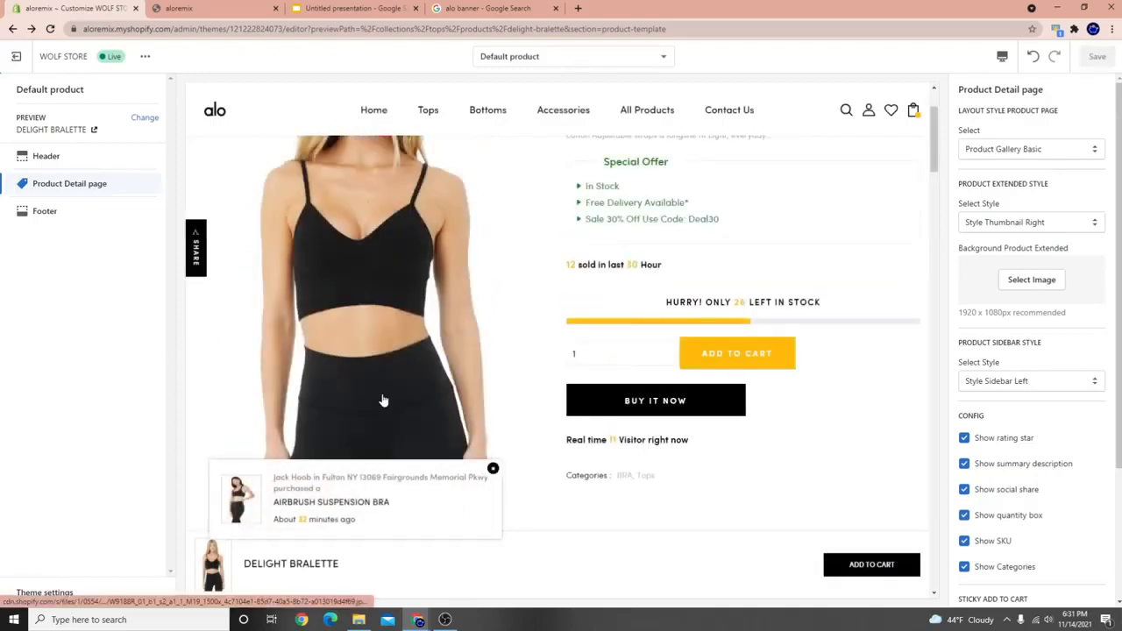
scroll(538, 359, "down", 3)
scroll(579, 296, "down", 5)
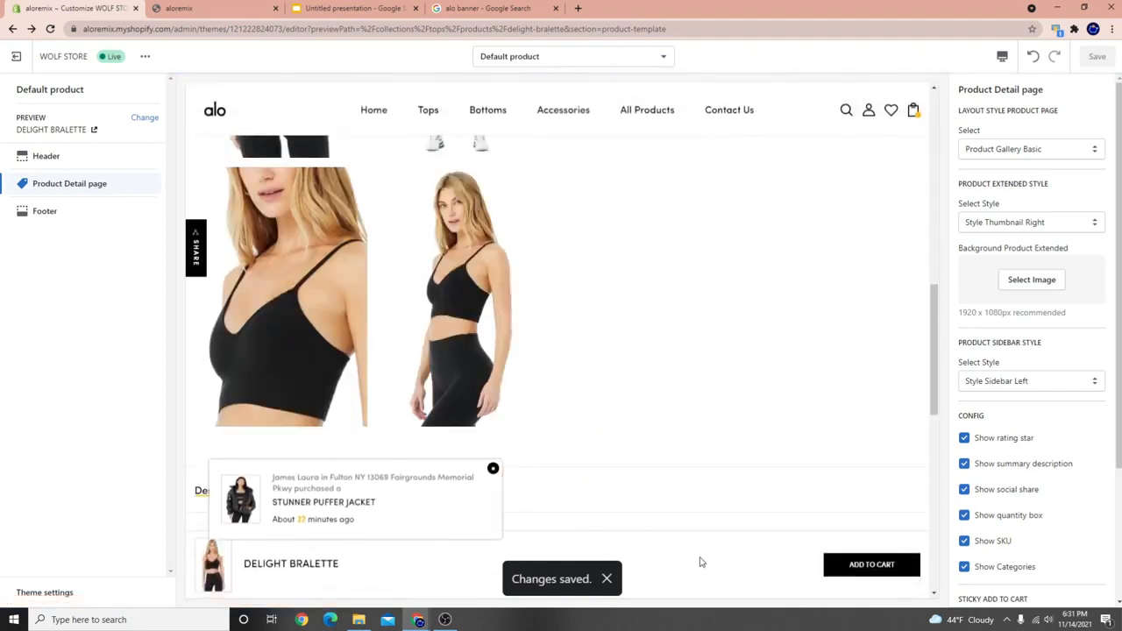
scroll(1095, 439, "down", 3)
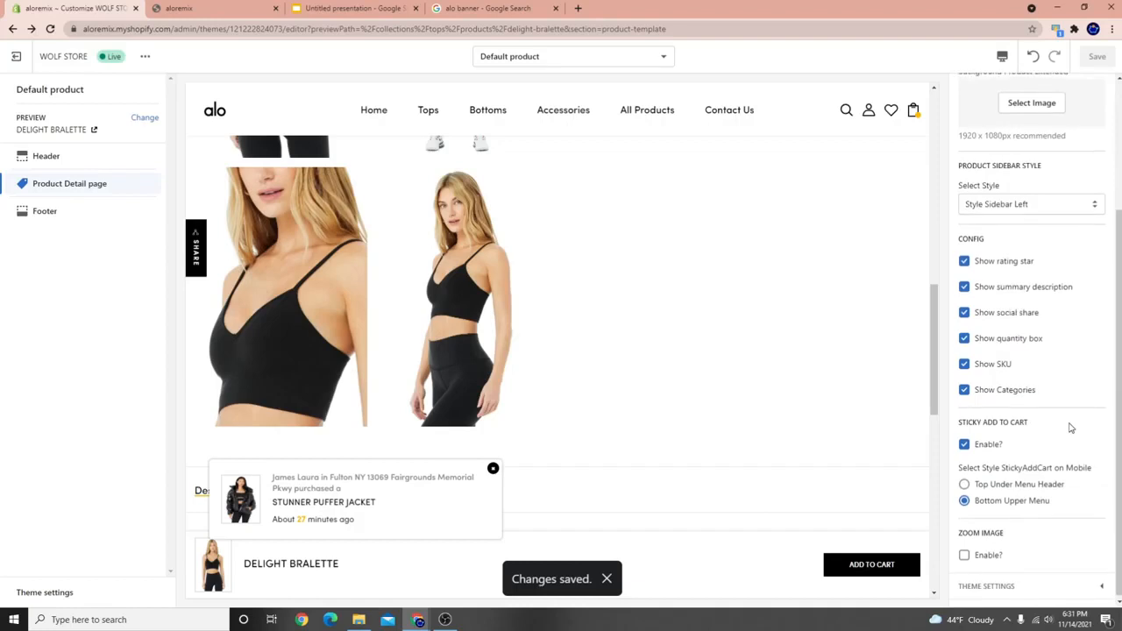
scroll(544, 345, "down", 5)
scroll(544, 344, "up", 5)
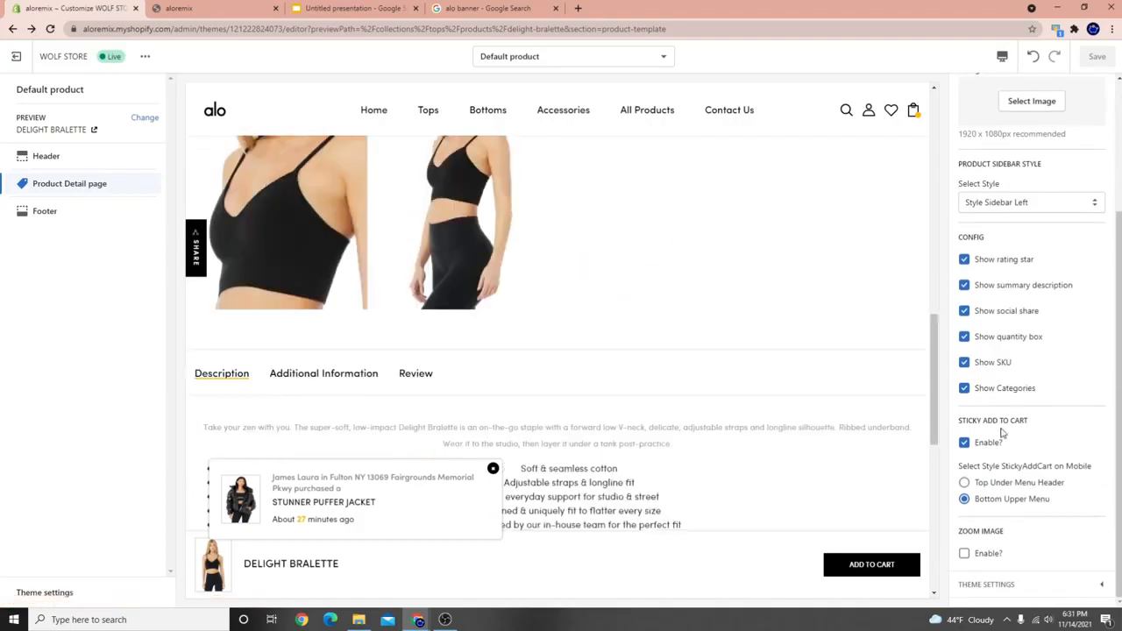
scroll(388, 280, "up", 4)
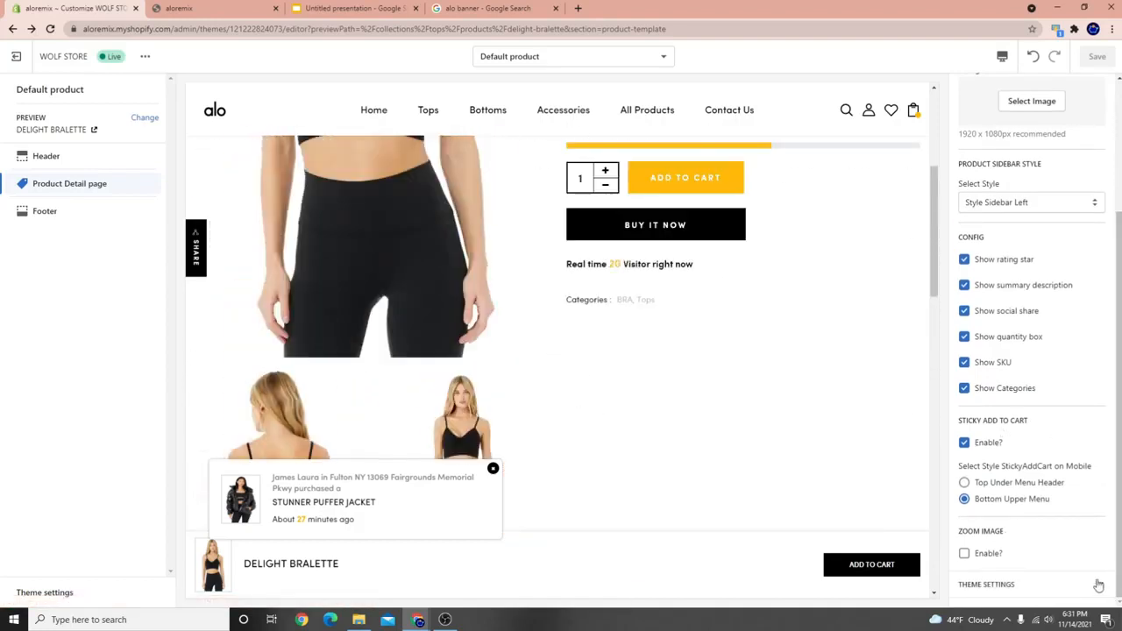
scroll(345, 330, "up", 3)
Enlarge the main product image in a lightbox, then close it.
left_click(346, 331)
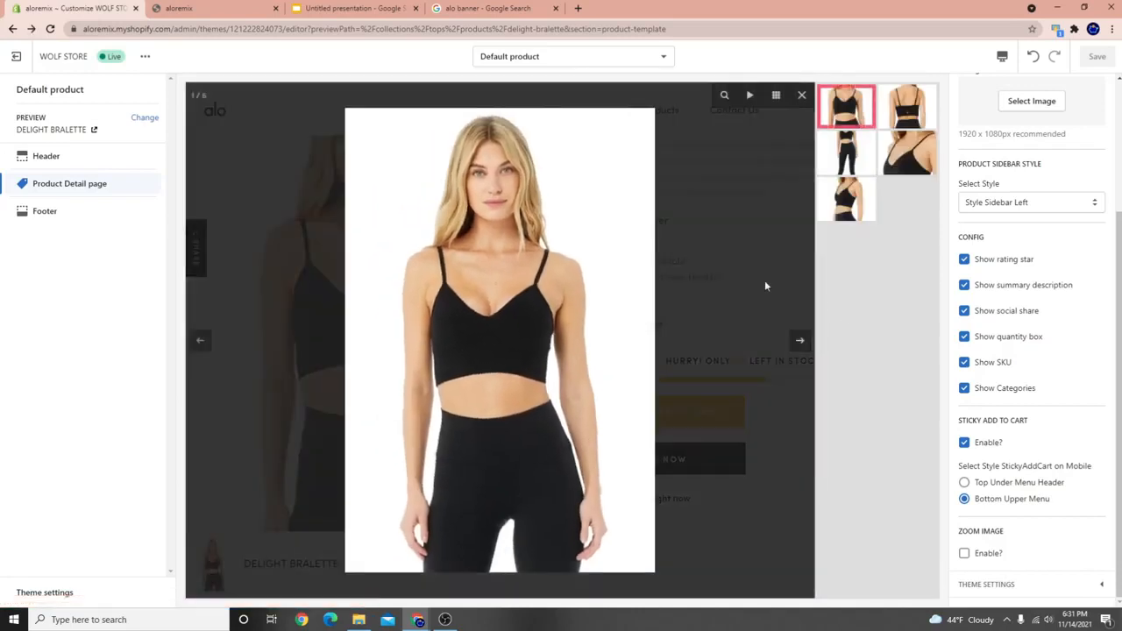
left_click(487, 293)
left_click(378, 243)
left_click(678, 257)
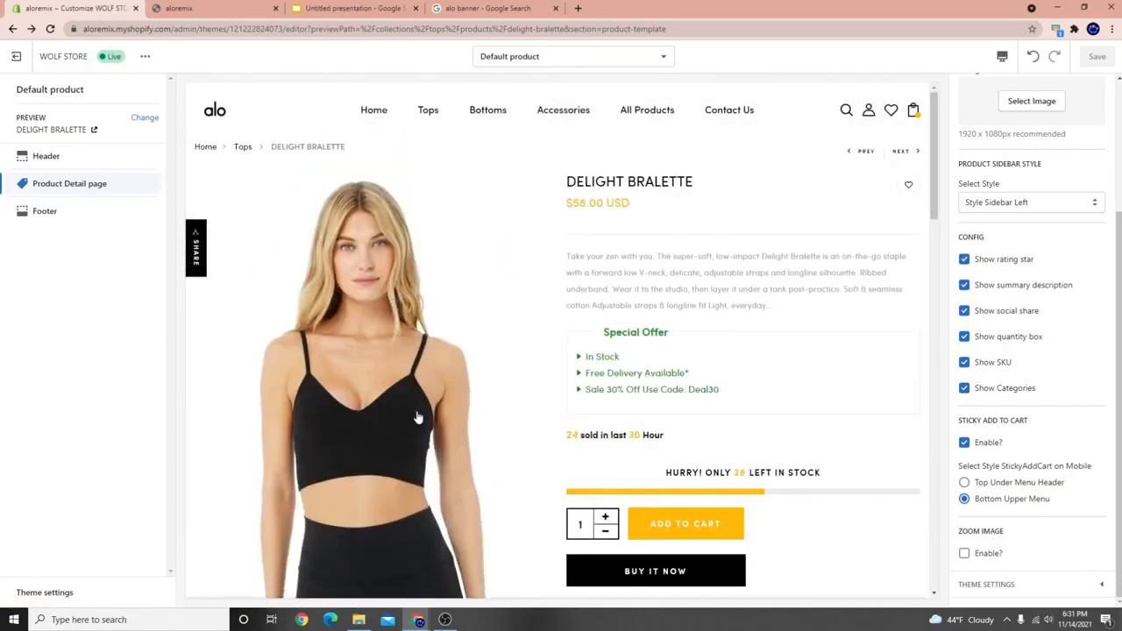
scroll(433, 318, "down", 3)
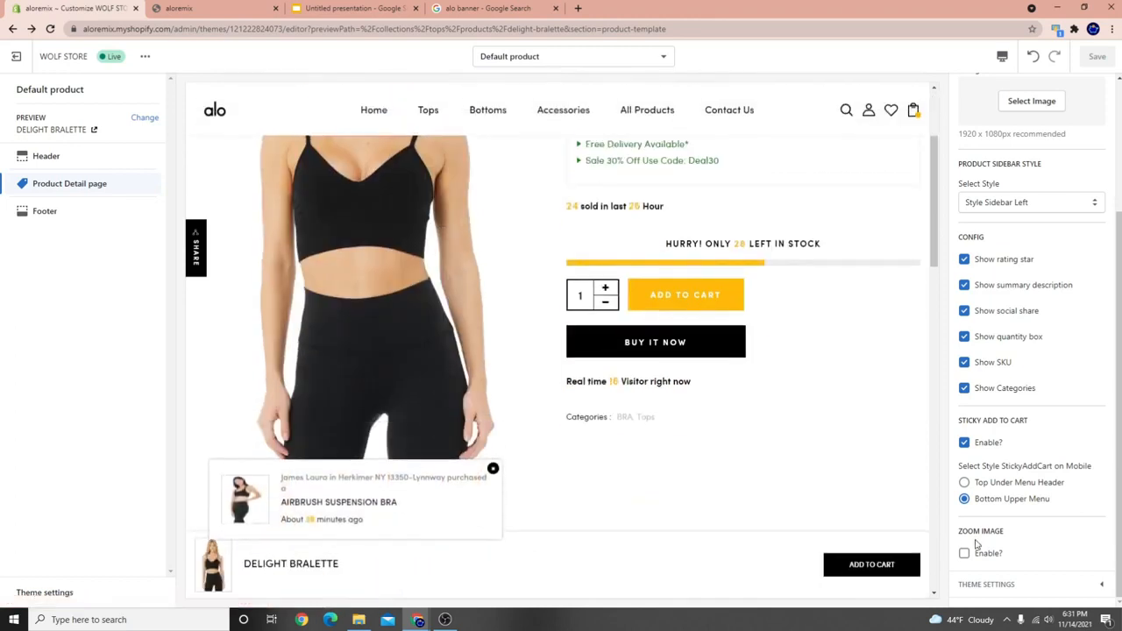
left_click(1017, 584)
scroll(1025, 509, "down", 4)
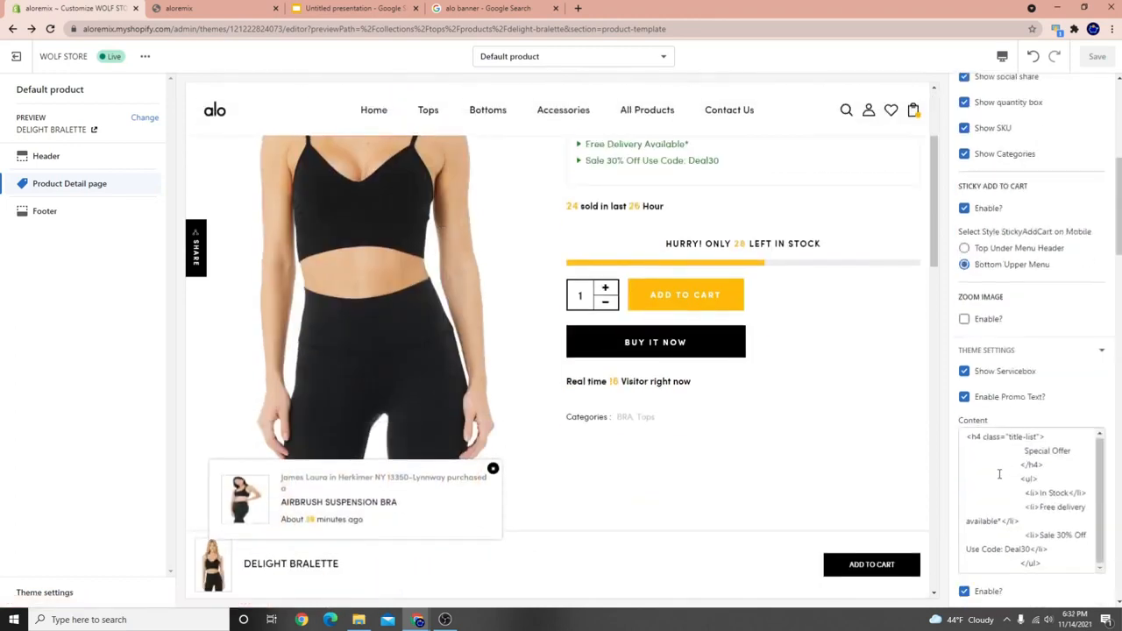
scroll(579, 503, "down", 6)
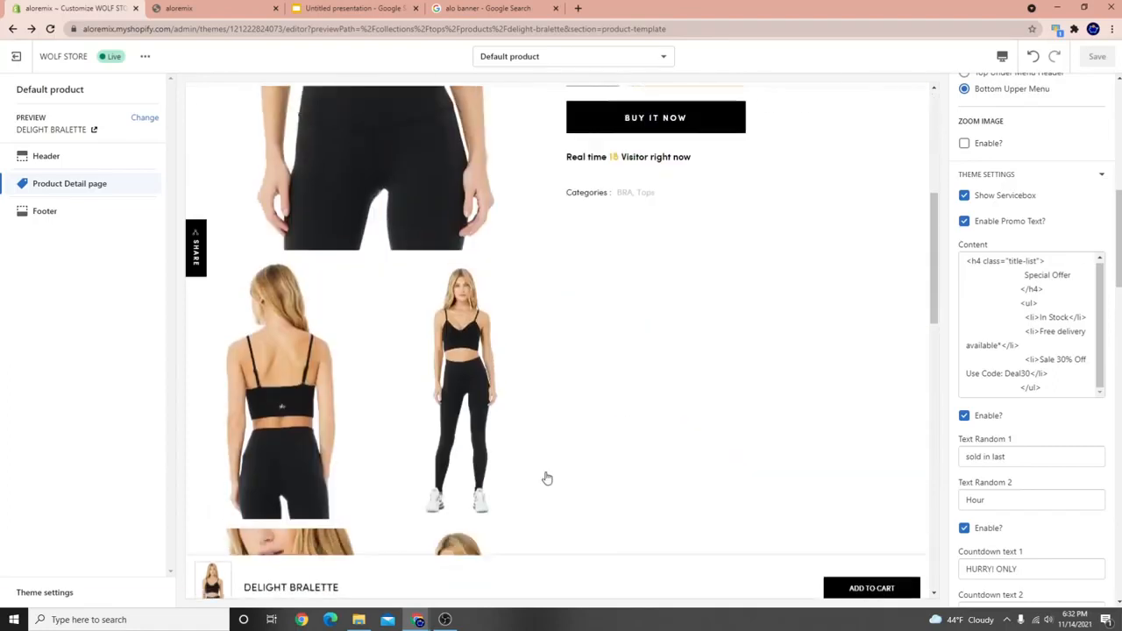
scroll(526, 448, "down", 5)
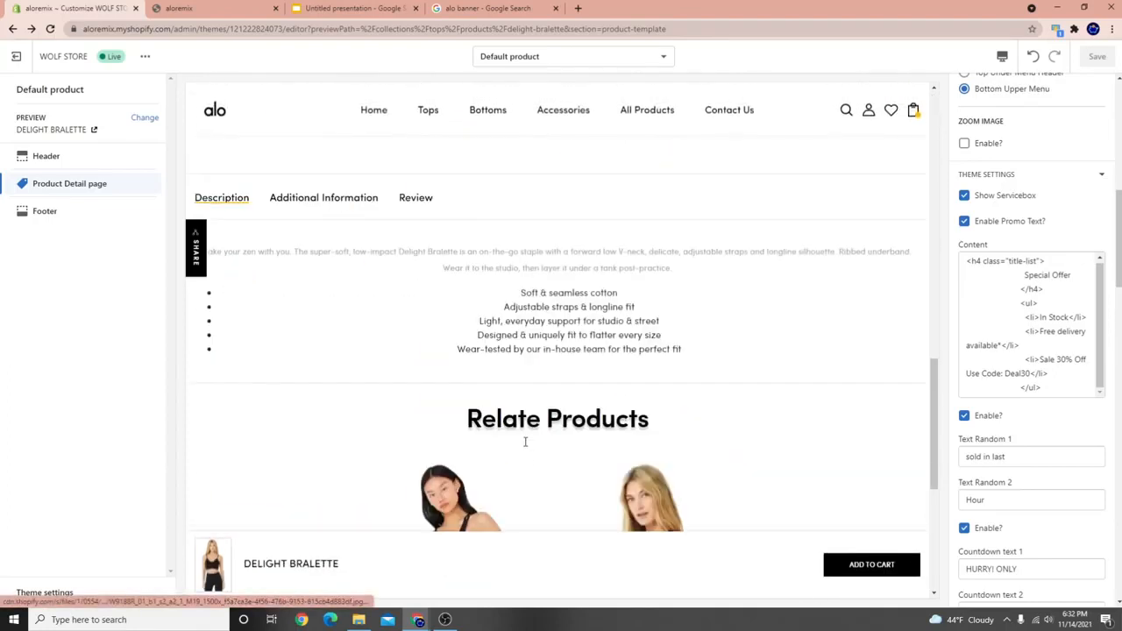
left_click(341, 198)
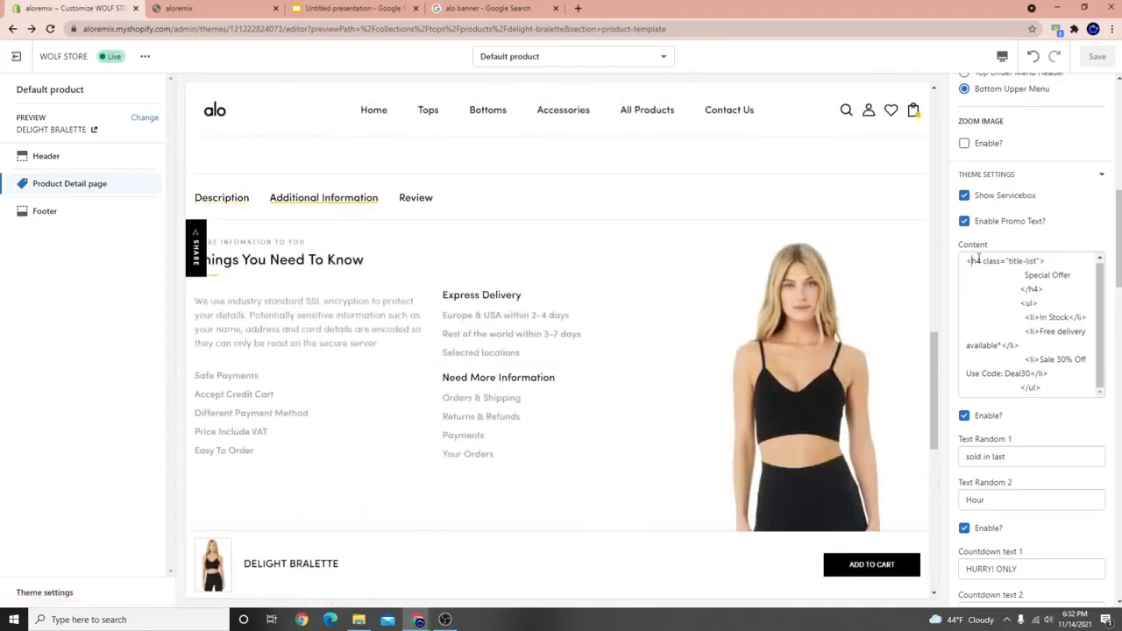
left_click_drag(977, 260, 1046, 330)
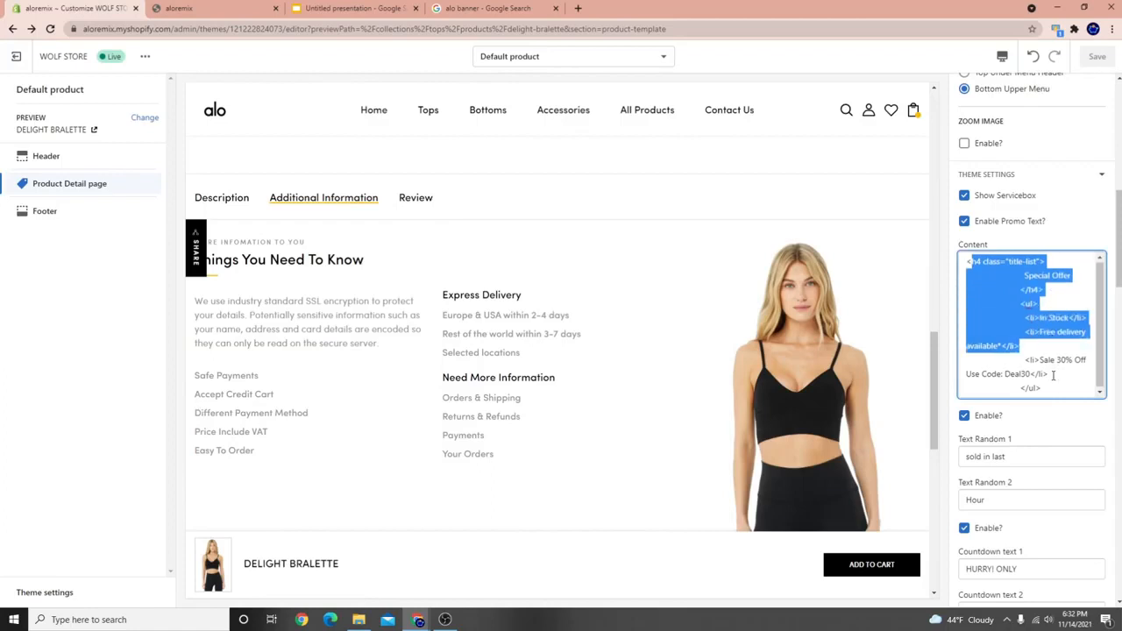
scroll(1044, 421, "down", 7)
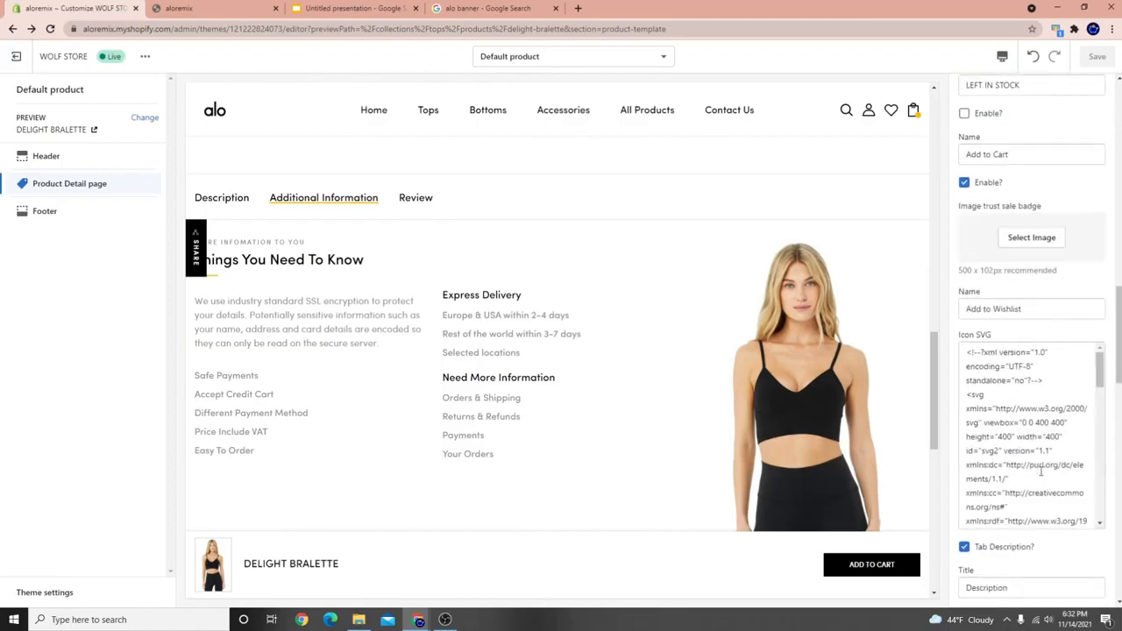
scroll(1042, 458, "up", 7)
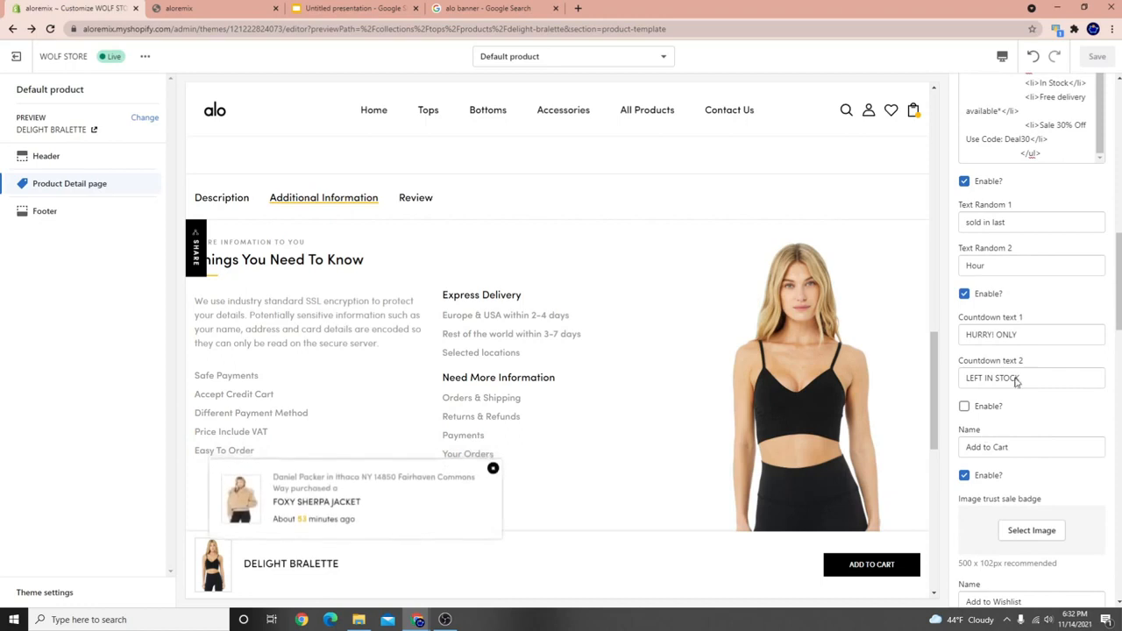
scroll(1018, 426, "down", 2)
scroll(568, 348, "up", 10)
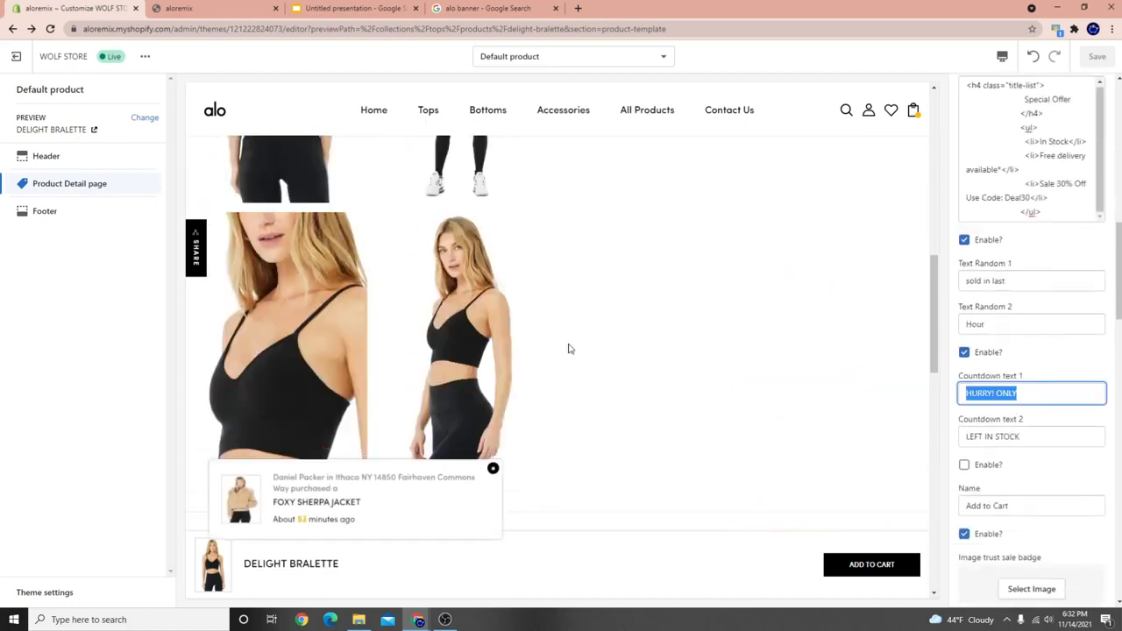
left_click_drag(667, 301, 775, 301)
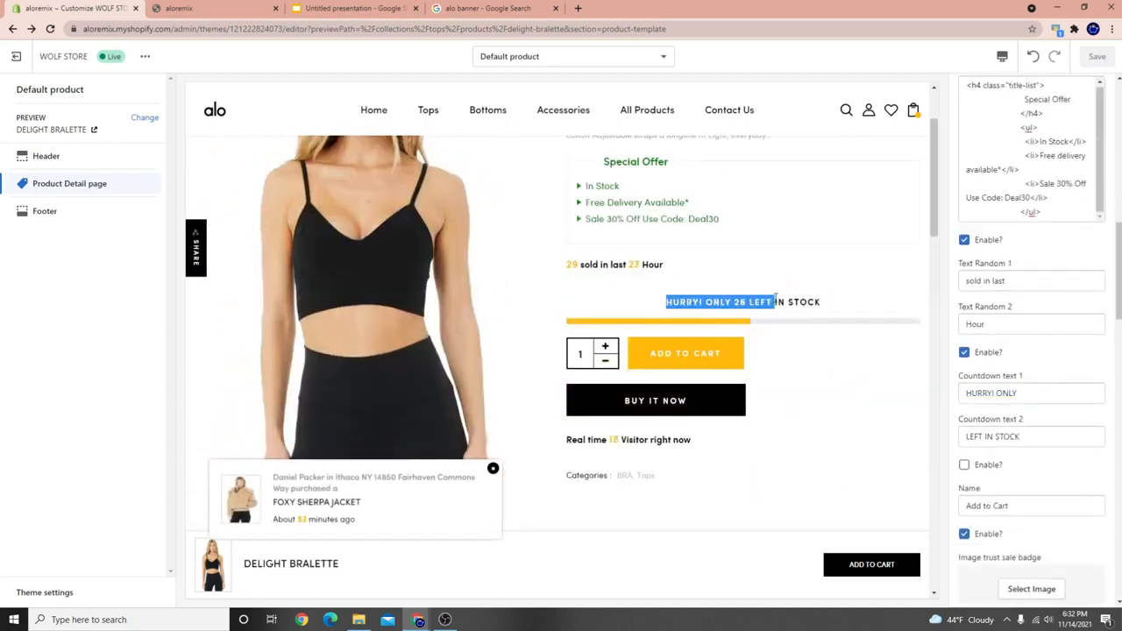
scroll(792, 378, "down", 2)
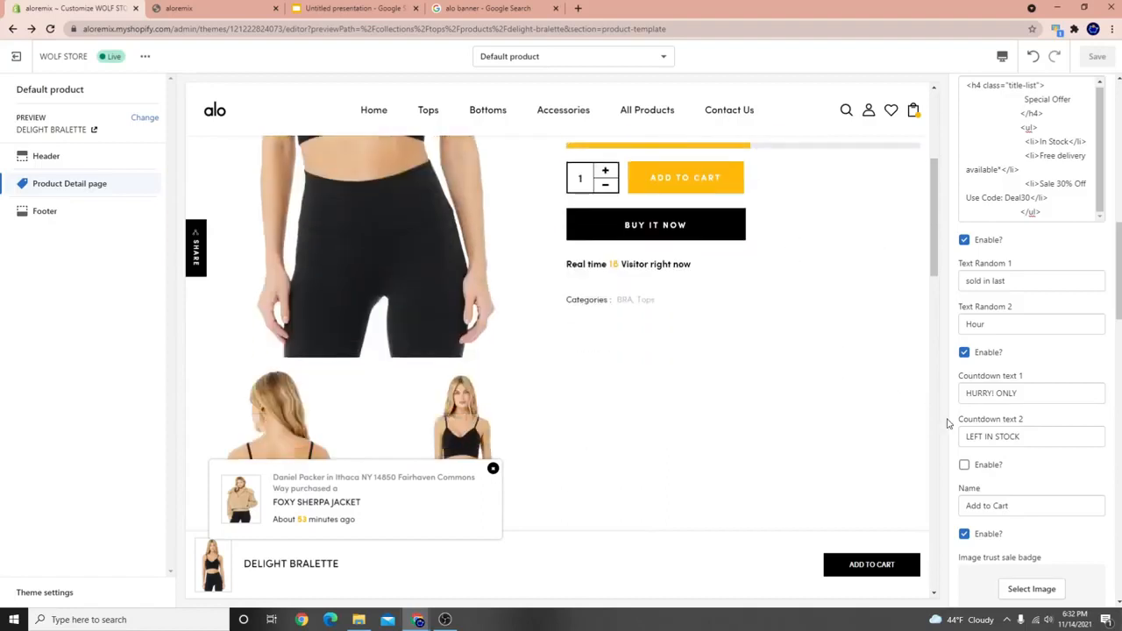
scroll(985, 272, "down", 4)
scroll(1027, 290, "up", 2)
scroll(1027, 291, "down", 15)
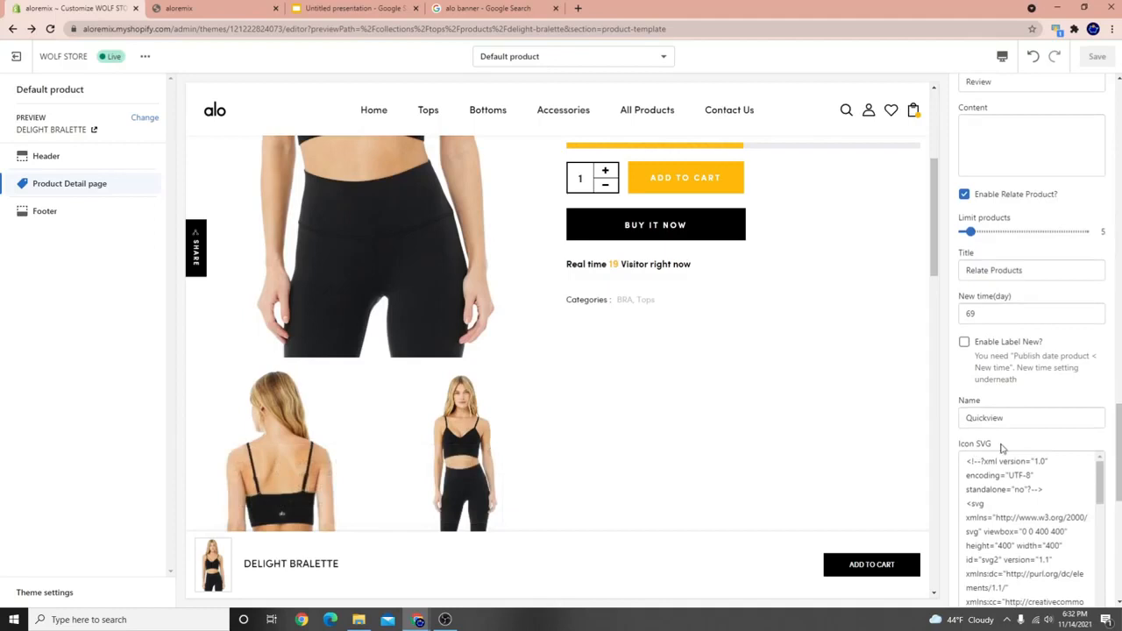
scroll(1013, 475, "down", 10)
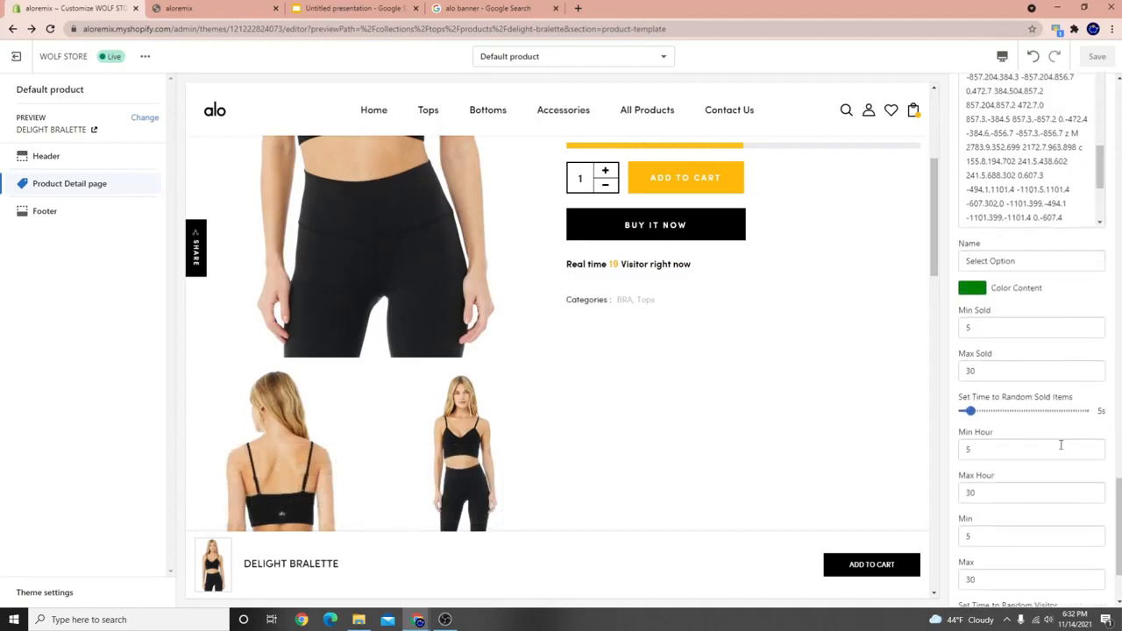
scroll(1024, 327, "up", 3)
scroll(517, 251, "up", 4)
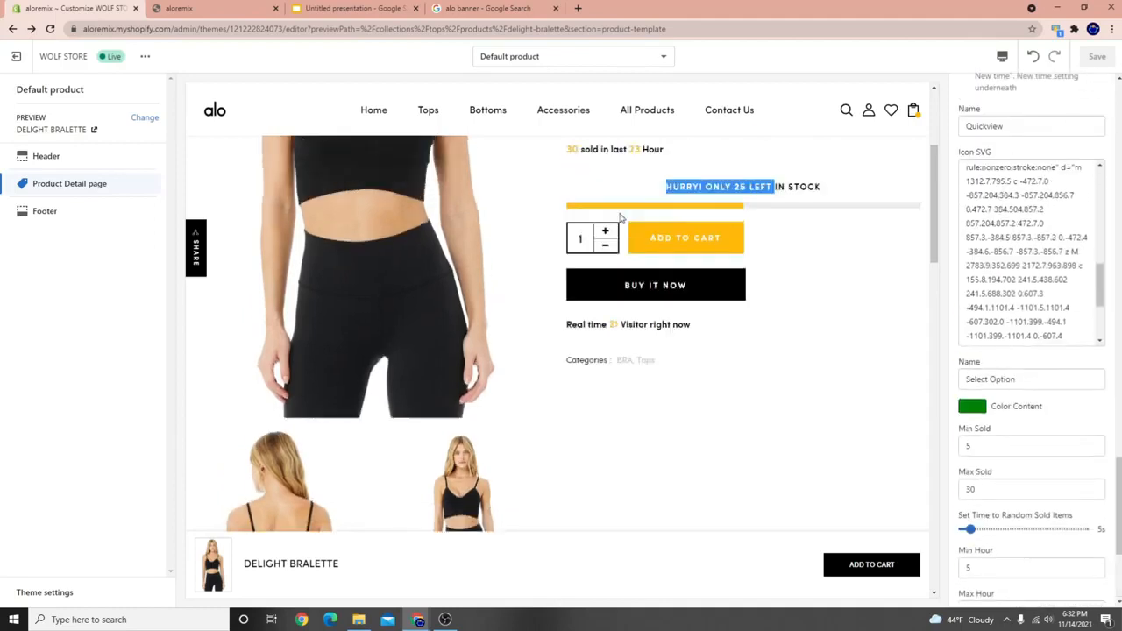
scroll(517, 251, "down", 10)
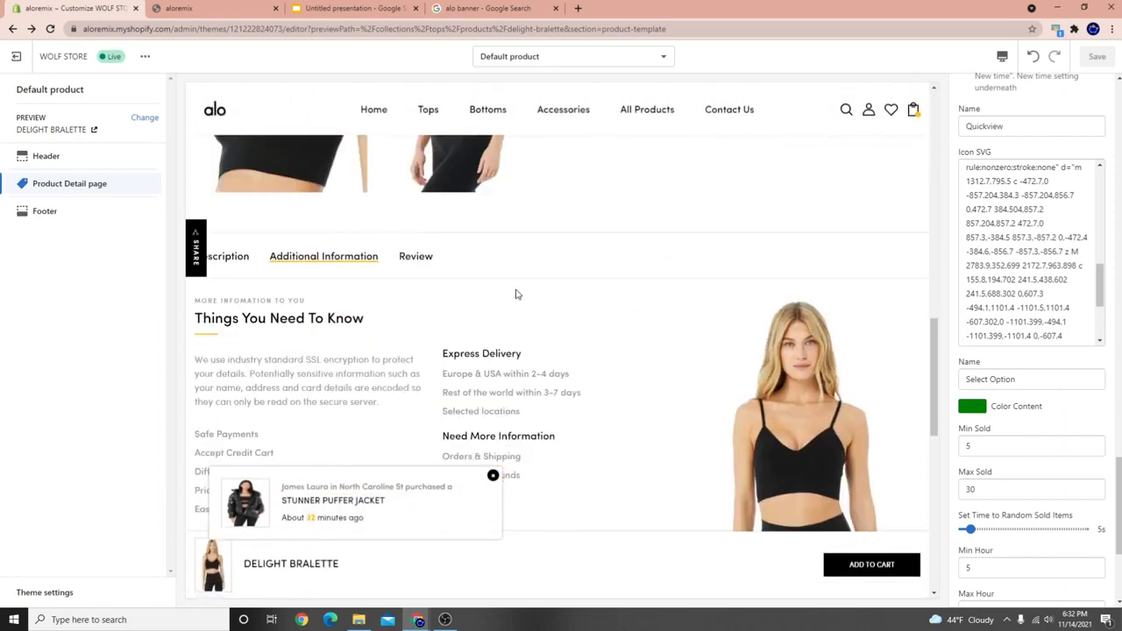
scroll(469, 273, "up", 5)
scroll(469, 268, "down", 2)
scroll(408, 260, "up", 1)
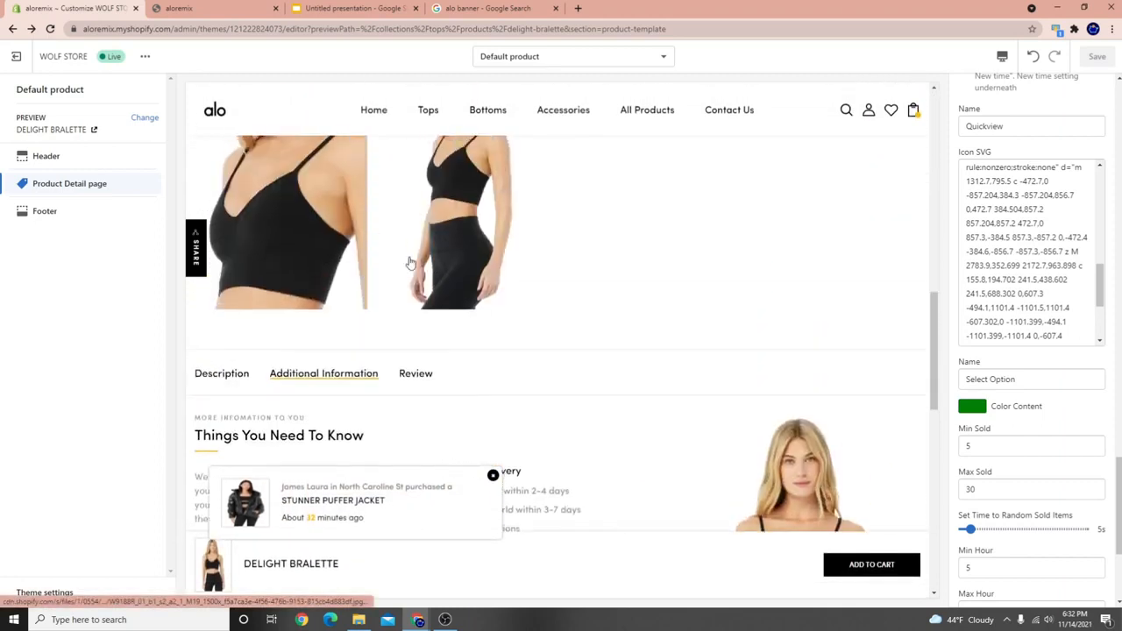
scroll(684, 248, "down", 3)
scroll(541, 231, "up", 3)
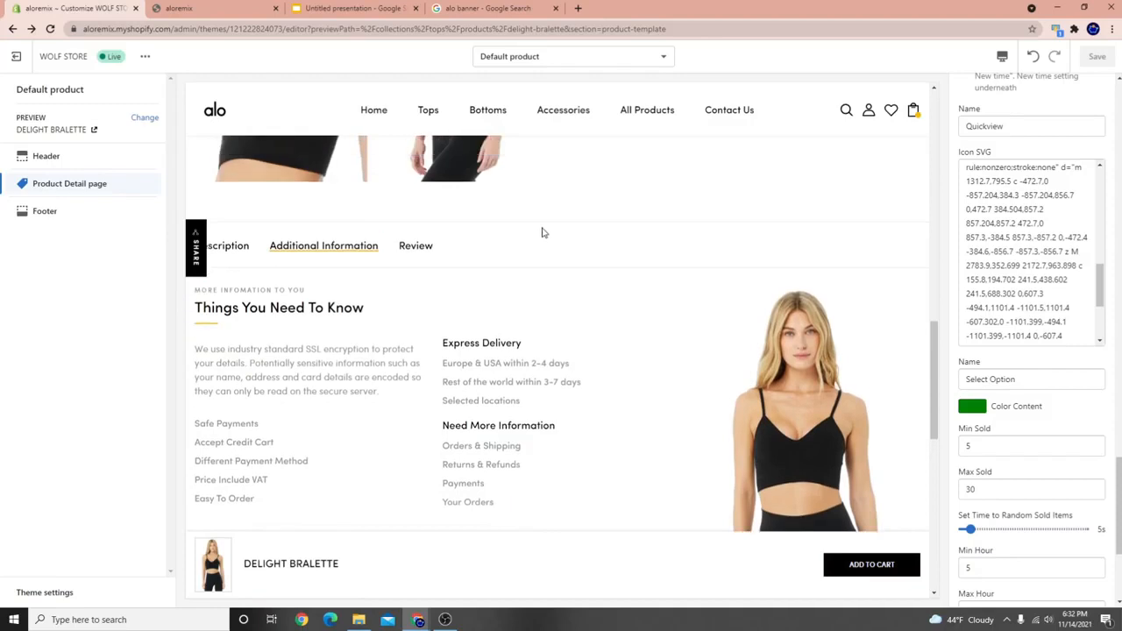
scroll(342, 326, "up", 6)
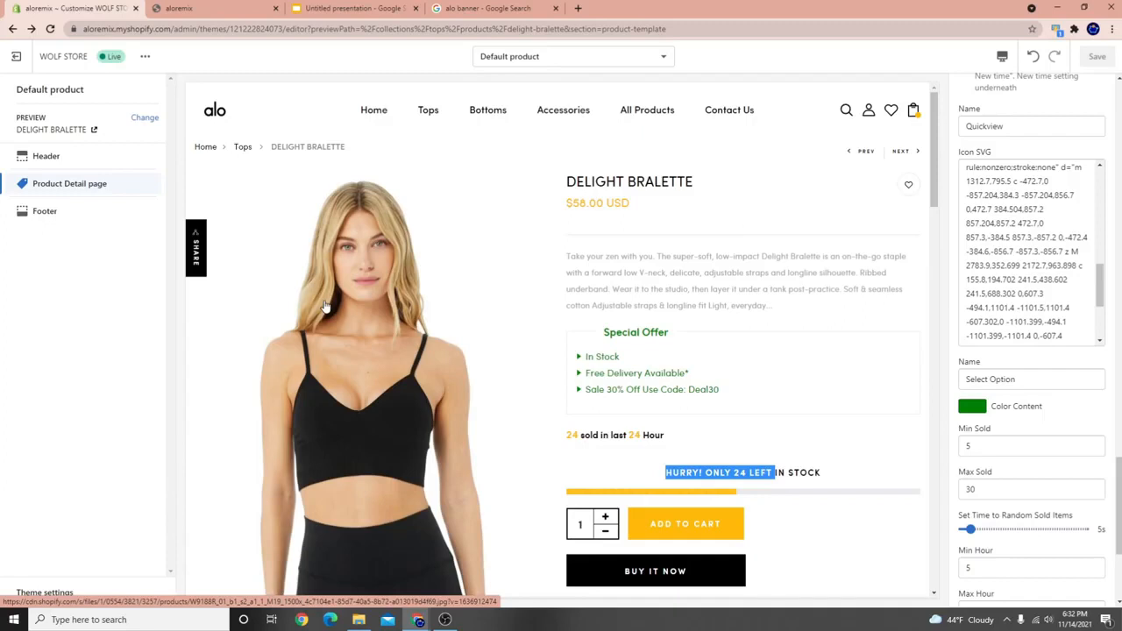
Dismiss the downloads bar over the Home page editor and expand the Popup theme settings.
left_click(444, 619)
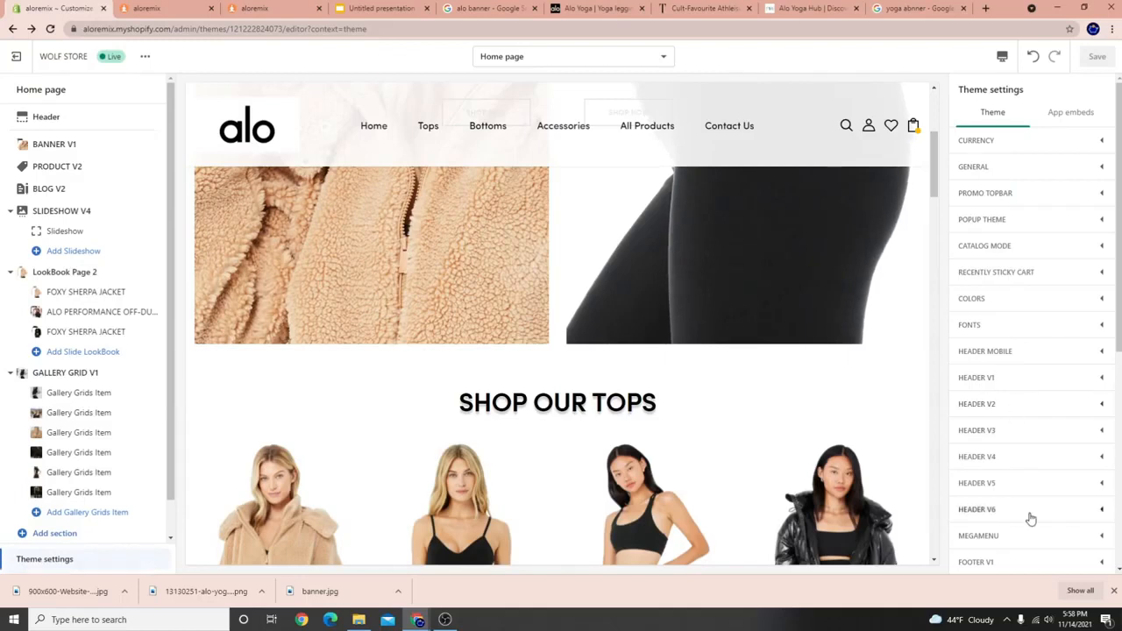
left_click(1114, 591)
scroll(582, 448, "up", 3)
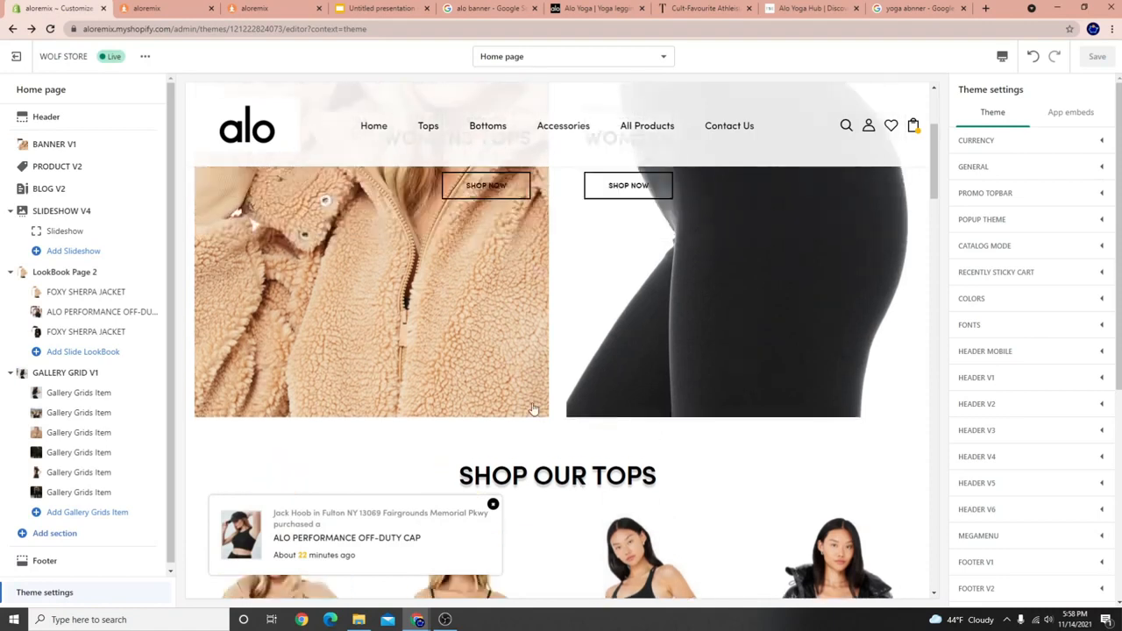
scroll(467, 410, "down", 3)
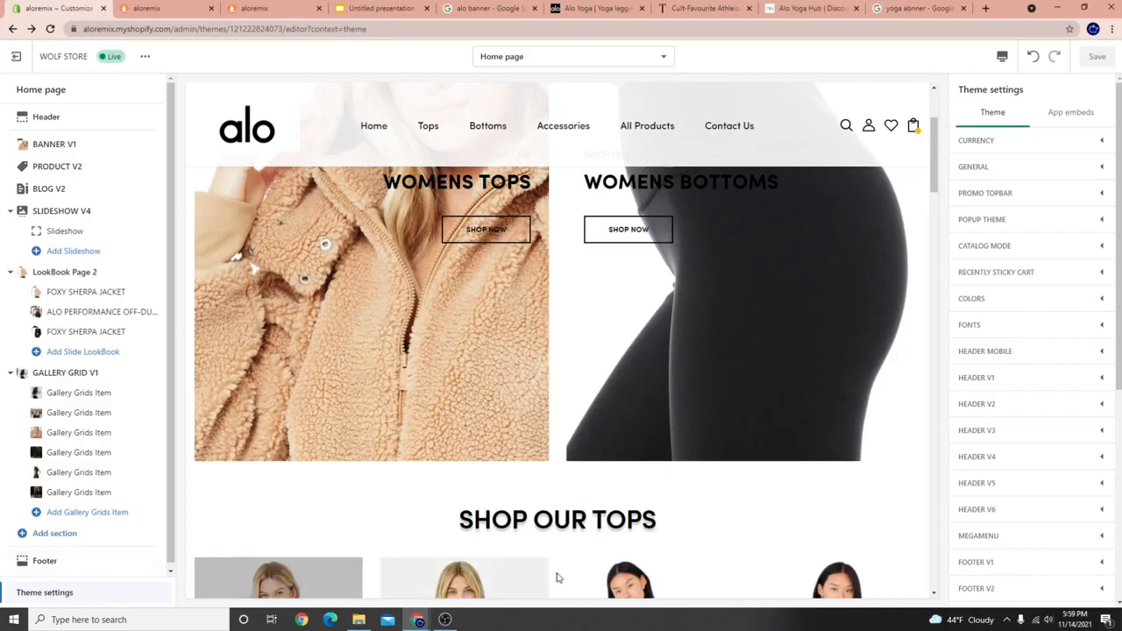
left_click(1009, 220)
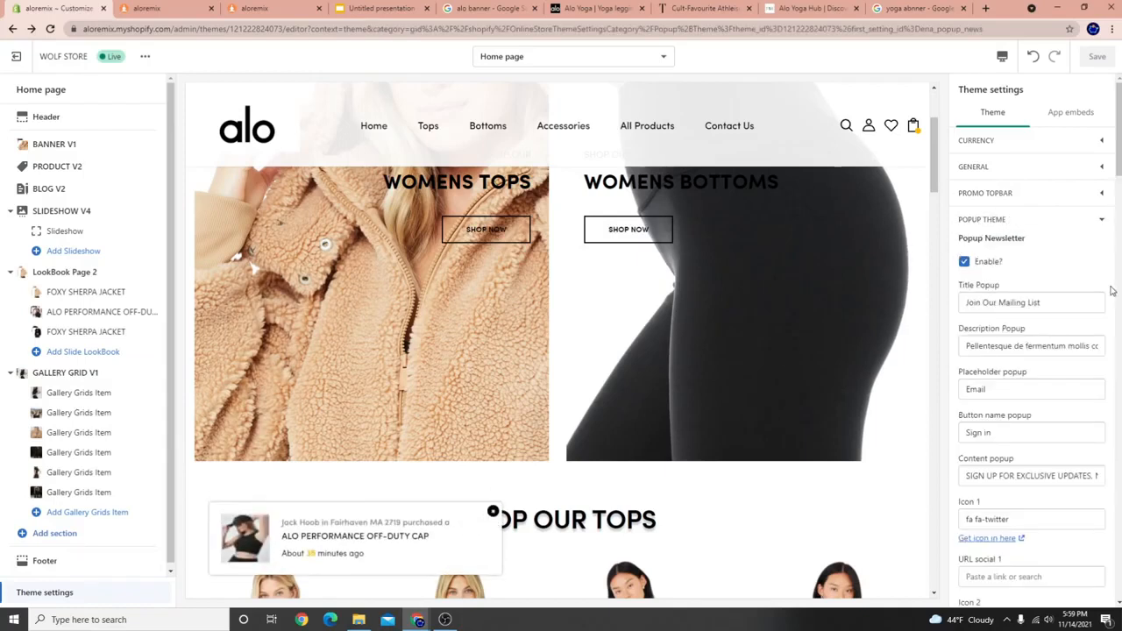
Scroll to Popup Random Product and inspect its purchaser name and address lists.
scroll(1017, 329, "down", 4)
scroll(1014, 318, "down", 3)
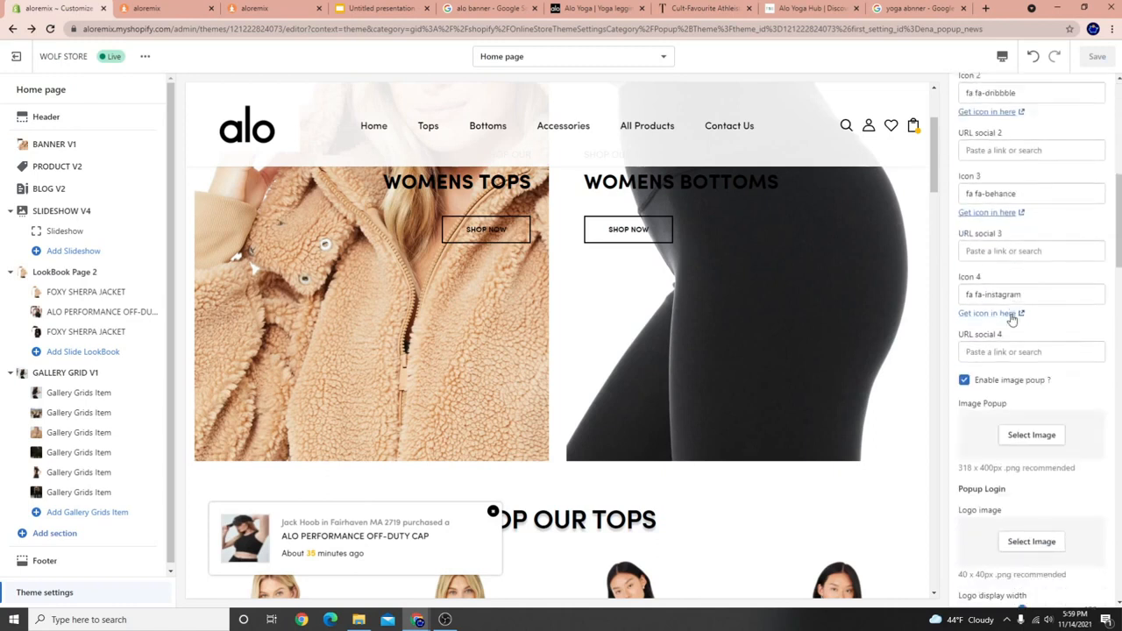
scroll(1046, 193, "down", 1)
scroll(1046, 193, "down", 5)
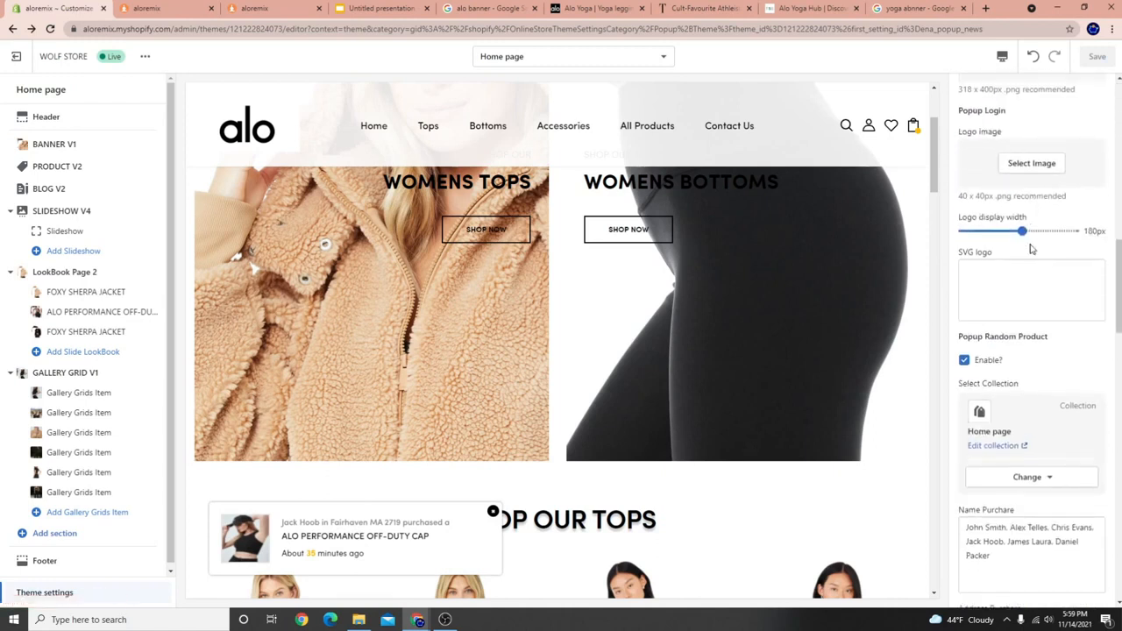
left_click_drag(960, 130, 1045, 130)
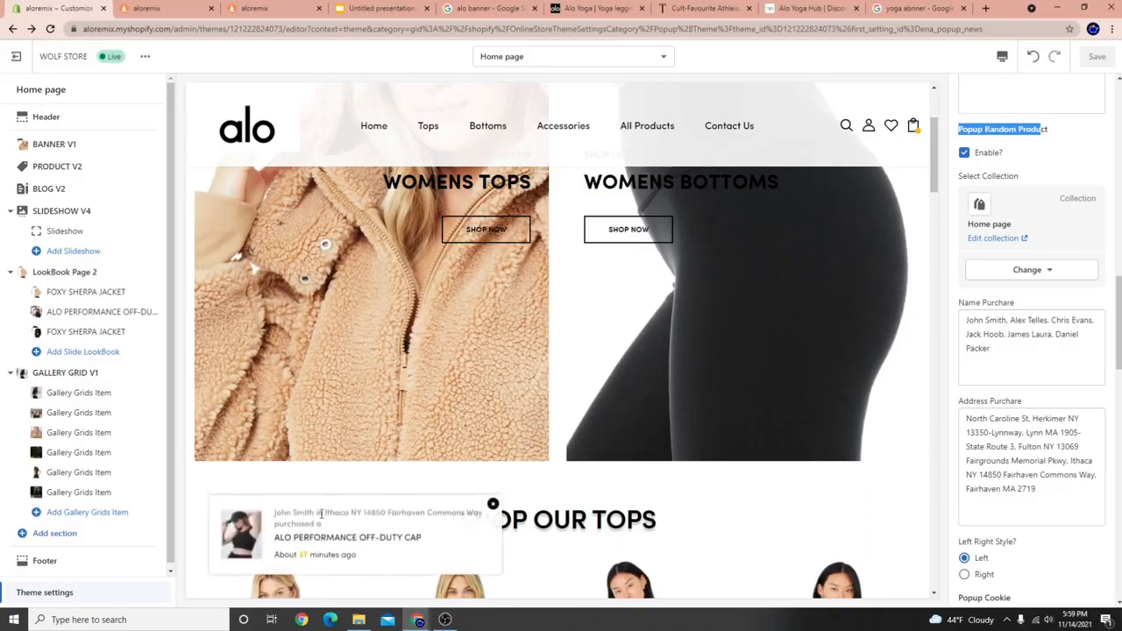
scroll(944, 213, "down", 2)
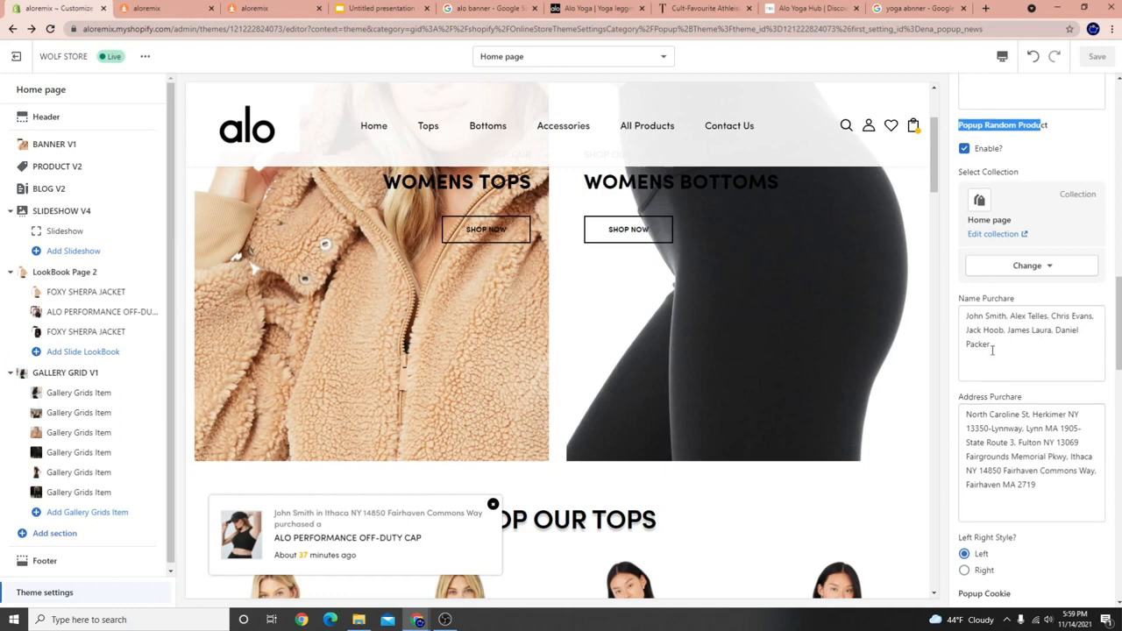
left_click_drag(1009, 243, 968, 202)
left_click_drag(1049, 389, 955, 302)
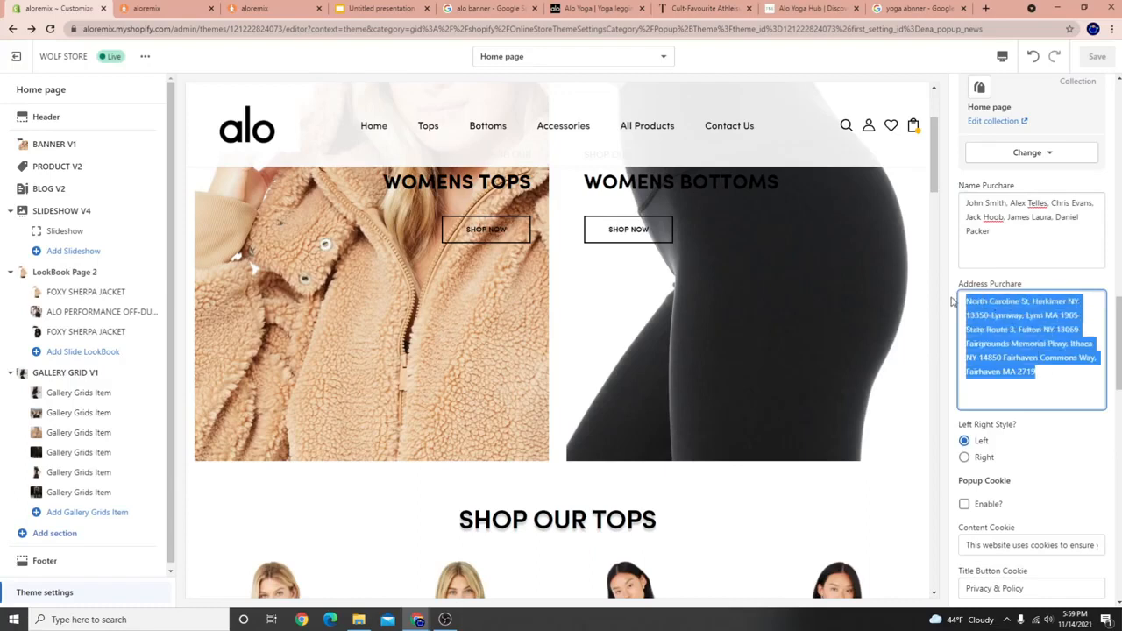
scroll(1026, 412, "down", 4)
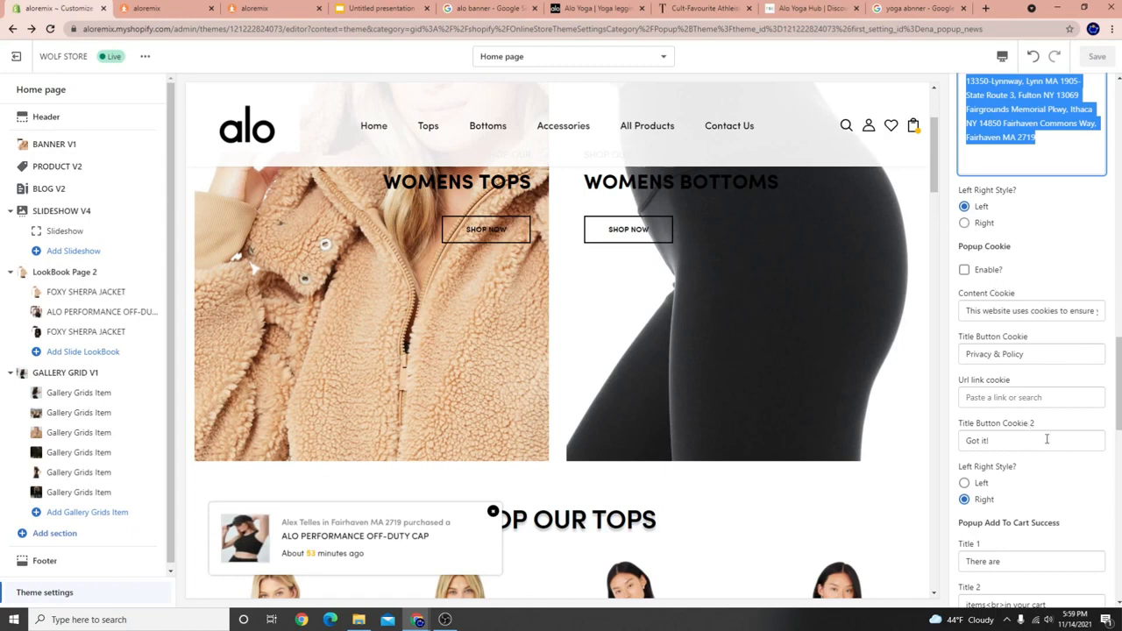
scroll(1046, 439, "up", 5)
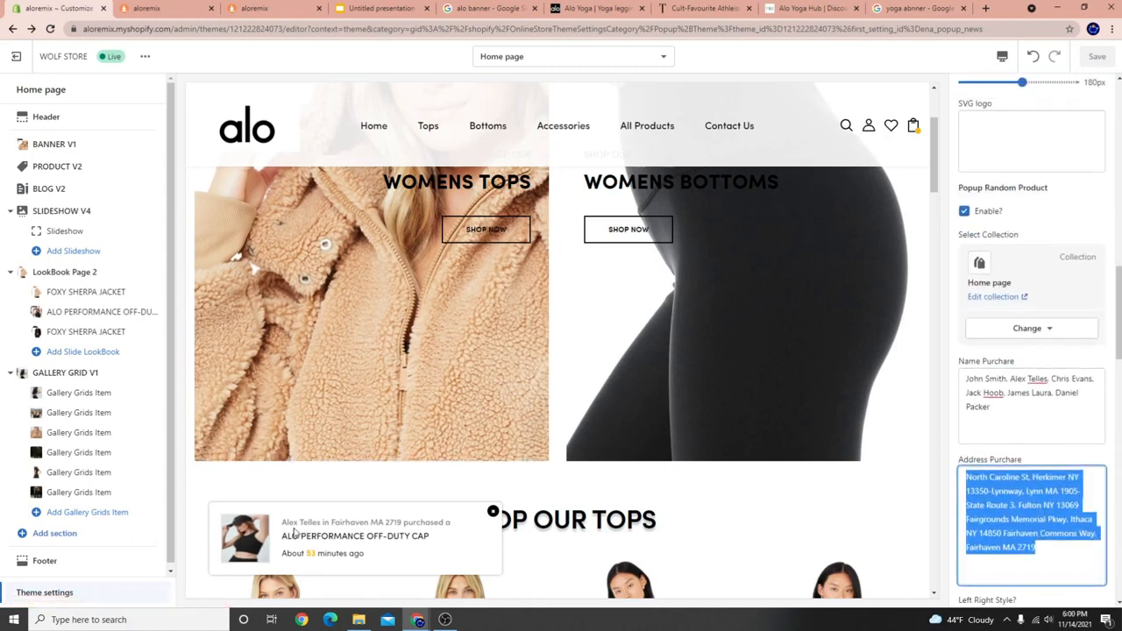
left_click(1017, 328)
left_click(1015, 360)
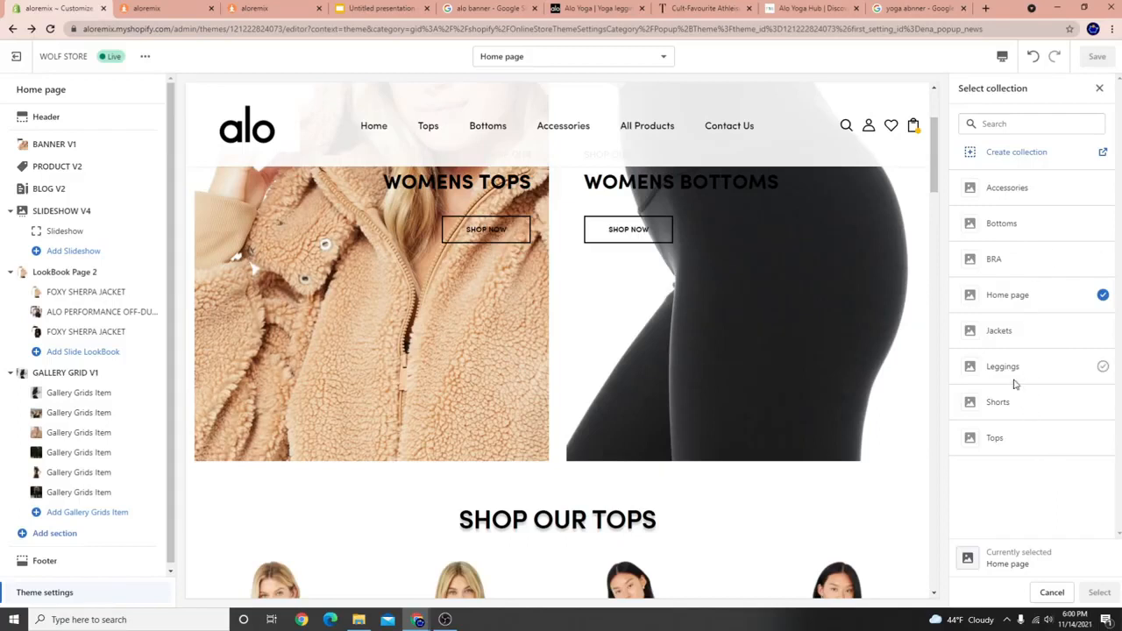
left_click(1008, 440)
left_click(1101, 592)
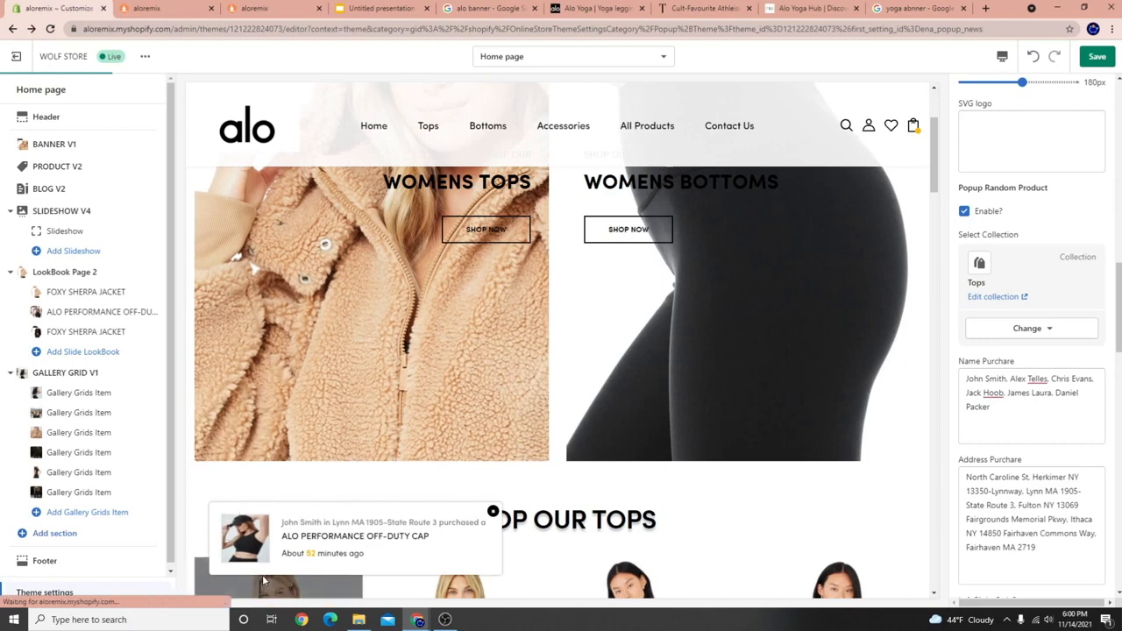
scroll(336, 521, "down", 3)
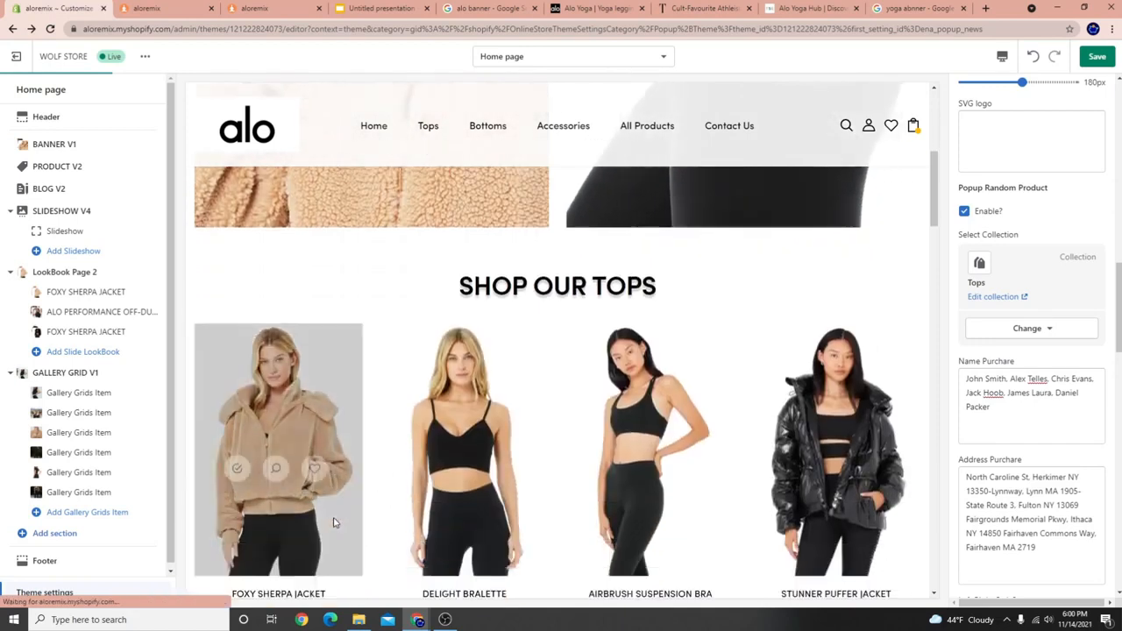
scroll(333, 523, "down", 2)
scroll(526, 526, "down", 1)
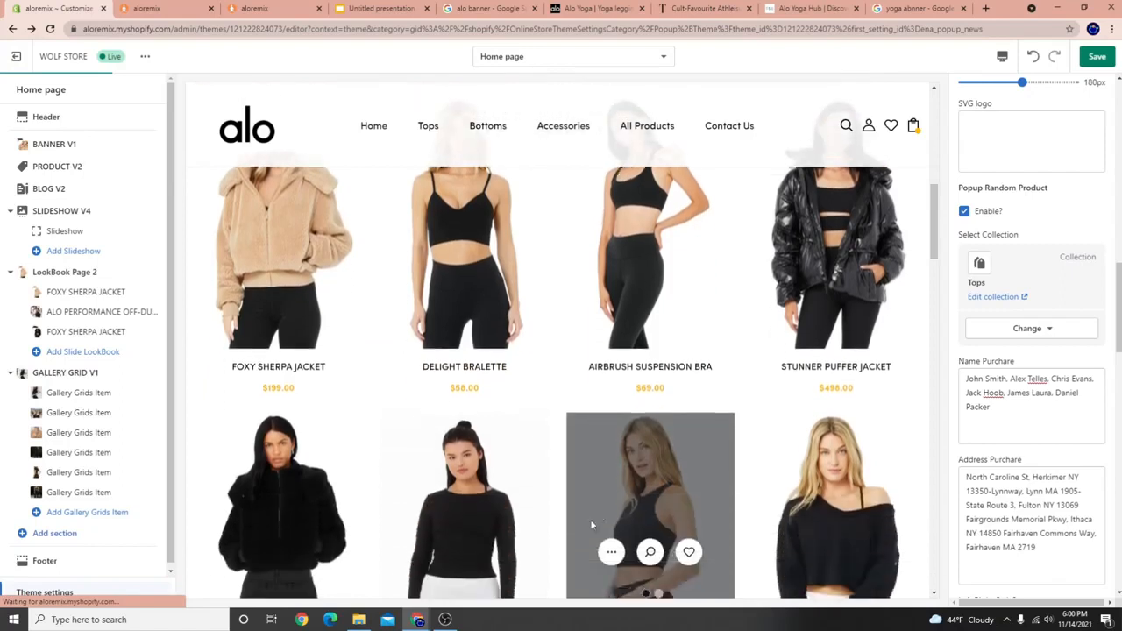
scroll(592, 525, "up", 2)
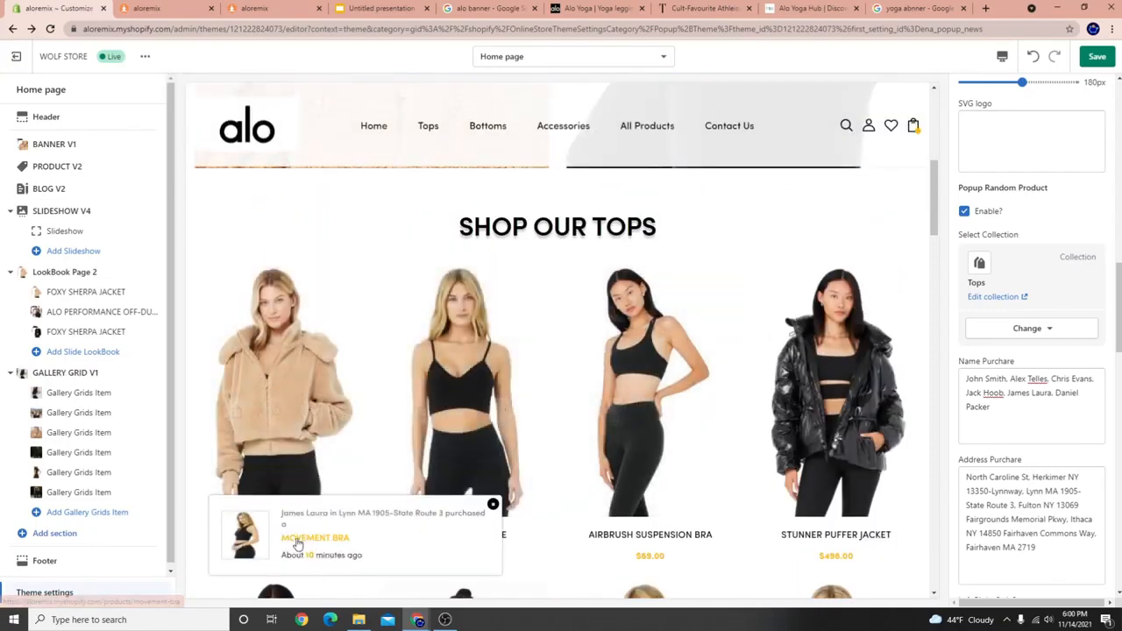
scroll(682, 404, "down", 4)
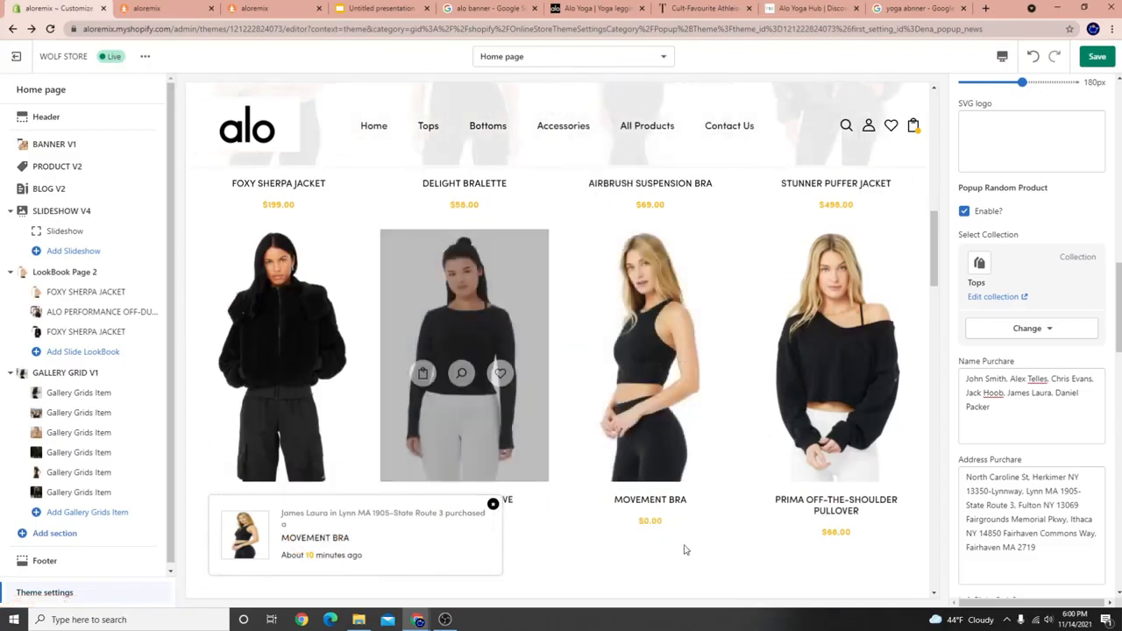
scroll(271, 268, "up", 2)
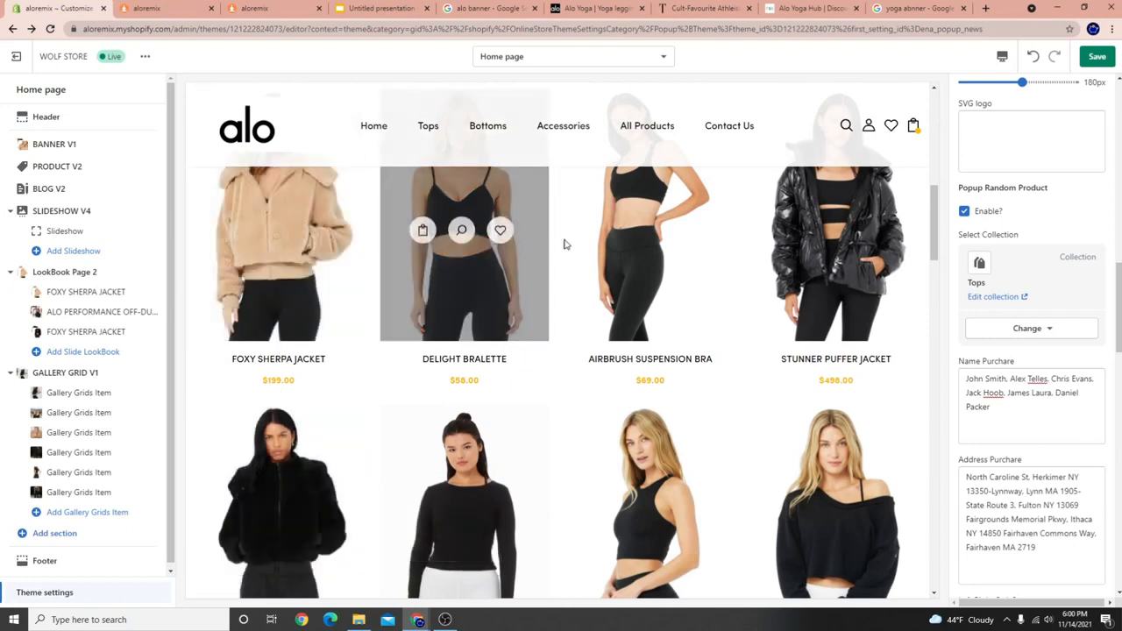
scroll(579, 254, "up", 1)
scroll(671, 407, "down", 2)
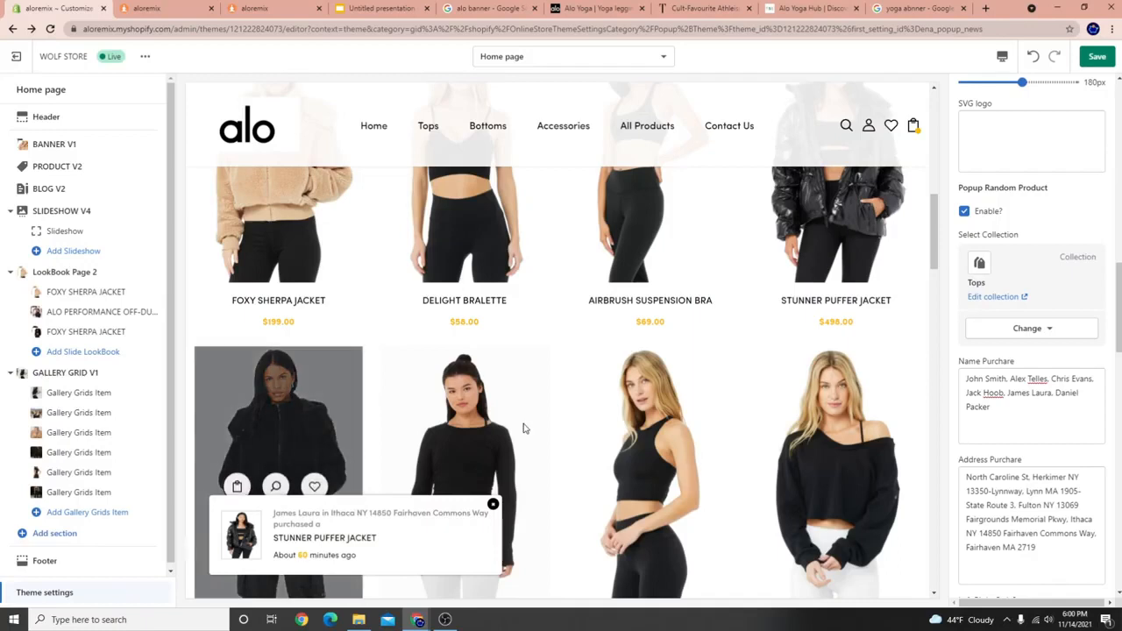
scroll(1024, 465, "down", 1)
scroll(341, 422, "up", 2)
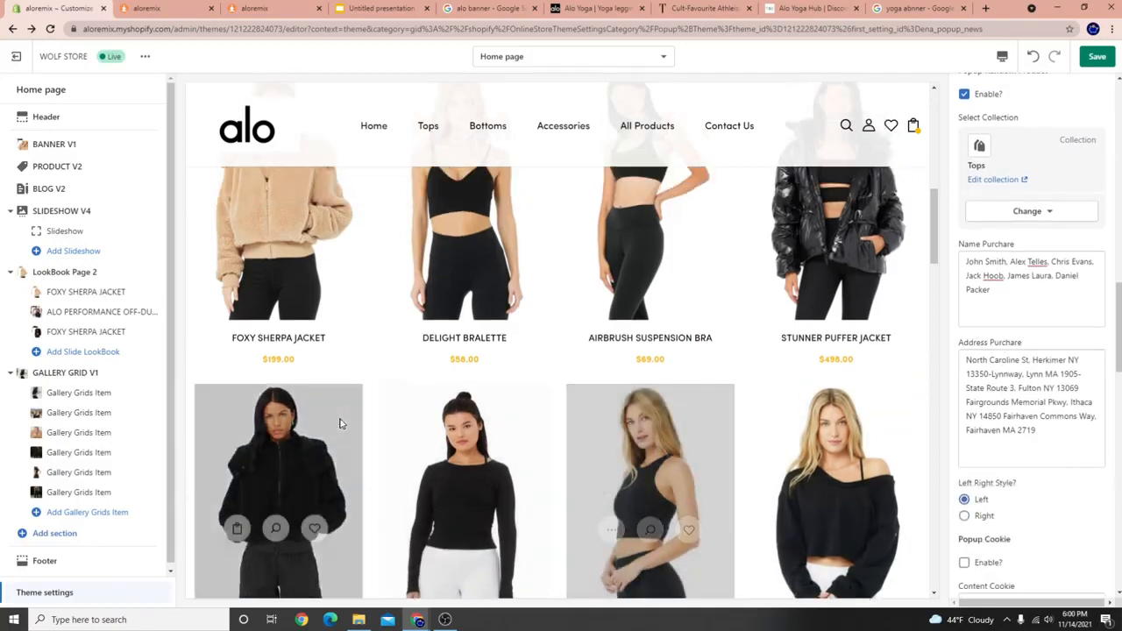
scroll(891, 391, "down", 2)
left_click_drag(1026, 295, 968, 259)
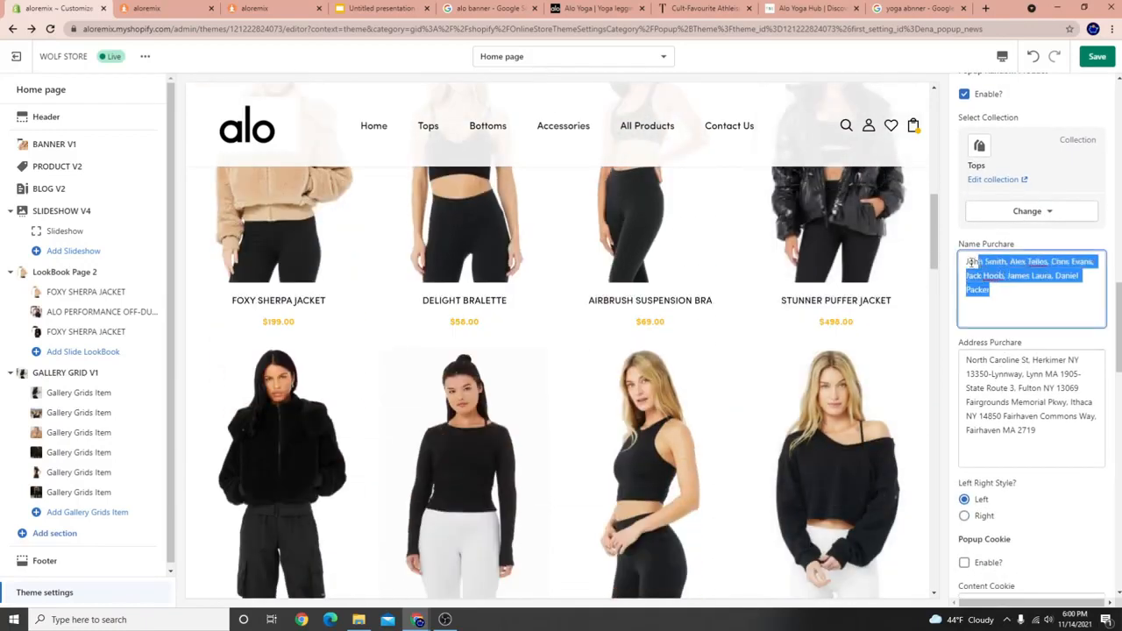
left_click(991, 295)
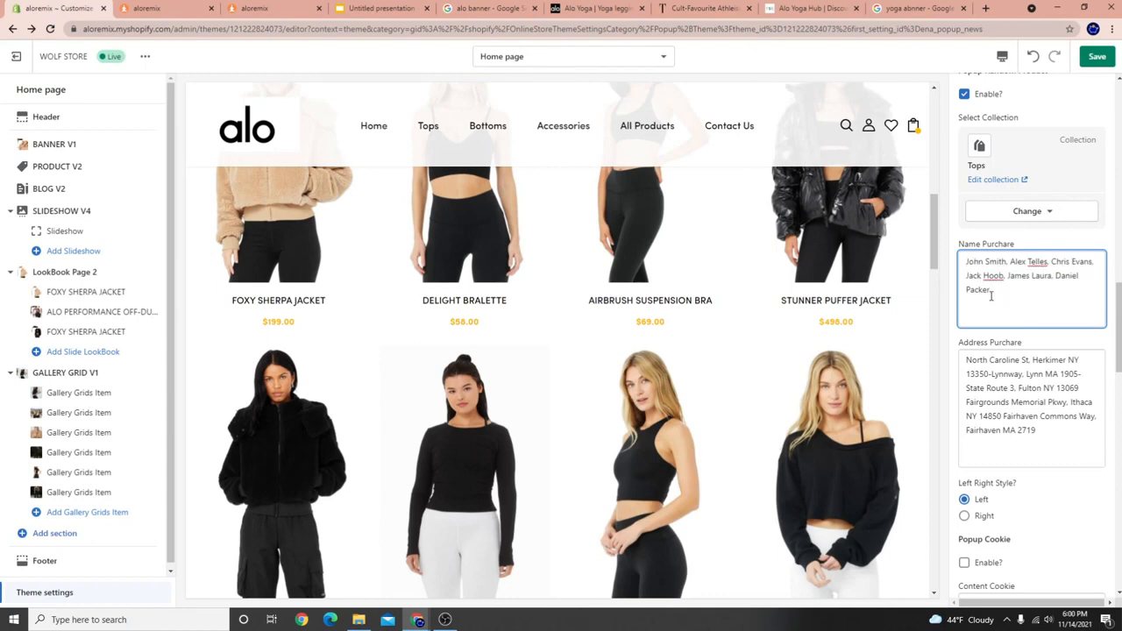
left_click_drag(1057, 440, 1025, 435)
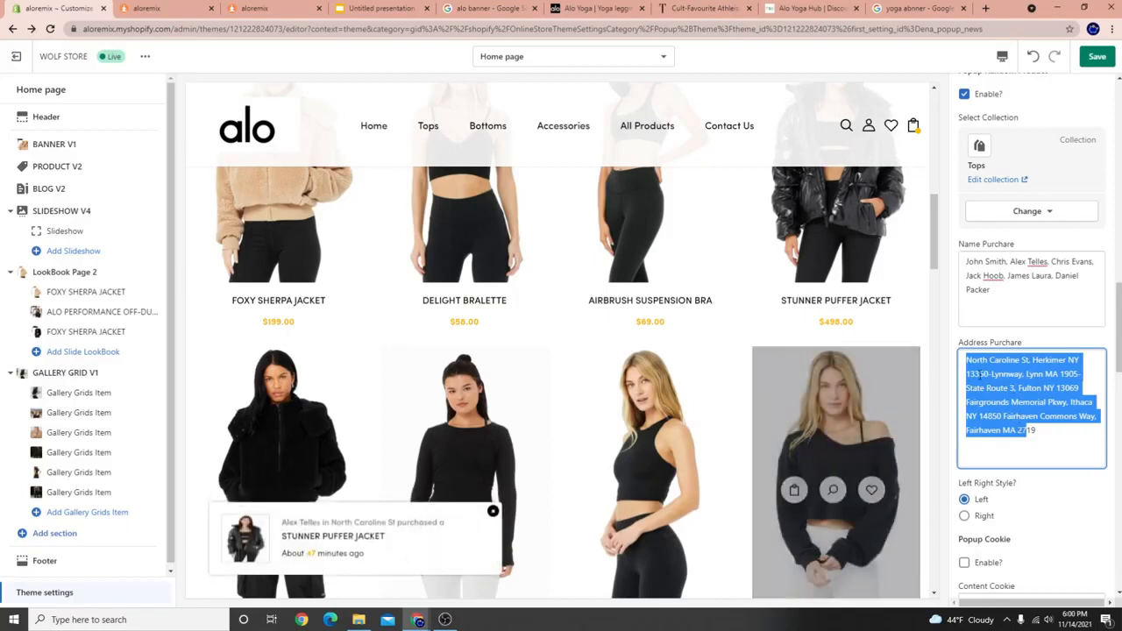
scroll(1006, 436, "down", 1)
scroll(1006, 436, "down", 1)
scroll(1001, 435, "up", 5)
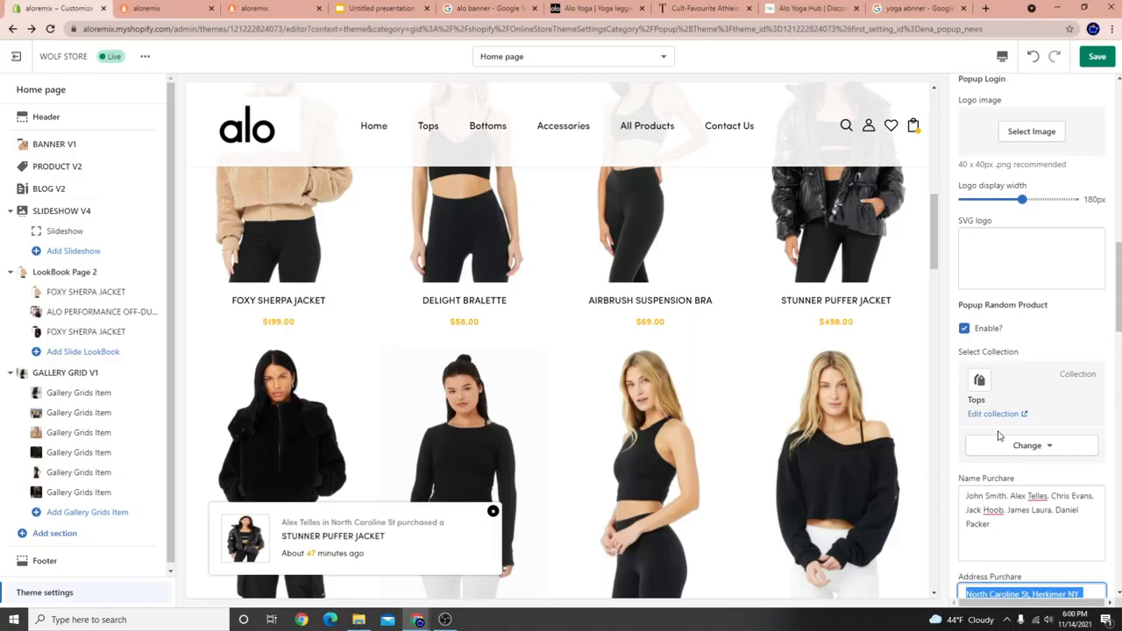
scroll(754, 438, "up", 4)
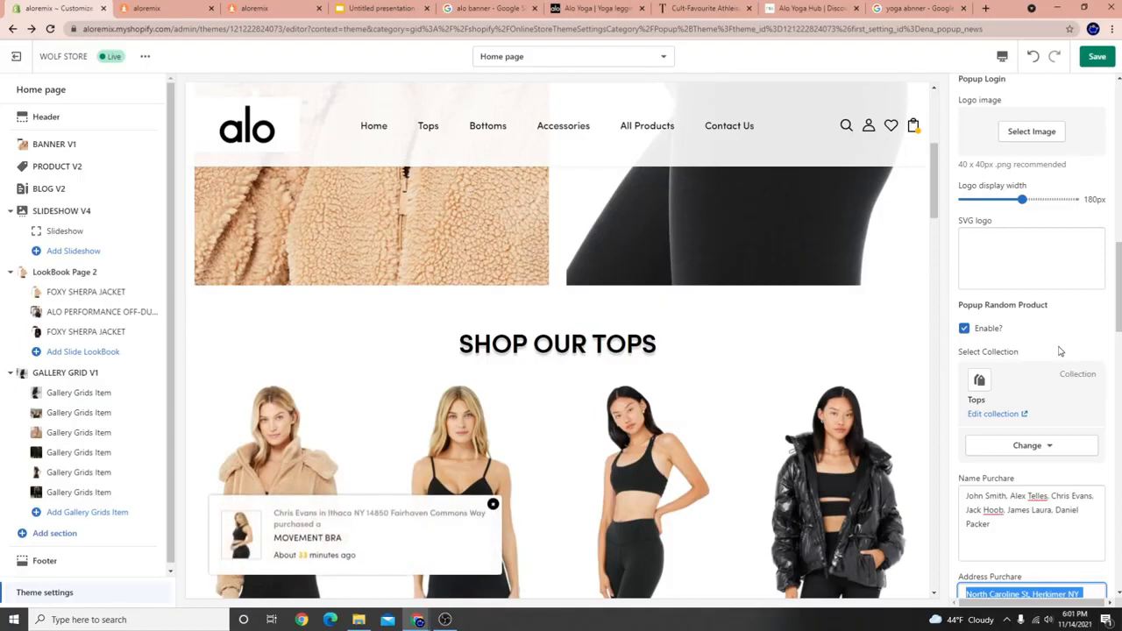
scroll(307, 298, "up", 3)
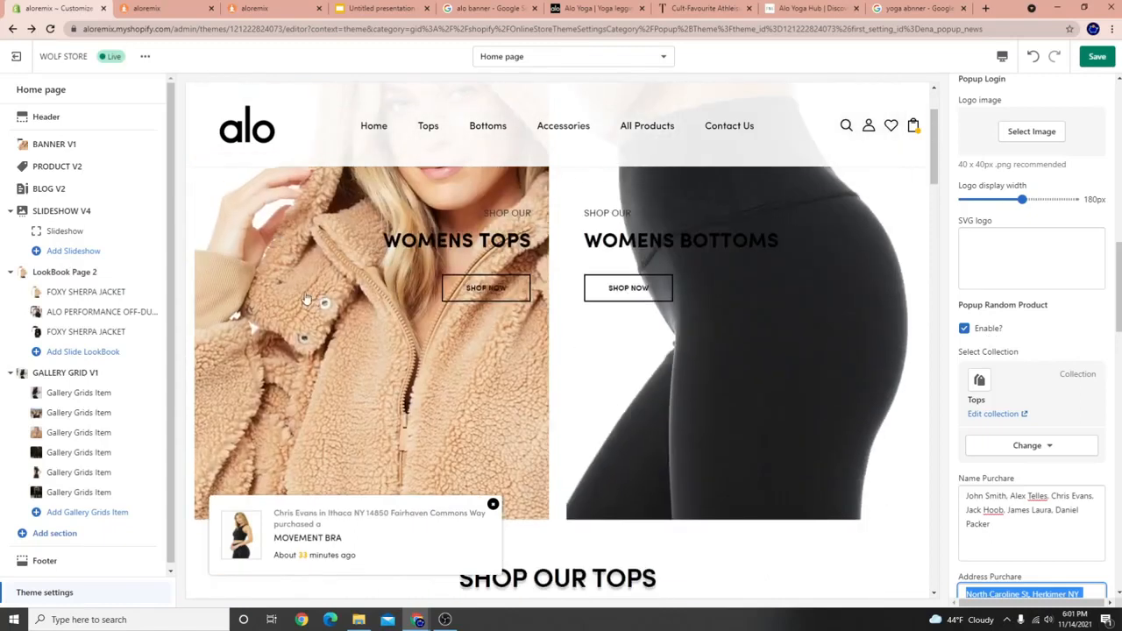
scroll(307, 298, "down", 4)
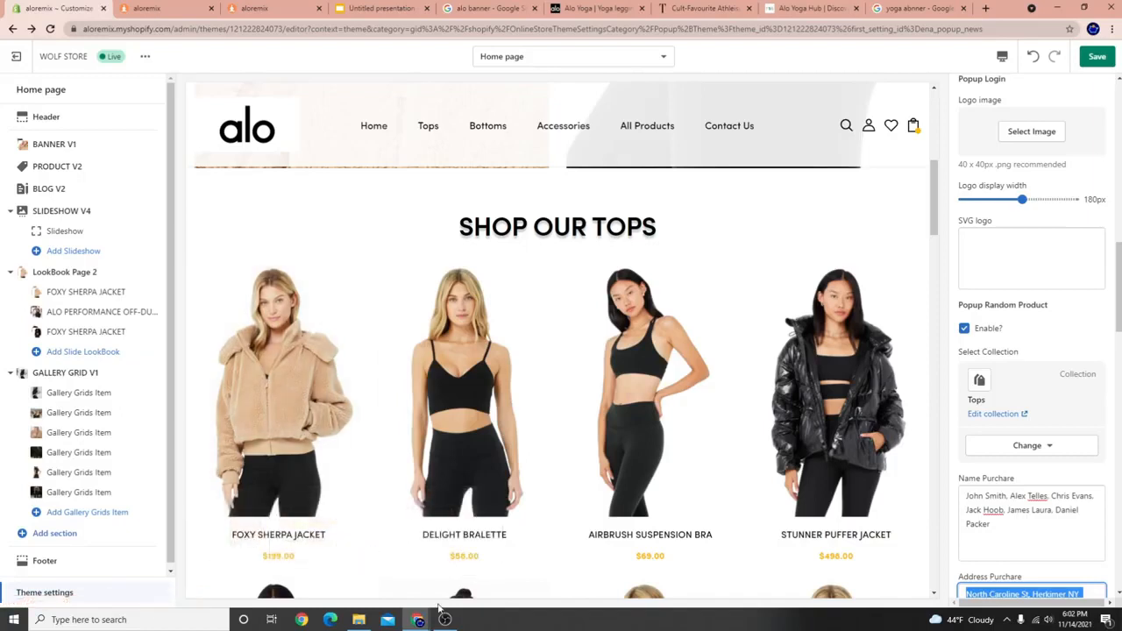
Save the theme and load the Delight Bralette product page in the preview.
left_click(1098, 60)
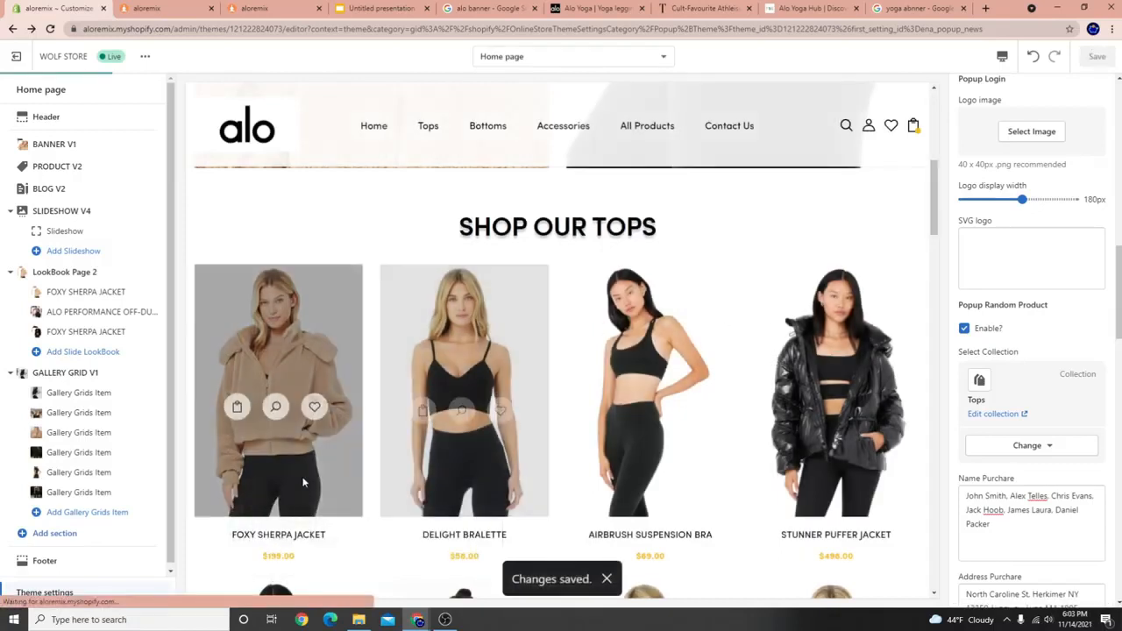
scroll(406, 558, "down", 2)
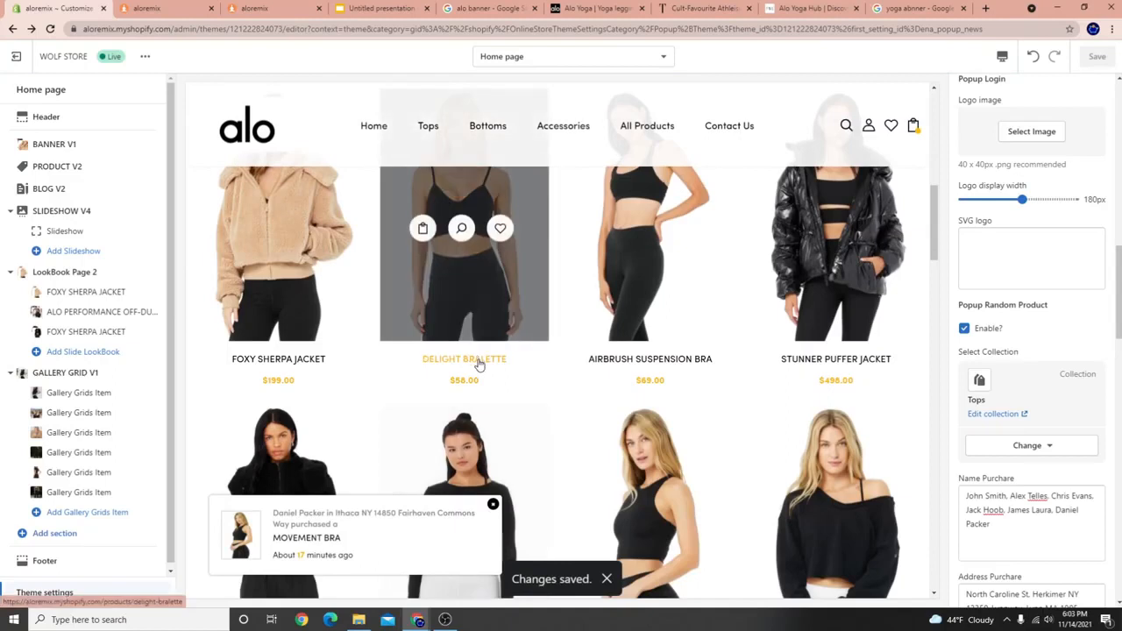
left_click(479, 363)
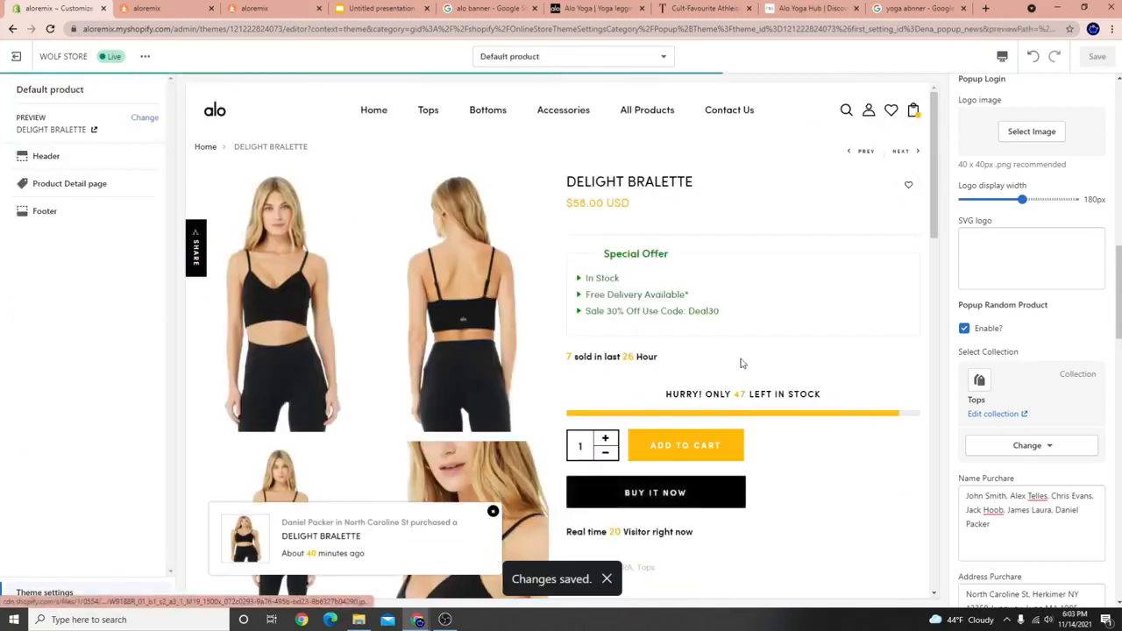
scroll(503, 401, "down", 3)
scroll(503, 400, "up", 3)
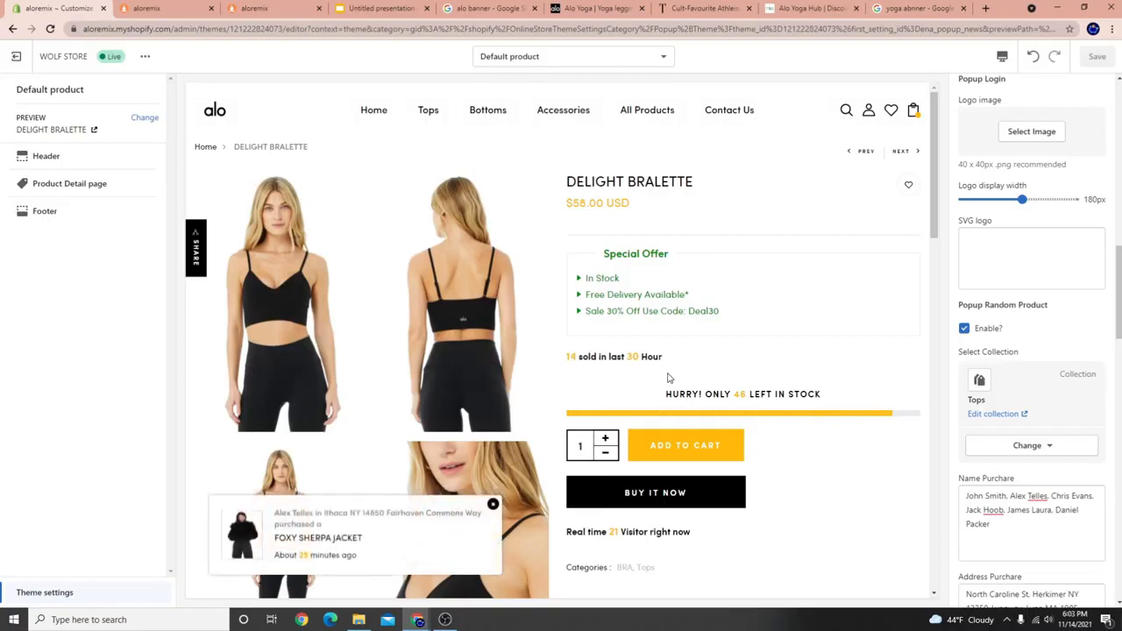
Inspect the sold counter, low-stock message, visitor count and purchase popup text.
left_click_drag(653, 357, 566, 356)
left_click(699, 393)
left_click_drag(699, 393, 824, 433)
left_click_drag(693, 536, 566, 534)
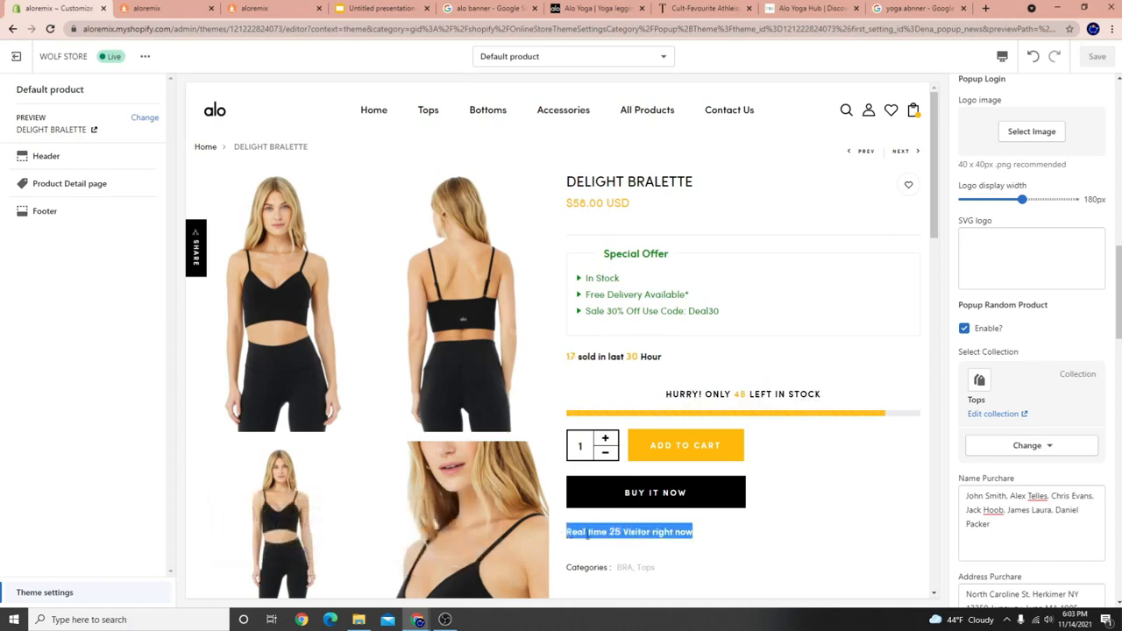
left_click_drag(570, 357, 800, 394)
left_click_drag(567, 531, 693, 529)
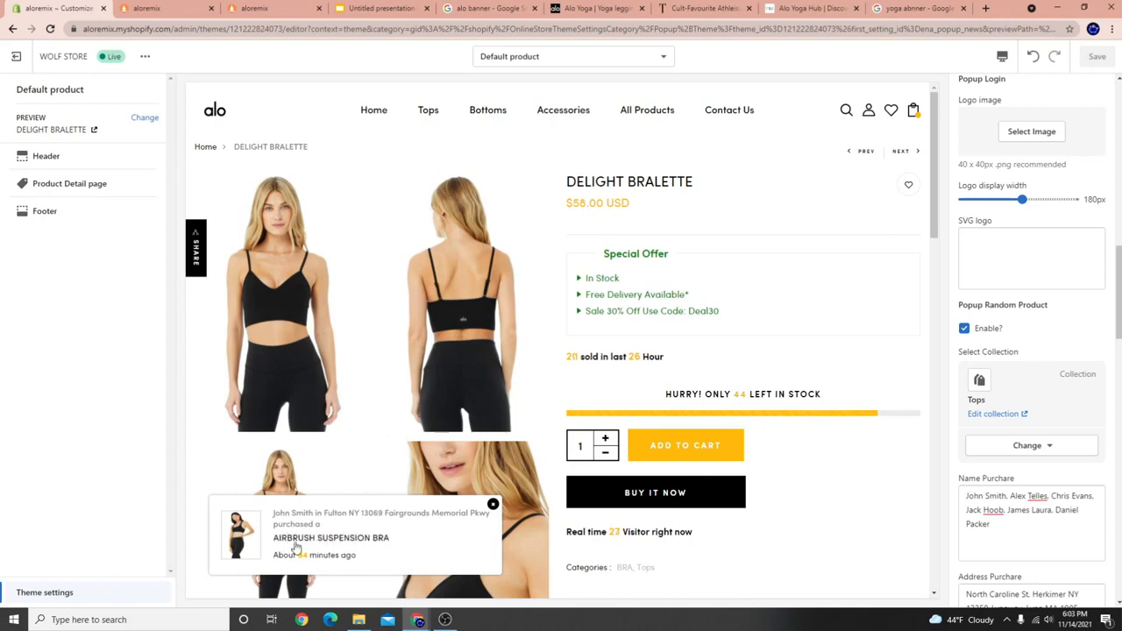
left_click_drag(284, 513, 303, 513)
left_click_drag(285, 550, 171, 523)
left_click(127, 492)
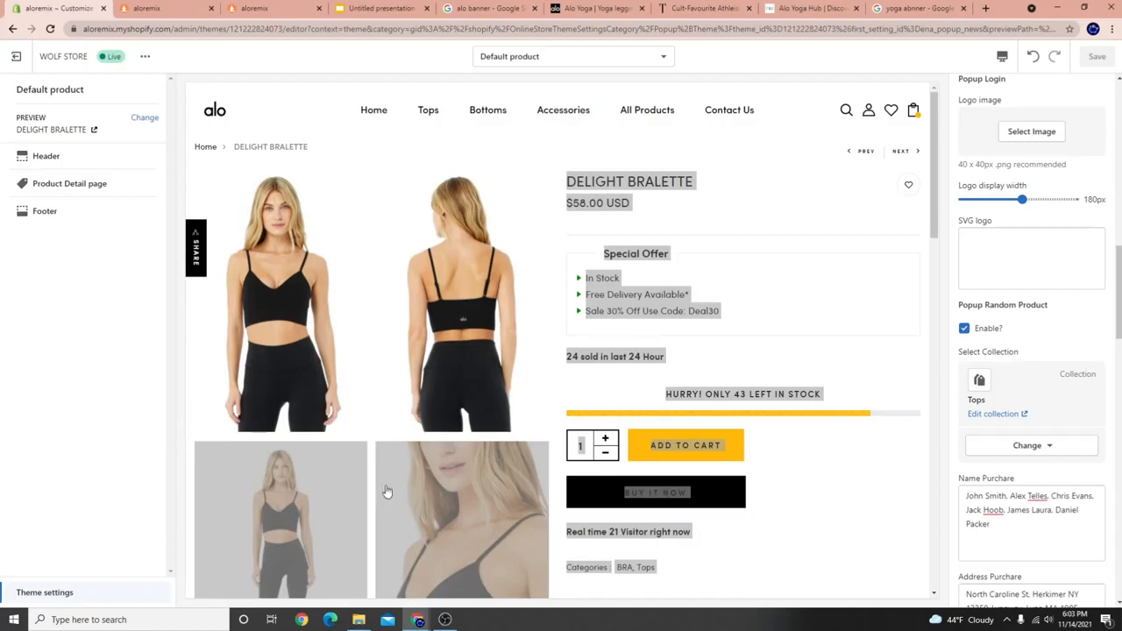
left_click(424, 491)
left_click(432, 486)
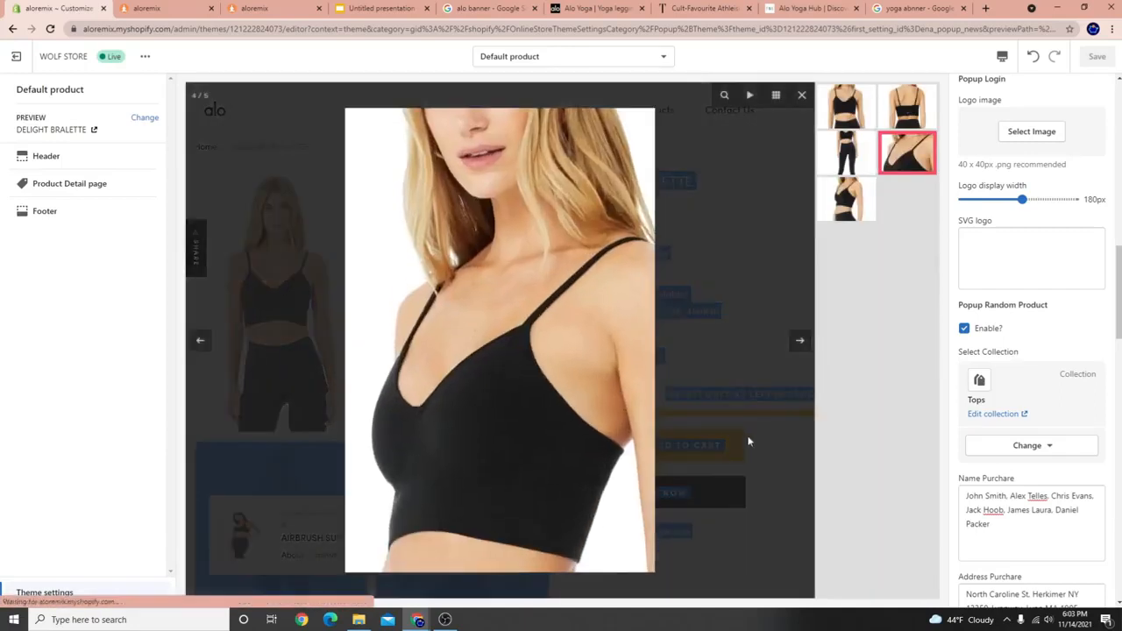
left_click(746, 441)
left_click(796, 506)
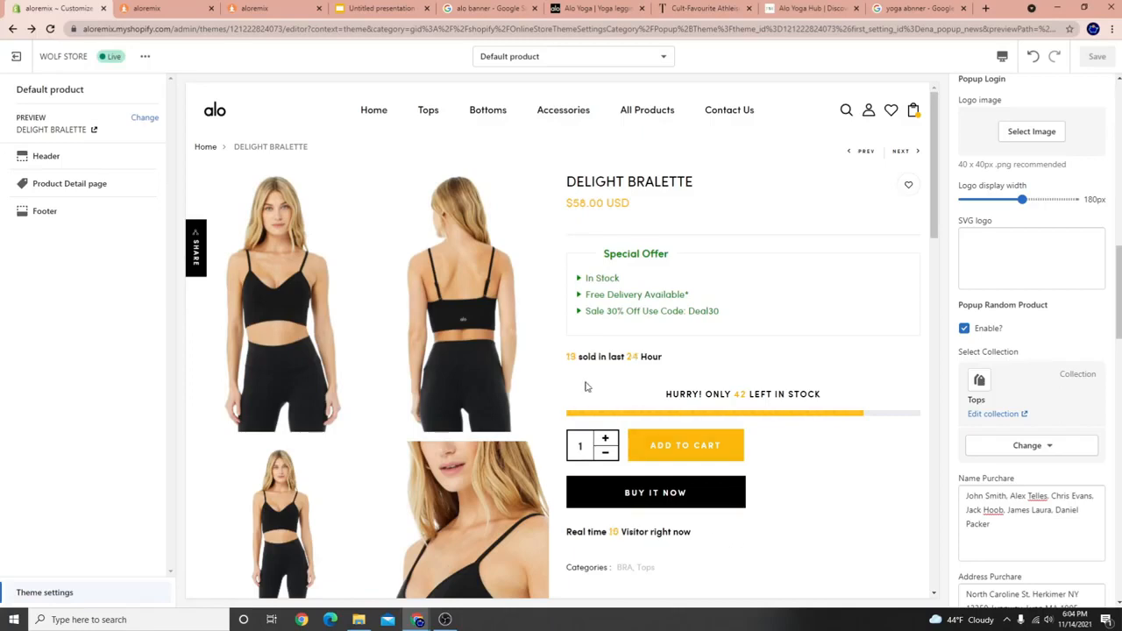
Inspect the sold-in-last-hours counter line on the Delight Bralette page.
left_click_drag(570, 358, 602, 359)
left_click(618, 384)
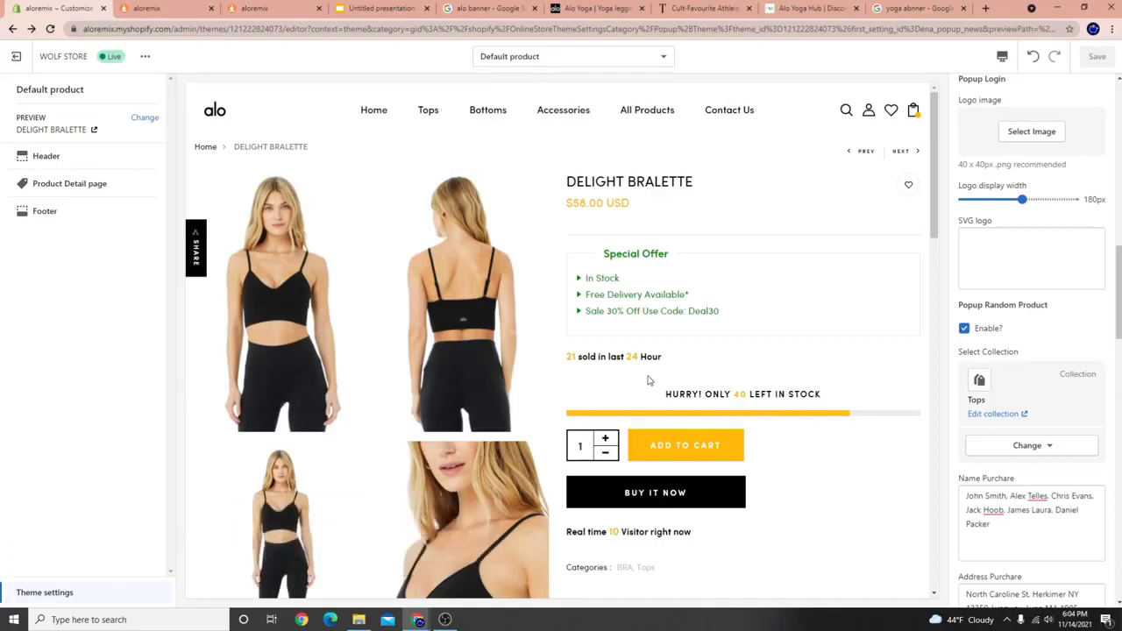
left_click_drag(566, 357, 659, 354)
left_click(669, 357)
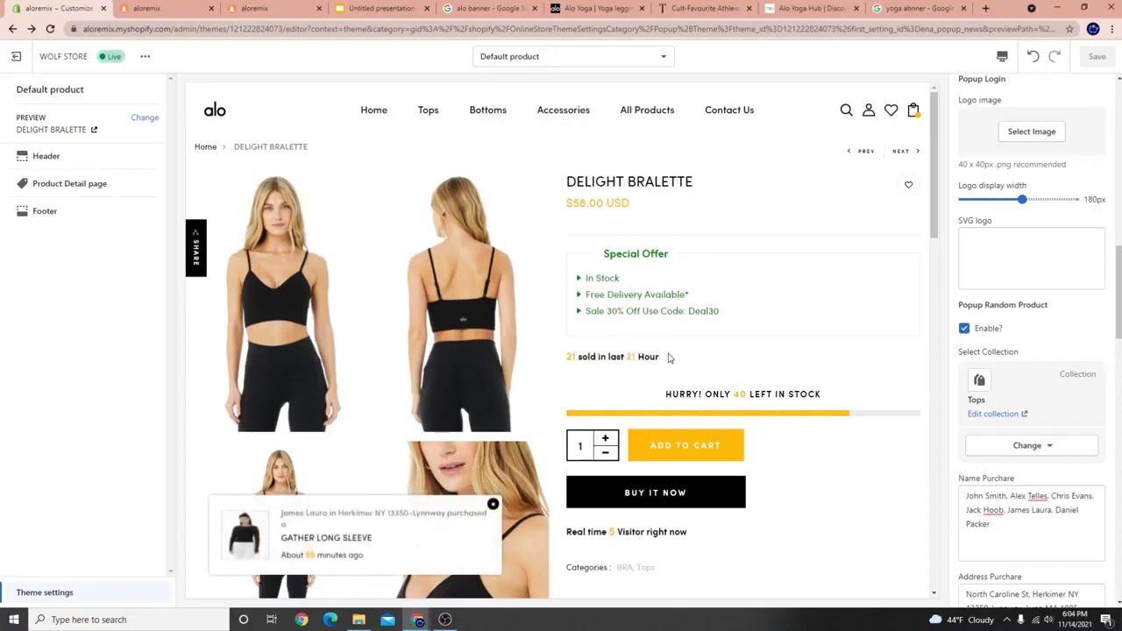
left_click_drag(658, 356, 619, 355)
left_click(601, 359)
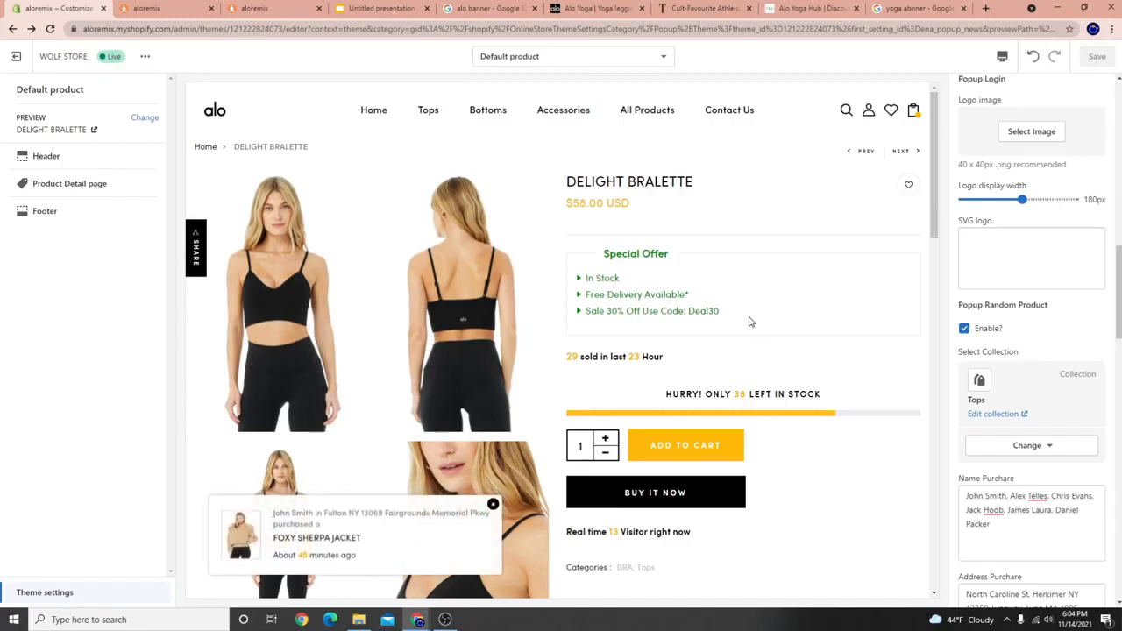
left_click_drag(664, 356, 574, 354)
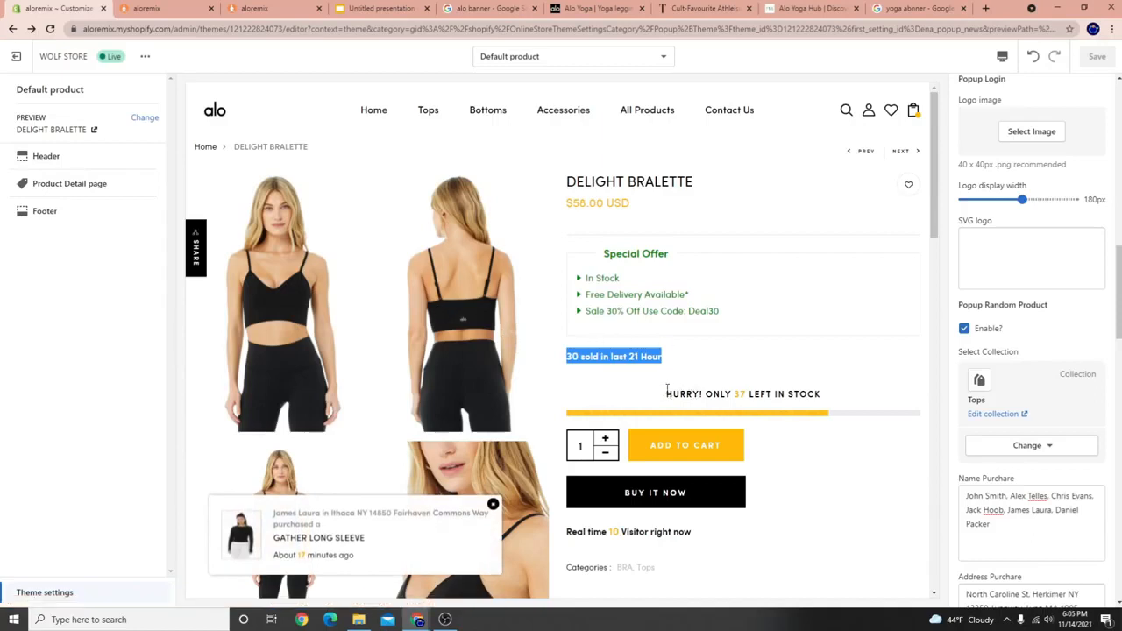
Inspect the low-stock message text beneath the sold counter.
left_click_drag(668, 394, 828, 395)
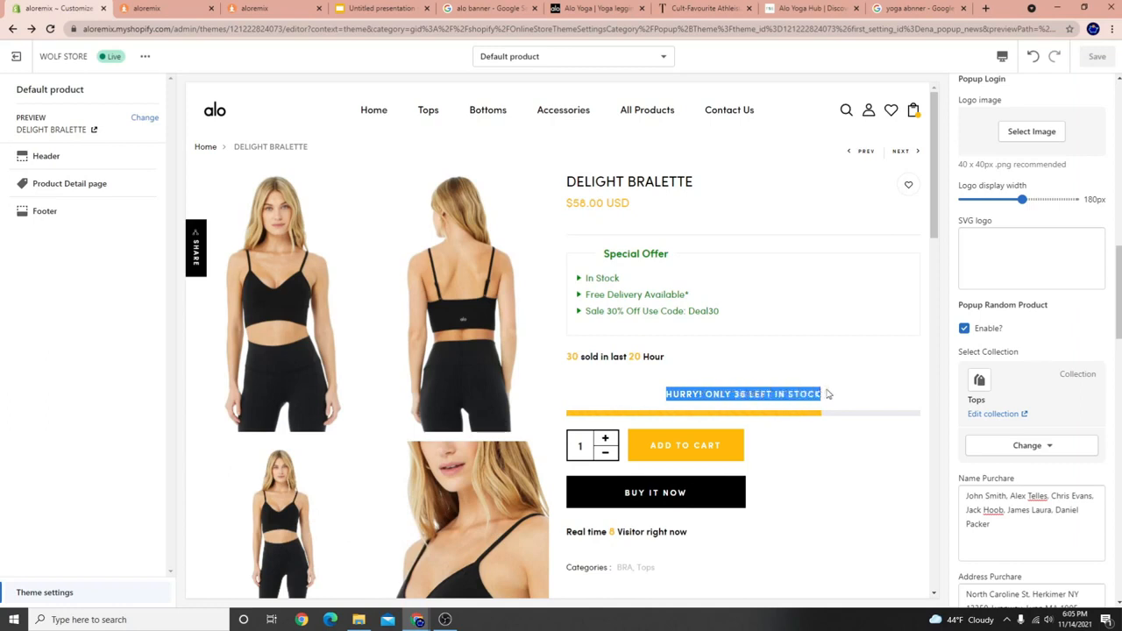
left_click(705, 406)
left_click_drag(667, 394, 764, 394)
left_click(789, 392)
mouse_move(673, 393)
left_mouse_down()
mouse_move(789, 394)
mouse_move(672, 394)
left_mouse_up()
left_click(797, 394)
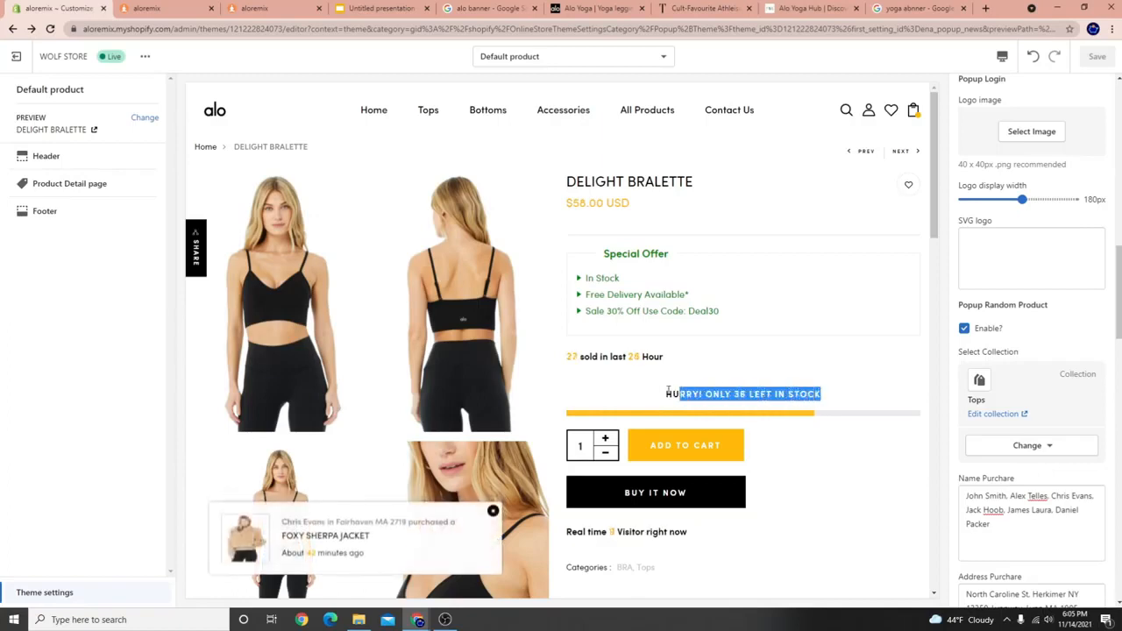
left_click(666, 396)
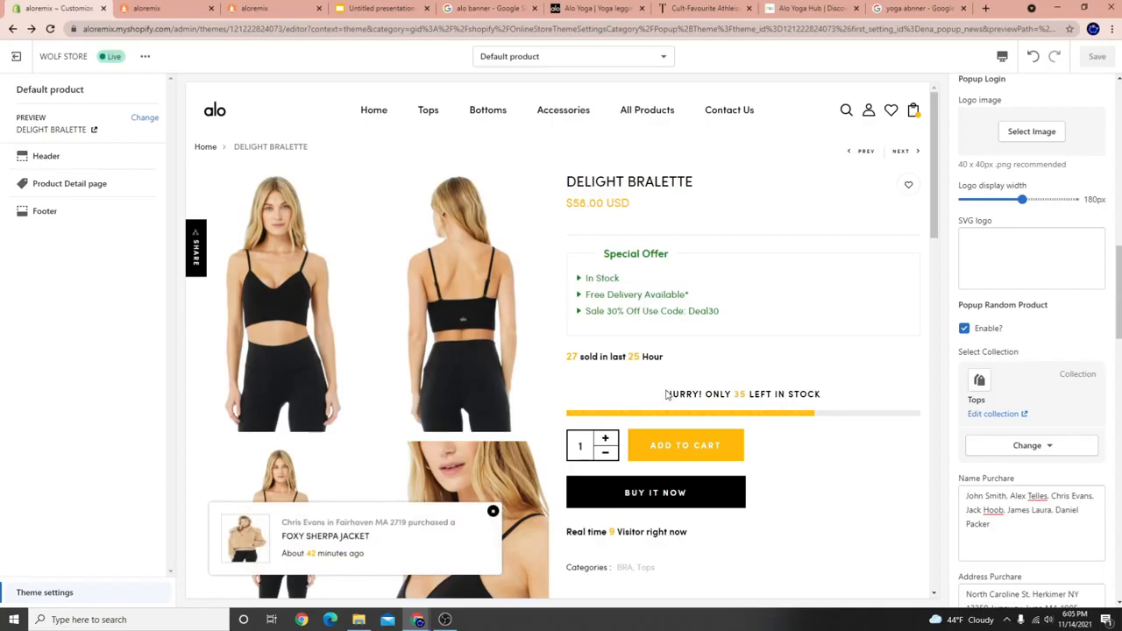
left_click_drag(666, 394, 824, 399)
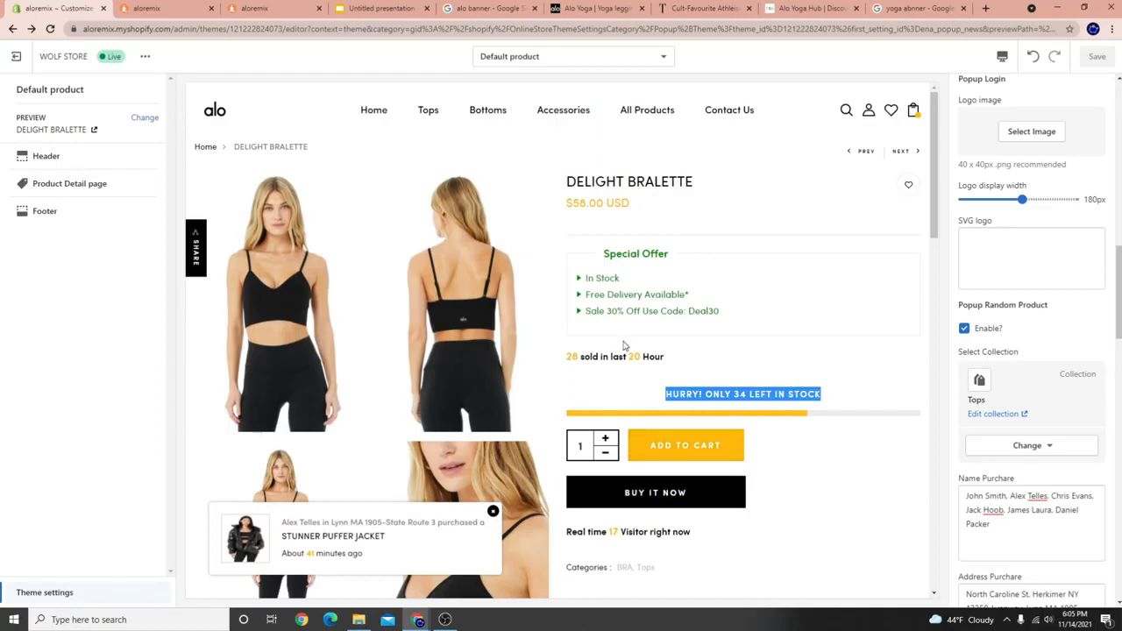
Inspect the live visitor count line further down the product page.
scroll(573, 360, "down", 1)
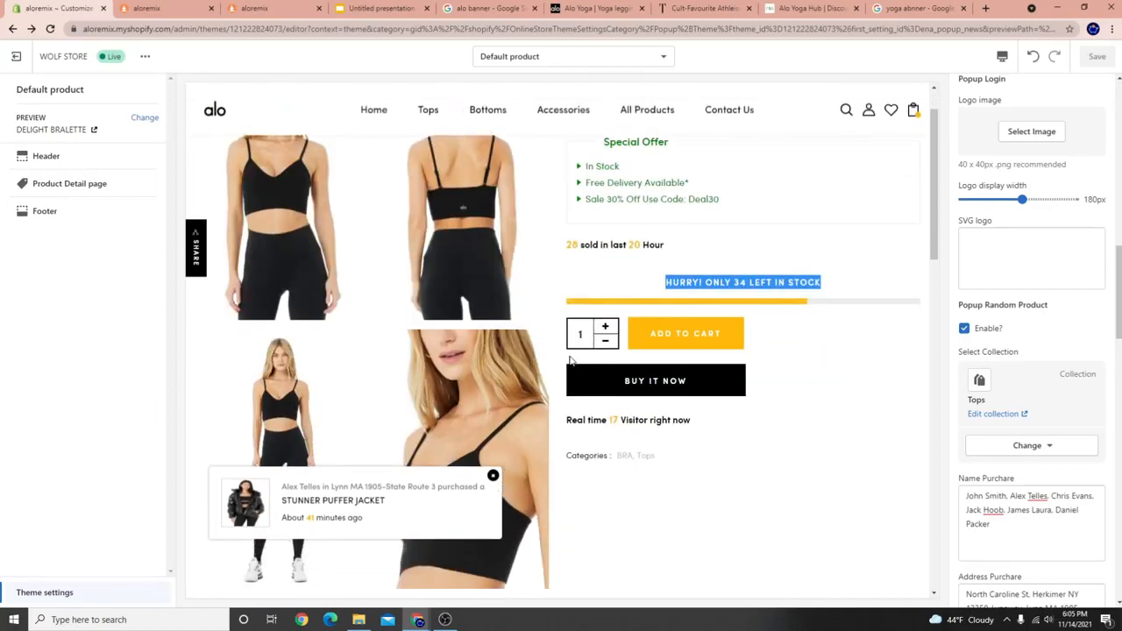
scroll(577, 384, "down", 2)
left_click_drag(568, 306, 593, 303)
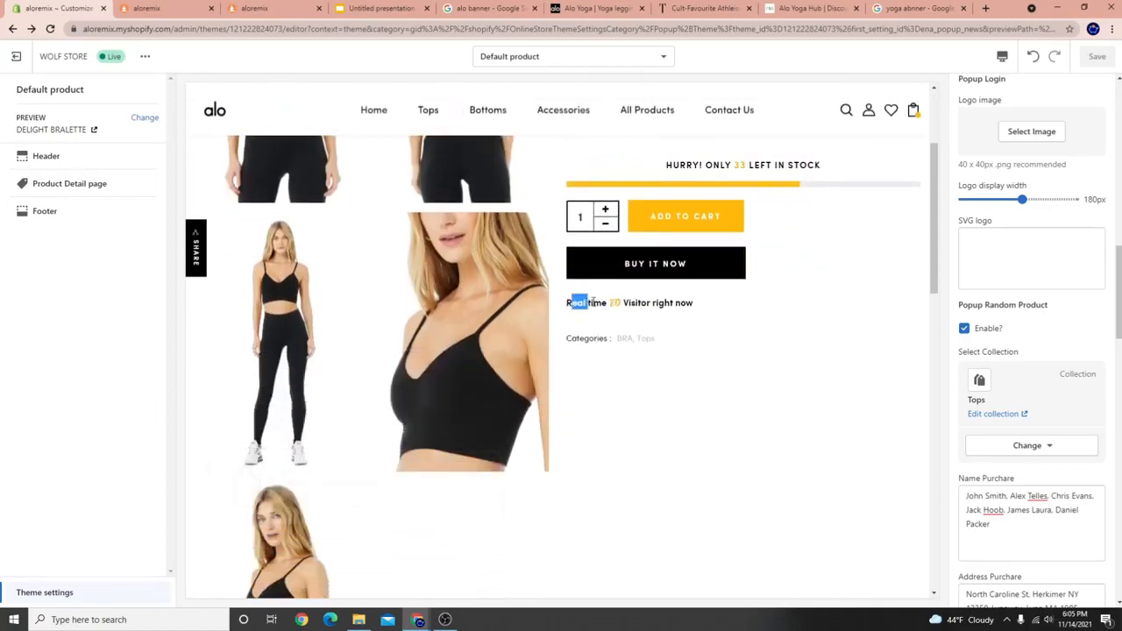
scroll(645, 346, "up", 3)
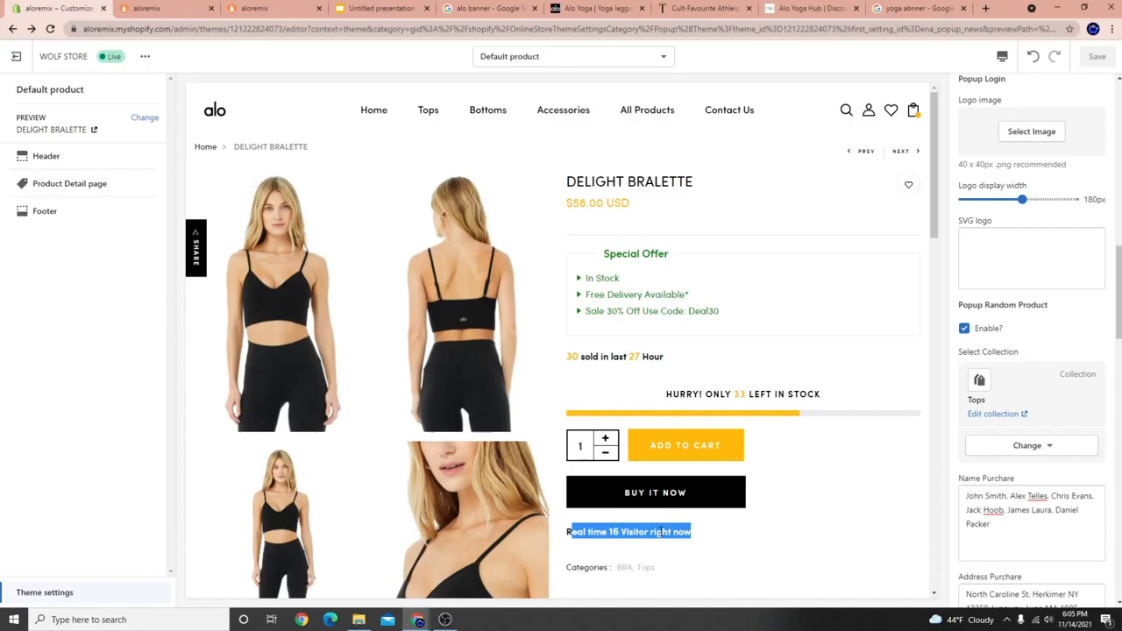
left_click(661, 532)
left_click_drag(572, 531, 645, 531)
left_click(646, 532)
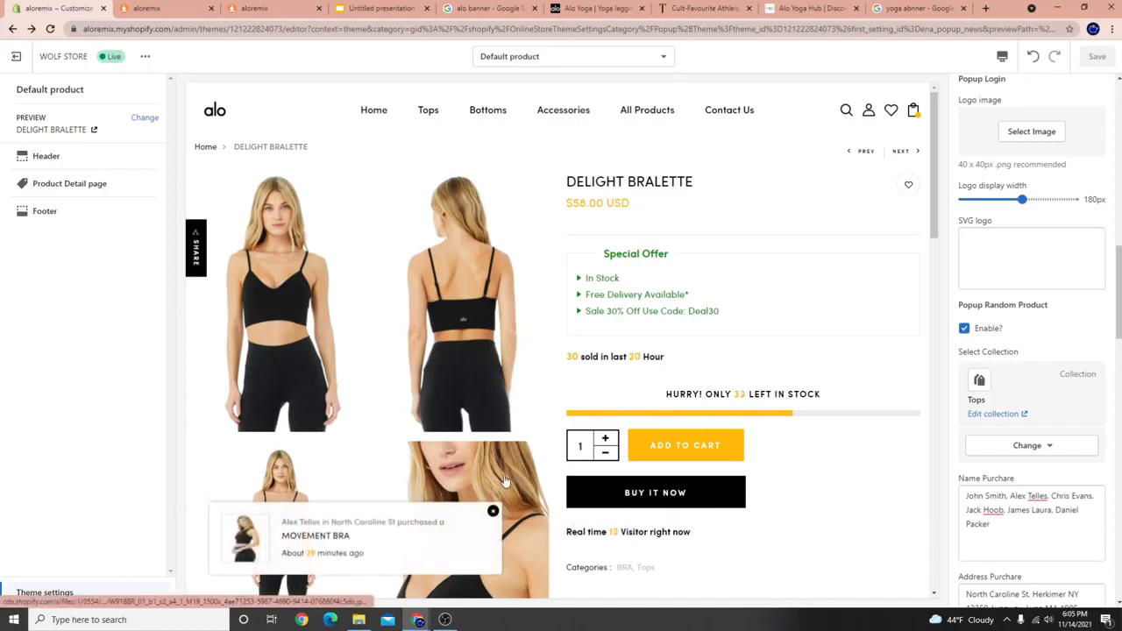
scroll(597, 477, "down", 2)
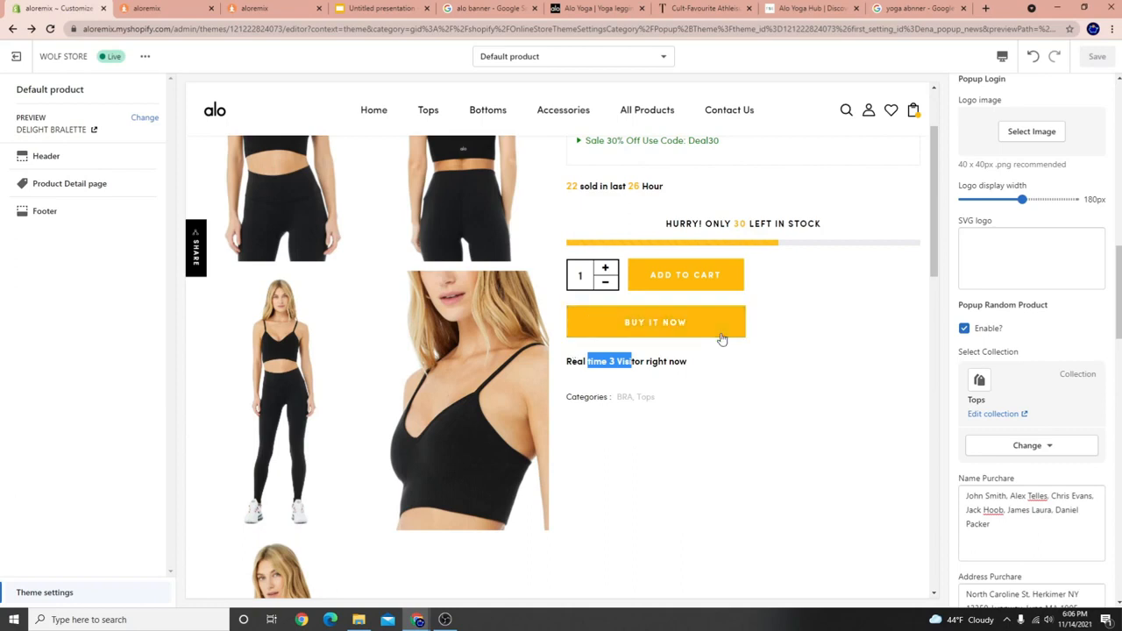
left_click_drag(674, 360, 616, 357)
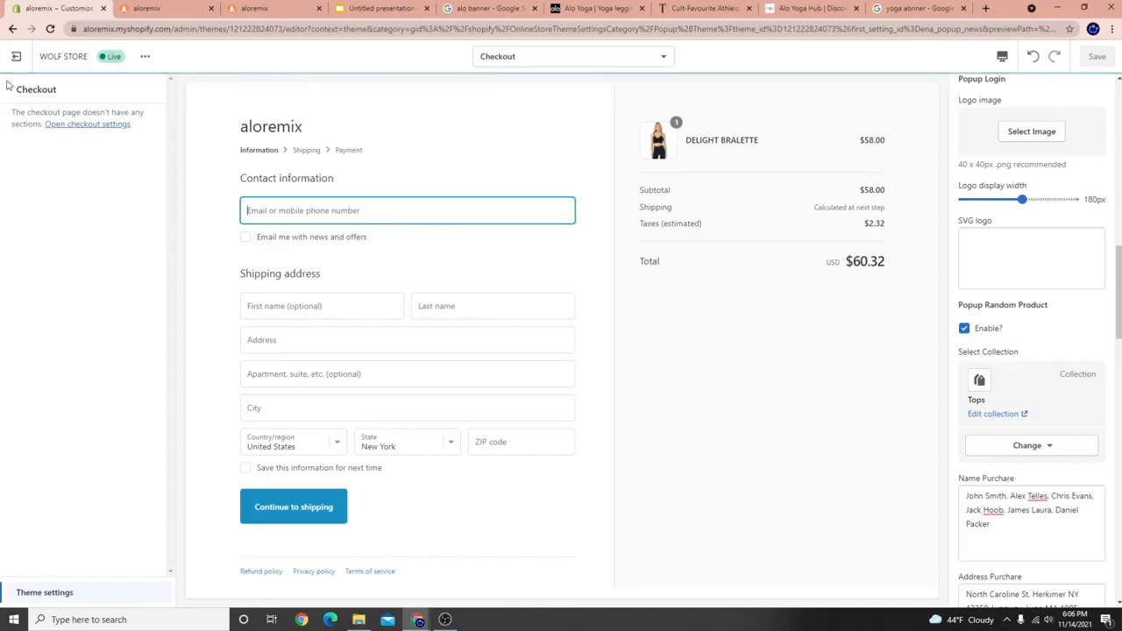
Reopen the WOLF STORE theme editor and load the Tops collection page in the preview.
left_click(16, 56)
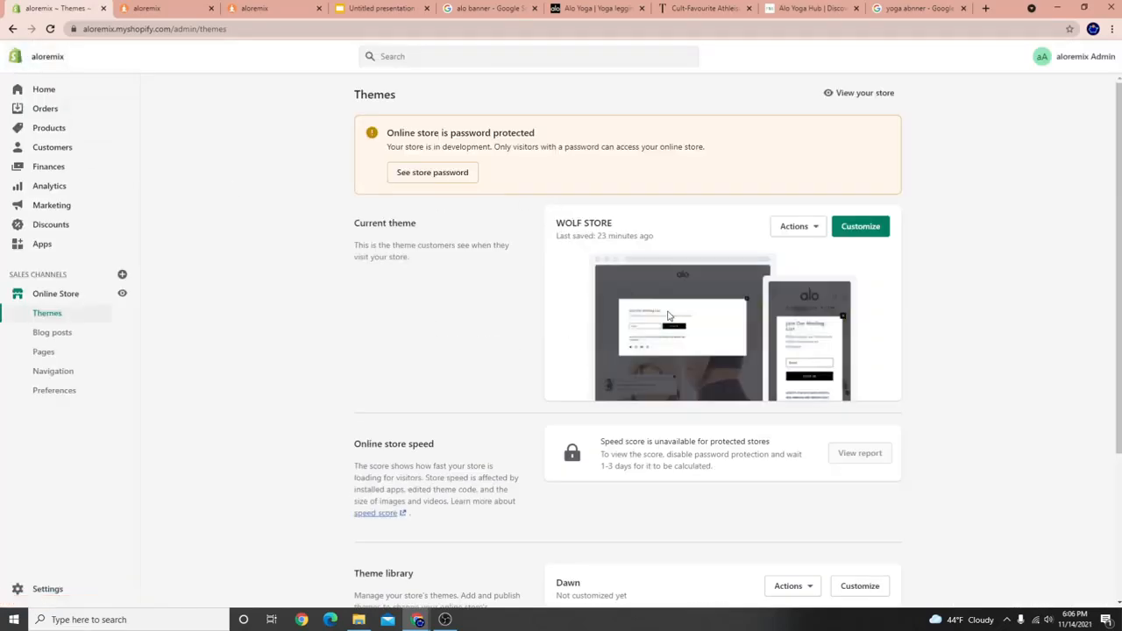
left_click(863, 230)
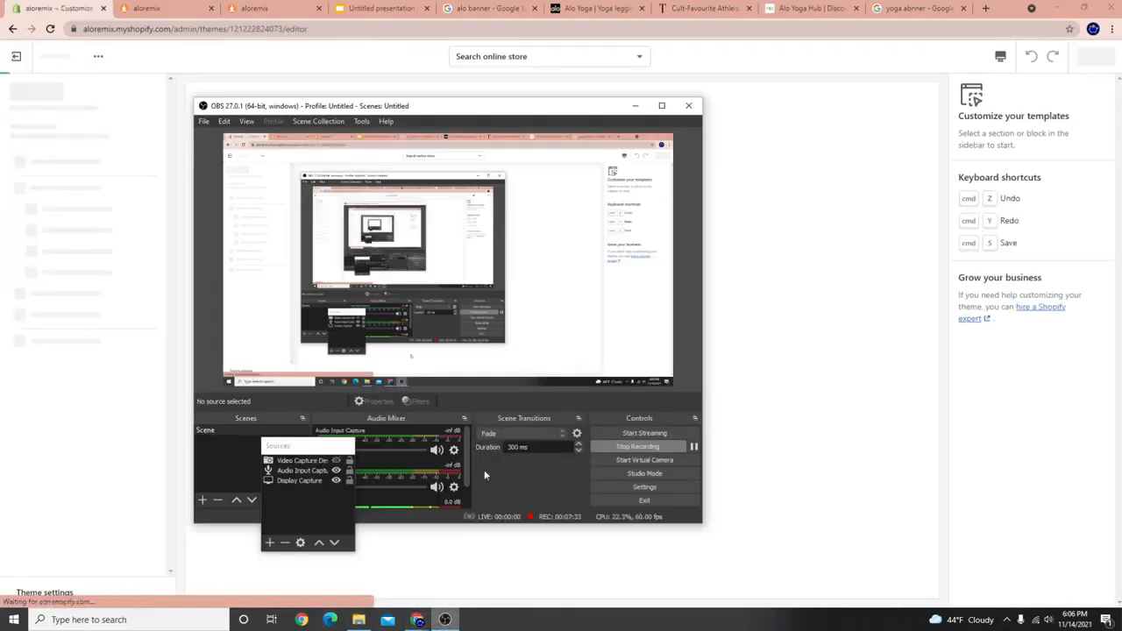
left_click_drag(425, 101, 762, 114)
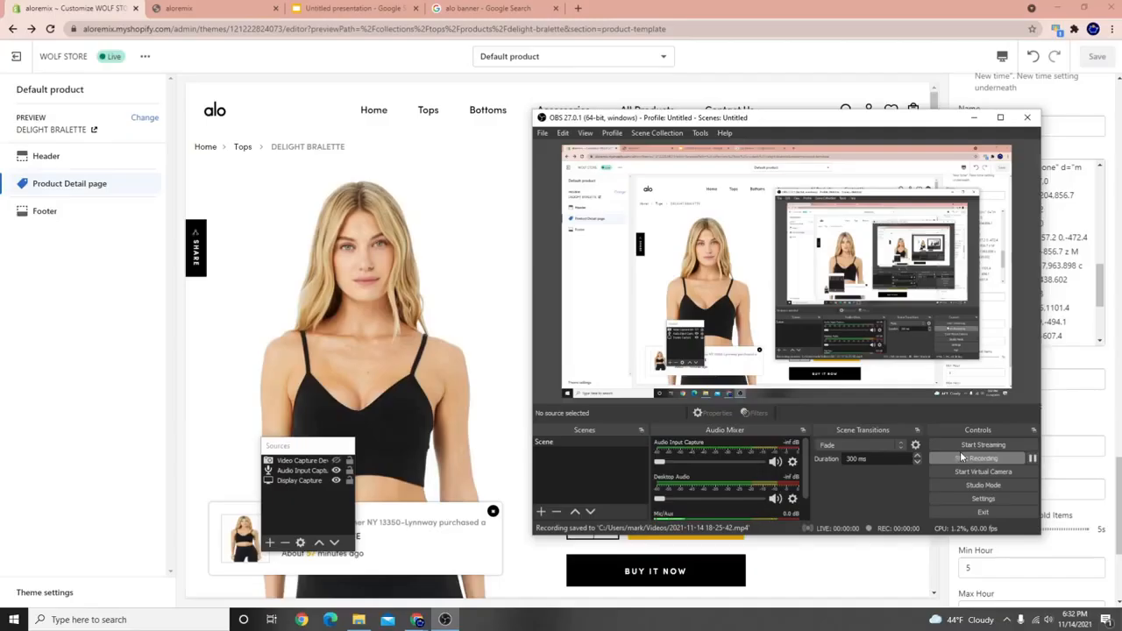
left_click(270, 101)
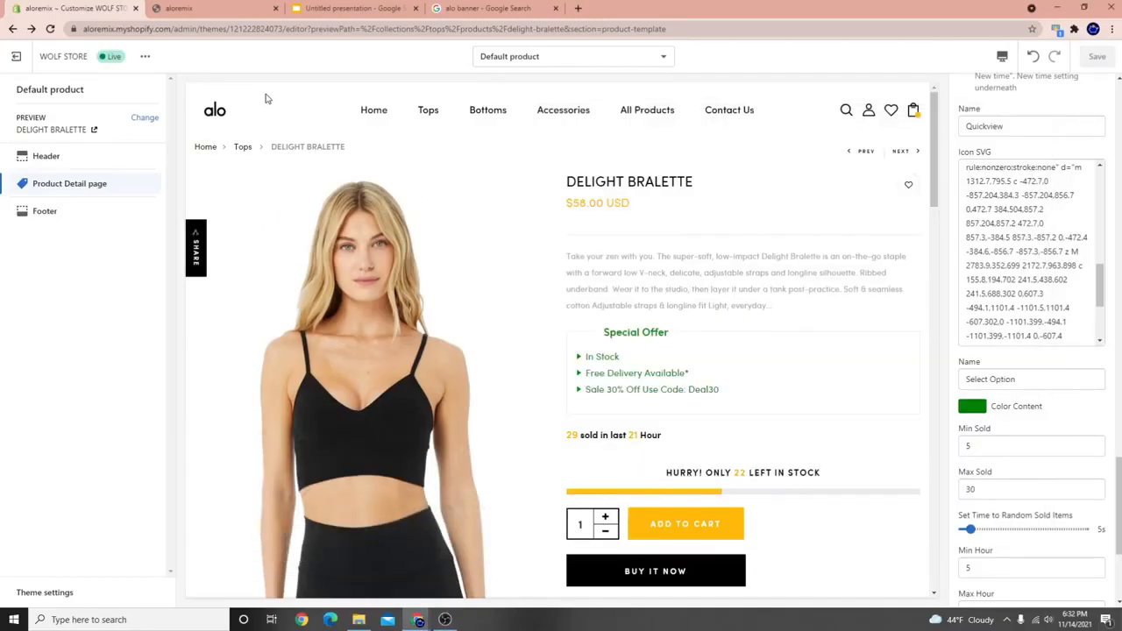
left_click(427, 110)
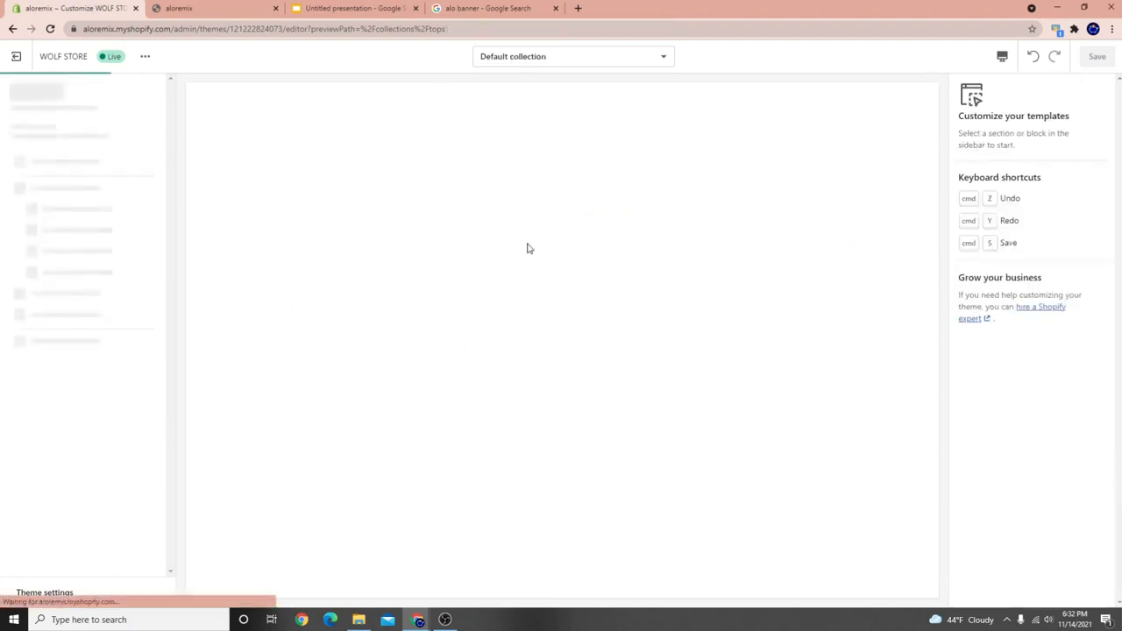
Open the Collection Page section settings for the Tops collection preview.
mouse_move(430, 109)
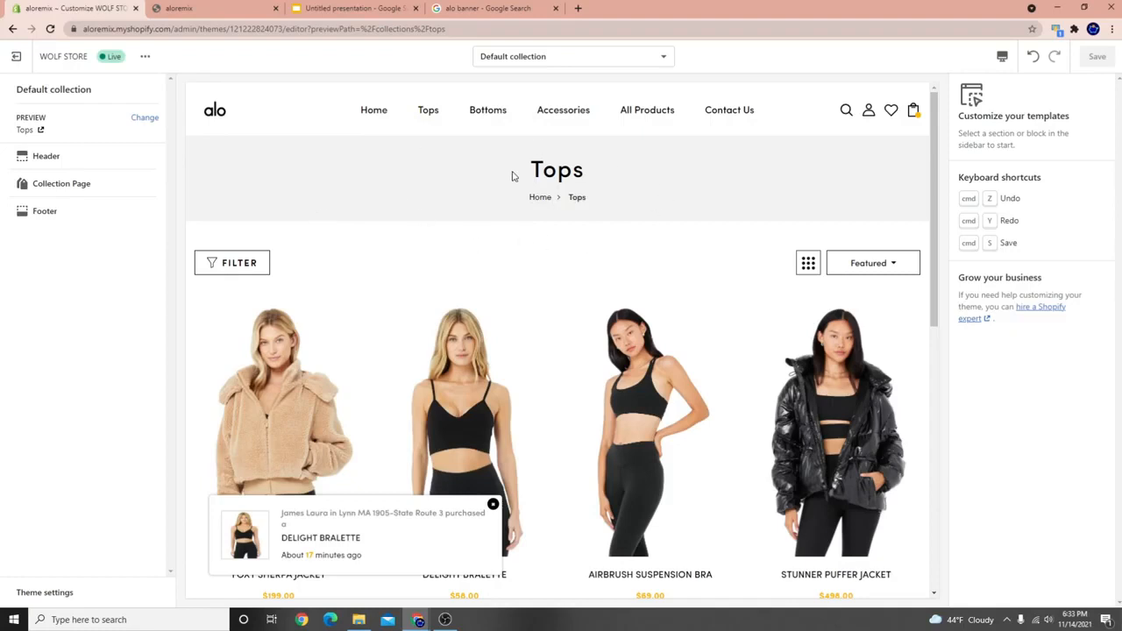
left_click(80, 185)
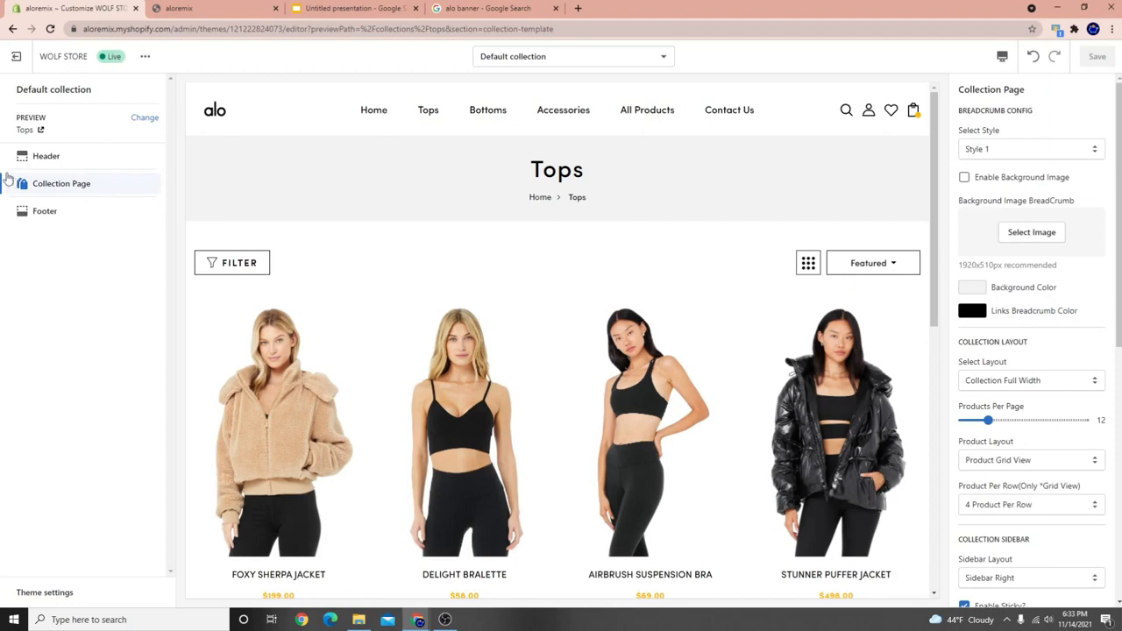
Choose the yoga photo in the arched hallway as the Background Image BreadCrumb.
left_click(1042, 237)
left_click_drag(967, 201, 1045, 202)
left_click(1048, 231)
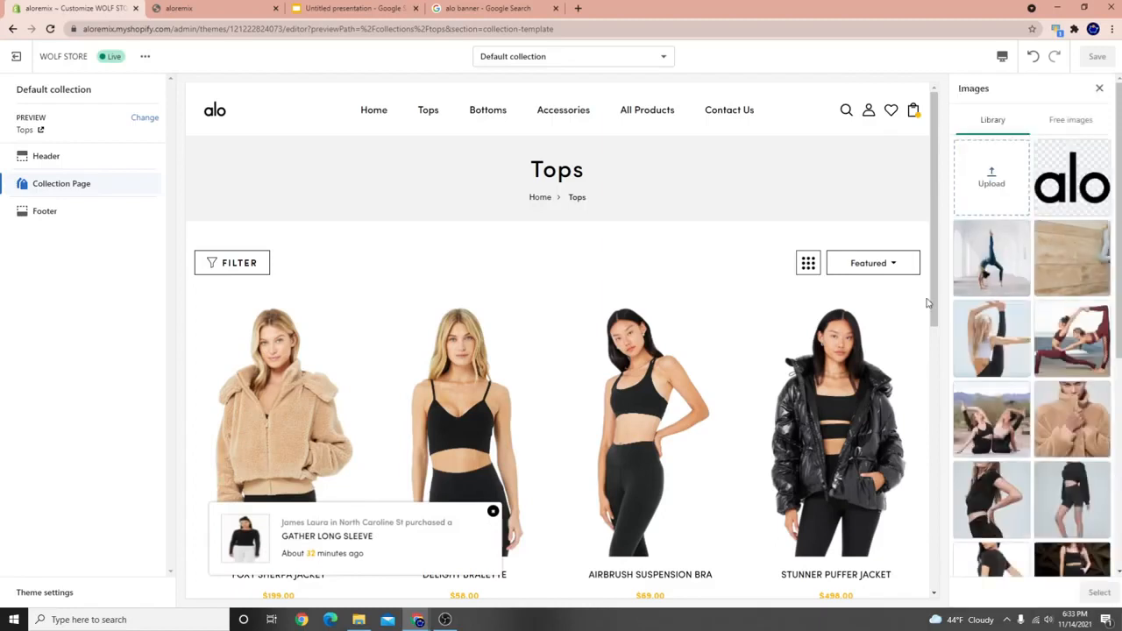
left_click(989, 247)
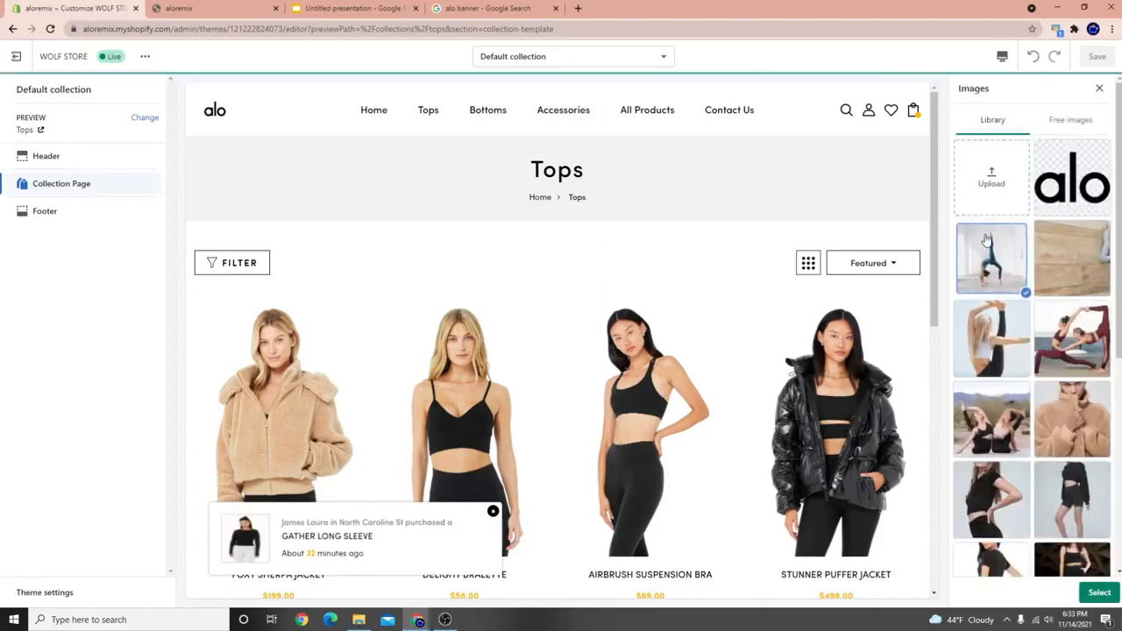
left_click(1098, 593)
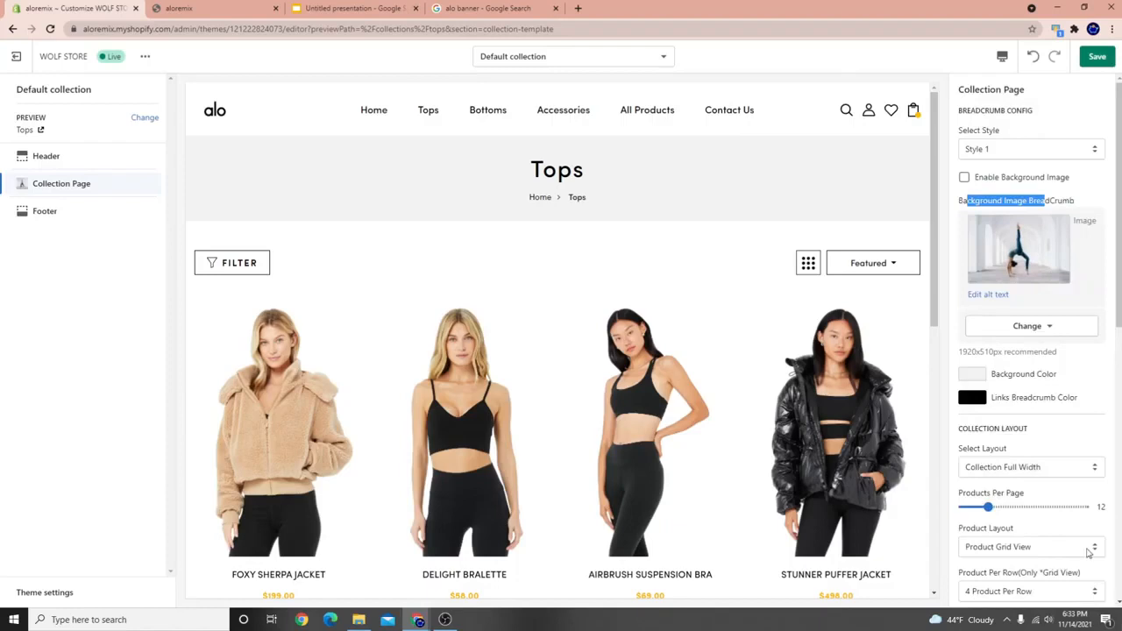
Save the theme changes.
left_click(1107, 49)
left_click(1098, 58)
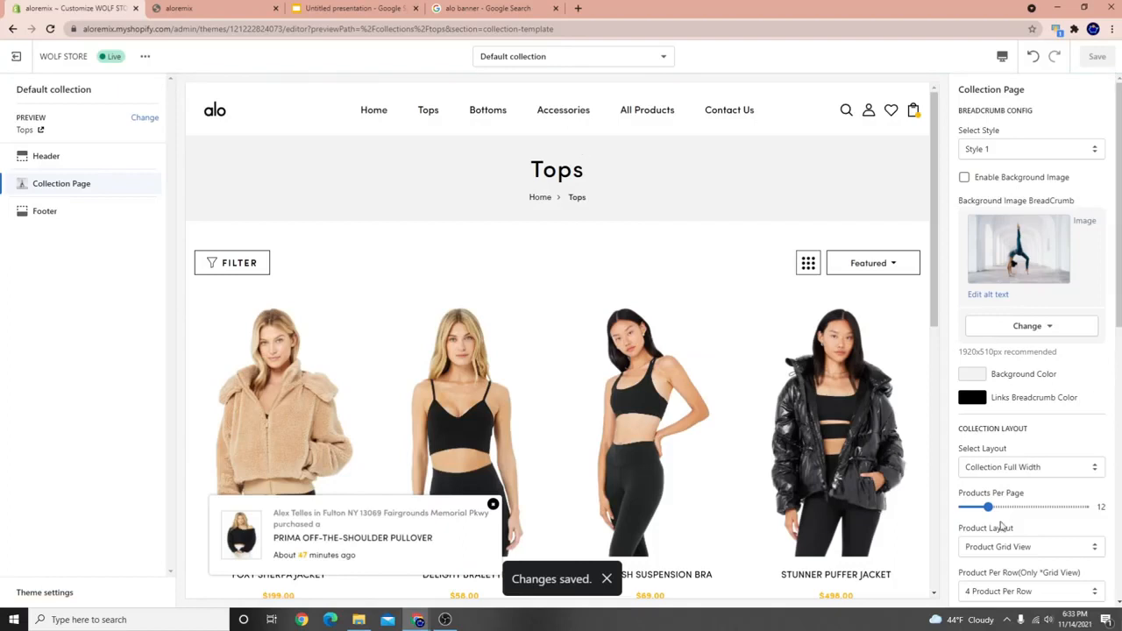
scroll(859, 504, "down", 3)
Turn on Enable Background Image for the collection breadcrumb.
scroll(675, 461, "up", 3)
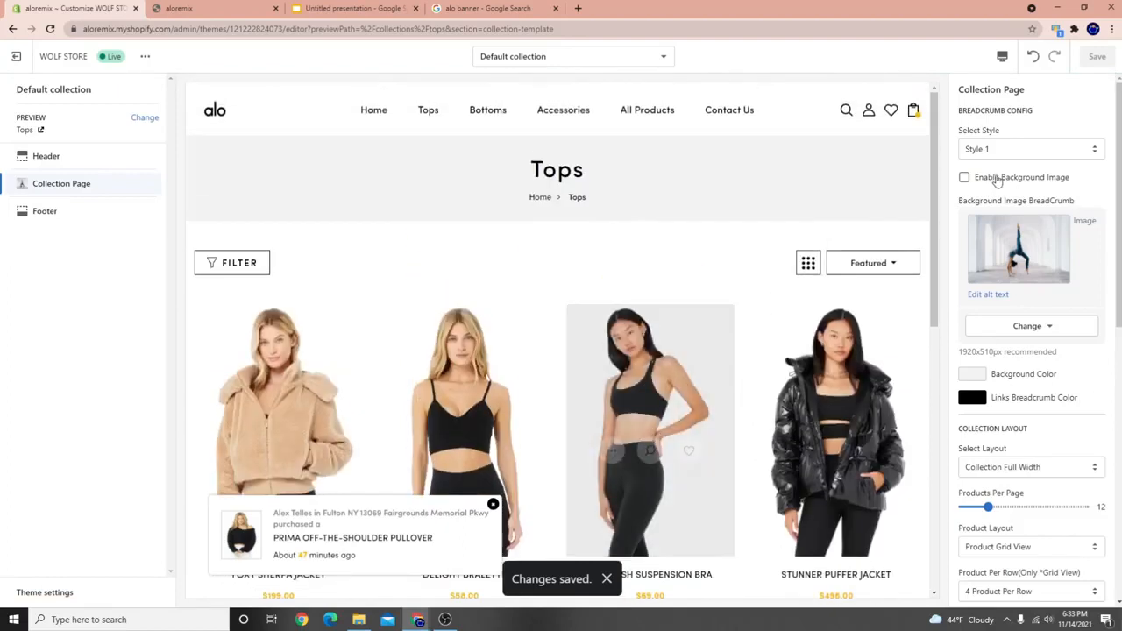
scroll(1035, 289, "down", 3)
scroll(1032, 288, "up", 3)
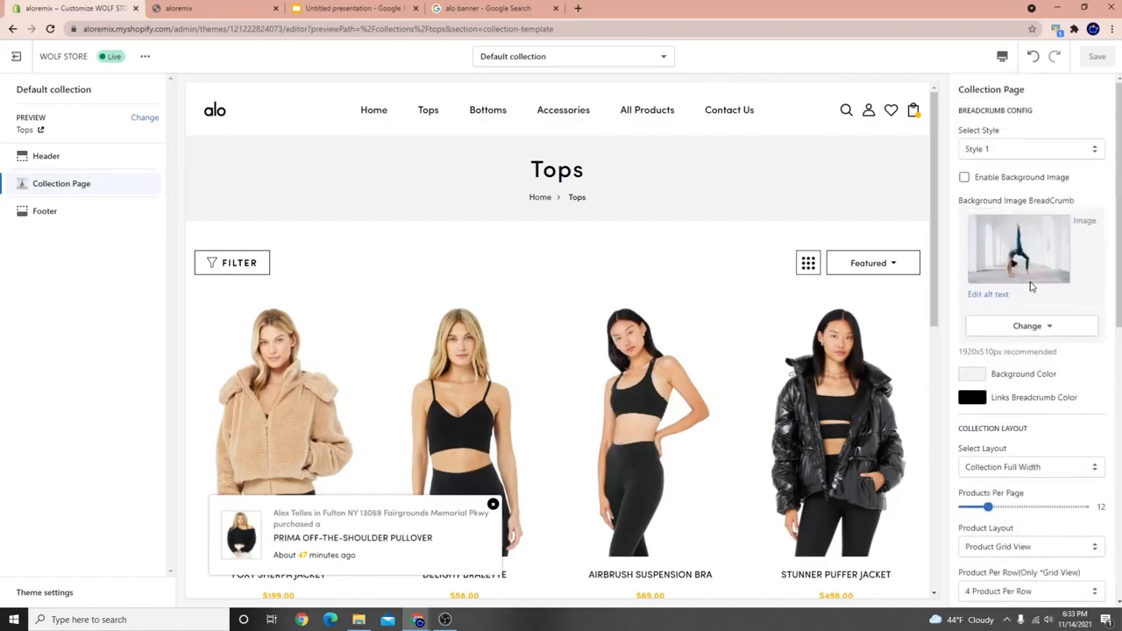
left_click(966, 177)
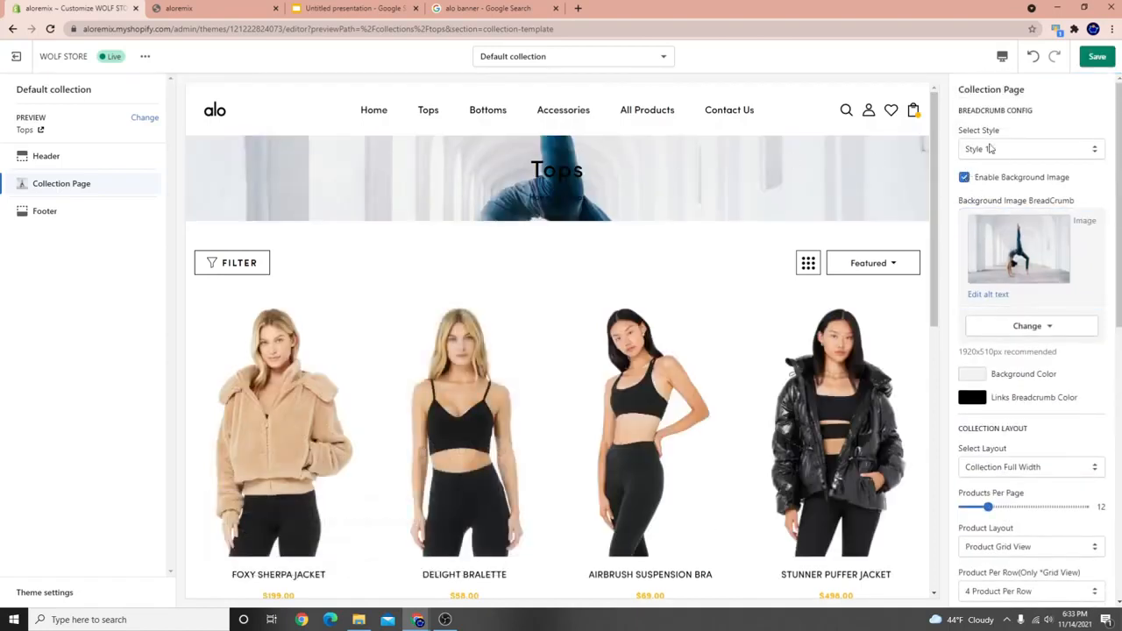
Try the red-outfit, blonde stretching, alo logo and wood texture backgrounds, then keep the blue yoga photo.
left_click(1030, 265)
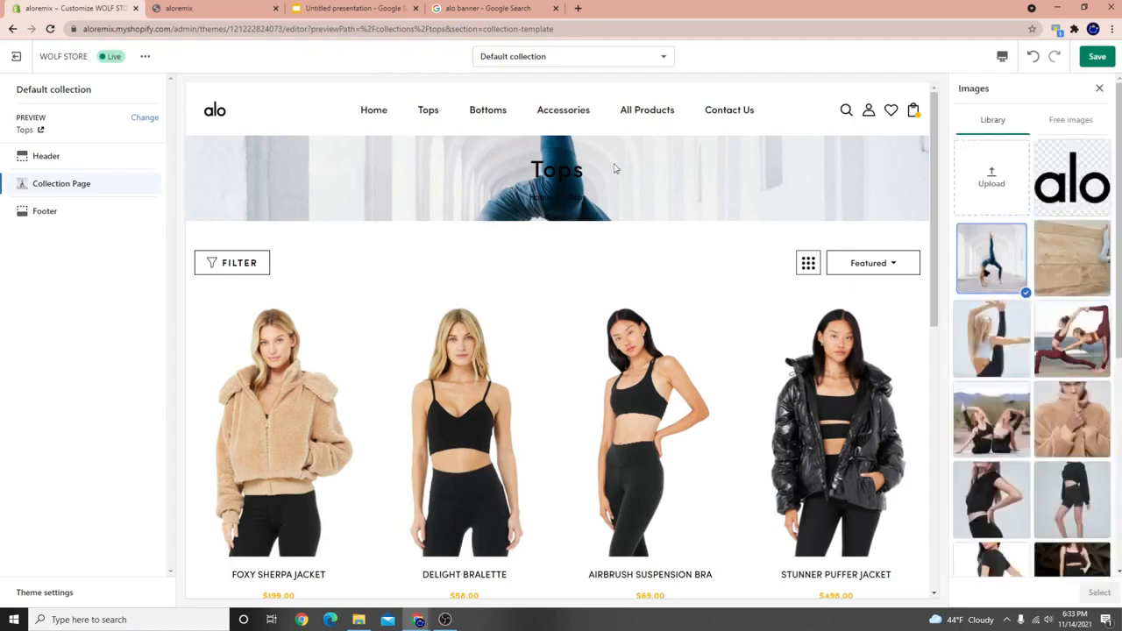
scroll(1037, 447, "down", 5)
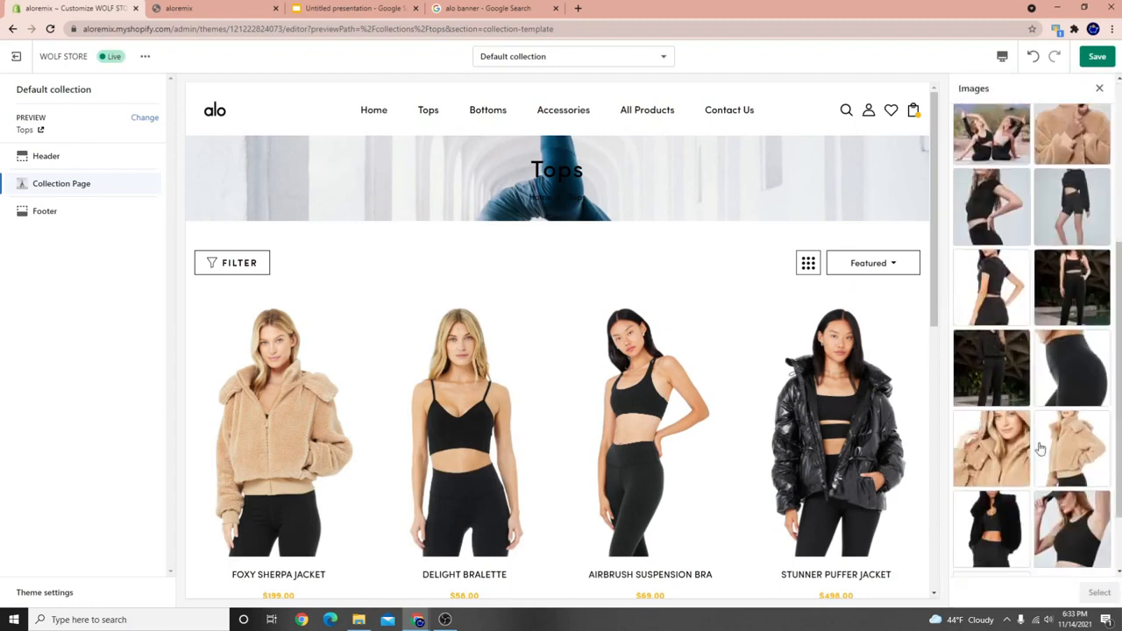
scroll(1039, 448, "down", 1)
scroll(1042, 439, "up", 8)
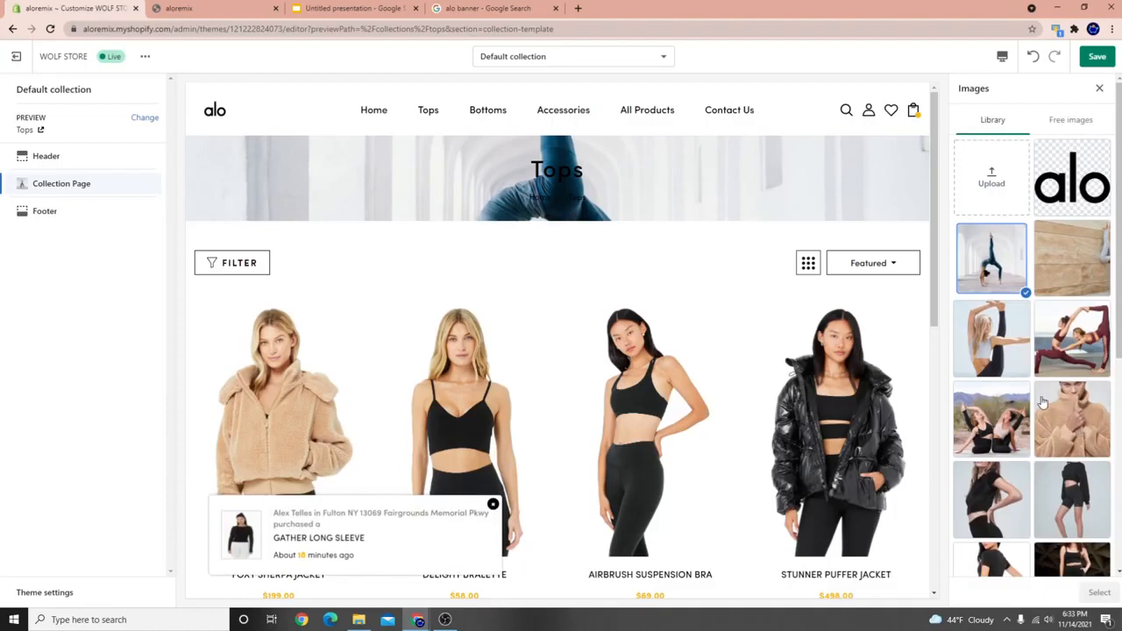
left_click(1066, 342)
left_click(996, 346)
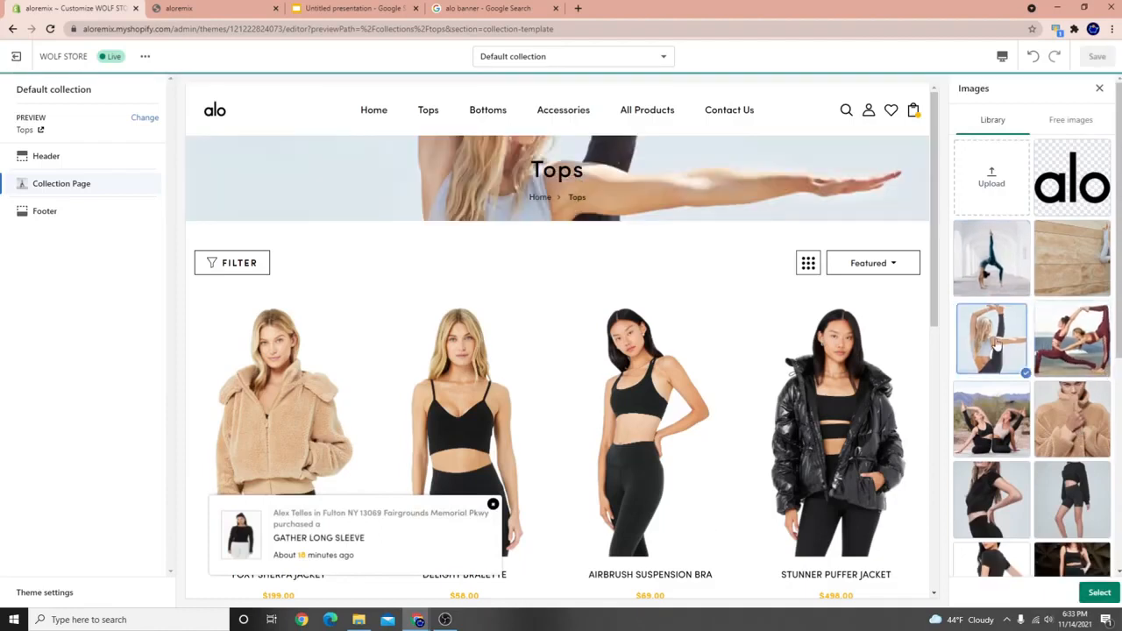
left_click(1073, 180)
left_click(1064, 261)
left_click(986, 259)
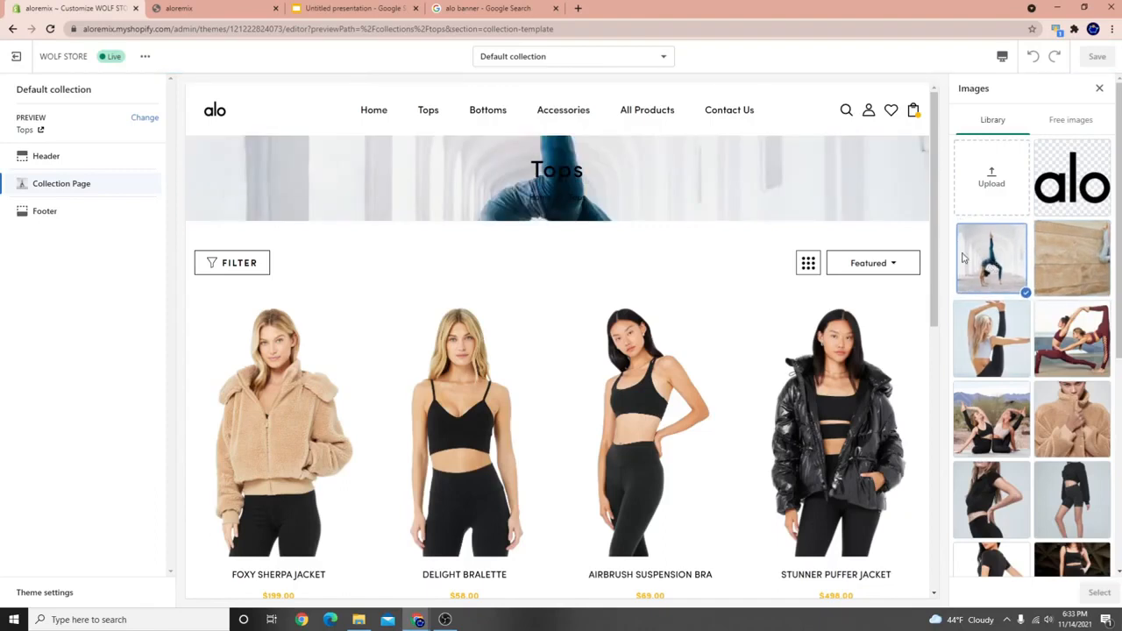
left_click(1099, 87)
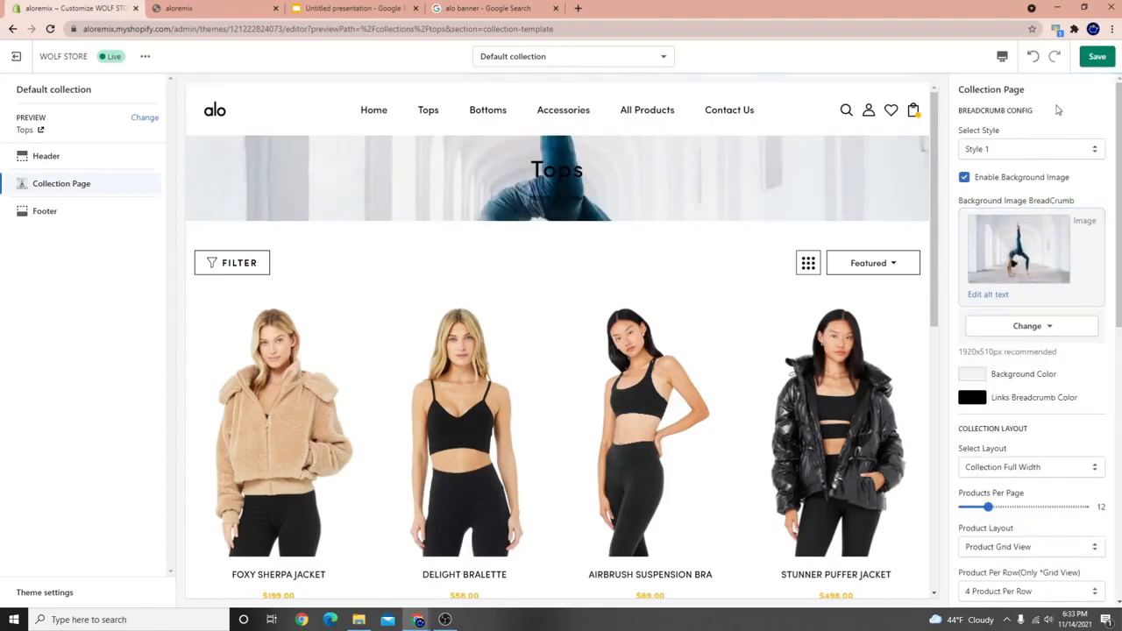
Turn off the breadcrumb background image and preview breadcrumb Style 2.
left_click(964, 178)
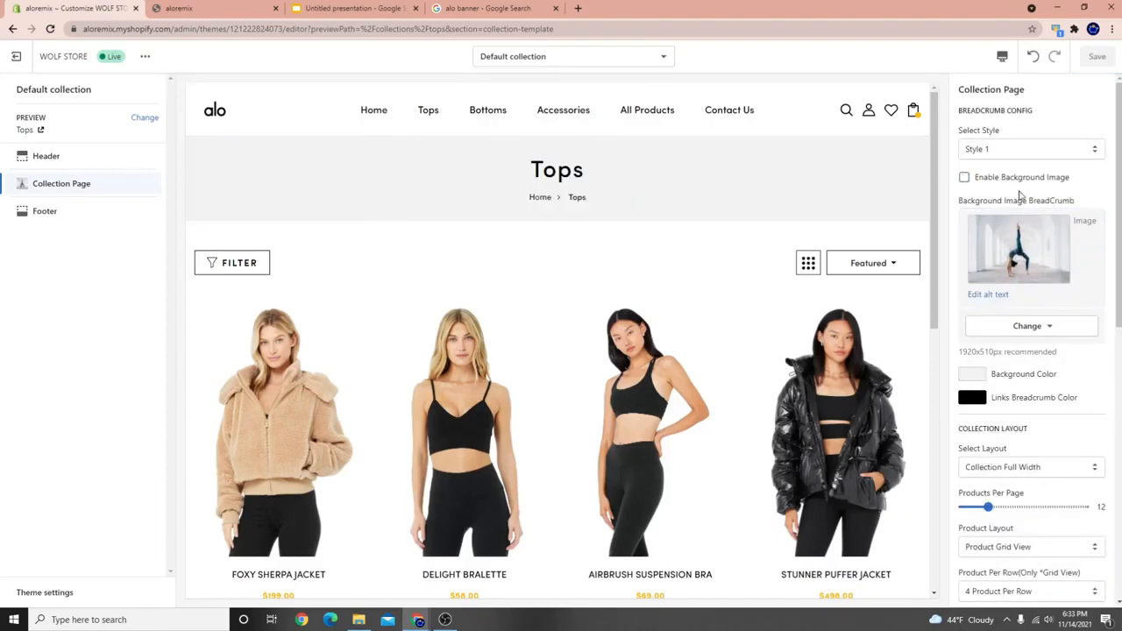
left_click(1007, 151)
left_click(1006, 175)
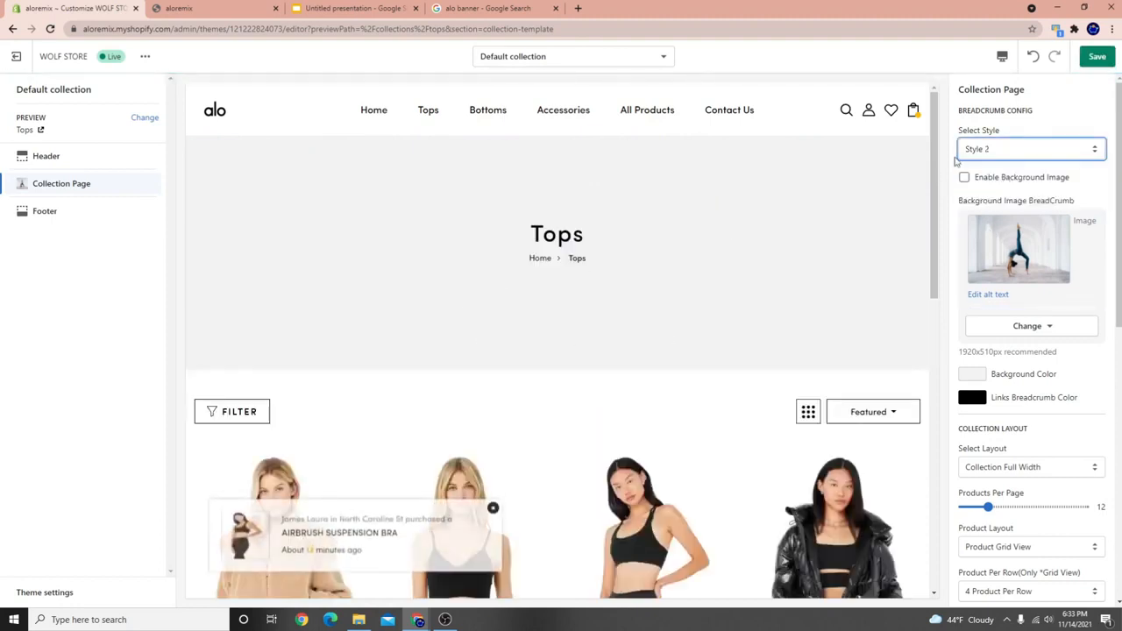
left_click(989, 150)
left_click(986, 185)
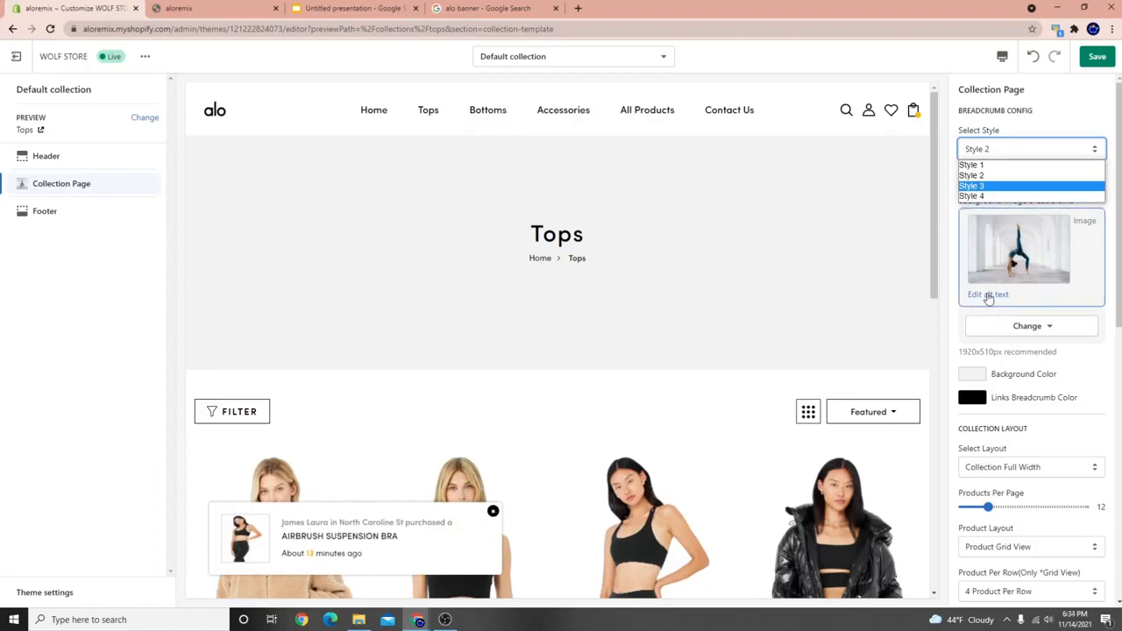
left_click(946, 249)
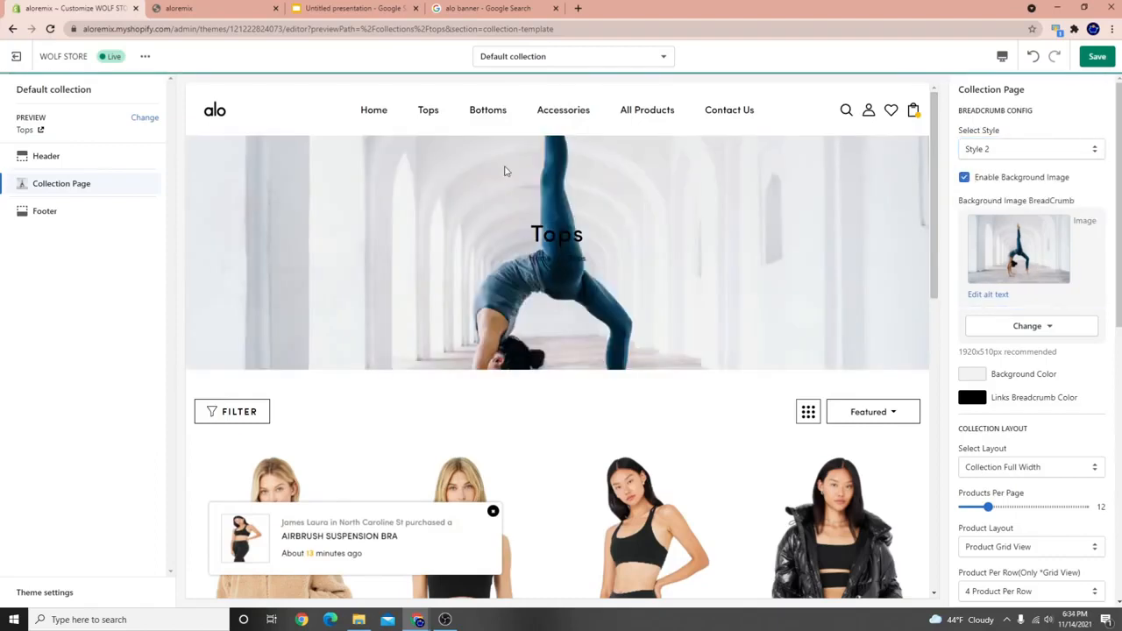
scroll(574, 374, "down", 10)
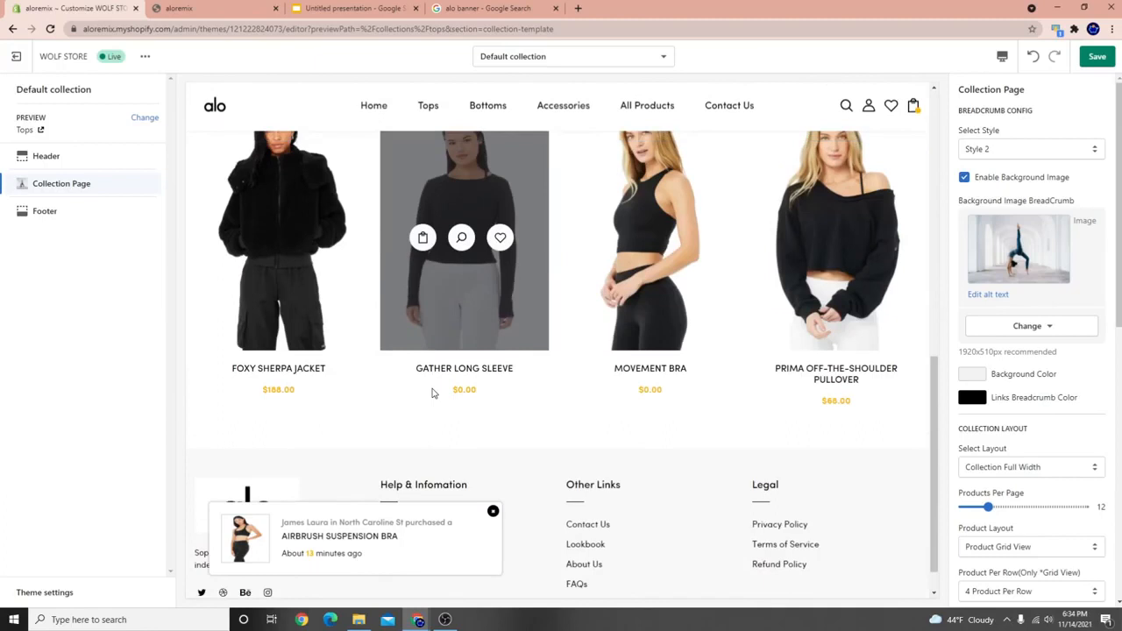
scroll(430, 393, "up", 10)
Compare breadcrumb Style 1 and Style 2 with the background image toggled off and on.
left_click(995, 150)
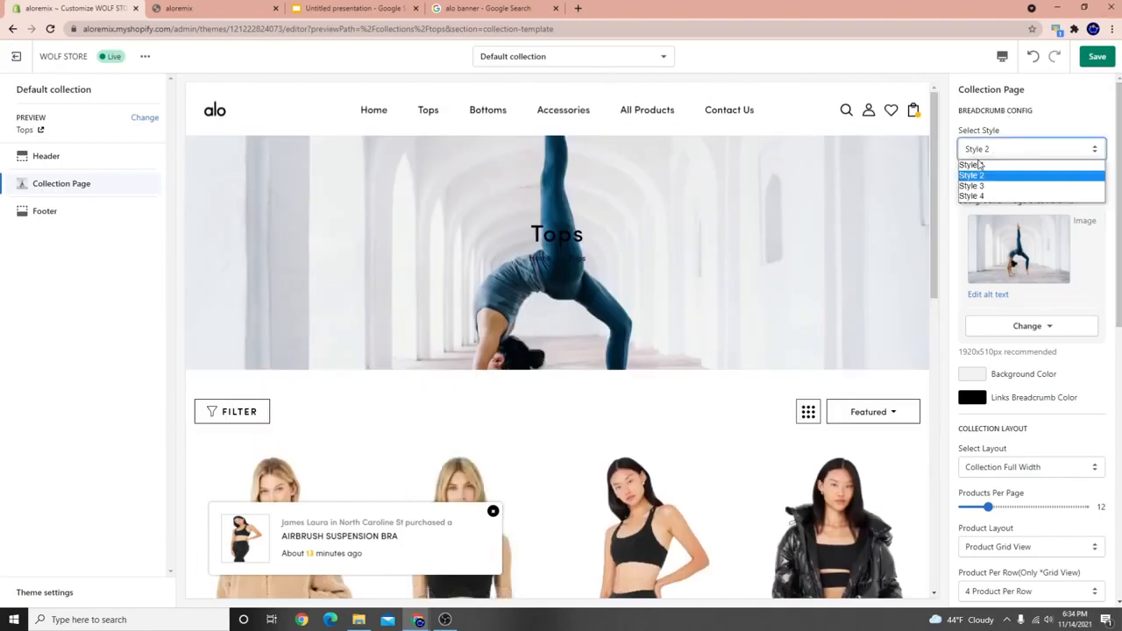
left_click(973, 165)
left_click(964, 177)
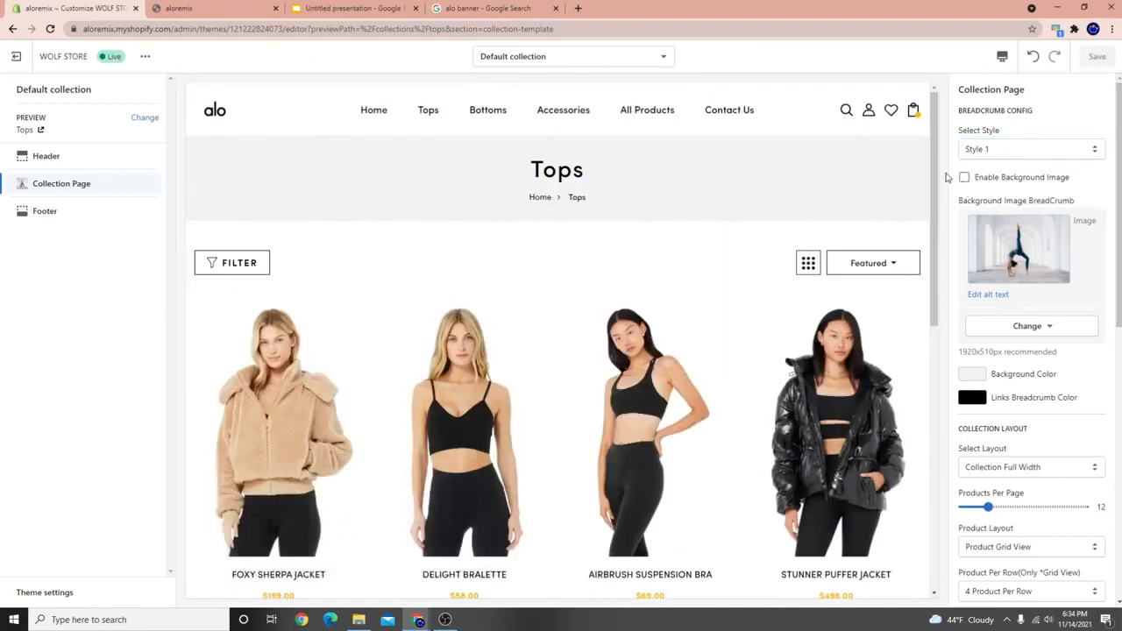
left_click(963, 177)
left_click(989, 150)
left_click(987, 176)
left_click(987, 177)
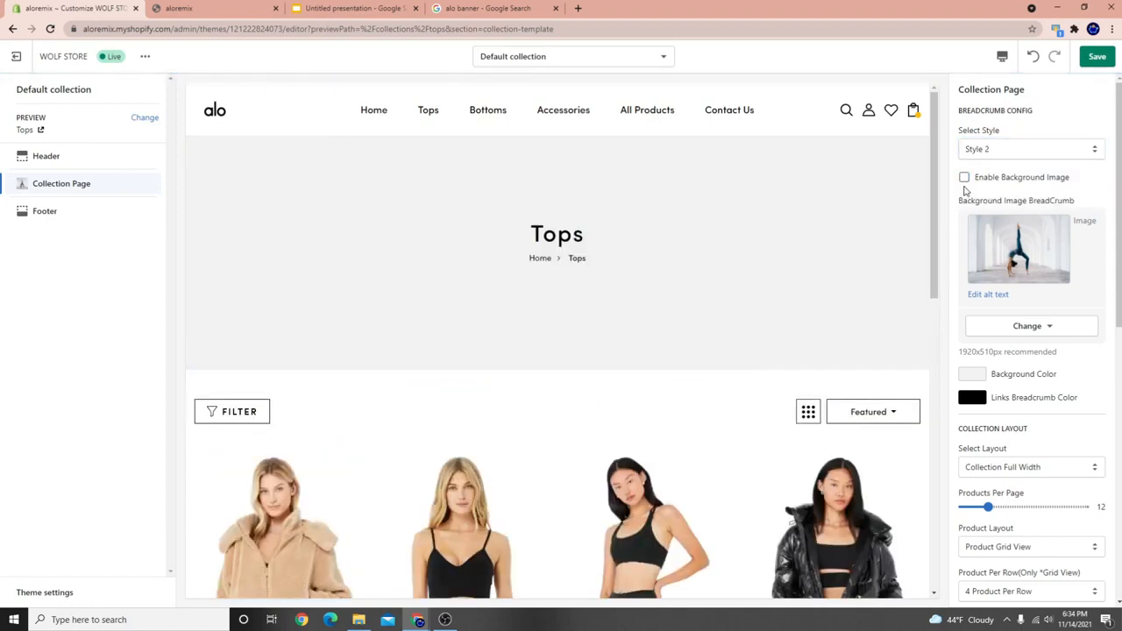
left_click(965, 178)
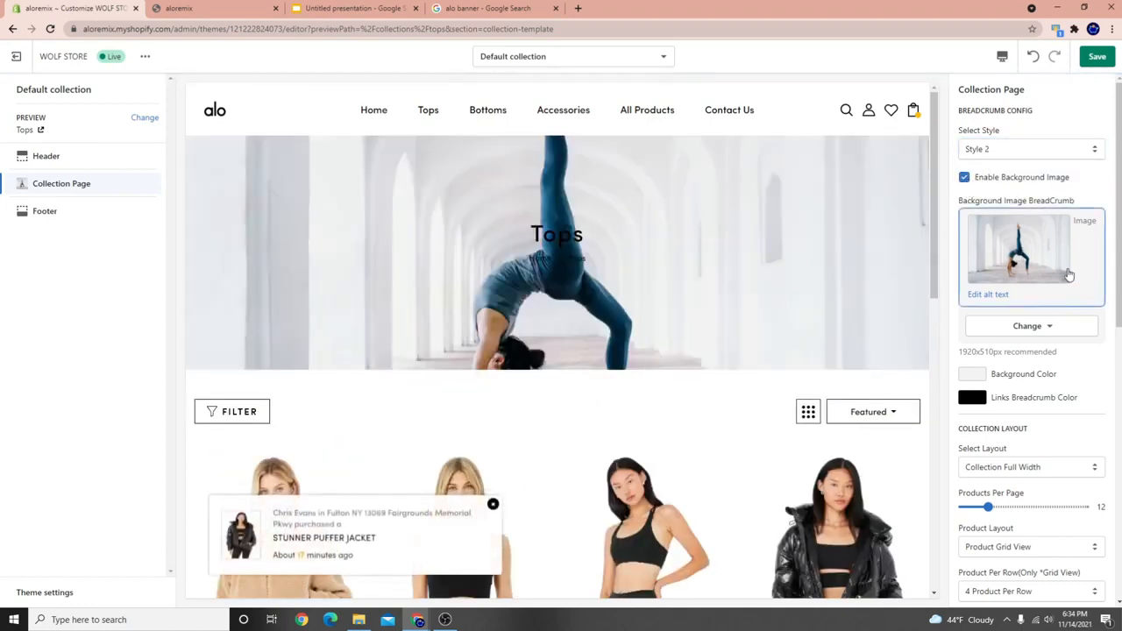
left_click(964, 178)
left_click(968, 178)
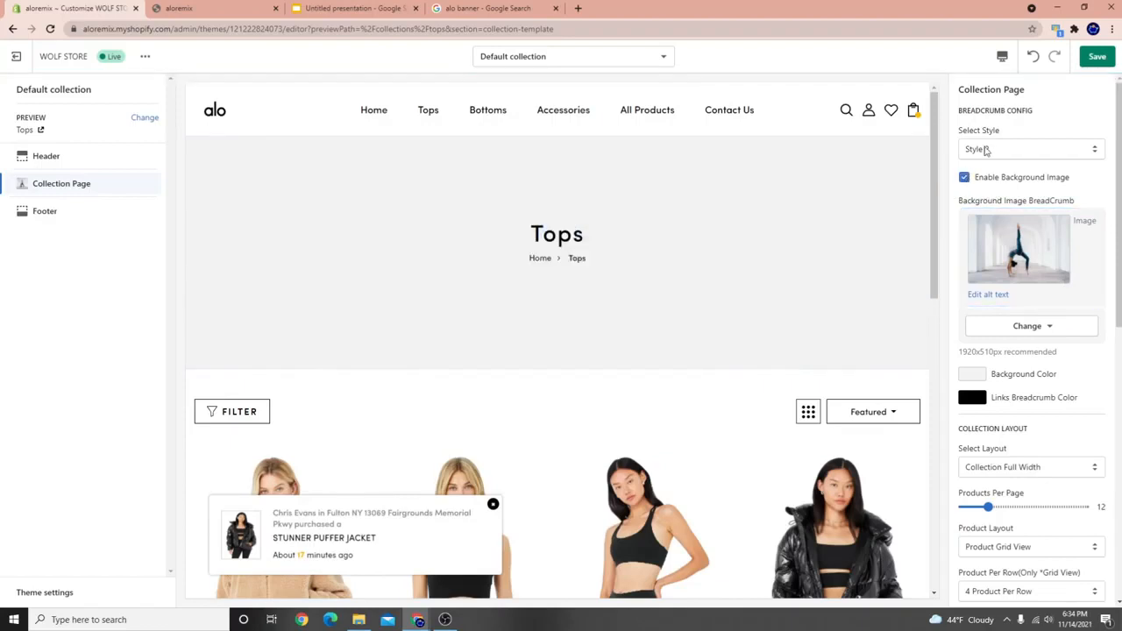
Switch the breadcrumb to Style 3 with the background enabled and save.
left_click(986, 150)
left_click(987, 187)
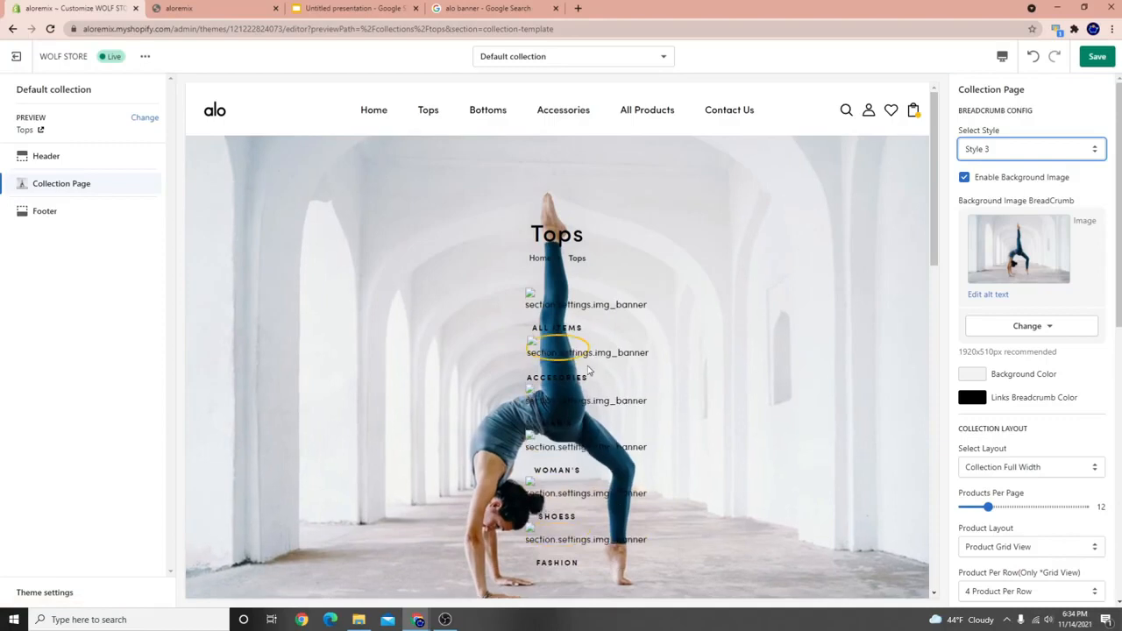
left_click(1096, 56)
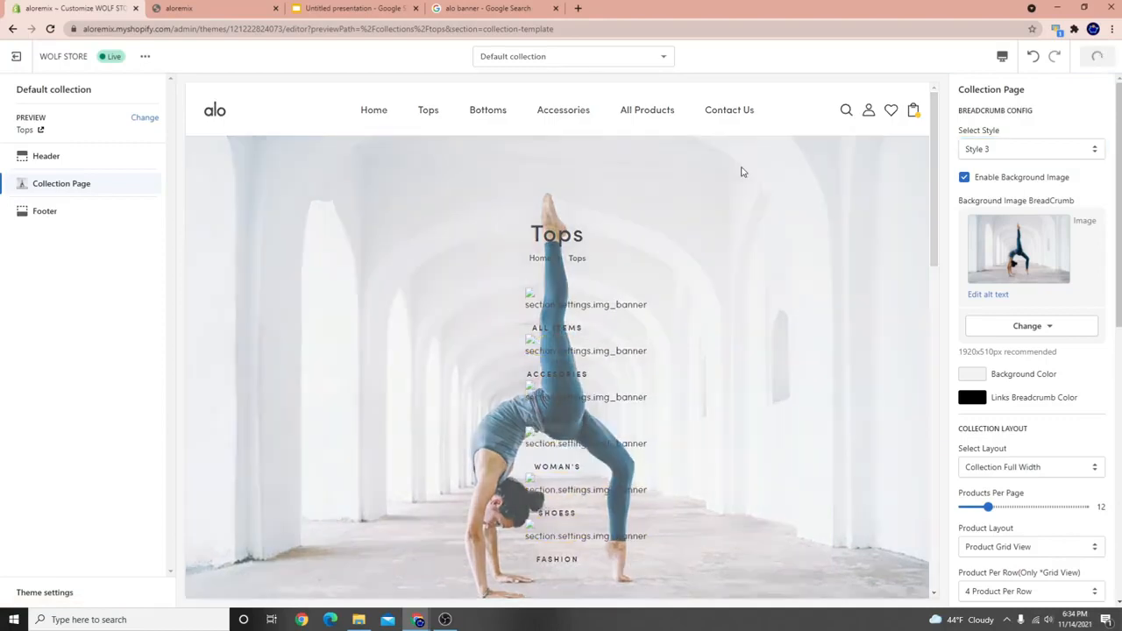
scroll(588, 325, "down", 2)
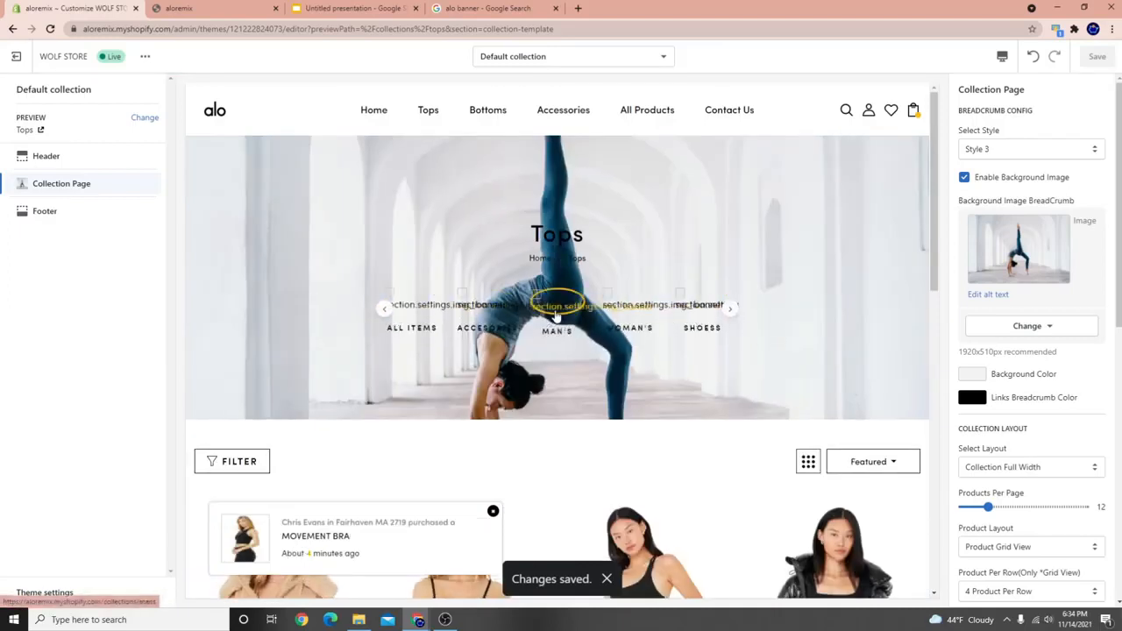
scroll(557, 377, "down", 2)
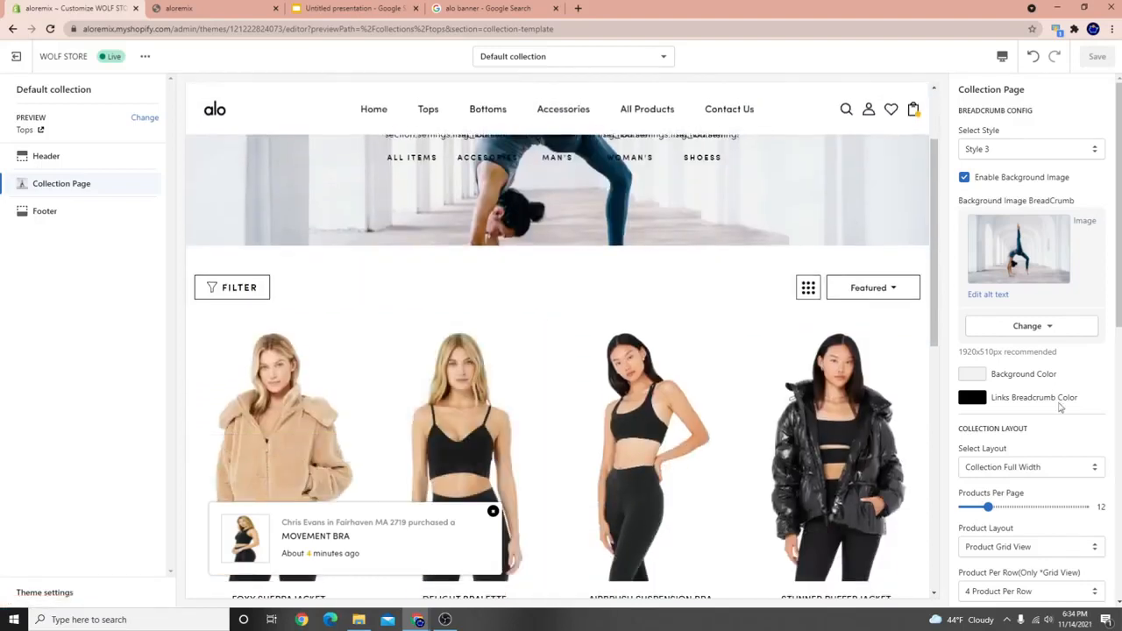
scroll(1060, 405, "down", 3)
scroll(1060, 410, "down", 3)
scroll(1014, 526, "down", 10)
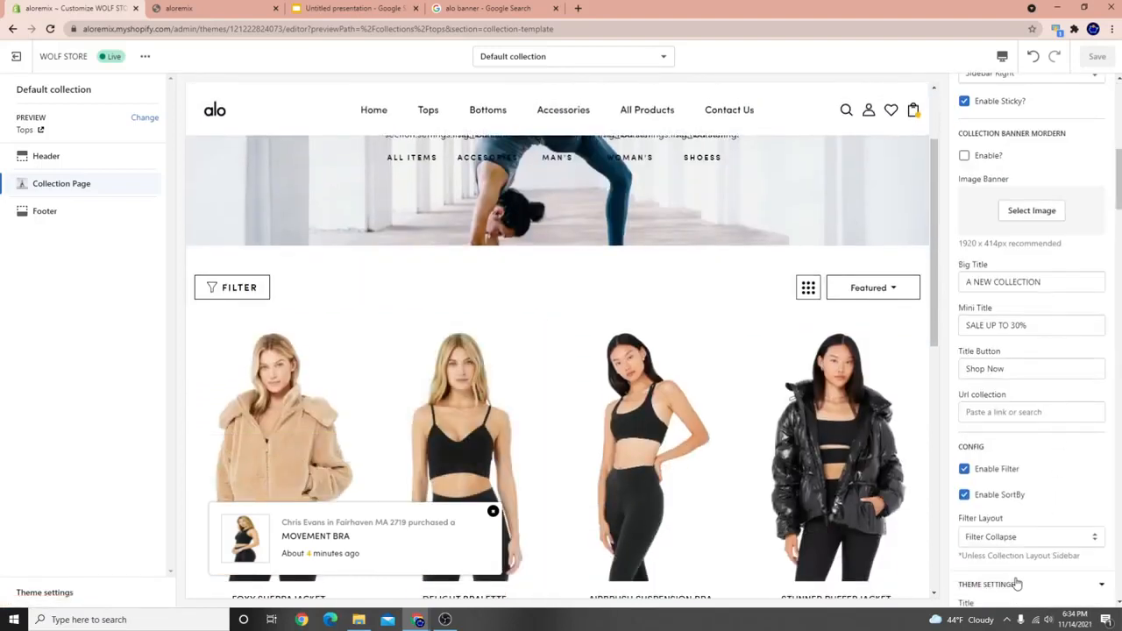
scroll(1012, 433, "up", 3)
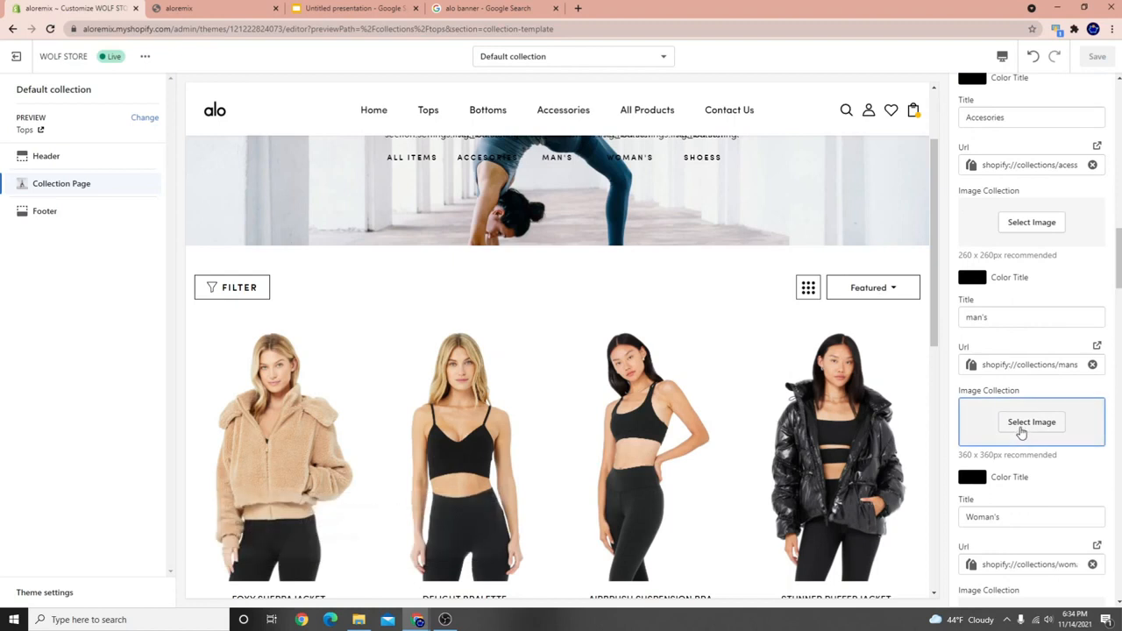
scroll(1069, 368, "up", 3)
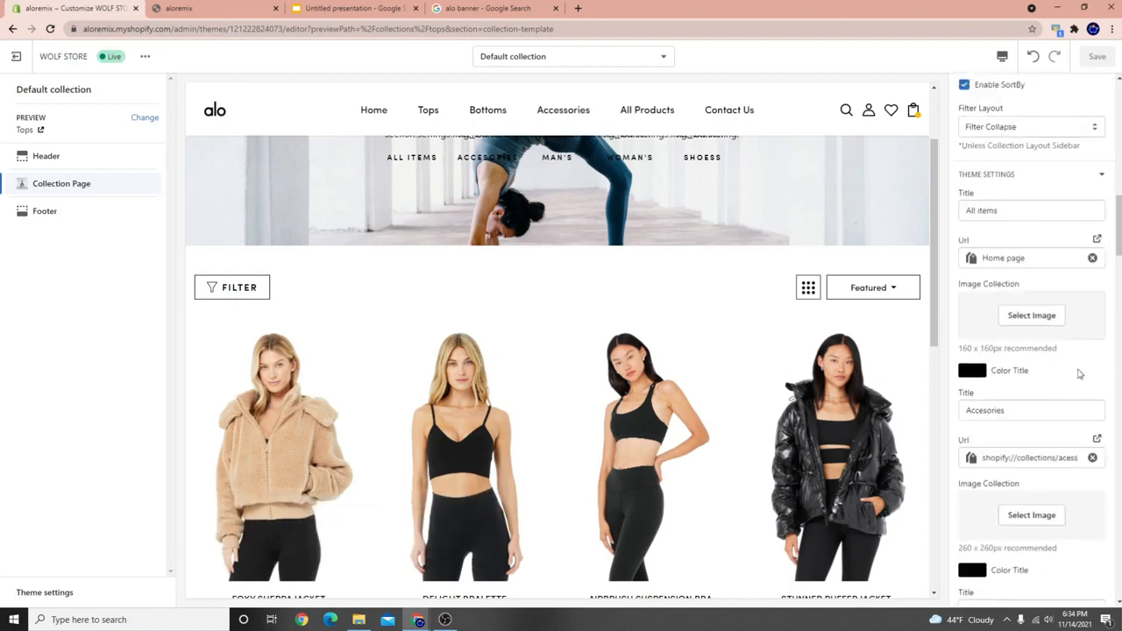
Clear the Accesories tile's URL and give it the backbend yoga photo.
left_click(1092, 458)
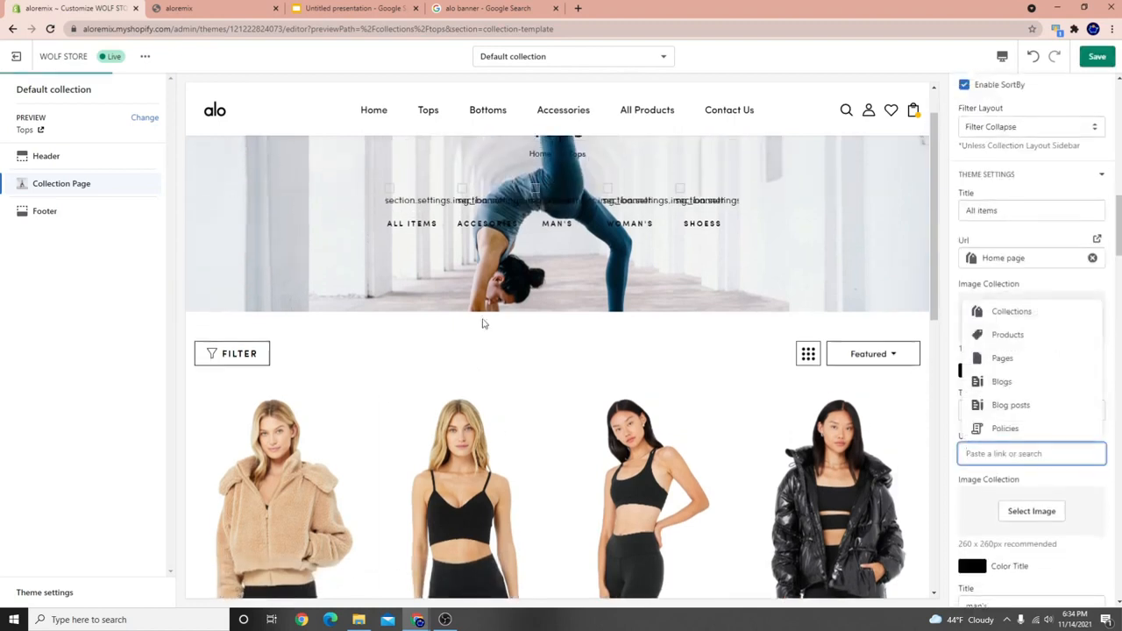
scroll(1076, 456, "down", 2)
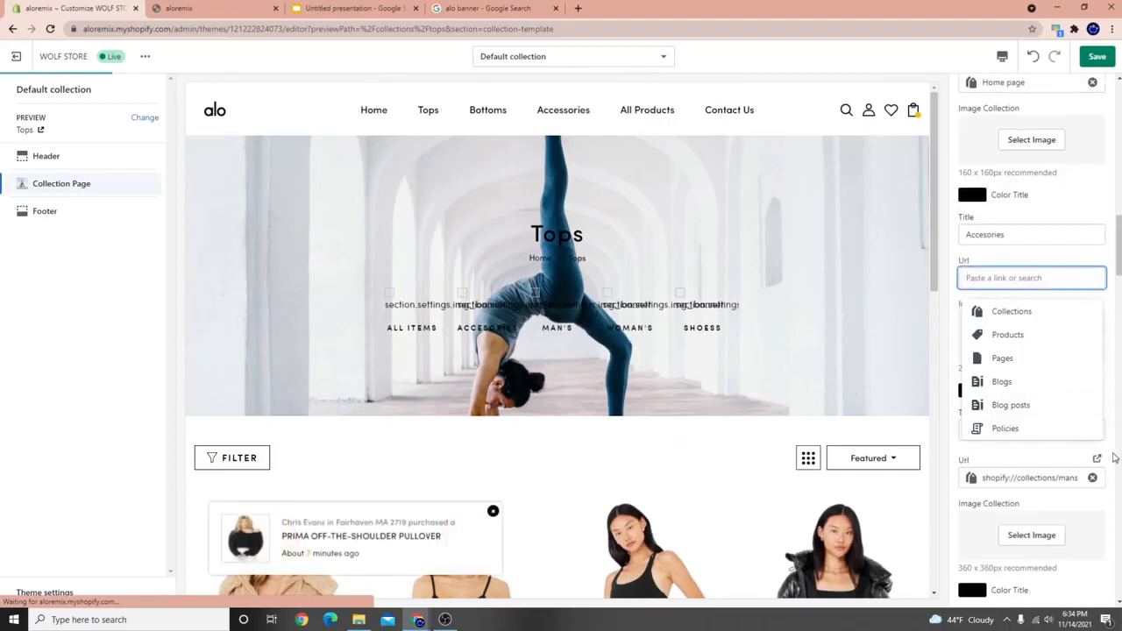
left_click(1115, 452)
left_click(1038, 335)
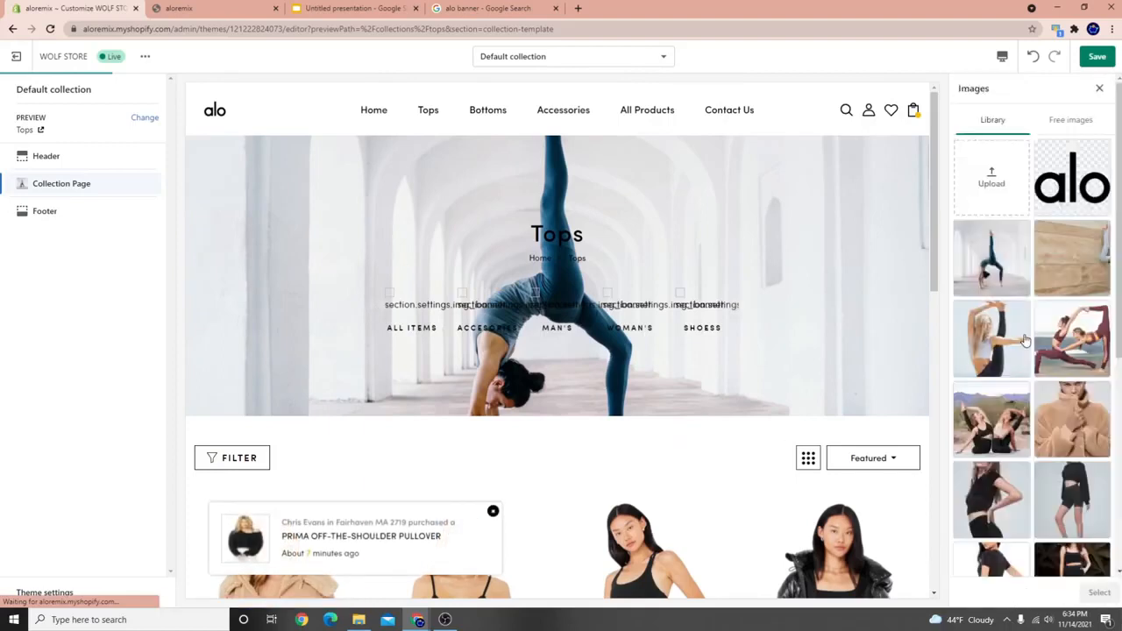
left_click(1099, 593)
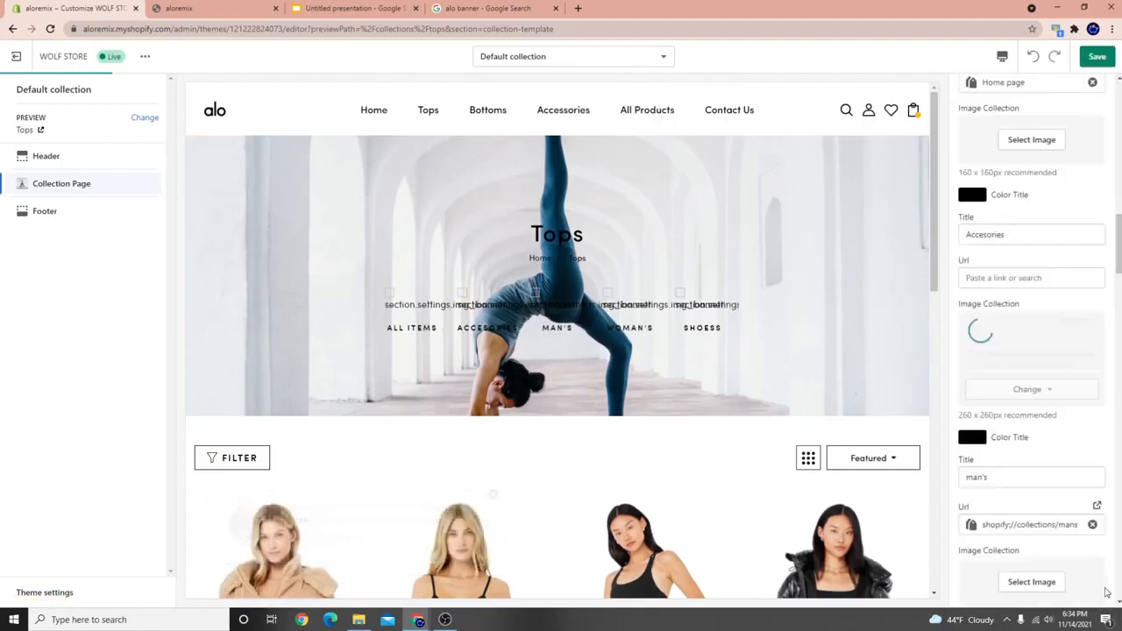
Give the All items tile the standing stretch yoga photo.
scroll(1039, 316, "up", 3)
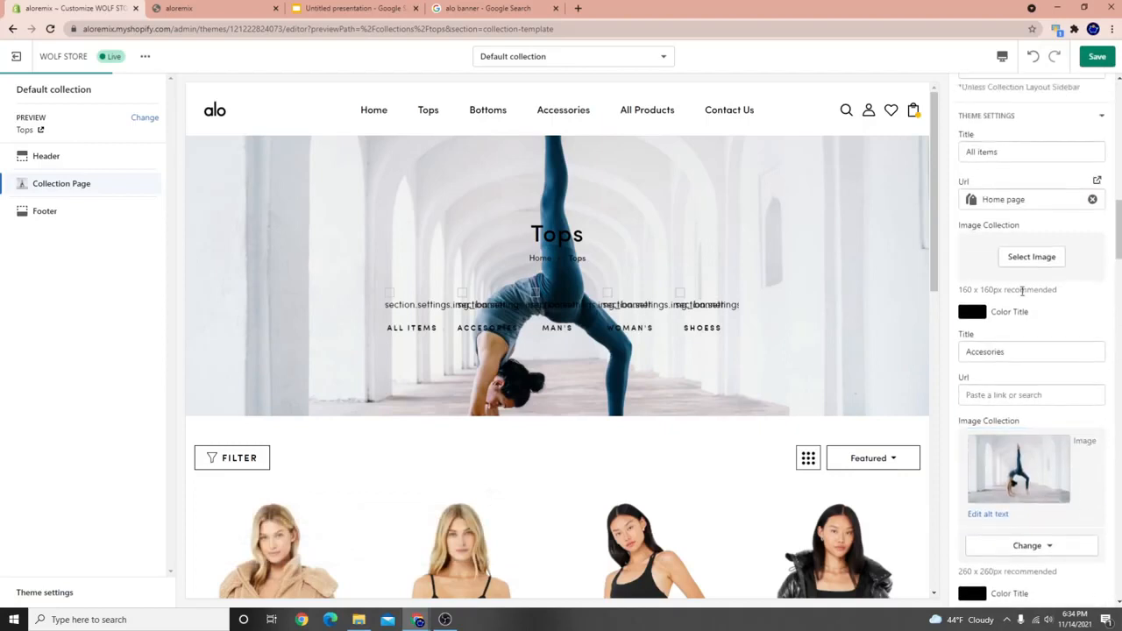
left_click(1020, 256)
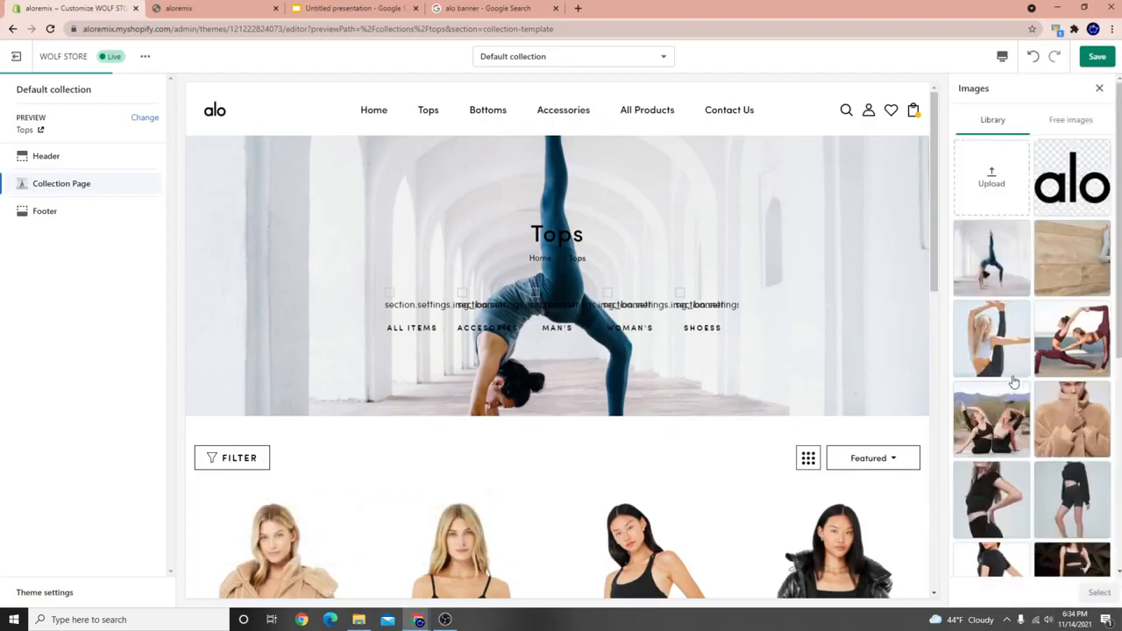
left_click(999, 351)
left_click(1098, 594)
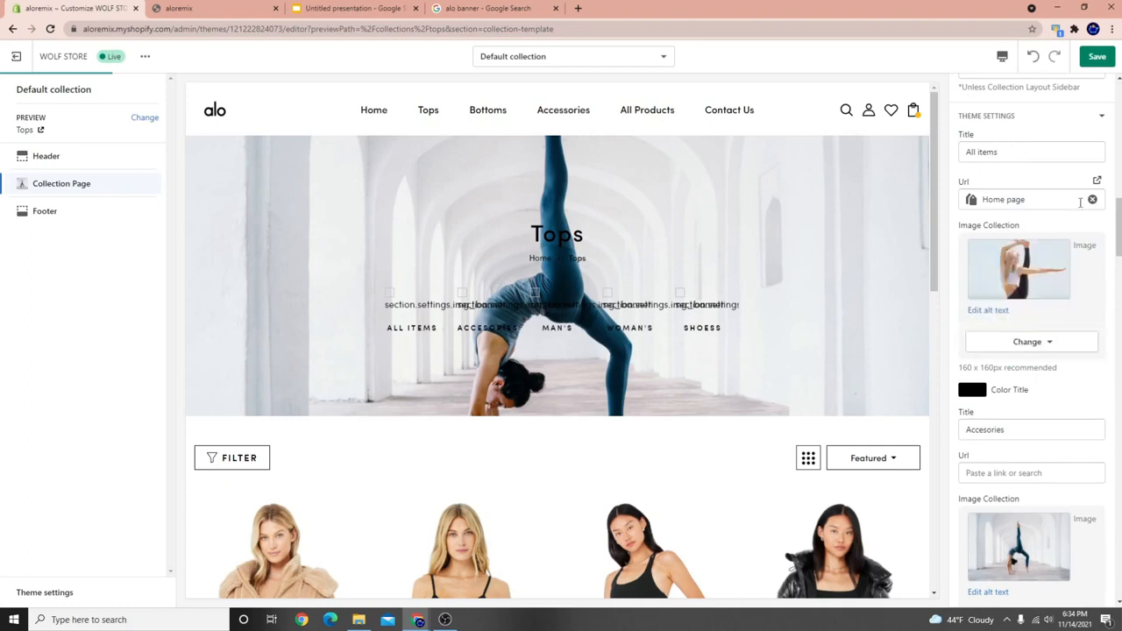
scroll(1041, 169, "up", 1)
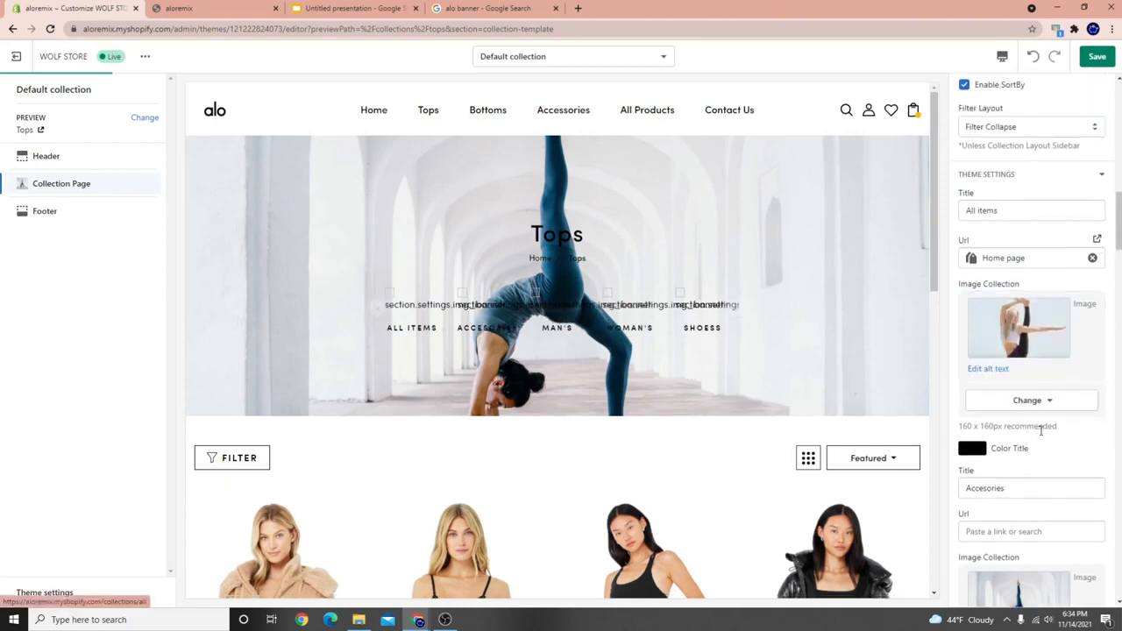
scroll(1037, 333, "up", 4)
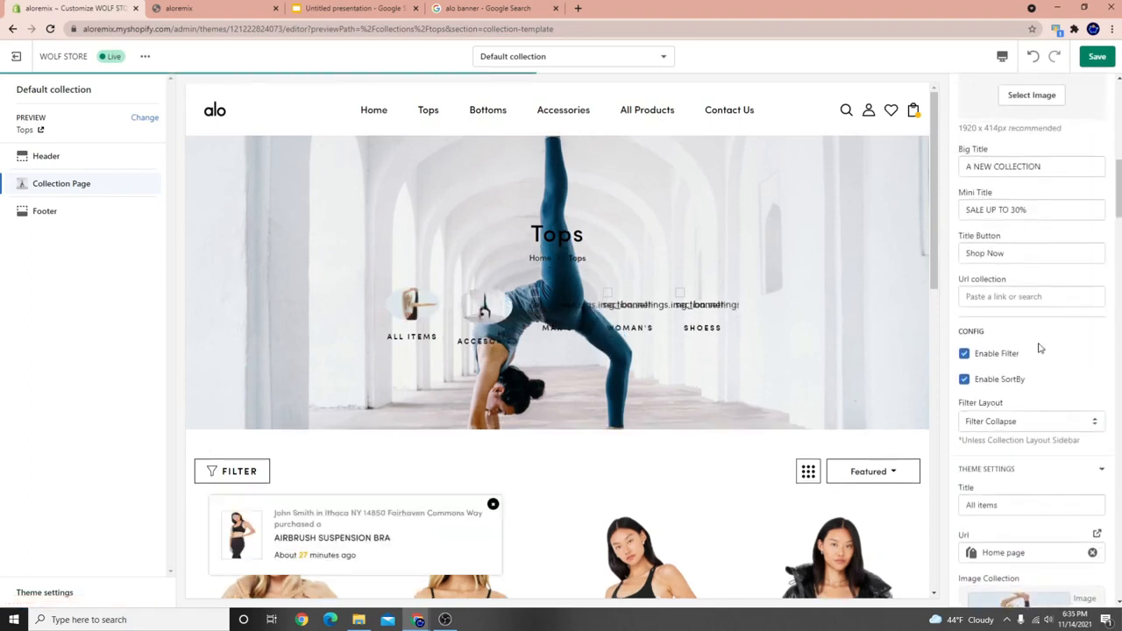
scroll(1038, 351, "down", 2)
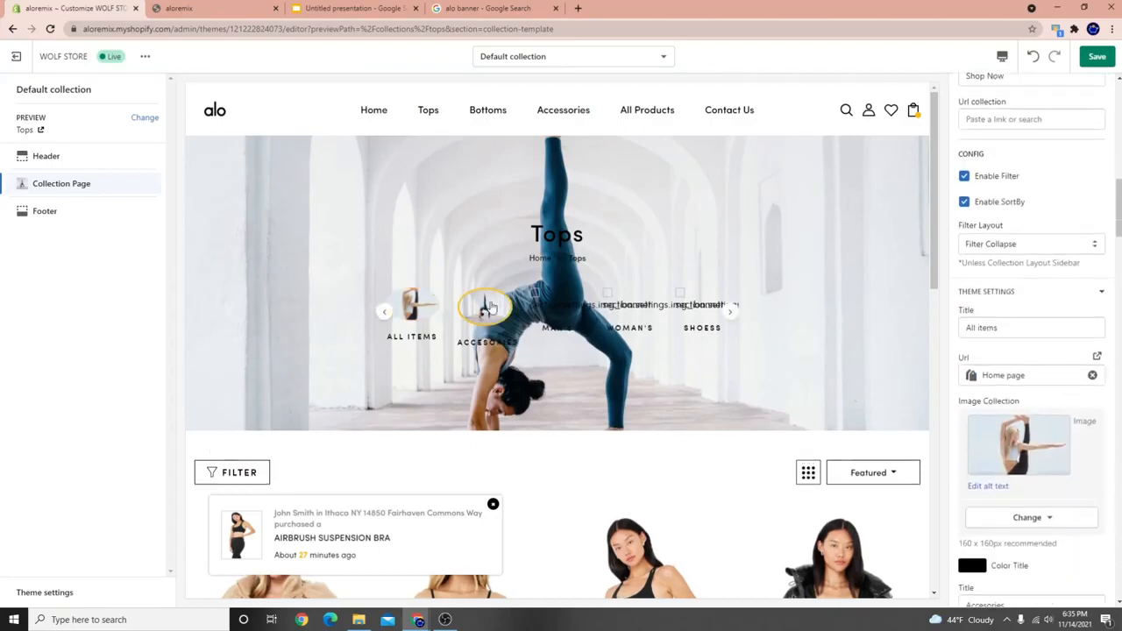
scroll(1067, 462, "down", 7)
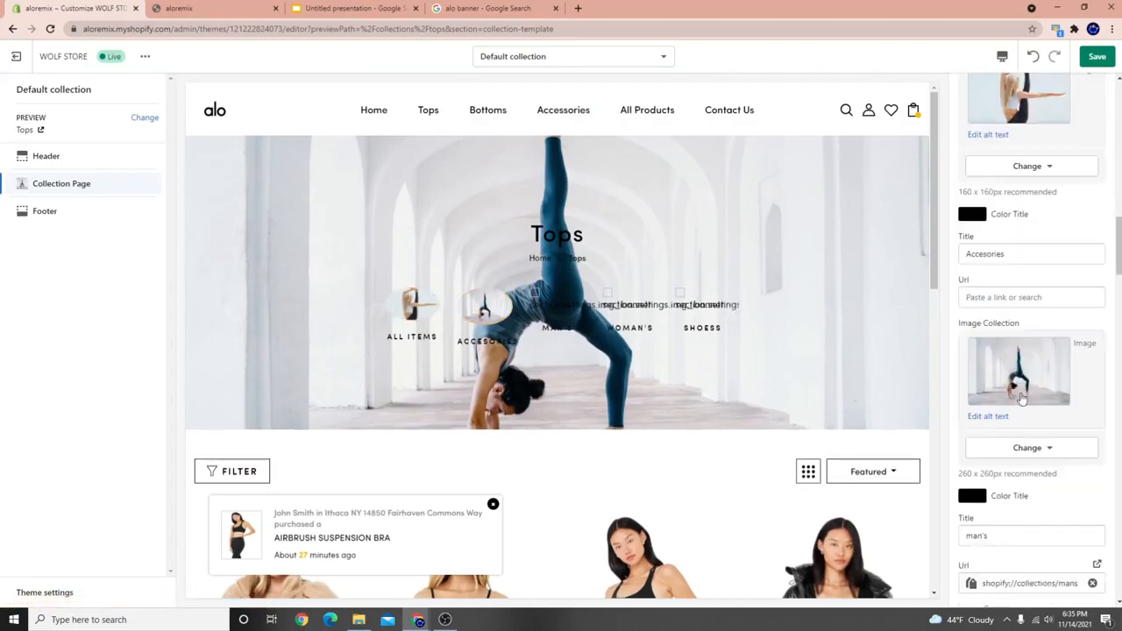
Give the man's tile the yoga pair photo and the Woman's tile the tan jacket photo.
left_click(1028, 351)
left_click(1073, 338)
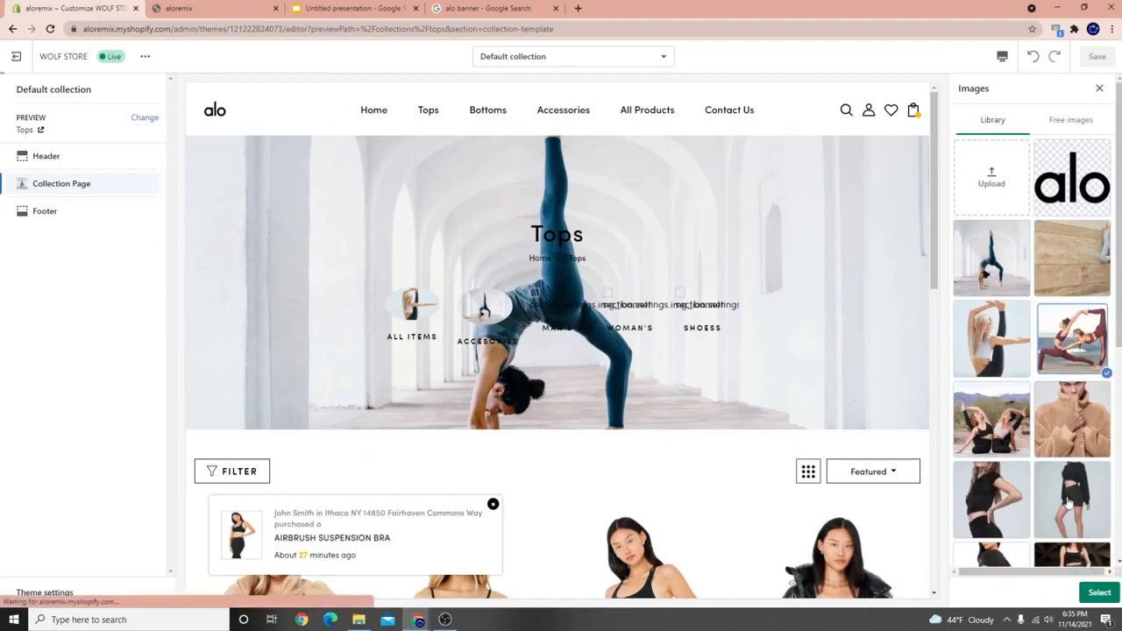
scroll(1097, 427, "down", 1)
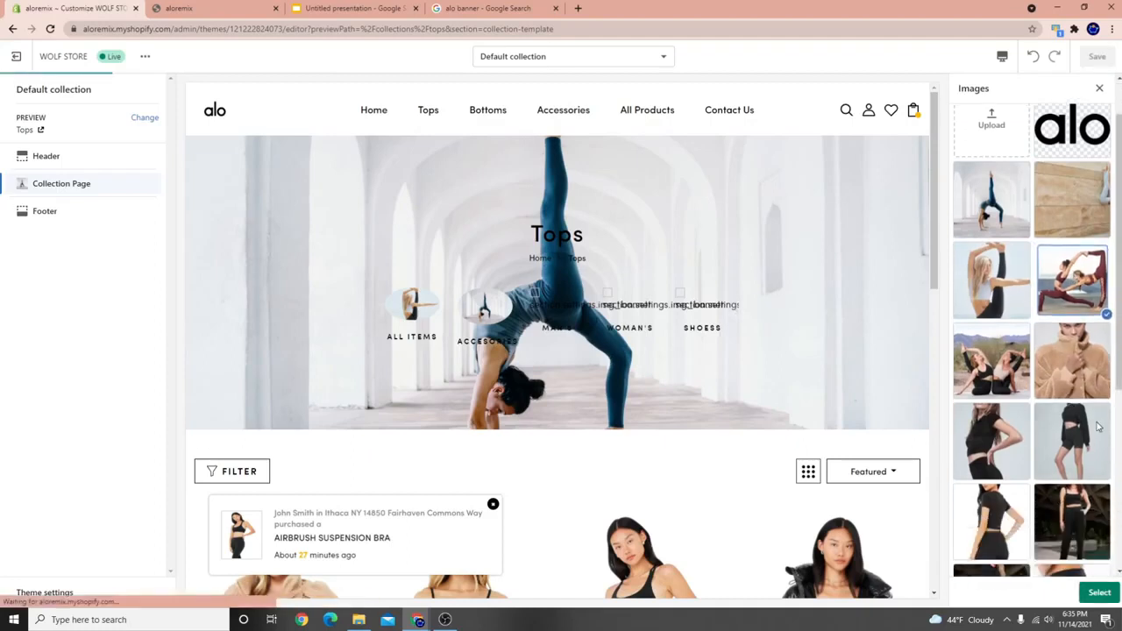
left_click(1099, 592)
scroll(1052, 471, "down", 2)
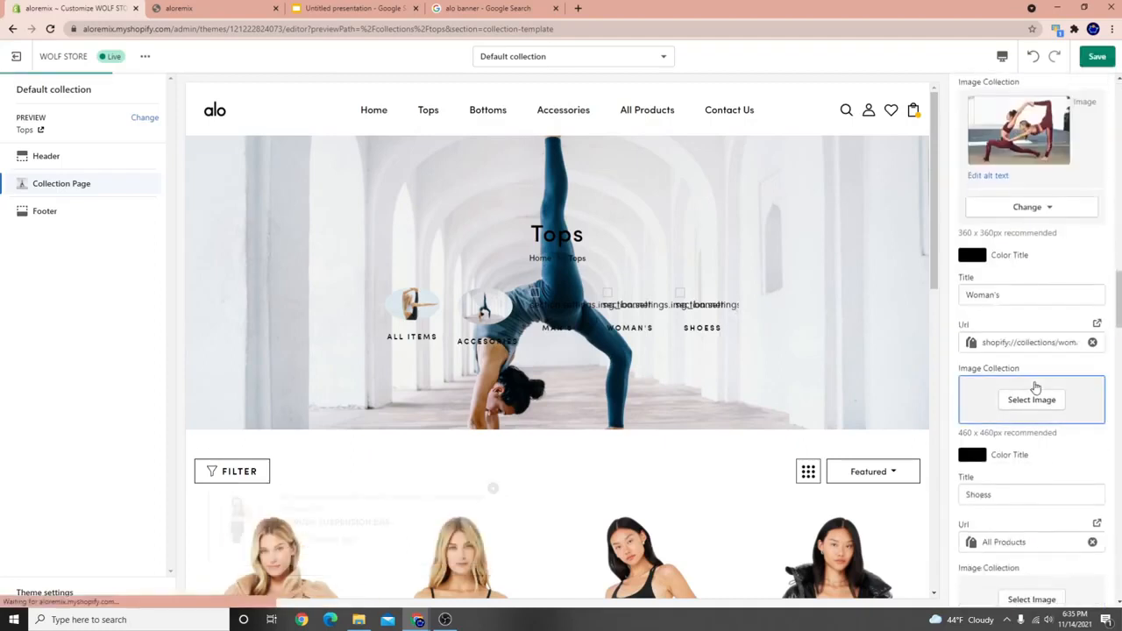
left_click(1032, 391)
left_click(1072, 419)
scroll(1074, 412, "down", 1)
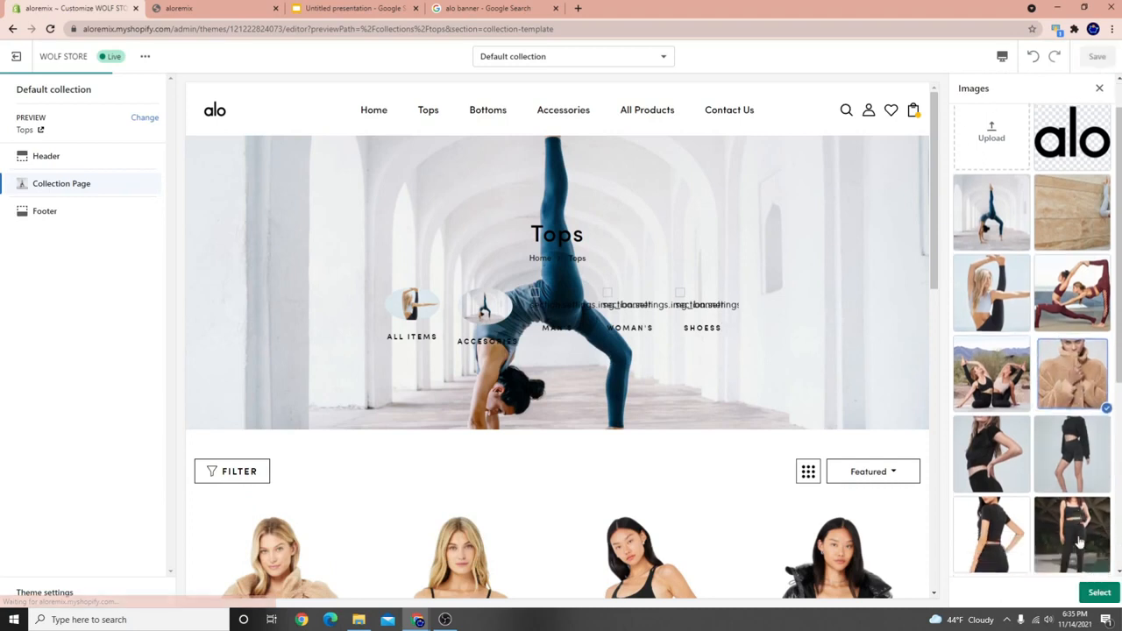
left_click(1100, 592)
Give Shoess the black shorts photo and Fashion the black crop-top photo, then save the theme.
scroll(1079, 465, "down", 3)
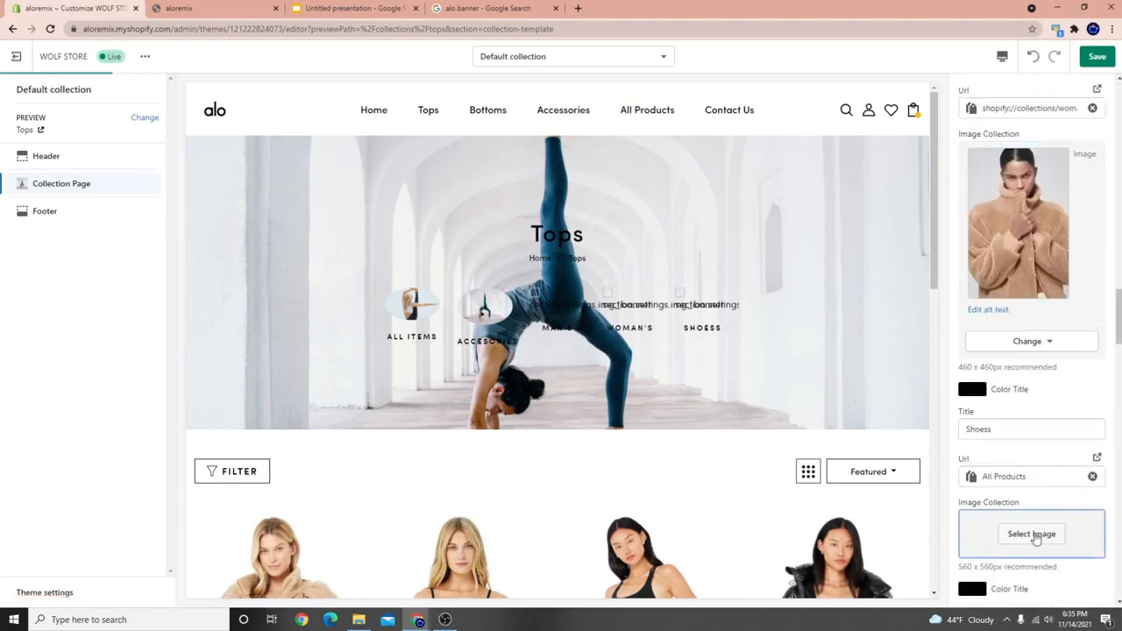
left_click(1034, 534)
scroll(1036, 497, "down", 1)
left_click(1073, 373)
left_click(1100, 592)
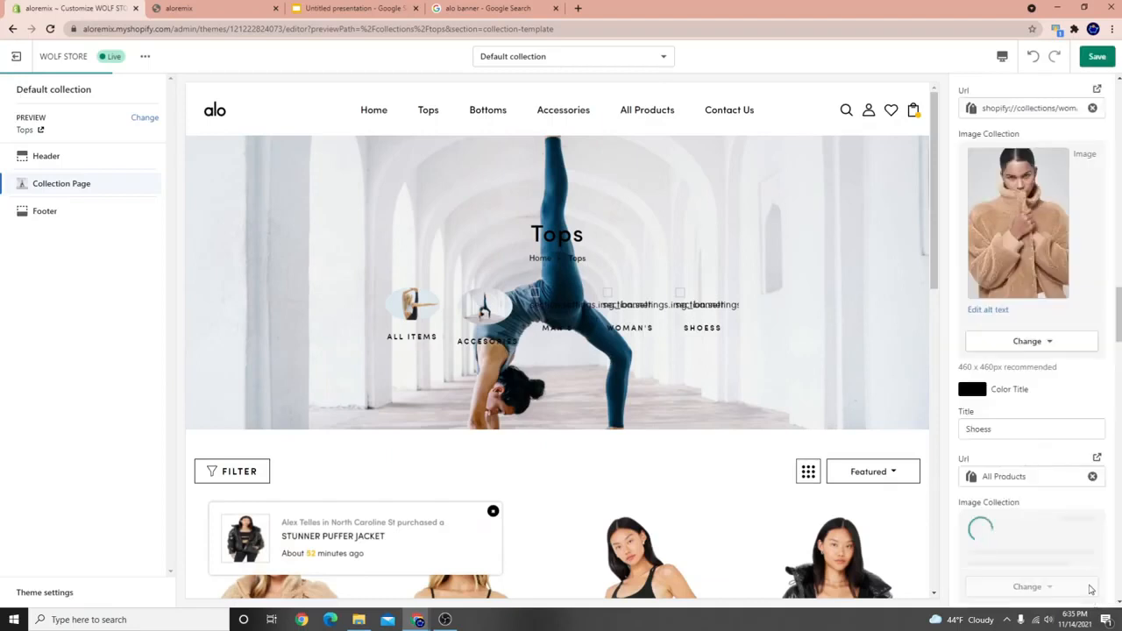
scroll(1039, 508, "down", 3)
left_click(1047, 489)
scroll(1048, 506, "down", 4)
scroll(1047, 506, "down", 1)
left_click(991, 290)
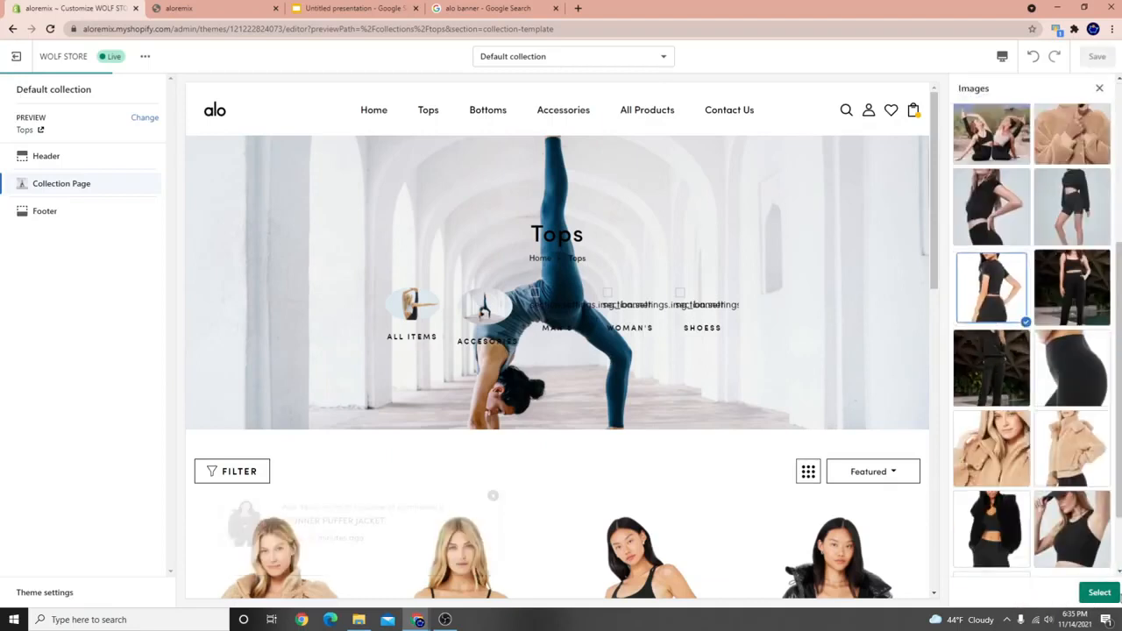
left_click(1096, 593)
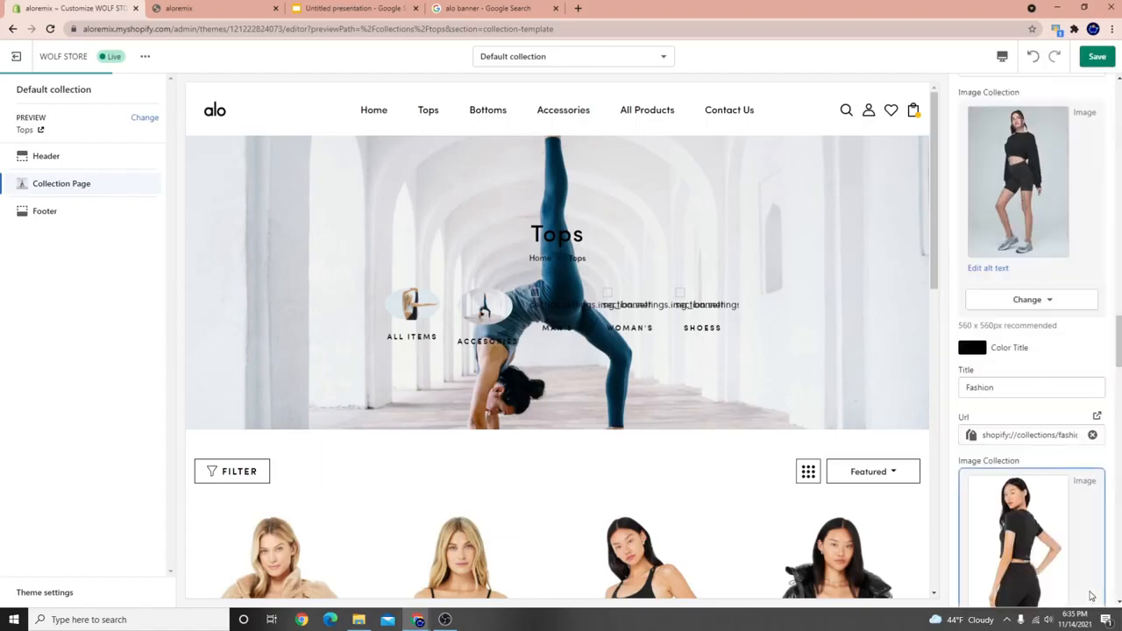
left_click(1097, 56)
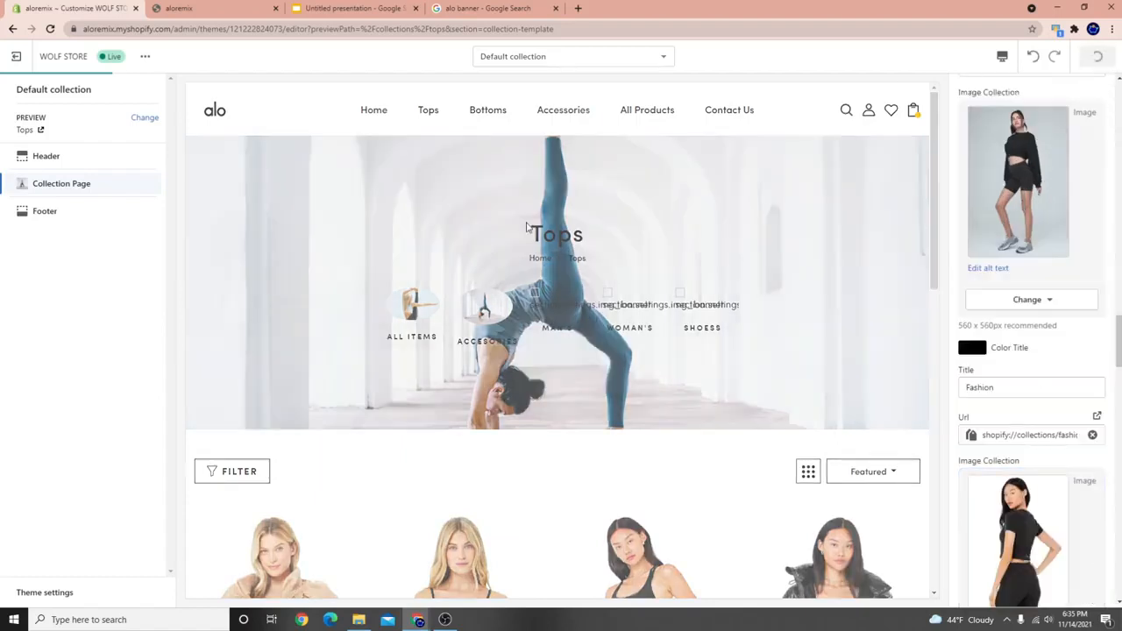
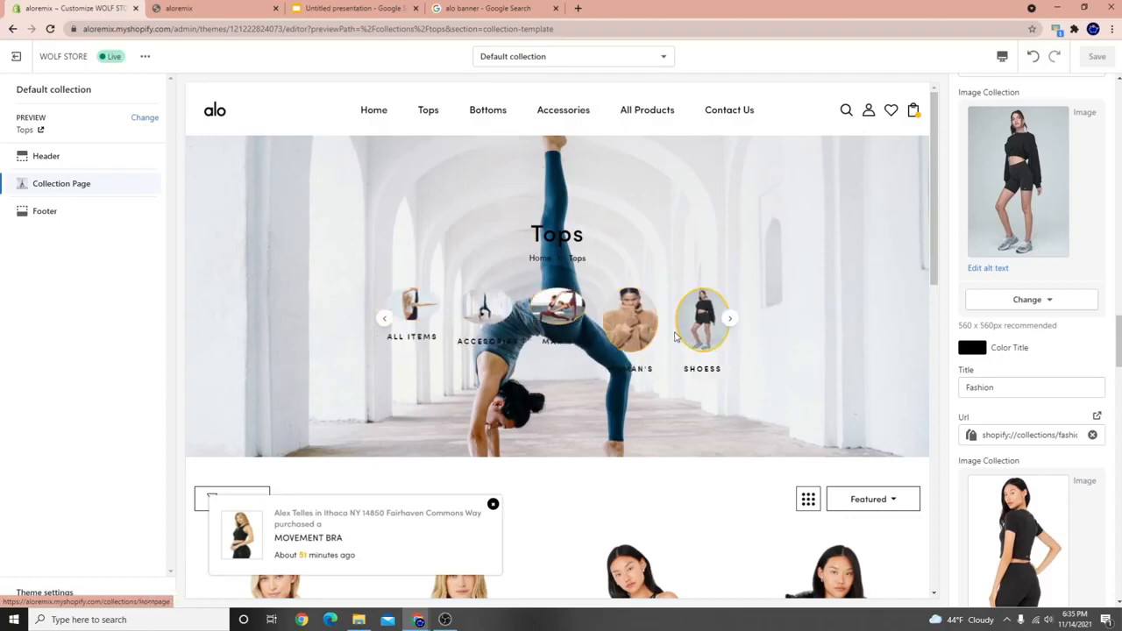
Open the Select Style dropdown under Breadcrumb Config in the Collection Page settings.
scroll(679, 328, "down", 5)
scroll(675, 331, "up", 5)
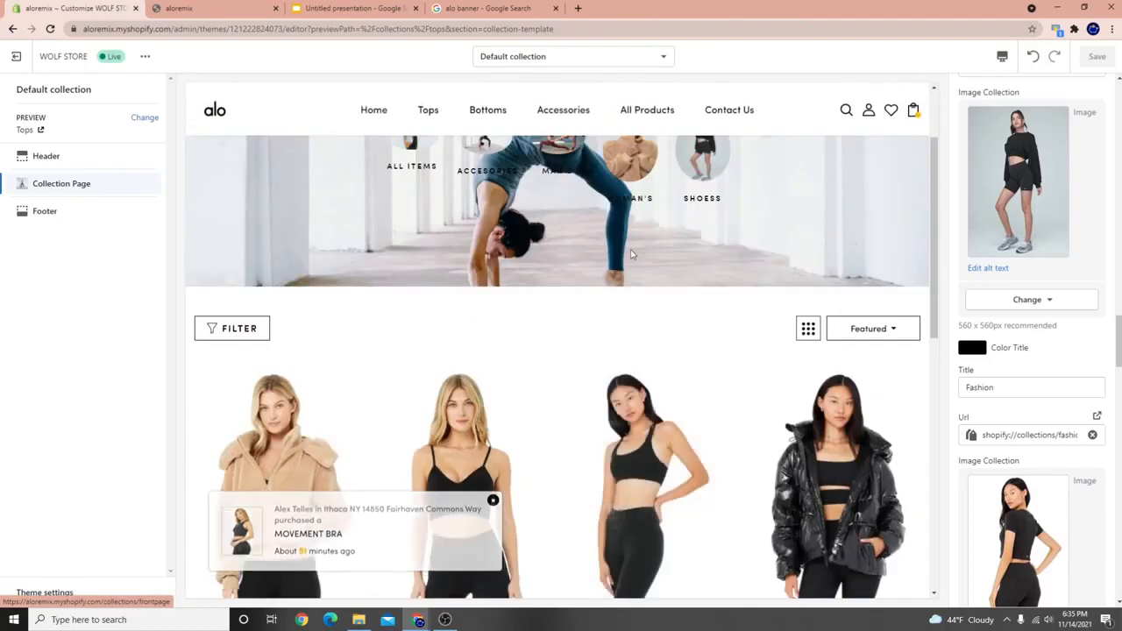
scroll(1043, 132, "up", 10)
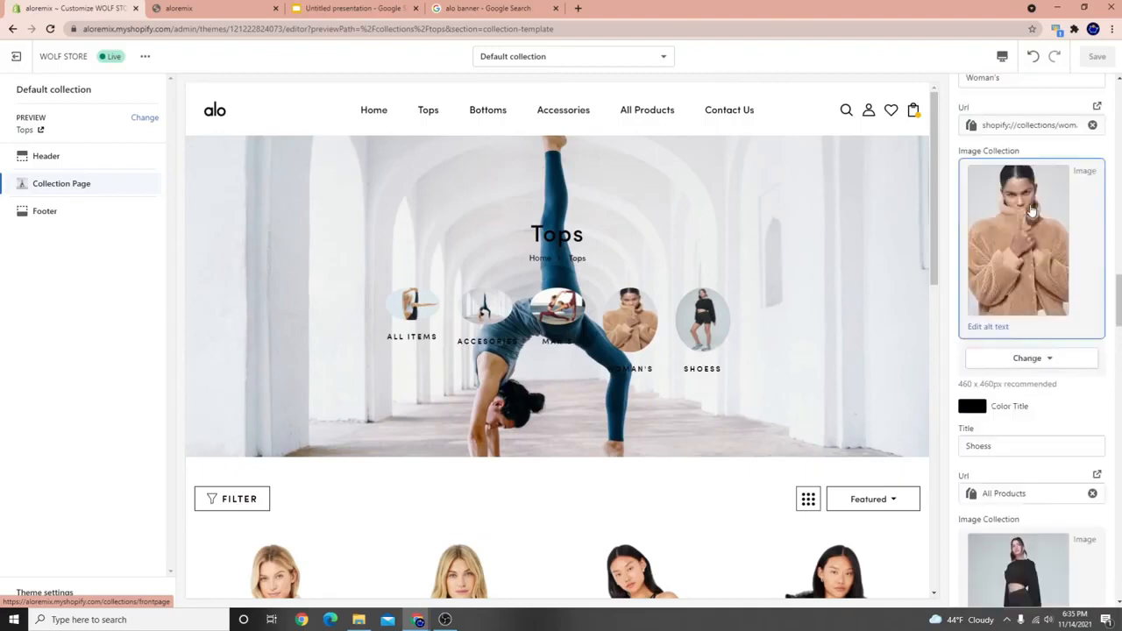
scroll(1017, 166, "up", 10)
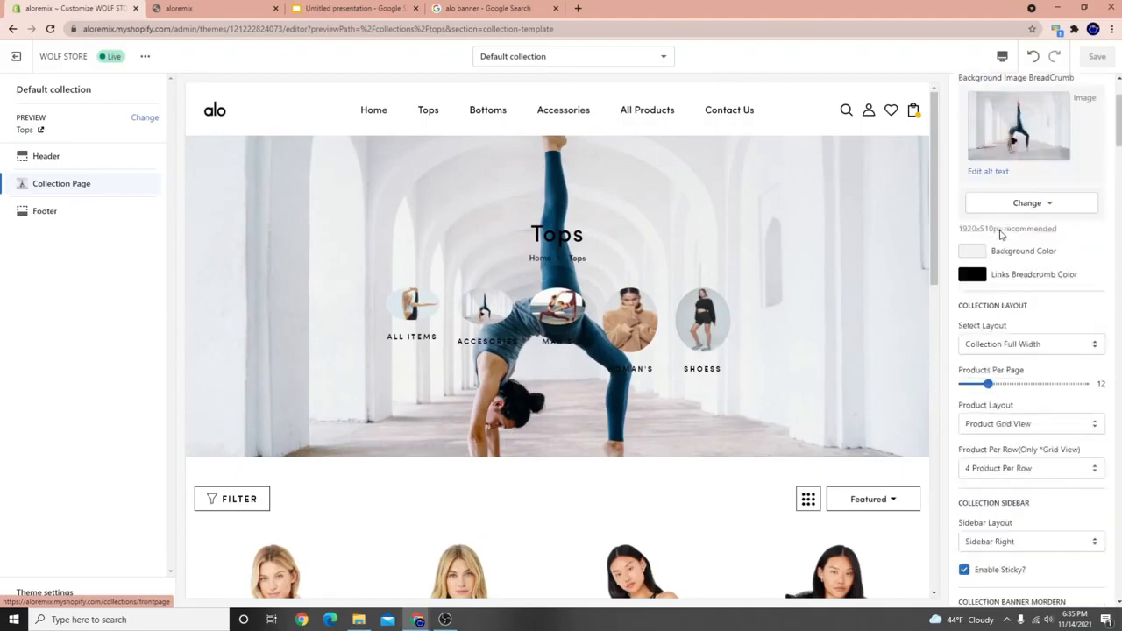
left_click(1002, 149)
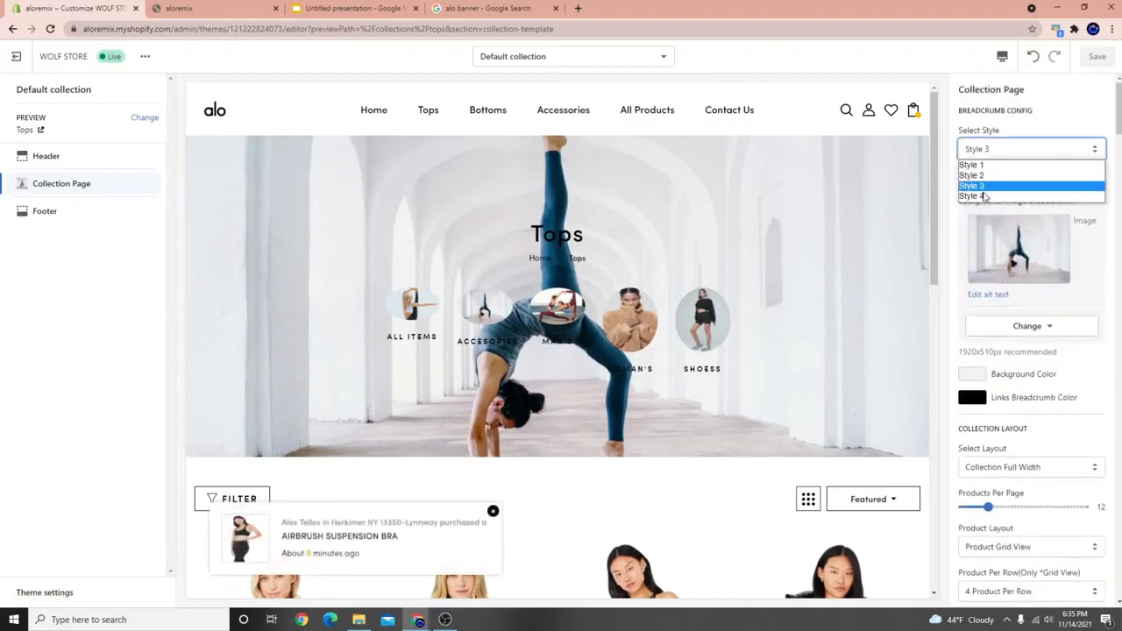
Set the banner breadcrumb to Style 4 and scroll to the category tab title fields.
left_click(978, 195)
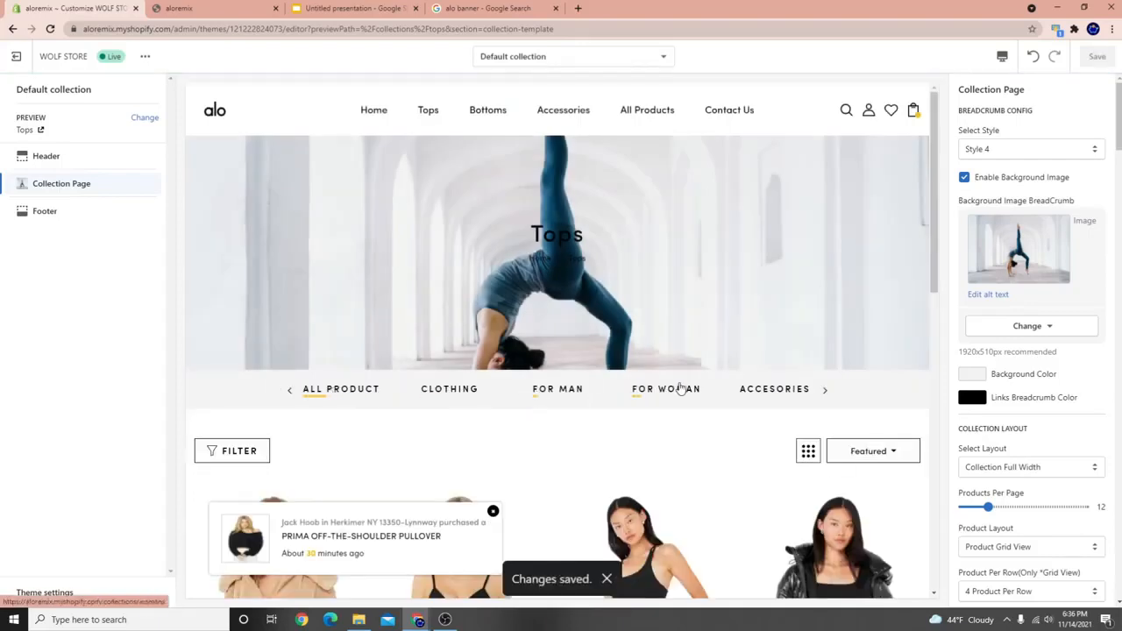
scroll(713, 397, "down", 3)
scroll(636, 393, "up", 3)
scroll(1059, 523, "down", 5)
scroll(1034, 535, "down", 10)
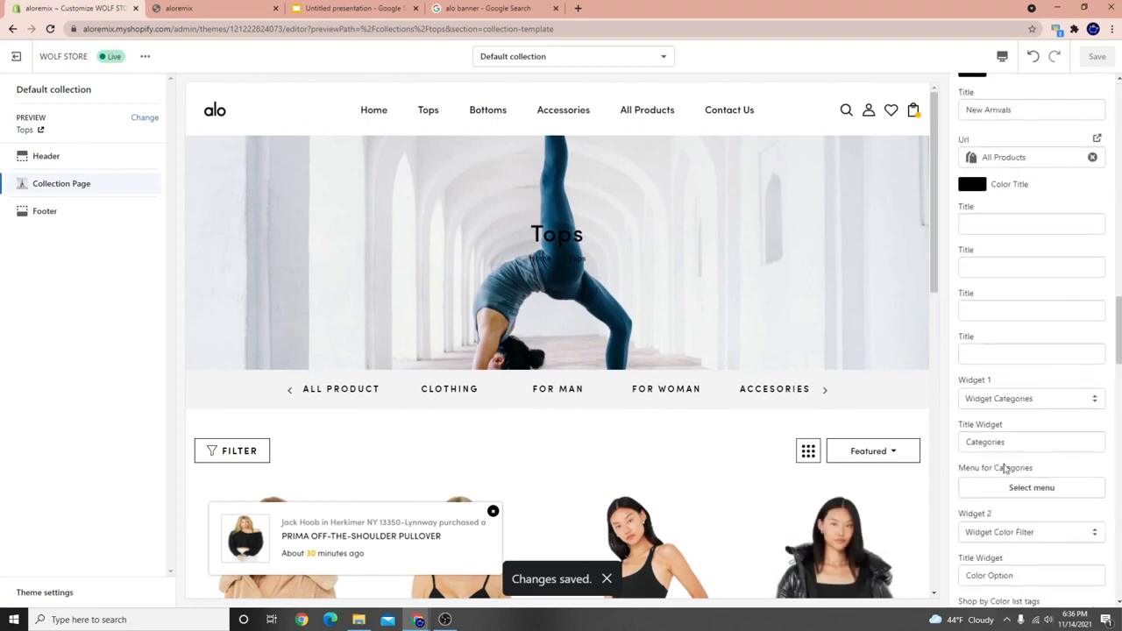
scroll(1020, 423, "up", 2)
scroll(1020, 423, "up", 3)
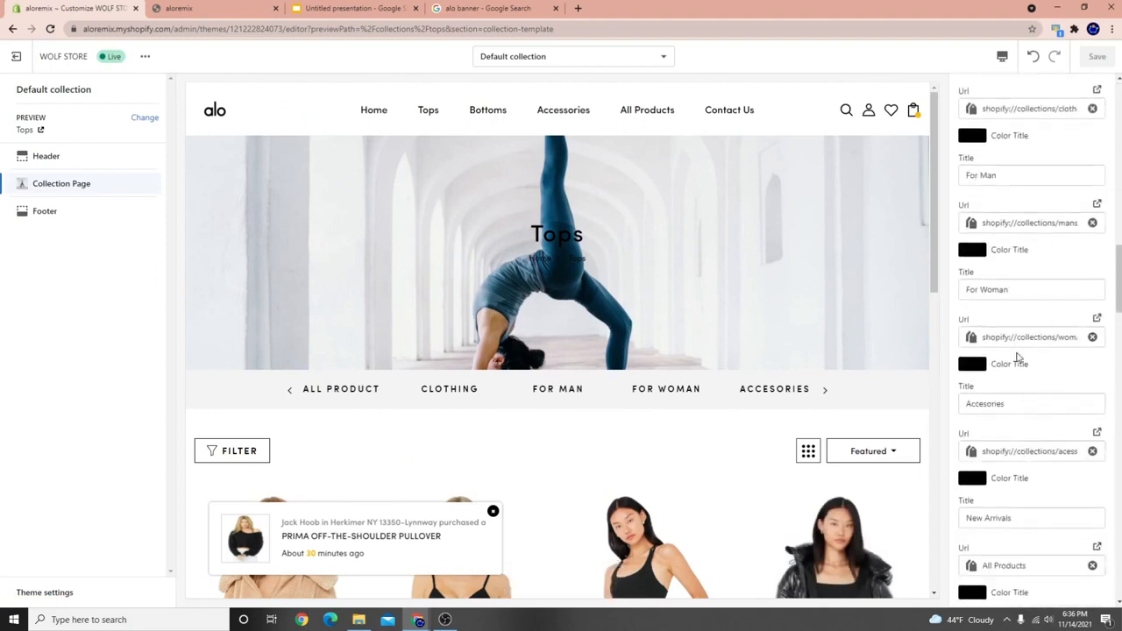
left_click_drag(1043, 295, 1009, 289)
scroll(1113, 339, "up", 3)
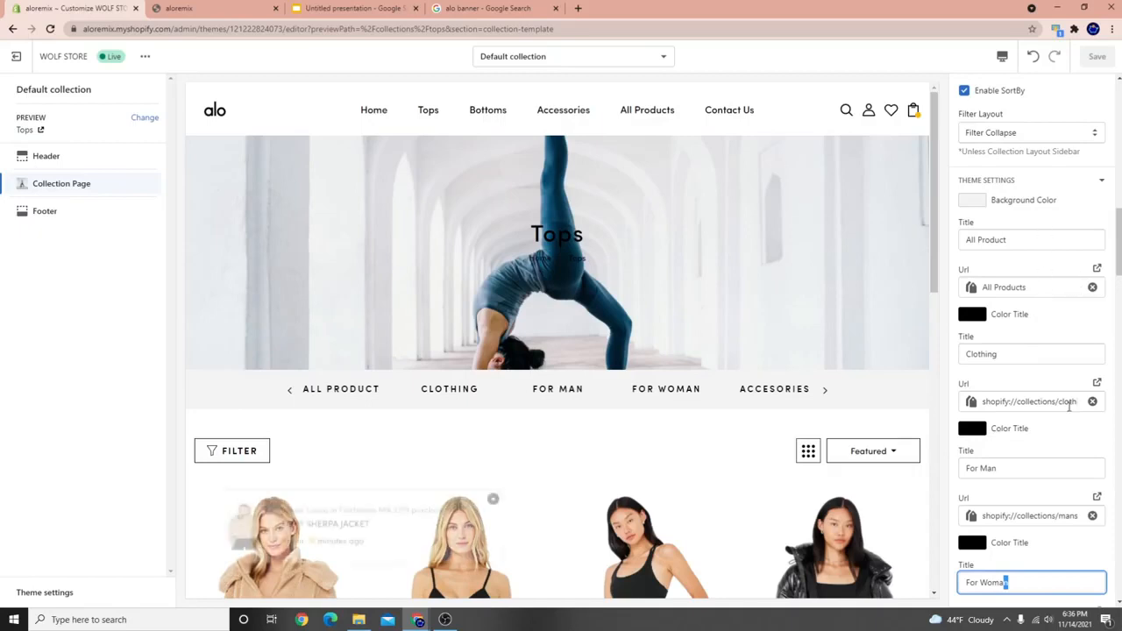
Rename the category tab titles to TOPS, BOTTOMS and BRAS.
scroll(1078, 365, "down", 1)
left_click_drag(1046, 297, 755, 274)
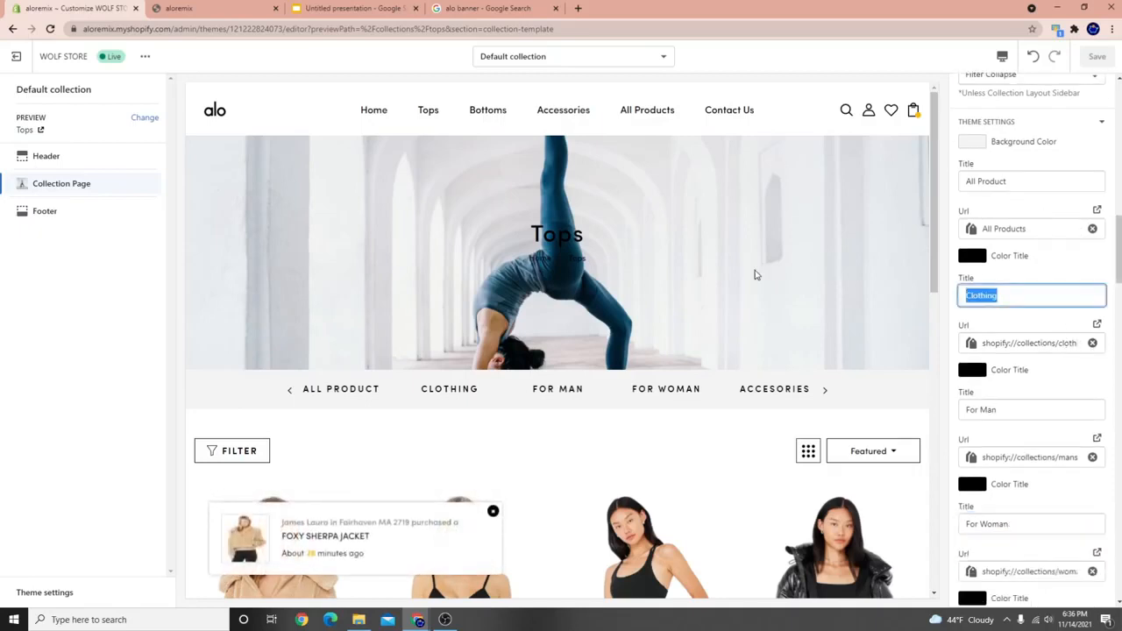
key("BackSpace")
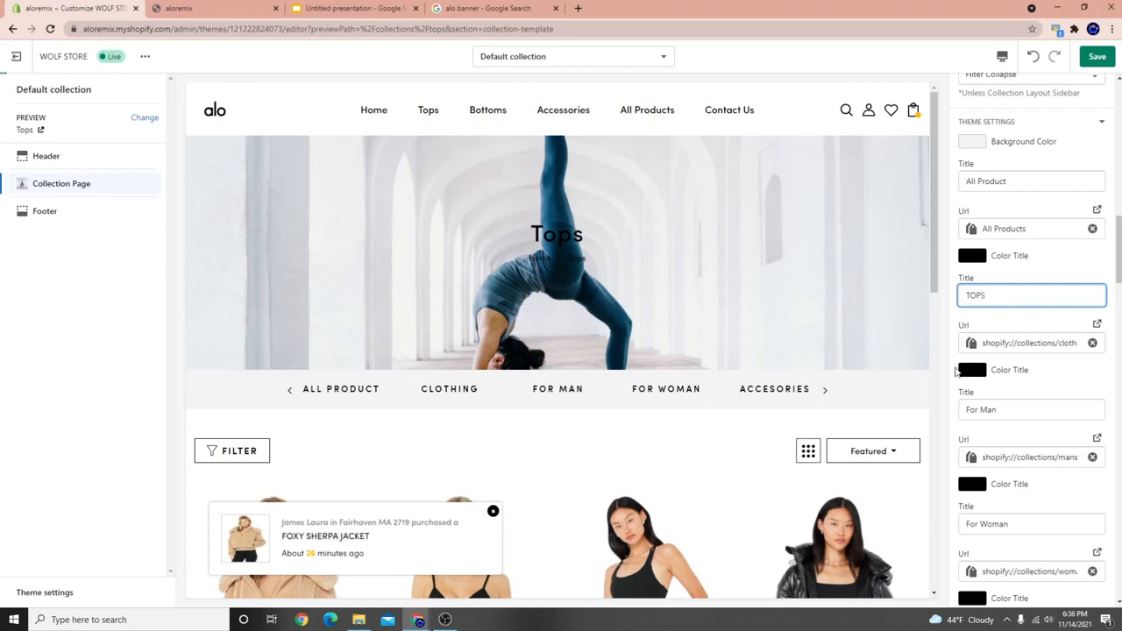
left_click(1020, 417)
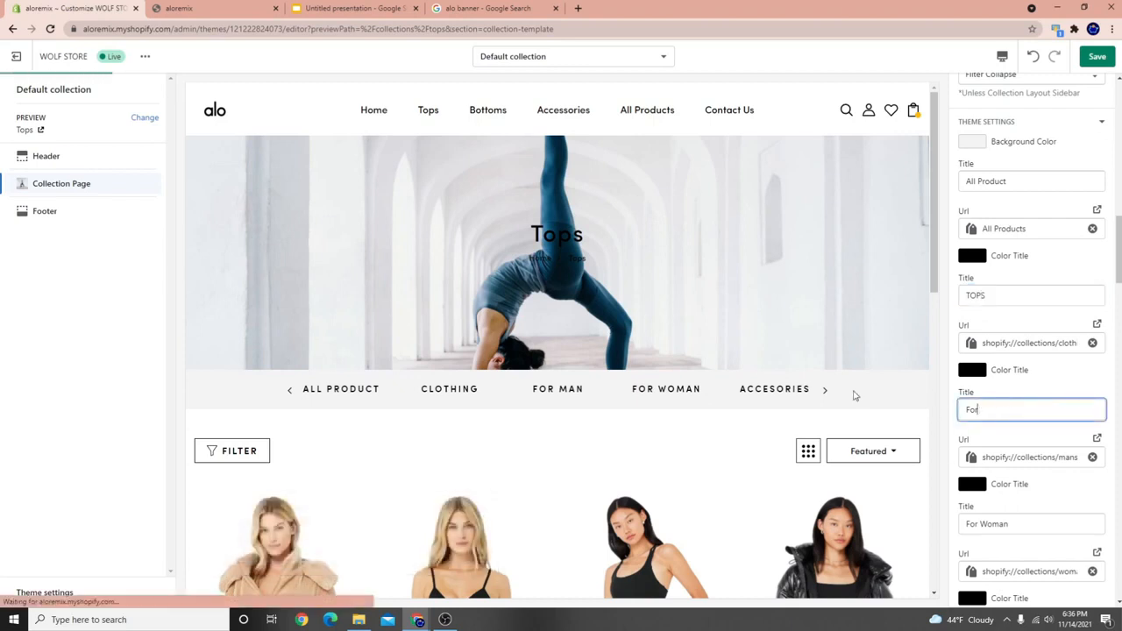
key("BackSpace")
key("BackSpace")
type("BOTTOMS")
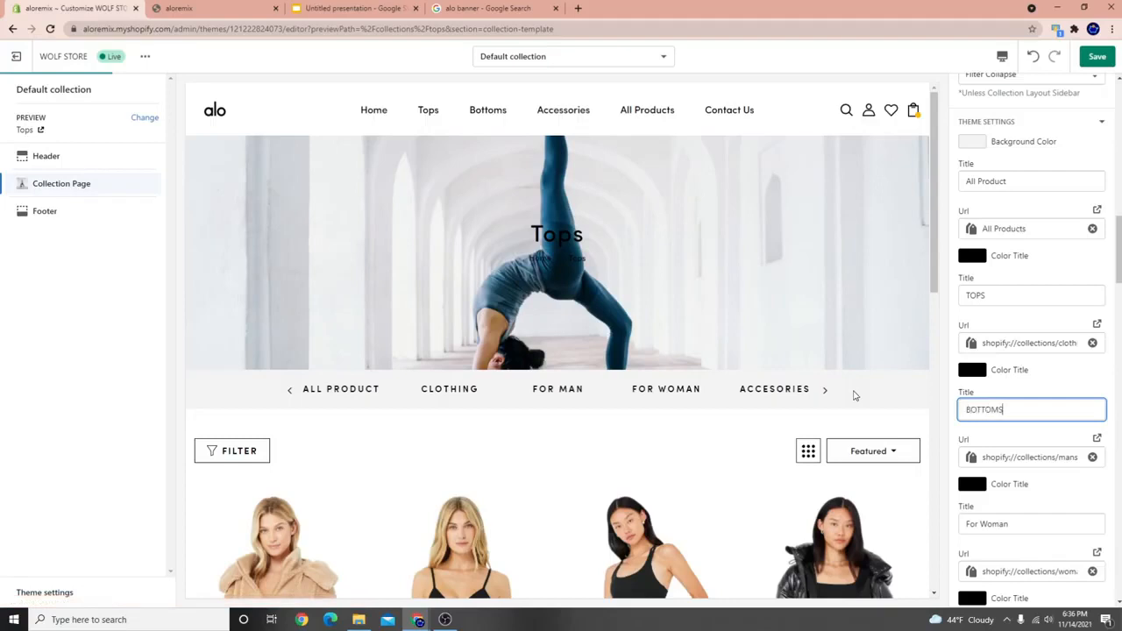
scroll(1052, 449, "down", 2)
left_click_drag(1032, 415, 863, 380)
key("BackSpace")
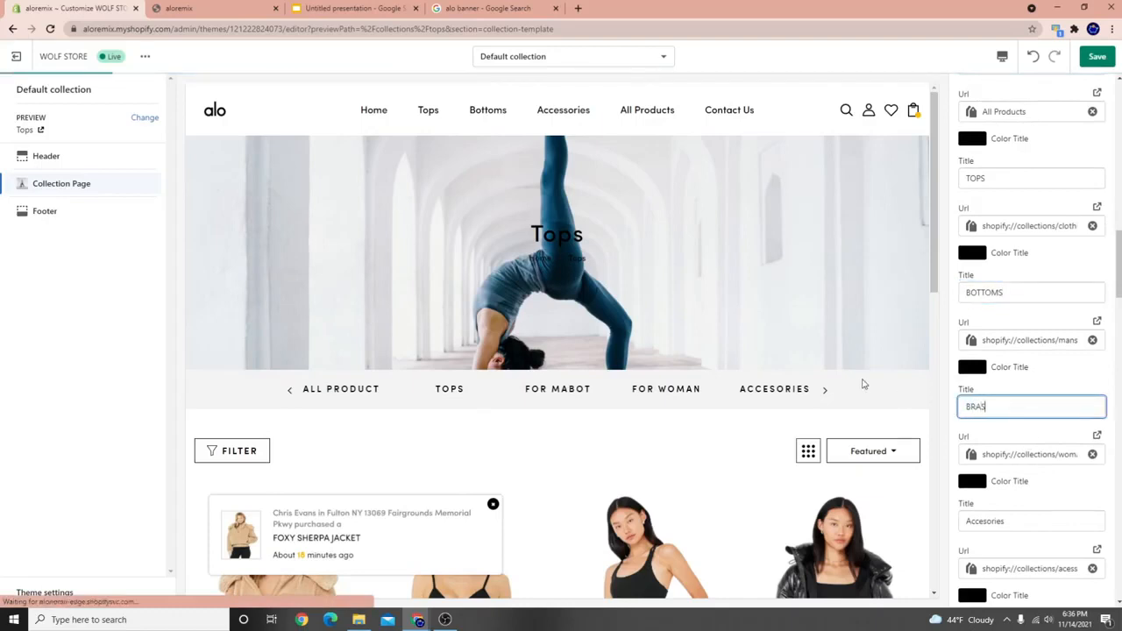
scroll(1008, 478, "down", 1)
Link the Accessories tab to the Accessories collection and the BRAS tab to the BRA collection.
left_click(1063, 507)
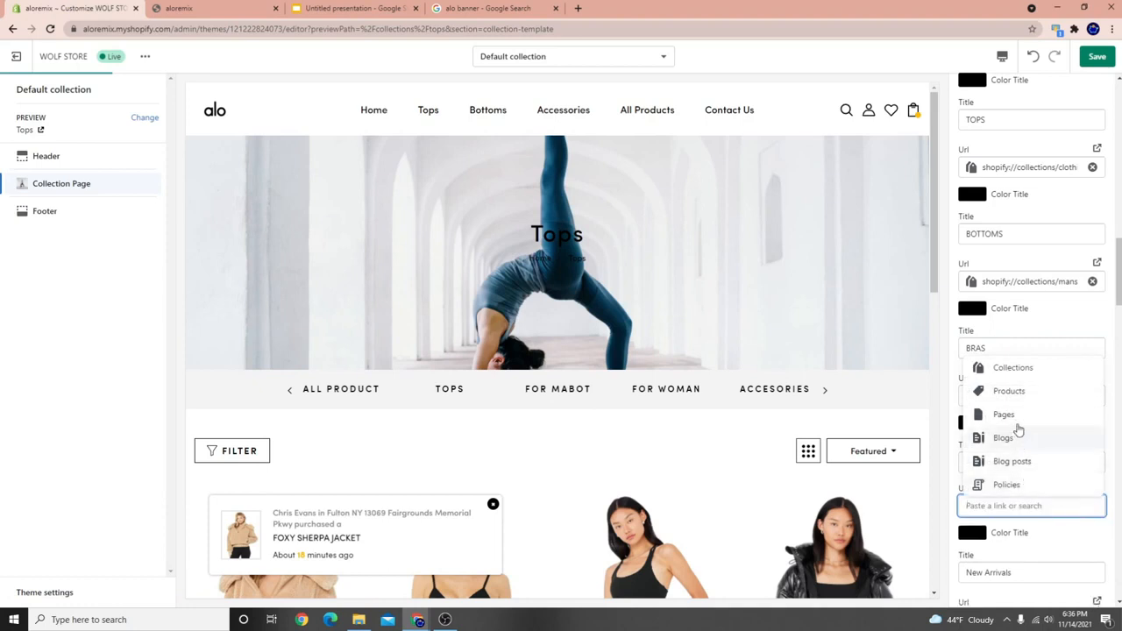
left_click(1015, 373)
scroll(1011, 424, "down", 2)
scroll(992, 383, "up", 2)
left_click(998, 378)
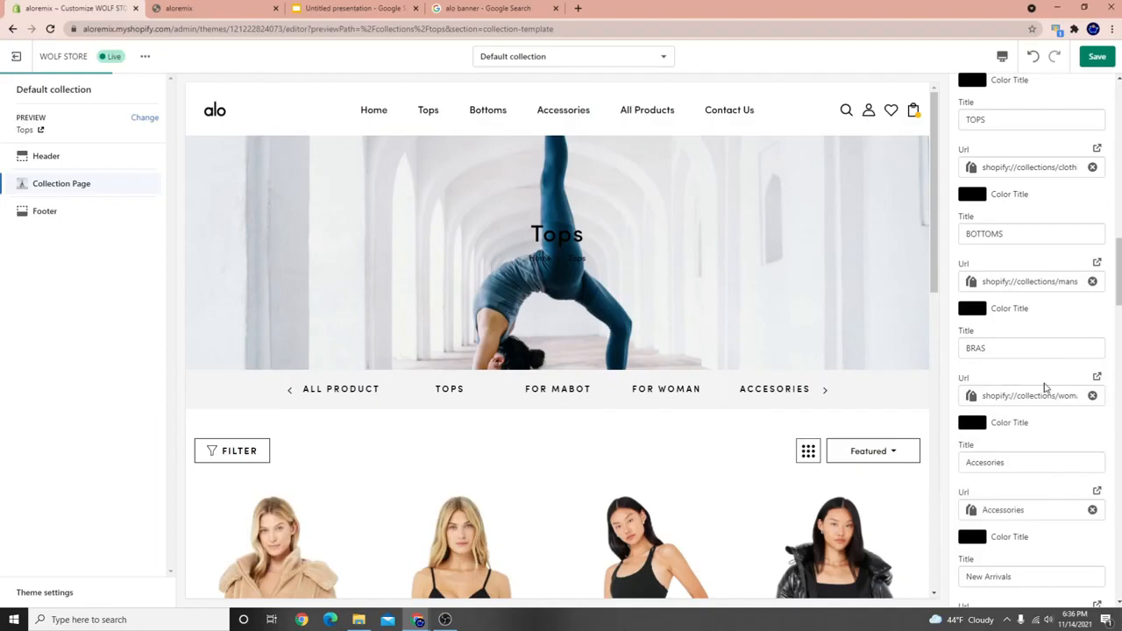
left_click(1095, 398)
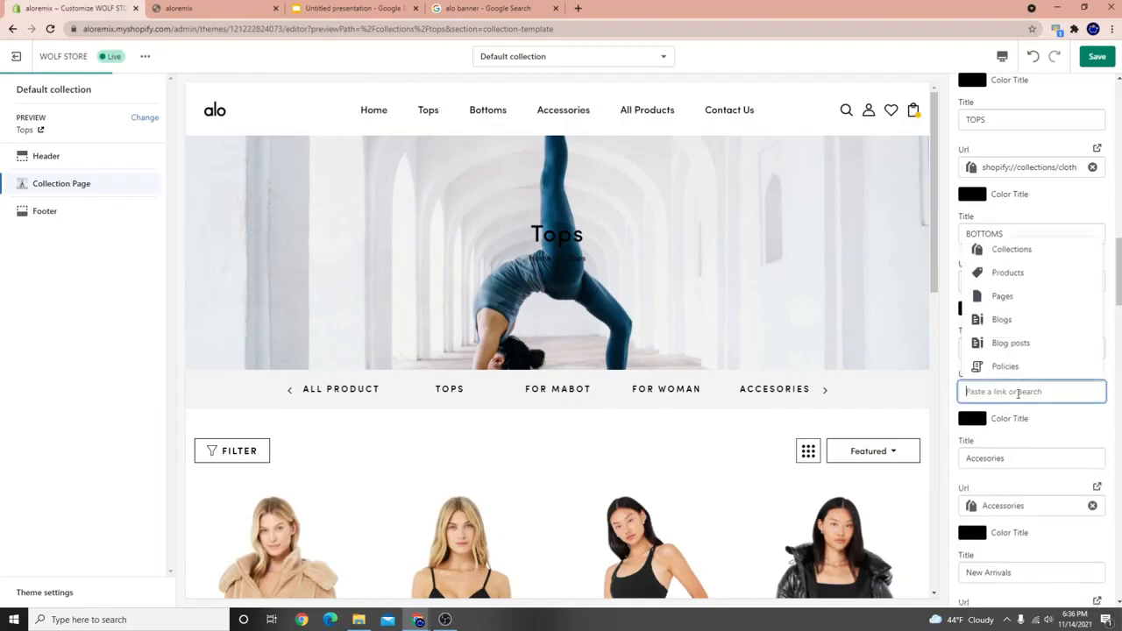
left_click(975, 254)
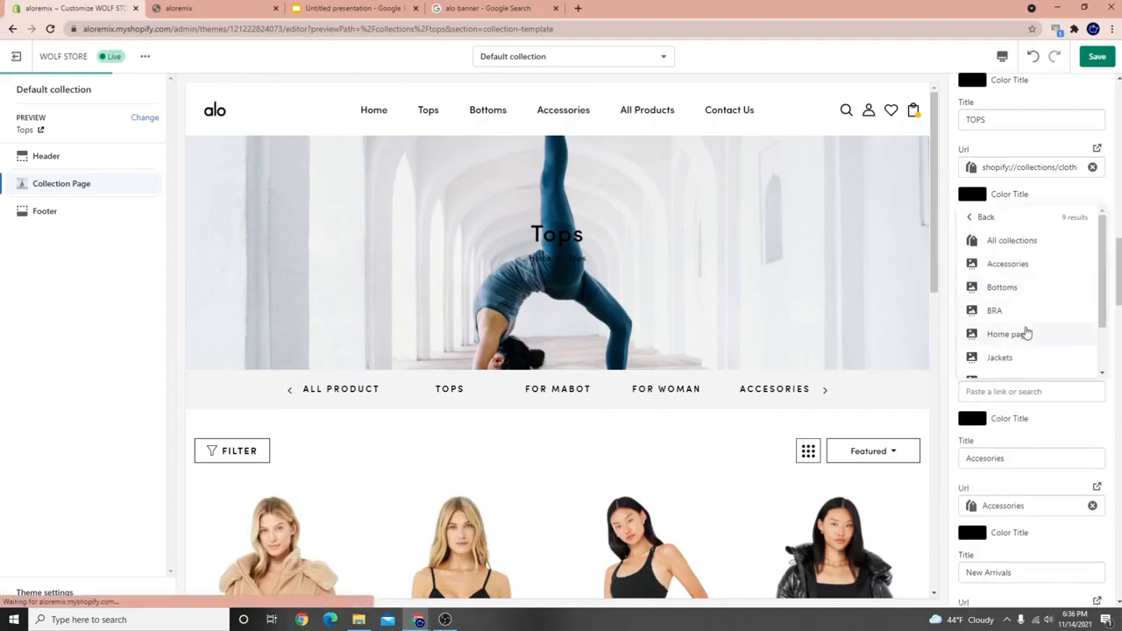
left_click(1004, 306)
Link BOTTOMS to the Bottoms collection and TOPS to the Tops collection, then save.
left_click(1093, 281)
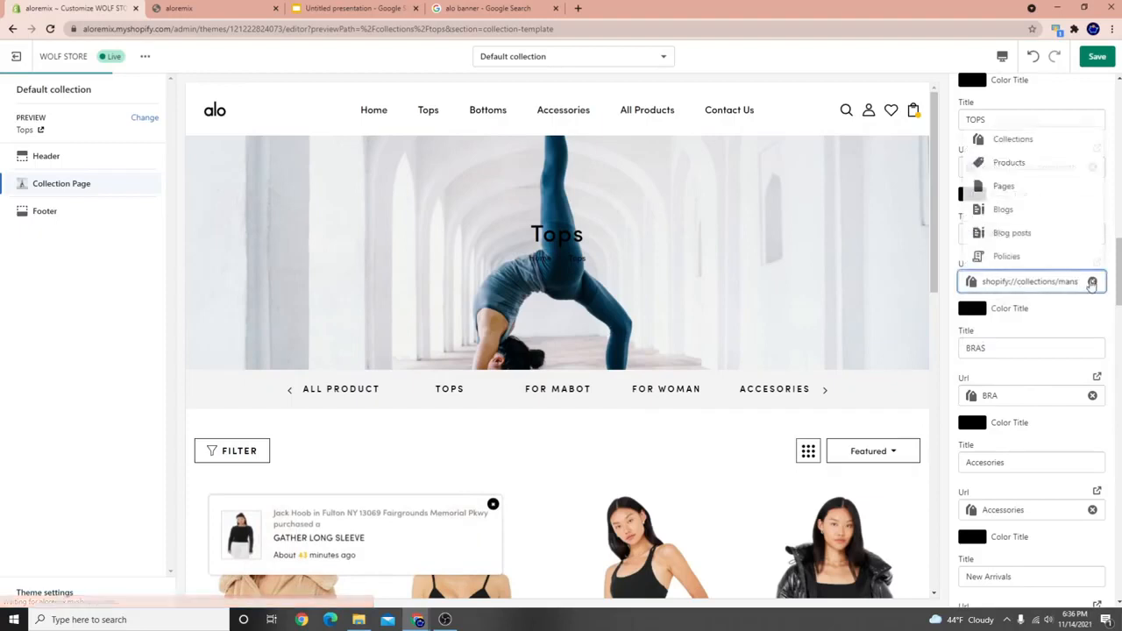
left_click(1008, 140)
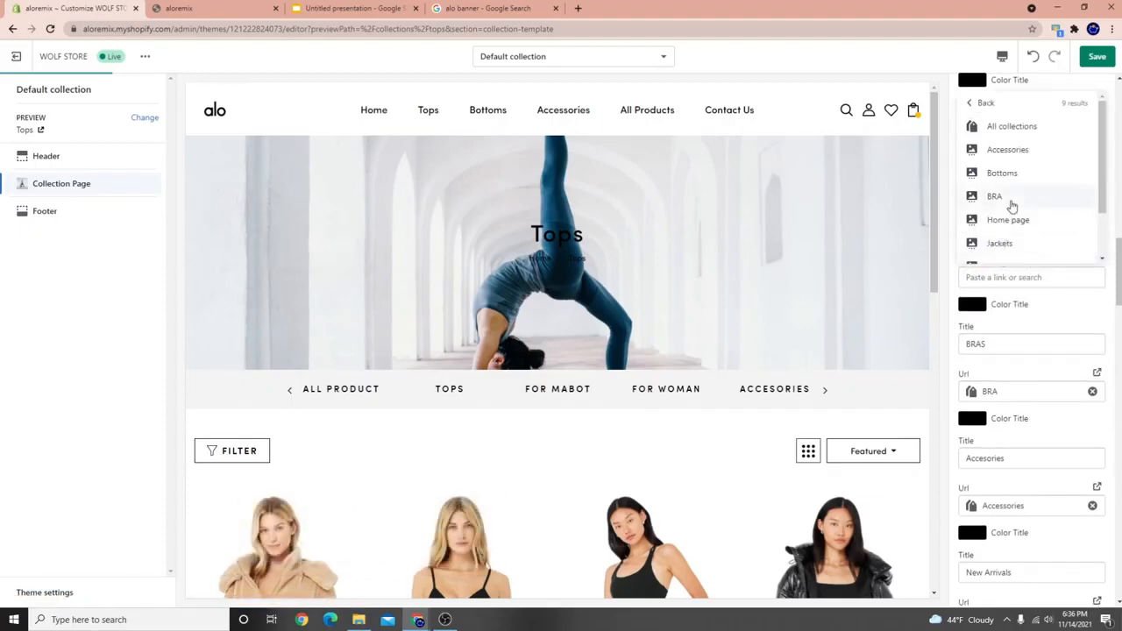
left_click(1002, 172)
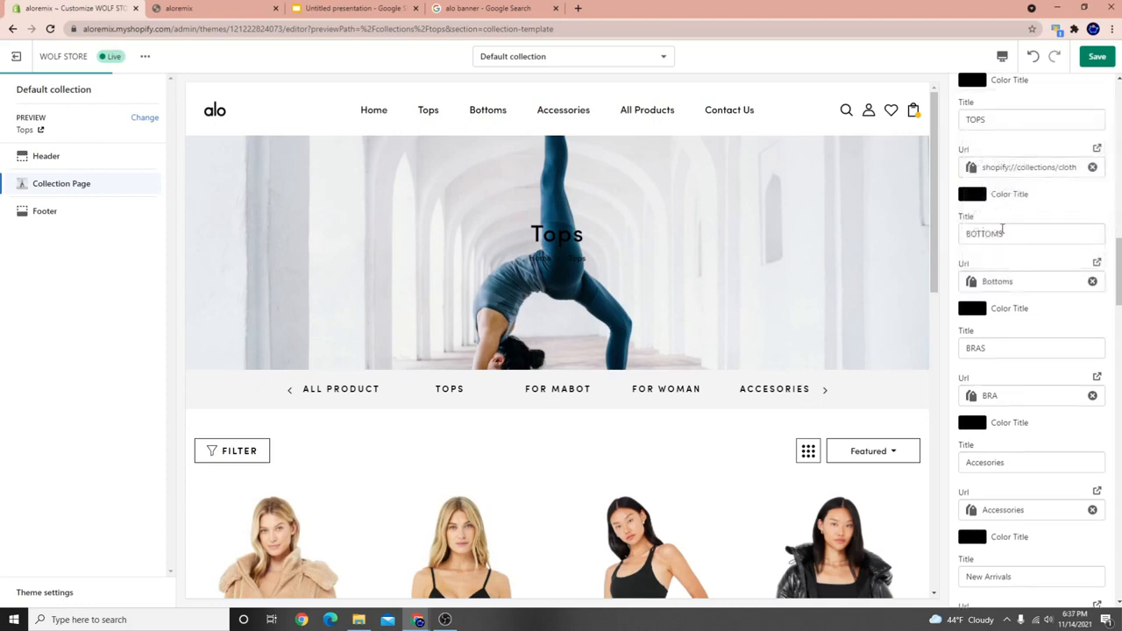
scroll(1025, 233, "up", 1)
left_click(1093, 285)
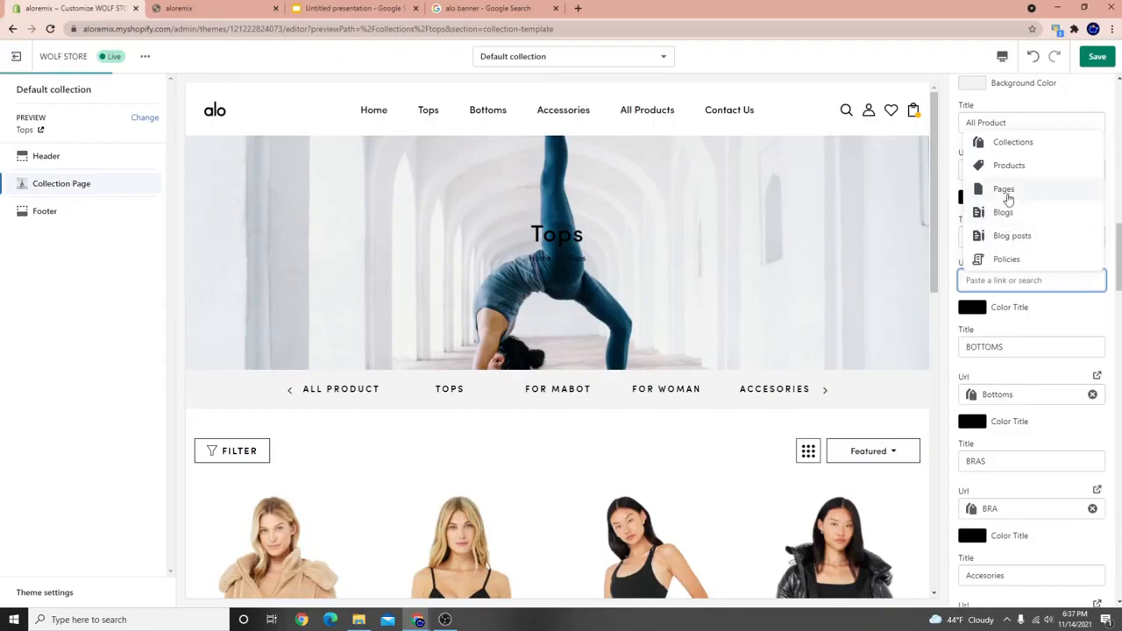
left_click(1010, 142)
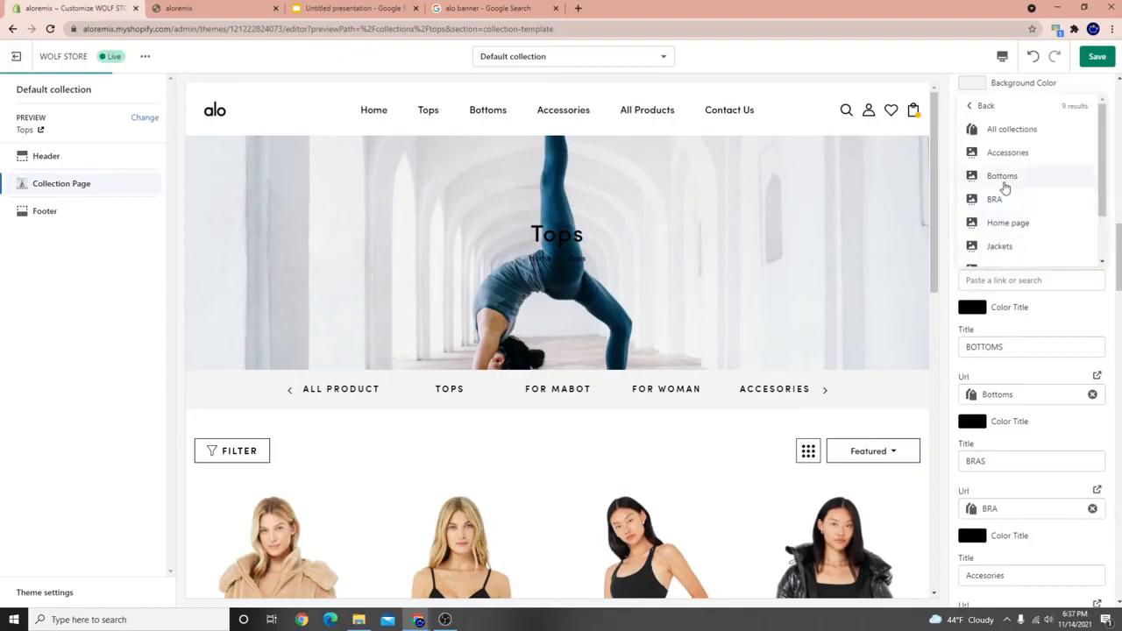
scroll(1012, 211, "down", 3)
left_click(992, 254)
left_click(1096, 56)
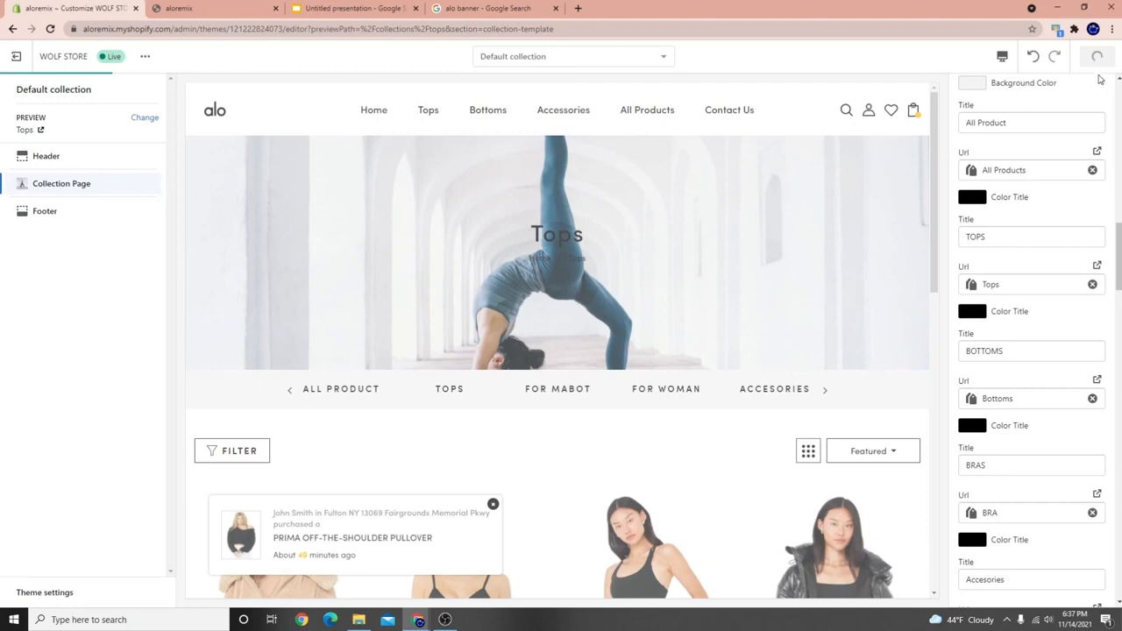
scroll(1017, 279, "up", 2)
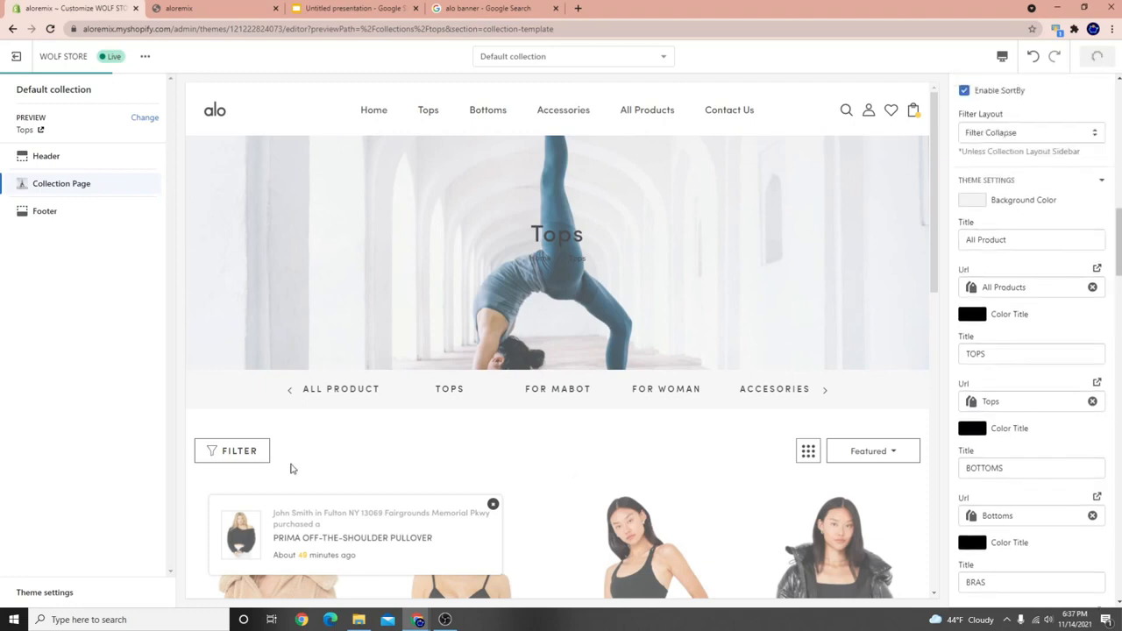
scroll(1002, 459, "down", 2)
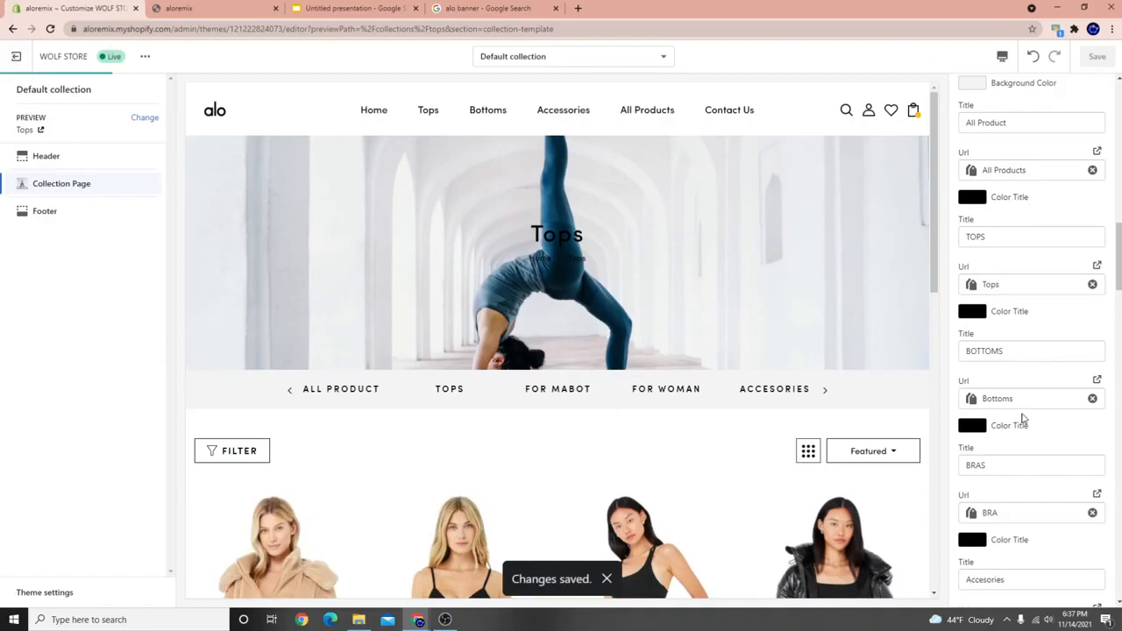
scroll(1026, 421, "down", 7)
Preview the Bottoms collection, then the all products collection, using the banner tabs.
scroll(1031, 420, "up", 10)
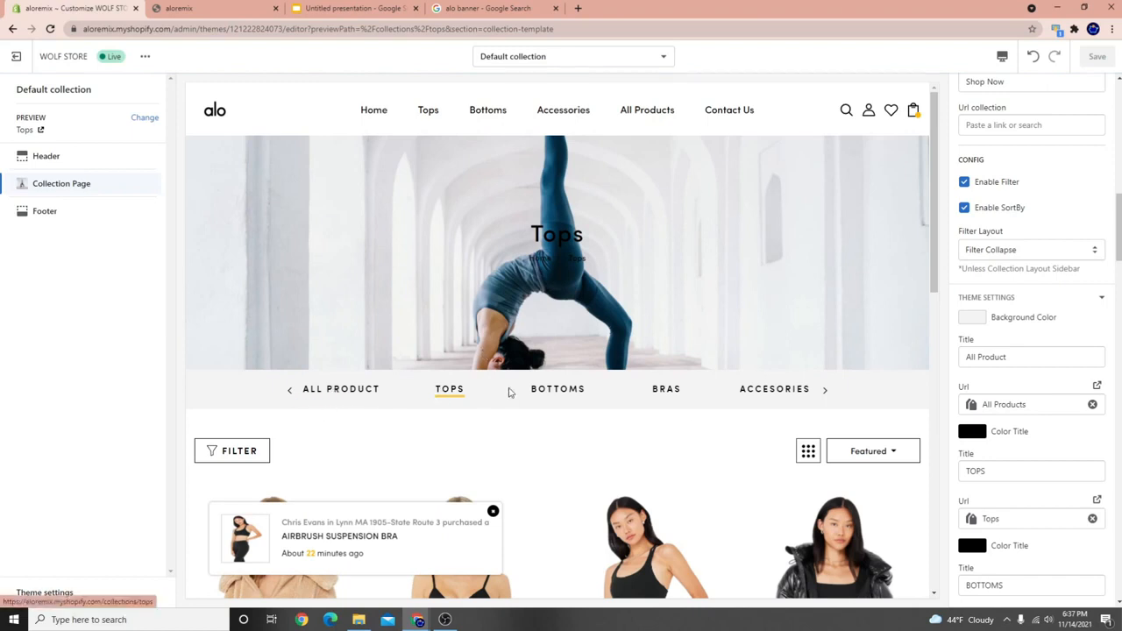
scroll(555, 485, "down", 7)
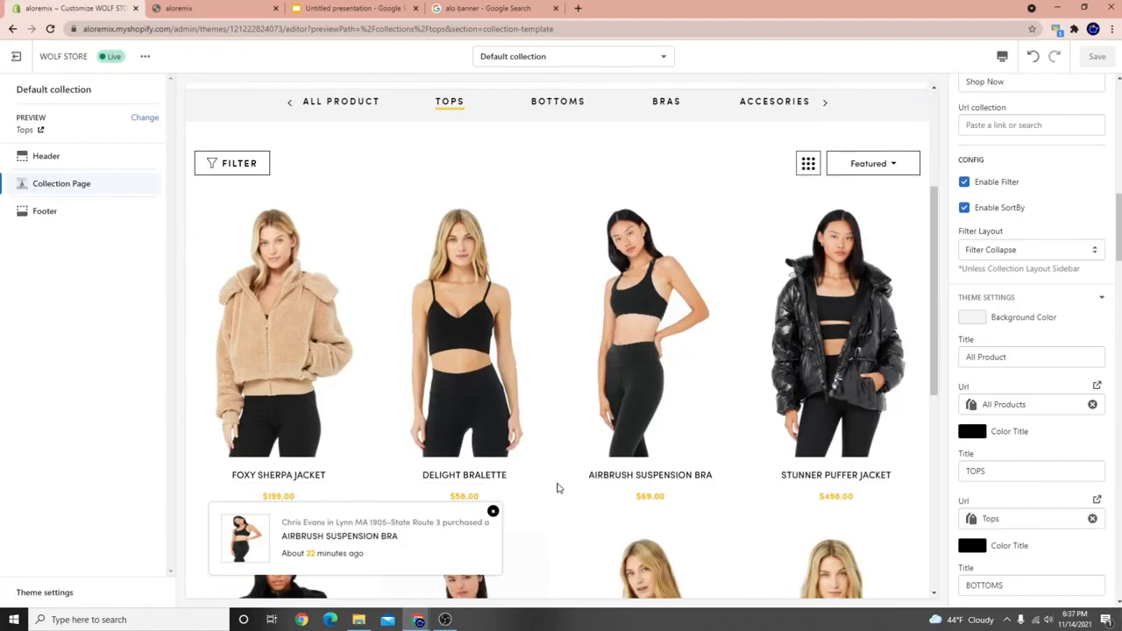
scroll(456, 402, "up", 6)
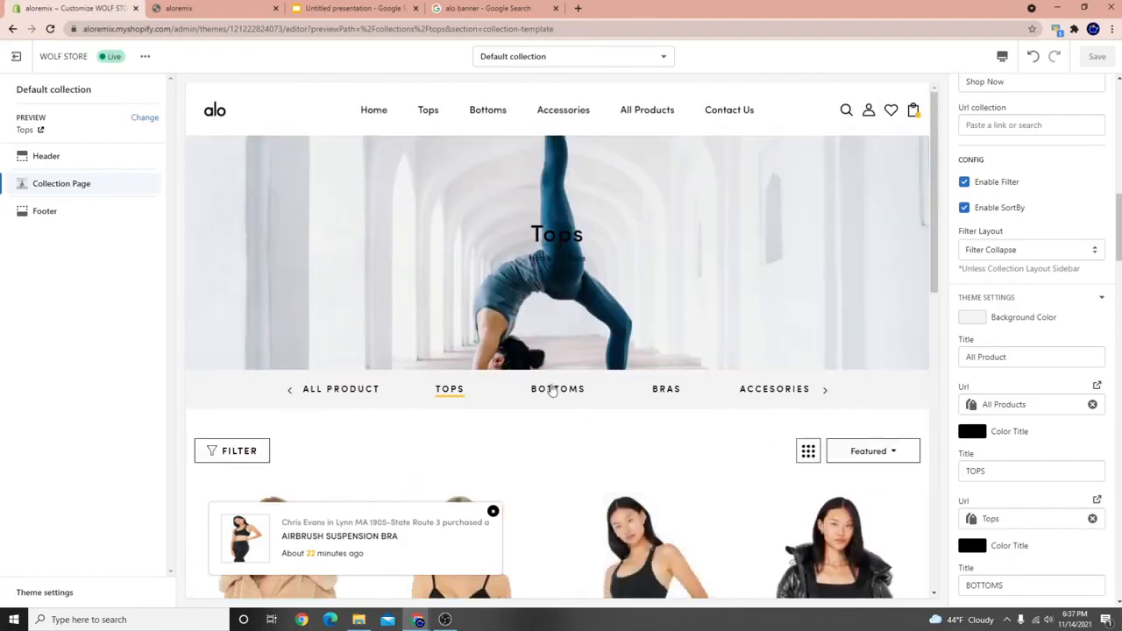
left_click(555, 391)
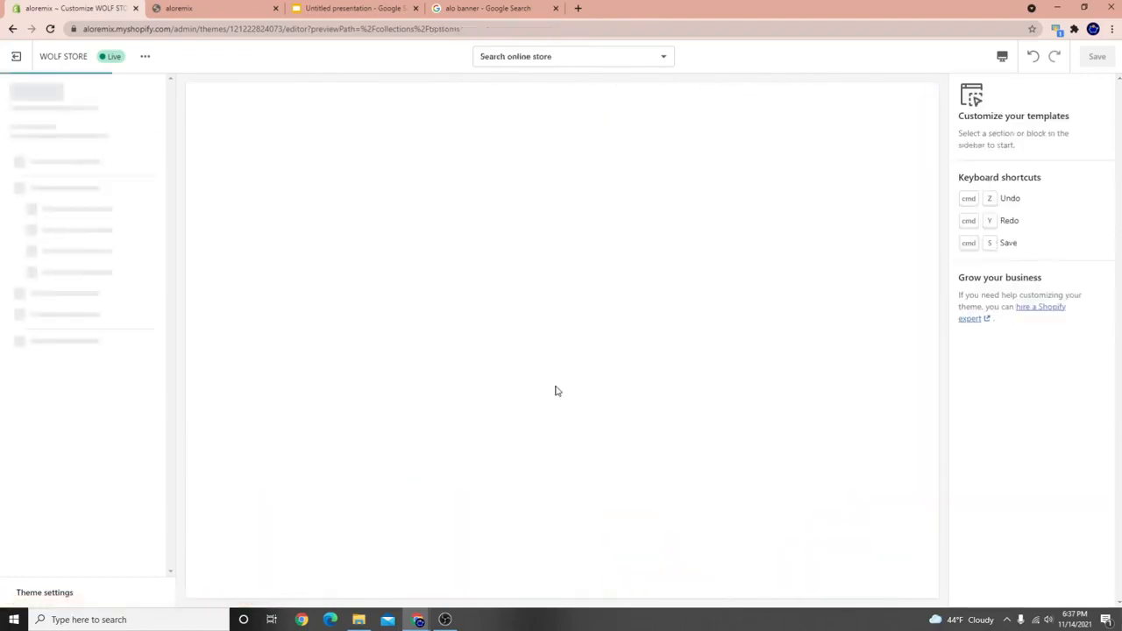
scroll(652, 280, "down", 3)
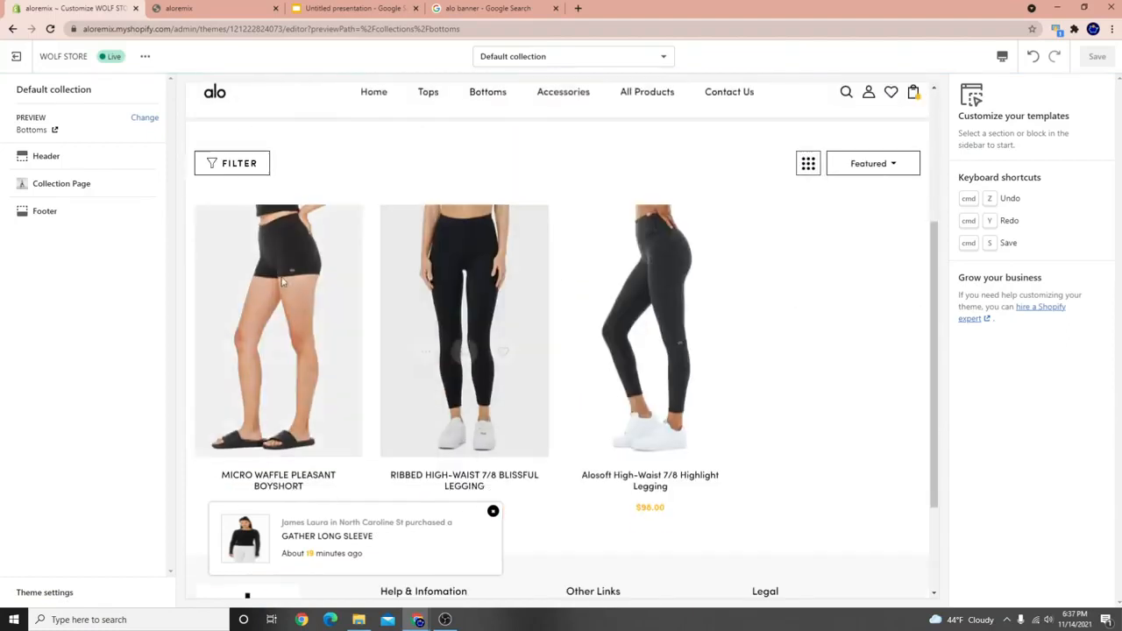
scroll(462, 295, "up", 3)
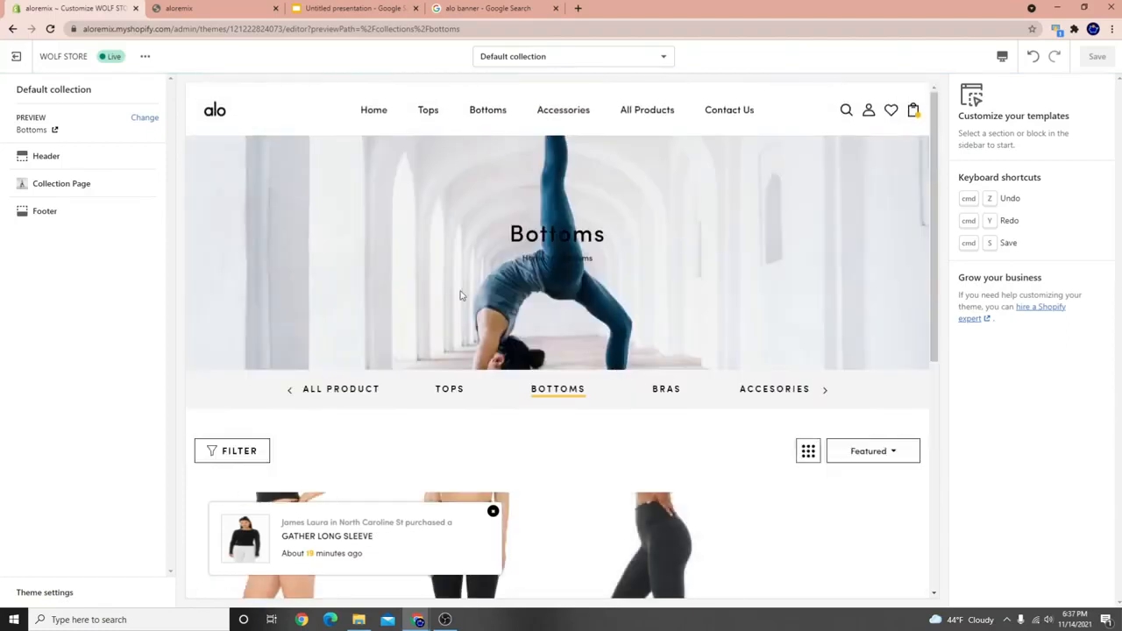
left_click(327, 389)
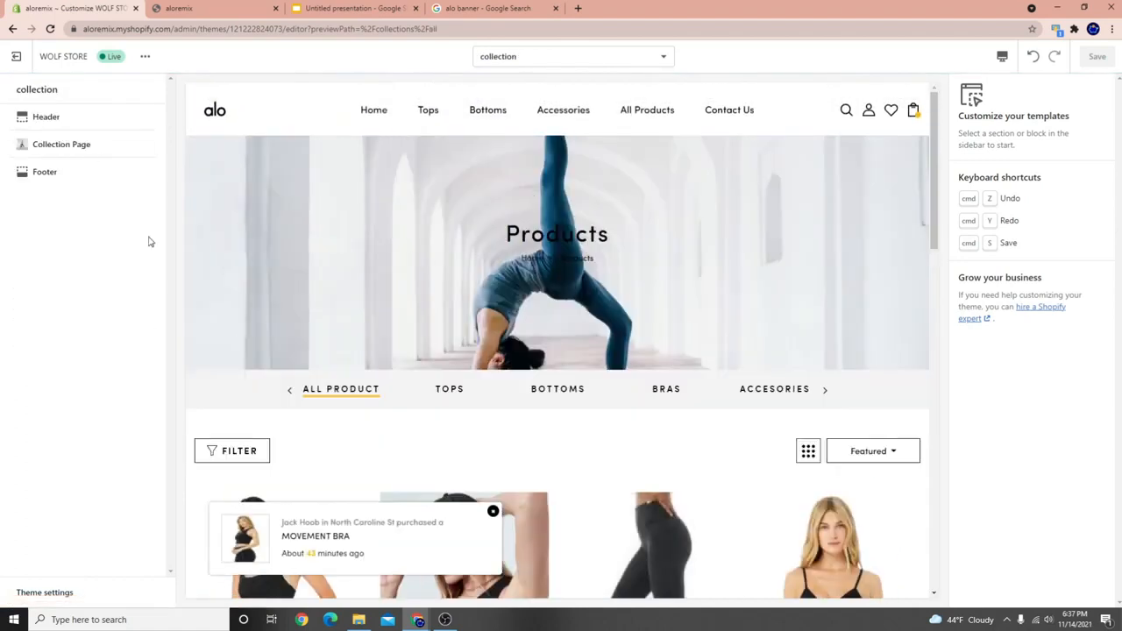
Set the Collection Page product layout to Product List View.
left_click(72, 154)
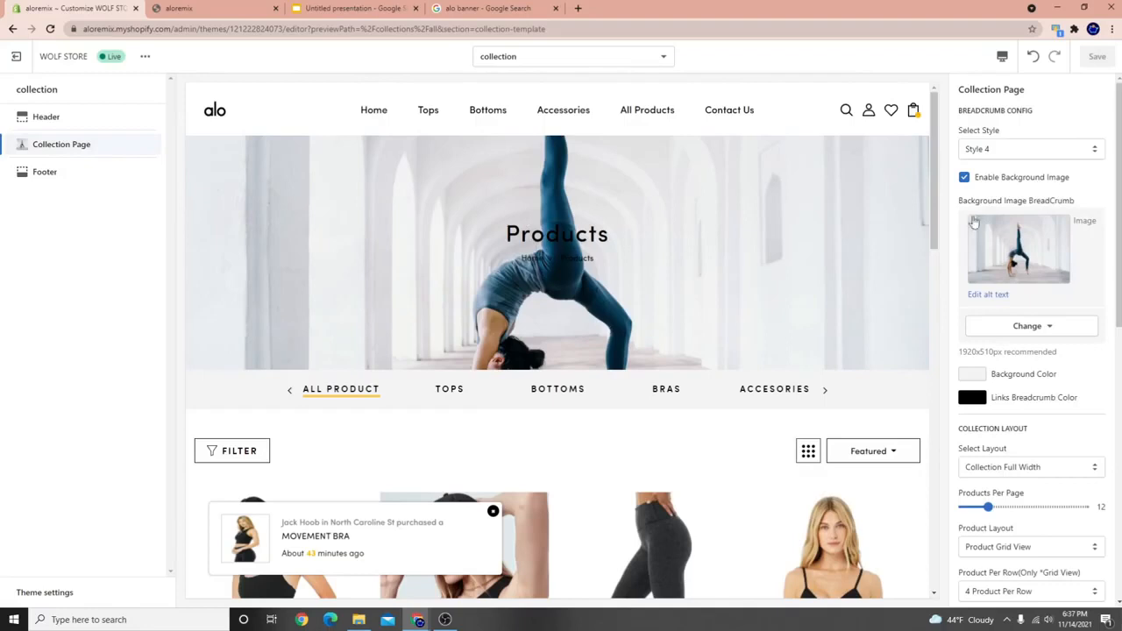
scroll(1051, 342, "down", 3)
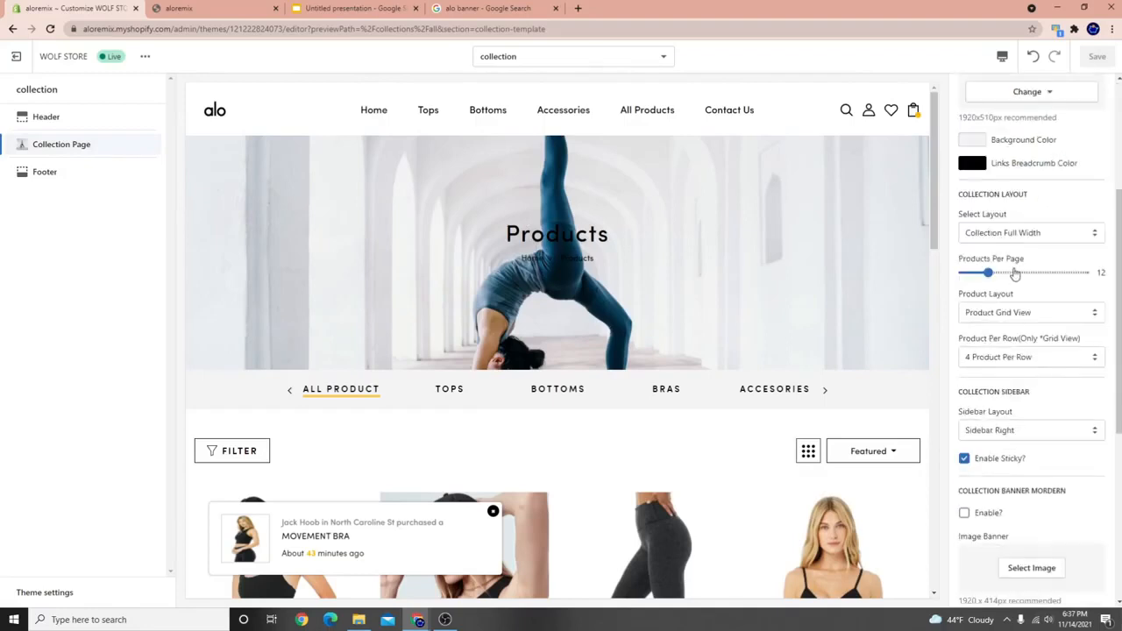
scroll(1014, 275, "down", 1)
scroll(466, 333, "down", 3)
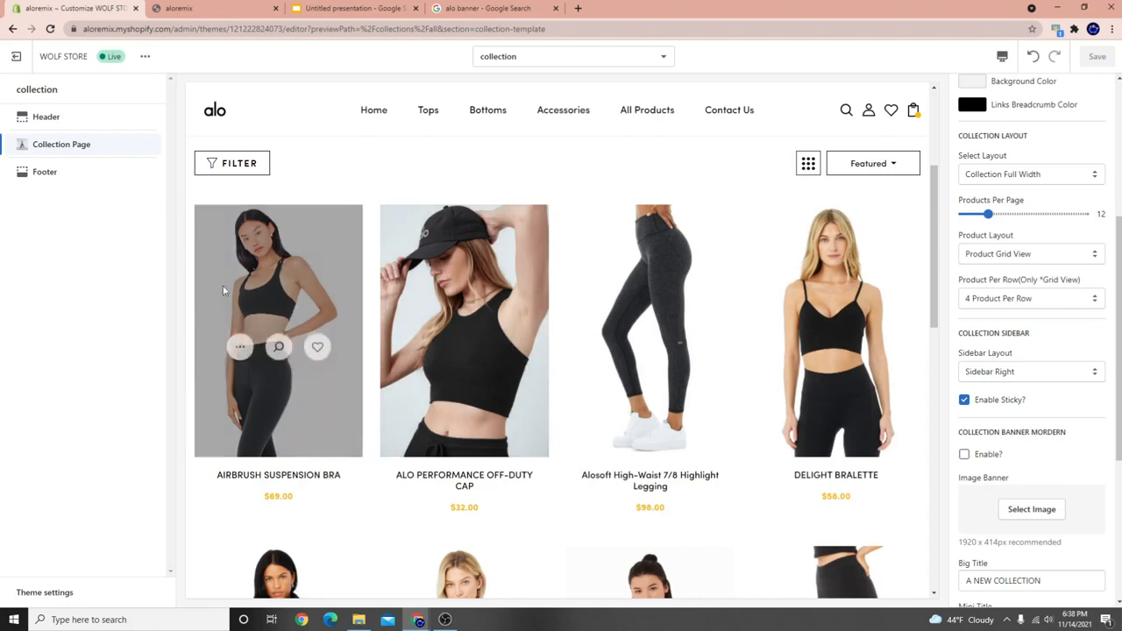
scroll(426, 453, "down", 3)
scroll(497, 424, "up", 5)
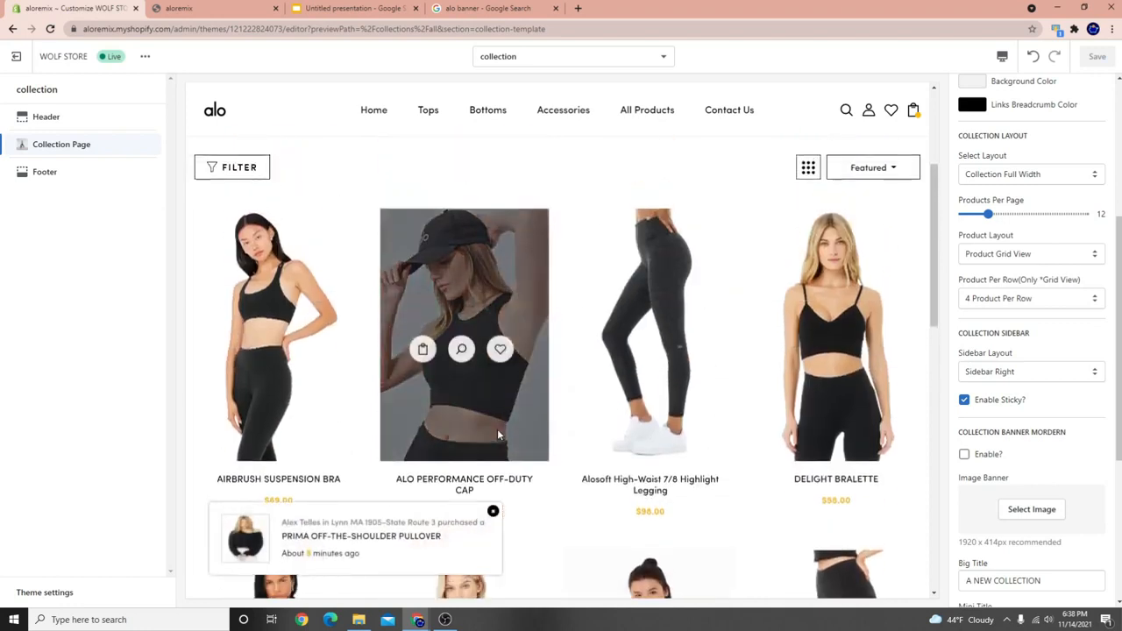
left_click(1014, 255)
left_click(995, 279)
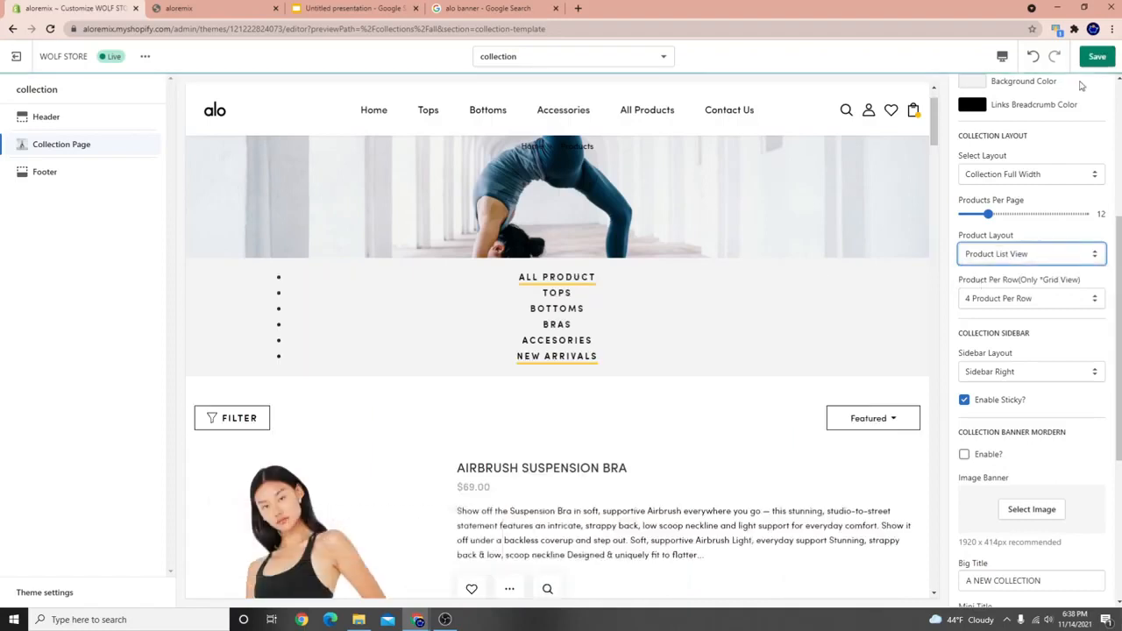
Review the products in list view and save the theme.
scroll(499, 327, "down", 4)
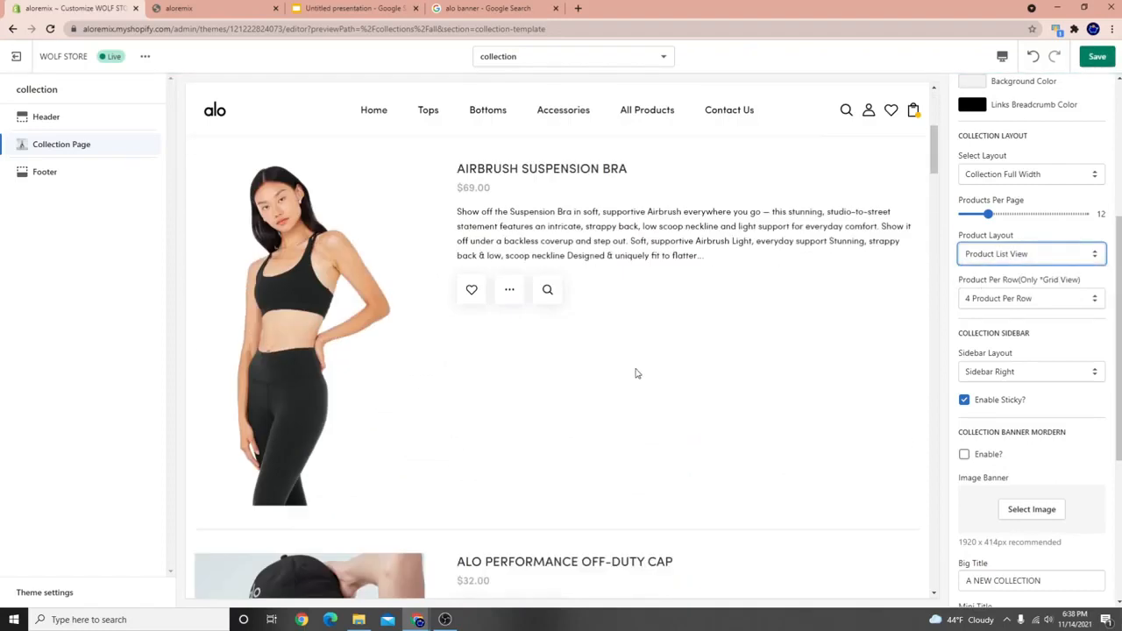
scroll(636, 374, "down", 12)
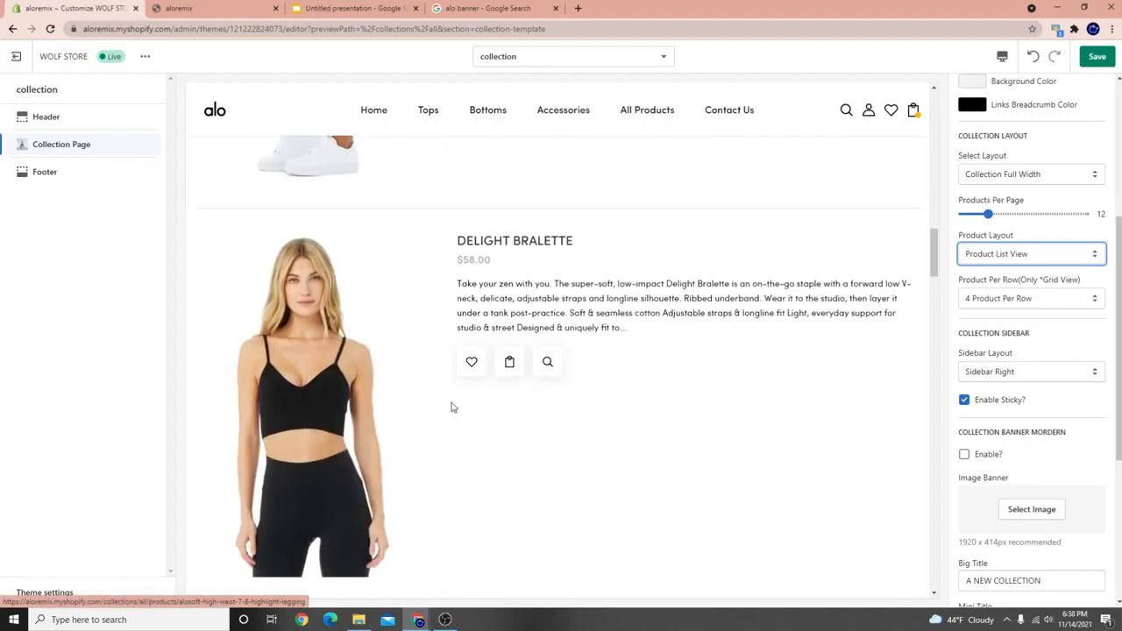
scroll(452, 407, "down", 15)
scroll(445, 436, "down", 5)
scroll(459, 451, "up", 5)
triple_click(460, 286)
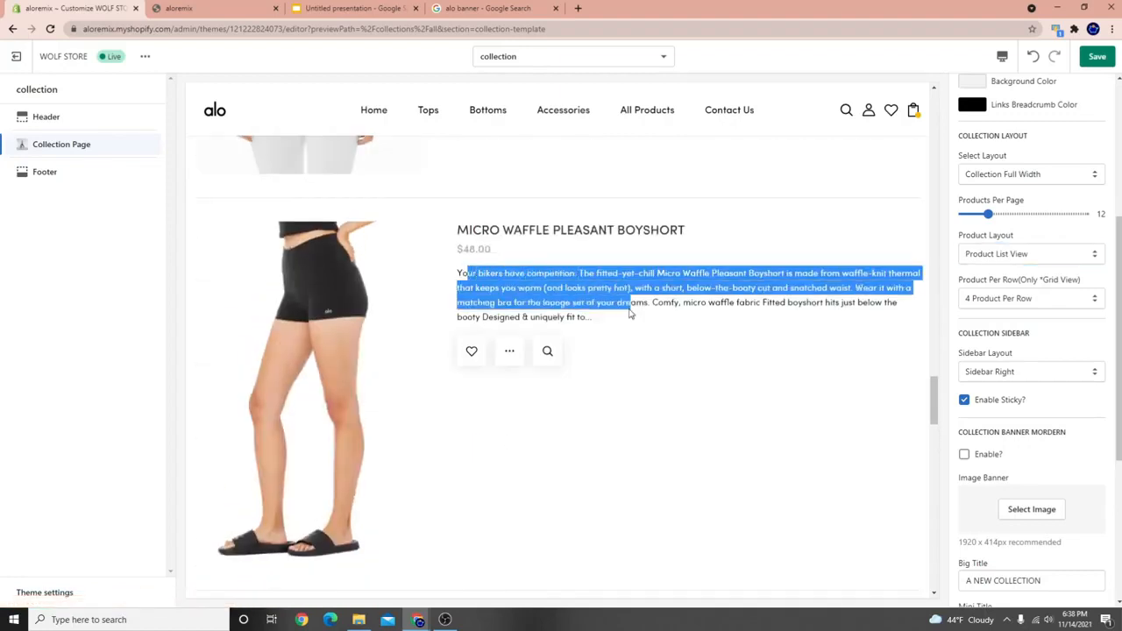
scroll(509, 430, "down", 10)
scroll(483, 449, "down", 3)
scroll(591, 413, "up", 12)
scroll(487, 378, "up", 15)
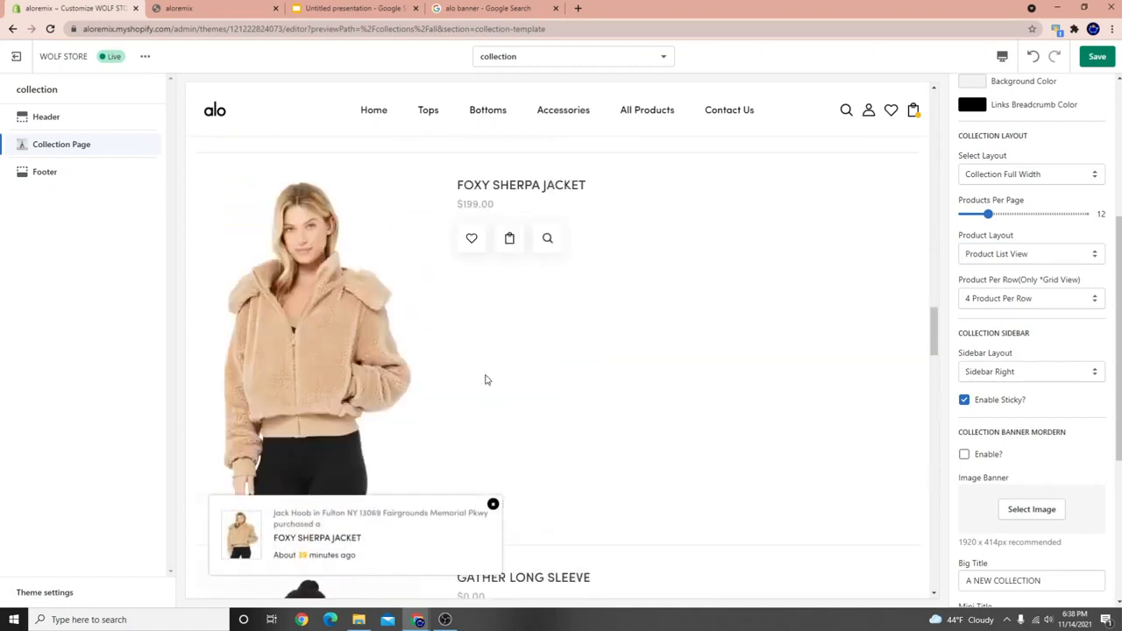
scroll(452, 379, "down", 5)
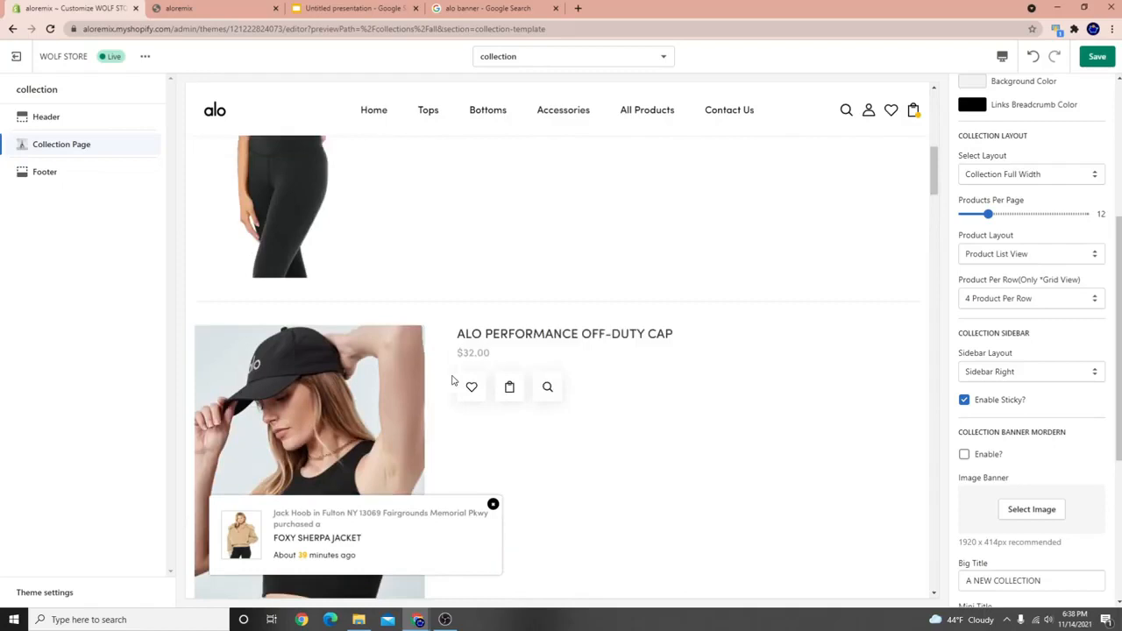
scroll(447, 381, "up", 10)
scroll(514, 371, "down", 4)
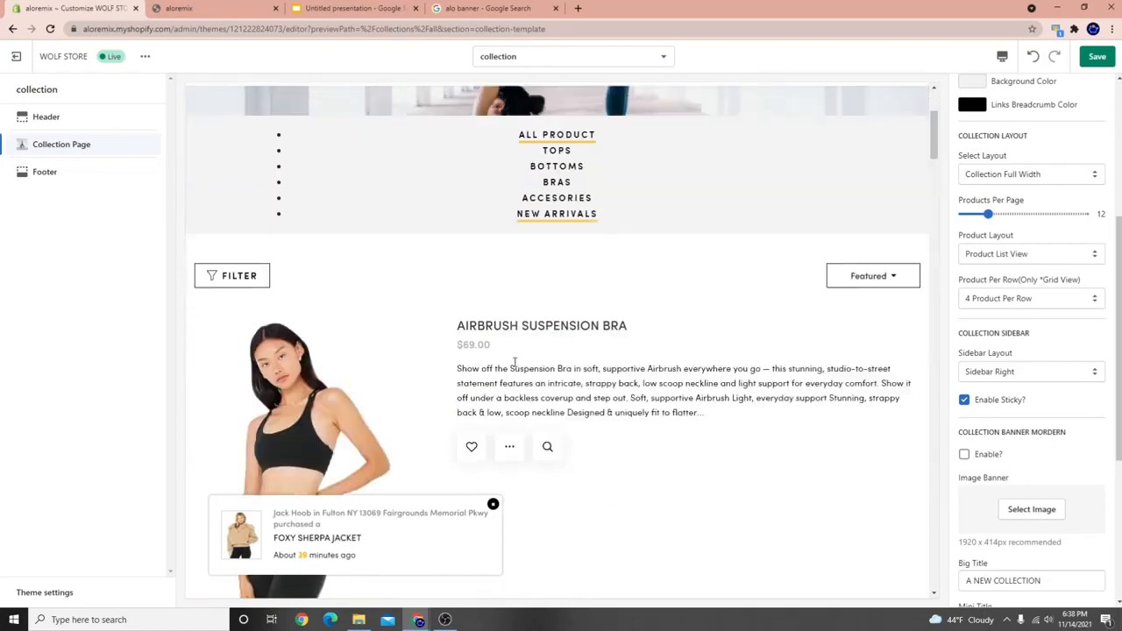
left_click(1090, 56)
Look over the product list again and preview the Tops collection.
scroll(553, 394, "up", 3)
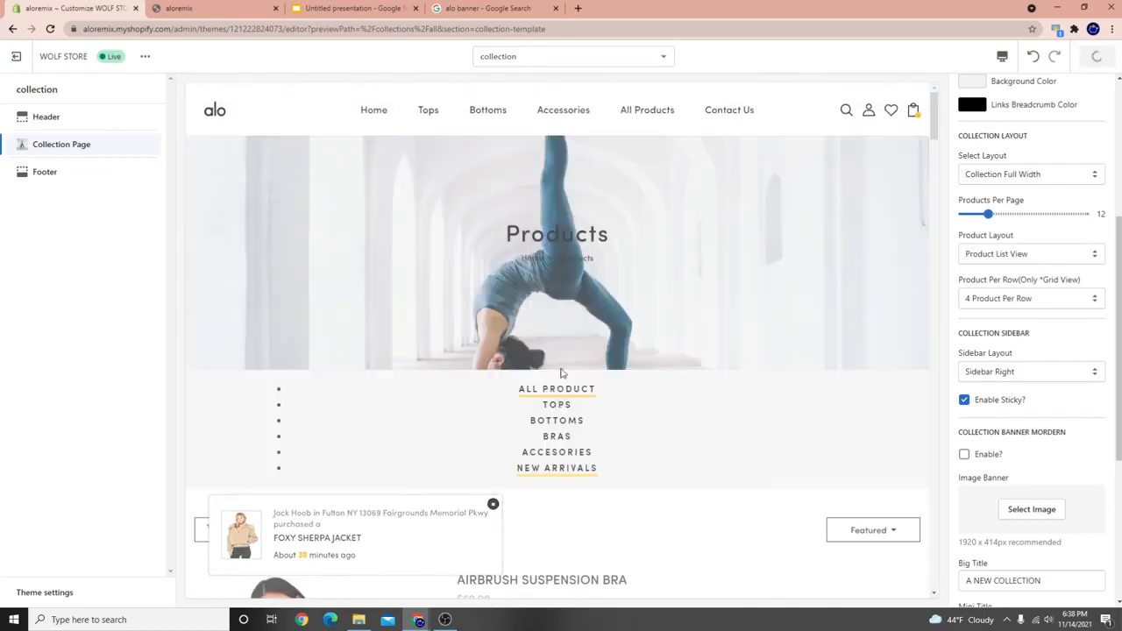
scroll(654, 323, "down", 4)
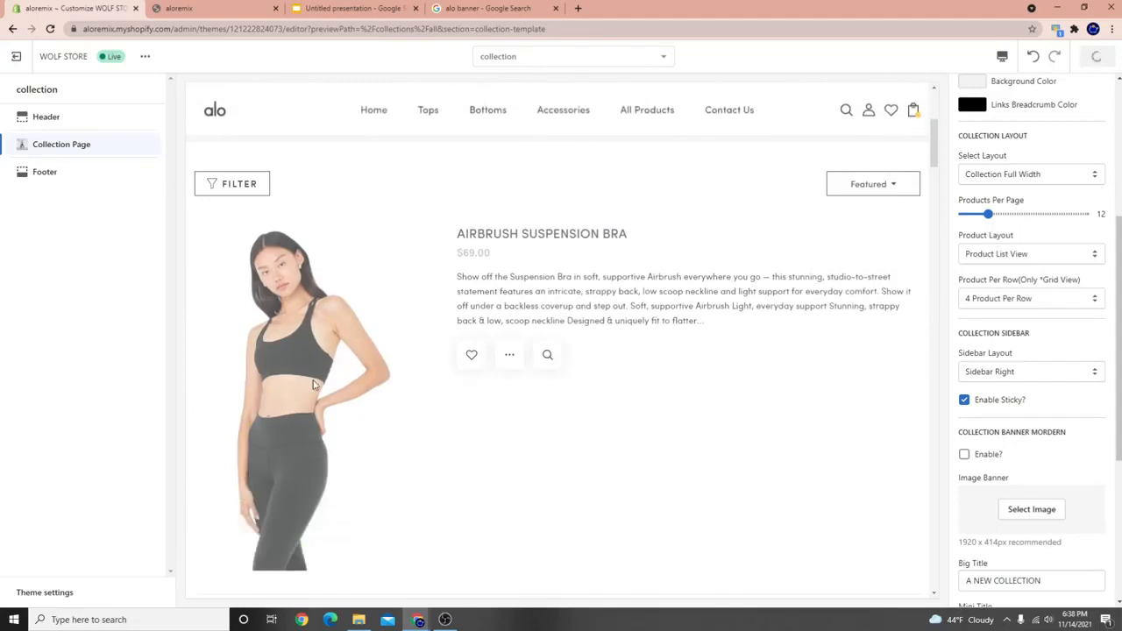
scroll(662, 424, "down", 1)
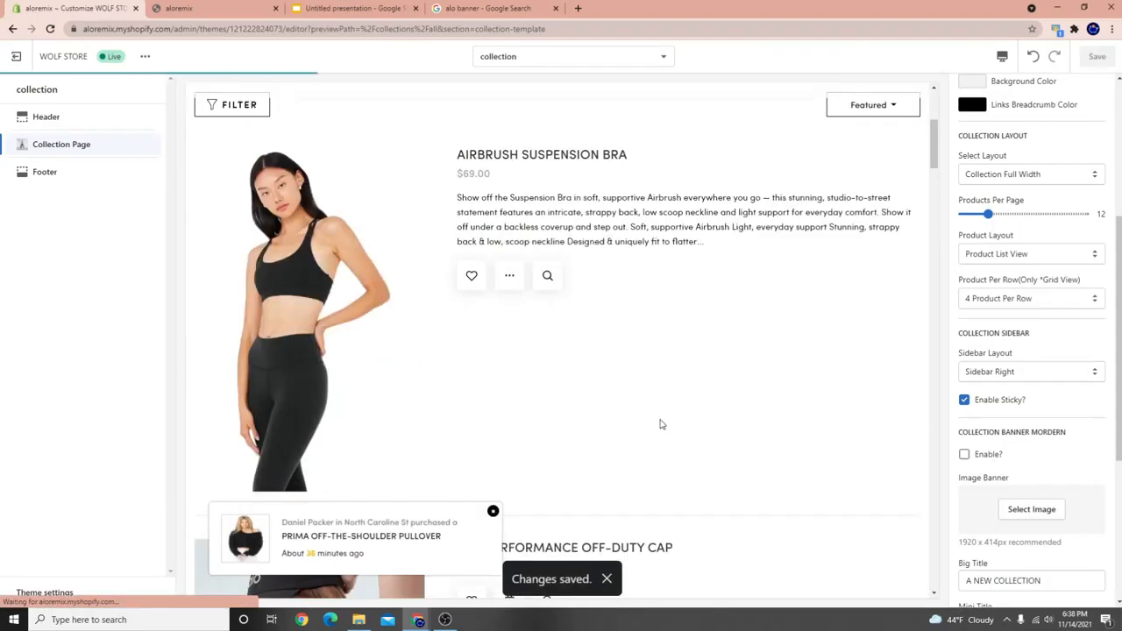
scroll(626, 306, "up", 4)
scroll(476, 425, "down", 11)
scroll(497, 332, "down", 7)
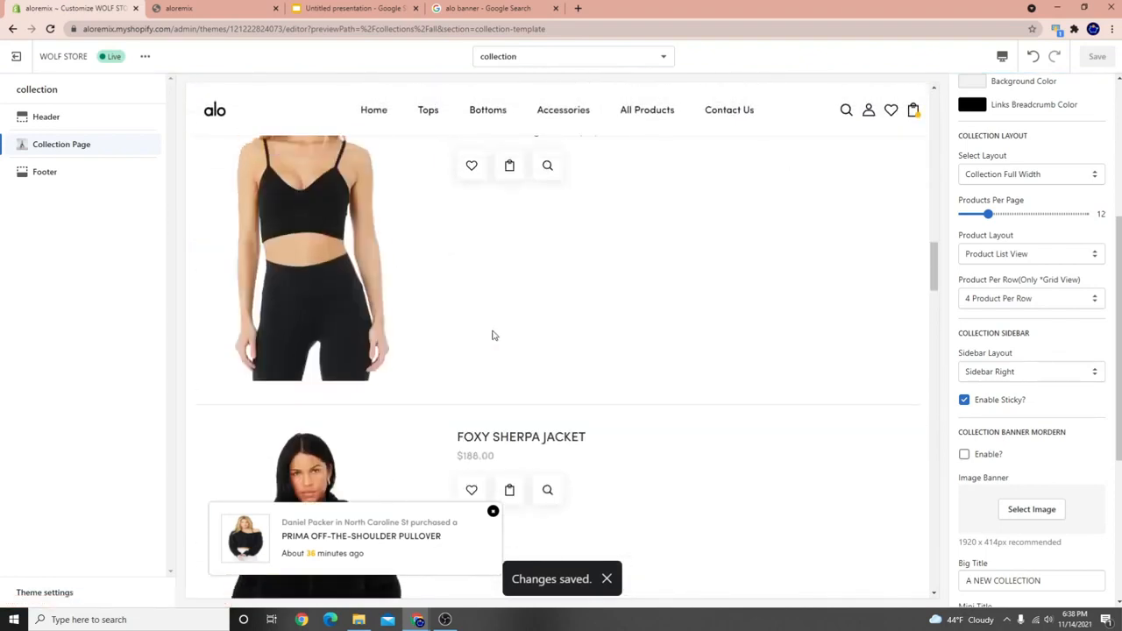
scroll(526, 368, "up", 3)
triple_click(463, 439)
scroll(406, 458, "up", 3)
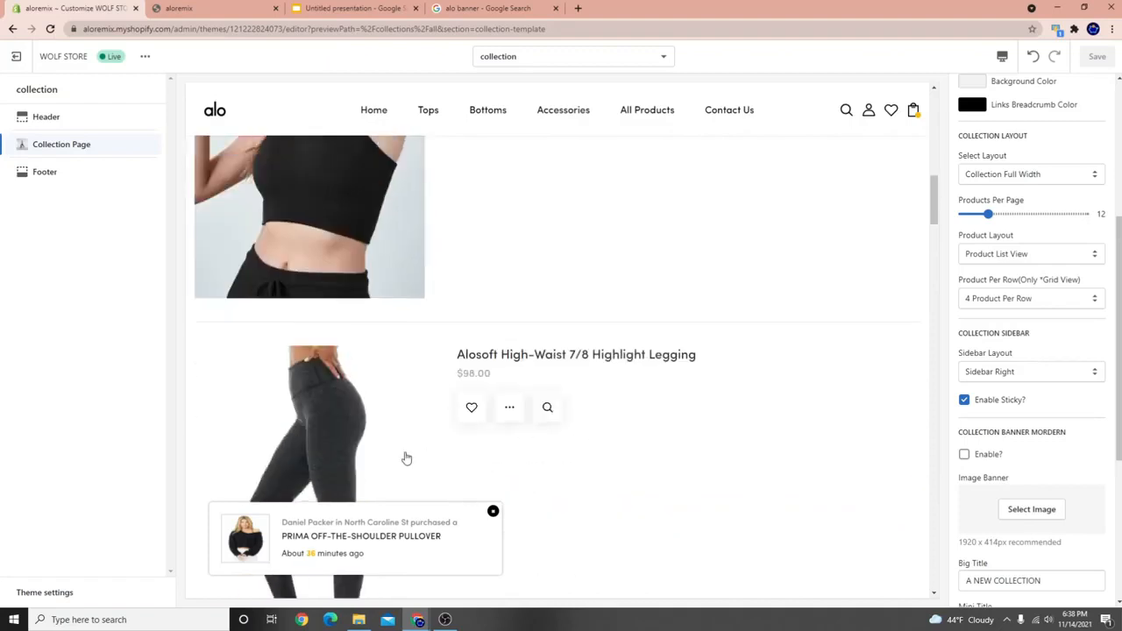
scroll(405, 459, "up", 8)
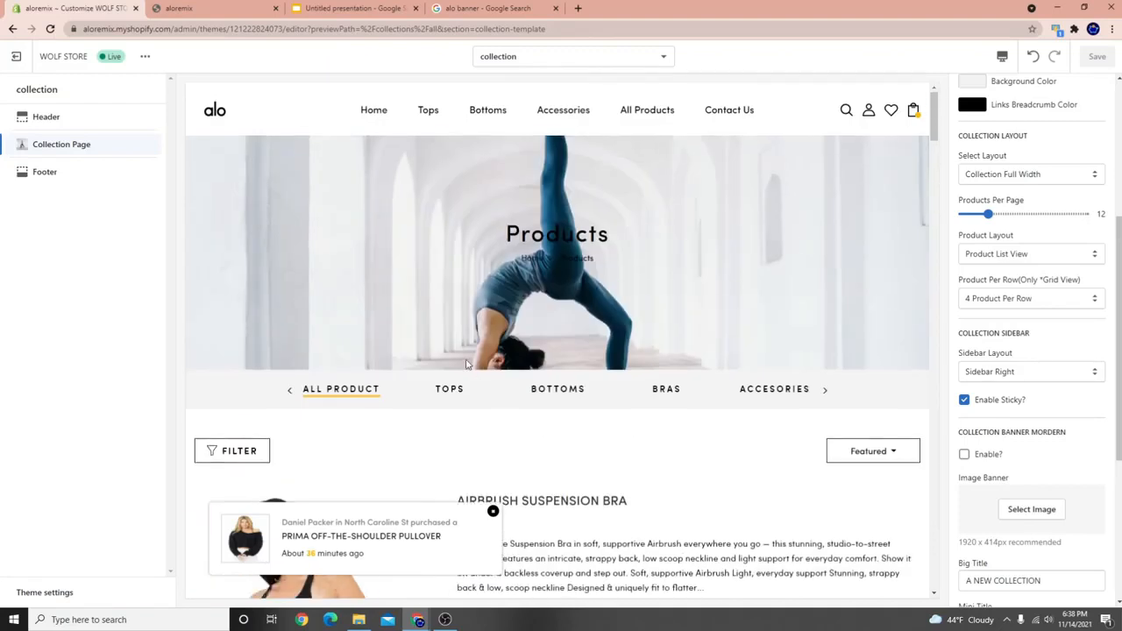
left_click(508, 395)
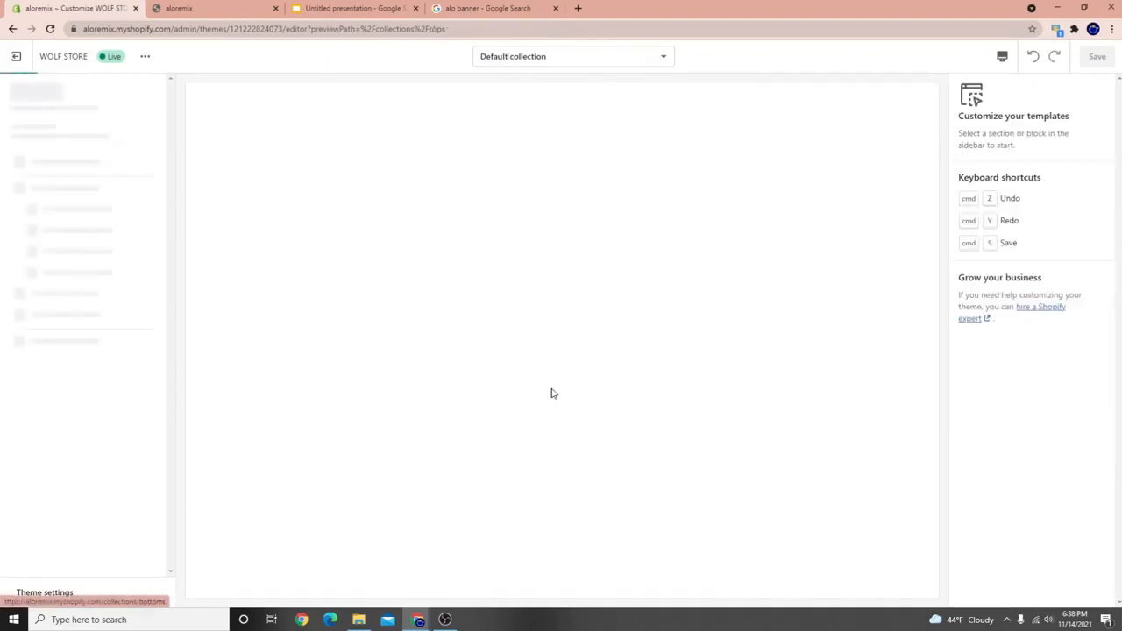
Open the collection template list and close it without changing the template.
scroll(614, 399, "down", 3)
scroll(564, 396, "up", 3)
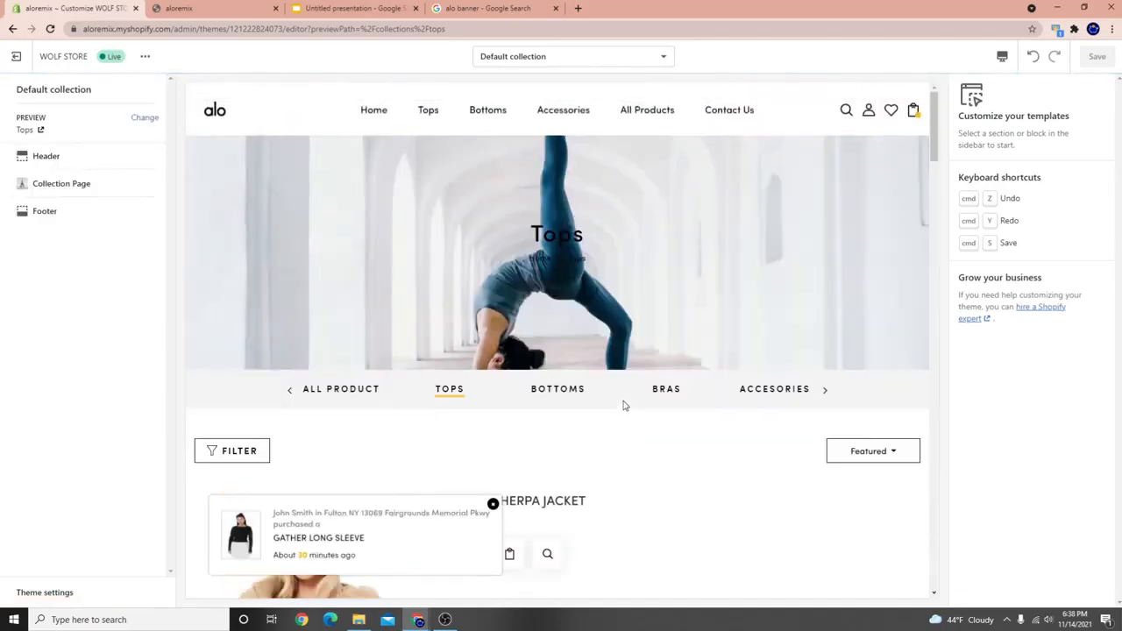
left_click(566, 59)
left_click(770, 92)
scroll(666, 439, "down", 5)
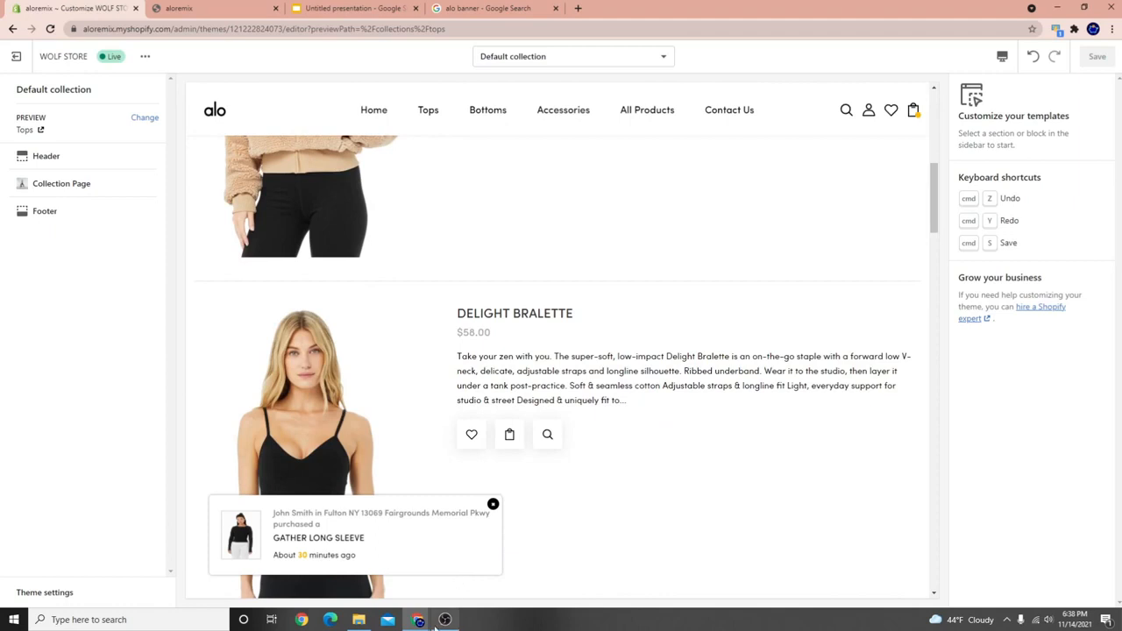
scroll(647, 396, "up", 3)
scroll(647, 395, "up", 2)
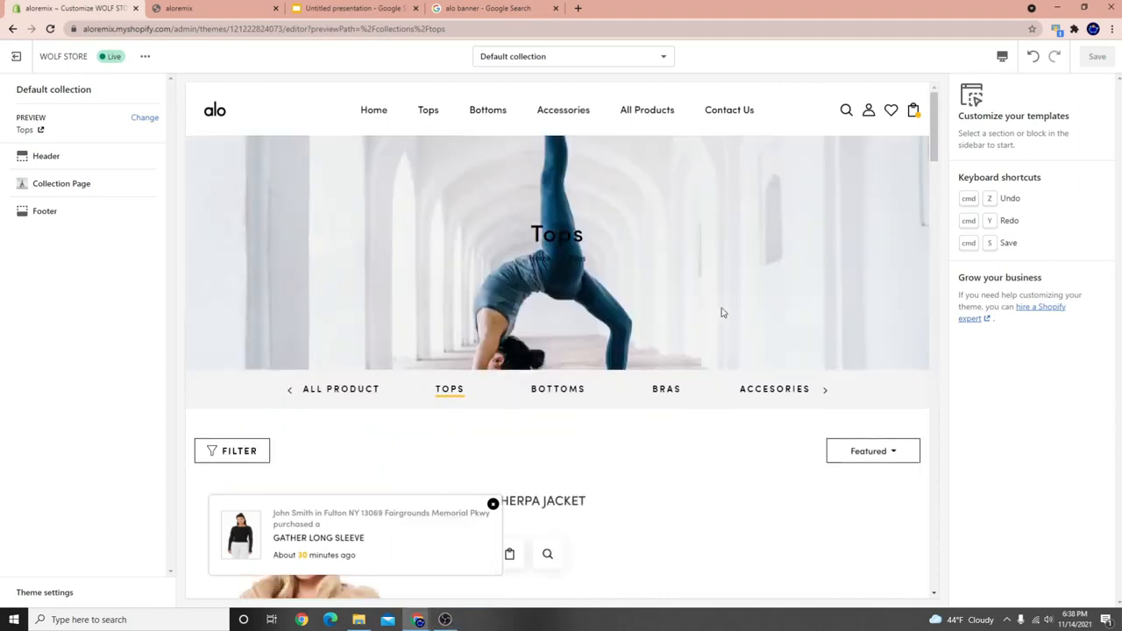
left_click(445, 619)
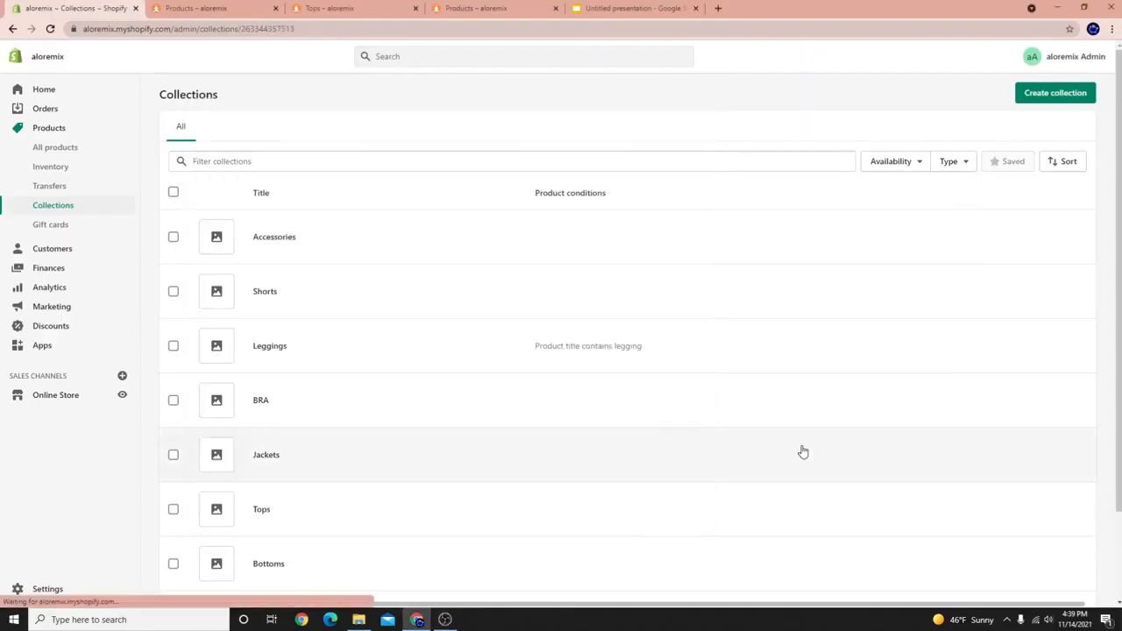
Open the Jackets collection from the Collections list.
left_click(801, 451)
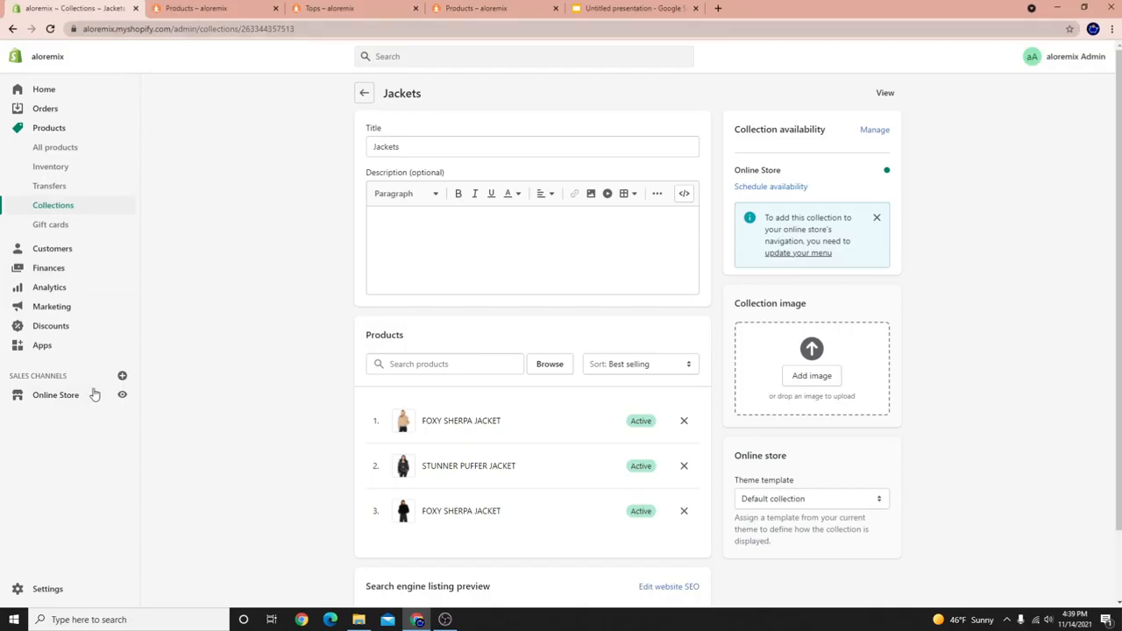
Browse the storefront products and view the Prima Off-the-Shoulder Pullover.
left_click(167, 8)
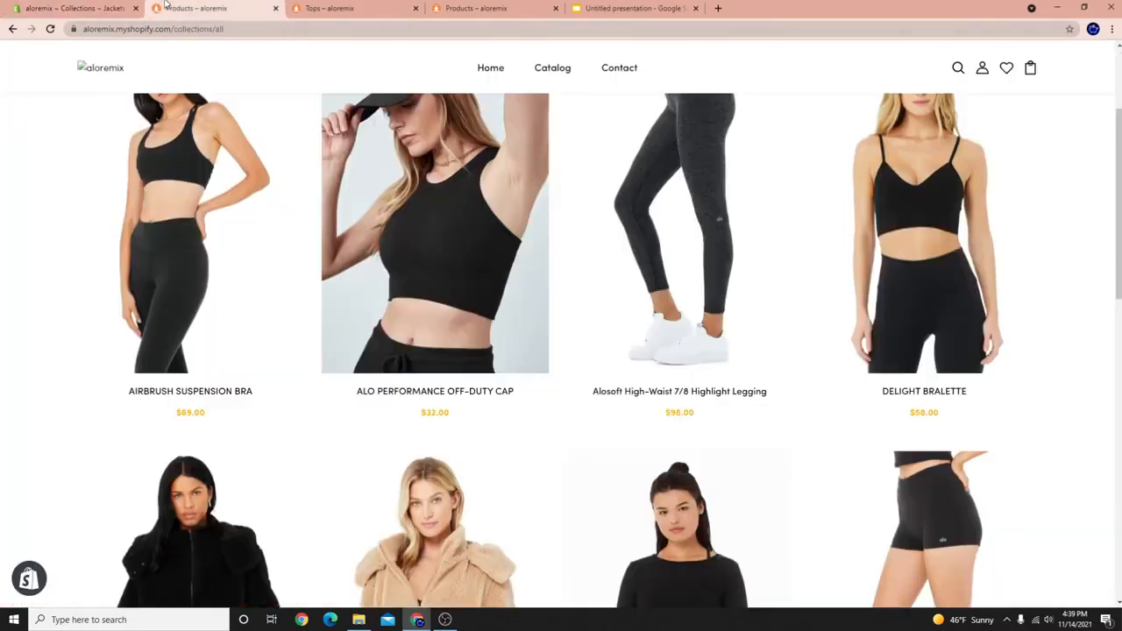
scroll(164, 176, "up", 3)
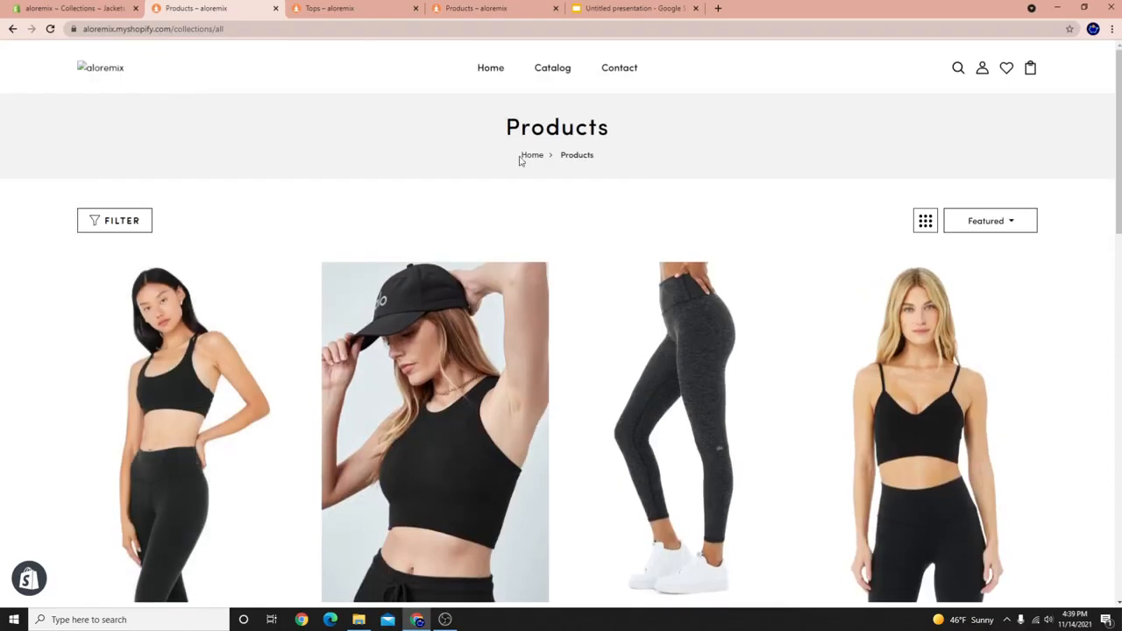
scroll(106, 496, "down", 8)
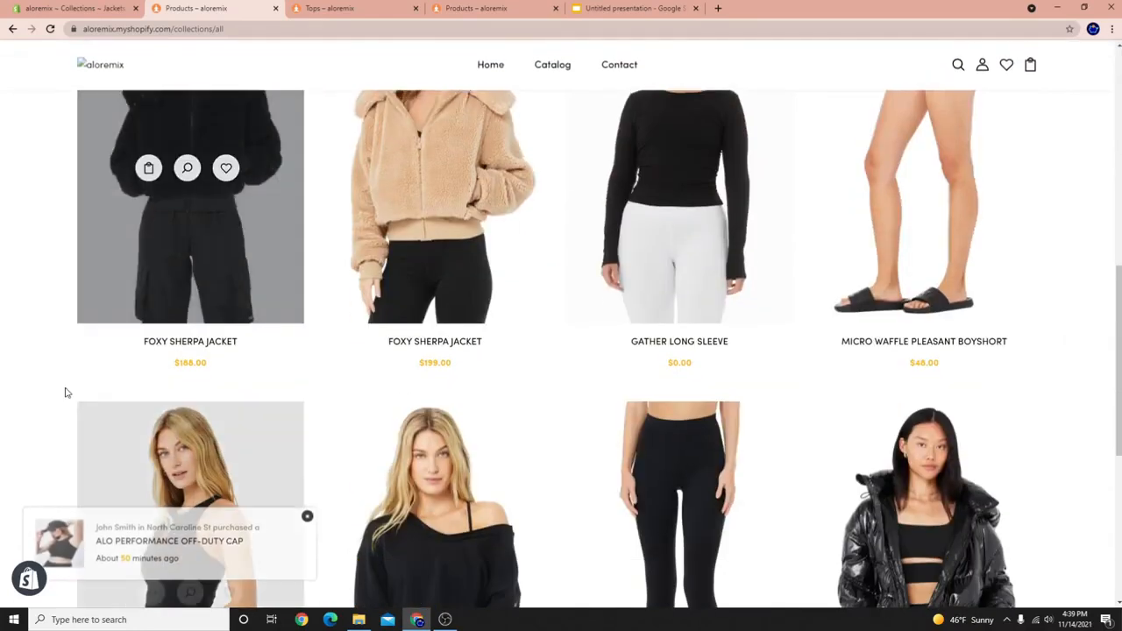
scroll(458, 509, "down", 1)
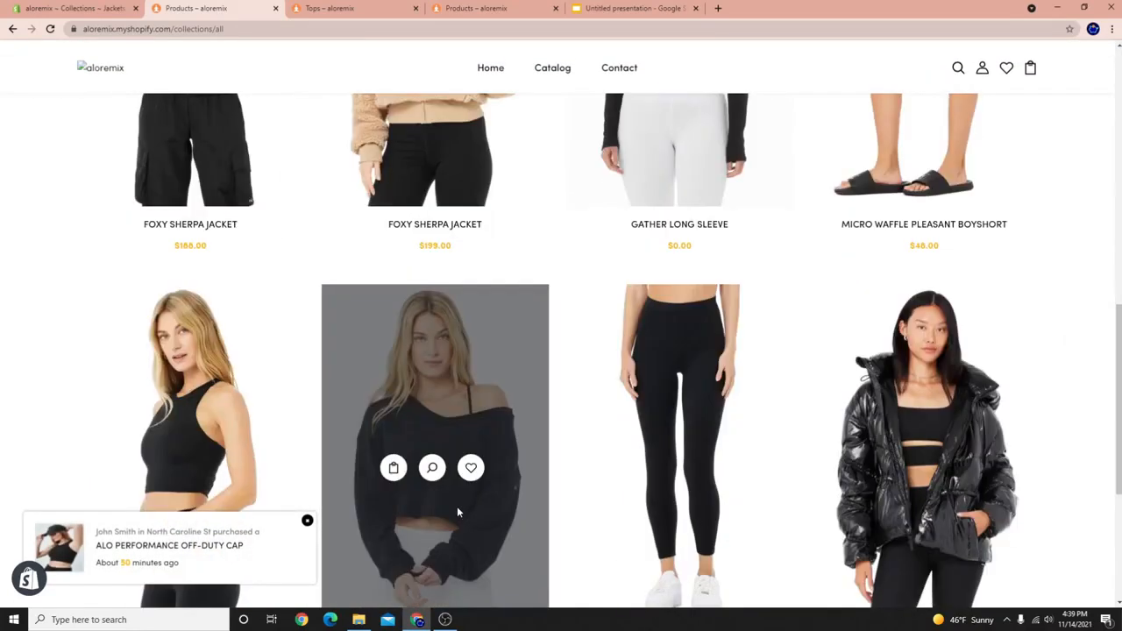
scroll(426, 551, "down", 3)
left_click(434, 355)
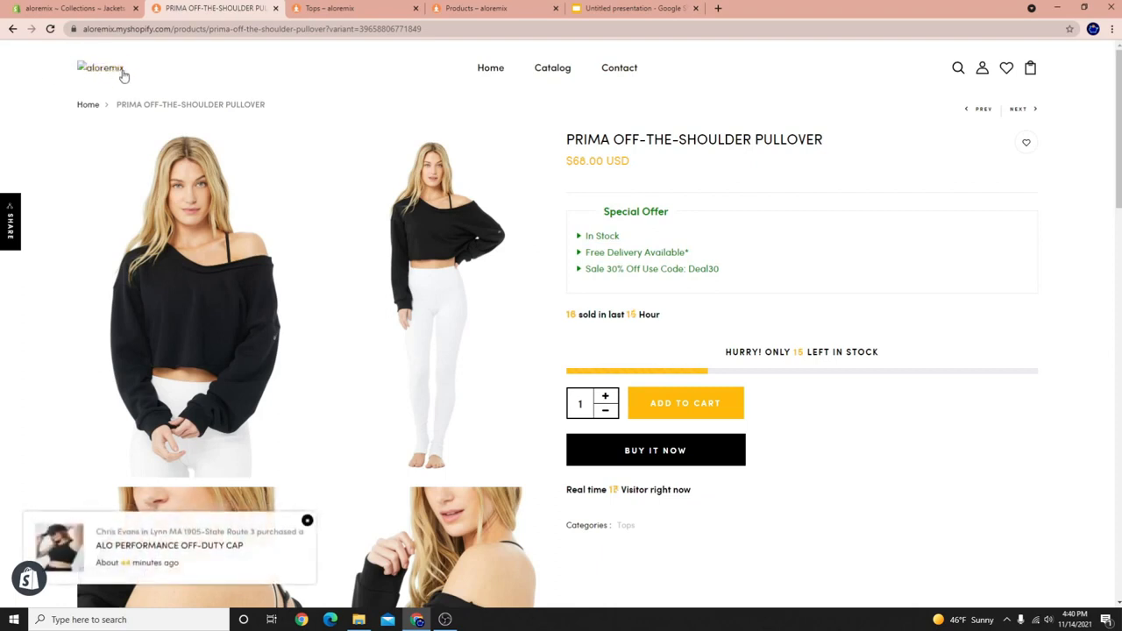
Return to the store home page, check the MENU drawer, and go back to the admin.
left_click(87, 109)
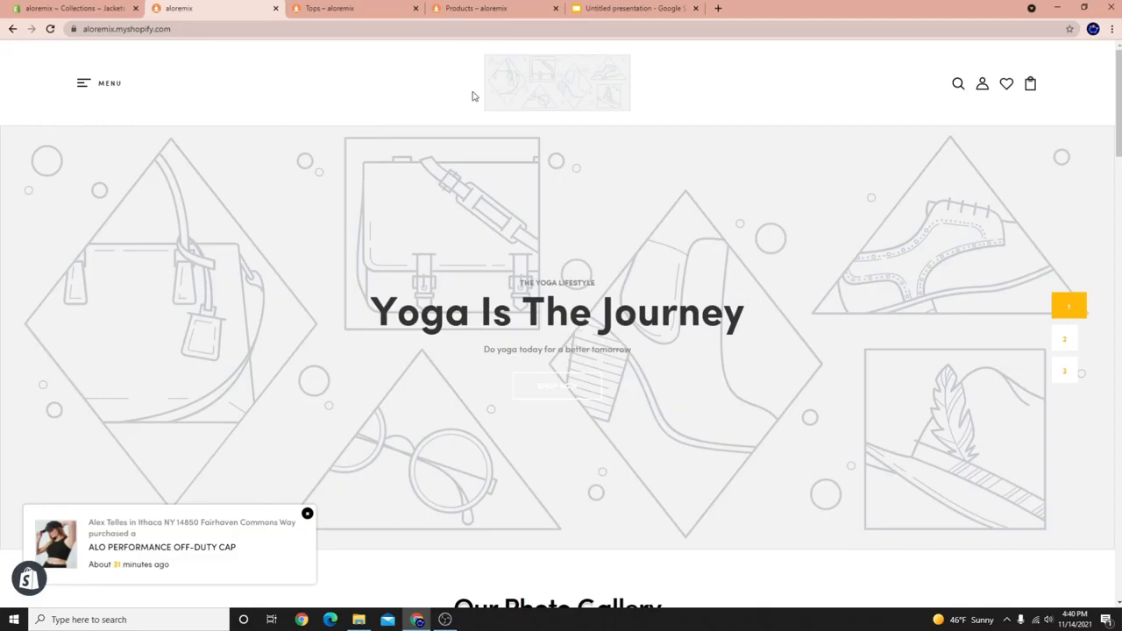
left_click(93, 83)
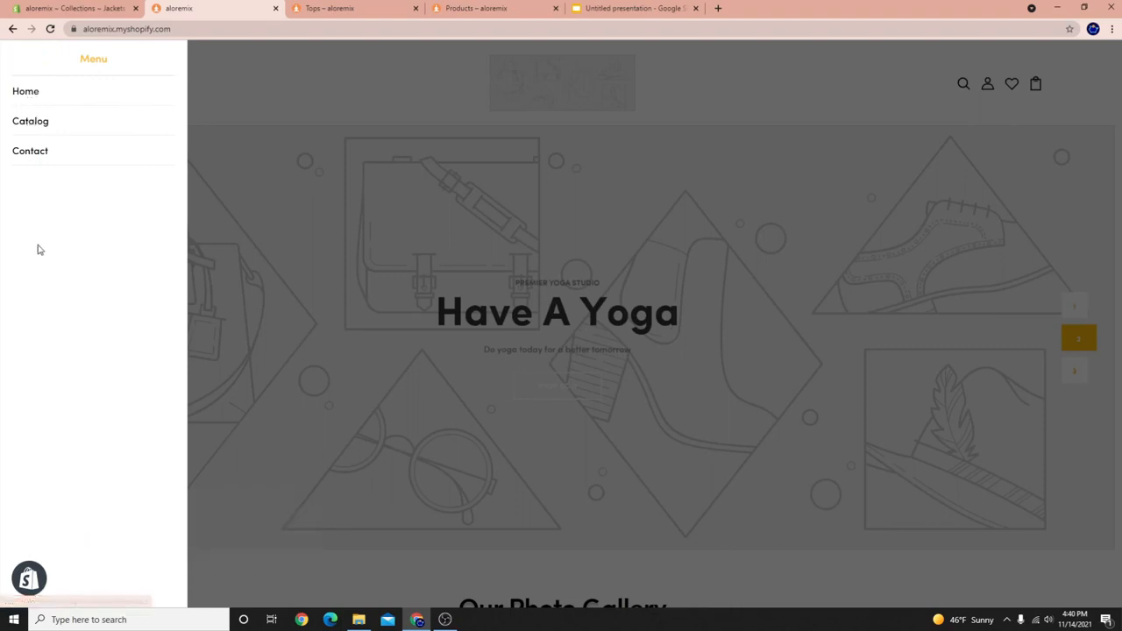
left_click(456, 485)
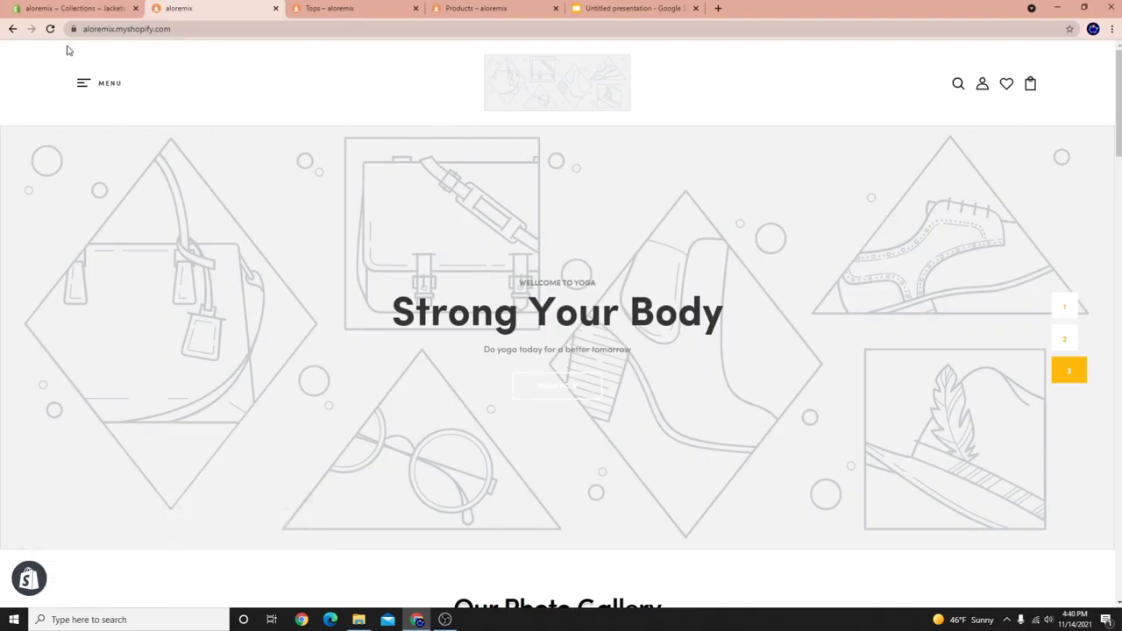
left_click(77, 14)
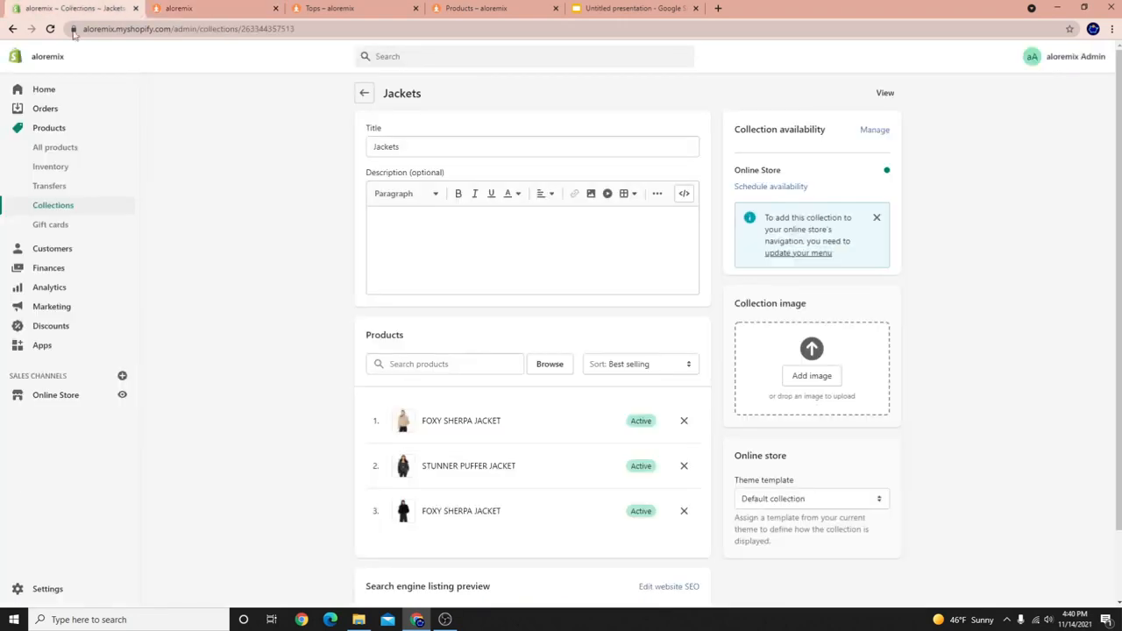
Go to Online Store > Navigation and open the Main menu, leaving its title unchanged.
left_click(66, 399)
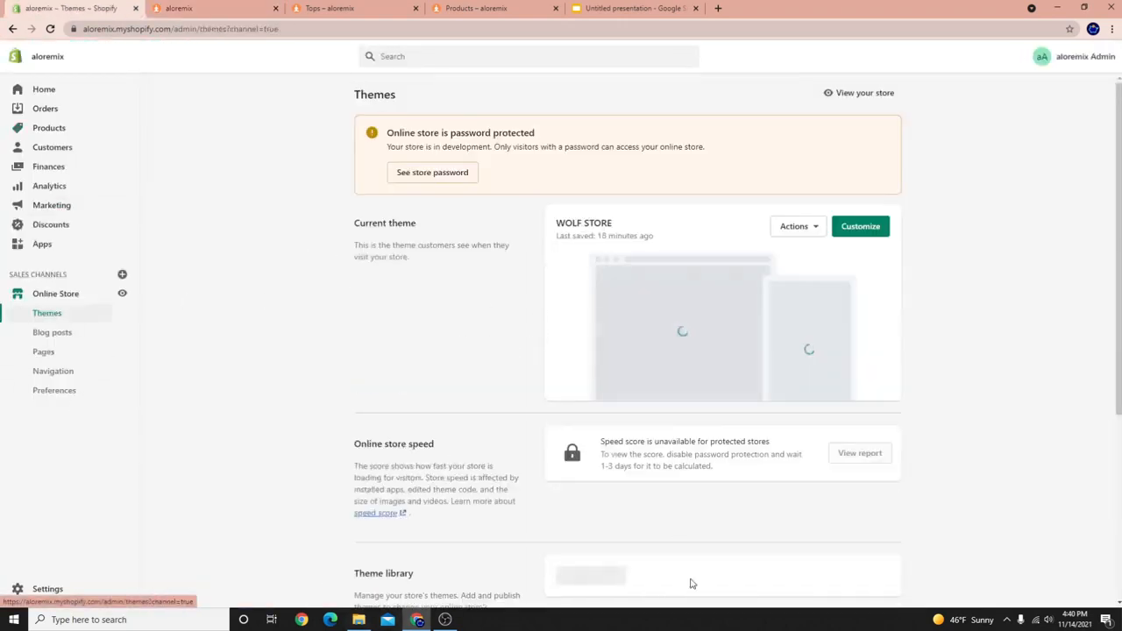
scroll(646, 563, "down", 3)
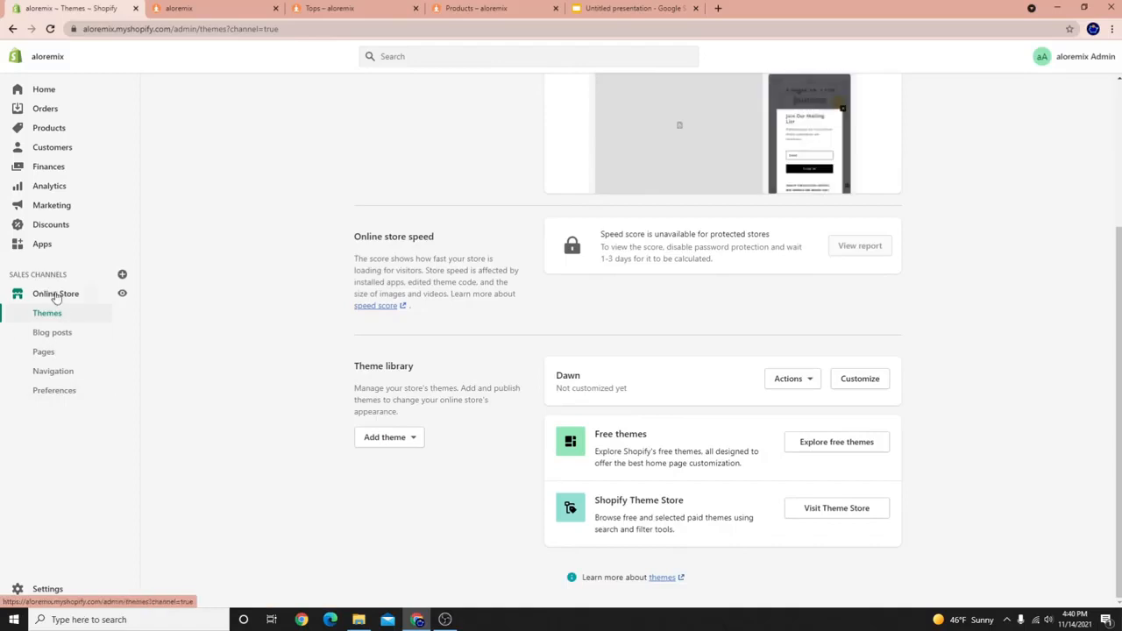
left_click(64, 374)
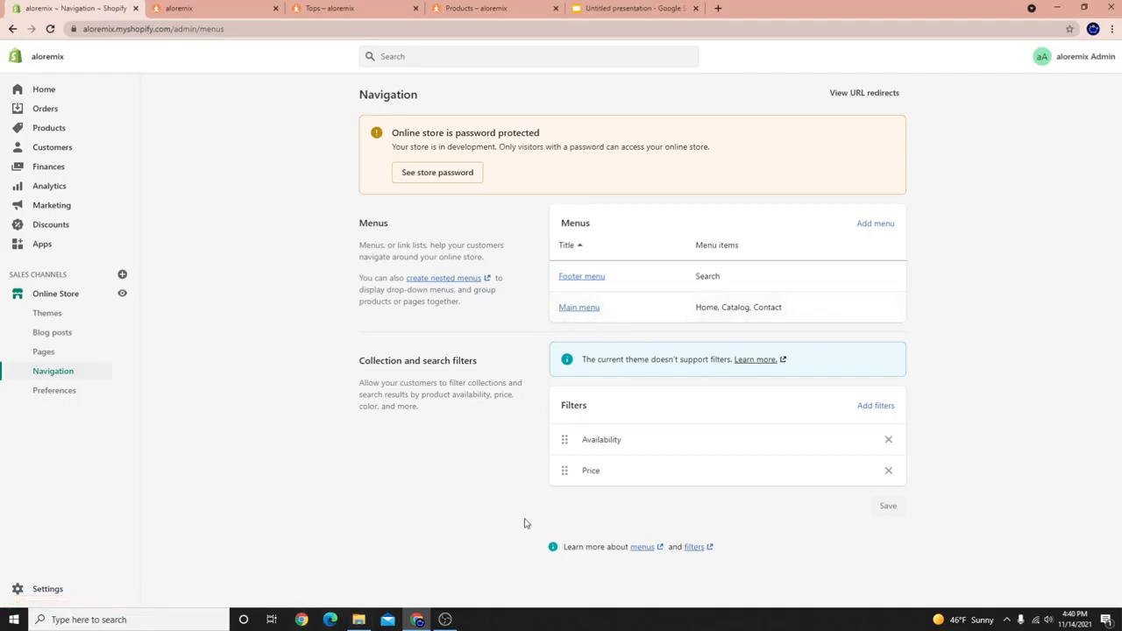
left_click(583, 309)
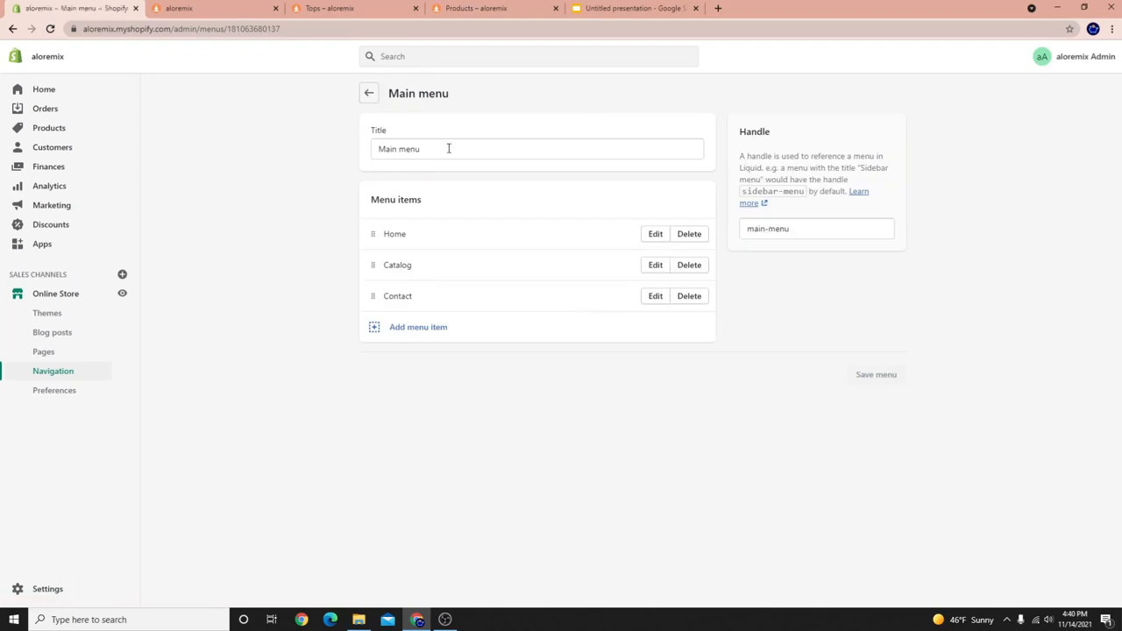
left_click_drag(434, 156, 359, 151)
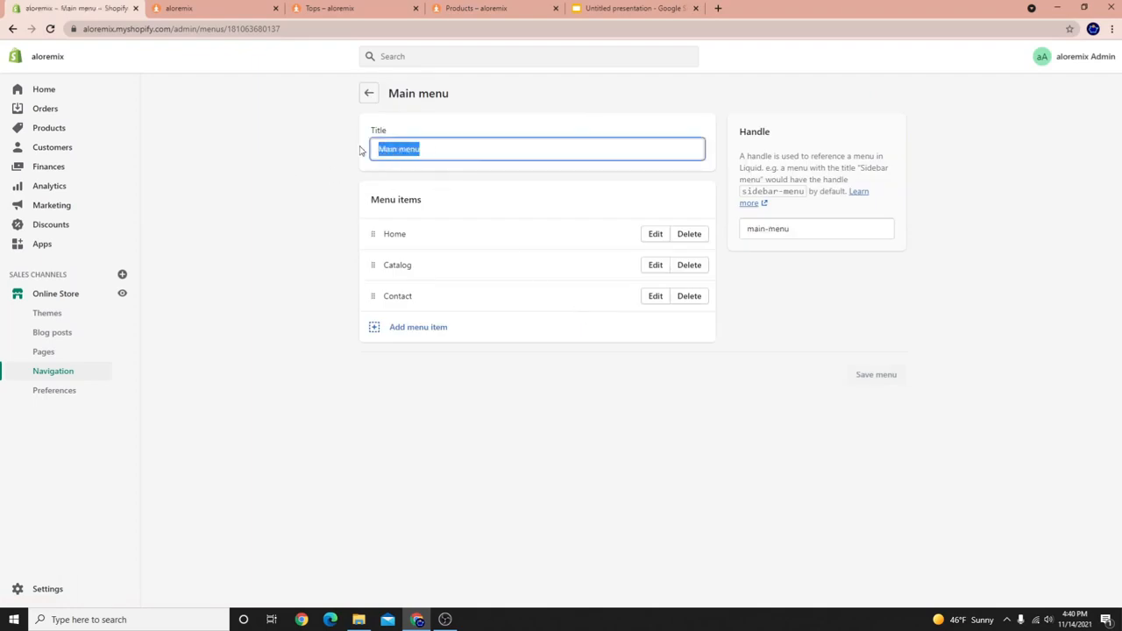
left_click(301, 151)
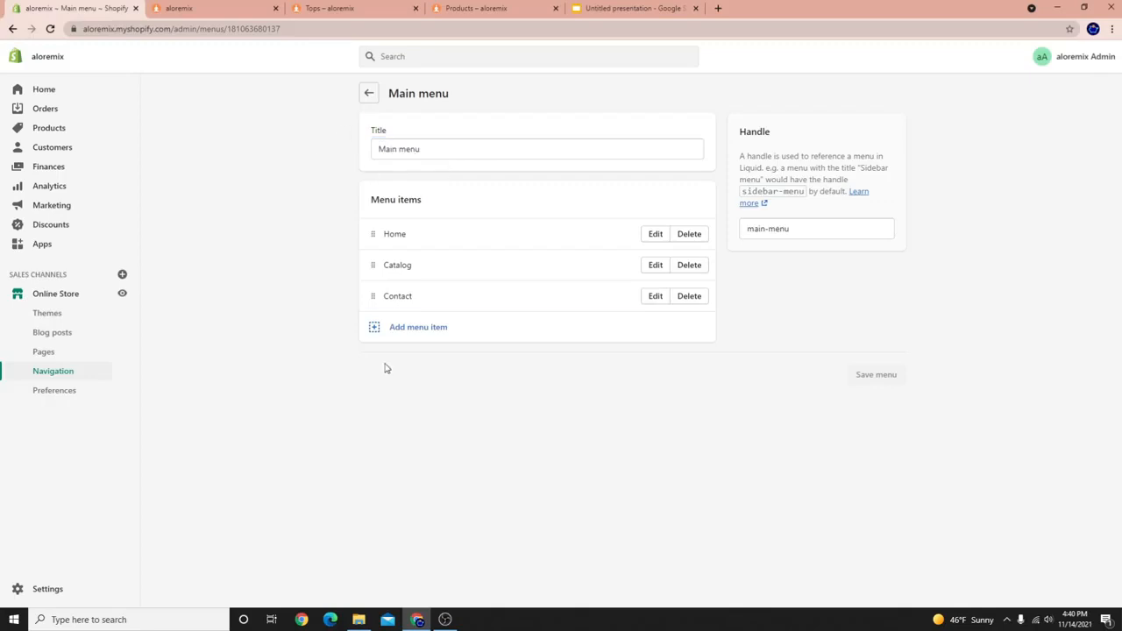
Add an Accessories menu item linked to the Accessories collection.
left_click(429, 328)
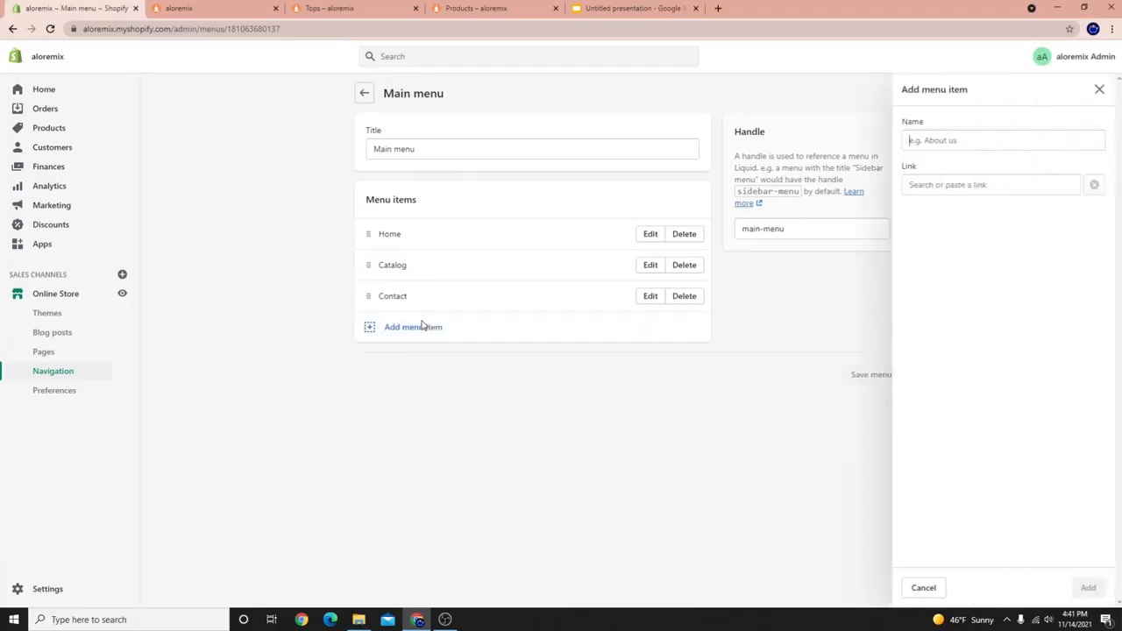
left_click(968, 186)
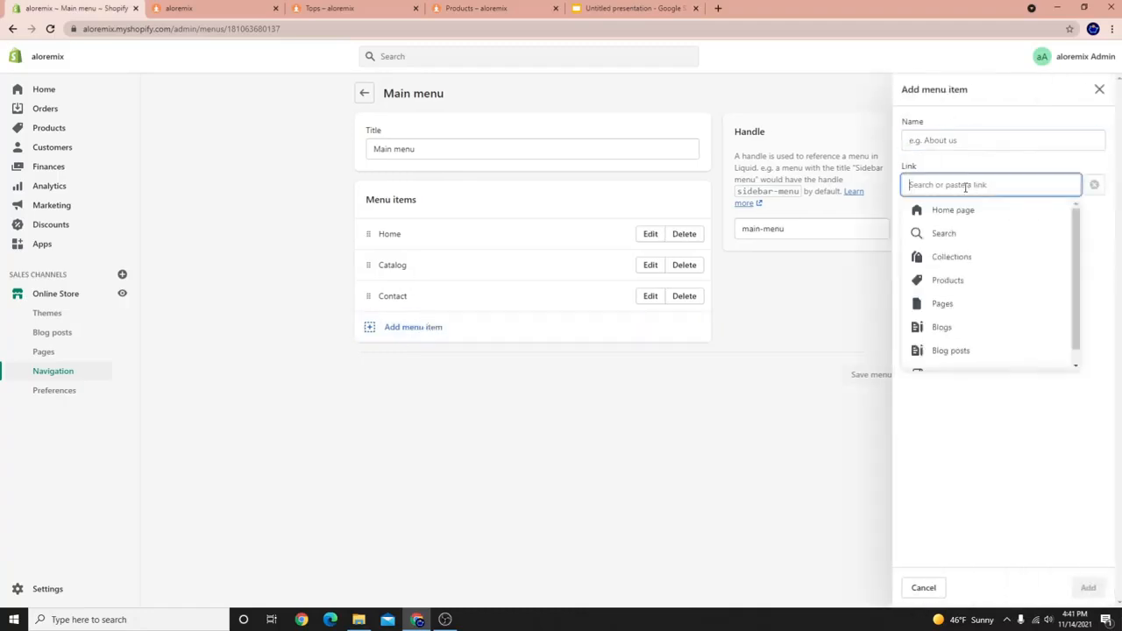
left_click(931, 140)
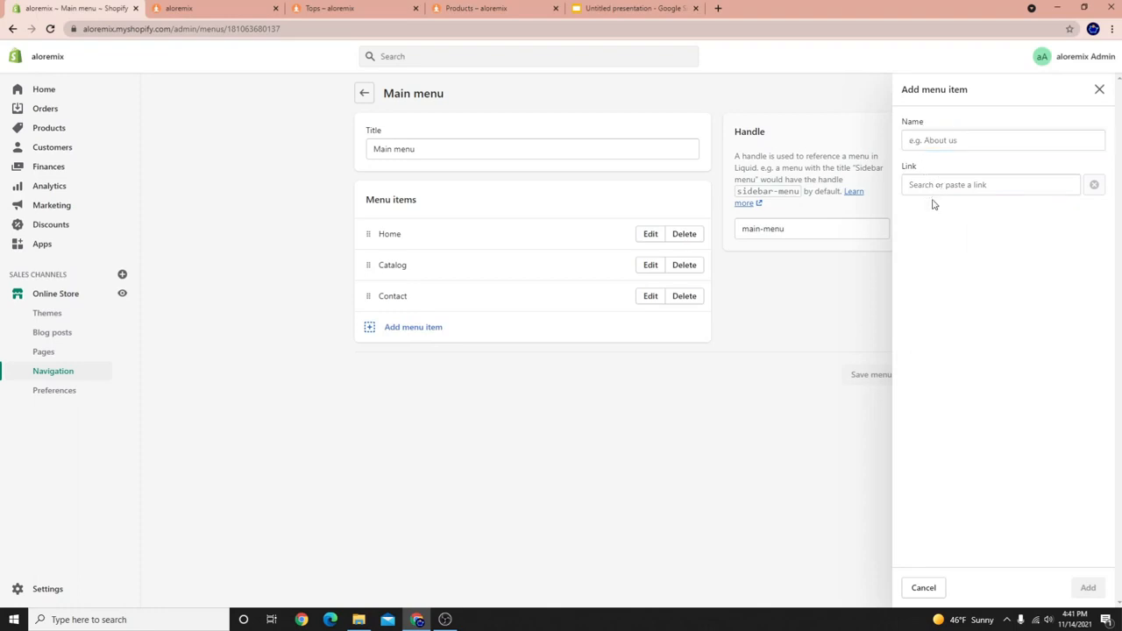
left_click(946, 180)
left_click(952, 256)
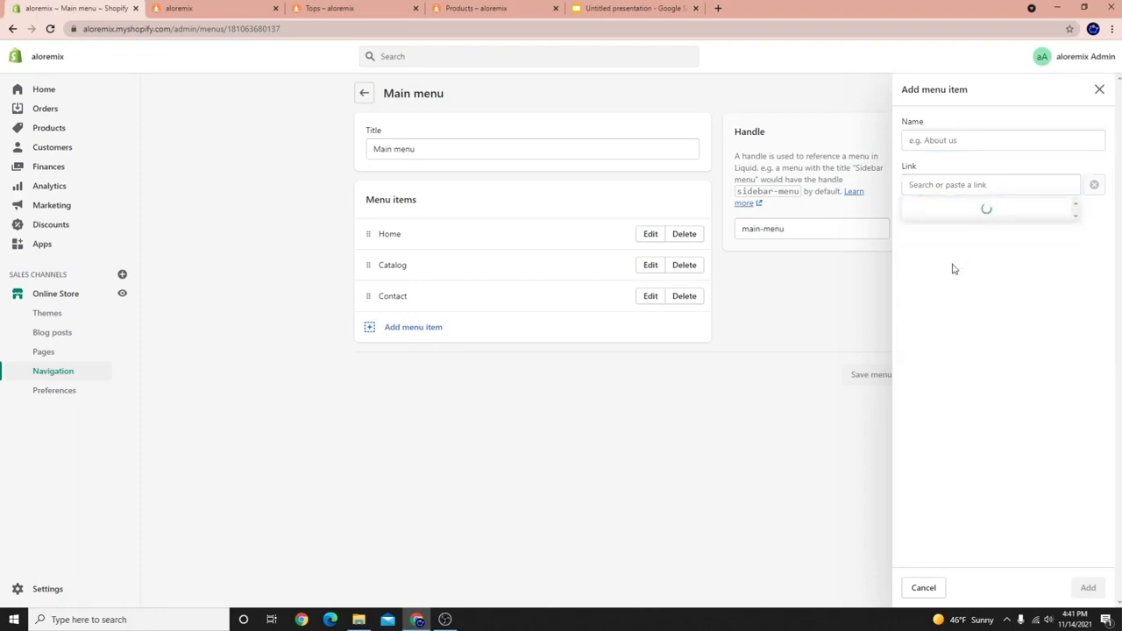
left_click(964, 263)
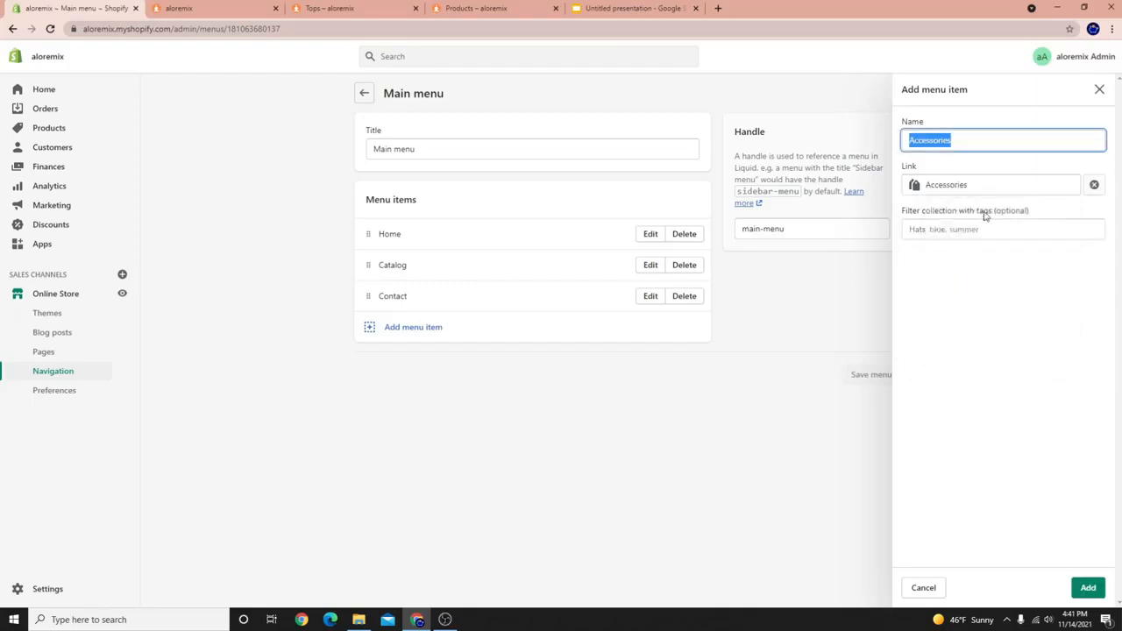
left_click(1087, 587)
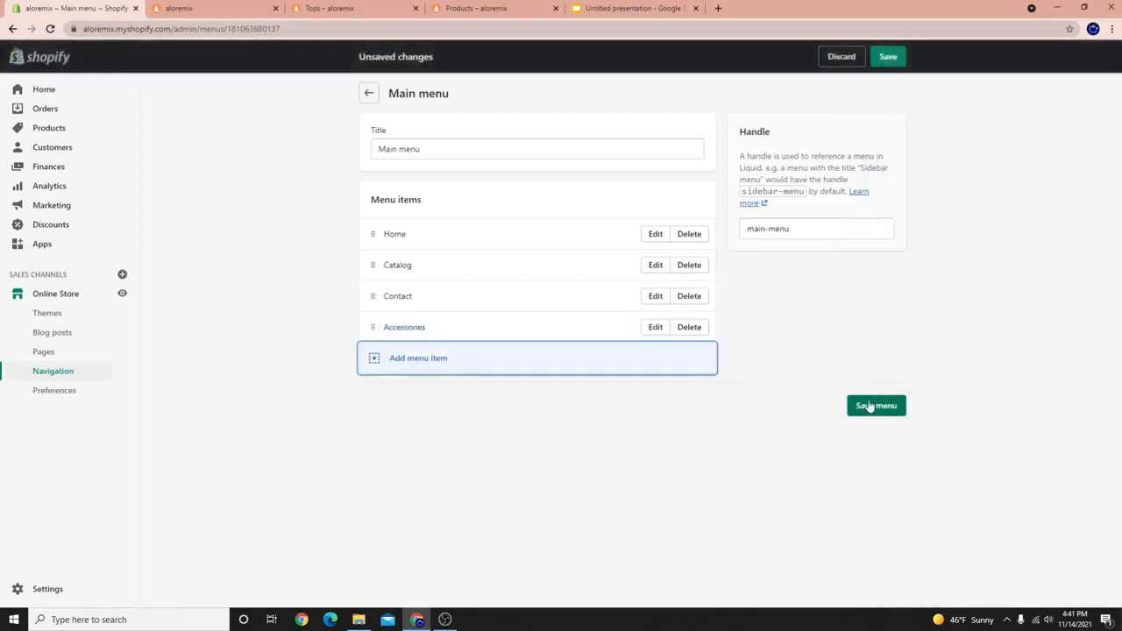
Add a Bottoms menu item linked to the Bottoms collection.
left_click(485, 343)
left_click(934, 184)
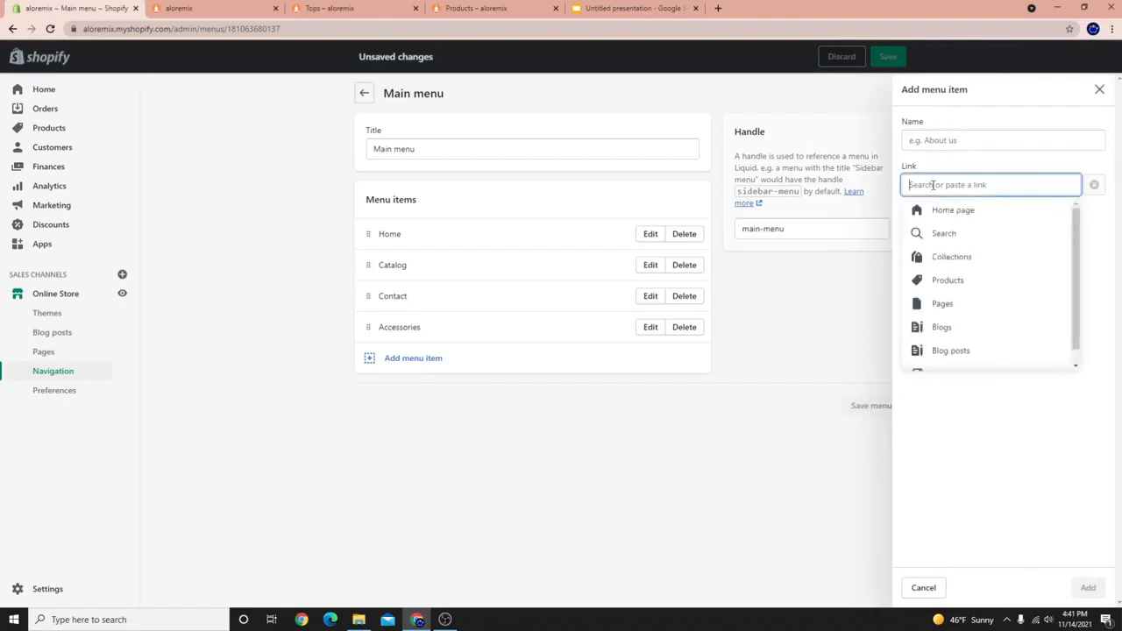
left_click(934, 258)
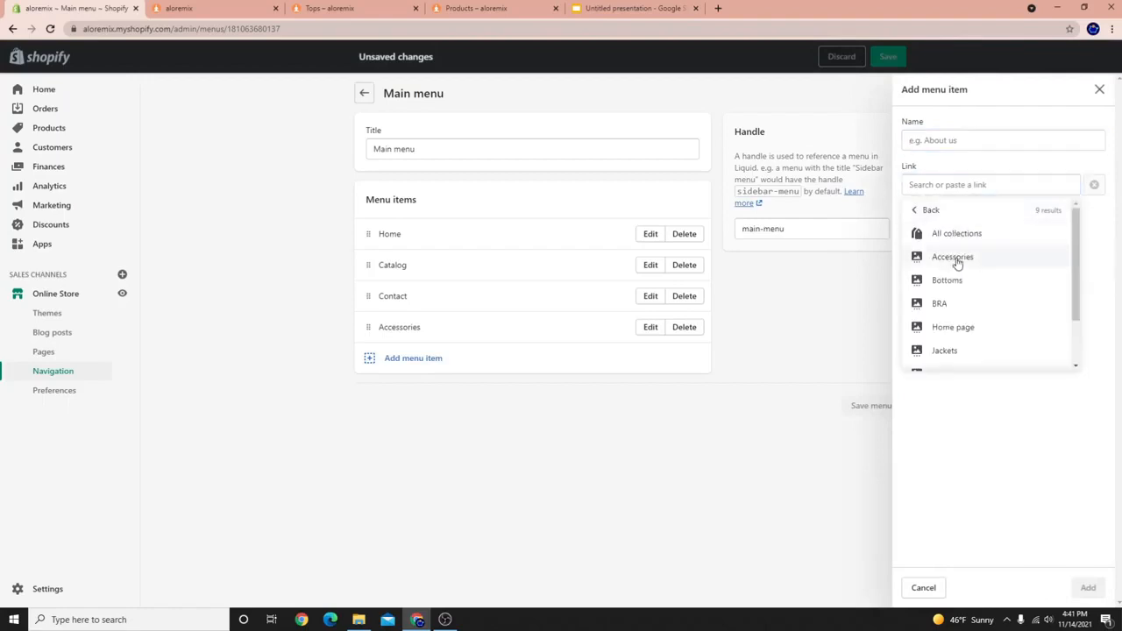
left_click(949, 280)
left_click(1089, 587)
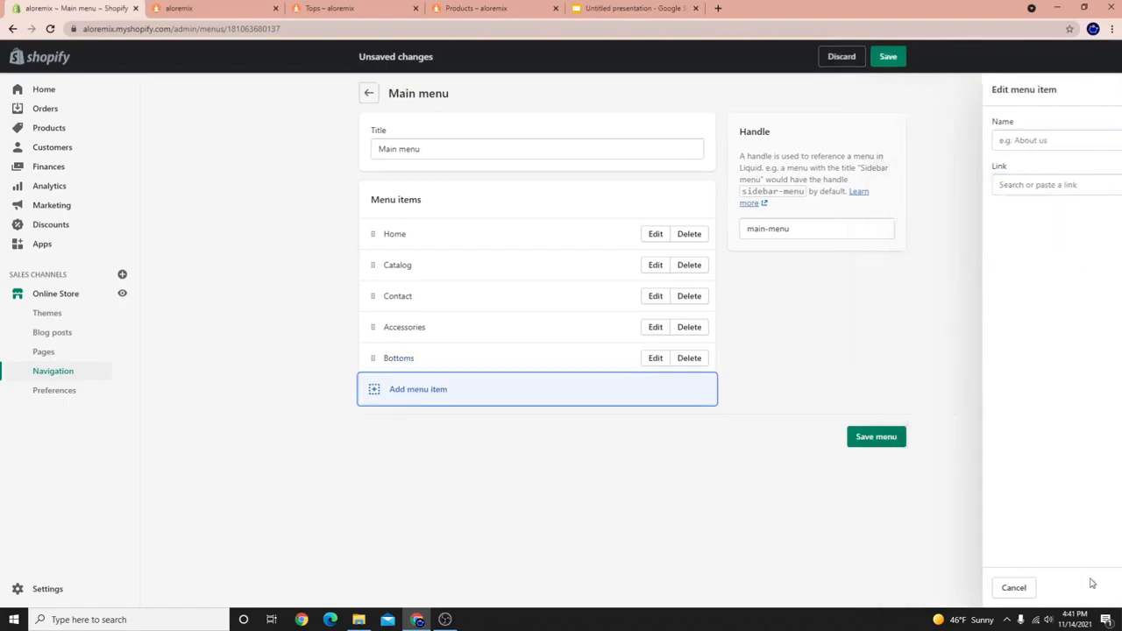
Add a Tops menu item linked to the Tops collection, discarding an extra empty item.
left_click(389, 395)
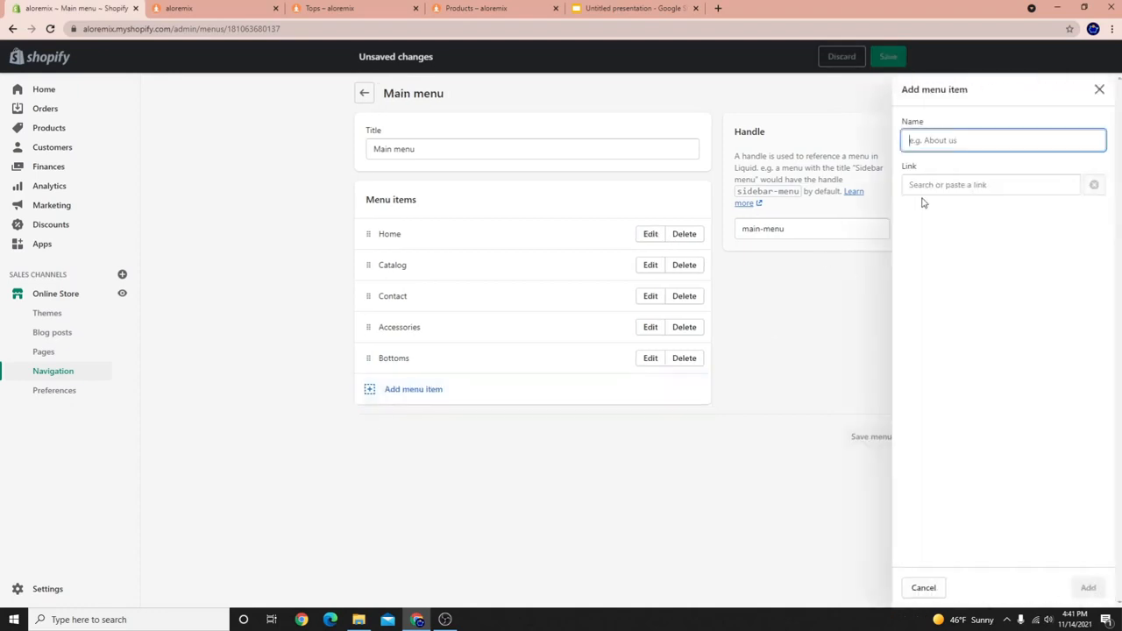
left_click(943, 187)
left_click(935, 257)
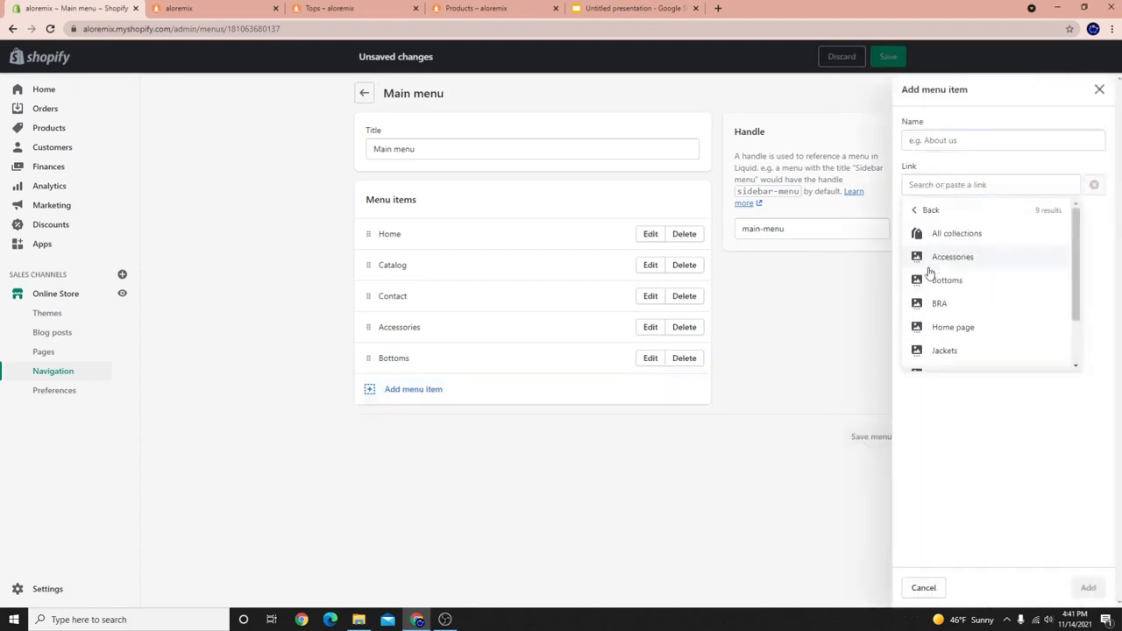
scroll(947, 347, "down", 2)
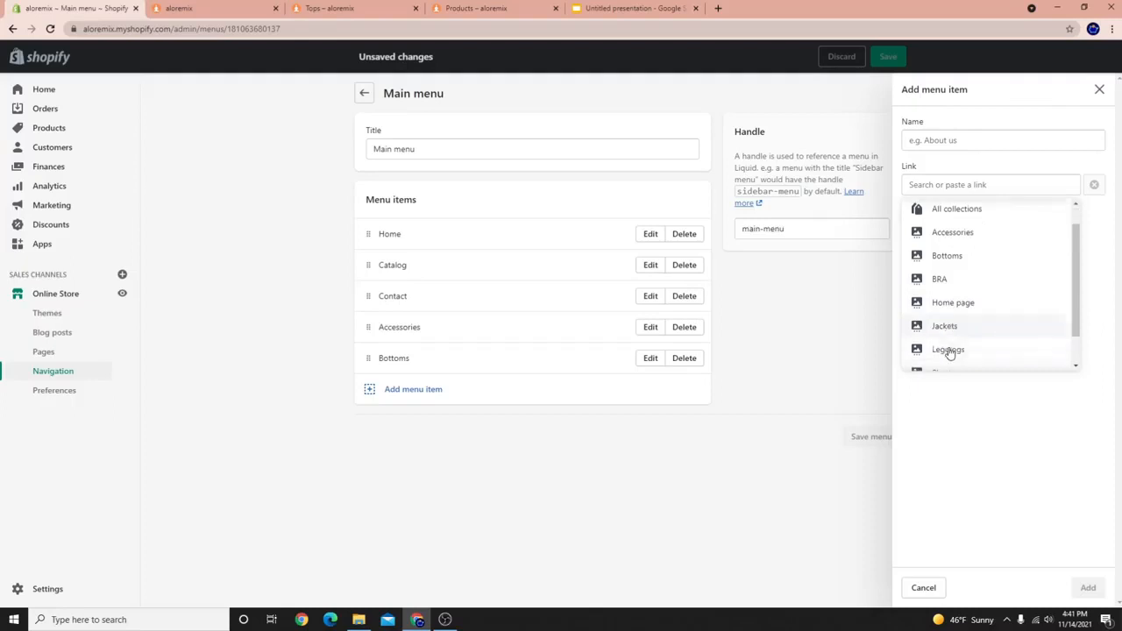
left_click(940, 359)
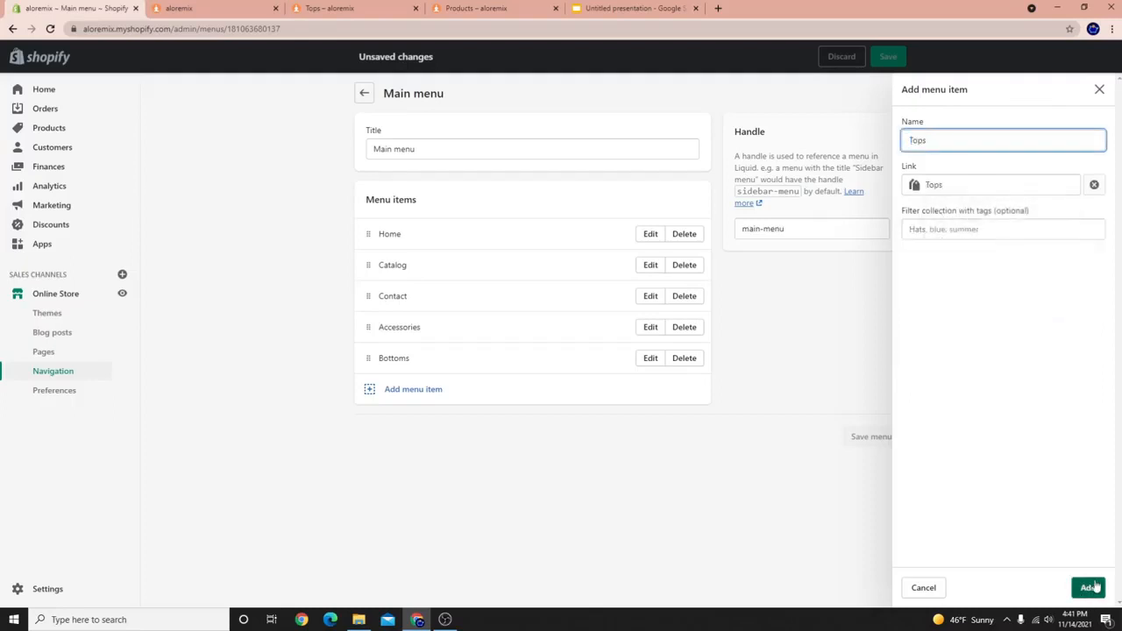
left_click(1090, 587)
left_click(375, 422)
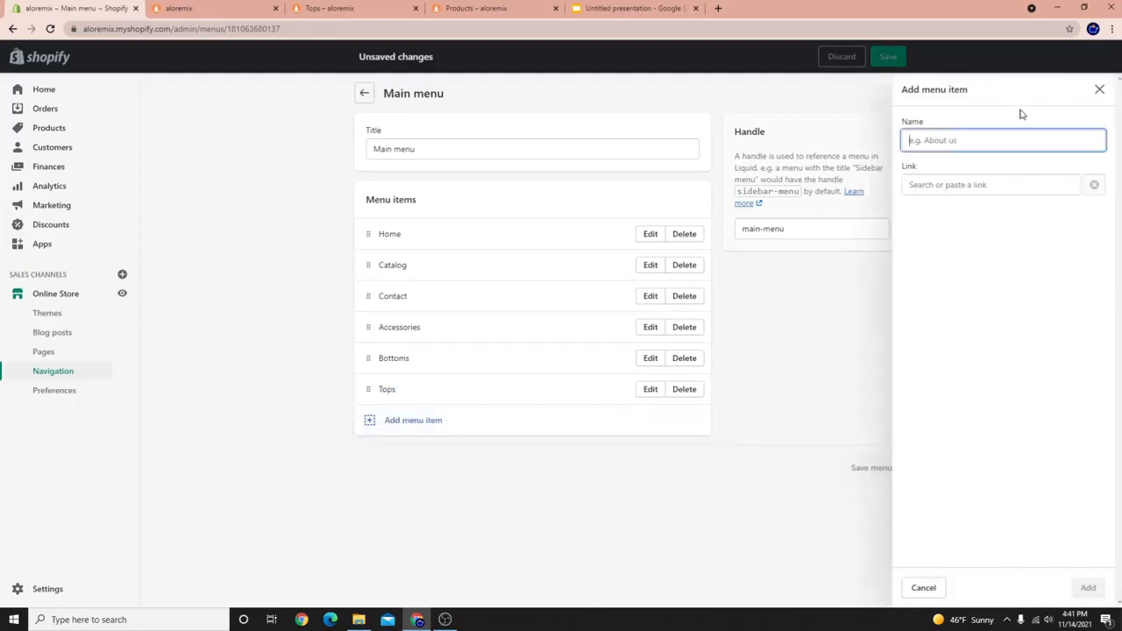
left_click(371, 362)
Move Bottoms and Tops up below Home, and add a BRA item linked to the BRA collection.
left_click_drag(371, 362, 377, 273)
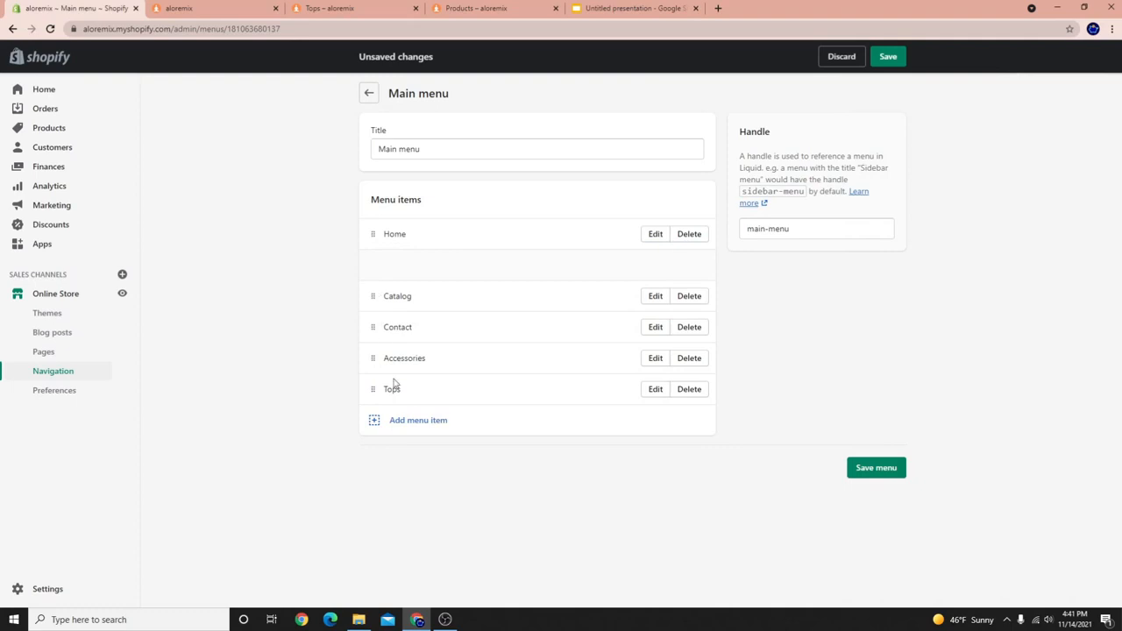
left_click_drag(373, 389, 378, 298)
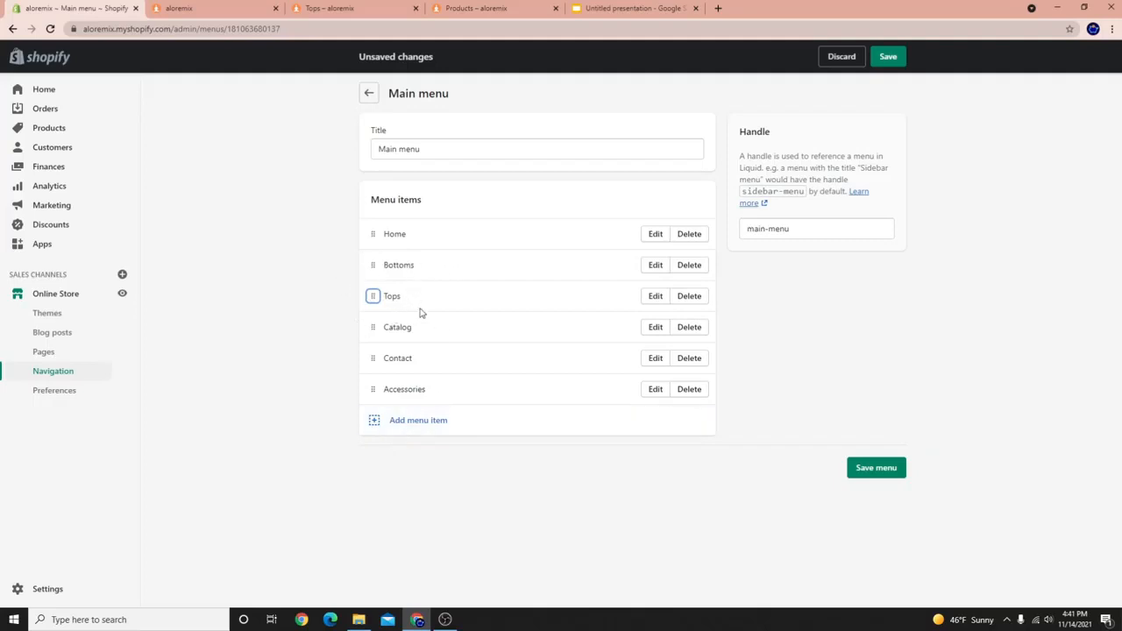
left_click(383, 427)
left_click(946, 185)
left_click(944, 257)
scroll(947, 278, "down", 2)
left_click(960, 248)
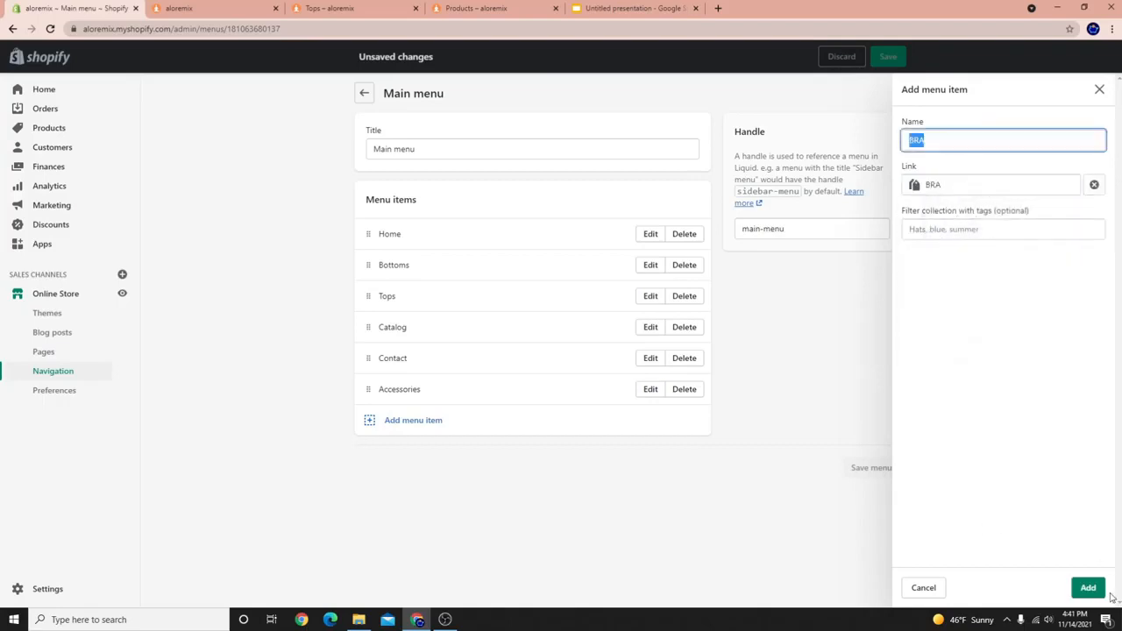
left_click(1088, 587)
Add Jackets and Leggings menu items linked to their matching collections.
left_click(377, 463)
left_click(947, 184)
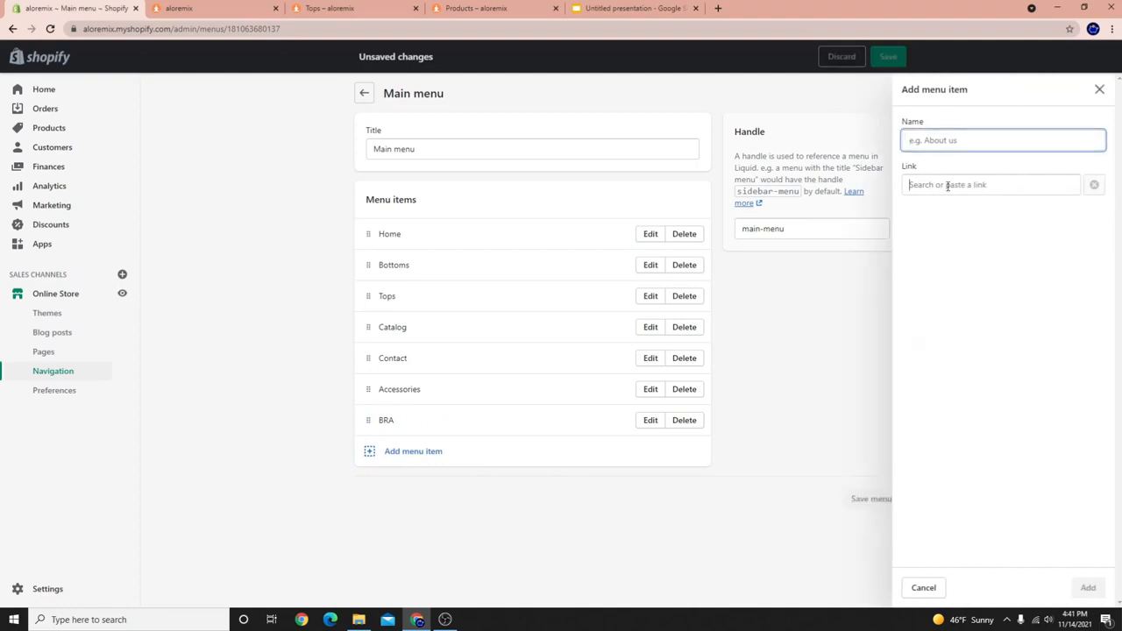
left_click(945, 261)
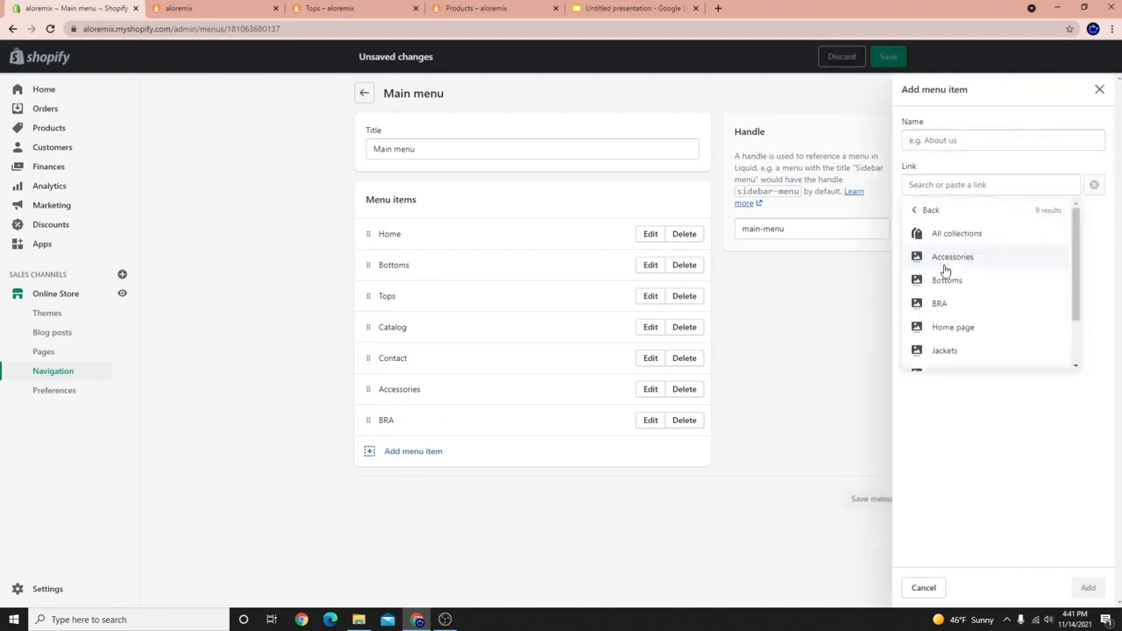
scroll(951, 316, "down", 2)
left_click(945, 289)
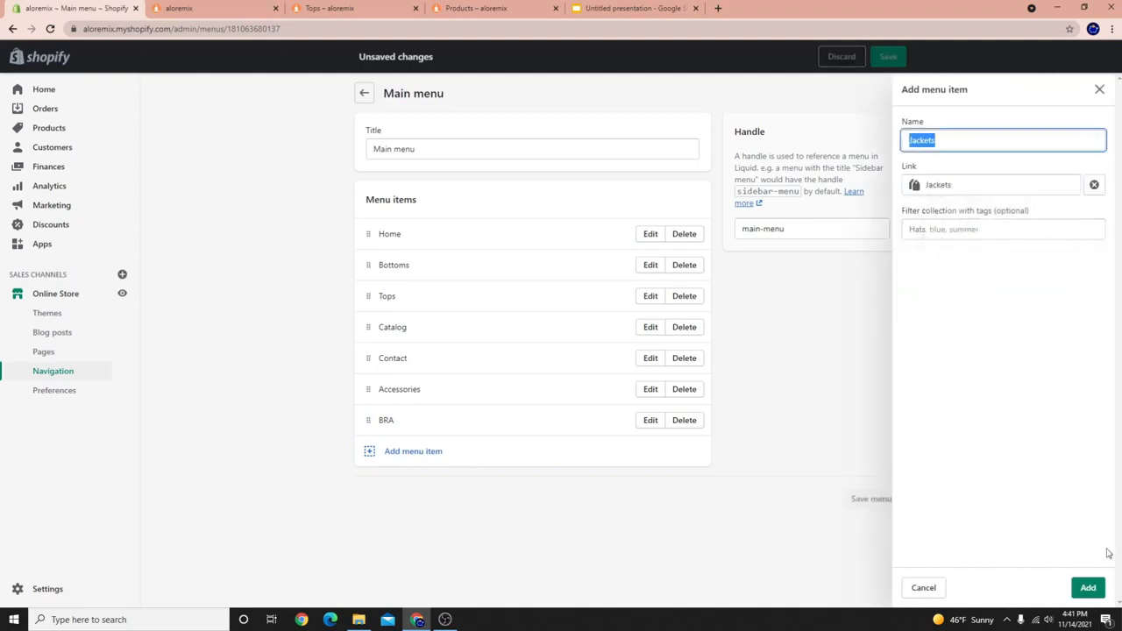
left_click(1086, 587)
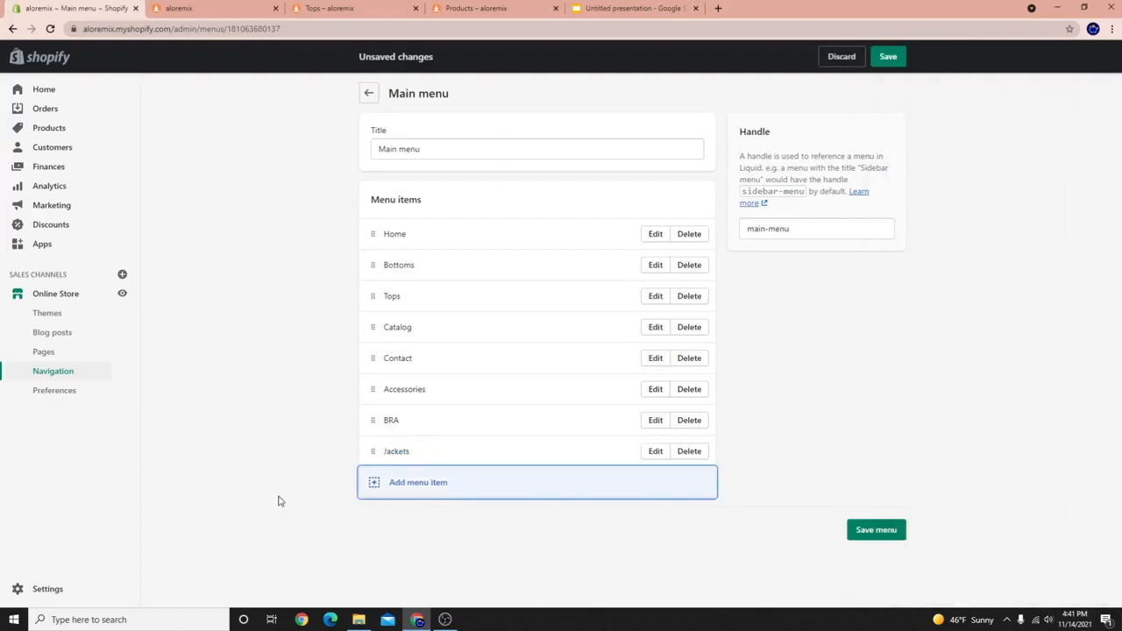
left_click(415, 484)
left_click(982, 185)
scroll(951, 289, "down", 1)
left_click(945, 249)
scroll(973, 337, "down", 2)
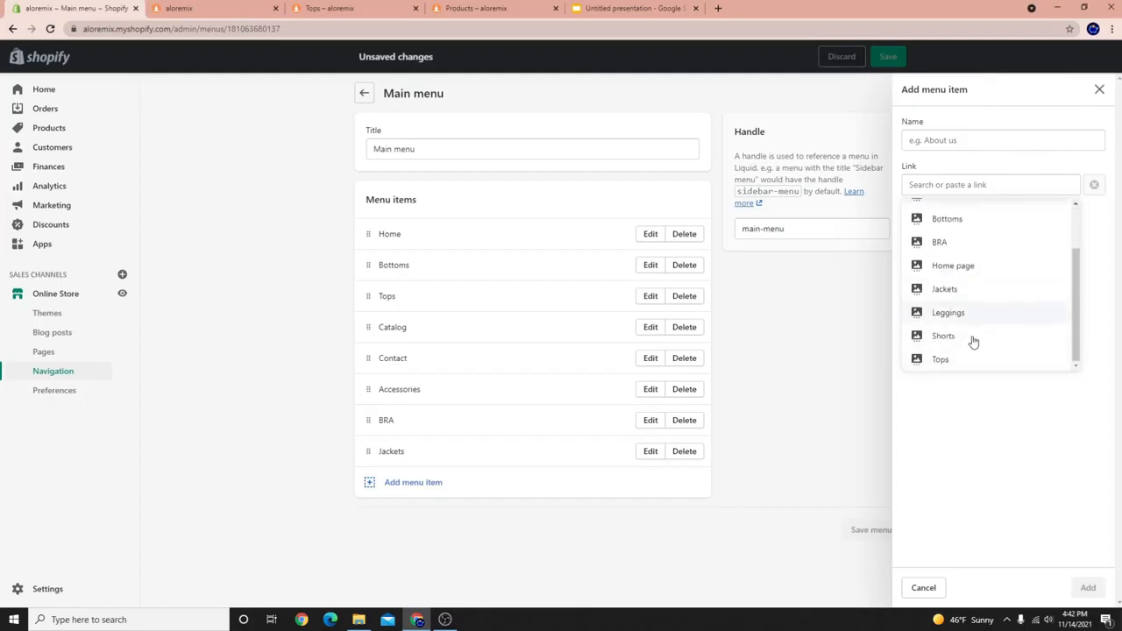
left_click(973, 313)
left_click(1087, 587)
Add a Shorts menu item linked to the Shorts collection.
left_click(438, 516)
left_click(959, 185)
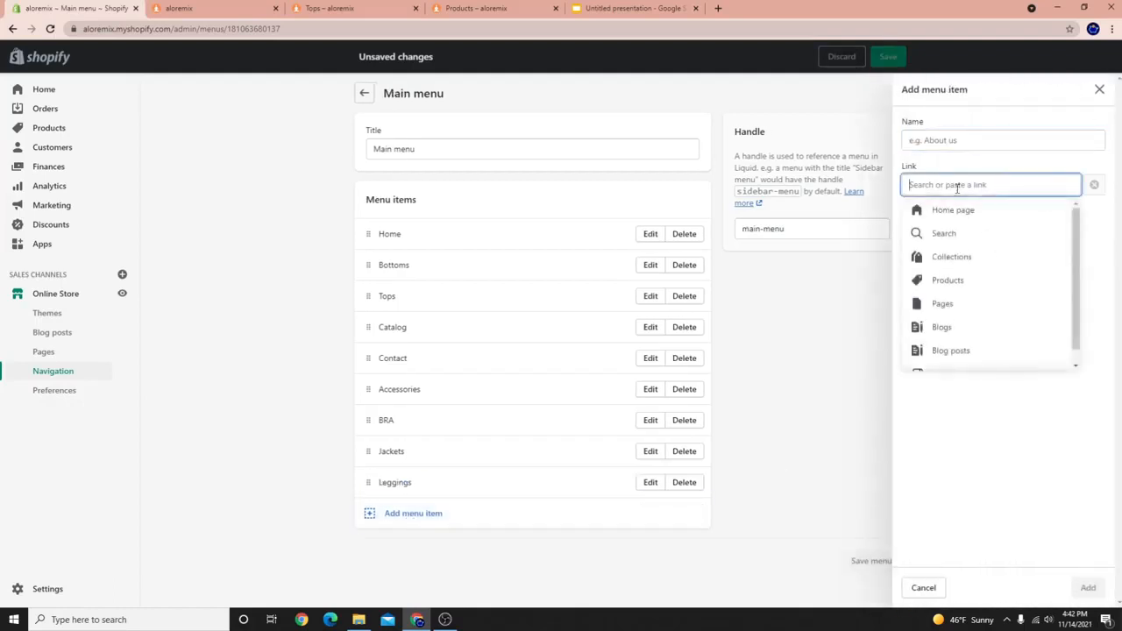
scroll(938, 316, "down", 1)
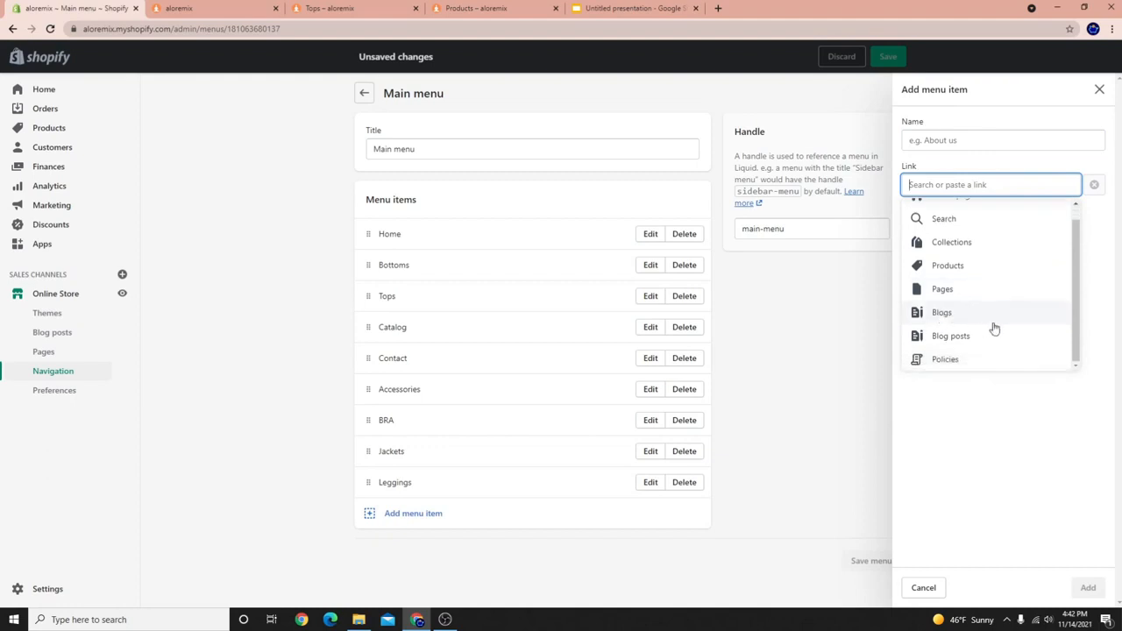
left_click(950, 246)
scroll(942, 331, "down", 1)
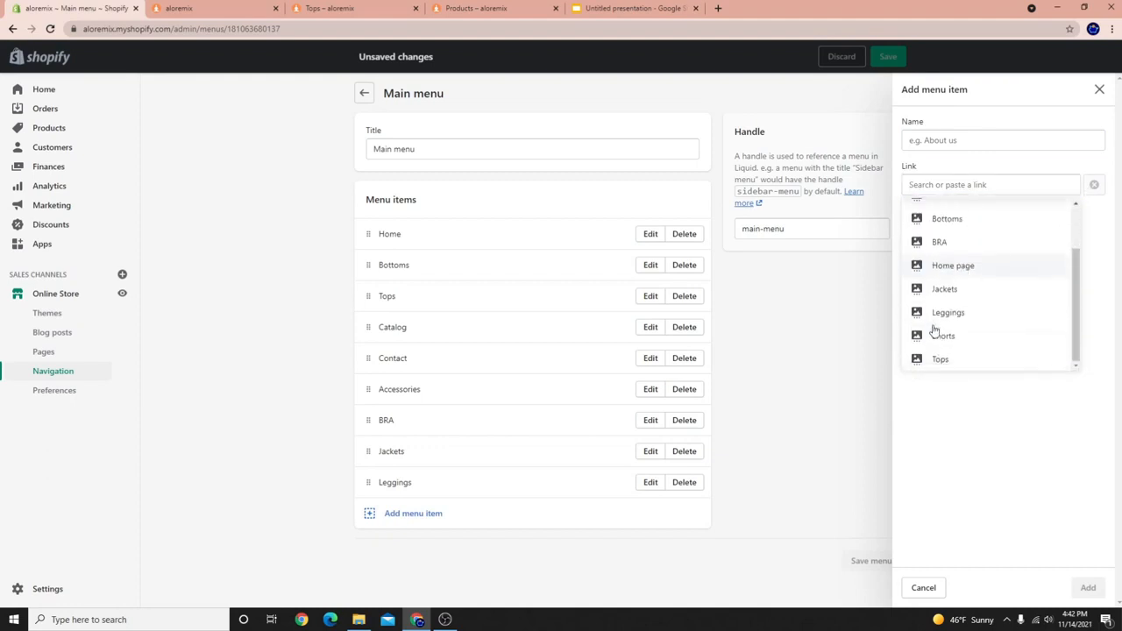
left_click(939, 334)
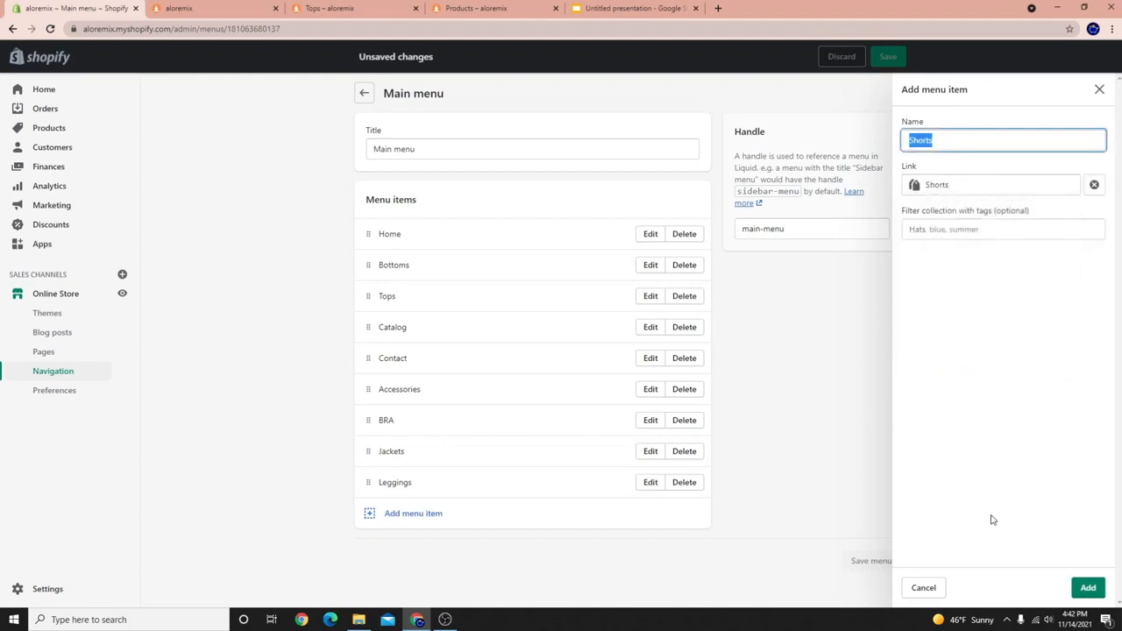
left_click(1089, 588)
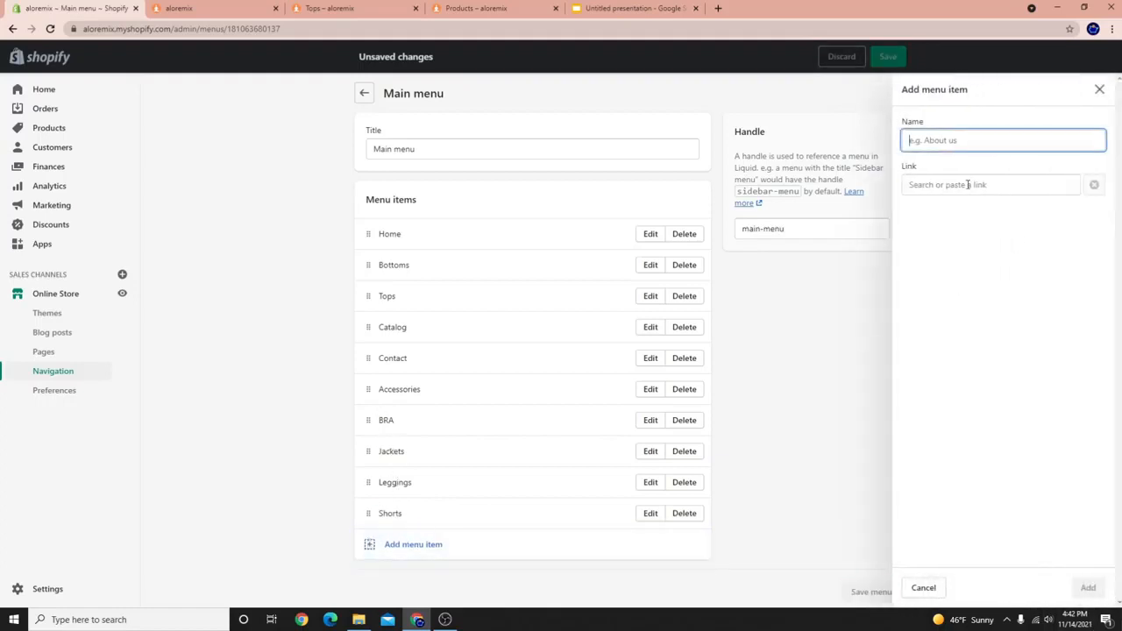
Discard the extra unused menu item and save the Main menu.
left_click(968, 184)
left_click(947, 256)
scroll(922, 317, "down", 2)
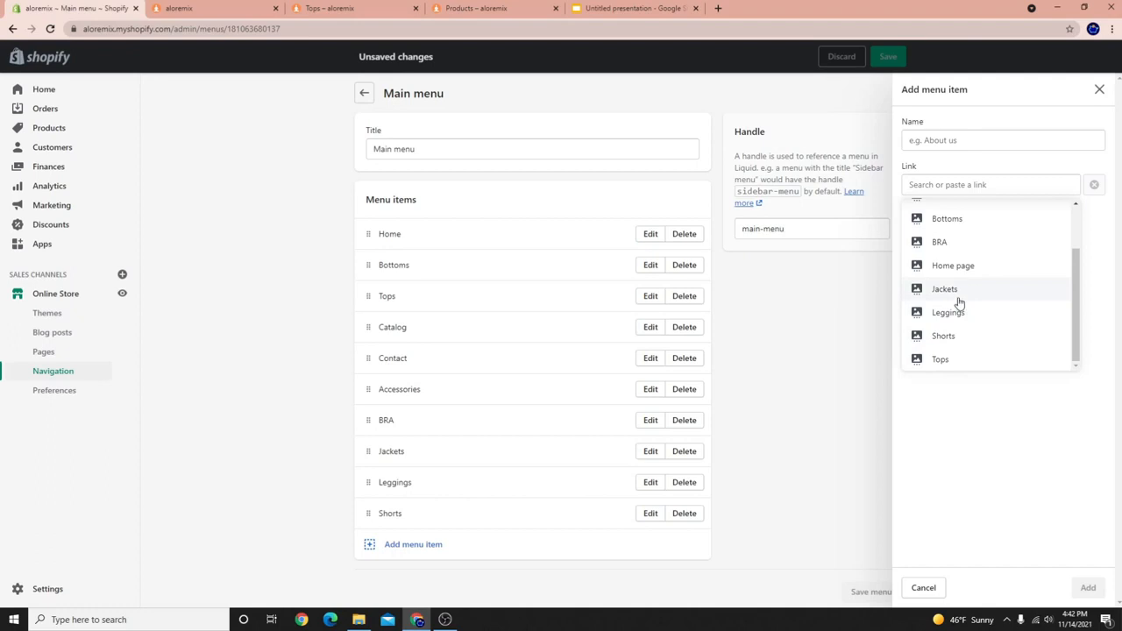
scroll(960, 290, "up", 2)
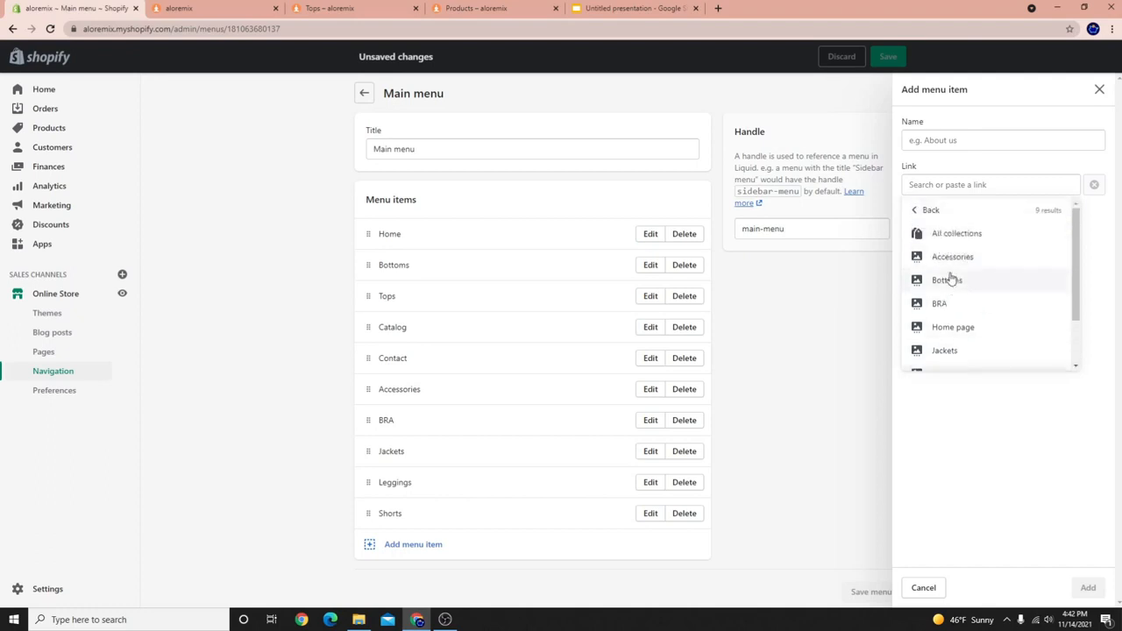
left_click(771, 383)
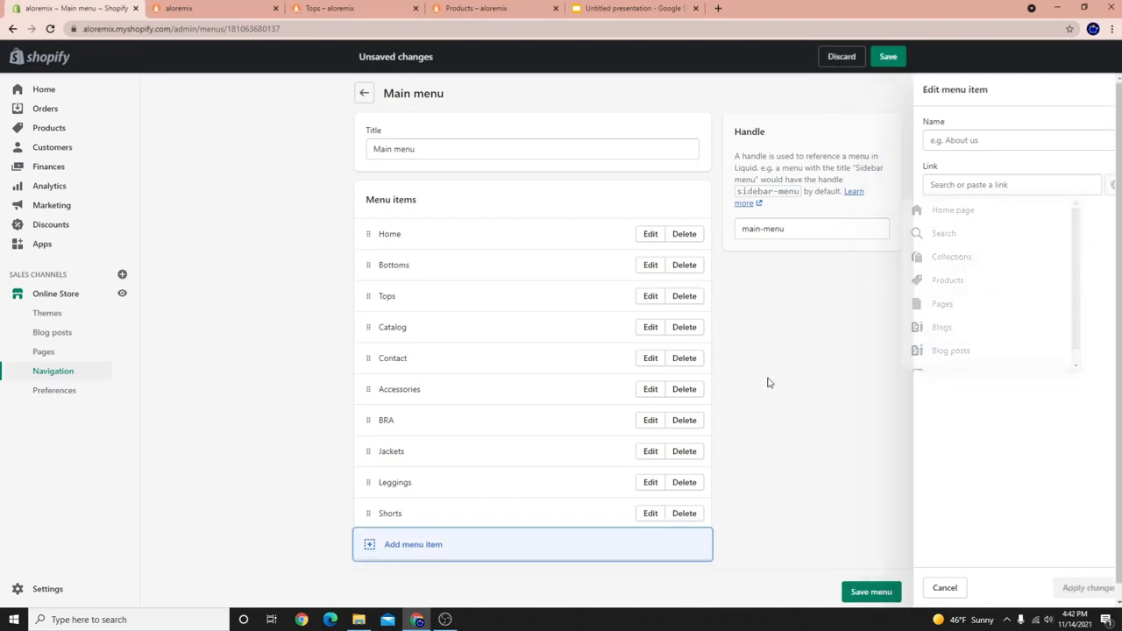
left_click(894, 587)
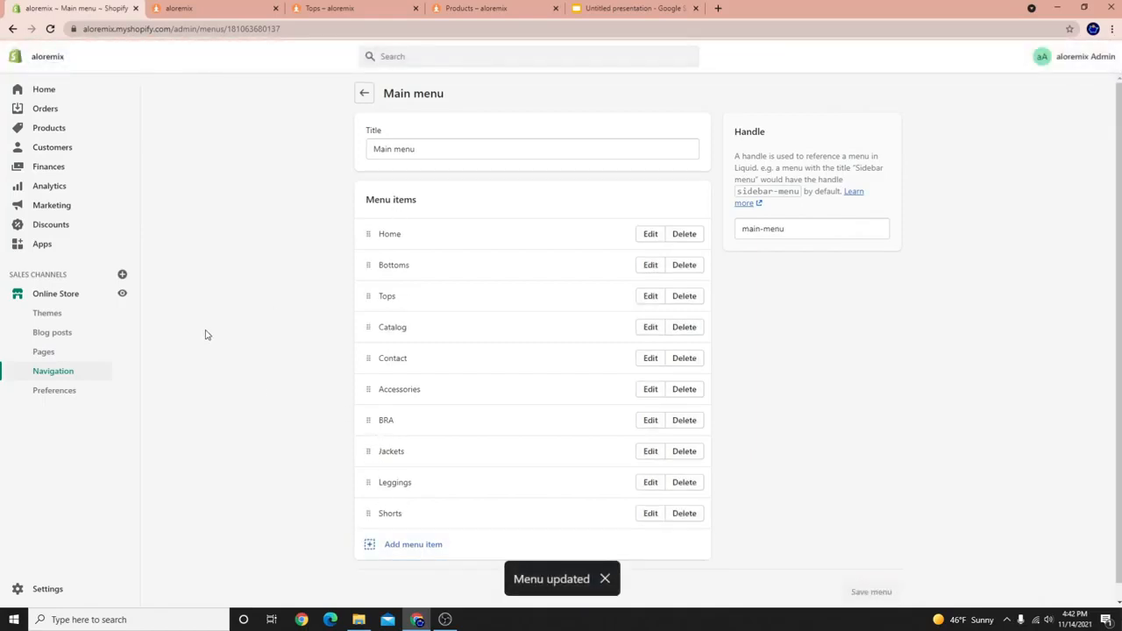
Reload the live storefront twice and check the items in its side menu.
left_click(173, 9)
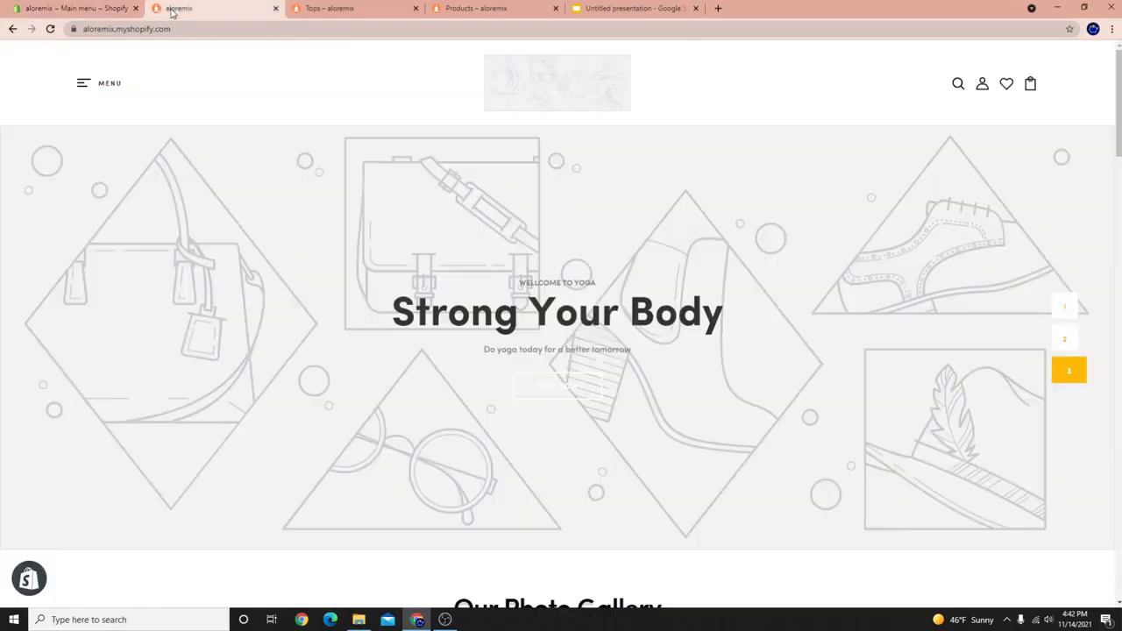
right_click(266, 111)
left_click(306, 143)
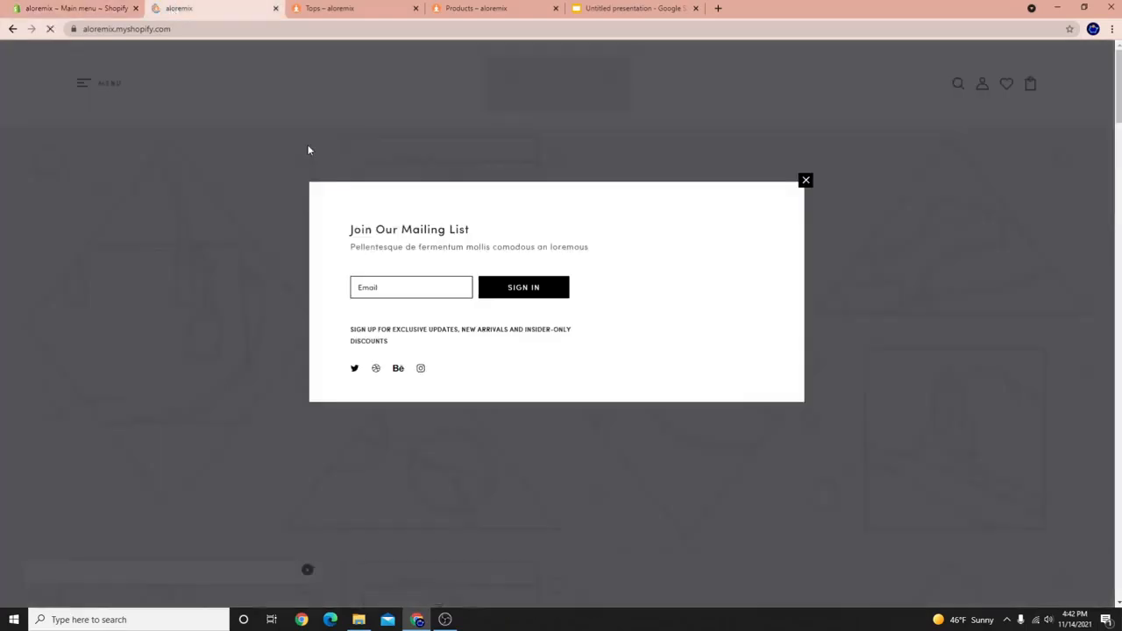
left_click(105, 91)
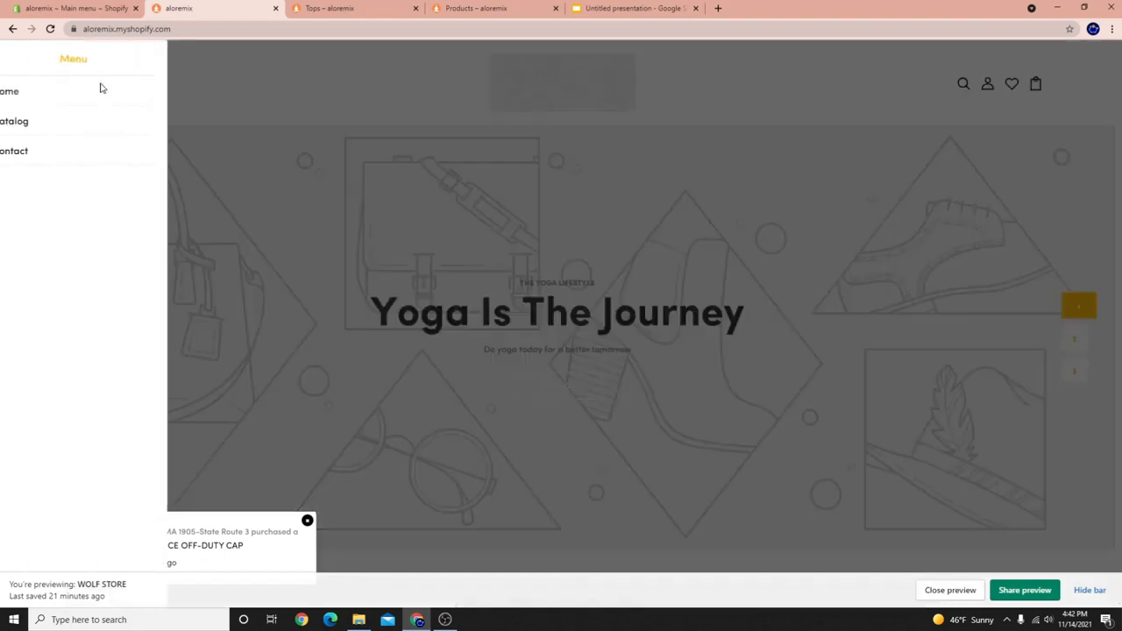
right_click(420, 99)
left_click(447, 134)
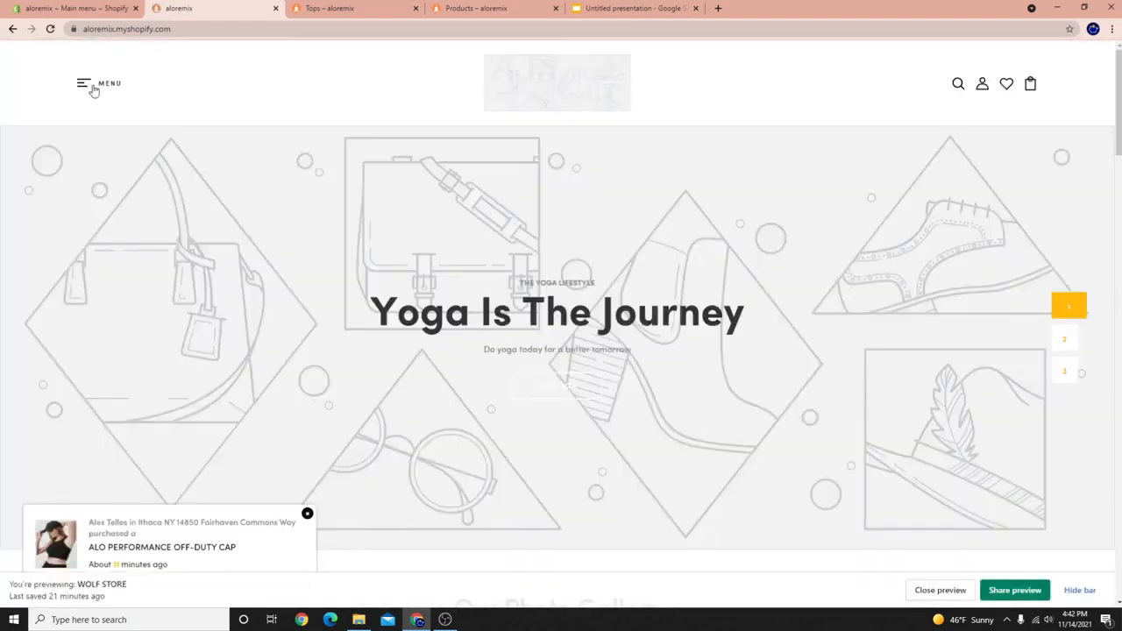
left_click(95, 85)
Preview the online store's Catalog page from admin, then open a new Chrome incognito window.
left_click(105, 7)
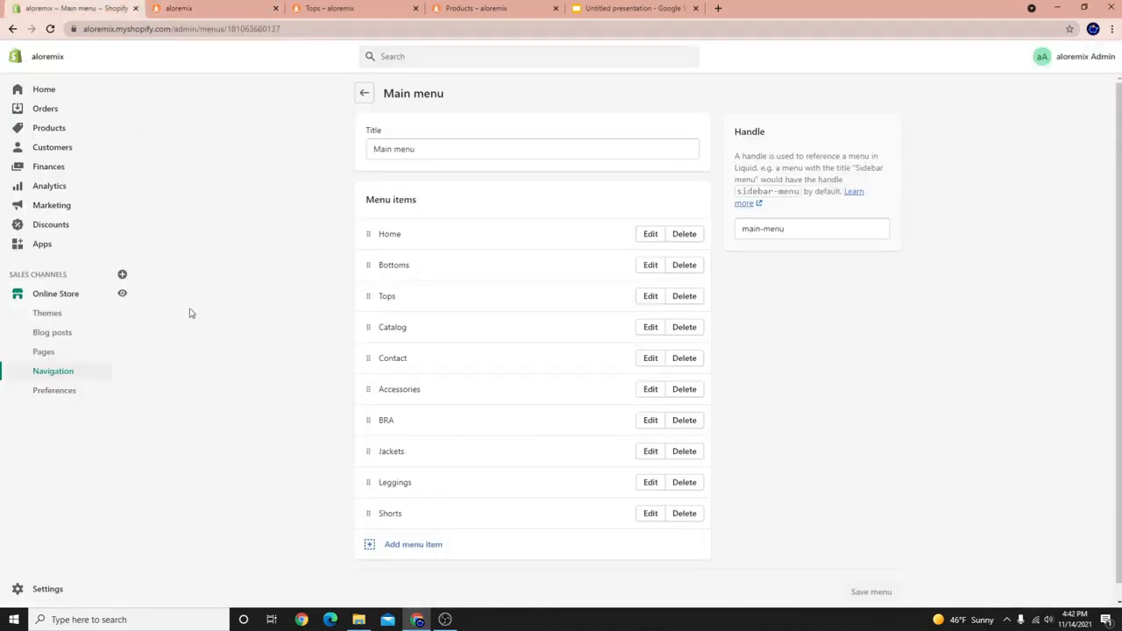
left_click(119, 292)
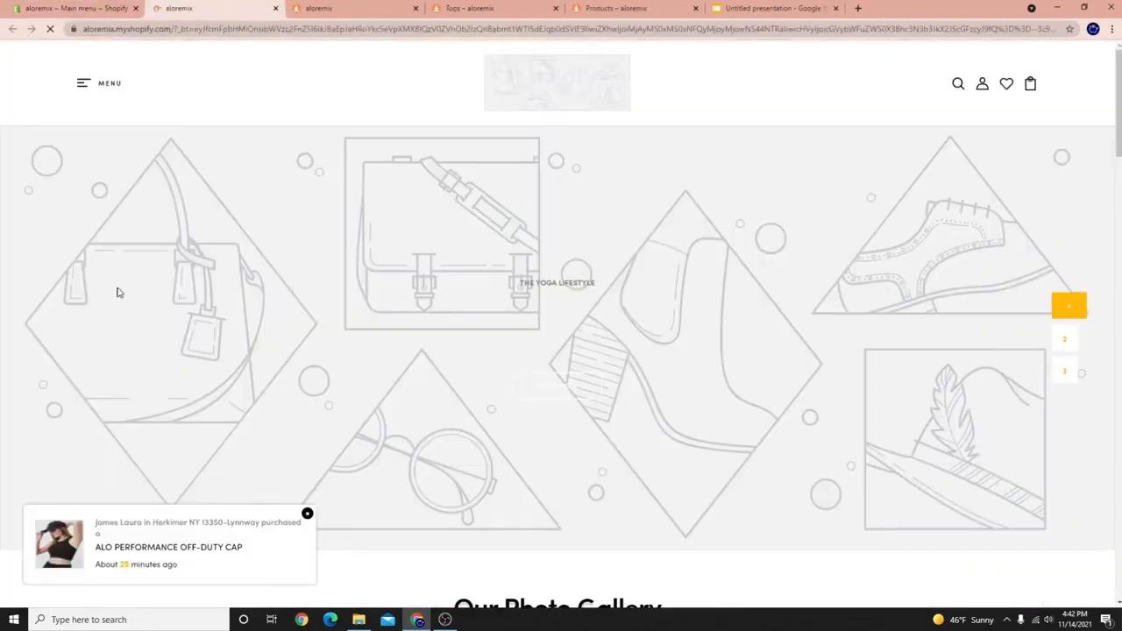
left_click(106, 87)
left_click(42, 123)
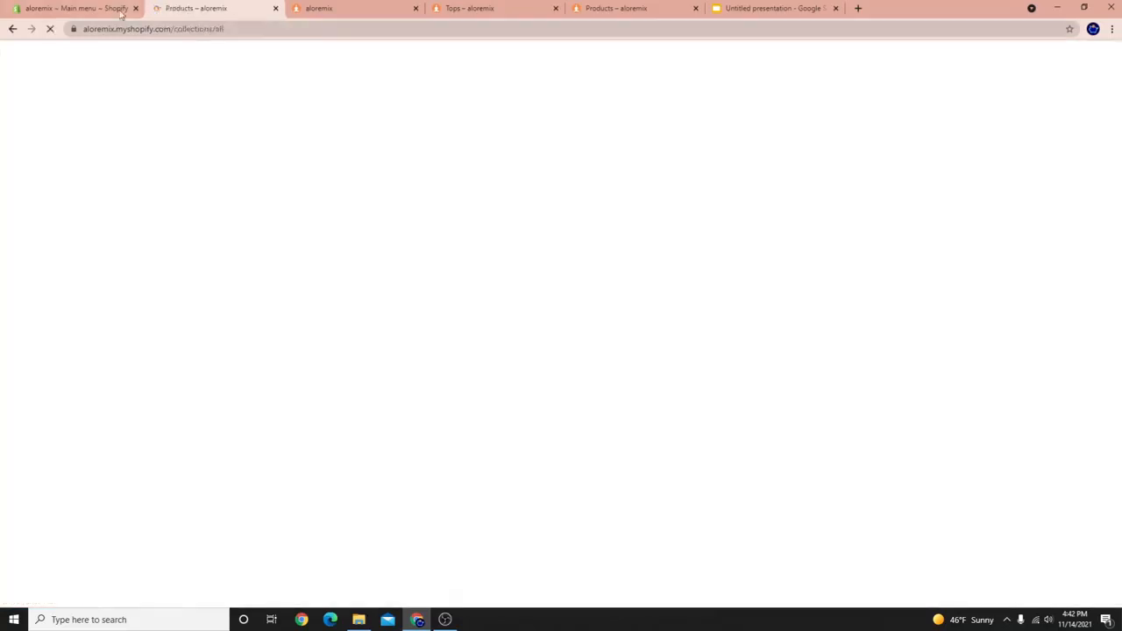
left_click(120, 12)
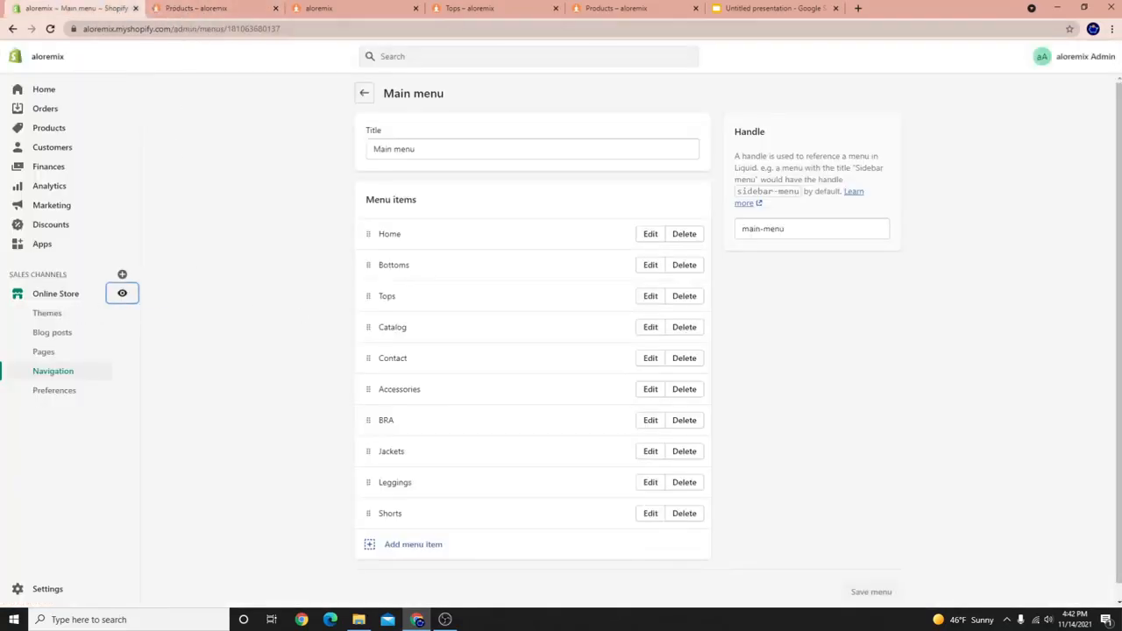
left_click(1112, 29)
left_click(1021, 73)
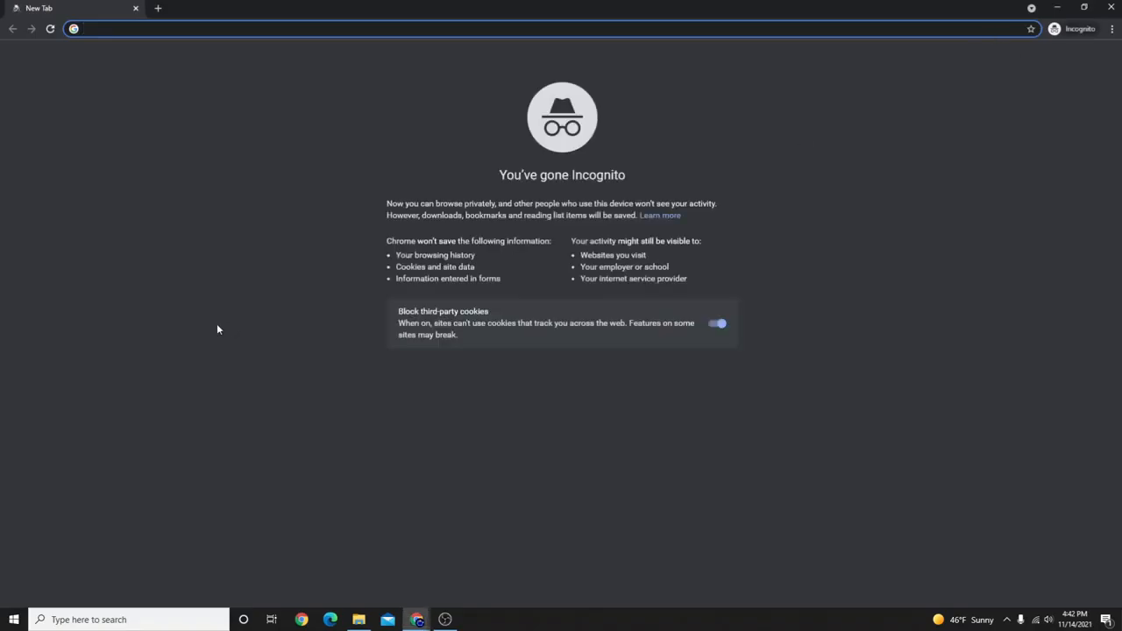
Take the store's domain from the admin address bar and load the storefront in the incognito window.
double_click(185, 12)
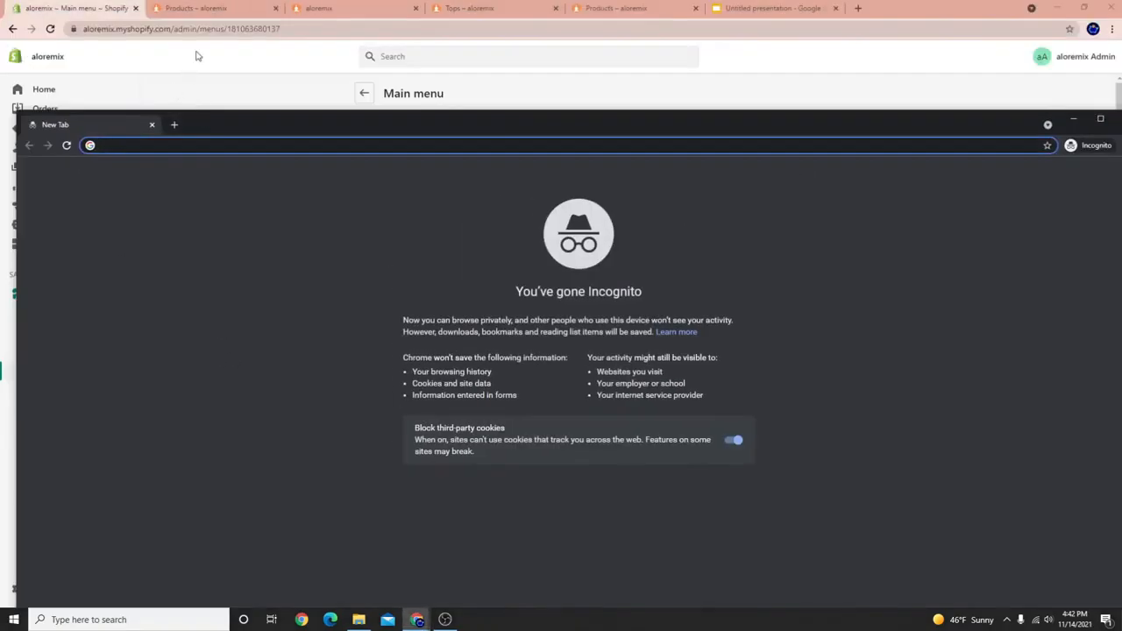
left_click(189, 35)
left_click(174, 29)
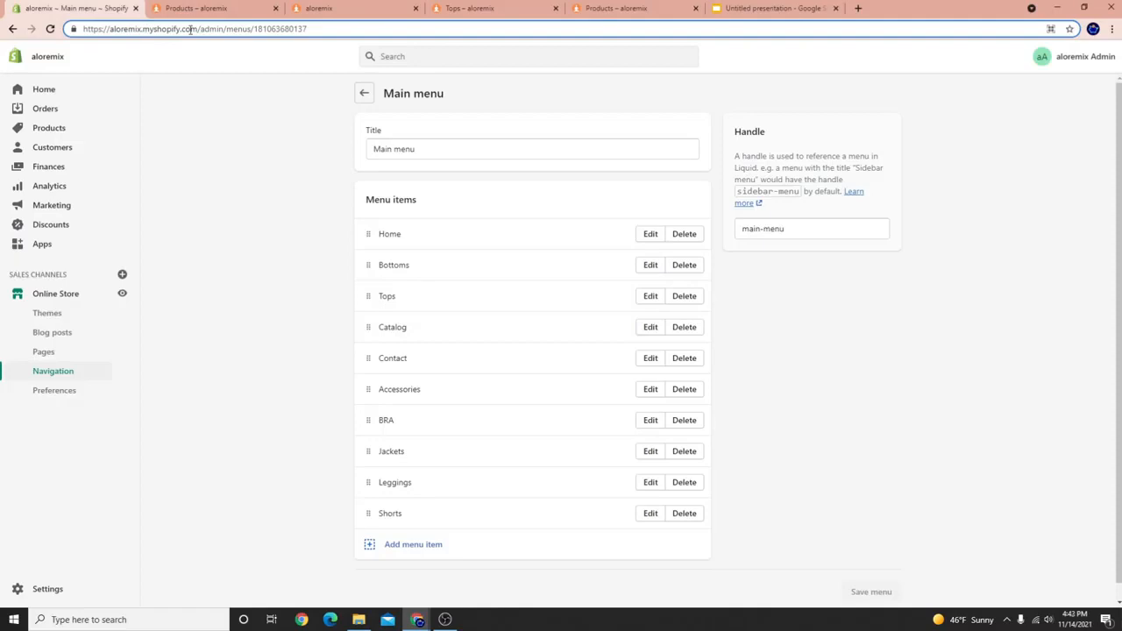
left_click_drag(200, 29, 6, 29)
right_click(129, 31)
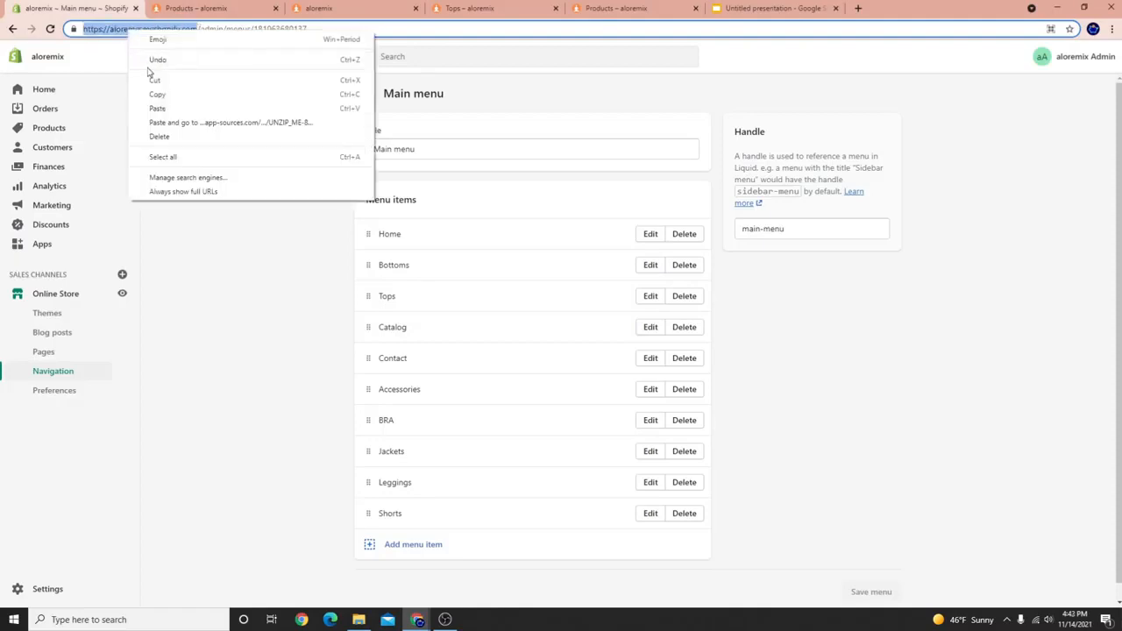
left_click(149, 78)
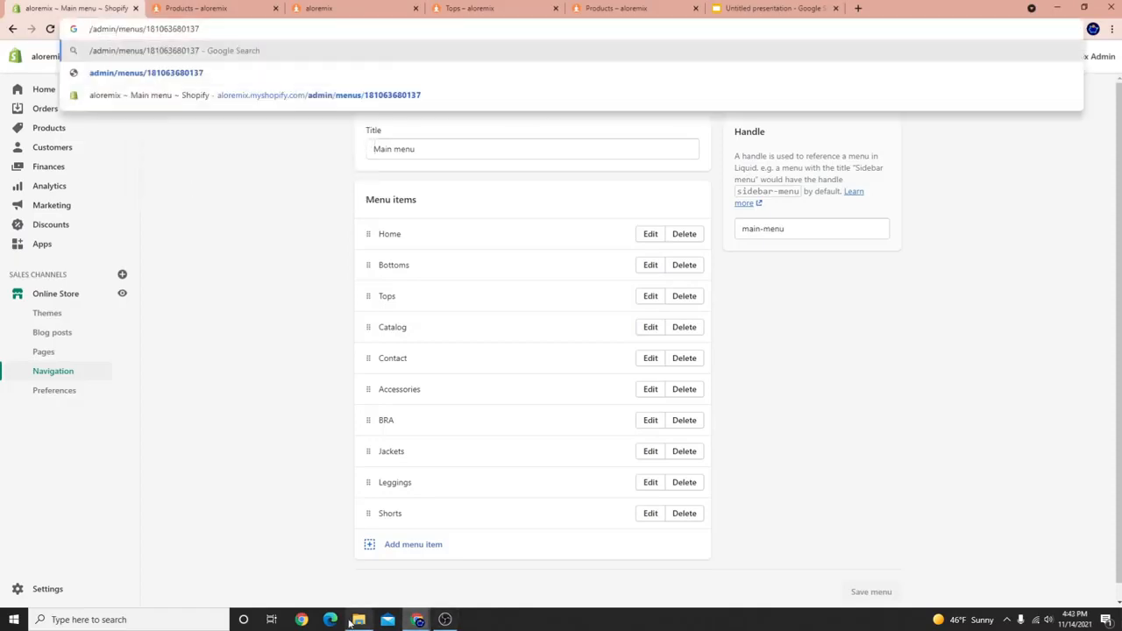
left_click(417, 620)
left_click(473, 566)
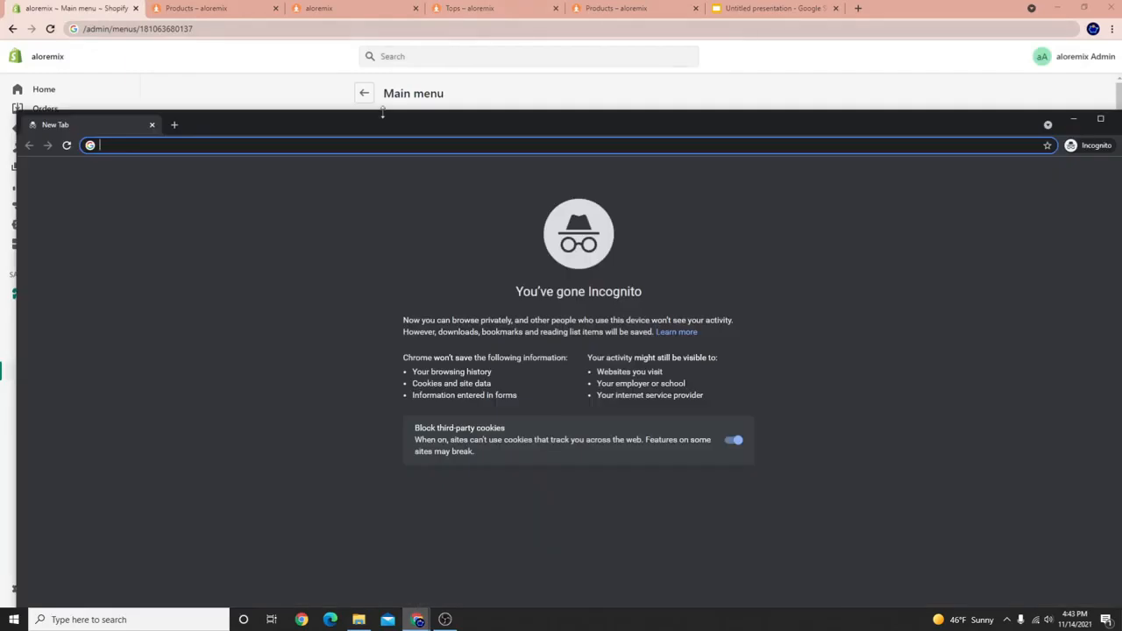
key("ctrl+v")
key("Return")
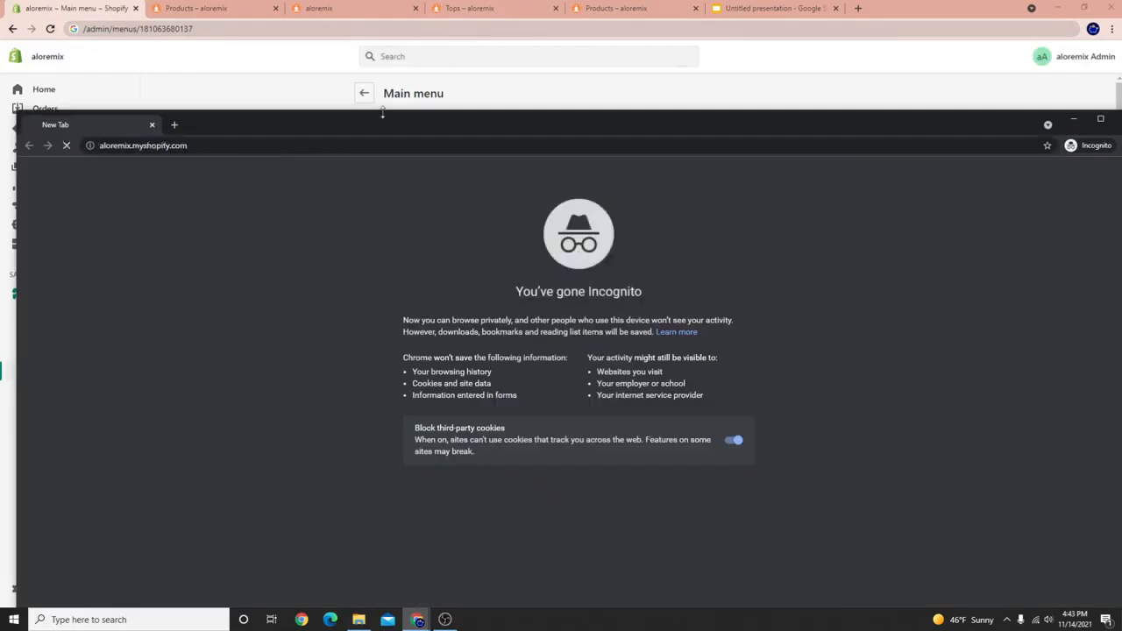
Copy the storefront password from the Online Store Preferences page.
left_click(566, 89)
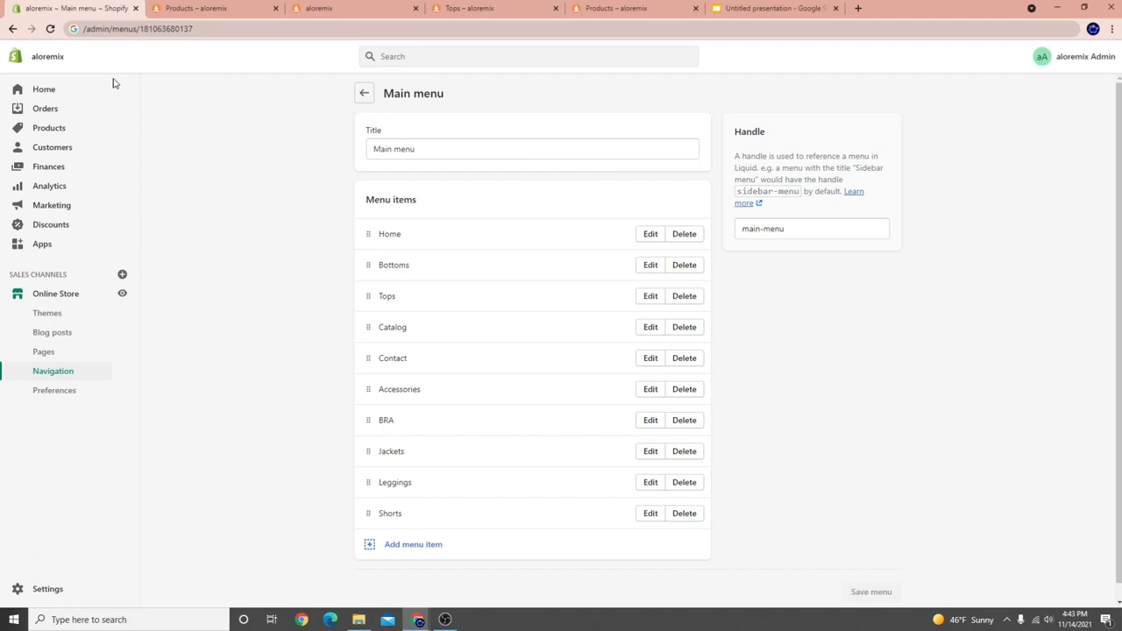
left_click(402, 58)
type("passw")
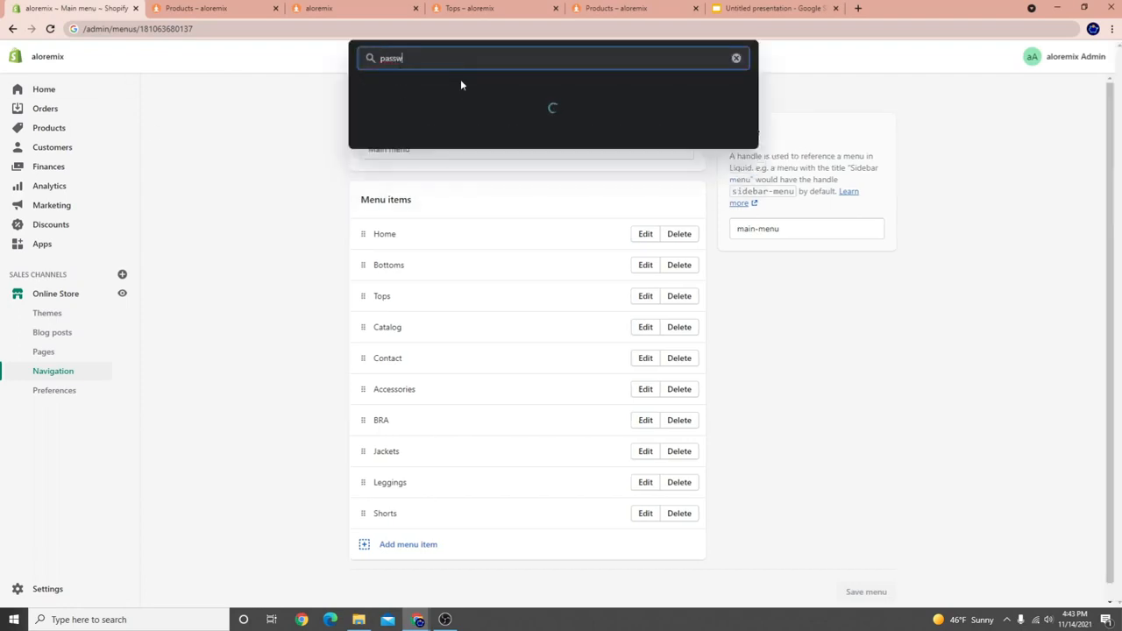
left_click(457, 151)
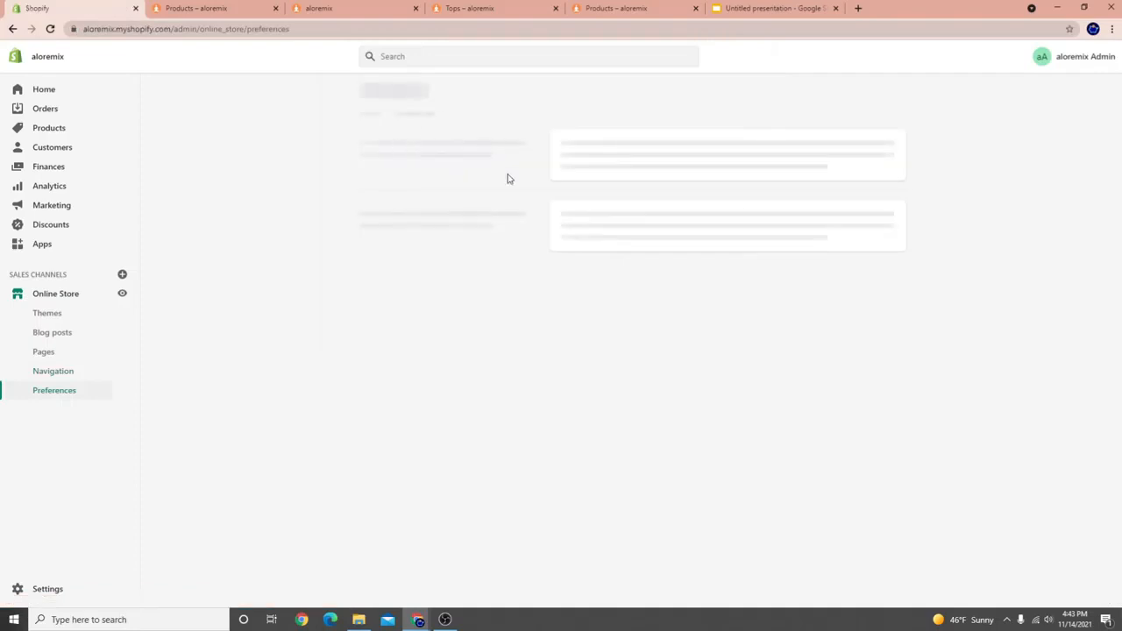
scroll(612, 473, "down", 9)
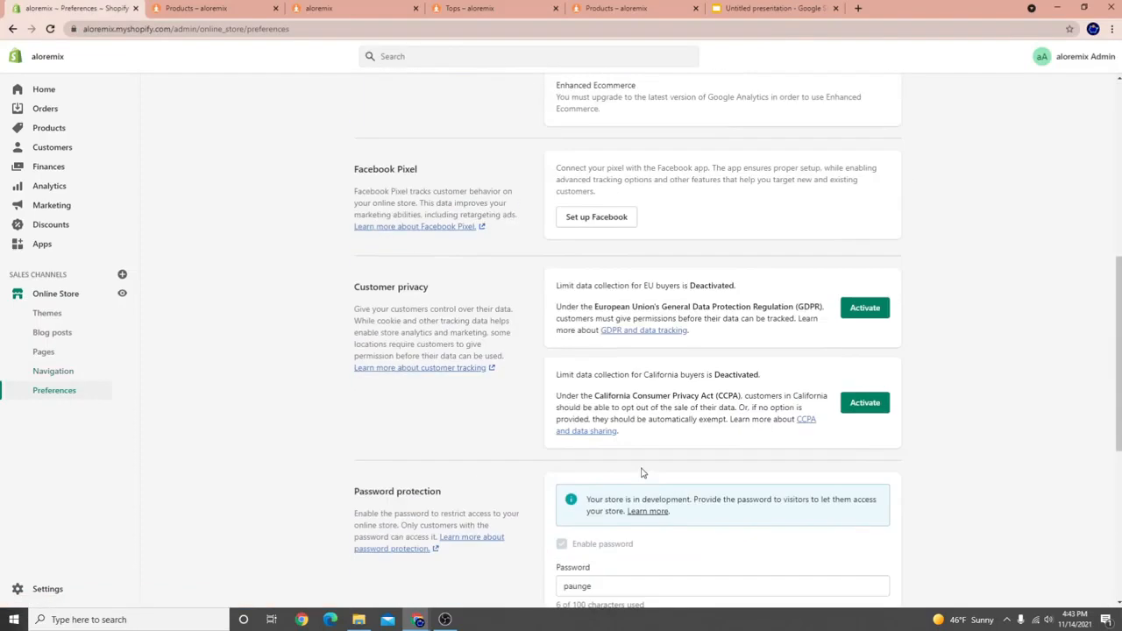
left_click(601, 246)
double_click(579, 247)
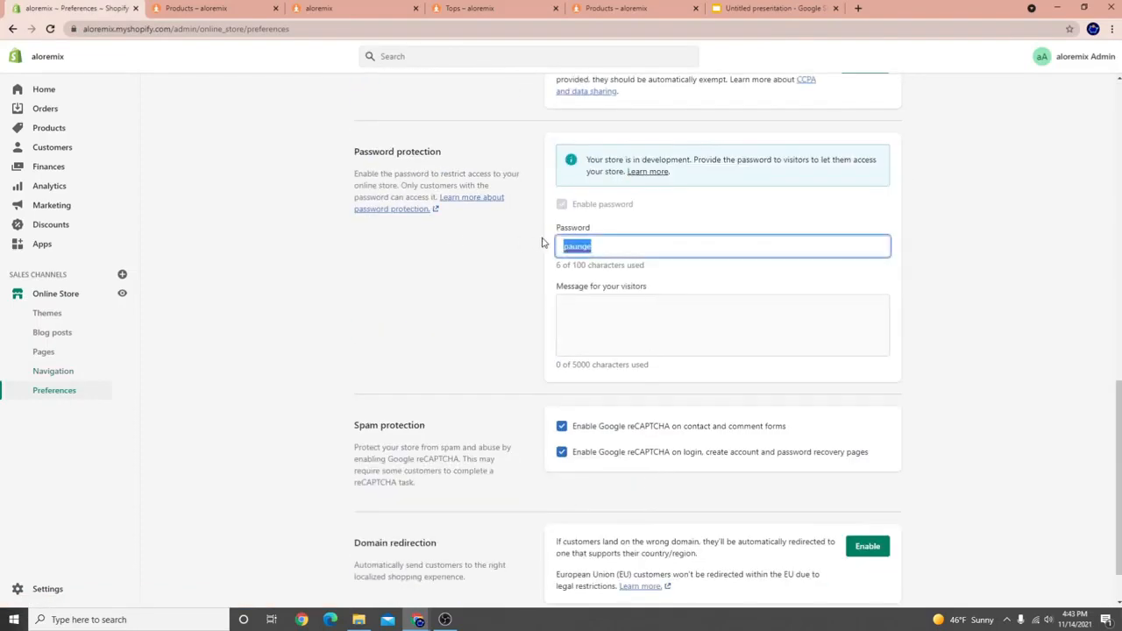
right_click(575, 241)
left_click(524, 265)
double_click(575, 247)
right_click(579, 247)
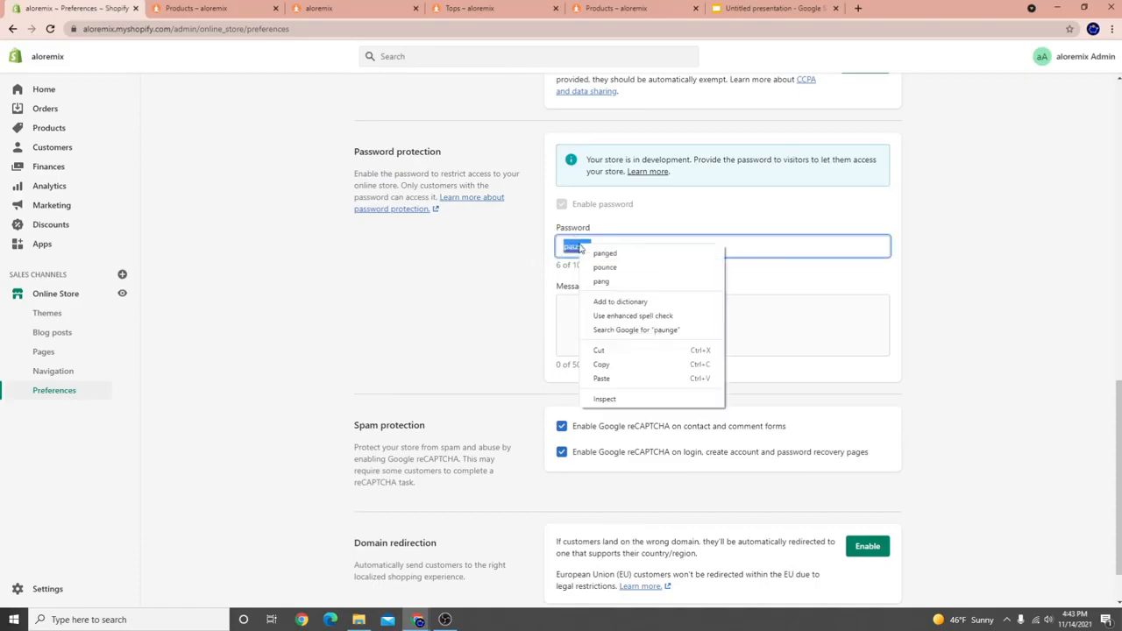
left_click(601, 364)
Unlock the incognito storefront with the password and confirm its side menu lists all ten items.
mouse_move(449, 623)
left_click(447, 589)
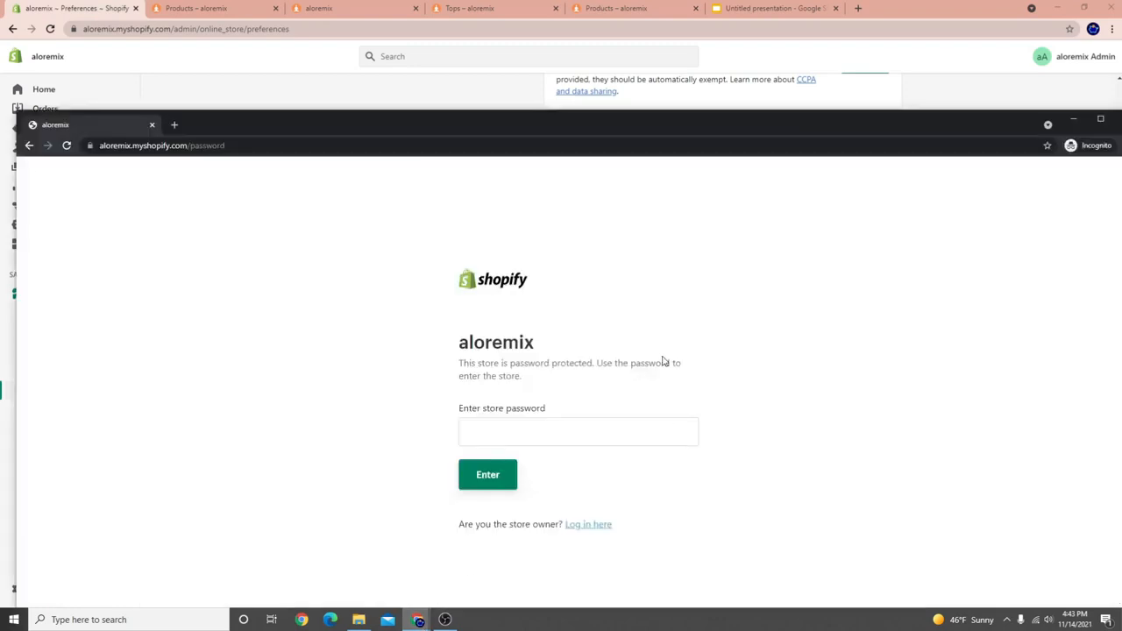
right_click(495, 439)
left_click(526, 357)
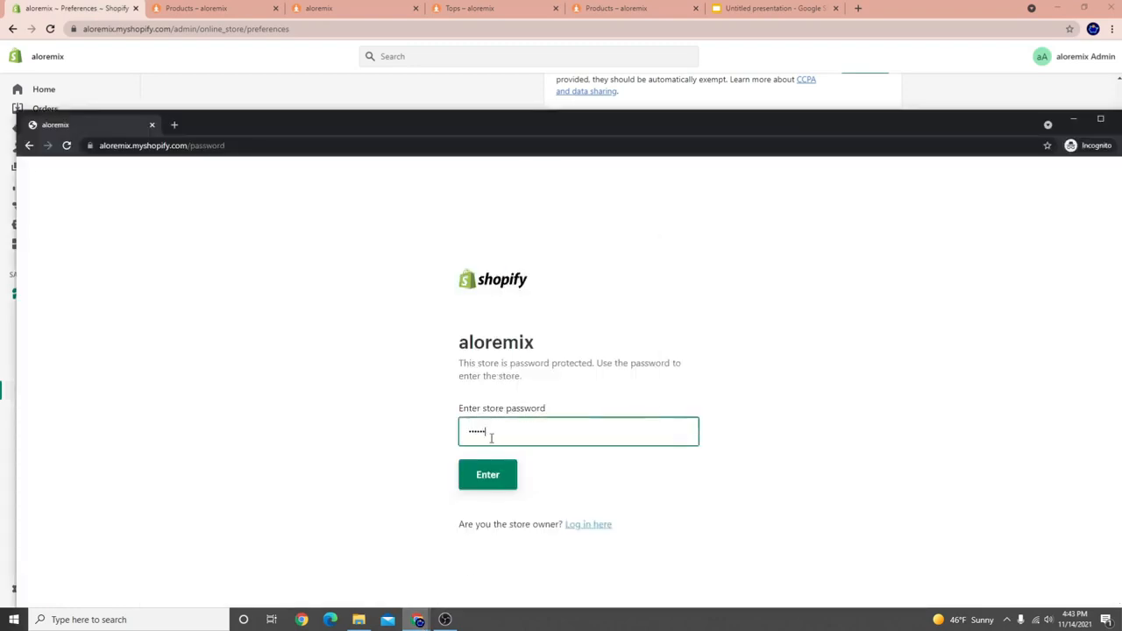
left_click(491, 478)
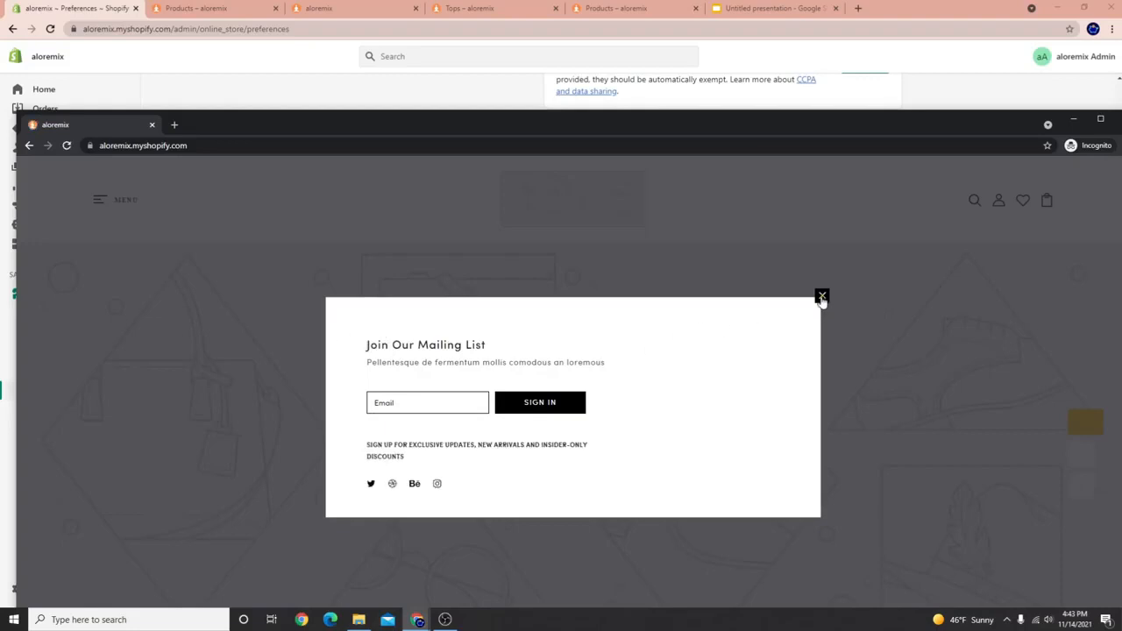
left_click(822, 297)
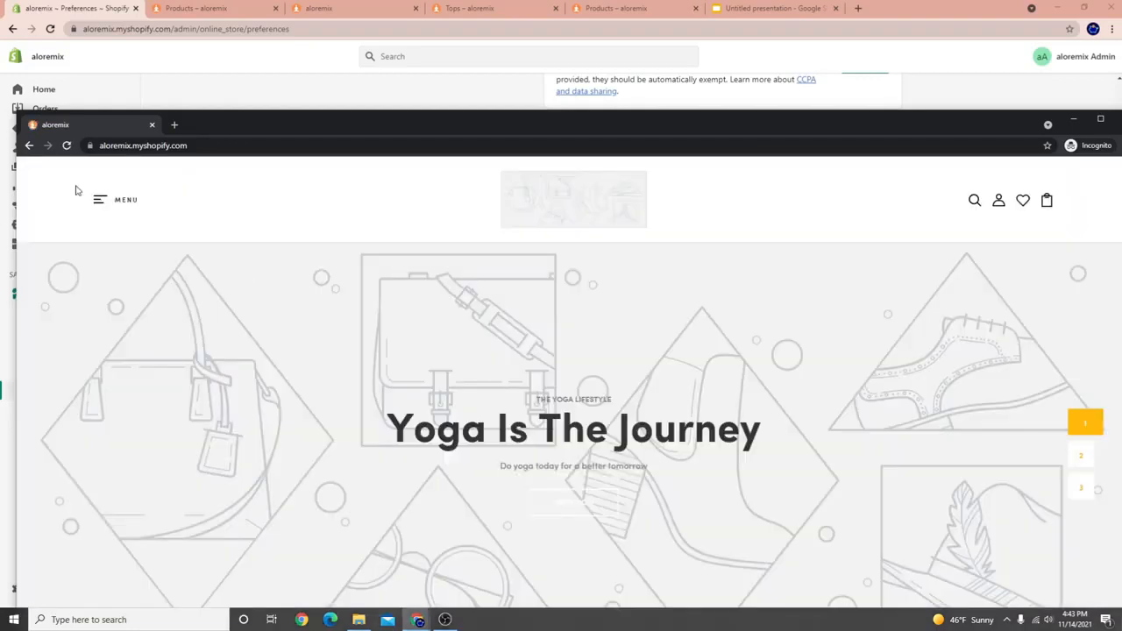
left_click(94, 198)
left_click_drag(197, 120, 456, 39)
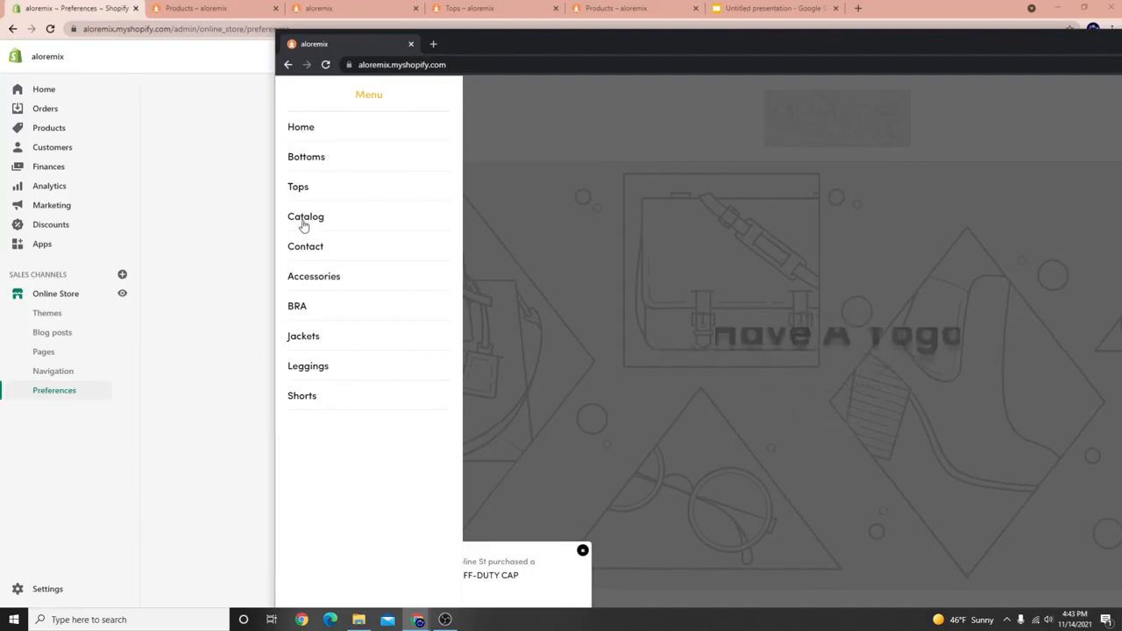
left_click(230, 176)
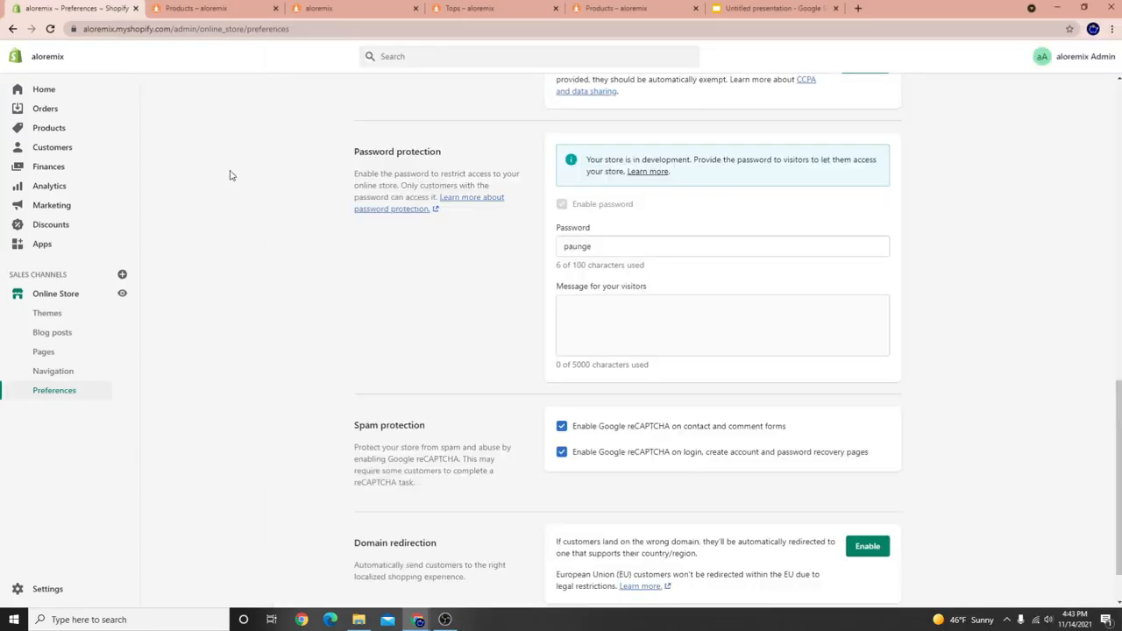
Open the Main menu under Navigation and drag Shorts and Leggings under Bottoms as child items.
left_click(77, 375)
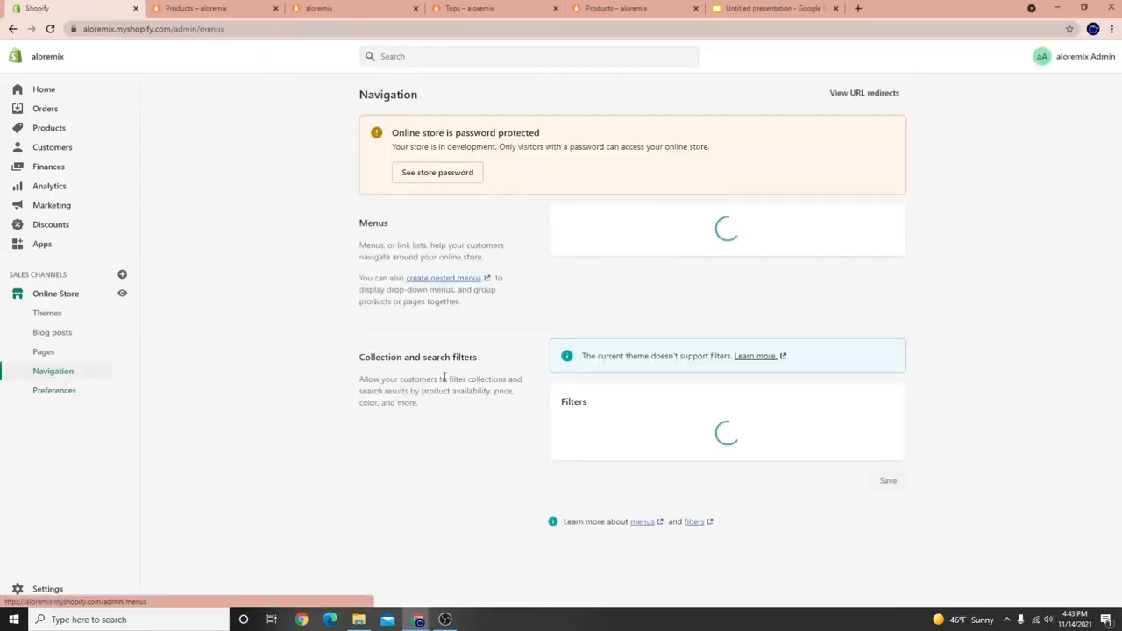
left_click(583, 307)
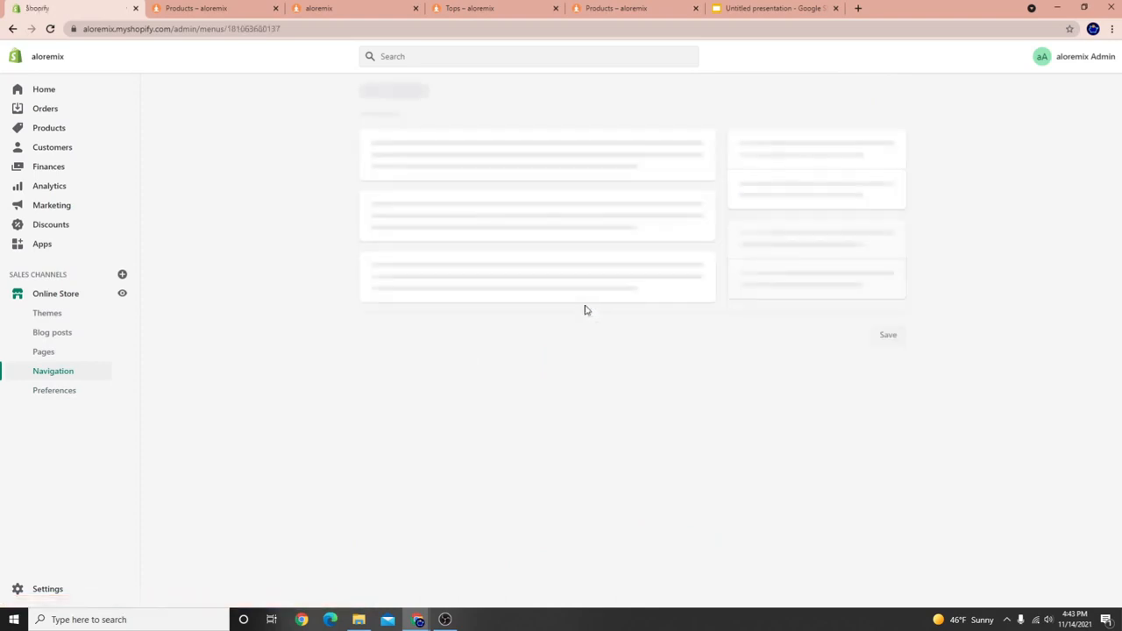
left_click_drag(369, 300, 391, 298)
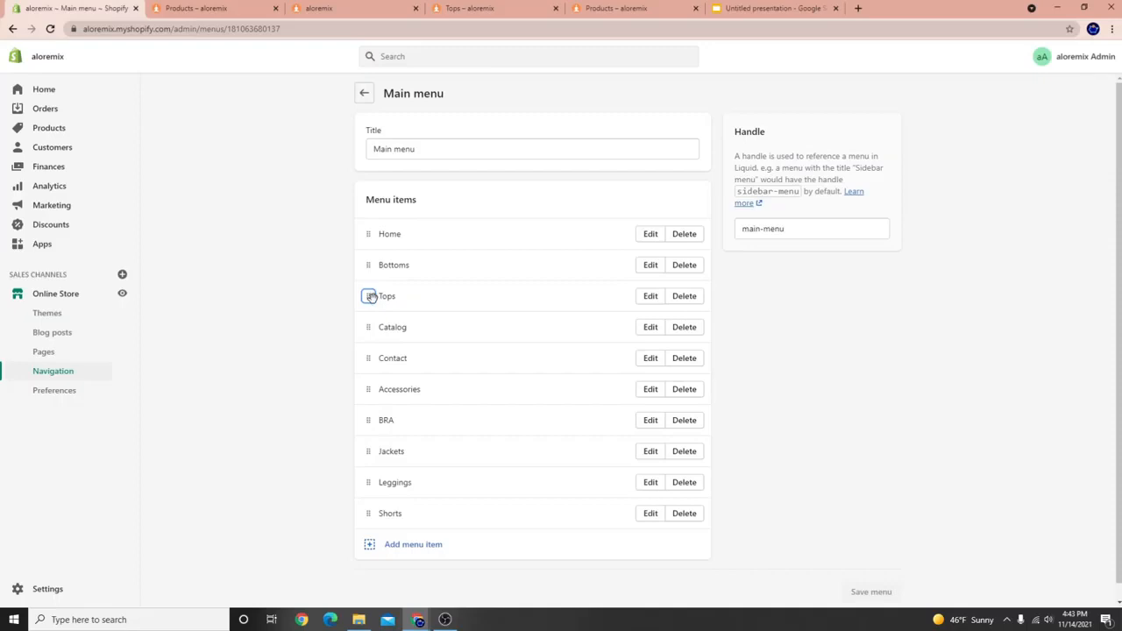
left_click_drag(367, 514, 345, 289)
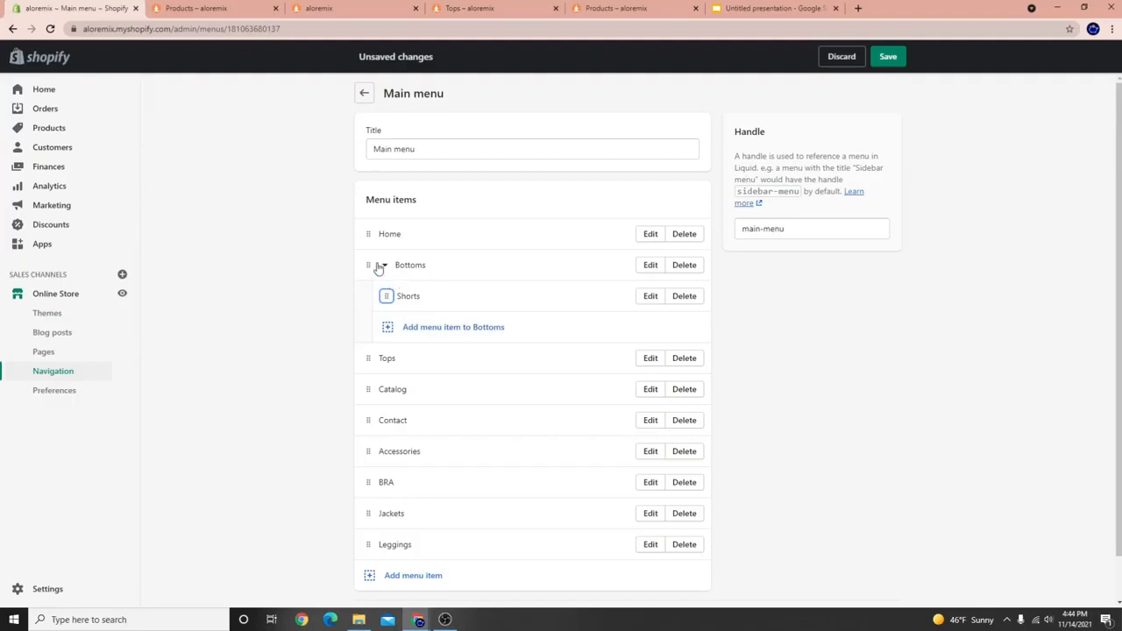
left_click(382, 266)
left_click(384, 267)
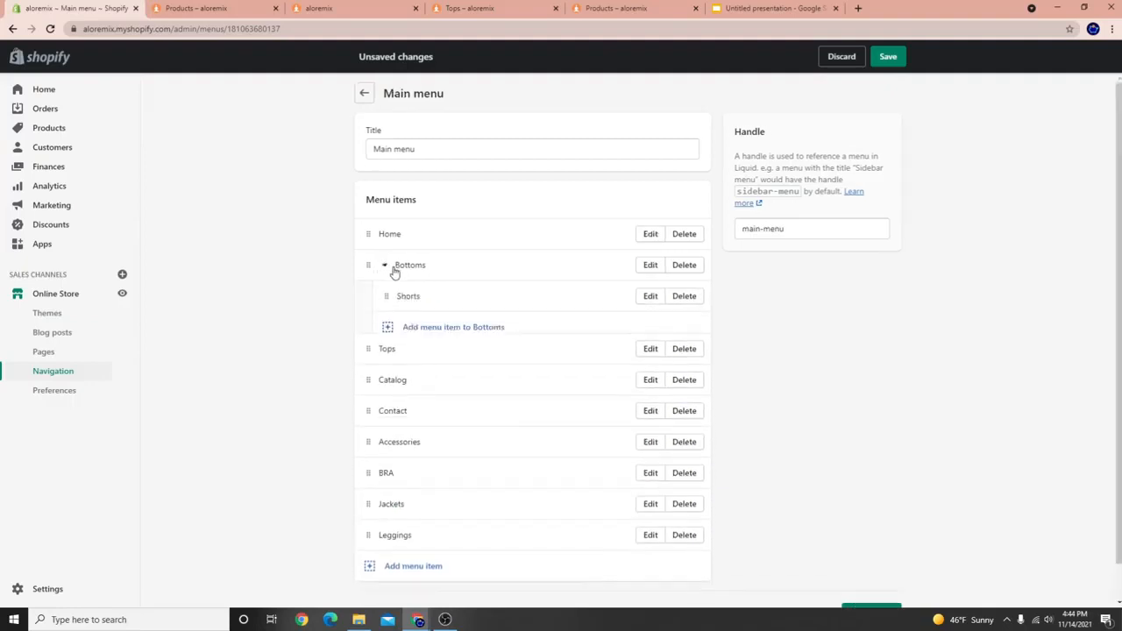
left_click(391, 269)
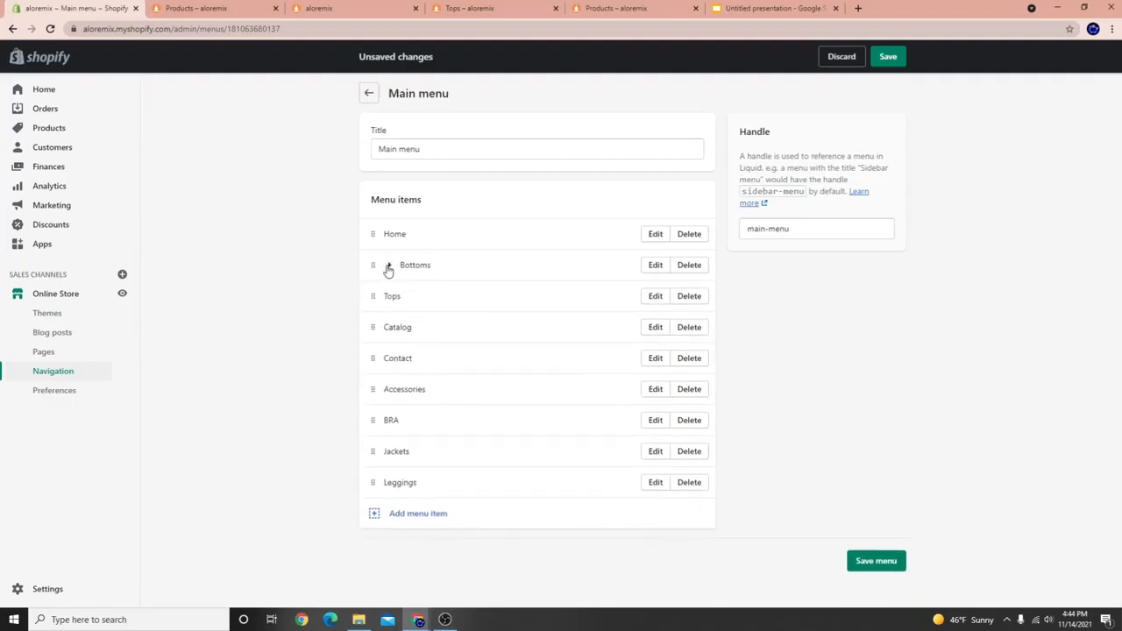
left_click(391, 270)
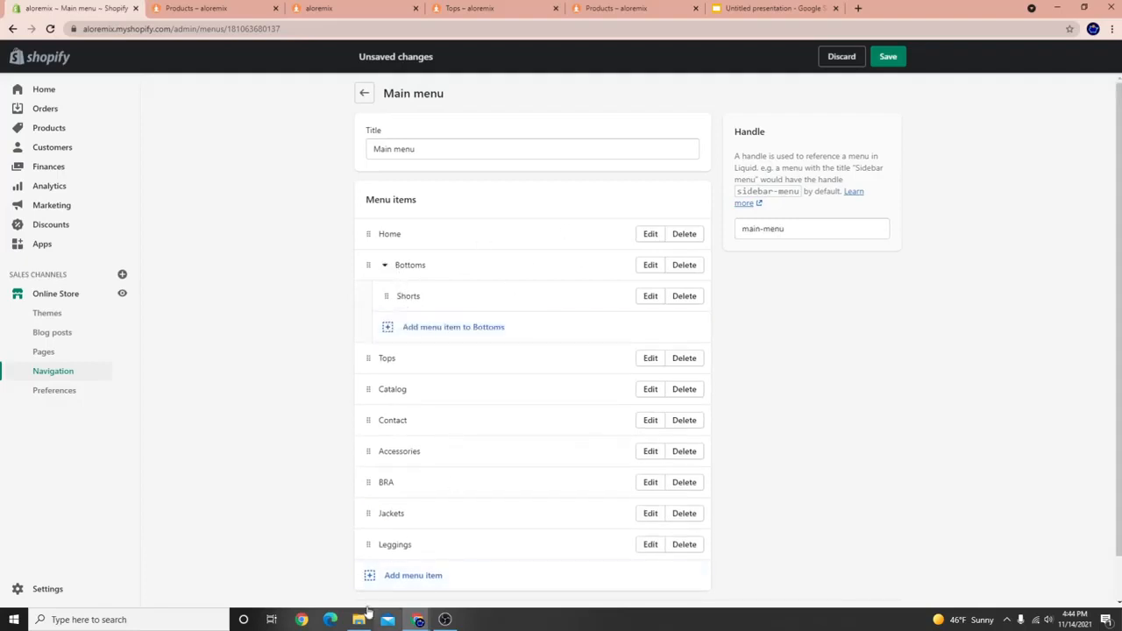
left_click_drag(364, 544, 381, 296)
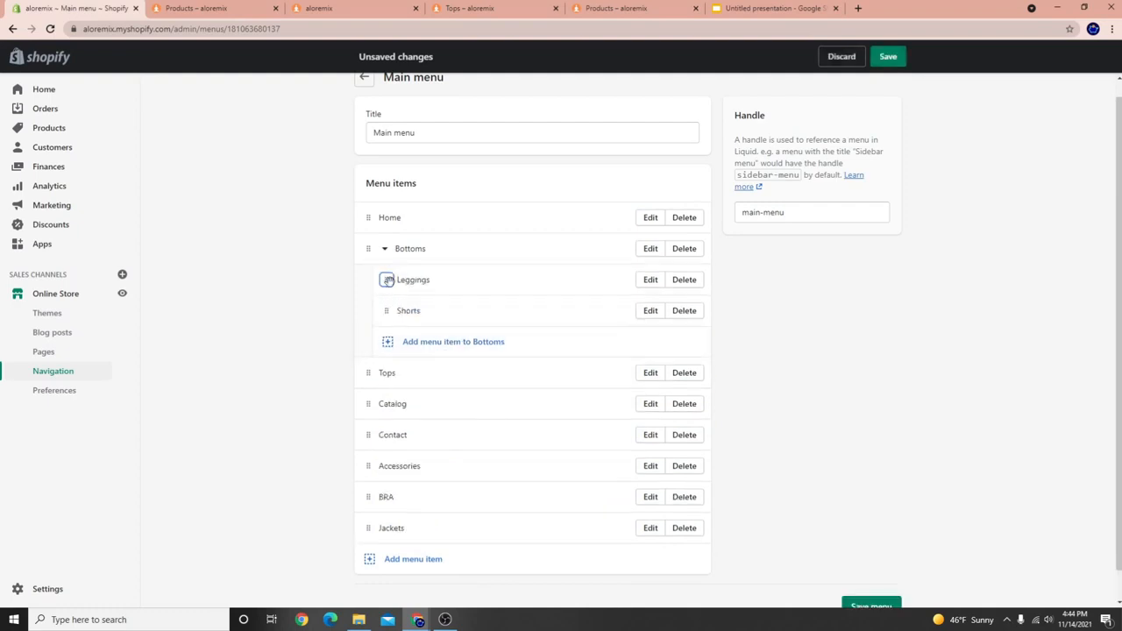
left_click(384, 249)
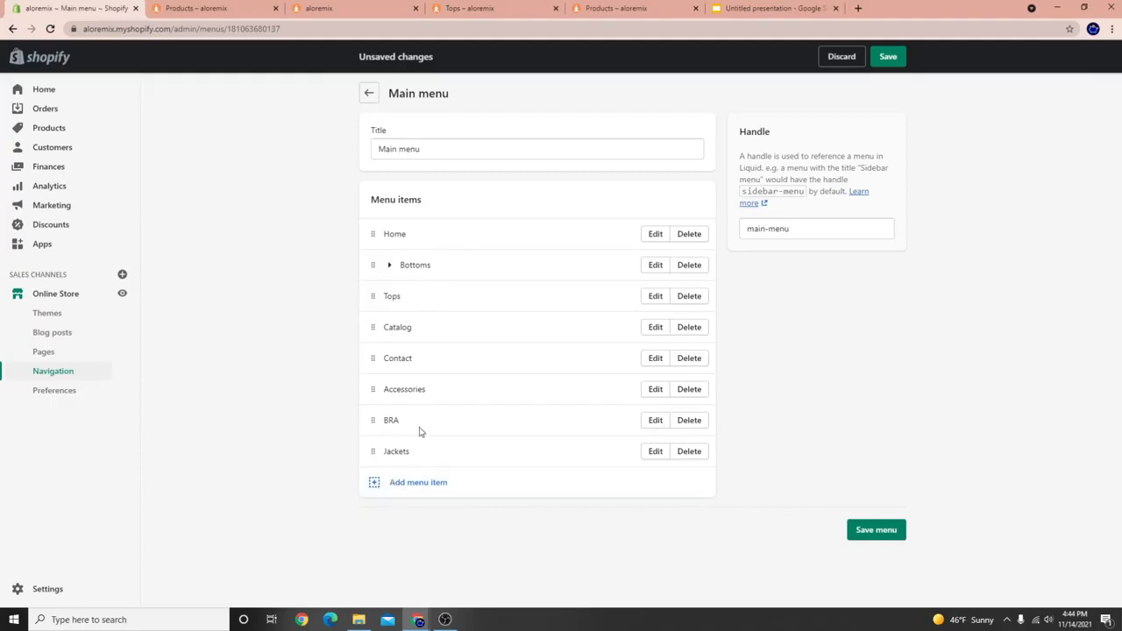
Nest BRA and Jackets as sub-items under Tops.
left_click_drag(386, 296, 402, 297)
left_click_drag(371, 422, 372, 336)
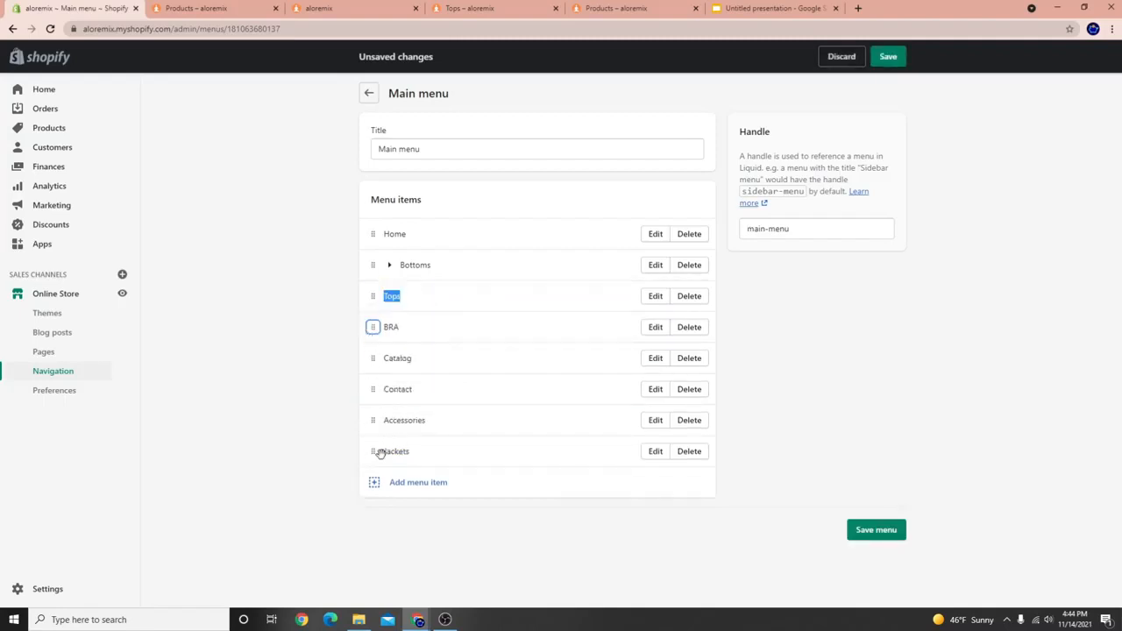
left_click_drag(379, 453, 379, 360)
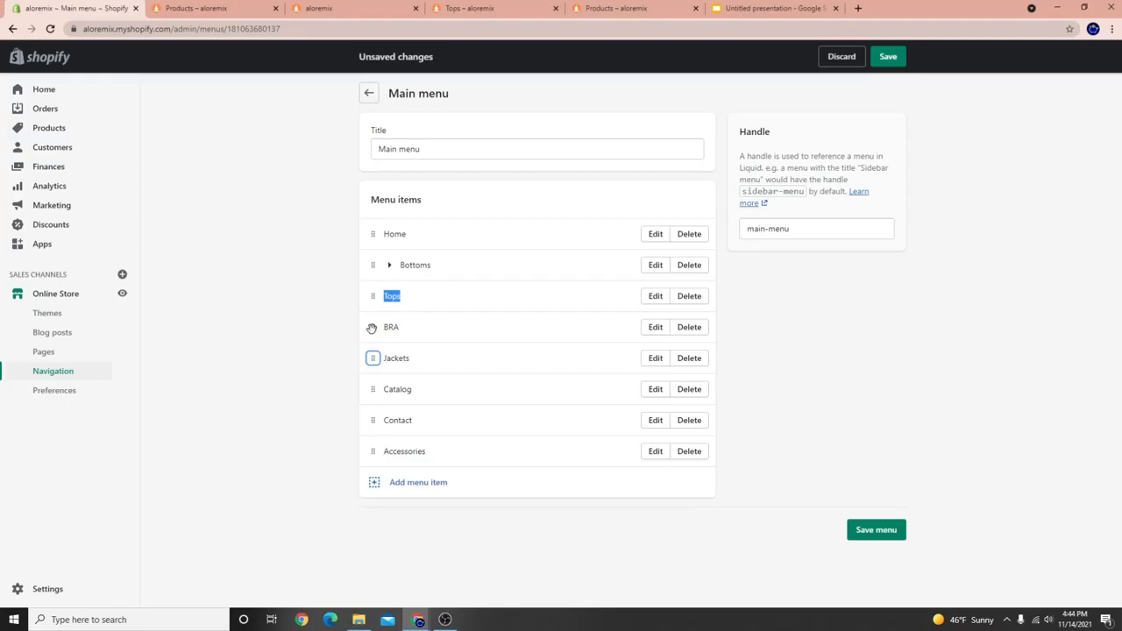
left_click_drag(371, 326, 401, 326)
left_click_drag(374, 386, 406, 340)
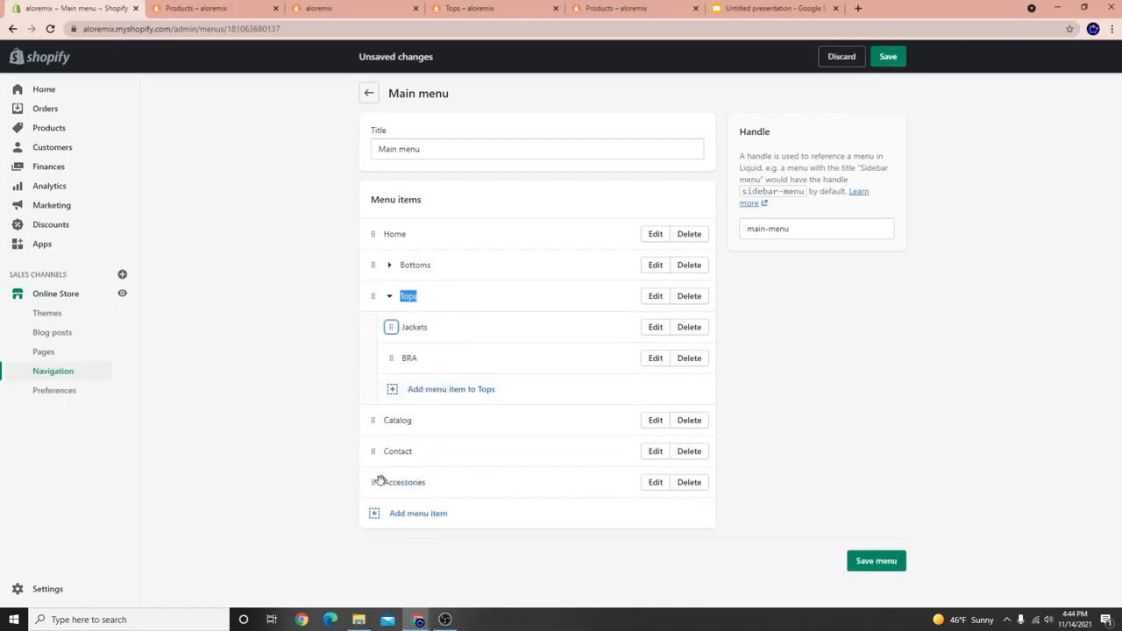
Move Accessories up so it sits right after Bottoms in the Main menu.
left_click_drag(378, 488, 357, 301)
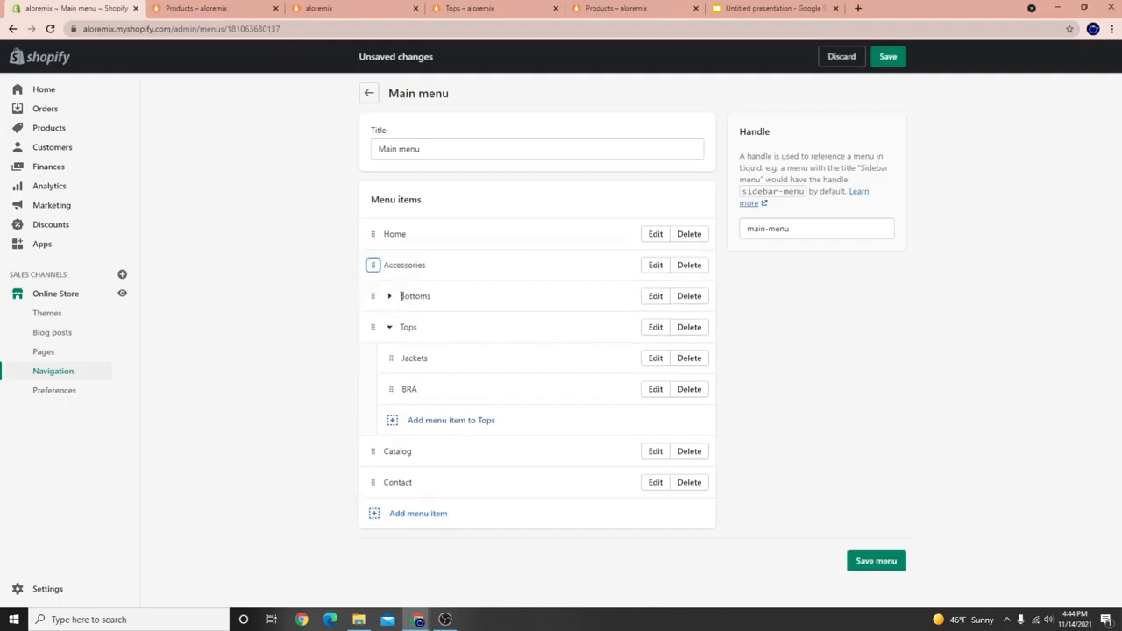
left_click(390, 329)
mouse_move(373, 263)
left_mouse_down()
mouse_move(372, 317)
mouse_move(366, 253)
mouse_move(368, 263)
left_mouse_up()
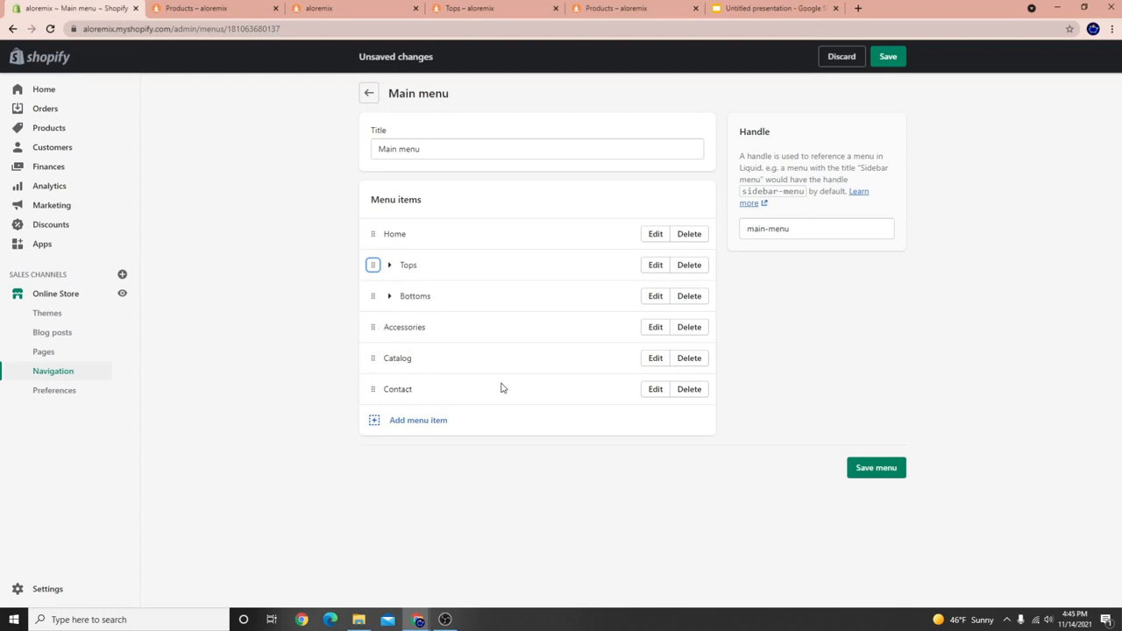
left_click(656, 358)
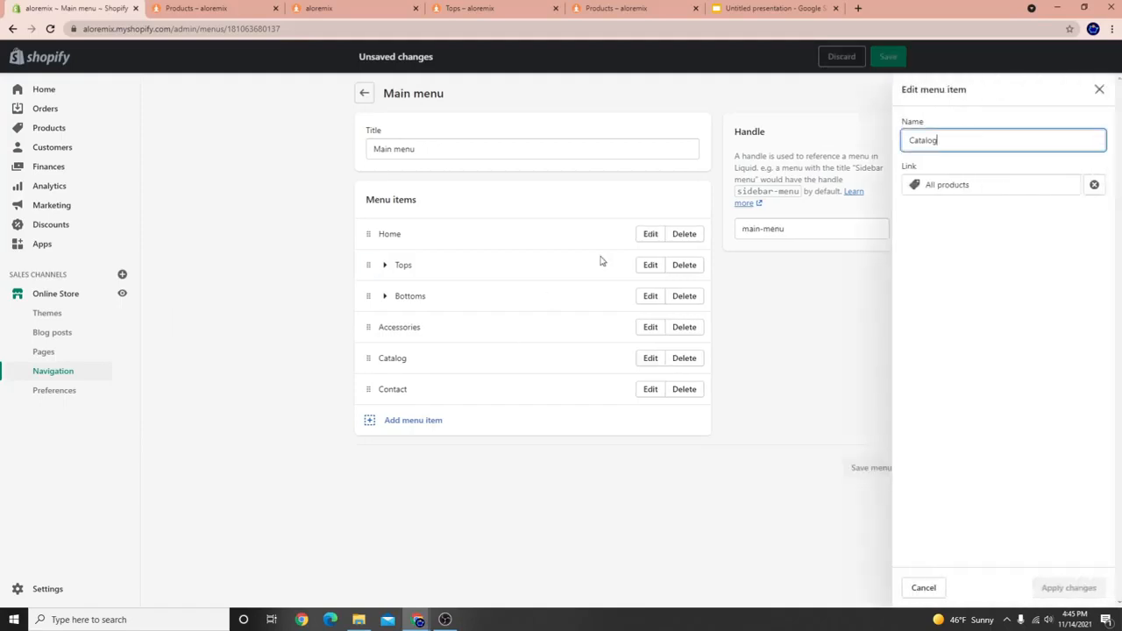
Rename the Catalog menu item to ALL PRODUCTS.
left_click_drag(954, 143, 850, 143)
type("a")
key("BackSpace")
type("ALL PRODUCTS")
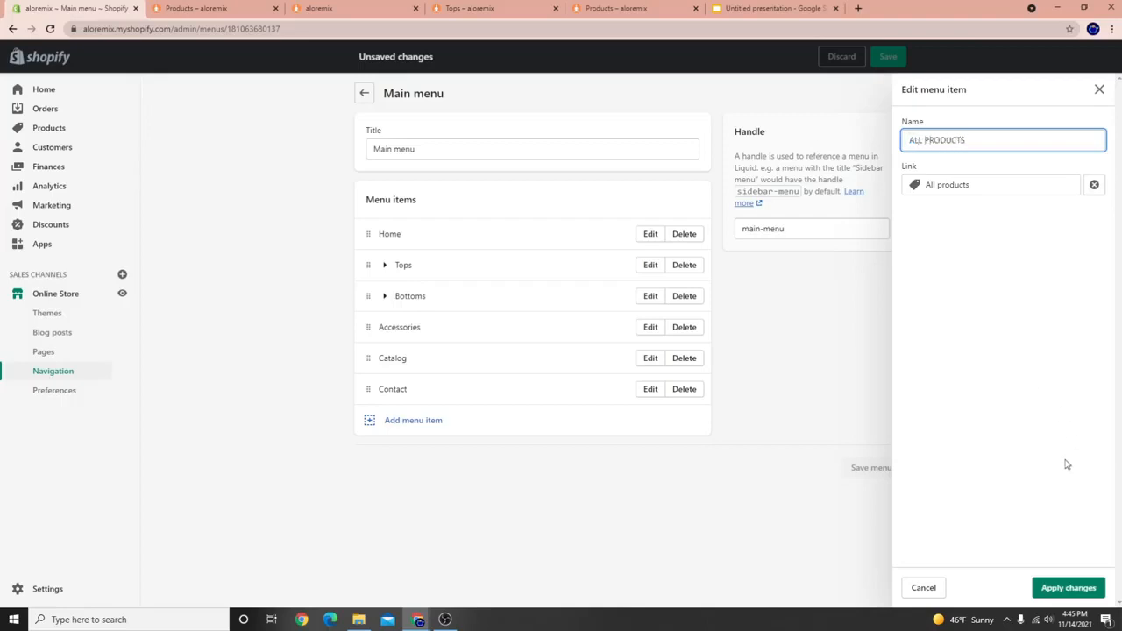
left_click(1086, 589)
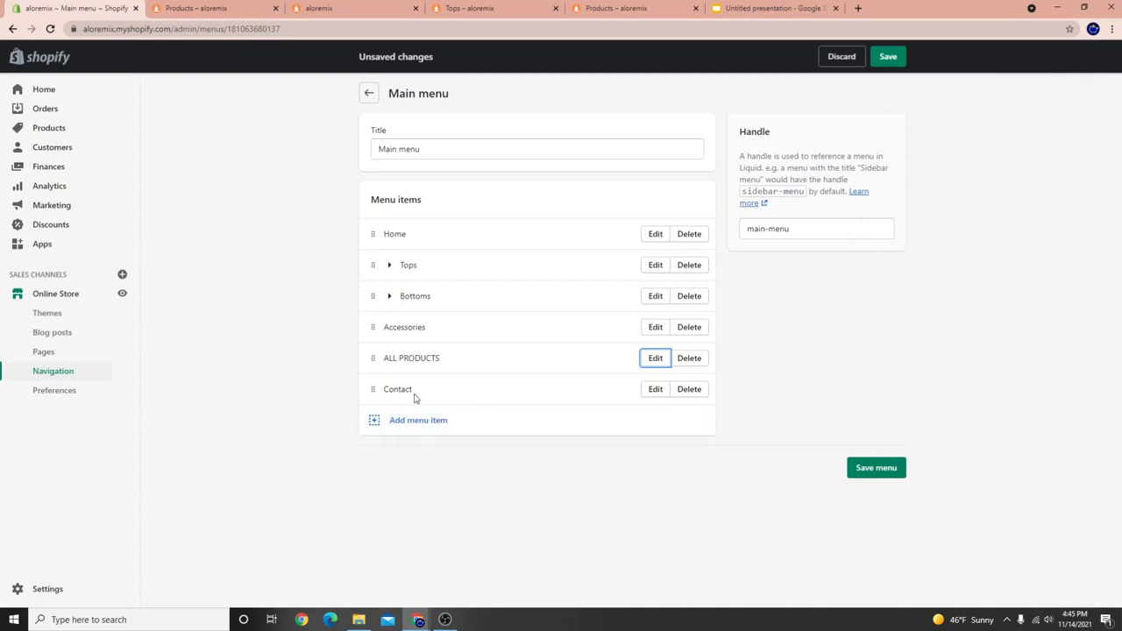
Rename Contact to Contact US and save the Main menu.
left_click(649, 392)
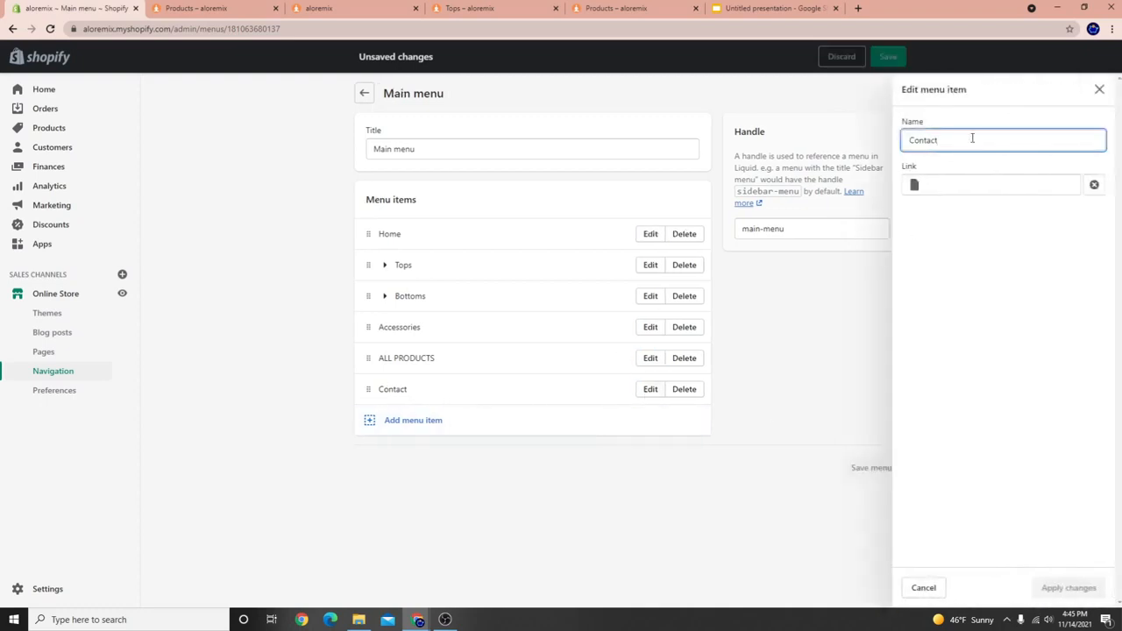
type("US")
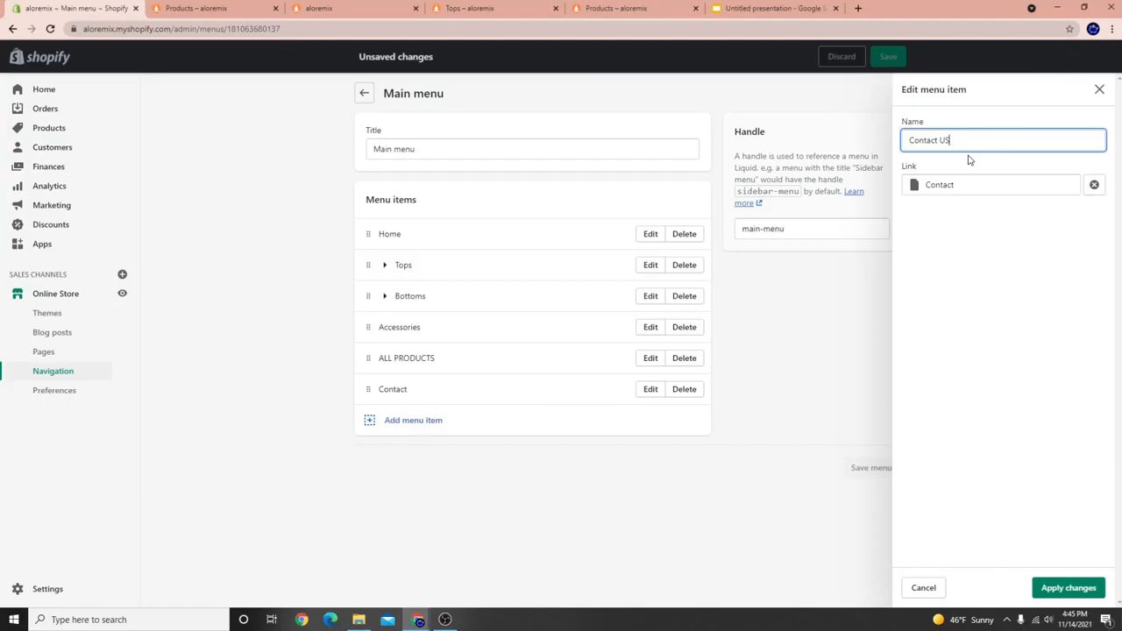
left_click(1080, 589)
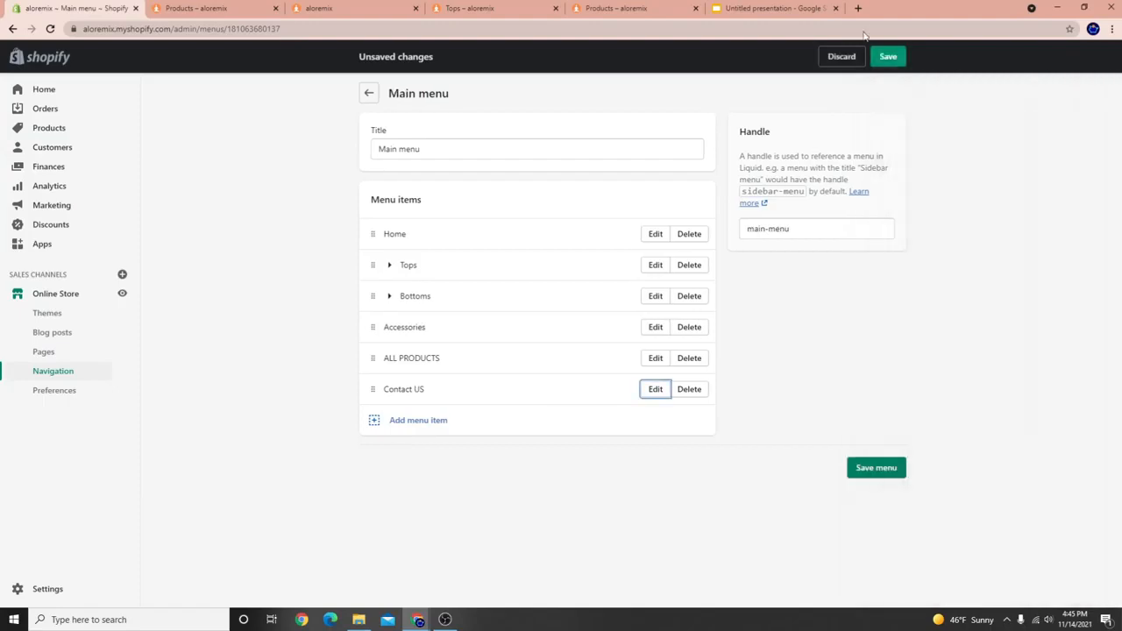
left_click(887, 58)
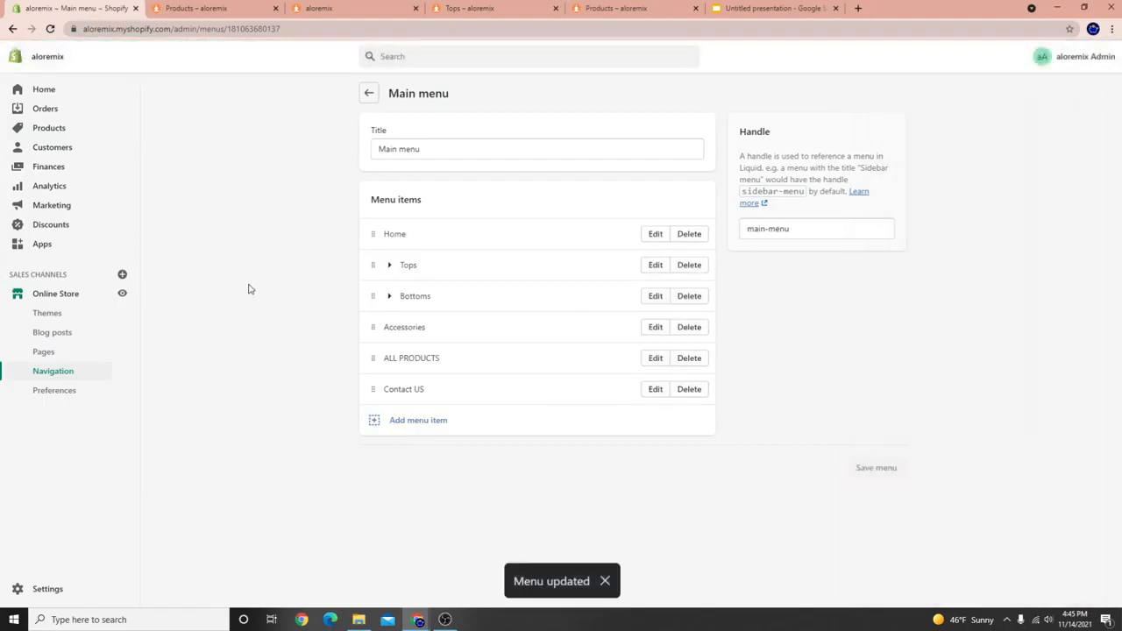
left_click(50, 294)
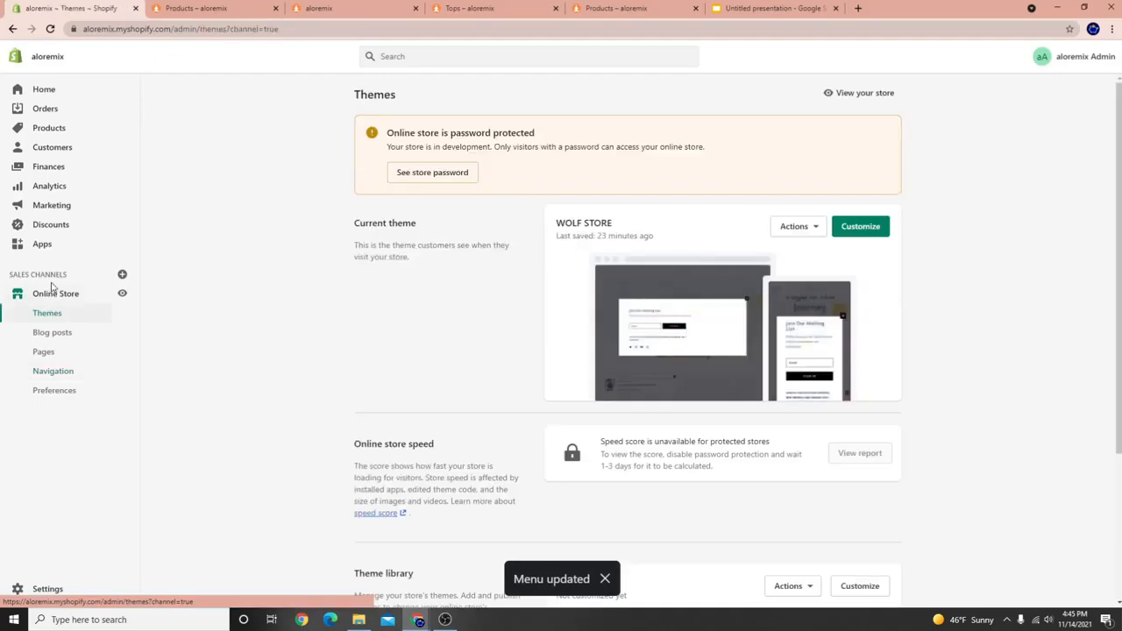
Assign the contactus template to the Contact page and save it.
left_click(47, 354)
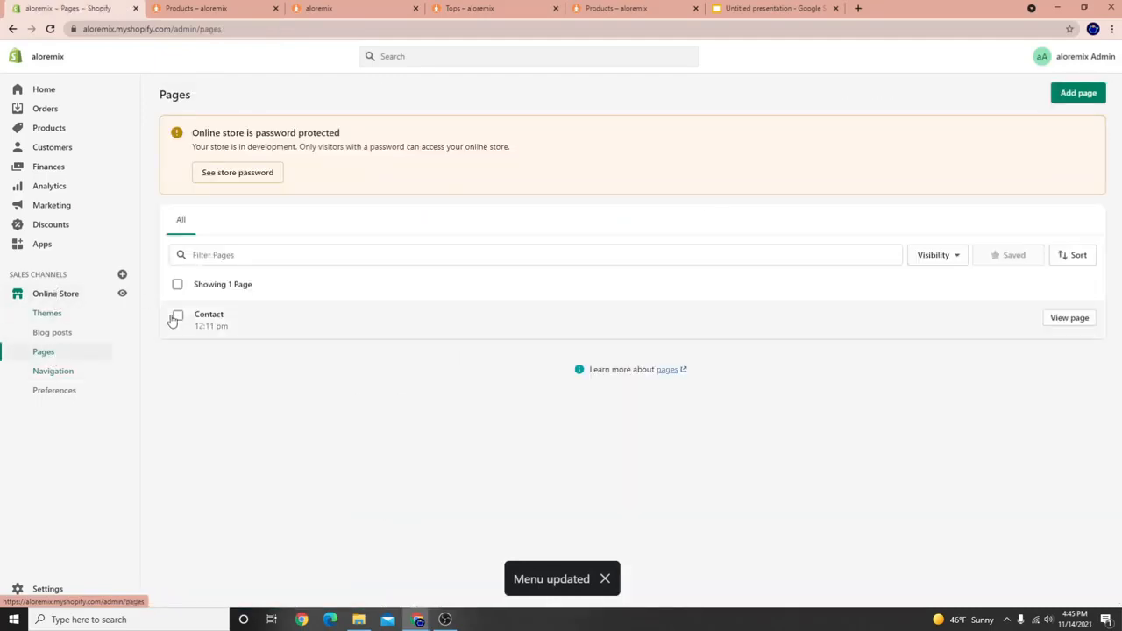
left_click(216, 323)
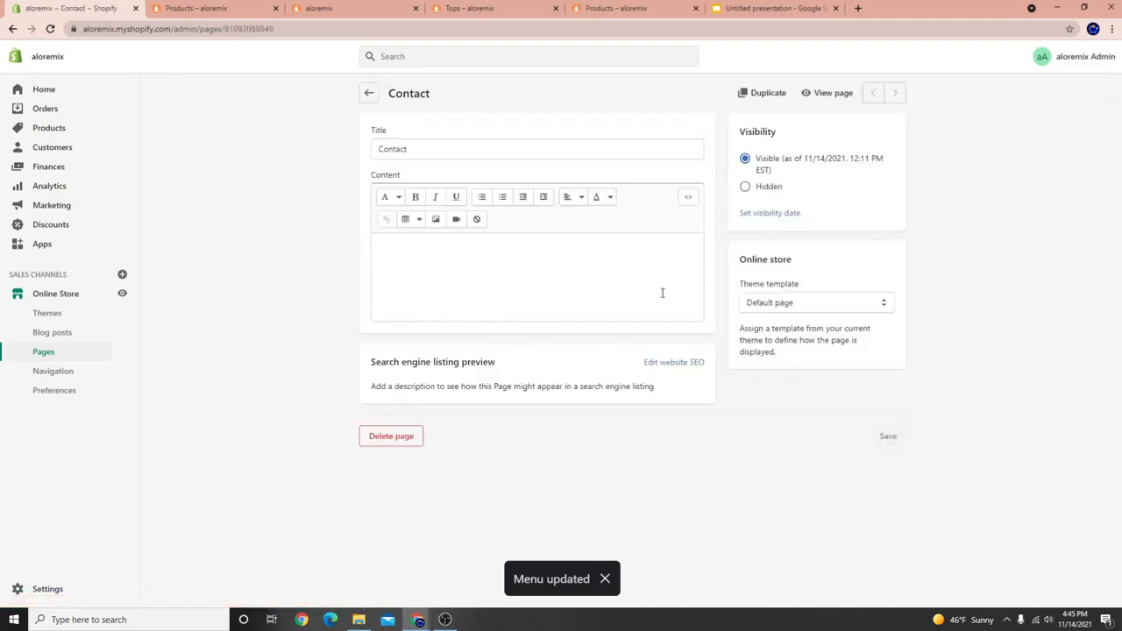
left_click(830, 307)
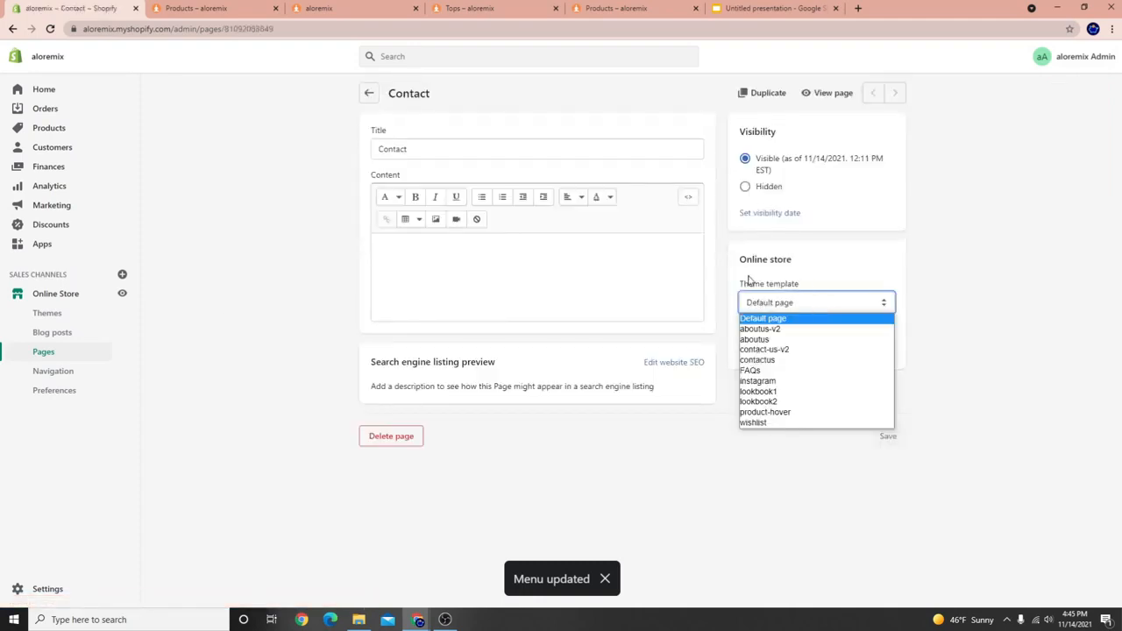
left_click_drag(748, 278, 796, 282)
left_click(772, 309)
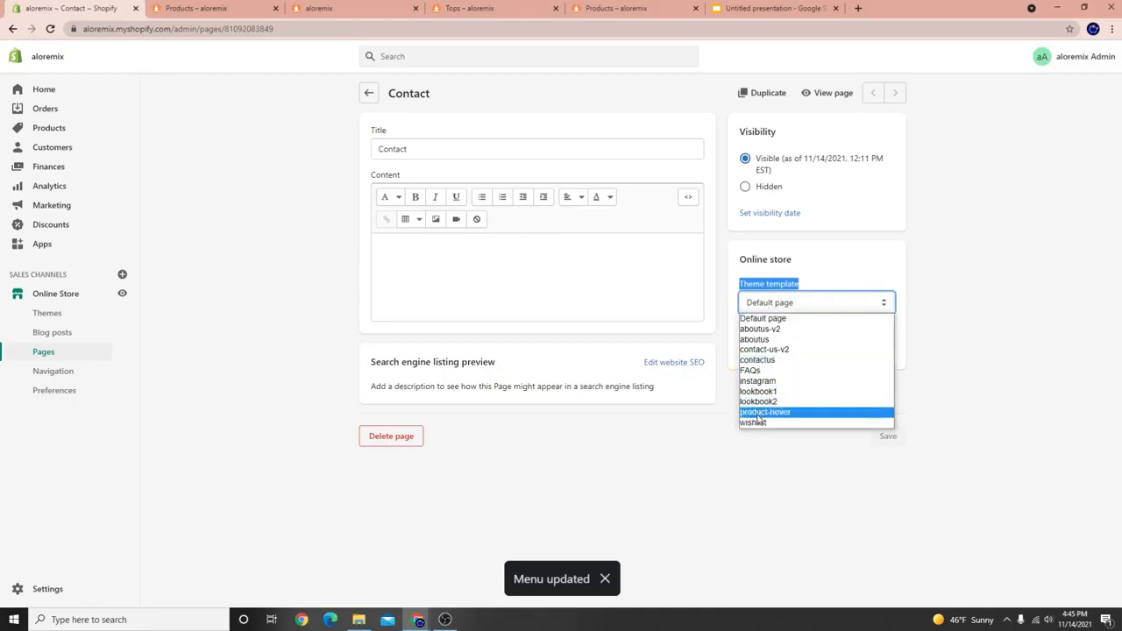
left_click(770, 360)
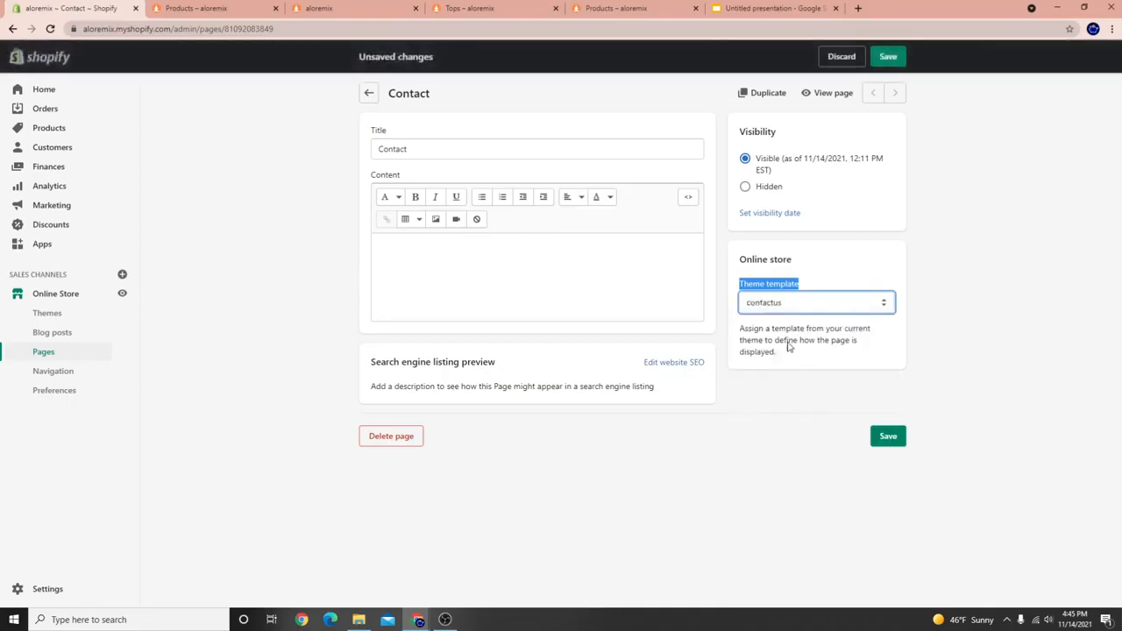
left_click(888, 56)
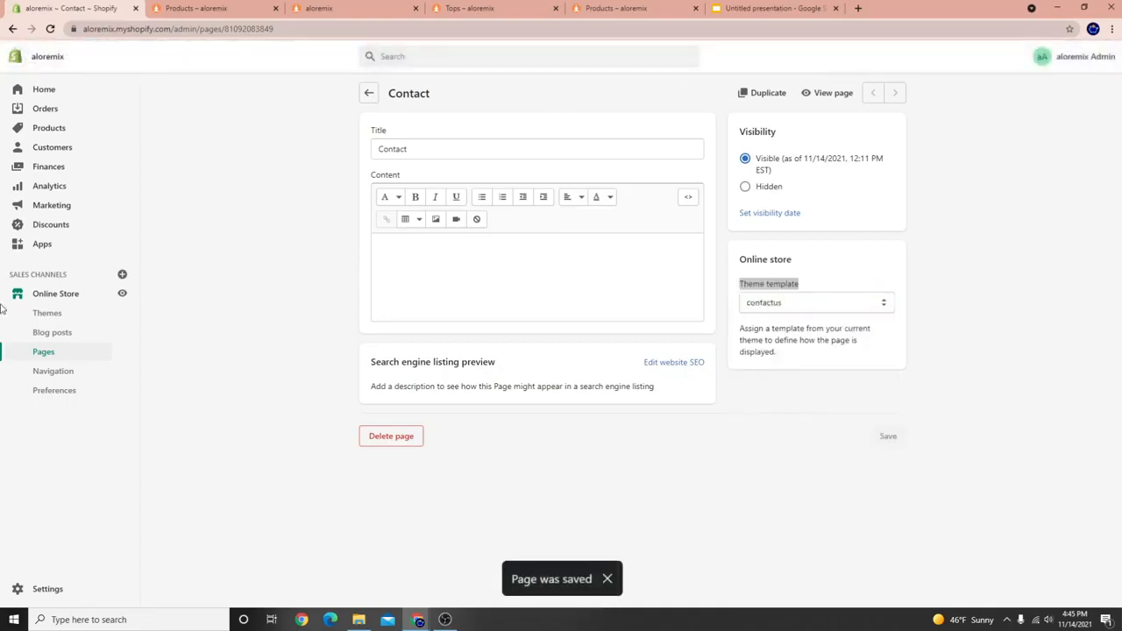
Review the Main menu's Contact US item, keeping its Contact page link, and close the panel.
left_click(49, 374)
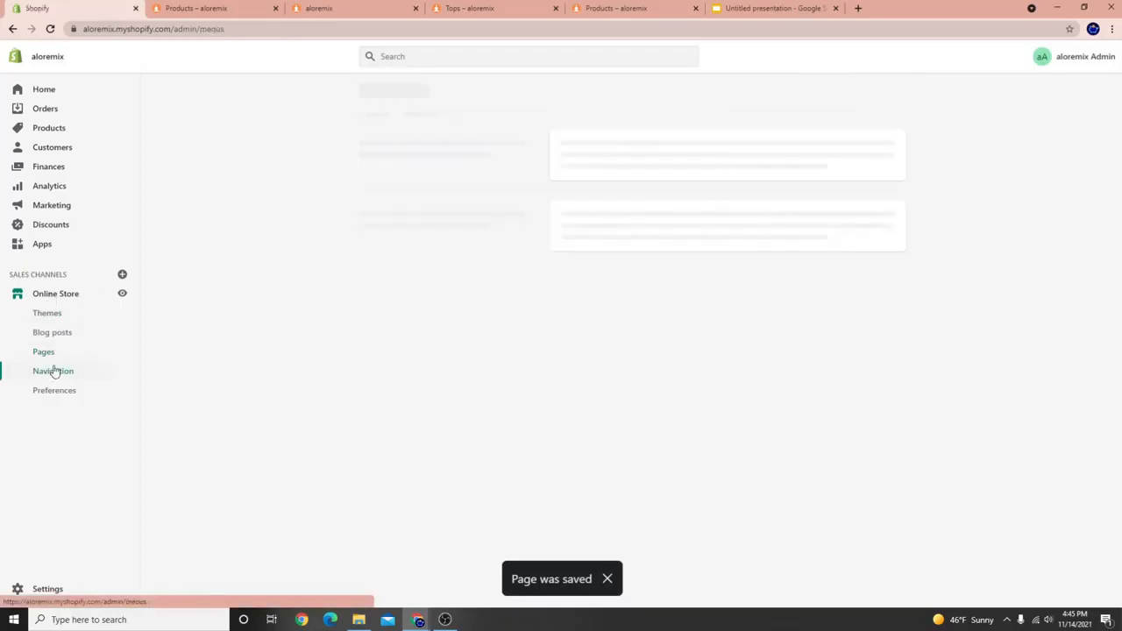
left_click(577, 308)
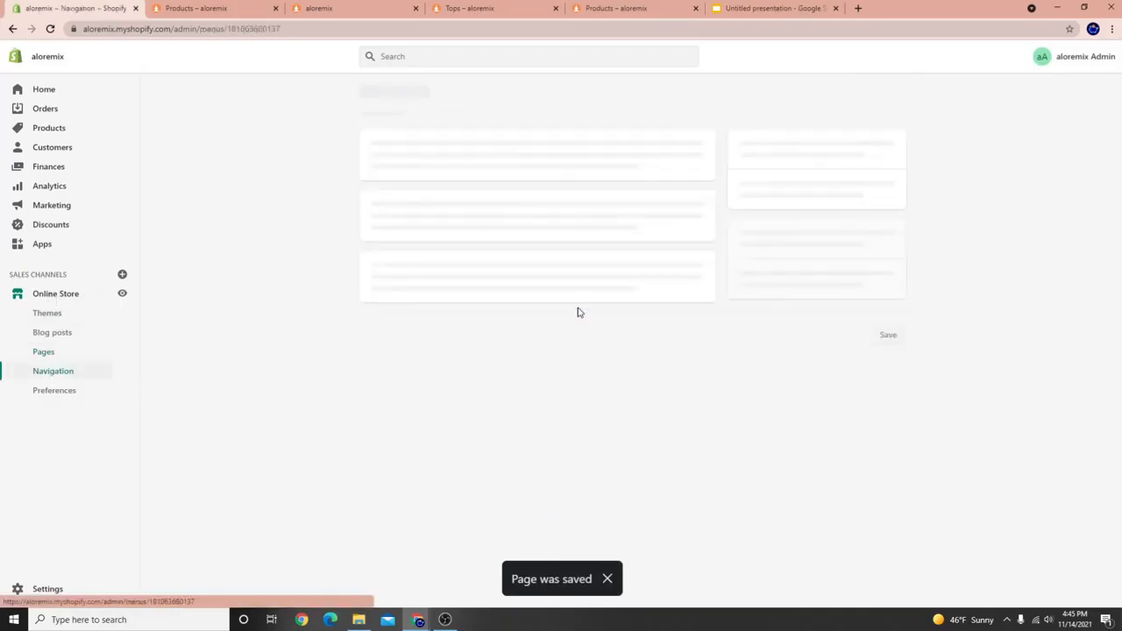
left_click(654, 389)
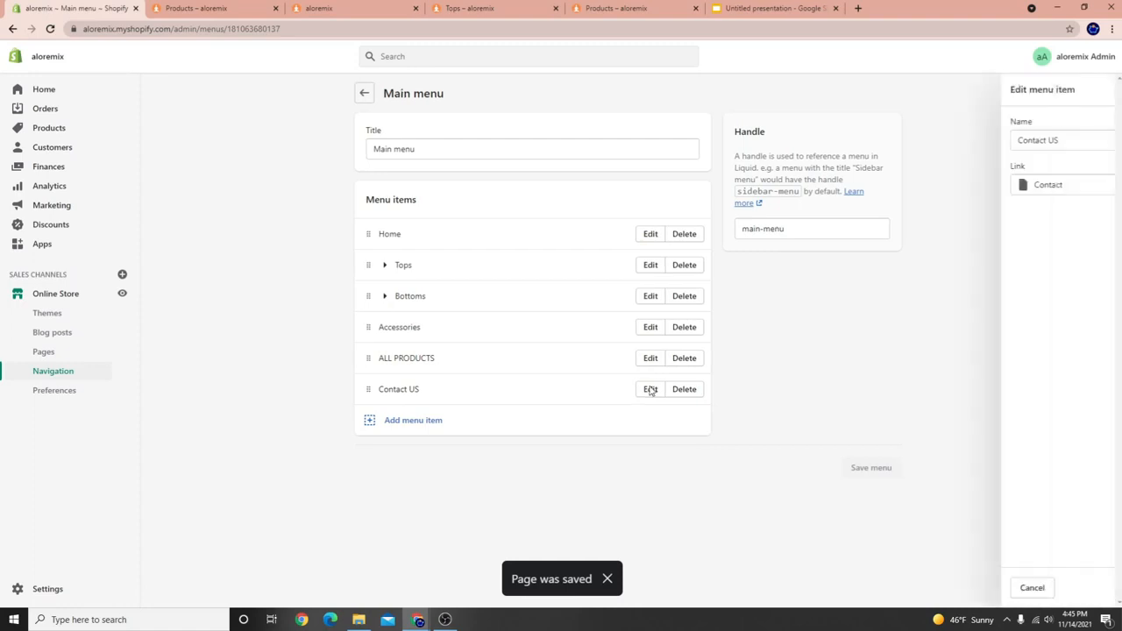
left_click(985, 202)
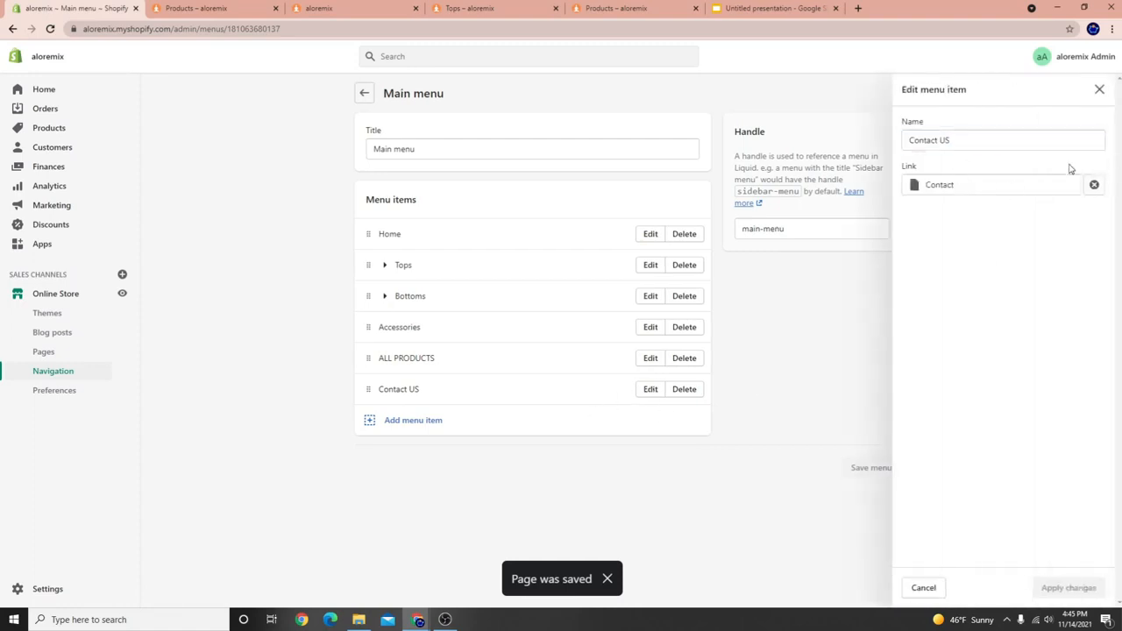
left_click(562, 480)
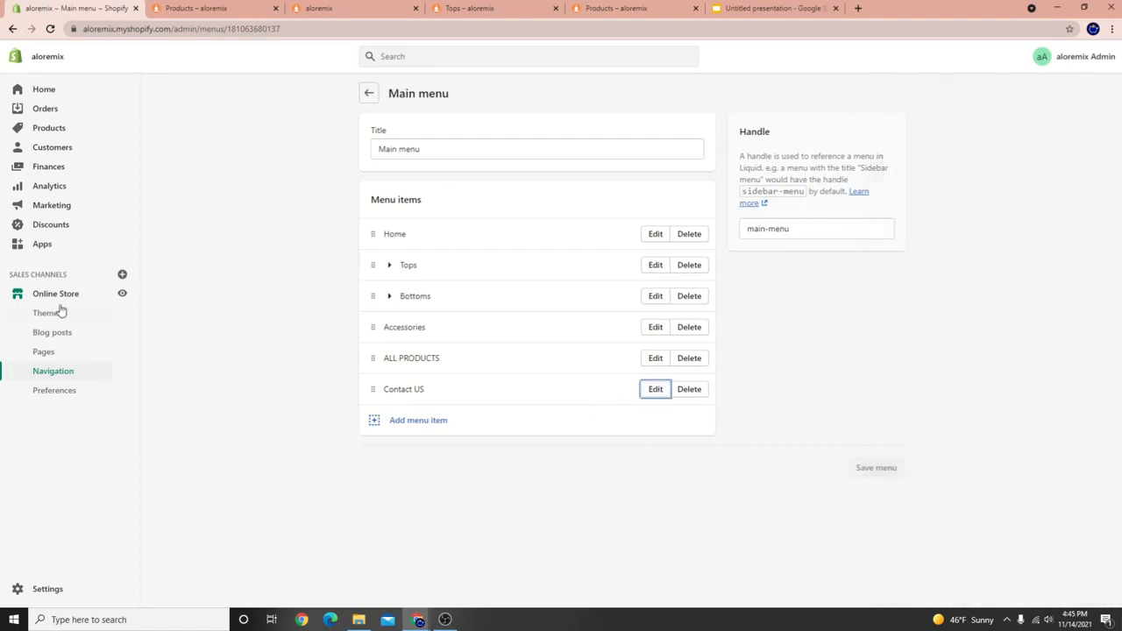
left_click(58, 313)
Try the Tops link in the WOLF STORE theme preview's slide-out menu.
left_click(872, 231)
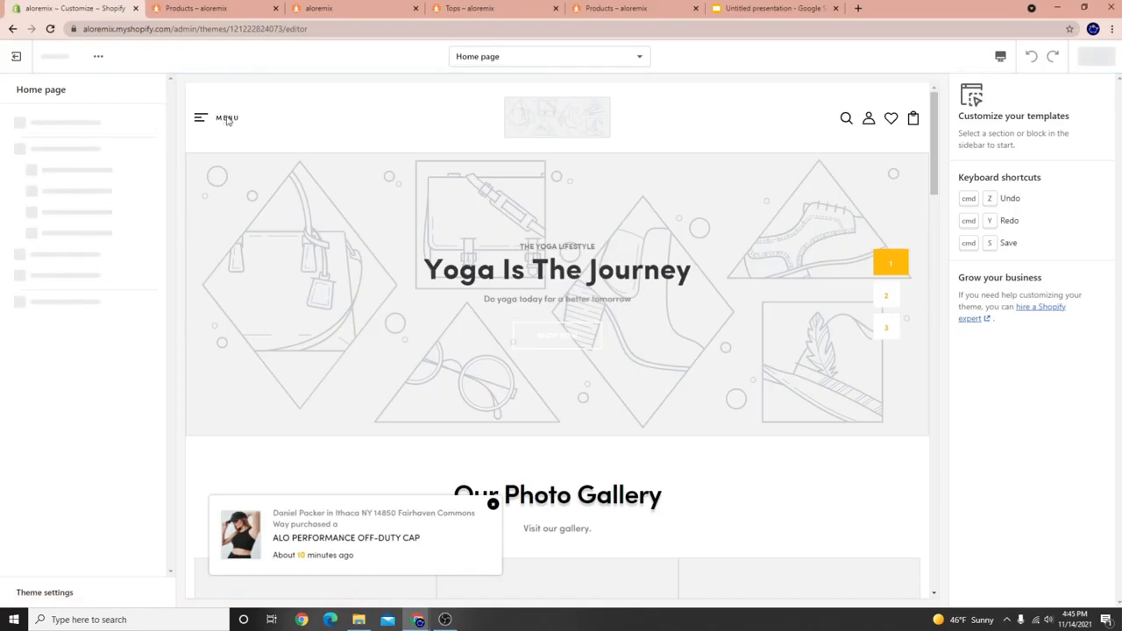
left_click(226, 120)
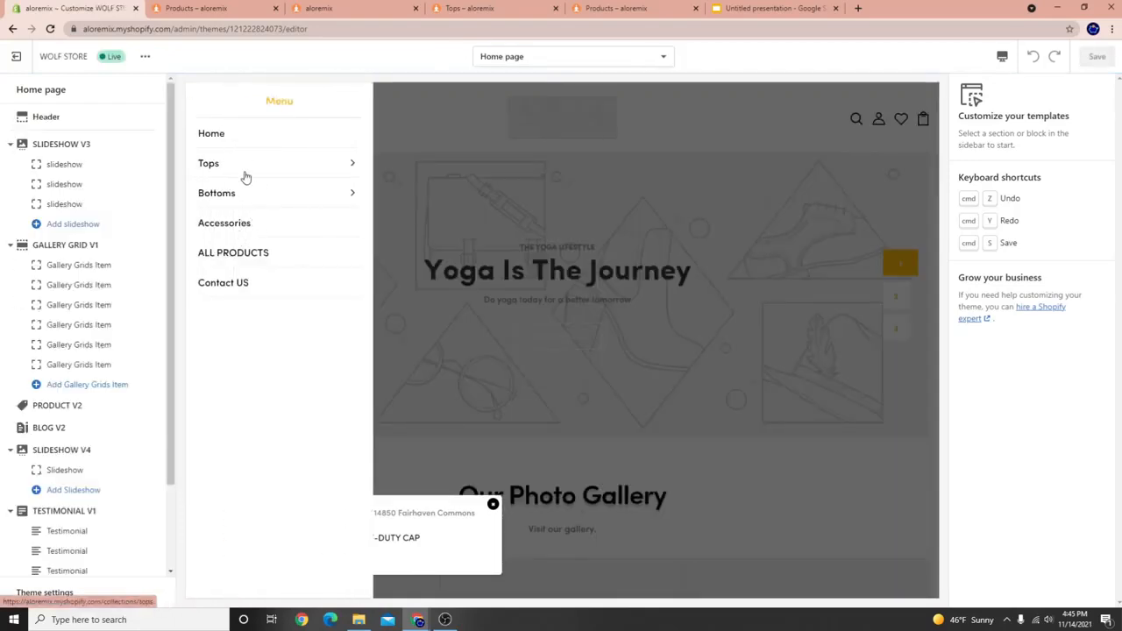
left_click(205, 164)
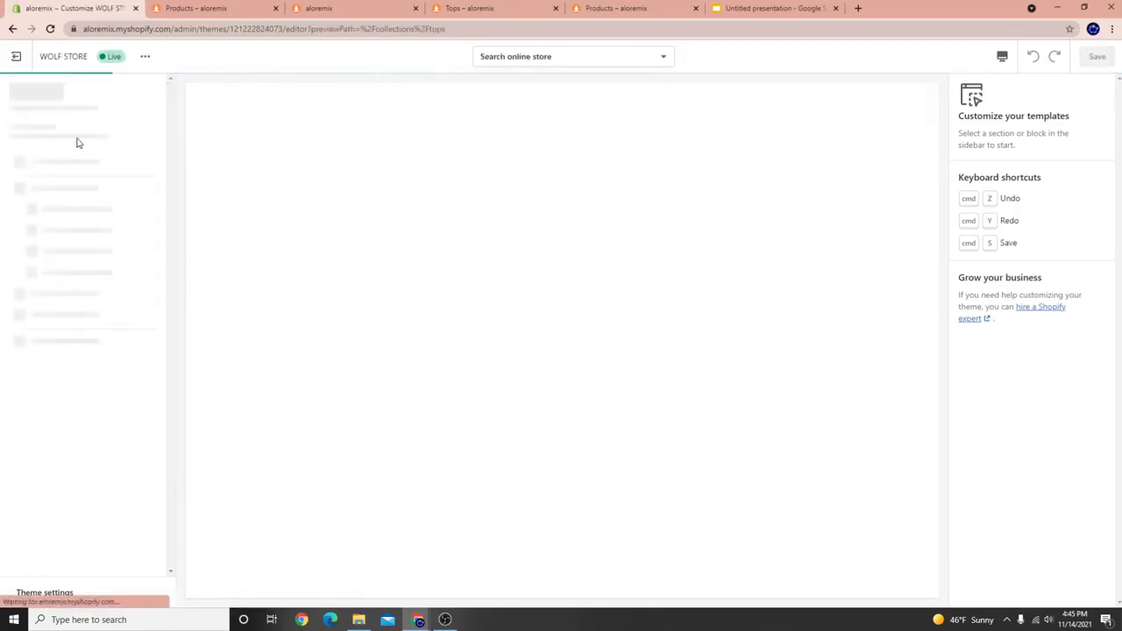
left_click(14, 60)
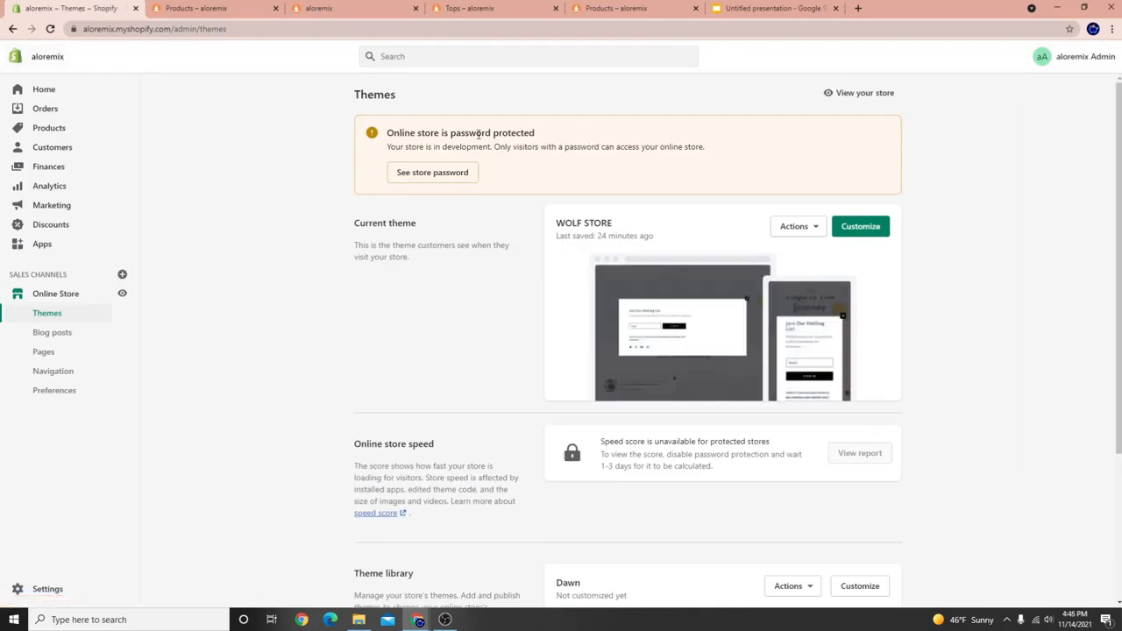
Confirm the preview menu shows Leggings and Shorts under Bottoms and Jackets and BRA under Tops.
left_click(859, 226)
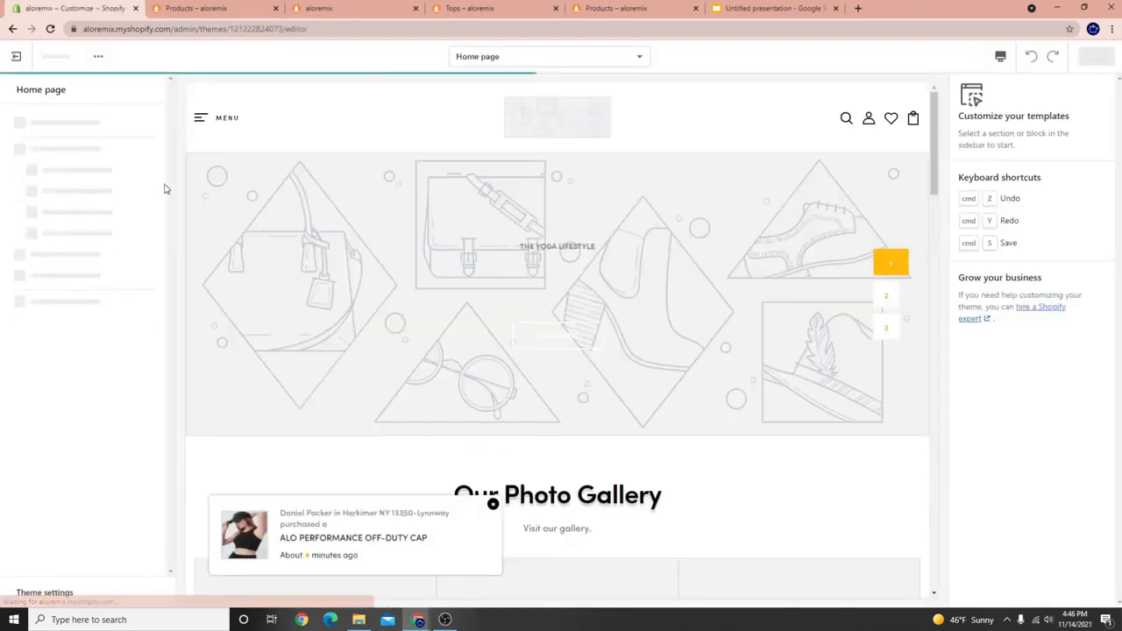
left_click(210, 115)
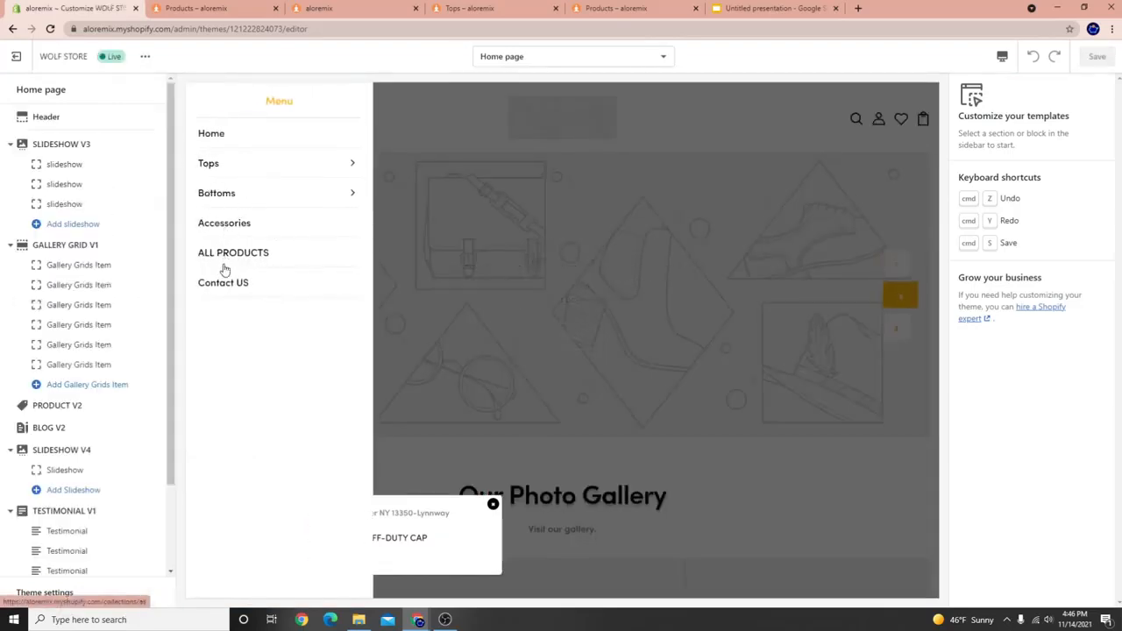
left_click(352, 197)
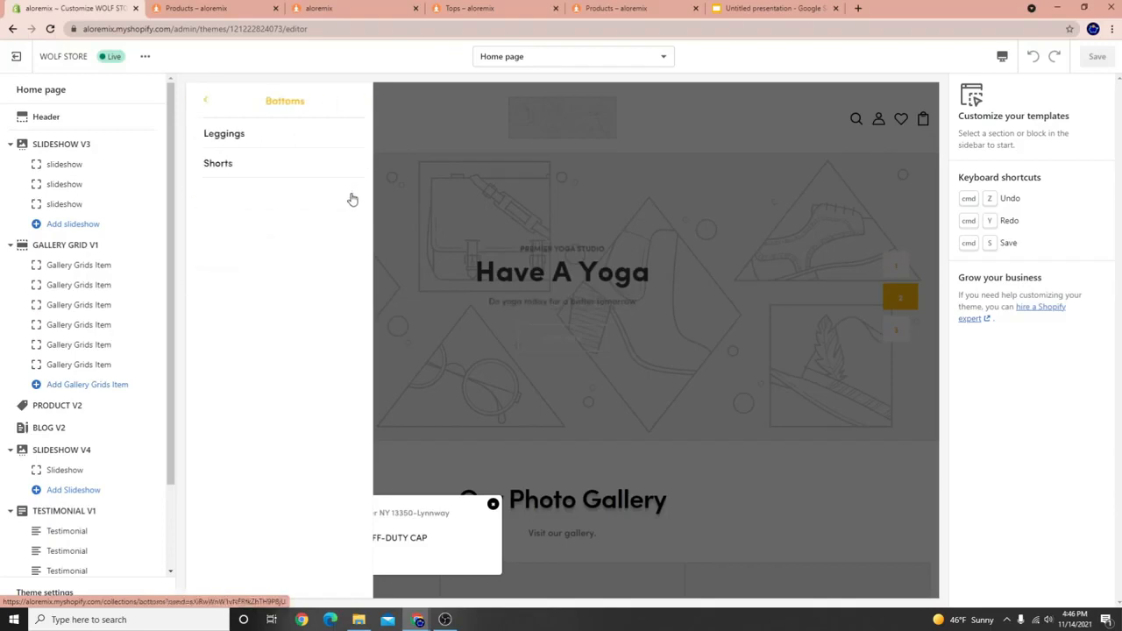
left_click(199, 102)
left_click(666, 107)
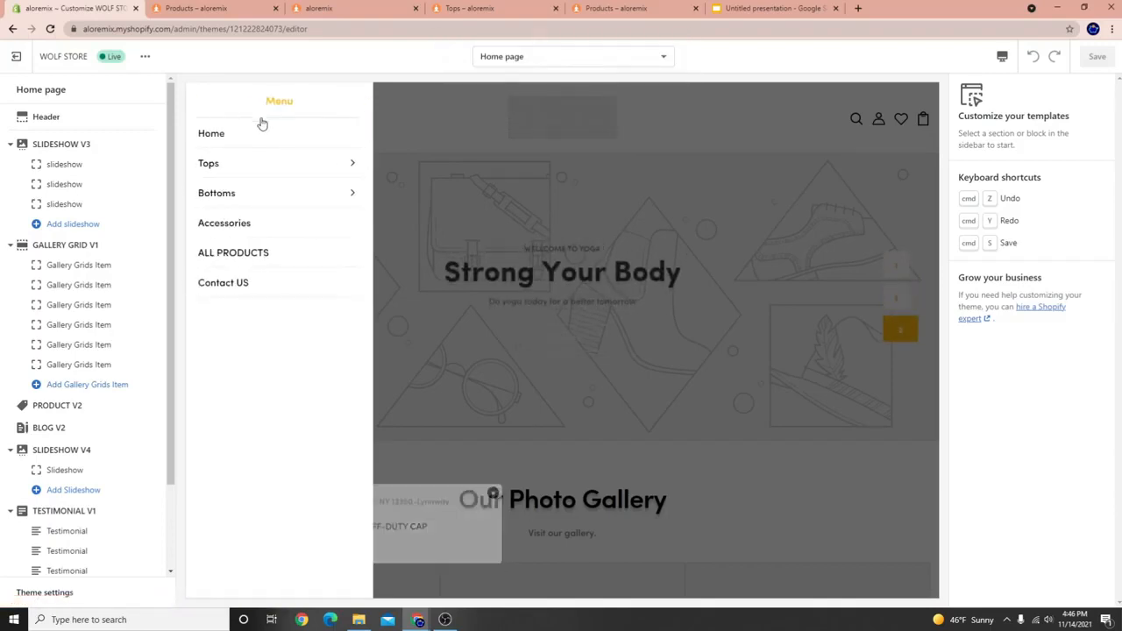
left_click(351, 167)
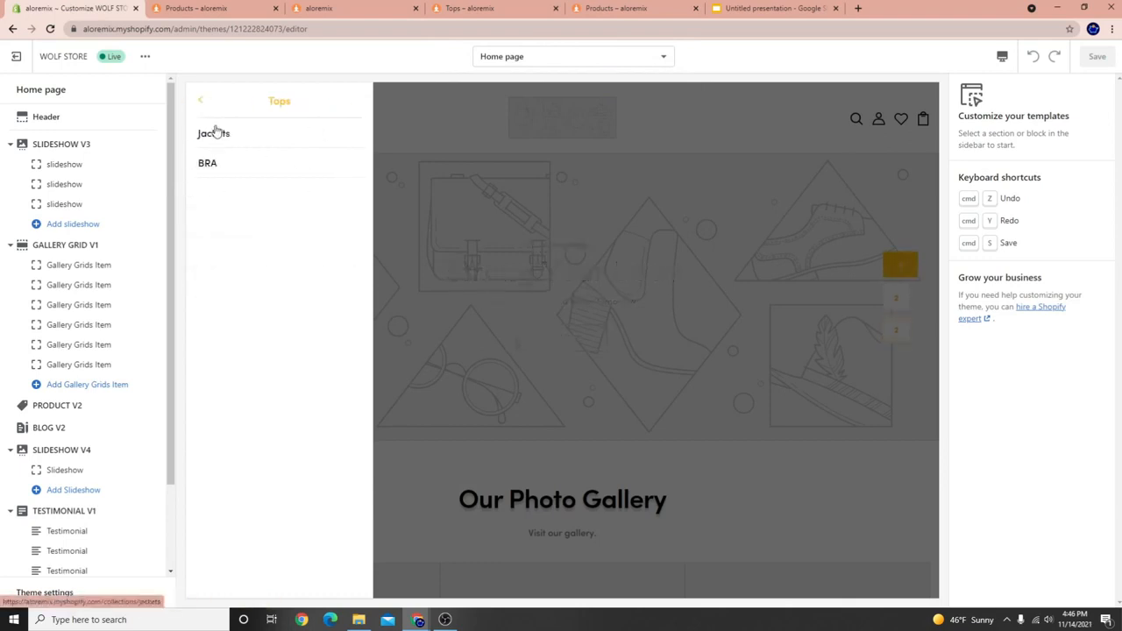
left_click(200, 104)
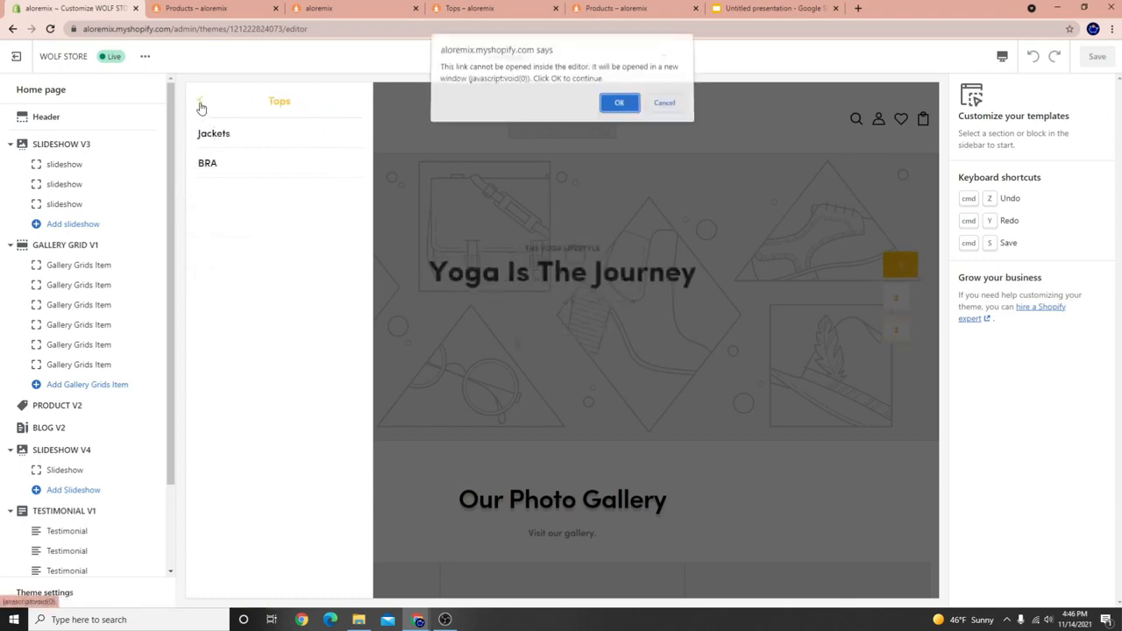
left_click(665, 108)
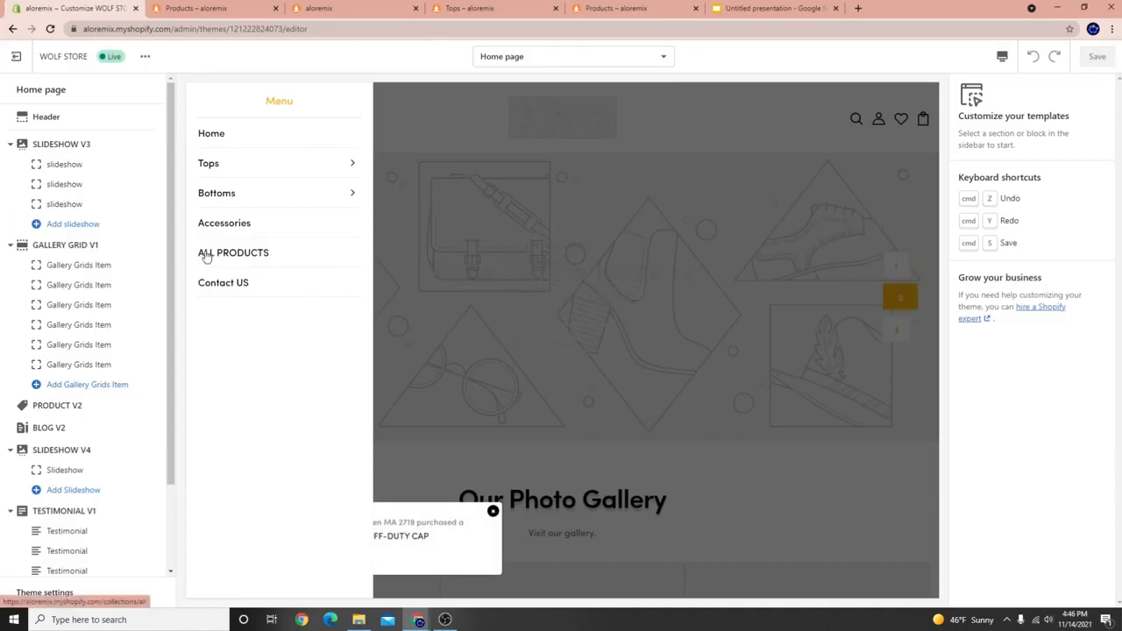
left_click(16, 56)
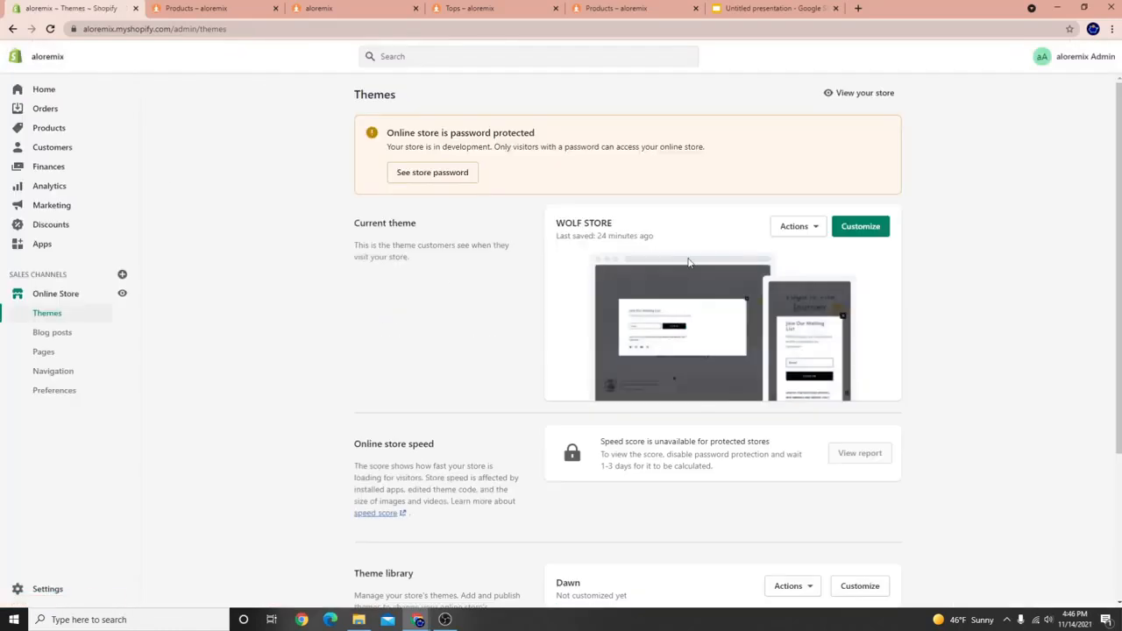
left_click(54, 372)
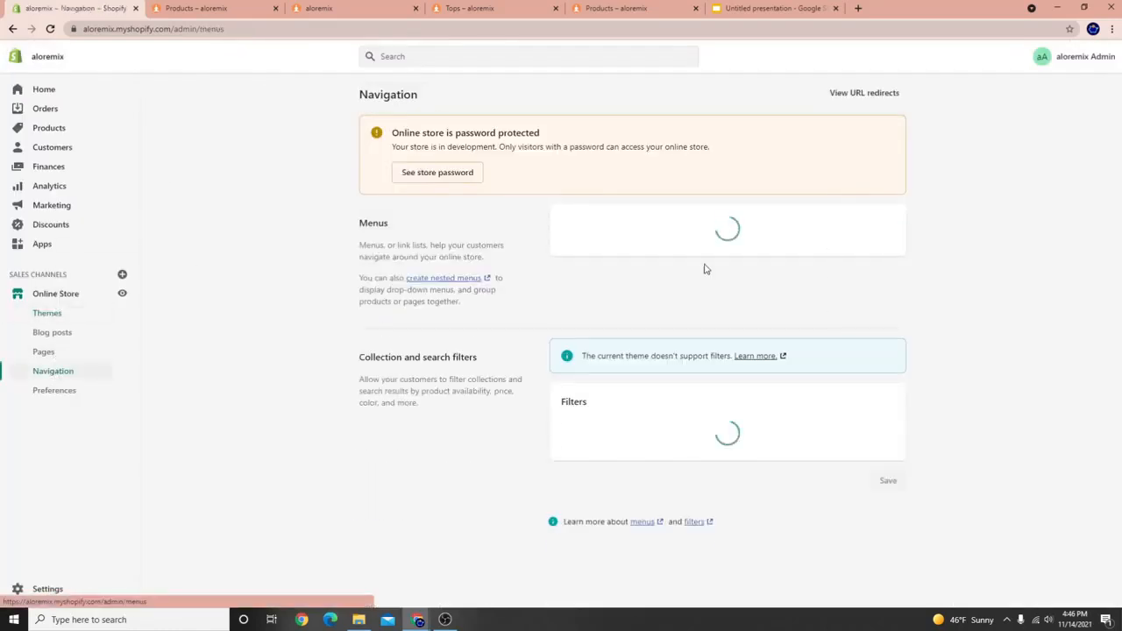
Rename the ALL PRODUCTS main menu item to All Products and save the menu.
left_click(581, 306)
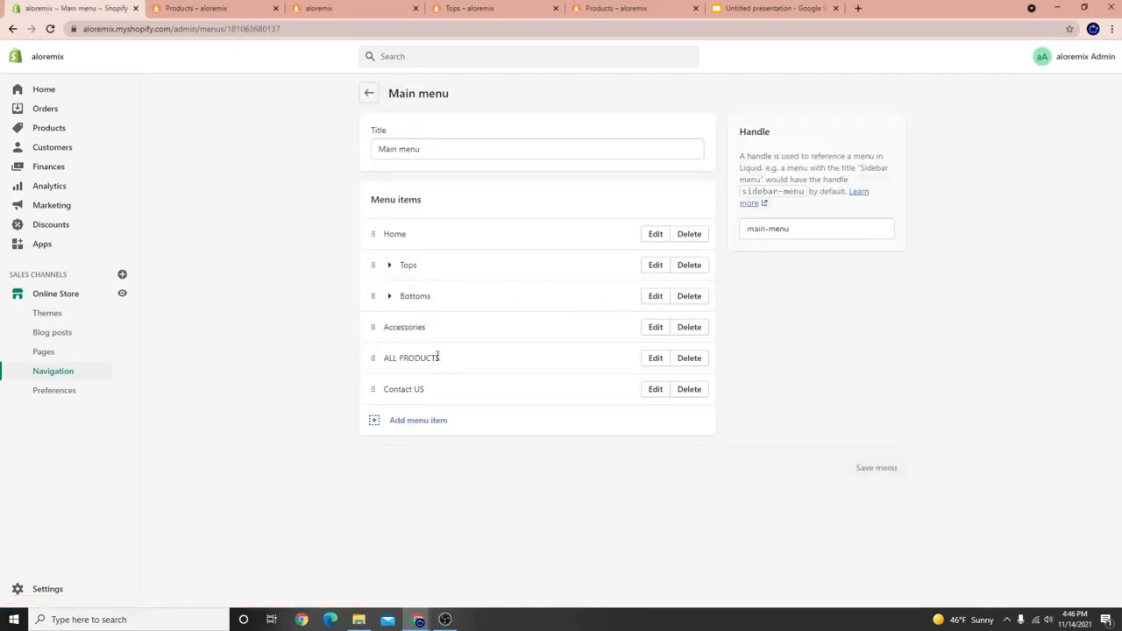
left_click(653, 358)
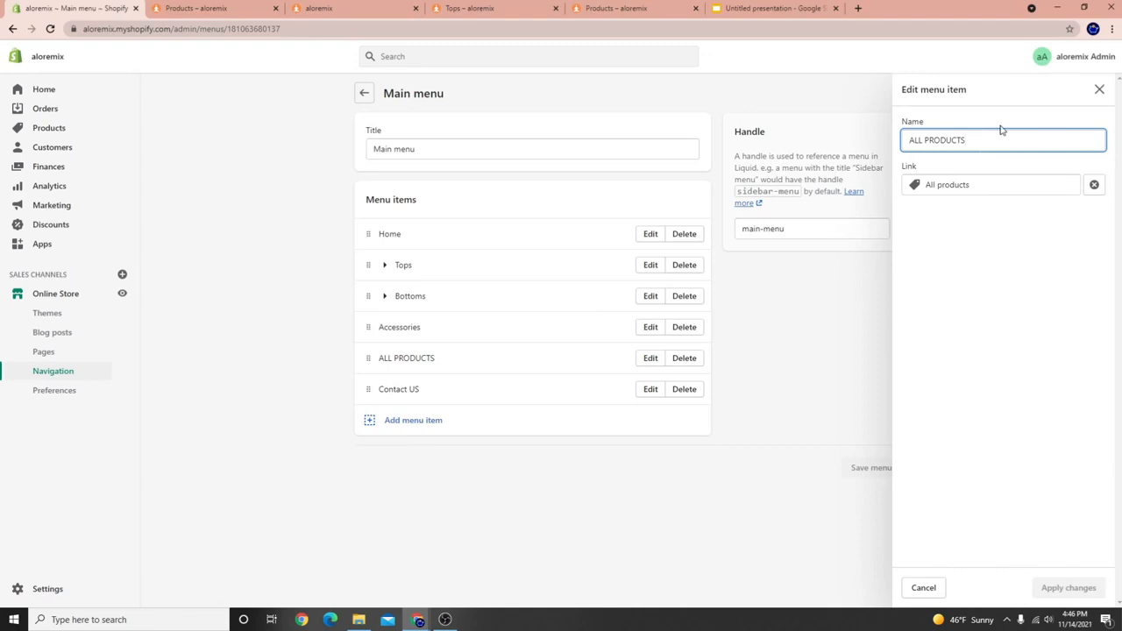
key("BackSpace")
key("BackSpace")
key("BackSpace")
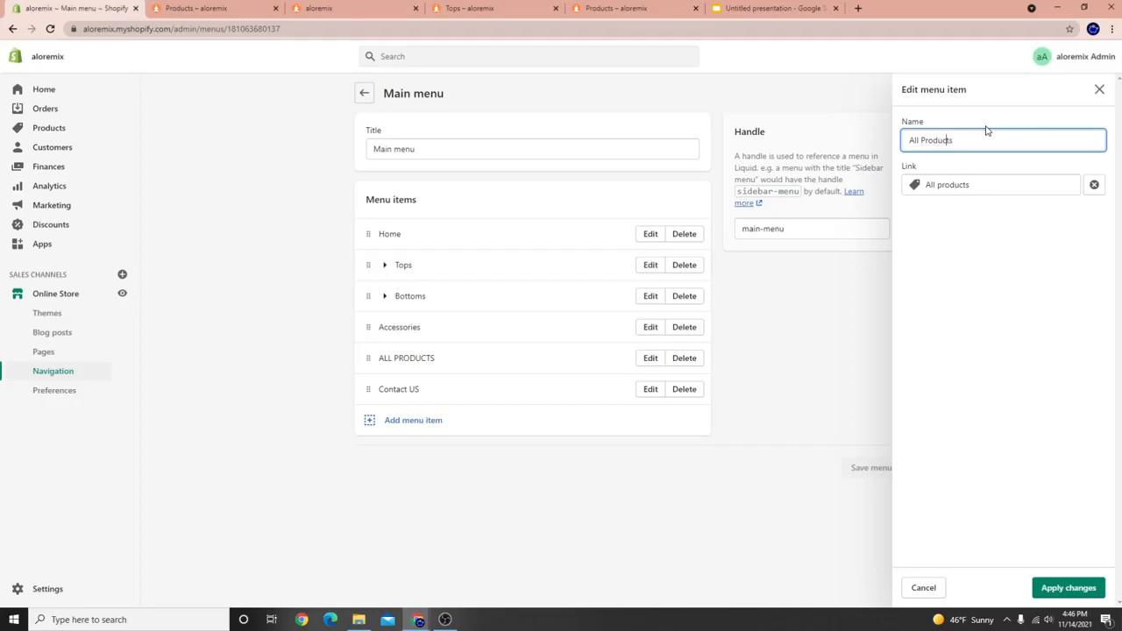
left_click(1089, 585)
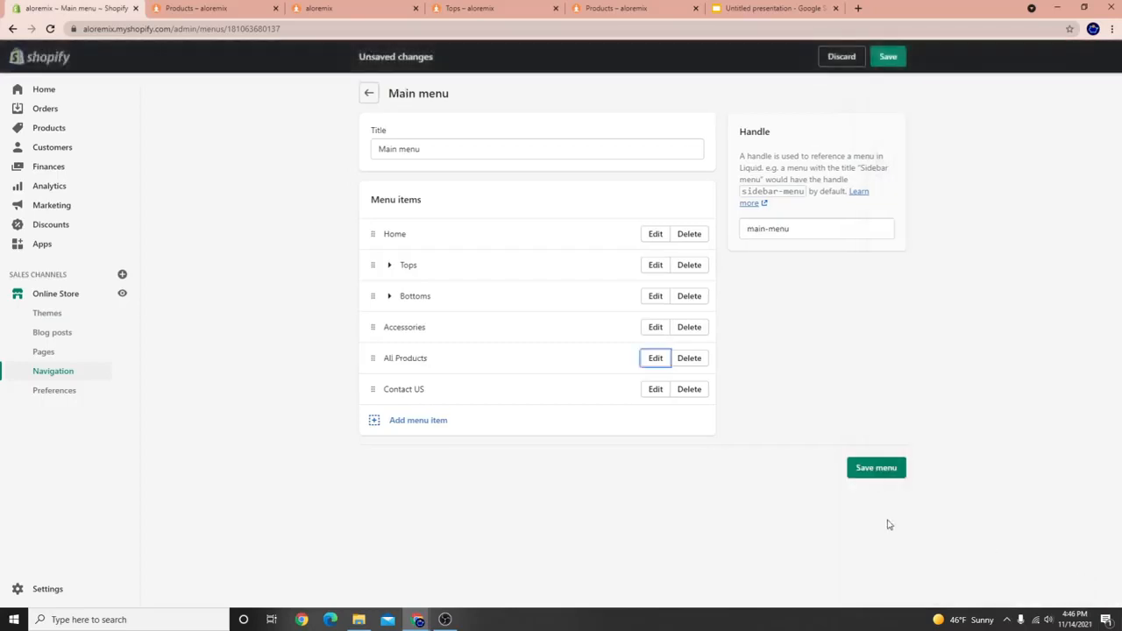
left_click(877, 467)
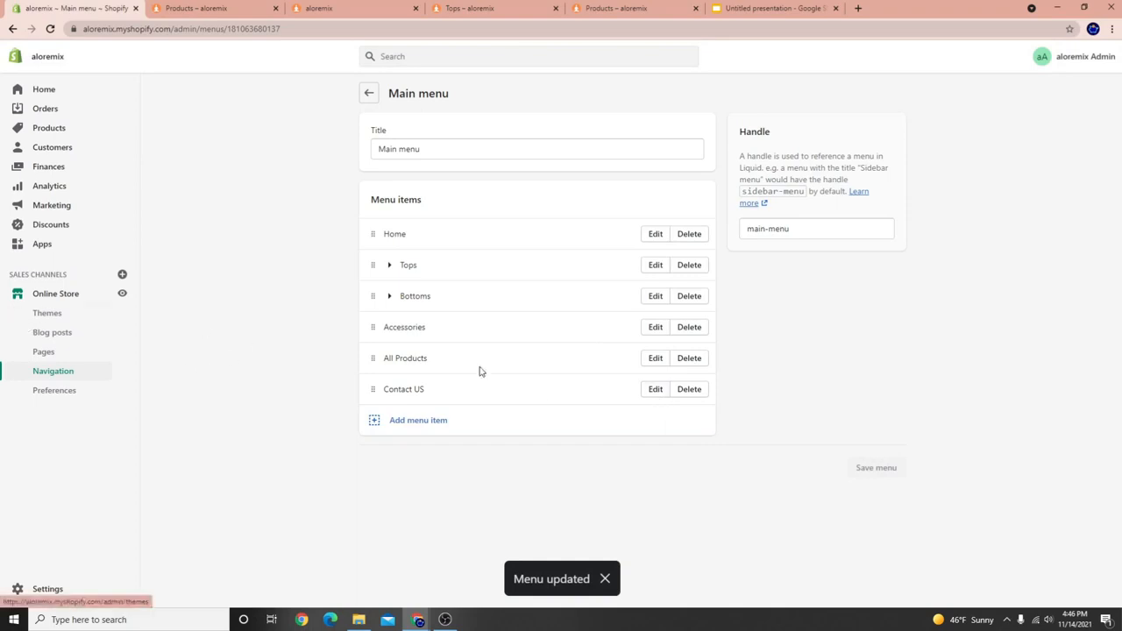
Rename the Contact US menu item to Contact Us and save the menu again.
left_click(655, 390)
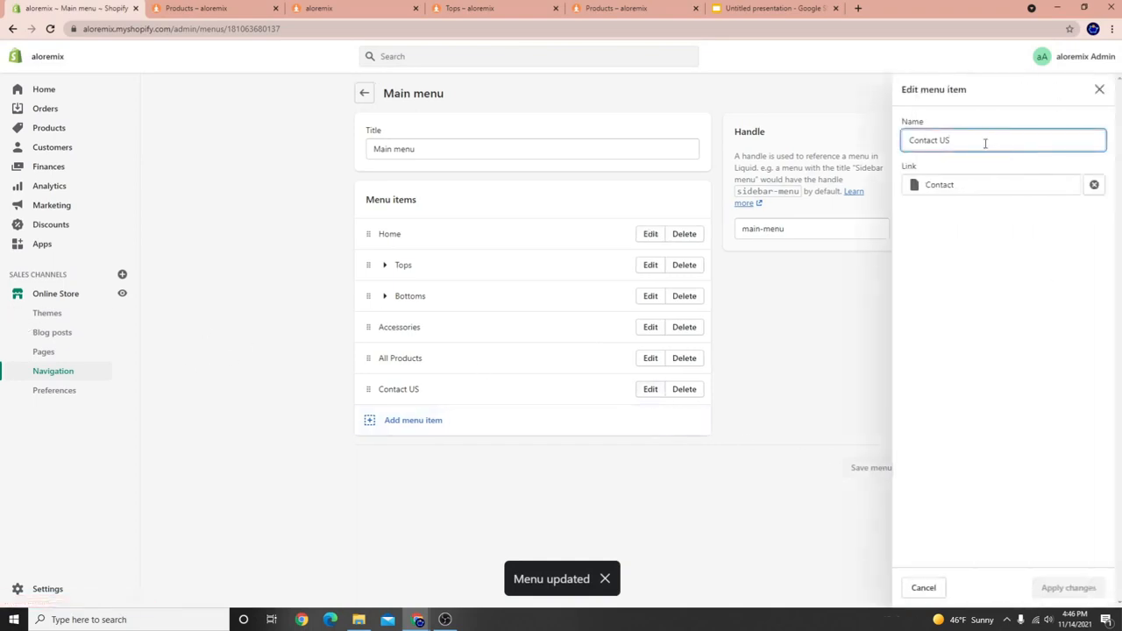
key("BackSpace")
type("s")
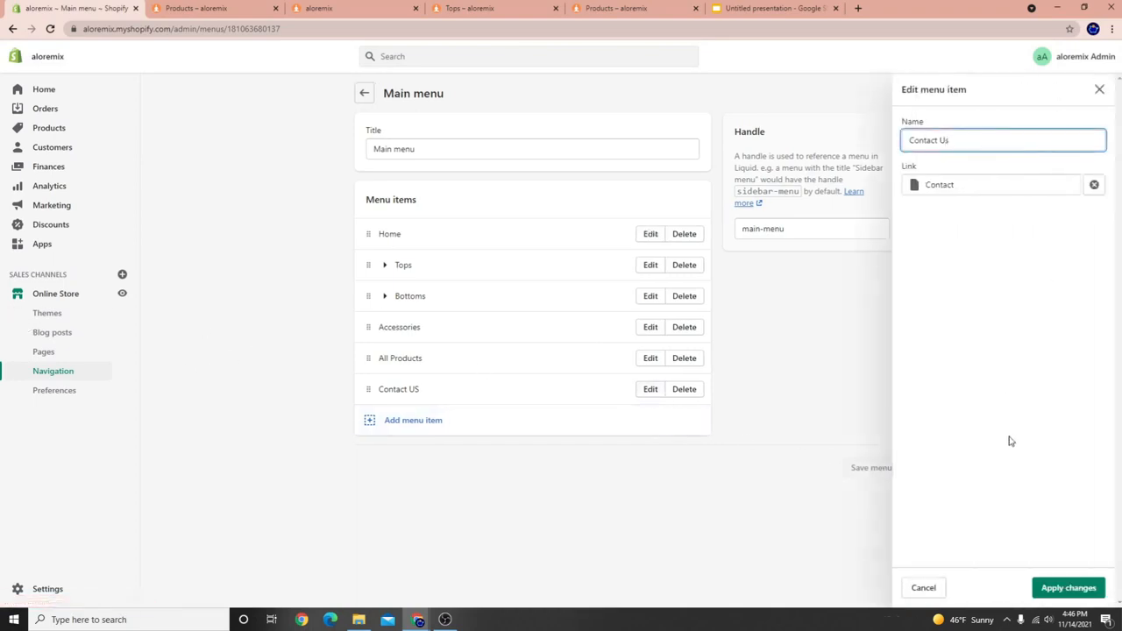
left_click(1067, 588)
left_click(889, 58)
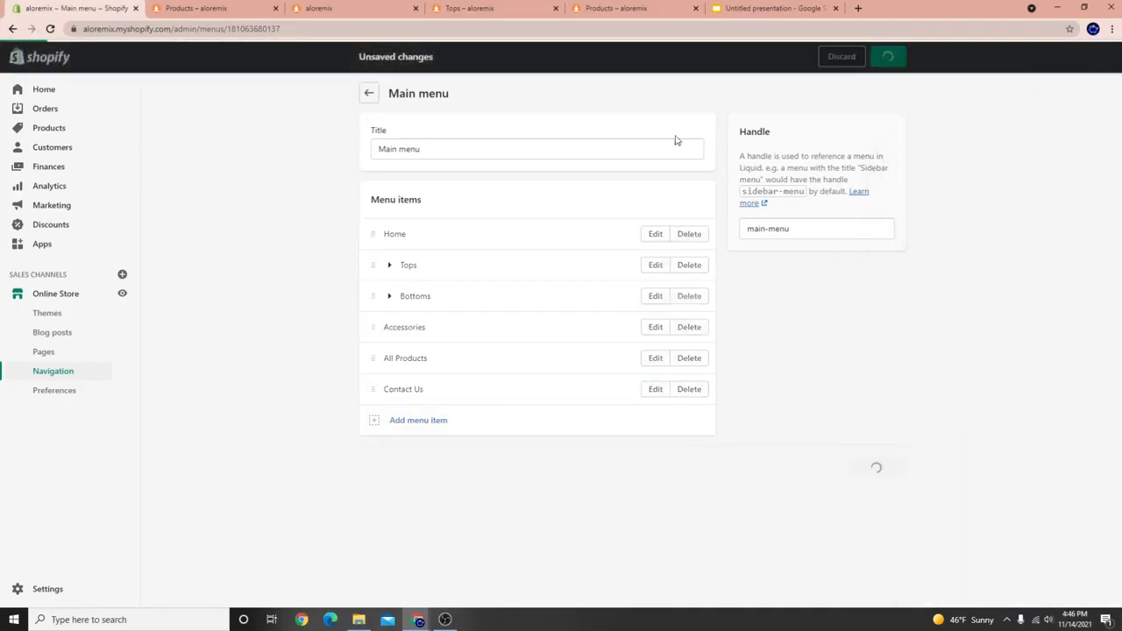
Open the theme editor and check the renamed links in the preview menu and a collection page.
left_click(106, 297)
left_click(871, 232)
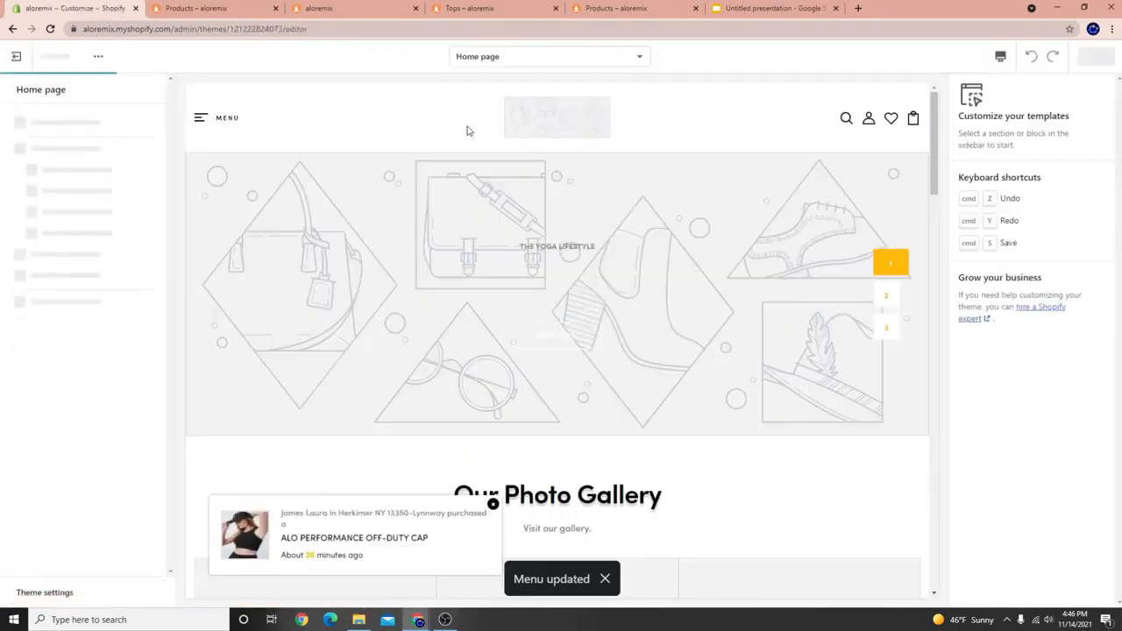
left_click(219, 117)
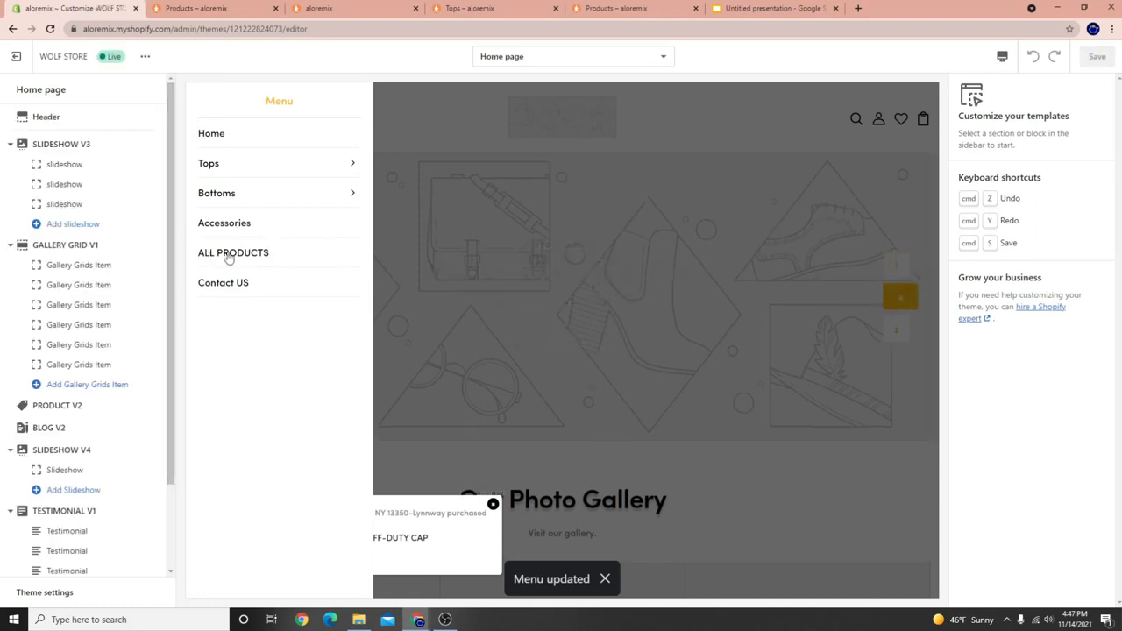
left_click(250, 172)
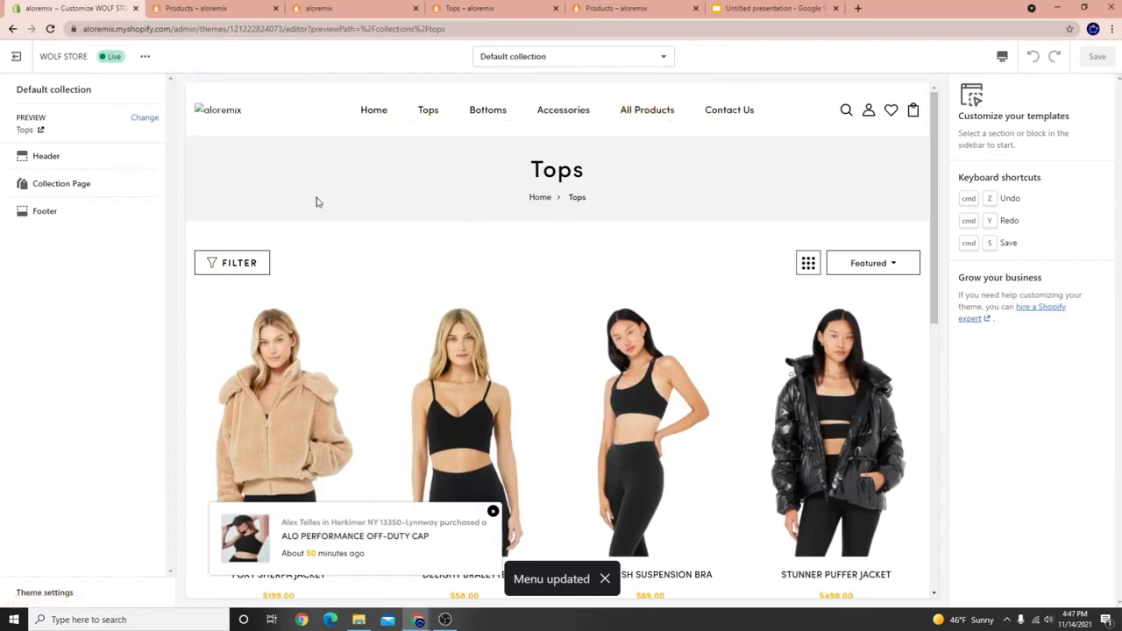
Return to the Home page and open its Header section settings.
mouse_move(462, 114)
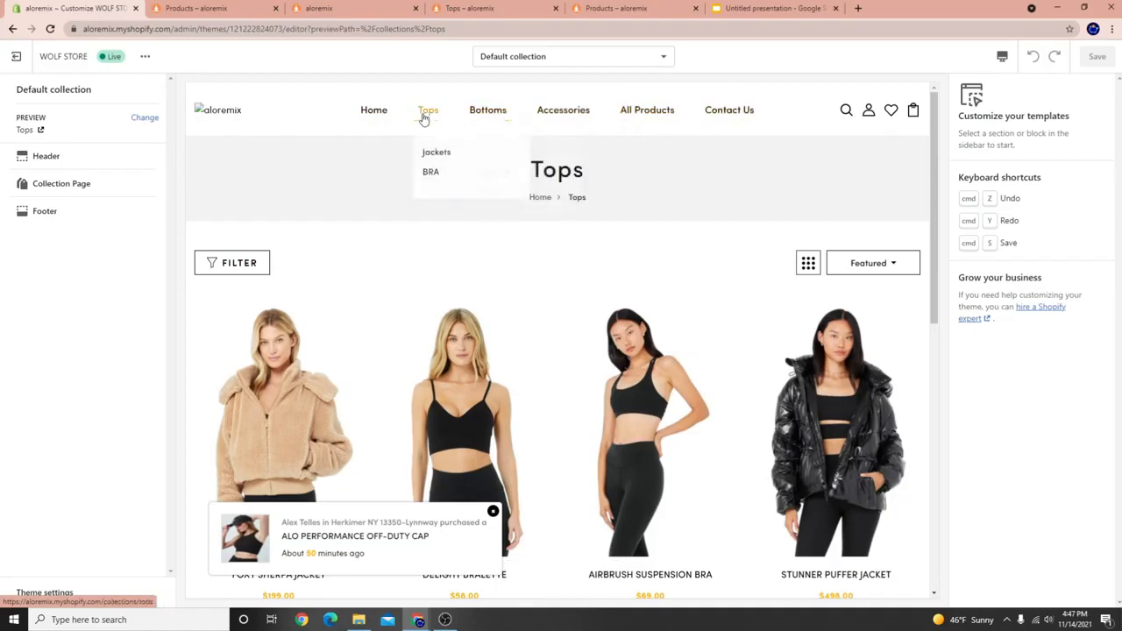
mouse_move(726, 495)
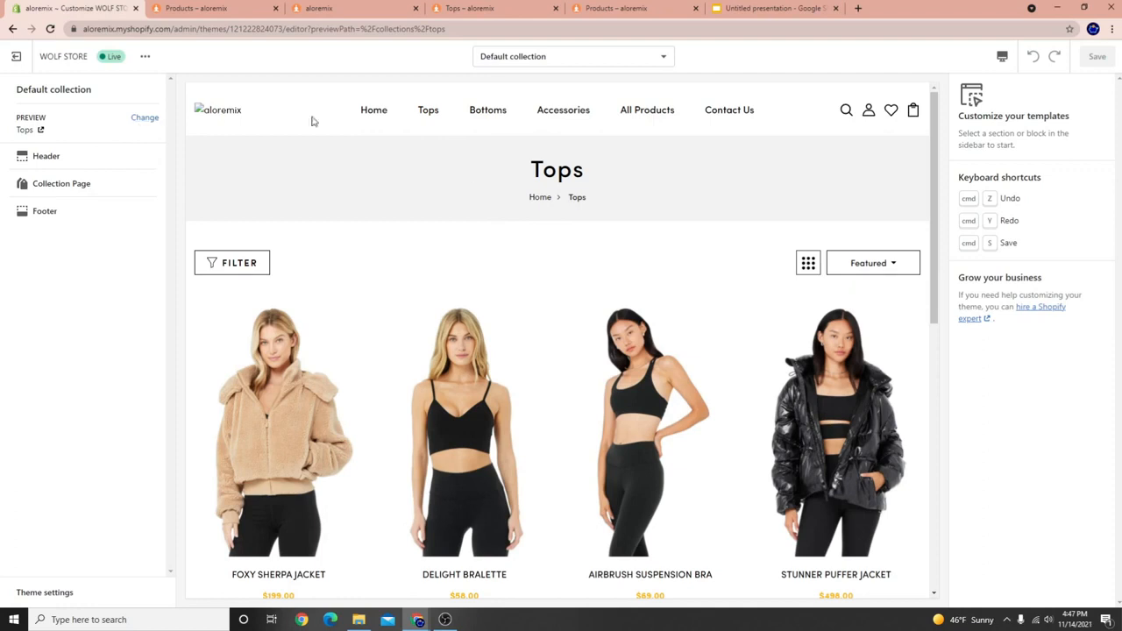
left_click(444, 620)
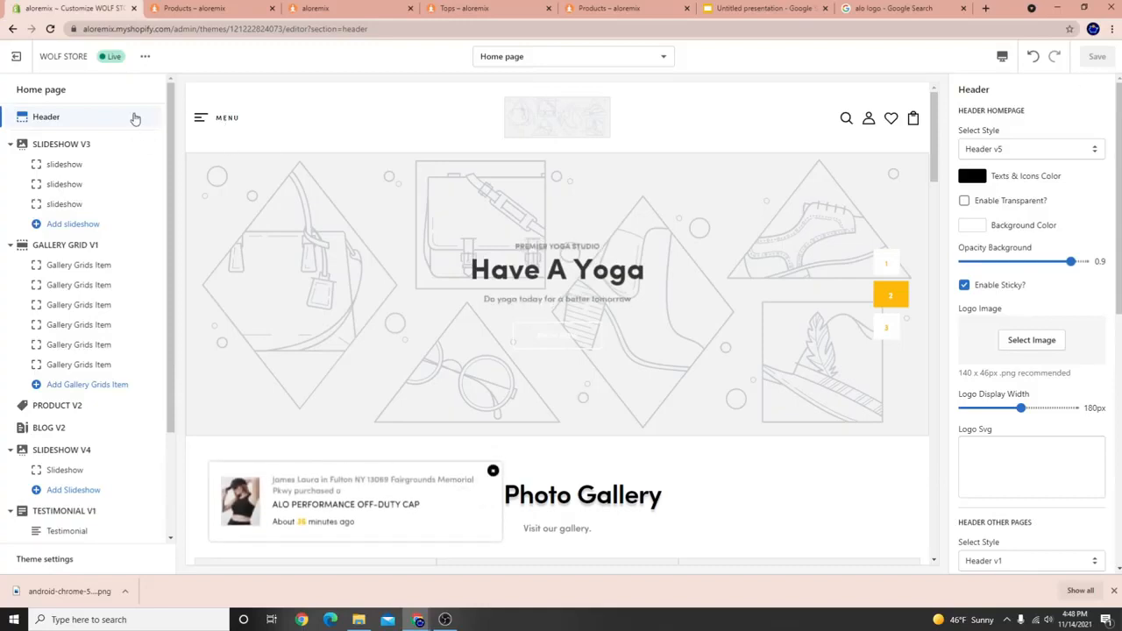
left_click(45, 144)
left_click(62, 117)
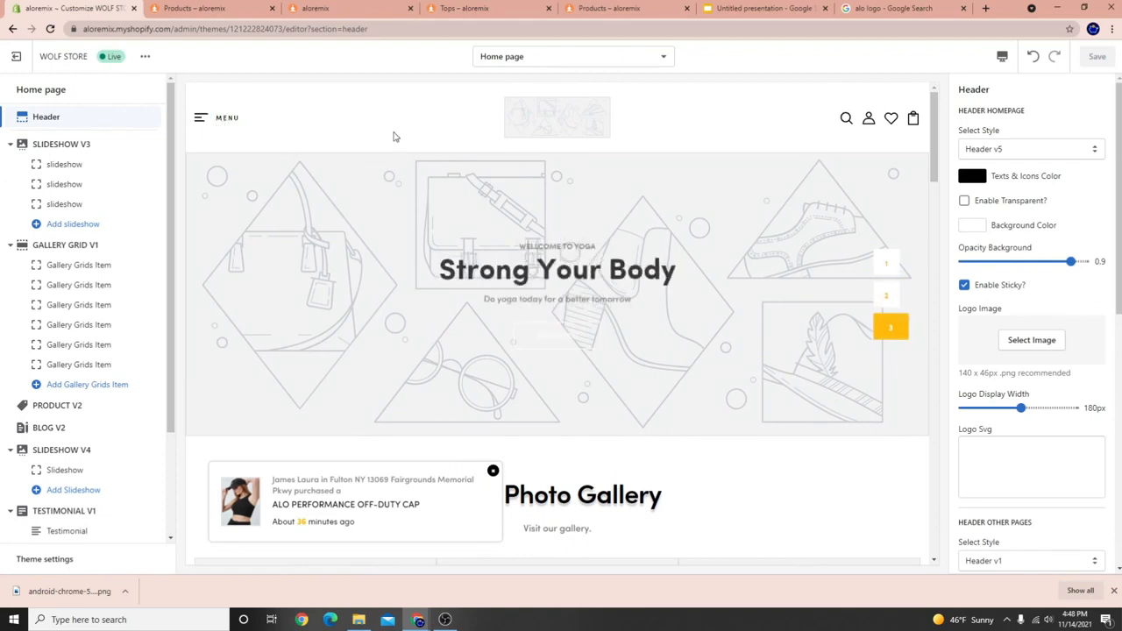
scroll(105, 395, "down", 2)
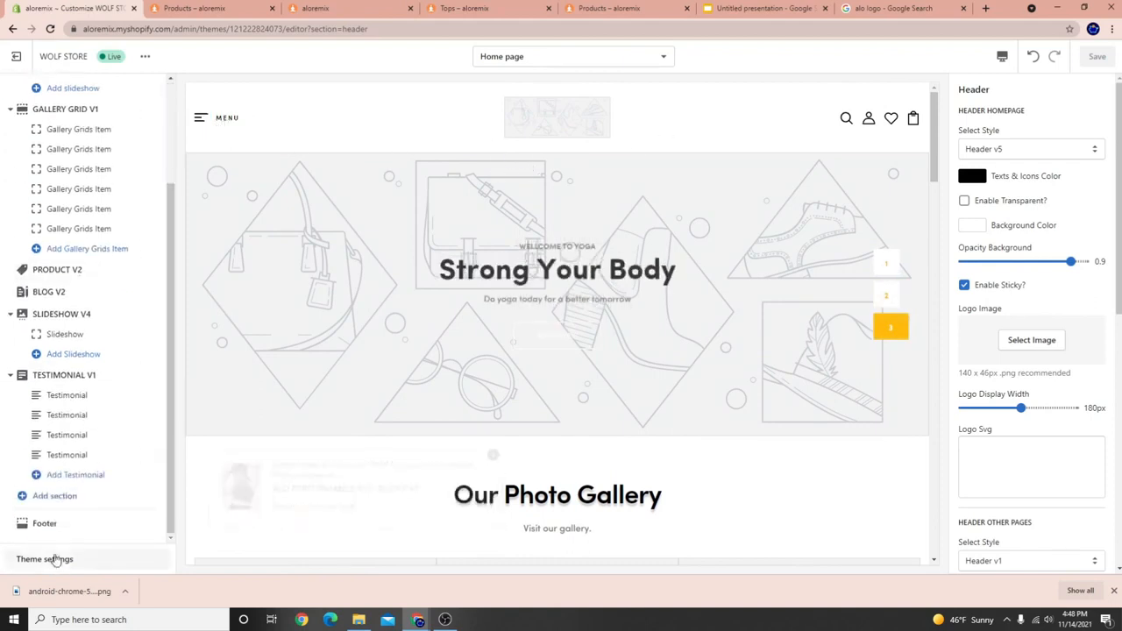
left_click(44, 559)
scroll(1021, 289, "down", 3)
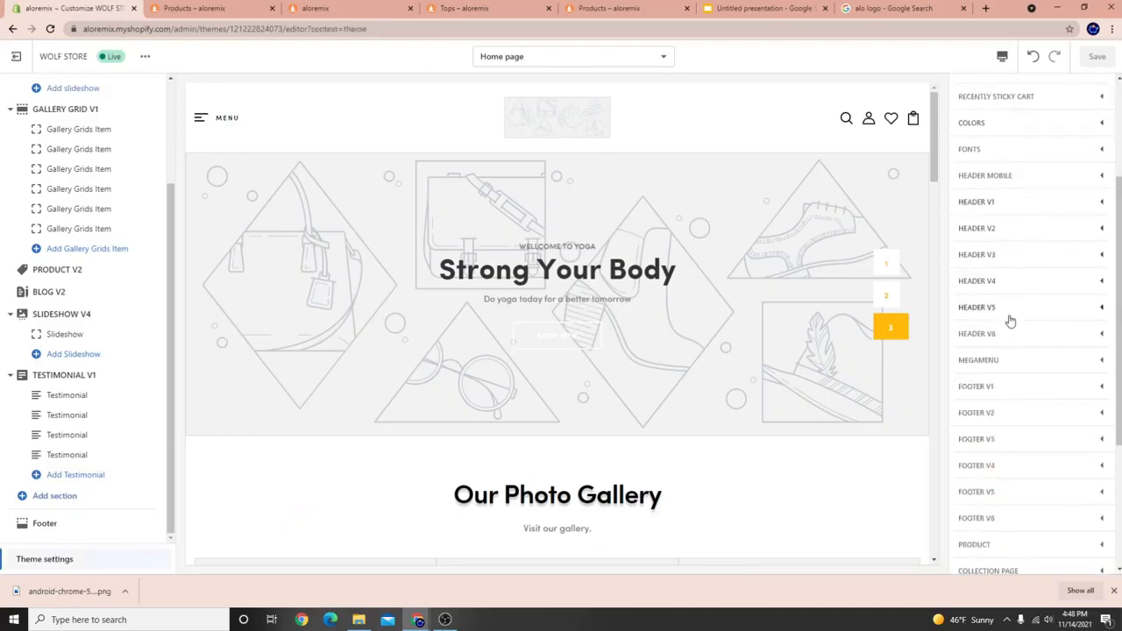
scroll(1010, 336, "up", 3)
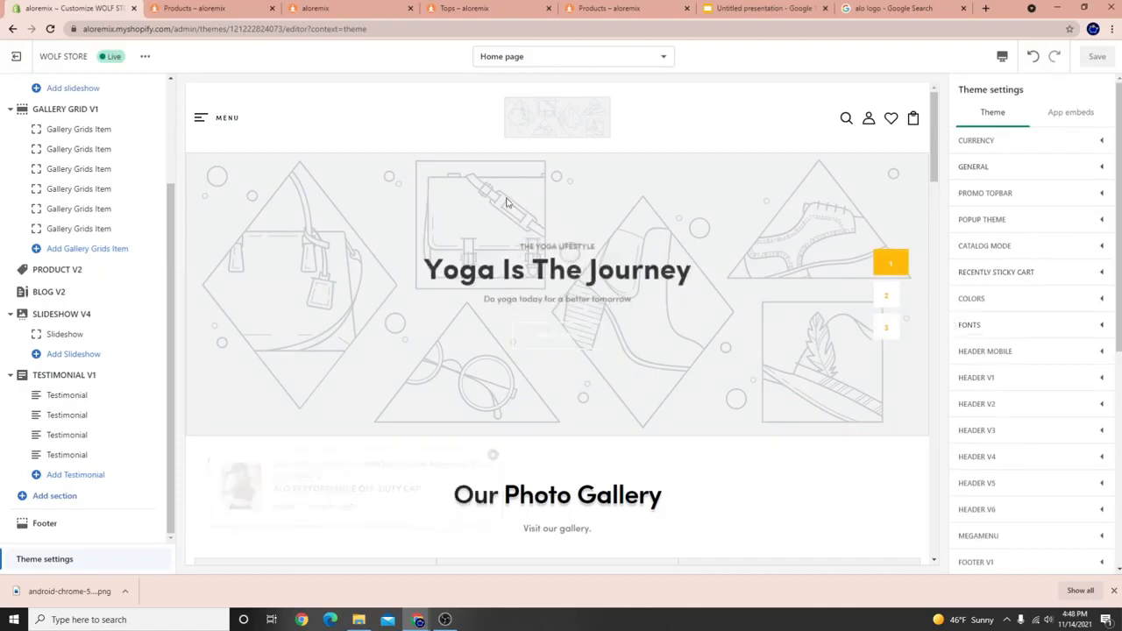
scroll(17, 347, "up", 3)
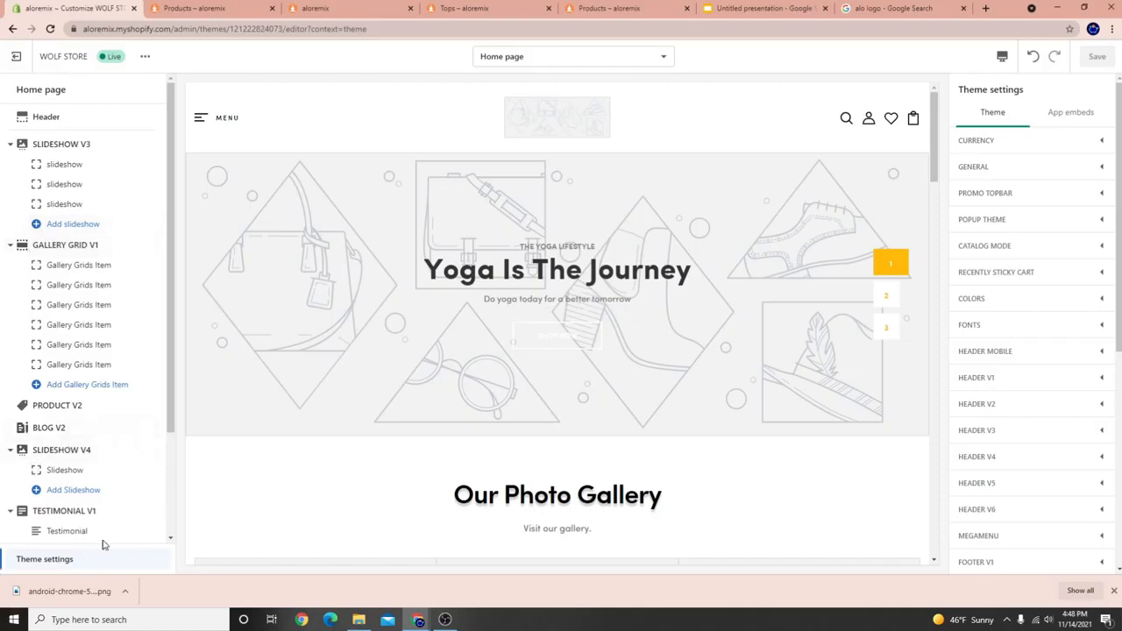
Set the homepage Logo Image in Header settings to the alo image and save the theme.
left_click(48, 127)
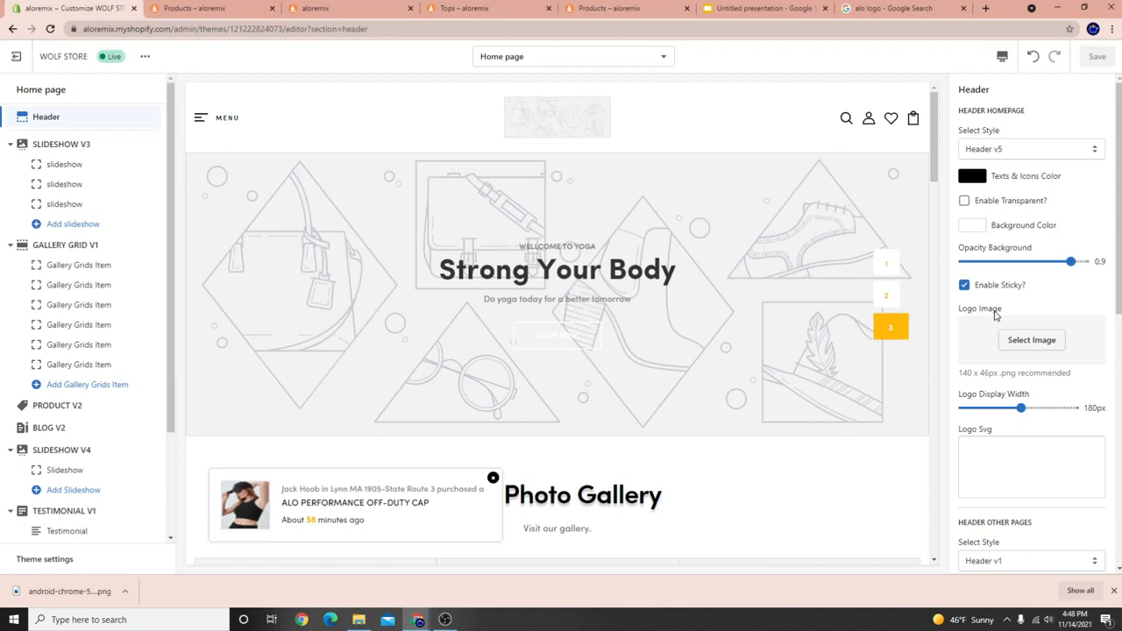
left_click_drag(1028, 110, 970, 109)
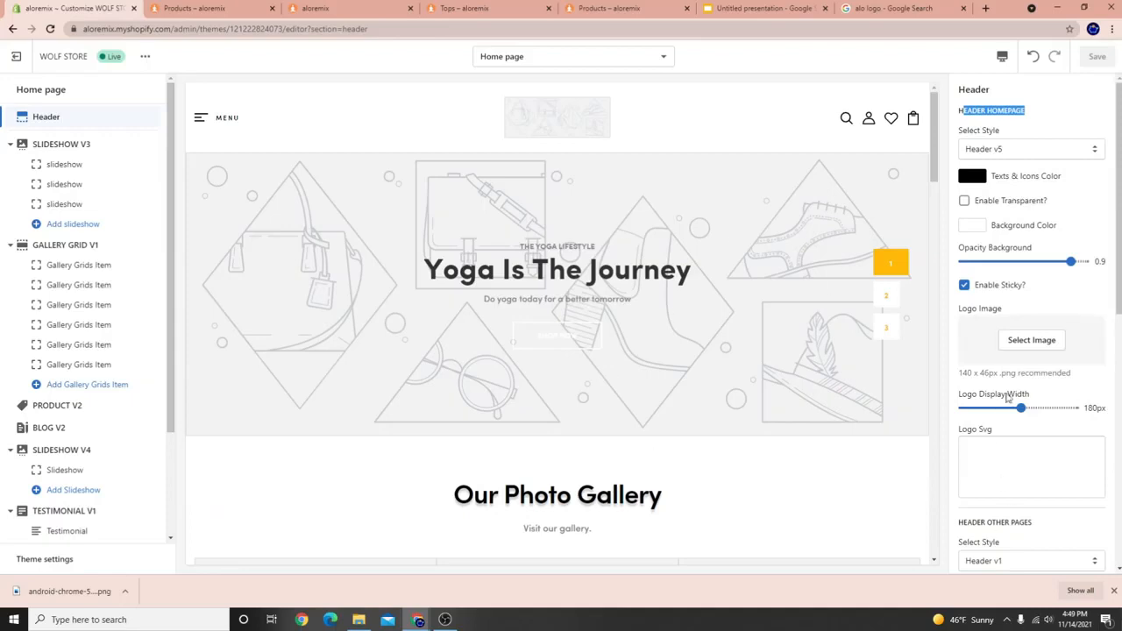
left_click(1033, 342)
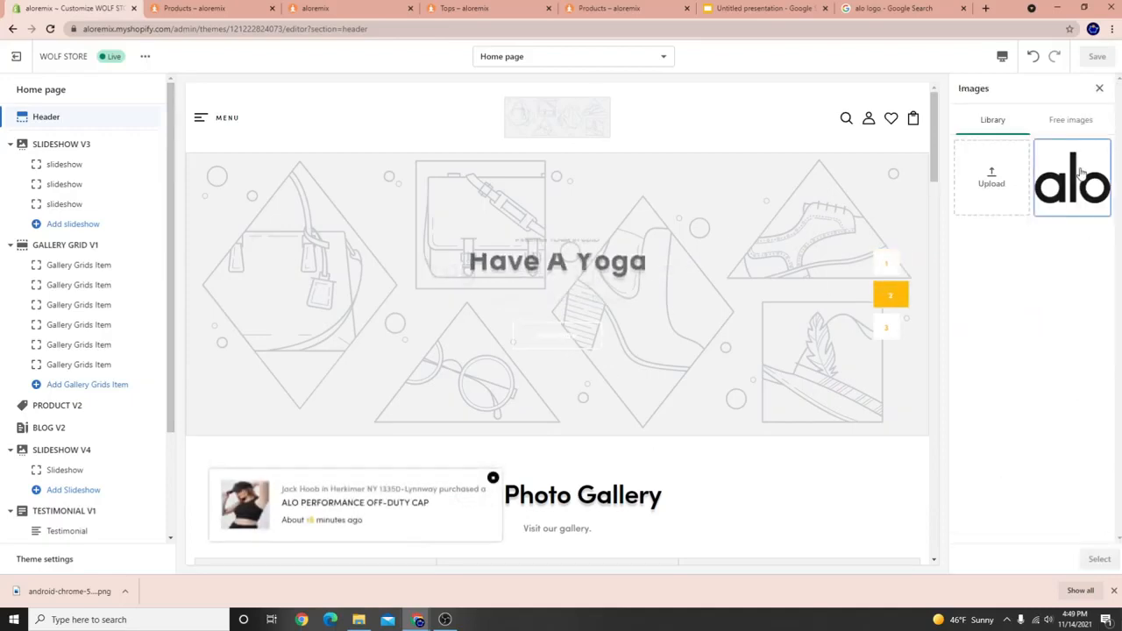
left_click(1099, 558)
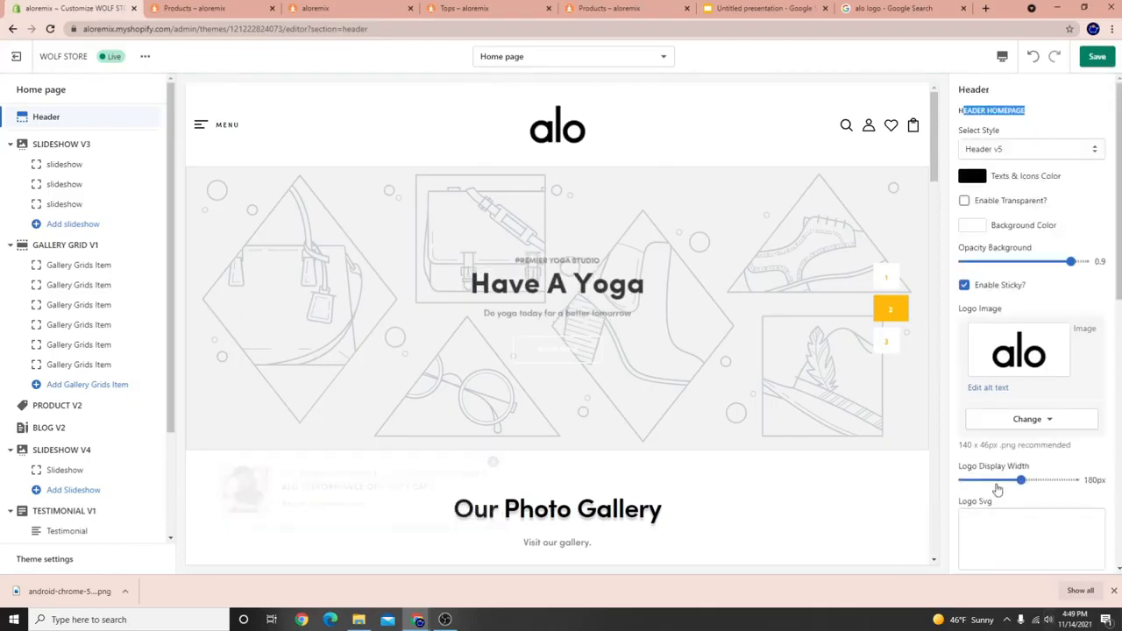
scroll(1022, 456, "down", 6)
scroll(1026, 456, "down", 2)
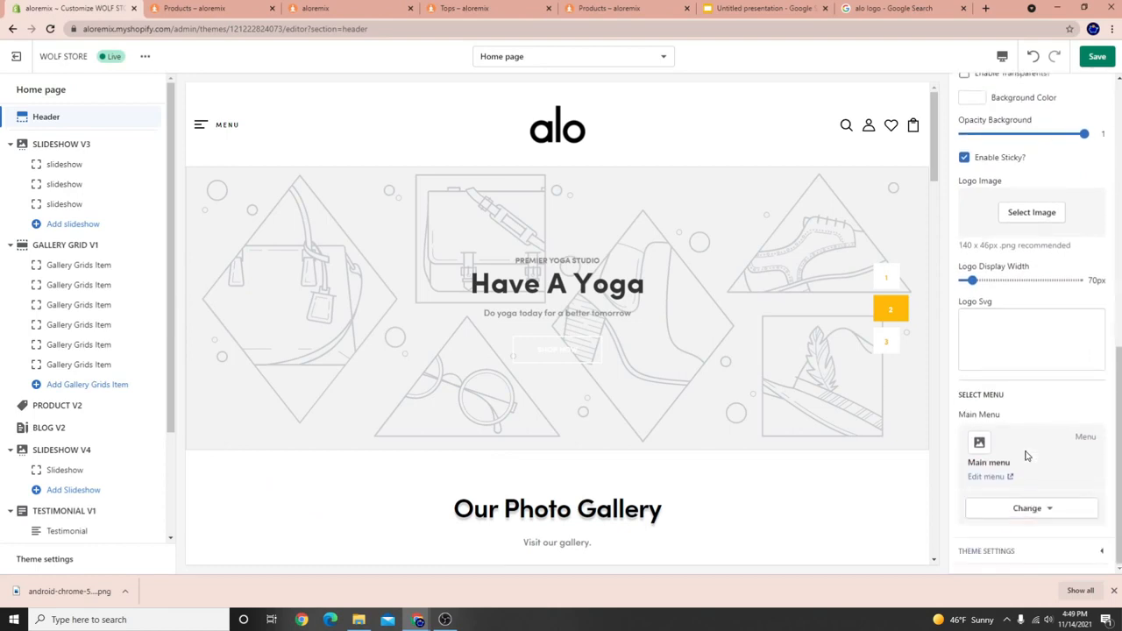
scroll(1026, 454, "up", 4)
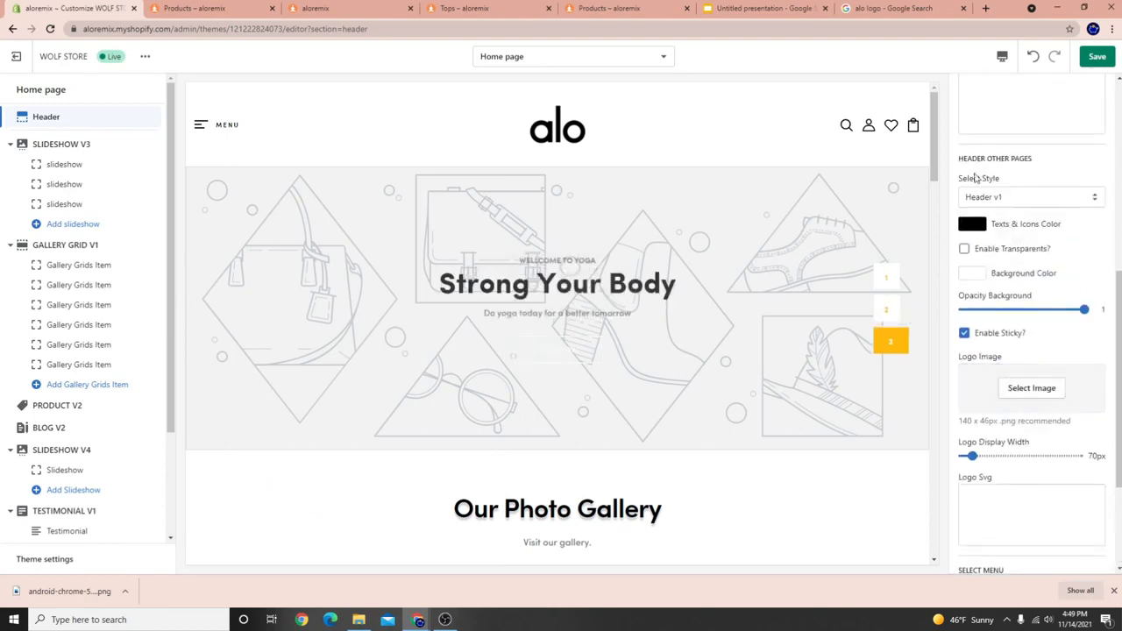
left_click_drag(965, 158, 1039, 159)
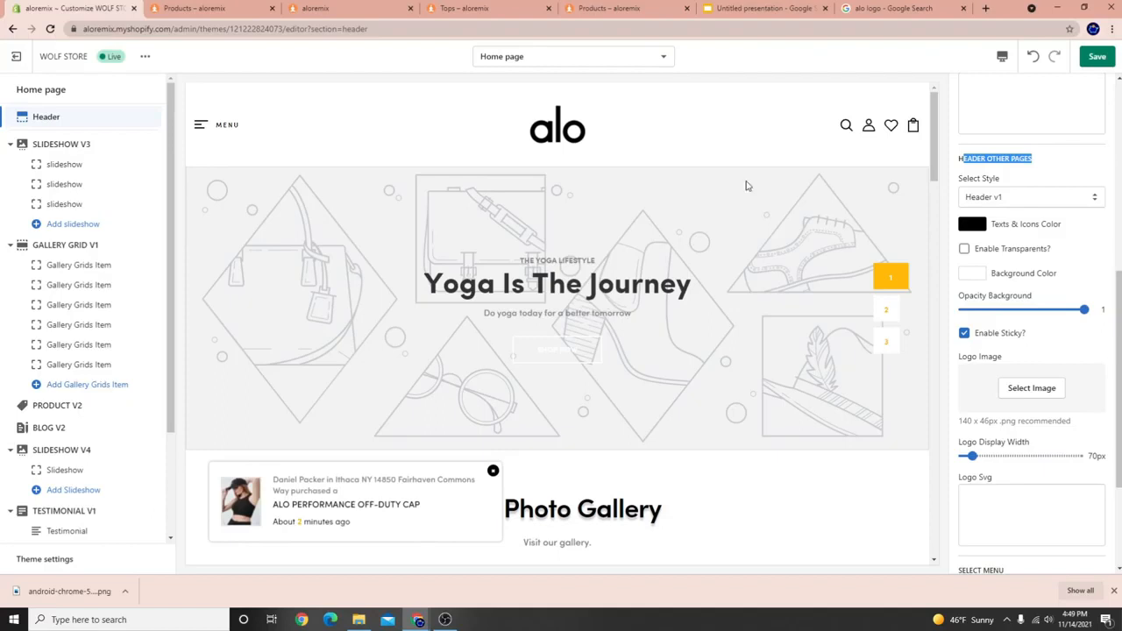
left_click(1094, 56)
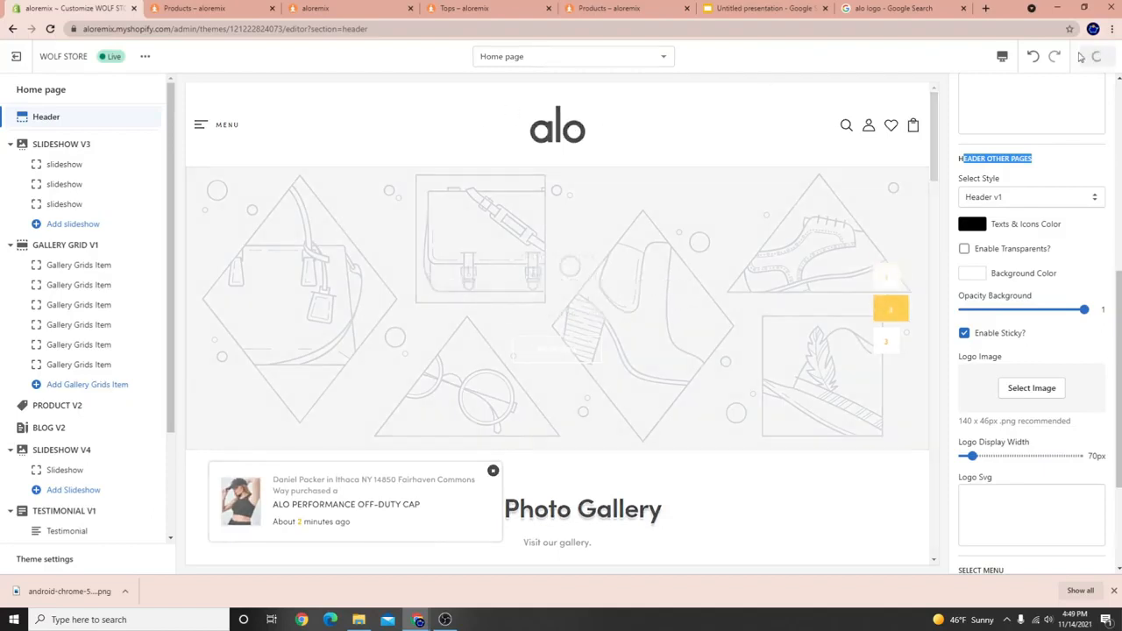
Set the alo image as the Header Other Pages logo and save.
left_click(1014, 395)
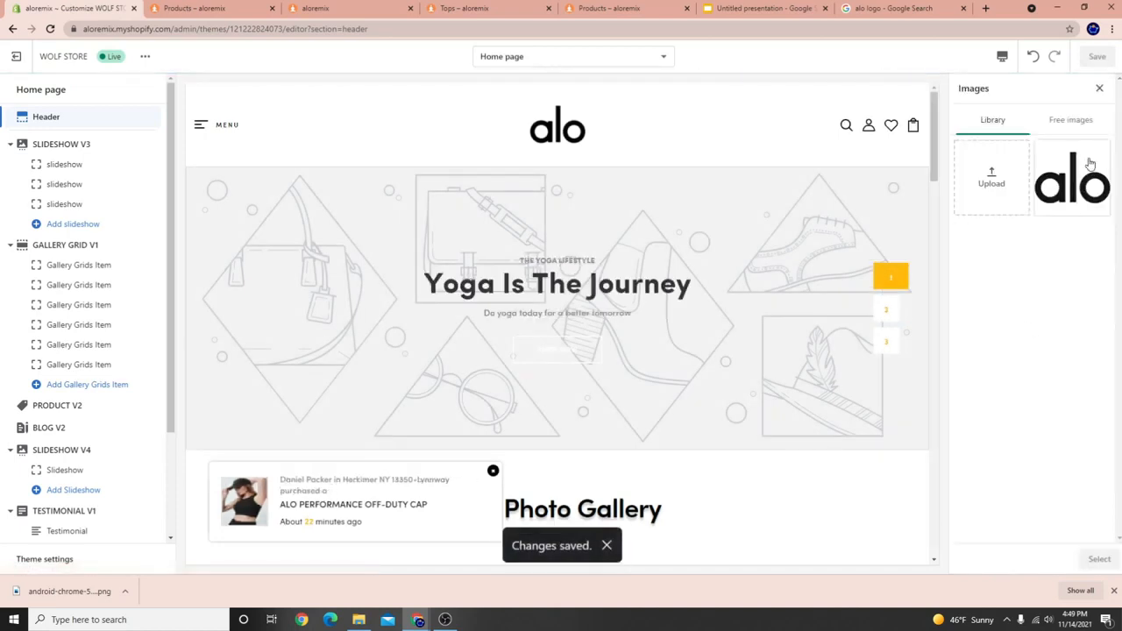
left_click(1103, 559)
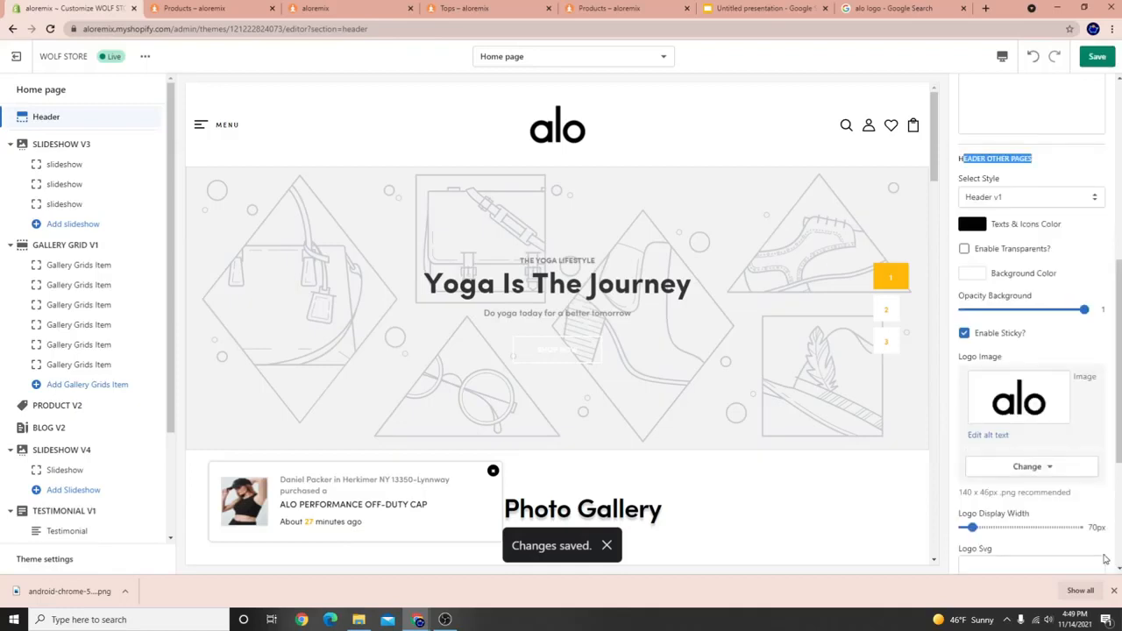
left_click(1098, 57)
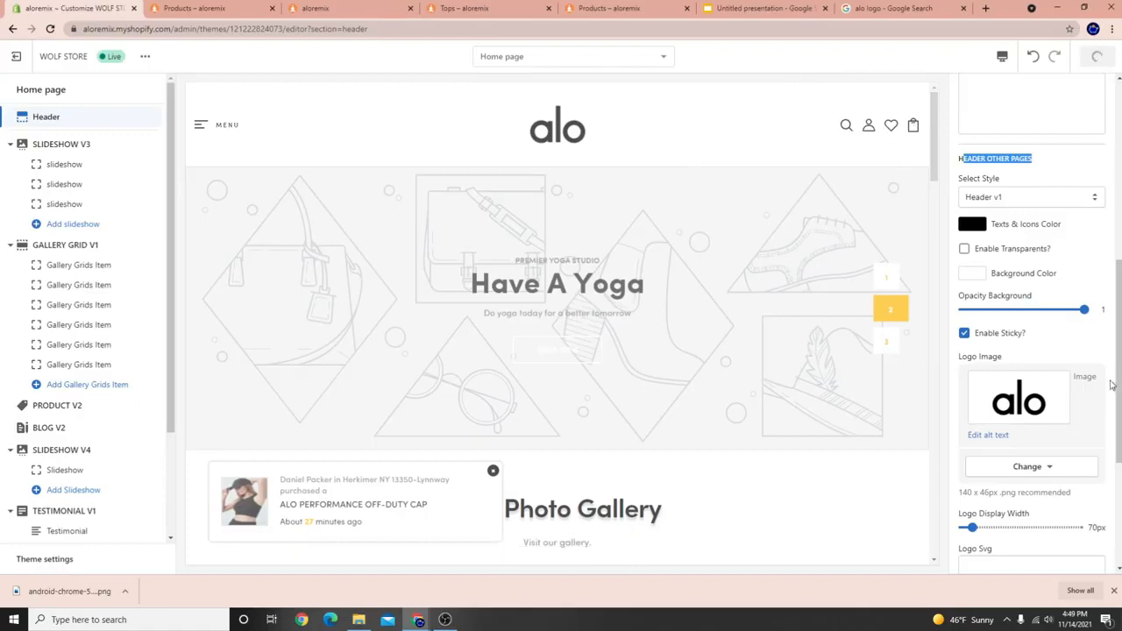
Preview the ALO PERFORMANCE OFF-DUTY CAP product page from the purchase popup.
scroll(1047, 412, "up", 4)
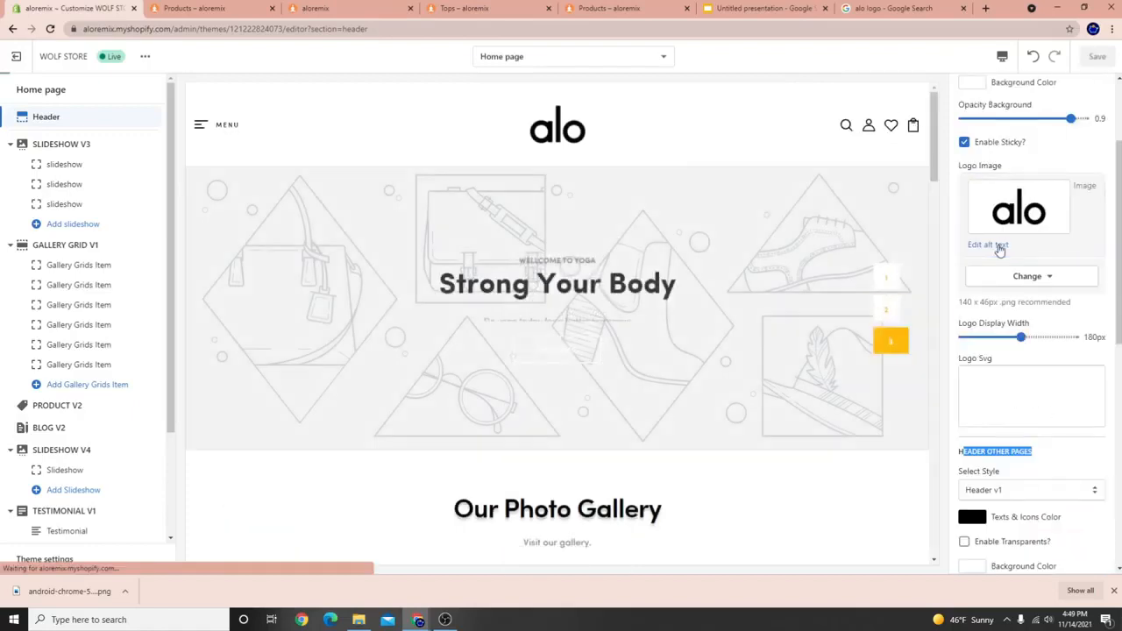
scroll(999, 250, "down", 3)
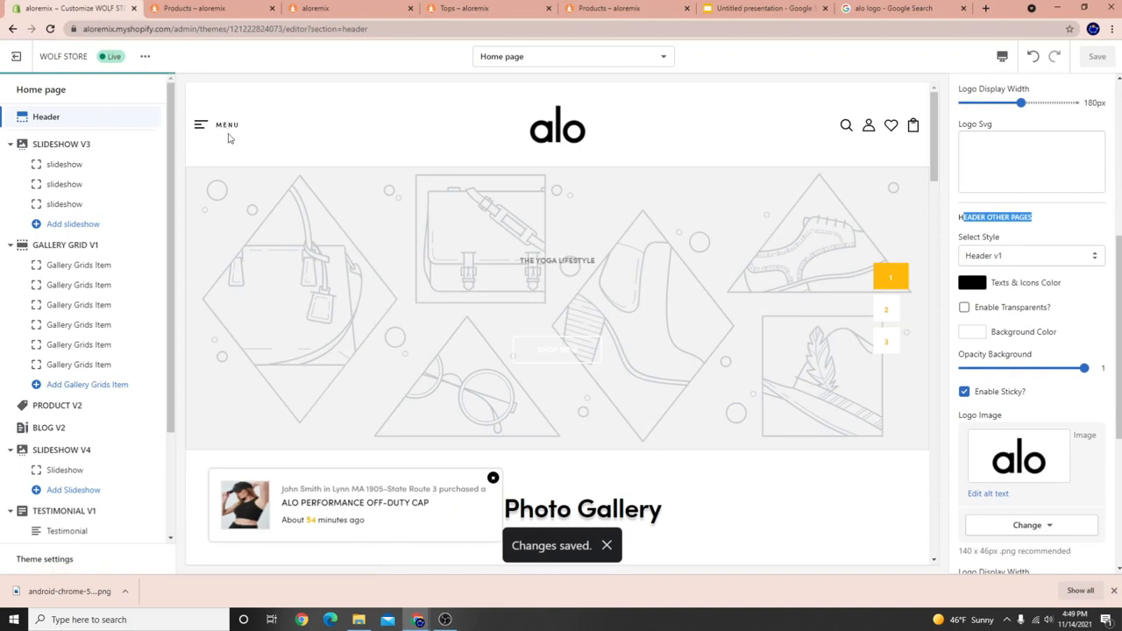
scroll(654, 143, "down", 8)
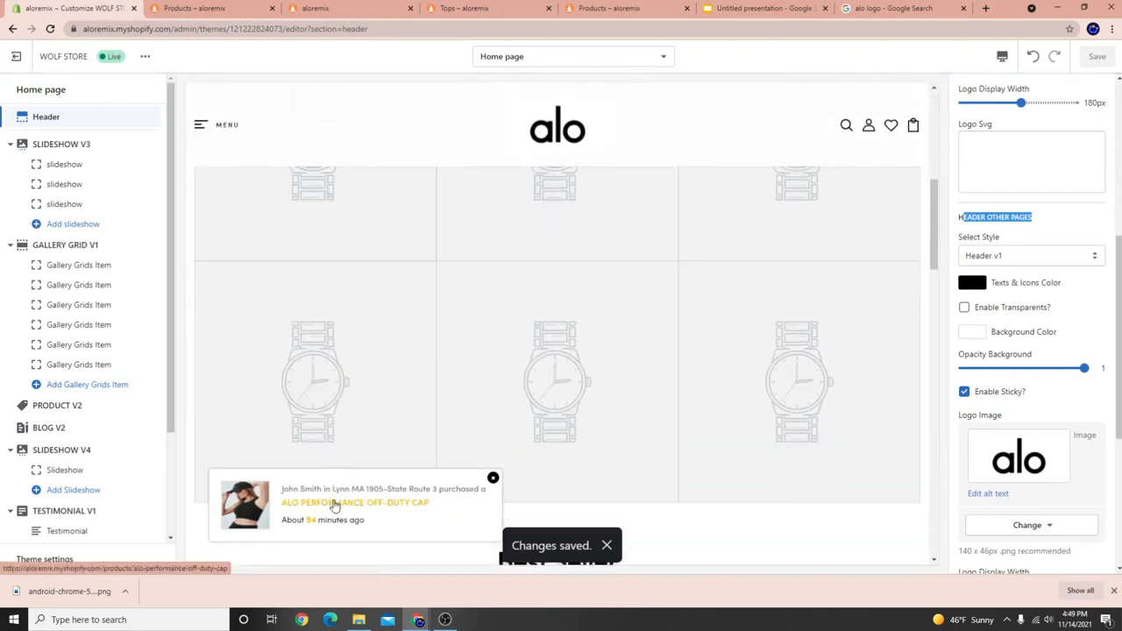
left_click(335, 506)
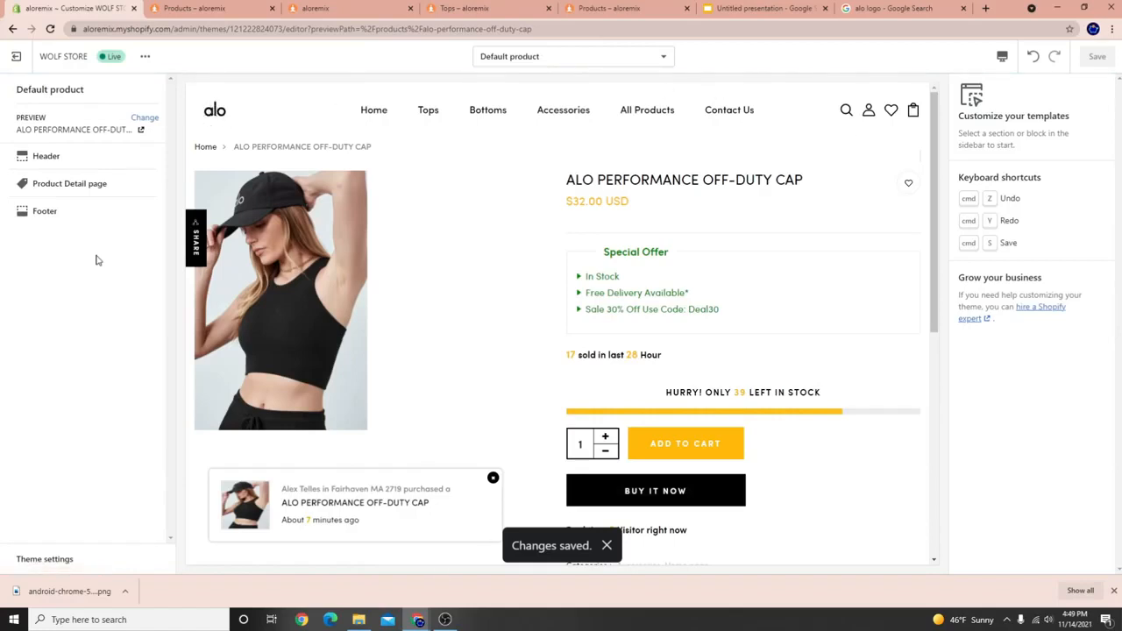
Check the cap product page in Mobile, switch back to Desktop, and open Theme settings.
scroll(257, 333, "down", 3)
scroll(276, 340, "up", 2)
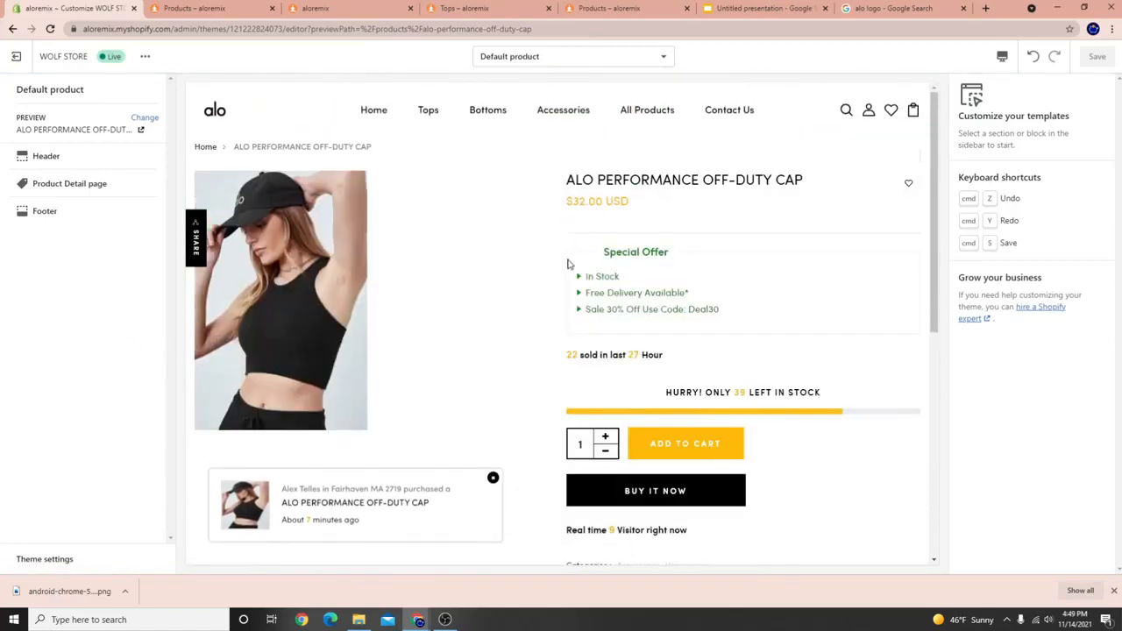
left_click(1003, 58)
left_click(1023, 89)
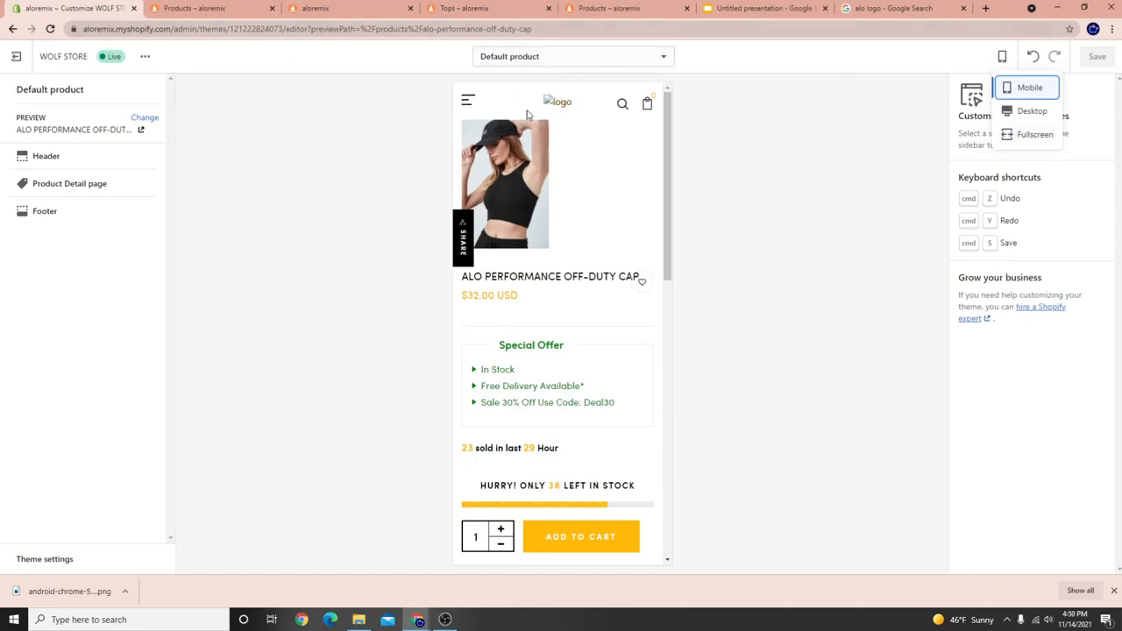
left_click(1032, 111)
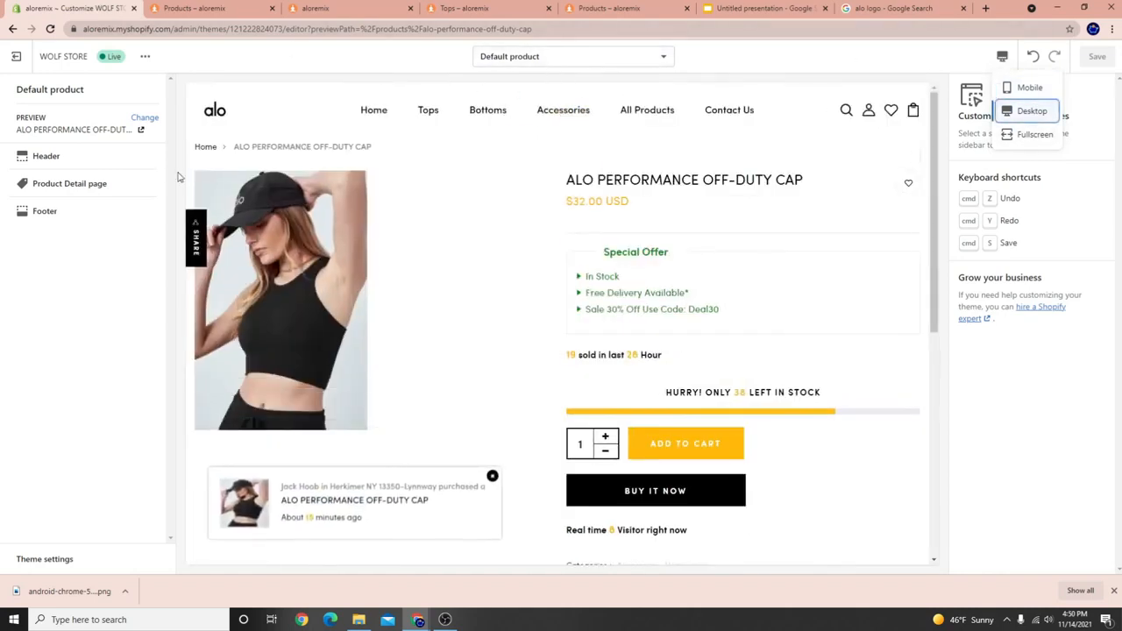
left_click(48, 560)
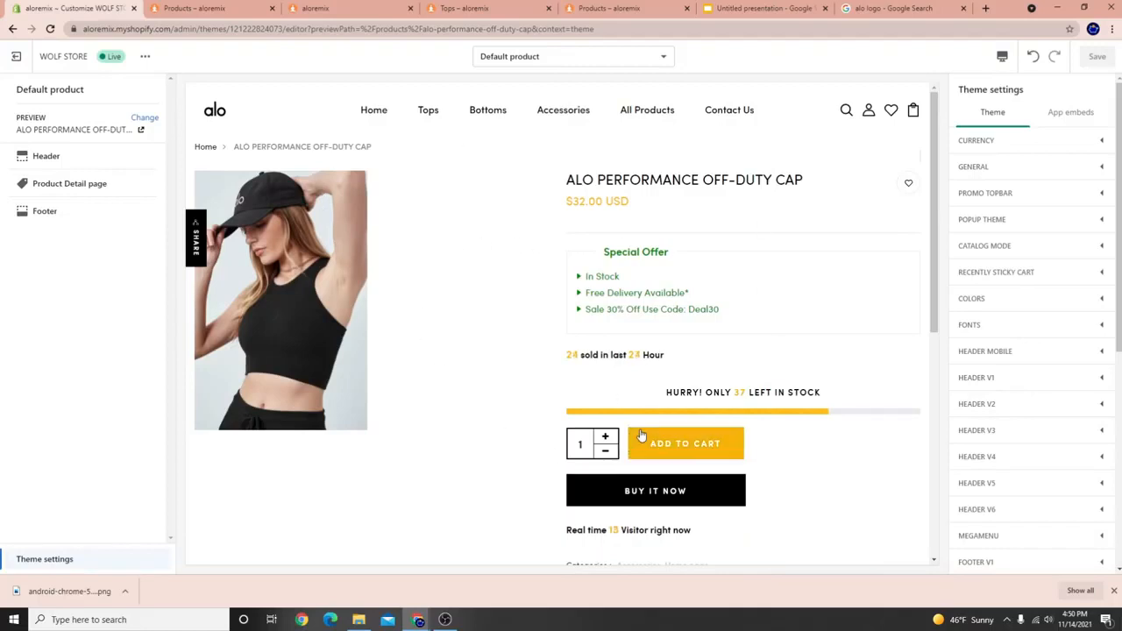
scroll(641, 435, "down", 3)
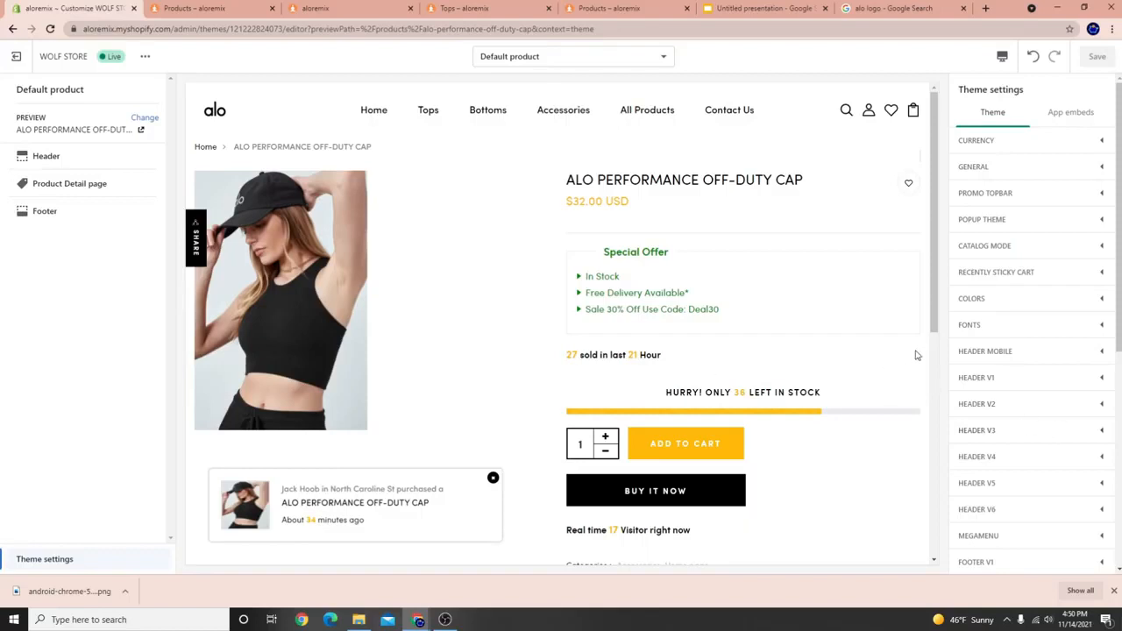
Set the alo image as the Header Logo Mobile under Header Mobile and save.
left_click(999, 356)
scroll(1017, 418, "down", 10)
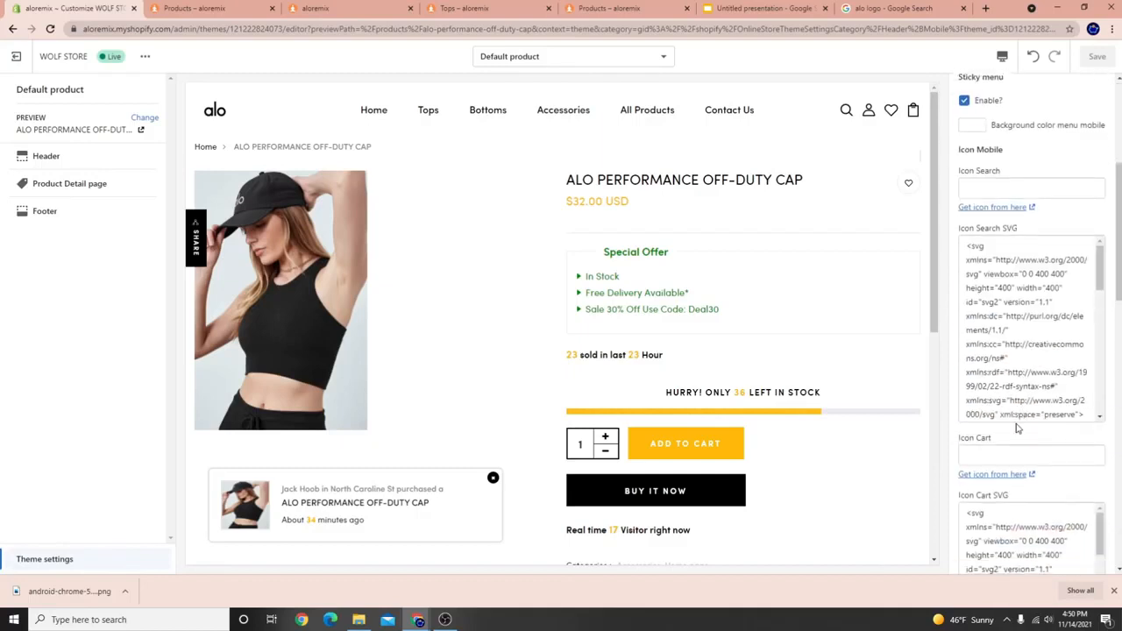
scroll(1008, 460, "down", 3)
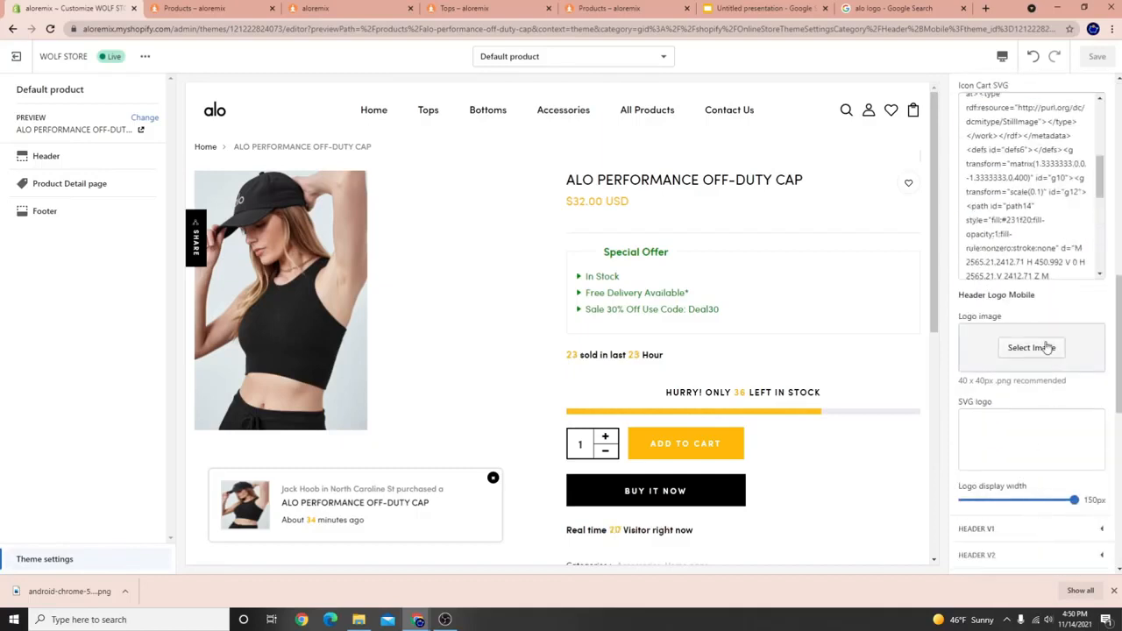
left_click_drag(978, 295, 1006, 295)
left_click(1015, 353)
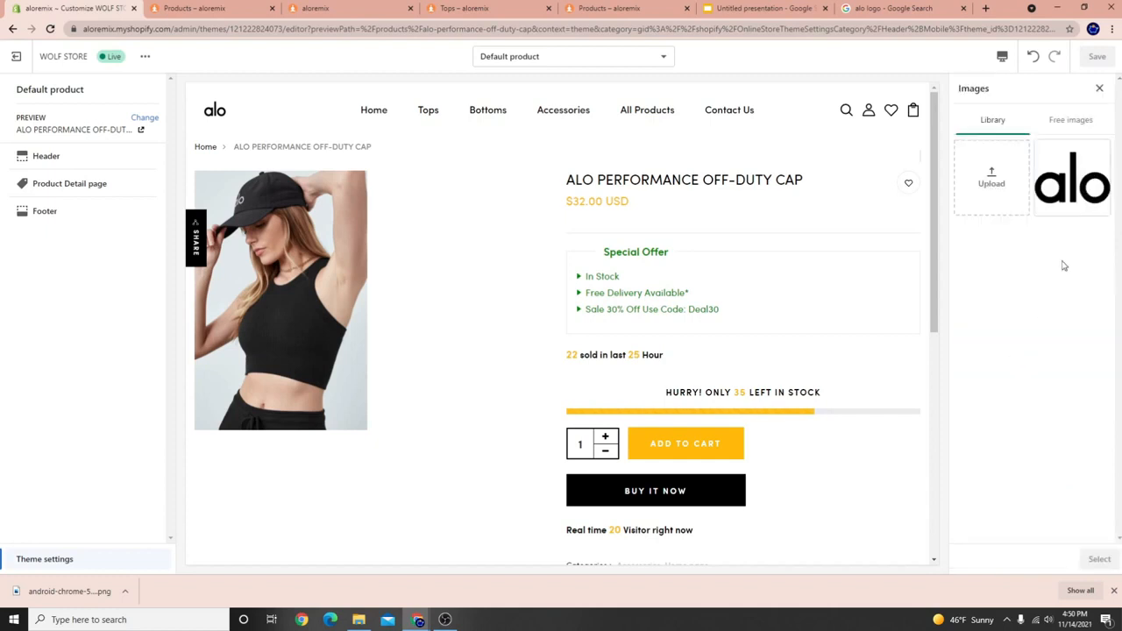
left_click(1075, 195)
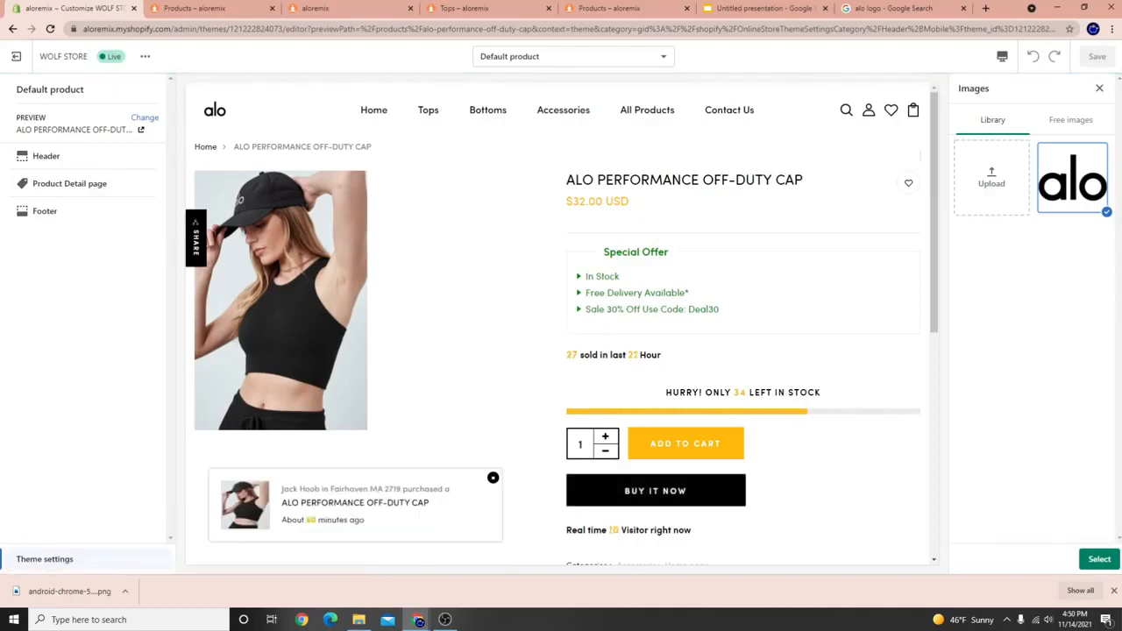
left_click(1099, 559)
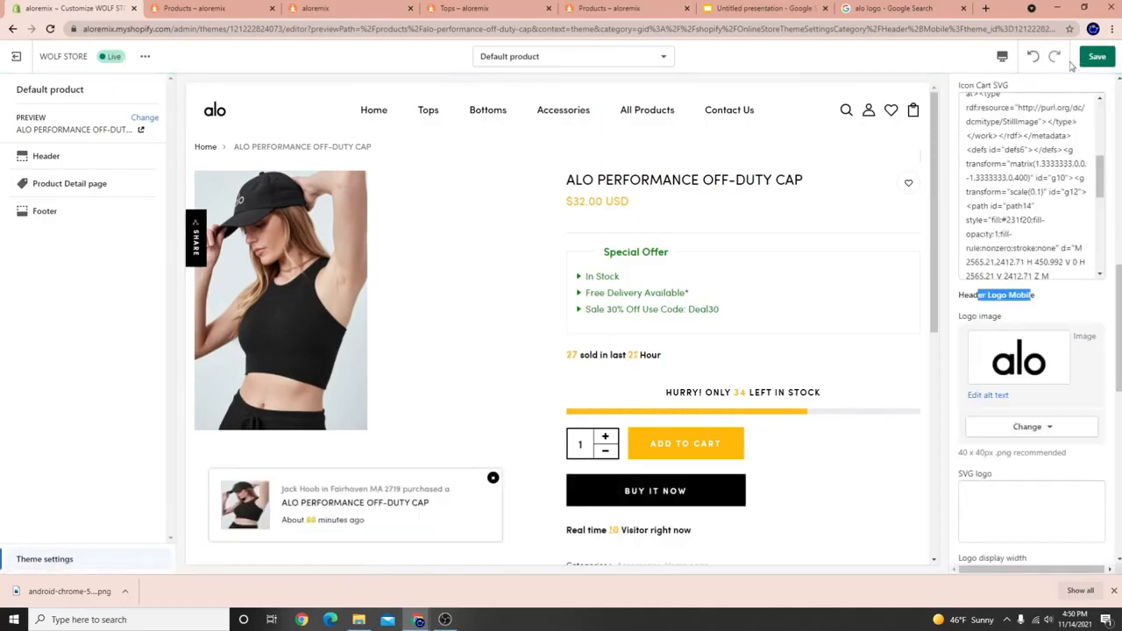
left_click(1097, 62)
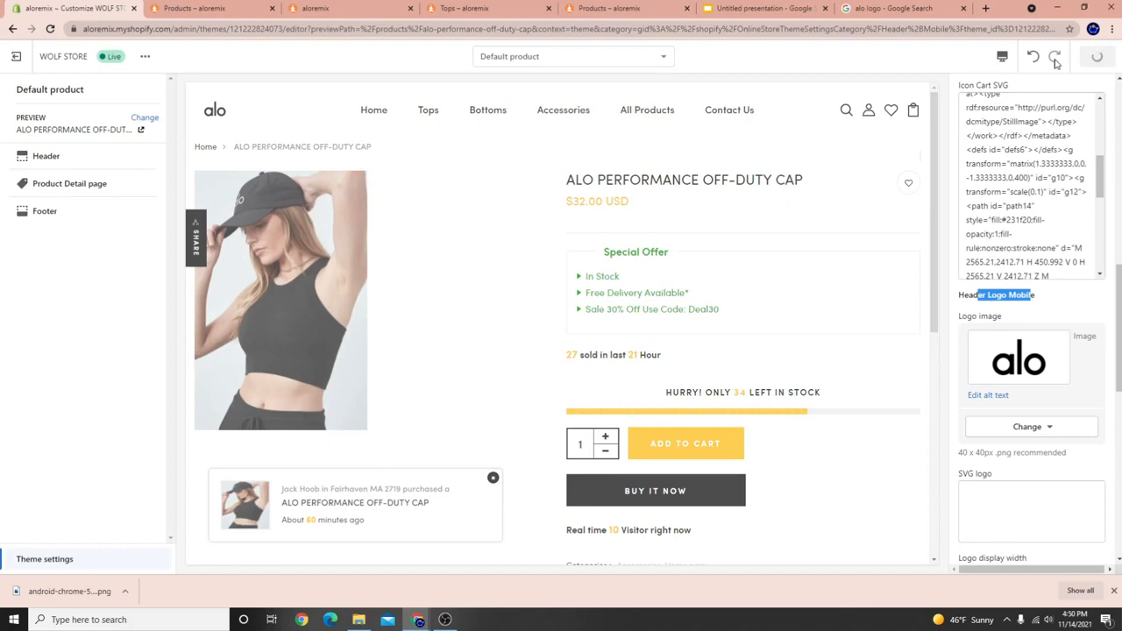
Verify the mobile logo in the Mobile preview, return to Desktop, and open Header settings.
left_click(1003, 59)
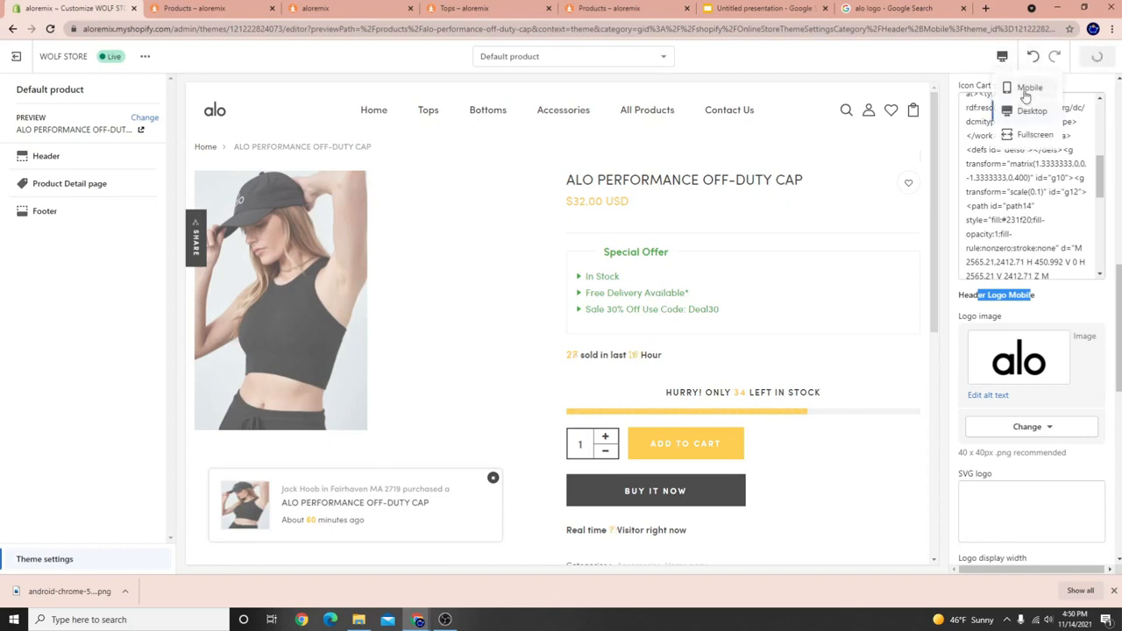
left_click(1027, 91)
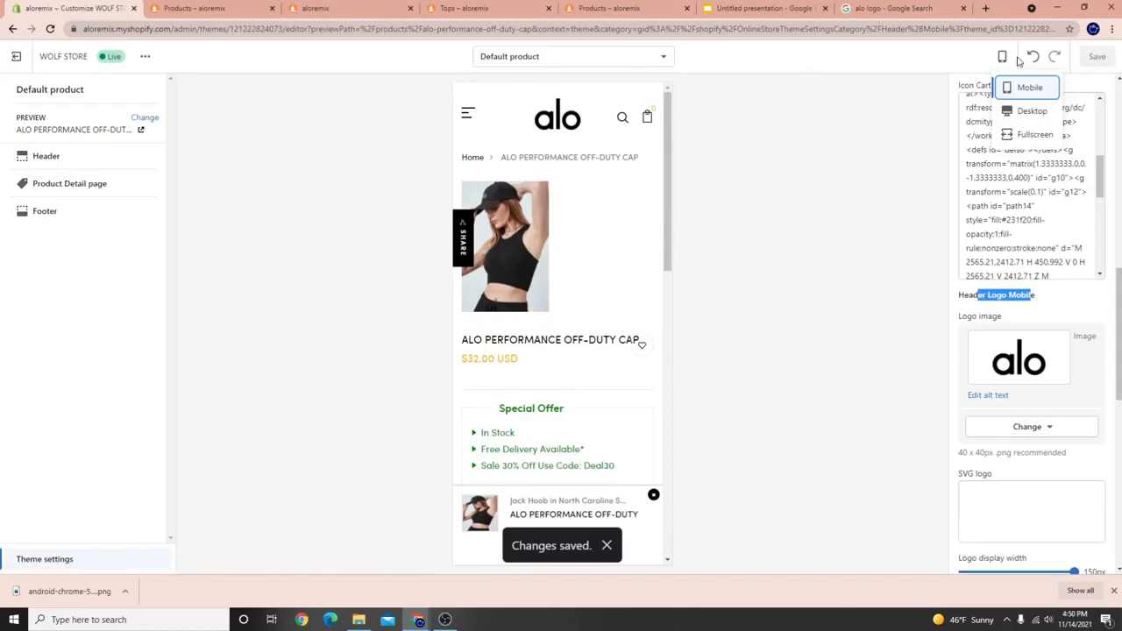
left_click(1022, 111)
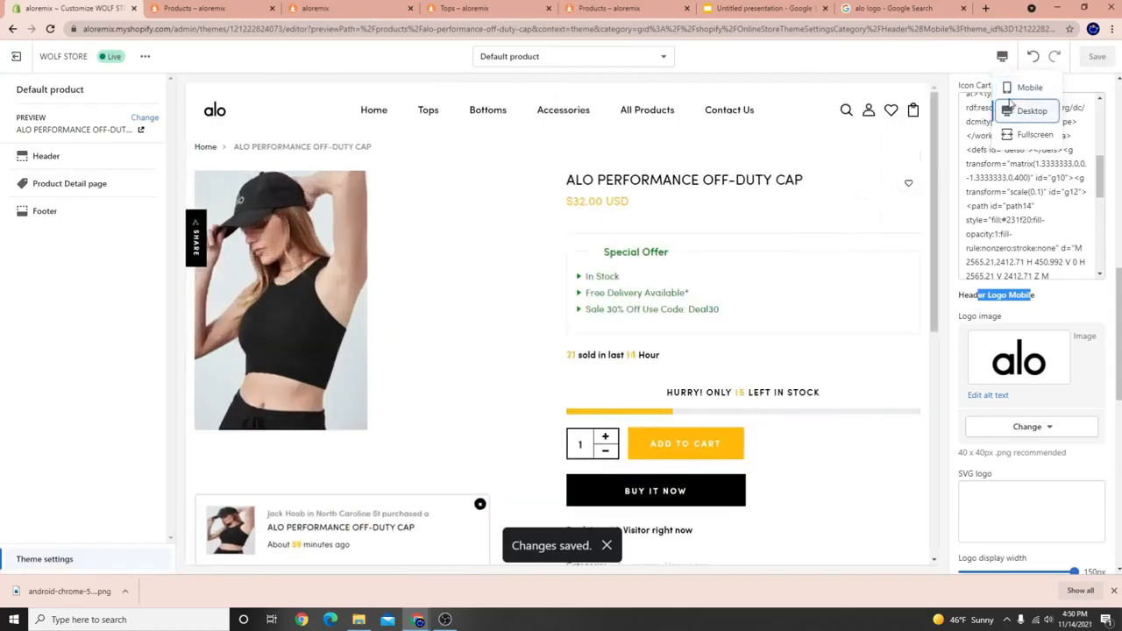
left_click(76, 160)
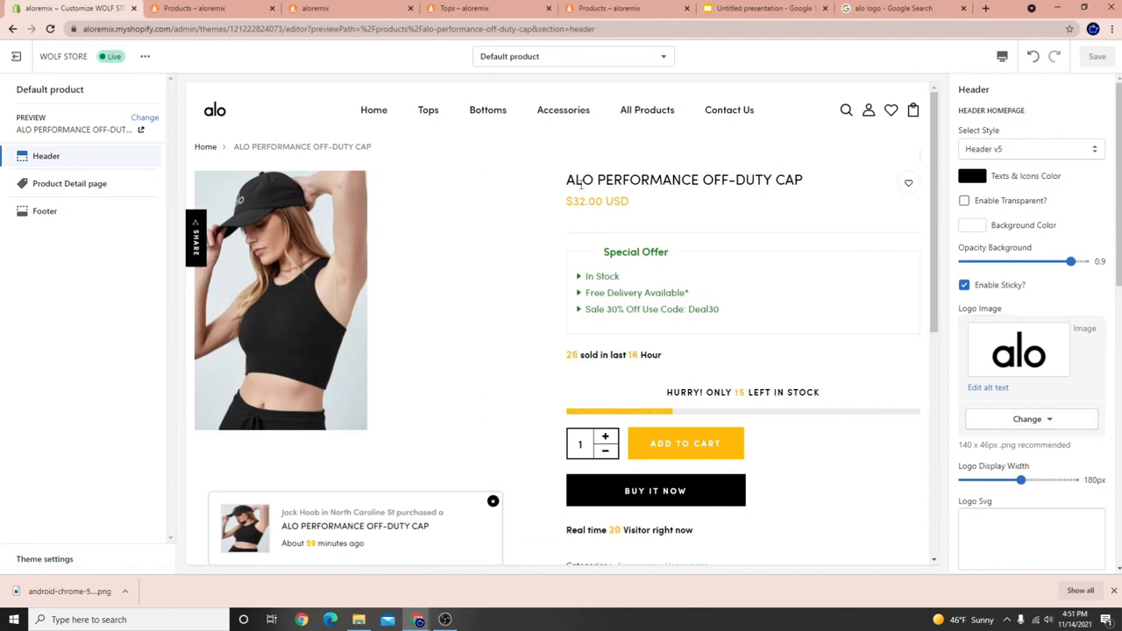
Switch the Header Other Pages style from Header v1 to Header v2.
scroll(599, 447, "down", 2)
scroll(628, 463, "up", 1)
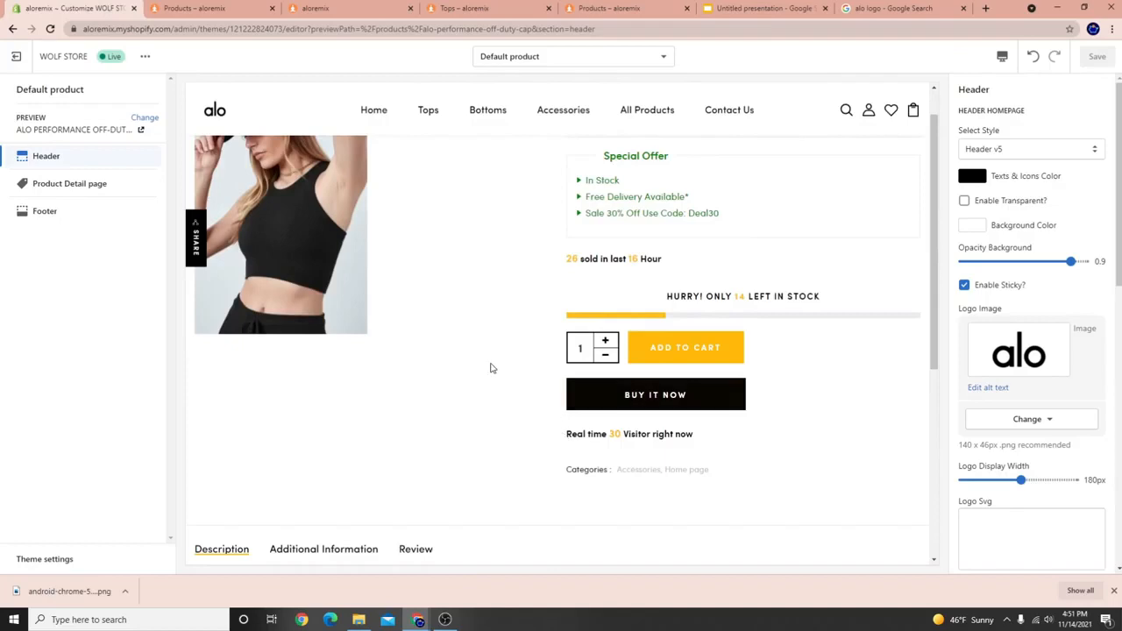
scroll(488, 368, "up", 1)
scroll(1040, 383, "down", 3)
scroll(1021, 430, "down", 3)
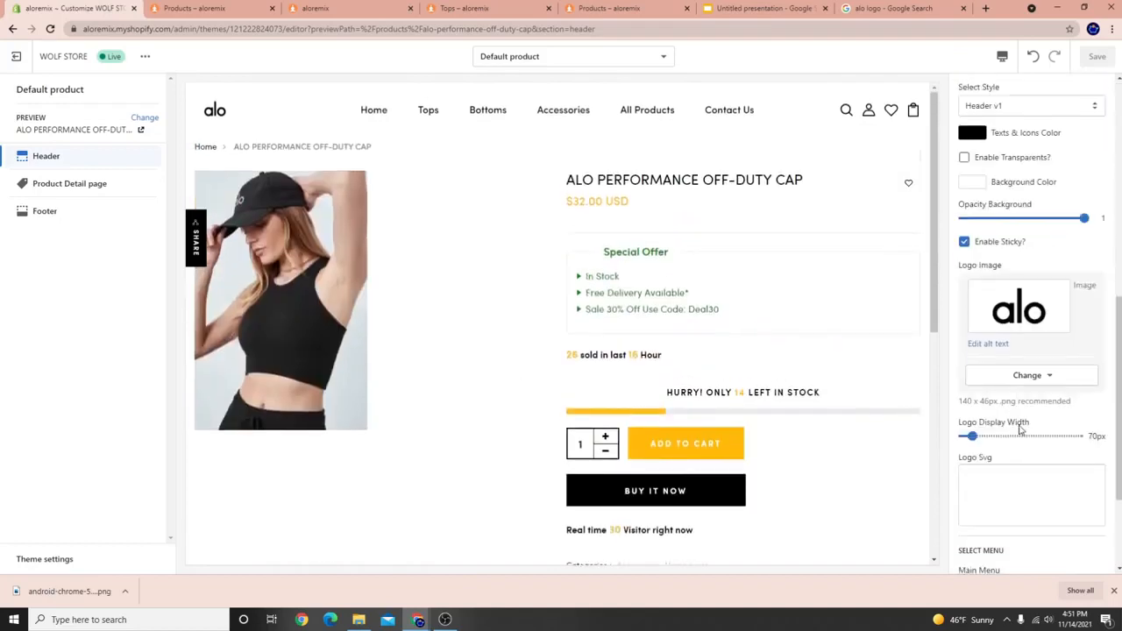
scroll(1017, 423, "up", 3)
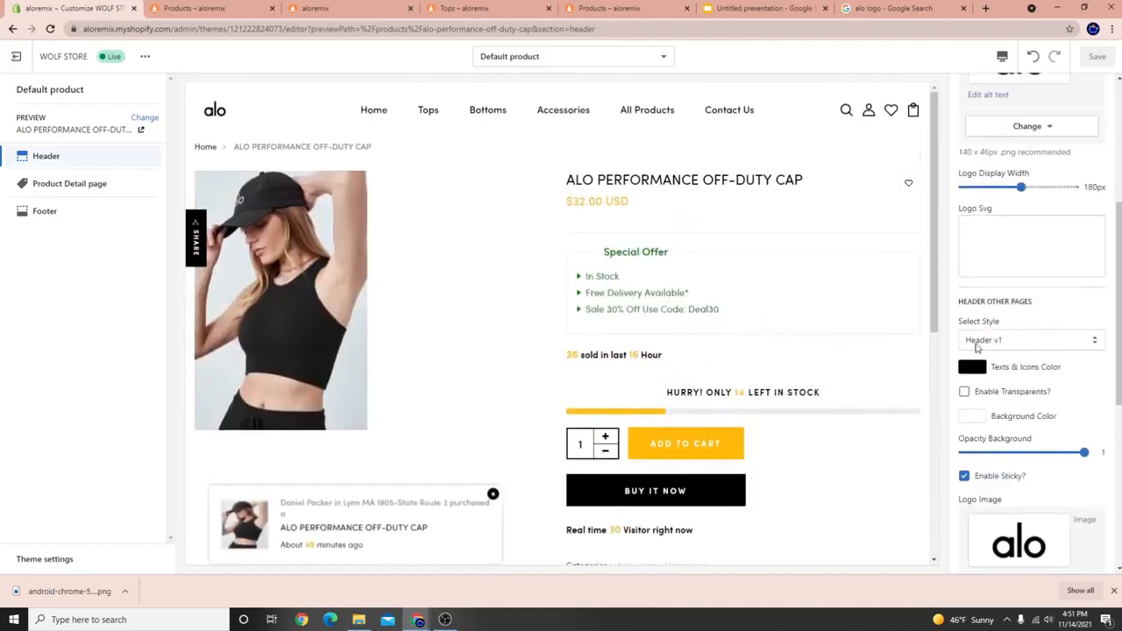
left_click(1005, 341)
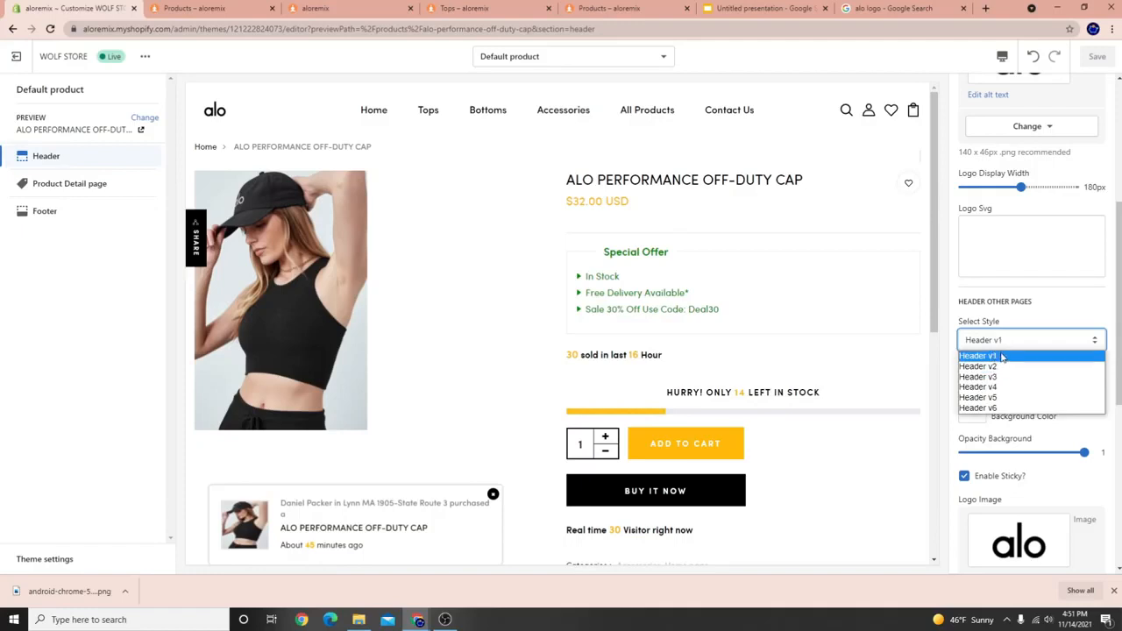
left_click(1002, 356)
left_click(1003, 341)
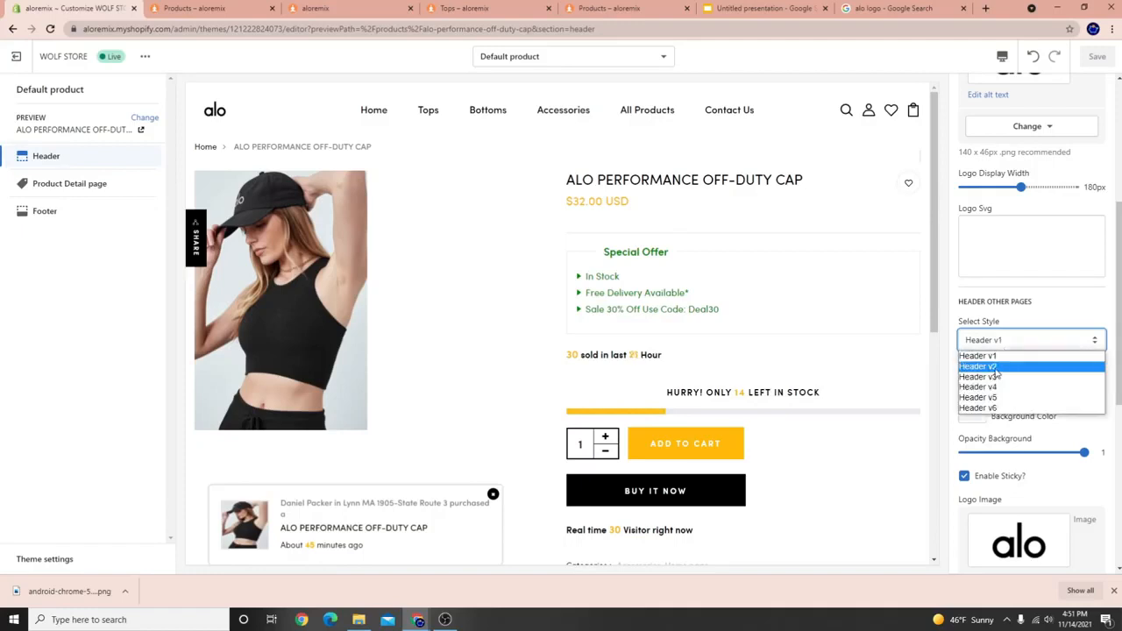
left_click(997, 368)
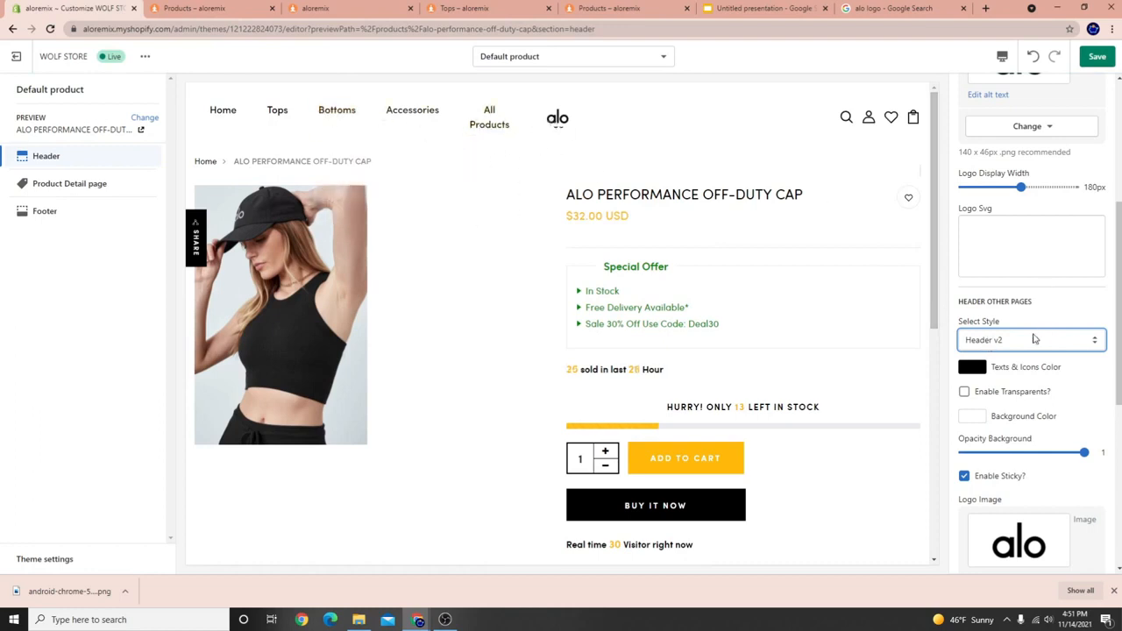
Try Header v3, v4, v5 and v6 as the other pages' header style.
left_click(1034, 339)
left_click(979, 376)
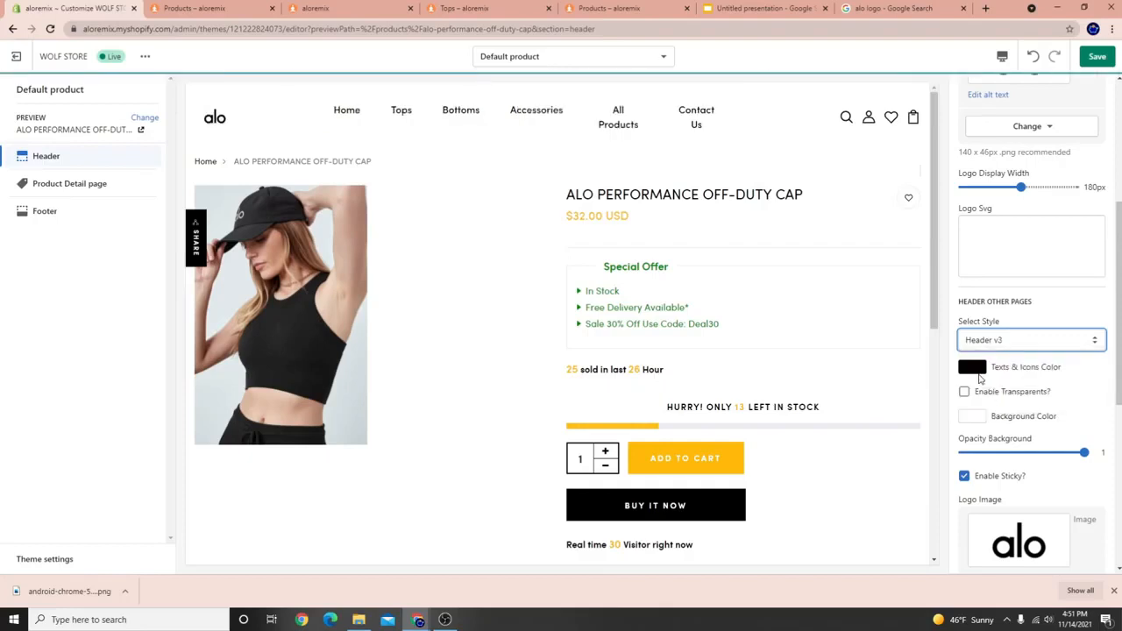
left_click(1010, 343)
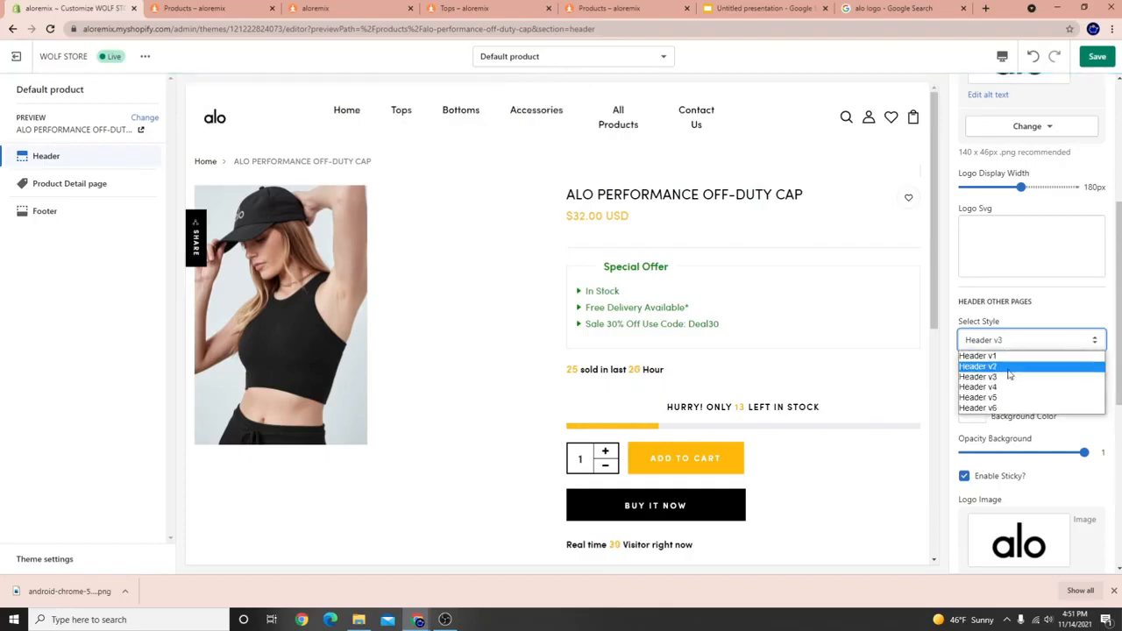
left_click(996, 389)
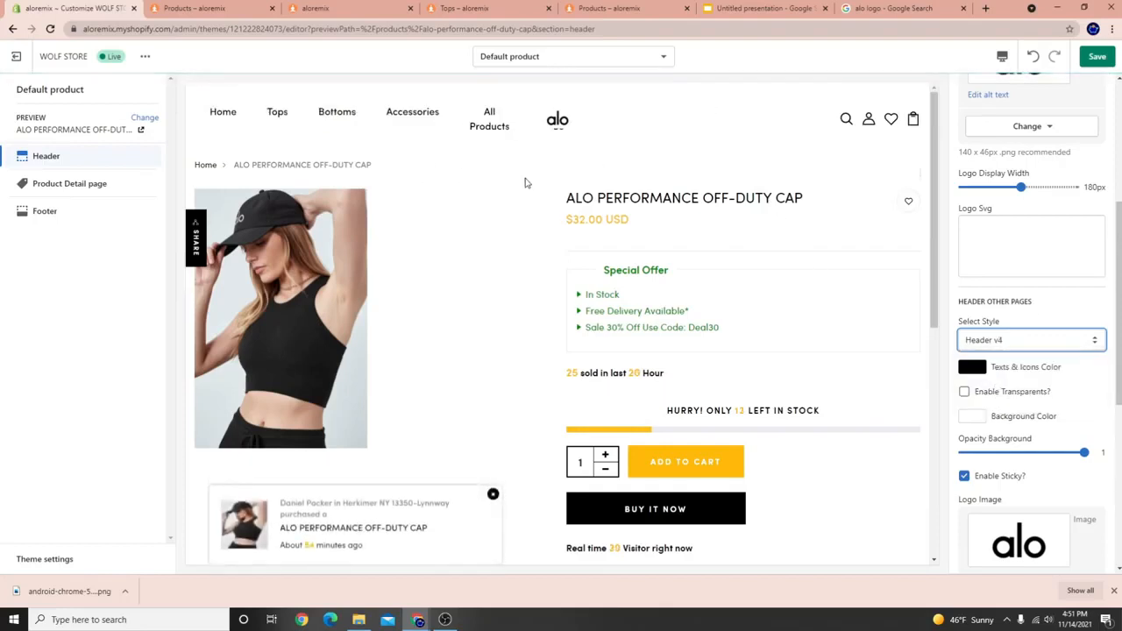
left_click(999, 344)
left_click(994, 401)
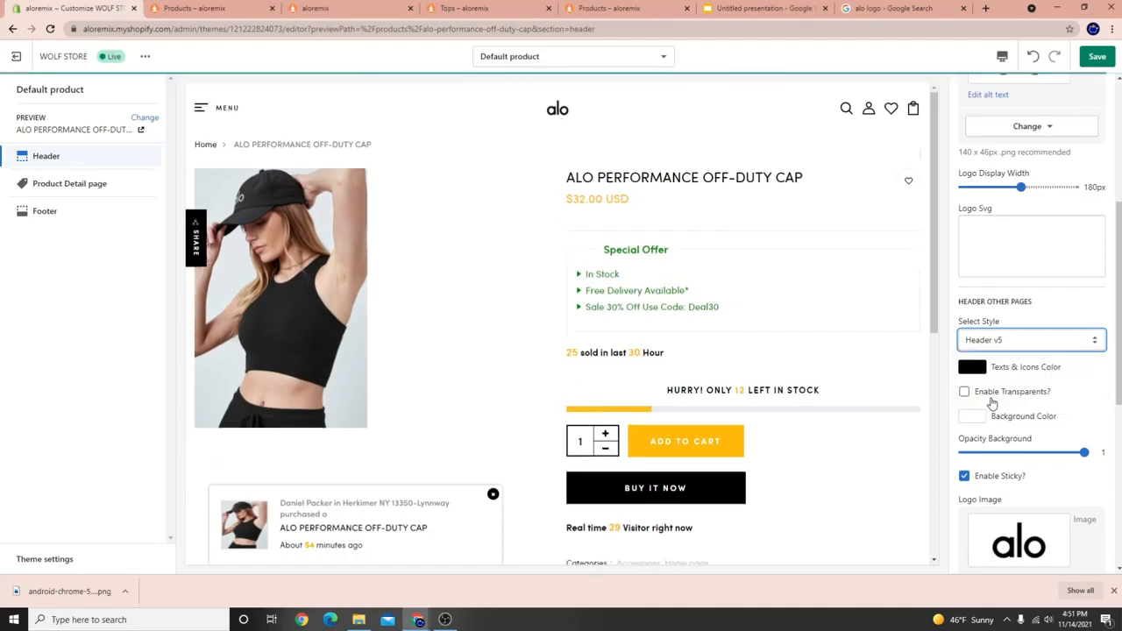
left_click(983, 340)
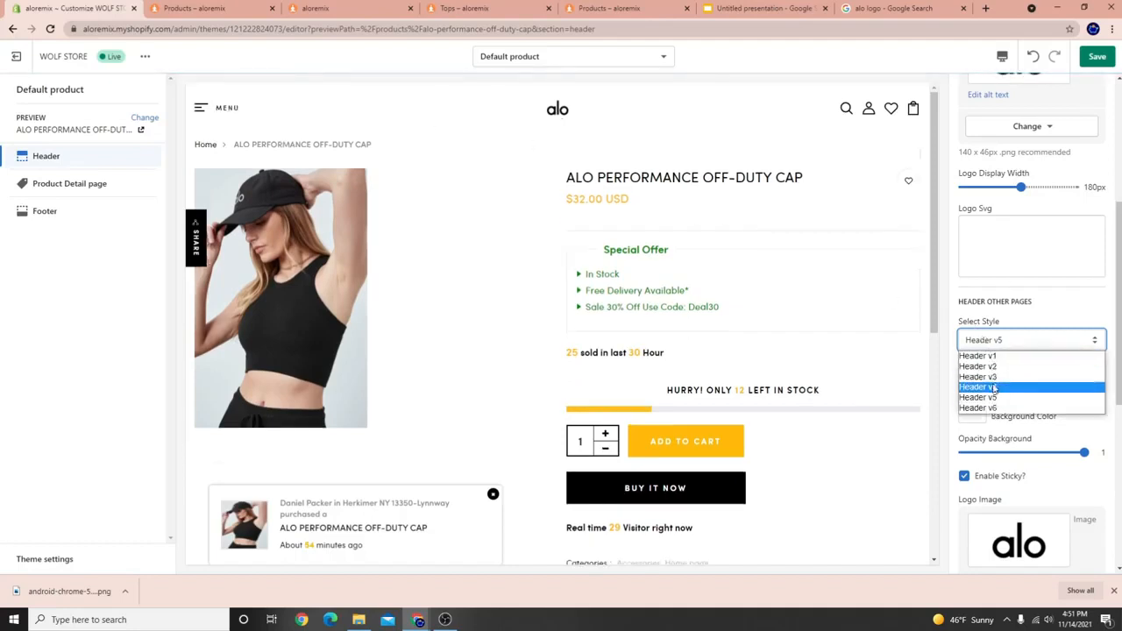
left_click(995, 412)
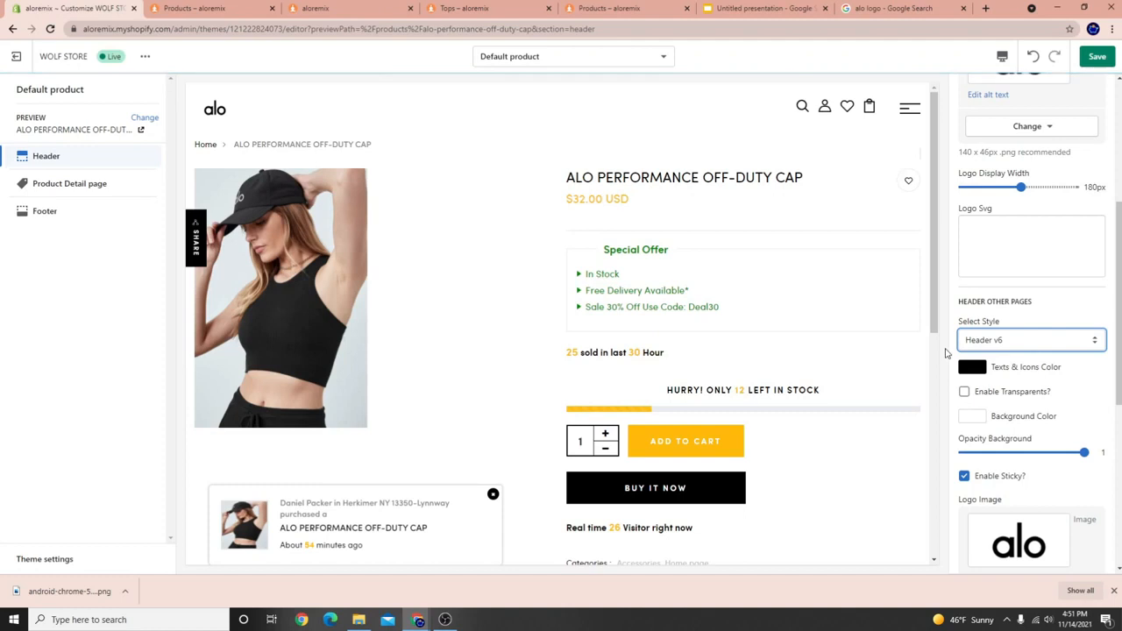
Set the other pages back to Header v1 and go to the Home page via the store logo.
left_click(1031, 340)
left_click(997, 357)
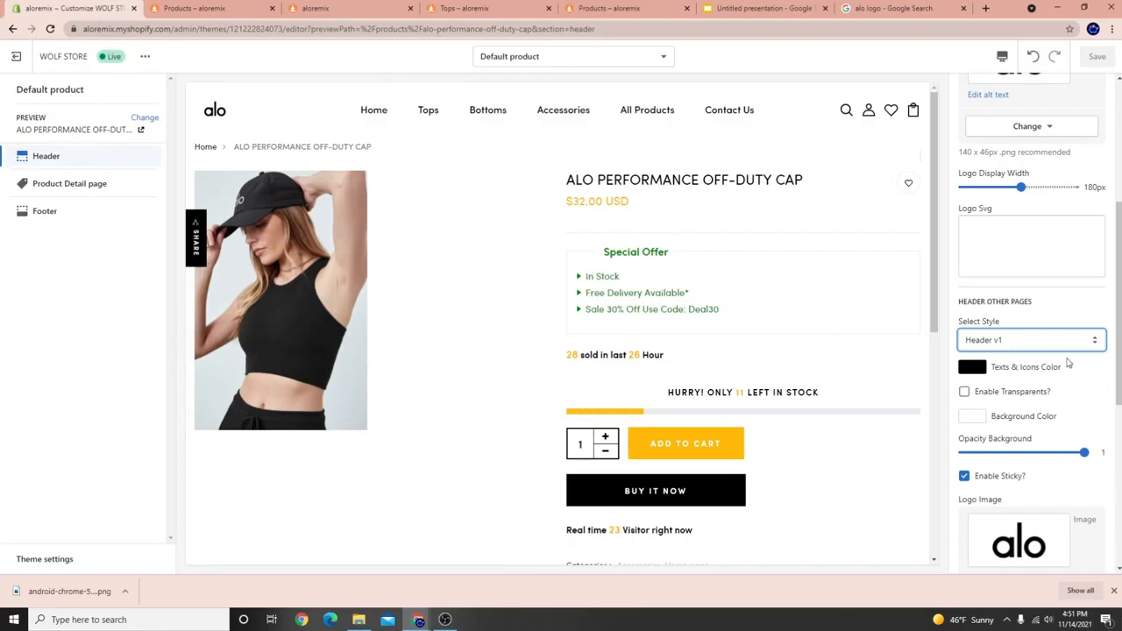
scroll(1068, 362, "up", 4)
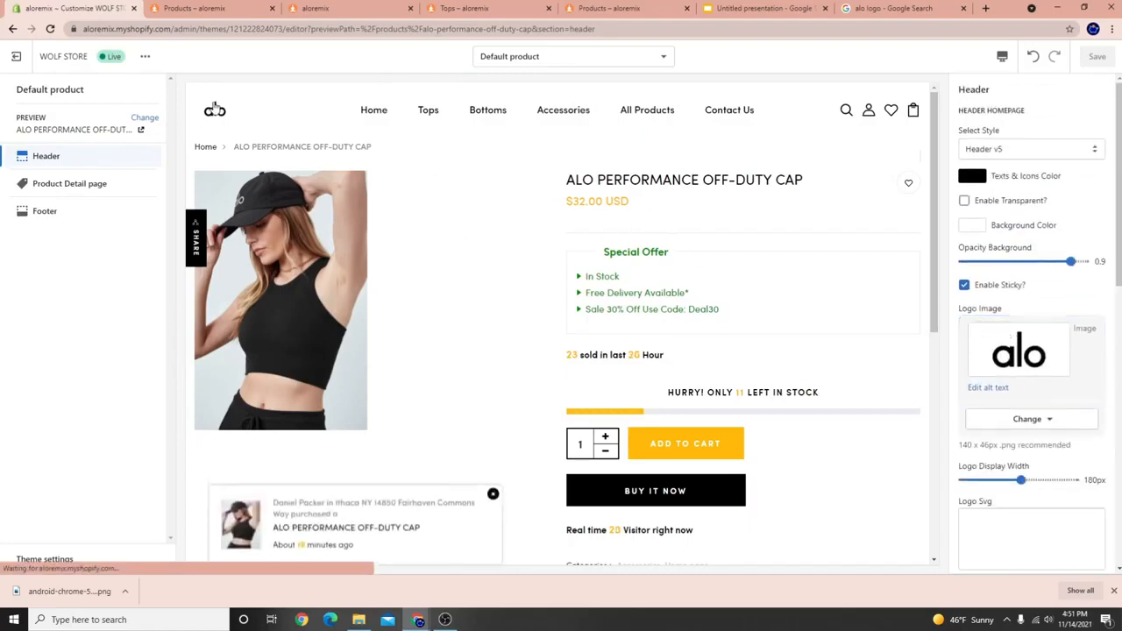
left_click(213, 107)
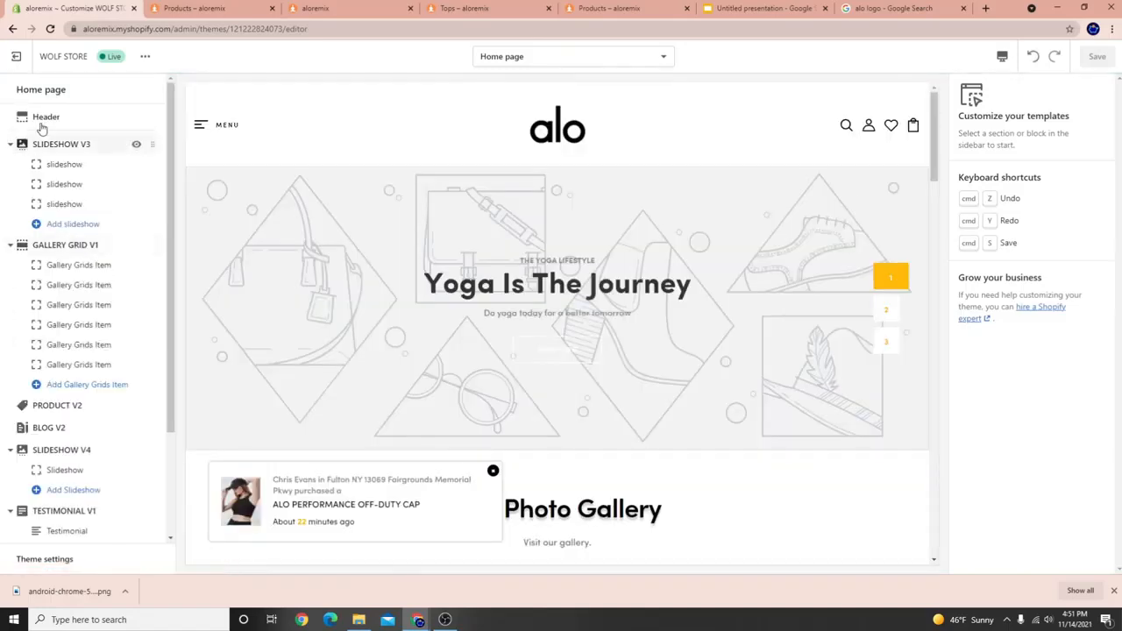
Set the Header Homepage style to Header v1 and save.
left_click(40, 117)
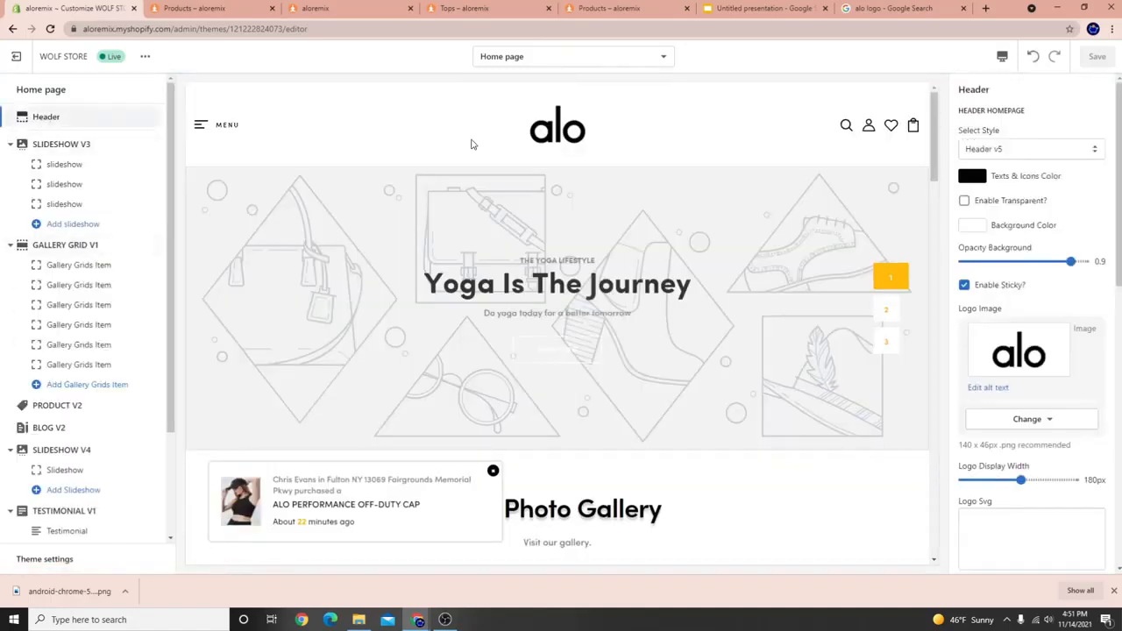
left_click(1035, 150)
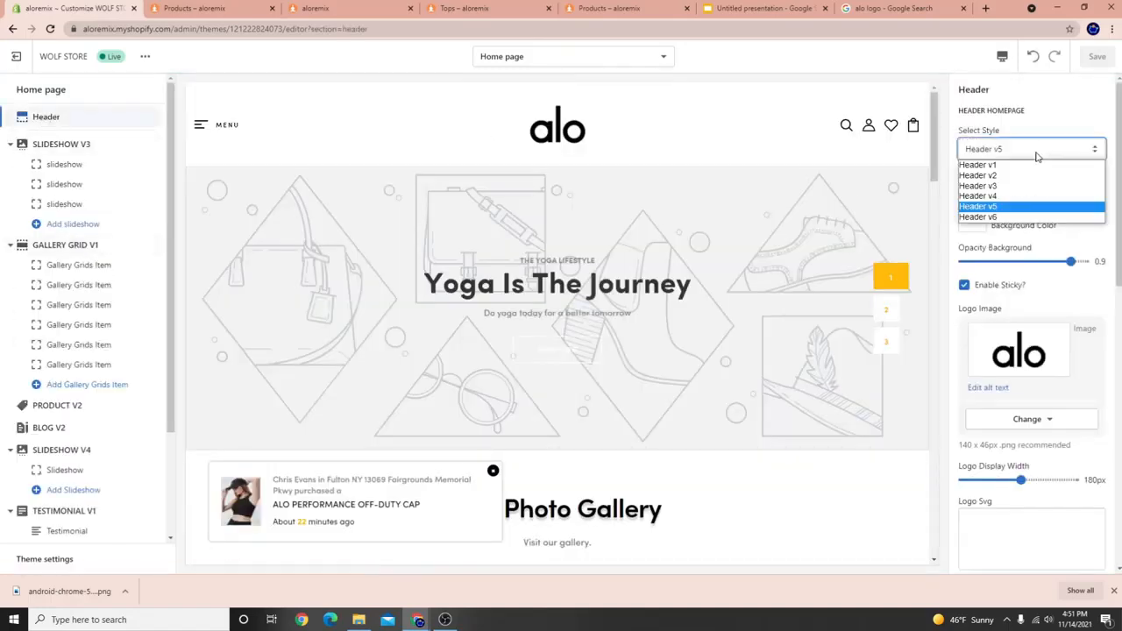
left_click(1010, 164)
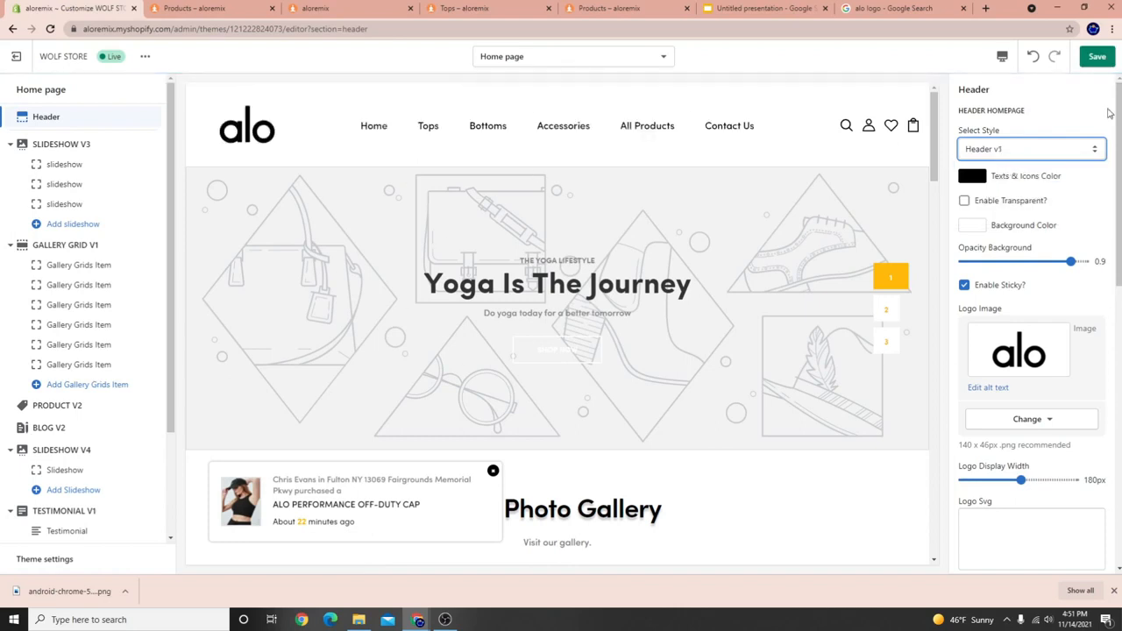
left_click(1095, 55)
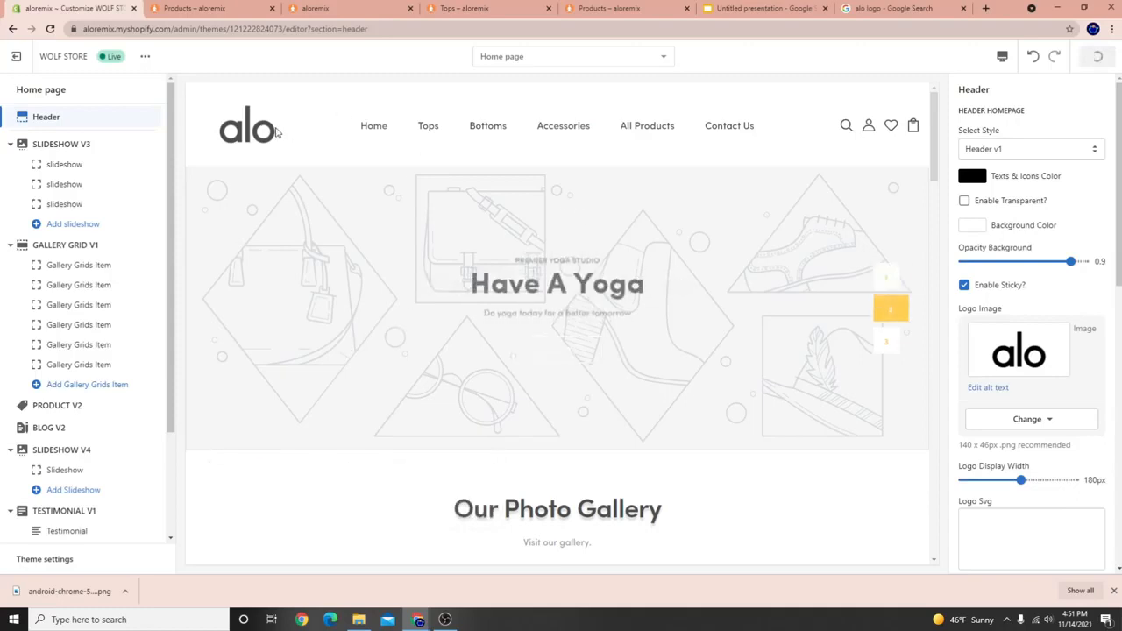
Open the ALO PERFORMANCE OFF-DUTY CAP product page from the purchase popup.
scroll(666, 456, "down", 1)
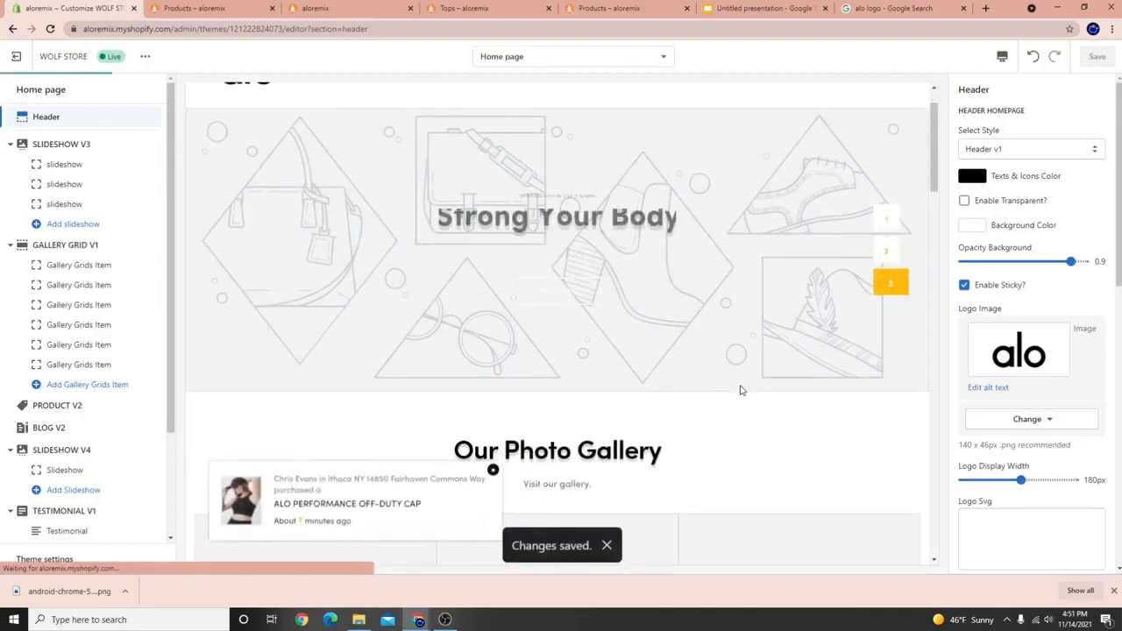
scroll(453, 442, "up", 1)
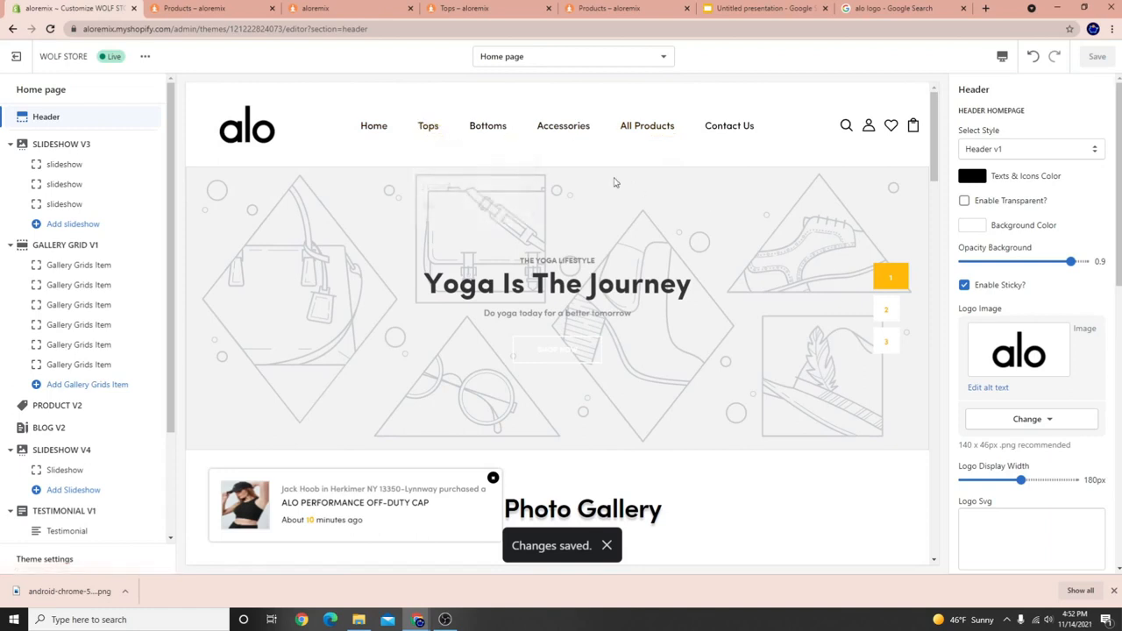
mouse_move(427, 124)
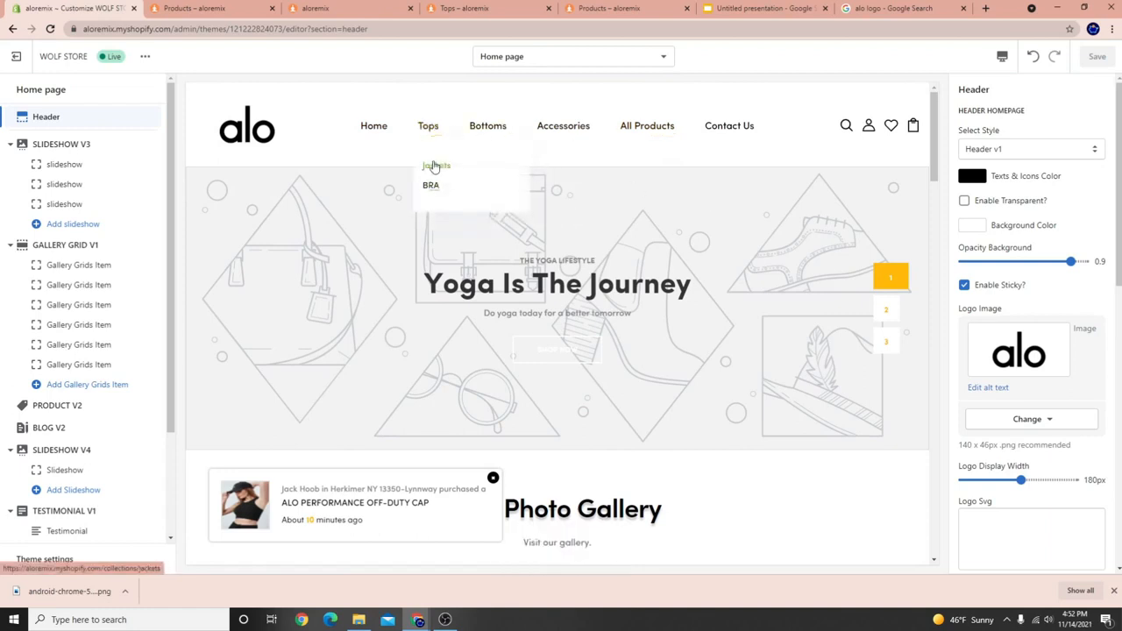
mouse_move(485, 131)
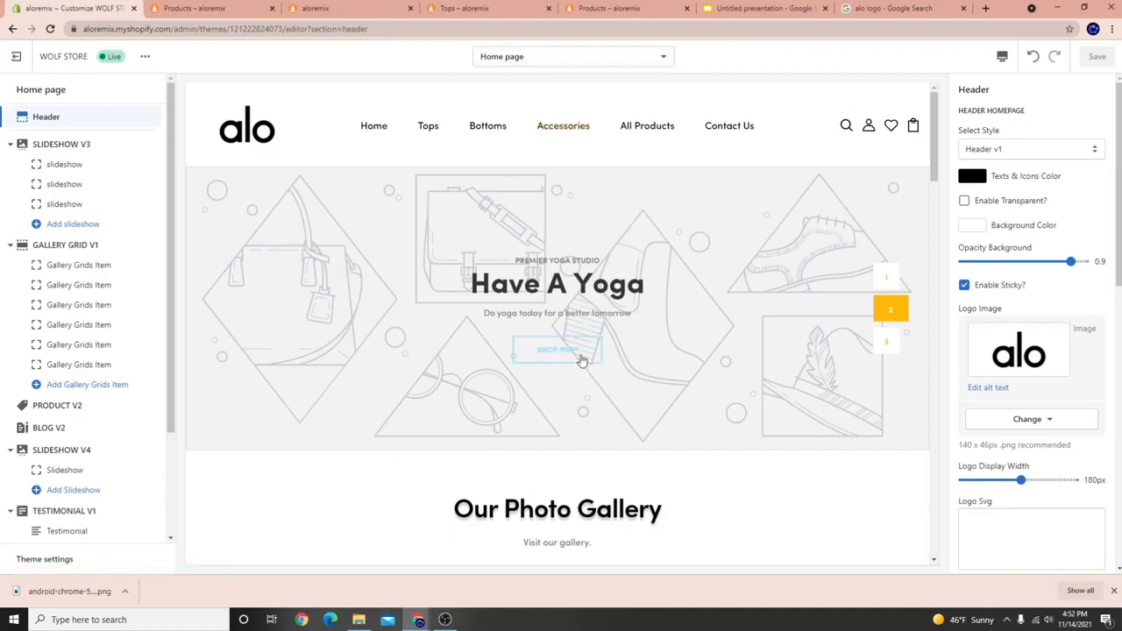
scroll(581, 358, "down", 3)
left_click(336, 502)
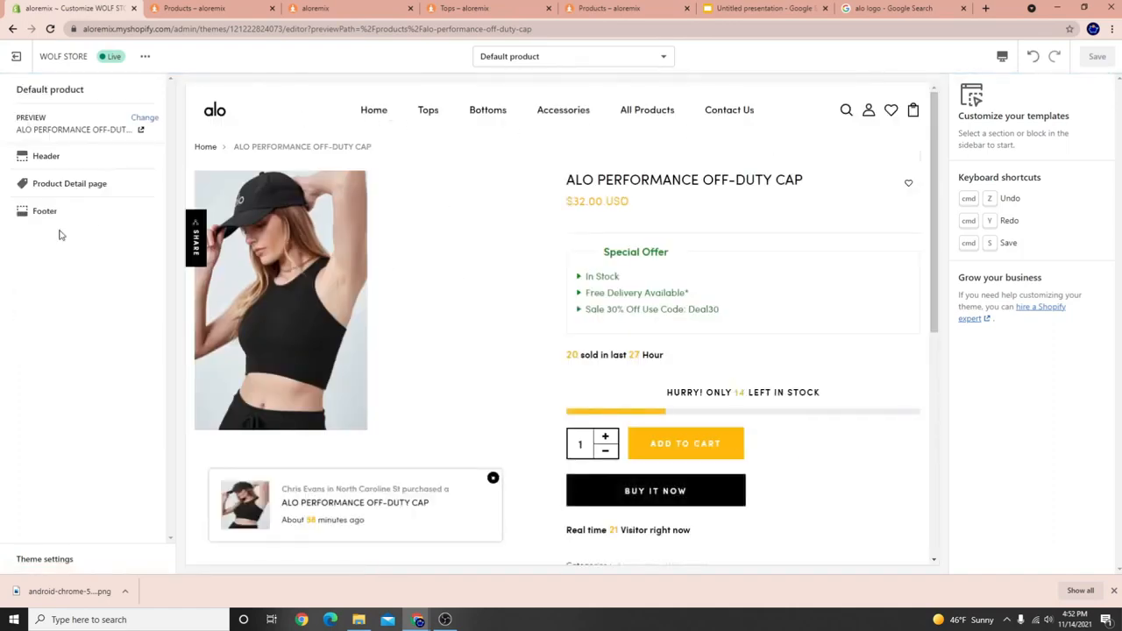
Switch the template selector to Home page and scroll the preview to the Crescent Yoga Pose banner.
left_click(446, 620)
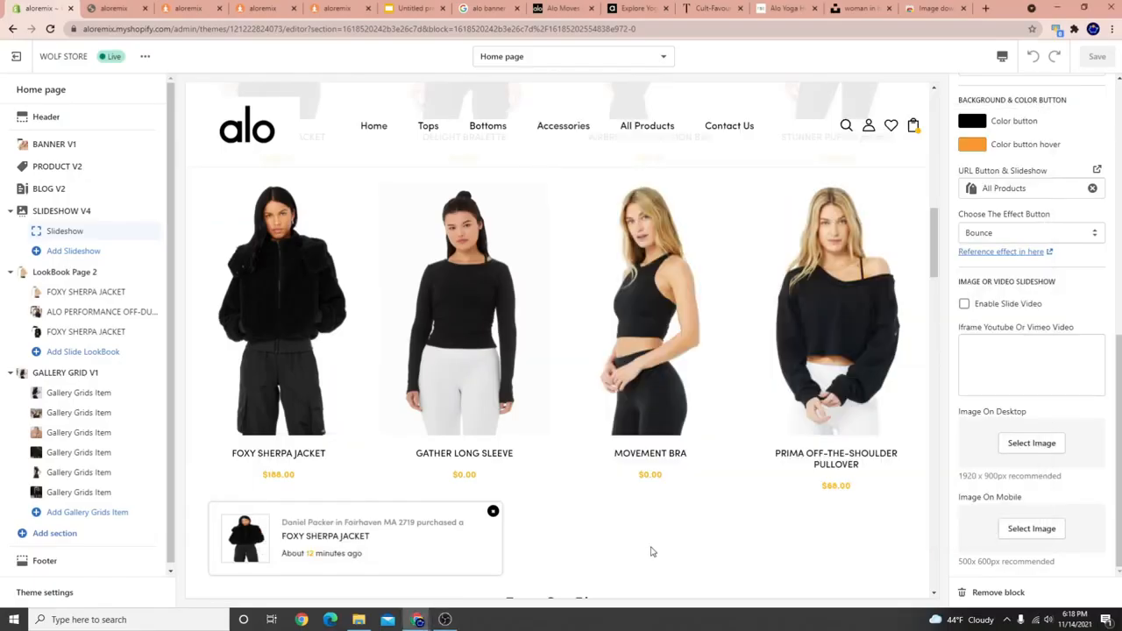
scroll(543, 319, "up", 5)
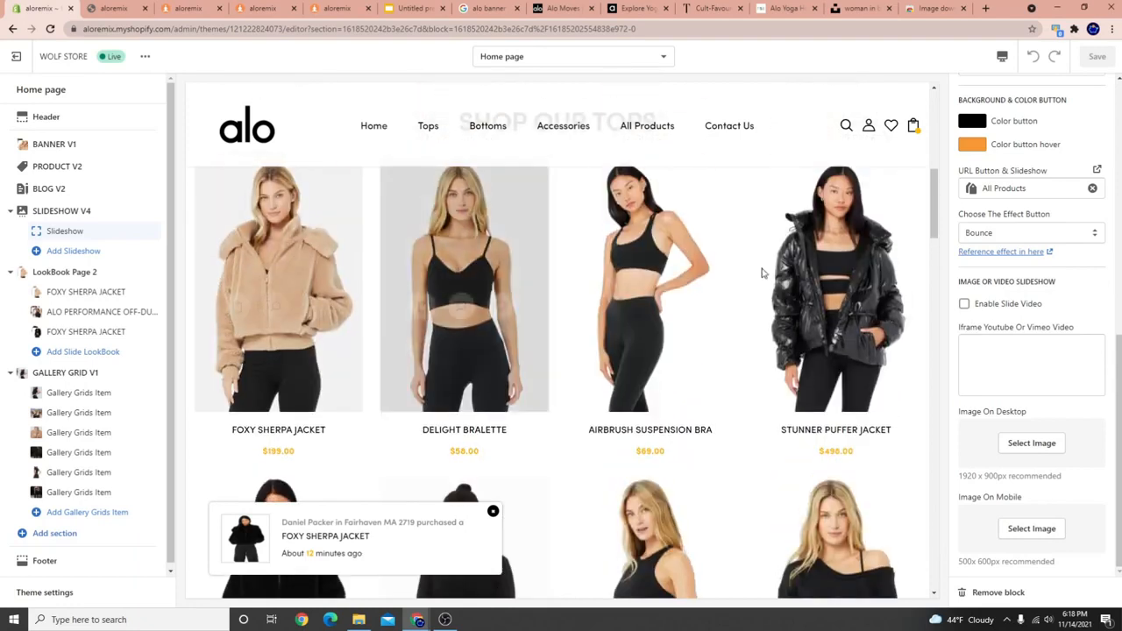
scroll(452, 351, "up", 5)
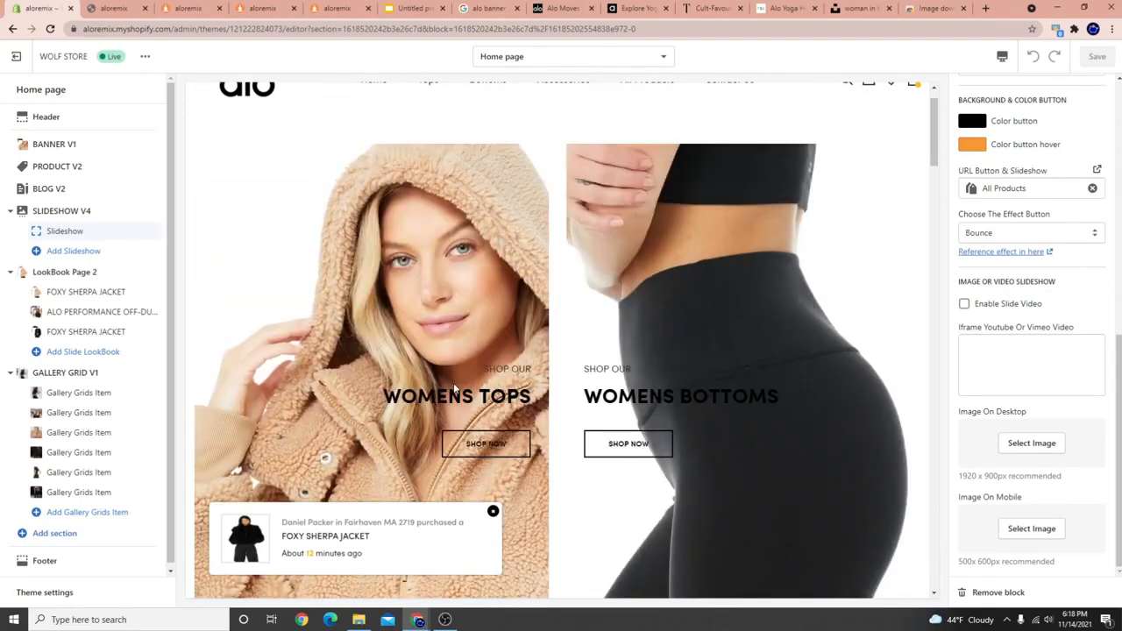
scroll(453, 386, "up", 1)
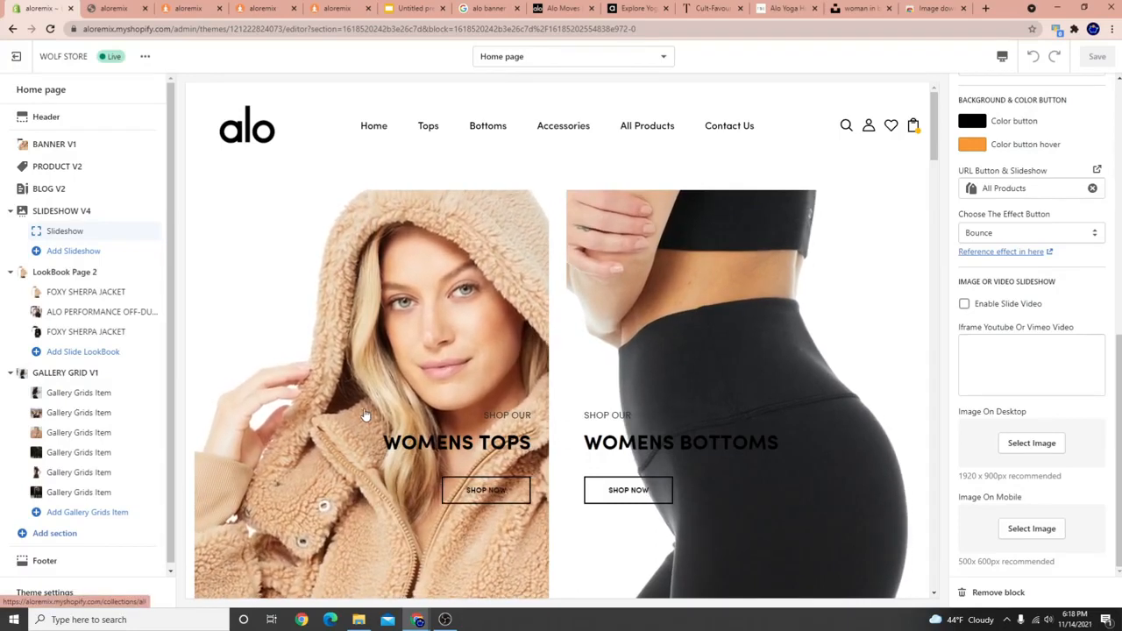
scroll(576, 414, "down", 15)
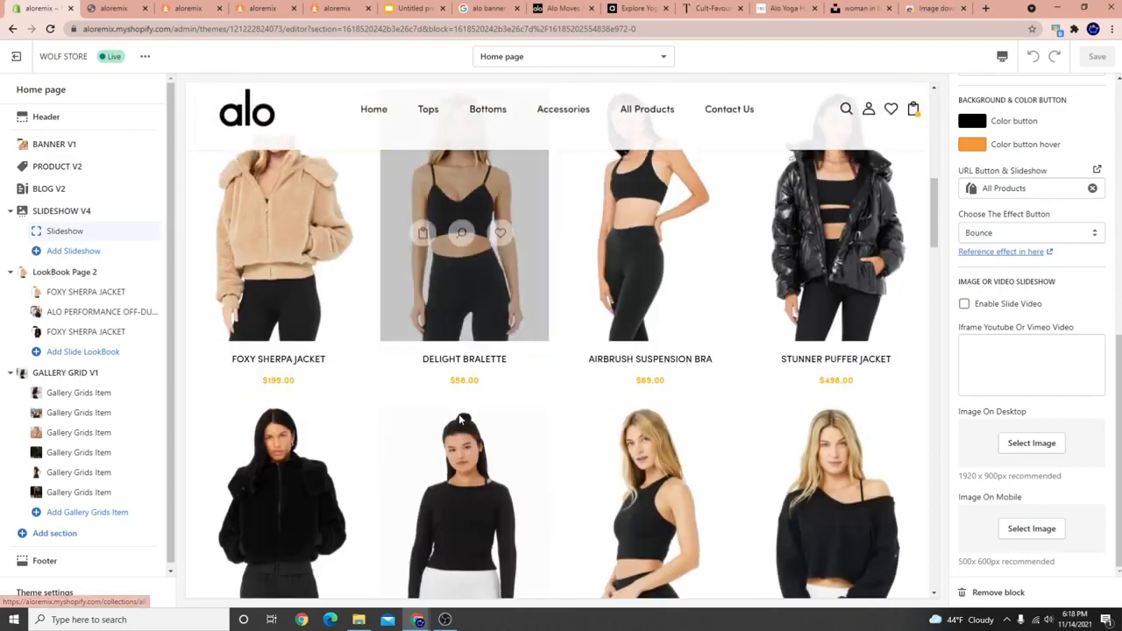
scroll(454, 421, "down", 3)
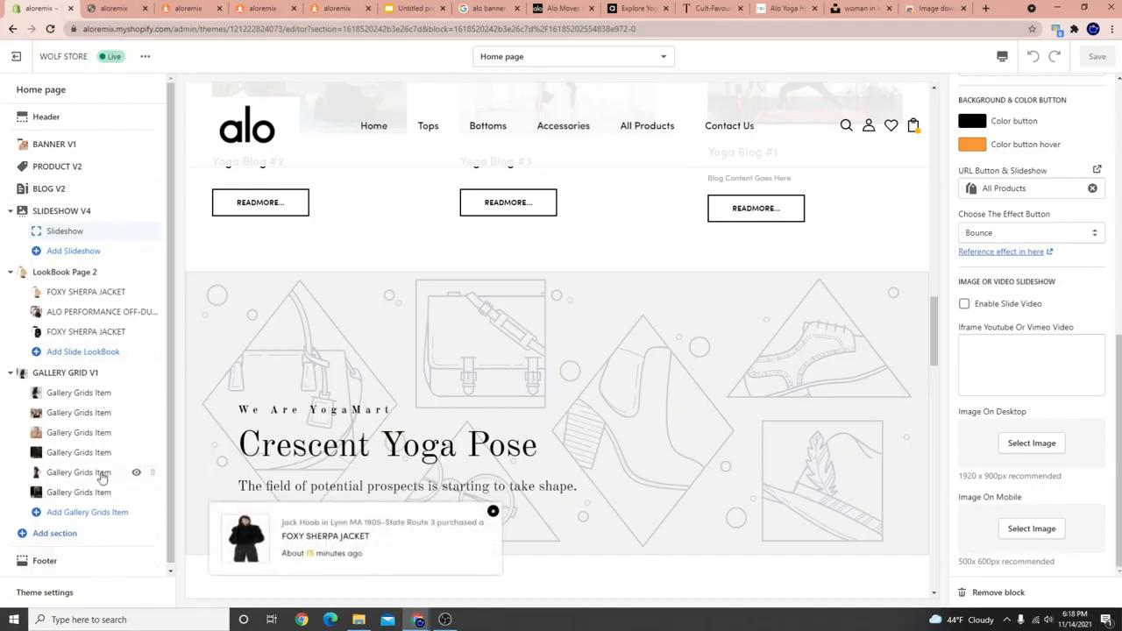
Load every section type with Show more, then add SLIDESHOW V4 to the Home page.
scroll(44, 536, "down", 1)
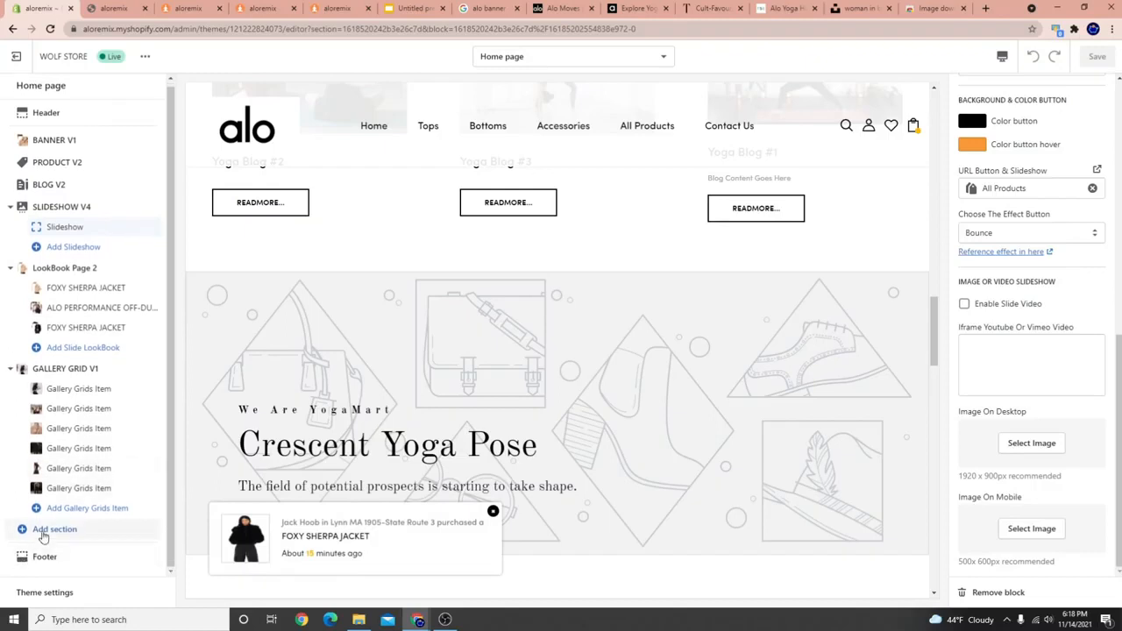
left_click(35, 532)
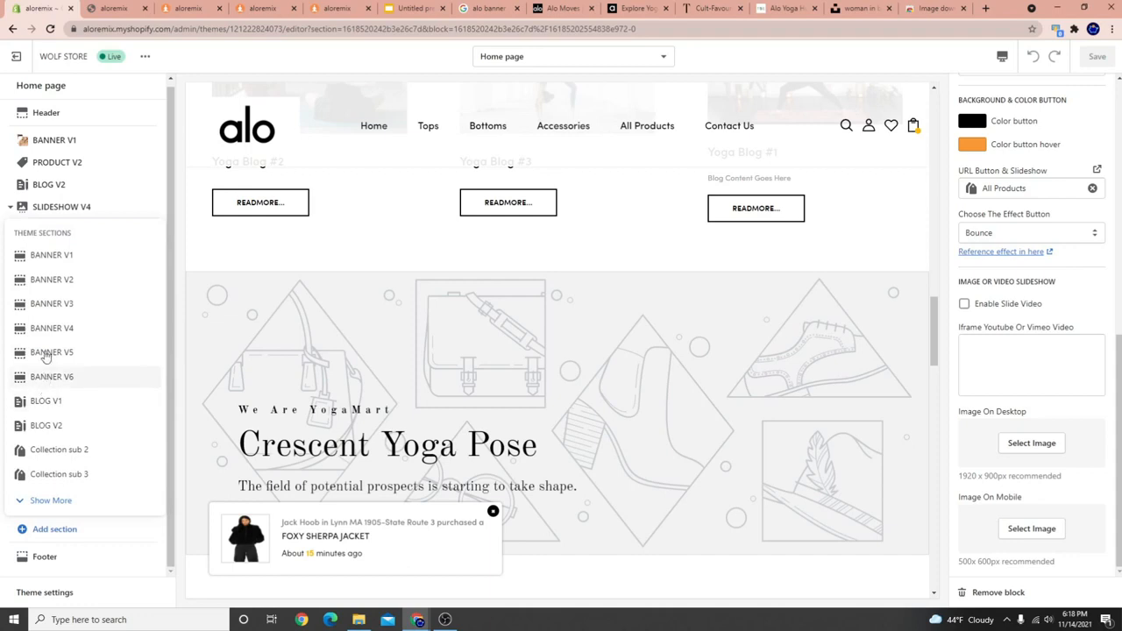
left_click(45, 512)
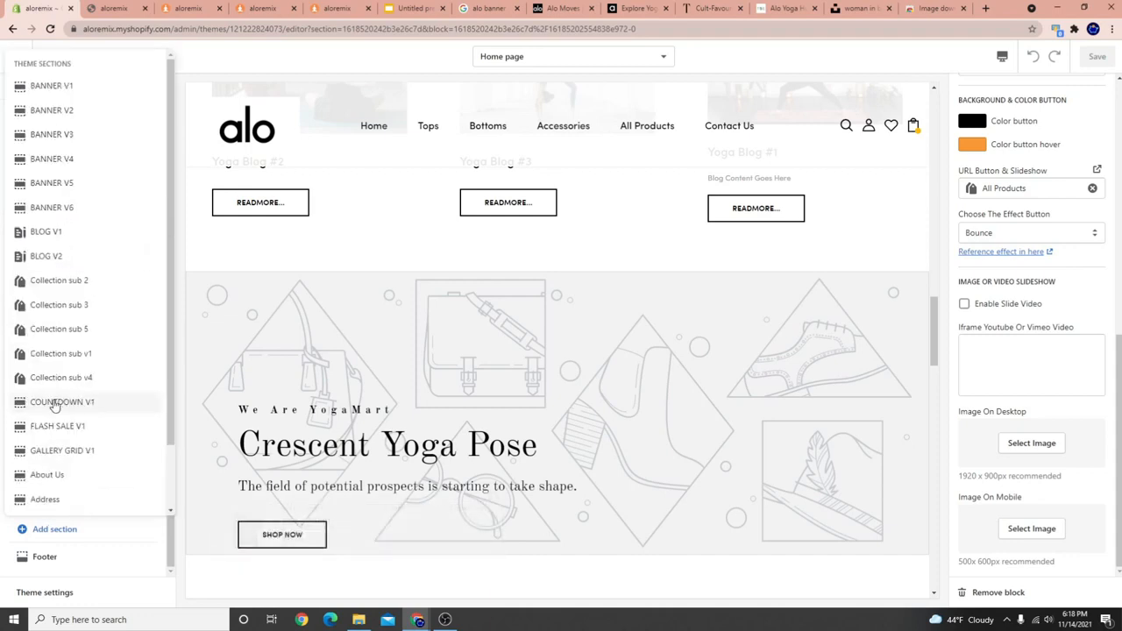
scroll(86, 466, "down", 2)
left_click(48, 506)
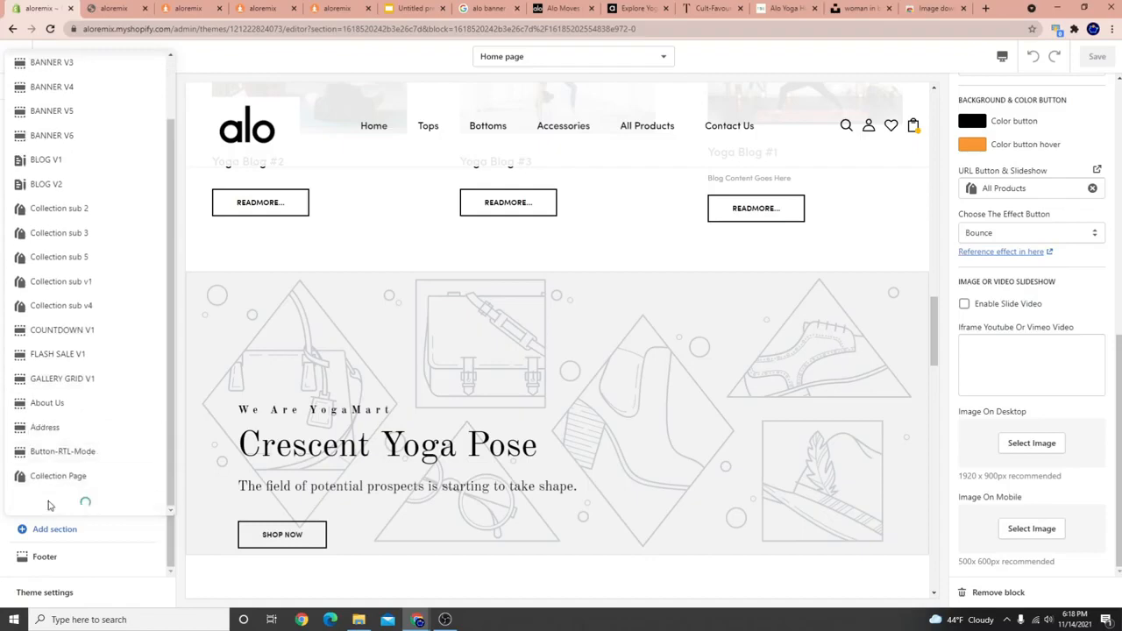
scroll(51, 497, "down", 3)
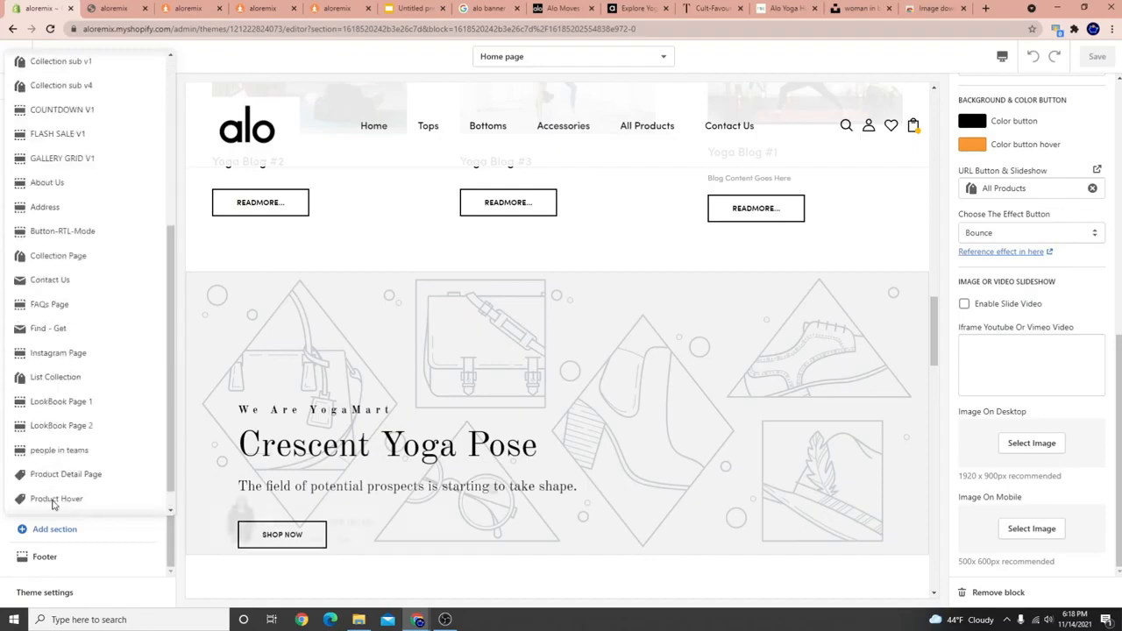
left_click(32, 500)
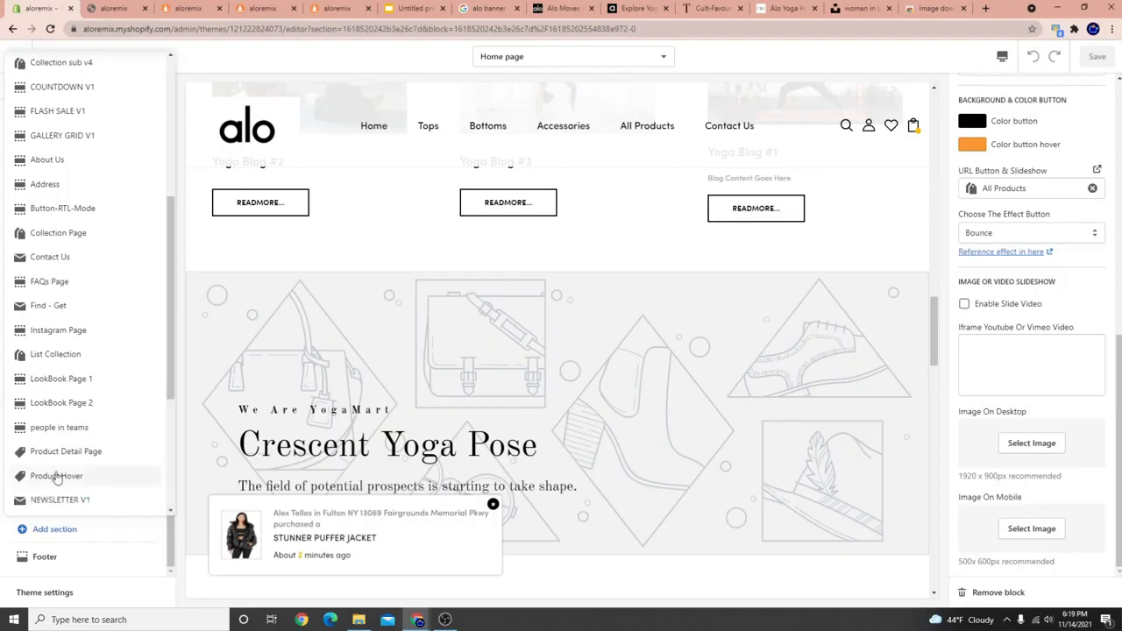
scroll(56, 478, "down", 3)
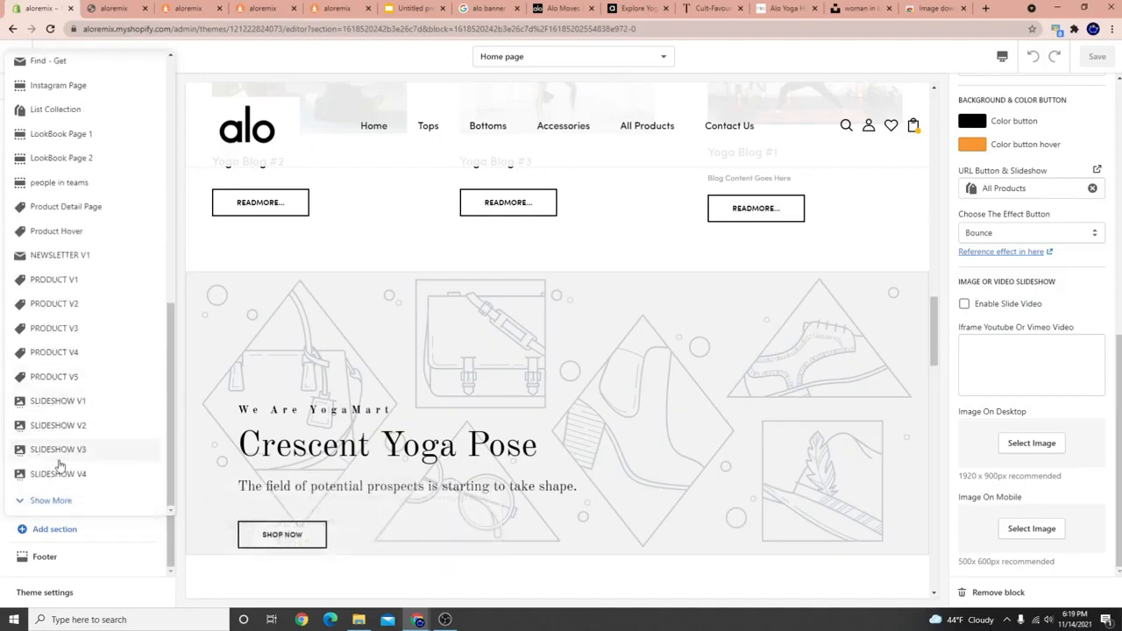
left_click(40, 501)
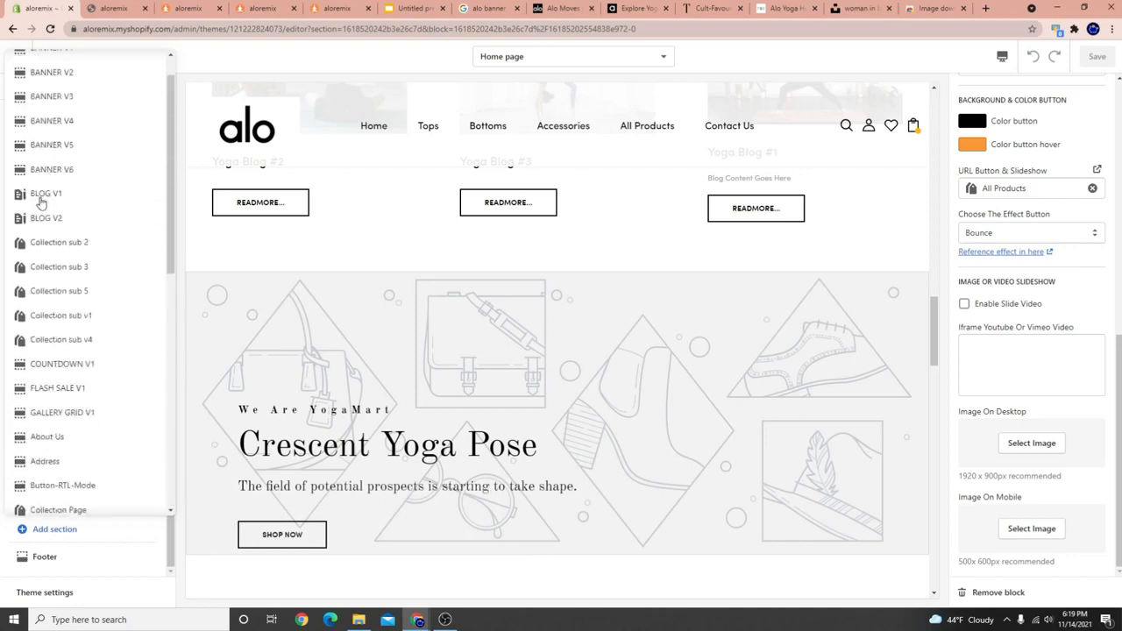
scroll(82, 412, "down", 6)
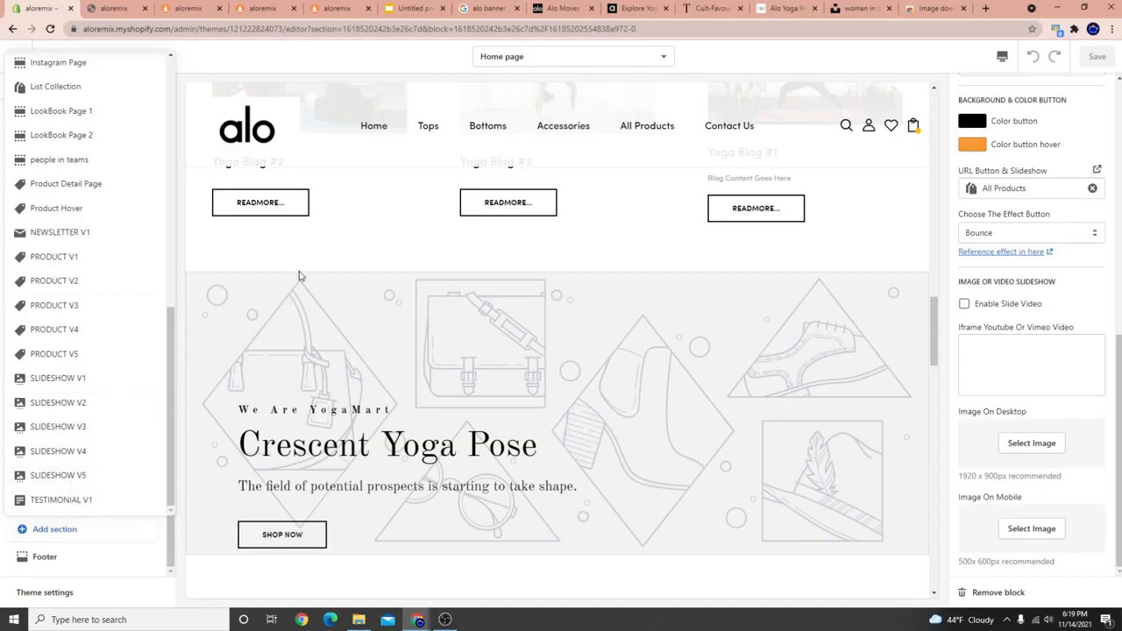
left_click(338, 251)
scroll(433, 318, "down", 2)
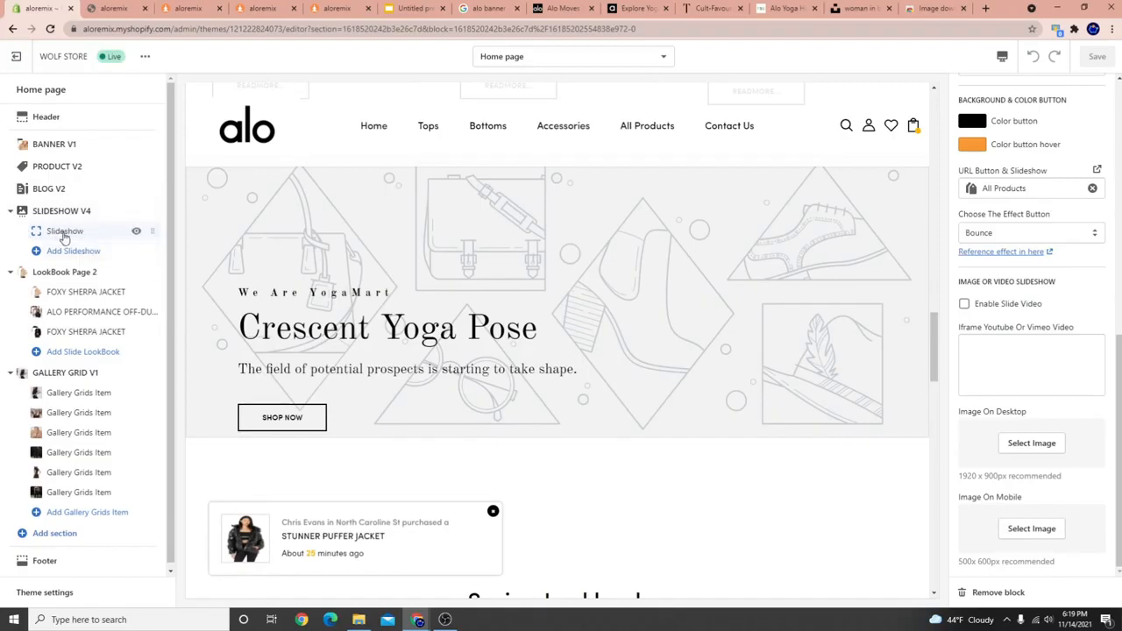
Use the yoga backbend photo as the SLIDESHOW V4 desktop image and save the home page.
left_click_drag(230, 292, 261, 331)
mouse_move(694, 316)
left_mouse_down()
mouse_move(570, 325)
mouse_move(710, 328)
left_mouse_up()
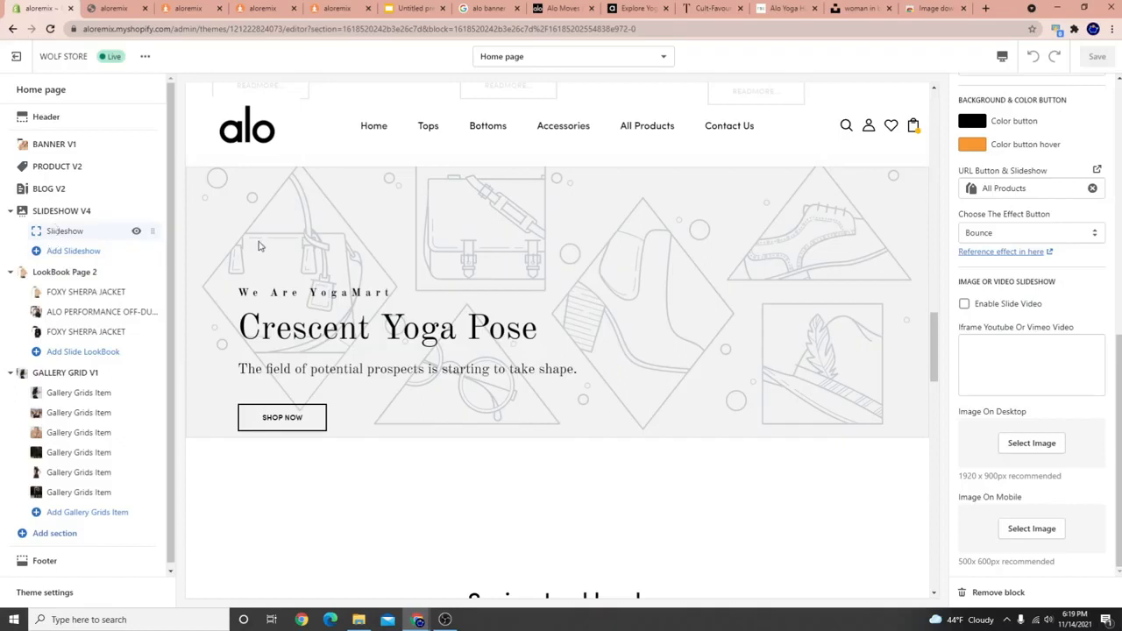
scroll(1034, 351, "up", 10)
scroll(1035, 350, "down", 8)
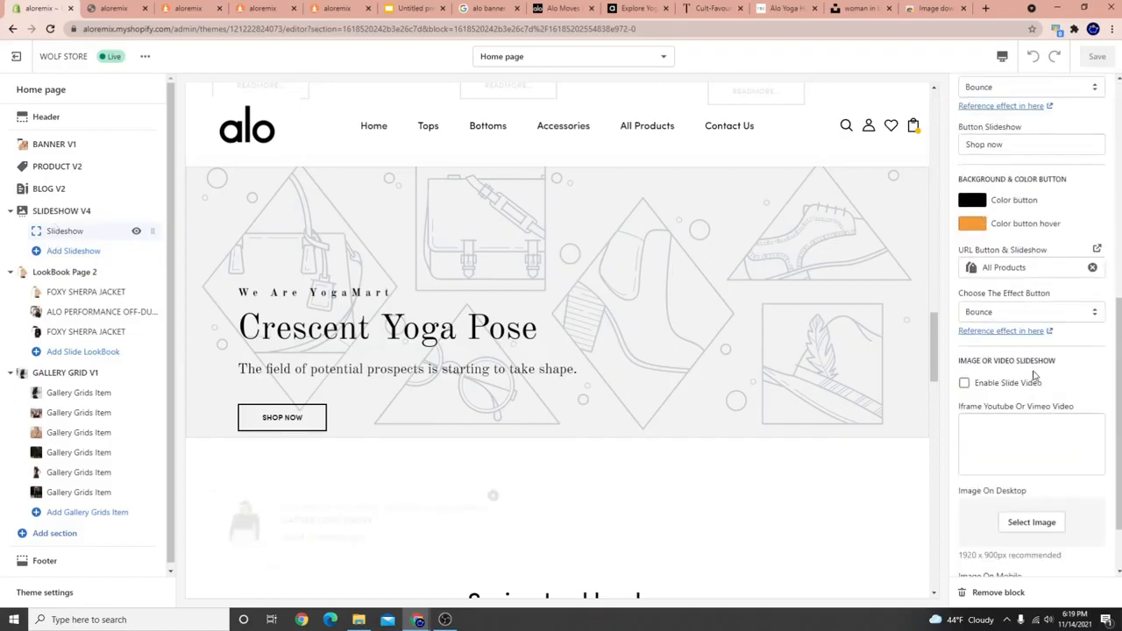
scroll(1035, 375, "down", 1)
left_click(1010, 443)
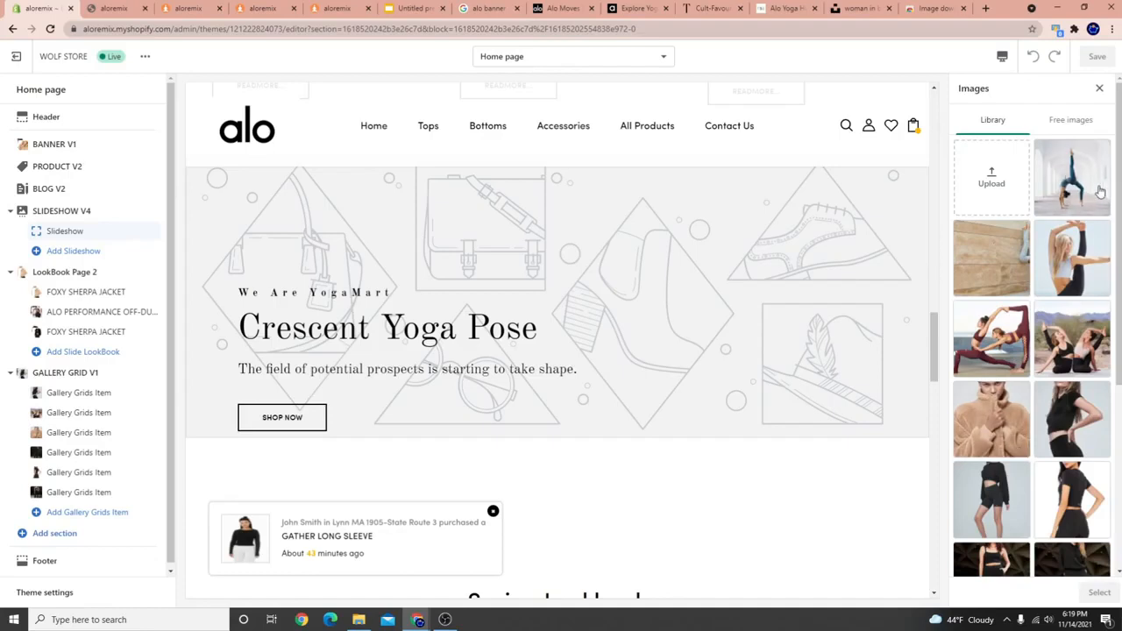
left_click(1100, 191)
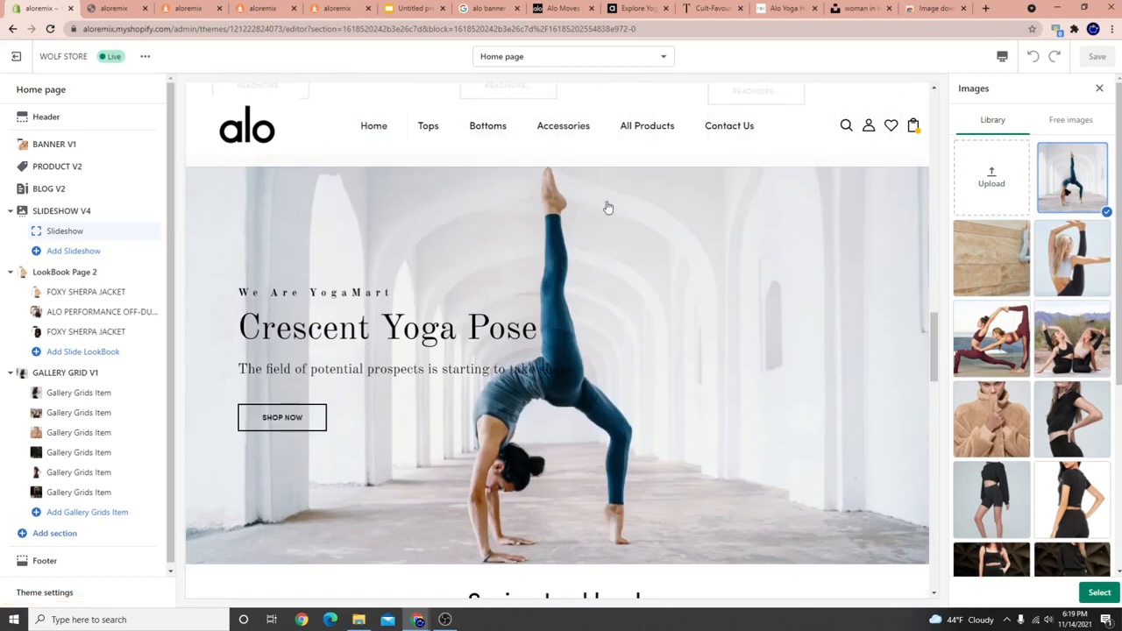
left_click(1100, 593)
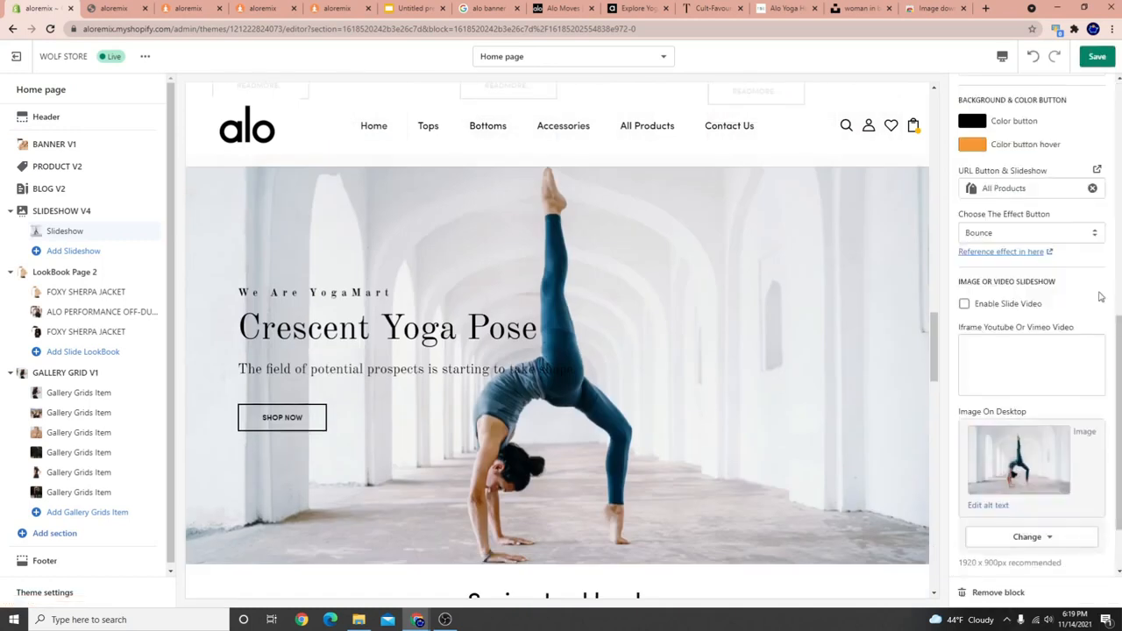
left_click(1087, 58)
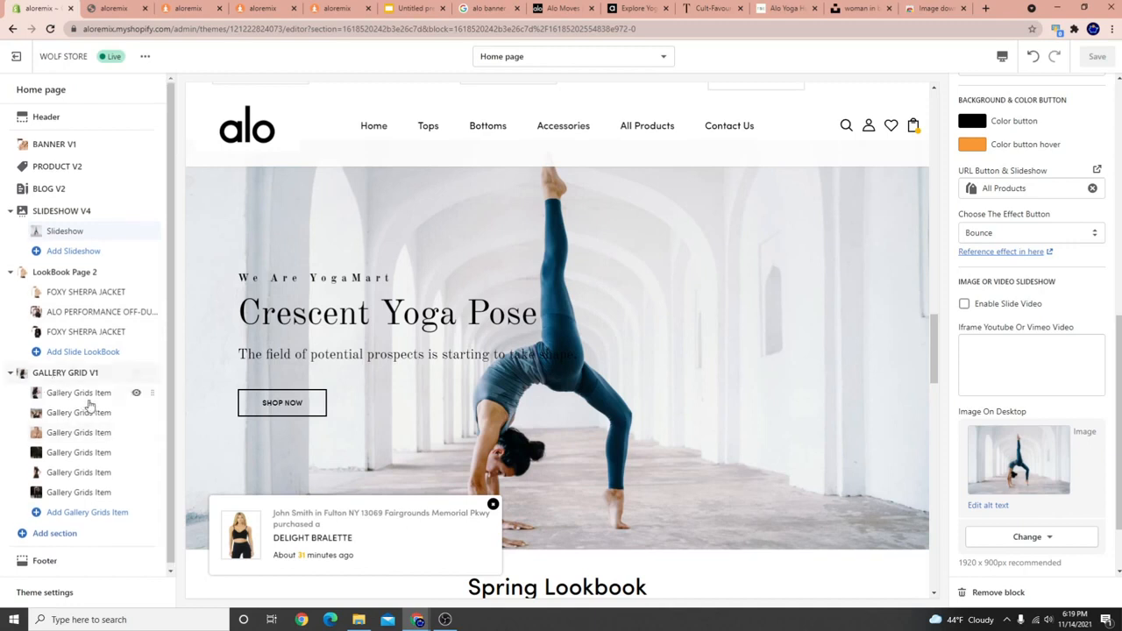
Move SLIDESHOW V4 above BANNER V1, enable the transparent homepage header, and save.
left_click_drag(150, 211, 163, 98)
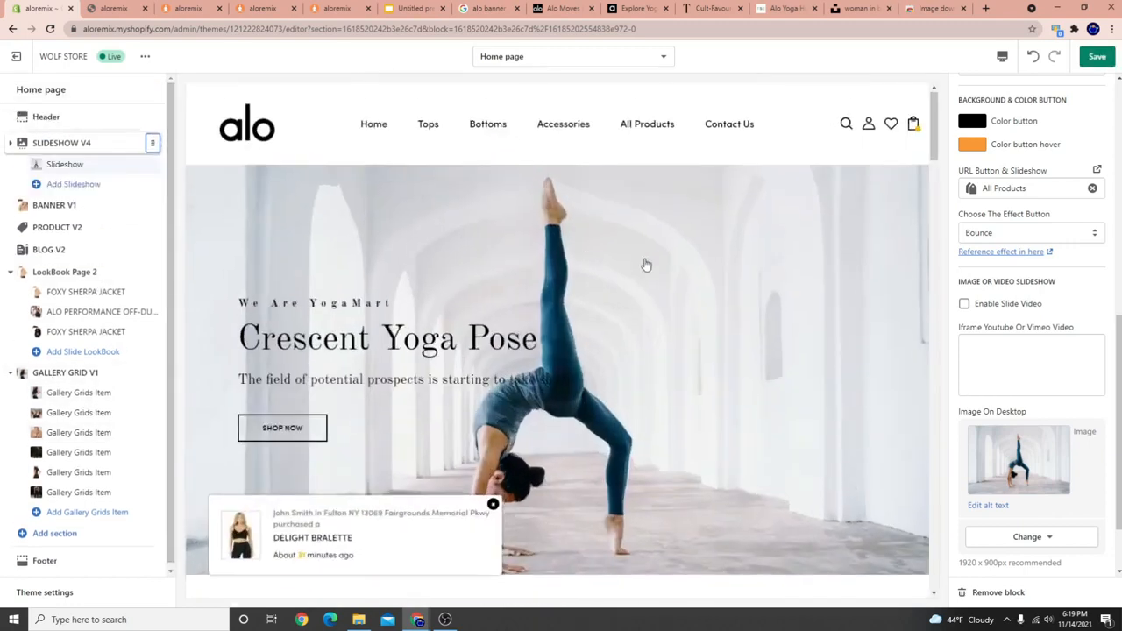
left_click(59, 118)
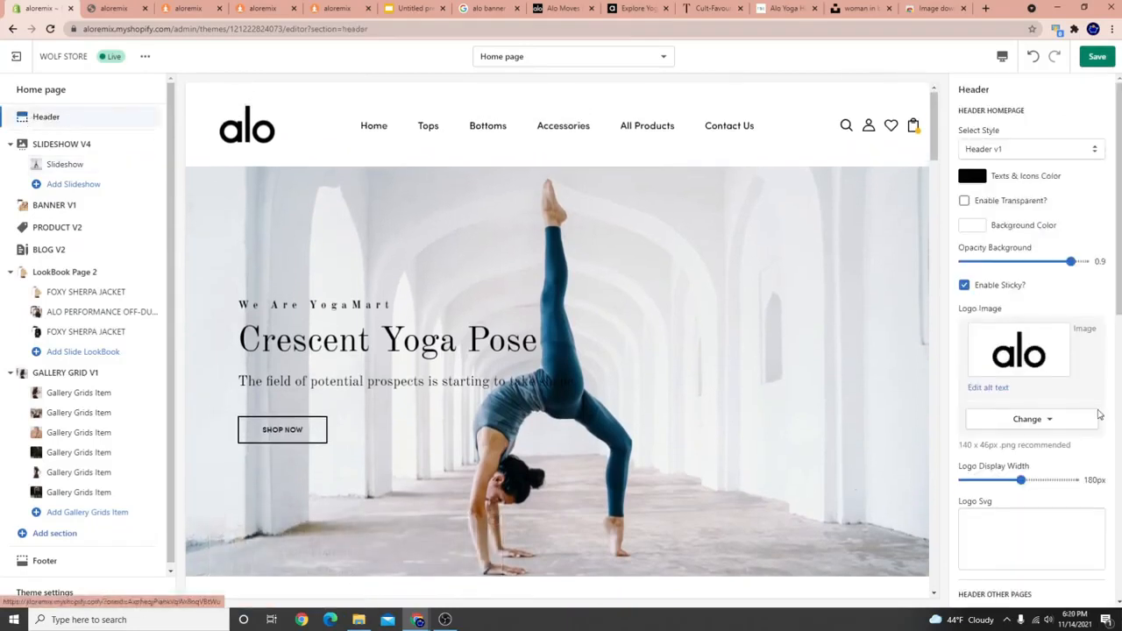
scroll(1068, 412, "down", 4)
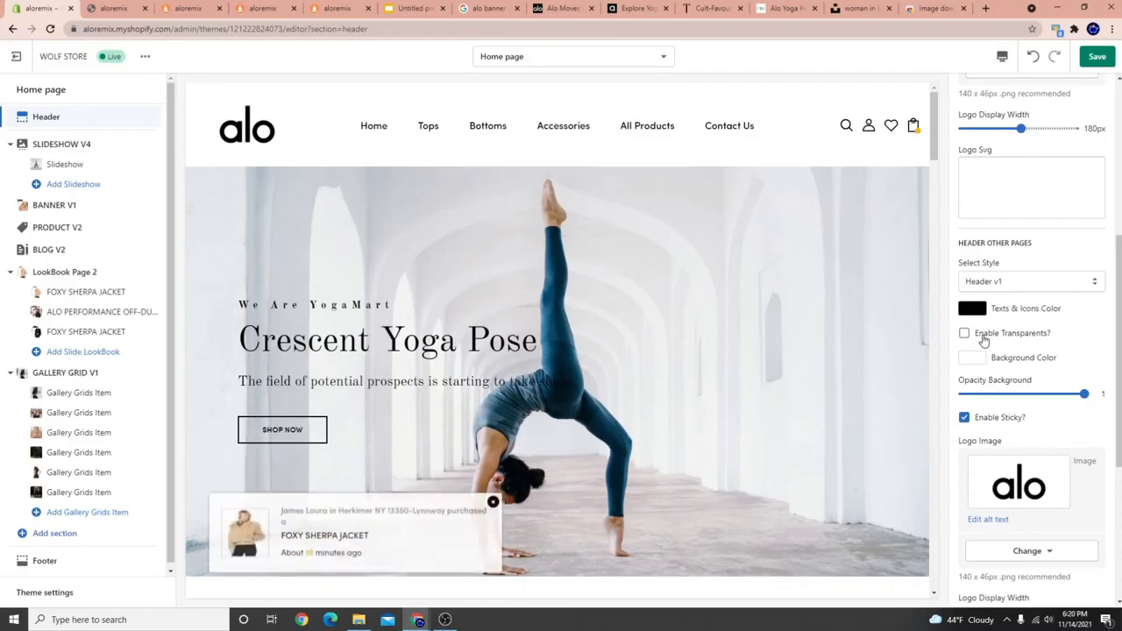
scroll(1034, 360, "up", 4)
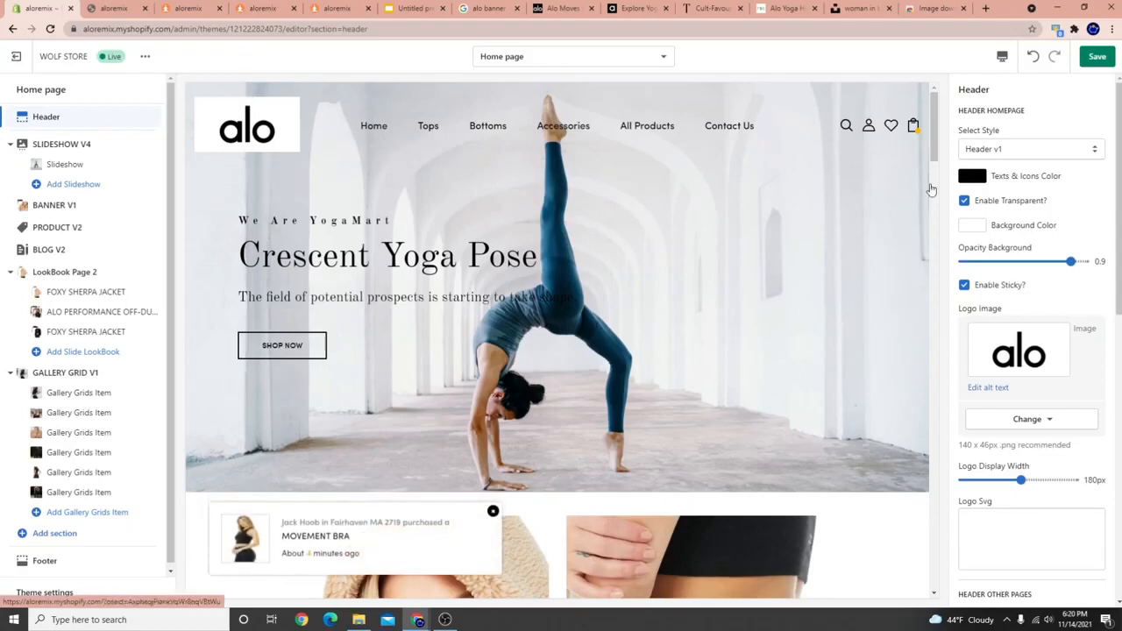
left_click(1098, 56)
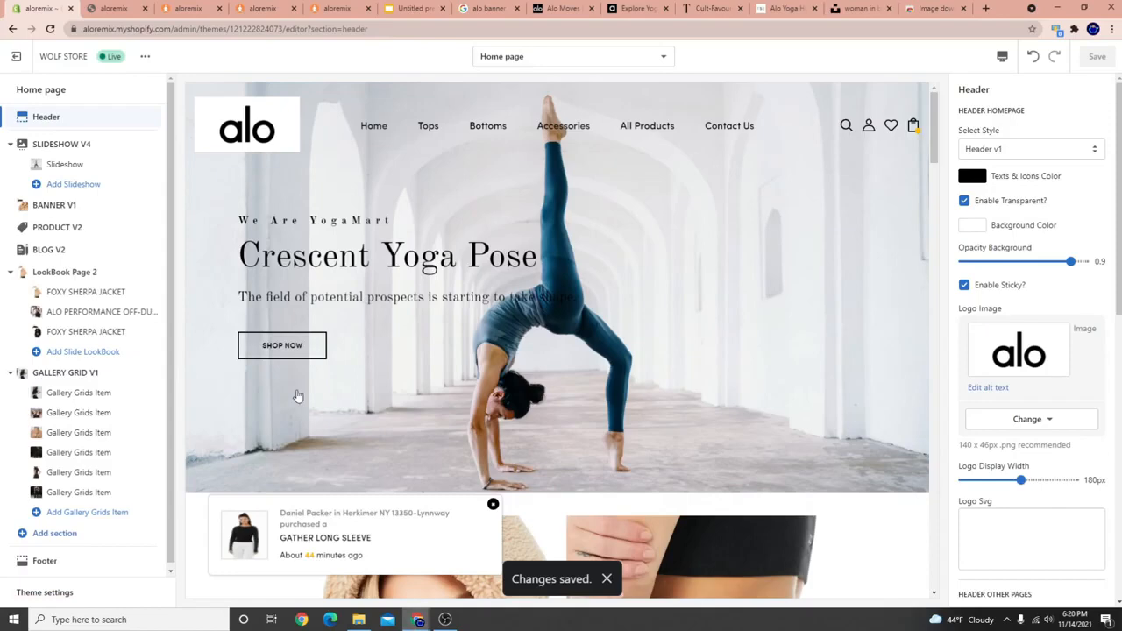
left_click(444, 620)
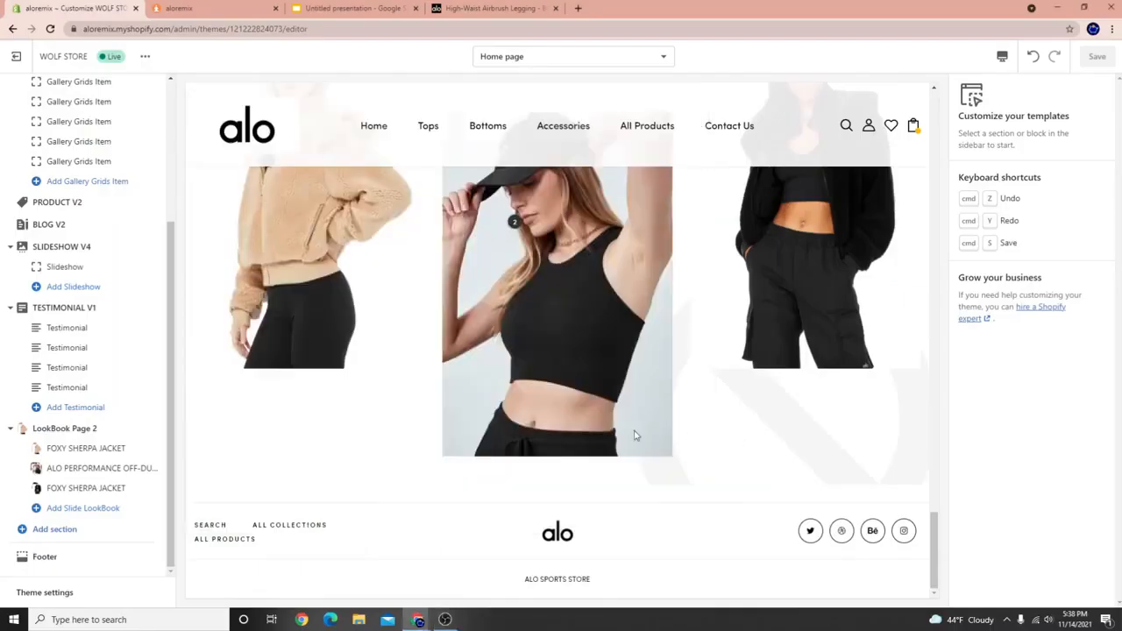
Highlight 'Create A Split Banner' in the course outline presentation, then go back to the theme editor.
left_click(355, 9)
left_click(420, 353)
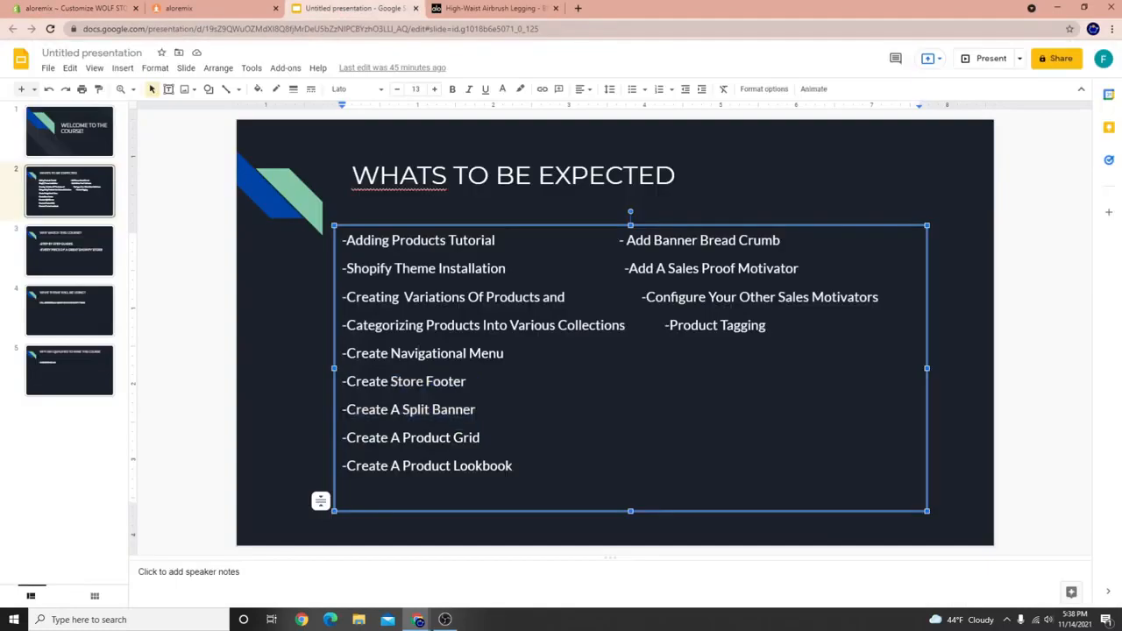
left_click_drag(477, 409, 346, 410)
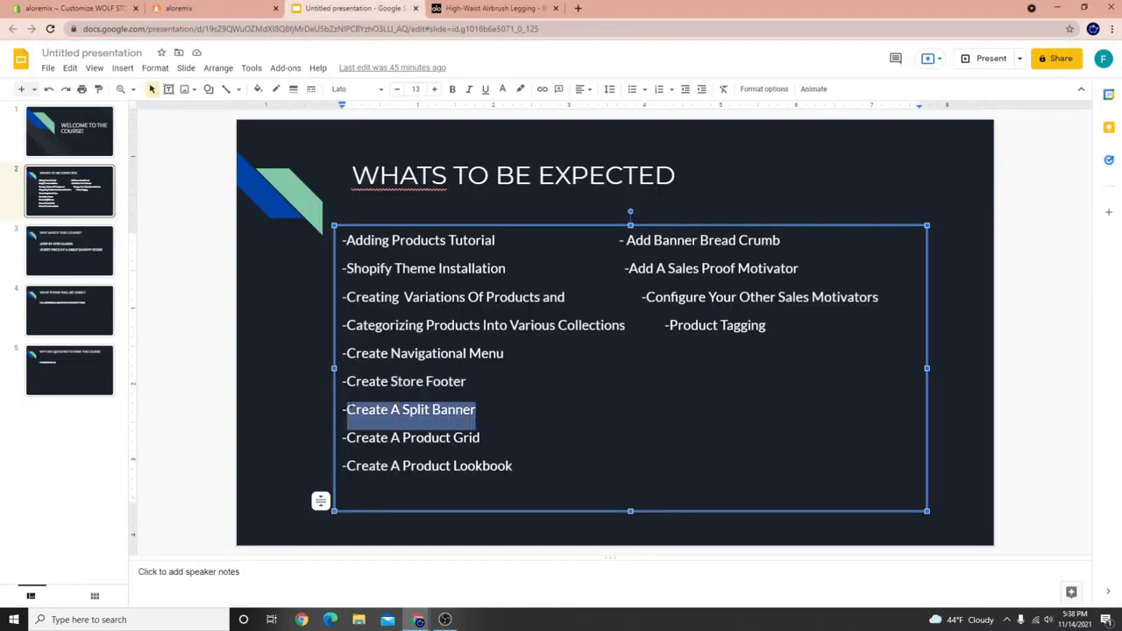
left_click(92, 7)
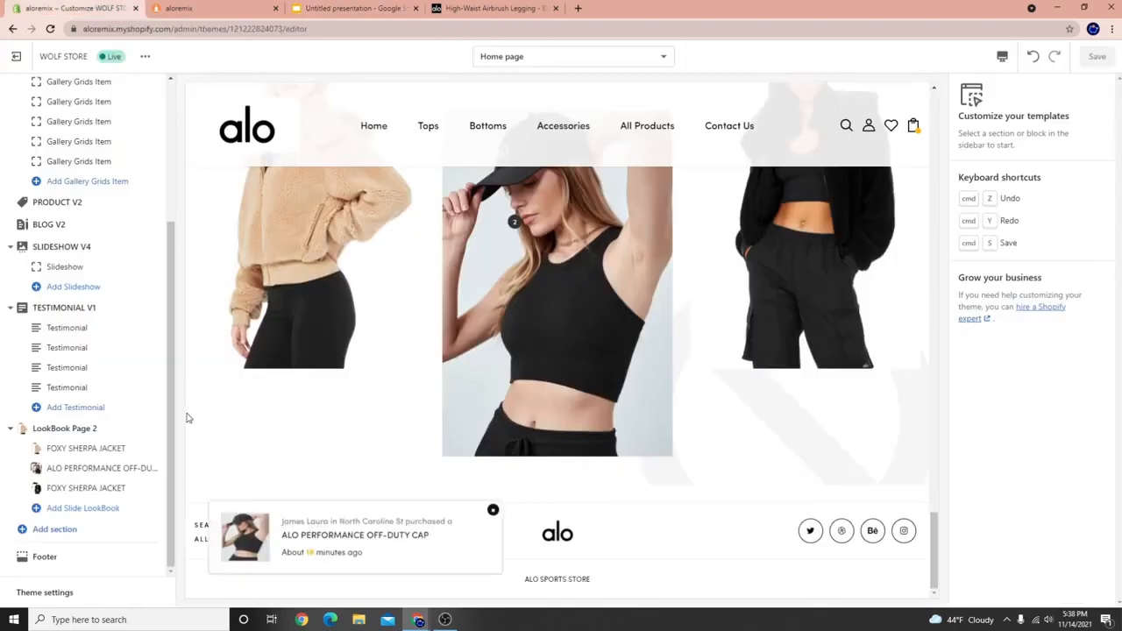
Show the full Theme Sections list under Add section, expanded with Show More.
left_click(53, 531)
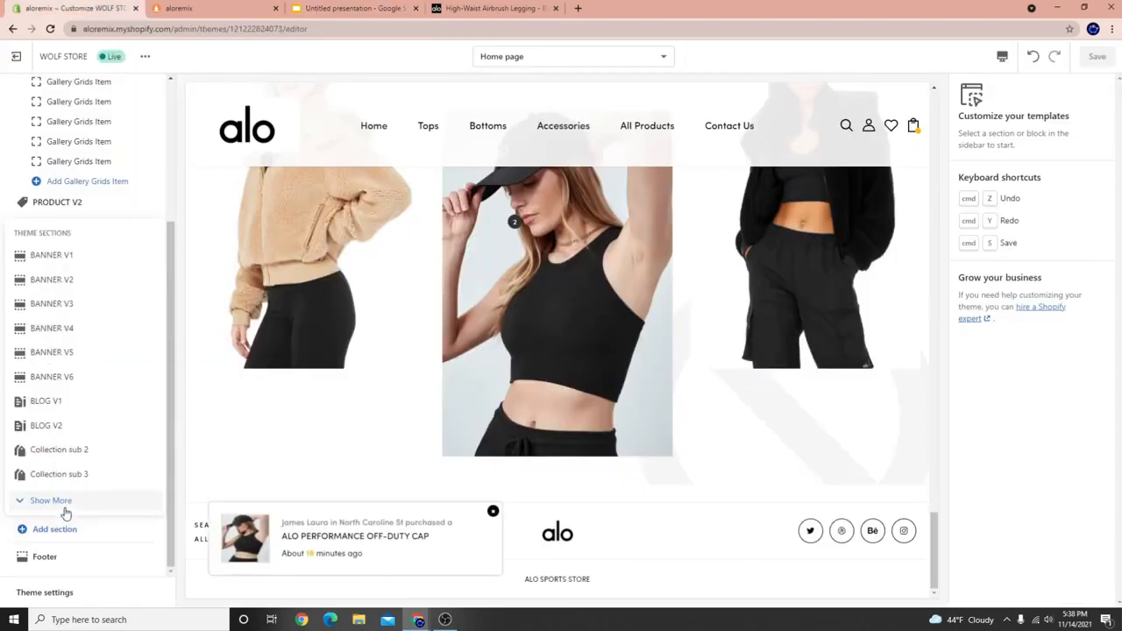
left_click(61, 508)
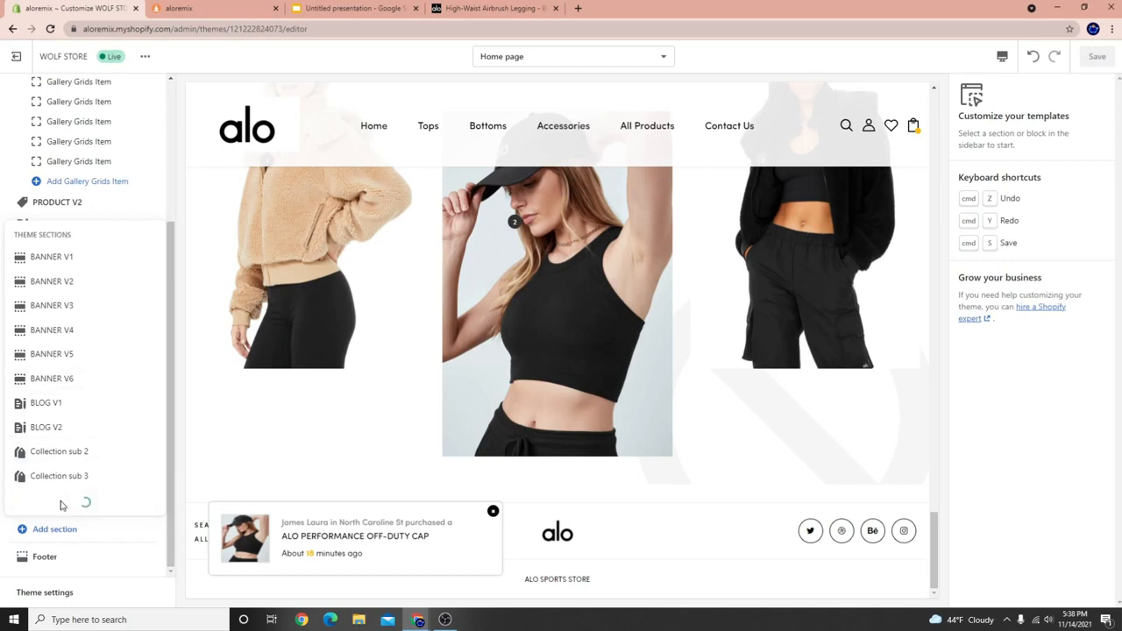
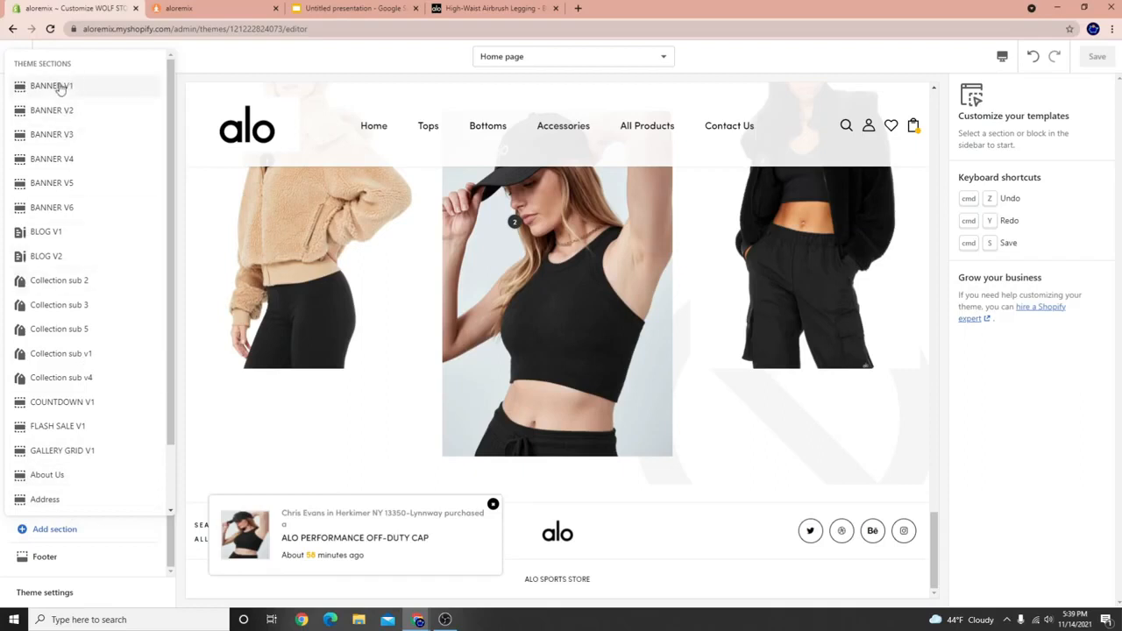
Add a BANNER V1 section with two NEW COLLECTION placeholder banners to the home page.
left_click(50, 88)
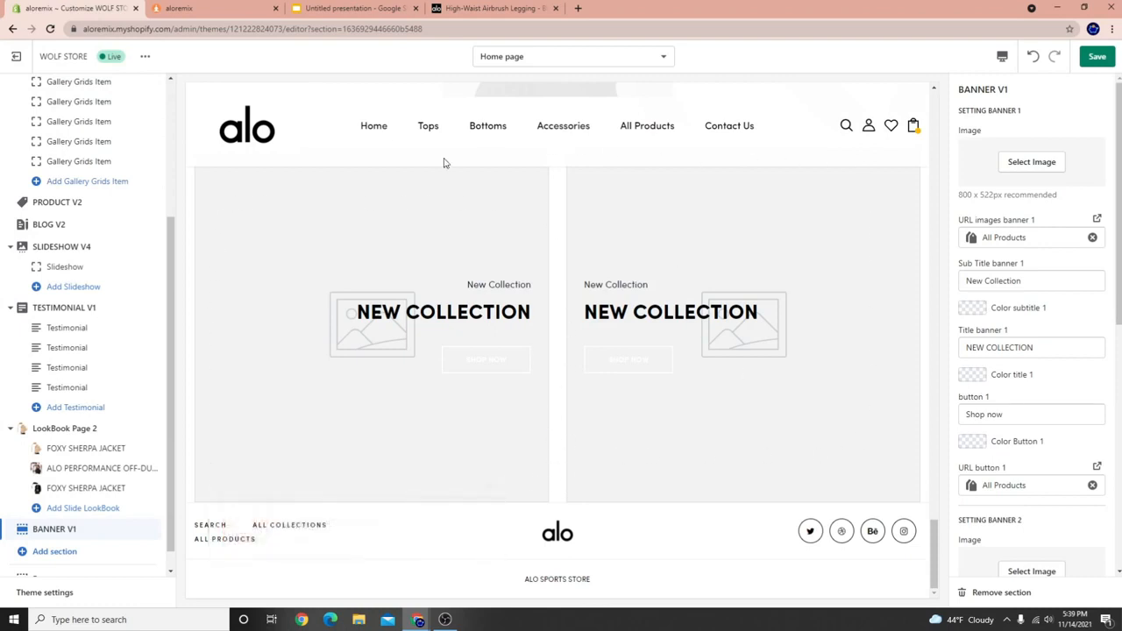
scroll(119, 542, "down", 1)
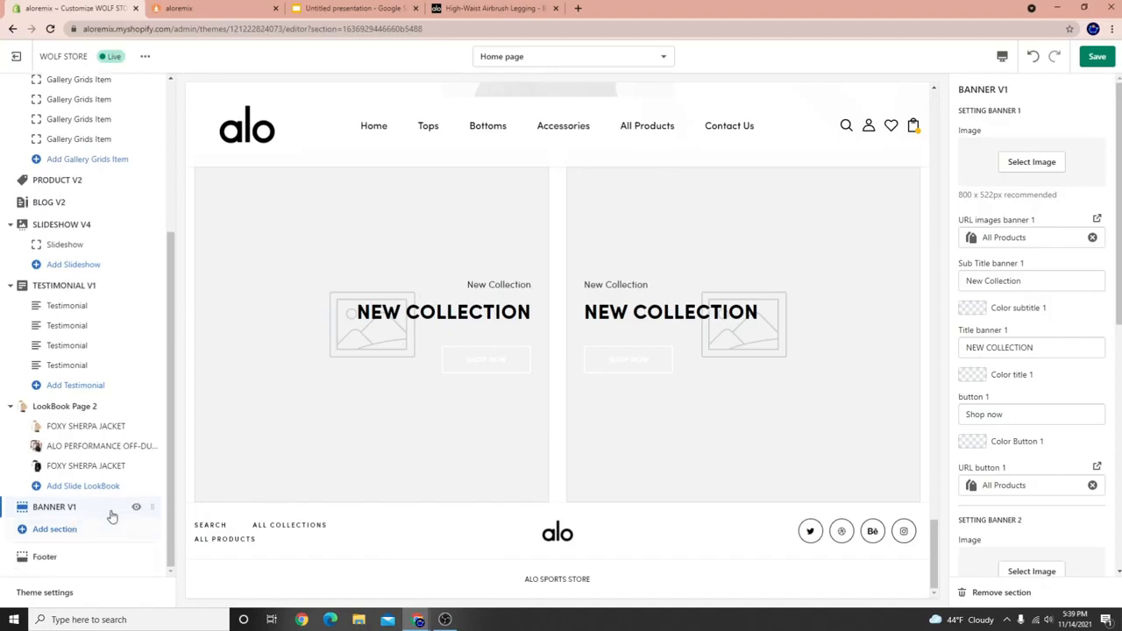
Move the BANNER V1 section up to sit directly under SLIDESHOW V3.
left_click_drag(156, 506, 202, 193)
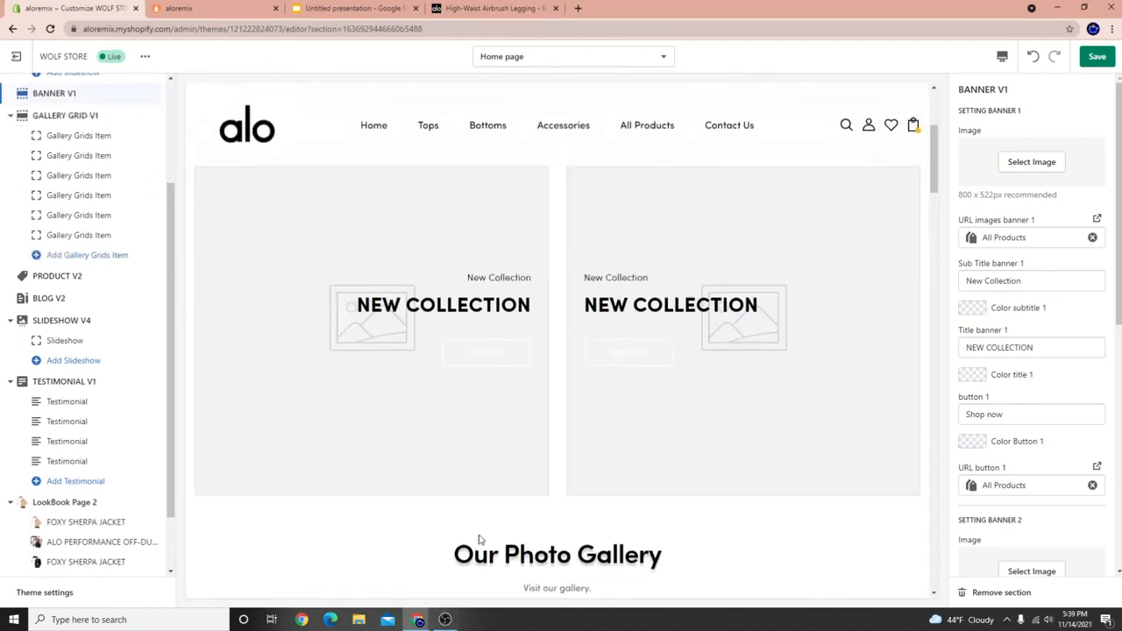
scroll(469, 502, "down", 10)
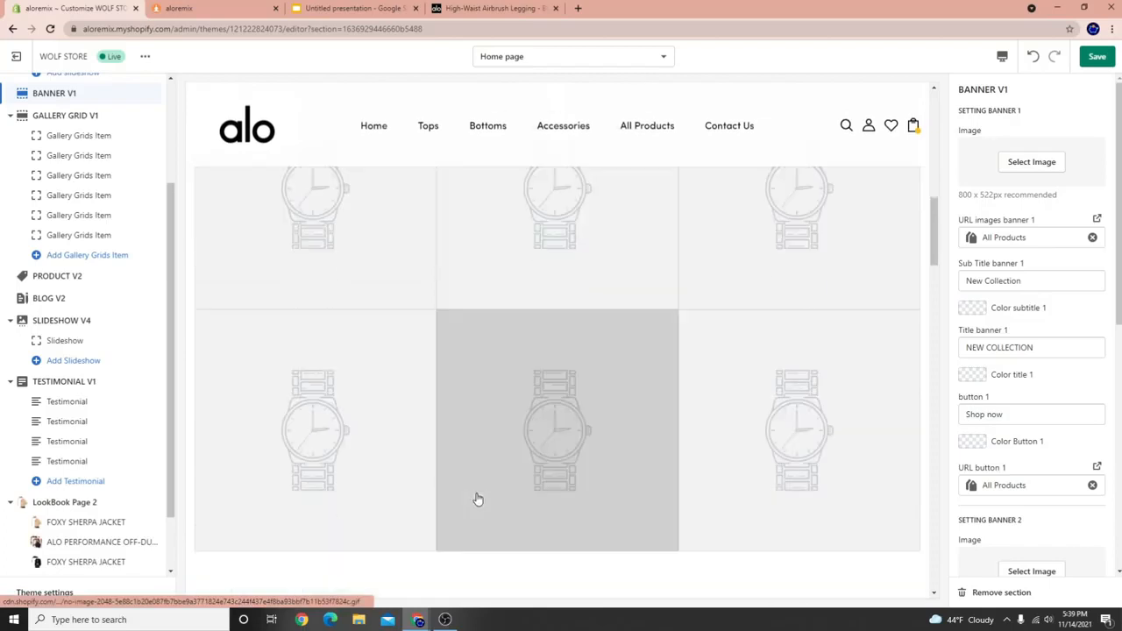
scroll(404, 425, "up", 10)
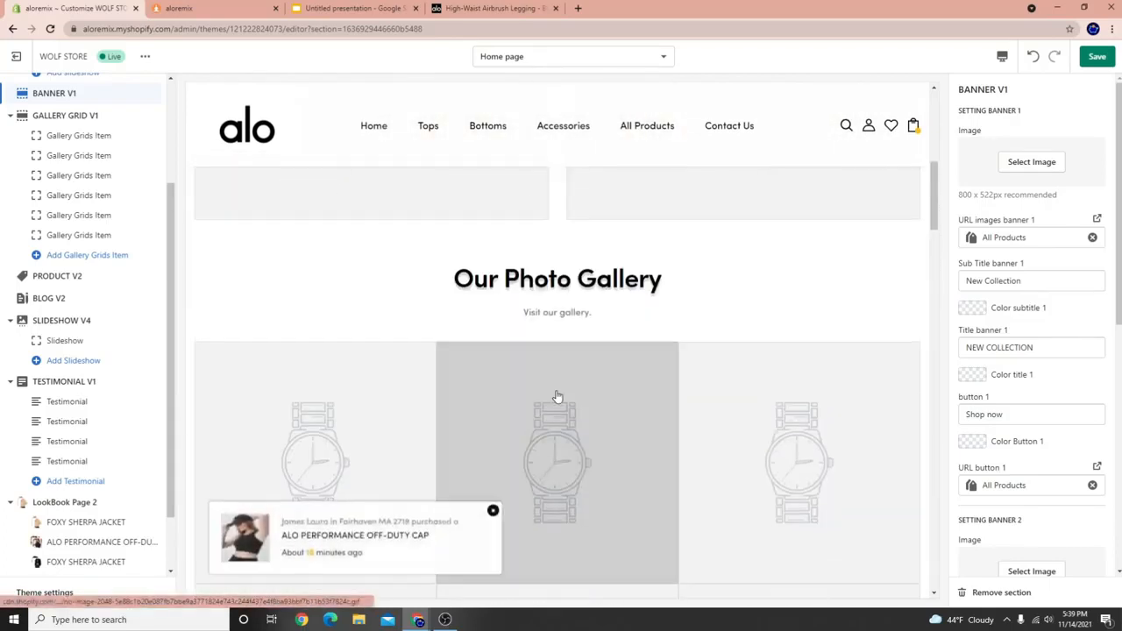
scroll(112, 350, "up", 3)
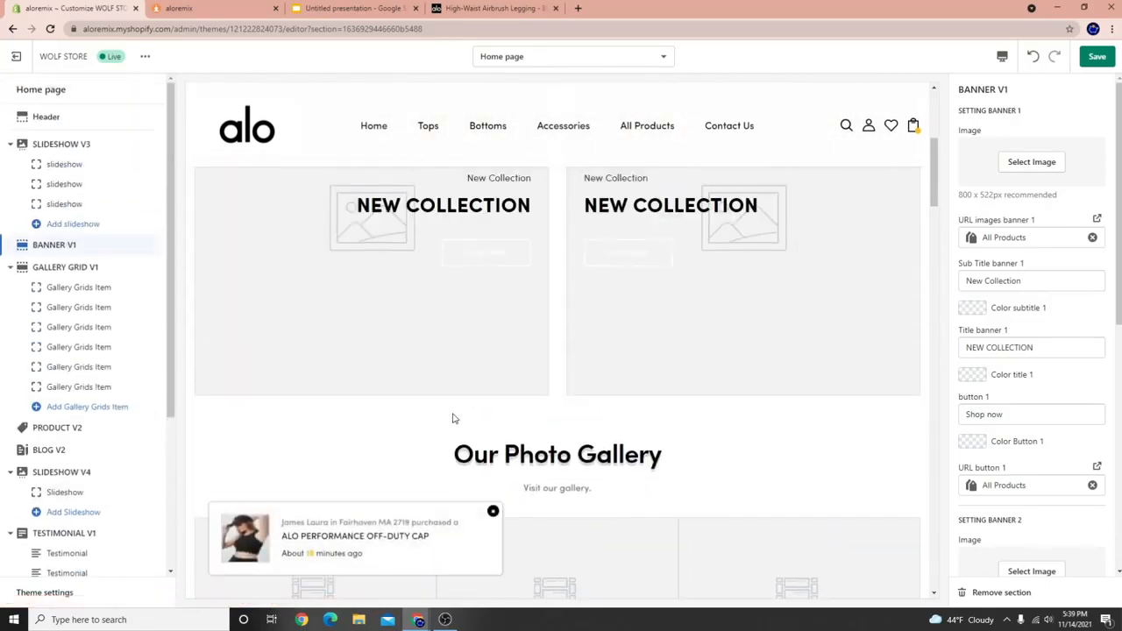
Move GALLERY GRID V1 below LookBook Page 2.
left_click_drag(153, 266, 164, 515)
scroll(371, 417, "down", 10)
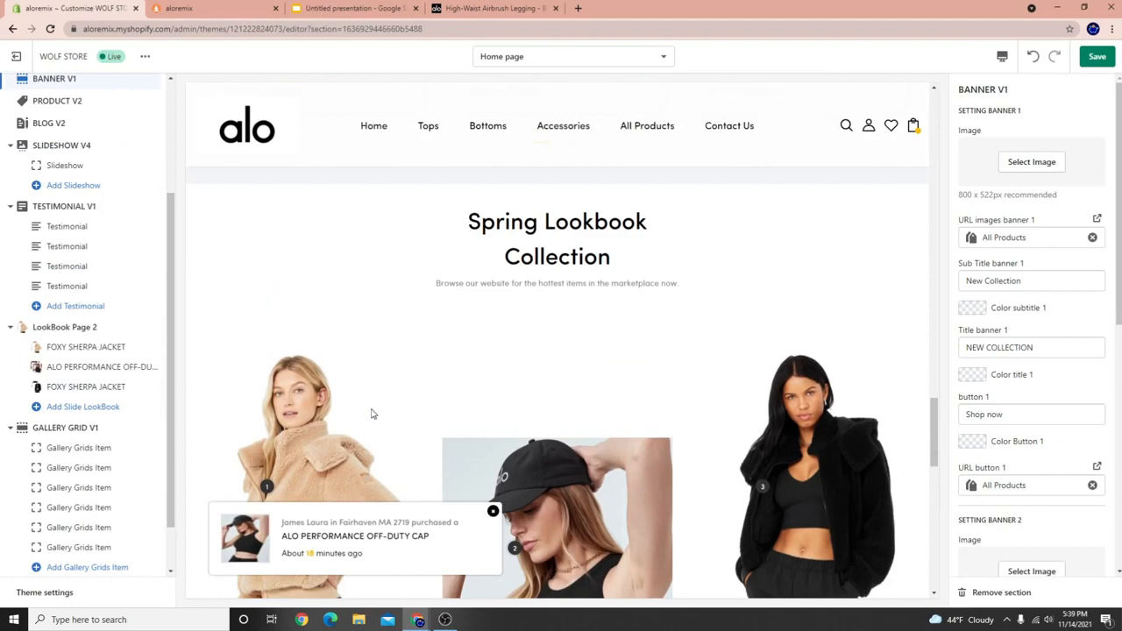
scroll(366, 423, "up", 10)
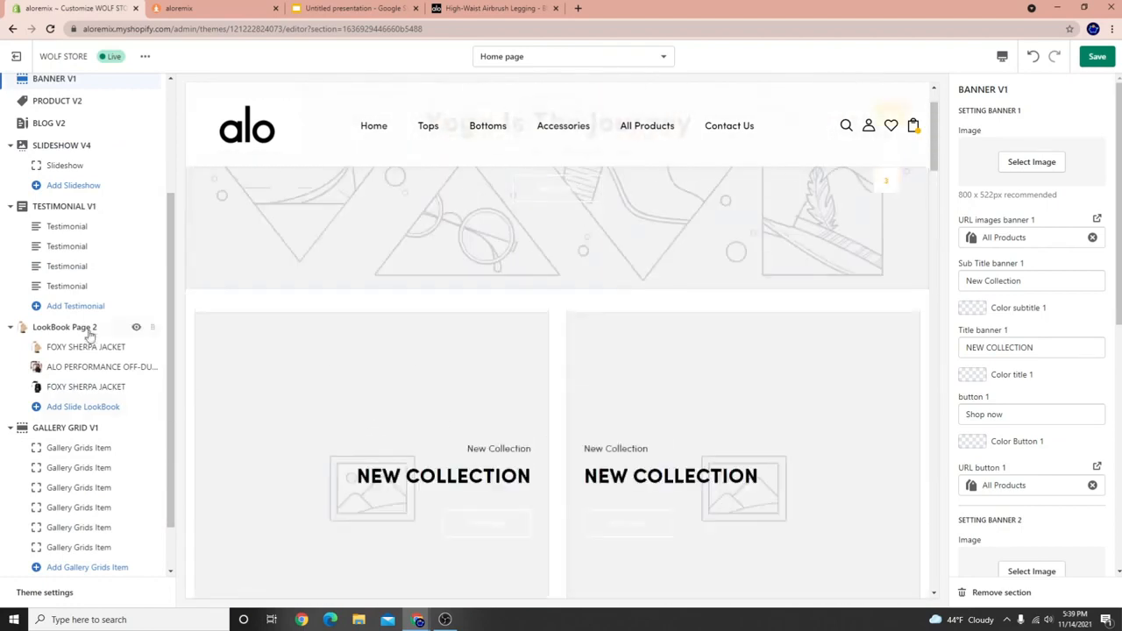
scroll(88, 329, "up", 2)
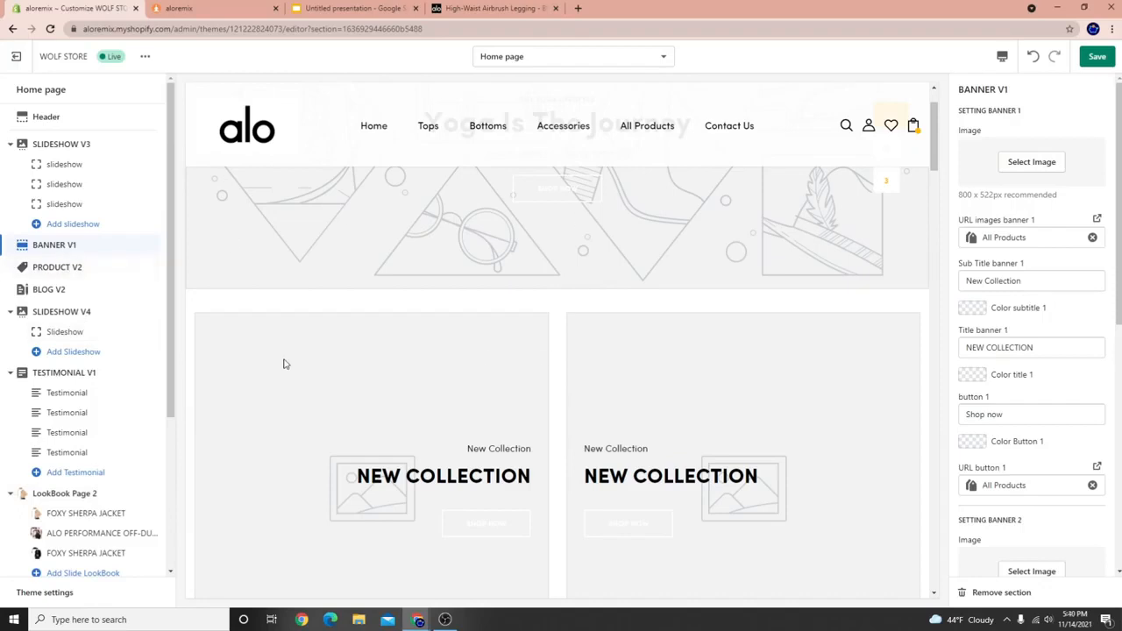
scroll(579, 386, "down", 1)
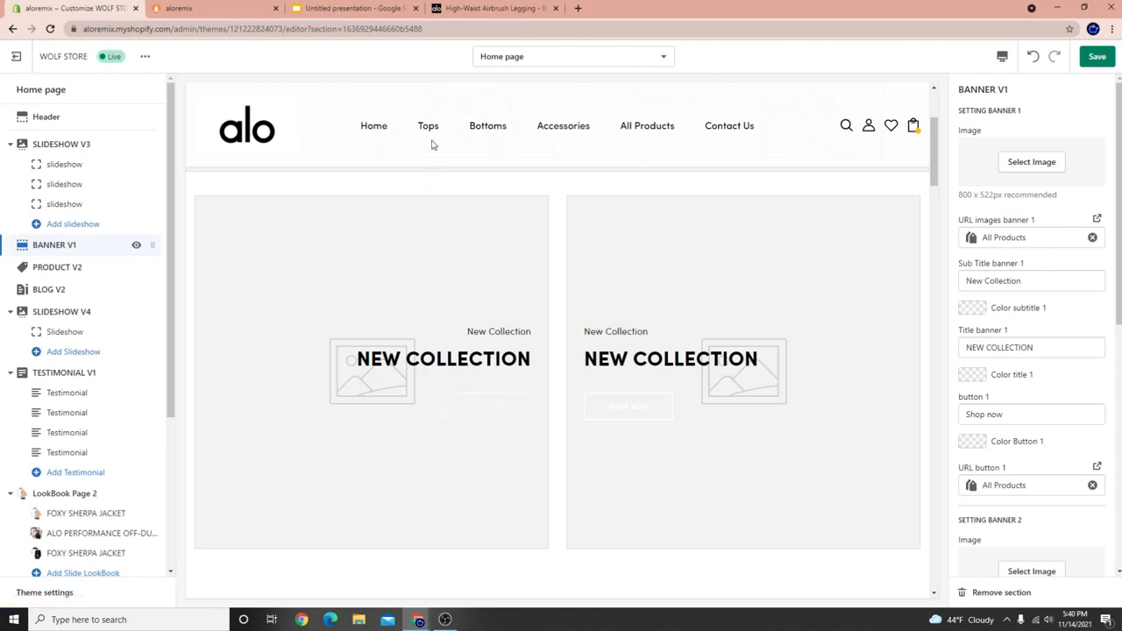
Set the tan sherpa jacket photo as the first banner's image.
mouse_move(490, 133)
scroll(1043, 378, "down", 3)
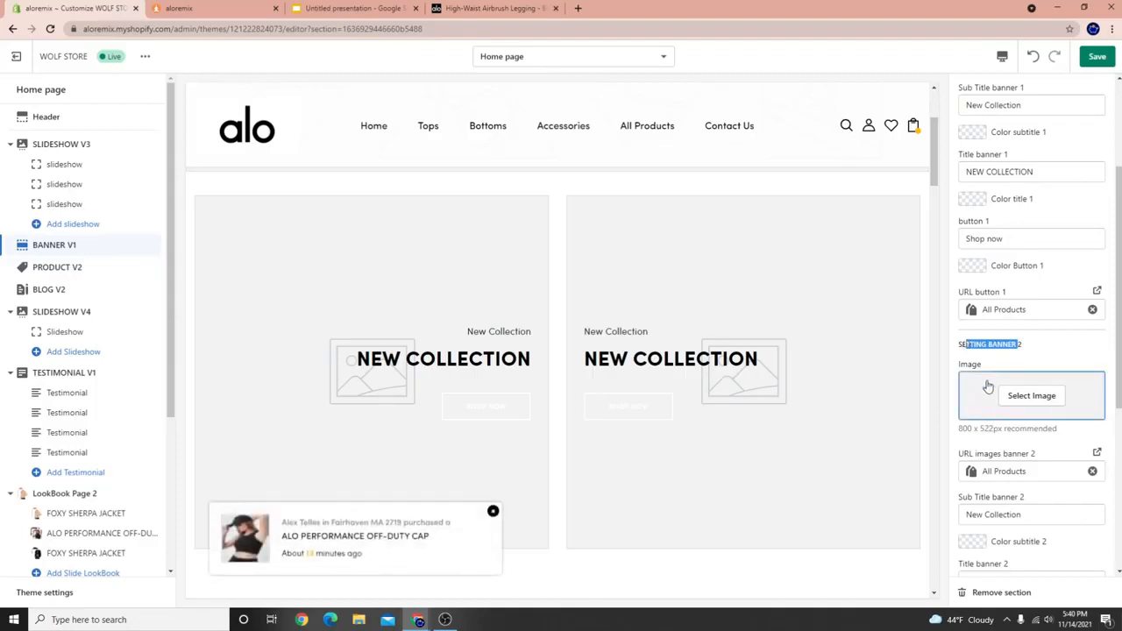
scroll(991, 381, "up", 3)
left_click(1030, 167)
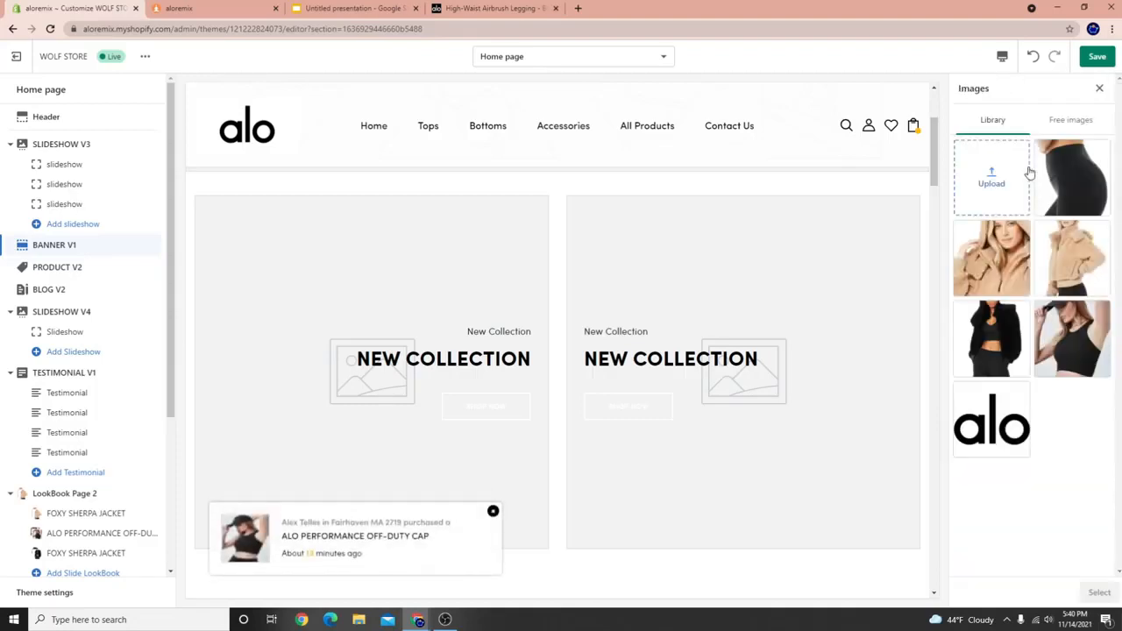
left_click(991, 258)
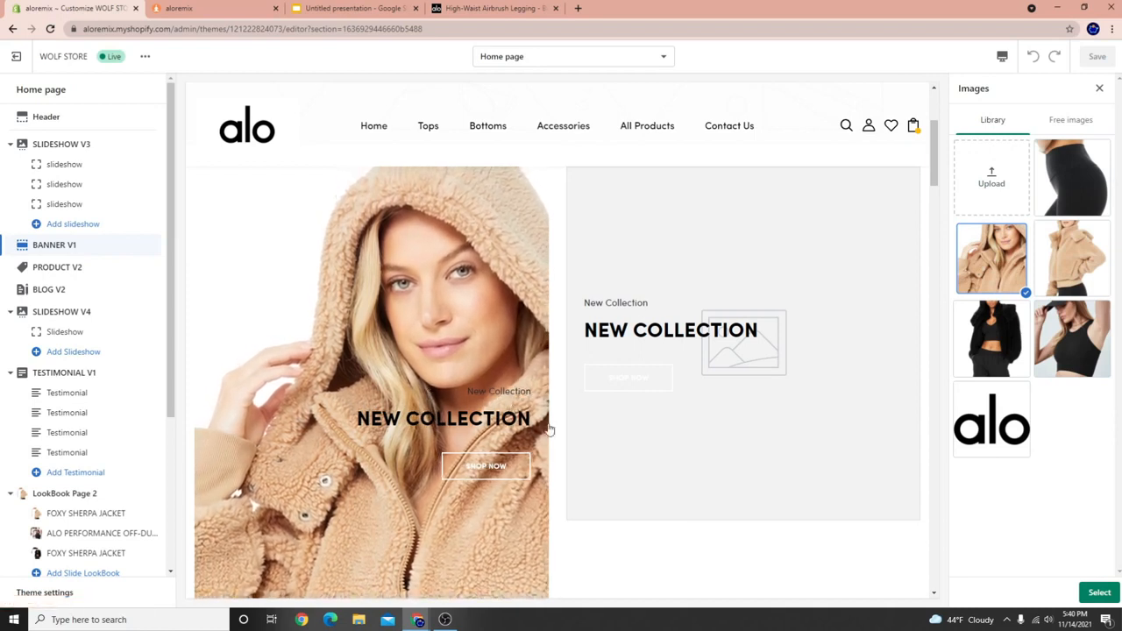
left_click(1098, 593)
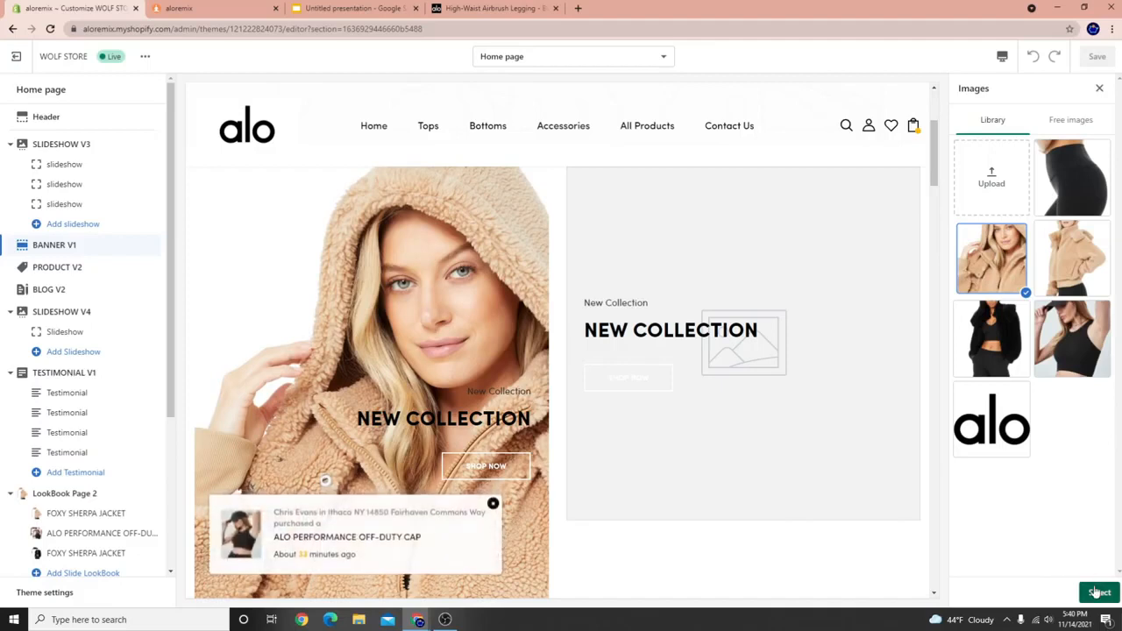
Set the black leggings photo as the second banner's image.
scroll(1058, 497, "down", 1)
scroll(1058, 497, "down", 3)
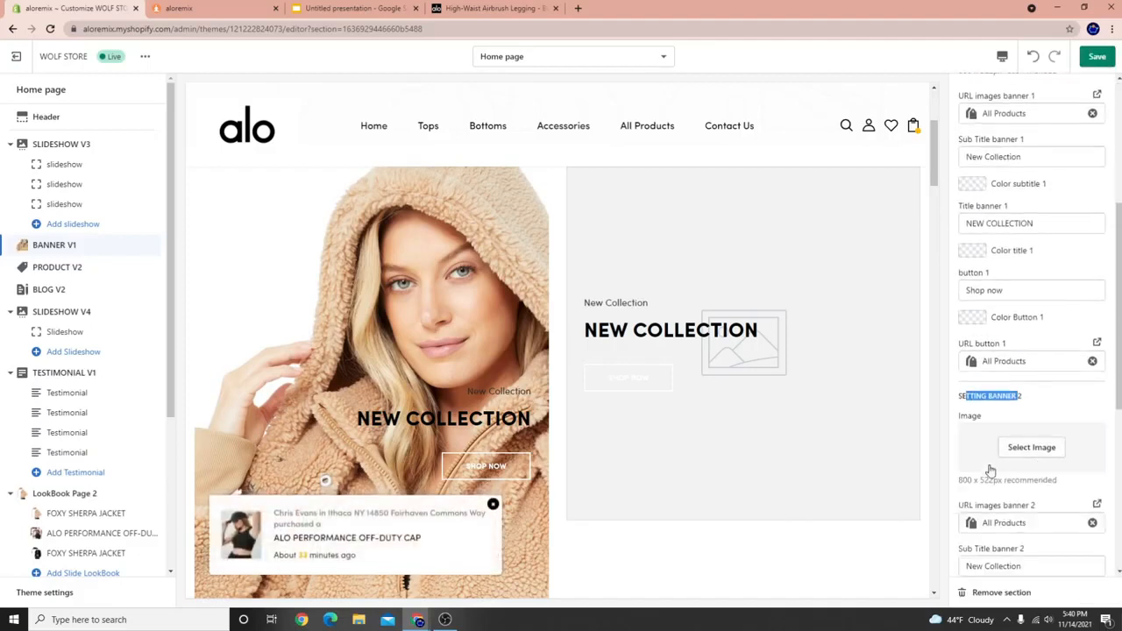
left_click(1015, 448)
left_click(1073, 175)
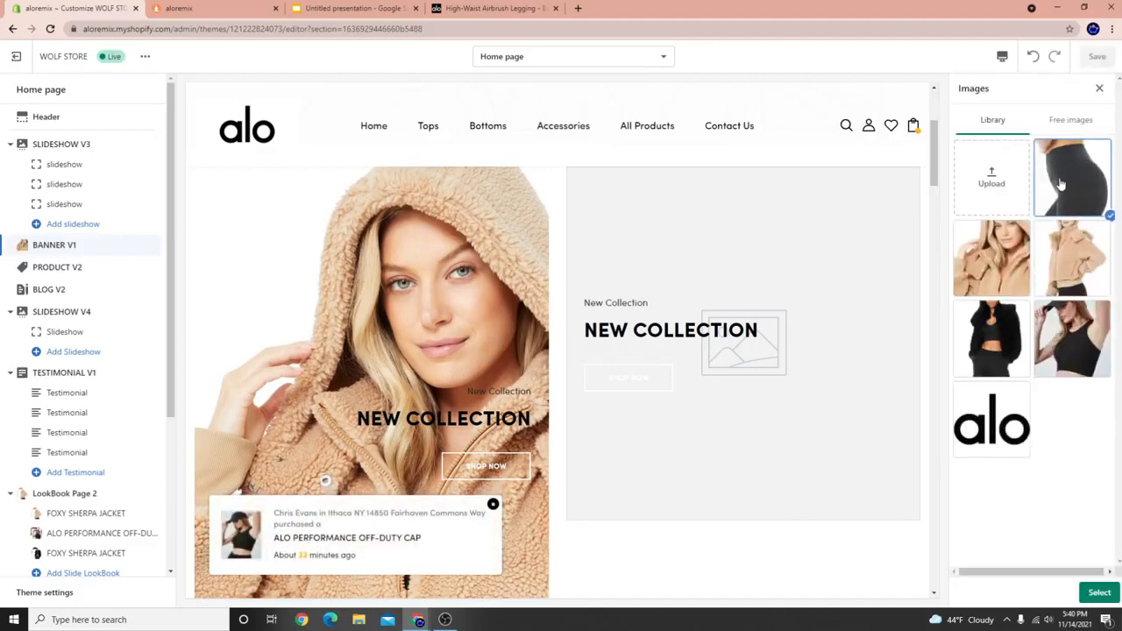
left_click(1100, 593)
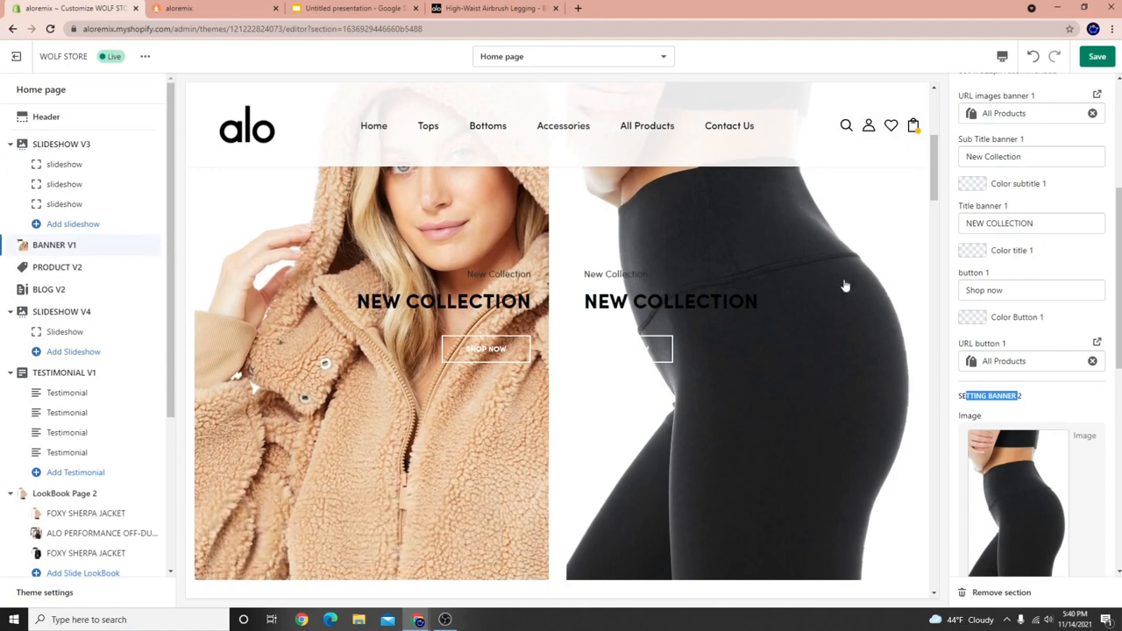
scroll(973, 316, "up", 3)
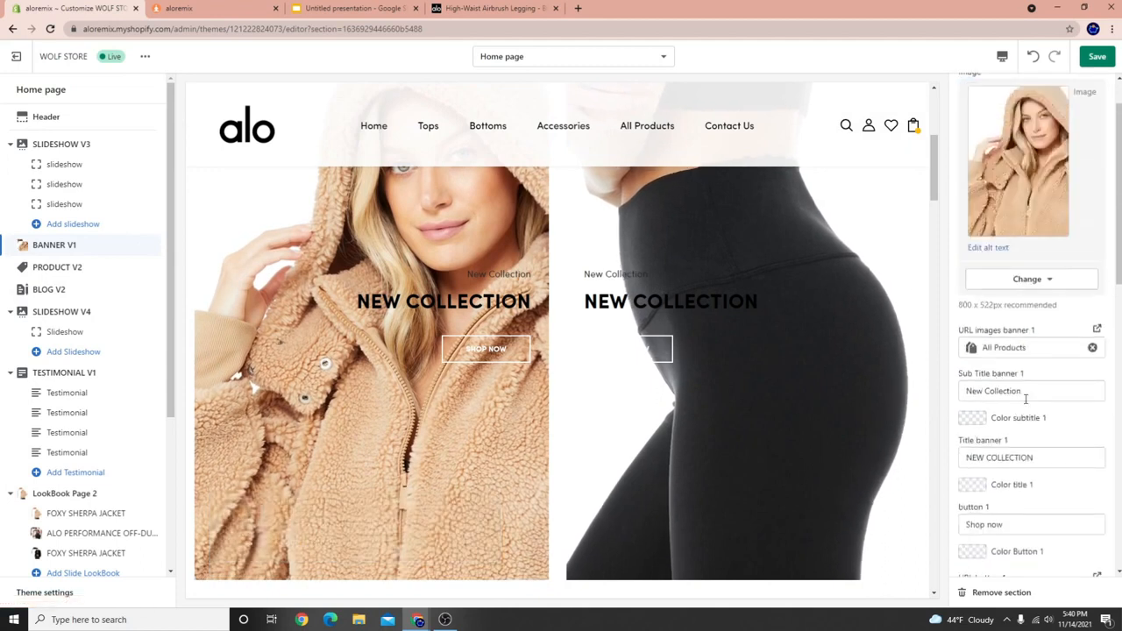
Change the left banner's subtitle to SHOP OUR and its title to WOMENS BOTTOMS.
left_click_drag(465, 271, 501, 273)
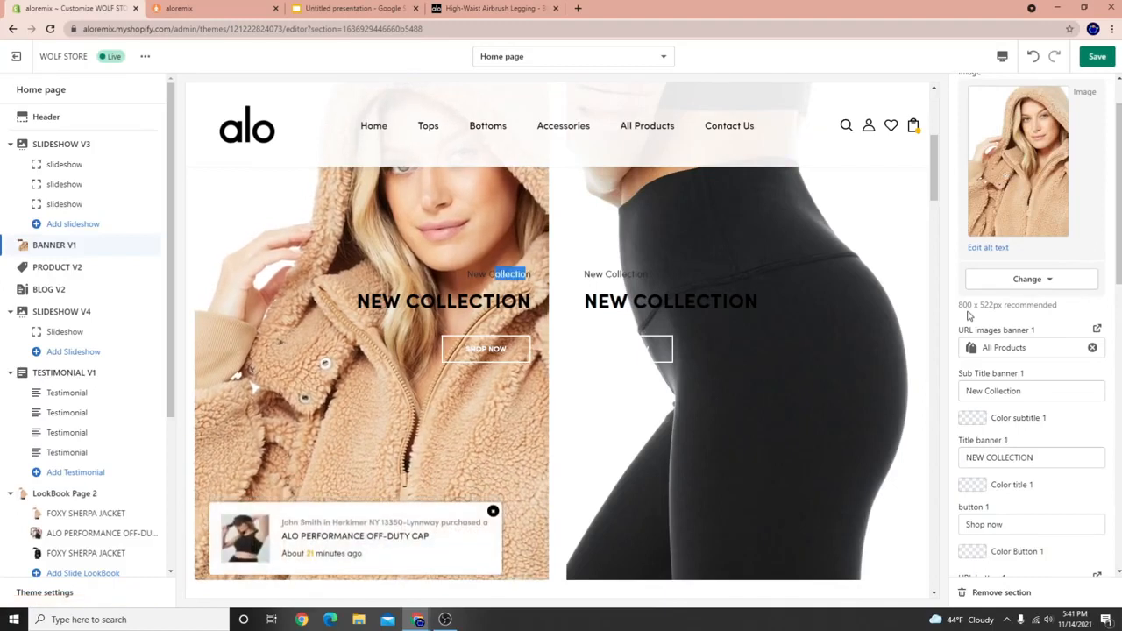
left_click(1032, 386)
key("ctrl+a")
type("SH")
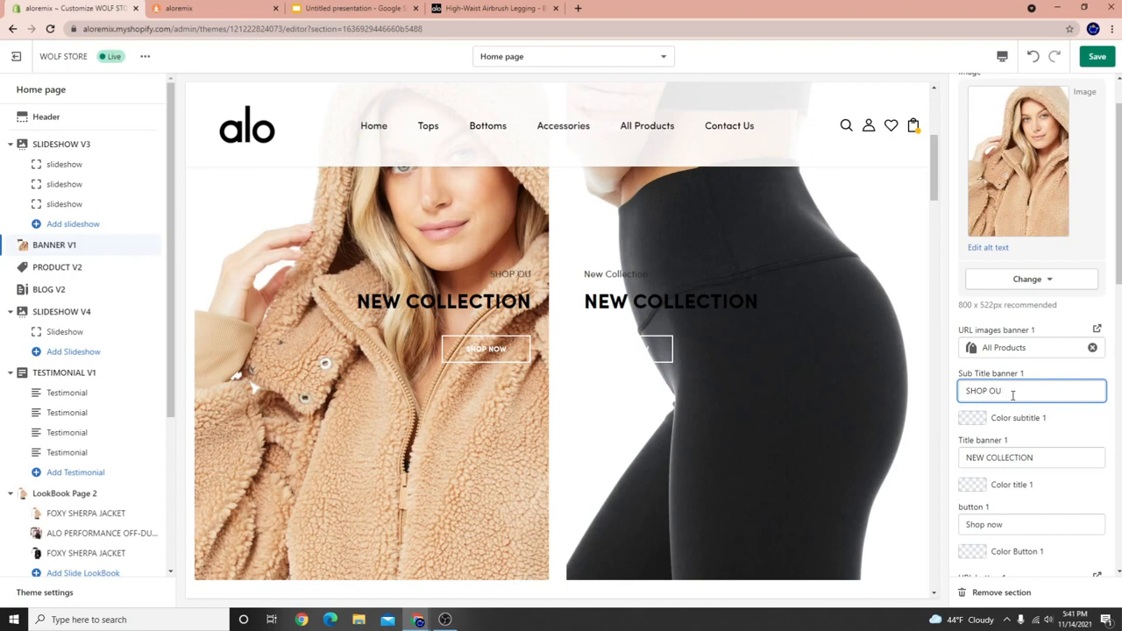
left_click(1038, 463)
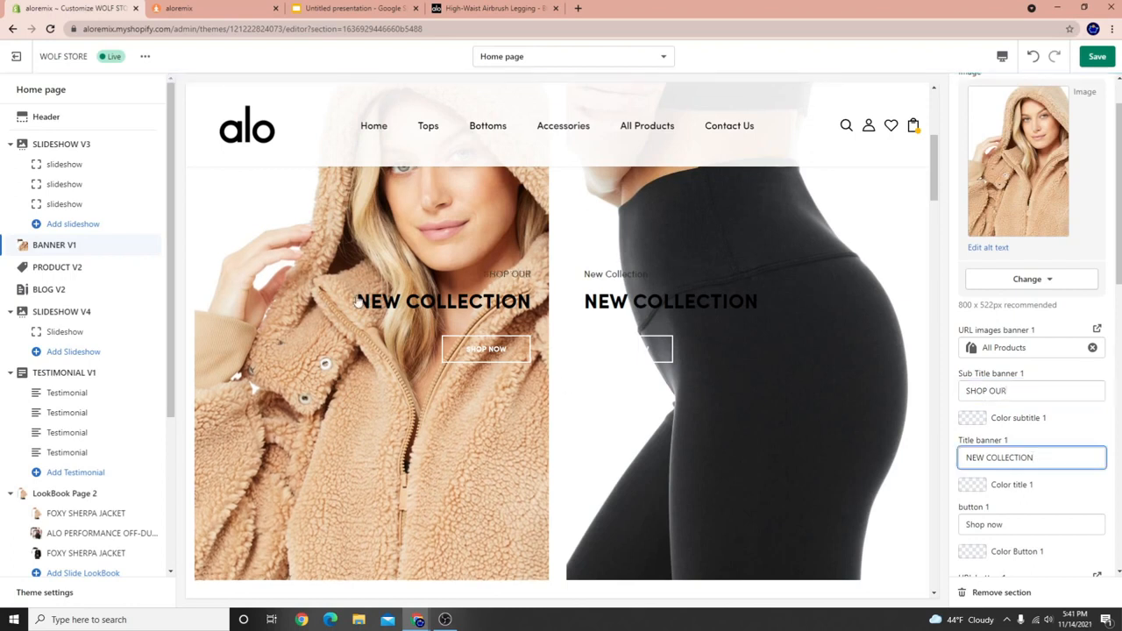
left_click_drag(1035, 457, 861, 452)
key("BackSpace")
type("BOTTOMS")
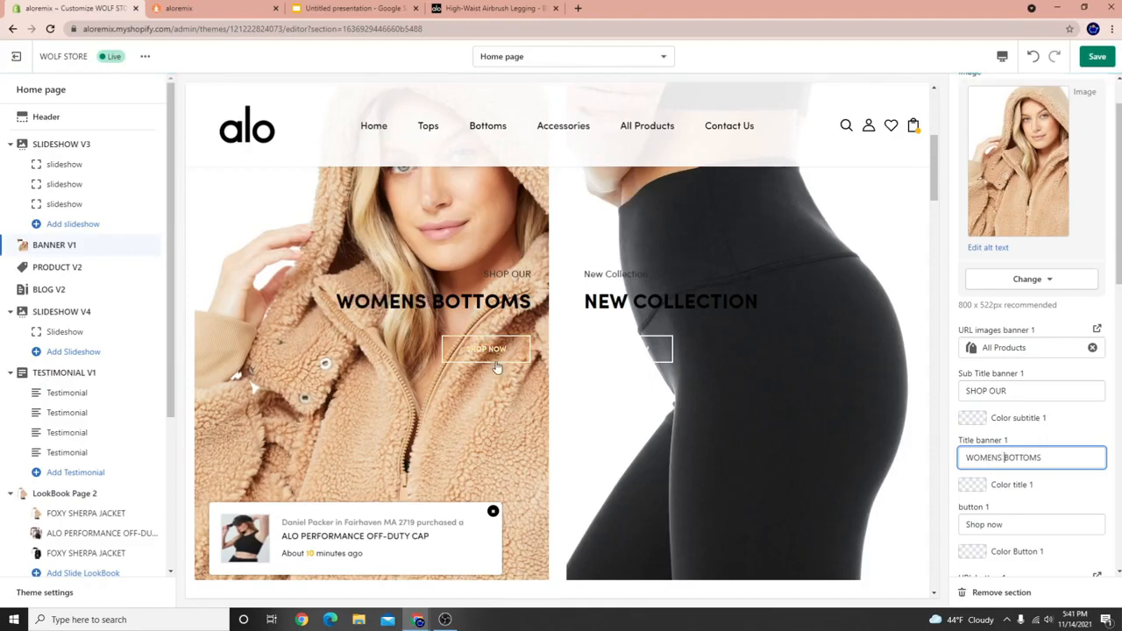
Change the right banner's subtitle to SHOP OUR and its title to WOMENS BOTTOMS.
scroll(1042, 499, "down", 1)
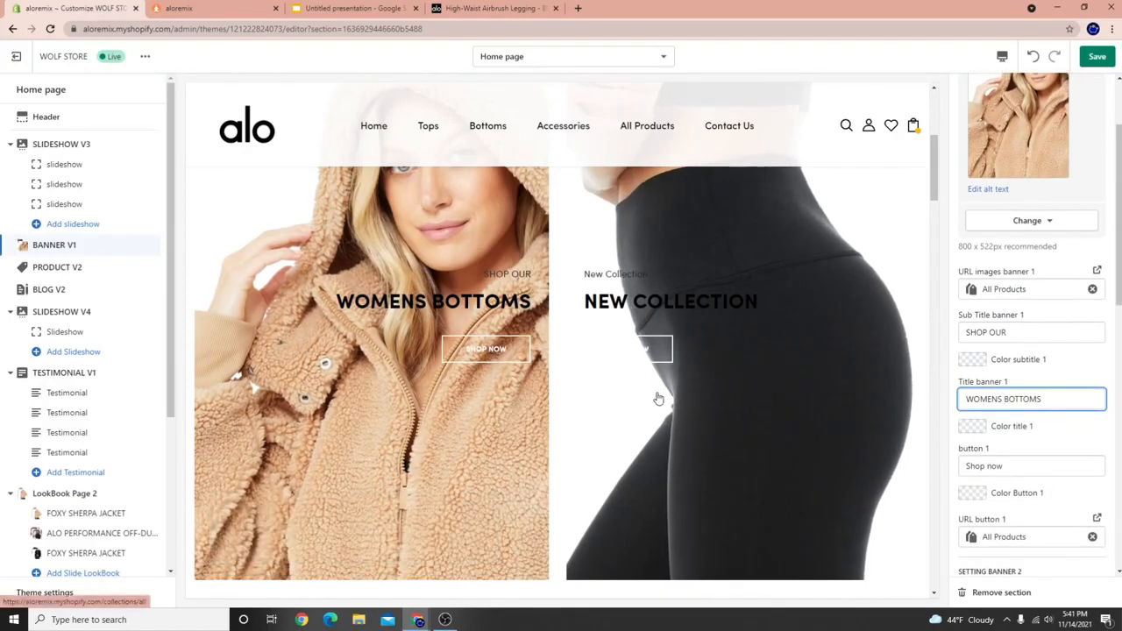
scroll(985, 425, "down", 1)
scroll(984, 424, "down", 8)
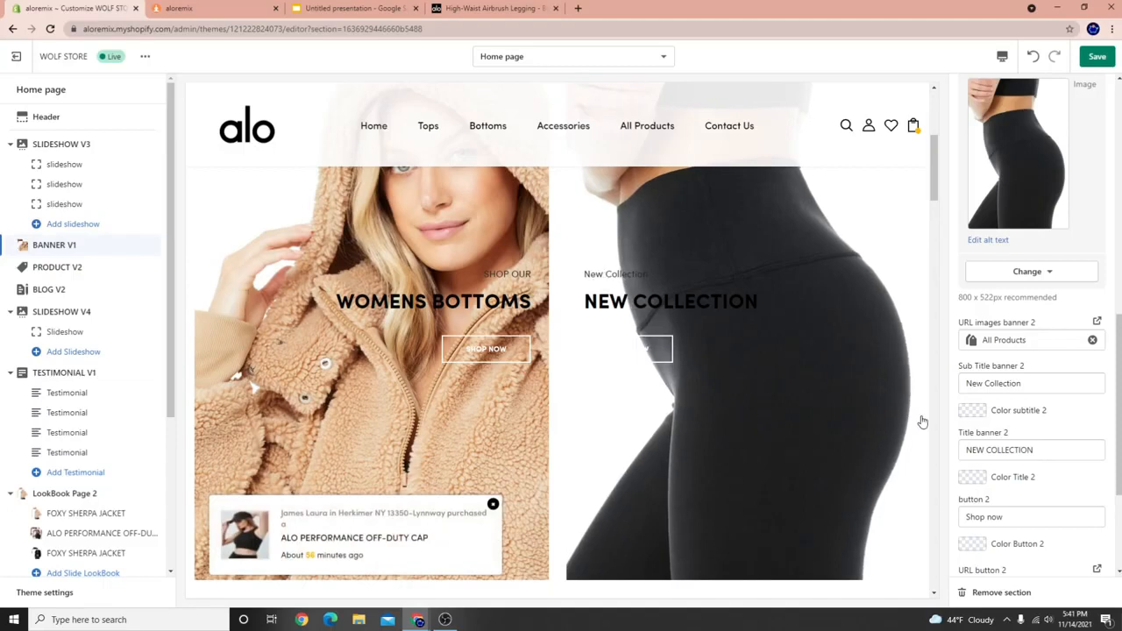
triple_click(1045, 374)
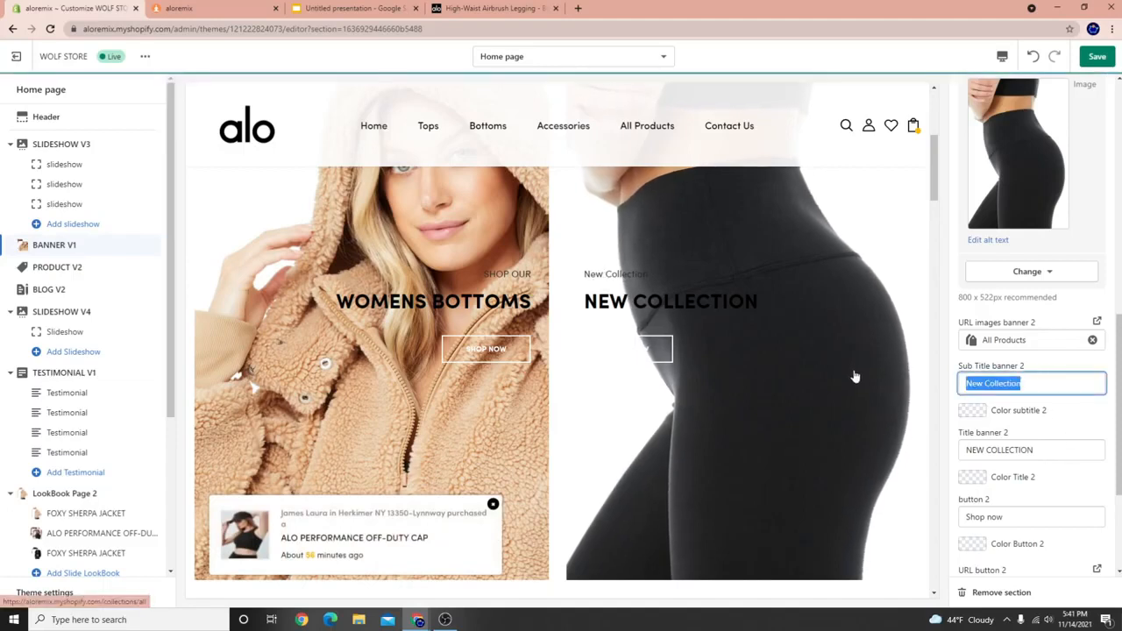
key("BackSpace")
type("SHOP OUR")
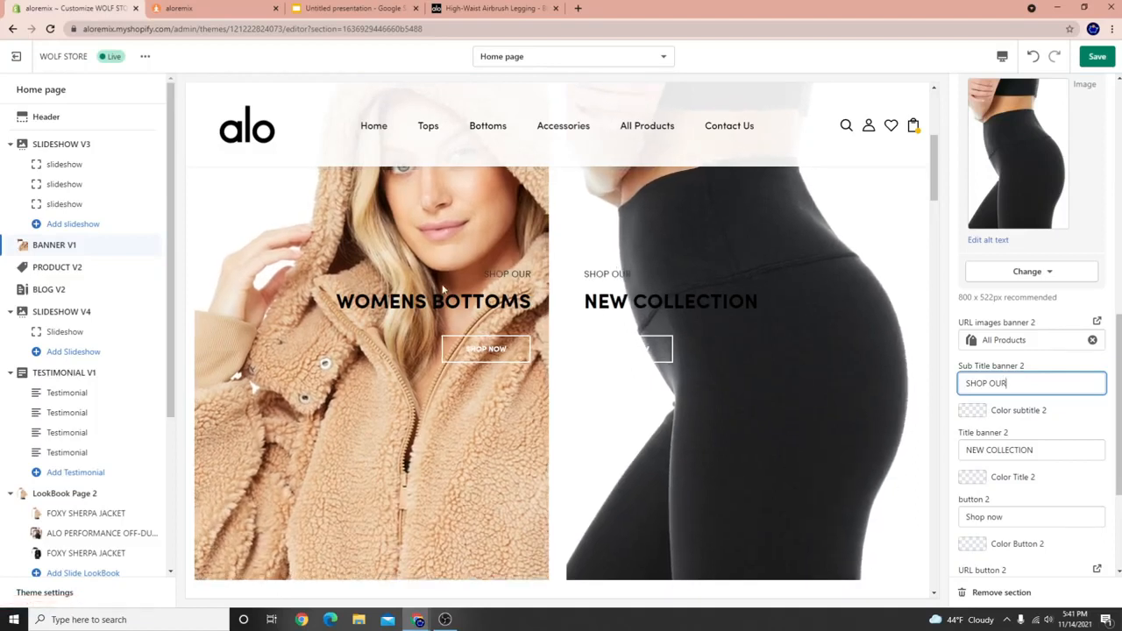
left_click(1027, 450)
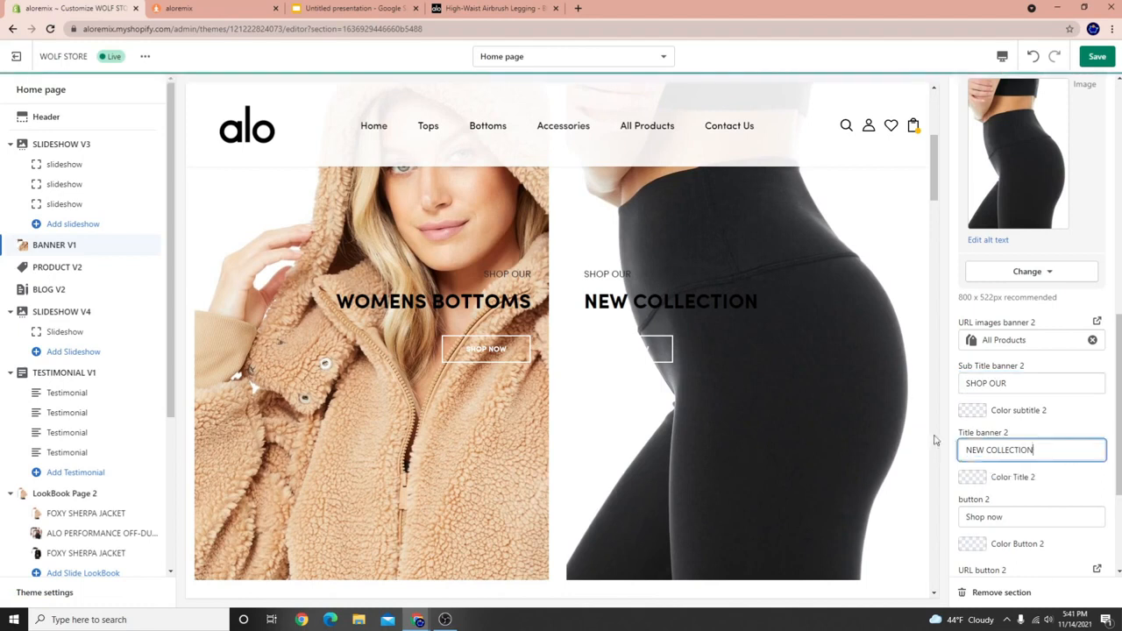
key("ctrl+a")
key("BackSpace")
type("WOME")
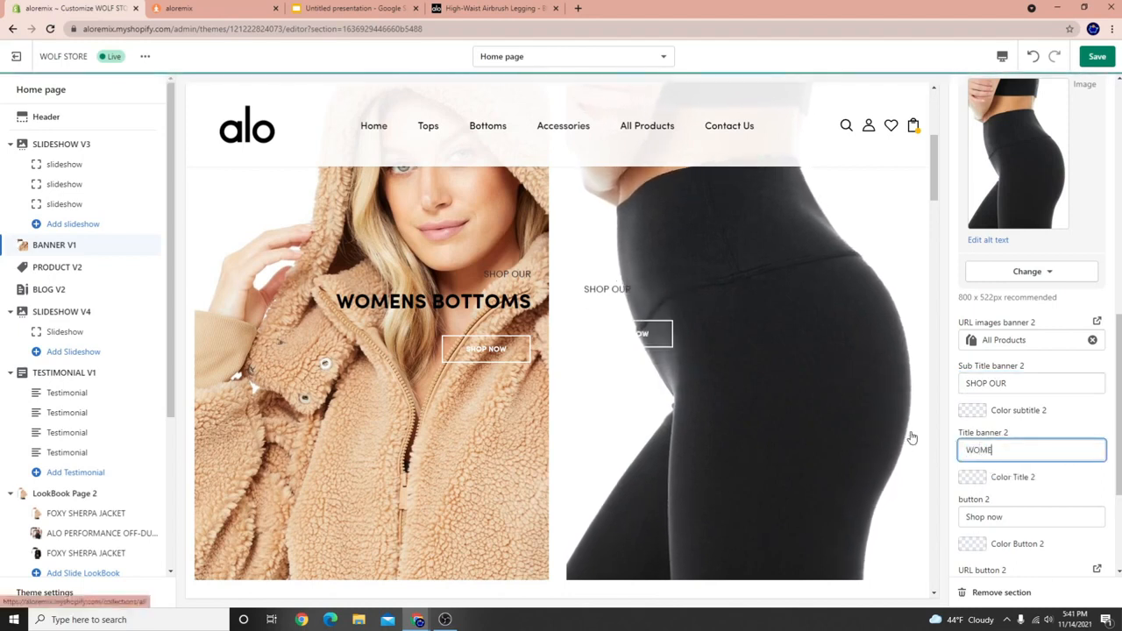
type("NS BOTTOMS")
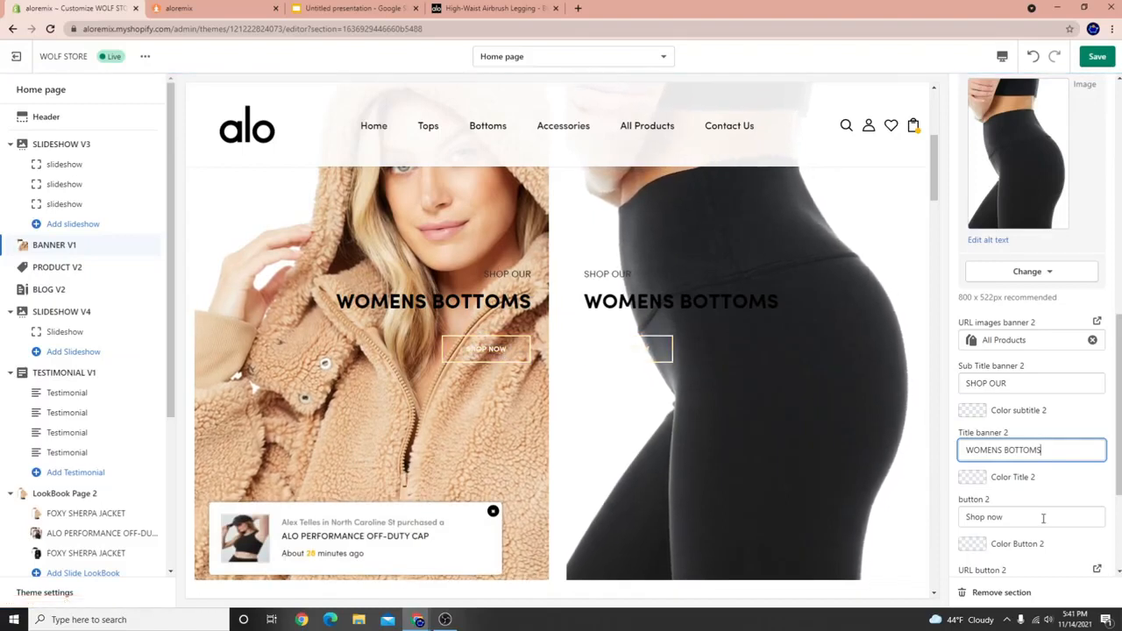
scroll(1044, 519, "down", 2)
Make the right banner's Shop now button black.
left_click(983, 427)
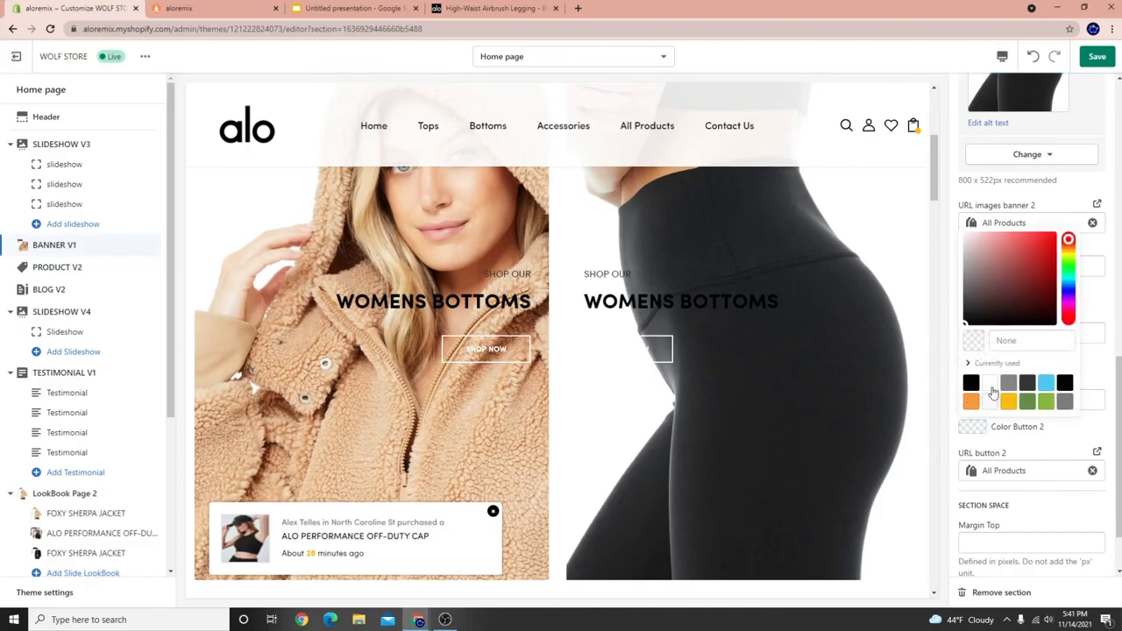
left_click(971, 381)
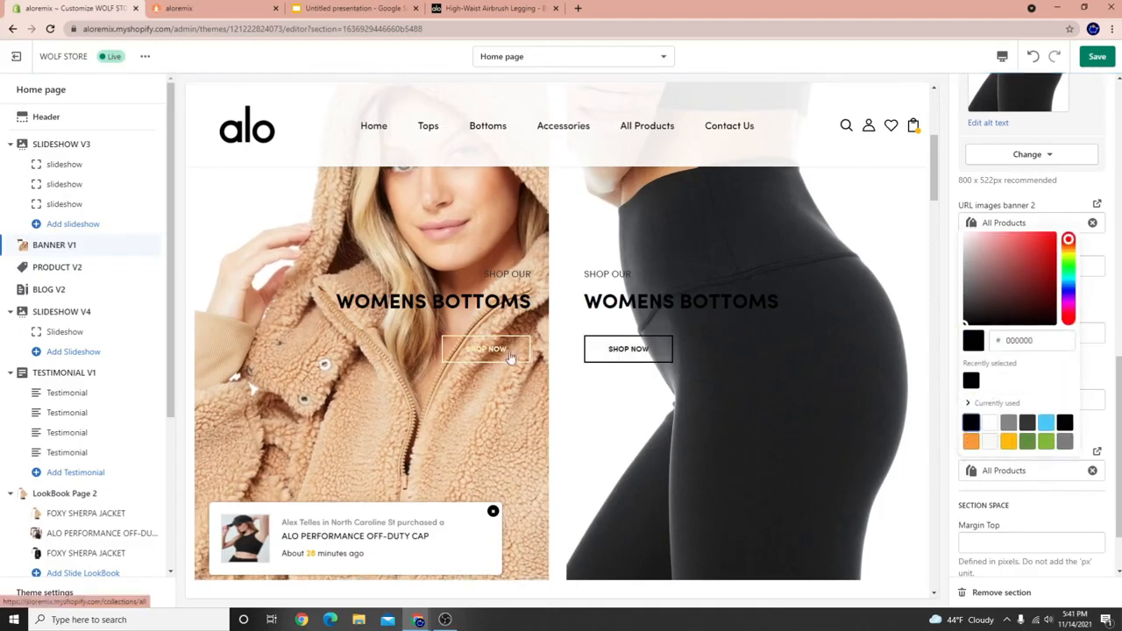
left_click(1086, 375)
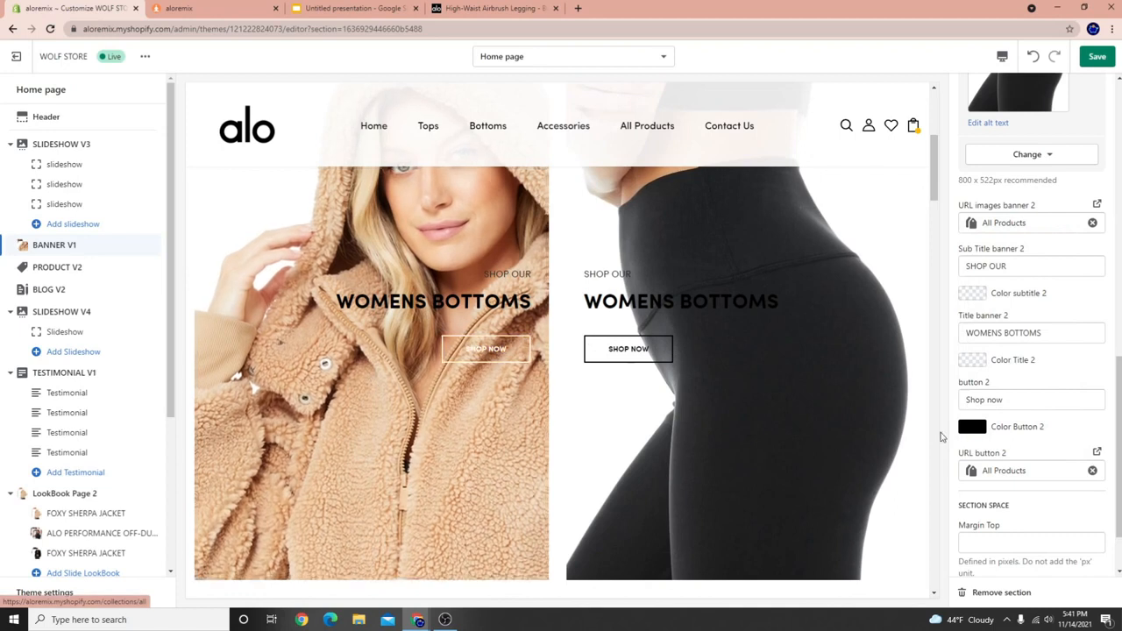
scroll(1031, 432, "up", 4)
scroll(1031, 432, "up", 4)
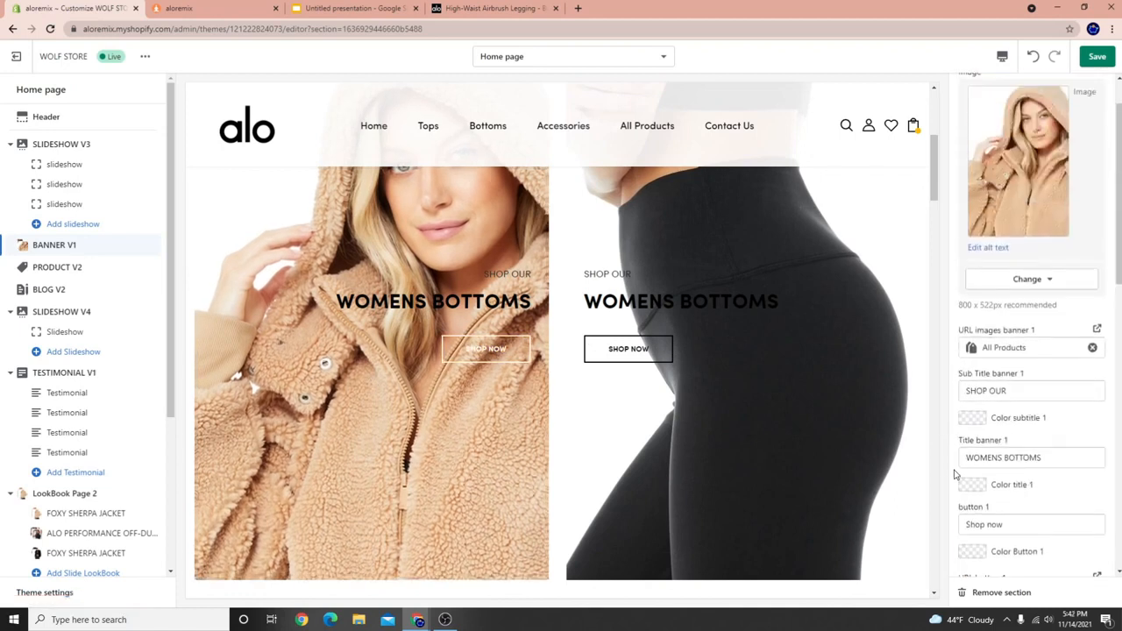
Make the left banner's button black (#000000) and select letters in its WOMENS BOTTOMS title.
scroll(985, 443, "down", 2)
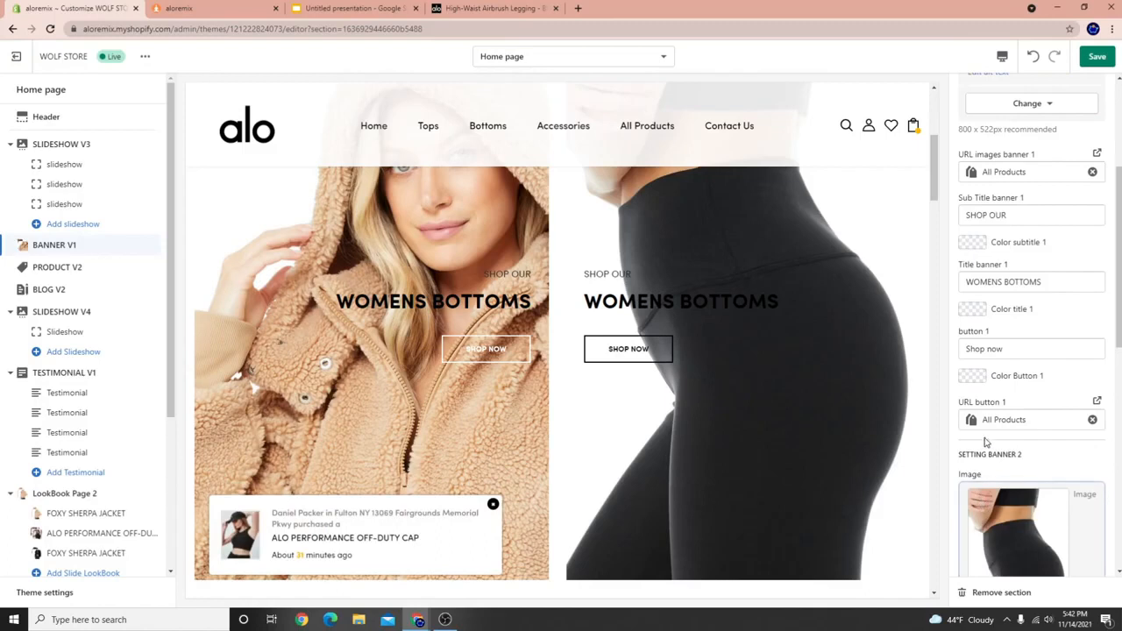
left_click(971, 376)
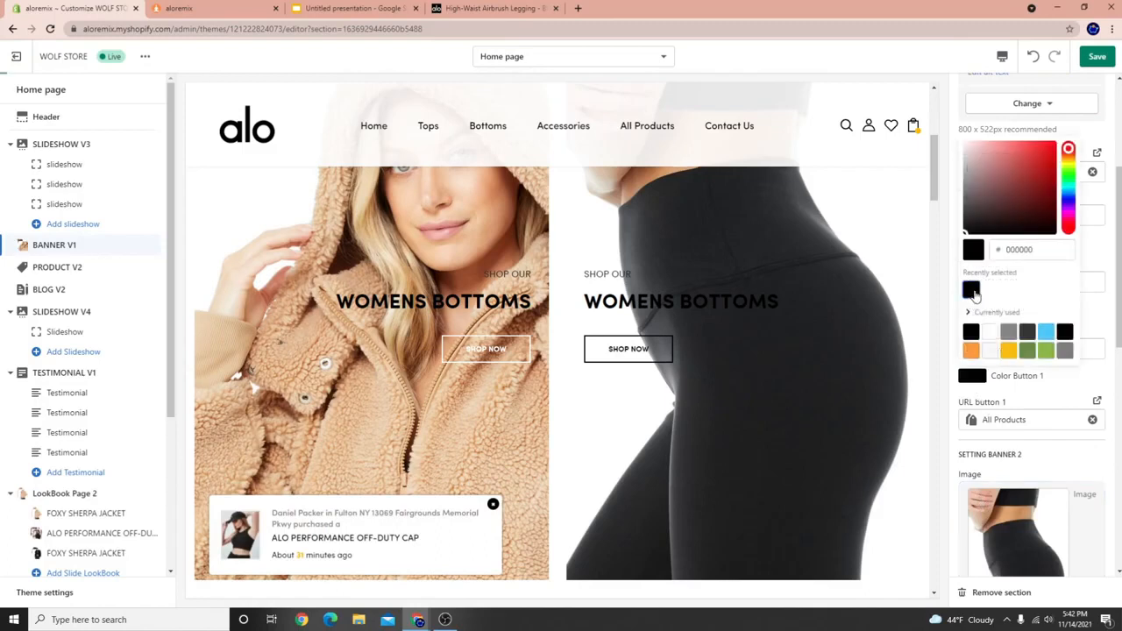
scroll(480, 380, "up", 2)
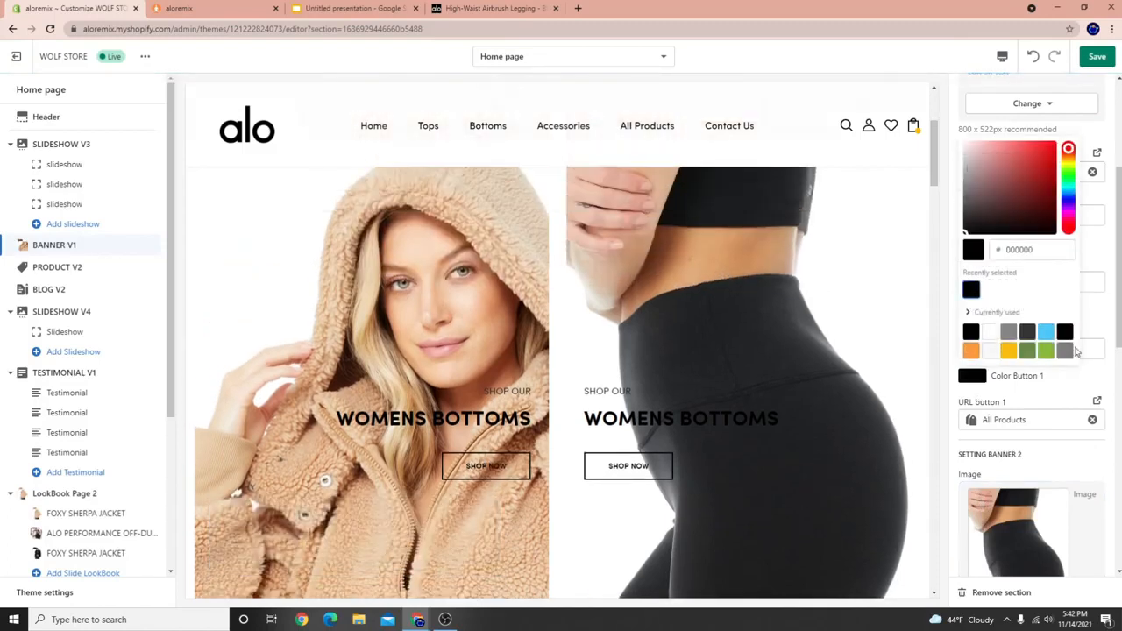
left_click(1102, 314)
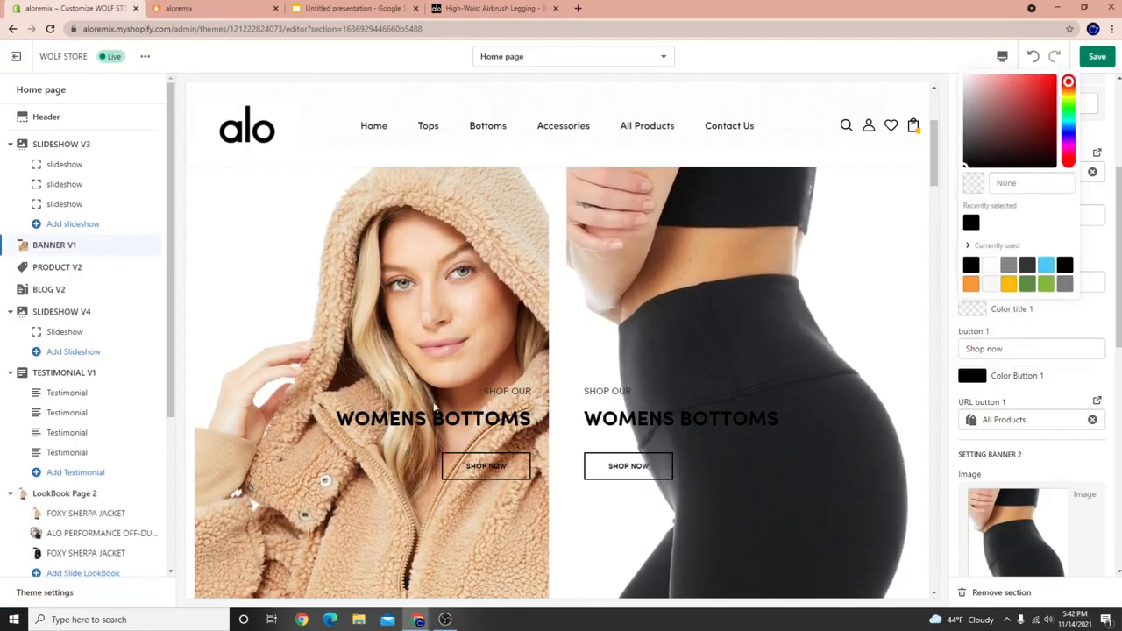
left_click_drag(443, 420, 474, 420)
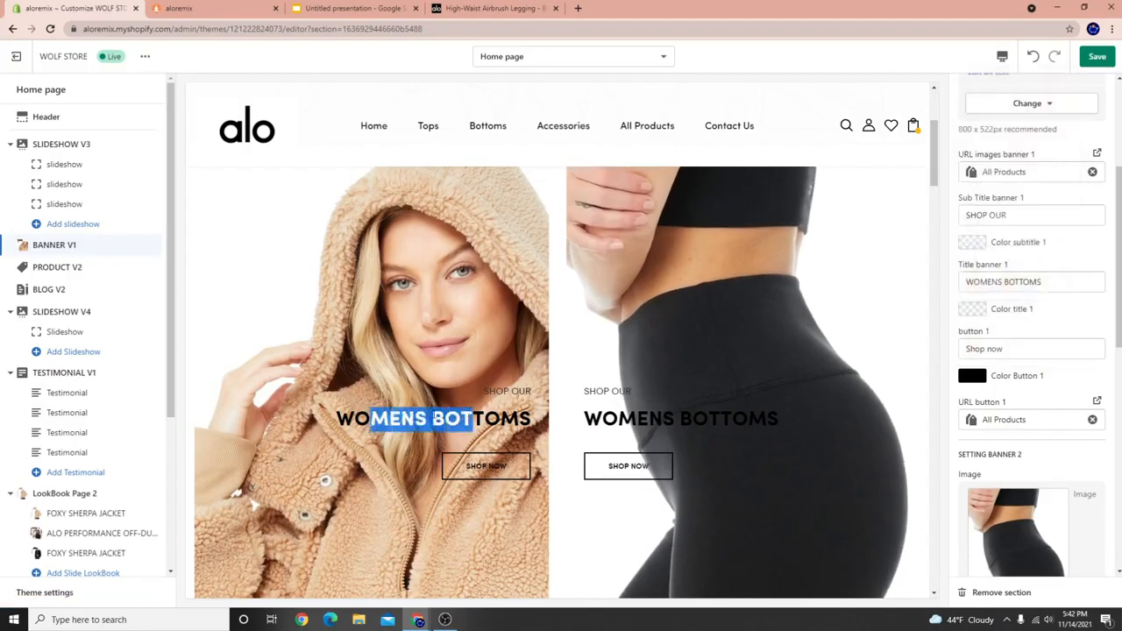
left_click(434, 416)
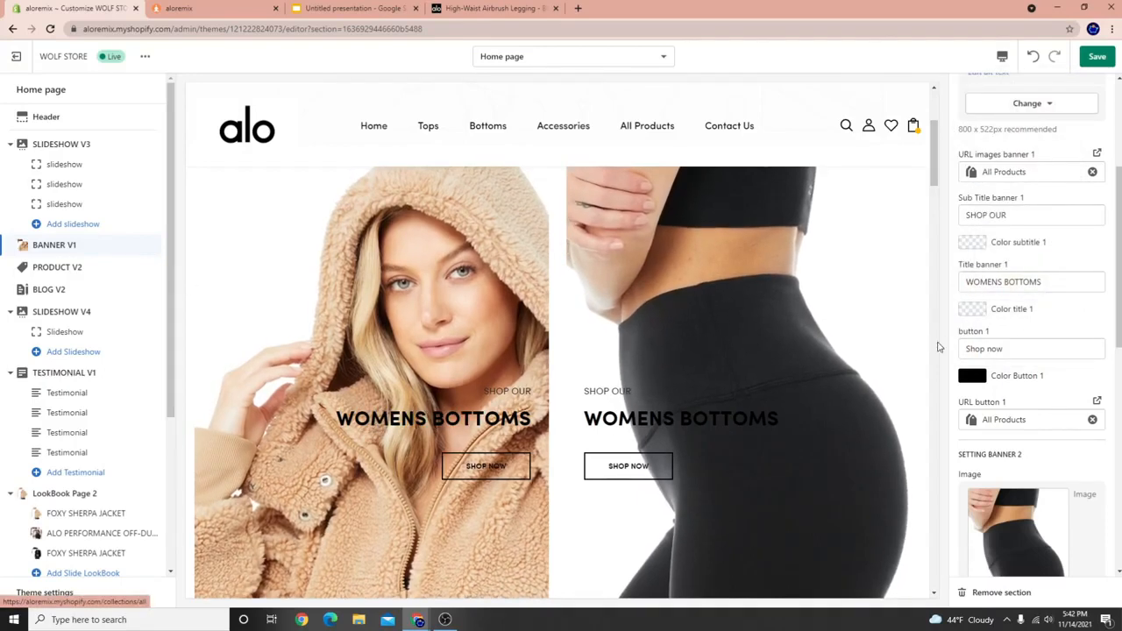
scroll(1043, 433, "up", 2)
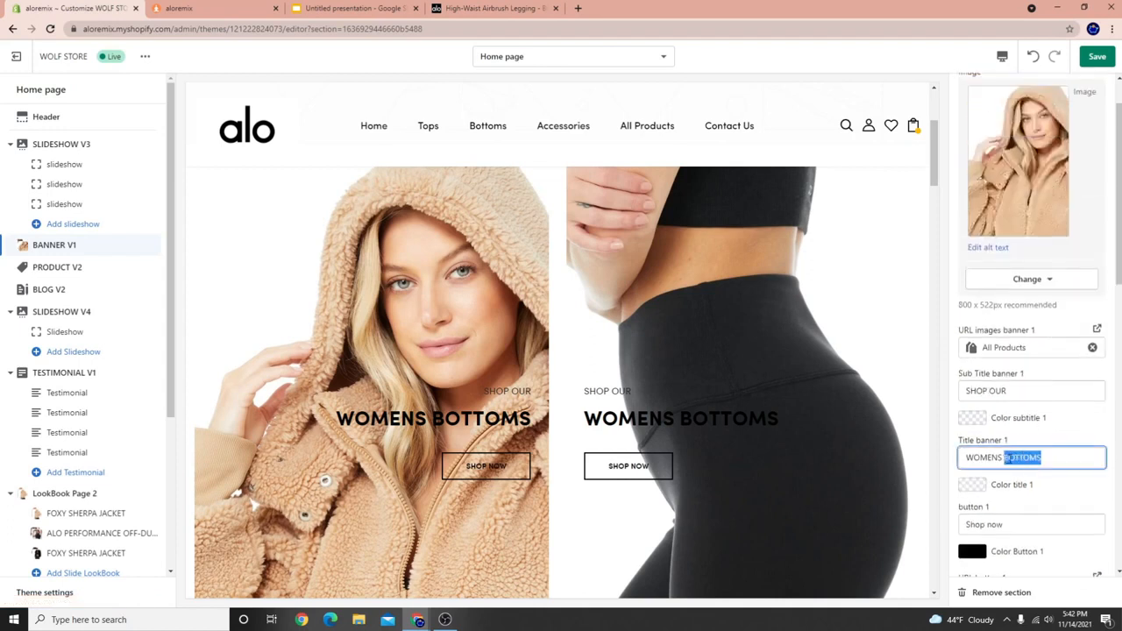
scroll(1026, 421, "down", 3)
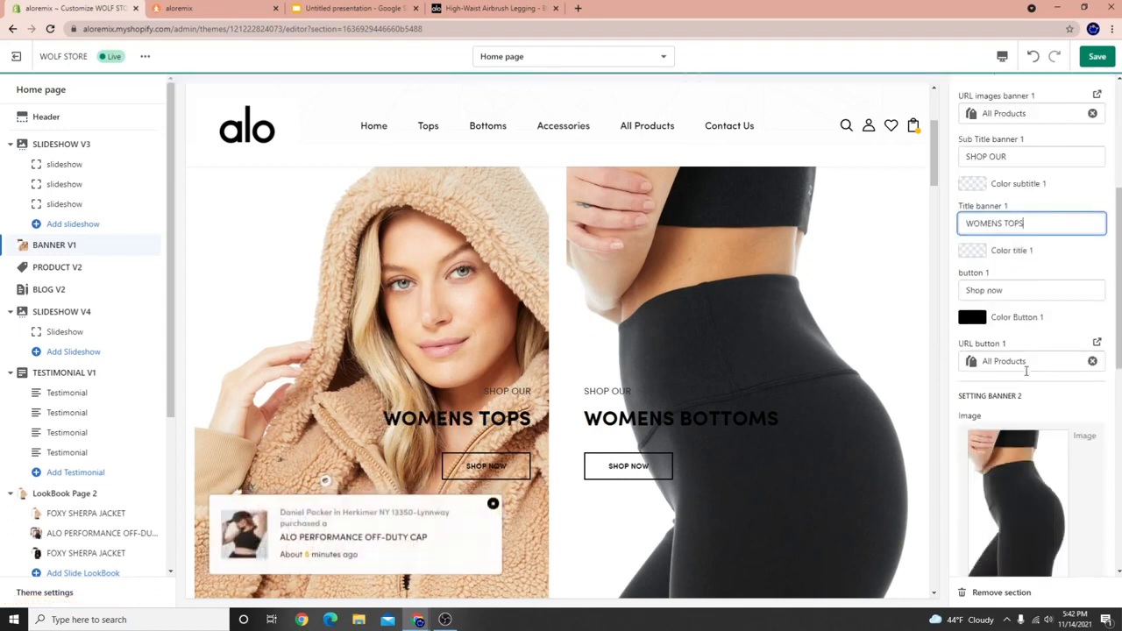
scroll(1035, 421, "down", 5)
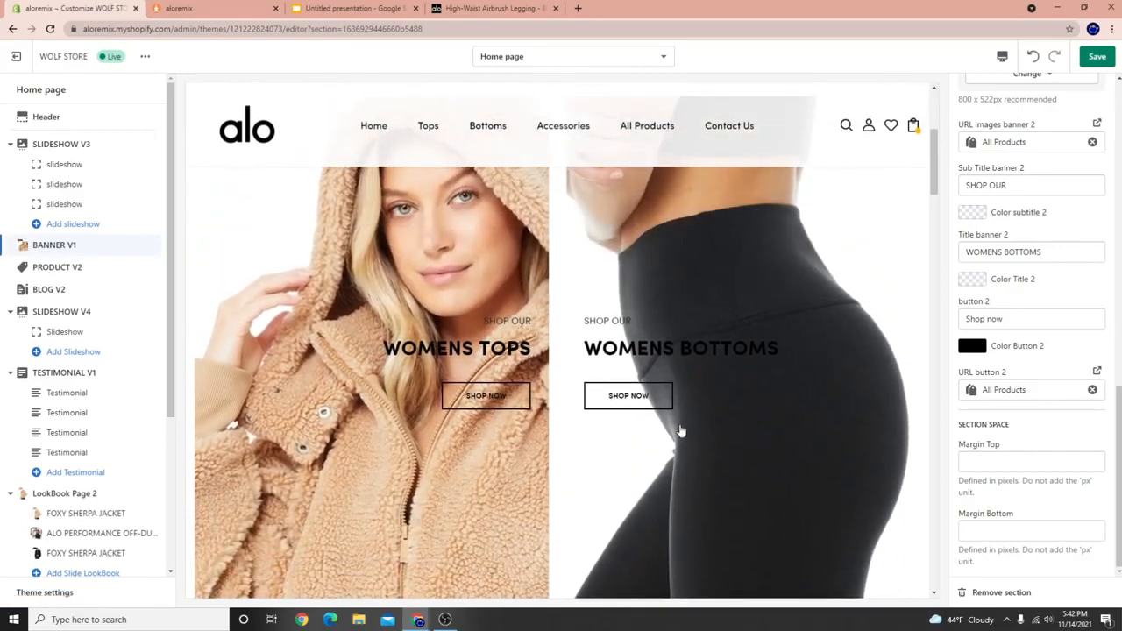
scroll(970, 410, "up", 1)
scroll(970, 411, "up", 3)
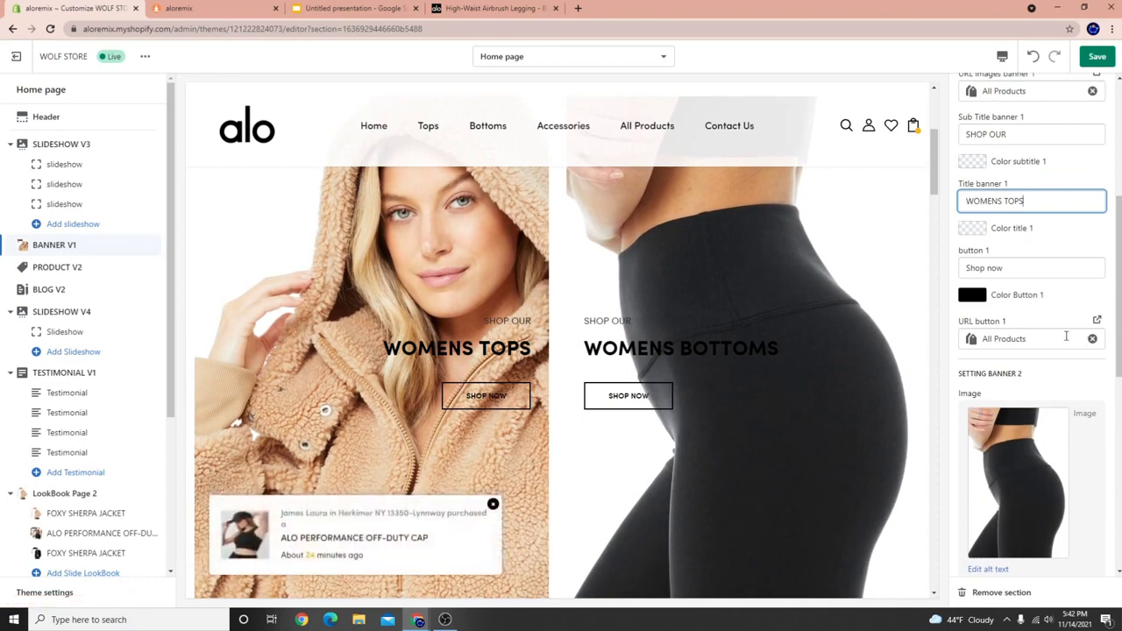
scroll(1047, 298, "up", 4)
scroll(971, 185, "down", 2)
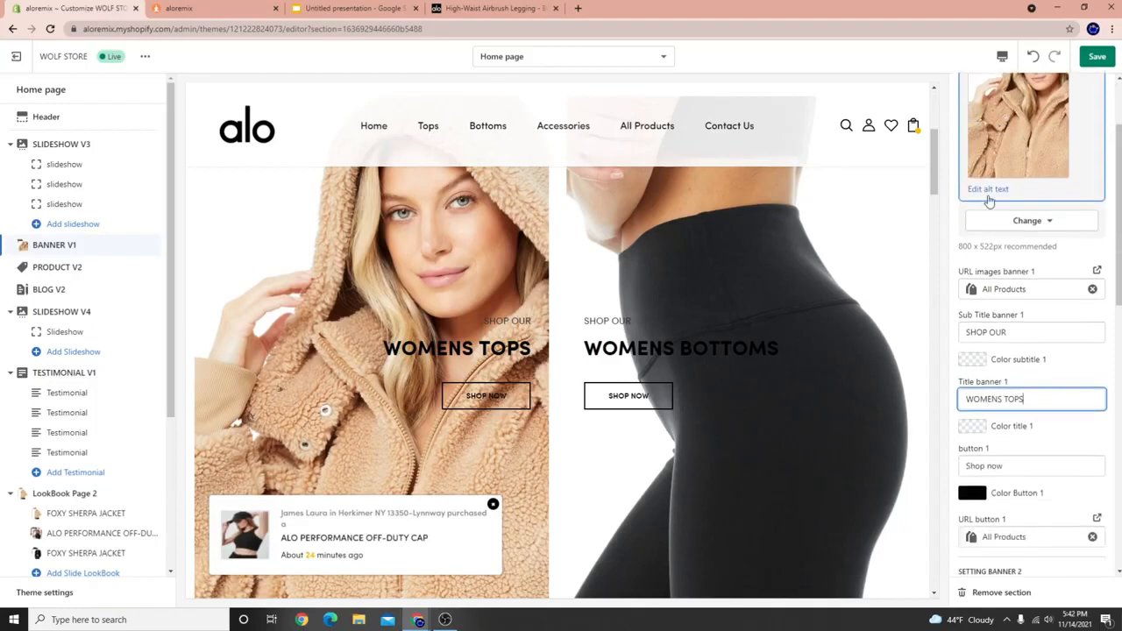
scroll(1013, 419, "down", 2)
left_click_drag(961, 403, 1082, 418)
Link the left banner's Shop now button to the Tops collection.
left_click(1092, 420)
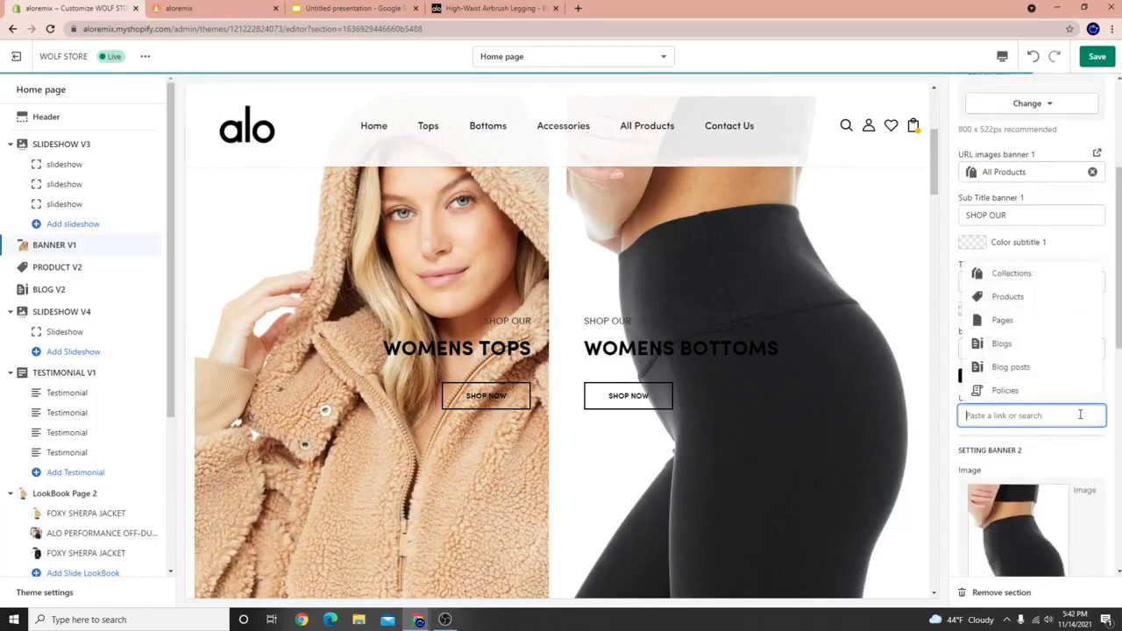
left_click(1024, 278)
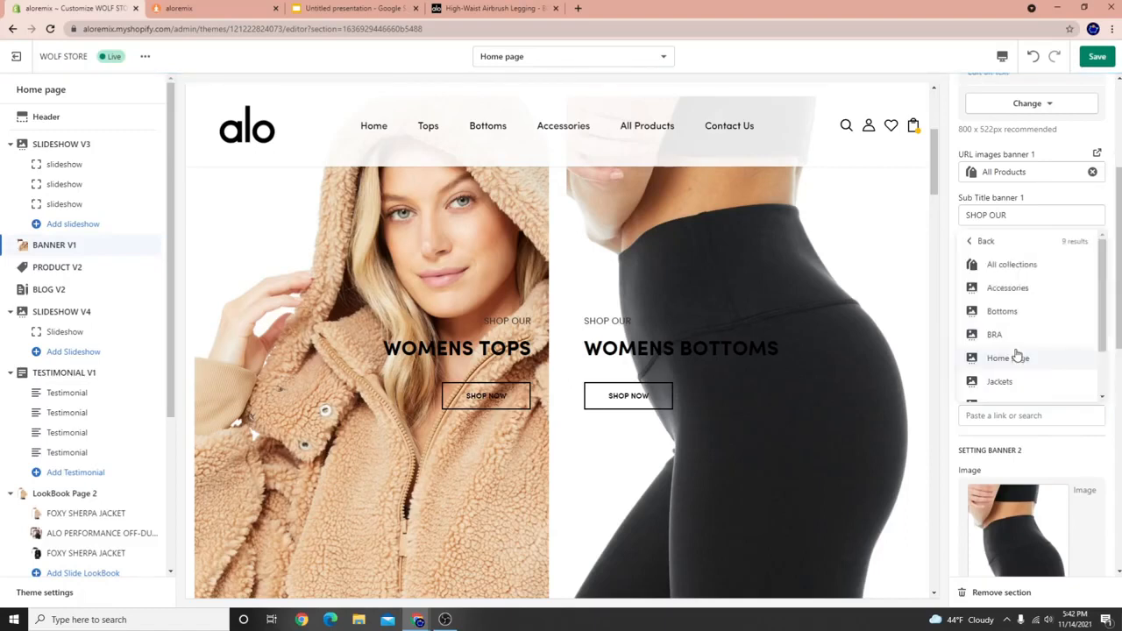
scroll(1001, 360, "down", 2)
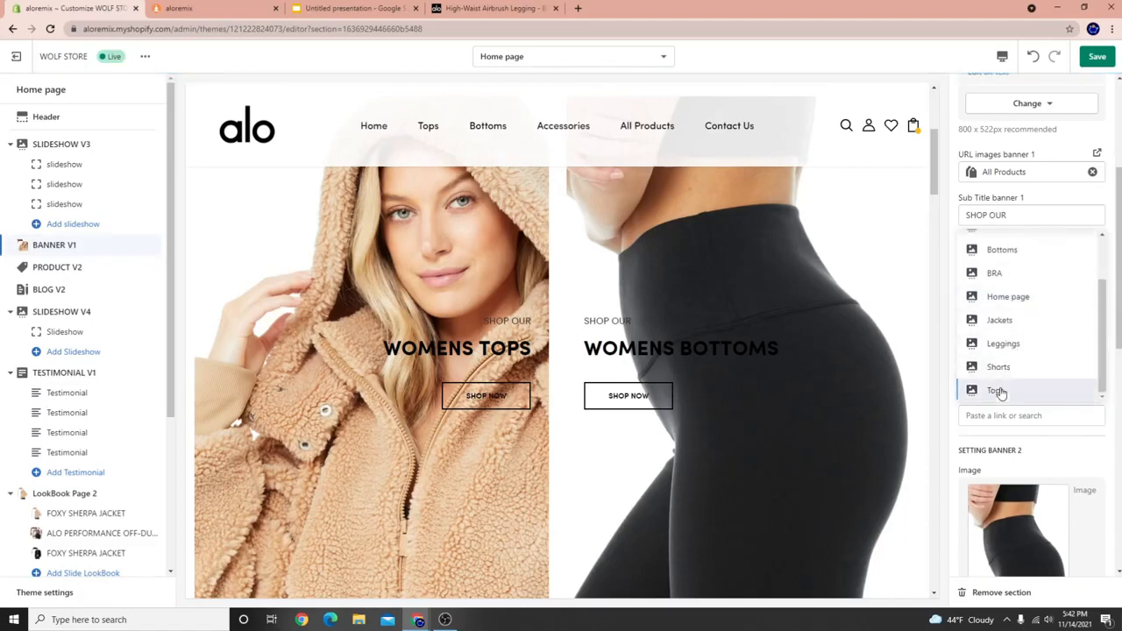
left_click(998, 391)
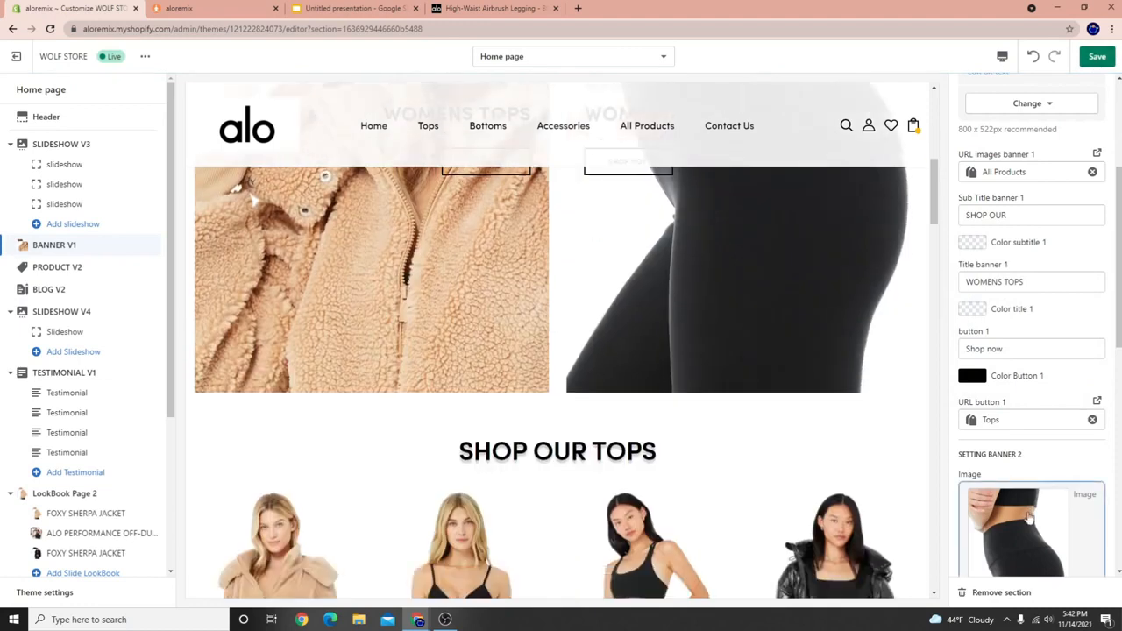
Link the right banner's Shop now button to the Bottoms collection and save the theme.
scroll(991, 438, "down", 4)
scroll(997, 486, "down", 3)
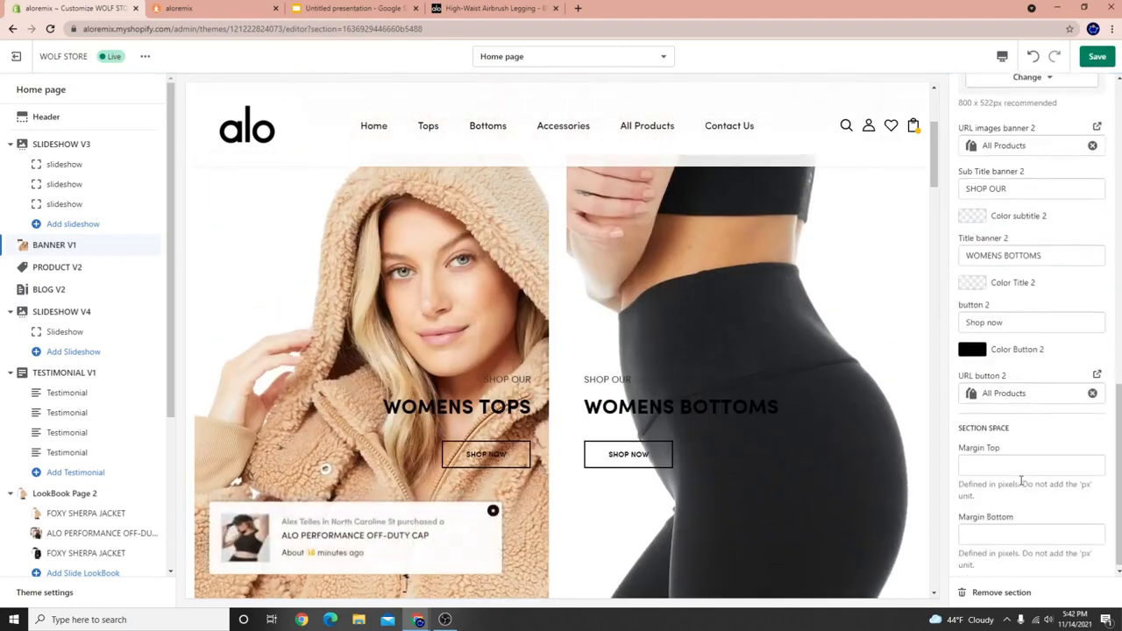
left_click(1092, 390)
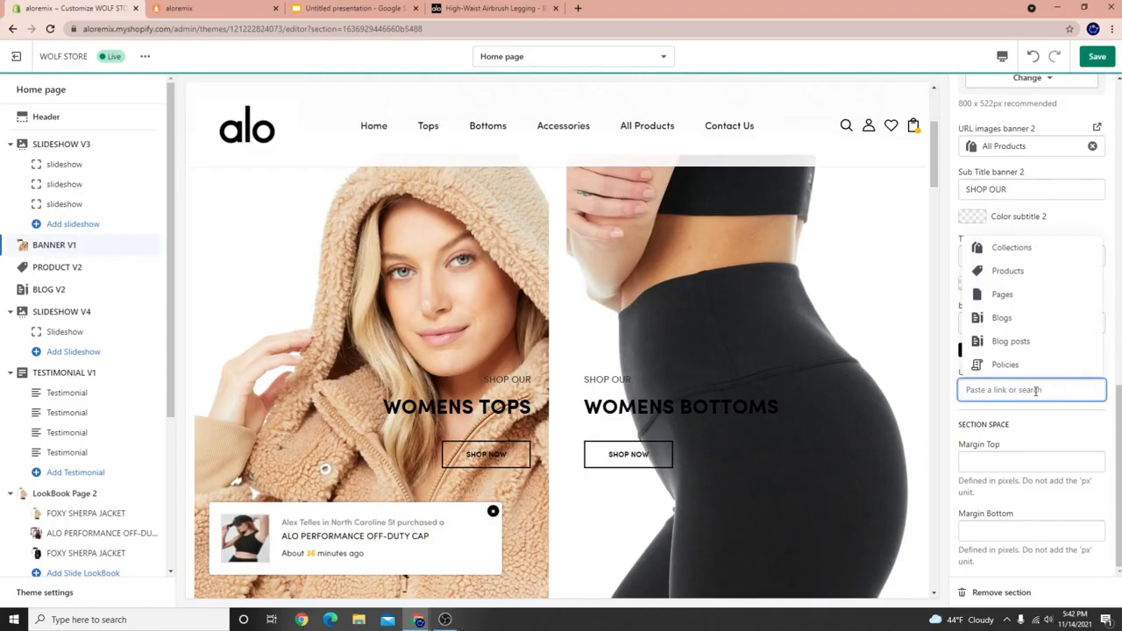
left_click(994, 247)
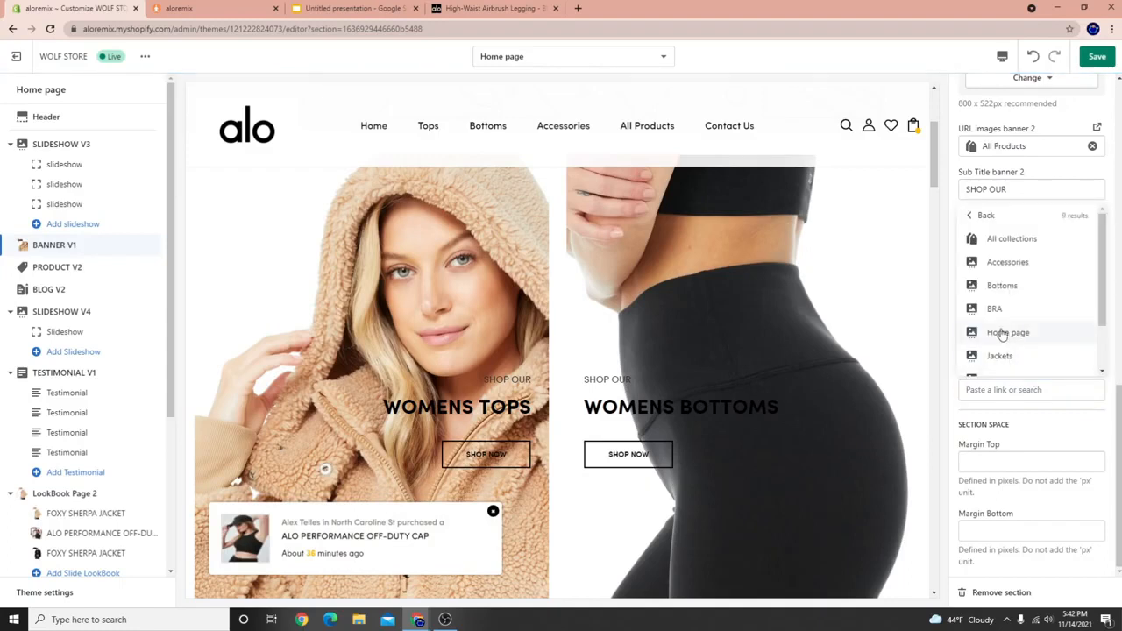
left_click(1004, 283)
left_click(1098, 57)
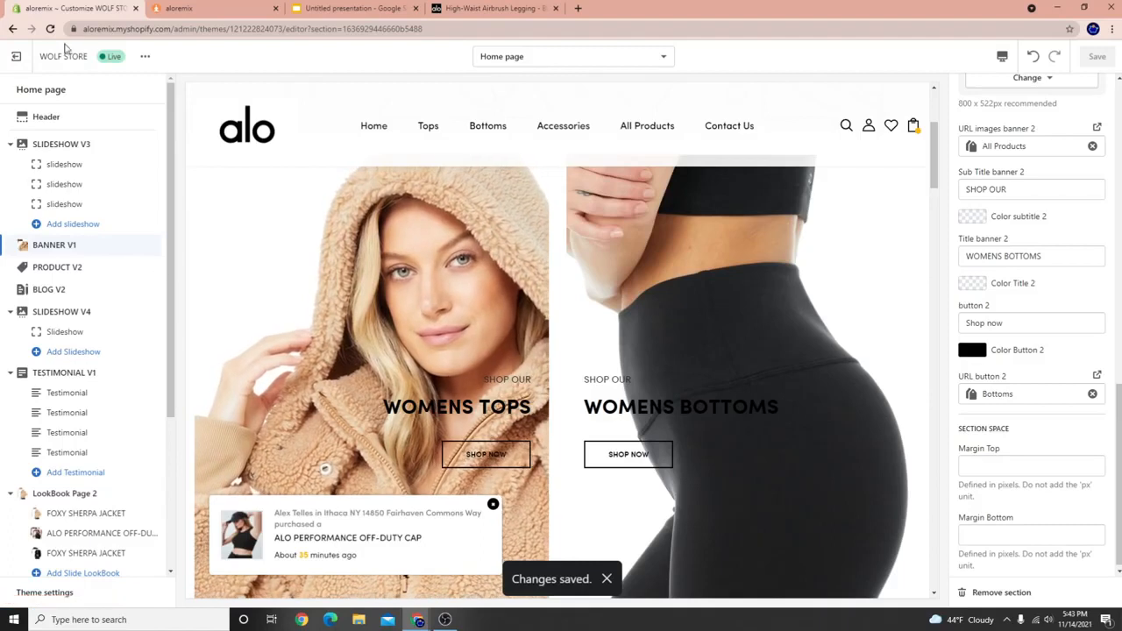
Leave the theme editor, view the live store, and dismiss the mailing-list popup.
left_click(16, 56)
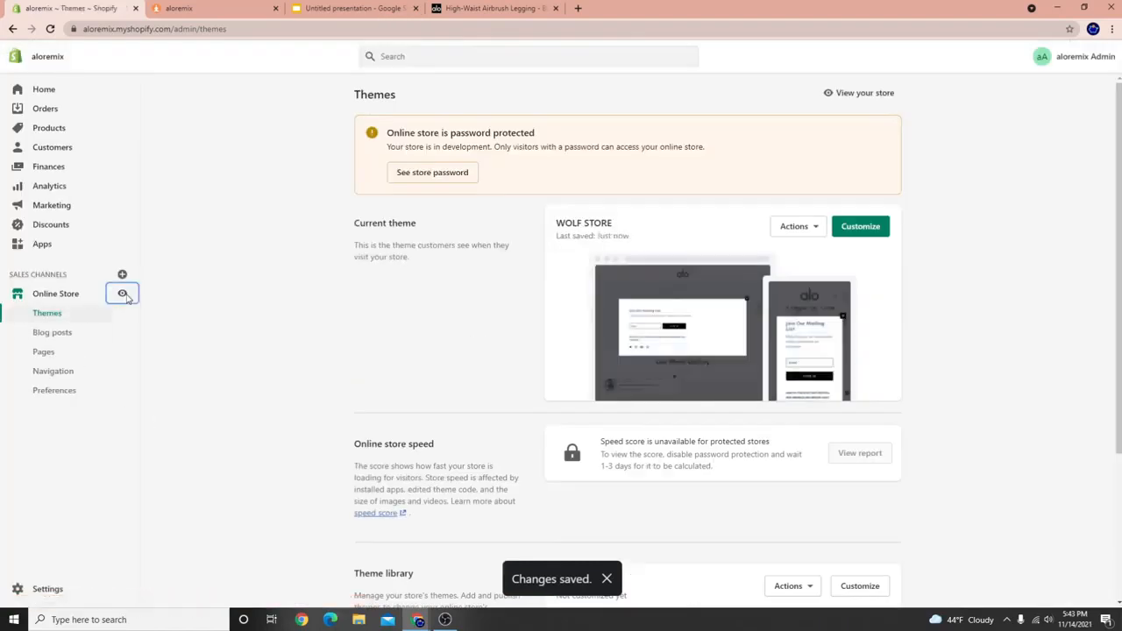
left_click(124, 292)
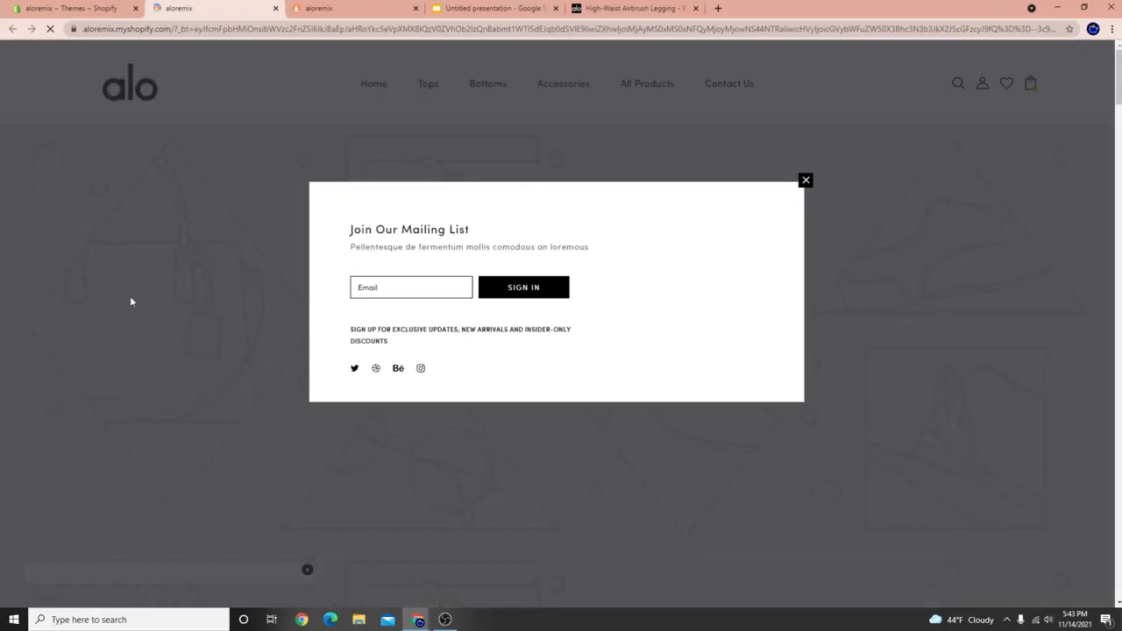
left_click(131, 299)
scroll(331, 387, "down", 10)
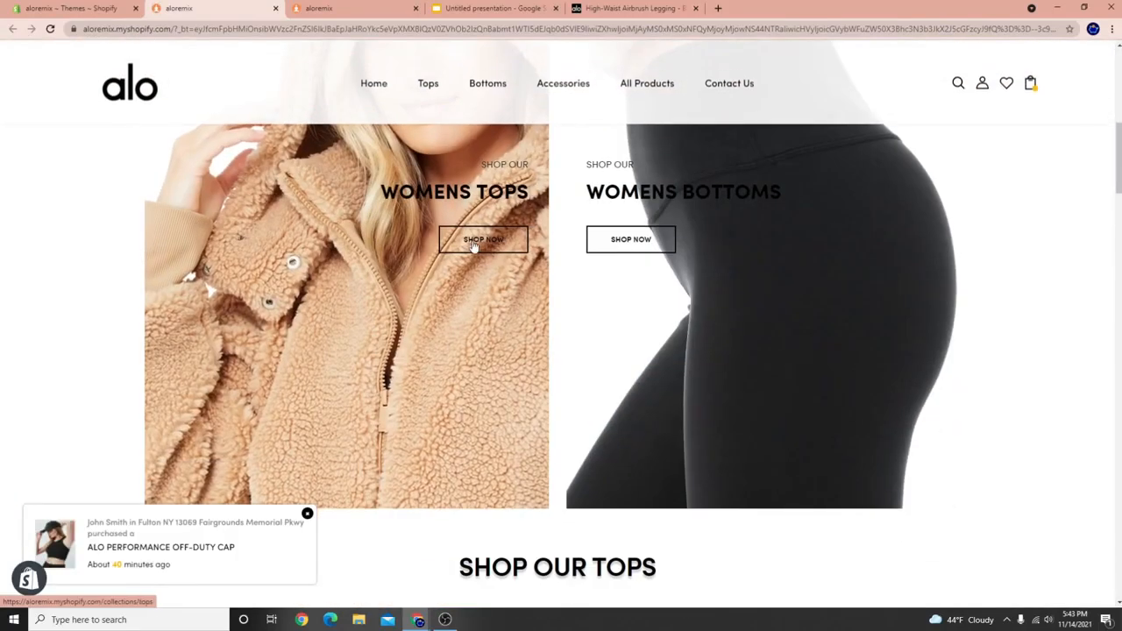
Confirm the WOMENS TOPS banner opens Tops and the WOMENS BOTTOMS banner opens Bottoms.
left_click(475, 245)
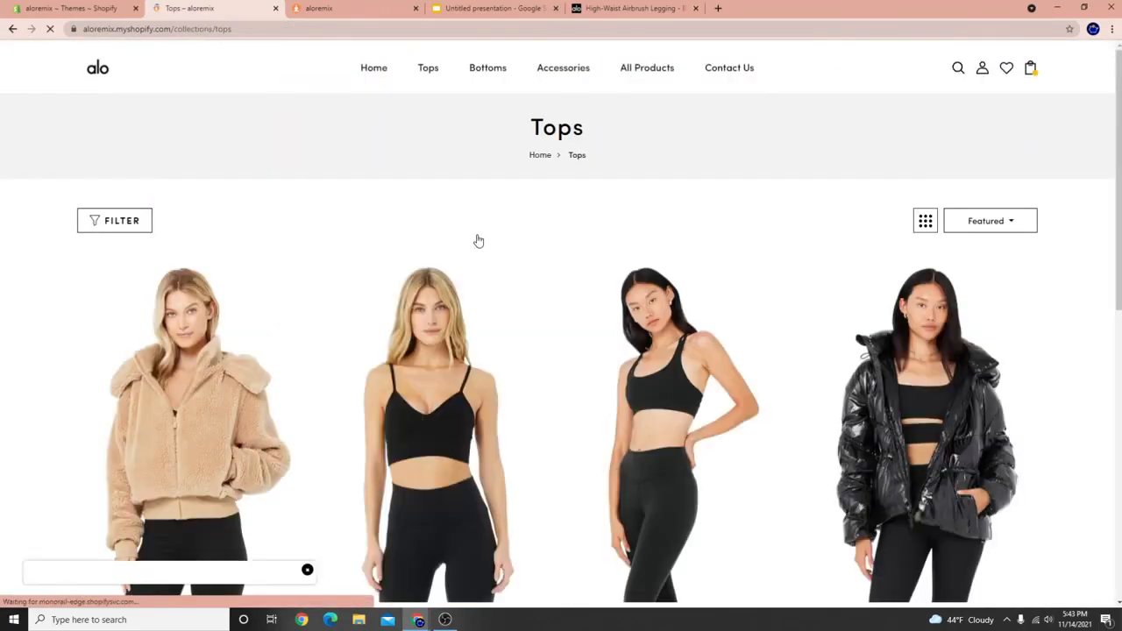
scroll(777, 348, "down", 6)
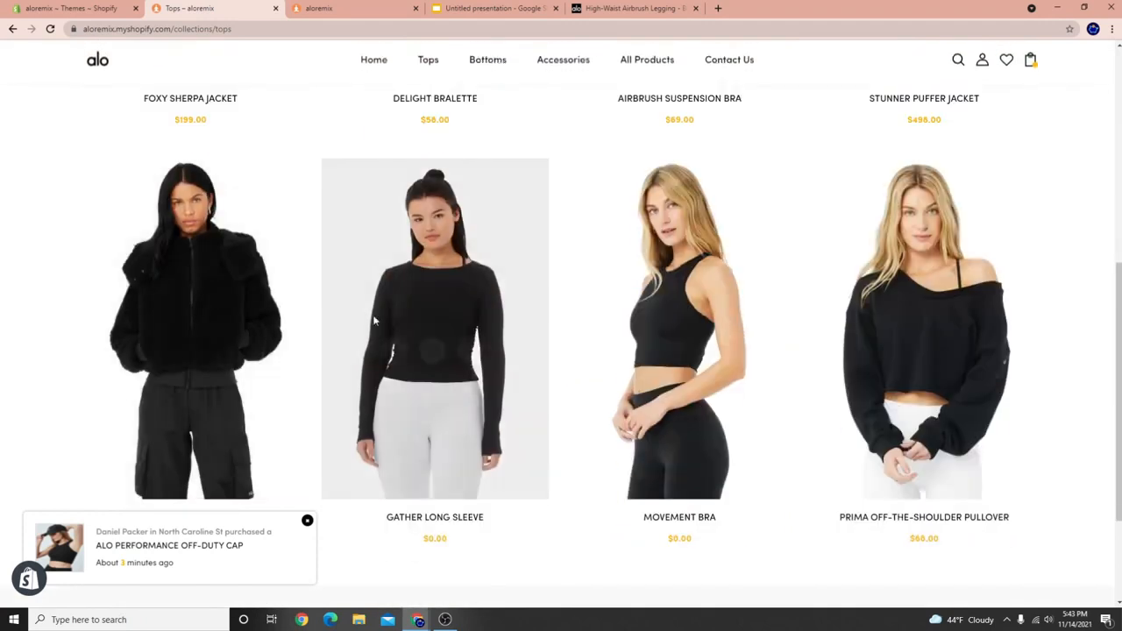
key("alt+Left")
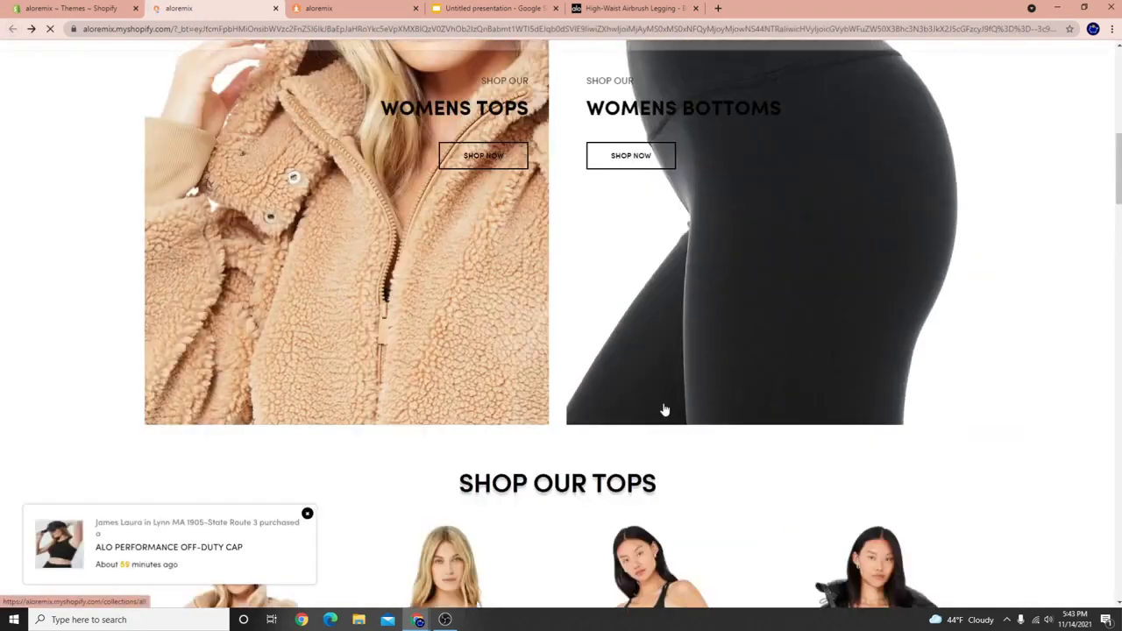
left_click(658, 243)
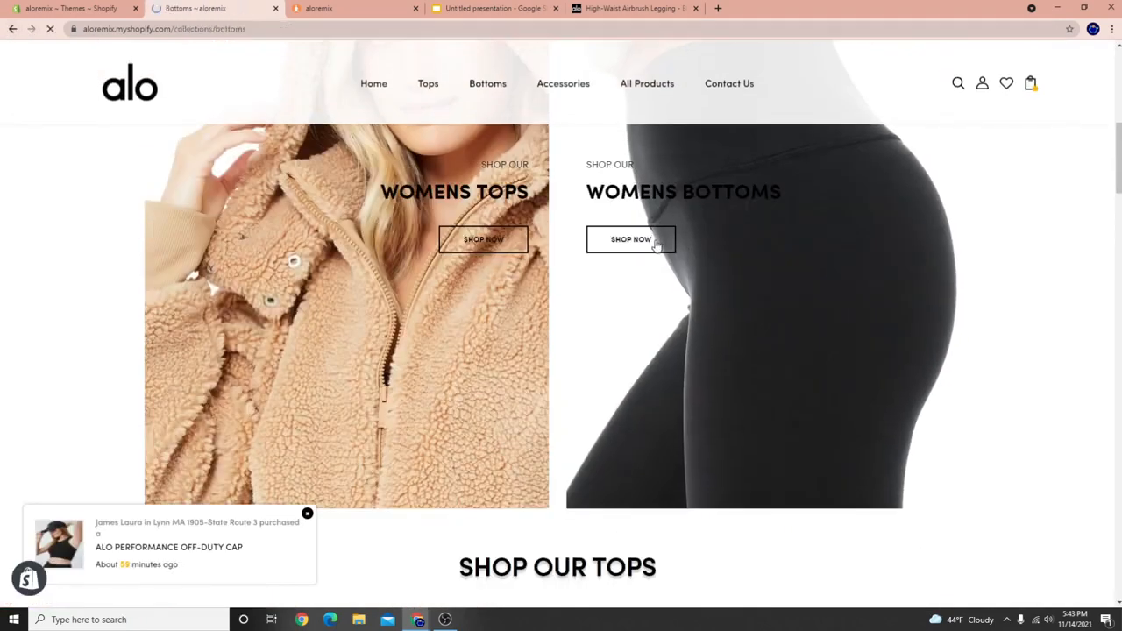
scroll(541, 416, "down", 3)
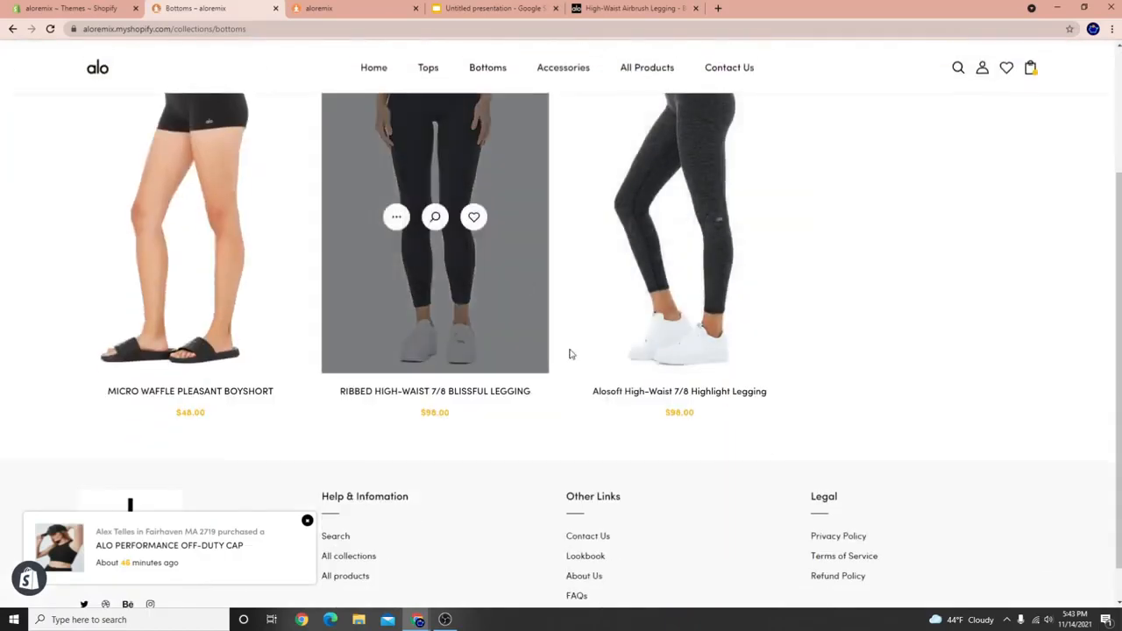
scroll(496, 599, "up", 3)
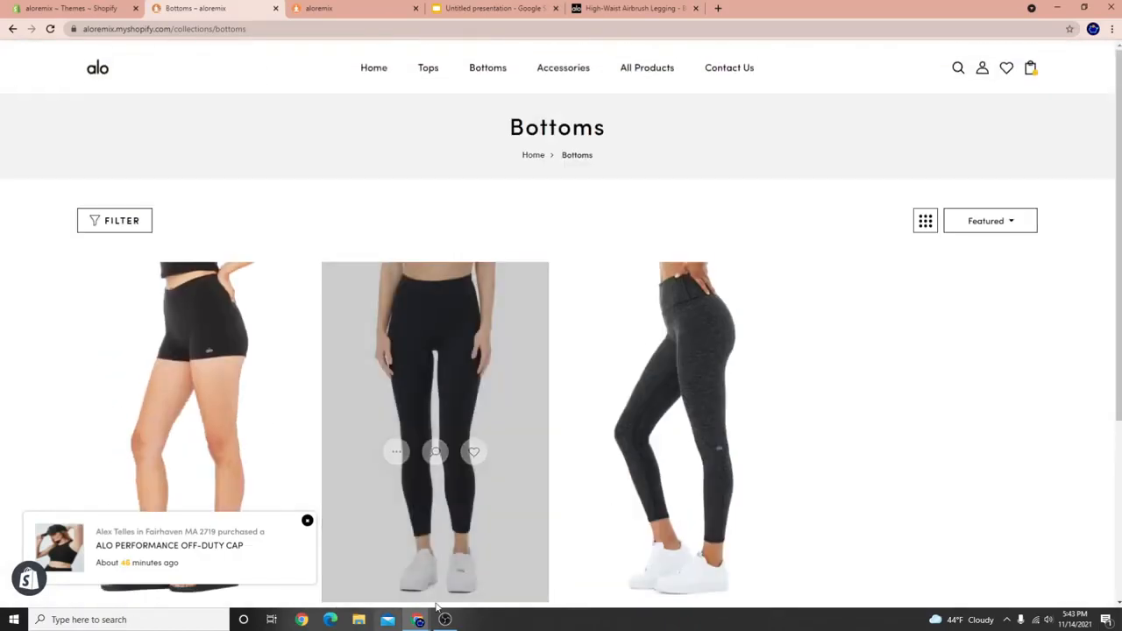
left_click(446, 620)
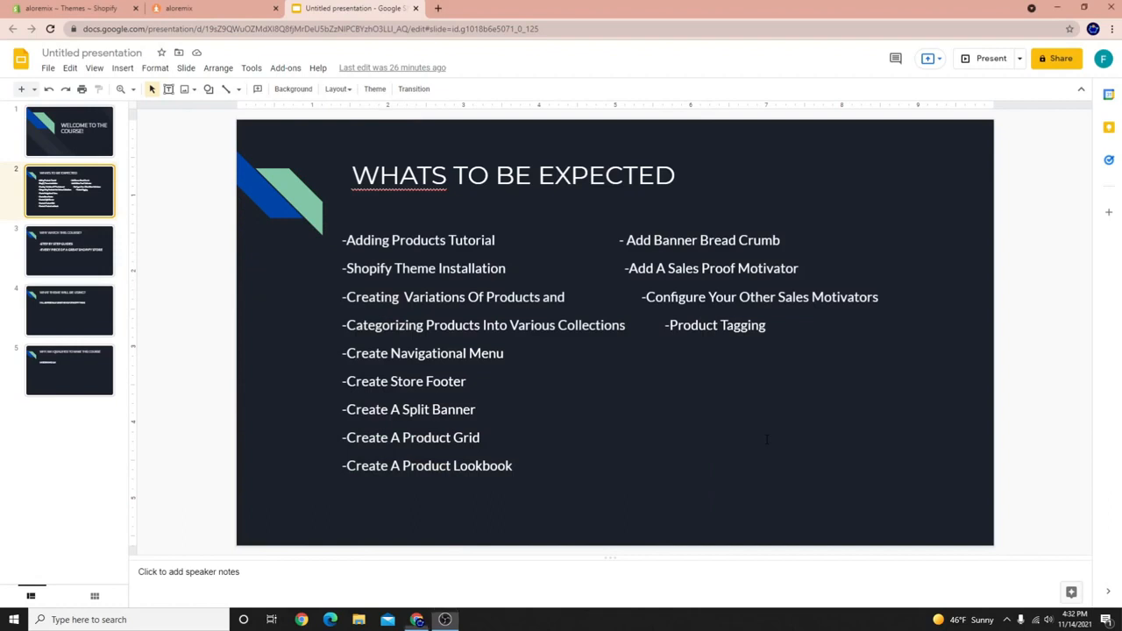
Highlight 'Categorizing Products Into Various Collections' on the course outline slide, then return to the store preview.
left_click(767, 440)
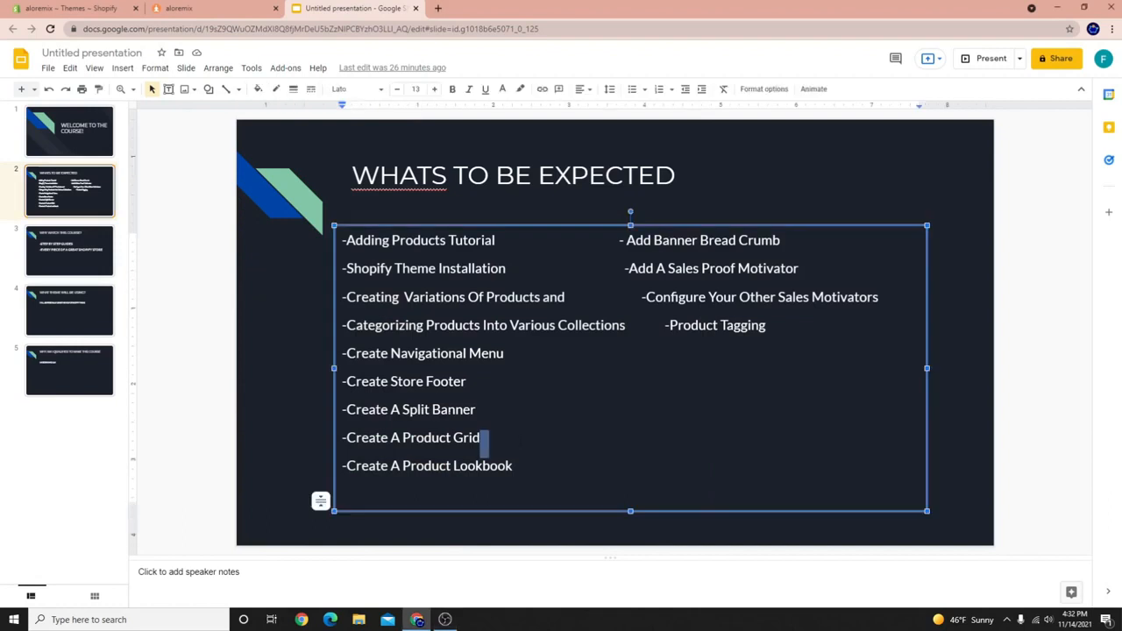
left_click(239, 322)
left_click(538, 293)
left_click_drag(494, 297, 625, 328)
left_click(351, 325)
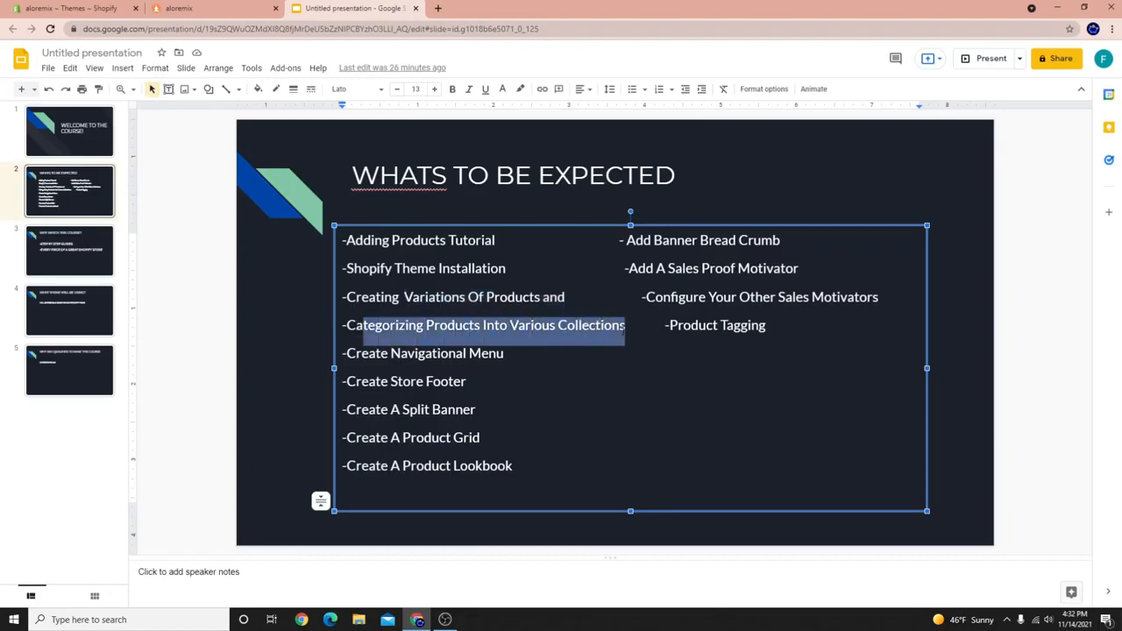
left_click(184, 9)
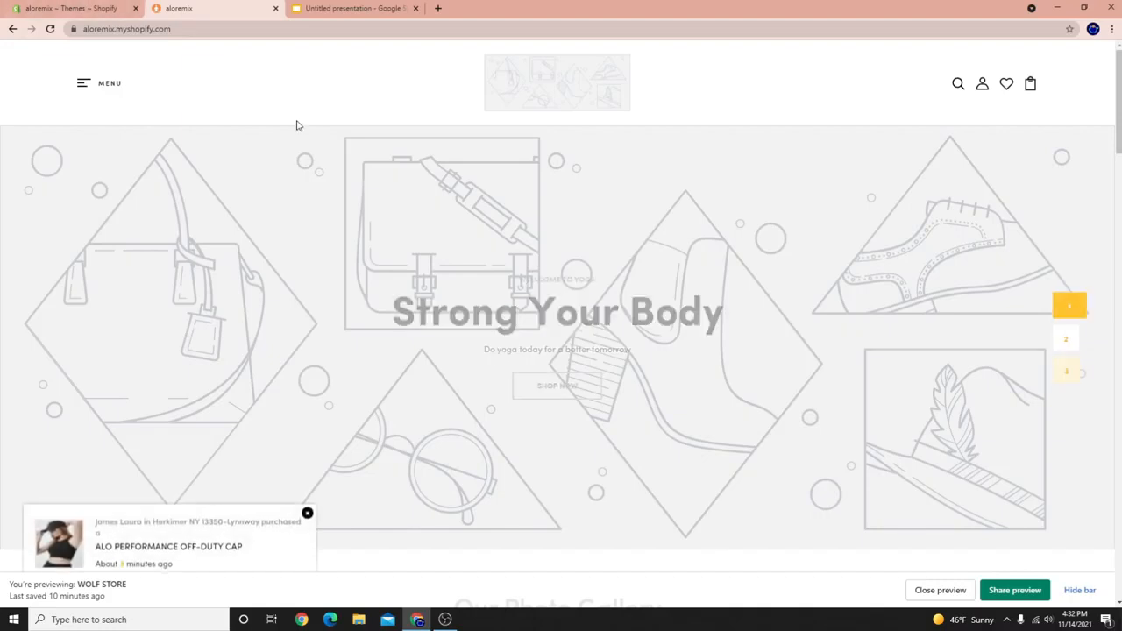
Open Catalog from the storefront menu and browse the Products grid, including the Foxy Sherpa Jacket.
left_click(84, 82)
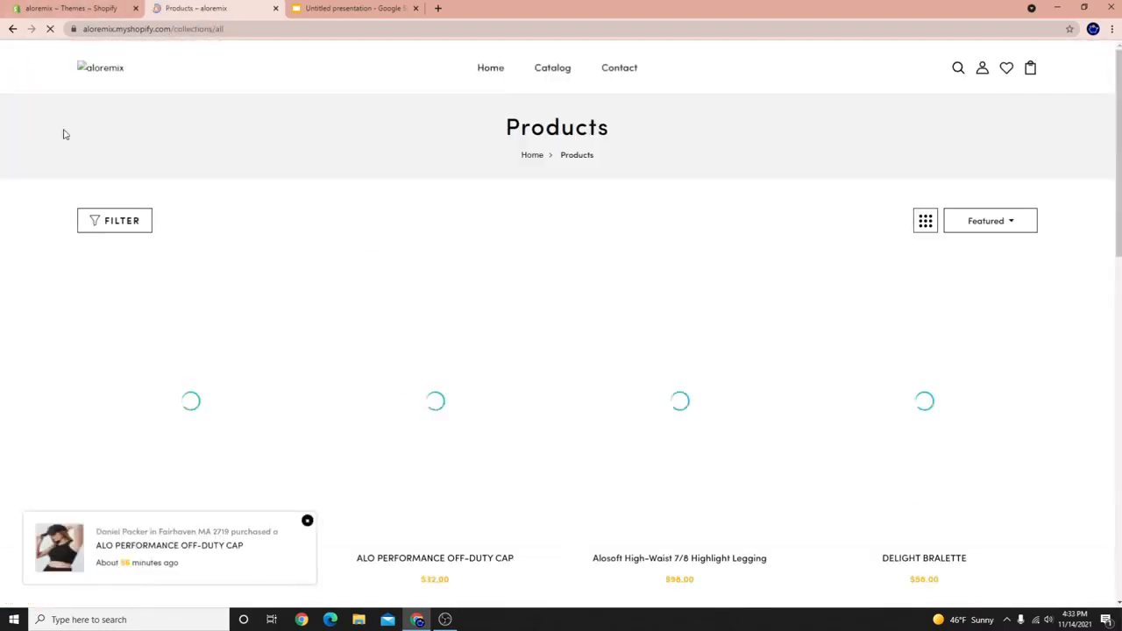
scroll(435, 228, "down", 3)
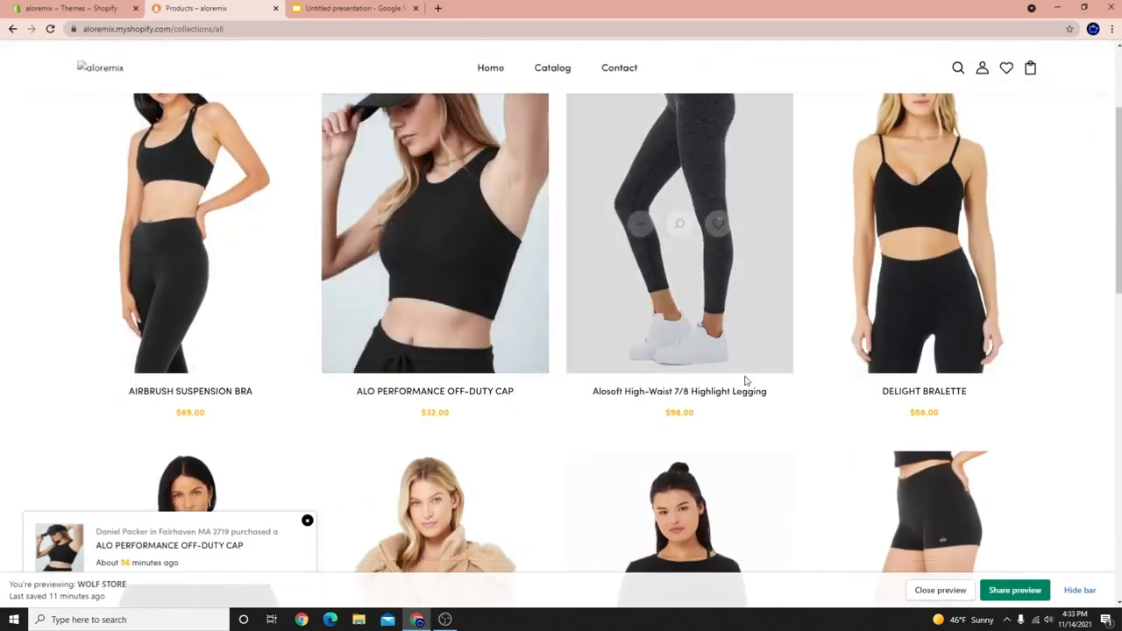
scroll(661, 375, "up", 2)
scroll(298, 361, "down", 2)
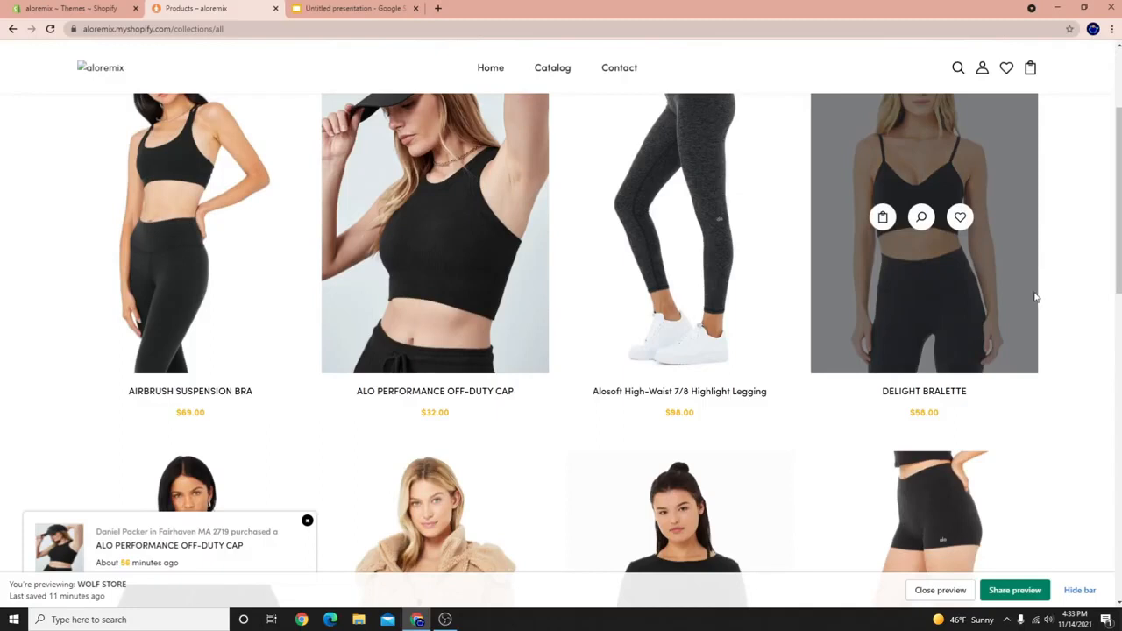
scroll(1030, 297, "up", 1)
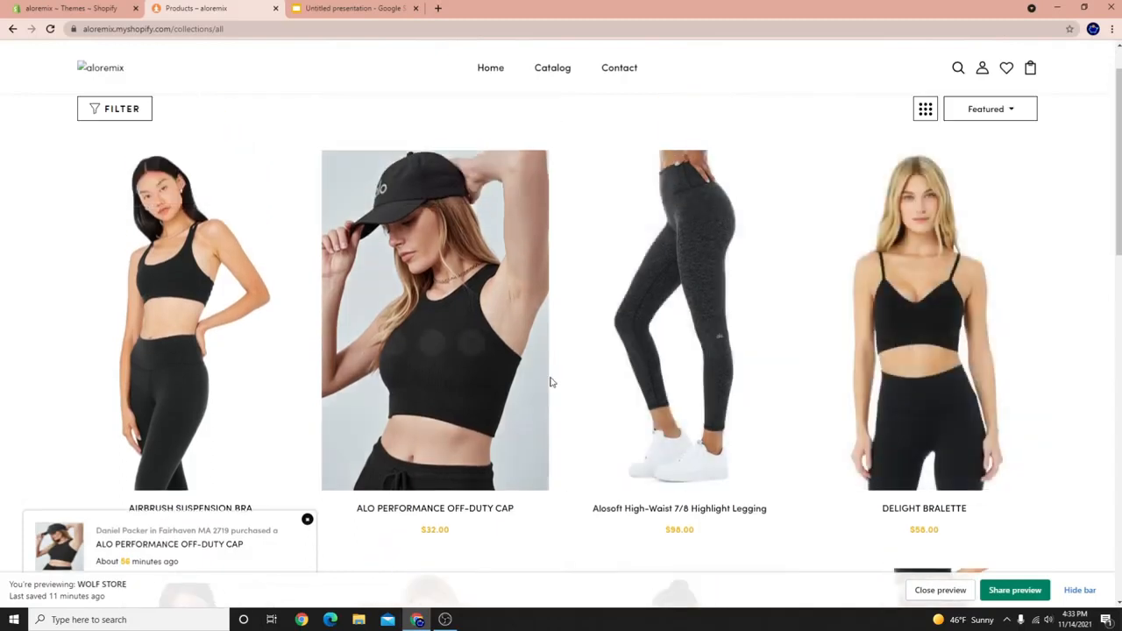
scroll(551, 386, "down", 1)
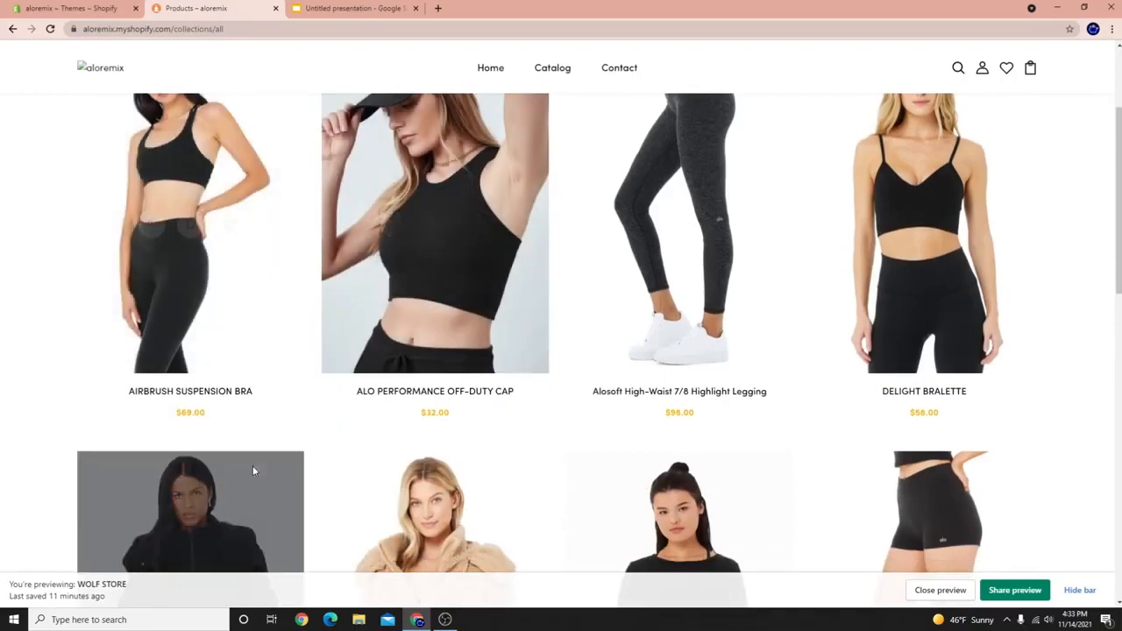
scroll(202, 456, "down", 2)
scroll(342, 491, "down", 2)
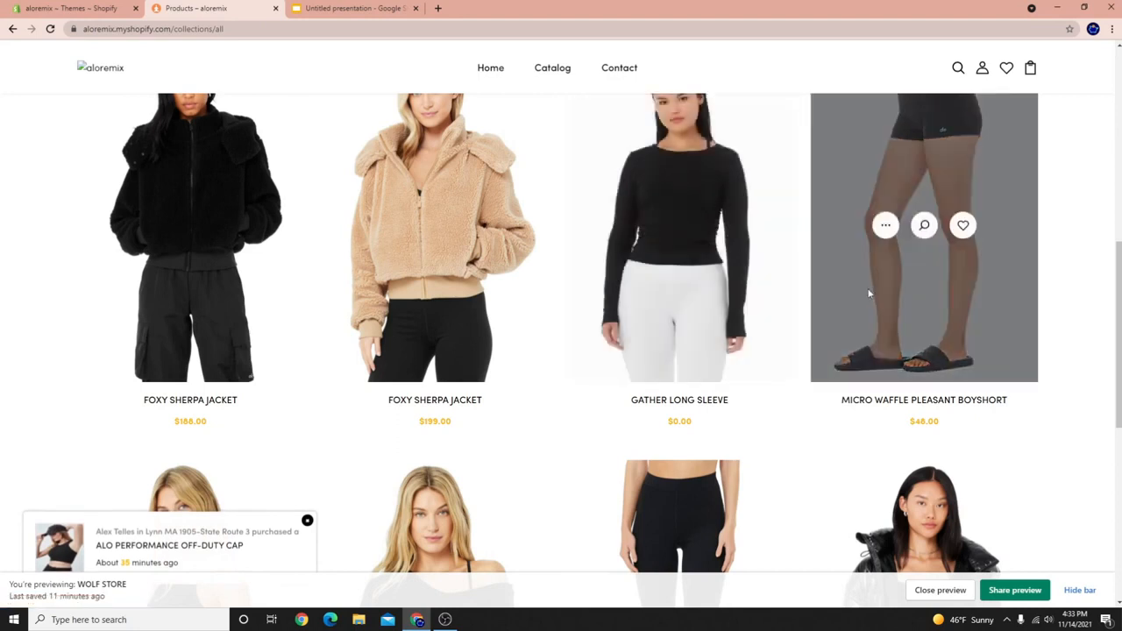
scroll(432, 232, "down", 5)
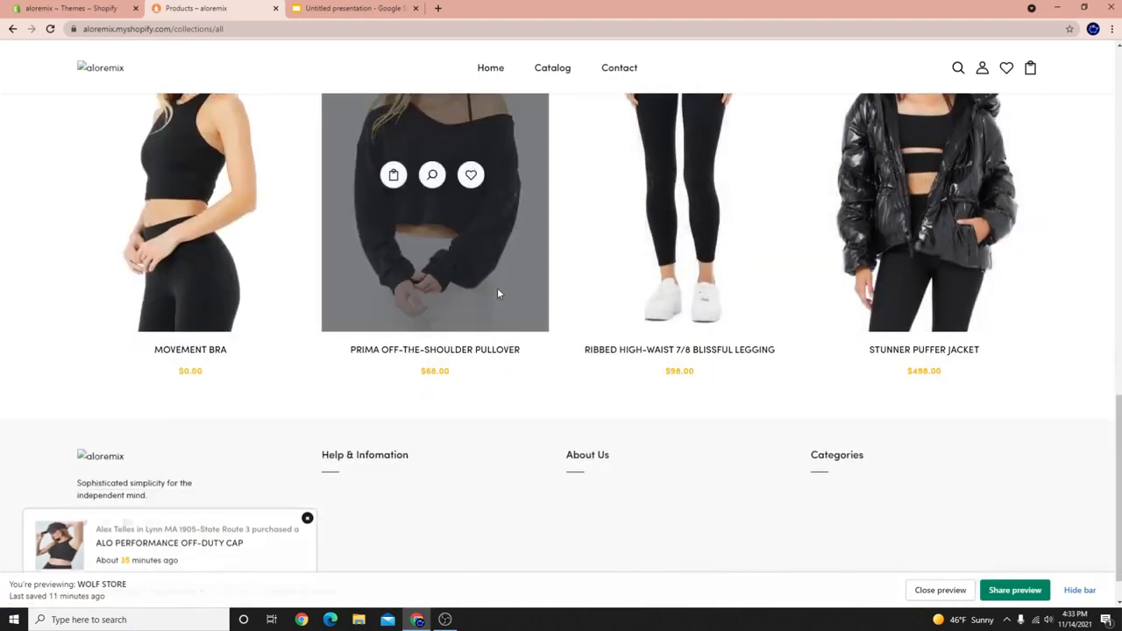
scroll(438, 246, "up", 1)
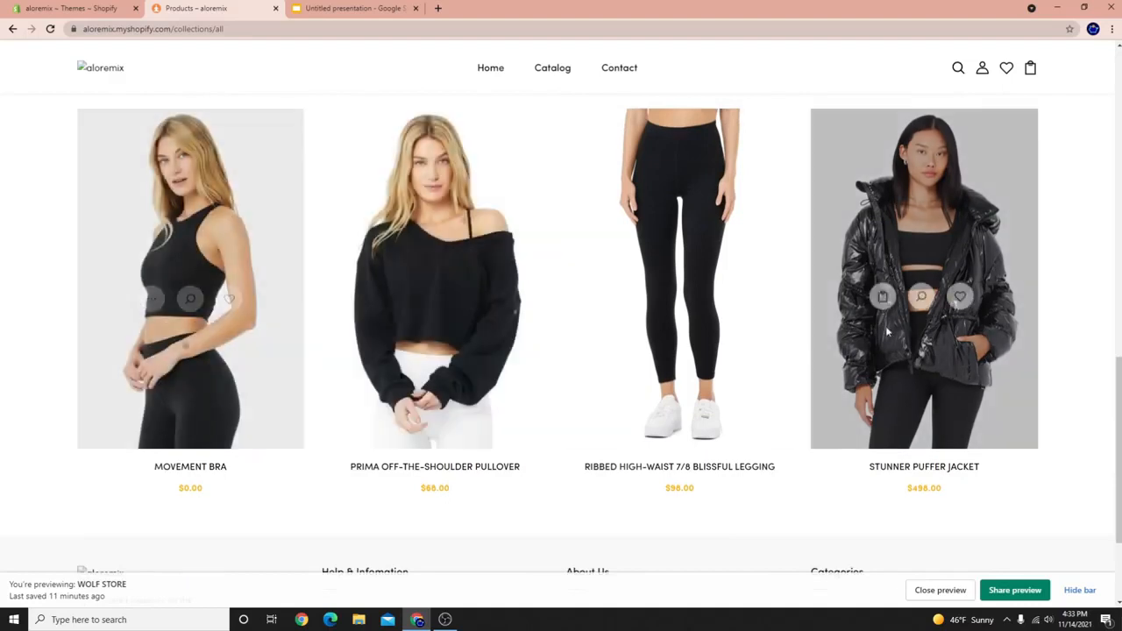
scroll(943, 395, "up", 1)
scroll(873, 460, "down", 2)
scroll(855, 451, "up", 4)
scroll(855, 450, "up", 5)
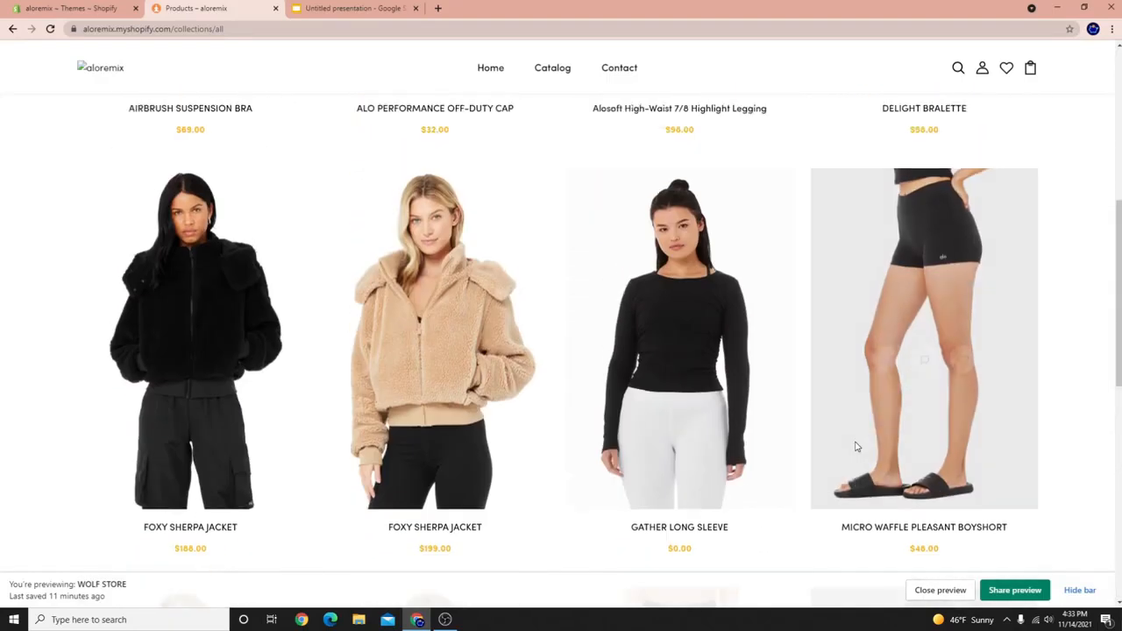
scroll(438, 254, "down", 6)
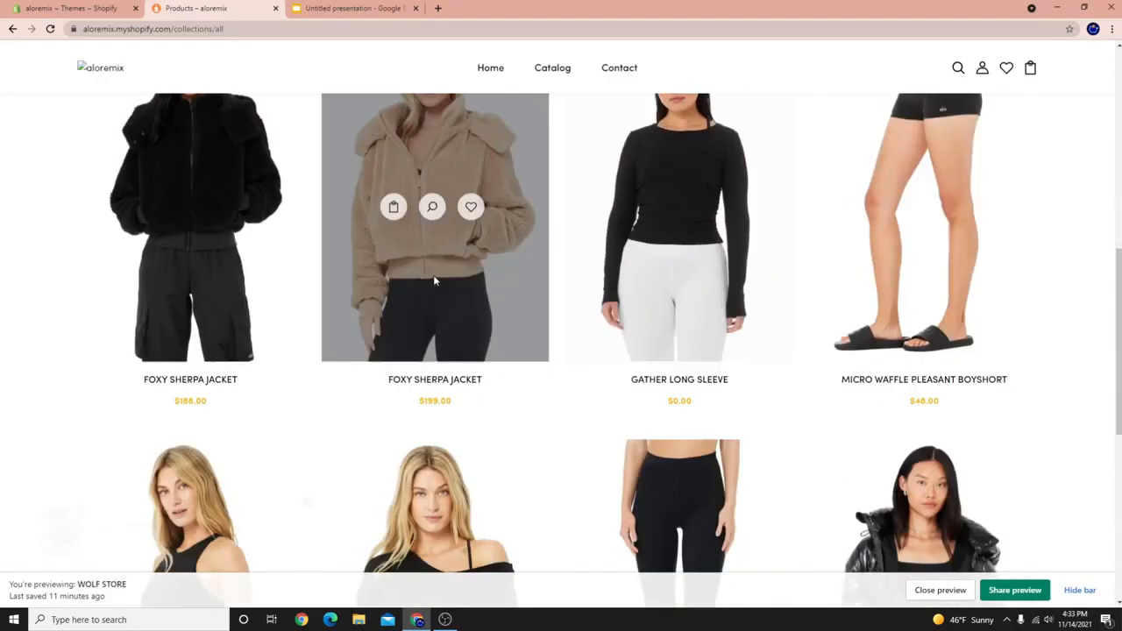
scroll(486, 417, "up", 3)
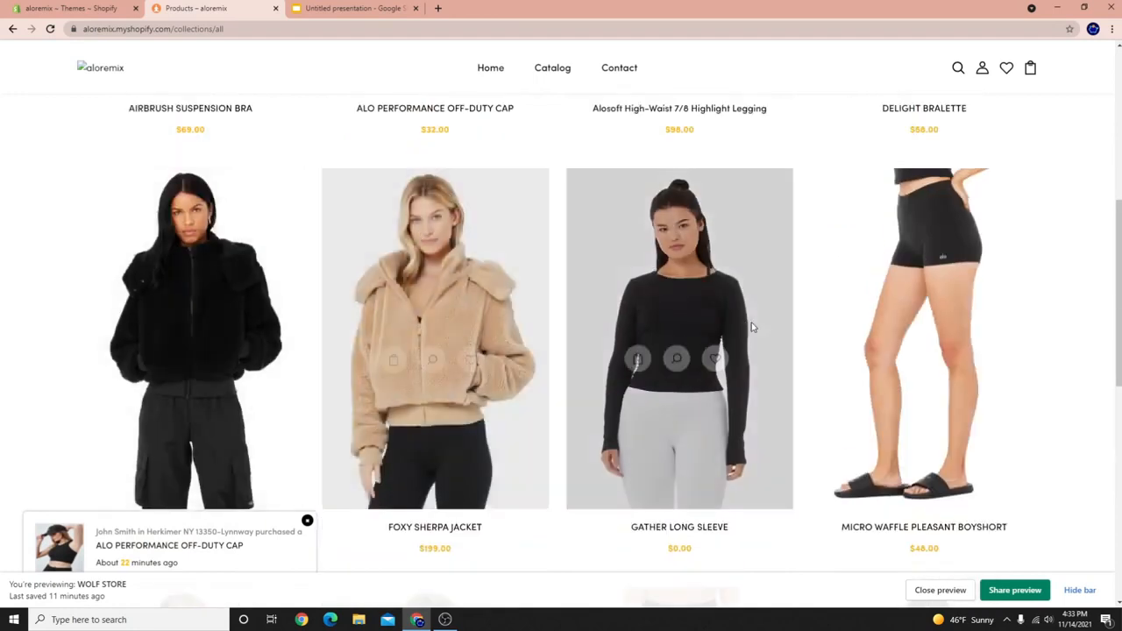
scroll(660, 332, "up", 3)
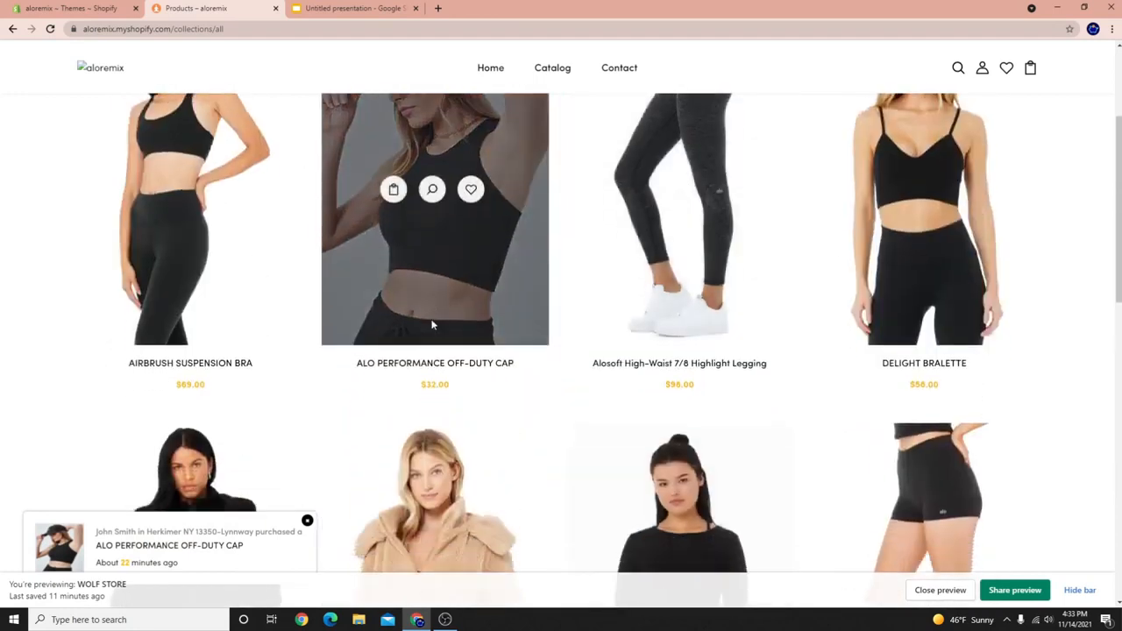
scroll(792, 290, "down", 1)
scroll(439, 263, "down", 3)
scroll(295, 100, "up", 6)
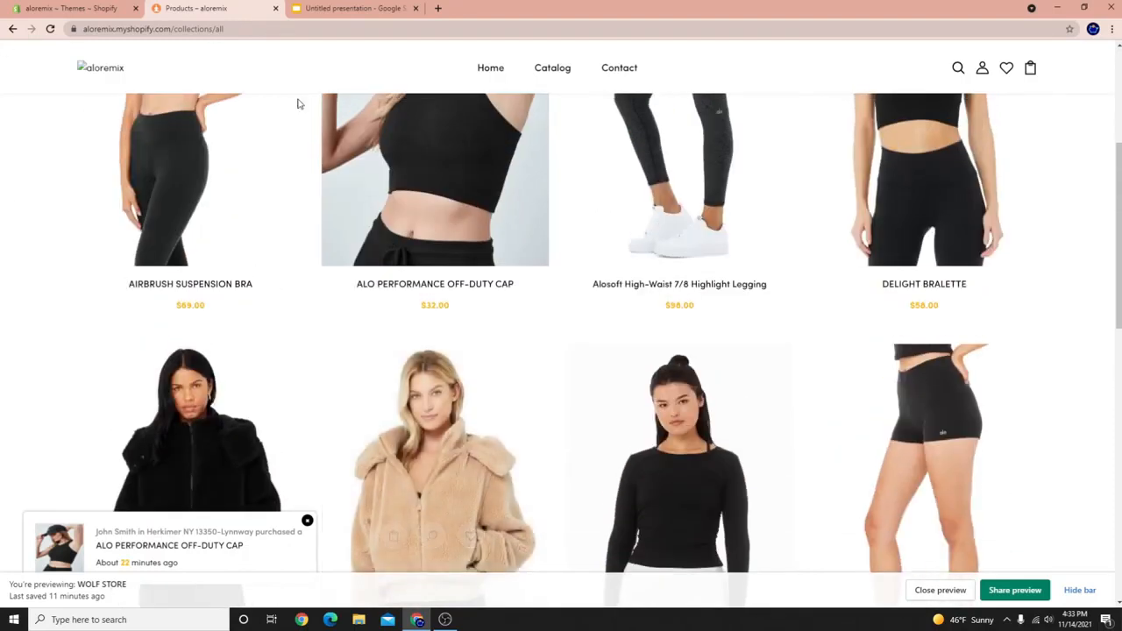
Return to the store admin and open the Collections list under Products.
left_click(104, 7)
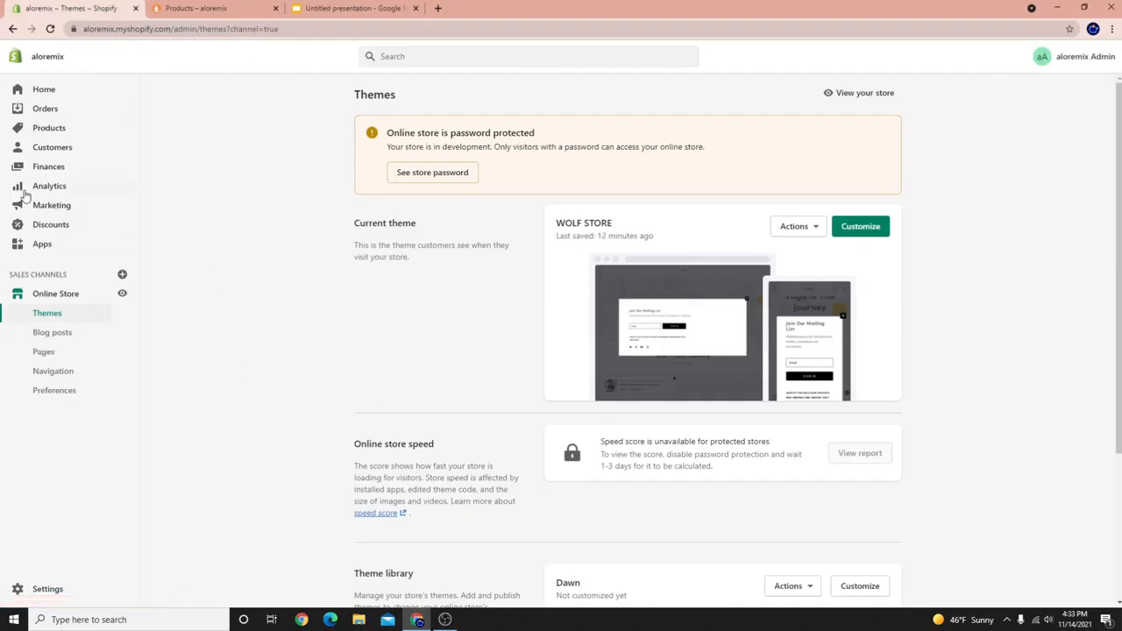
left_click(38, 132)
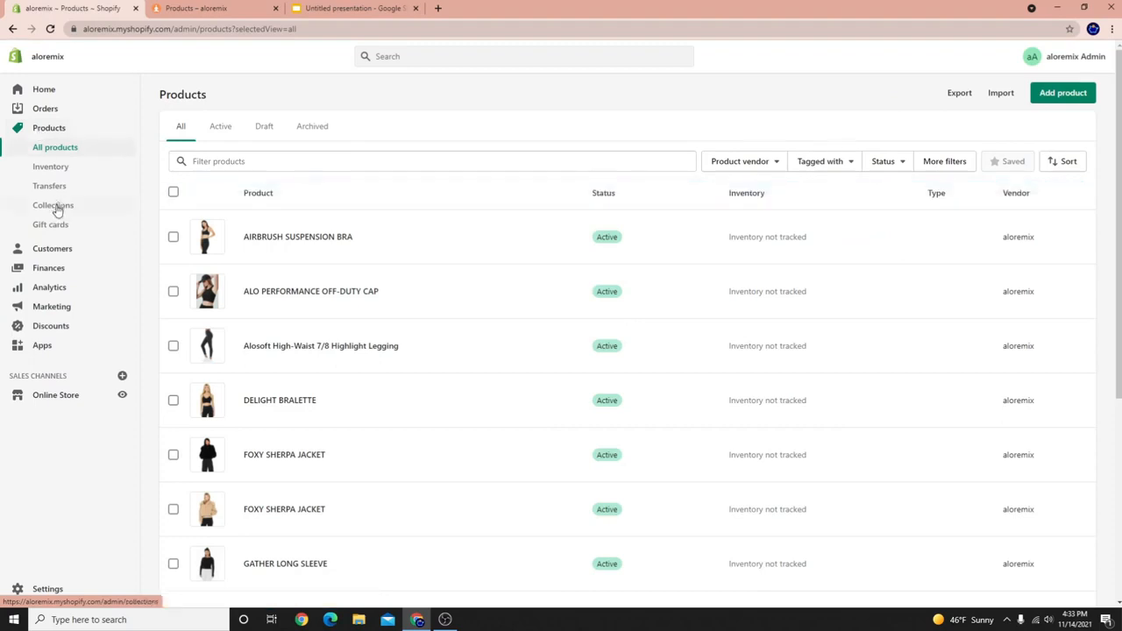
left_click(55, 207)
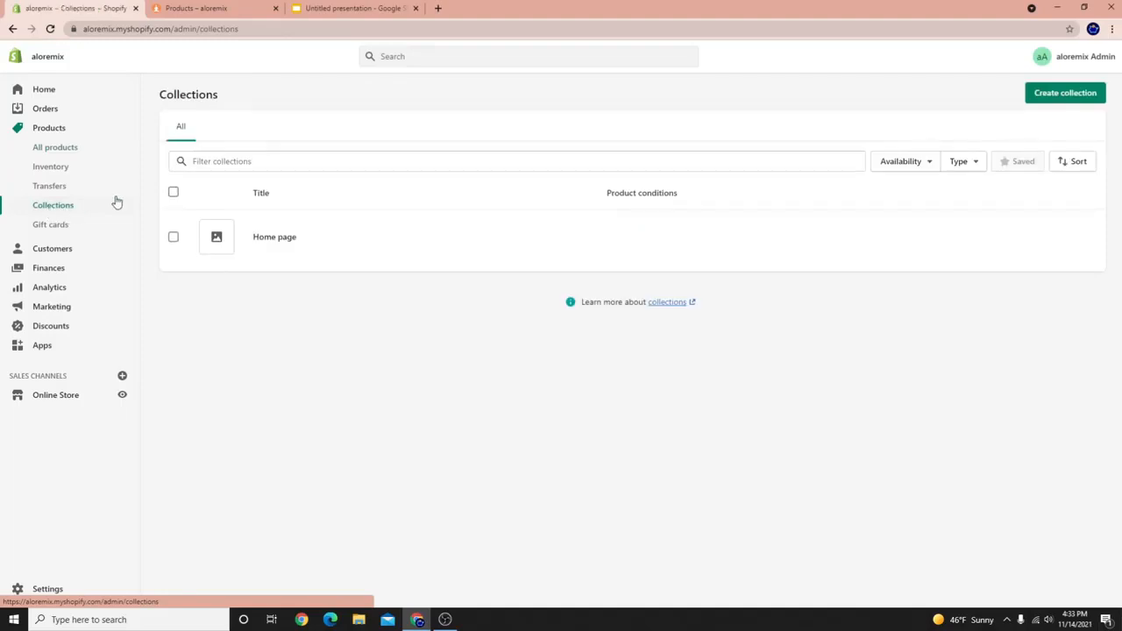
Create a new manual collection titled 'Tops'.
left_click(1070, 97)
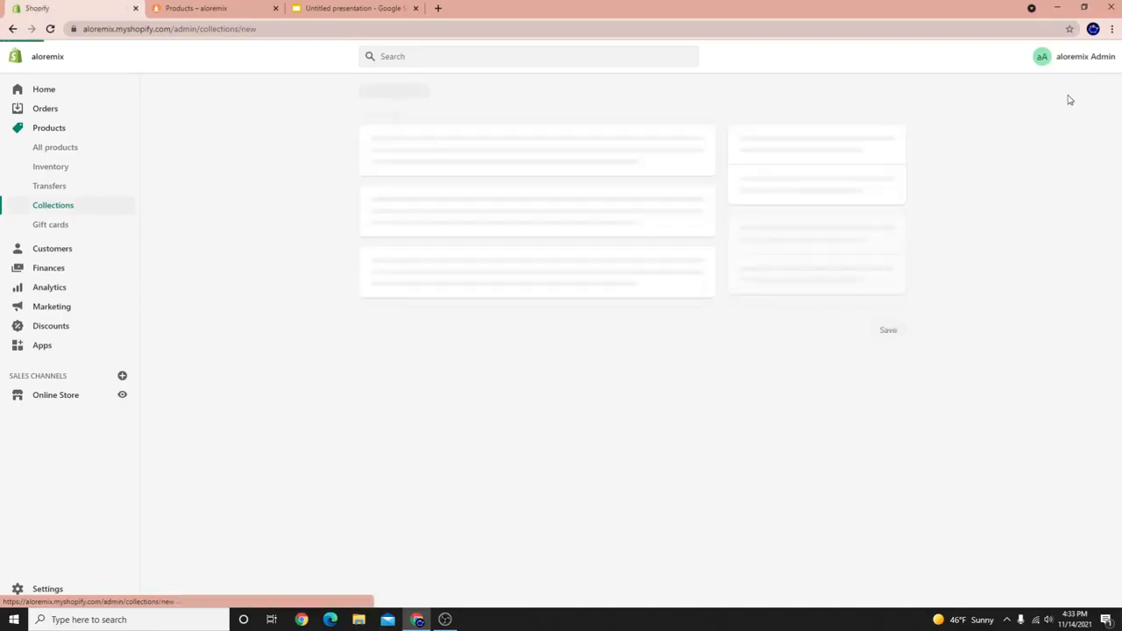
left_click(418, 146)
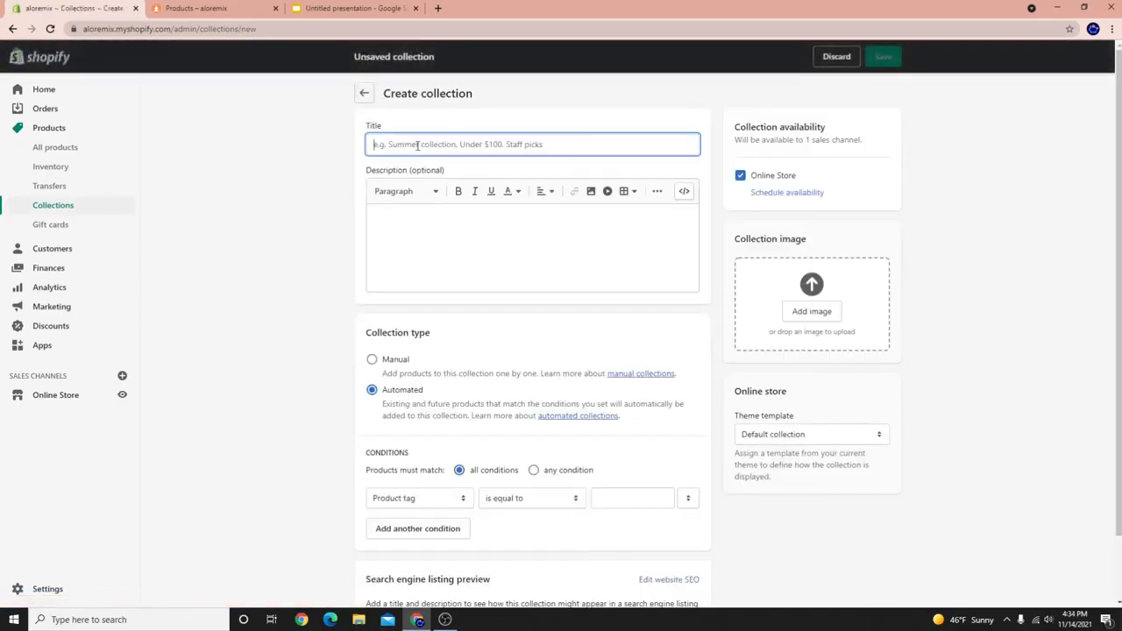
type("Tops")
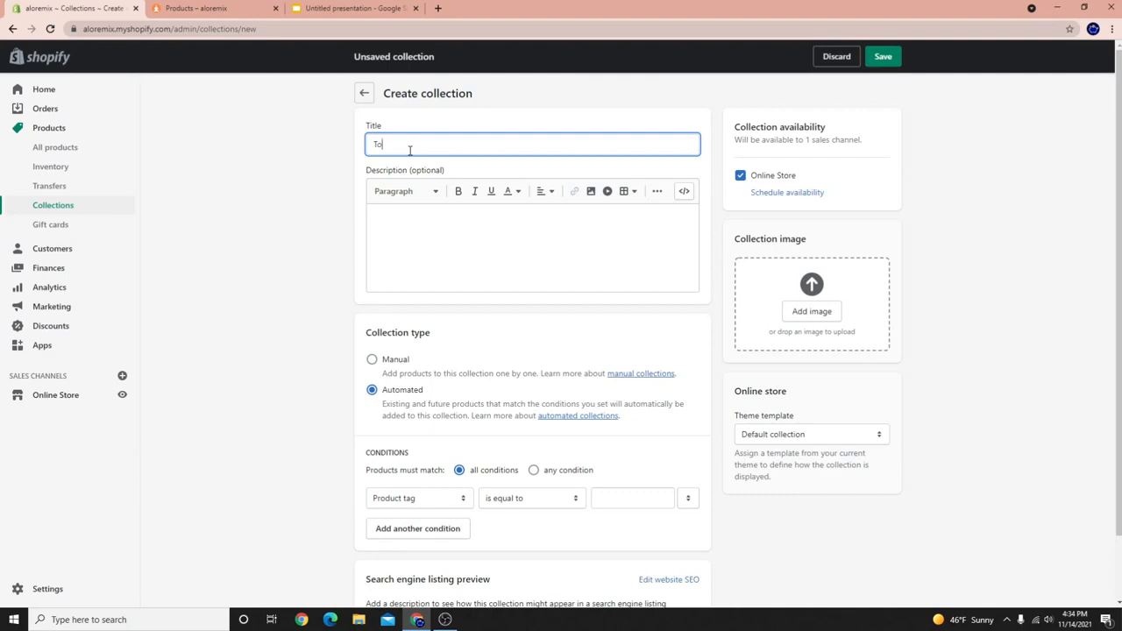
left_click(374, 361)
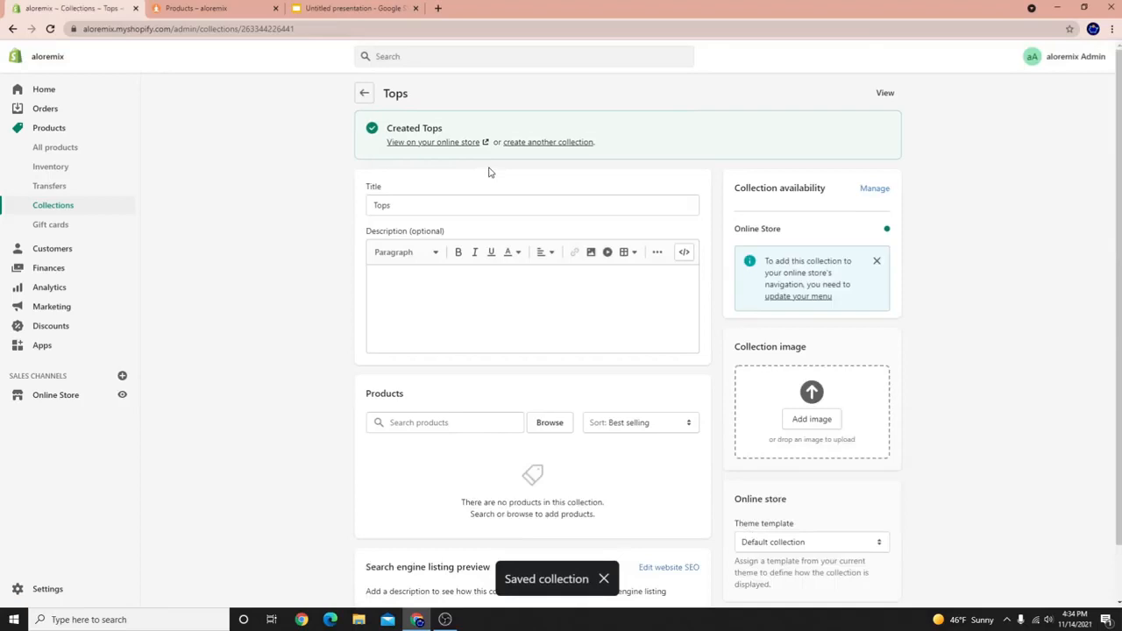
Start another collection titled 'Bottoms' and save it as manual.
left_click(542, 143)
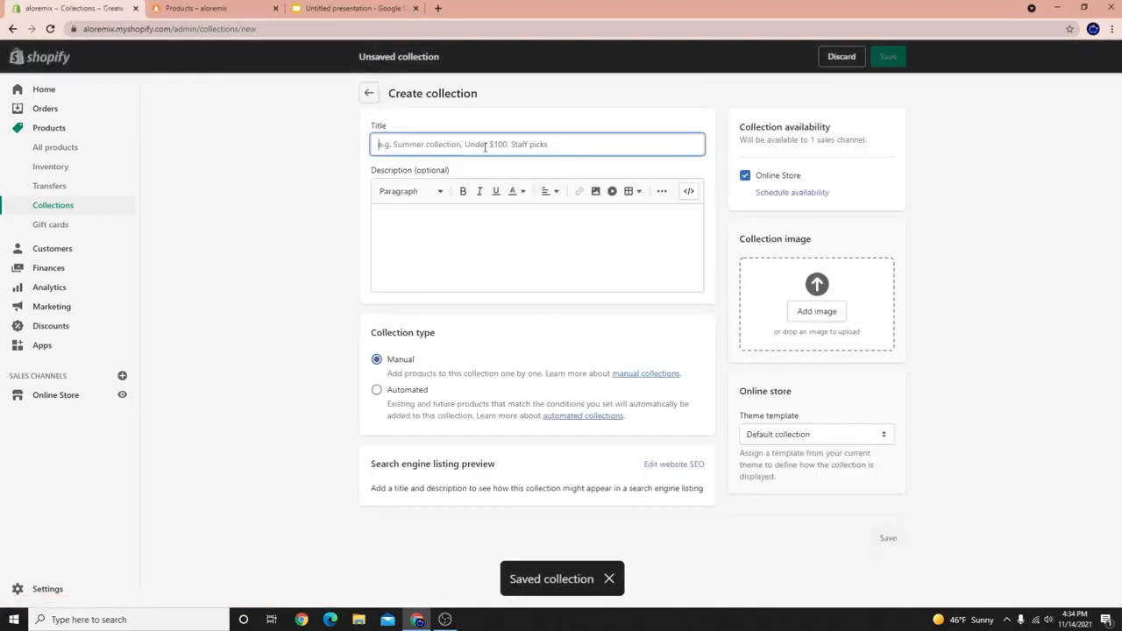
type("Bottoms")
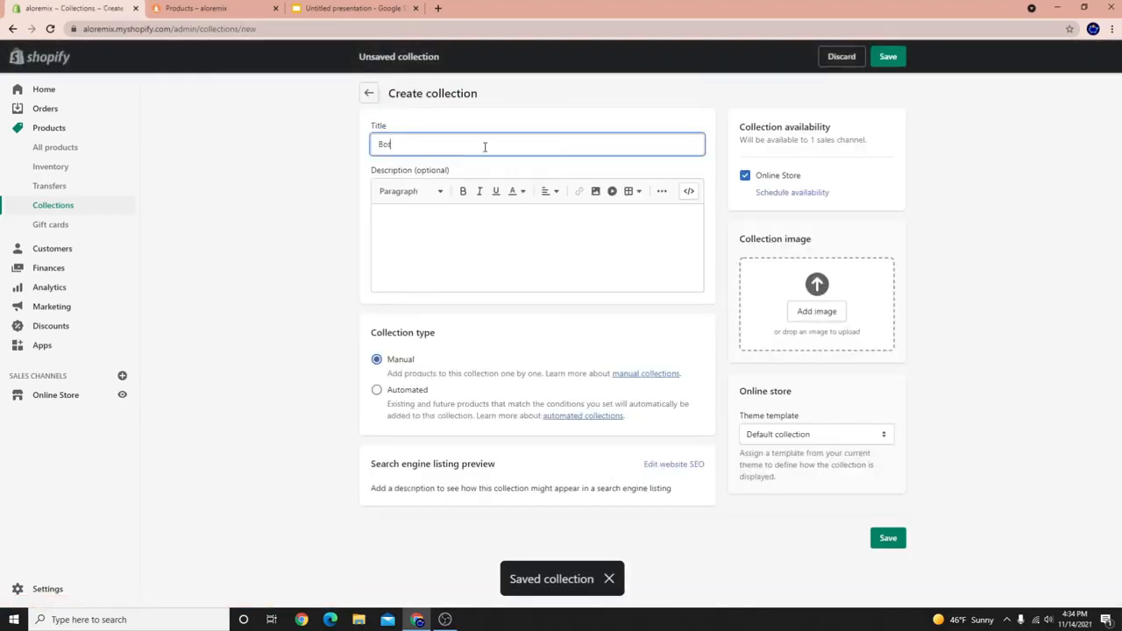
left_click(883, 58)
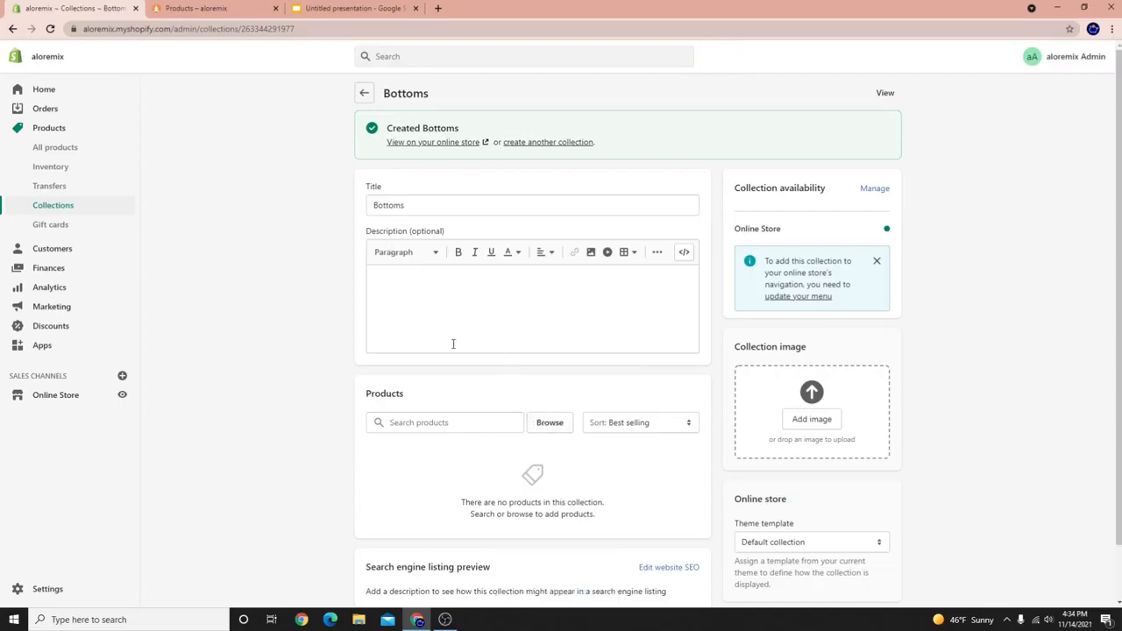
Add the boyshort and two high-waist leggings, including the Ribbed High-Waist 7/8 Blissful Legging, to Bottoms.
left_click(543, 423)
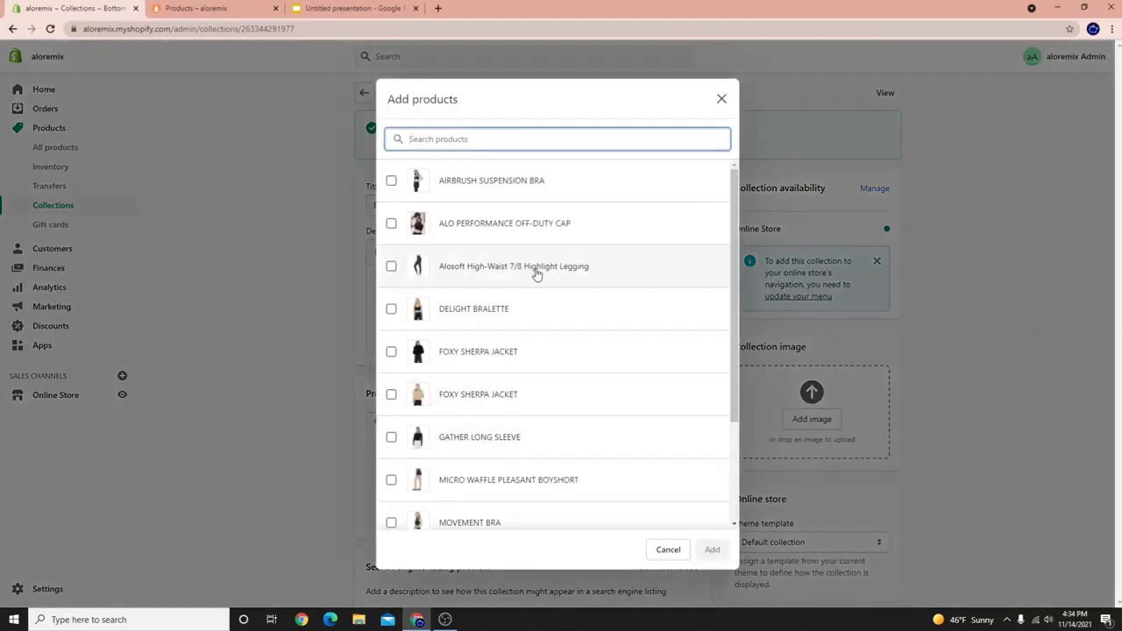
scroll(548, 376, "down", 3)
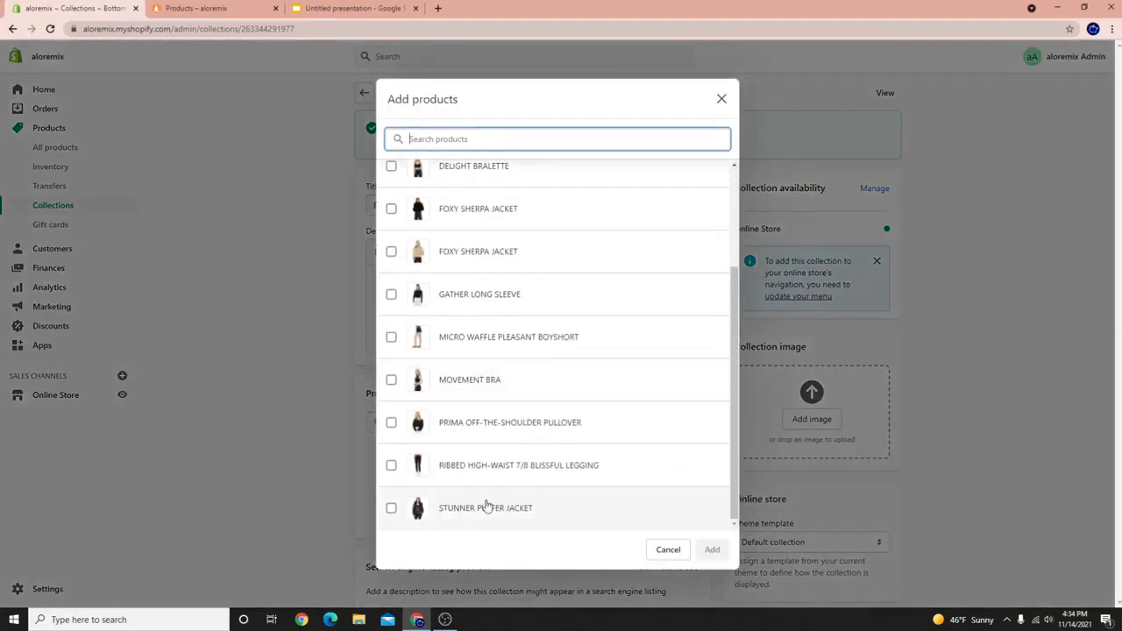
left_click(564, 468)
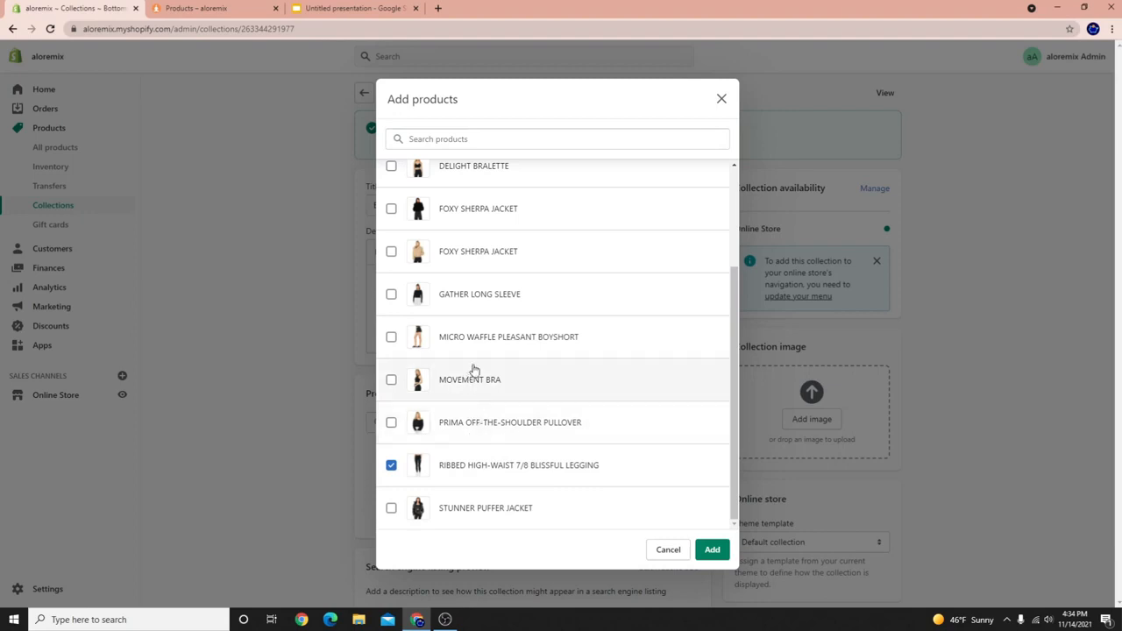
scroll(447, 341, "up", 3)
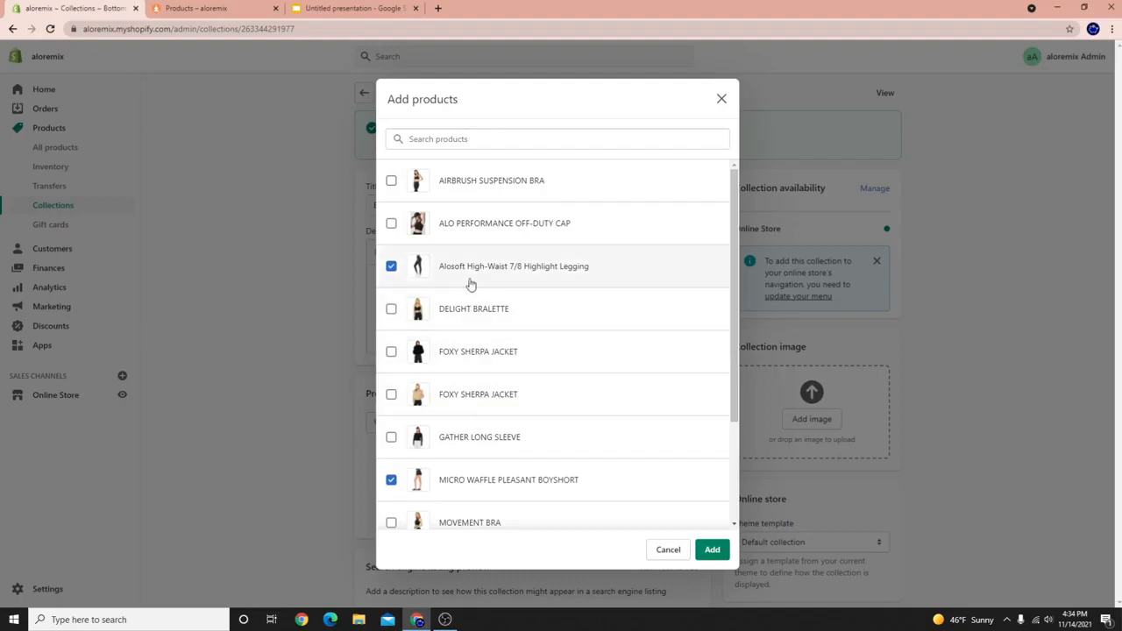
scroll(469, 447, "down", 3)
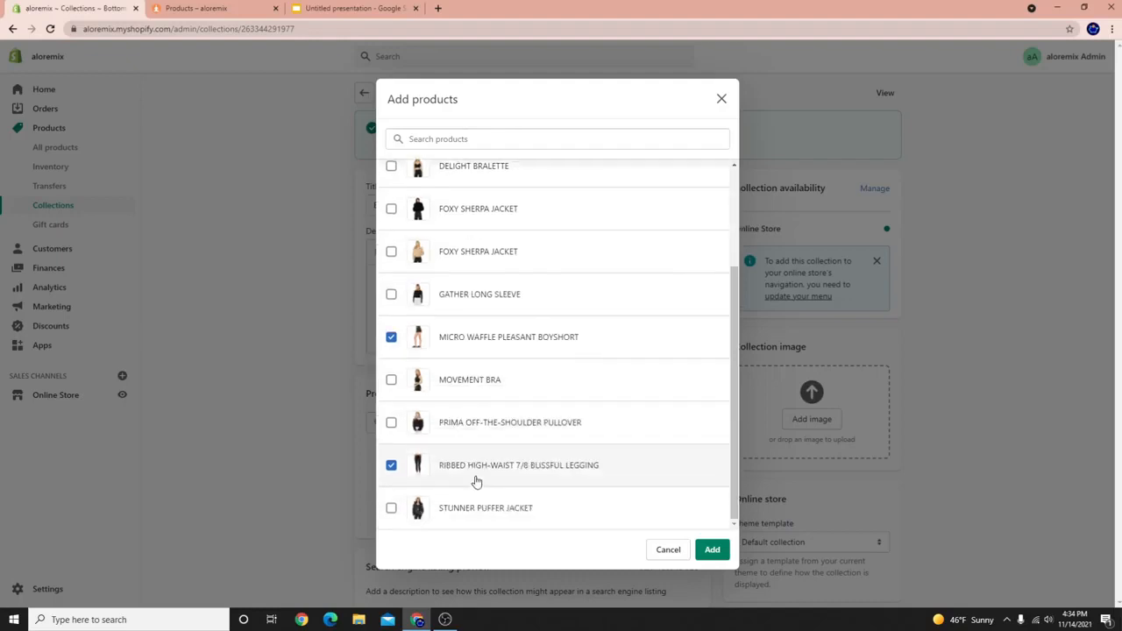
scroll(552, 522, "up", 3)
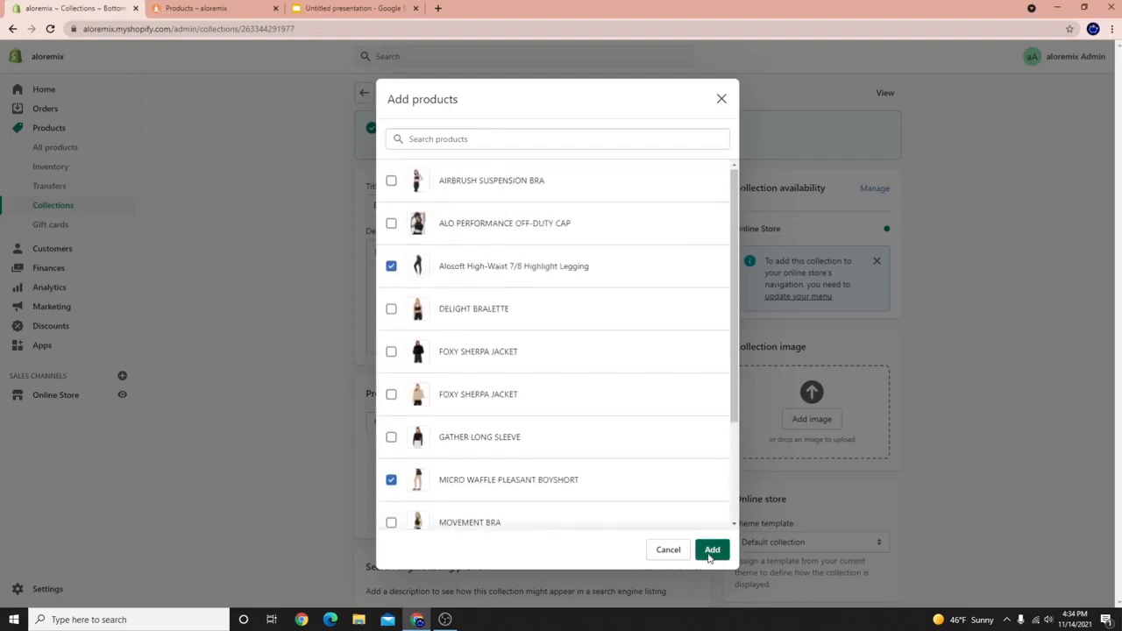
left_click(712, 549)
Go back from Bottoms to the Collections list.
scroll(535, 449, "down", 3)
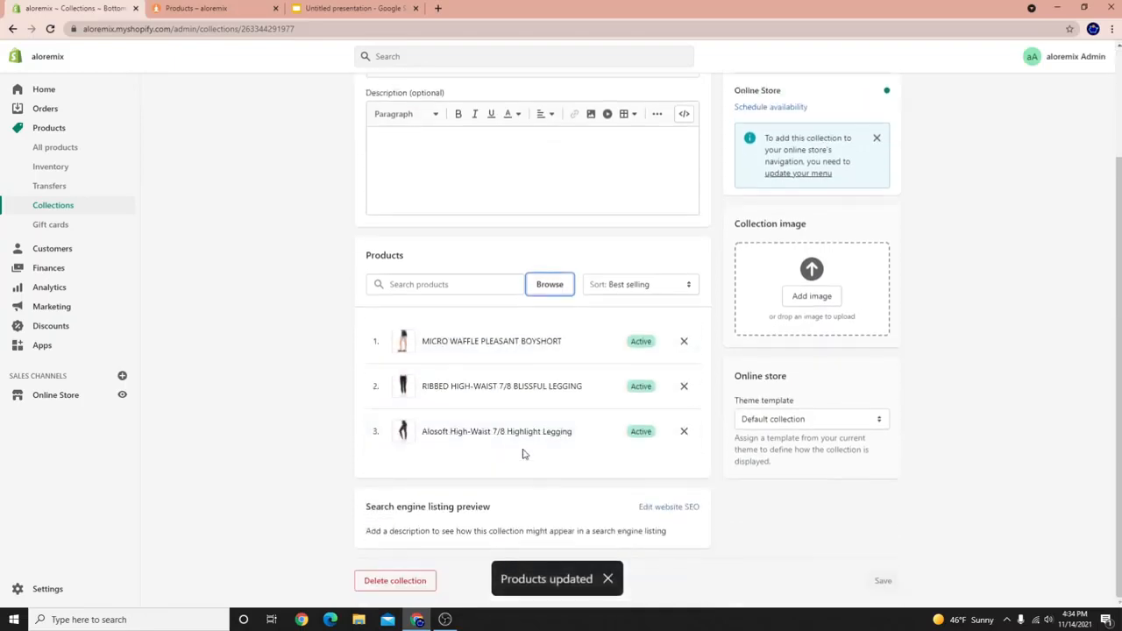
scroll(483, 426, "up", 2)
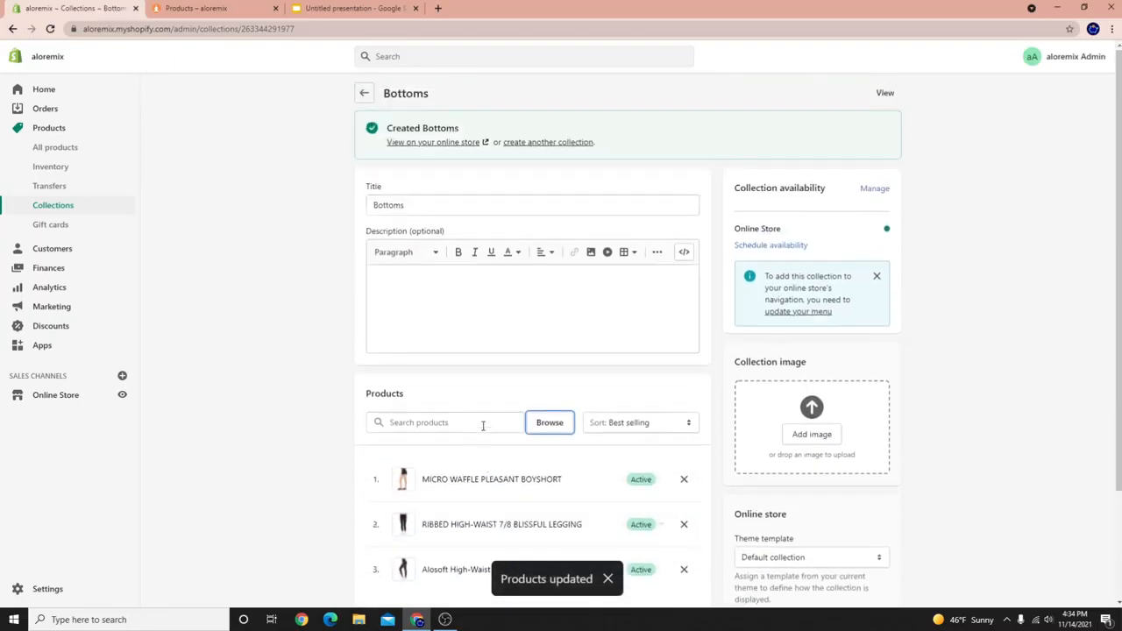
left_click(363, 93)
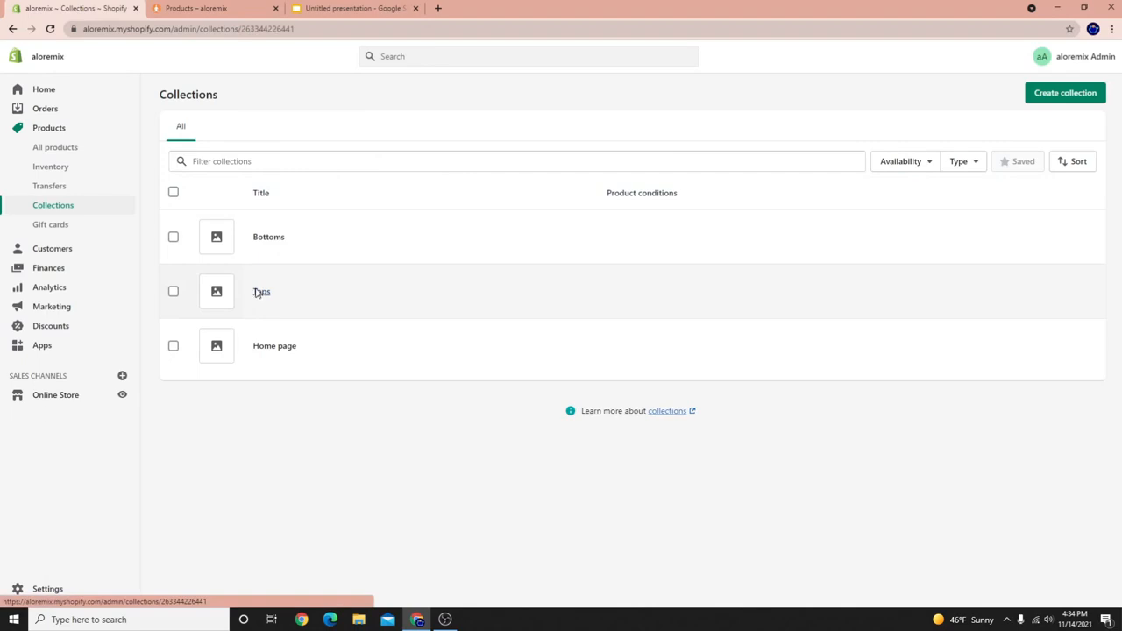
In Tops, select Airbrush Suspension Bra, Delight Bralette and both Foxy Sherpa Jackets.
left_click(259, 292)
left_click(552, 367)
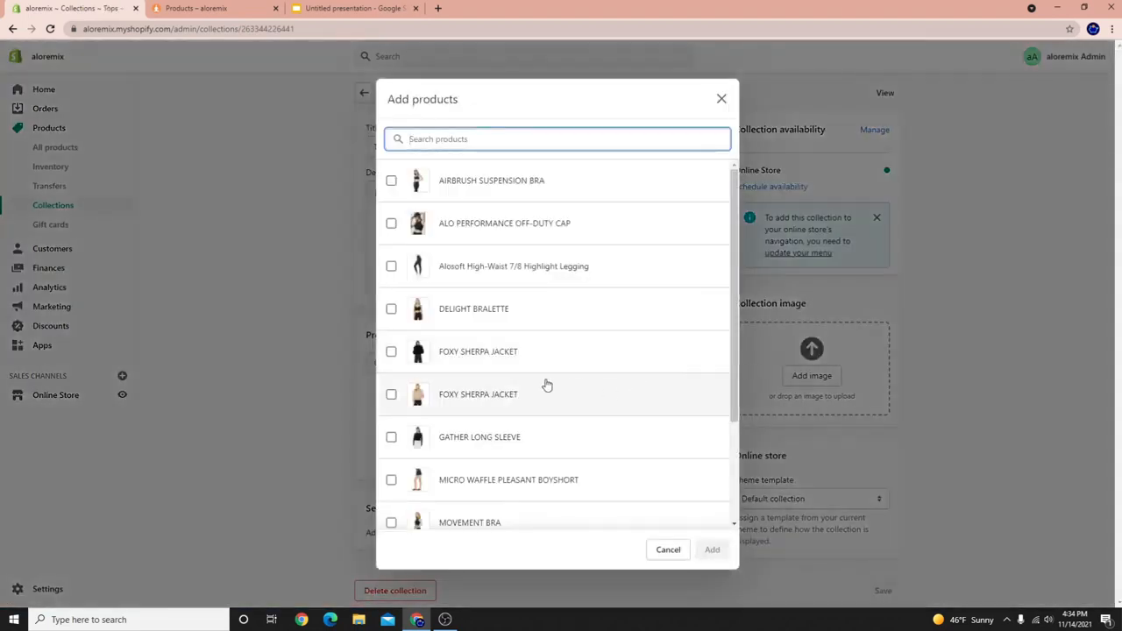
left_click(441, 179)
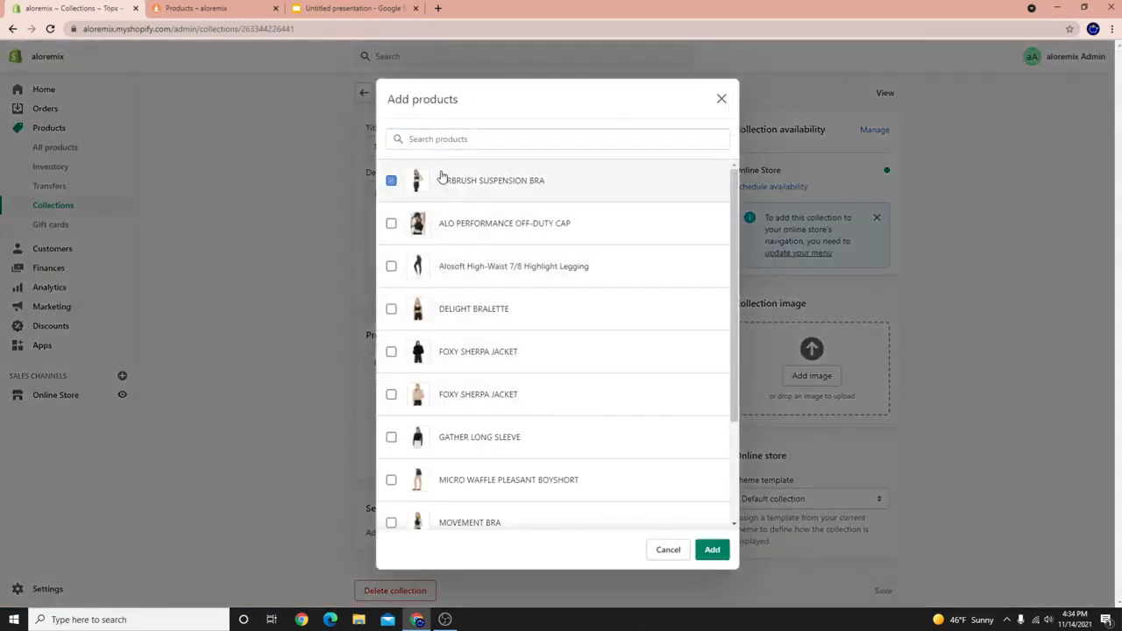
left_click(474, 318)
scroll(468, 368, "down", 2)
left_click(474, 214)
left_click(469, 263)
Also select Gather Long Sleeve, Movement Bra, Prima Pullover and Stunner Puffer Jacket, and add all to Tops.
left_click(457, 307)
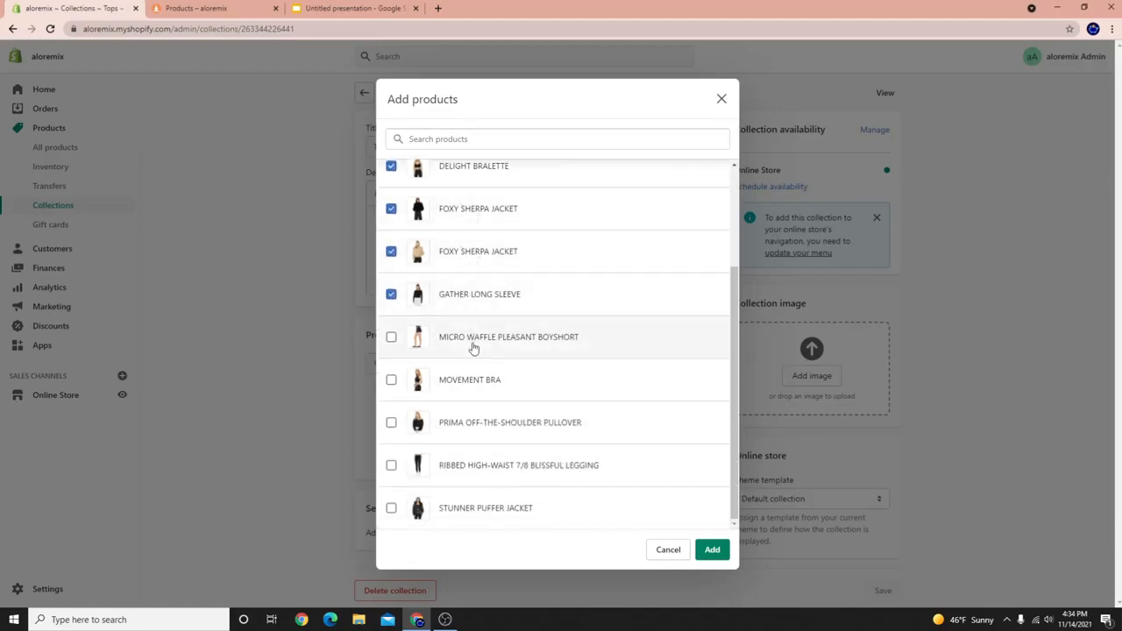
left_click(480, 394)
left_click(515, 434)
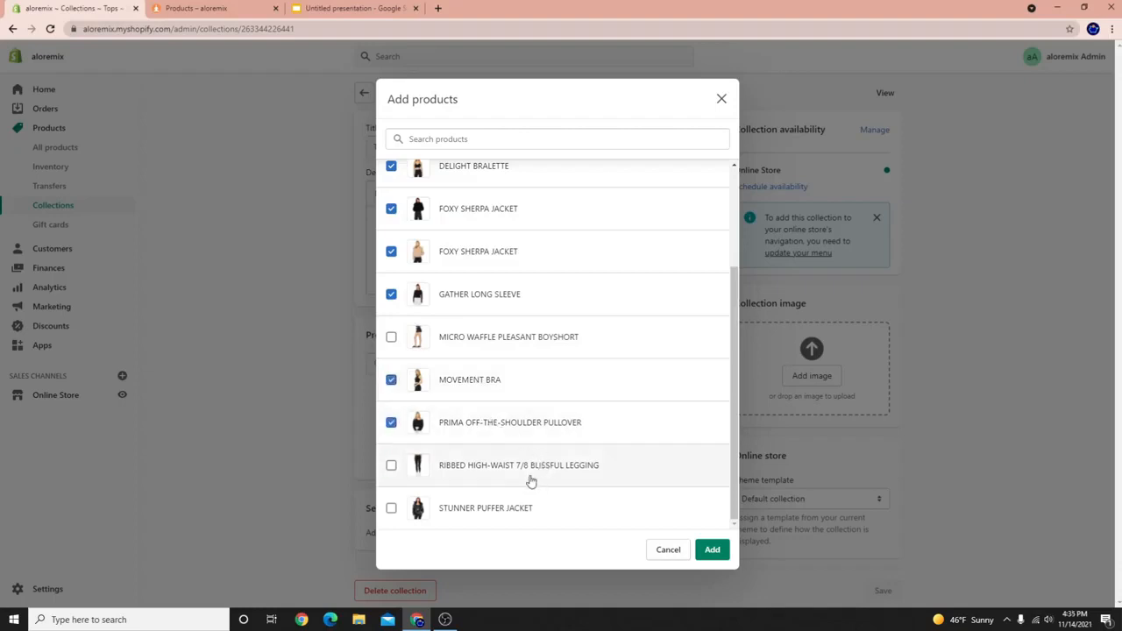
left_click(517, 512)
left_click(710, 549)
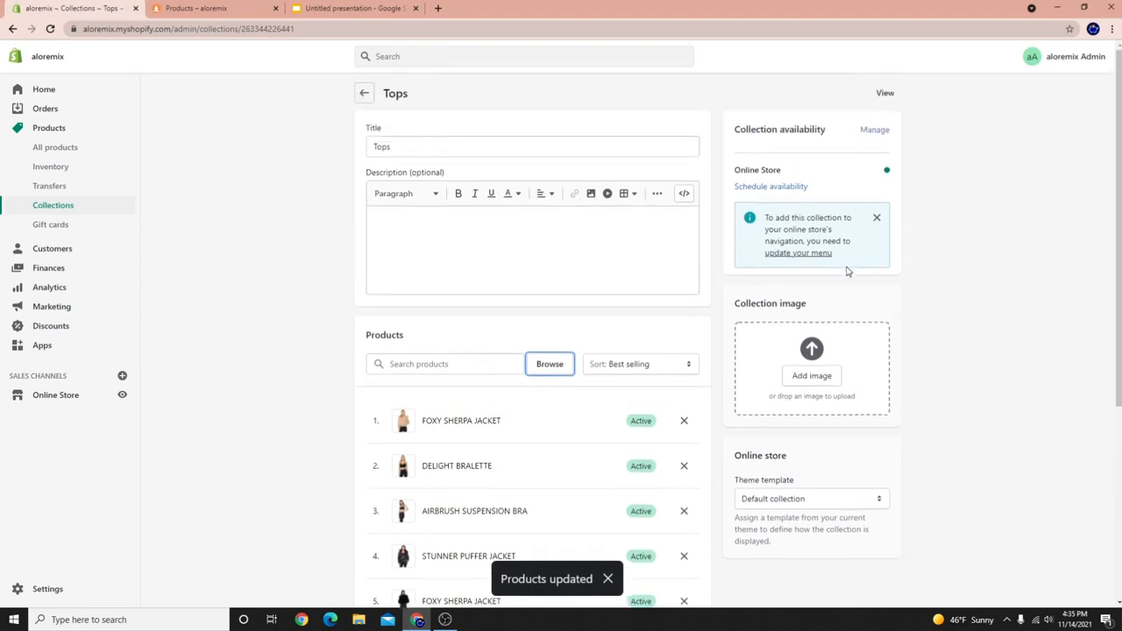
scroll(748, 422, "down", 3)
scroll(672, 308, "up", 5)
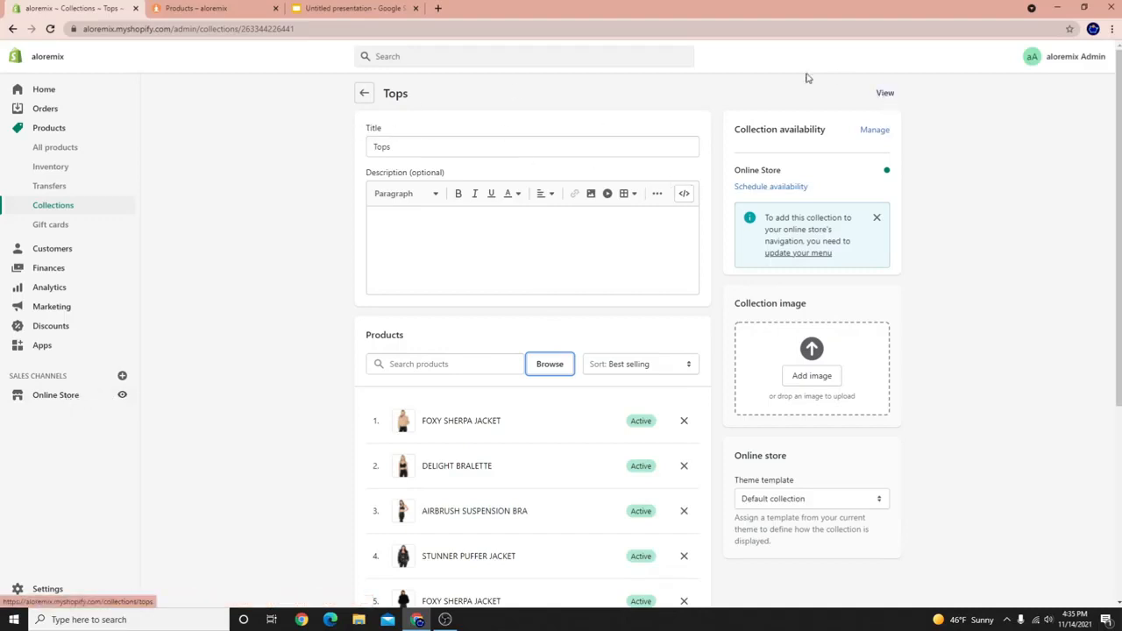
Browse the live Tops storefront page and its eight priced products, e.g. Foxy Sherpa Jacket at $199.00.
left_click(886, 94)
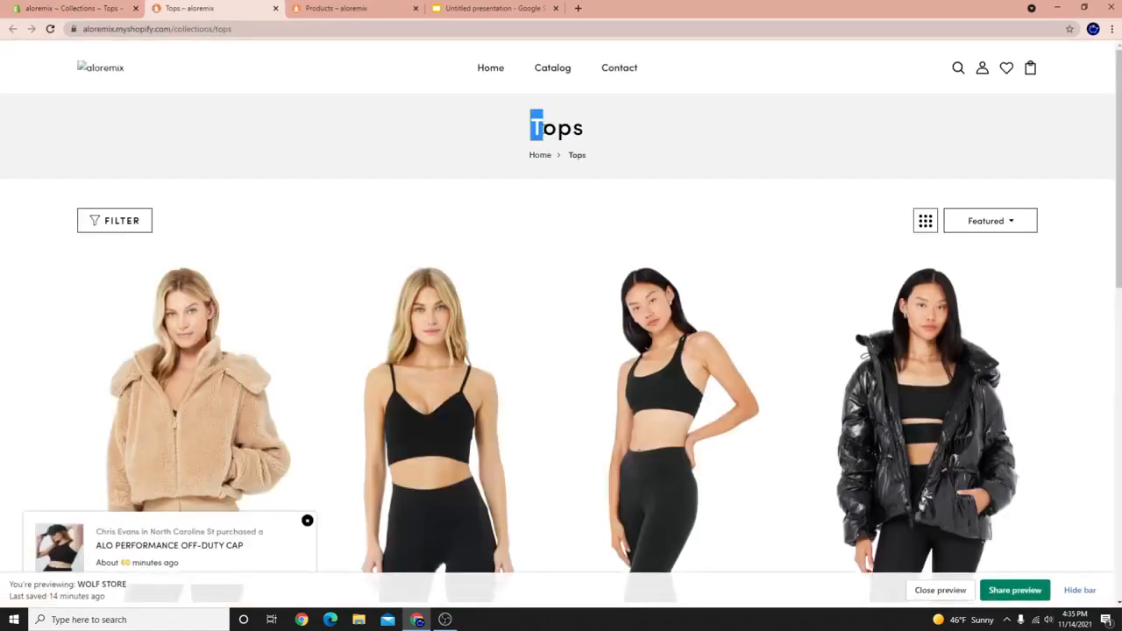
scroll(557, 170, "down", 3)
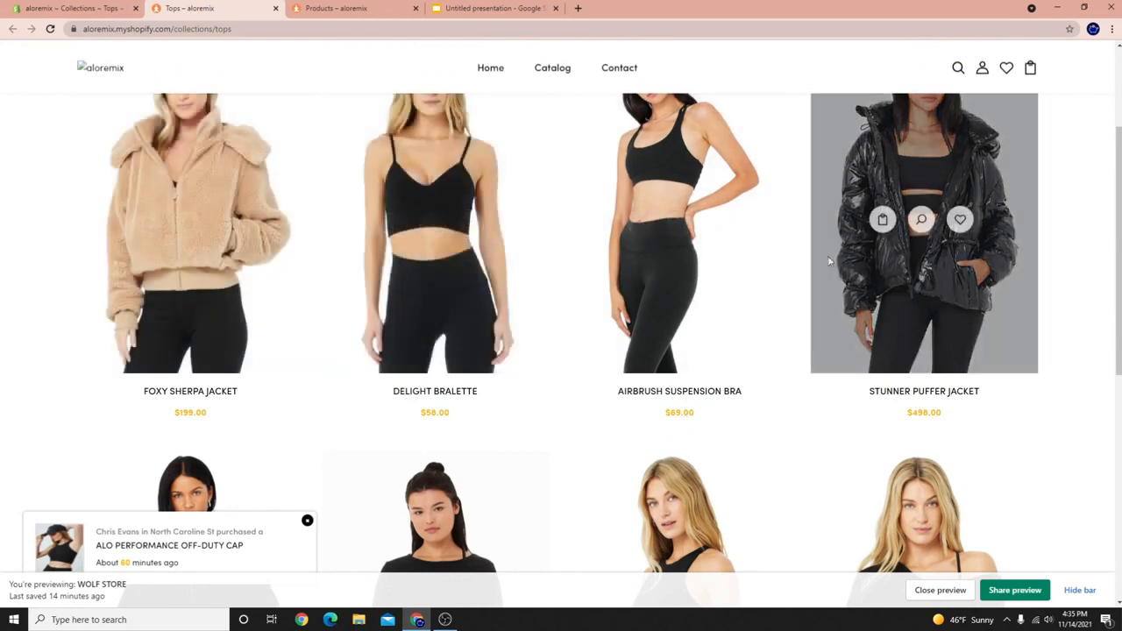
scroll(543, 331, "down", 2)
scroll(570, 315, "down", 2)
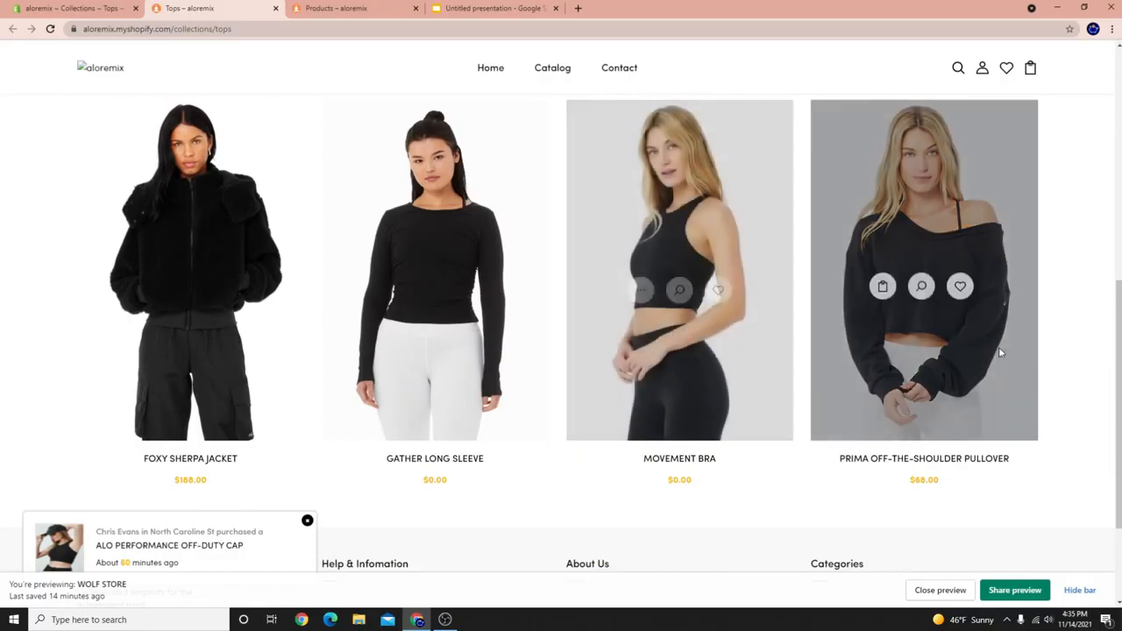
scroll(131, 481, "up", 5)
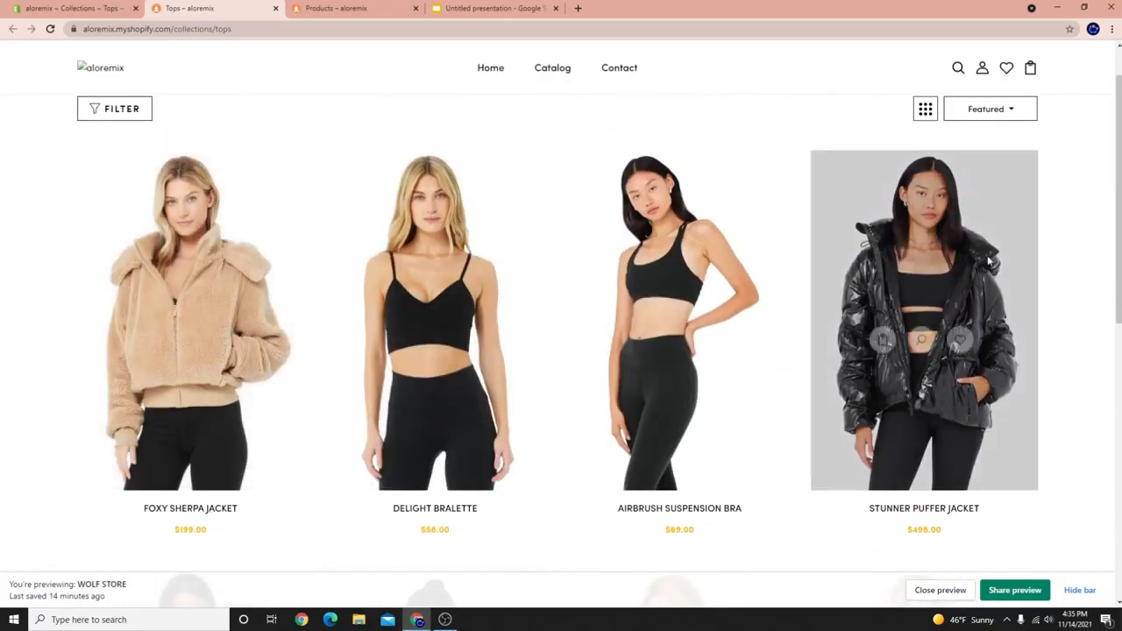
scroll(175, 253, "down", 3)
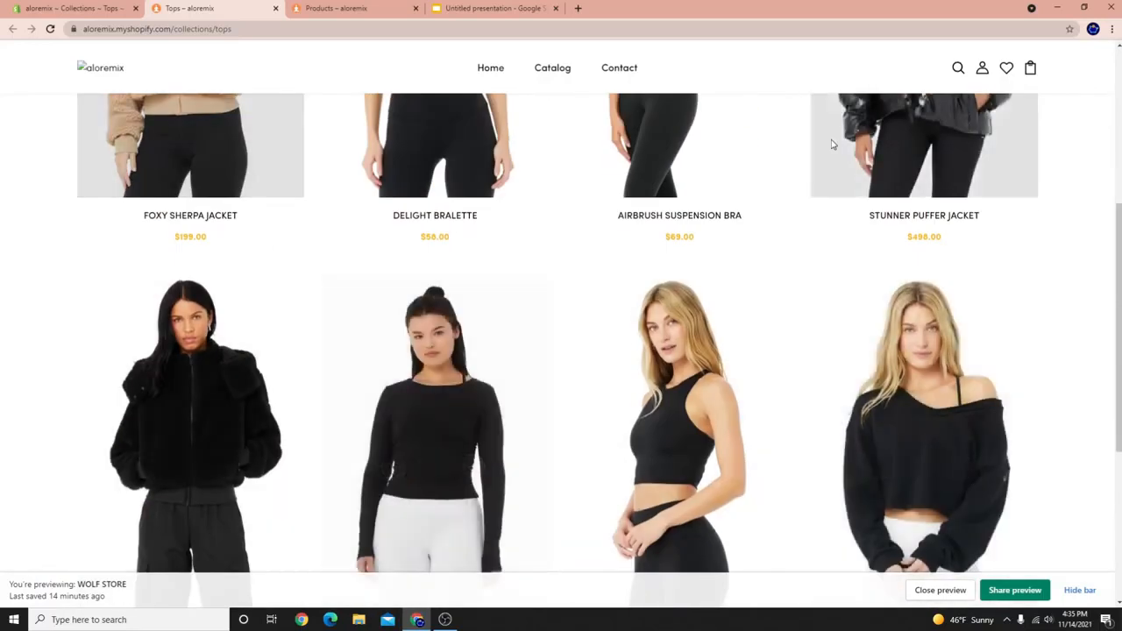
scroll(504, 367, "up", 4)
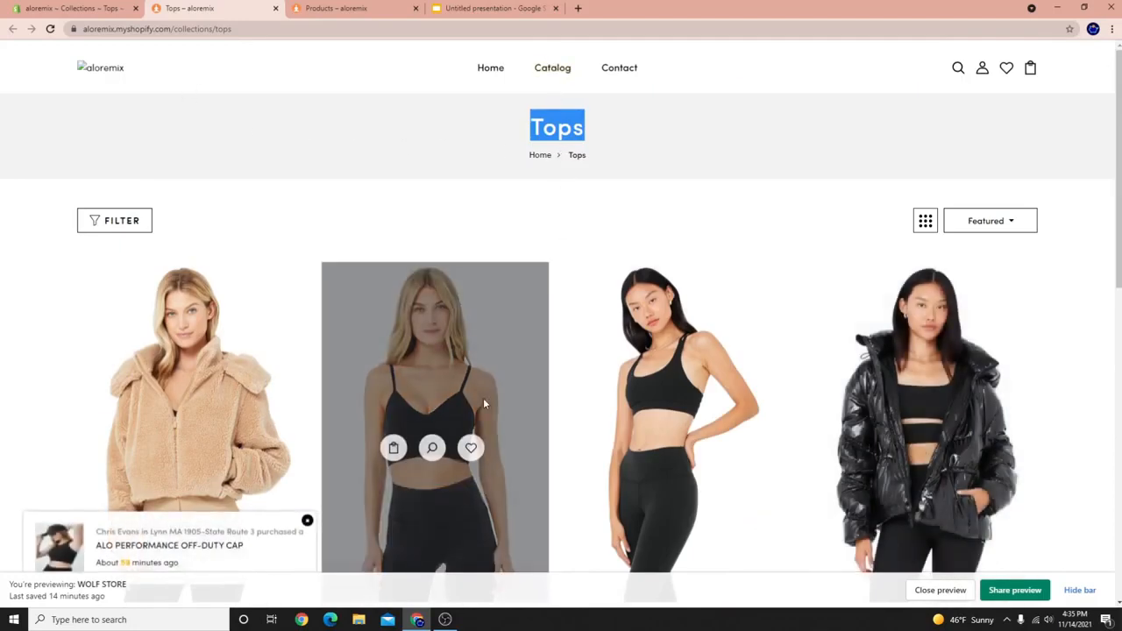
scroll(351, 333, "down", 2)
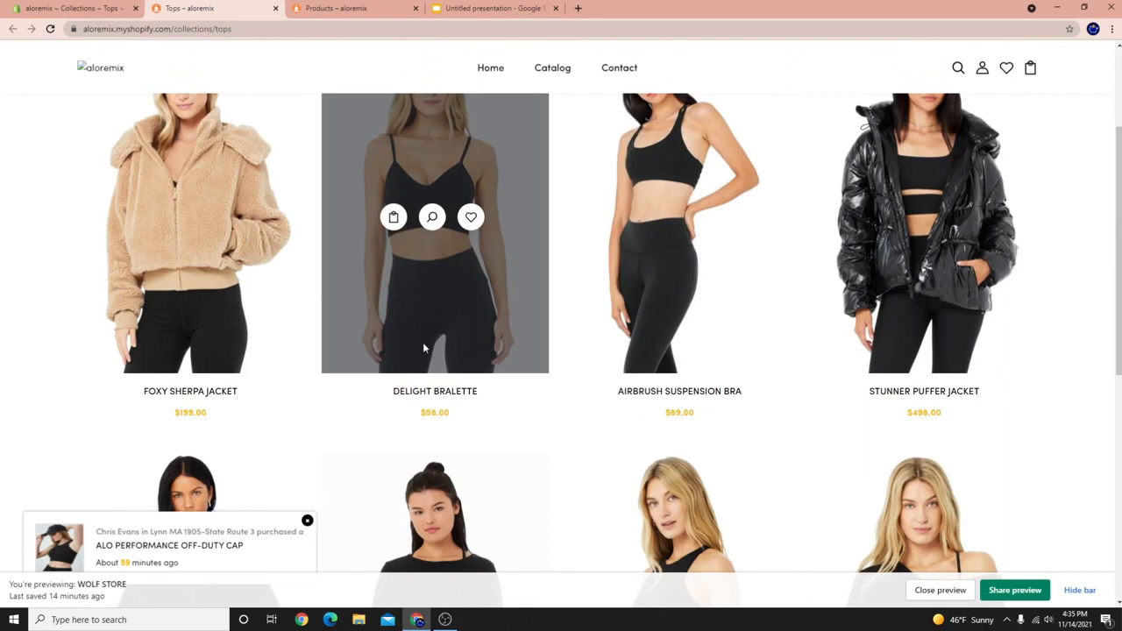
scroll(366, 383, "up", 3)
scroll(228, 336, "down", 4)
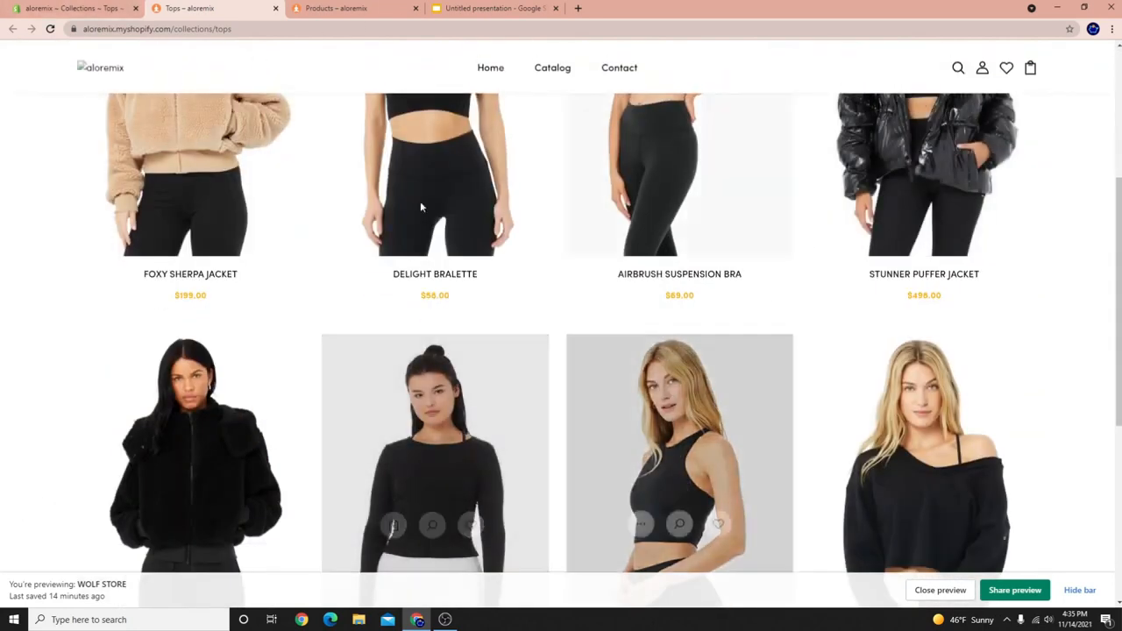
scroll(211, 228, "up", 3)
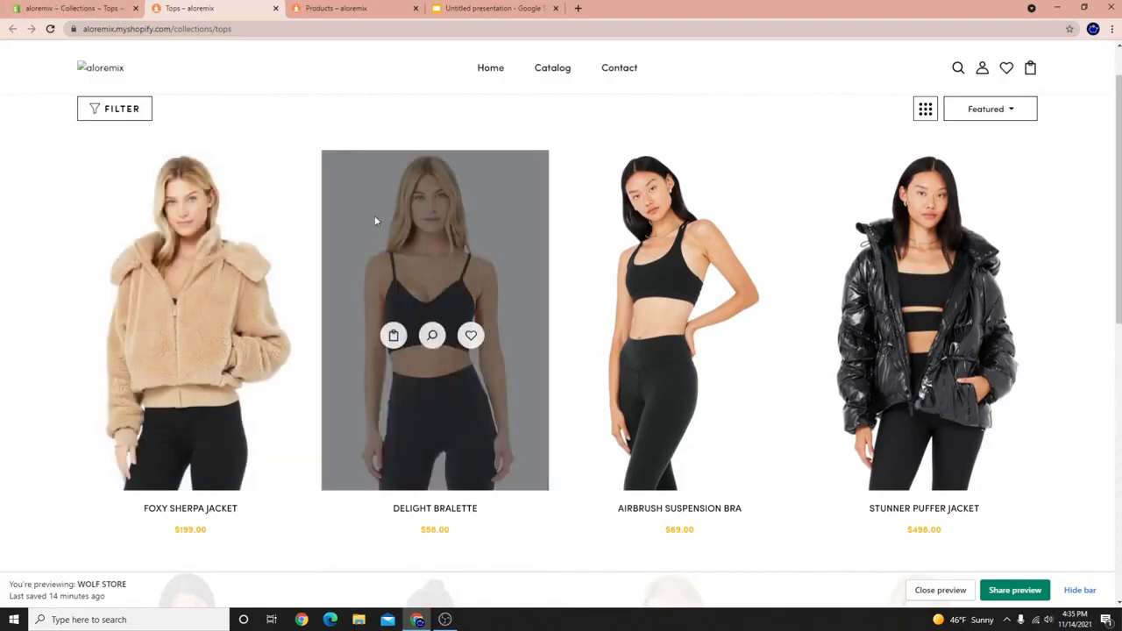
scroll(640, 479, "down", 3)
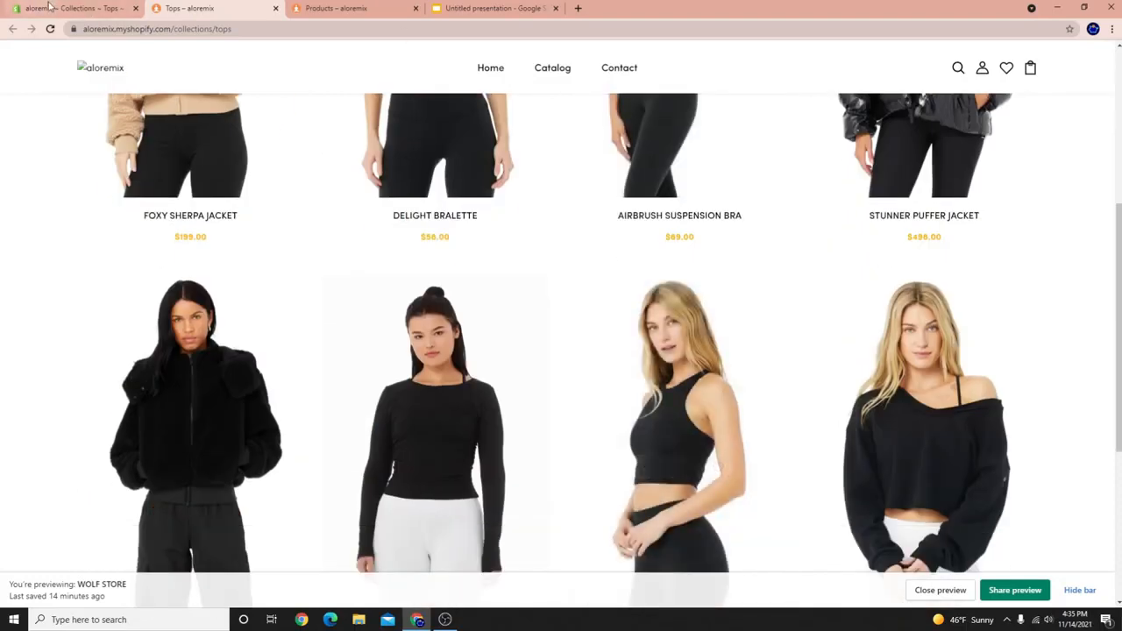
left_click(87, 8)
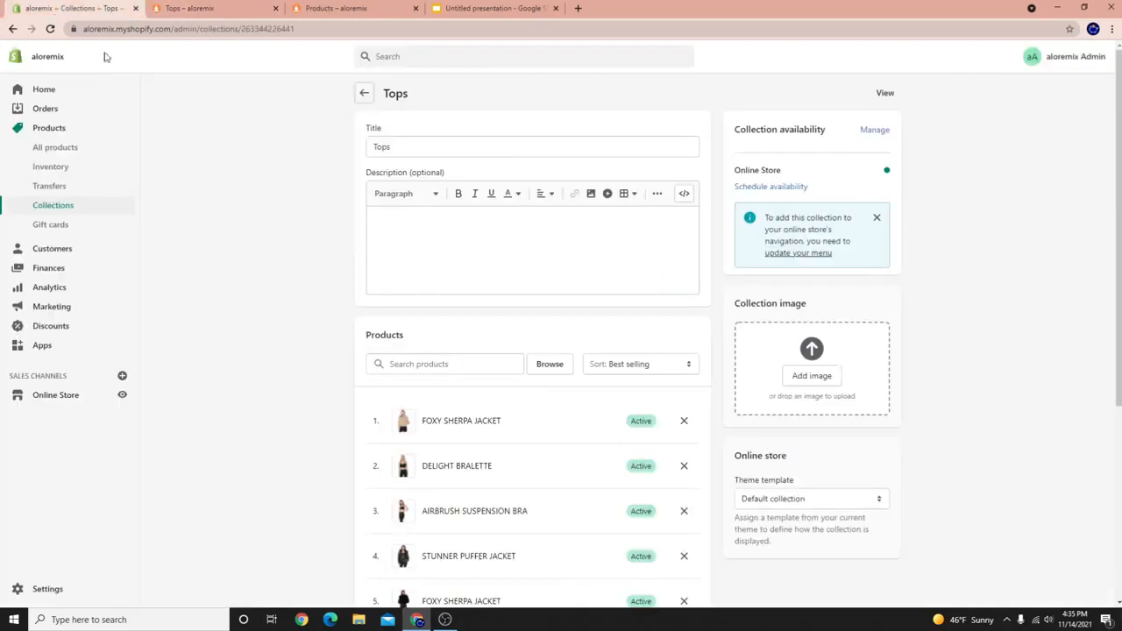
Create a new manual collection titled 'Jackets'.
left_click(364, 93)
left_click(1072, 98)
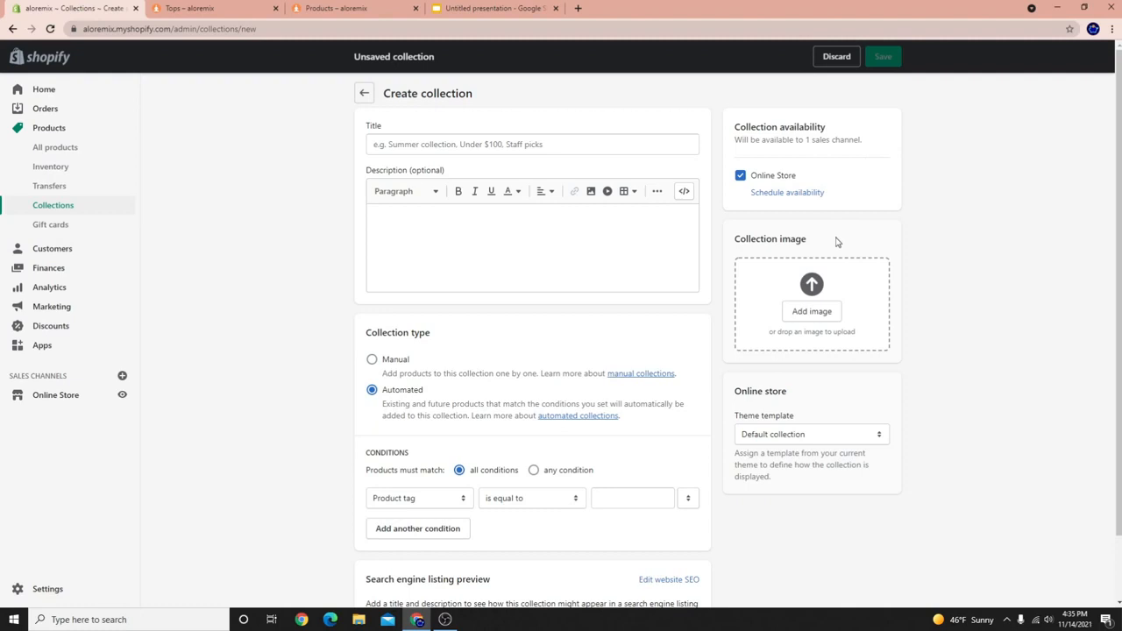
left_click(586, 151)
type("Jackets")
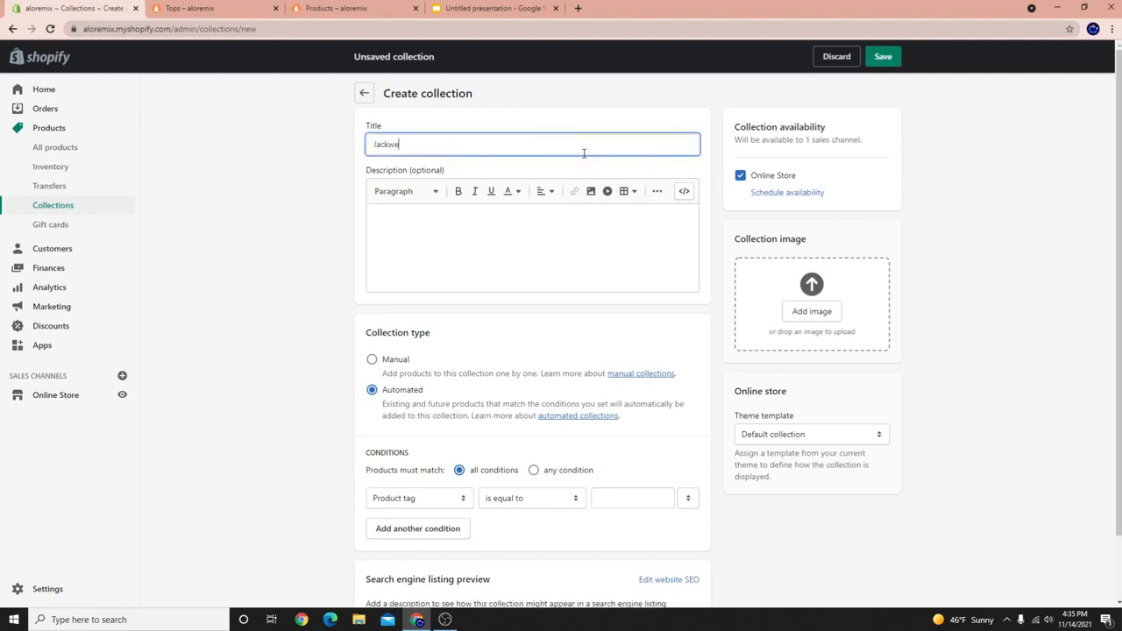
left_click(375, 359)
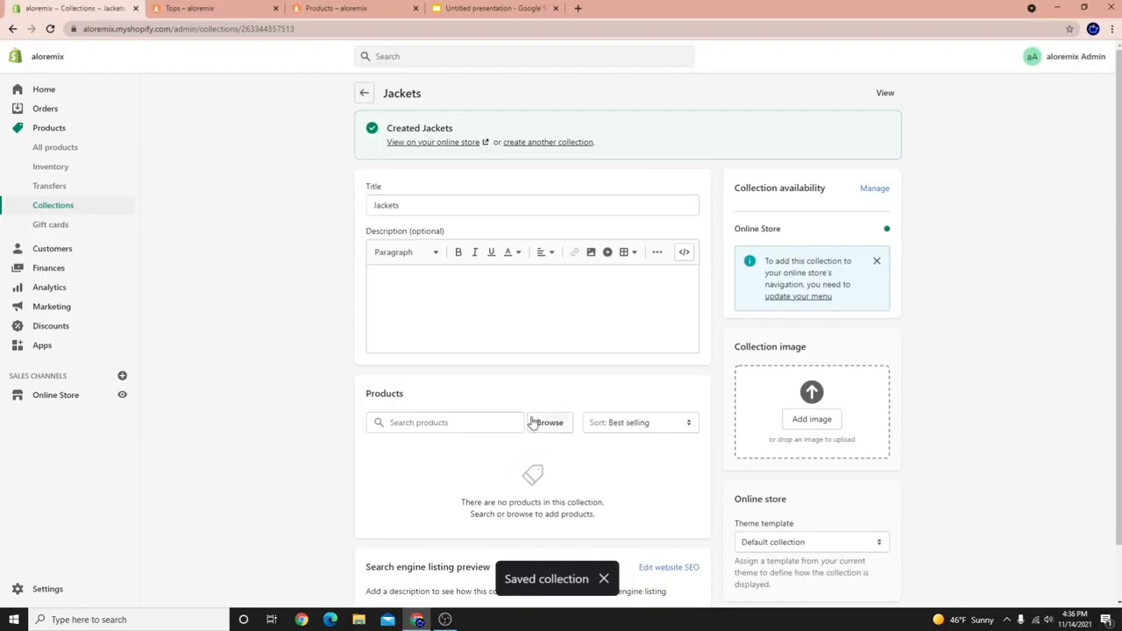
Add the Stunner Puffer Jacket and both Foxy Sherpa Jackets to Jackets.
left_click(548, 423)
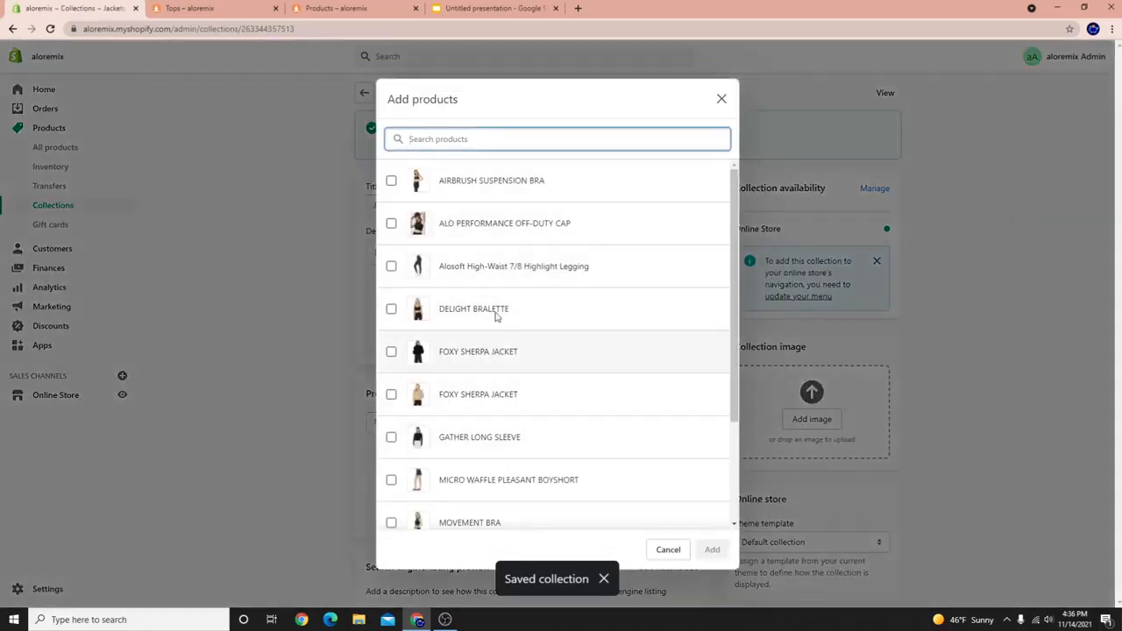
scroll(456, 430, "down", 3)
left_click(463, 507)
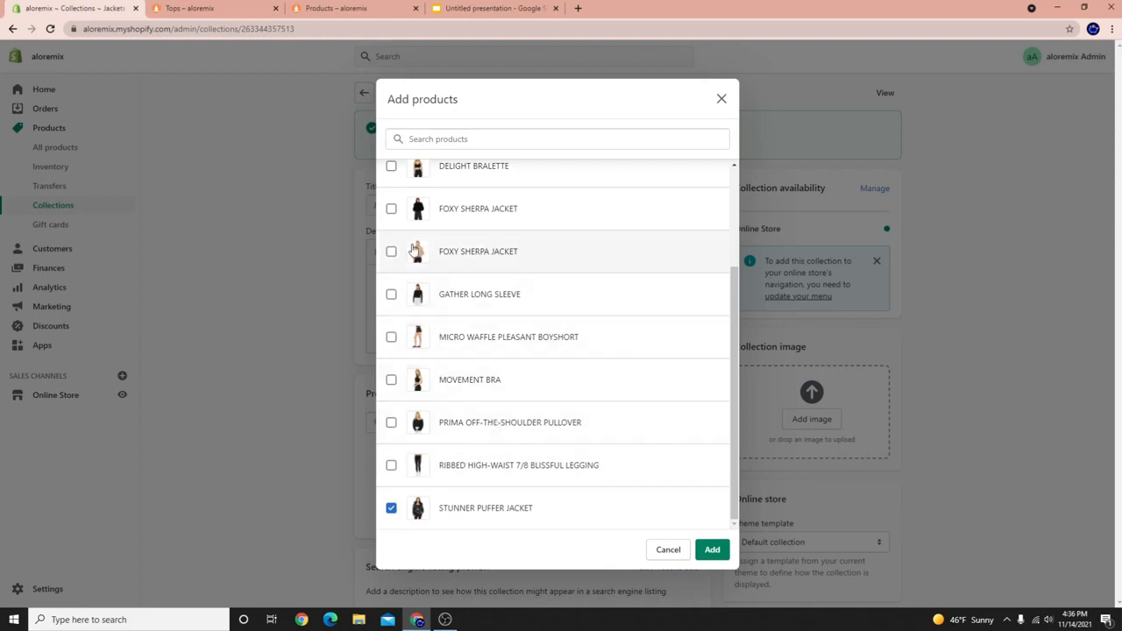
scroll(460, 377, "up", 2)
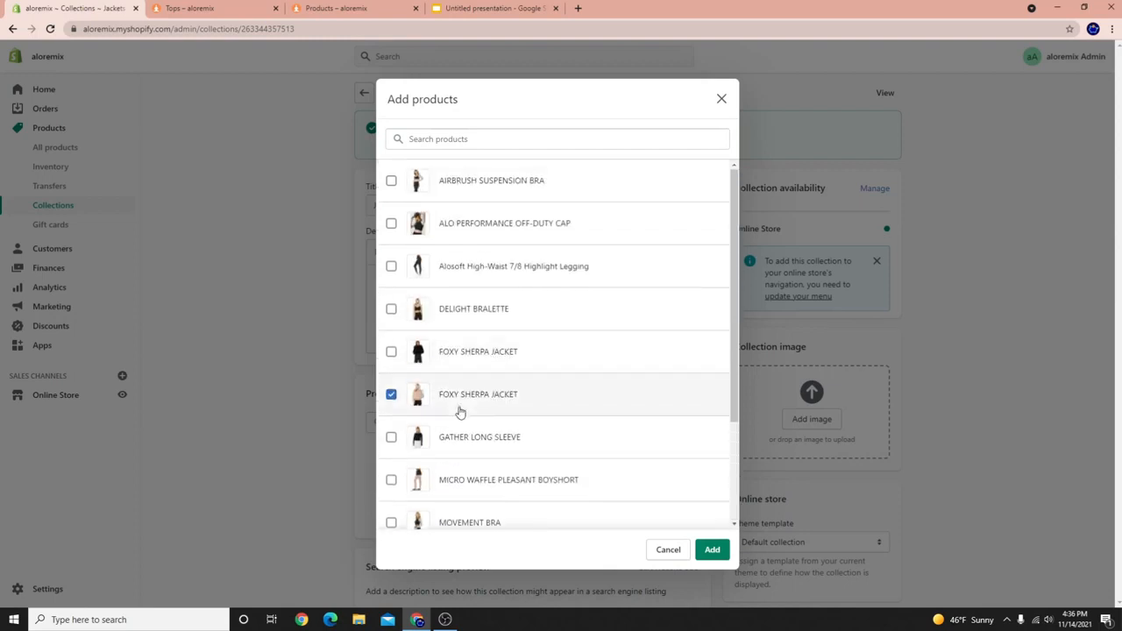
left_click(475, 354)
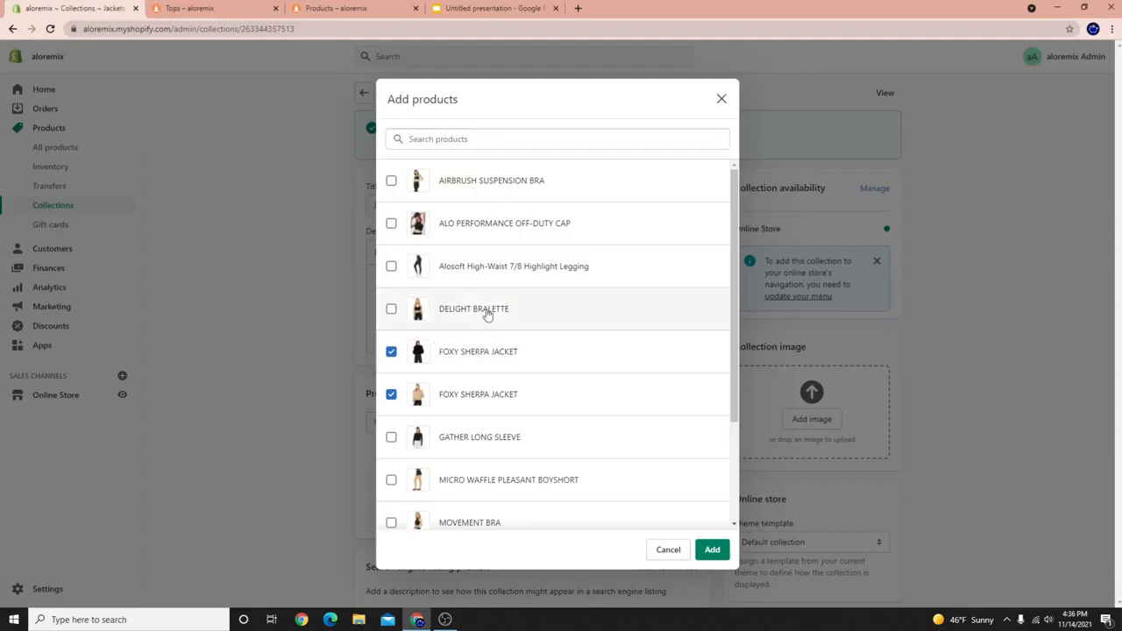
left_click(711, 549)
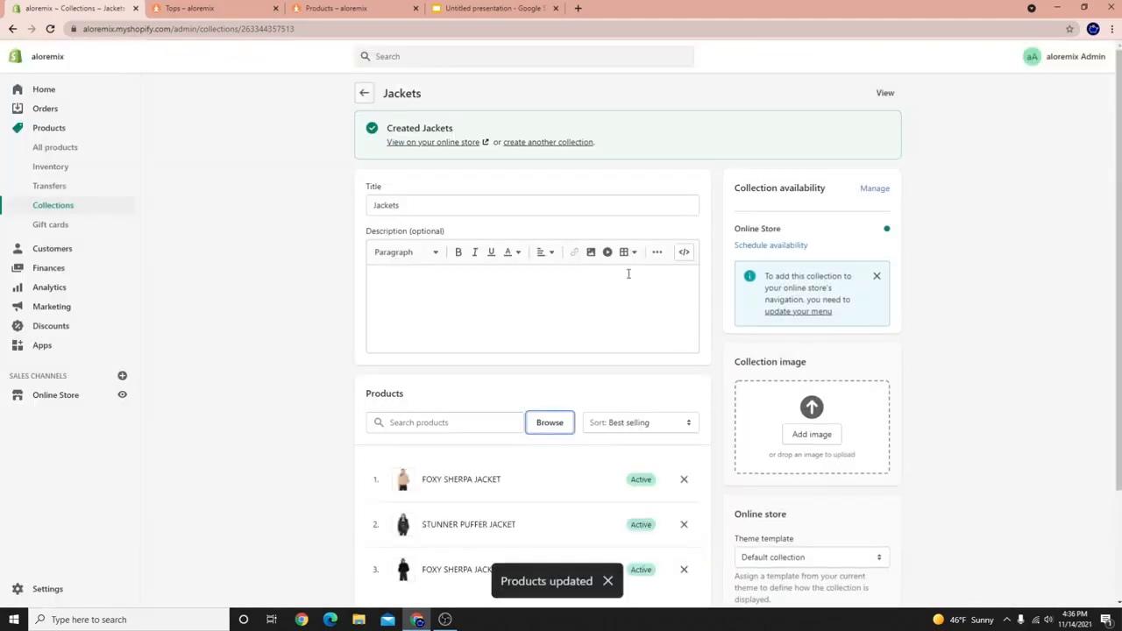
Start a new collection titled 'BRA' and save it.
left_click(546, 143)
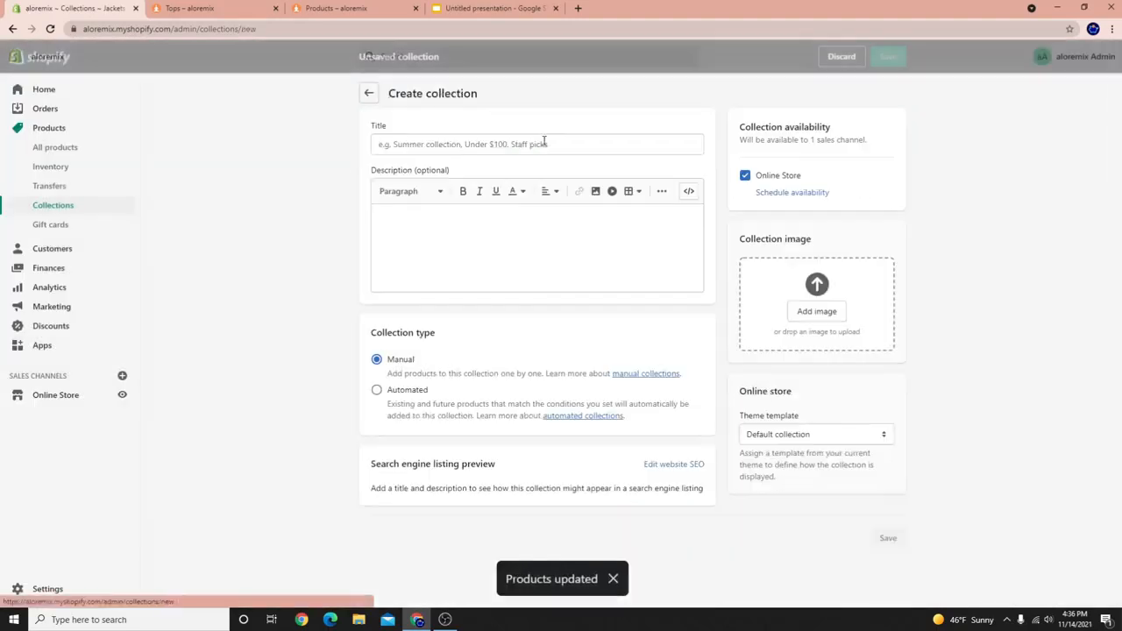
type("B")
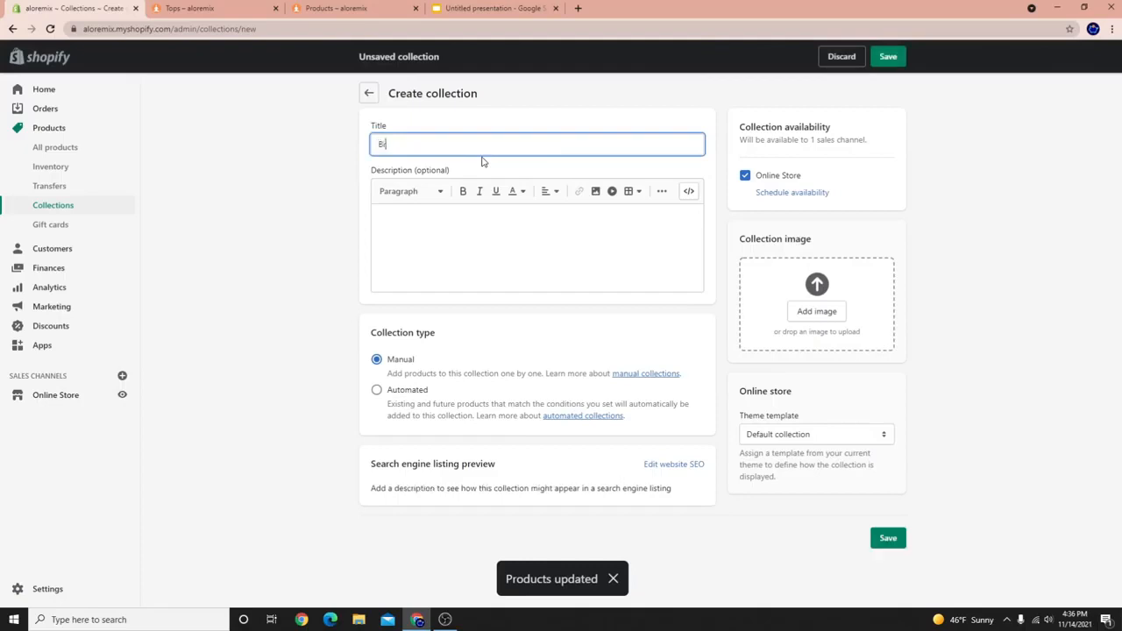
type("lRA")
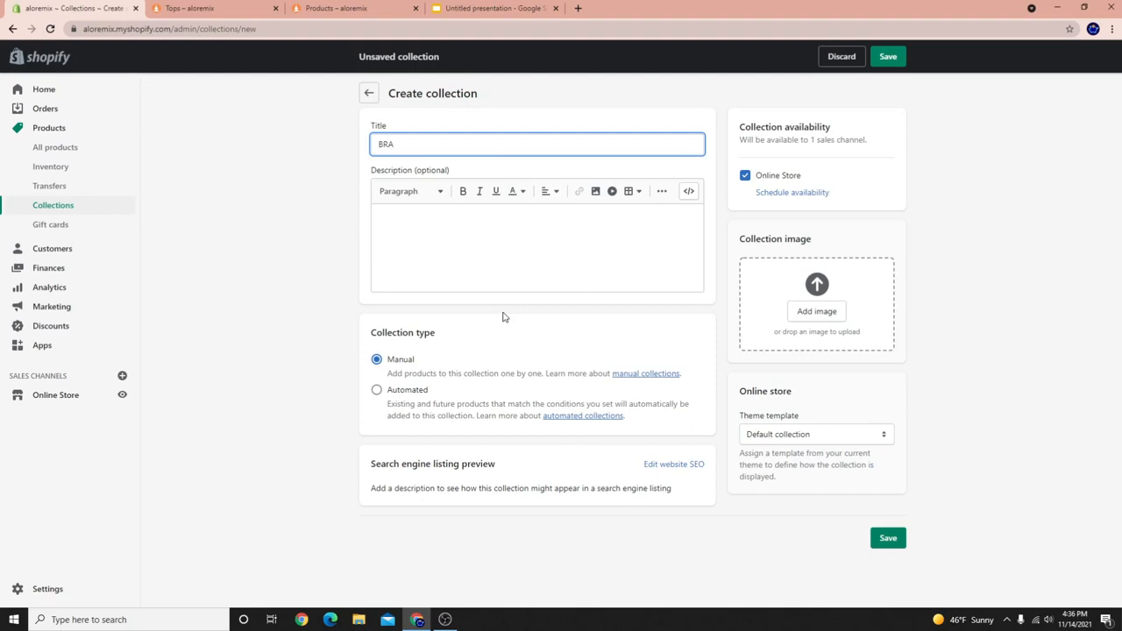
left_click(888, 56)
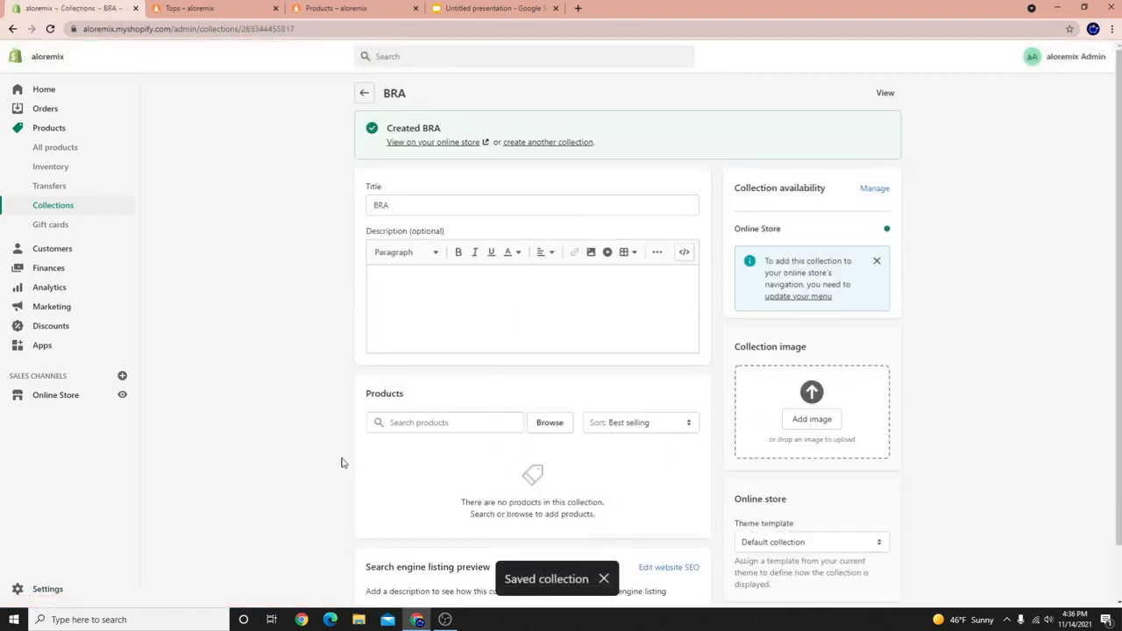
Search 'BR' and add Movement Bra, Delight Bralette and Airbrush Suspension Bra to BRA.
left_click(454, 426)
type("BR")
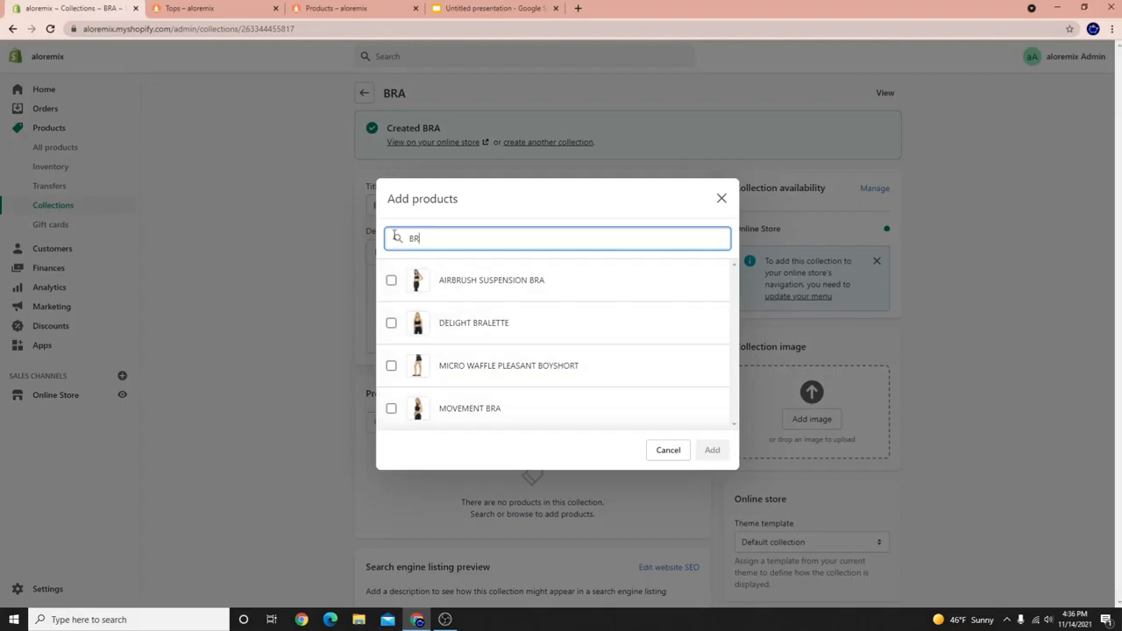
left_click(440, 412)
left_click(431, 322)
left_click(429, 285)
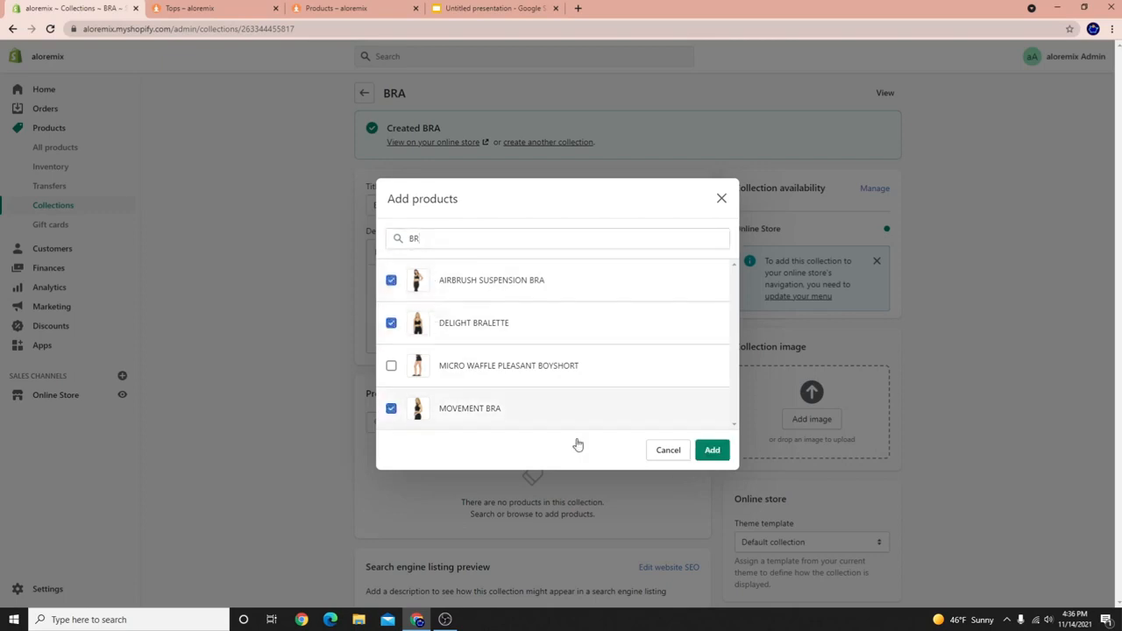
left_click(713, 451)
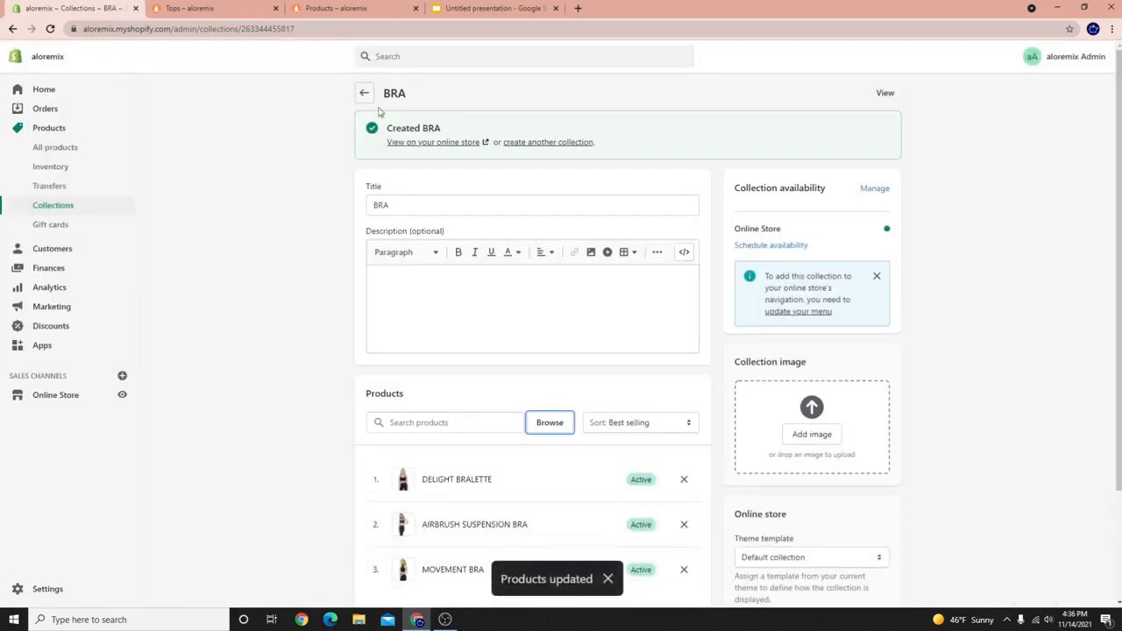
left_click(557, 142)
left_click(531, 144)
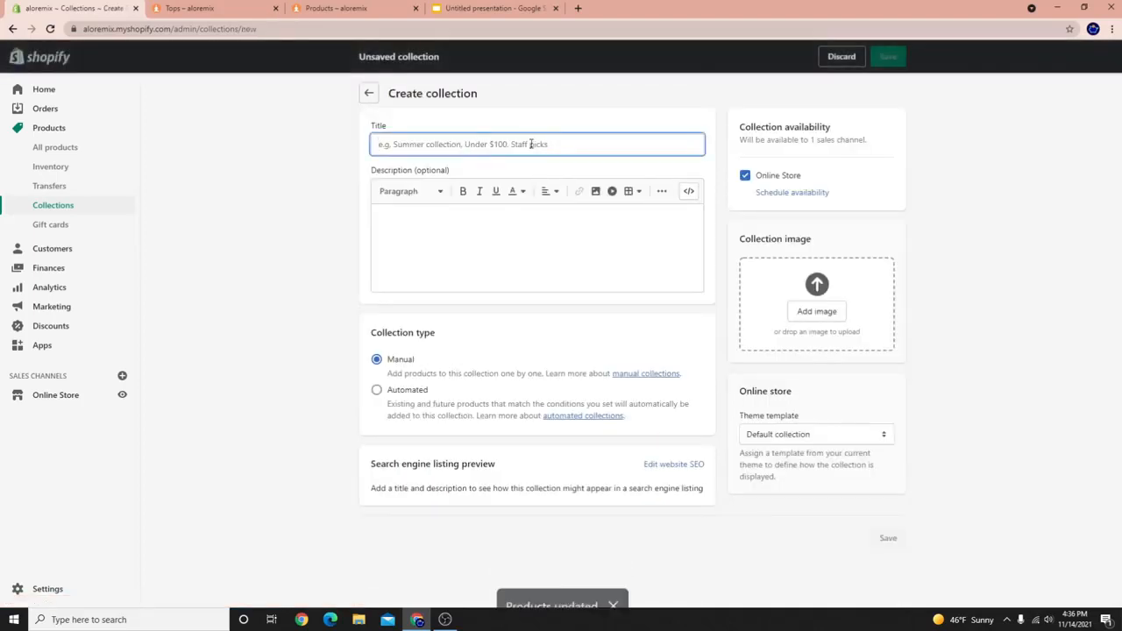
Save an automated 'Leggings' collection with condition Product title contains 'legging'.
type("Leggings")
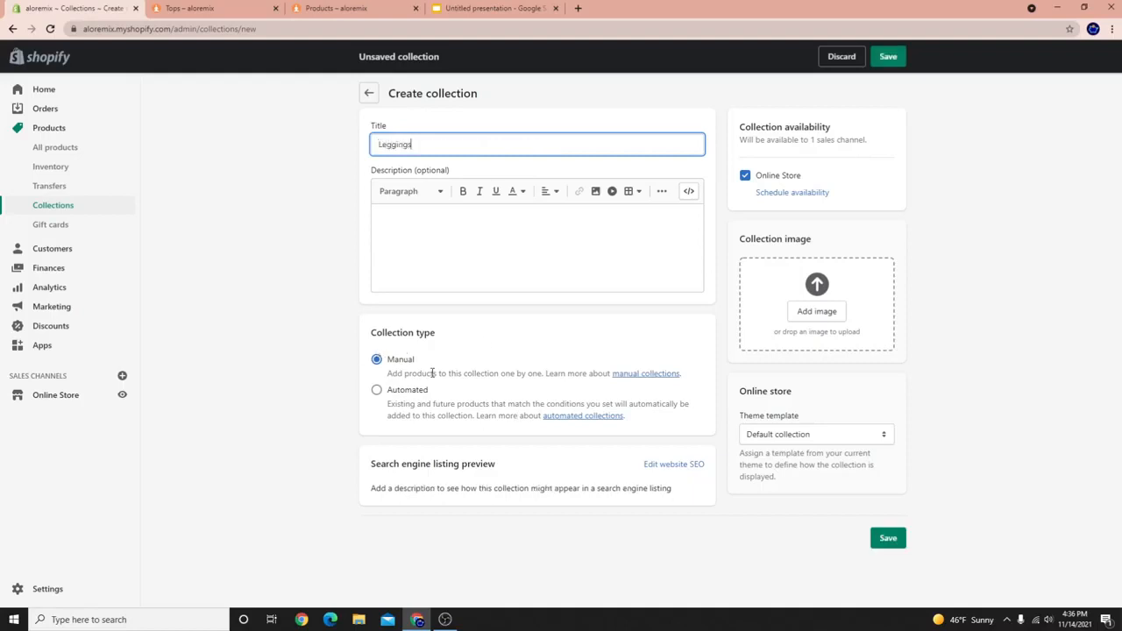
left_click(377, 393)
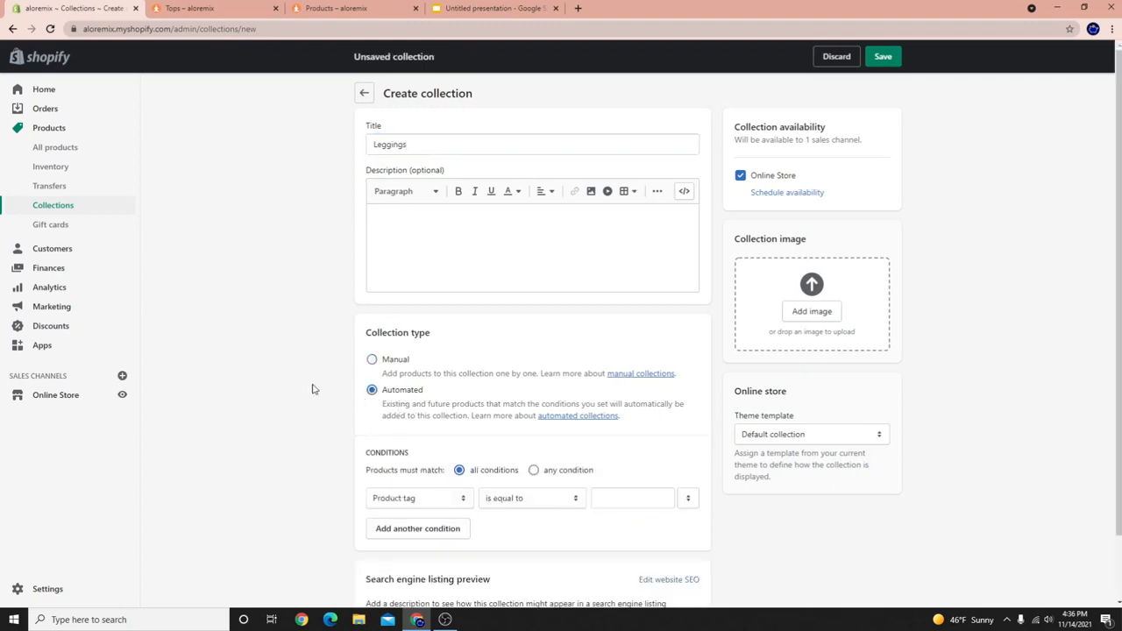
left_click(428, 498)
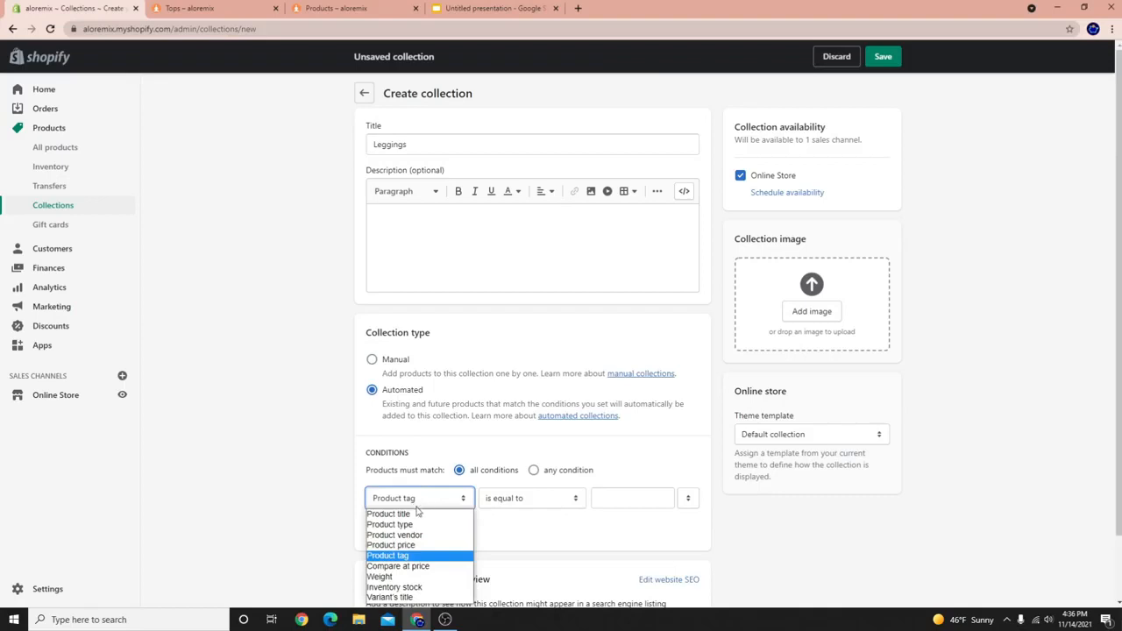
left_click(426, 512)
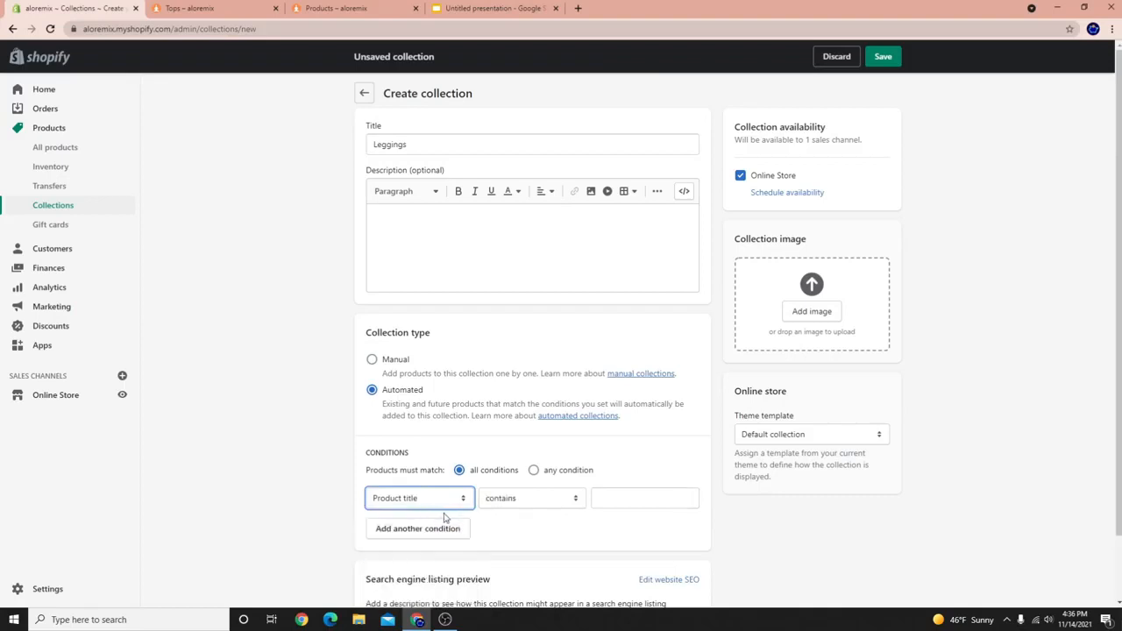
left_click(628, 498)
type("legging")
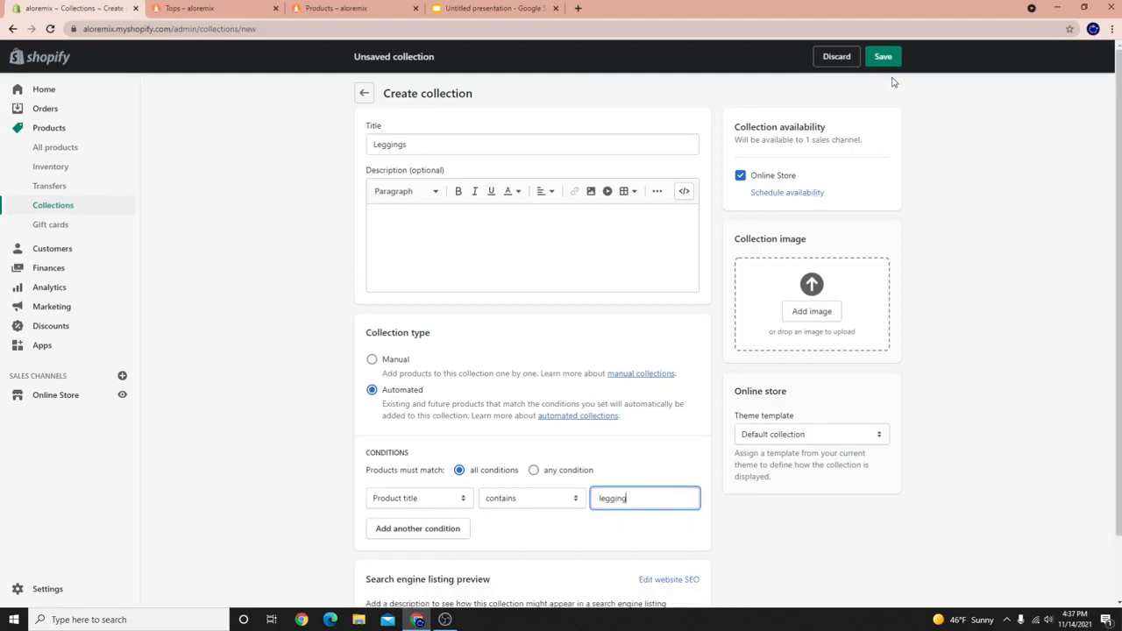
left_click(887, 58)
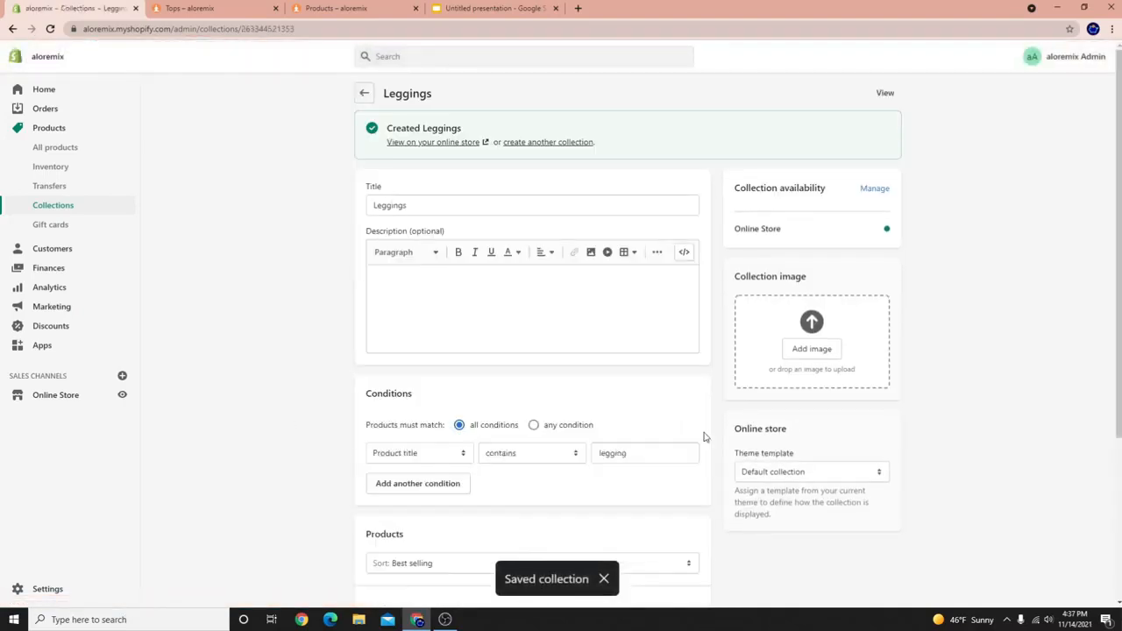
Review the saved 'legging' condition and the two matched leggings.
scroll(635, 361, "down", 4)
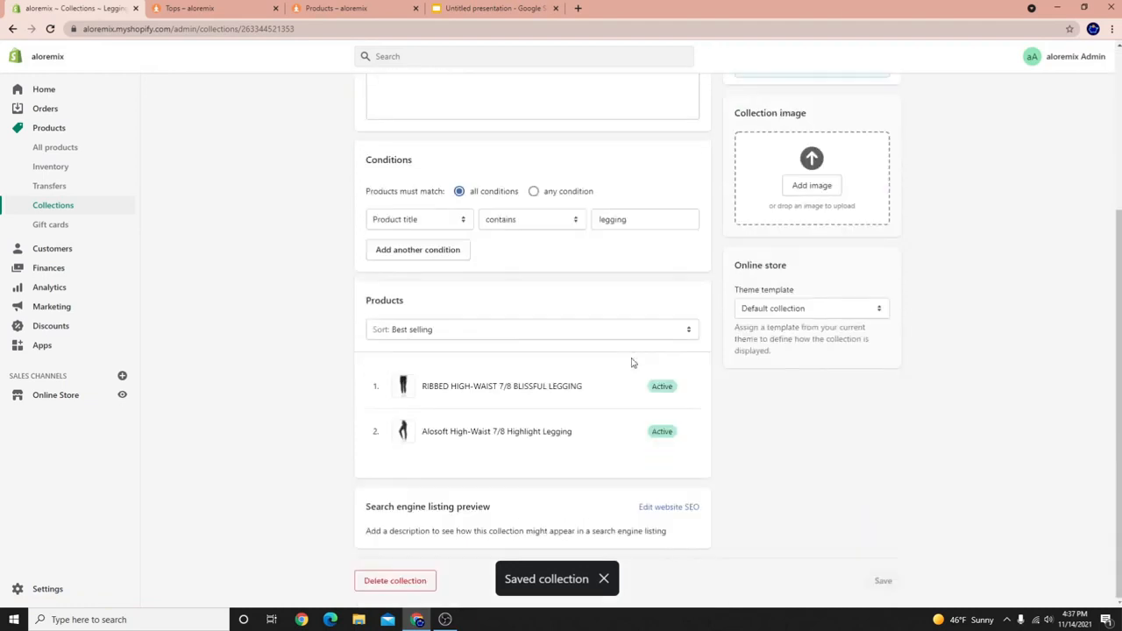
double_click(647, 223)
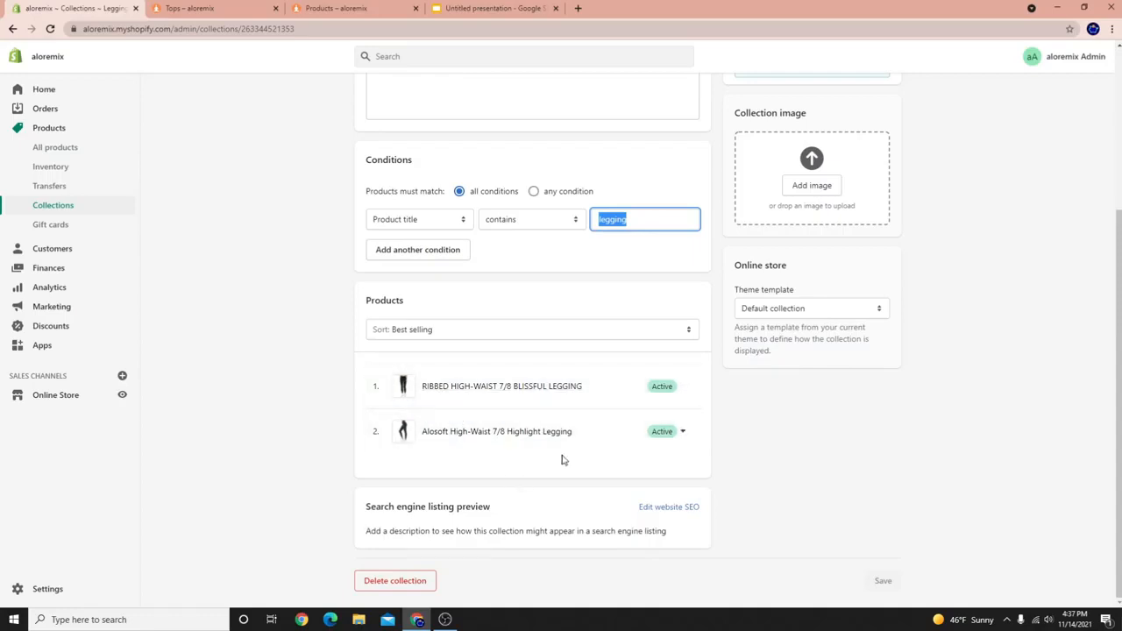
scroll(525, 474, "up", 3)
scroll(526, 491, "up", 1)
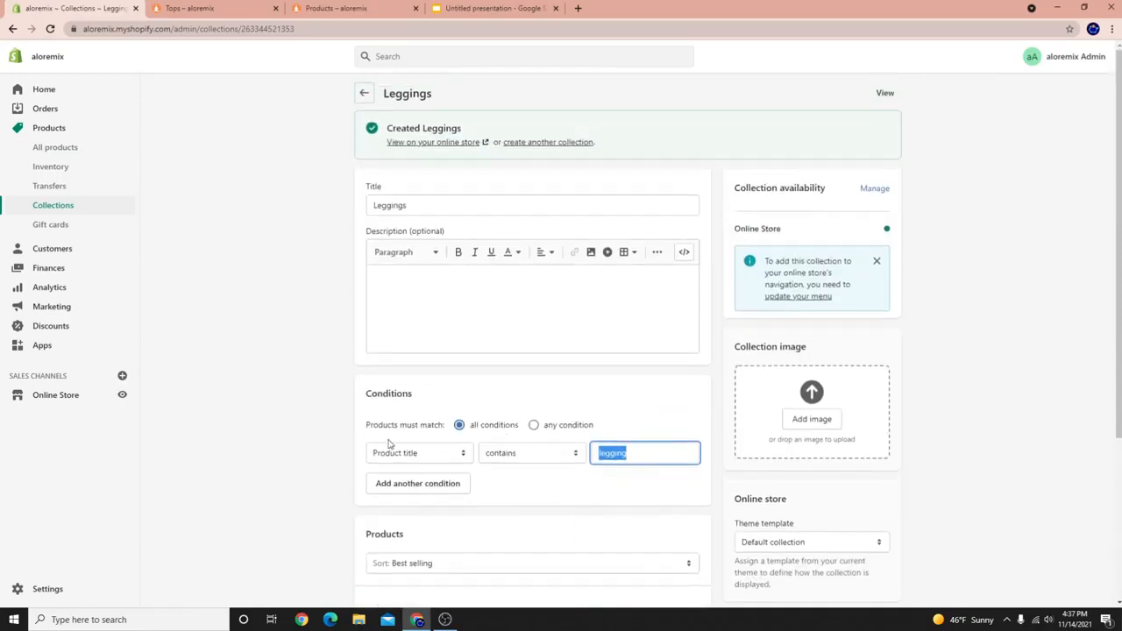
left_click(562, 143)
Create and save a manual collection titled 'Shorts'.
left_click(536, 145)
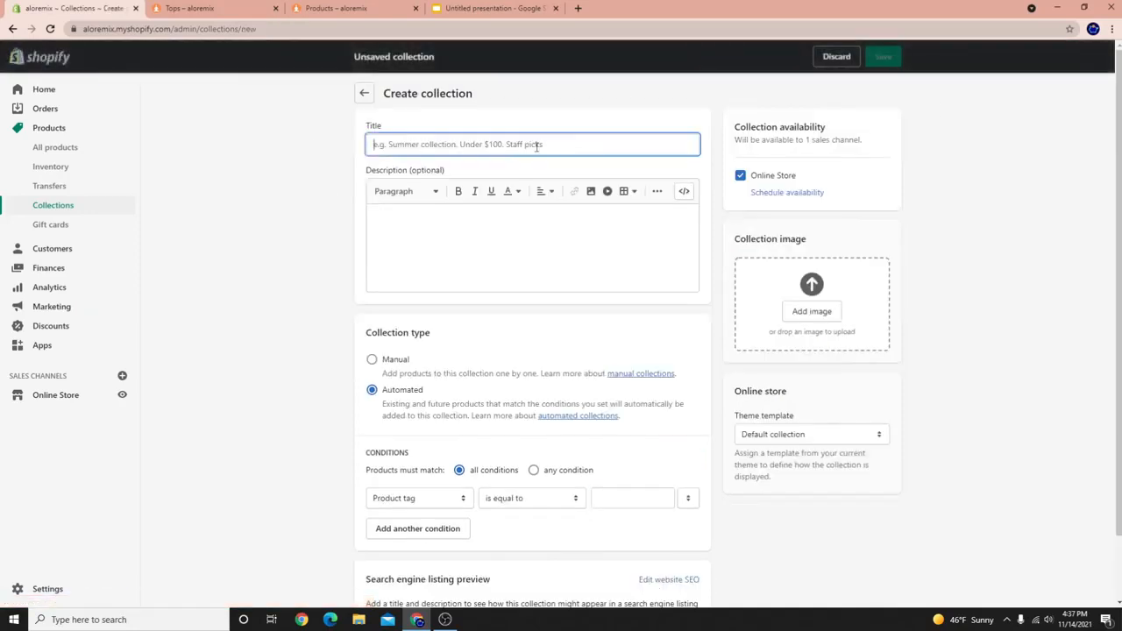
type("Shorts")
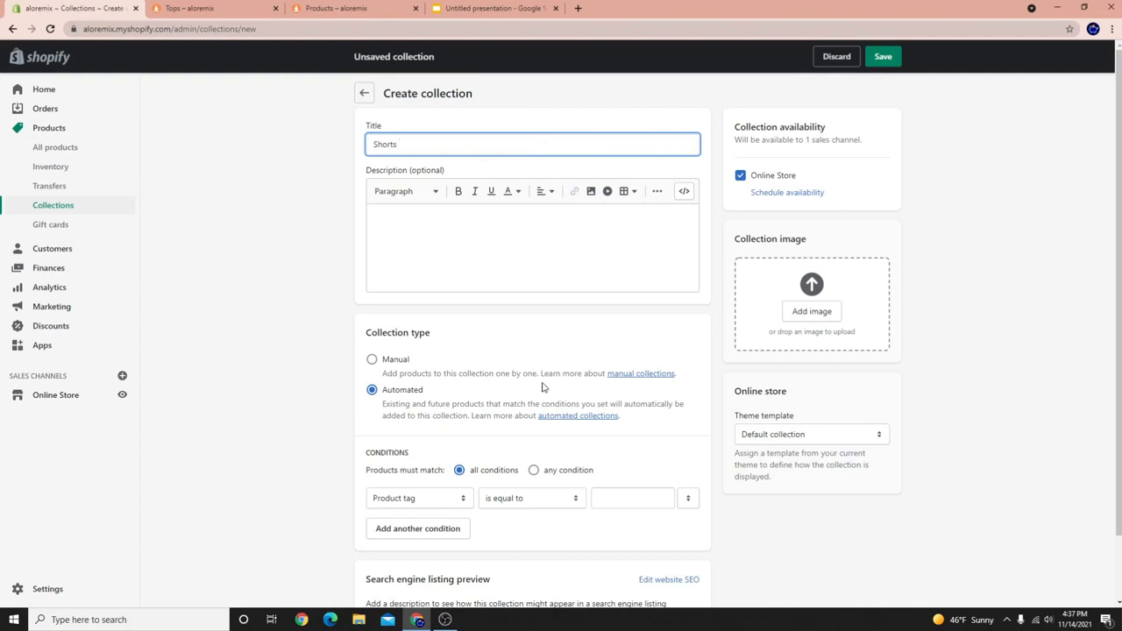
scroll(479, 491, "down", 1)
left_click(438, 426)
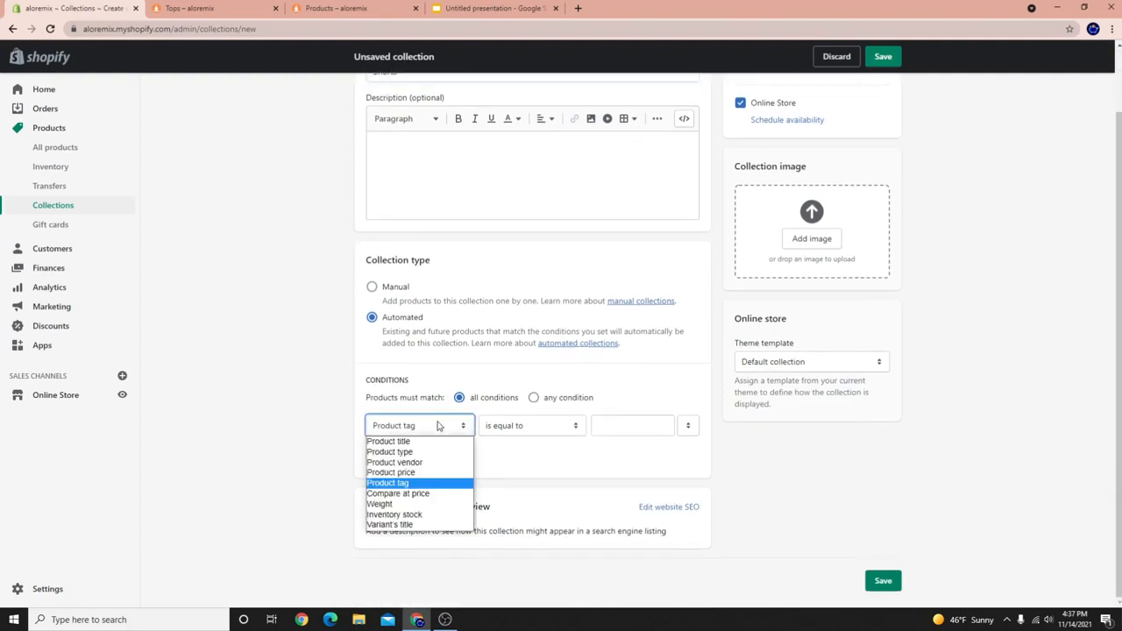
left_click(372, 289)
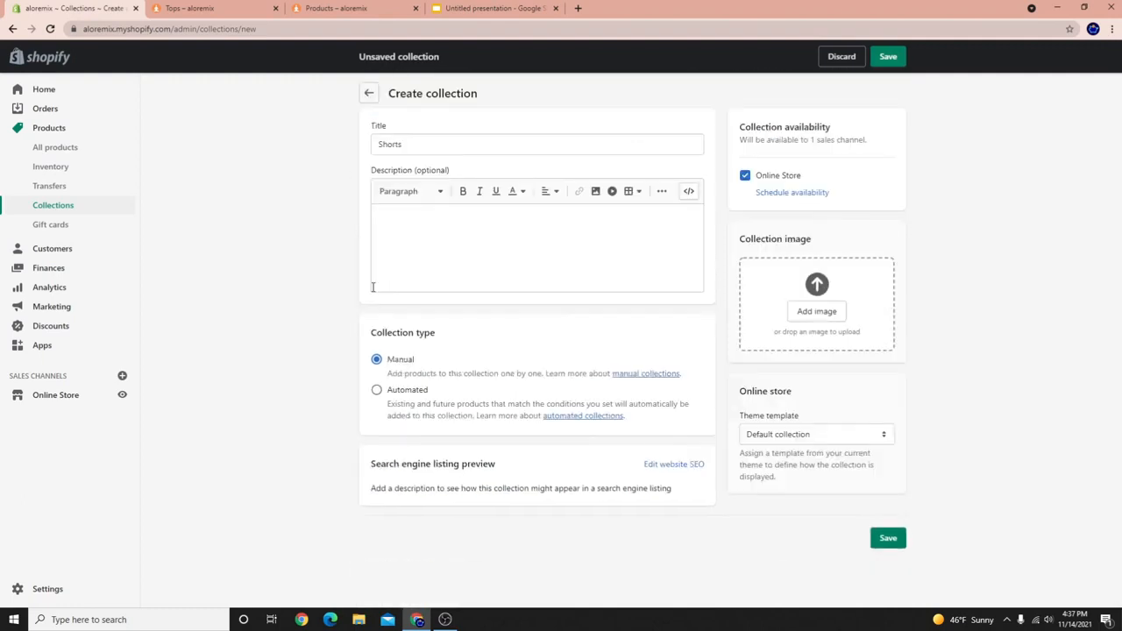
left_click(888, 56)
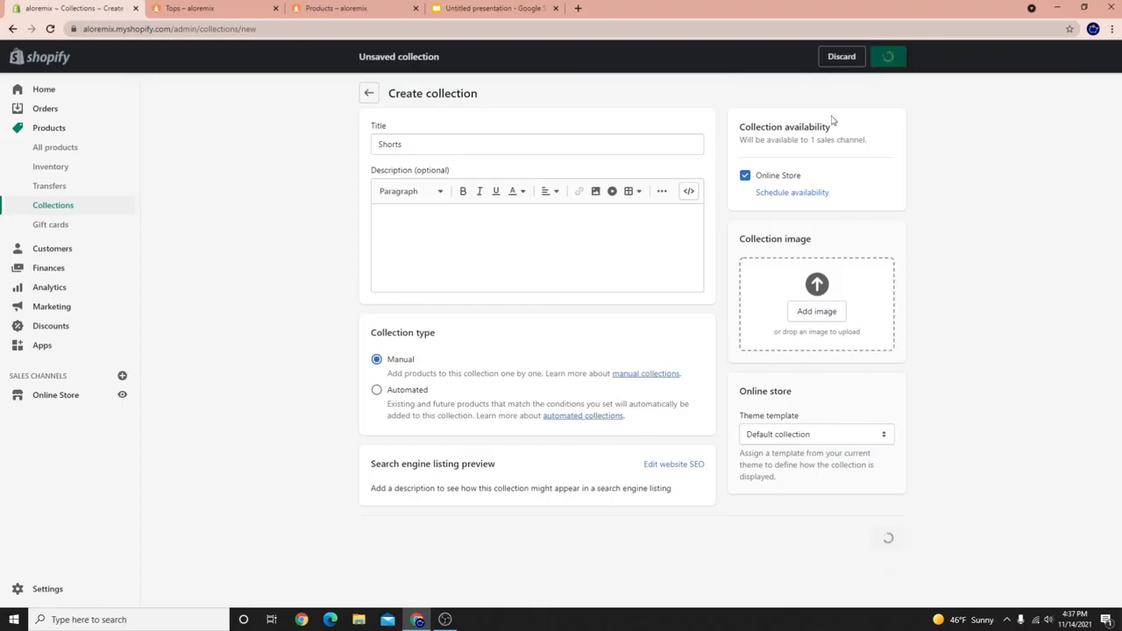
Search 'Sh' and add the Micro Waffle Pleasant Boyshort to Shorts.
left_click(427, 429)
type("Sh")
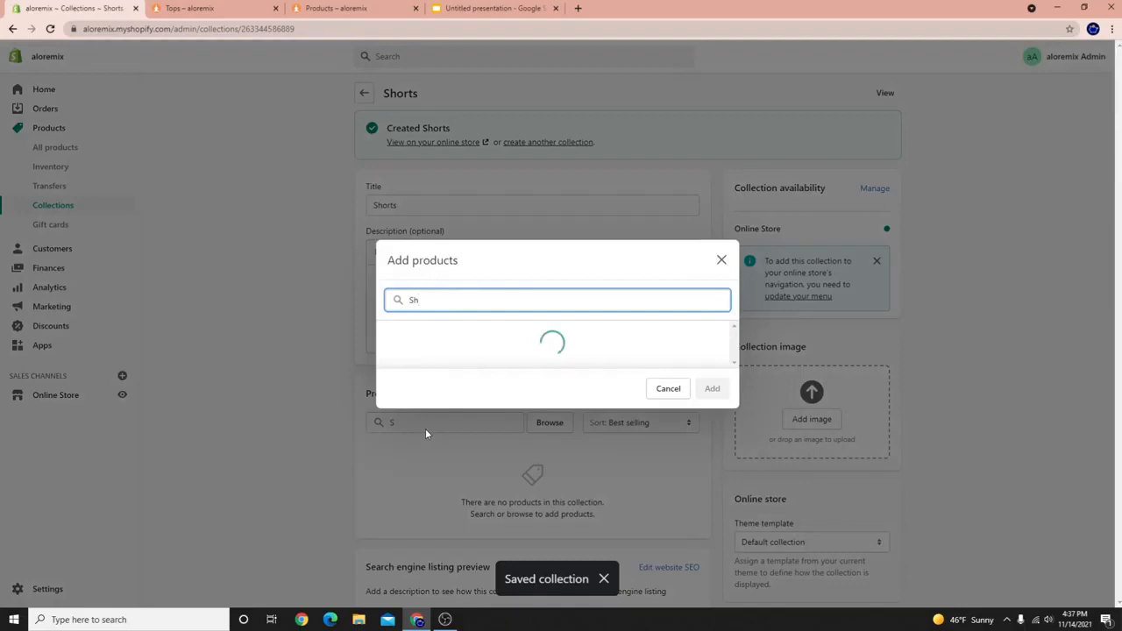
left_click(503, 391)
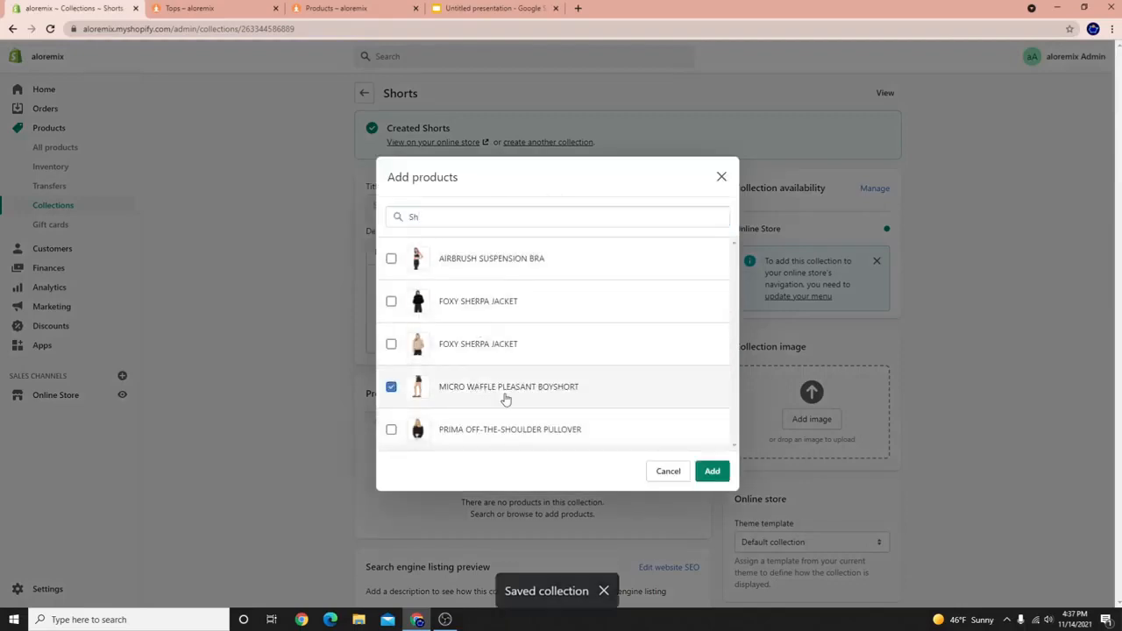
left_click(712, 471)
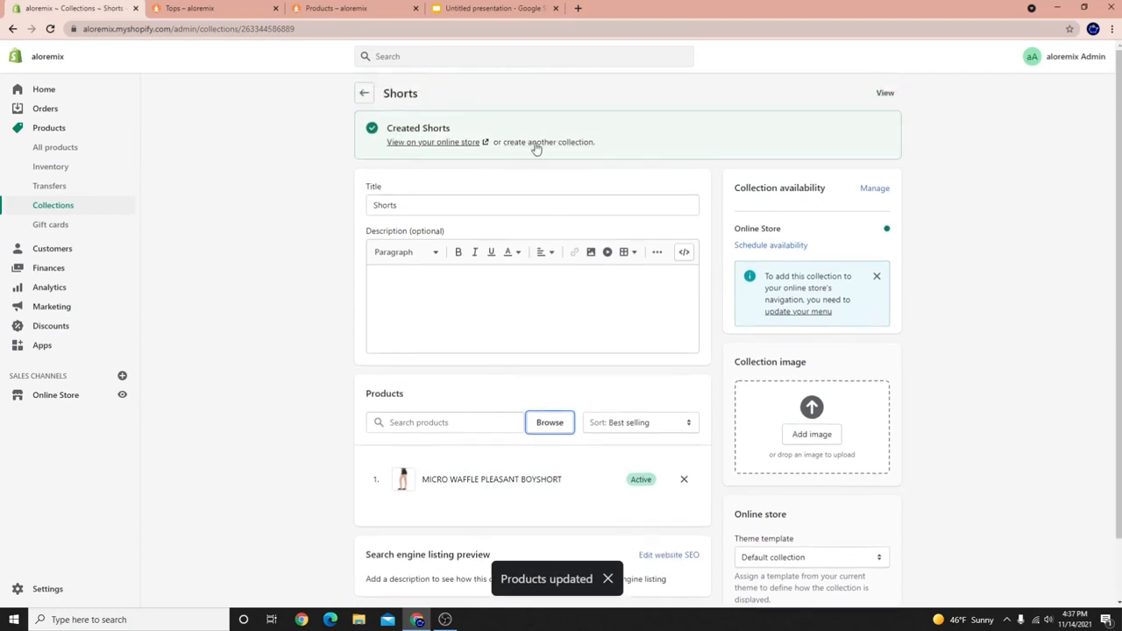
left_click(534, 144)
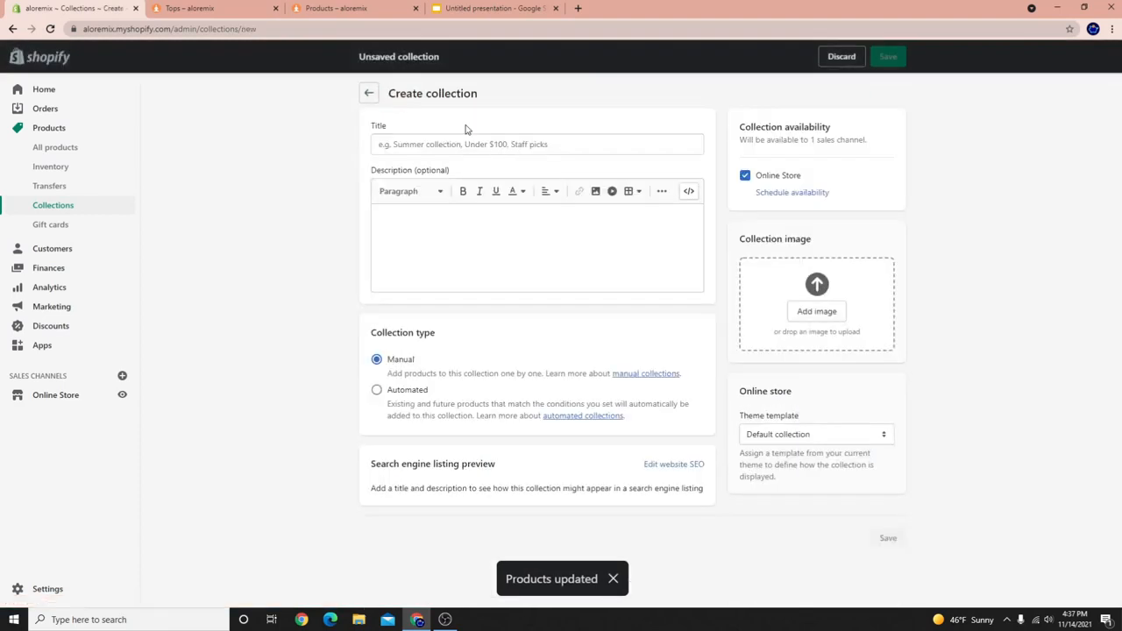
Title a new collection 'Accessories', fixing the spelling, and save it.
left_click(429, 142)
type("Accesories")
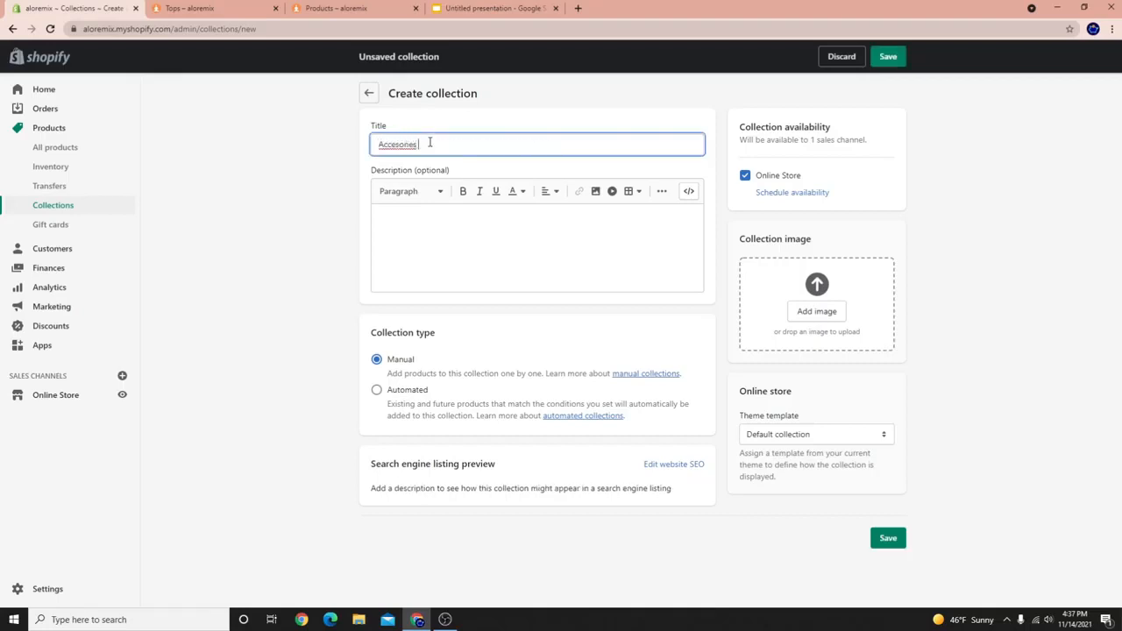
right_click(400, 145)
left_click(427, 155)
left_click(888, 60)
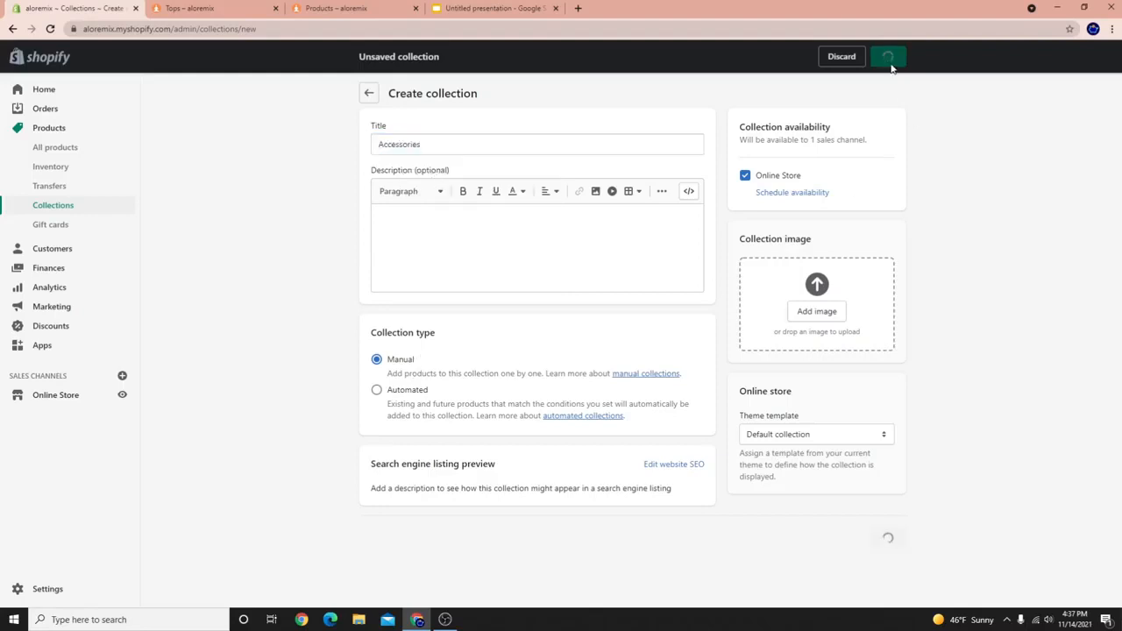
Search 'cap' and add the ALO Performance Off-Duty Cap to Accessories.
left_click(434, 428)
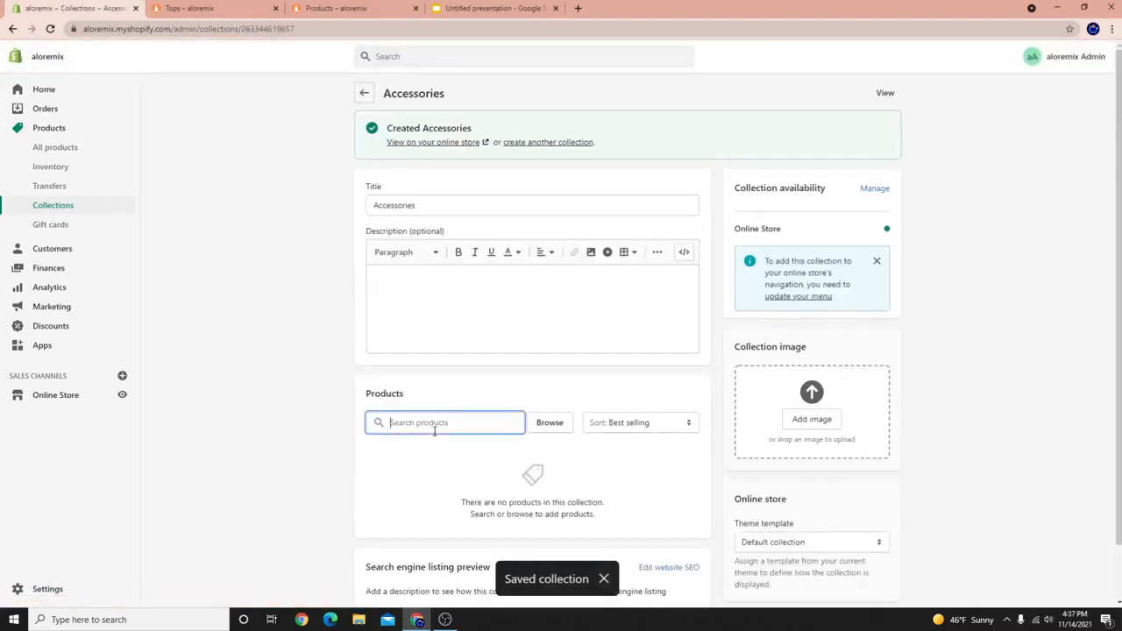
type("hat")
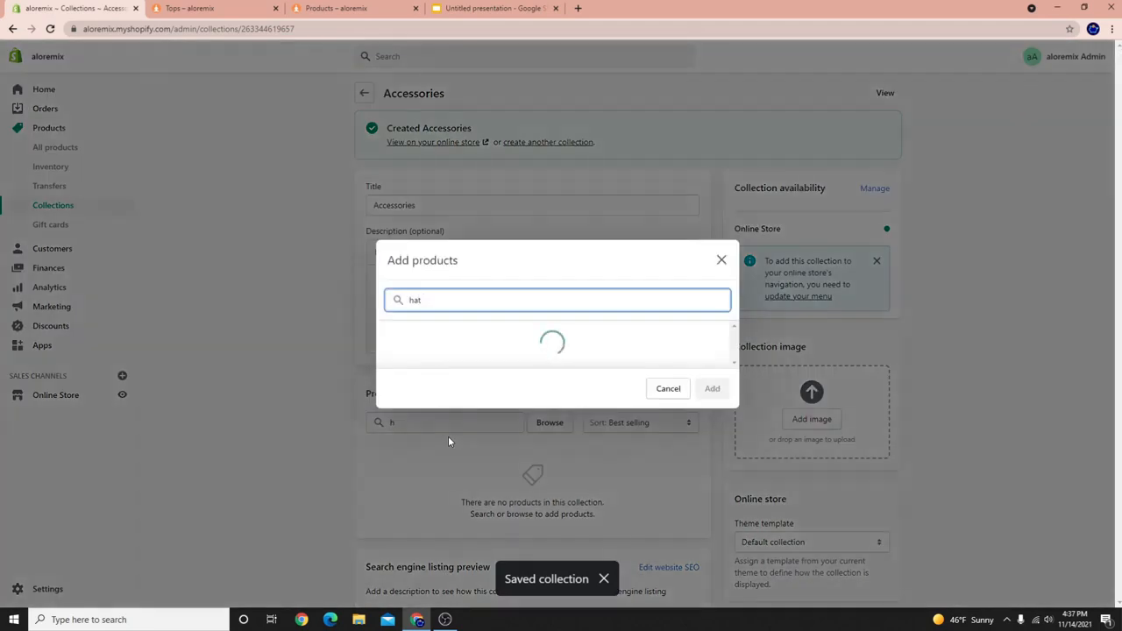
key("BackSpace")
key("BackSpace")
key("BackSpace")
type("cap")
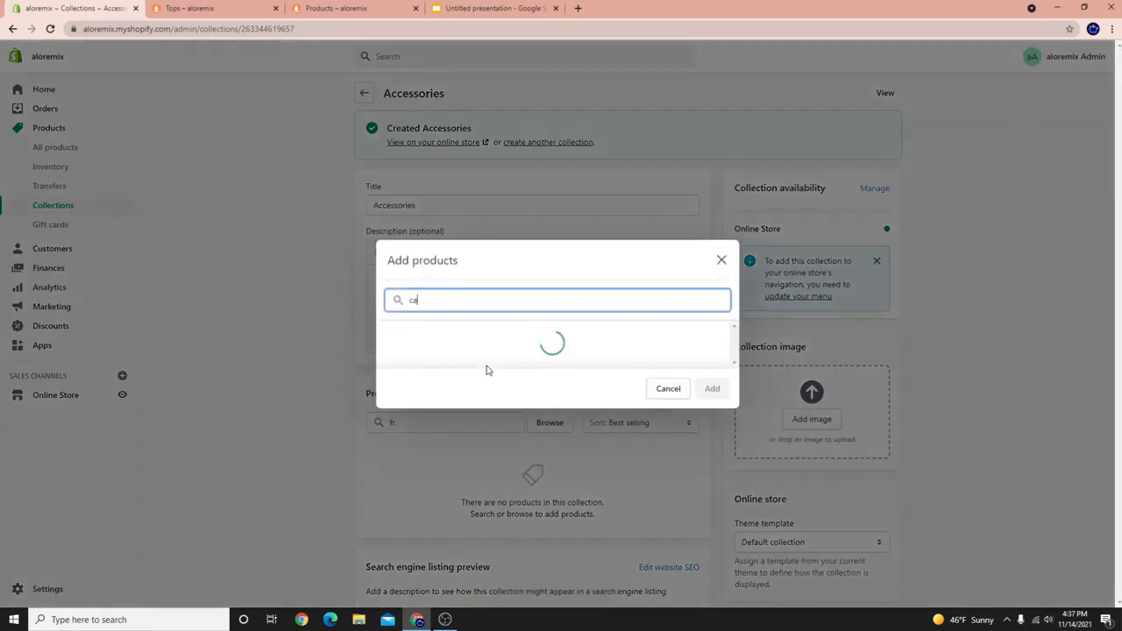
left_click(518, 348)
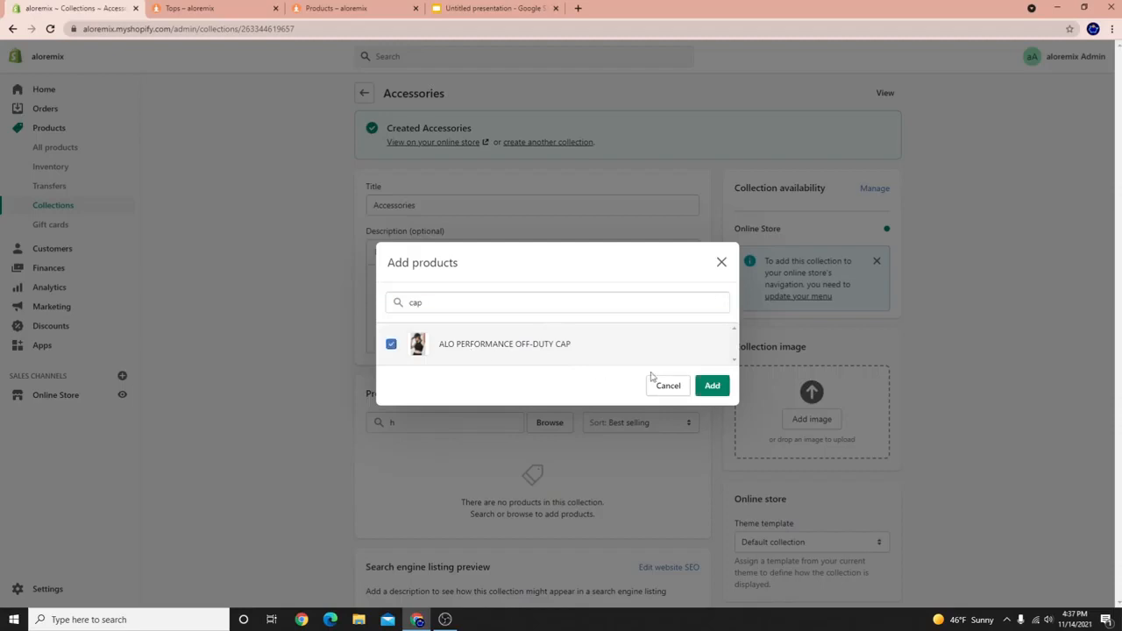
left_click(712, 389)
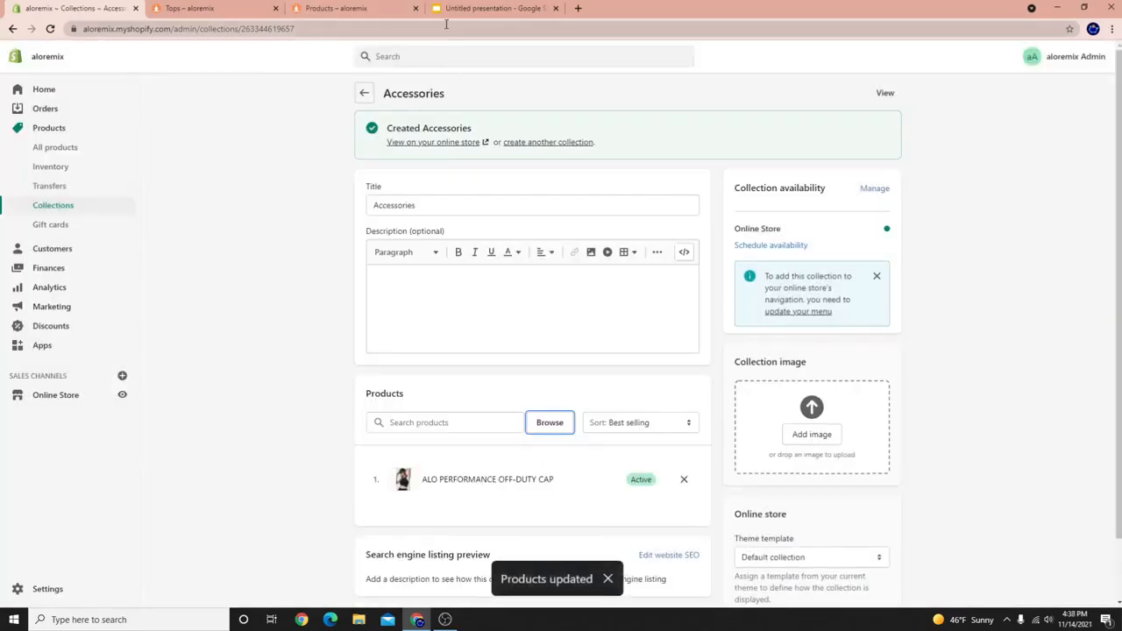
left_click(364, 93)
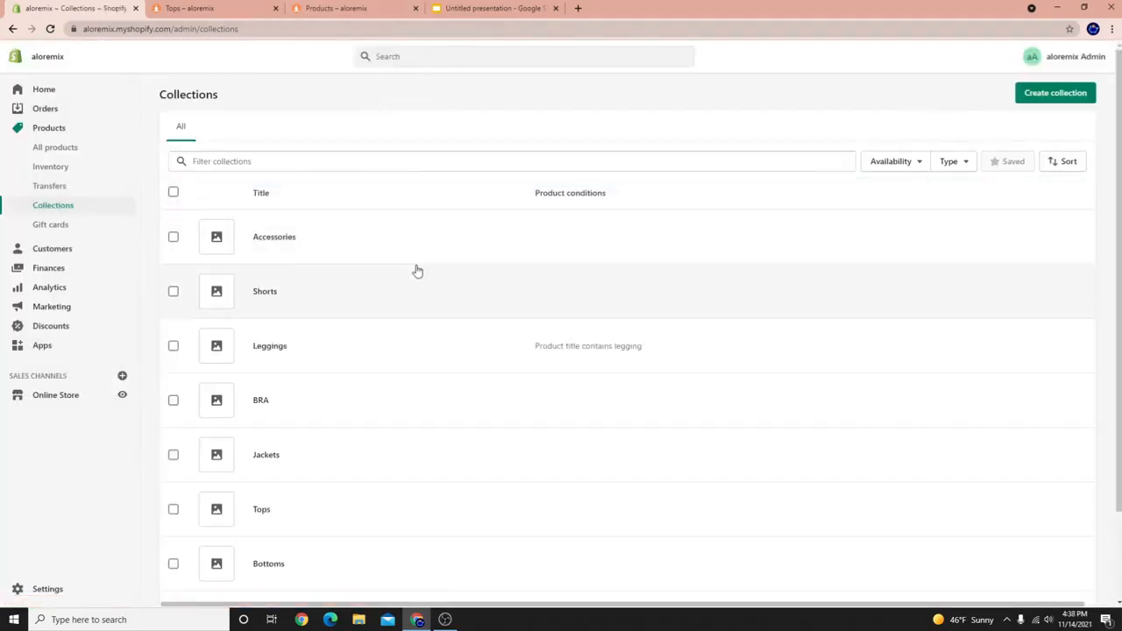
scroll(220, 404, "down", 2)
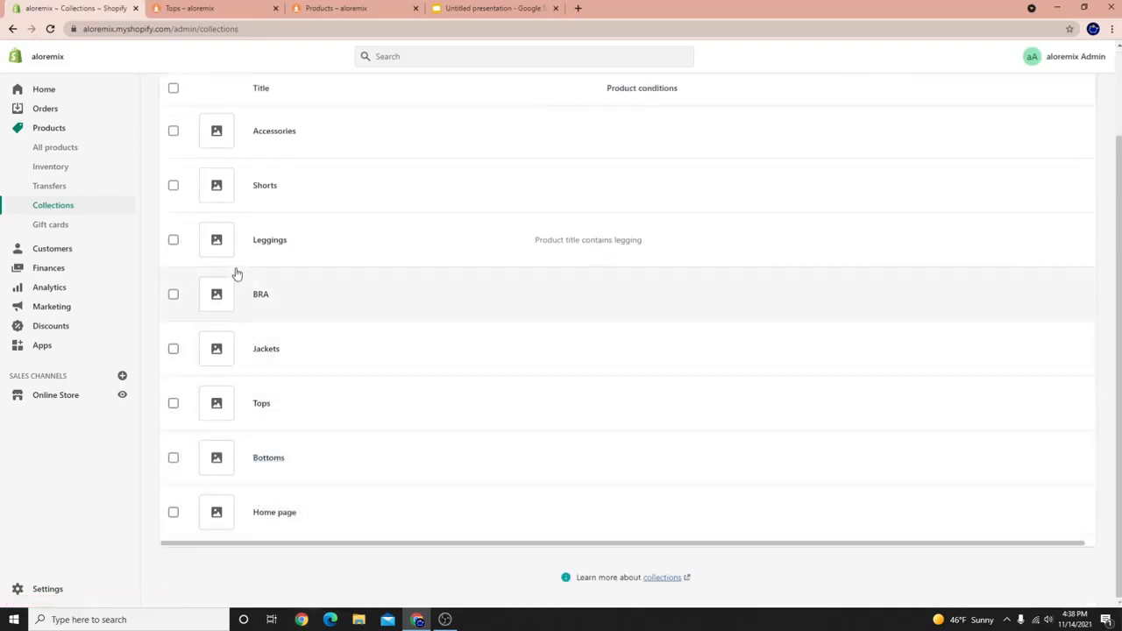
scroll(263, 180, "up", 1)
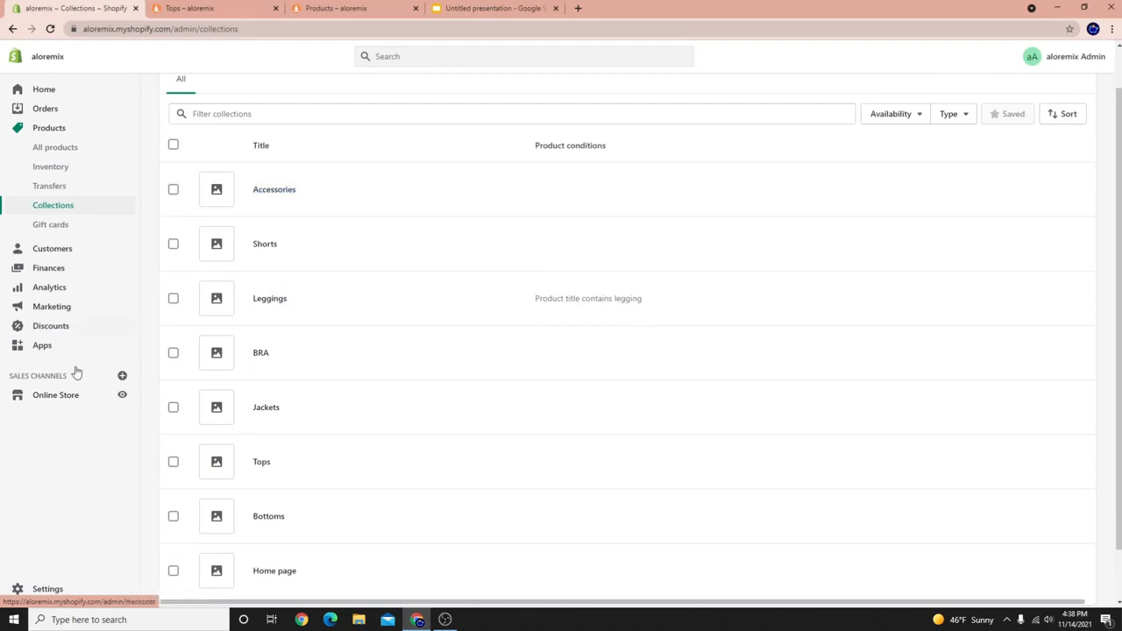
Preview the online store in a new tab and go to its Catalog page.
left_click(122, 395)
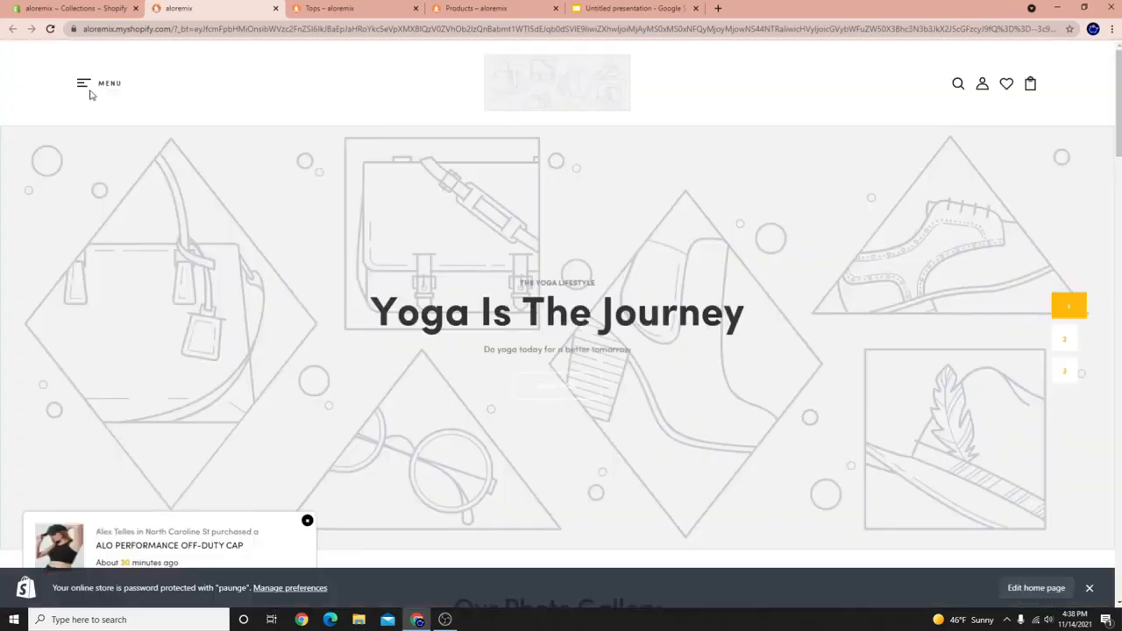
left_click(83, 81)
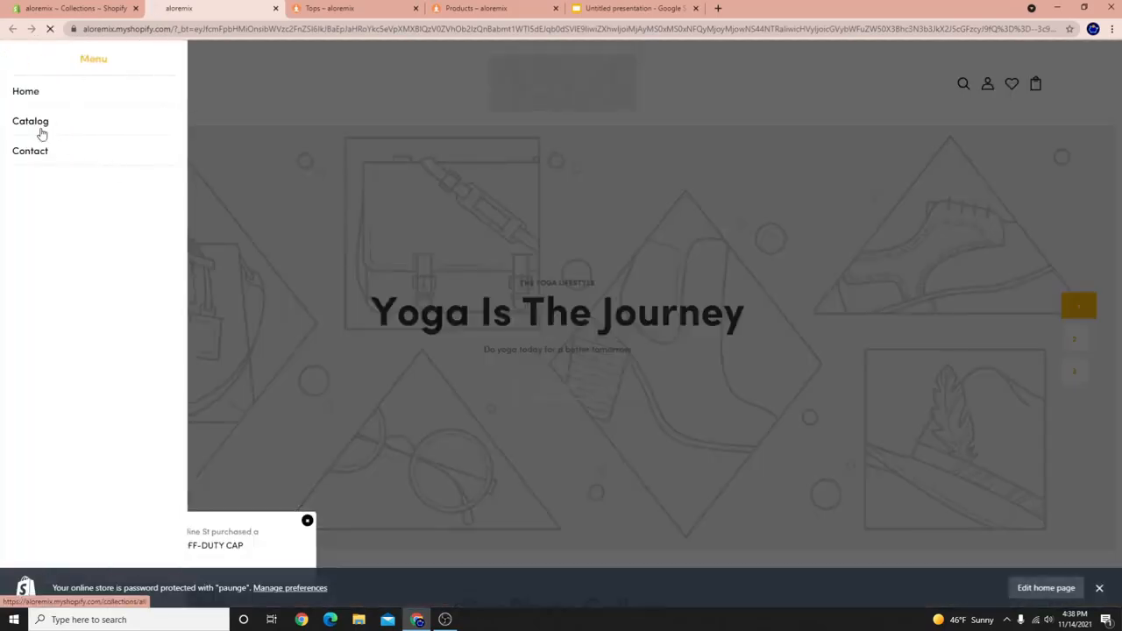
left_click(43, 125)
Scroll through all catalogue products, dismissing the password-protection notice bar.
scroll(824, 254, "down", 3)
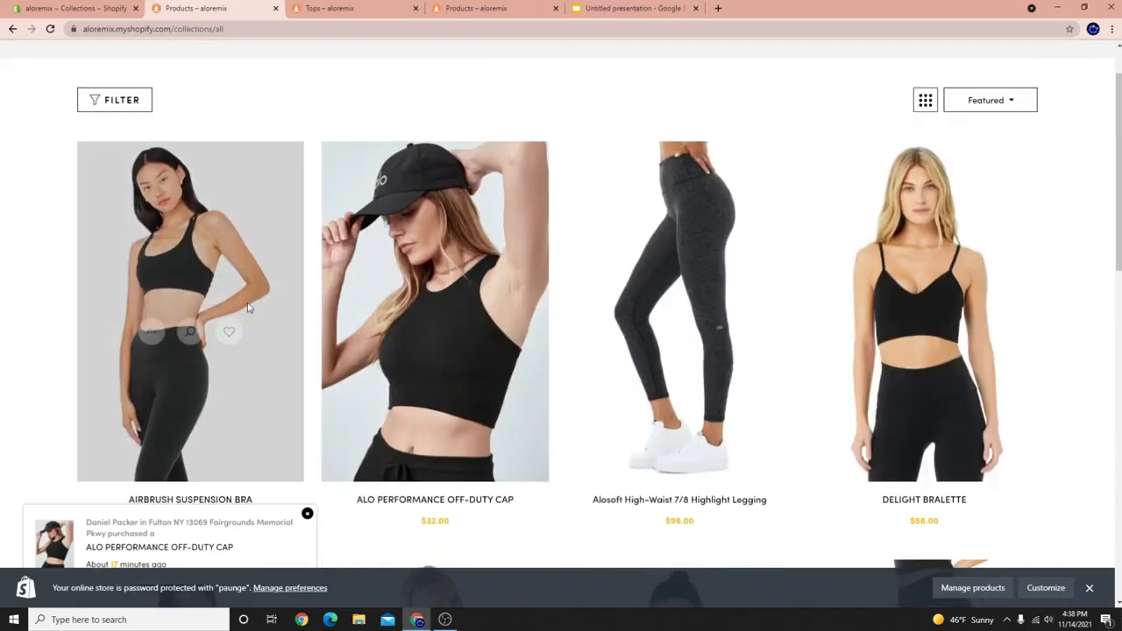
scroll(836, 240, "up", 3)
scroll(851, 346, "down", 10)
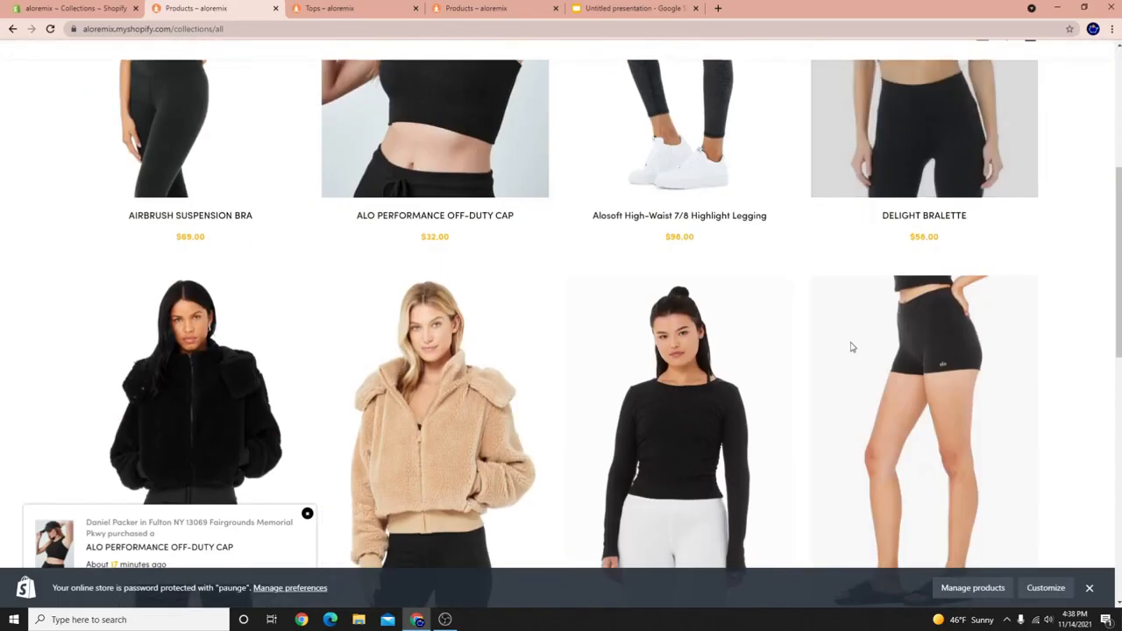
scroll(526, 351, "down", 1)
scroll(520, 276, "up", 5)
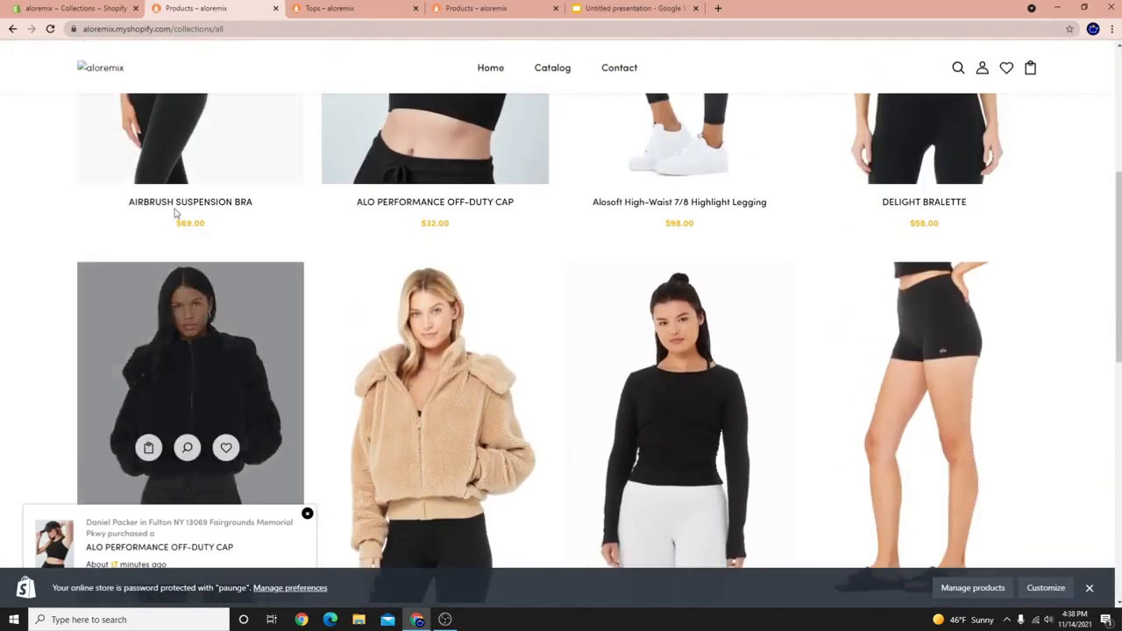
scroll(520, 276, "up", 3)
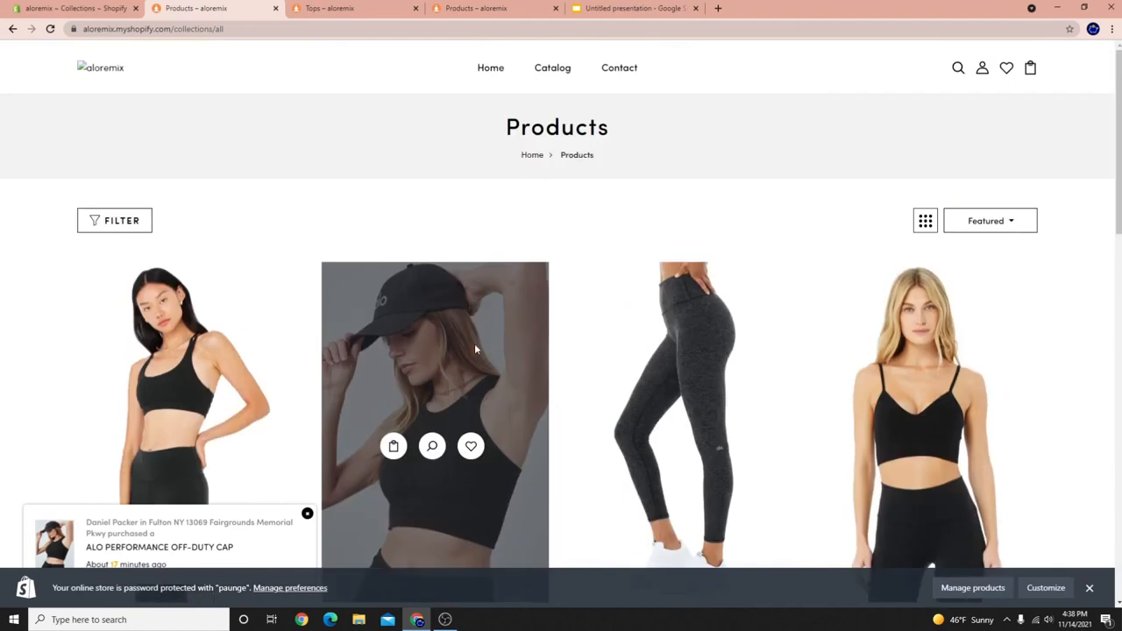
scroll(453, 377, "down", 3)
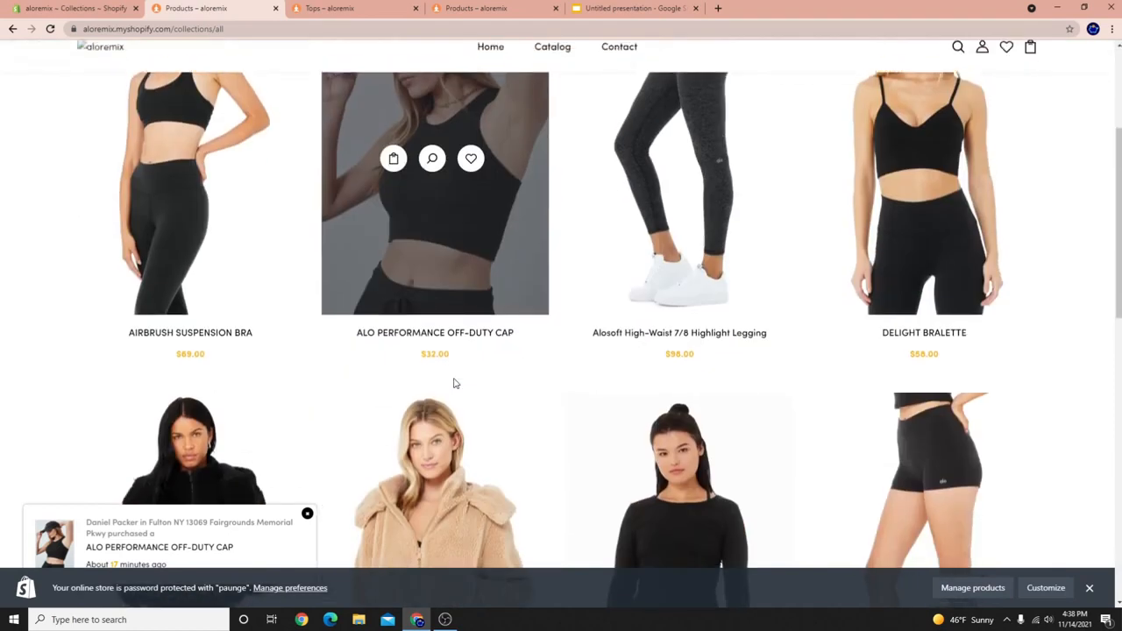
scroll(167, 200, "up", 3)
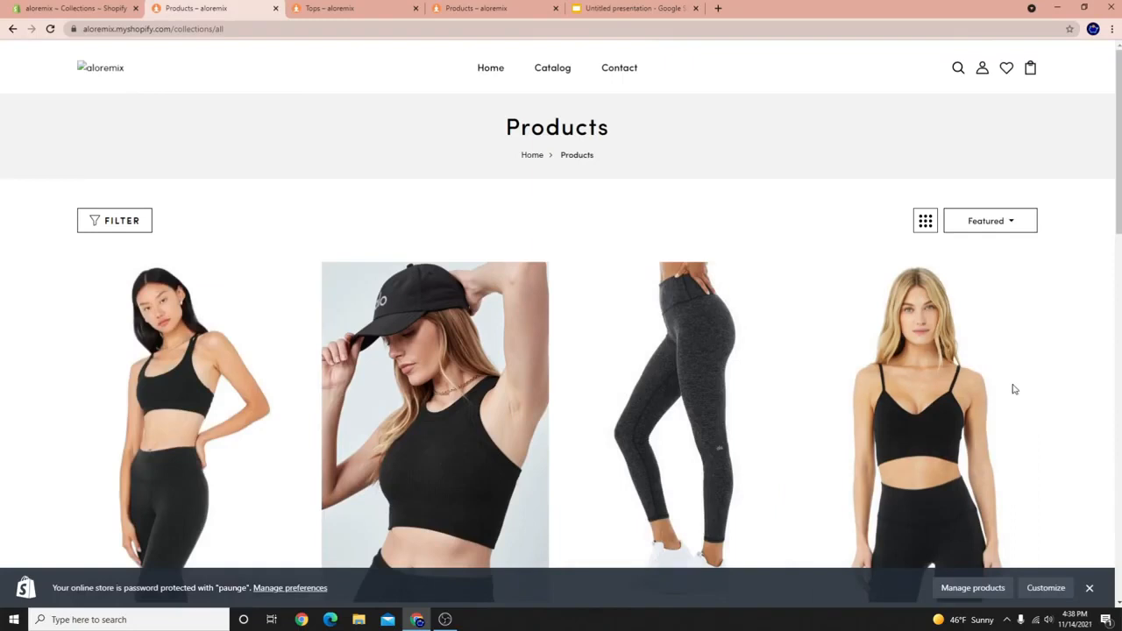
scroll(1011, 389, "down", 4)
left_click(1089, 586)
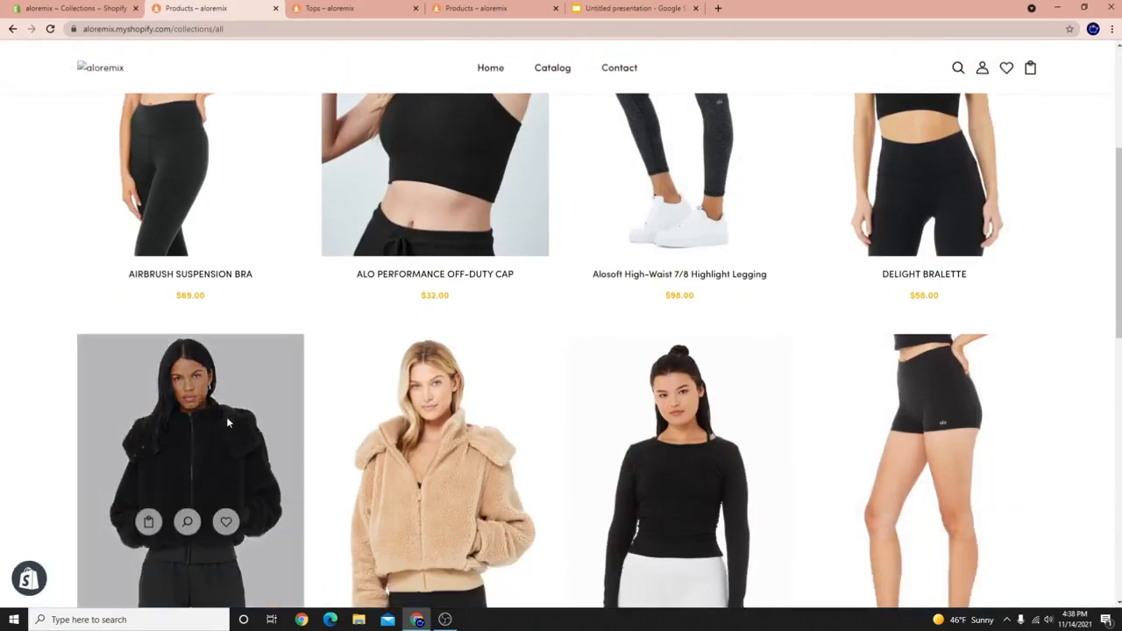
scroll(85, 181, "up", 1)
left_click(79, 9)
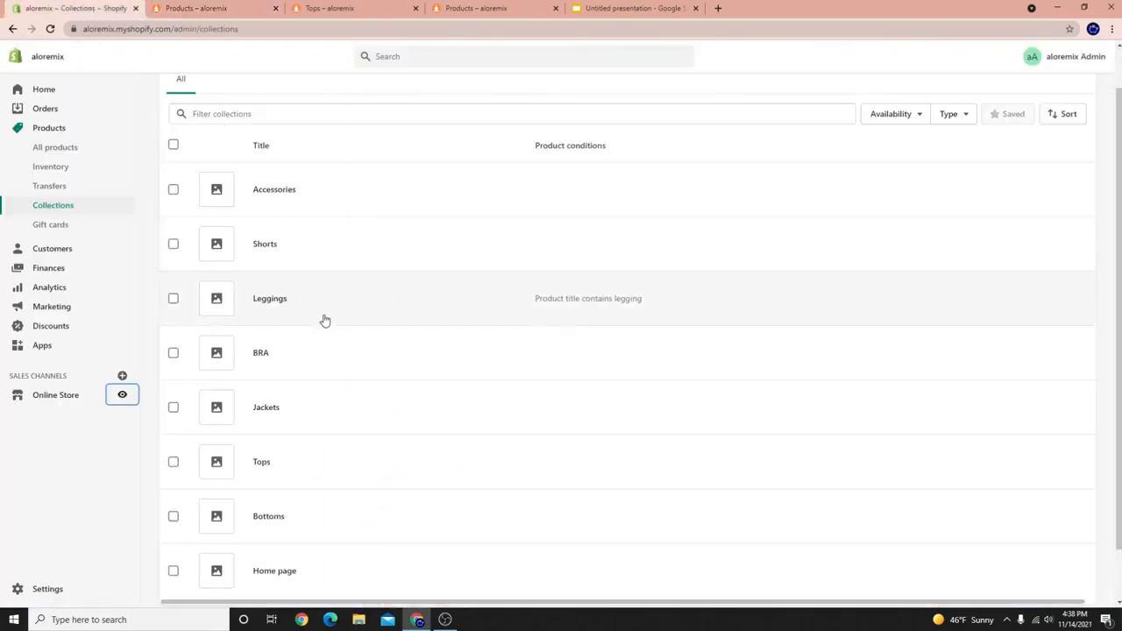
Review the 'Create A Product Grid' line in the Slides outline, then return to the Shopify Online Store Themes page.
scroll(301, 433, "down", 1)
scroll(157, 378, "up", 2)
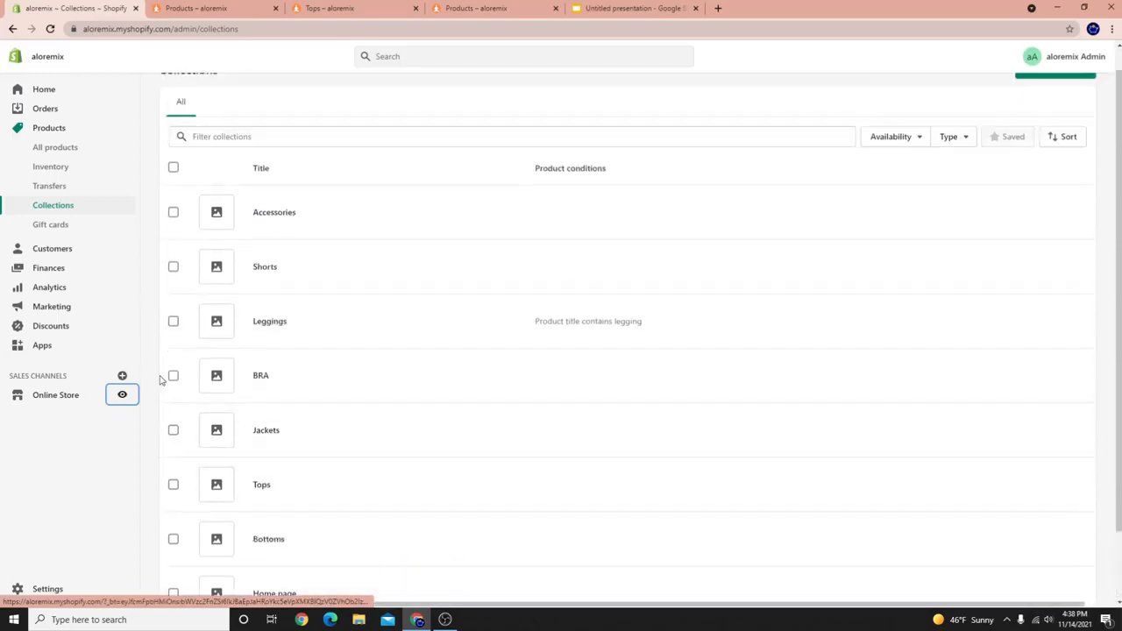
left_click(446, 617)
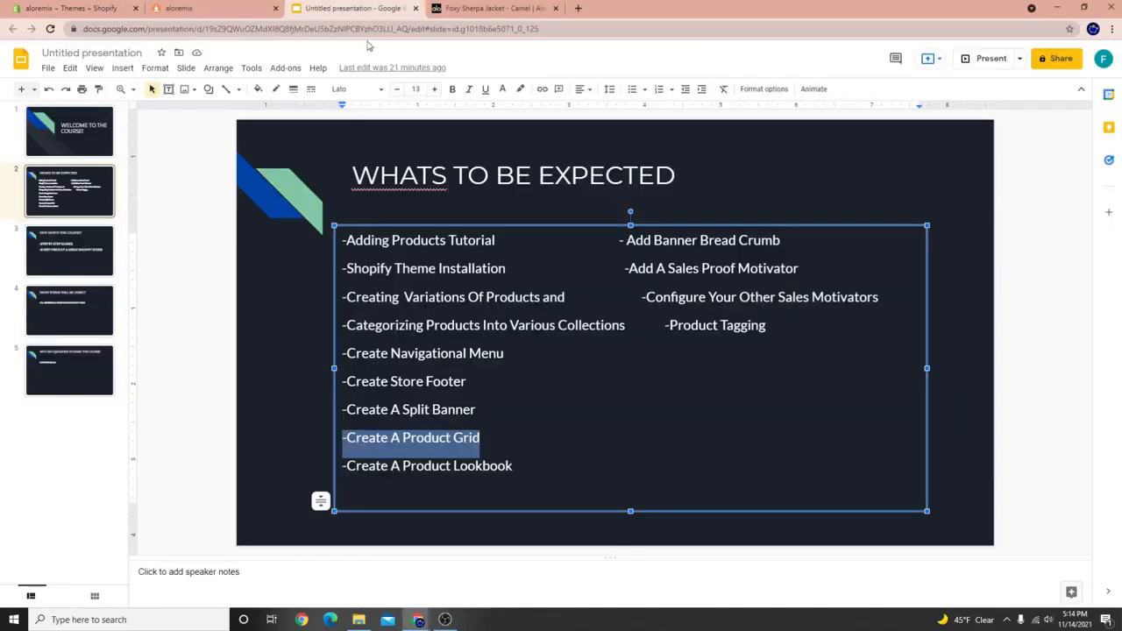
left_click(485, 442)
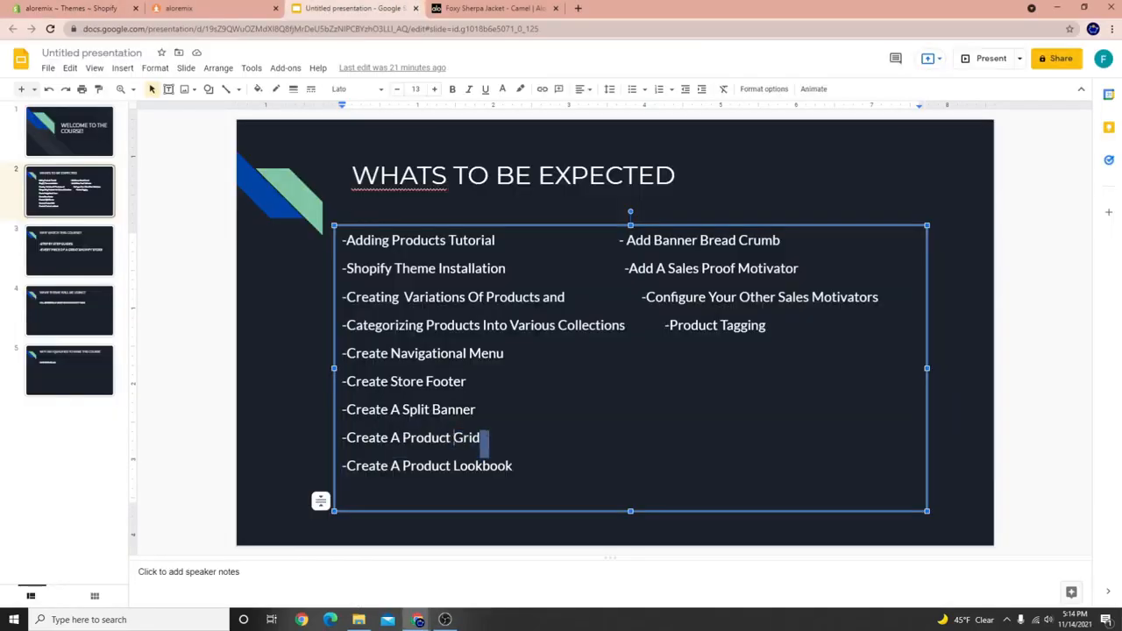
left_click(511, 447)
double_click(348, 438)
left_click(343, 439)
left_click(128, 5)
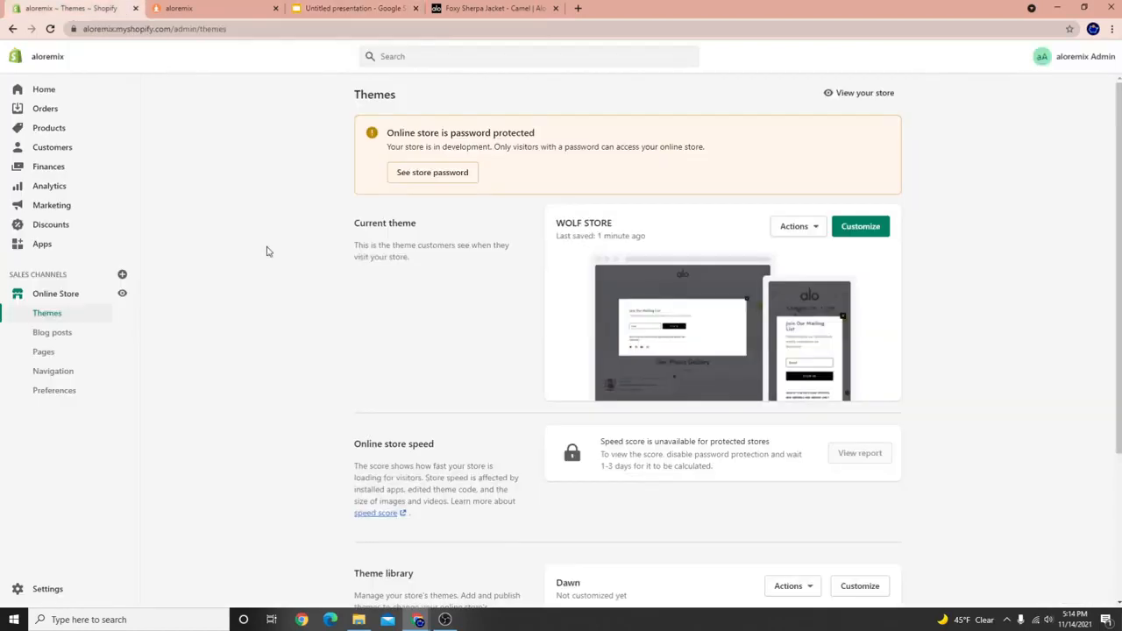
Customize the WOLF STORE theme and open the PRODUCT V2 settings for the home page's Best Seller section.
left_click(847, 225)
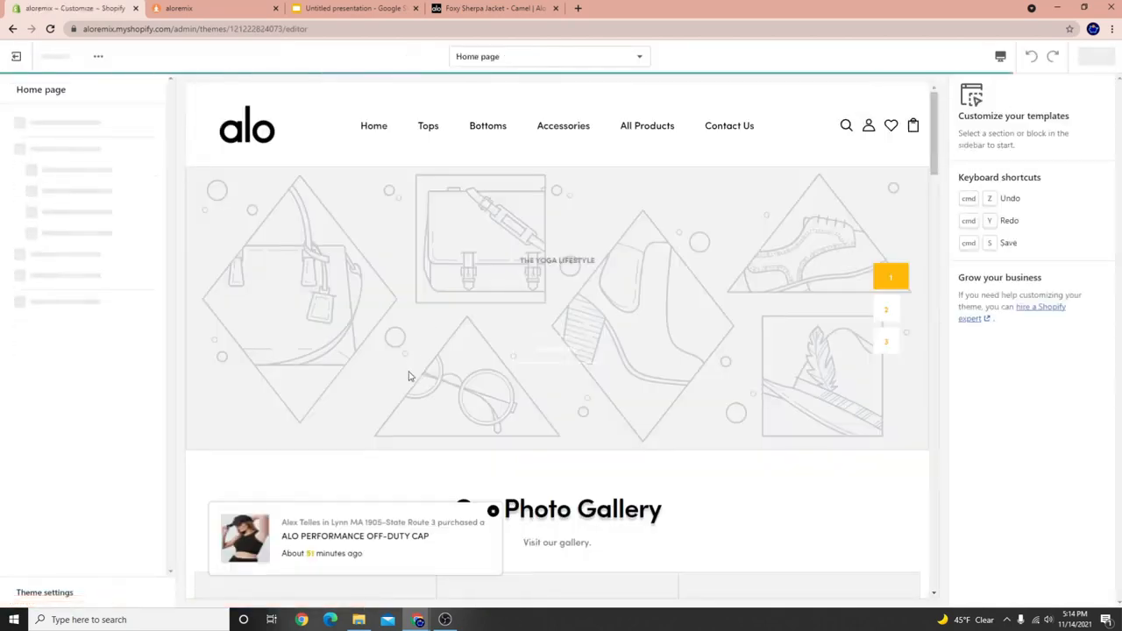
scroll(356, 401, "down", 5)
scroll(353, 387, "down", 7)
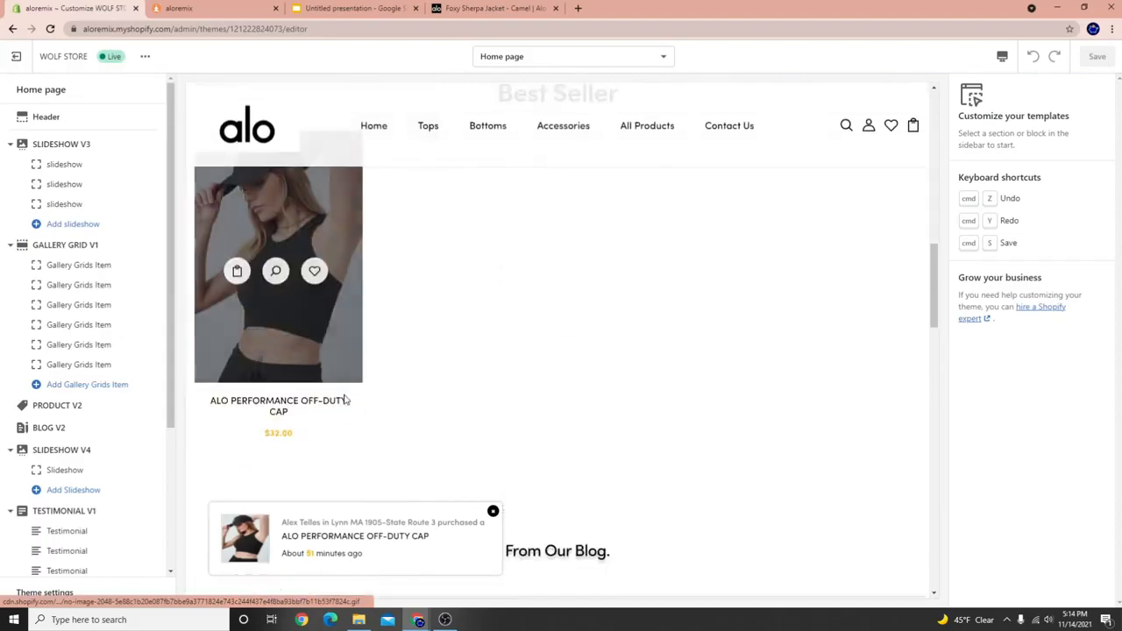
scroll(610, 277, "up", 3)
scroll(429, 402, "down", 2)
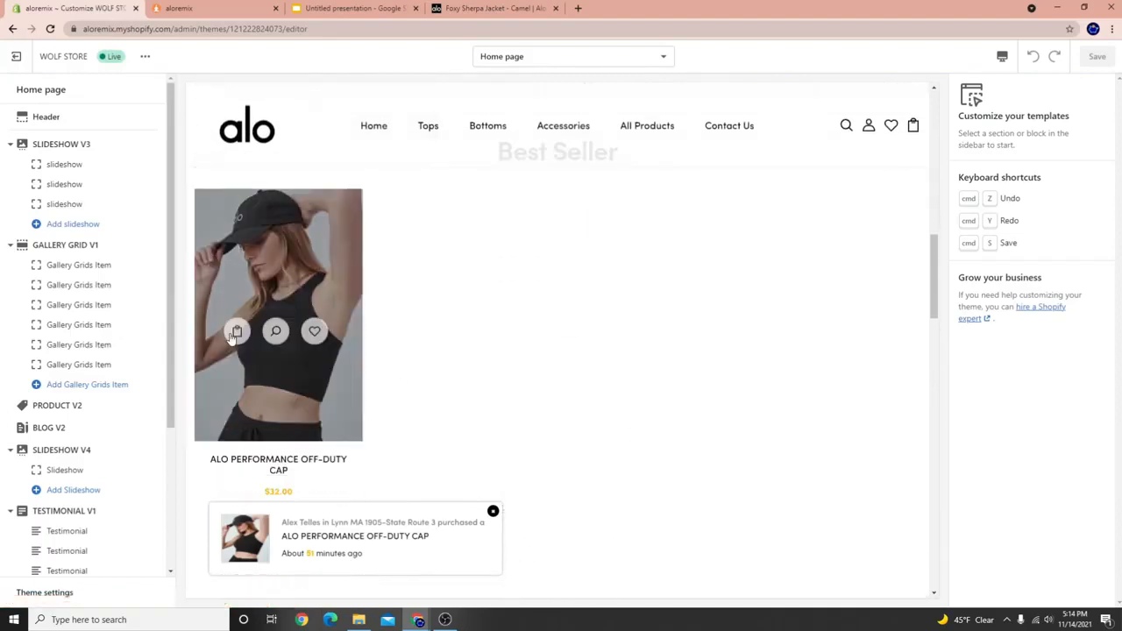
scroll(506, 401, "up", 1)
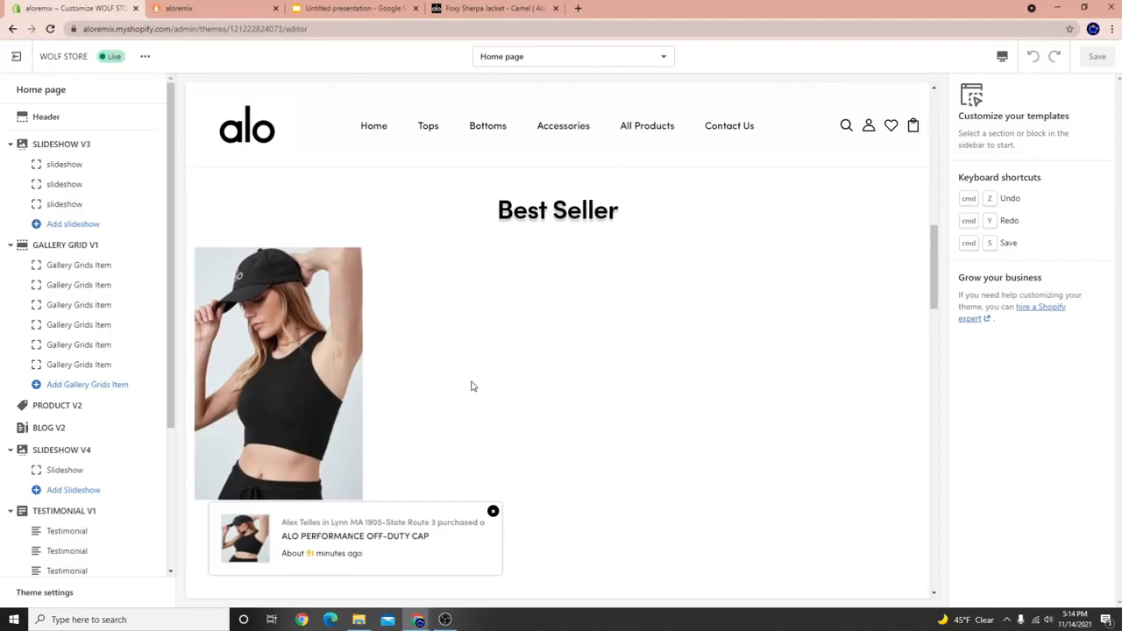
scroll(421, 387, "up", 1)
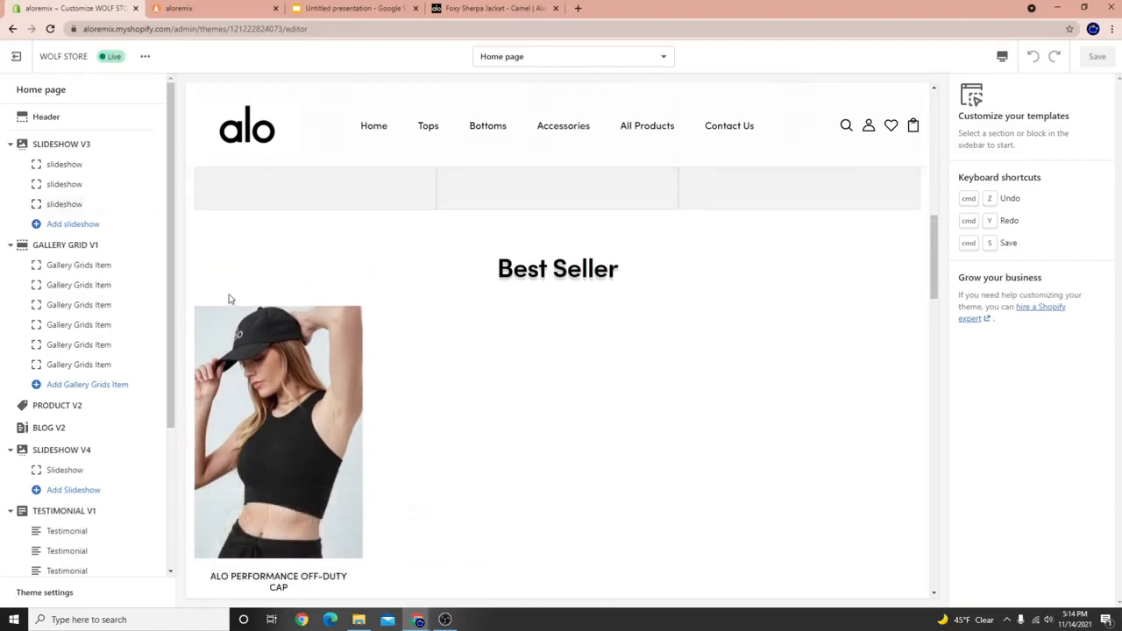
scroll(300, 454, "down", 3)
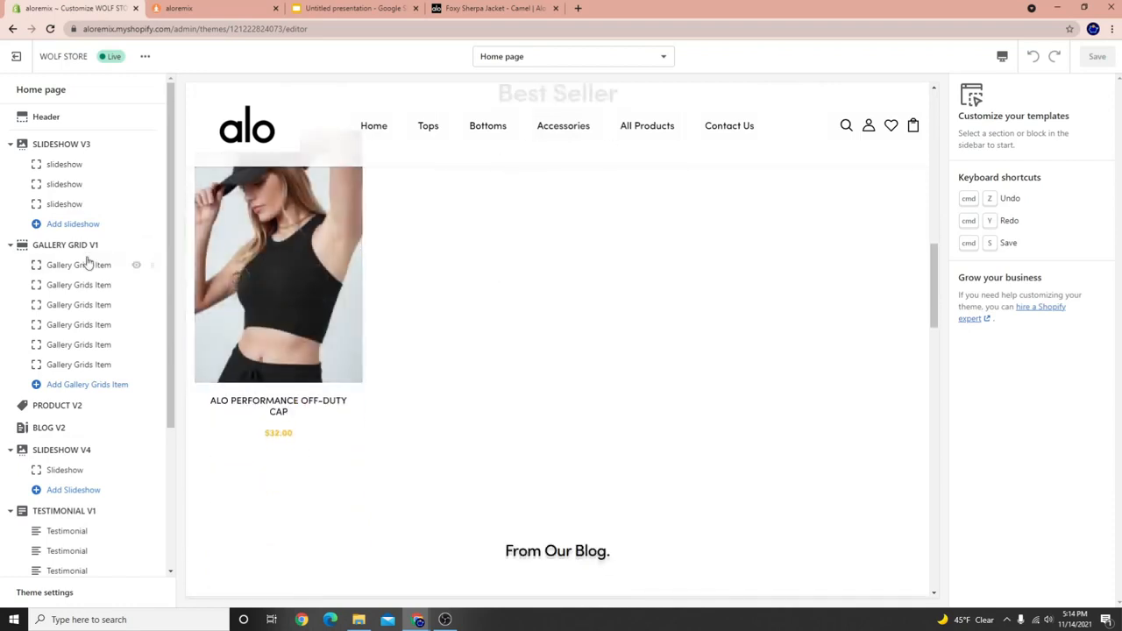
scroll(488, 430, "up", 5)
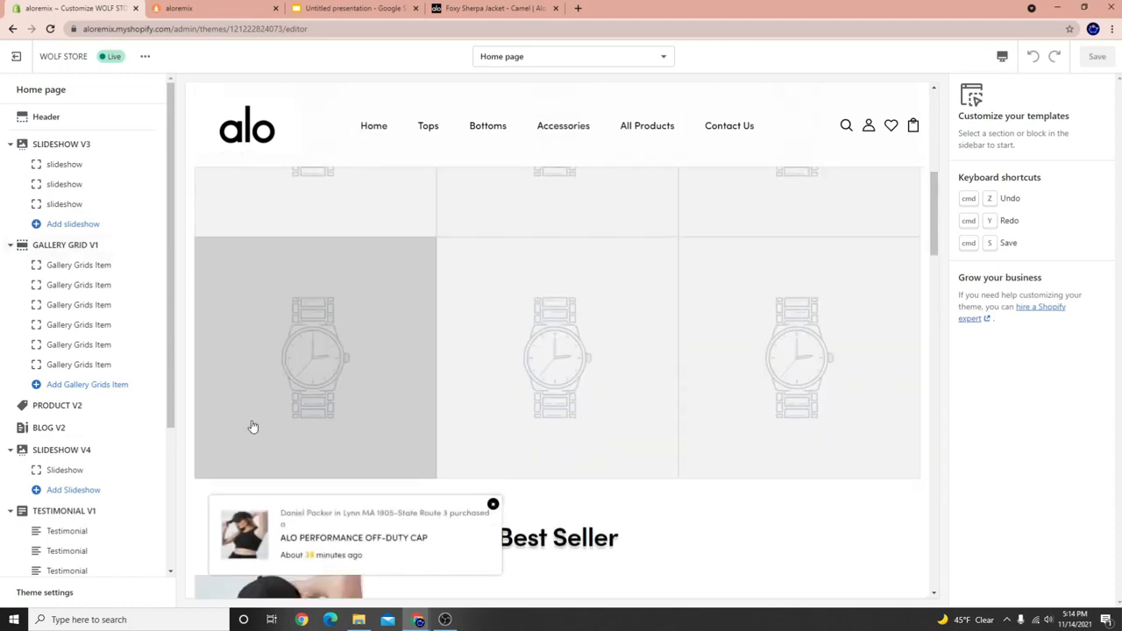
scroll(251, 426, "down", 2)
scroll(35, 471, "down", 3)
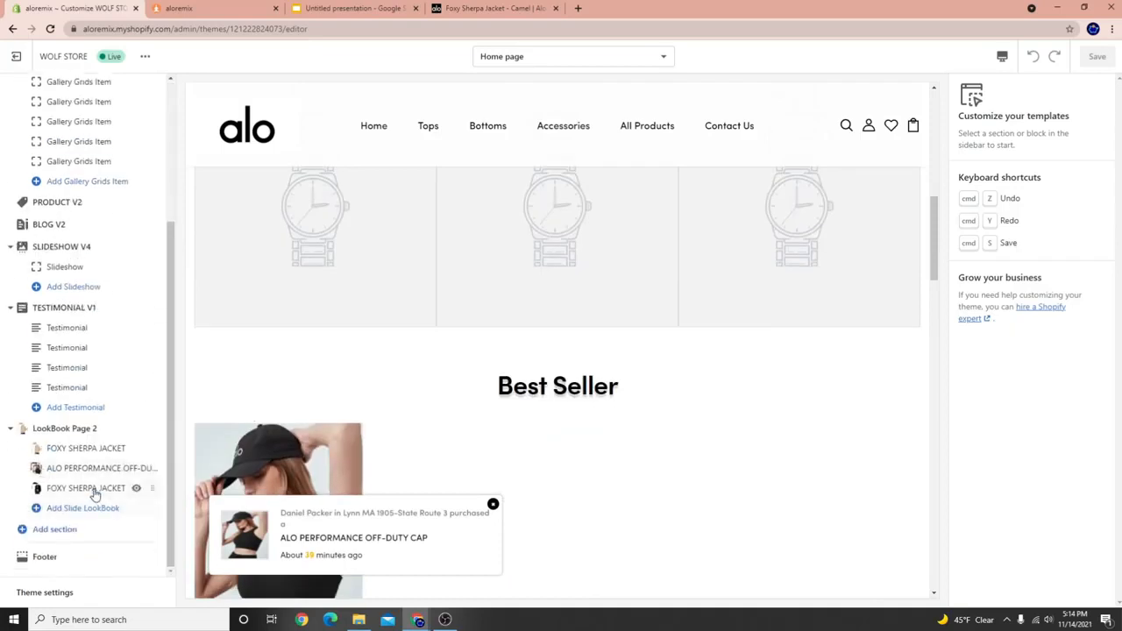
scroll(92, 493, "up", 3)
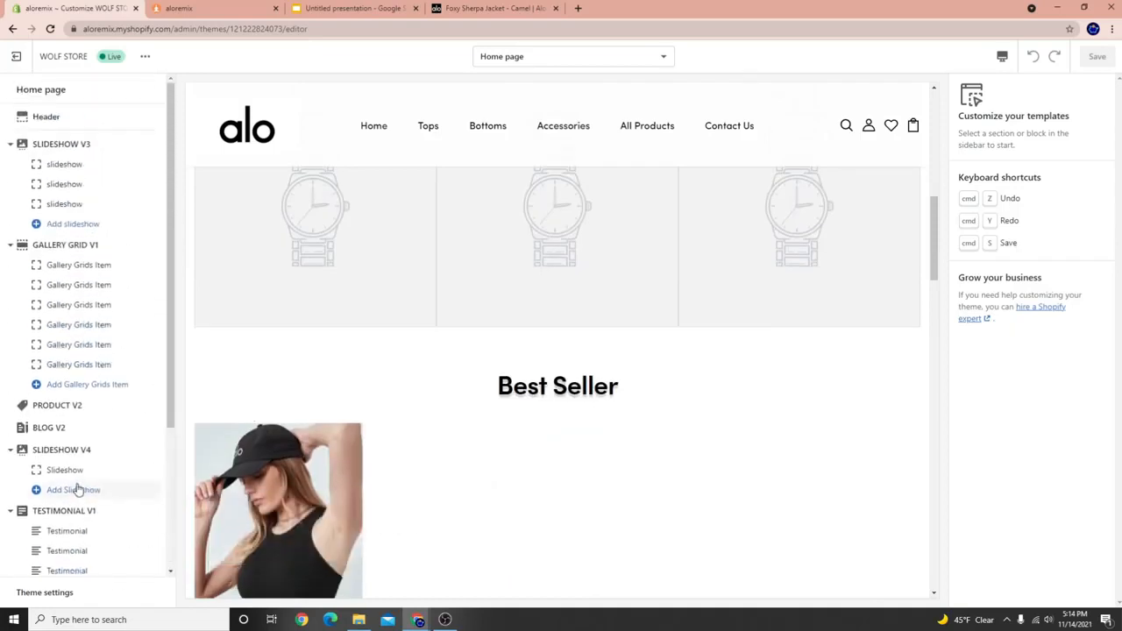
left_click(54, 406)
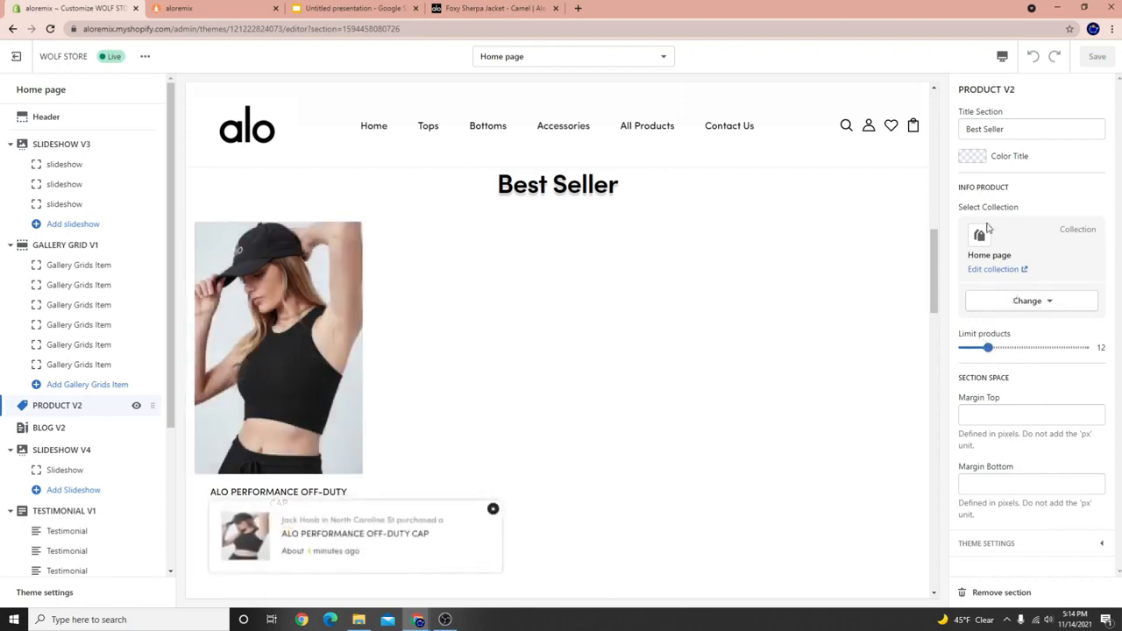
Preview the Home page, Jackets, Leggings and Shorts collections, then set the Best Seller section to Tops.
left_click(1010, 307)
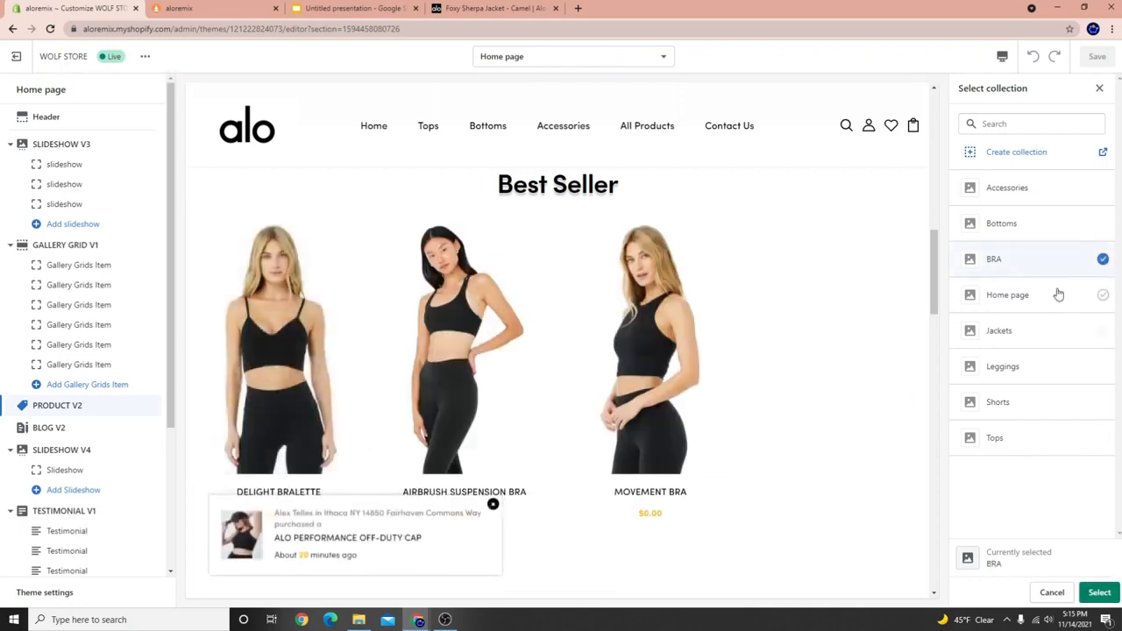
left_click(1032, 295)
left_click(1019, 335)
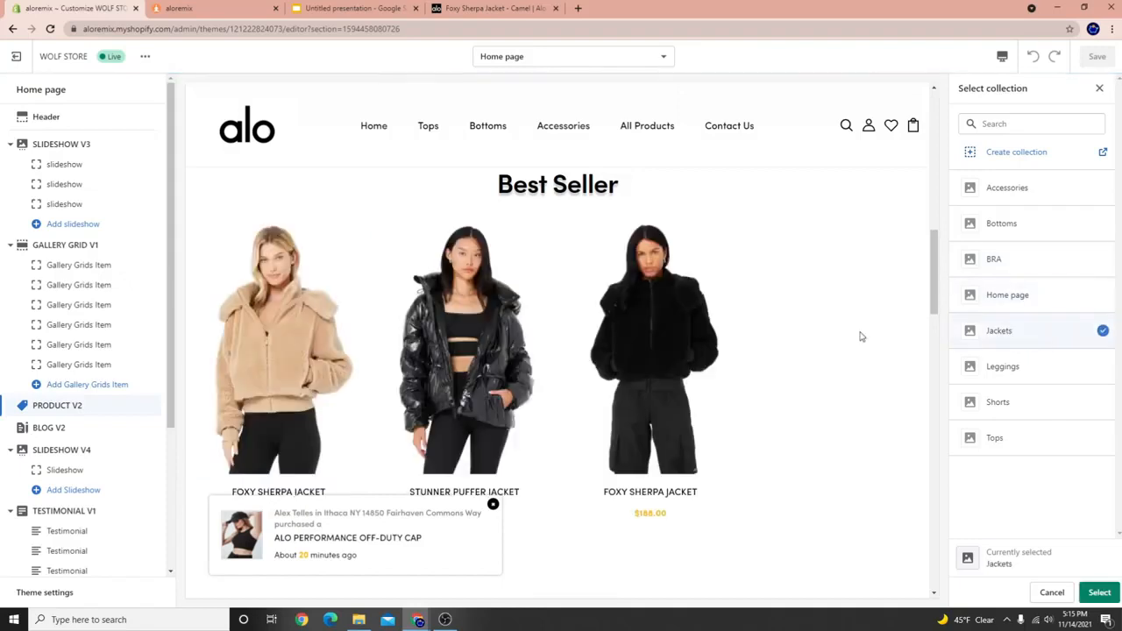
left_click(1026, 368)
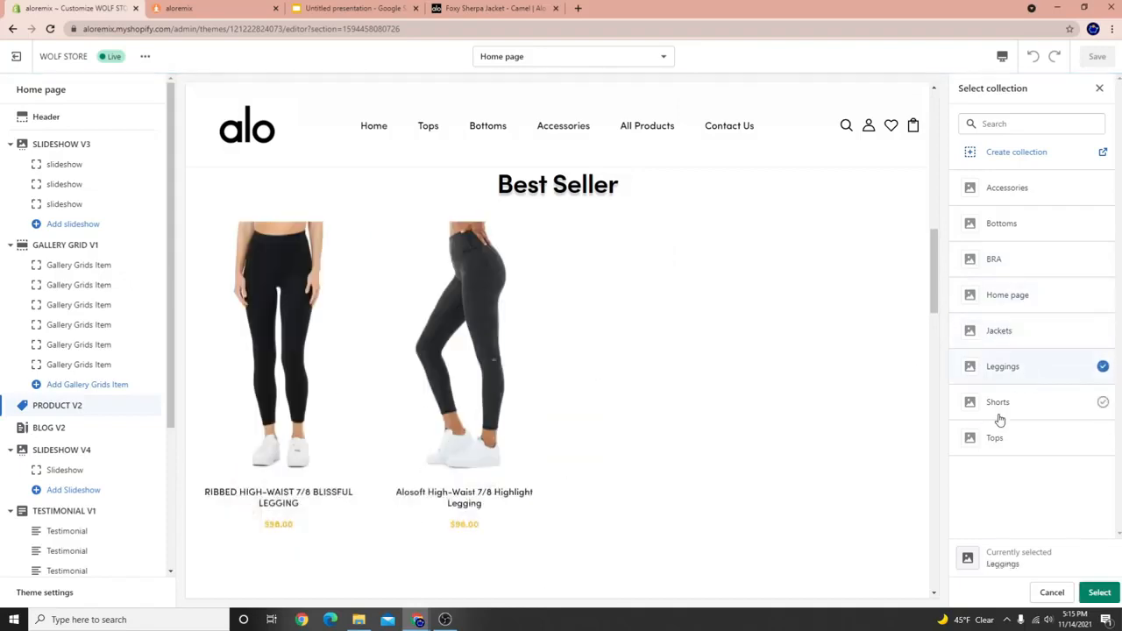
left_click(1008, 405)
left_click(1021, 440)
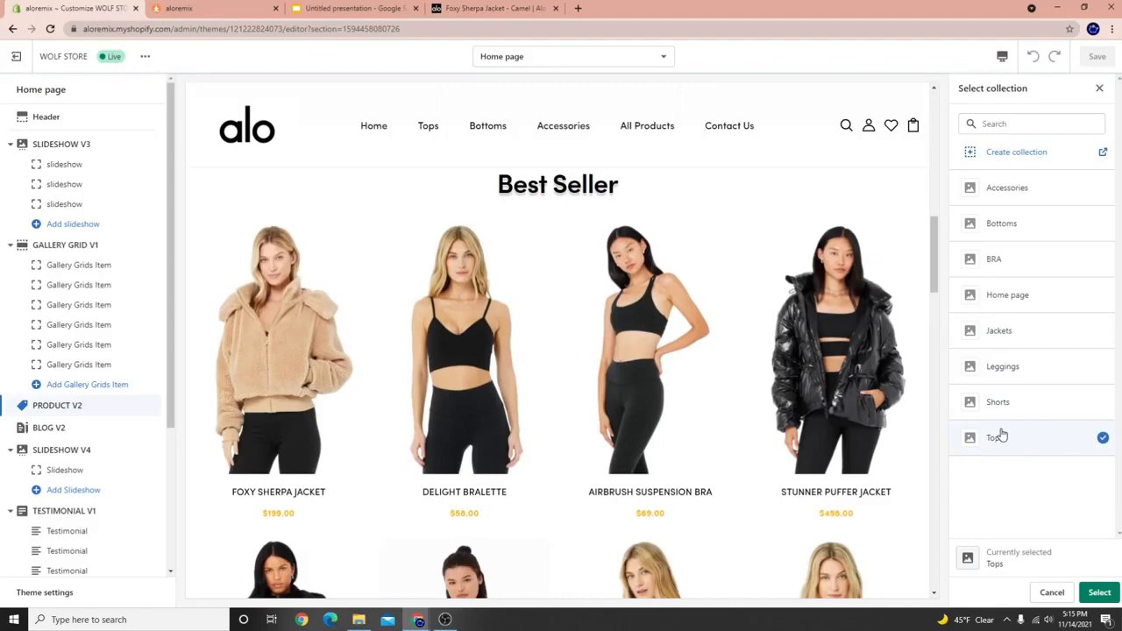
scroll(684, 359, "down", 2)
scroll(684, 443, "up", 2)
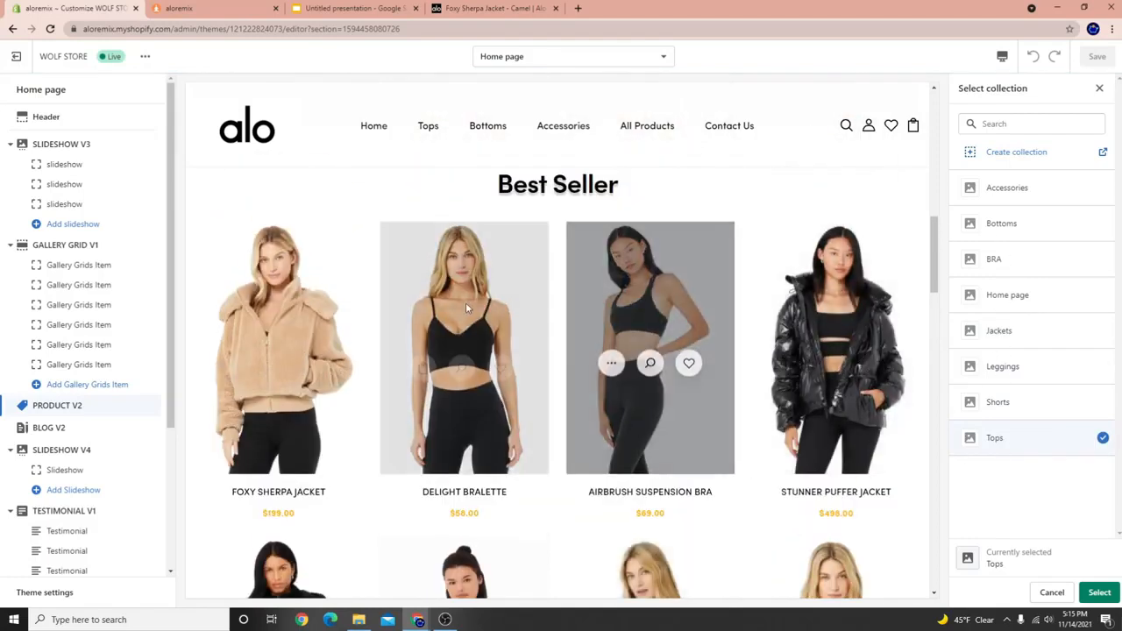
scroll(684, 395, "down", 1)
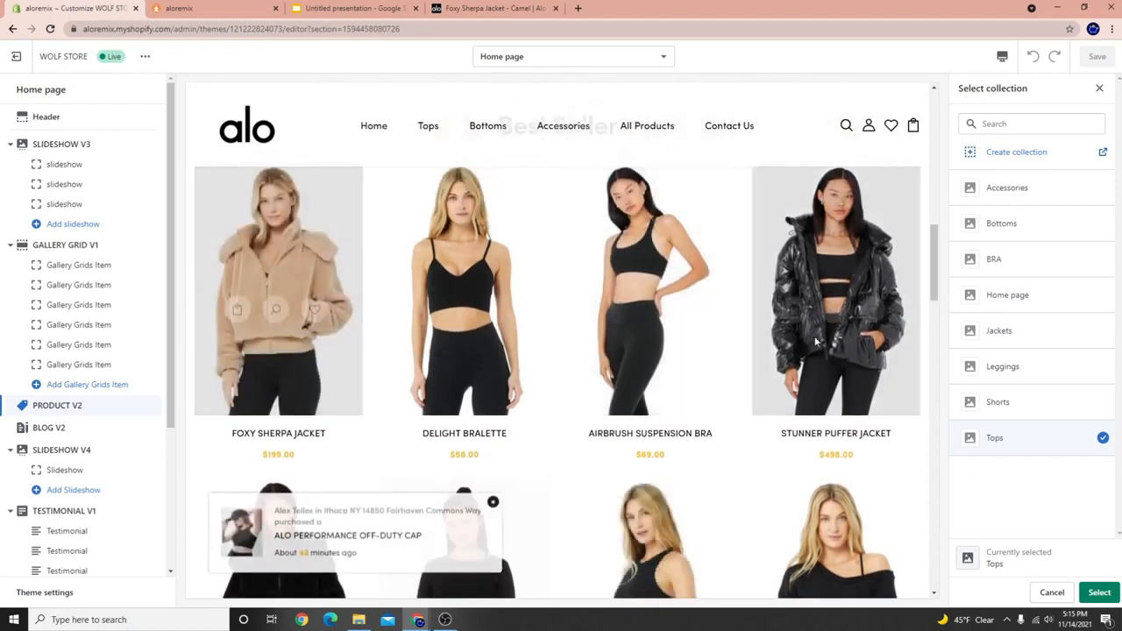
scroll(324, 467, "down", 2)
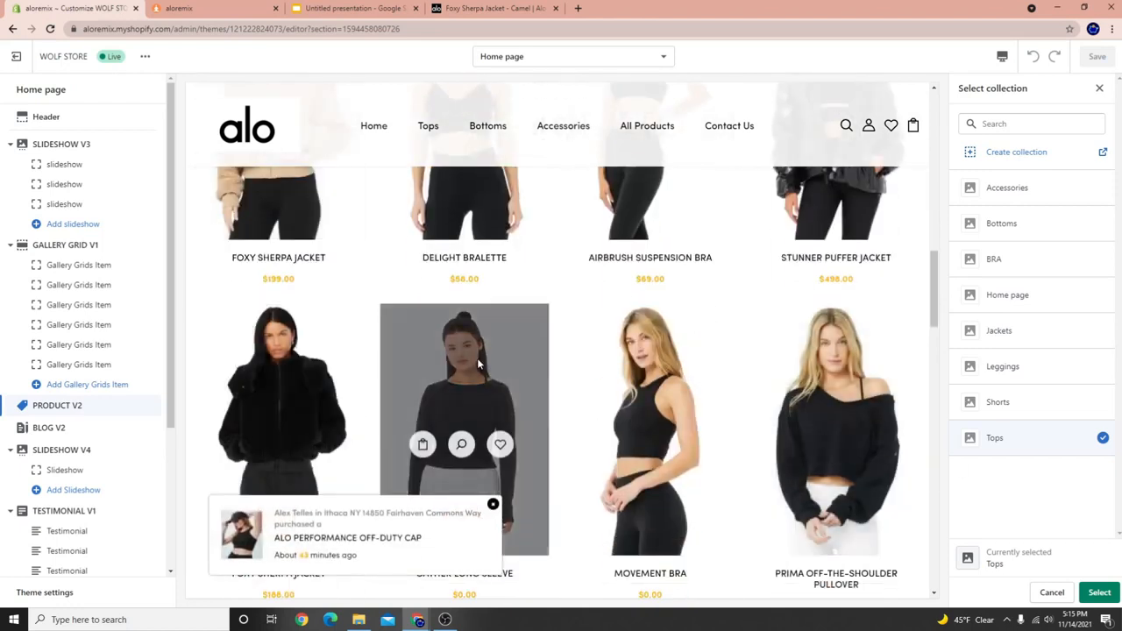
scroll(430, 382, "up", 3)
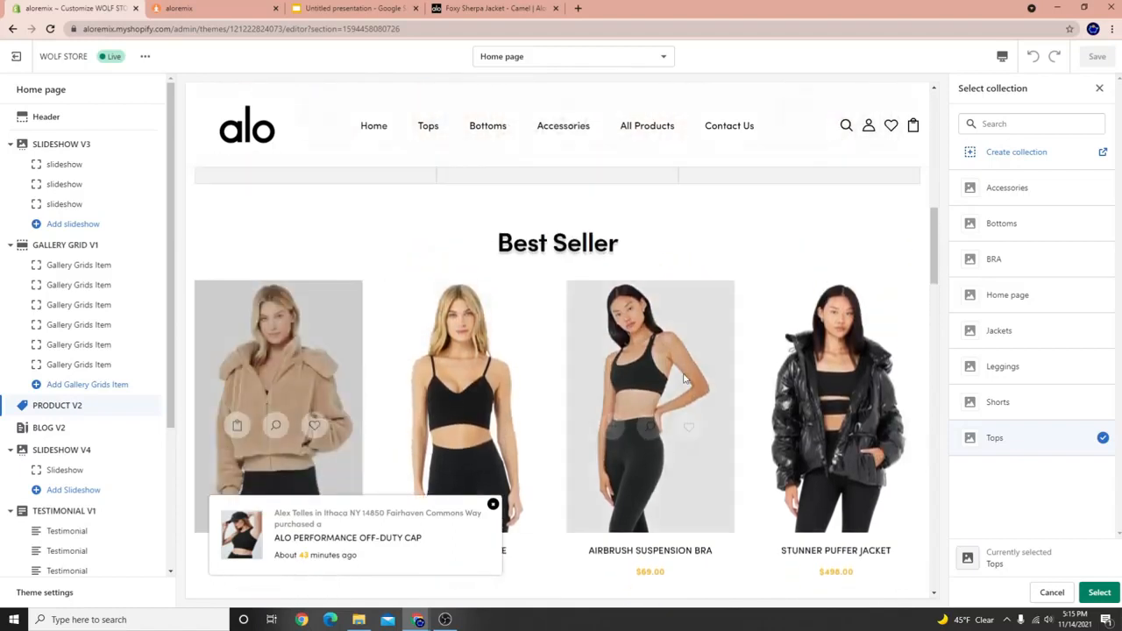
left_click(1099, 592)
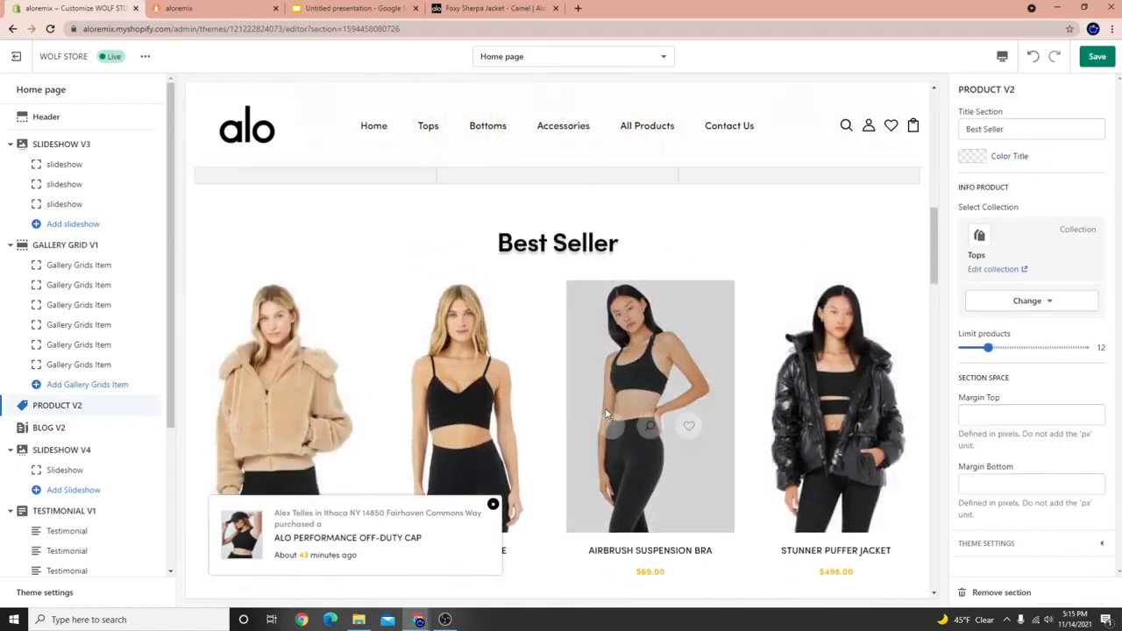
scroll(455, 280, "up", 2)
scroll(633, 430, "down", 6)
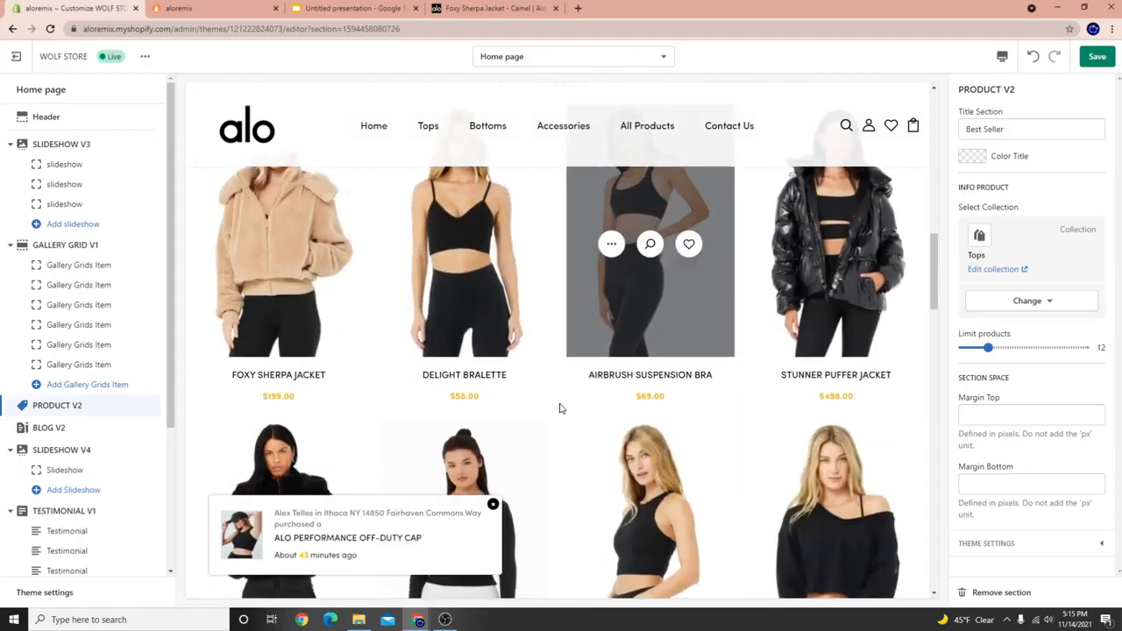
scroll(478, 395, "down", 2)
scroll(491, 386, "up", 2)
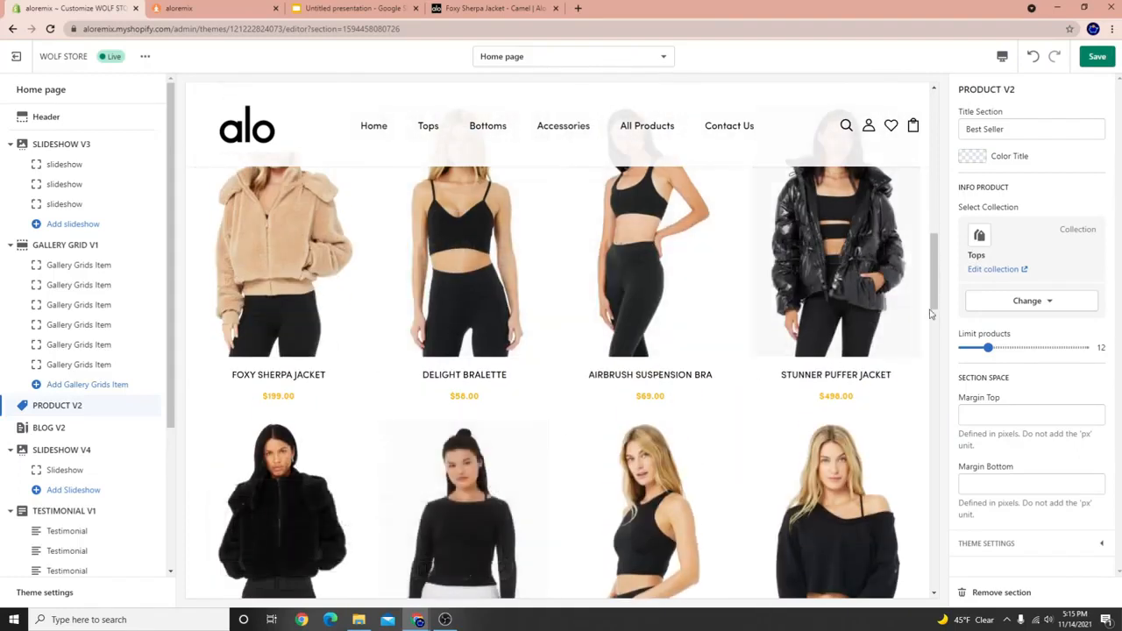
scroll(530, 351, "up", 2)
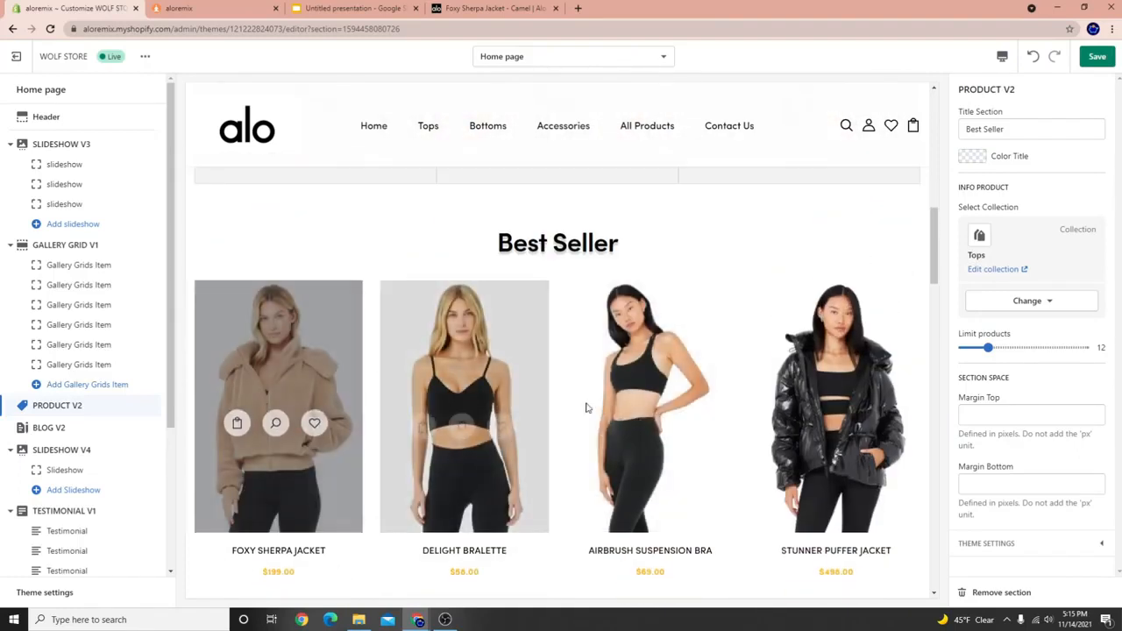
scroll(48, 526, "down", 3)
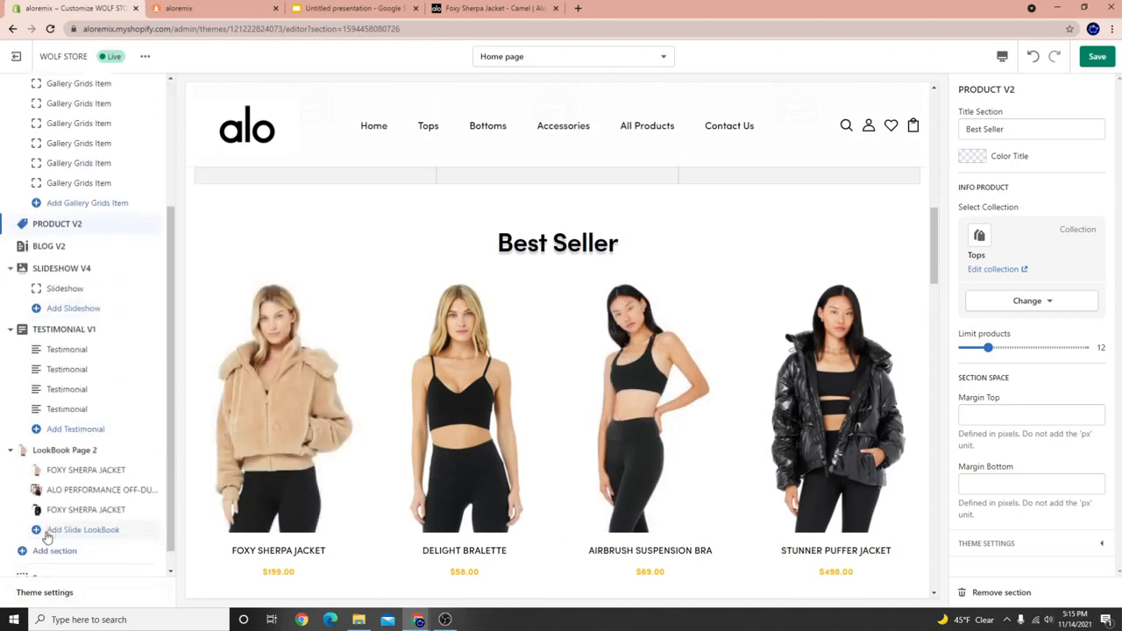
left_click(70, 530)
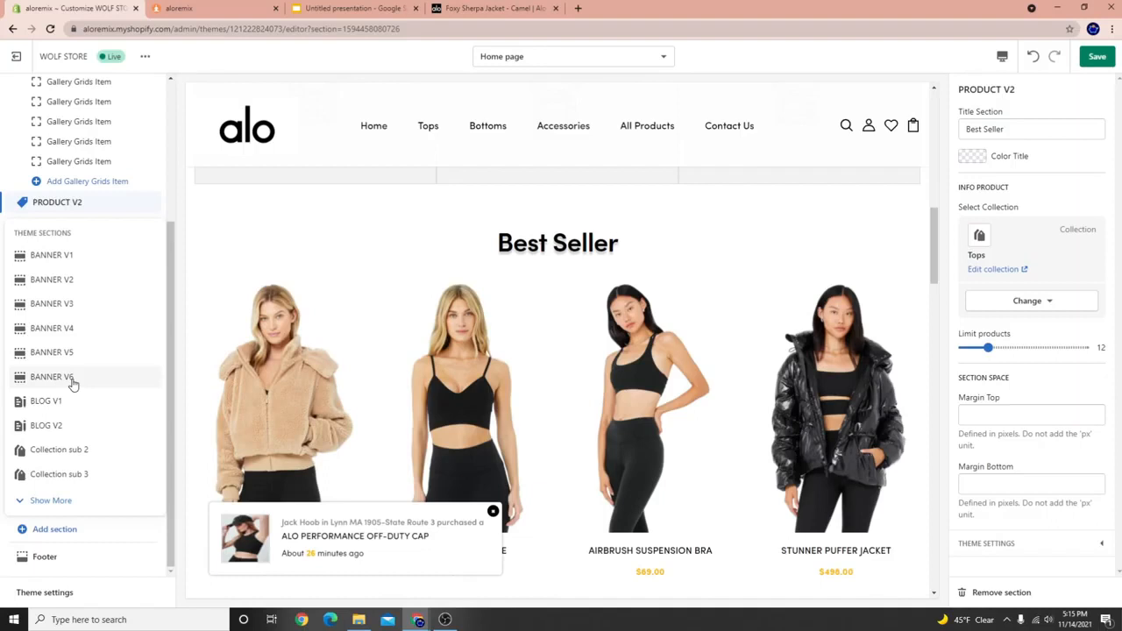
left_click(35, 501)
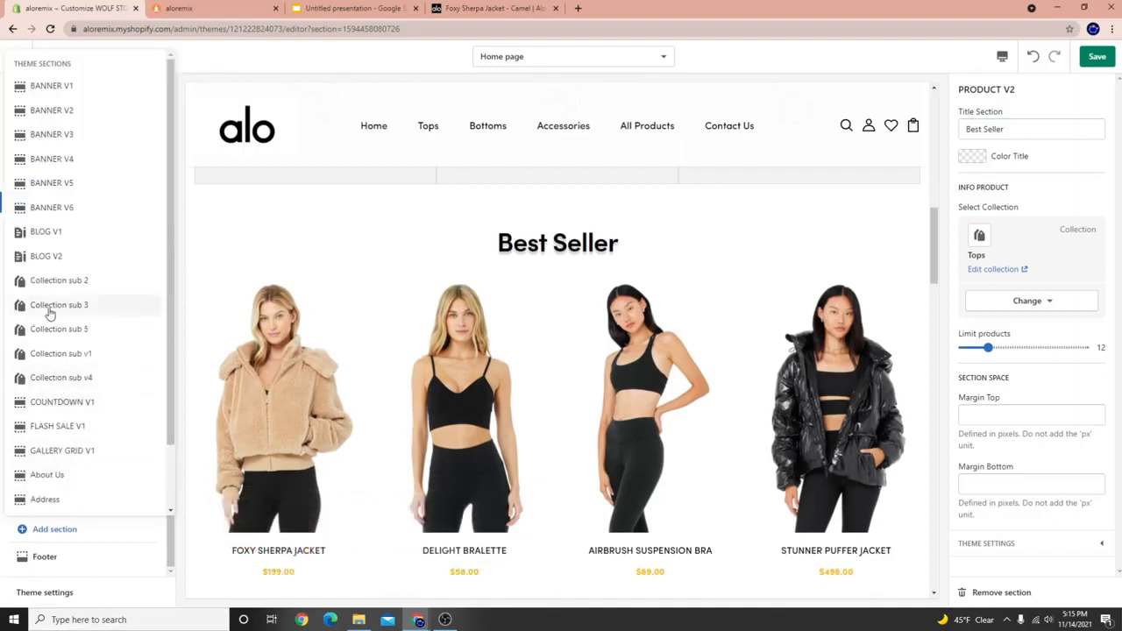
scroll(72, 414, "down", 1)
scroll(75, 434, "up", 1)
scroll(75, 445, "down", 1)
left_click(48, 502)
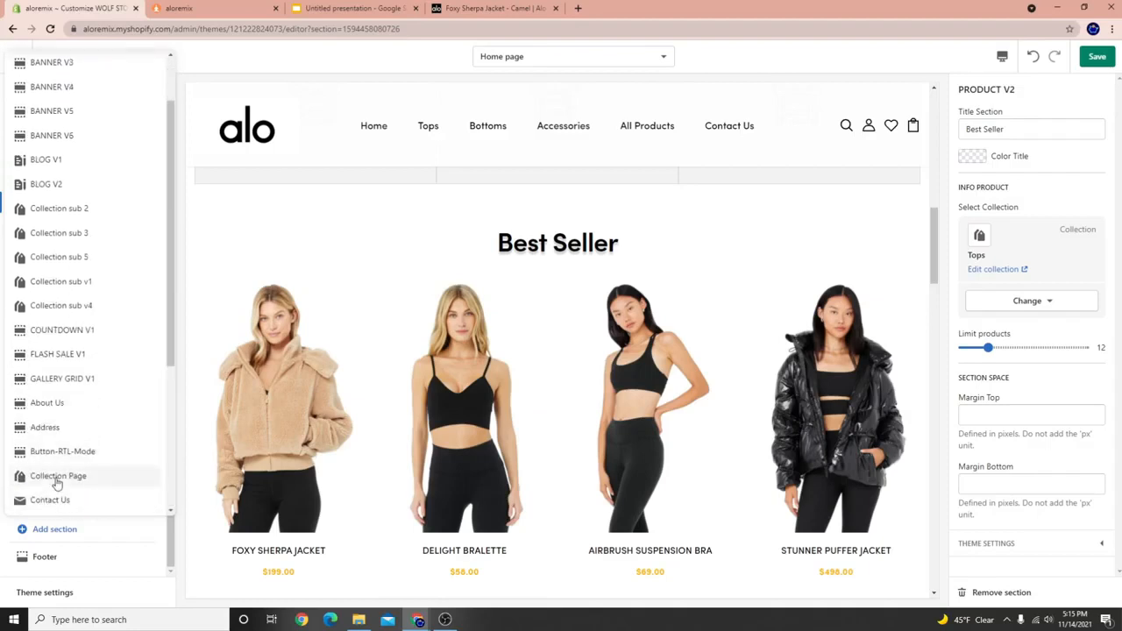
scroll(52, 483, "down", 3)
left_click(51, 501)
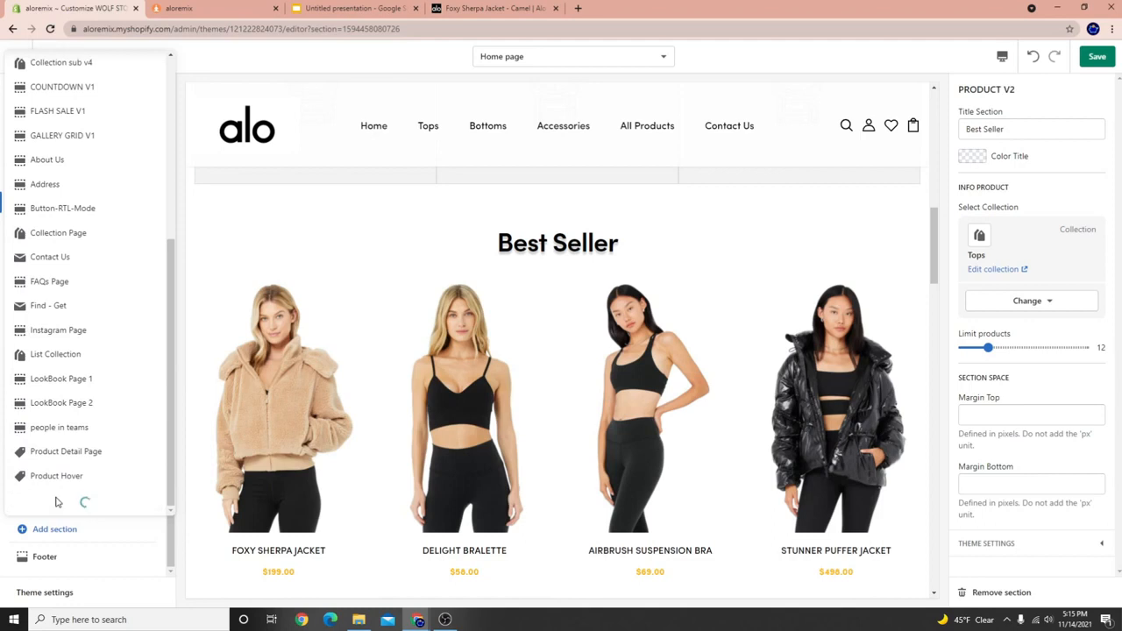
scroll(88, 460, "down", 3)
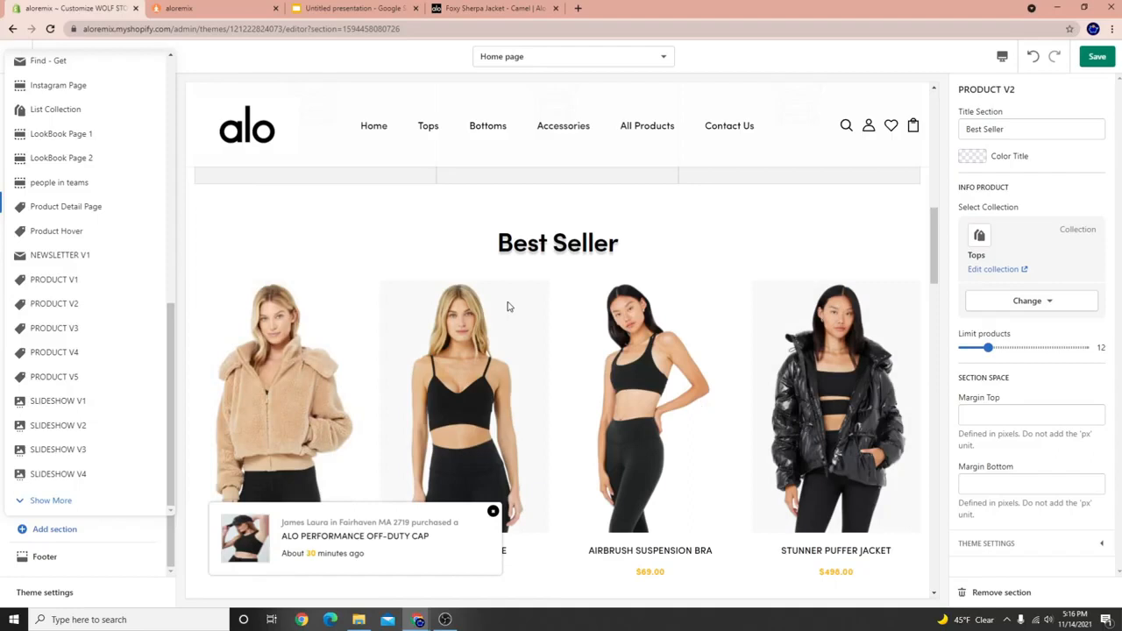
scroll(507, 306, "down", 2)
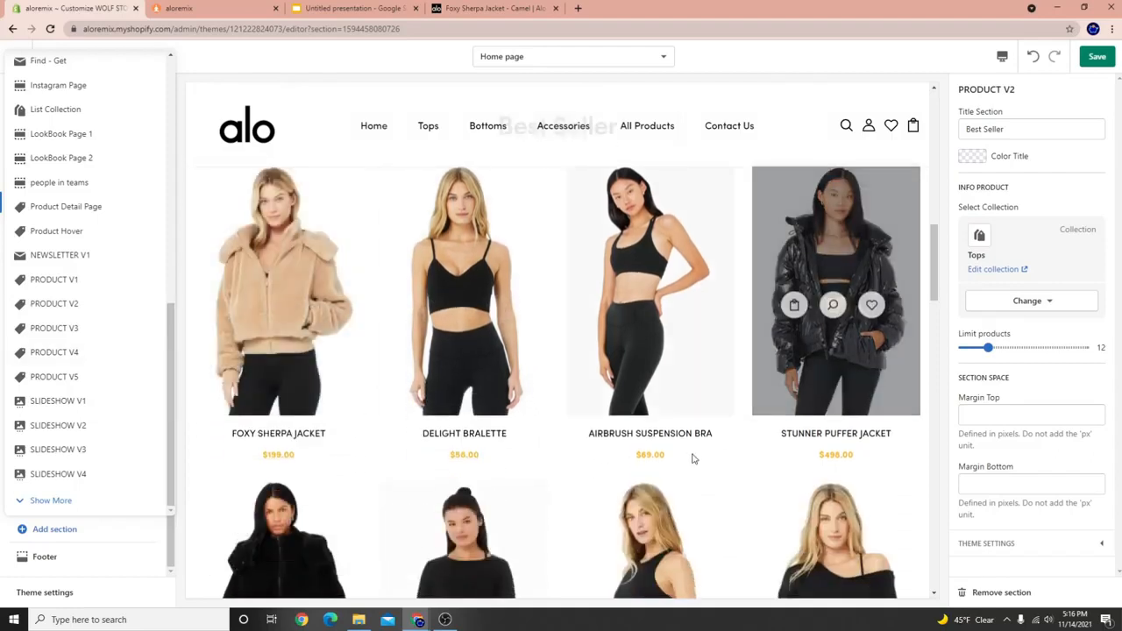
scroll(456, 368, "down", 3)
scroll(263, 373, "up", 2)
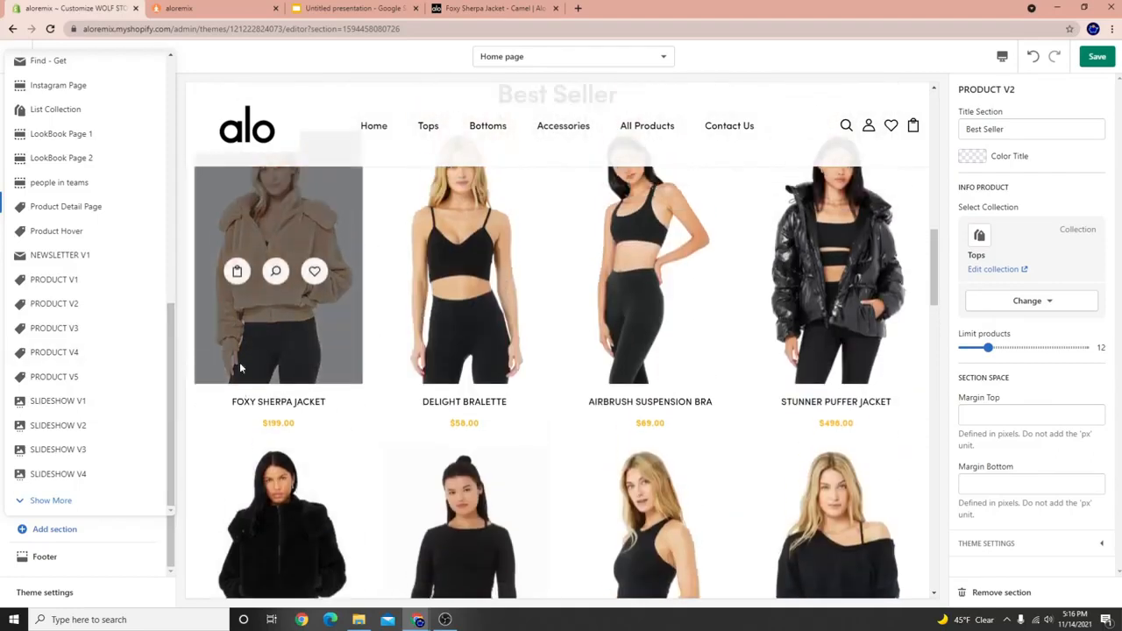
scroll(242, 368, "up", 2)
left_click(319, 226)
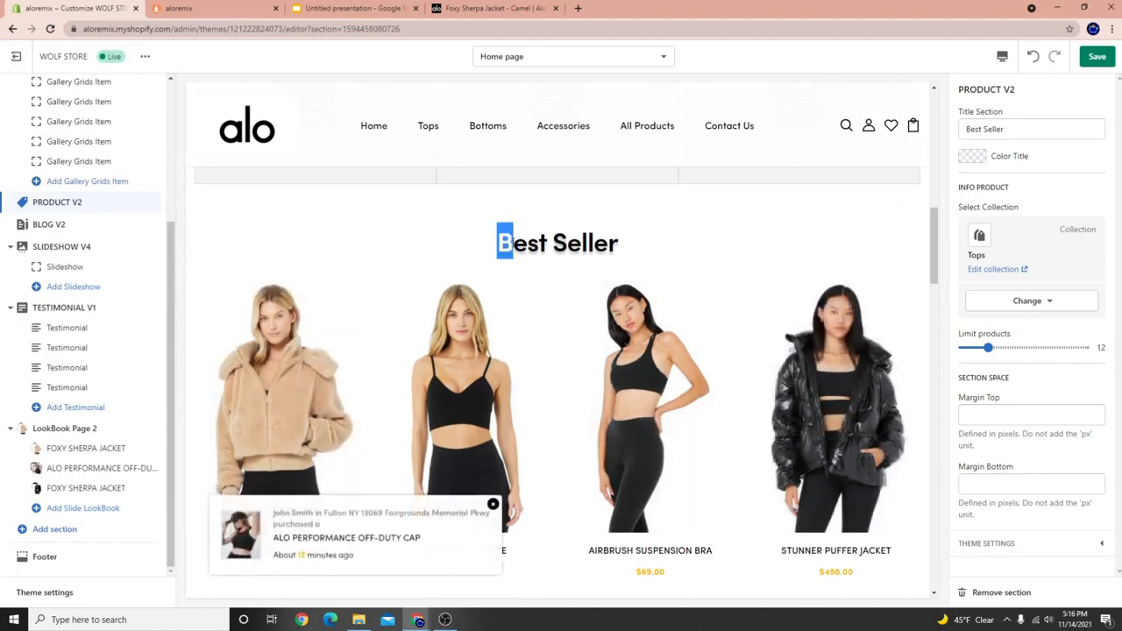
Change the section title from 'Best Seller' to 'SHOP OUR TOPS'.
left_click_drag(512, 243, 615, 239)
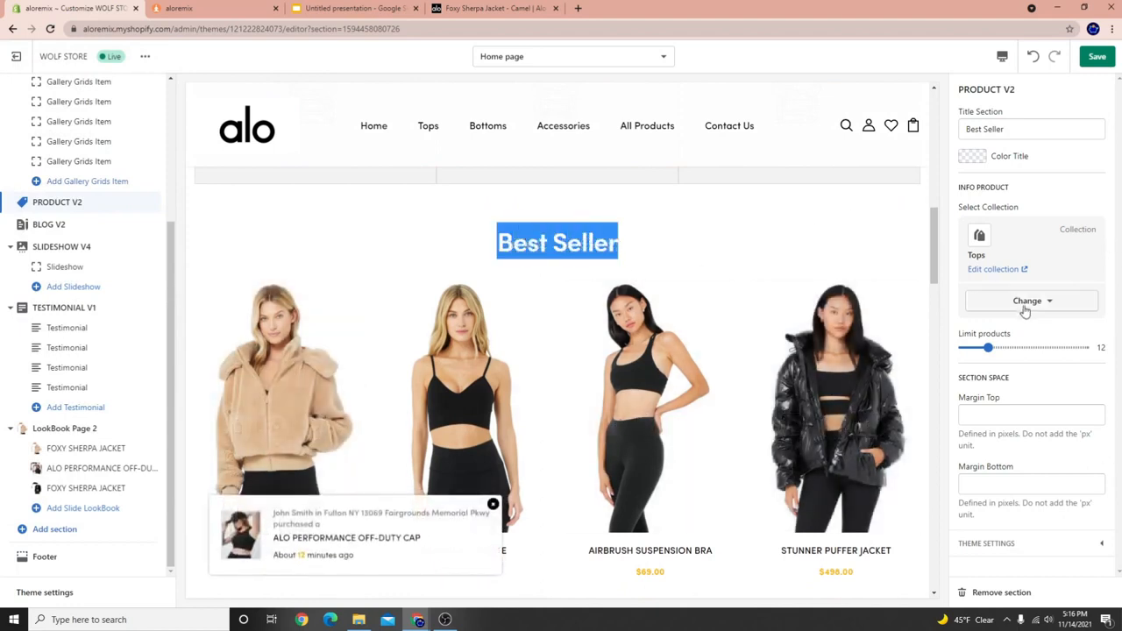
left_click_drag(1017, 128, 982, 129)
key("BackSpace")
type("SHOP OUR T")
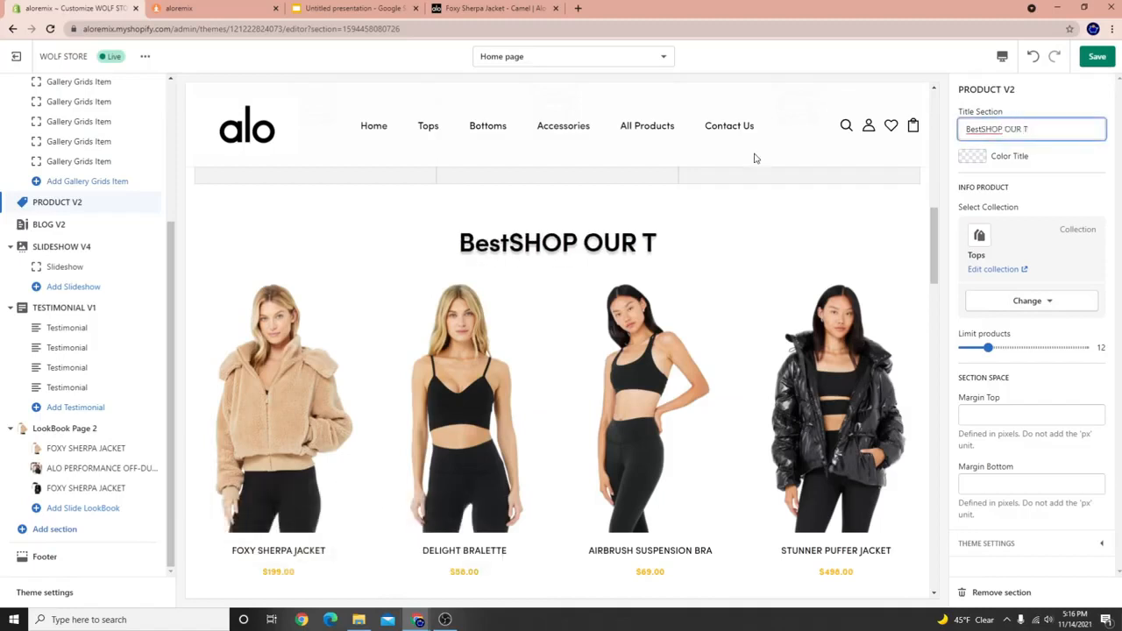
type("OPS")
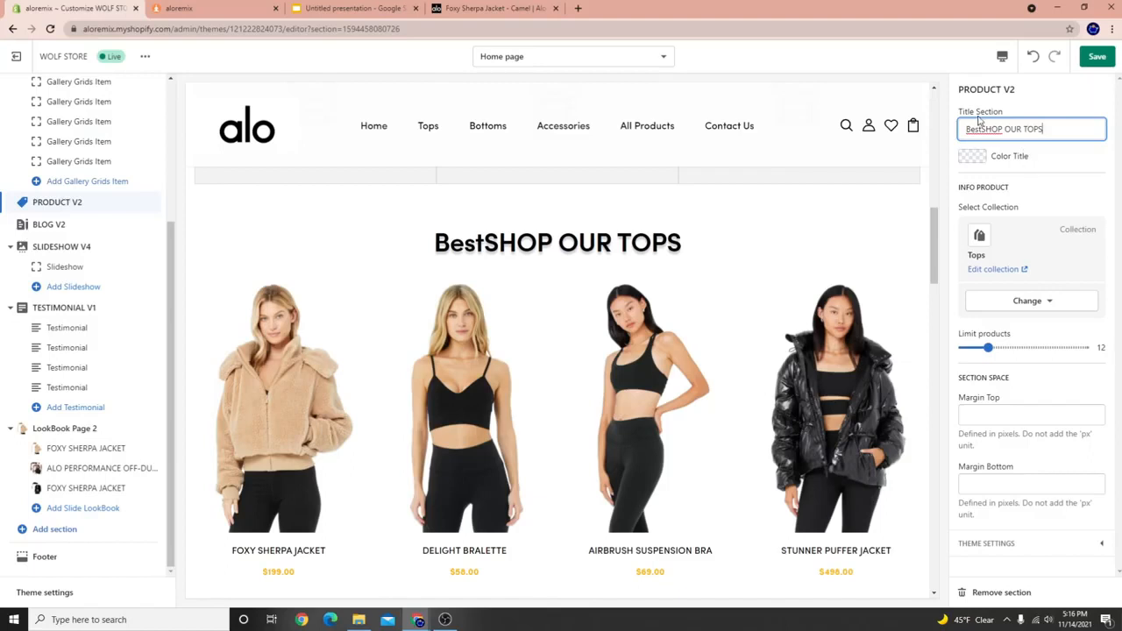
key("BackSpace")
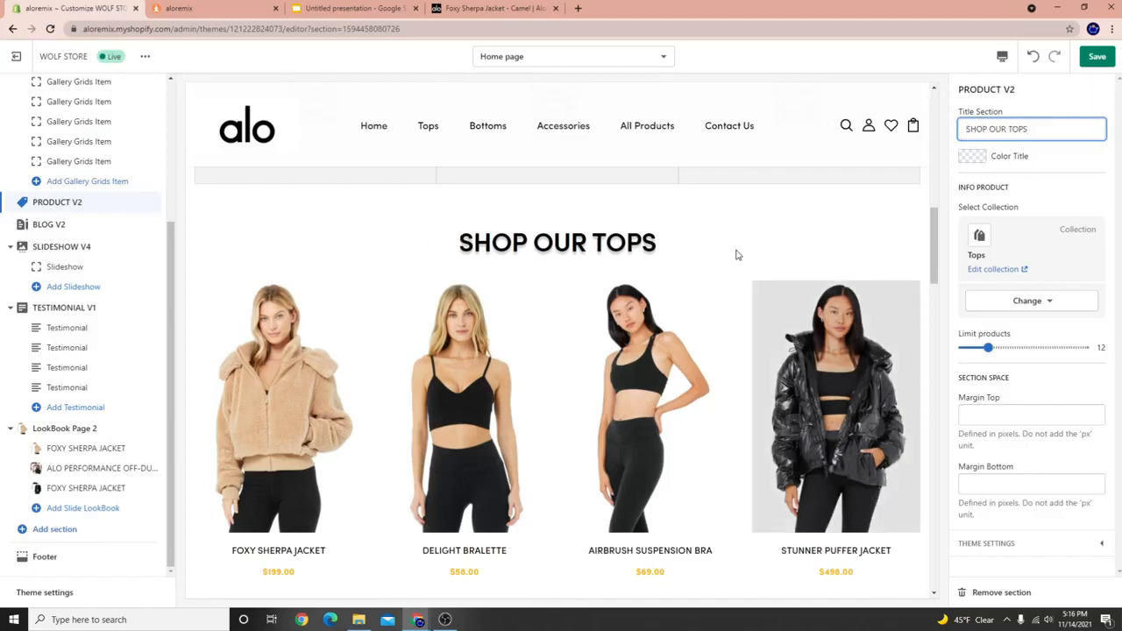
left_click_drag(456, 243, 675, 252)
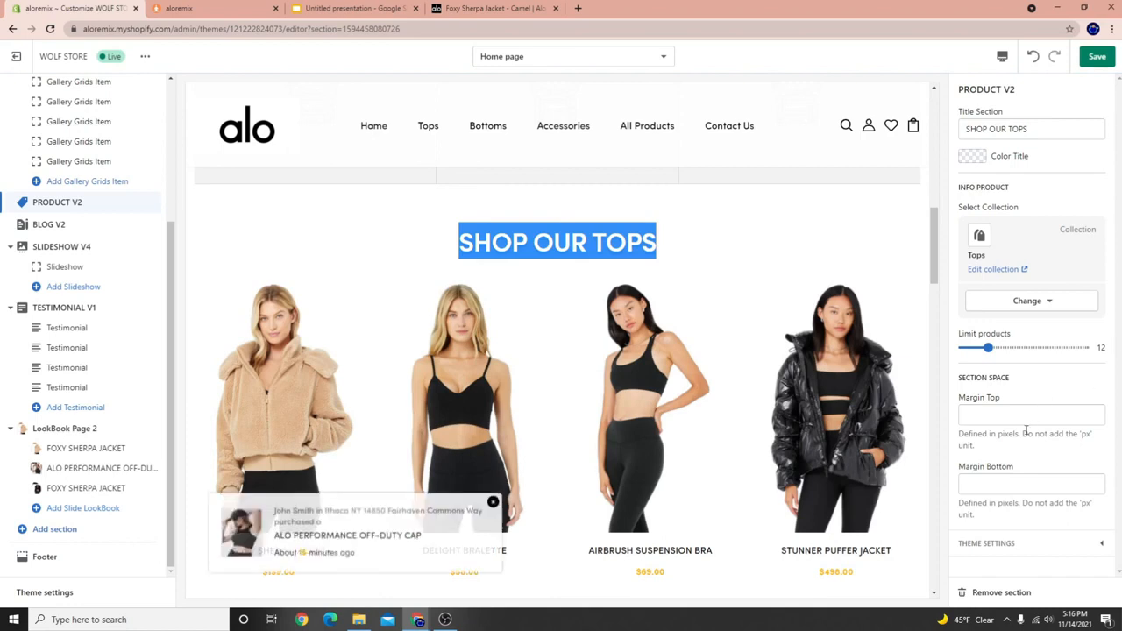
Check the section's top and bottom margin settings, then save the homepage changes.
left_click(981, 485)
left_click(982, 415)
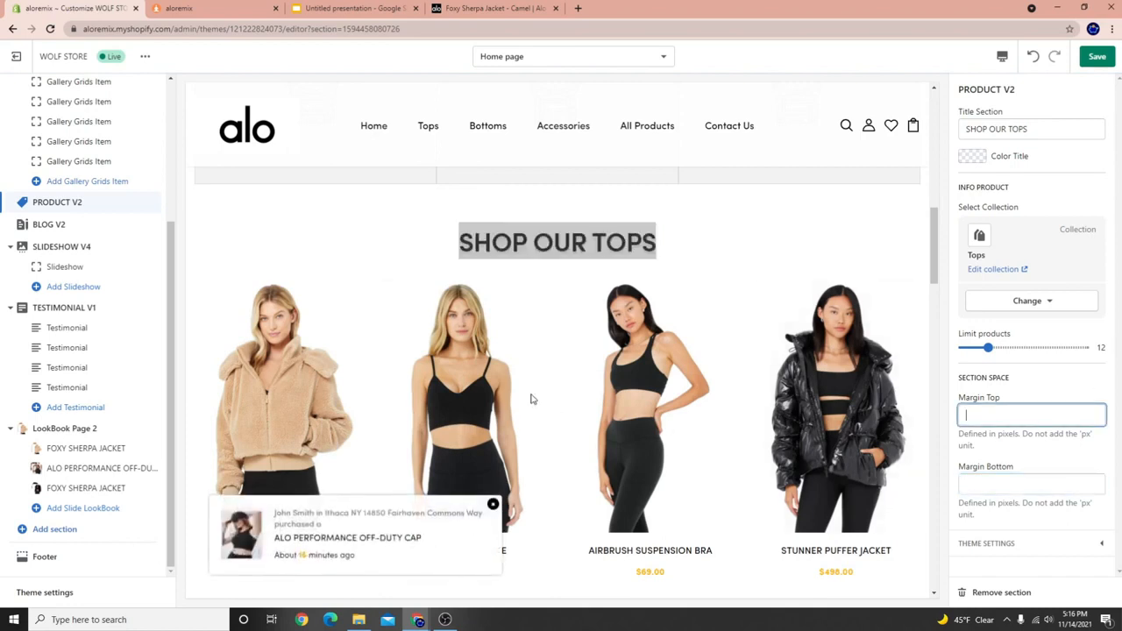
scroll(527, 390, "down", 3)
scroll(537, 350, "up", 5)
scroll(499, 314, "down", 6)
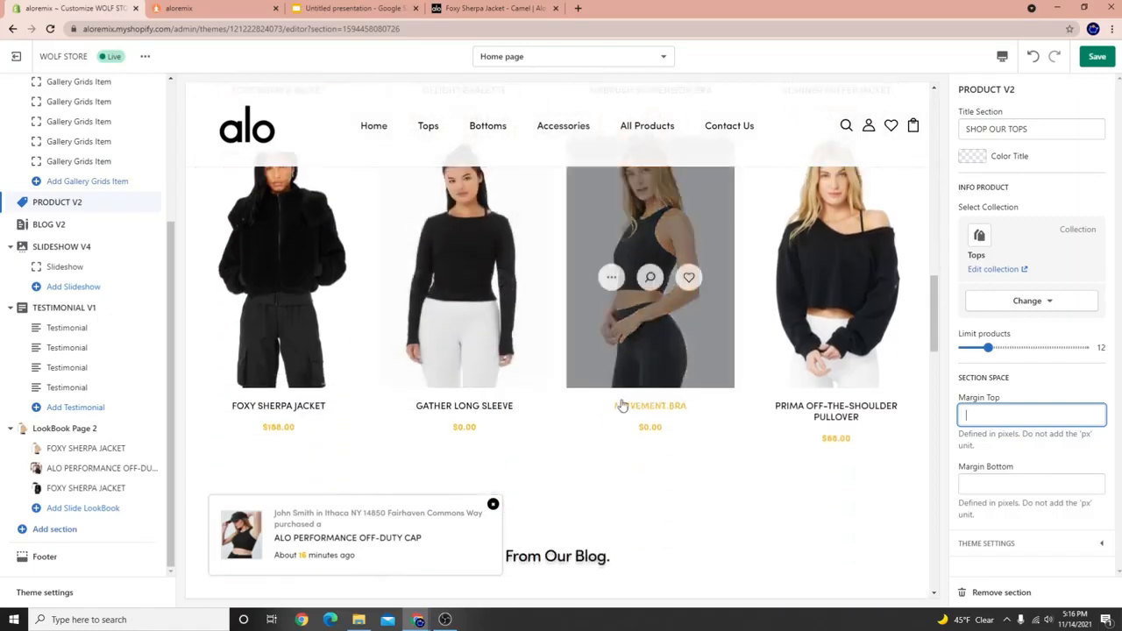
scroll(622, 473, "up", 3)
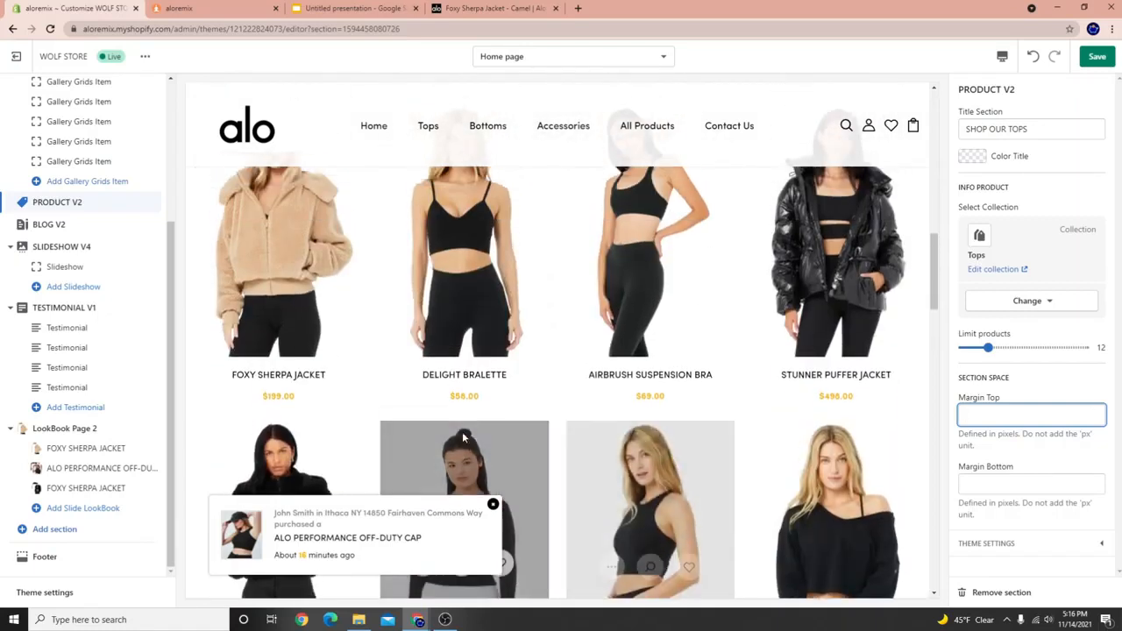
left_click(1096, 58)
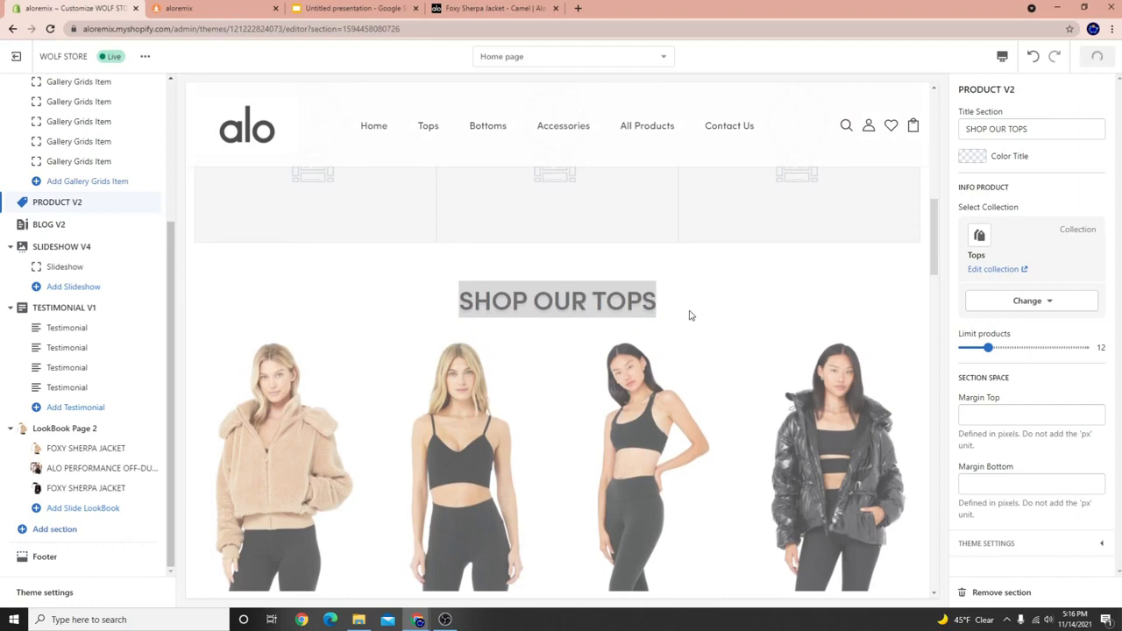
scroll(389, 370, "down", 7)
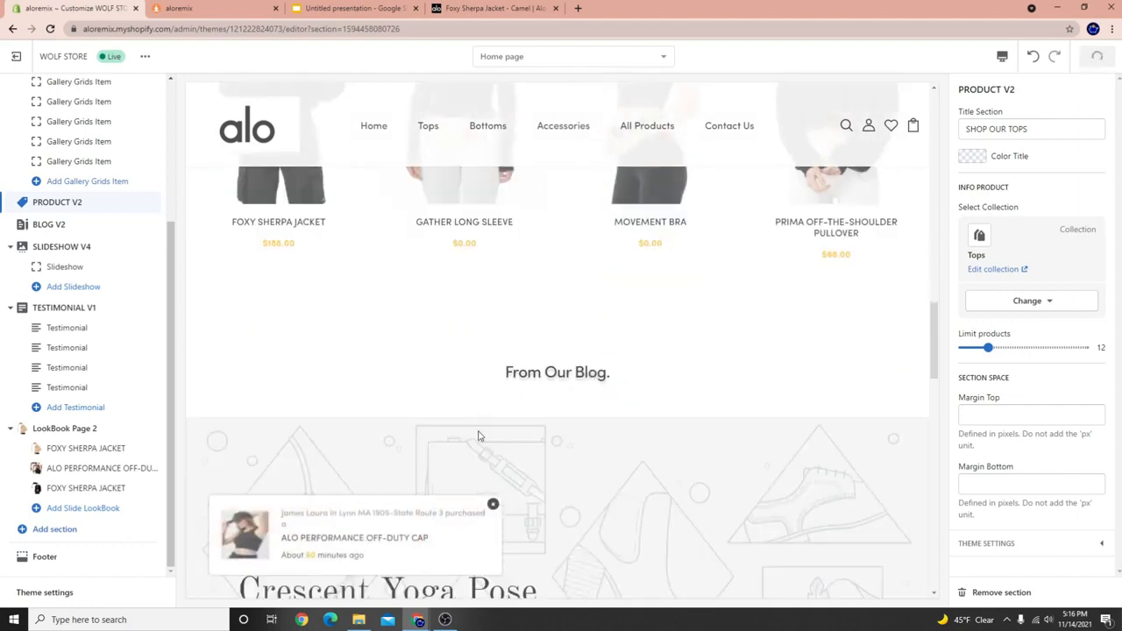
scroll(478, 396, "up", 1)
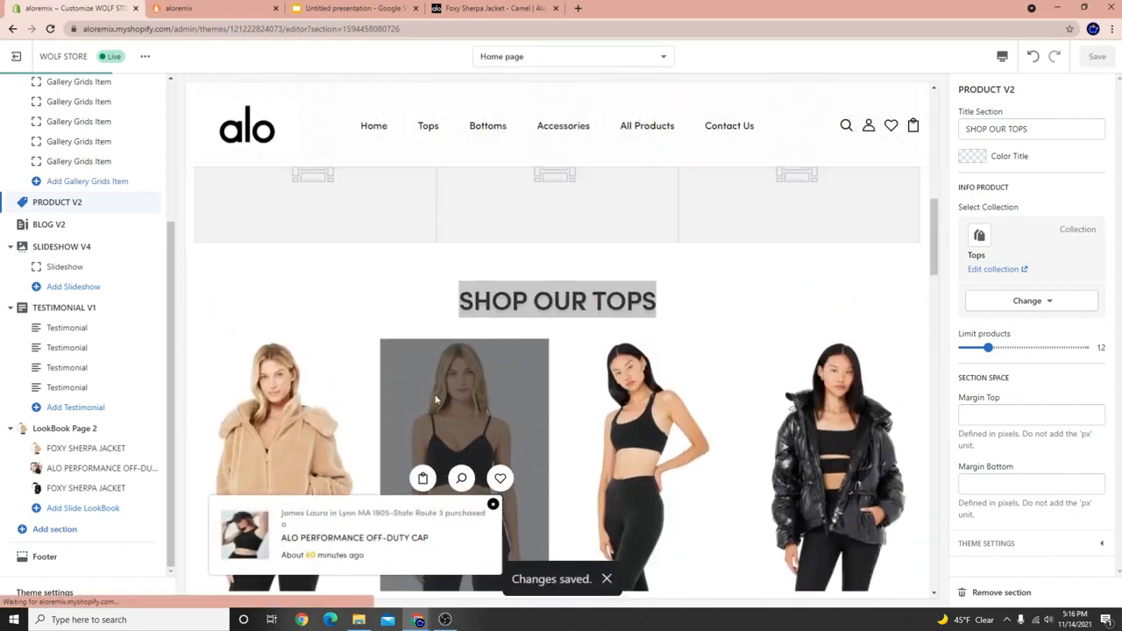
Add the Delight Bralette to the cart in the preview and close the add-to-cart popup.
scroll(289, 386, "down", 2)
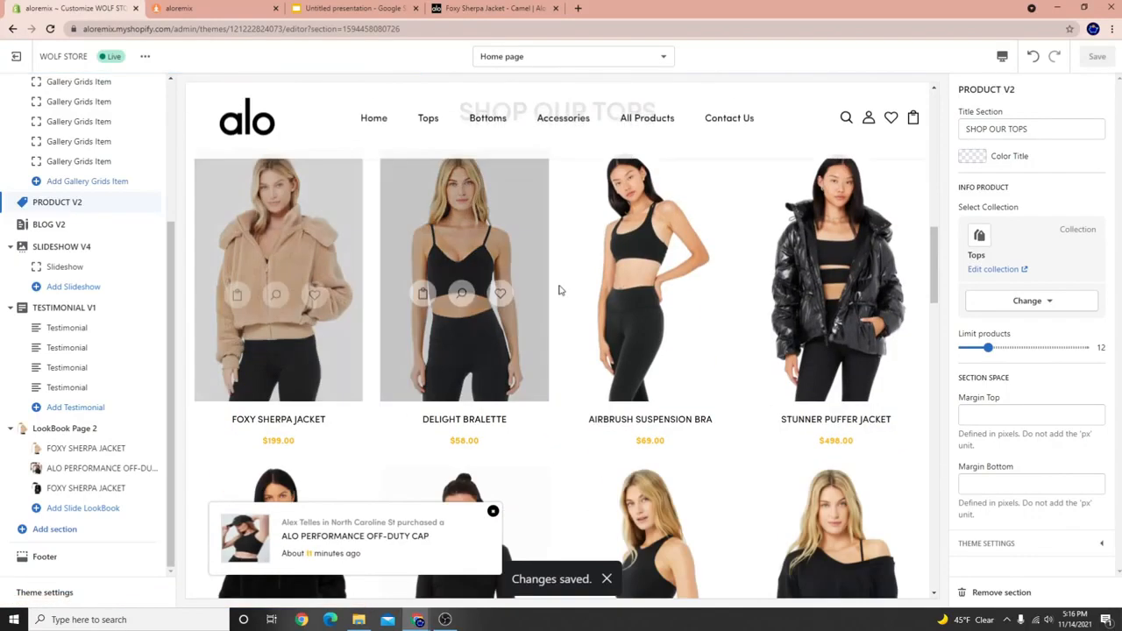
left_click(420, 290)
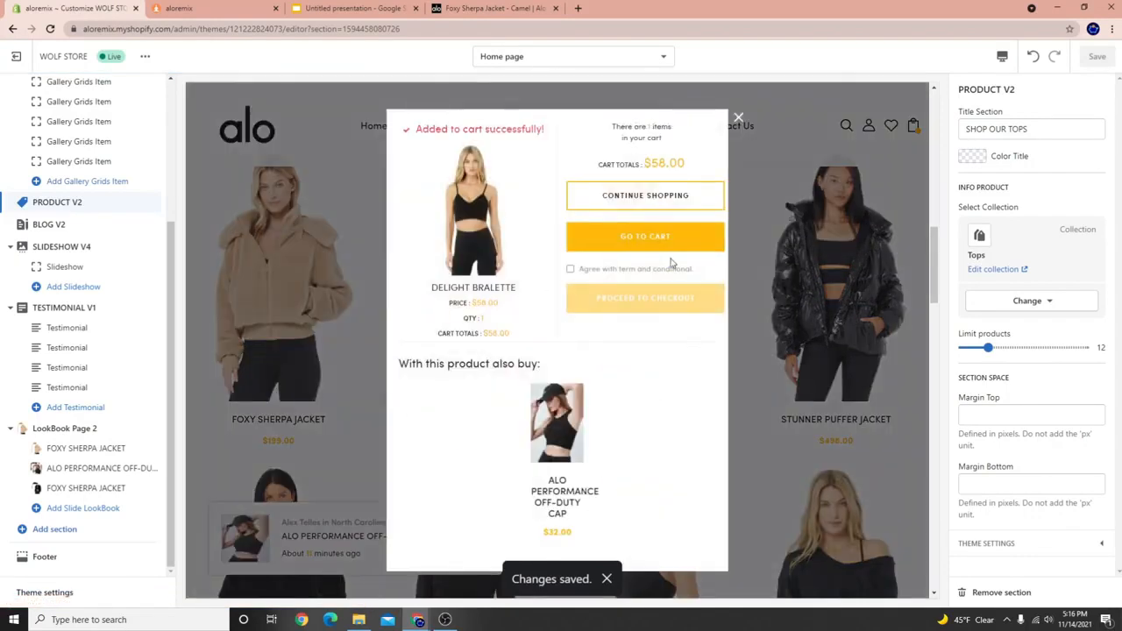
left_click(739, 116)
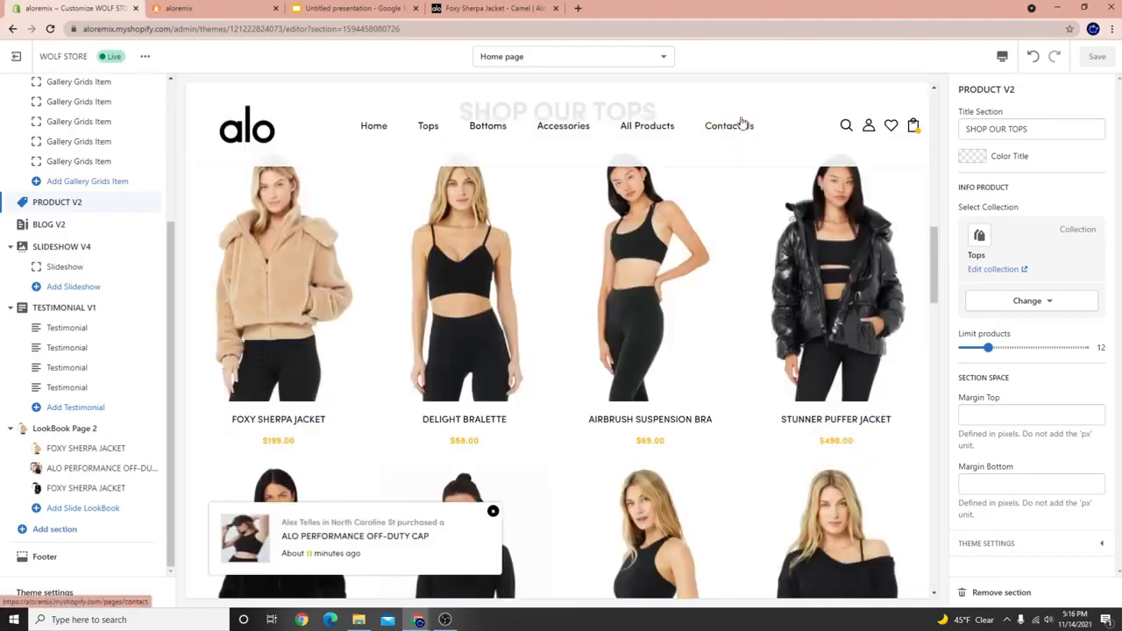
Preview the Delight Bralette product page, then switch the template back to Home page.
left_click(438, 422)
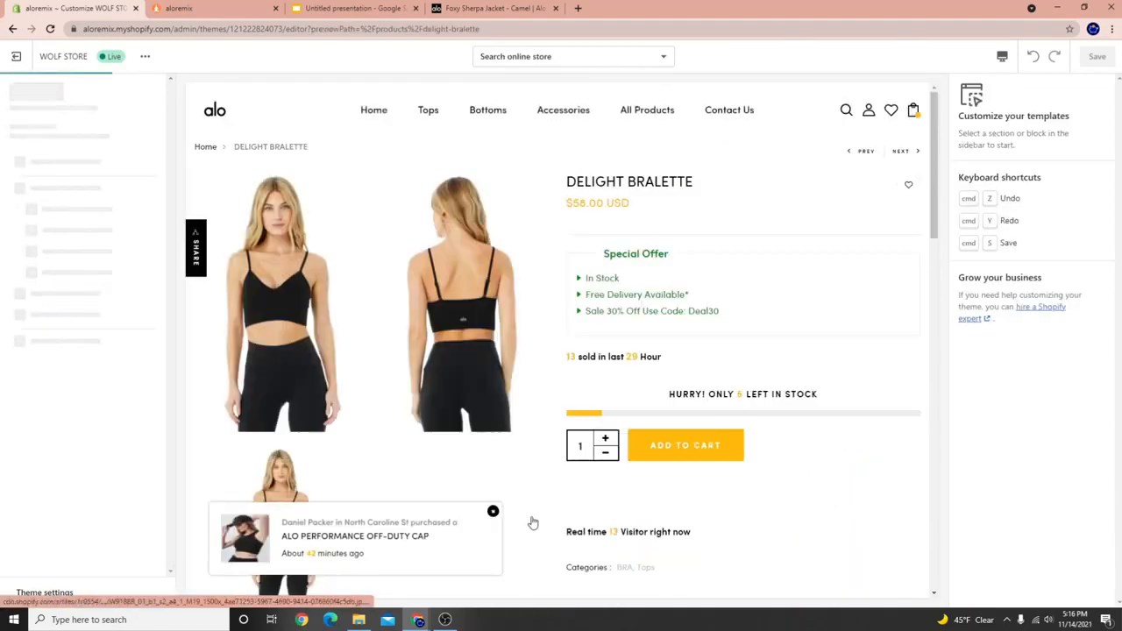
scroll(336, 331, "down", 4)
scroll(336, 331, "down", 4)
scroll(383, 446, "up", 8)
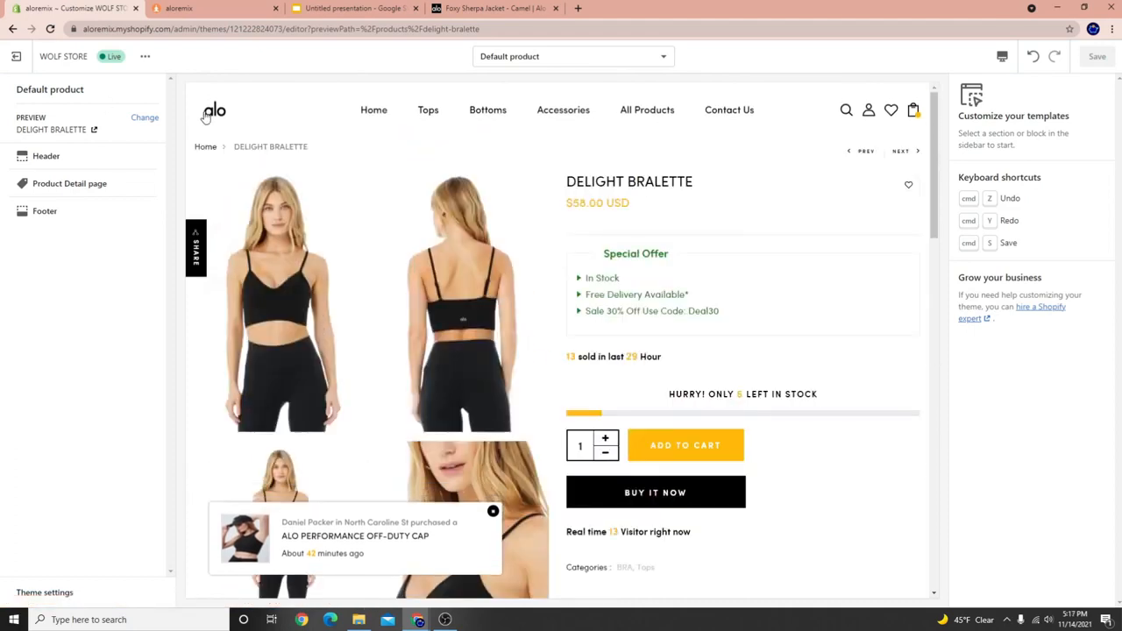
left_click(463, 112)
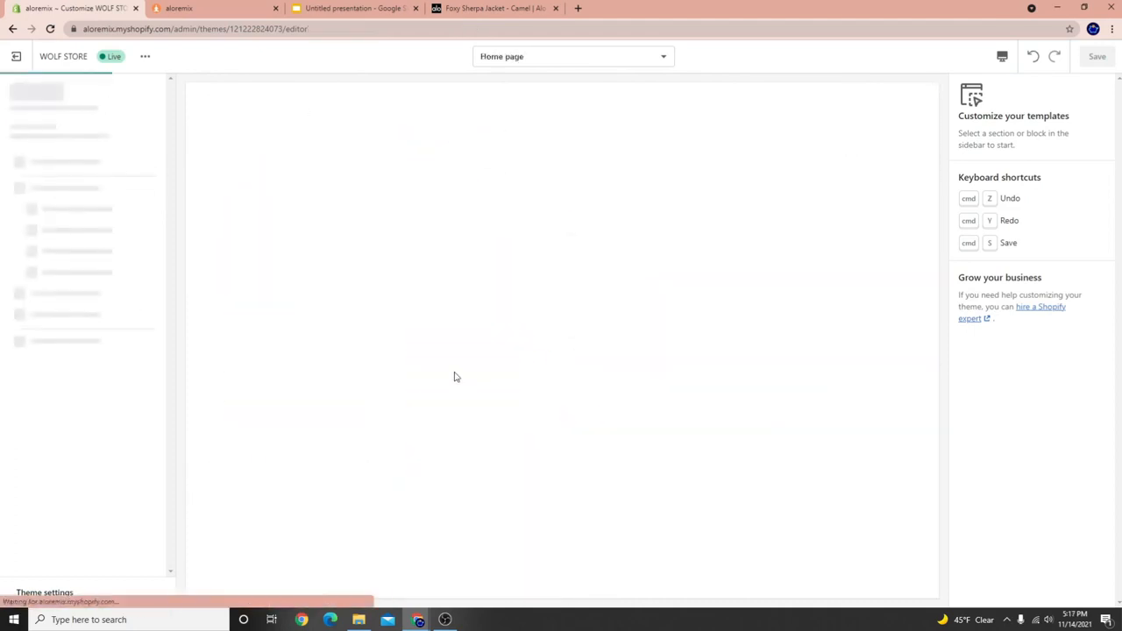
scroll(456, 377, "down", 3)
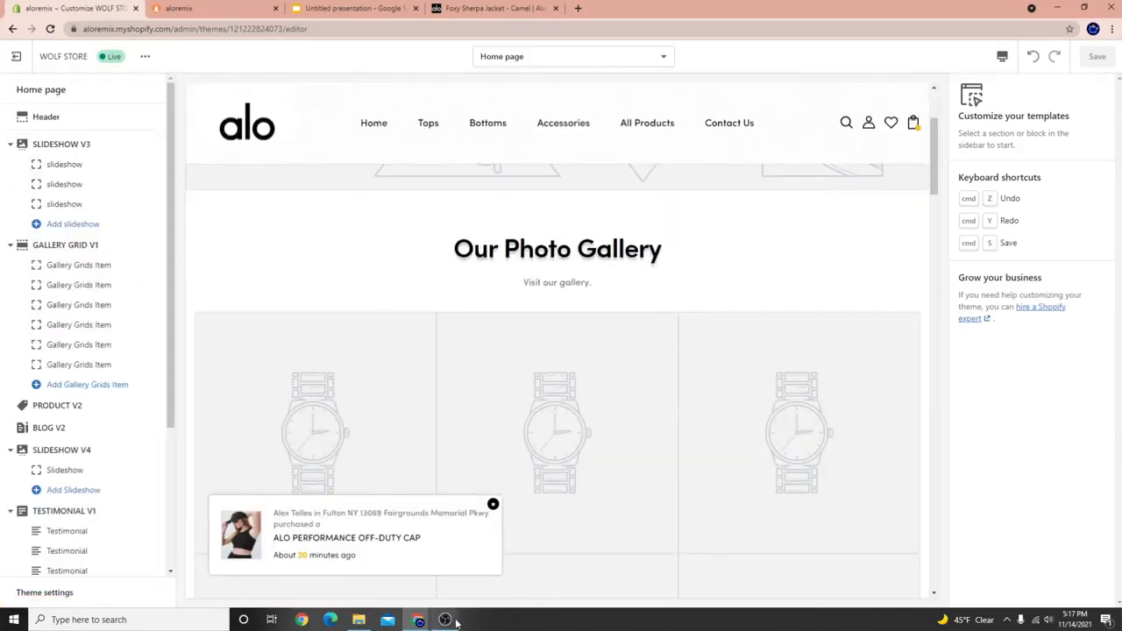
left_click(445, 620)
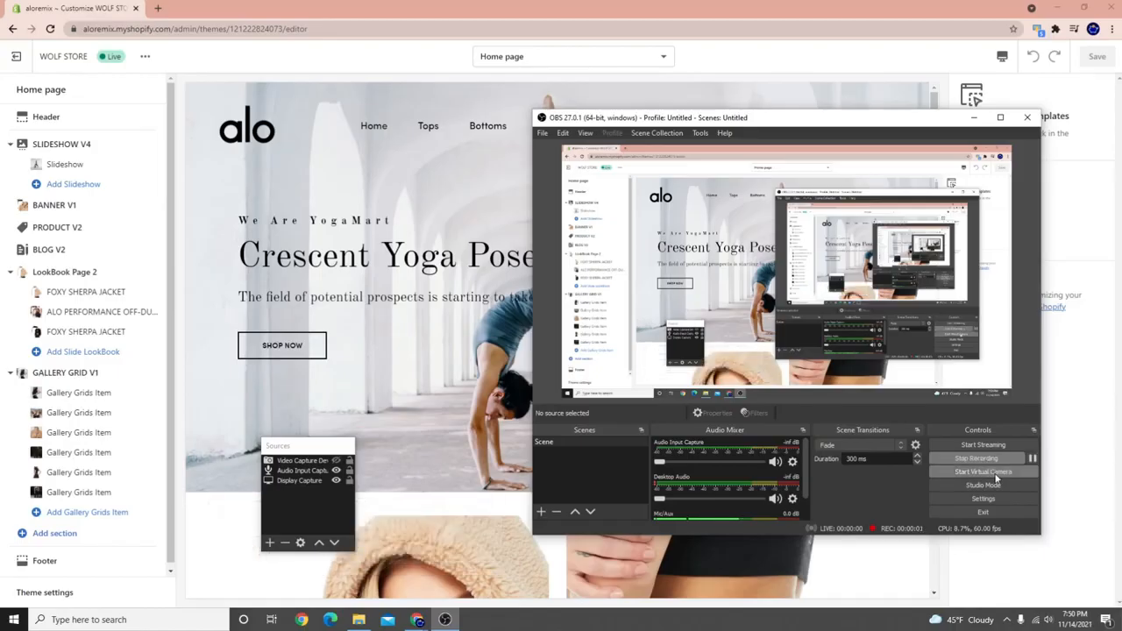
Add the Delight Bralette to the cart from SHOP OUR TOPS and open Theme settings.
left_click(380, 237)
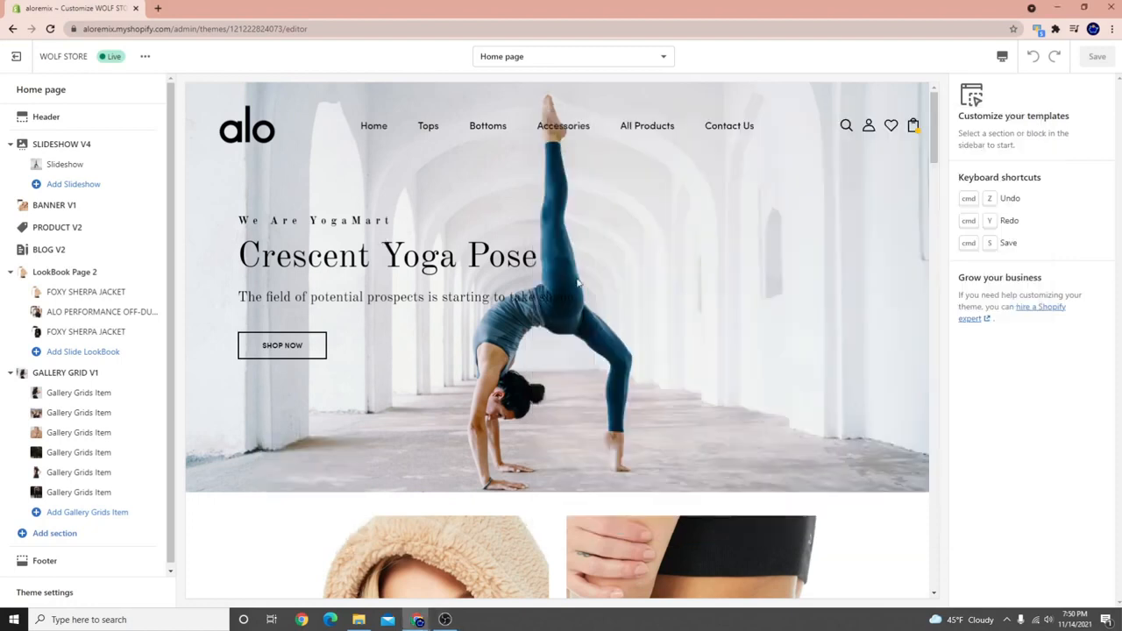
scroll(526, 440, "down", 10)
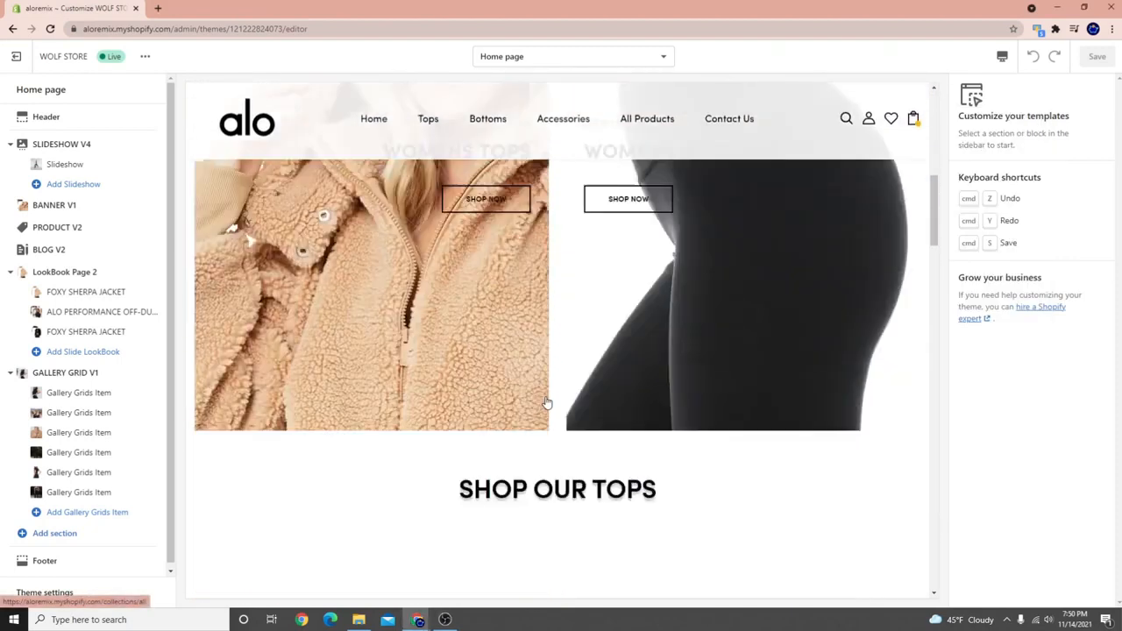
scroll(450, 277, "up", 2)
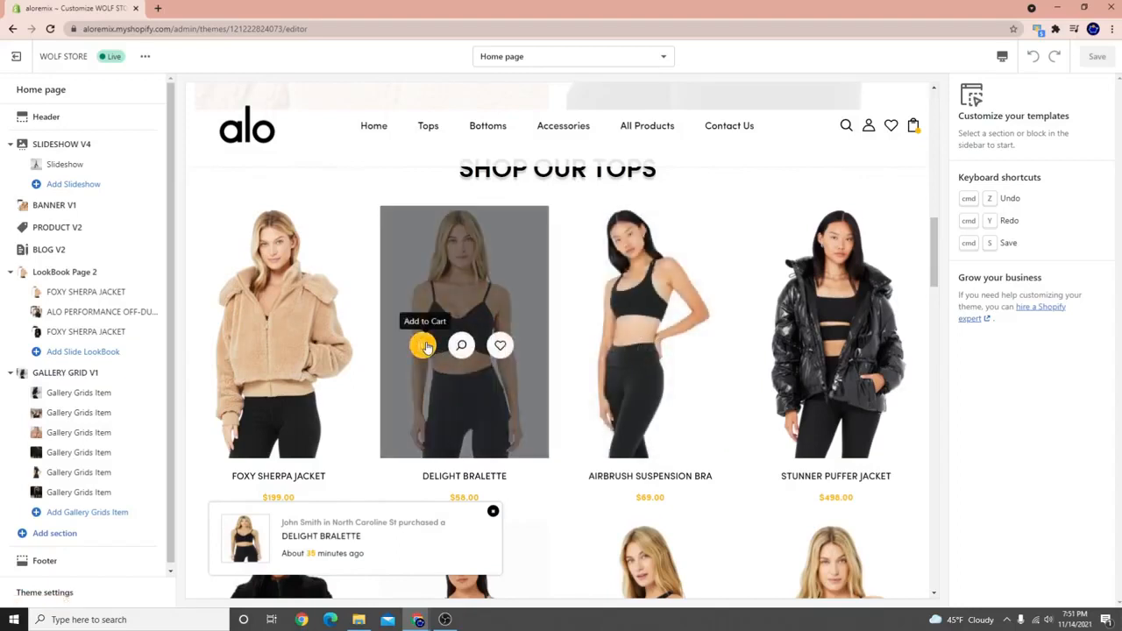
left_click(423, 346)
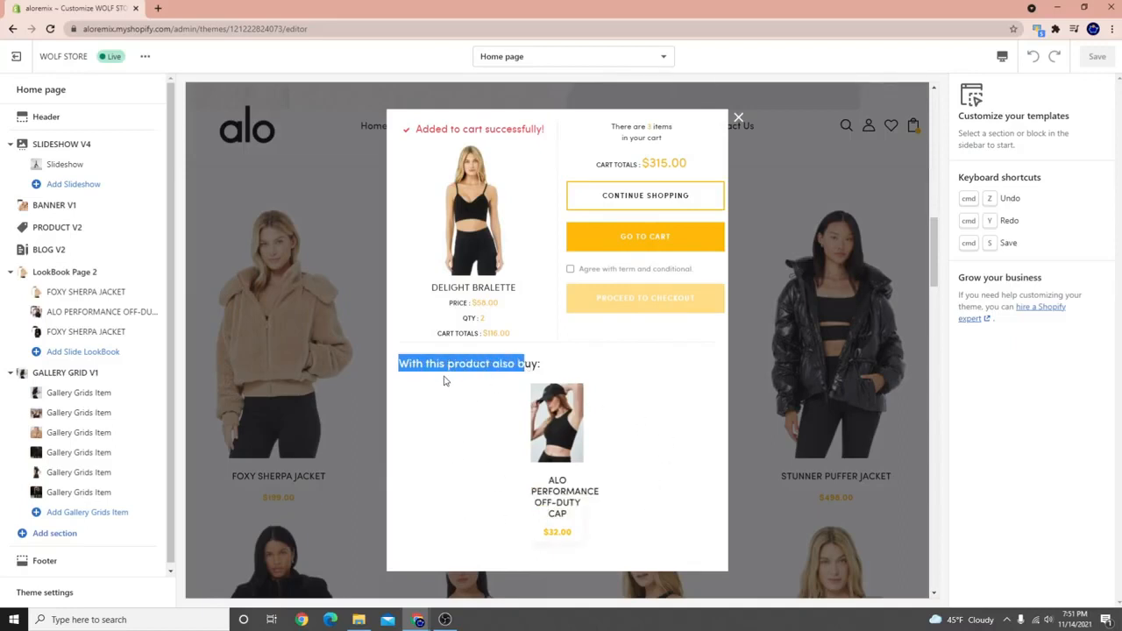
left_click(419, 130)
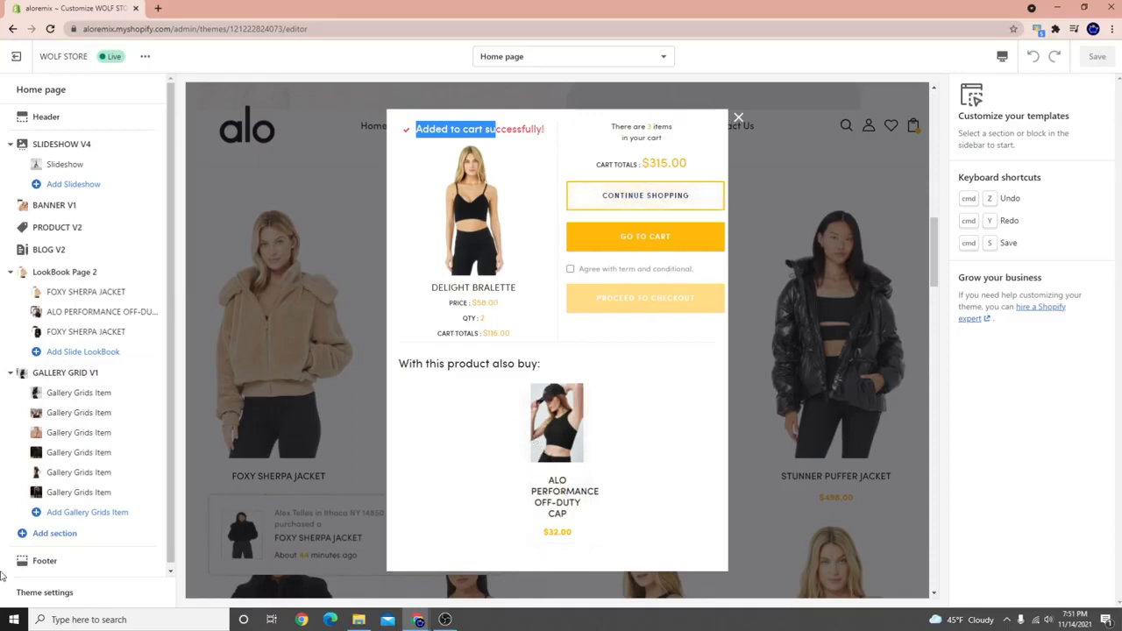
left_click(40, 594)
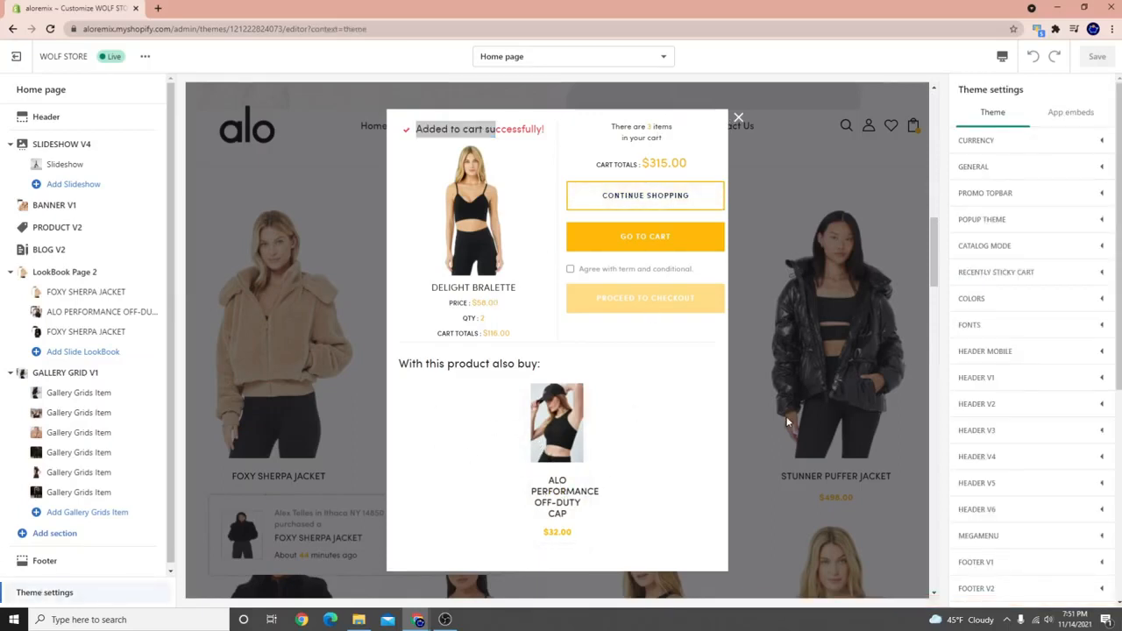
Open the POPUP THEME settings and scroll to the Popup Add To Cart Success options.
left_click(1003, 220)
scroll(1013, 377, "down", 5)
scroll(1013, 377, "down", 10)
scroll(1028, 454, "down", 6)
scroll(998, 331, "down", 5)
scroll(1004, 338, "up", 2)
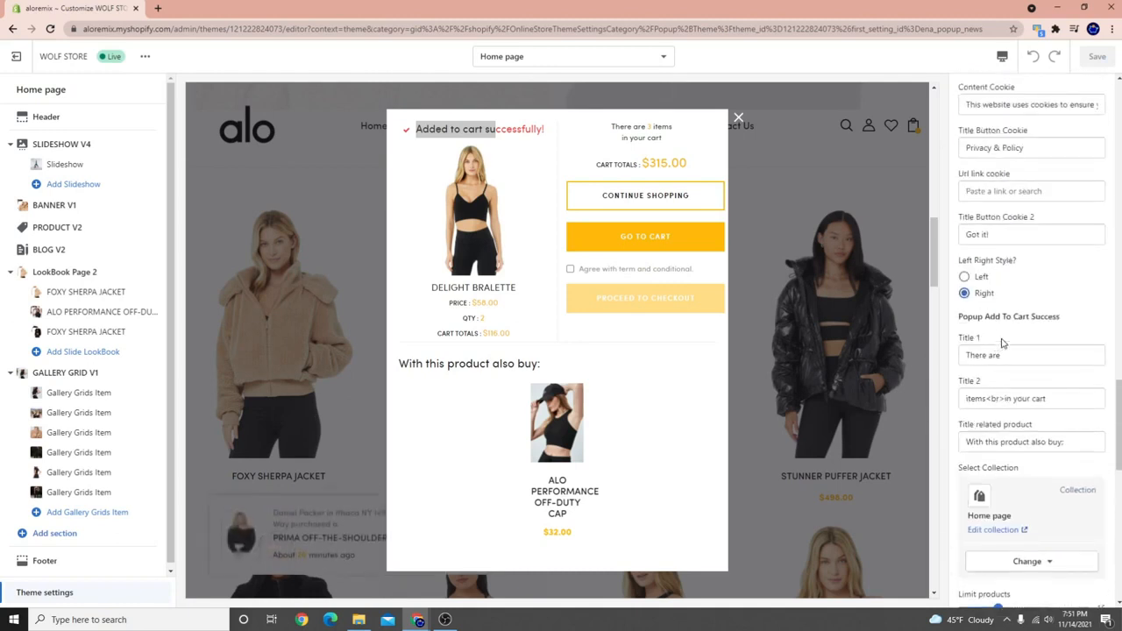
scroll(986, 318, "down", 1)
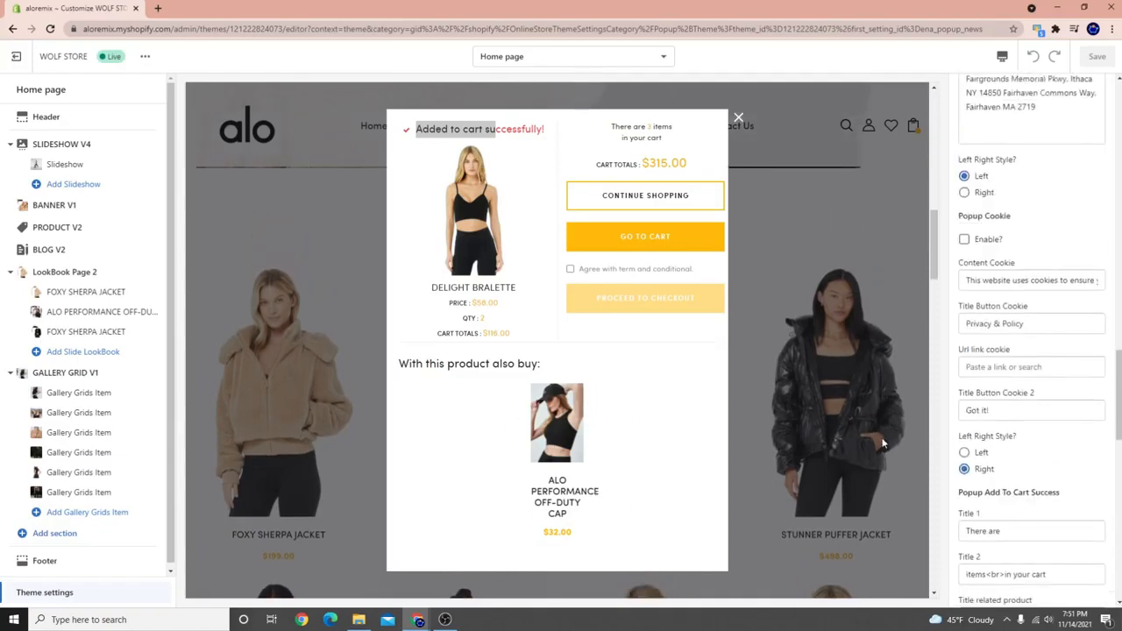
scroll(1008, 368, "down", 2)
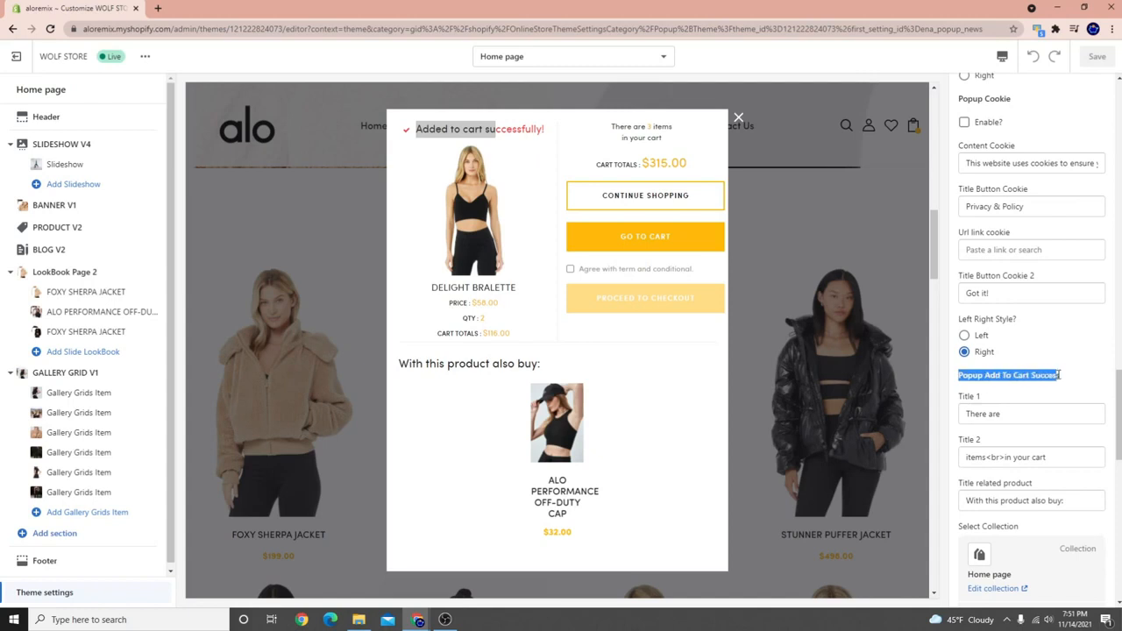
scroll(1054, 375, "down", 3)
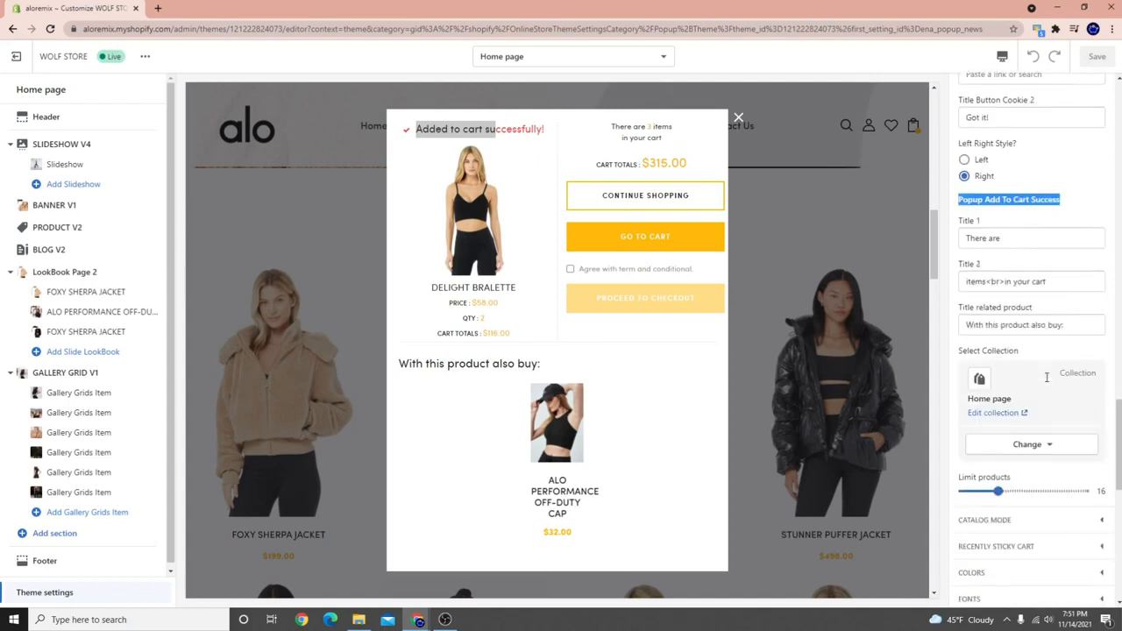
Change the add-to-cart popup's related-products collection from Home page to Tops.
left_click(1022, 446)
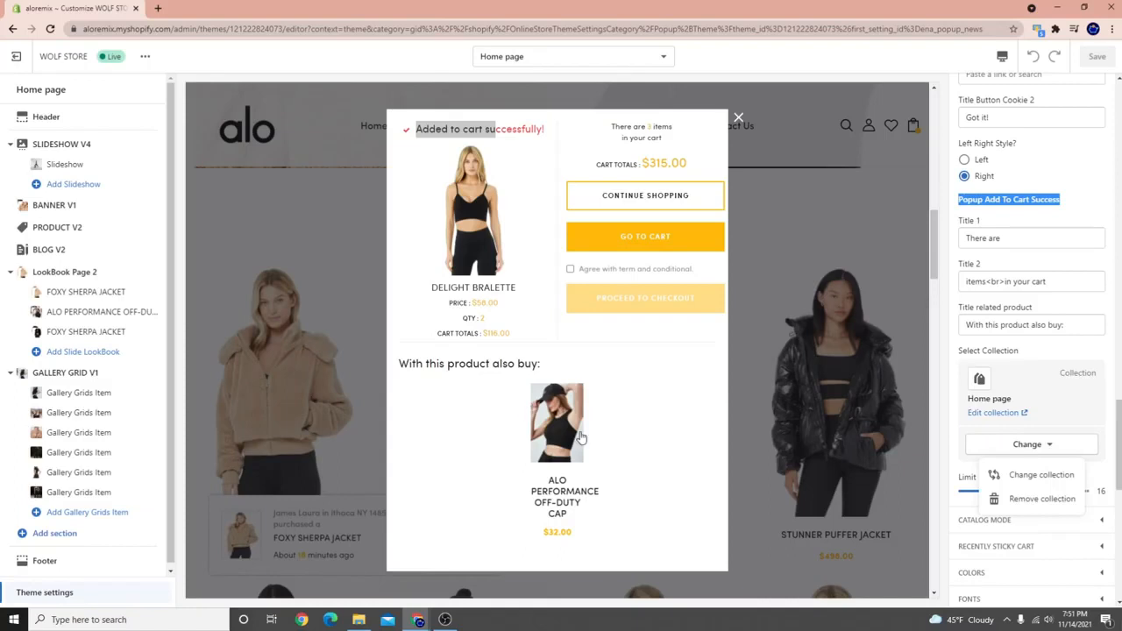
left_click(1034, 477)
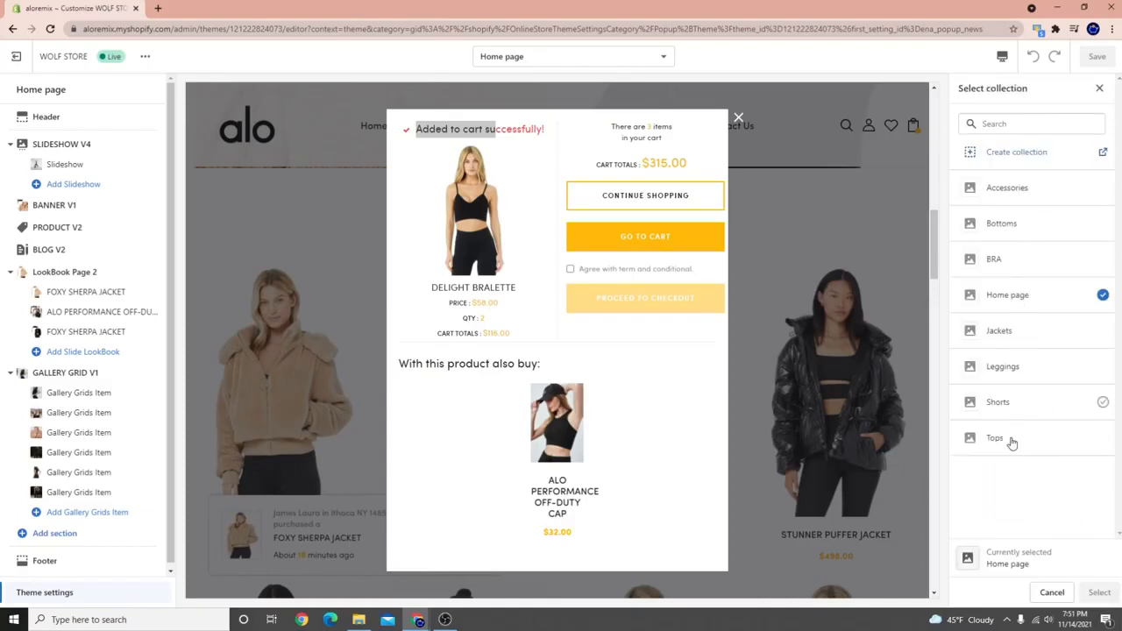
left_click(1011, 447)
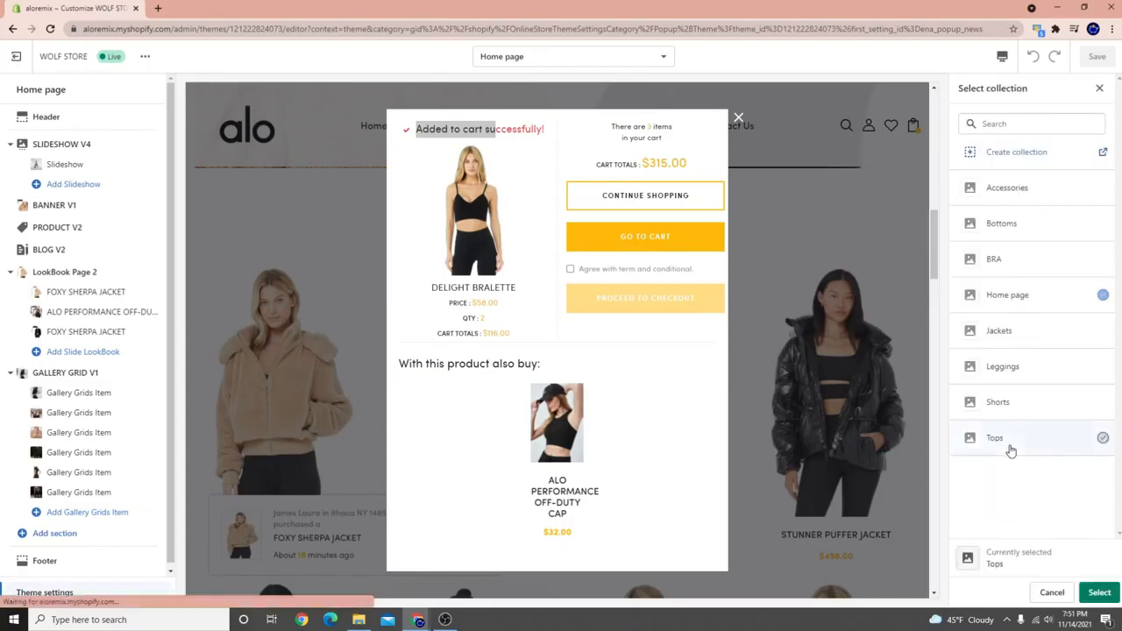
left_click(1099, 592)
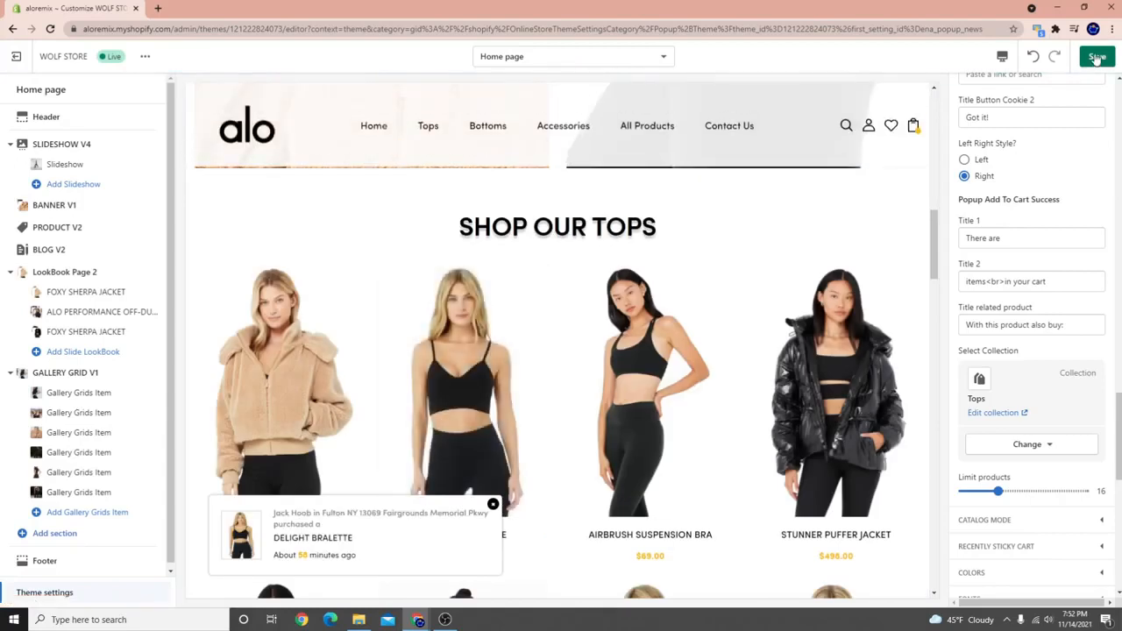
Add the Delight Bralette to the cart, browse the recommended Tops products, and save the theme.
left_click(421, 406)
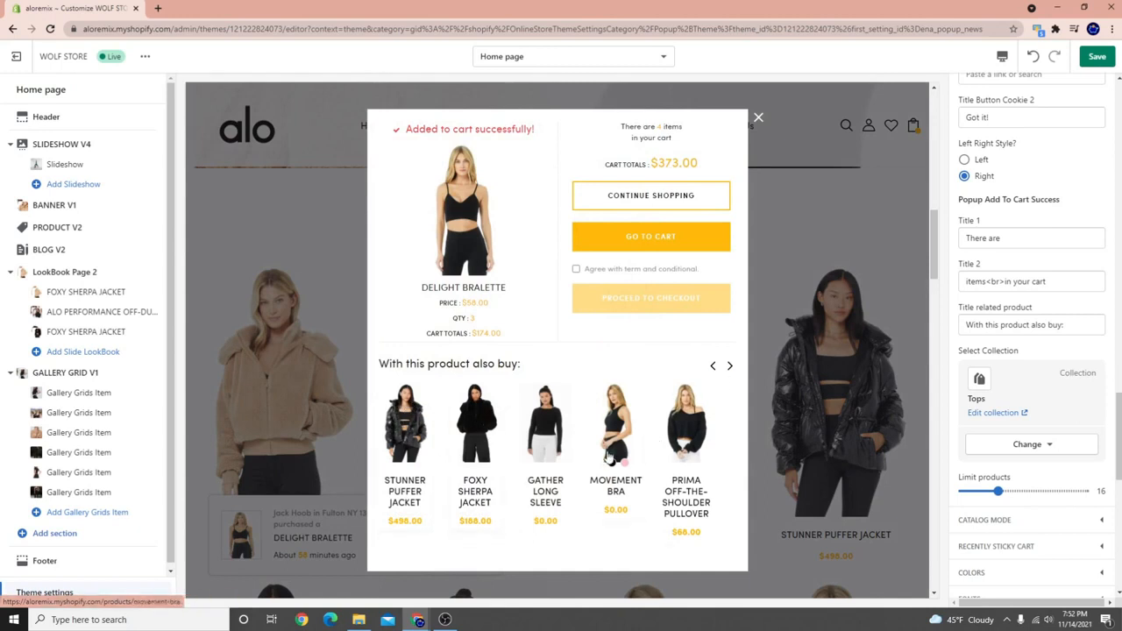
left_click(730, 365)
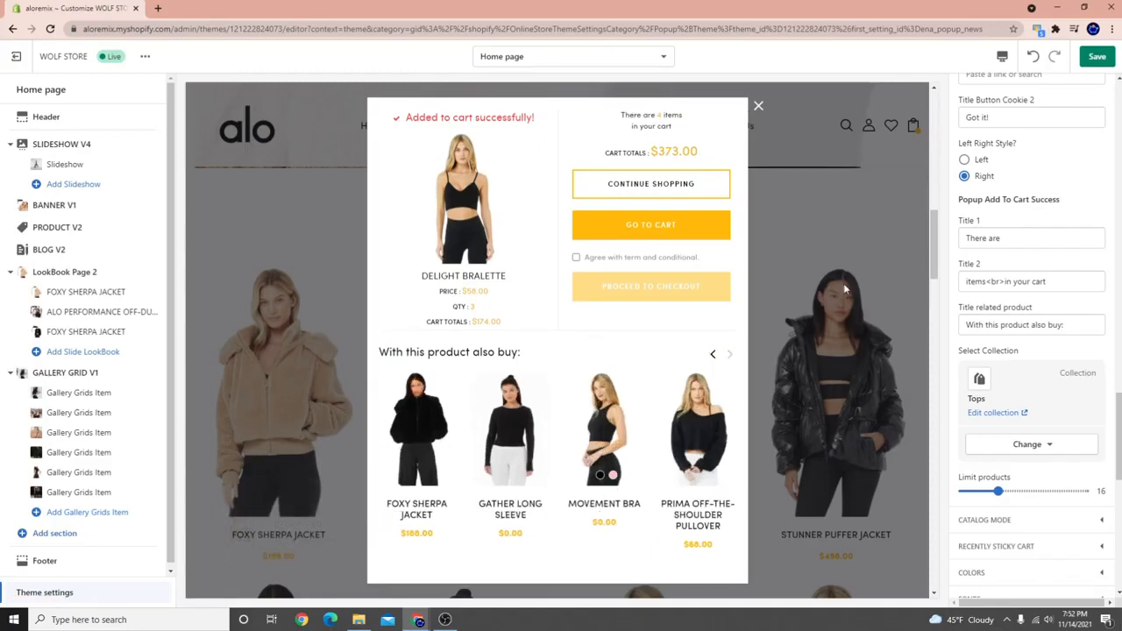
left_click(1098, 56)
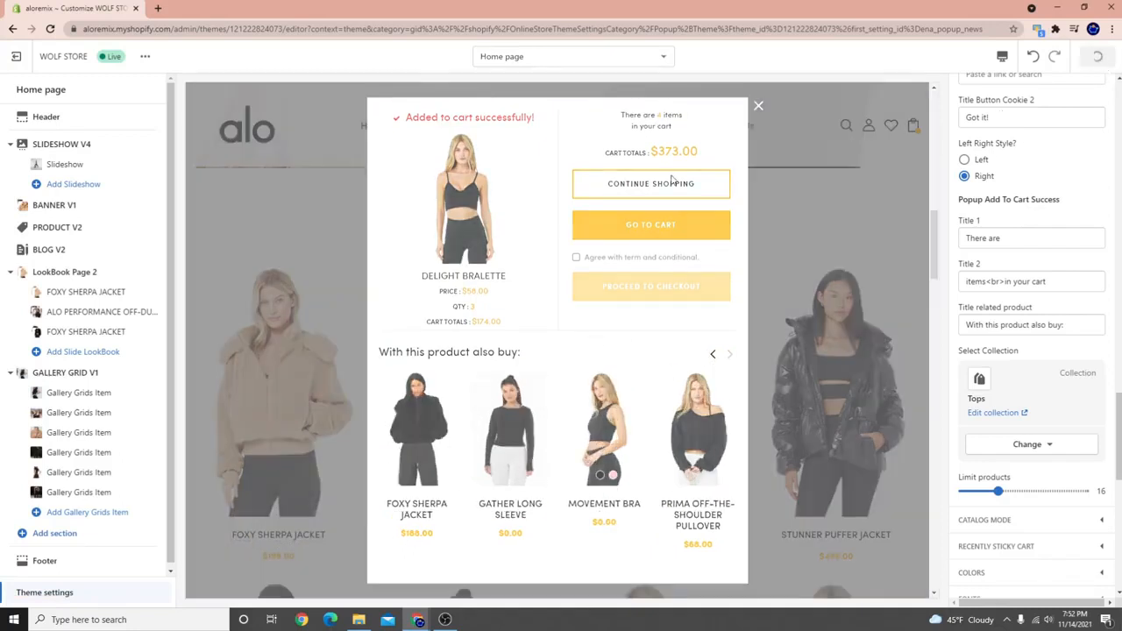
left_click(445, 620)
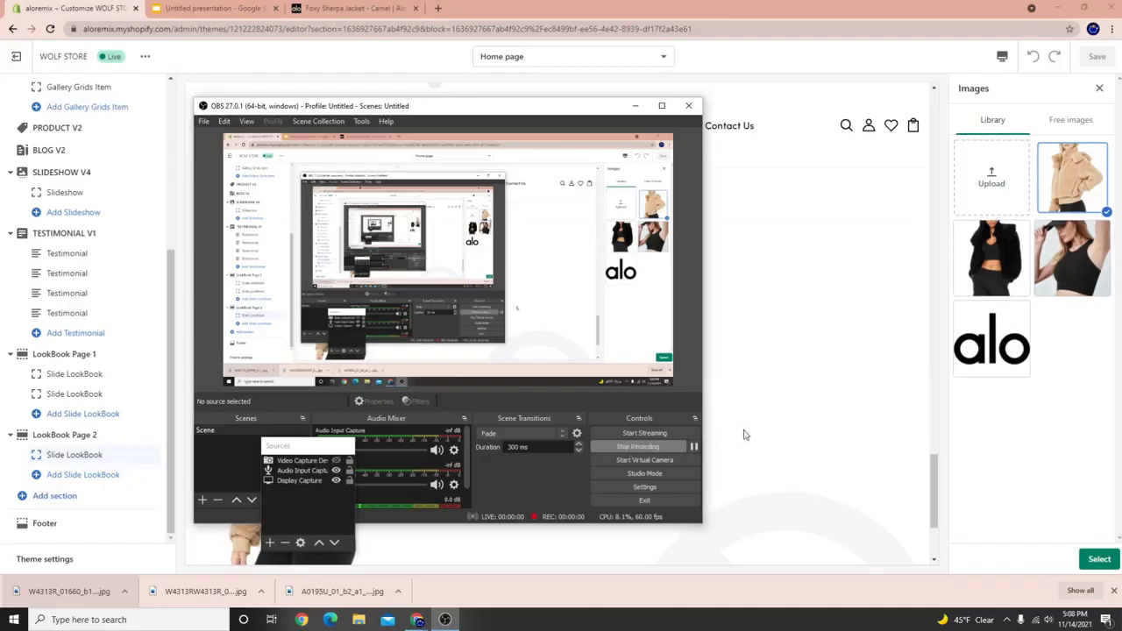
Dismiss the purchase notification, start adding a section, and expand Theme Sections with Show More twice.
left_click(778, 426)
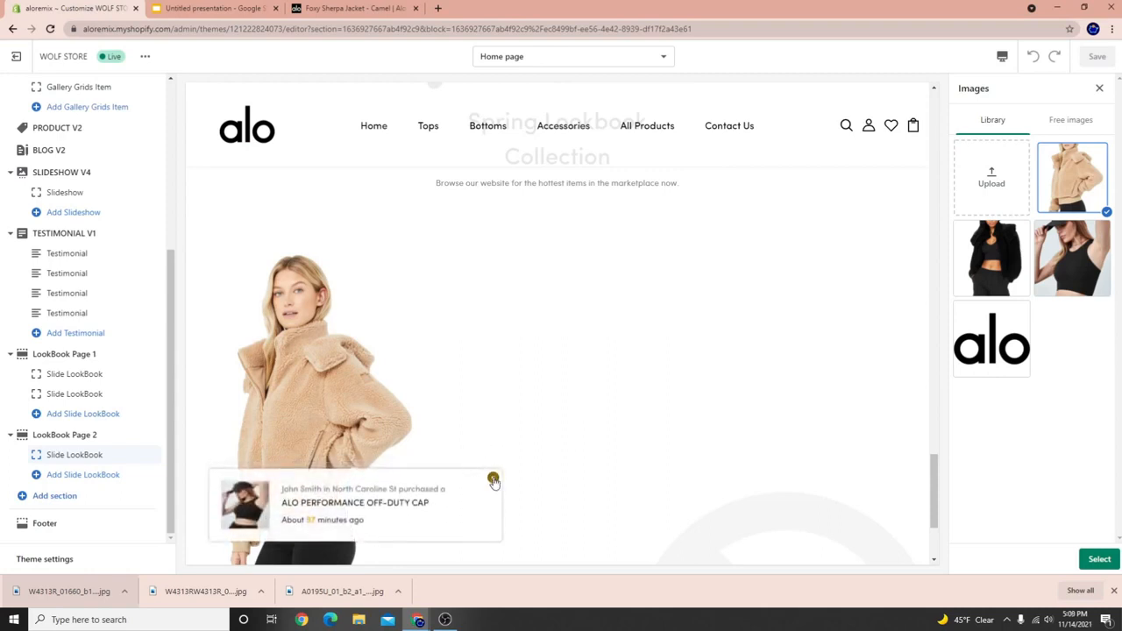
left_click(494, 482)
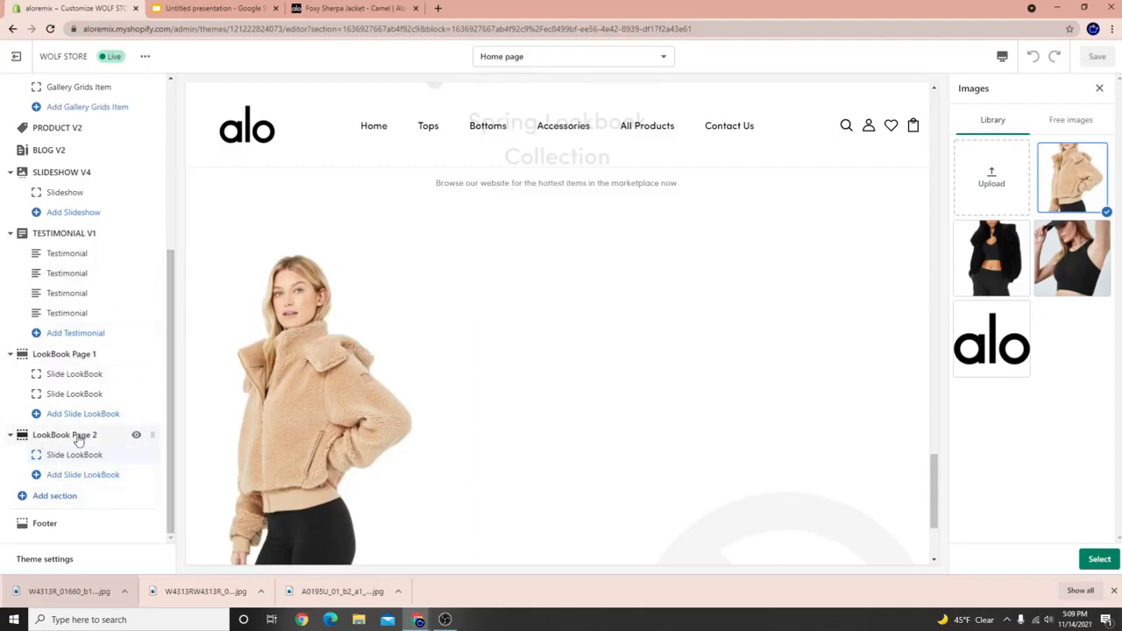
left_click(39, 496)
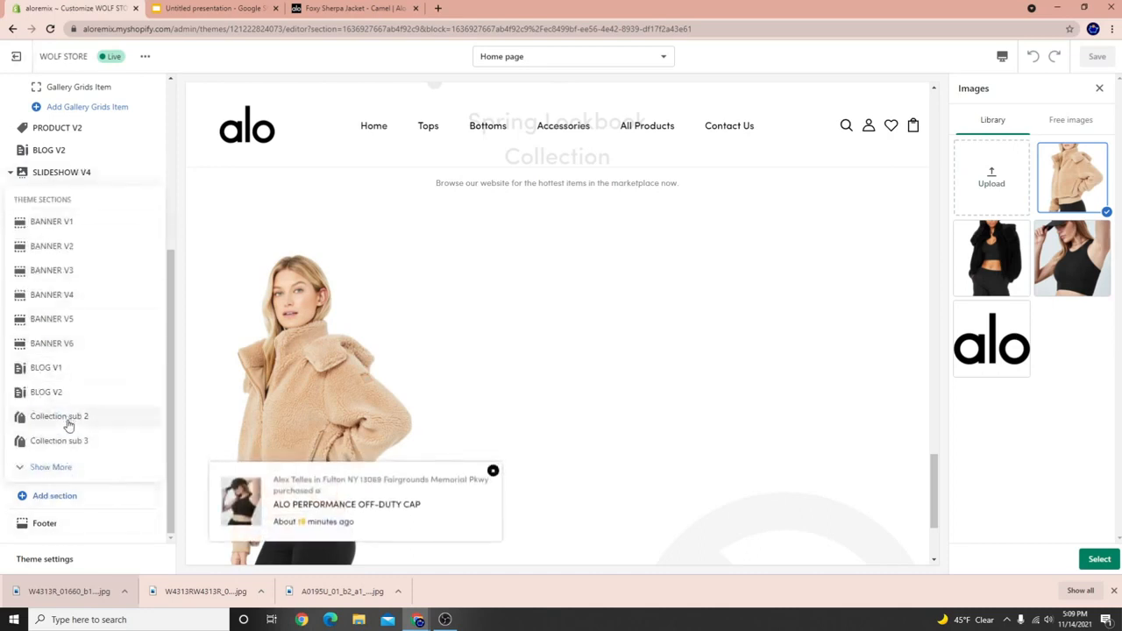
left_click(49, 471)
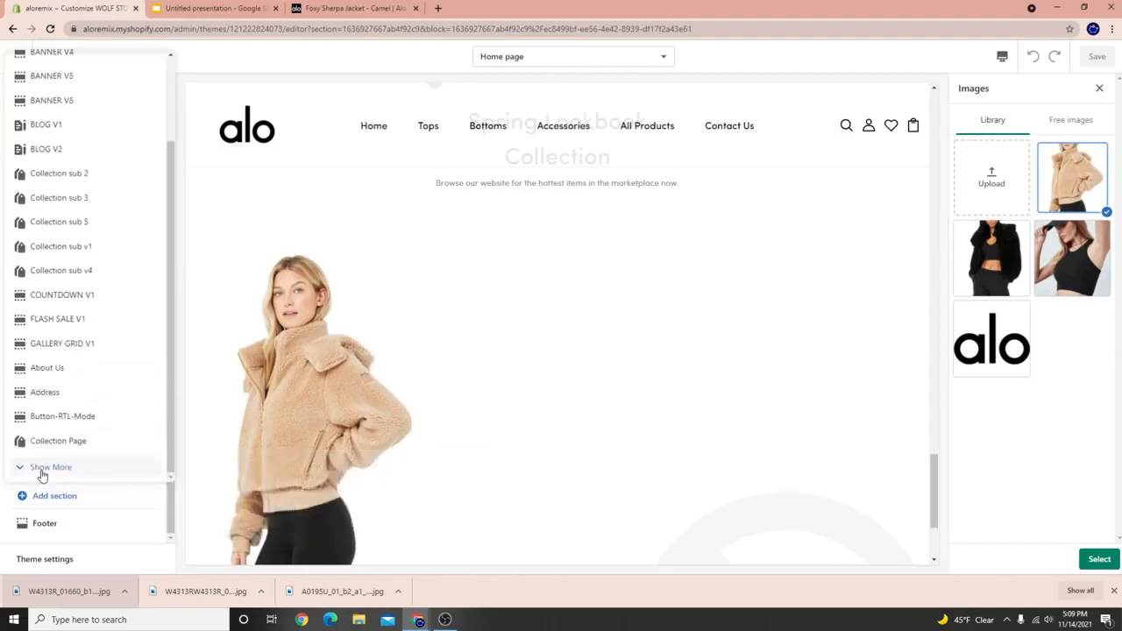
left_click(41, 470)
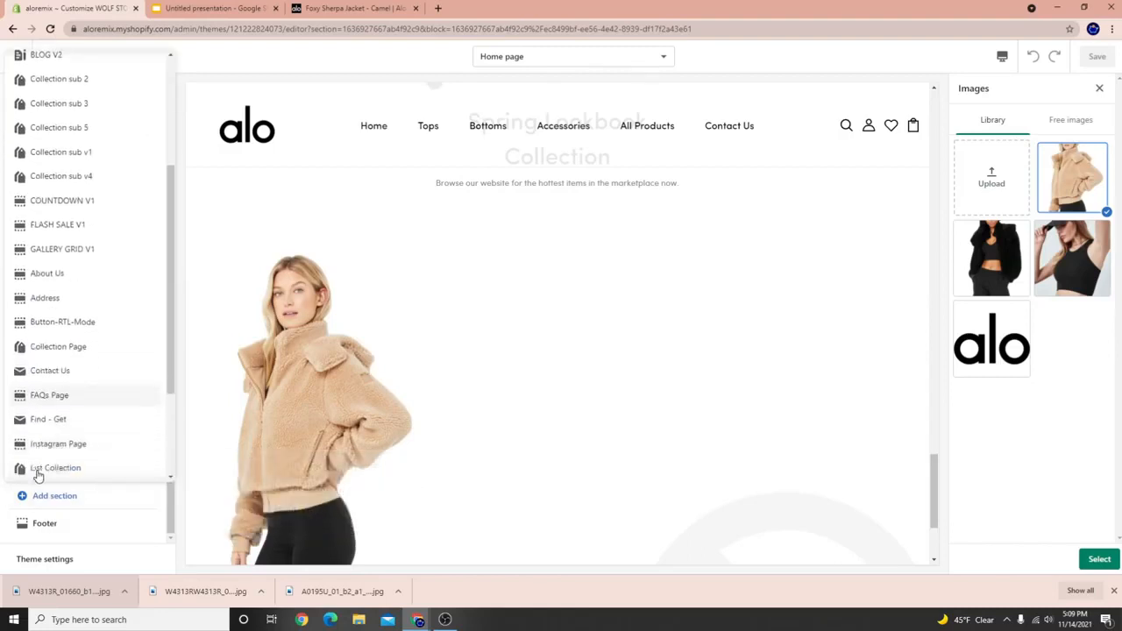
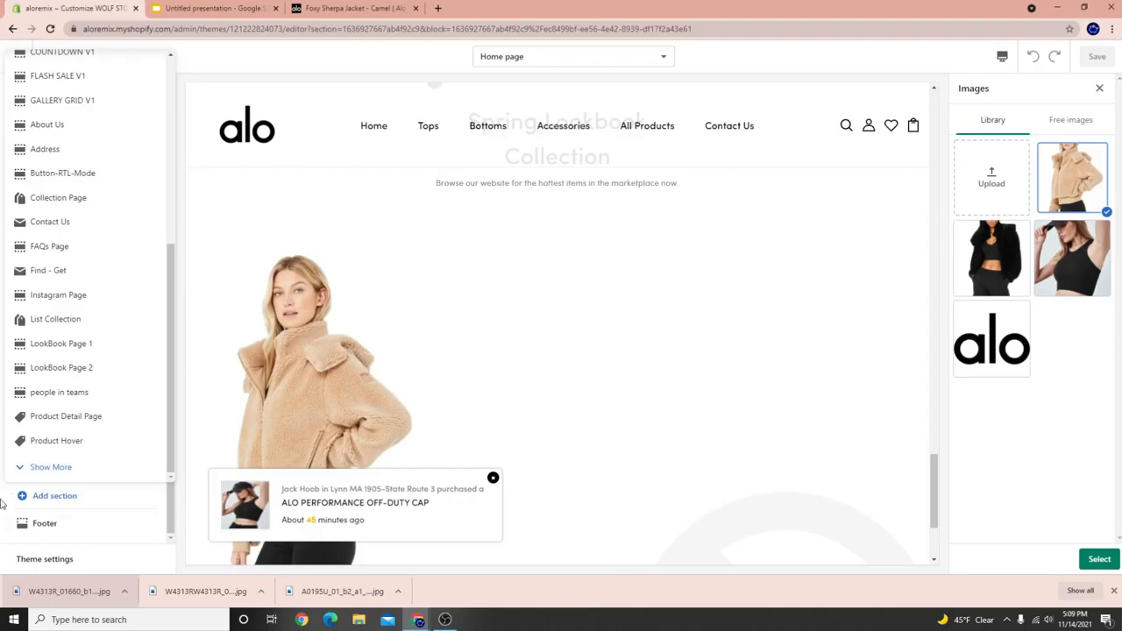
Close the Add section list so the home page's section tree is visible again.
left_click(279, 390)
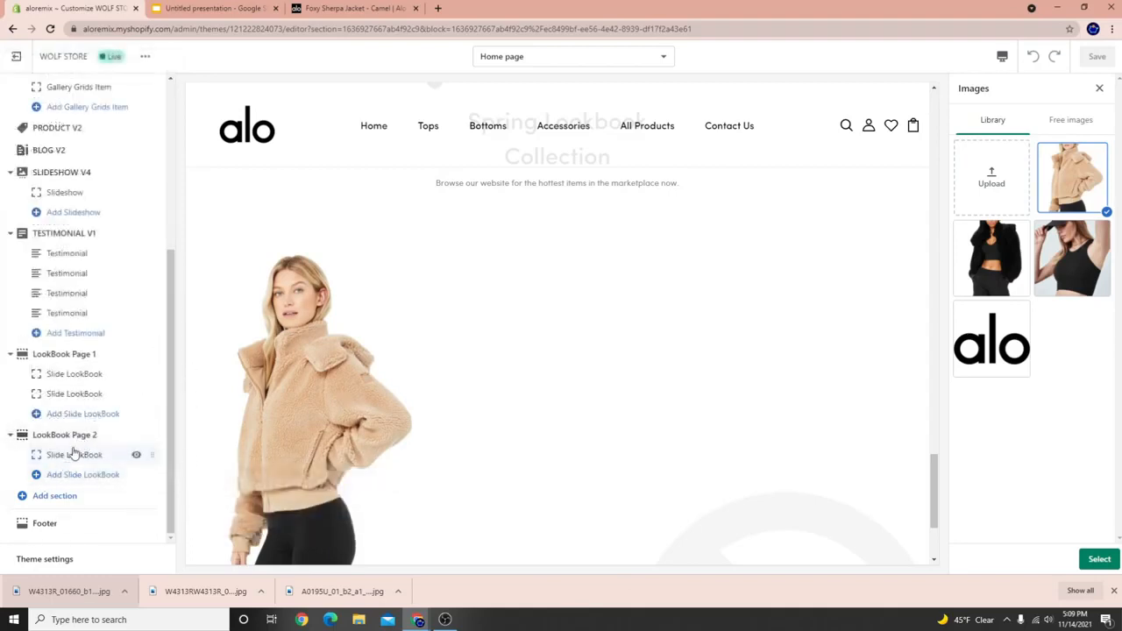
Remove the LookBook Page 1 section and add two more Slide LookBook blocks to LookBook Page 2.
left_click(41, 360)
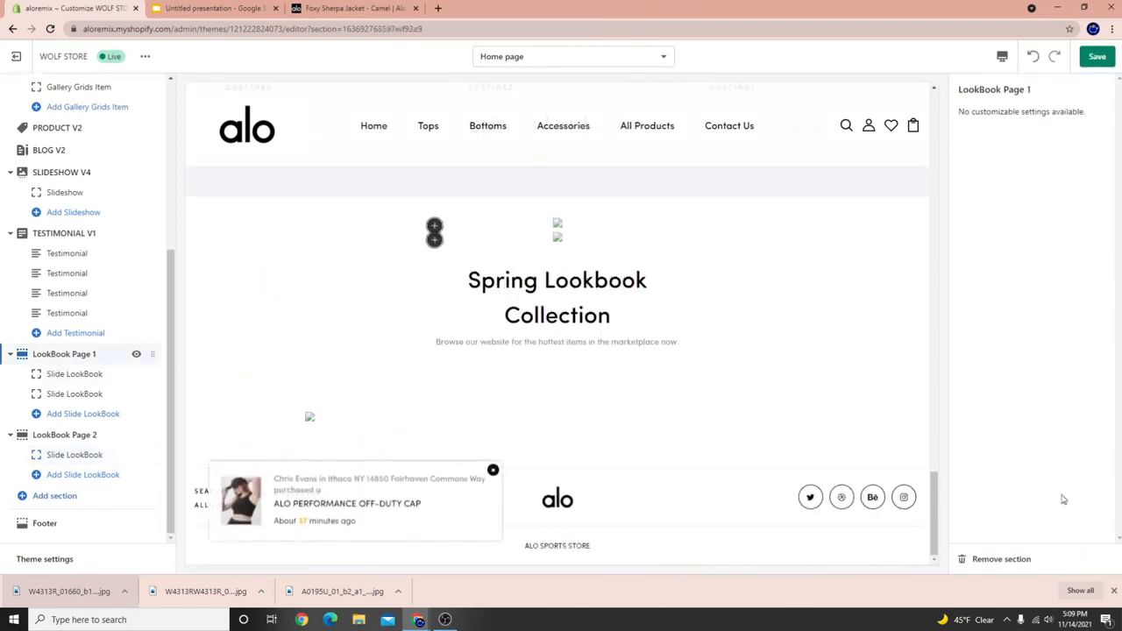
left_click(990, 562)
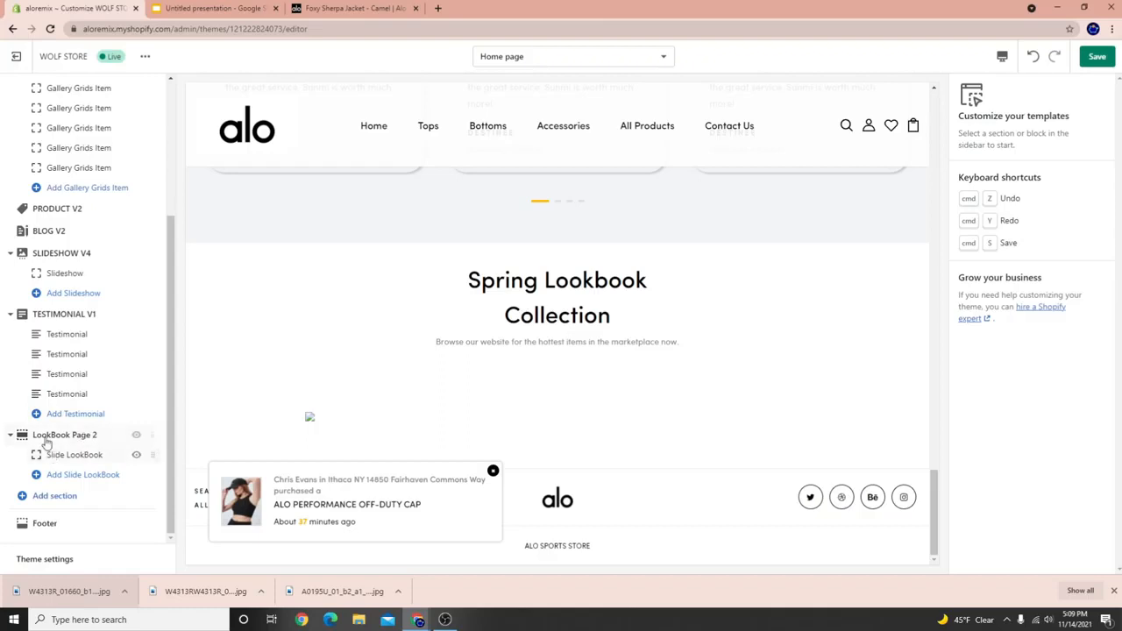
left_click(73, 478)
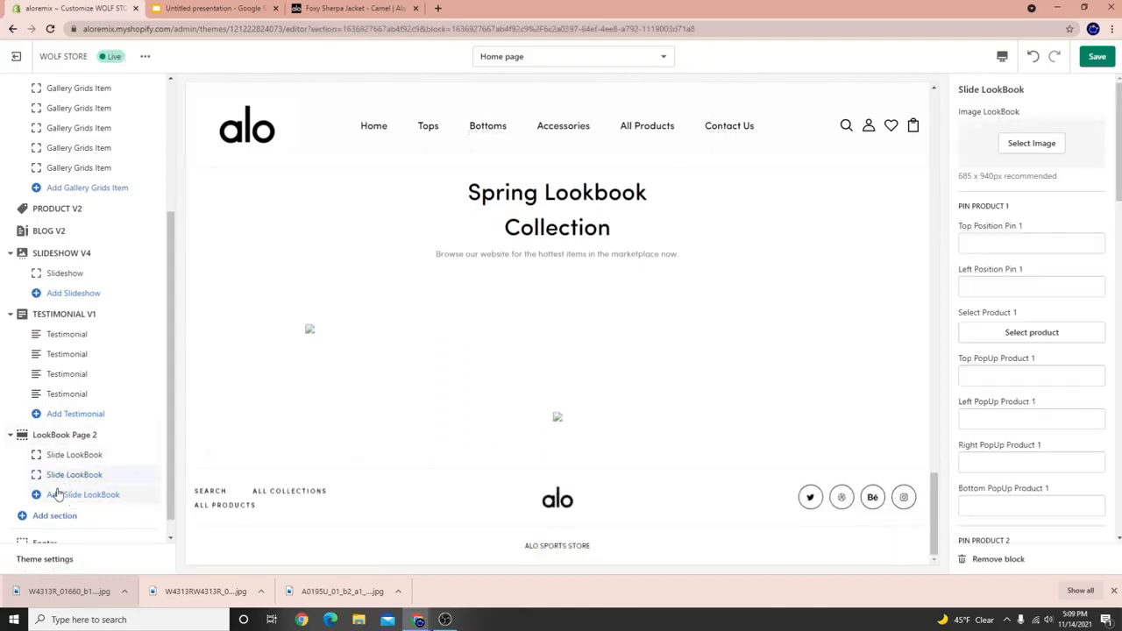
left_click(57, 496)
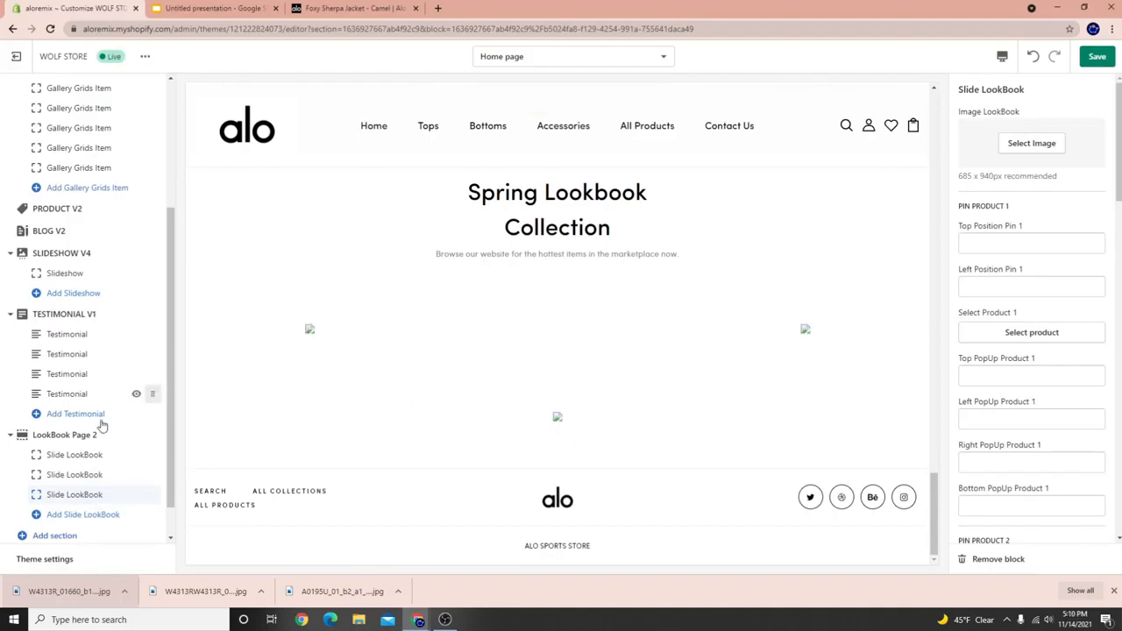
left_click(46, 455)
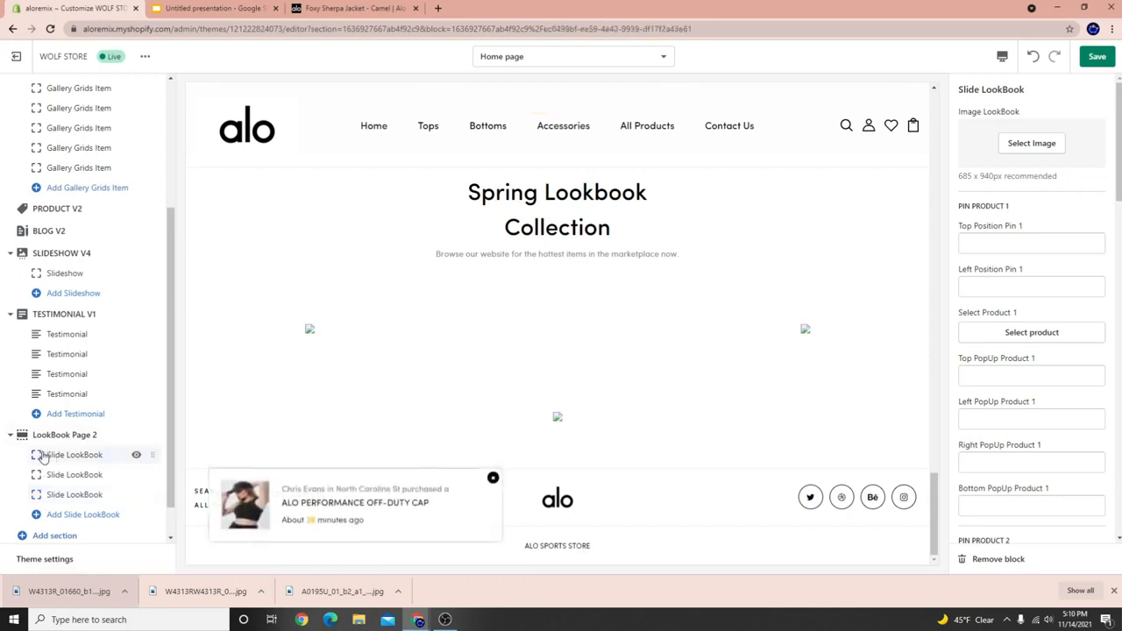
Give the three slides the tan sherpa jacket, cap-and-crop-top, and black jacket photos.
left_click(1033, 142)
left_click(1094, 184)
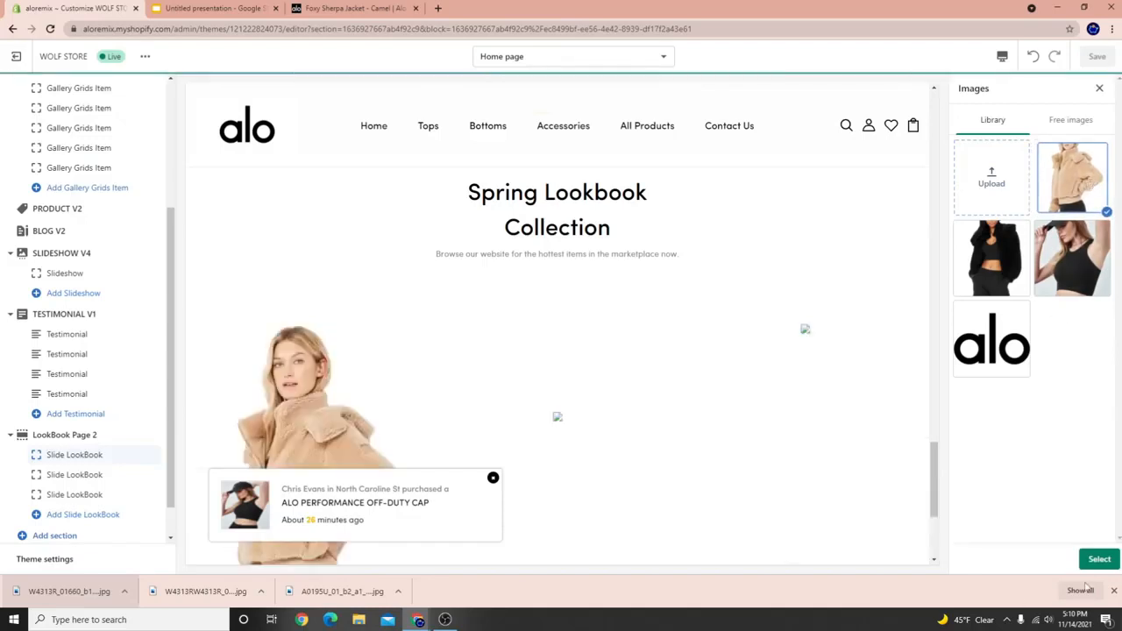
left_click(1098, 560)
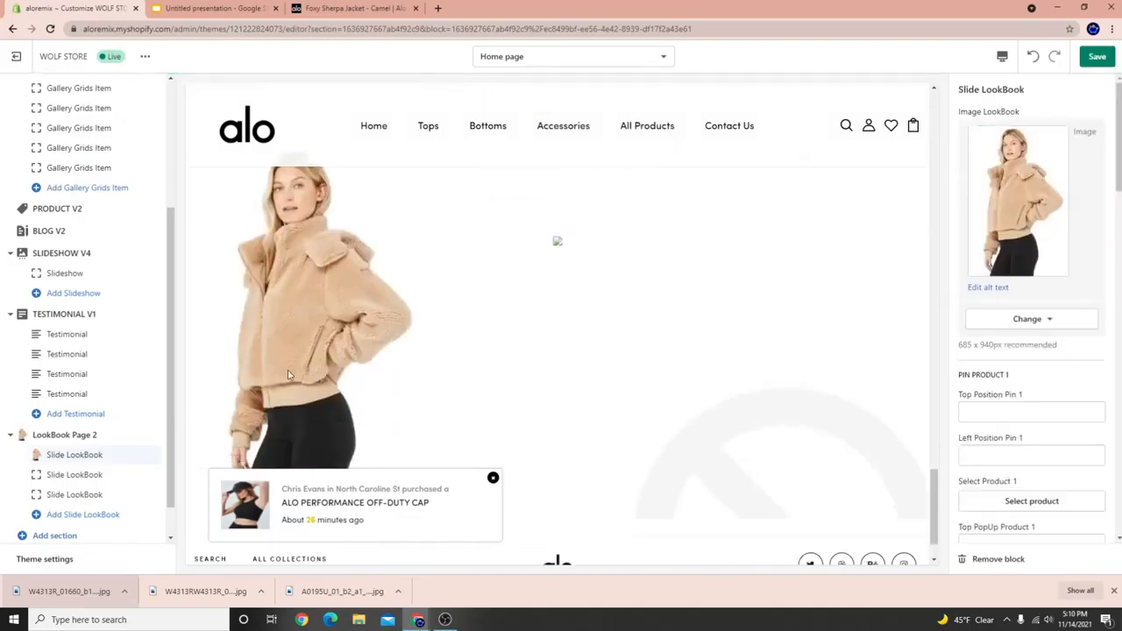
left_click(75, 474)
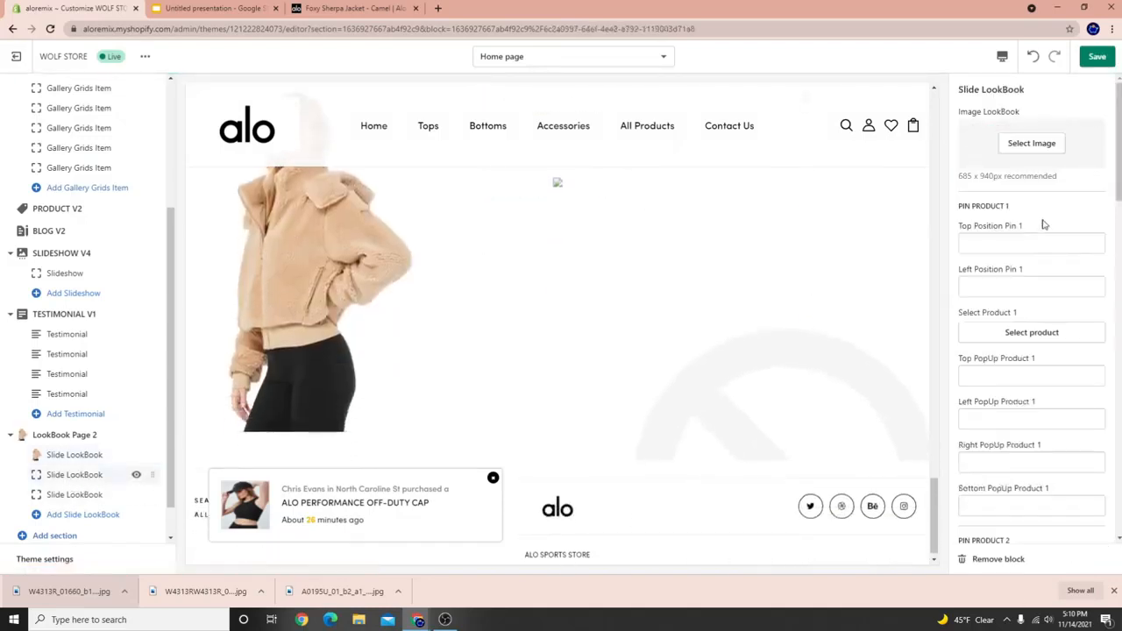
left_click(1044, 142)
left_click(1072, 257)
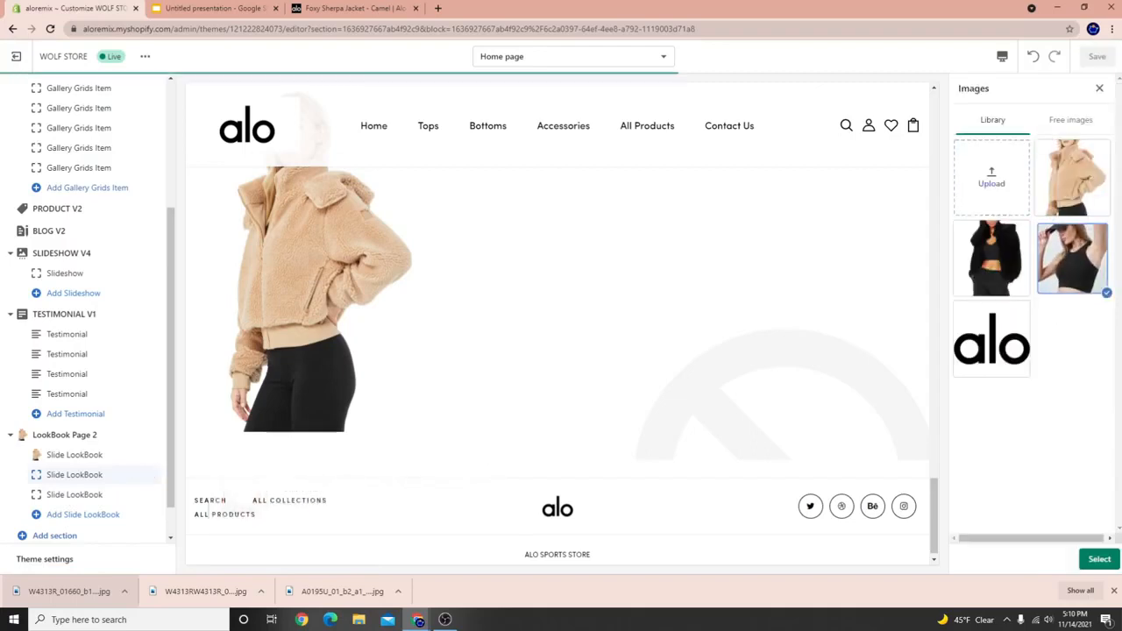
left_click(1098, 559)
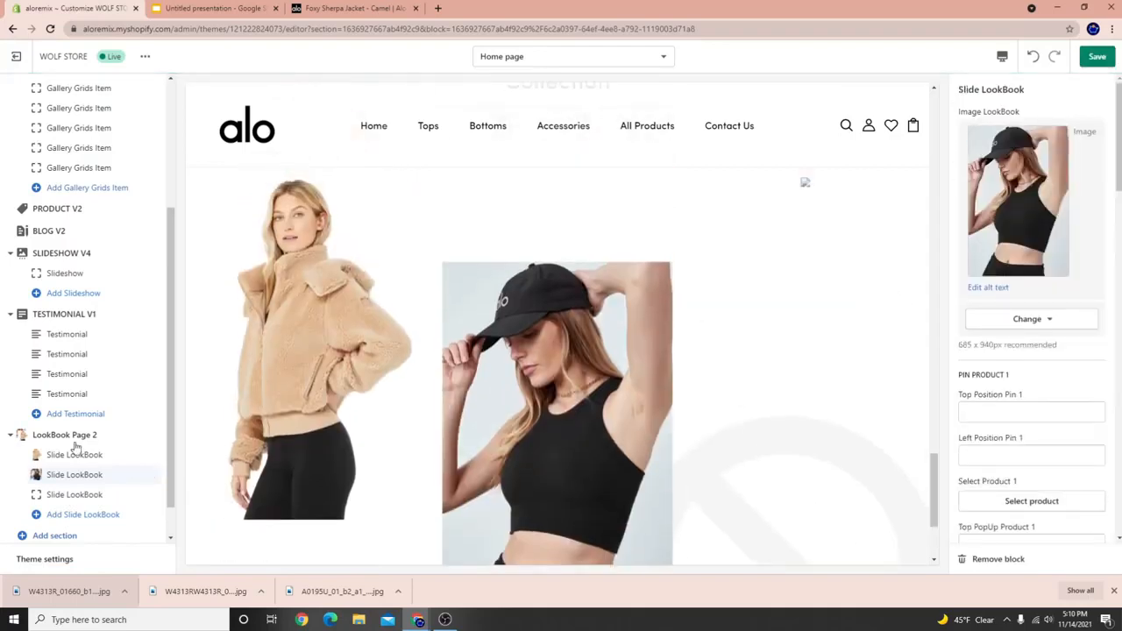
left_click(77, 491)
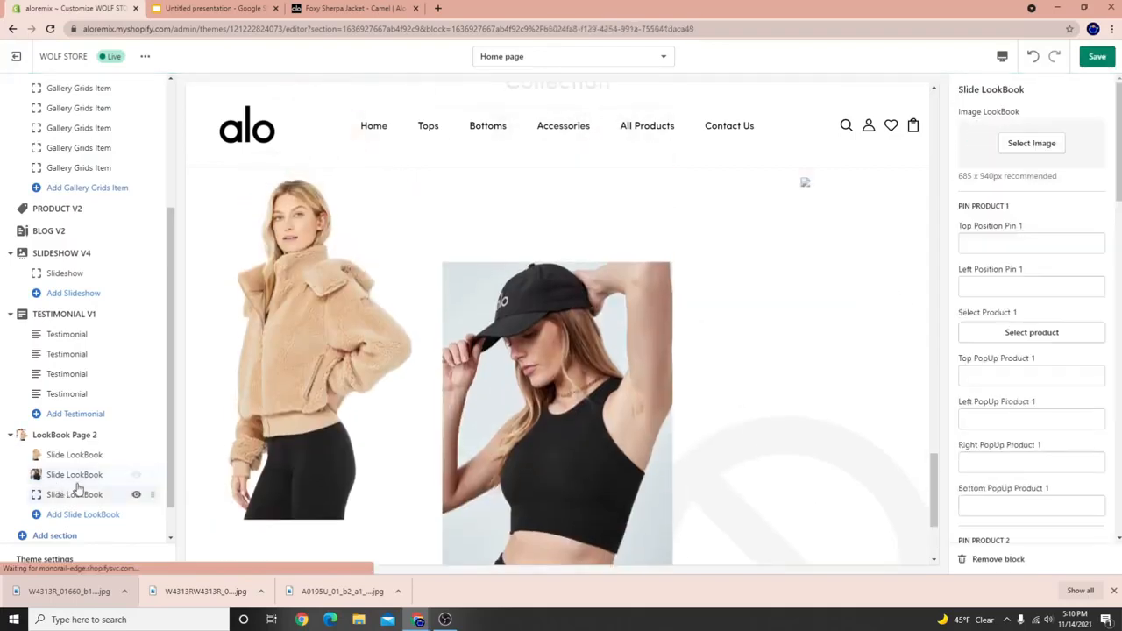
left_click(1026, 147)
left_click(991, 258)
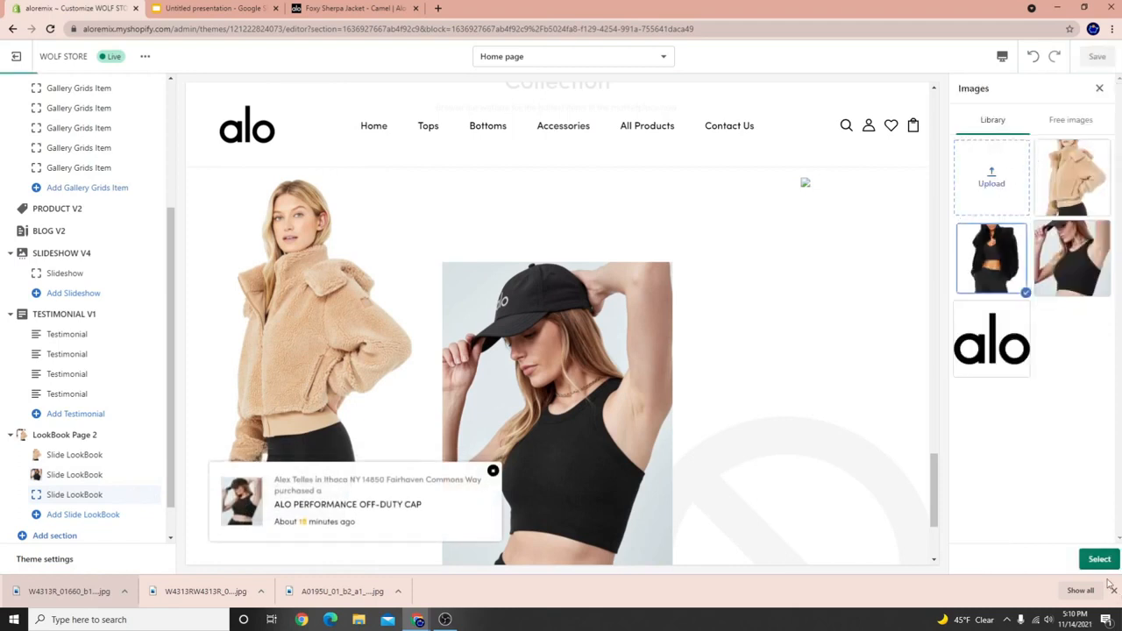
left_click(1100, 559)
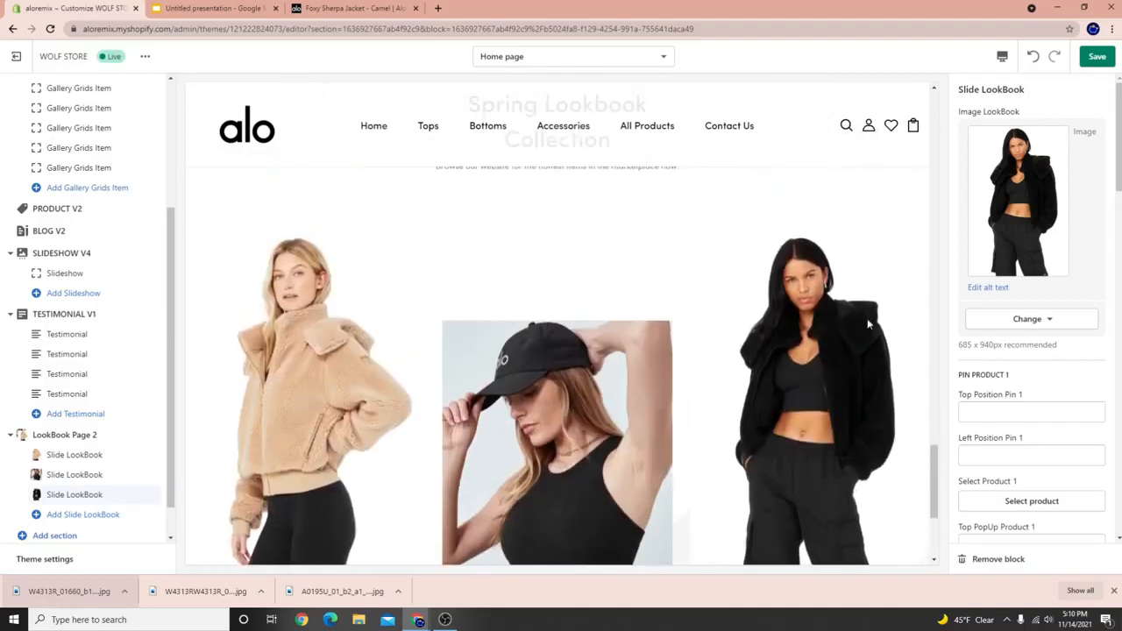
Dismiss the purchase notification and downloads bar, then save the theme.
scroll(75, 464, "down", 1)
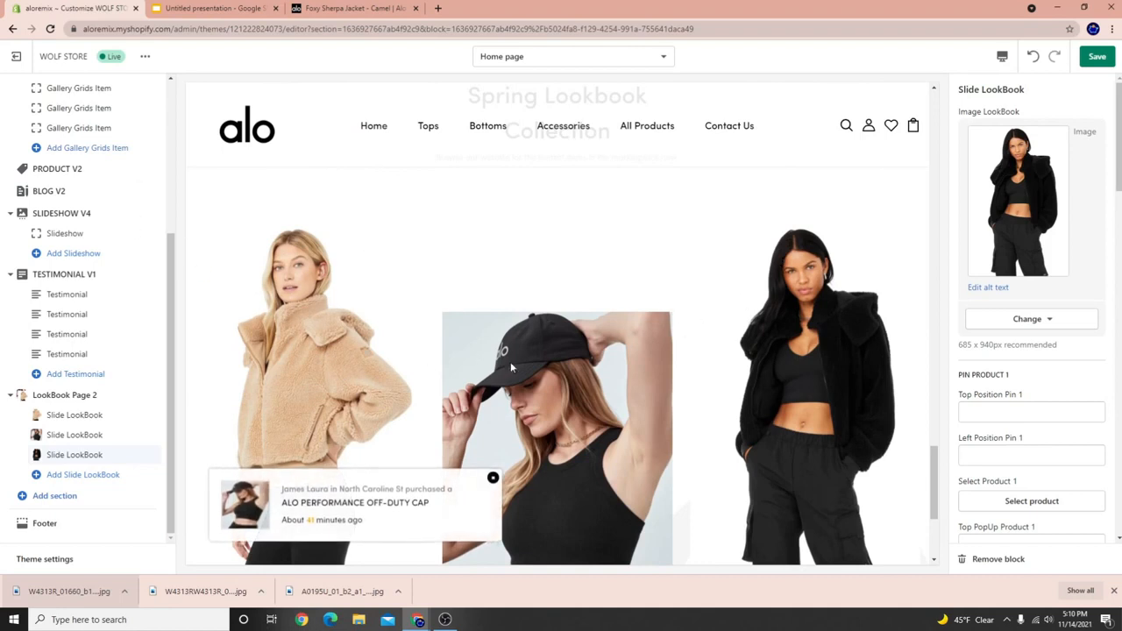
left_click(491, 479)
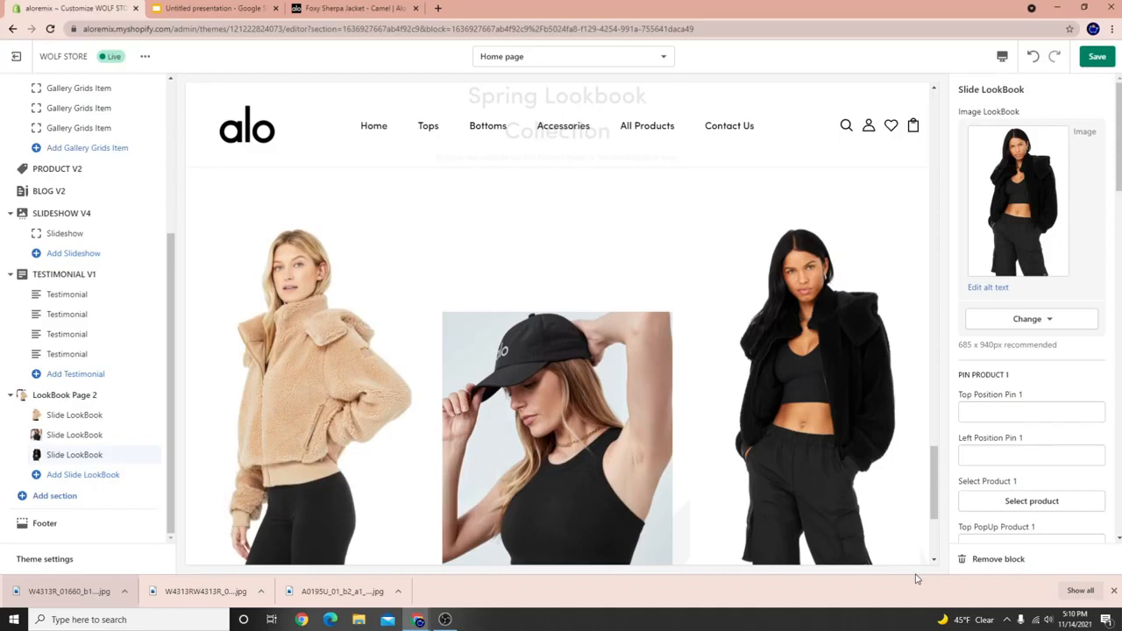
left_click(1115, 591)
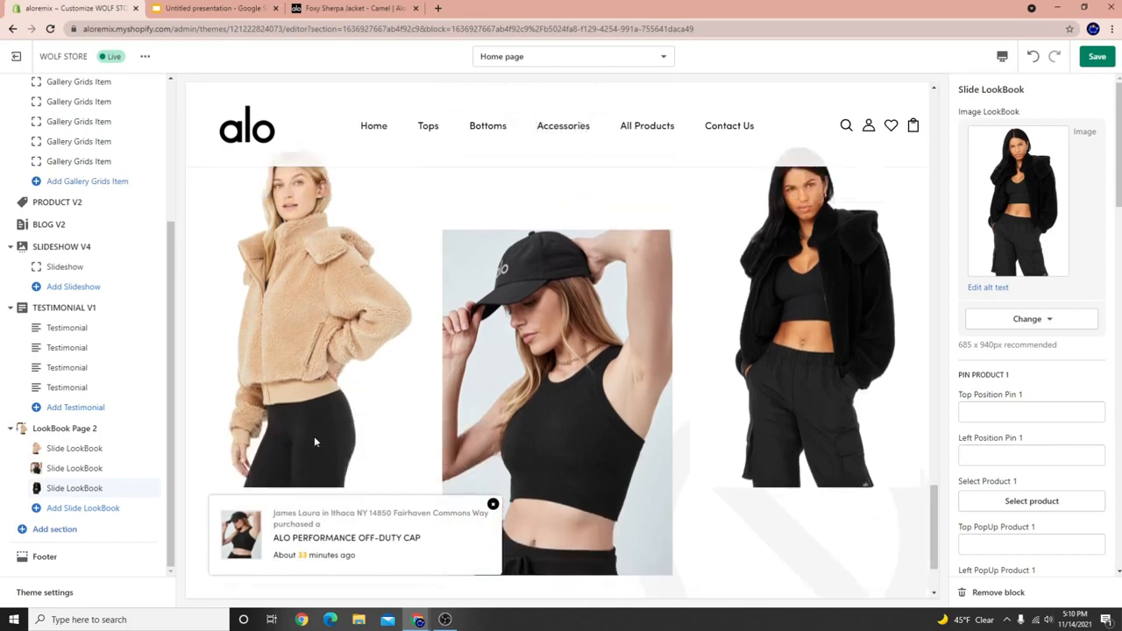
scroll(324, 438, "up", 2)
scroll(326, 444, "down", 2)
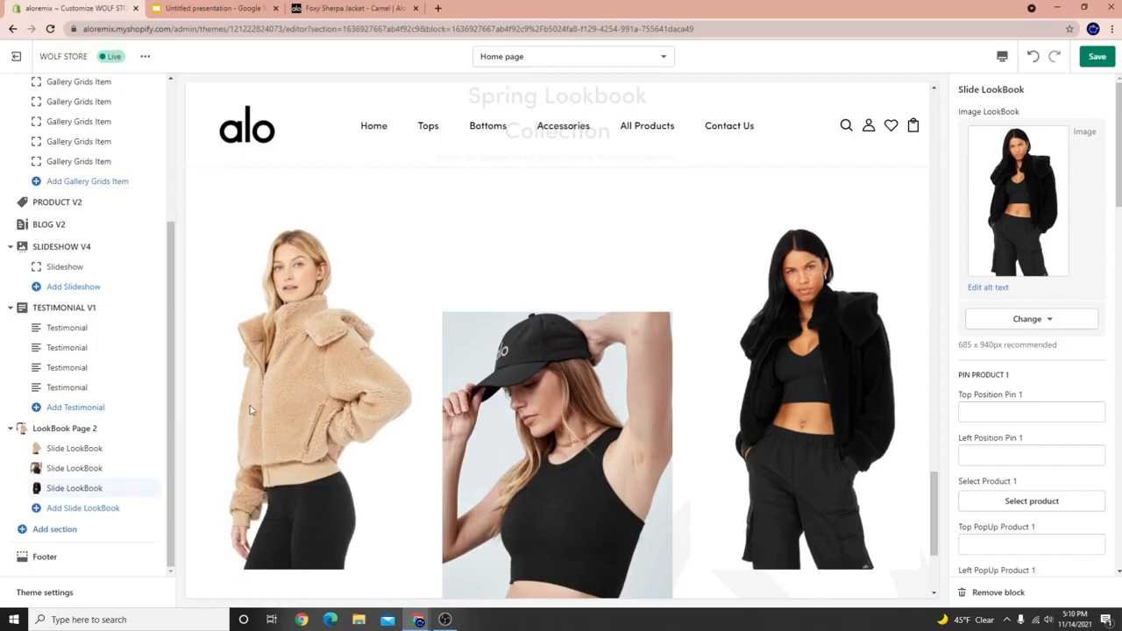
left_click(1097, 56)
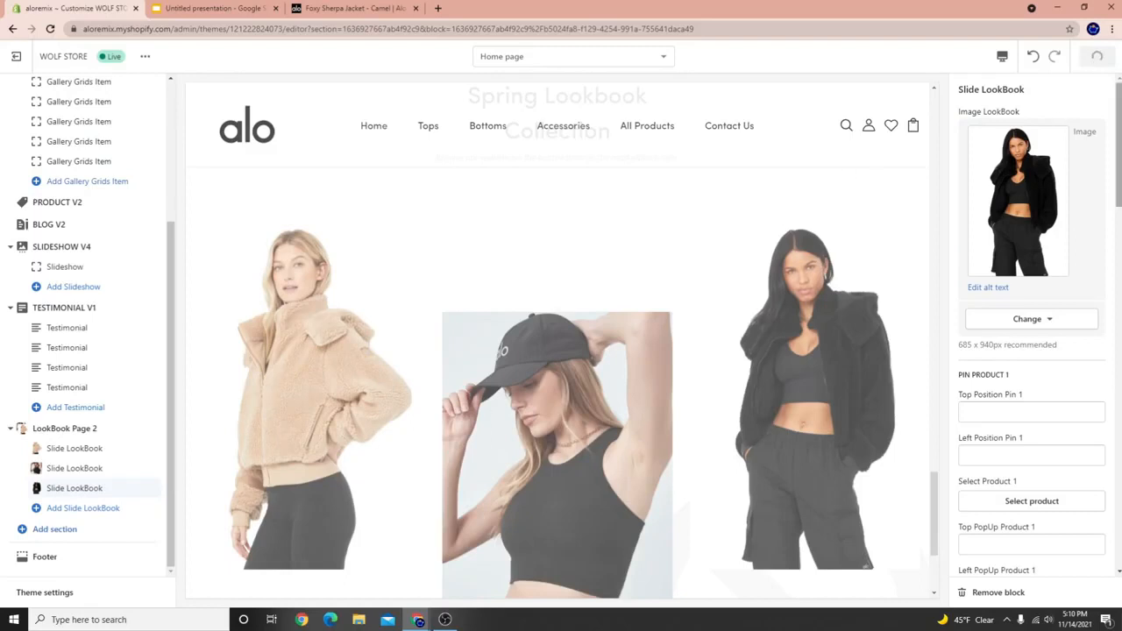
left_click(114, 449)
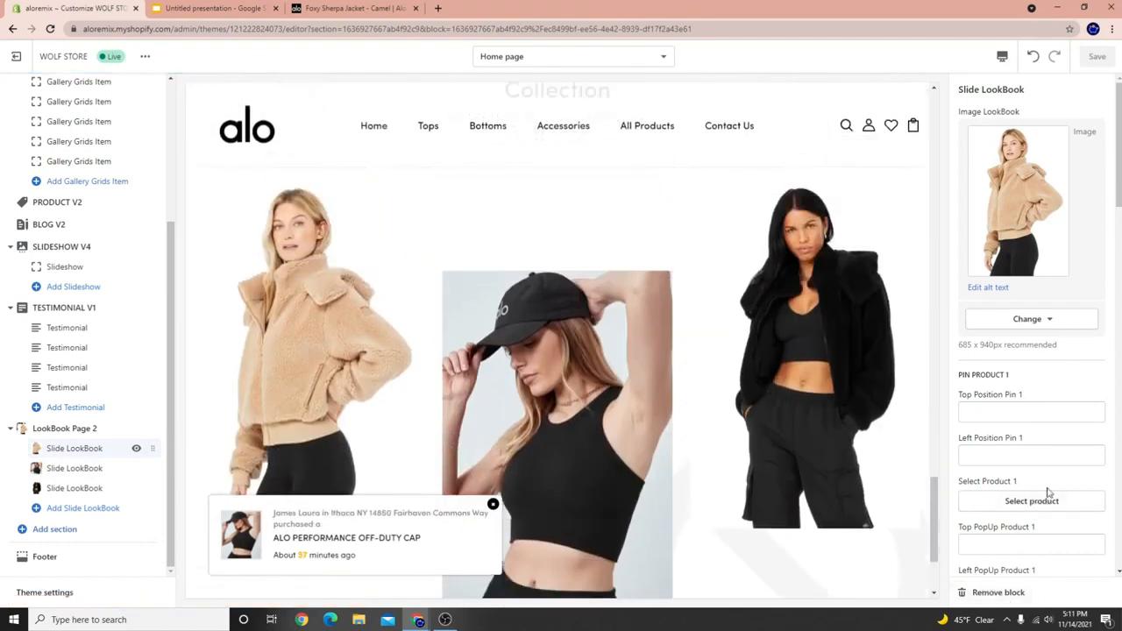
Pin the FOXY SHERPA JACKET product on the first slide and save.
left_click(1032, 501)
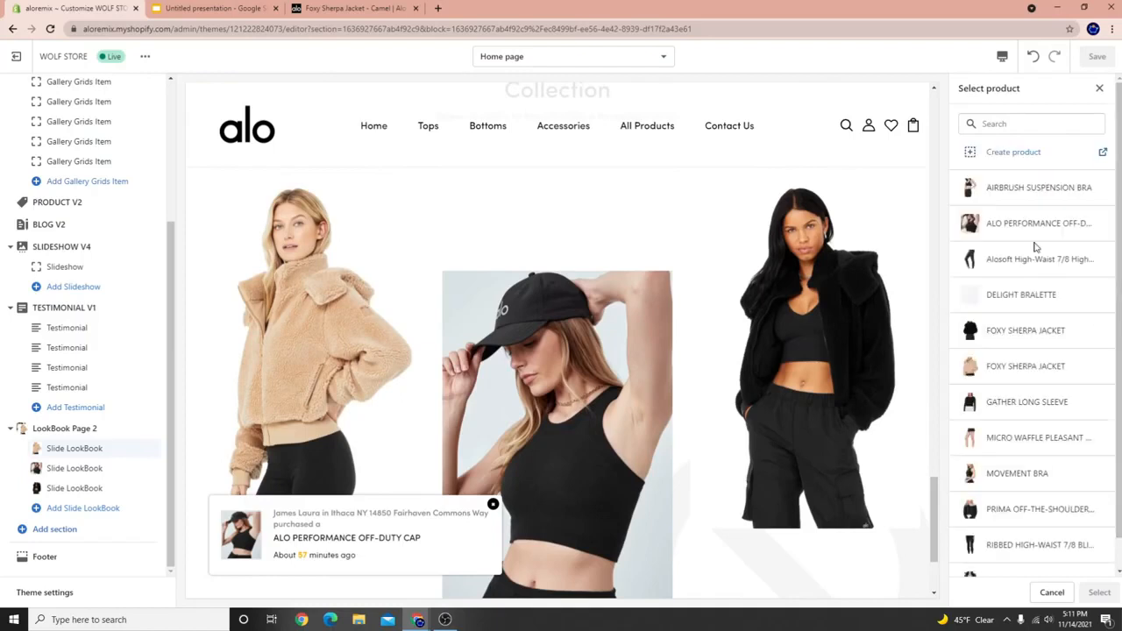
left_click(991, 373)
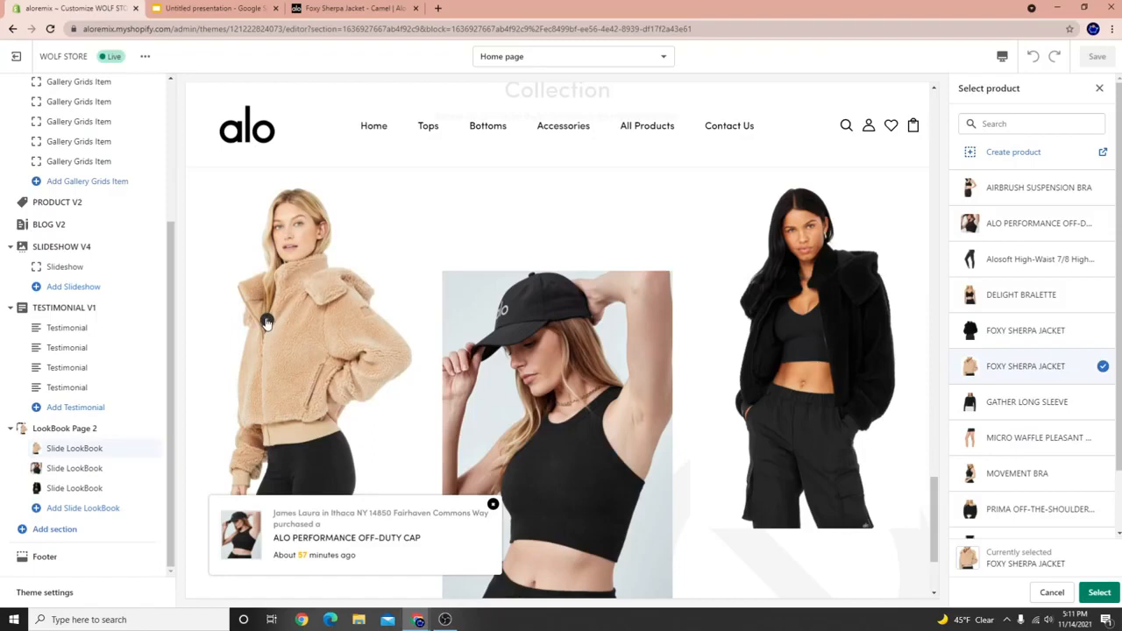
left_click(1103, 595)
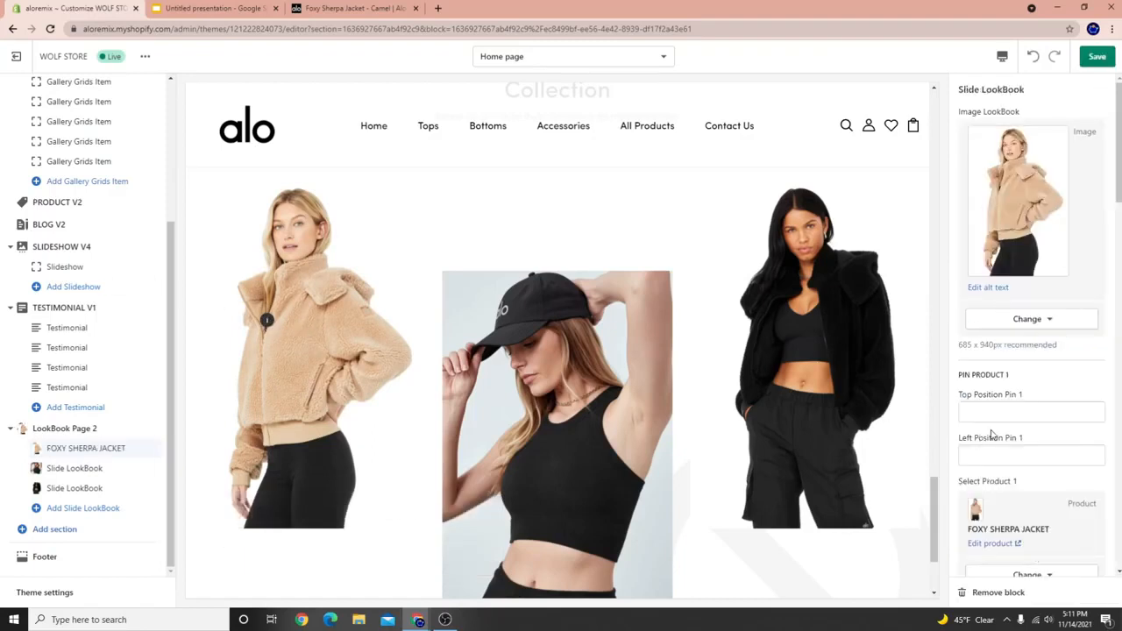
scroll(992, 433, "down", 9)
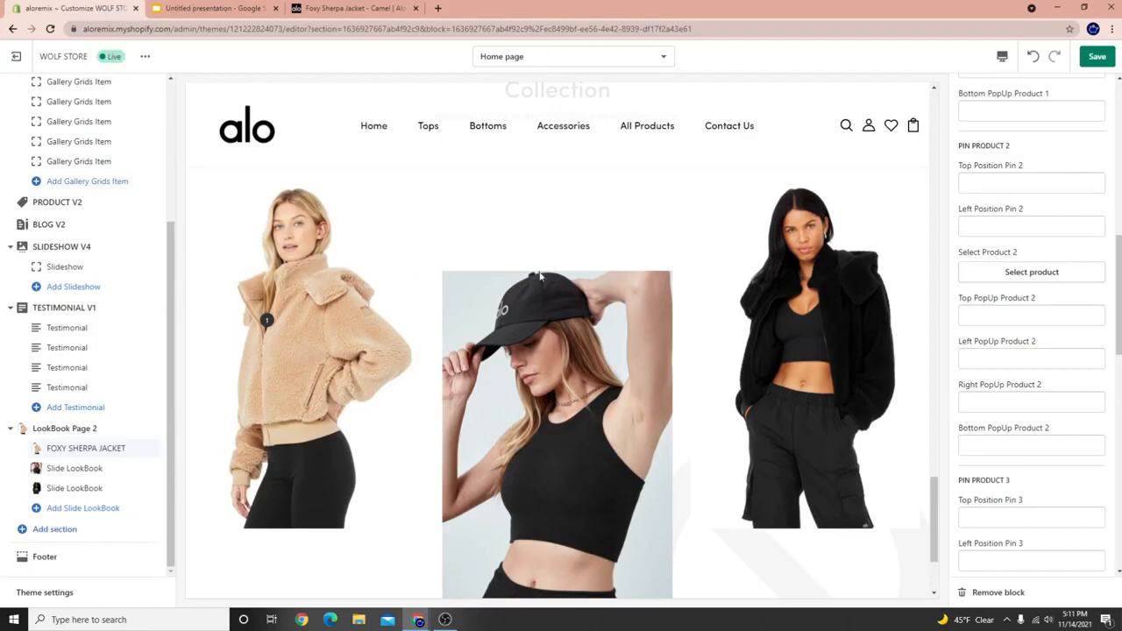
left_click(1096, 56)
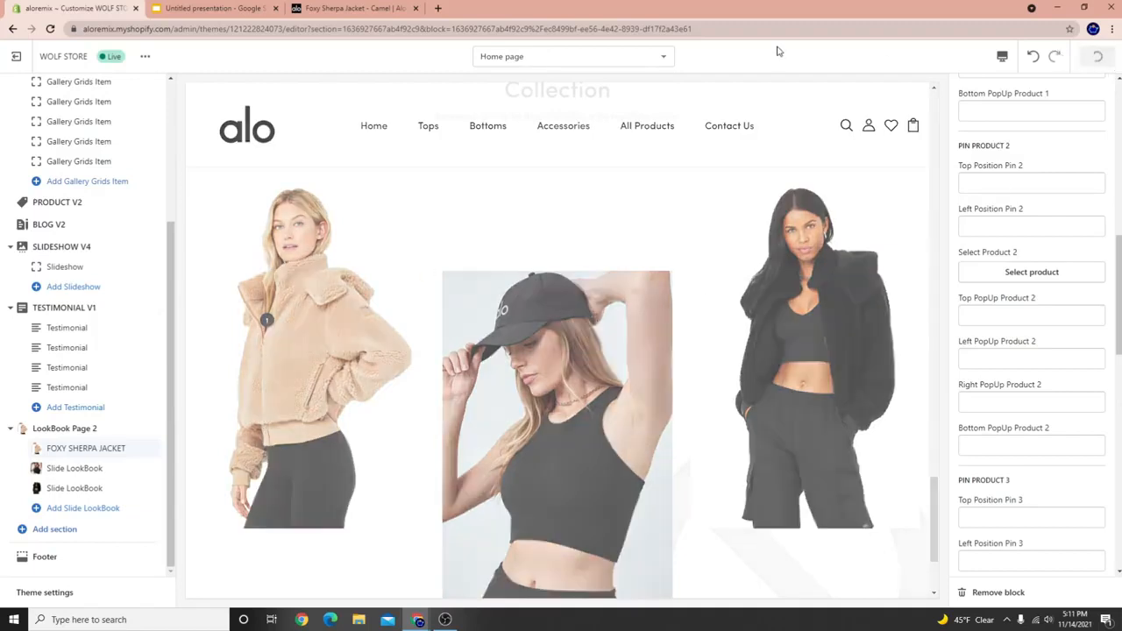
Pin the ALO PERFORMANCE OFF-DUTY CAP on the second slide.
left_click(79, 467)
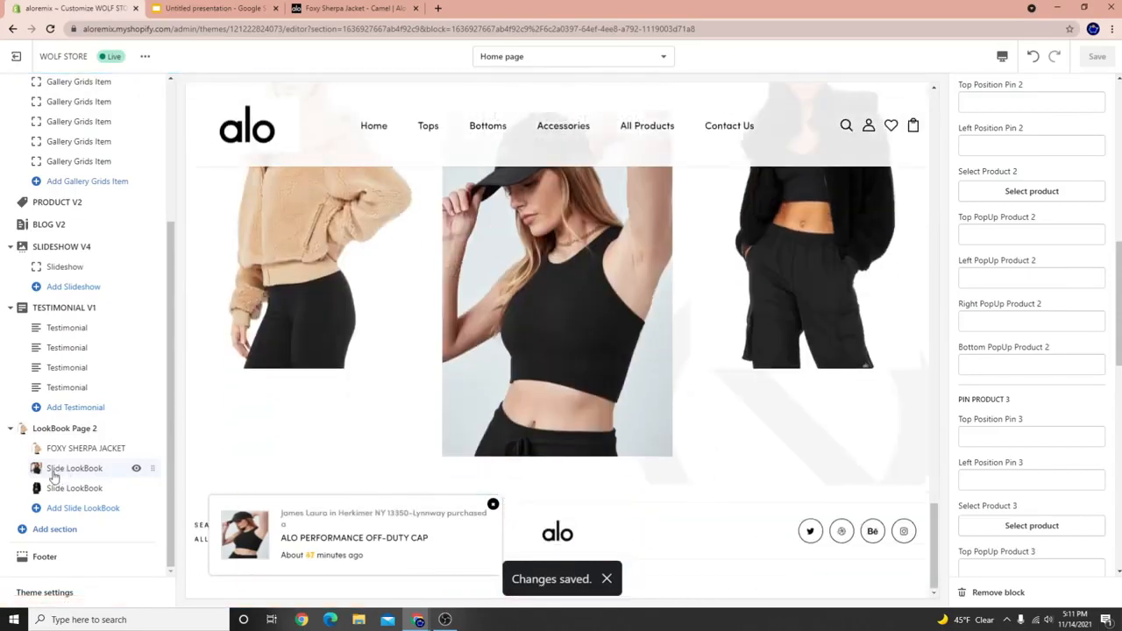
scroll(447, 317, "up", 2)
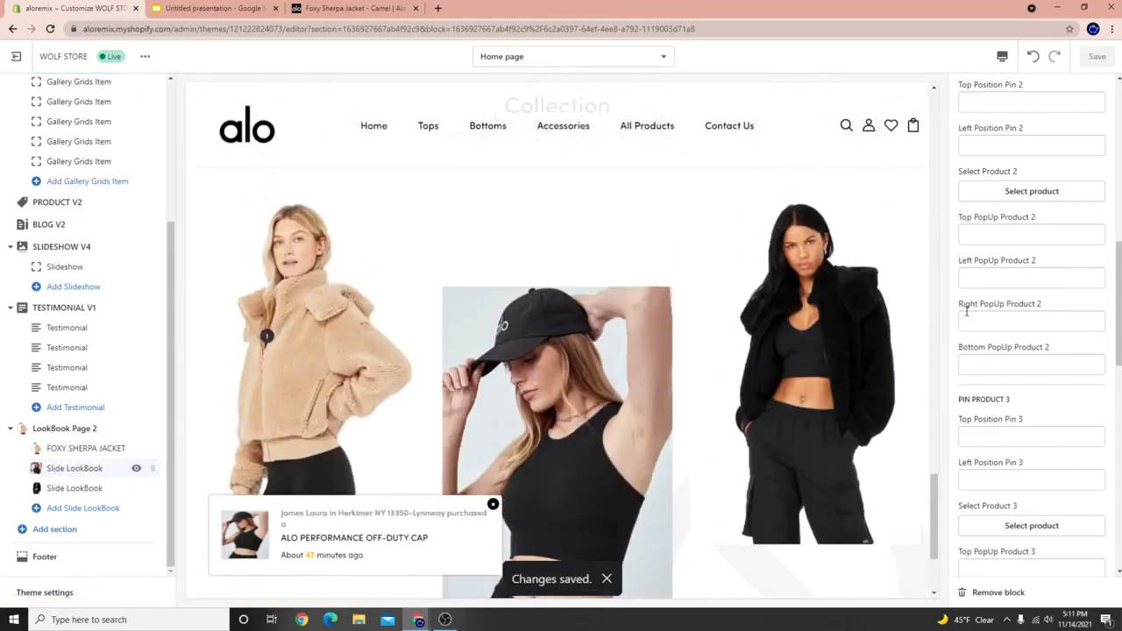
scroll(967, 310, "up", 6)
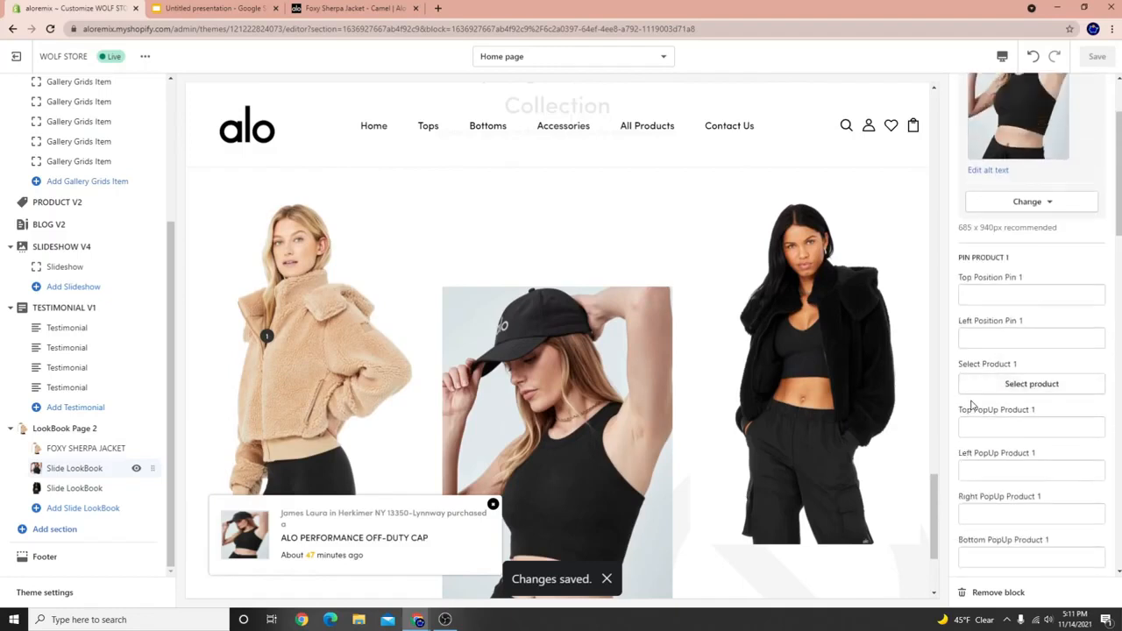
left_click(973, 390)
scroll(1020, 519, "down", 1)
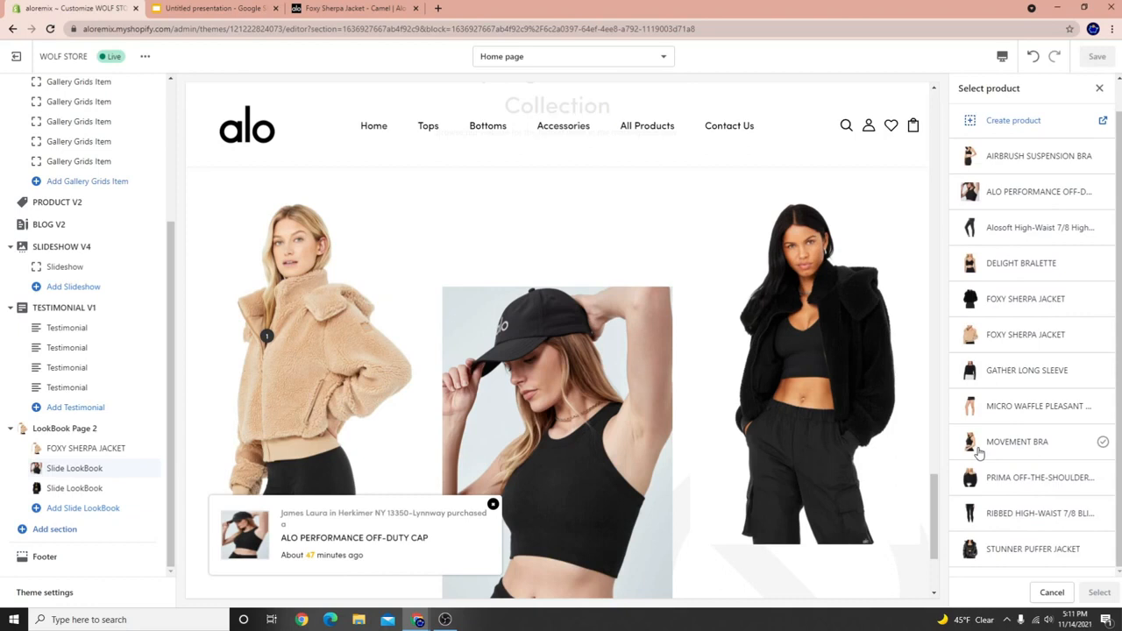
left_click(1048, 224)
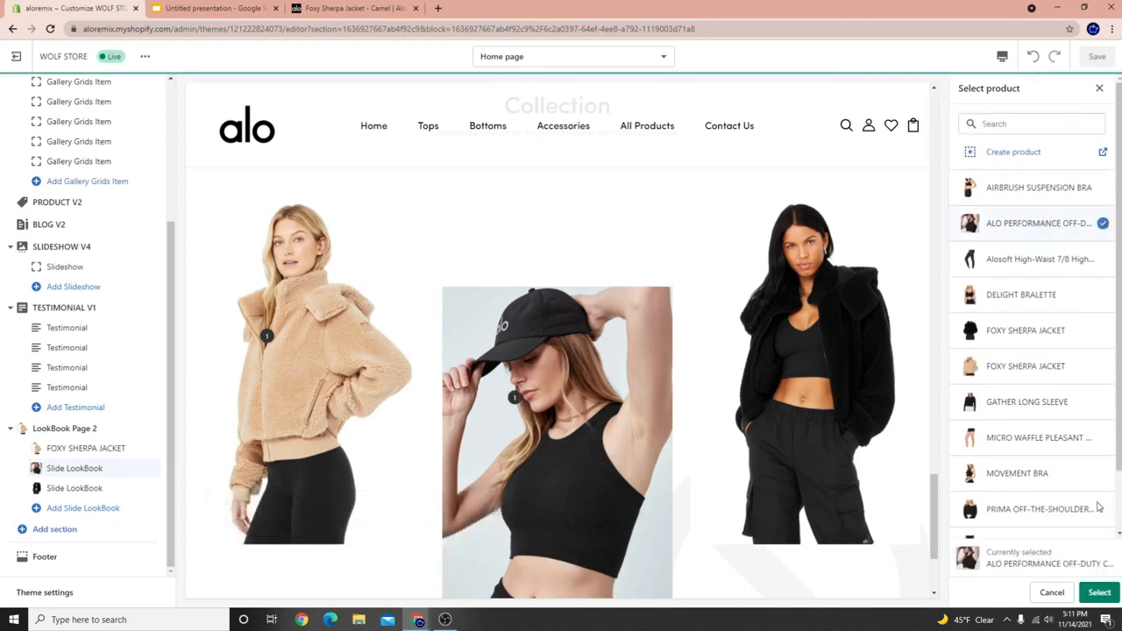
left_click(1099, 592)
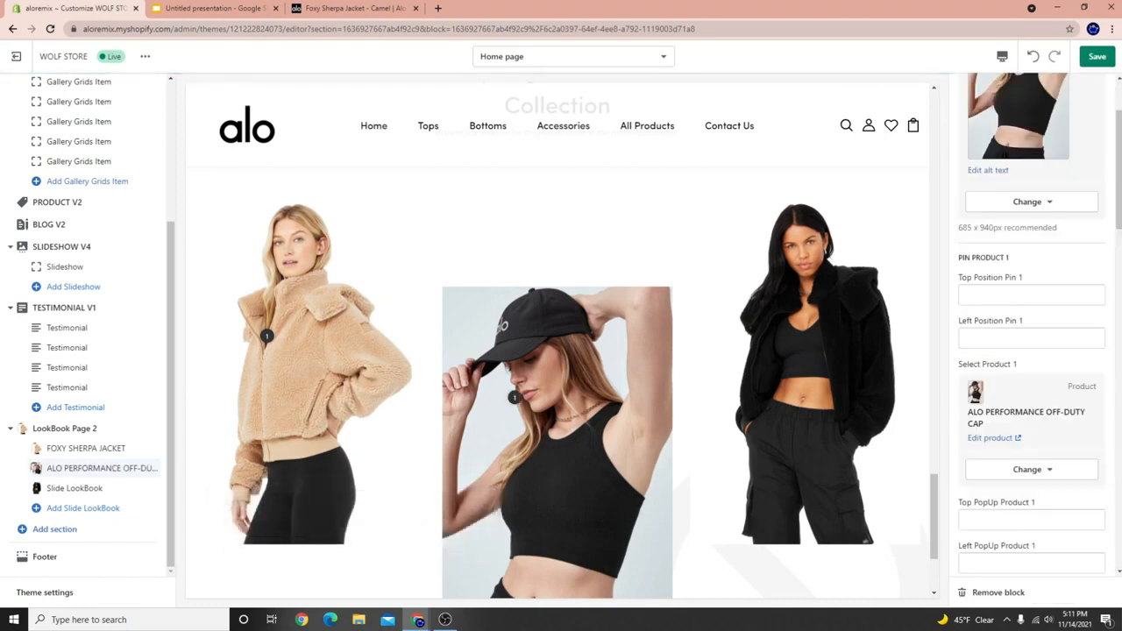
Move the Off-Duty Cap from pin product 1 to Select Product 2 on the second slide.
left_click(70, 488)
scroll(1035, 351, "down", 1)
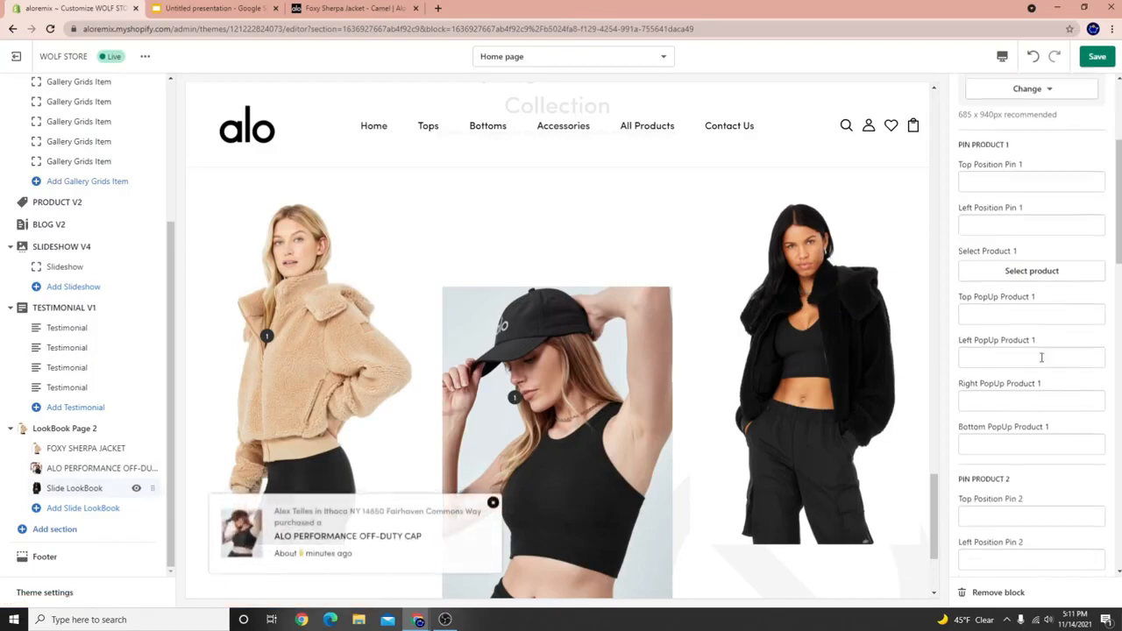
left_click(1031, 267)
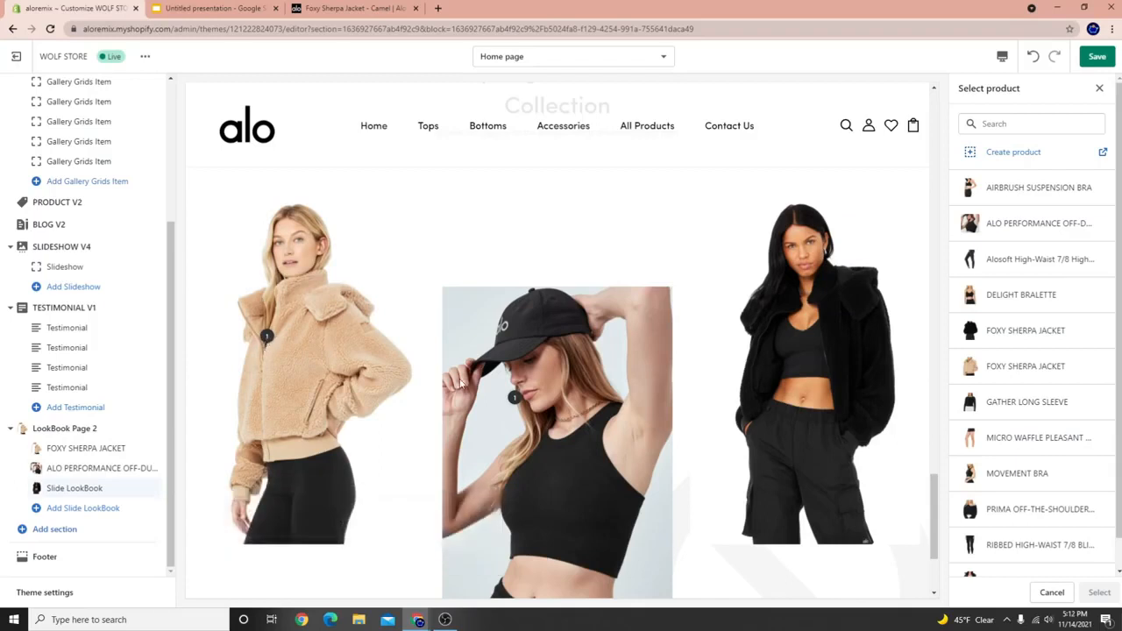
left_click(80, 468)
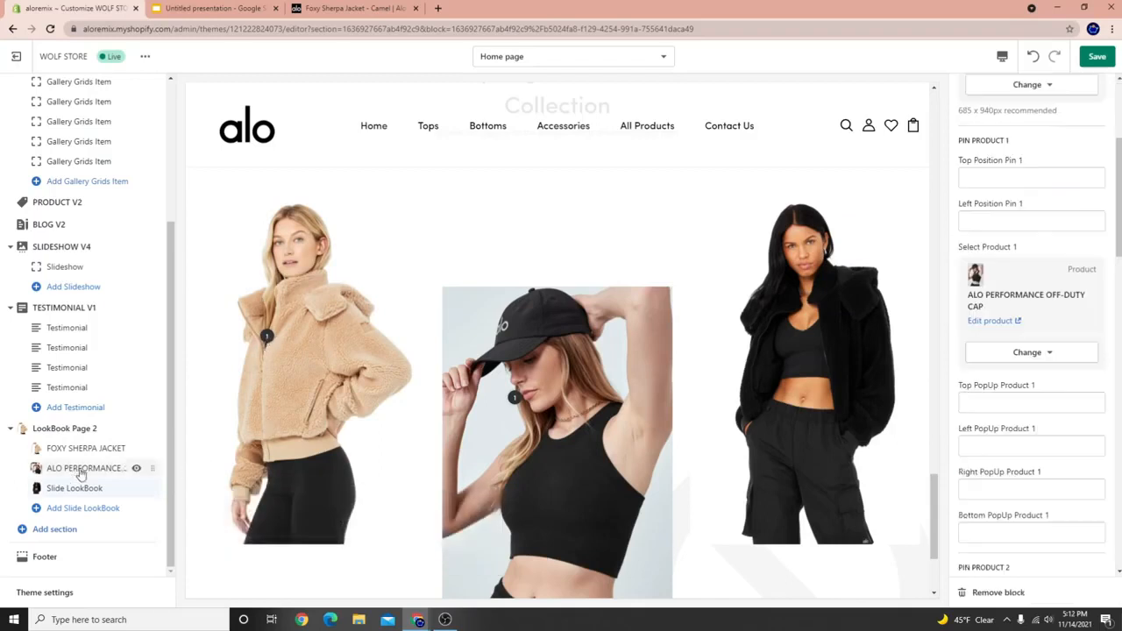
scroll(1024, 429, "down", 3)
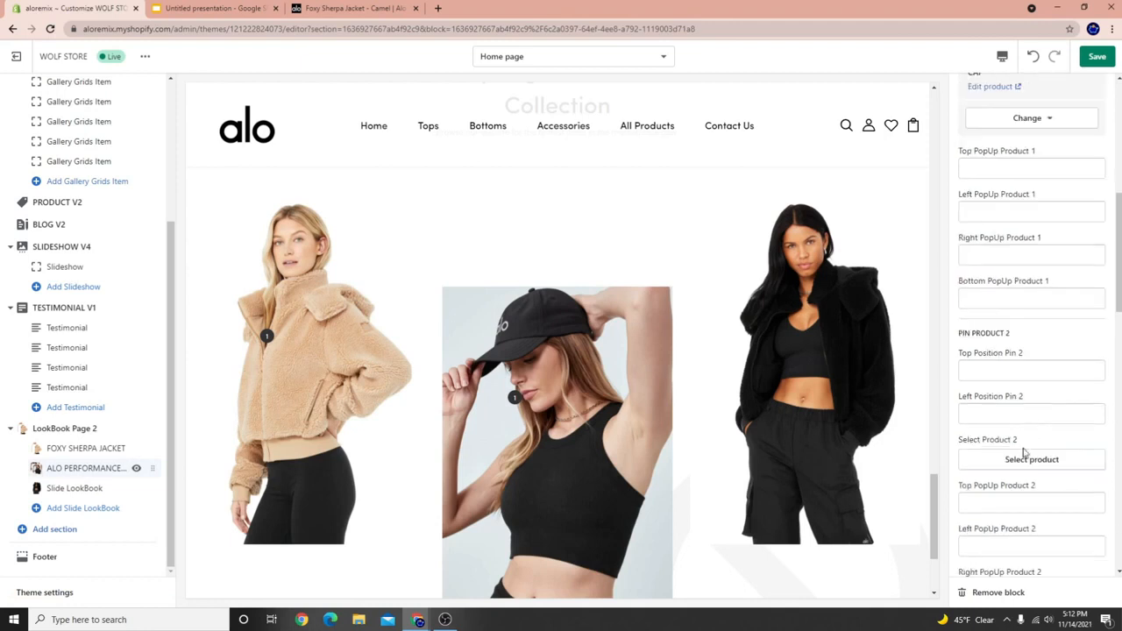
scroll(1036, 407, "up", 3)
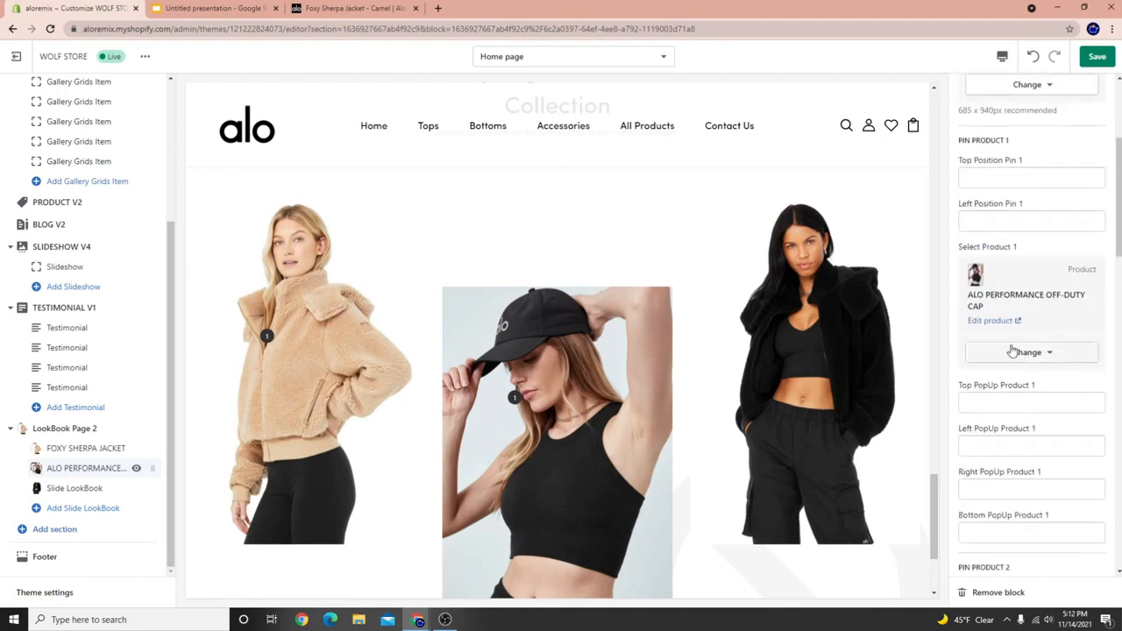
left_click(992, 321)
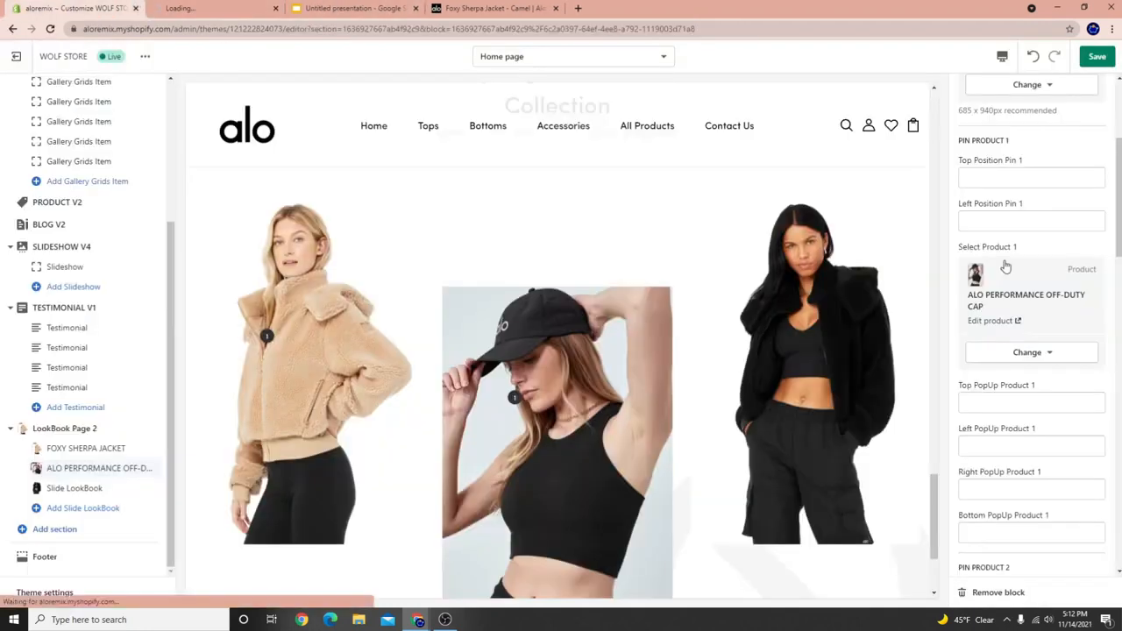
left_click(1044, 354)
left_click(1030, 406)
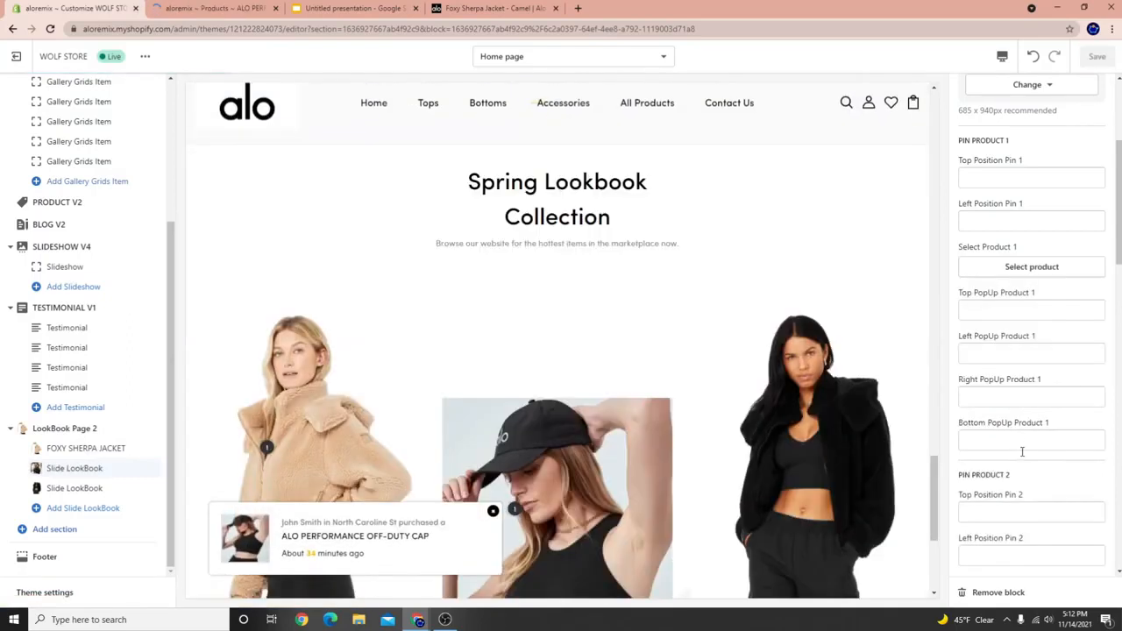
scroll(1027, 412, "down", 1)
scroll(1009, 351, "up", 1)
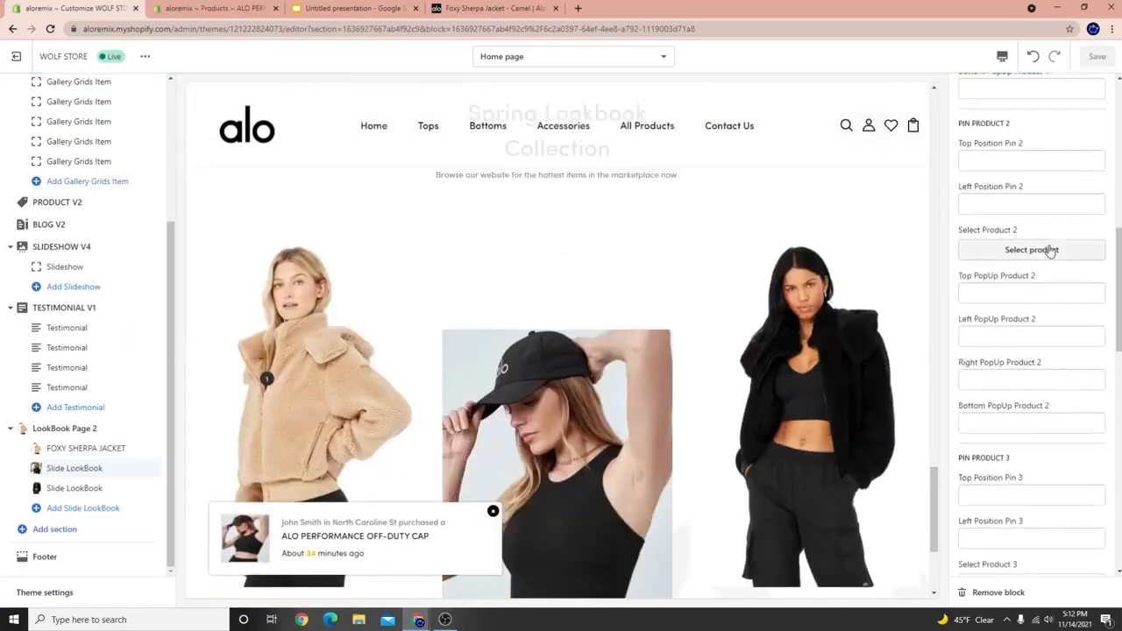
left_click(1050, 250)
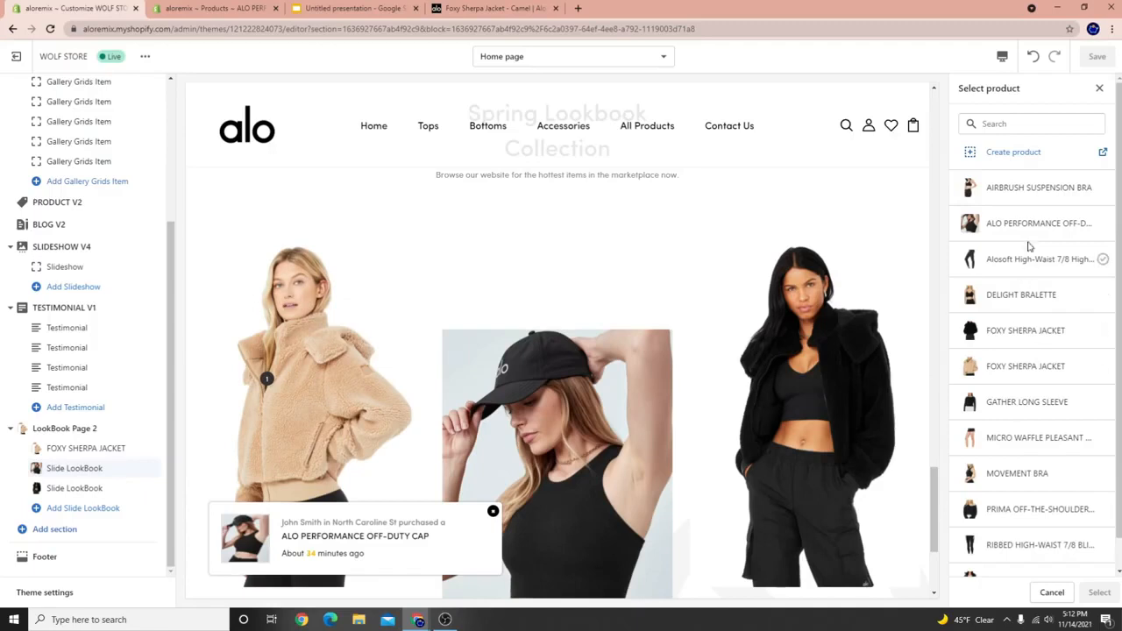
left_click(1023, 231)
left_click(1099, 593)
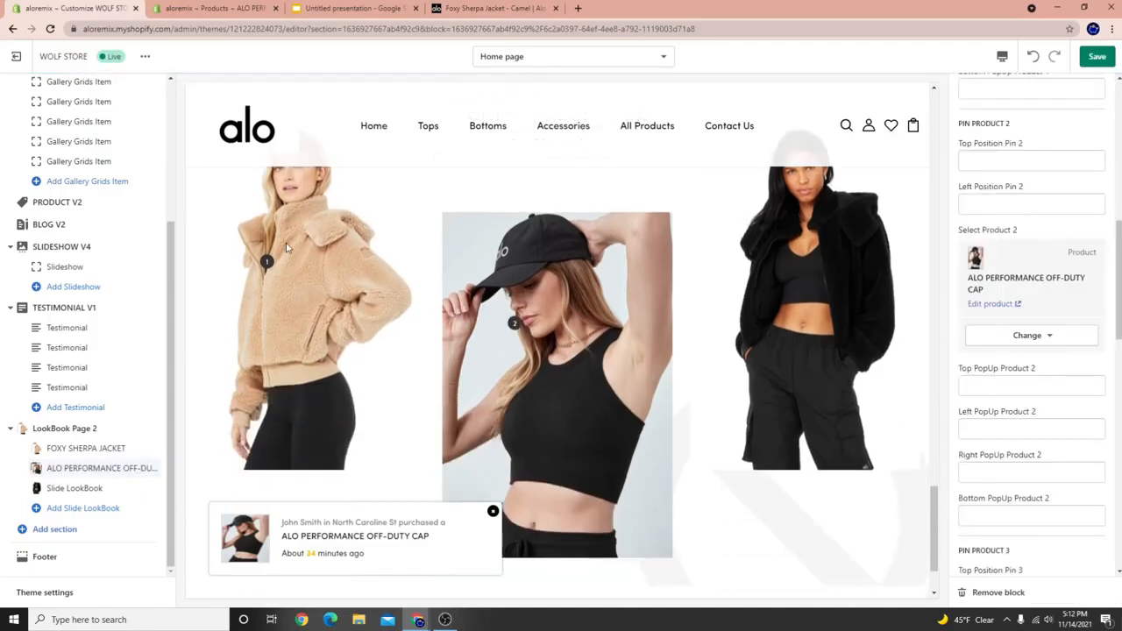
Set the third slide's Select Product 3 to FOXY SHERPA JACKET and save the home page.
left_click(73, 489)
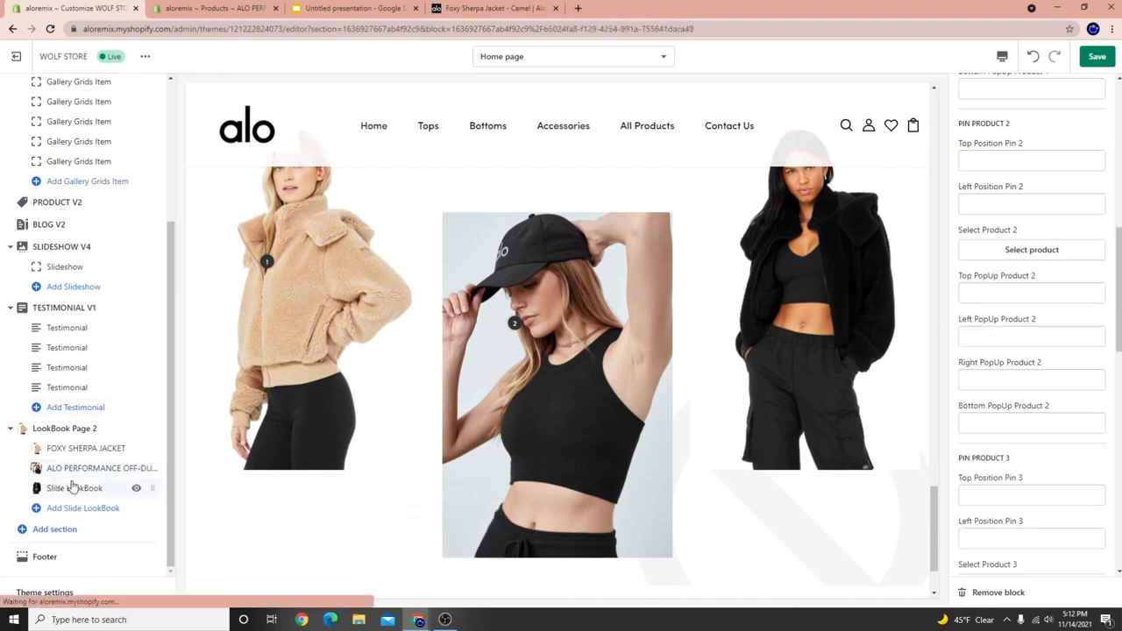
scroll(1036, 416, "down", 2)
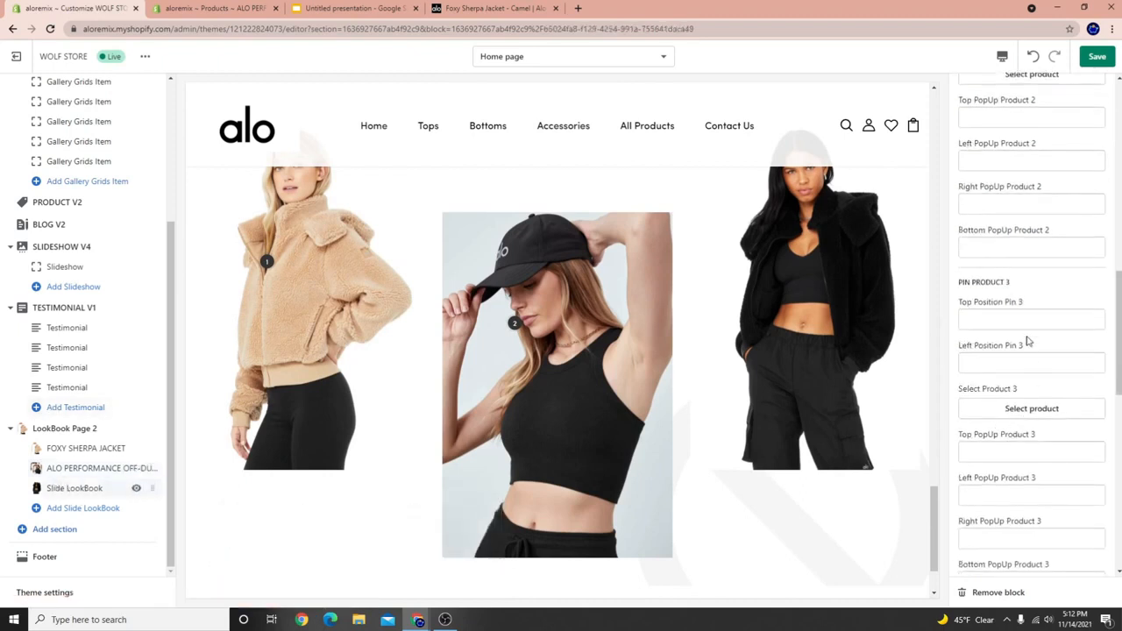
left_click(1034, 410)
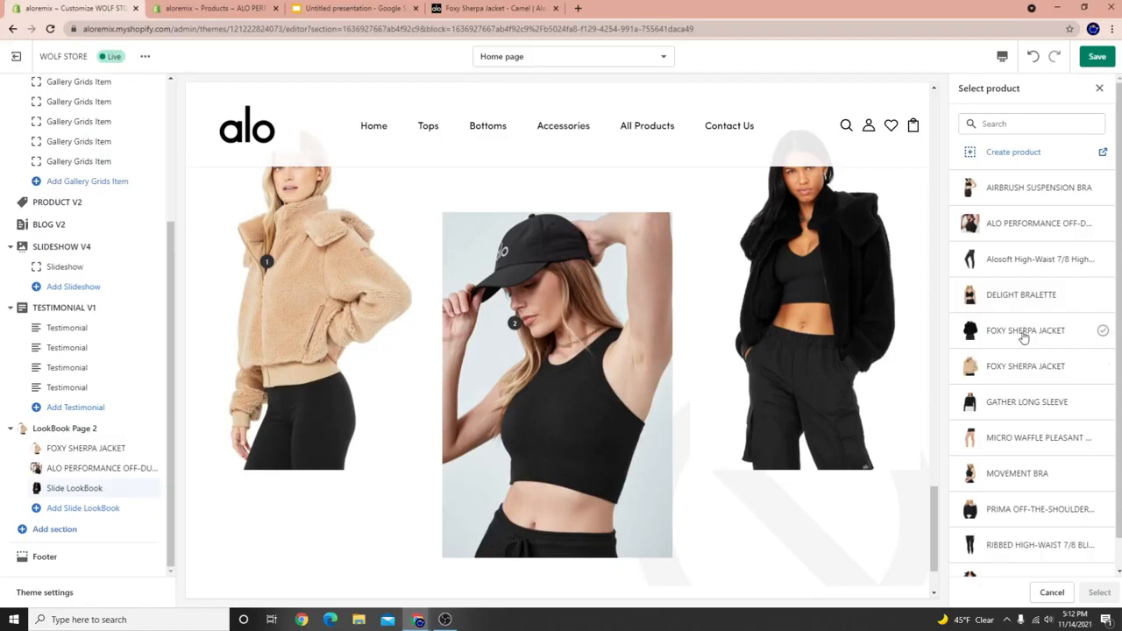
left_click(1024, 331)
left_click(1100, 593)
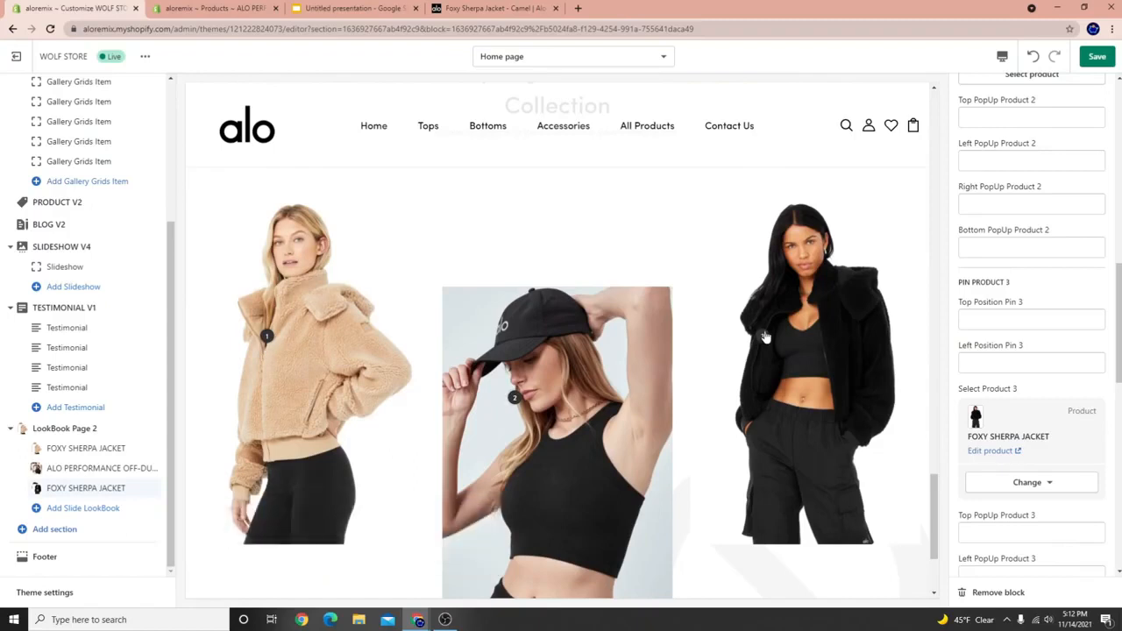
left_click(1087, 59)
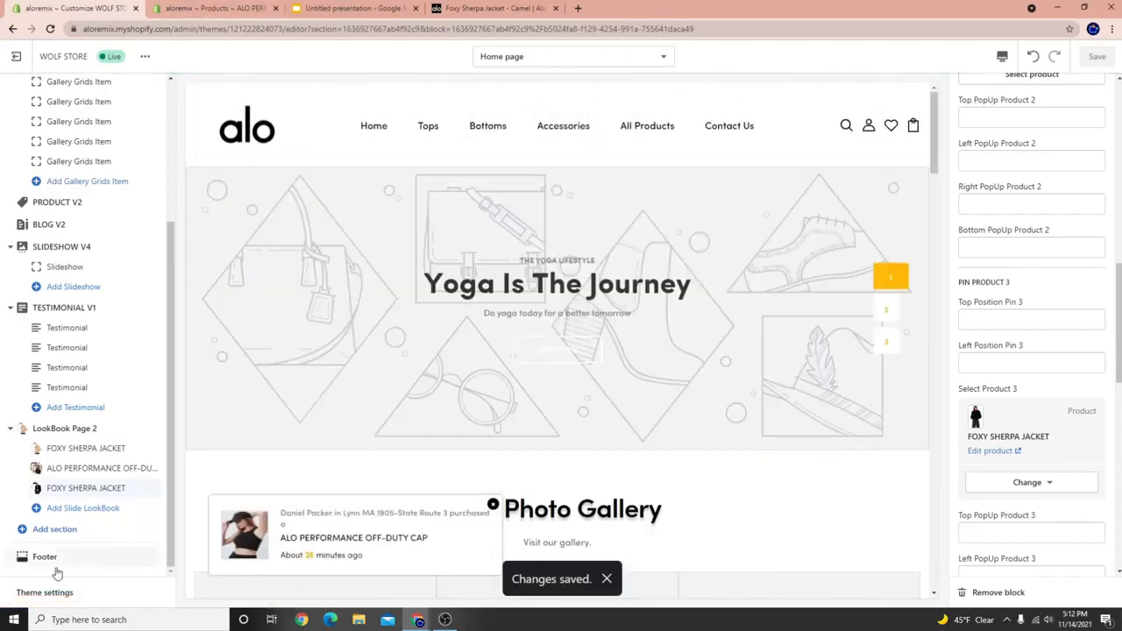
left_click(42, 594)
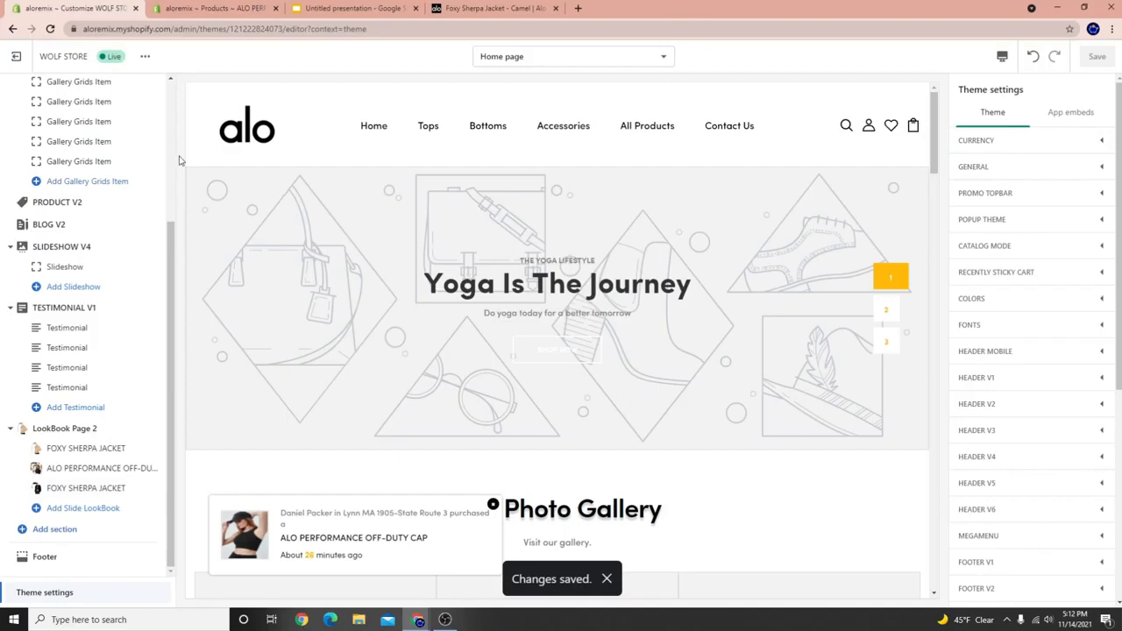
Exit the theme editor and preview the live storefront down to the Spring Lookbook section.
left_click(19, 56)
left_click(263, 8)
left_click(275, 8)
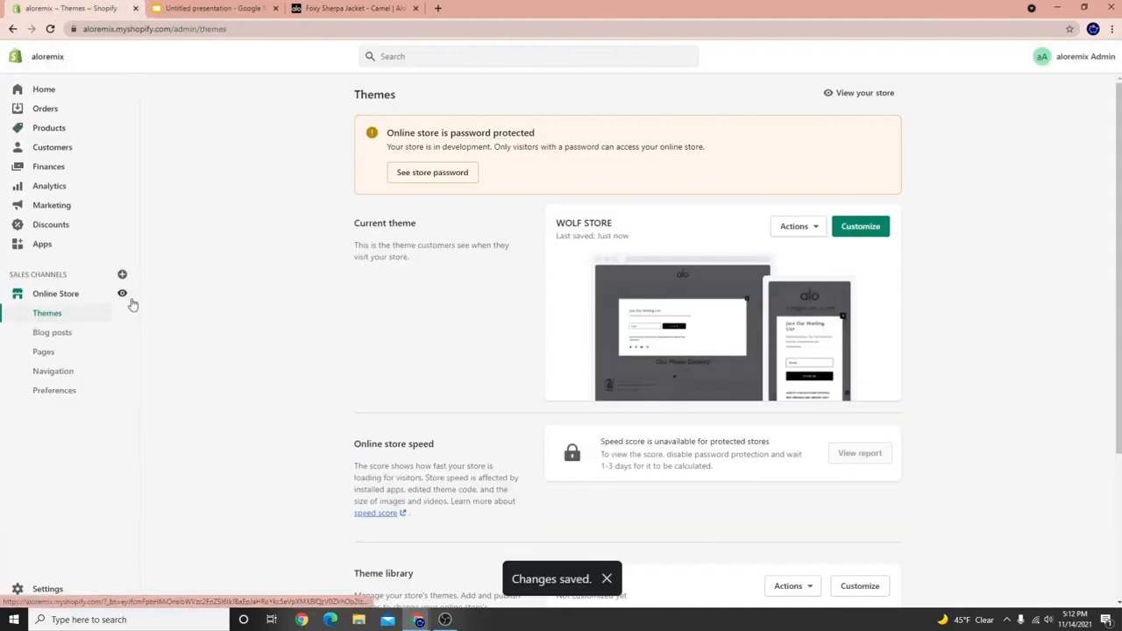
left_click(129, 299)
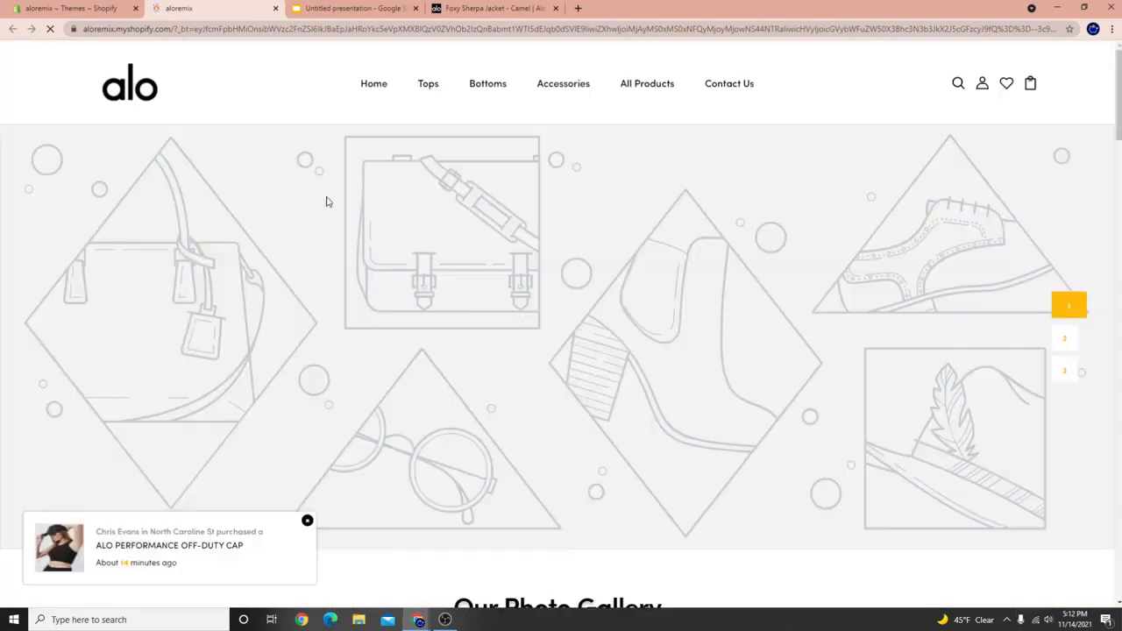
scroll(501, 390, "down", 12)
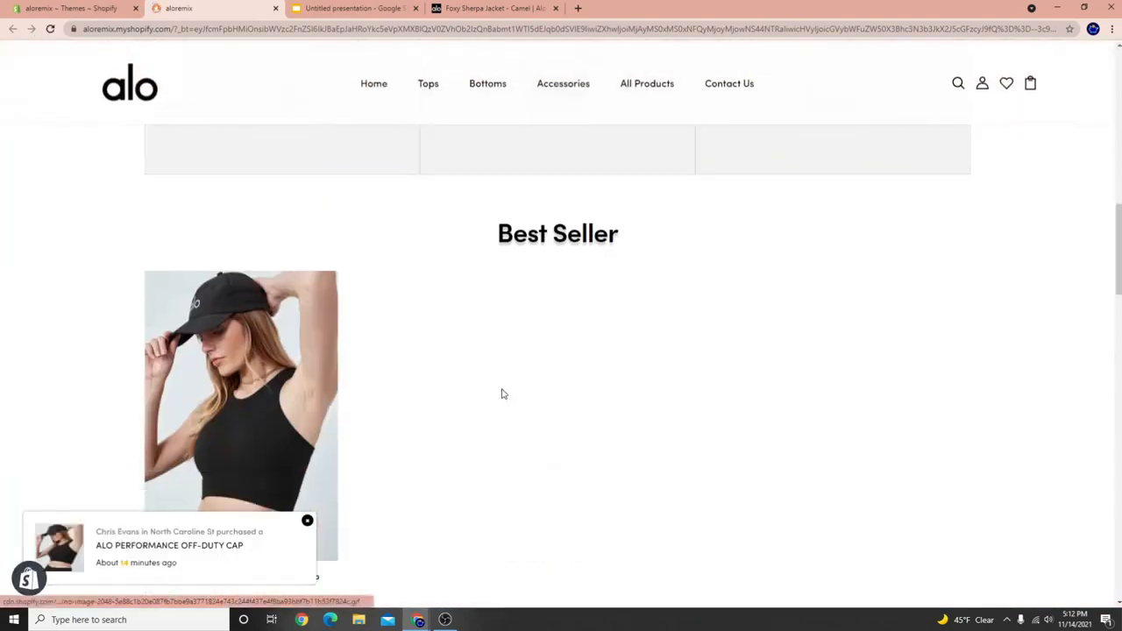
scroll(502, 395, "down", 2)
scroll(370, 290, "up", 1)
scroll(282, 351, "down", 3)
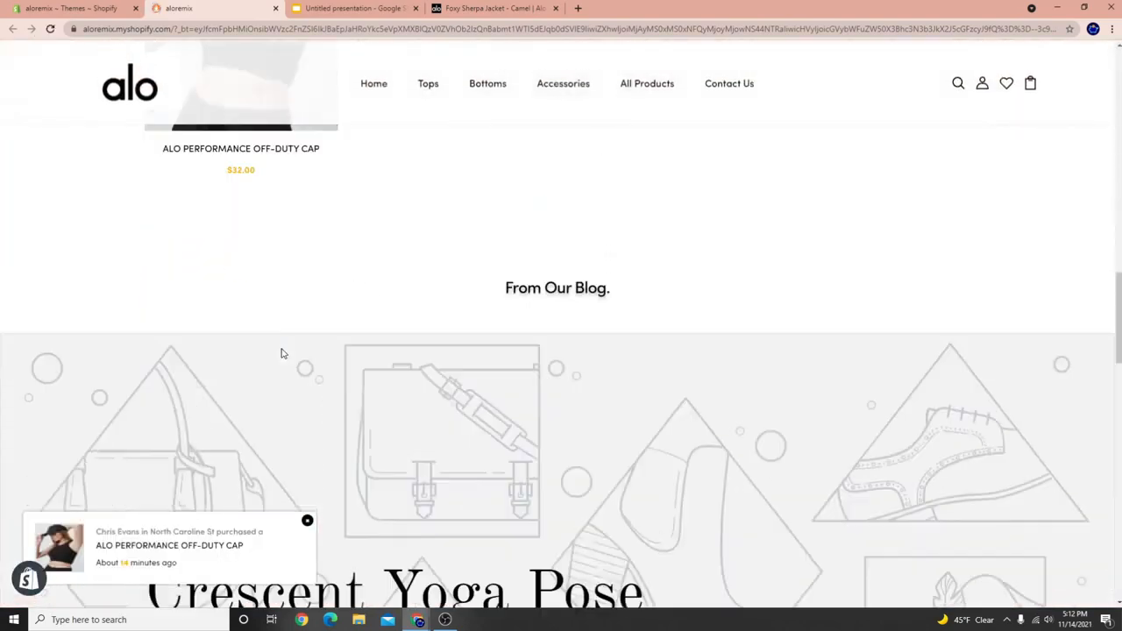
scroll(283, 353, "down", 15)
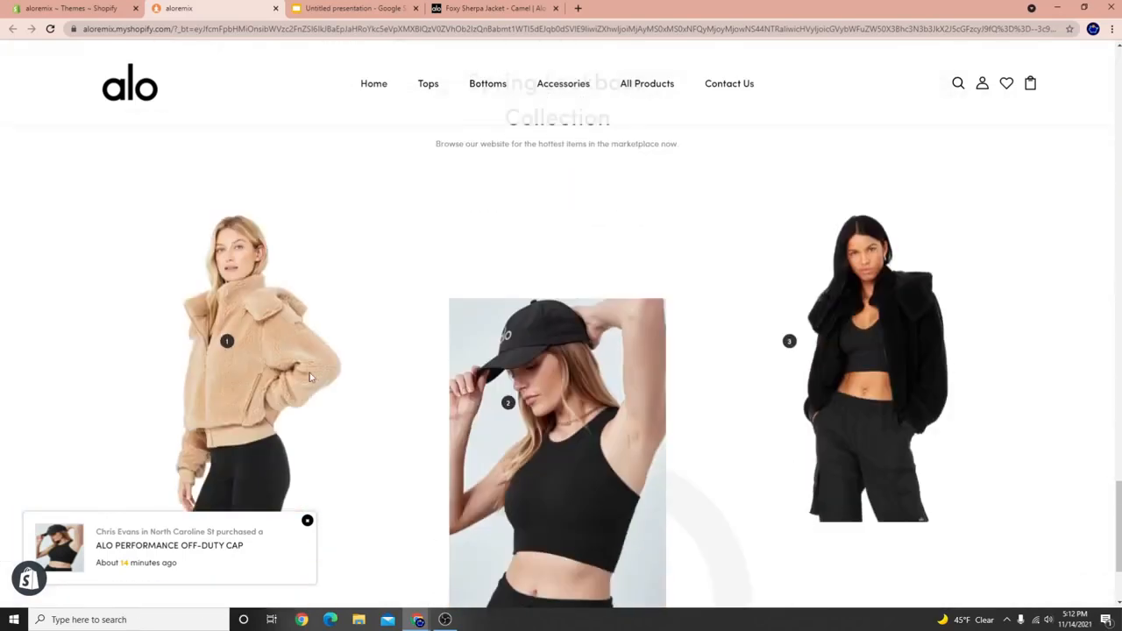
scroll(309, 377, "down", 4)
scroll(399, 540, "up", 3)
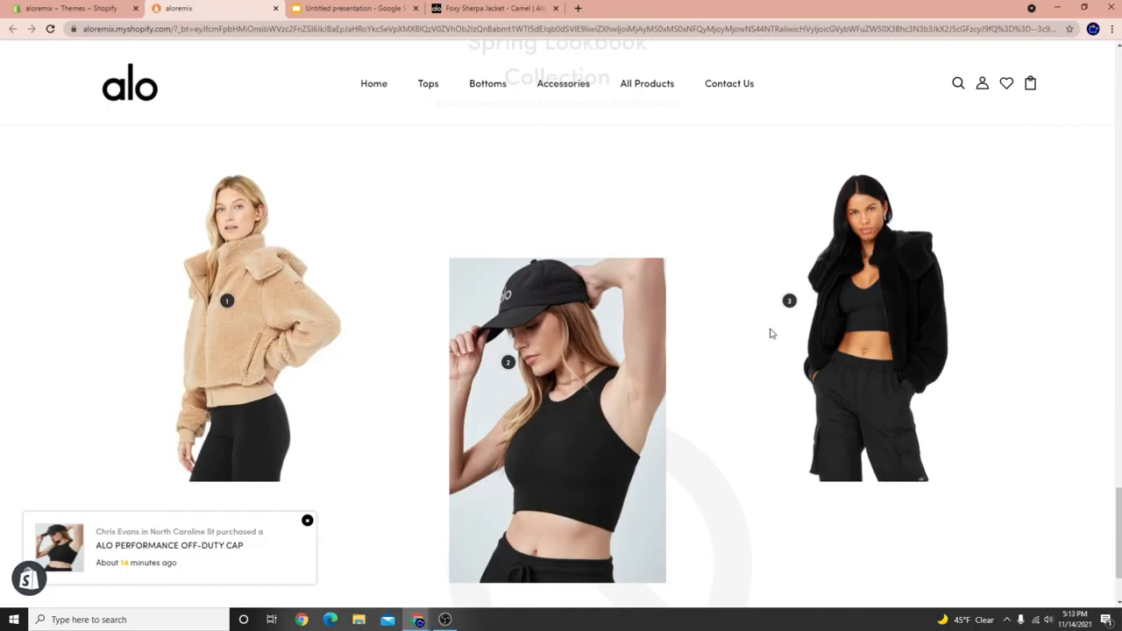
Reveal the three hotspot cards: Foxy Sherpa Jacket $199.00, Off-Duty Cap $32.00, Foxy Sherpa Jacket $188.00.
left_click(227, 303)
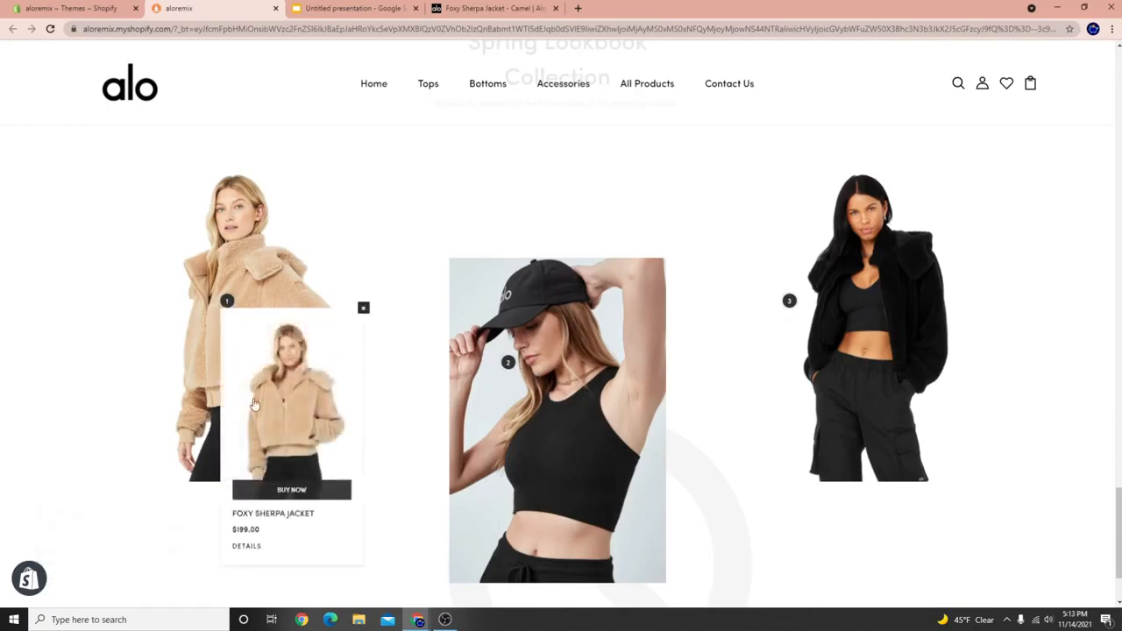
scroll(365, 476, "down", 1)
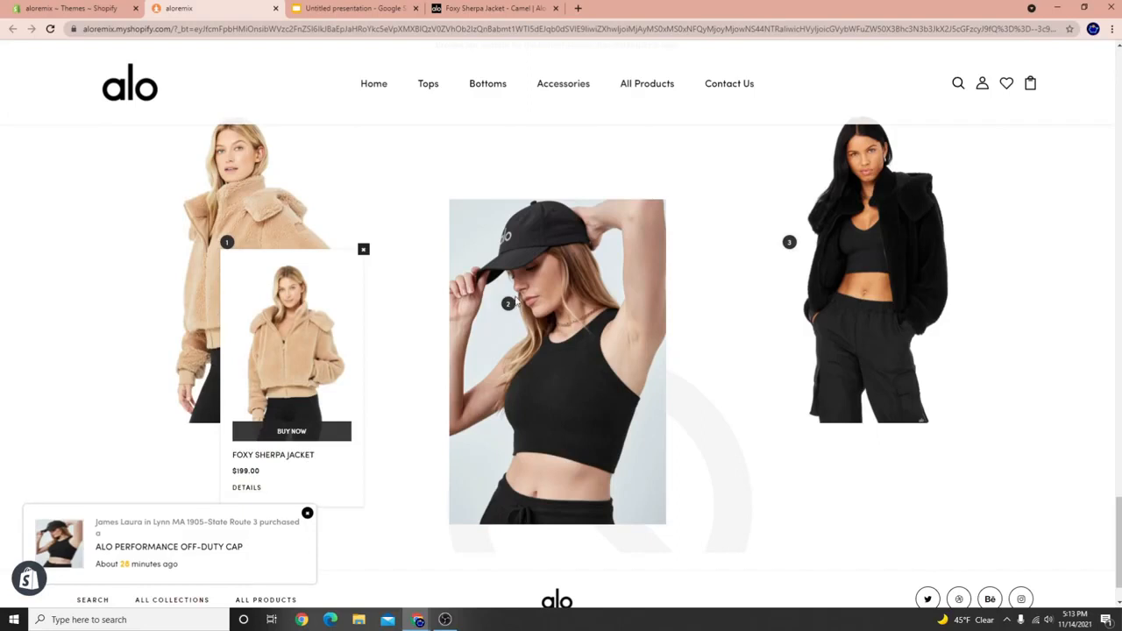
left_click(508, 303)
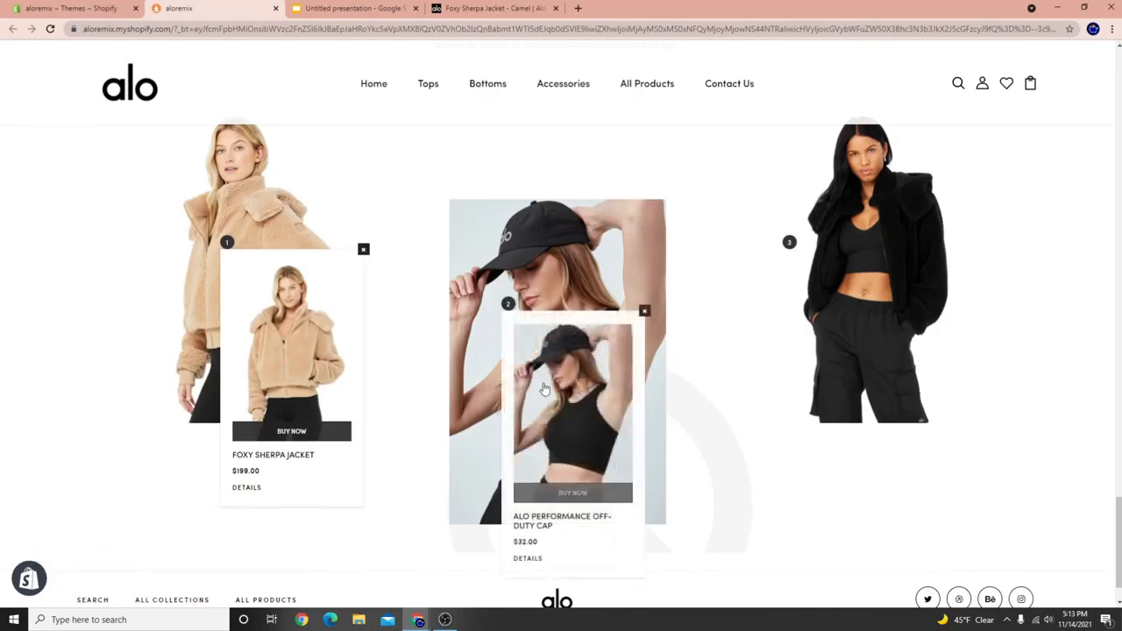
scroll(382, 297, "down", 1)
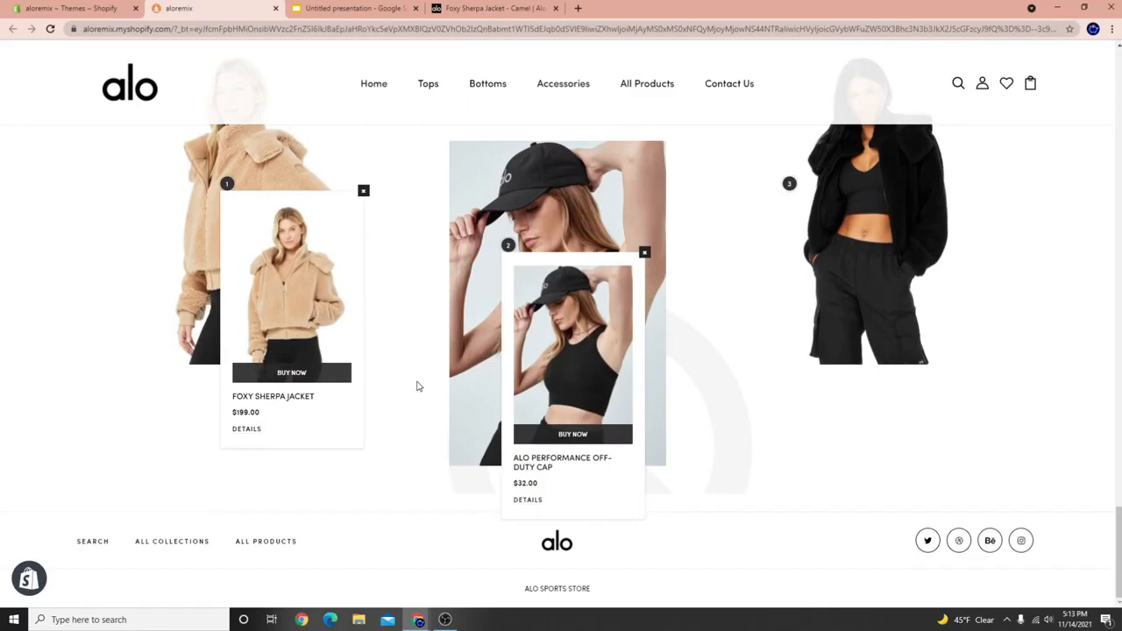
scroll(527, 395, "up", 2)
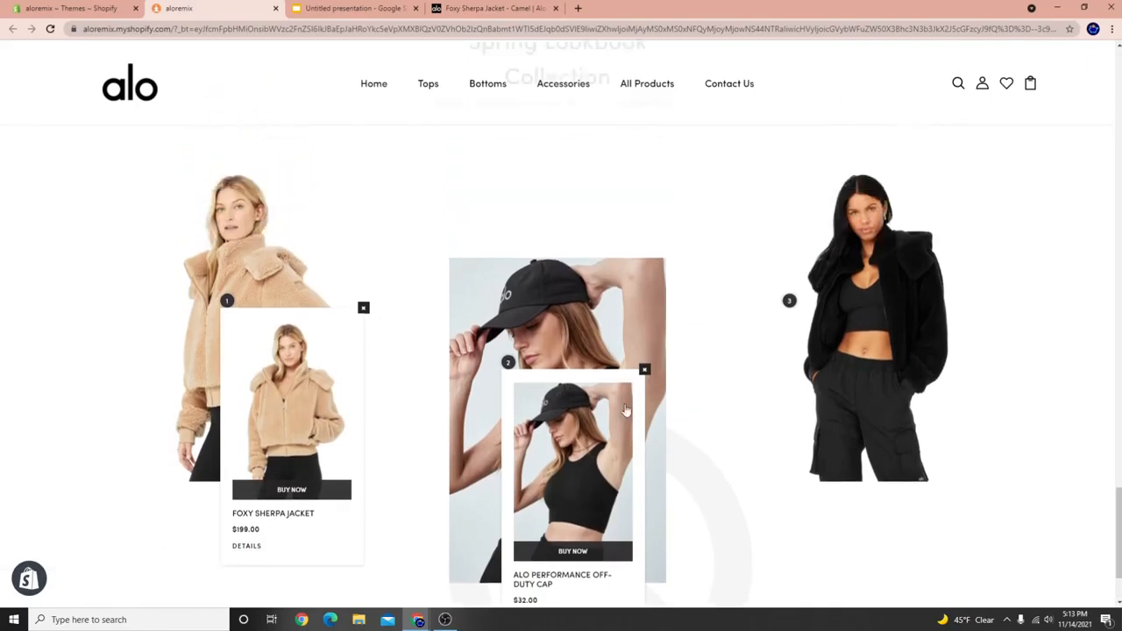
left_click(790, 301)
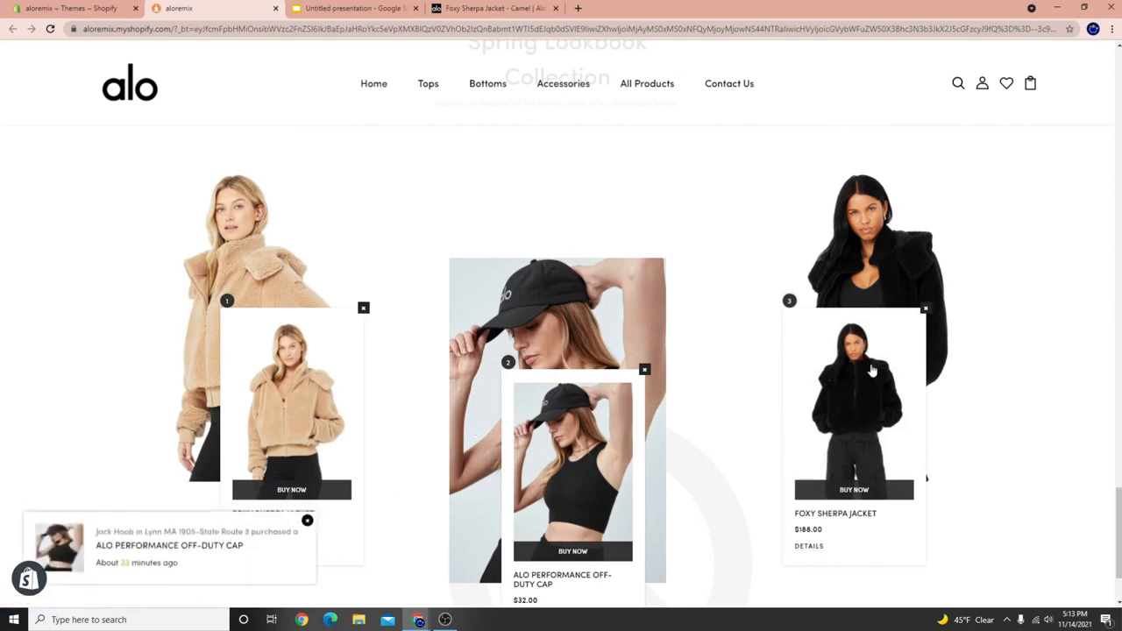
scroll(446, 502, "up", 3)
scroll(446, 501, "down", 4)
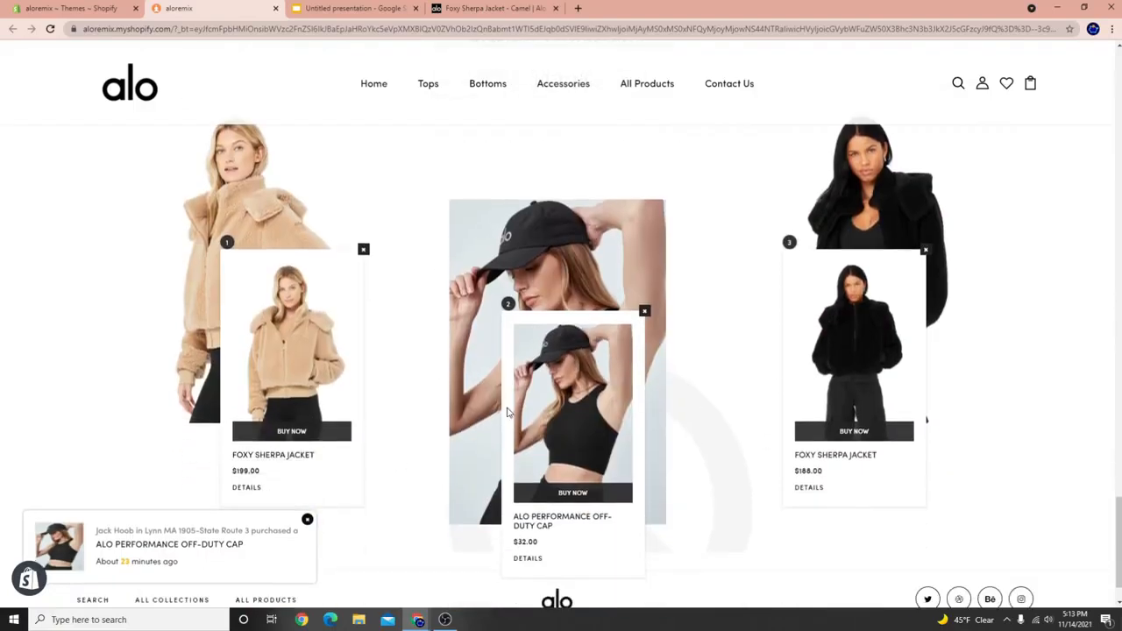
scroll(465, 274, "down", 1)
scroll(579, 424, "up", 3)
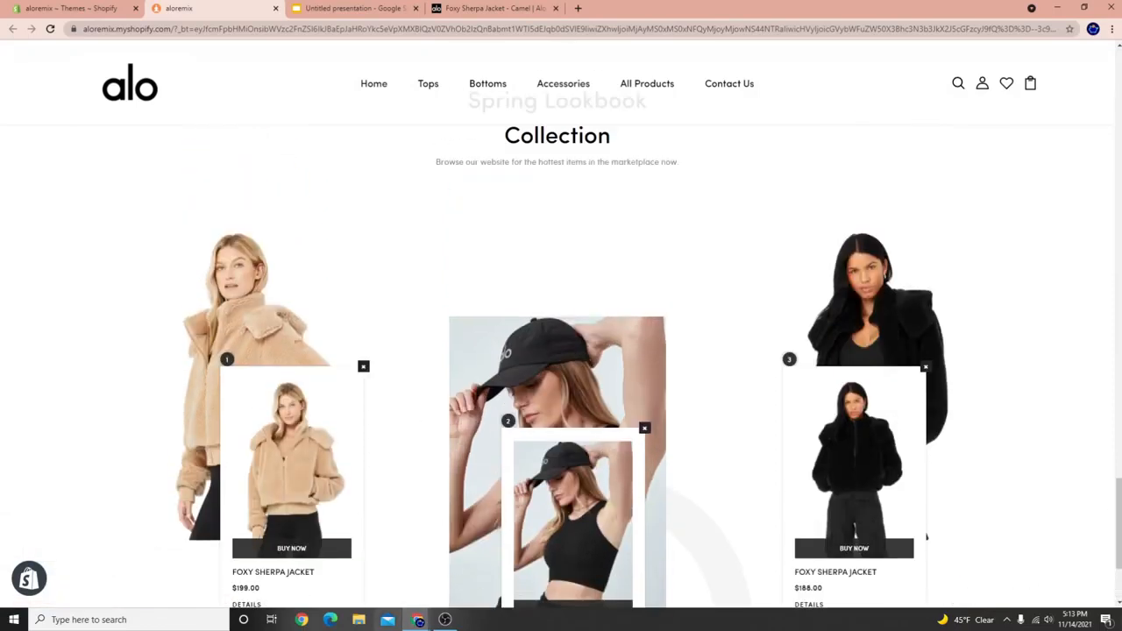
left_click(445, 620)
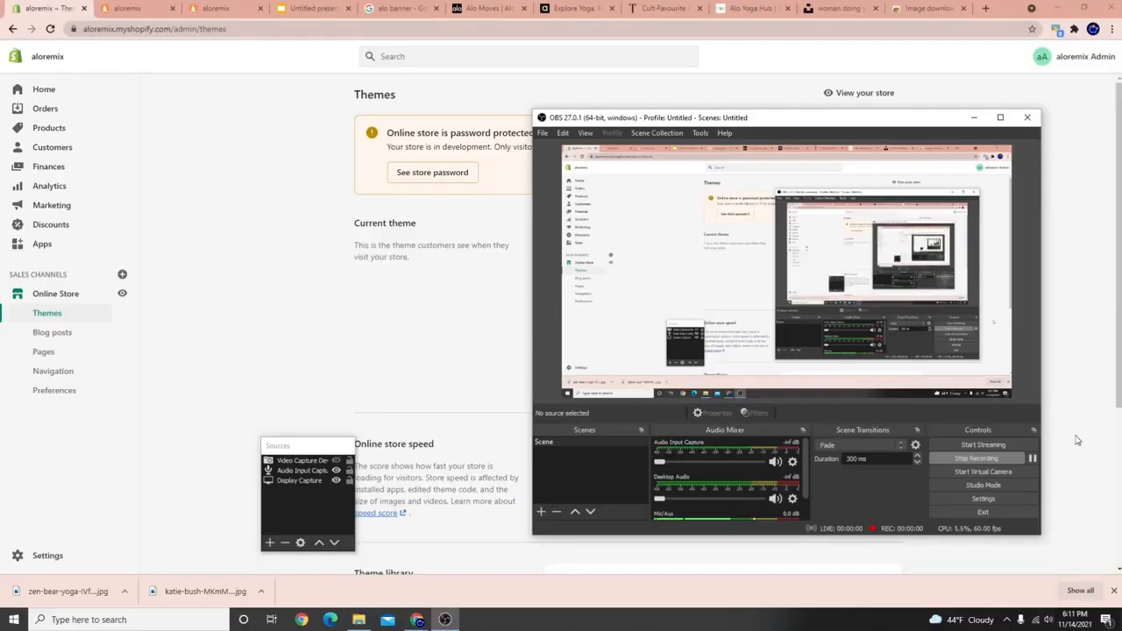
Bring Chrome back with the Themes page listing WOLF STORE as current theme.
left_click(1078, 440)
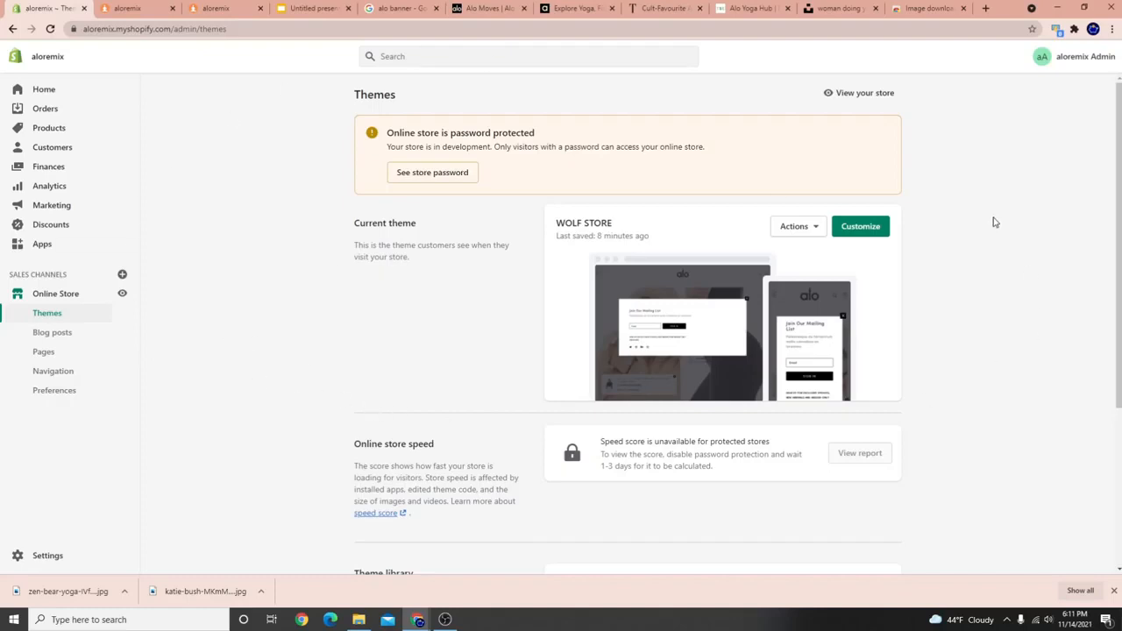
Start a new blog post titled Yoga Blog #1 with the downloaded yoga photo as featured image.
left_click(59, 334)
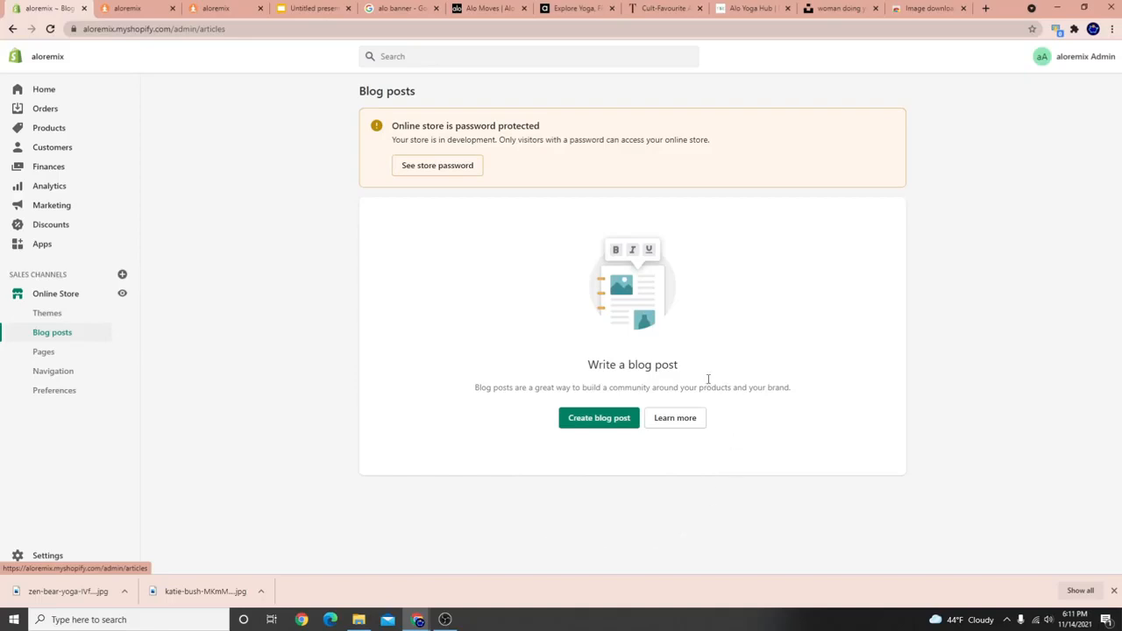
left_click(588, 418)
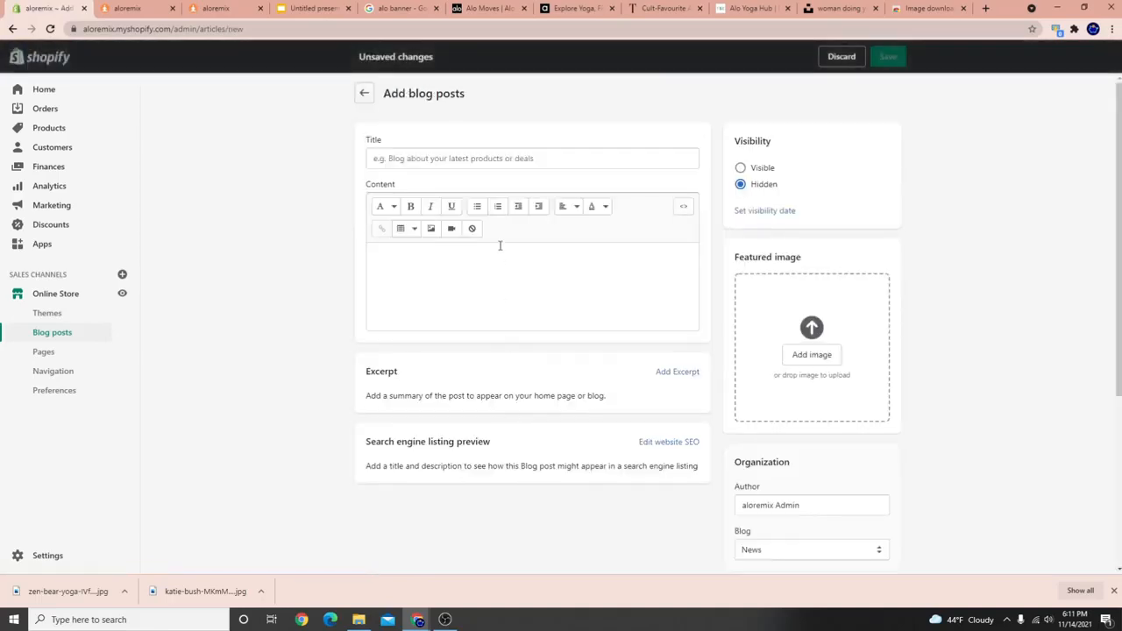
left_click(492, 163)
type("V")
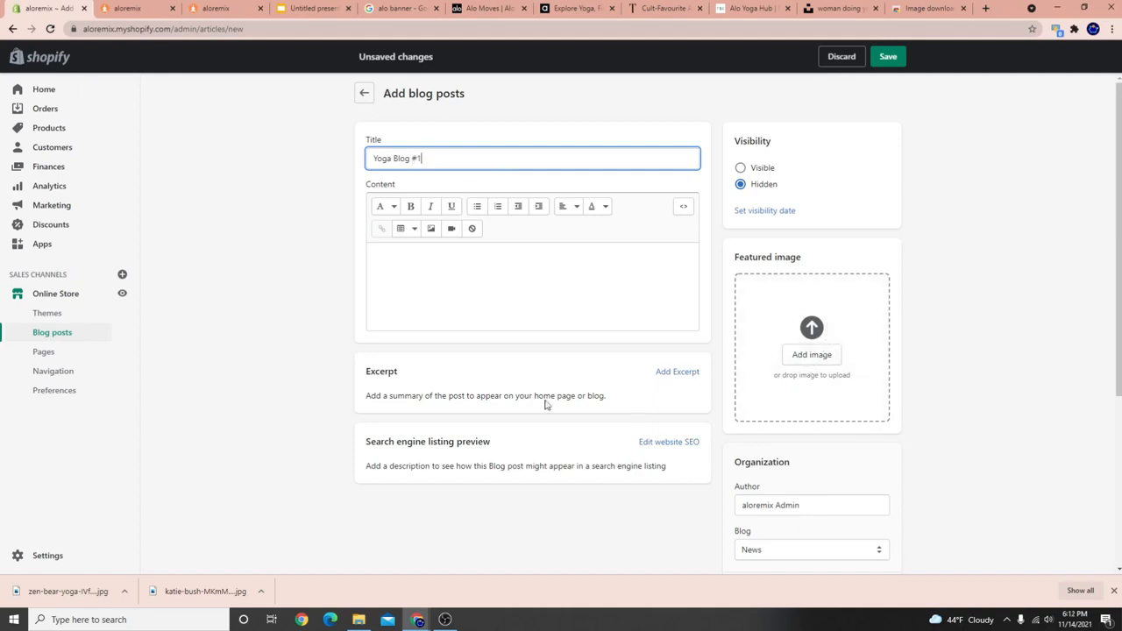
left_click_drag(47, 594, 800, 348)
Keep the post's author, the News blog, and the Default blog post template.
scroll(864, 425, "down", 3)
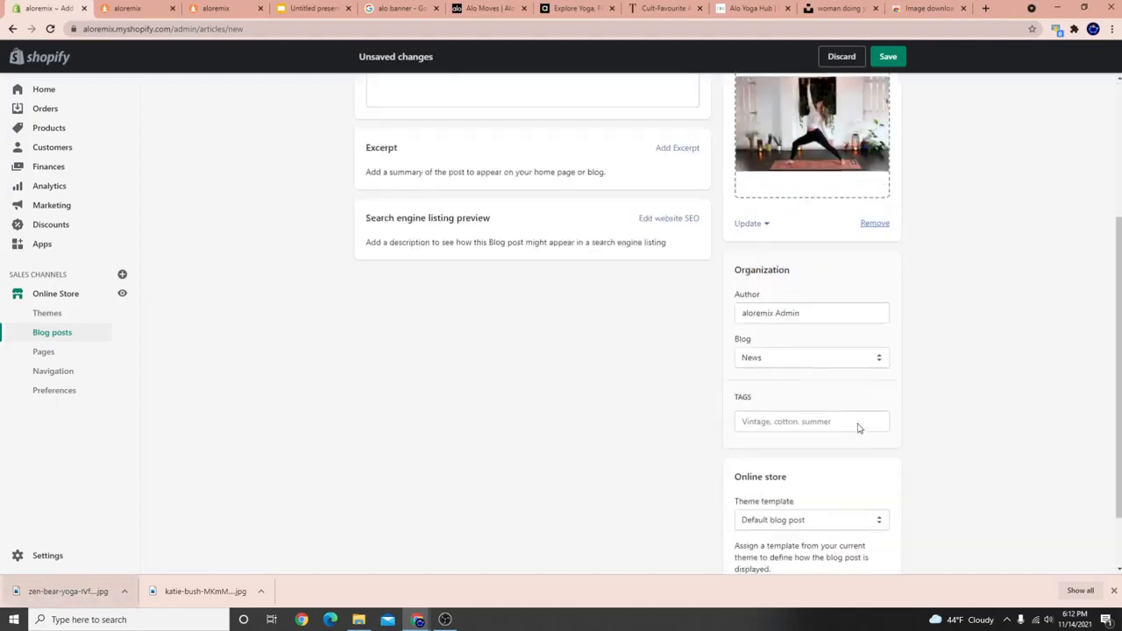
left_click(822, 298)
left_click(1050, 336)
left_click(804, 354)
left_click(954, 373)
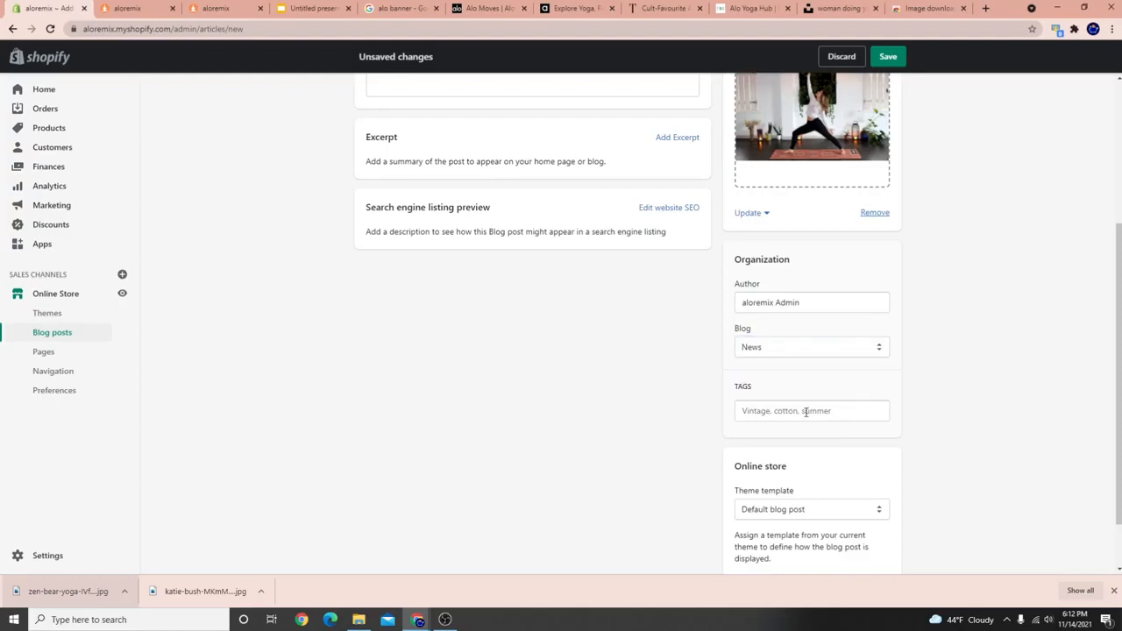
left_click(804, 510)
left_click(971, 437)
scroll(515, 362, "up", 3)
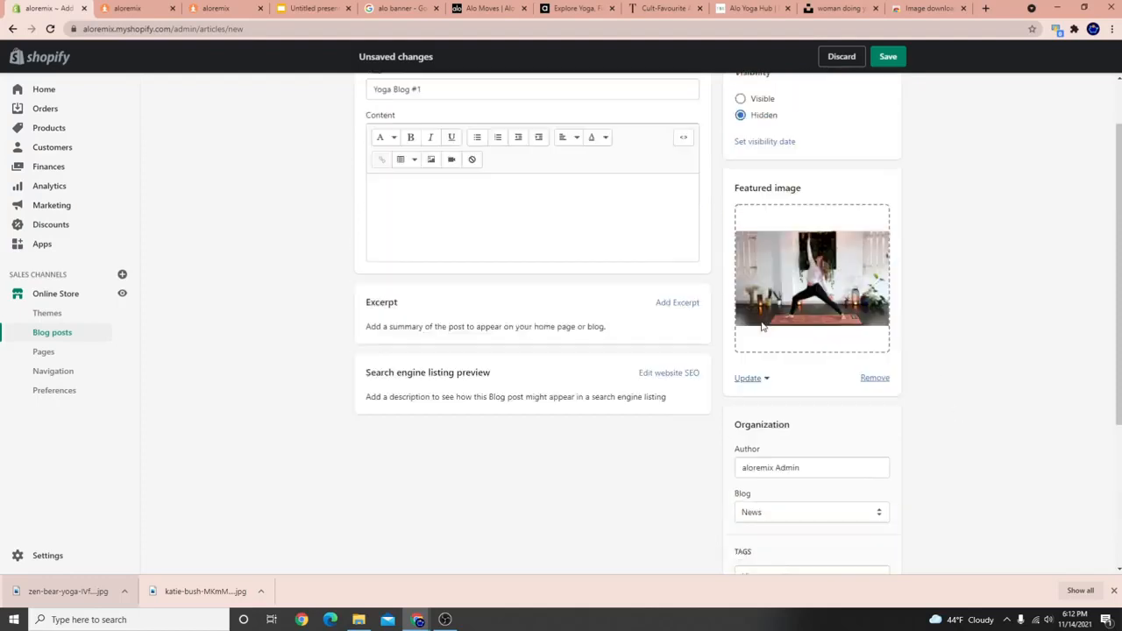
Add placeholder content, set the post to Visible, and save it.
left_click(422, 258)
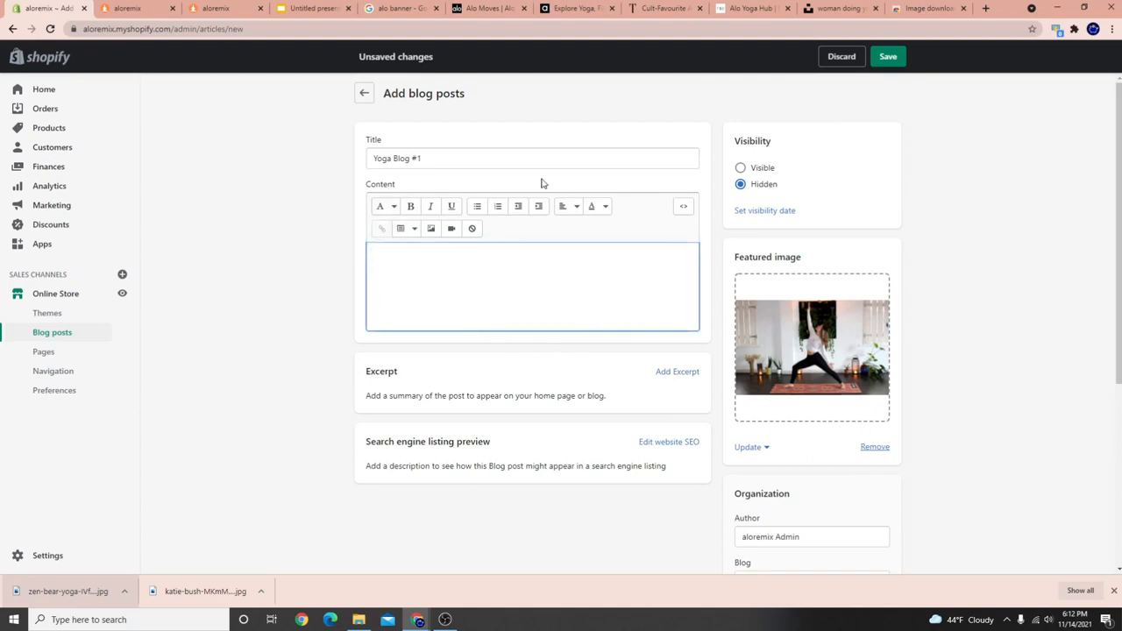
type("Blog Content Goes Here")
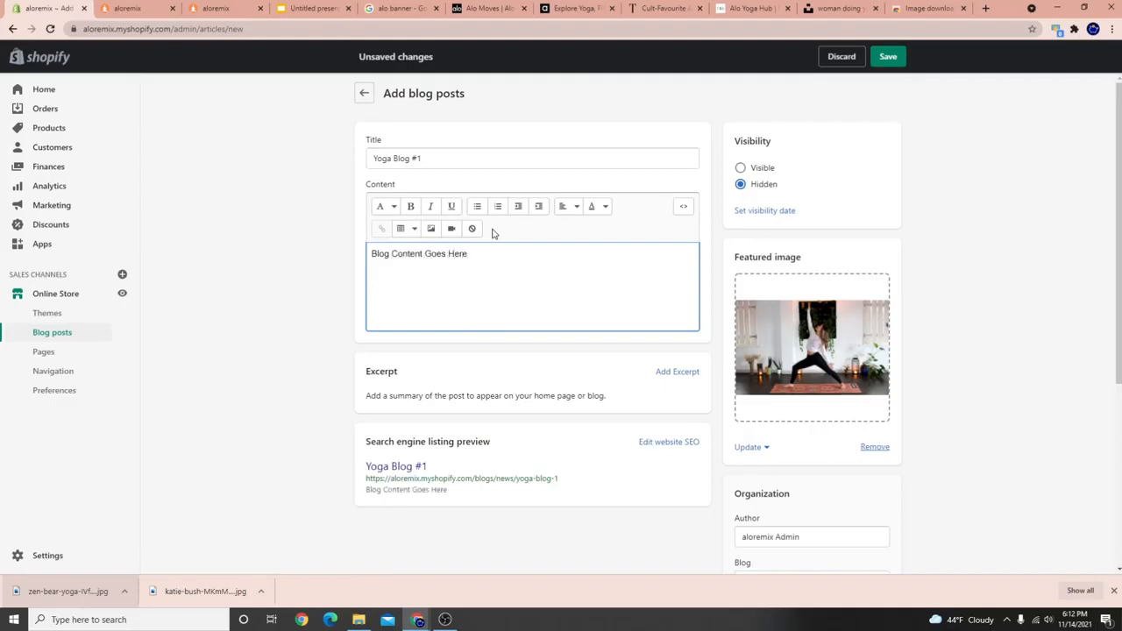
left_click(421, 265)
left_click_drag(409, 257, 528, 280)
left_click(570, 264)
left_click(754, 170)
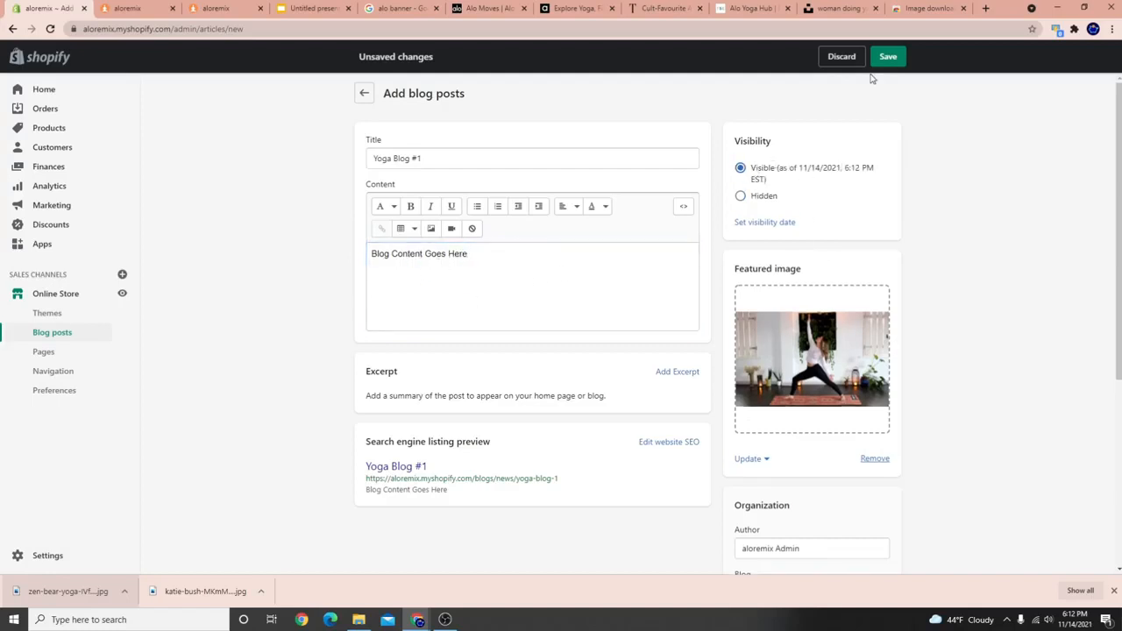
left_click(890, 56)
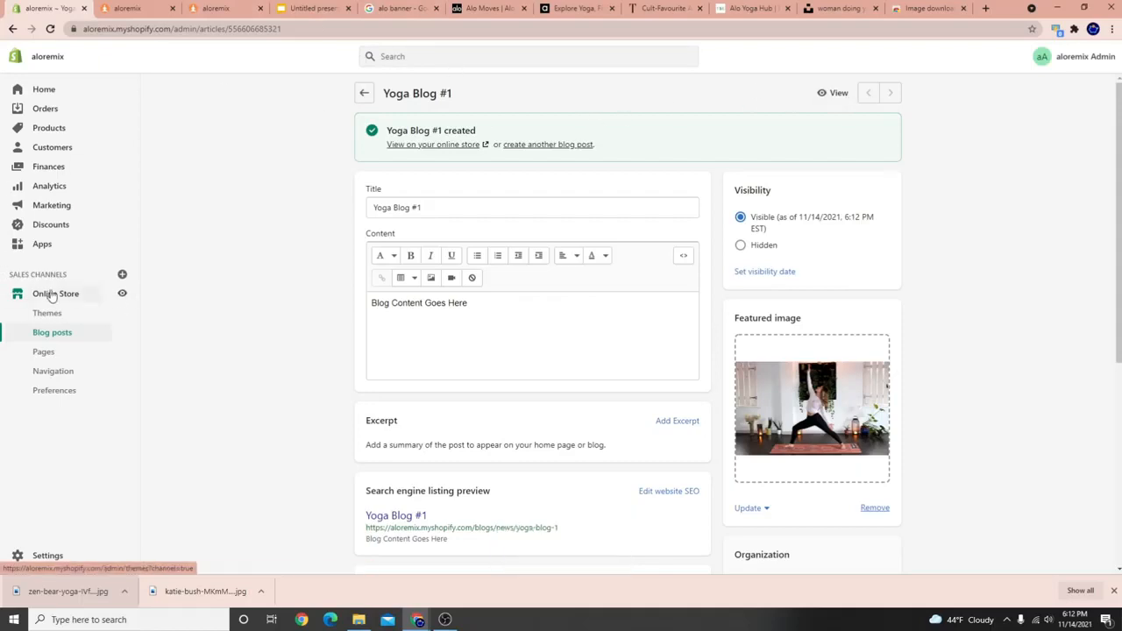
left_click(60, 289)
In WOLF STORE's editor, verify the BLOG V2 section still draws from News, then exit.
left_click(859, 230)
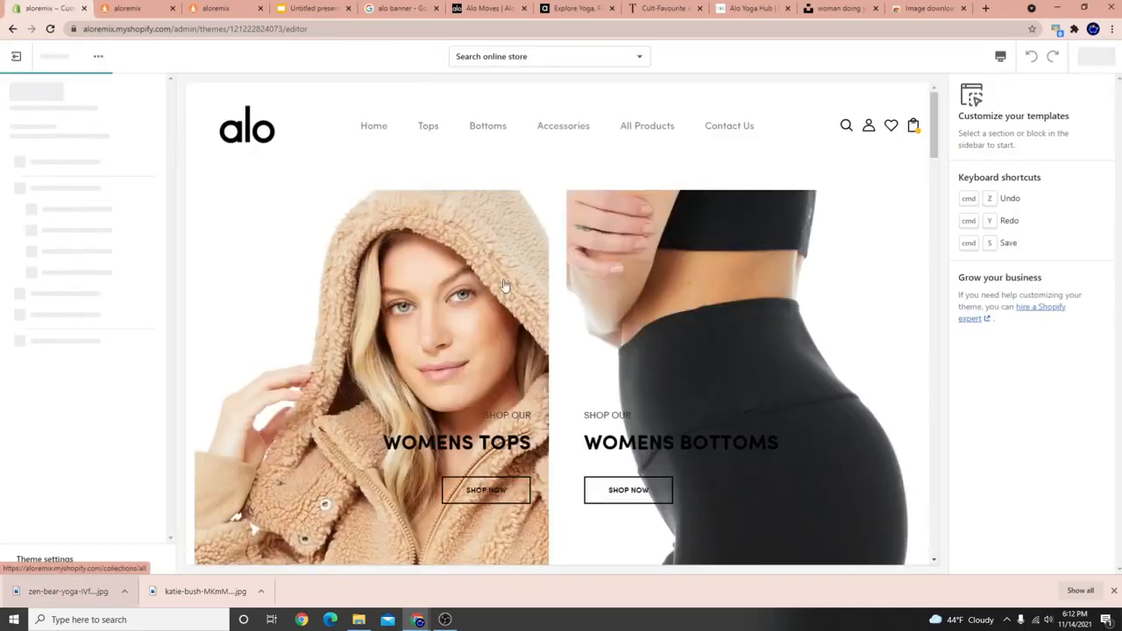
scroll(376, 415, "down", 4)
scroll(376, 414, "down", 10)
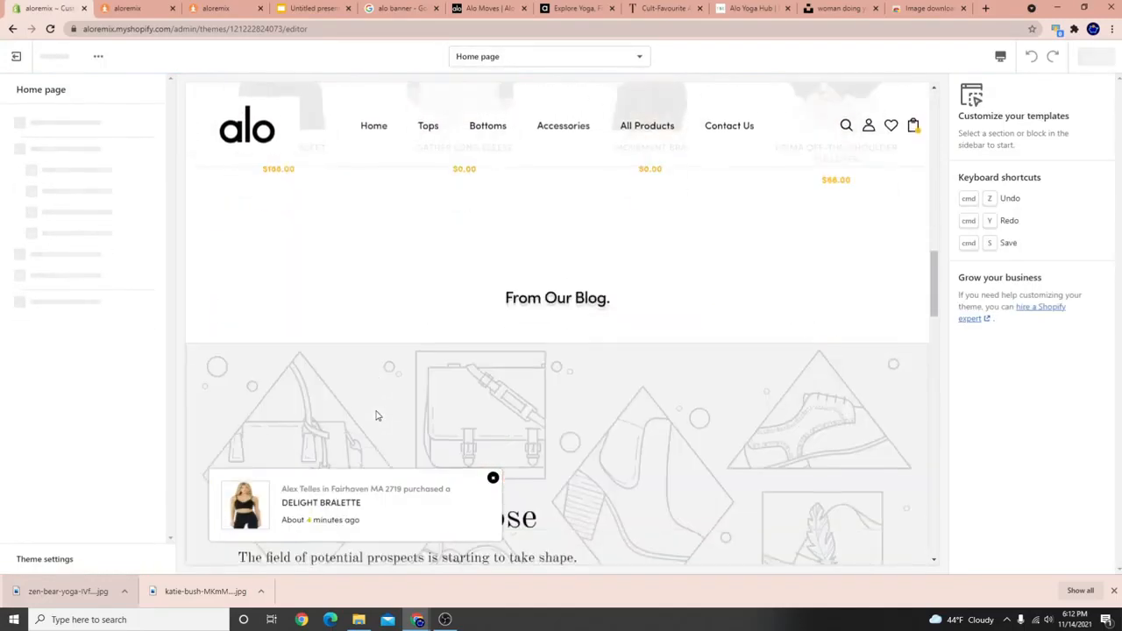
scroll(376, 412, "up", 1)
scroll(506, 359, "up", 2)
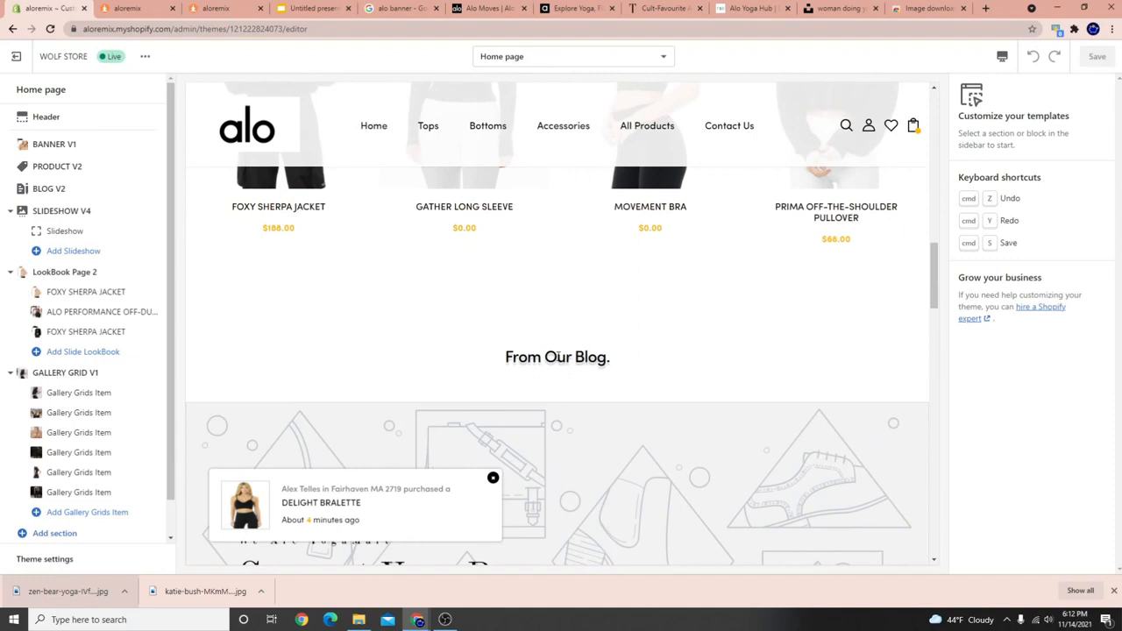
left_click_drag(503, 358, 616, 358)
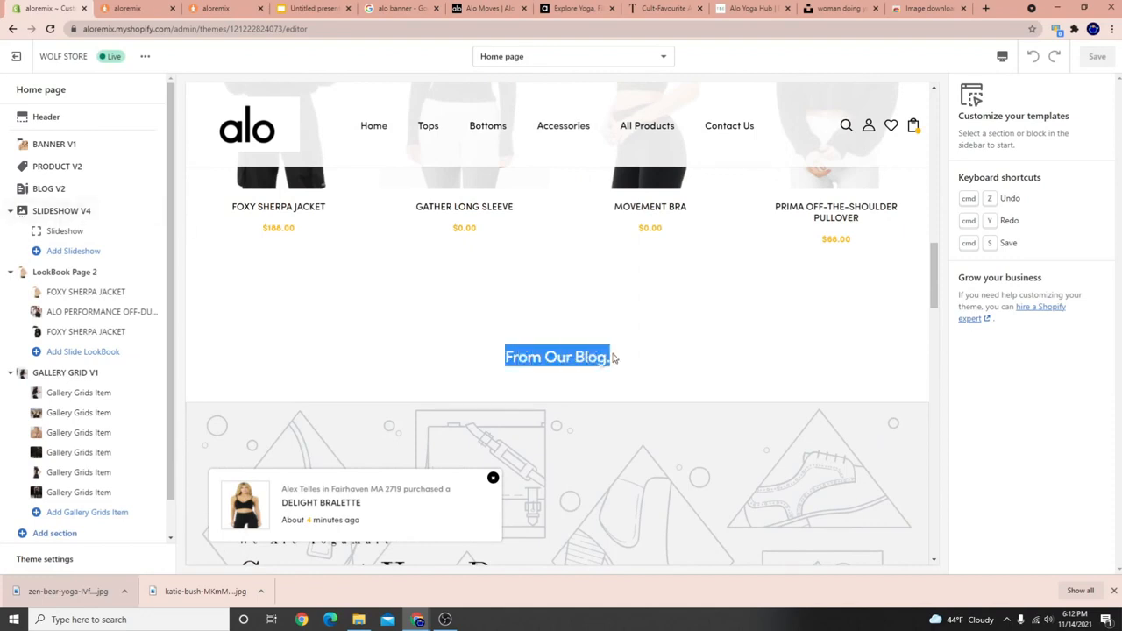
left_click(65, 188)
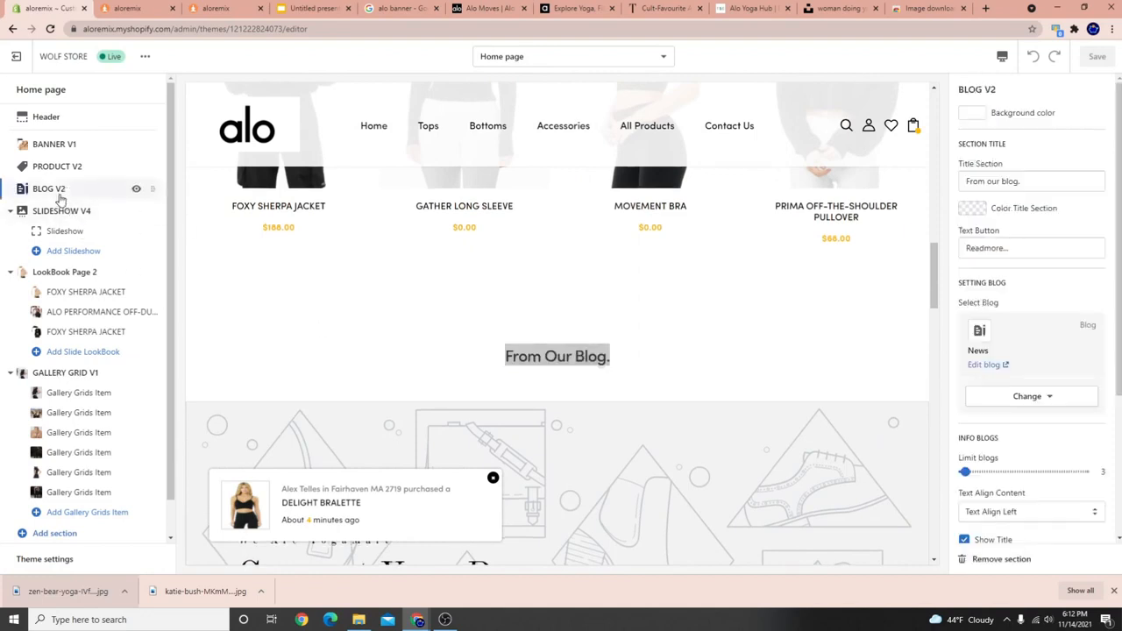
left_click(1056, 397)
left_click(1053, 428)
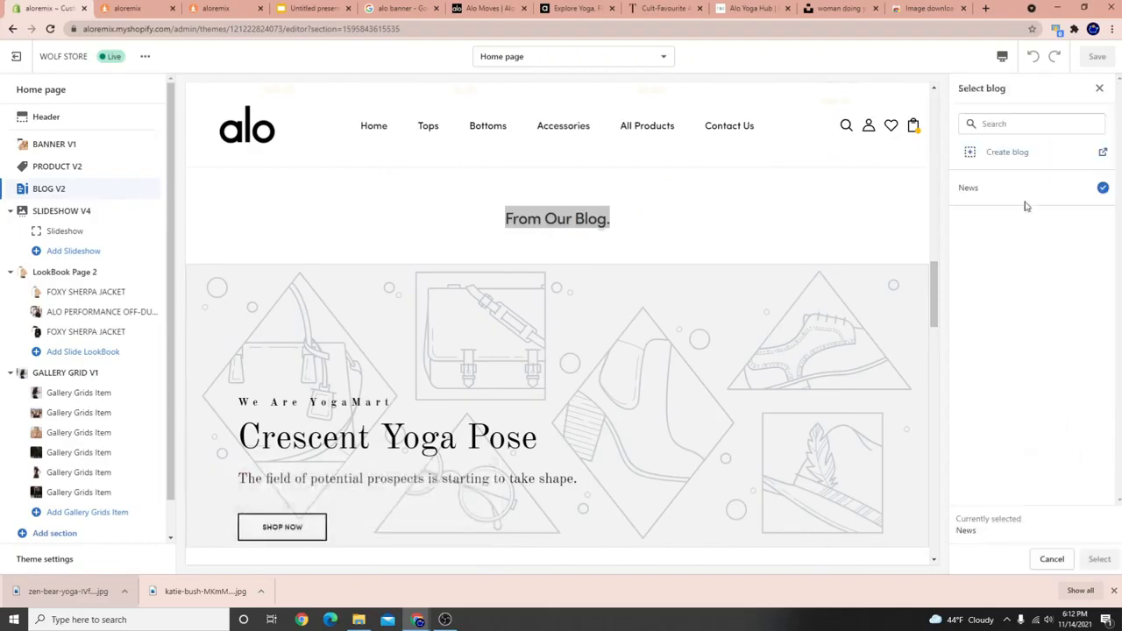
left_click(1053, 560)
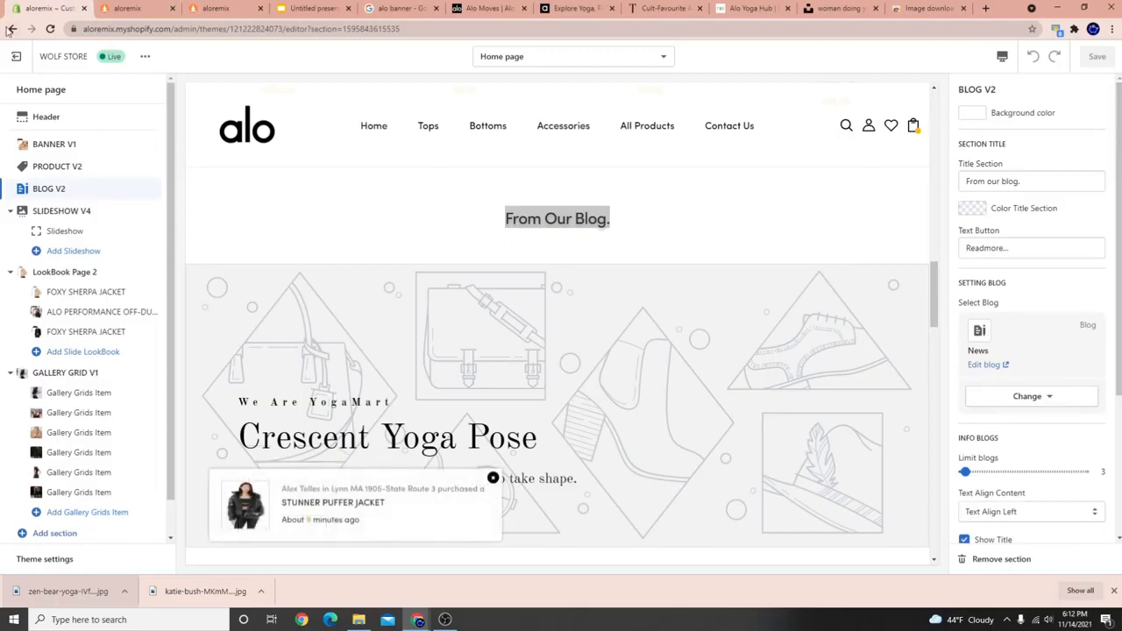
left_click(16, 56)
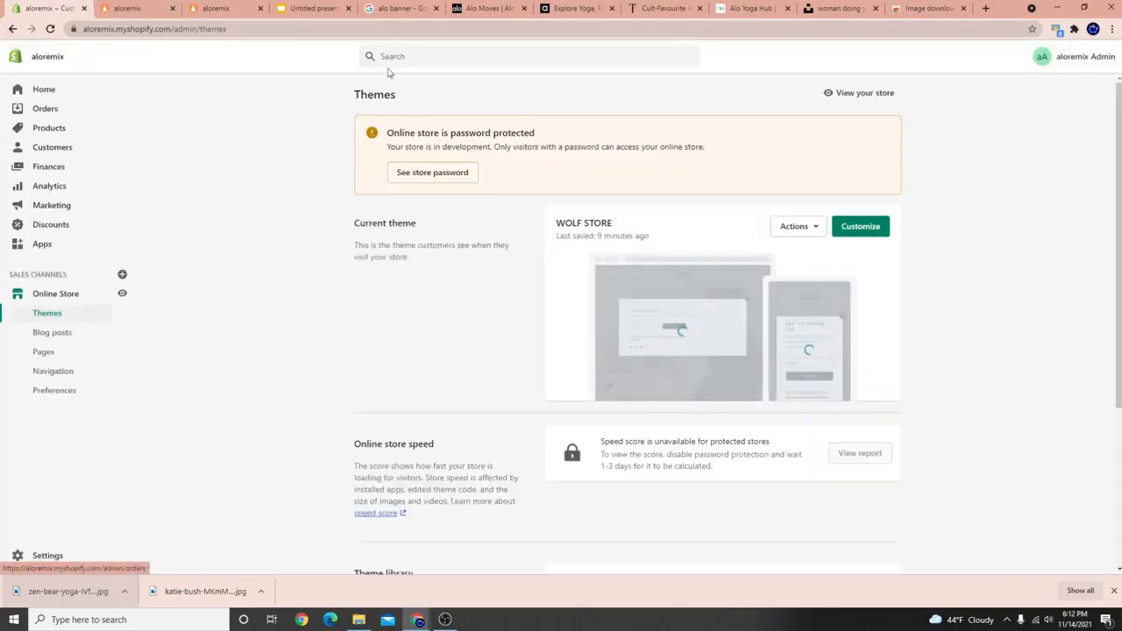
View Yoga Blog #1 on the live store, check it under From Our Blog, then return to its editor.
left_click(50, 332)
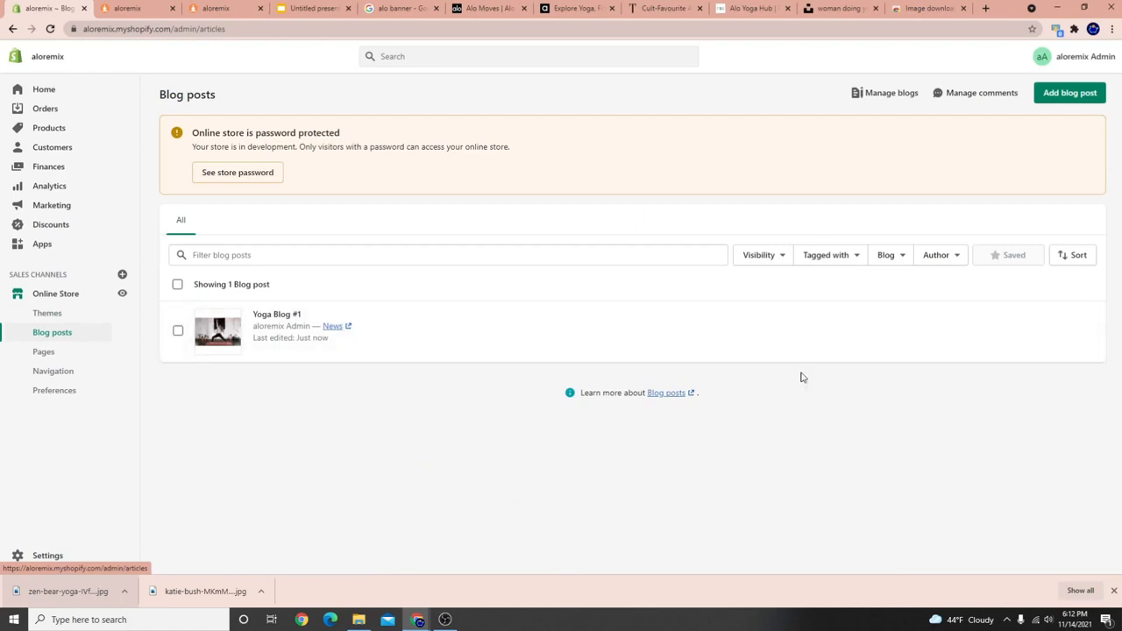
left_click(213, 335)
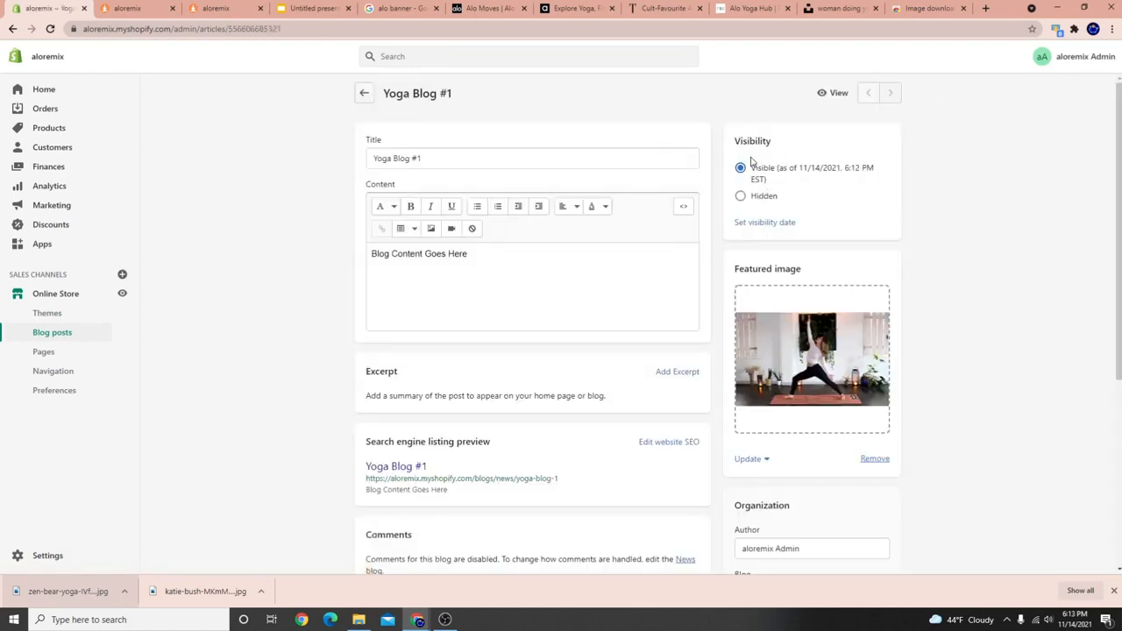
left_click(826, 92)
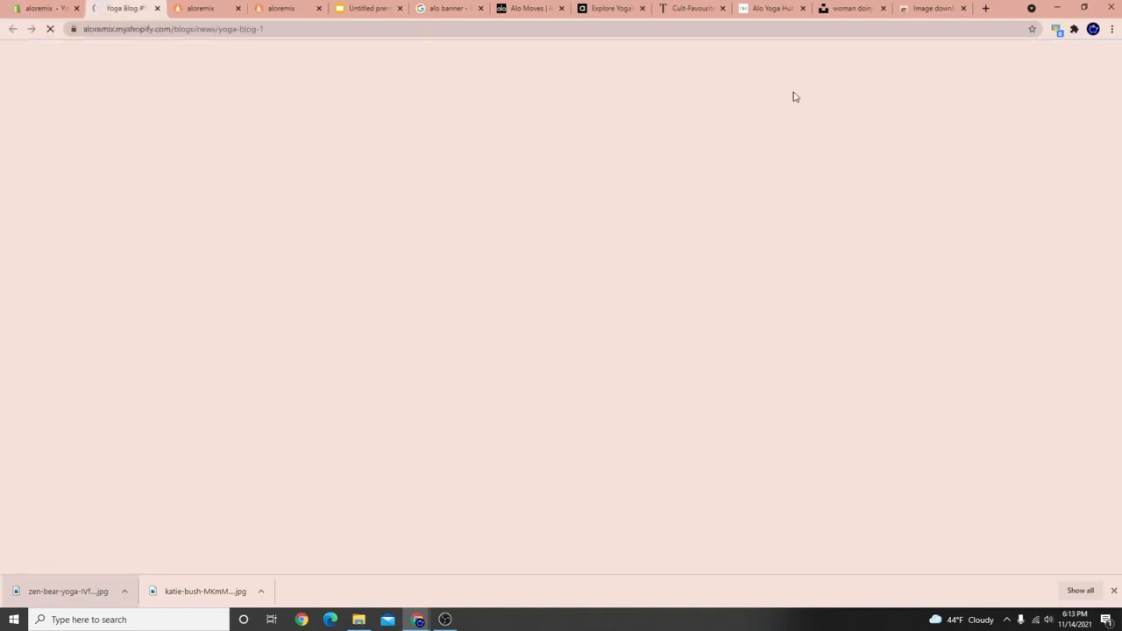
scroll(482, 213, "down", 3)
scroll(482, 213, "up", 3)
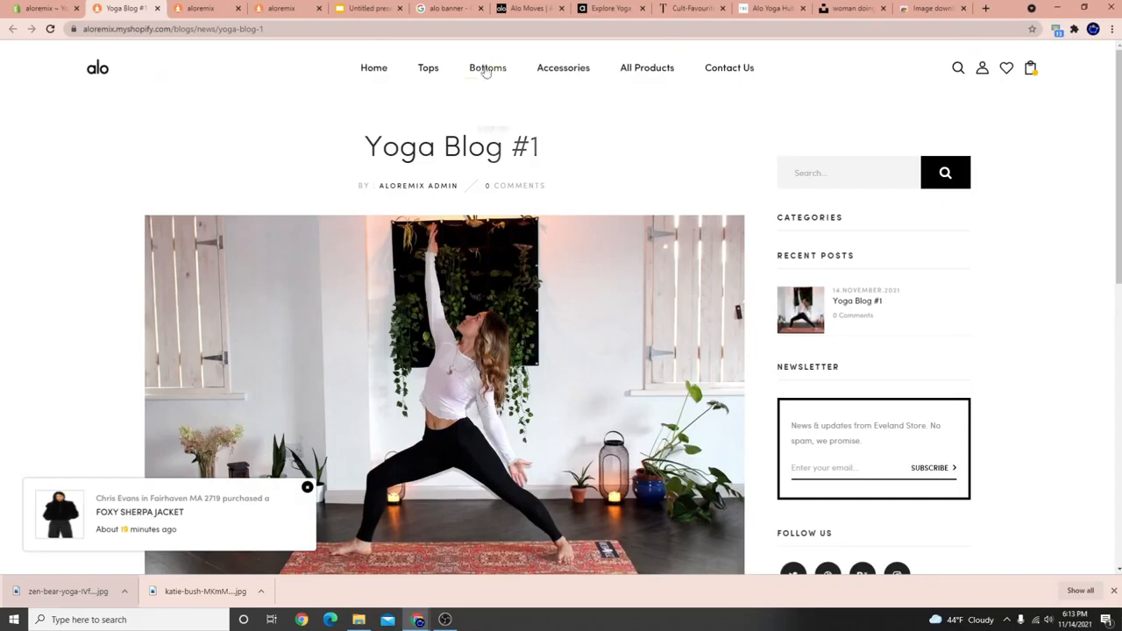
left_click(99, 69)
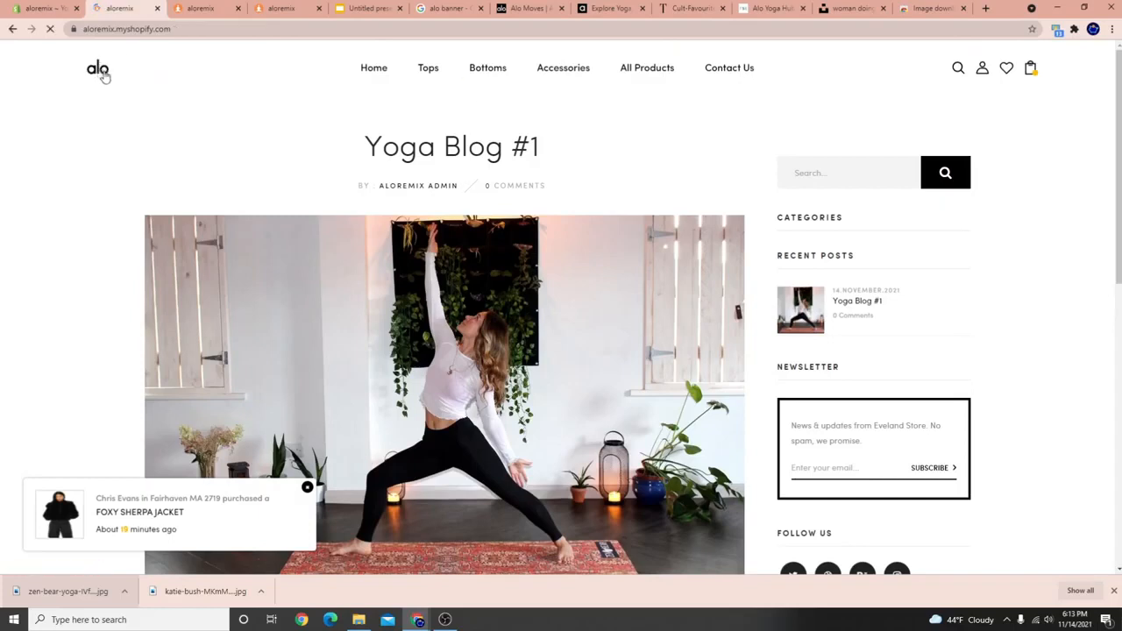
scroll(439, 283, "down", 10)
scroll(499, 363, "down", 5)
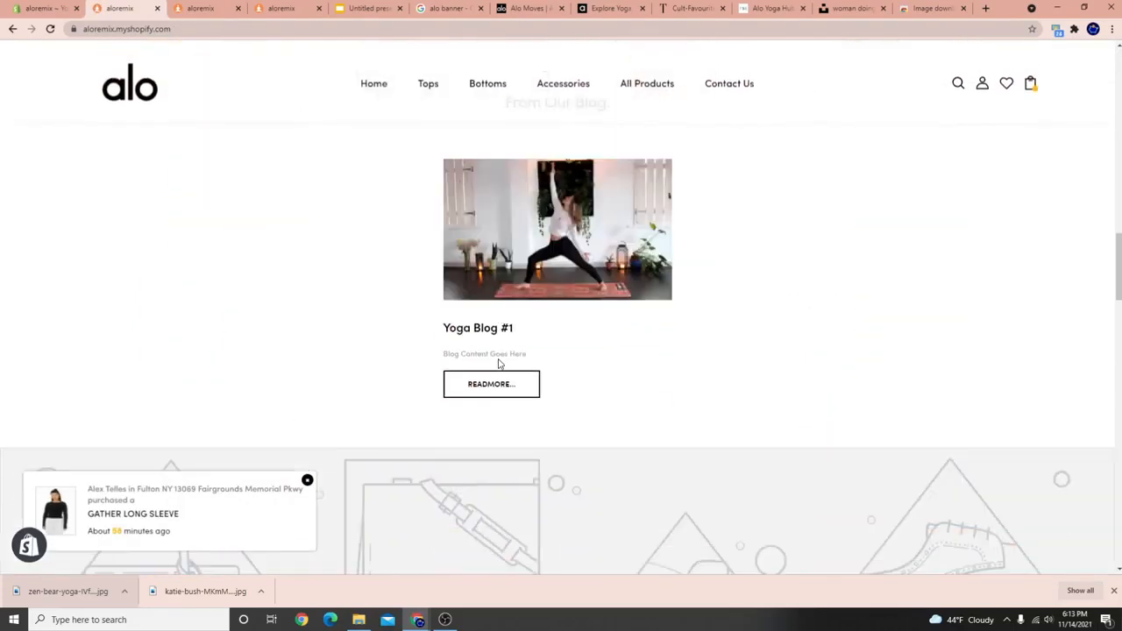
scroll(388, 363, "up", 3)
scroll(541, 406, "down", 2)
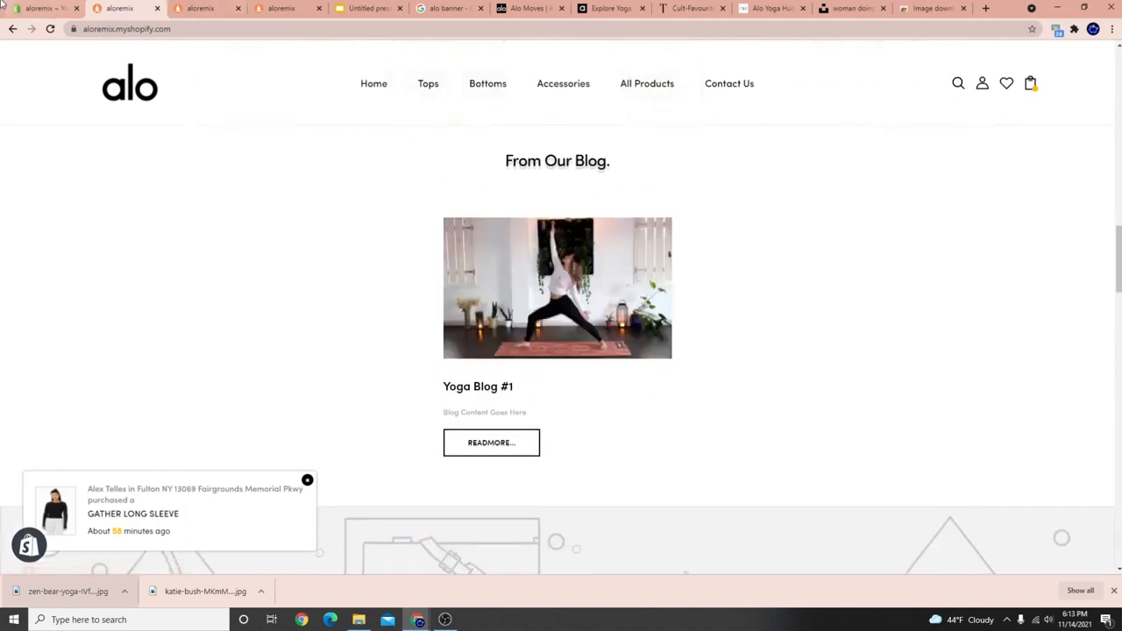
left_click(39, 8)
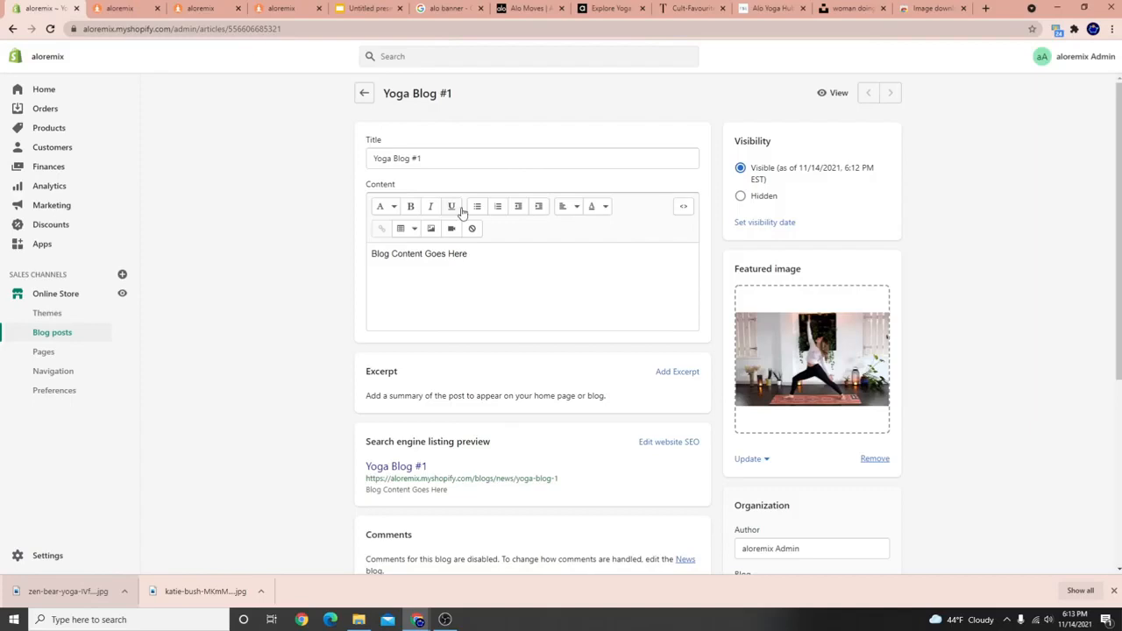
Create and save a new blog post titled 'Yoga Blog #2'.
left_click(363, 94)
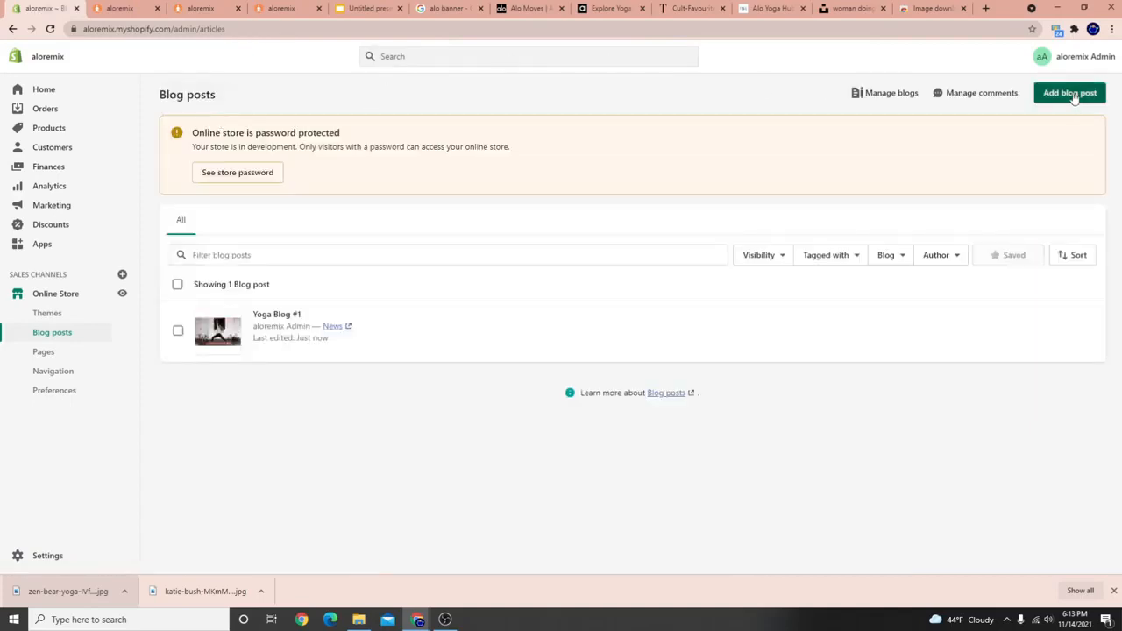
left_click(1070, 93)
left_click(442, 158)
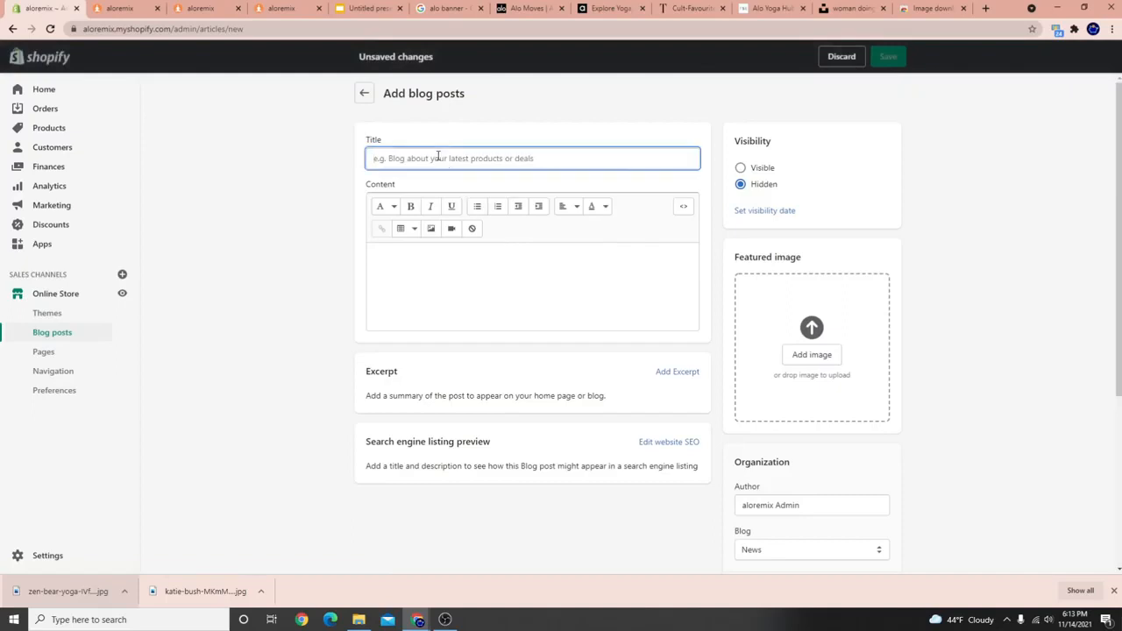
type("YOG")
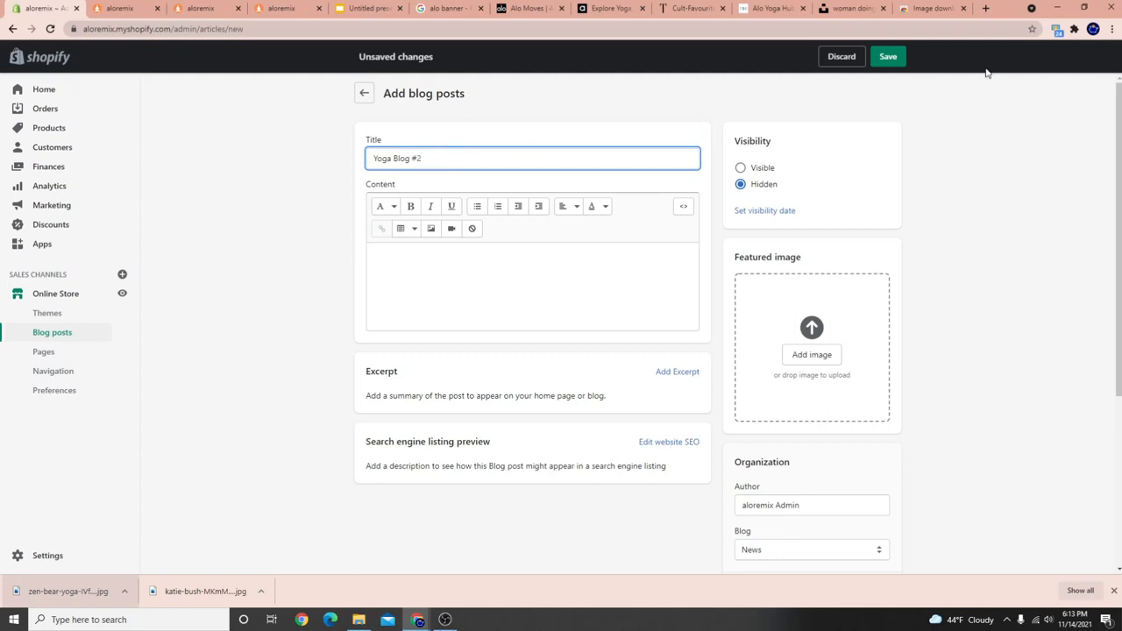
left_click(888, 56)
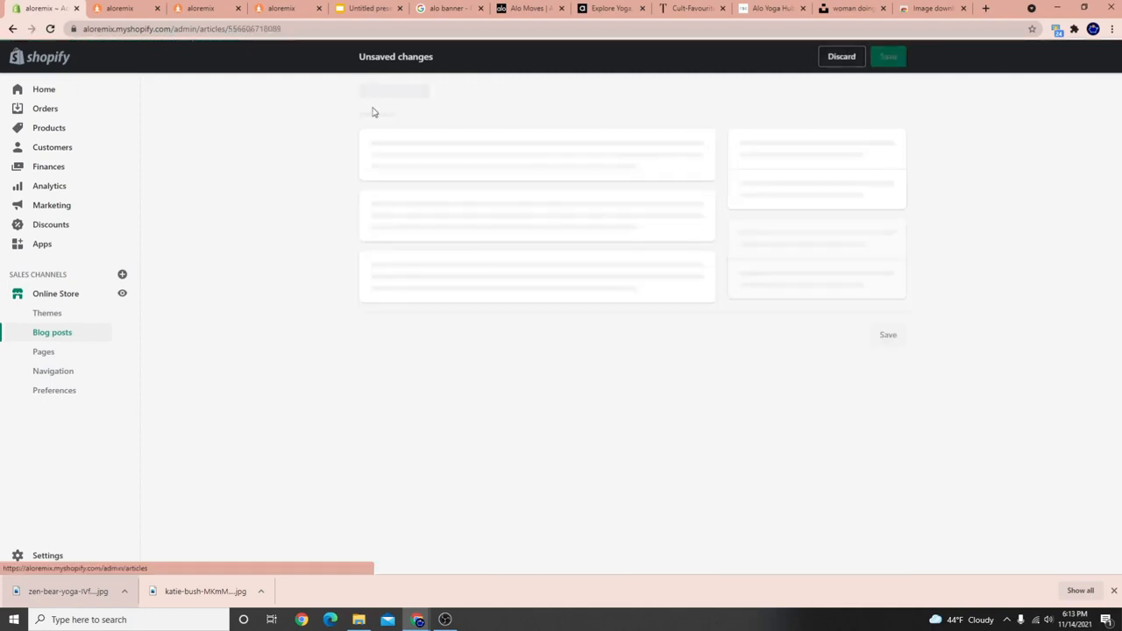
Create and save another blog post titled 'Yoga Blog #3'.
left_click(448, 149)
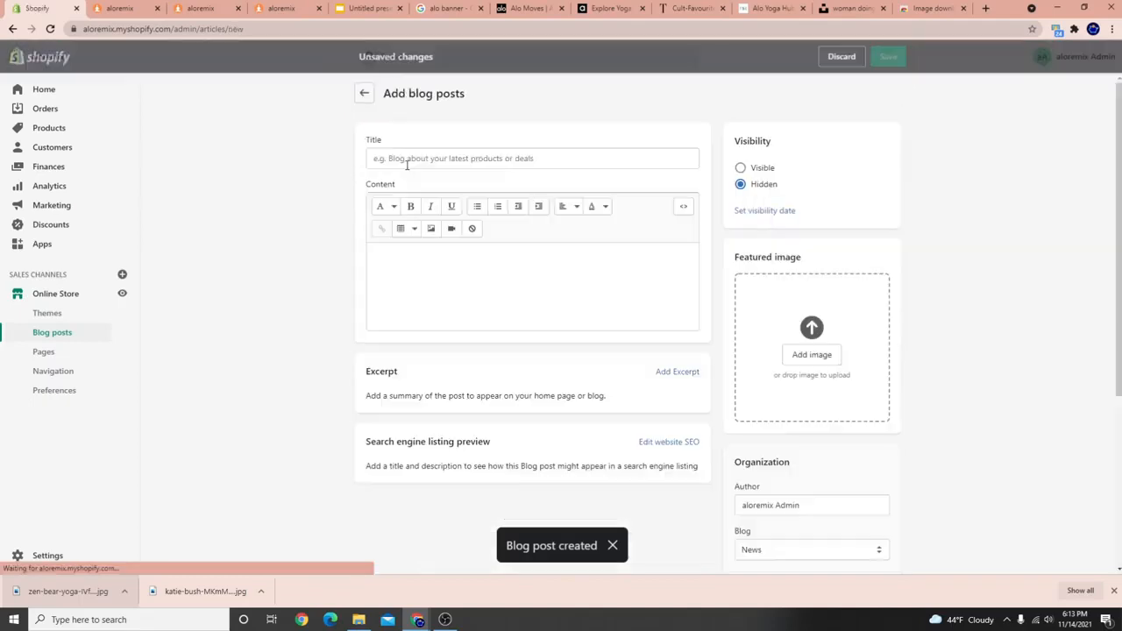
left_click(417, 166)
type("Yoga Blog #3")
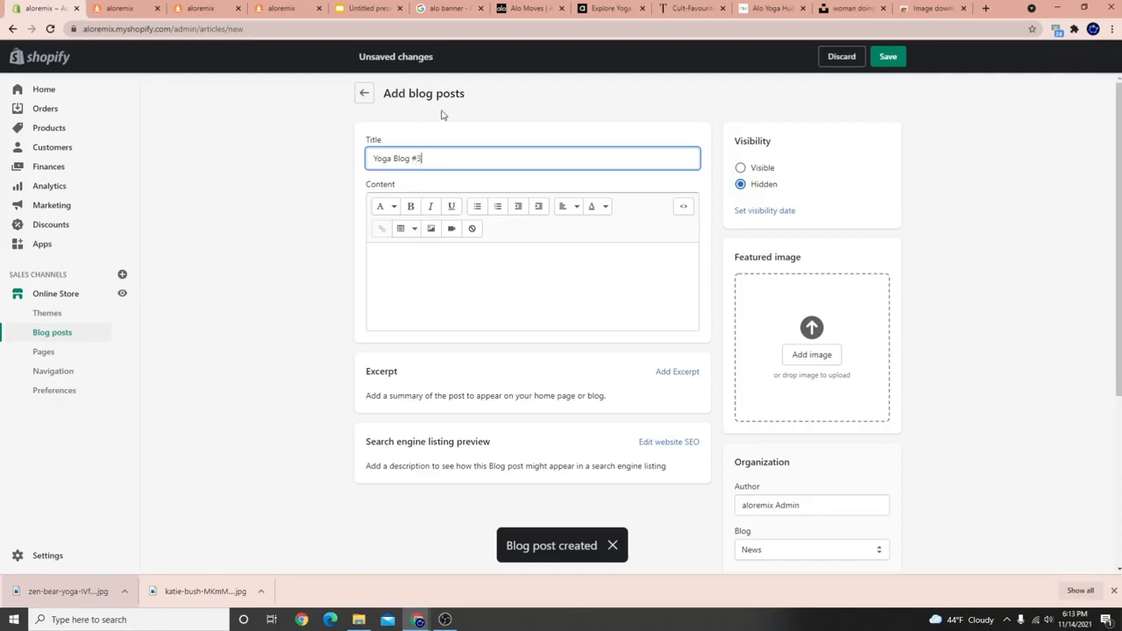
left_click(888, 56)
Download the seated woman yoga photo from Unsplash in Large size.
left_click(917, 18)
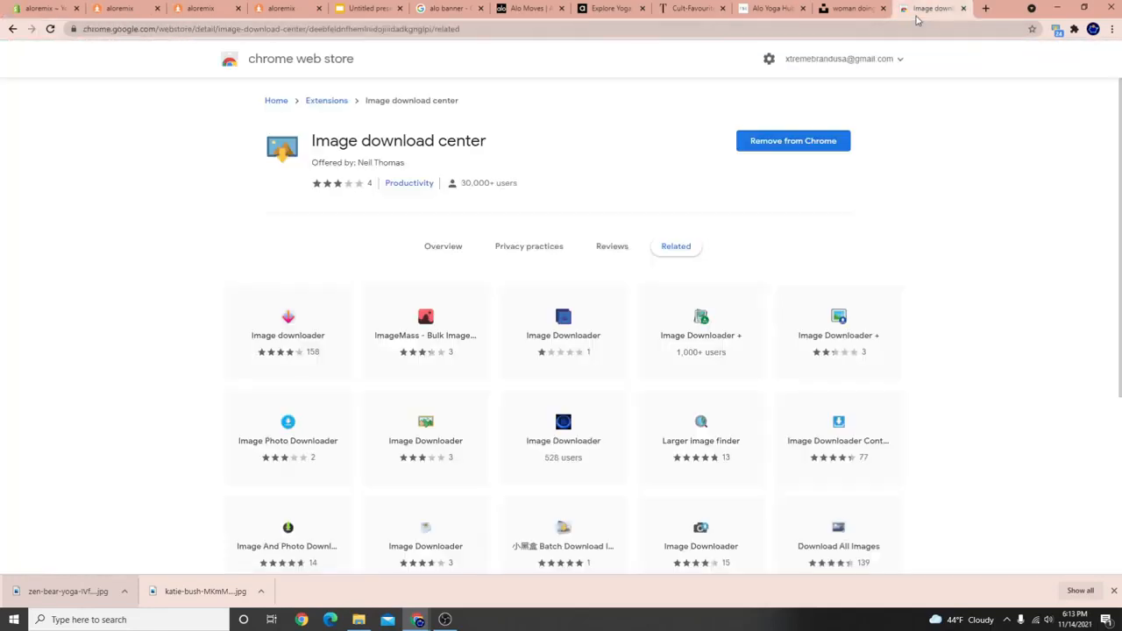
left_click(847, 7)
left_click(1064, 122)
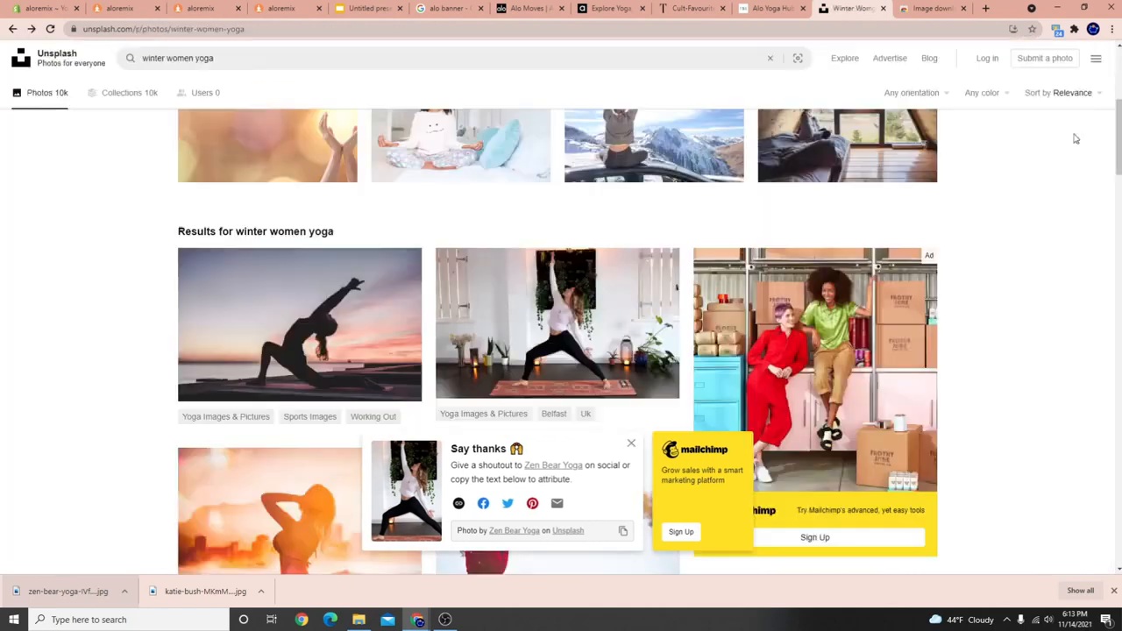
scroll(558, 282, "down", 5)
mouse_move(560, 358)
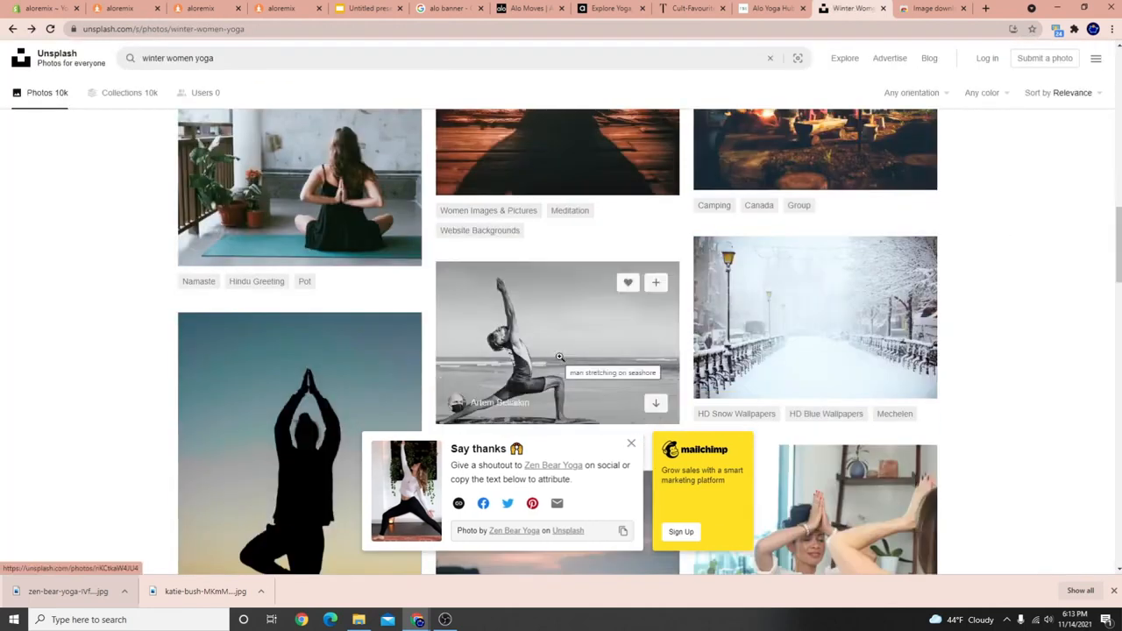
scroll(412, 281, "up", 2)
left_click(368, 289)
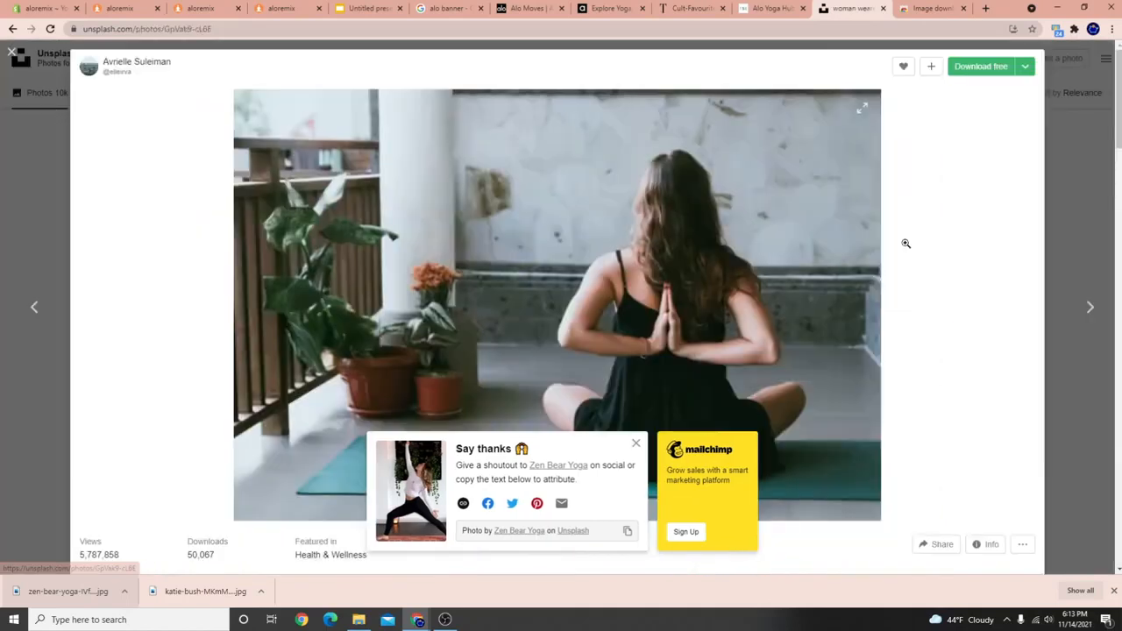
left_click(1024, 68)
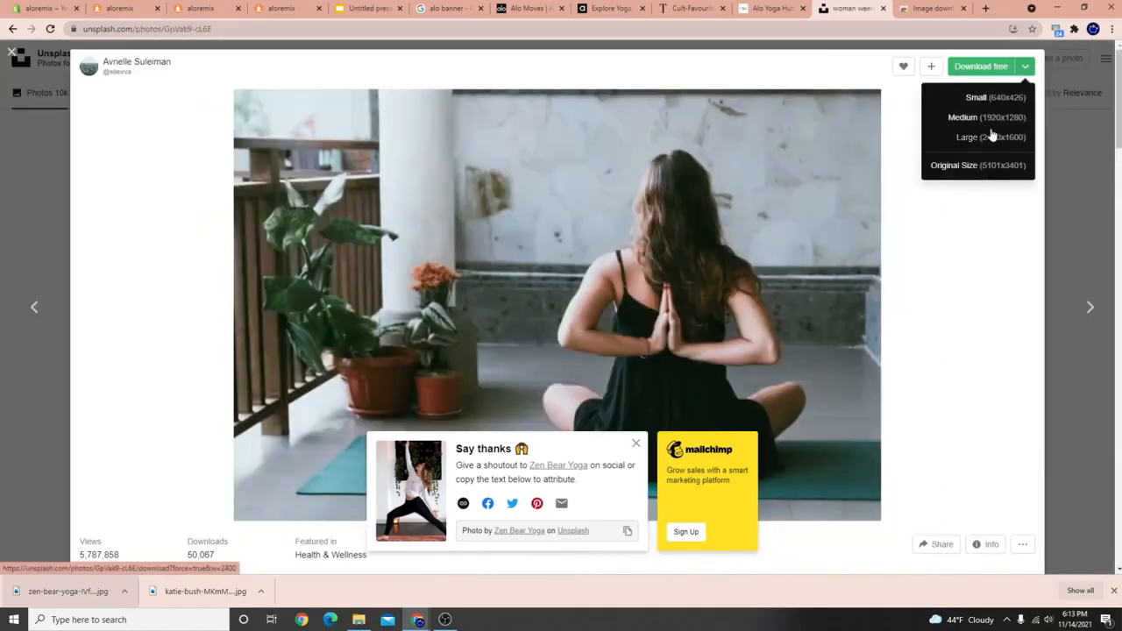
left_click(992, 136)
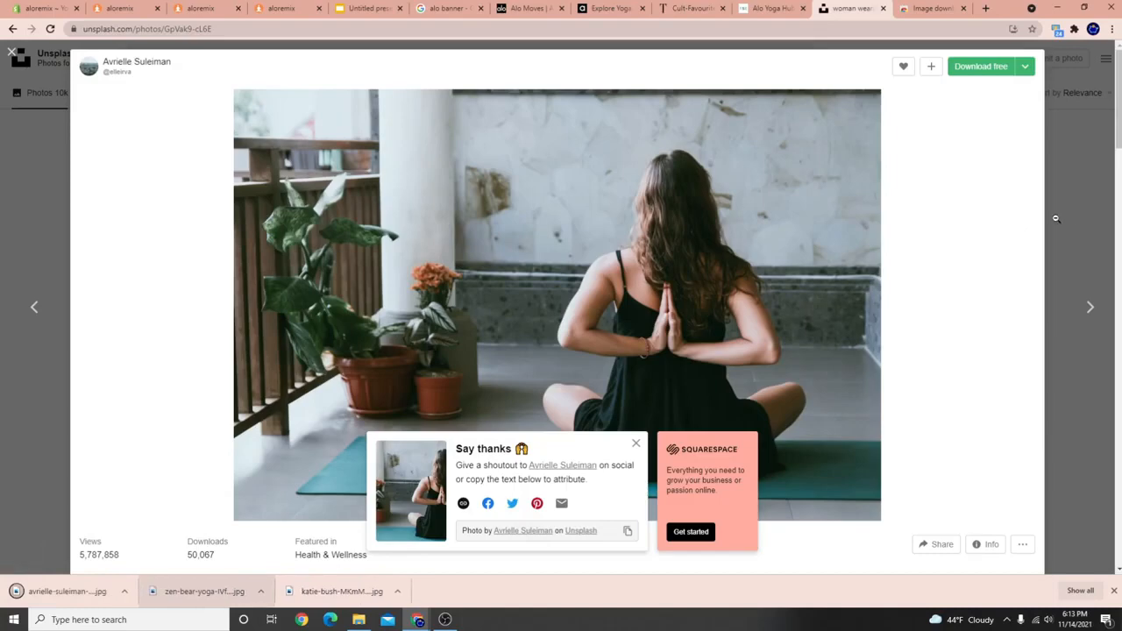
Narrow the Unsplash search query down to just 'yoga'.
left_click(1056, 219)
scroll(675, 428, "down", 10)
scroll(674, 428, "down", 8)
scroll(646, 408, "up", 10)
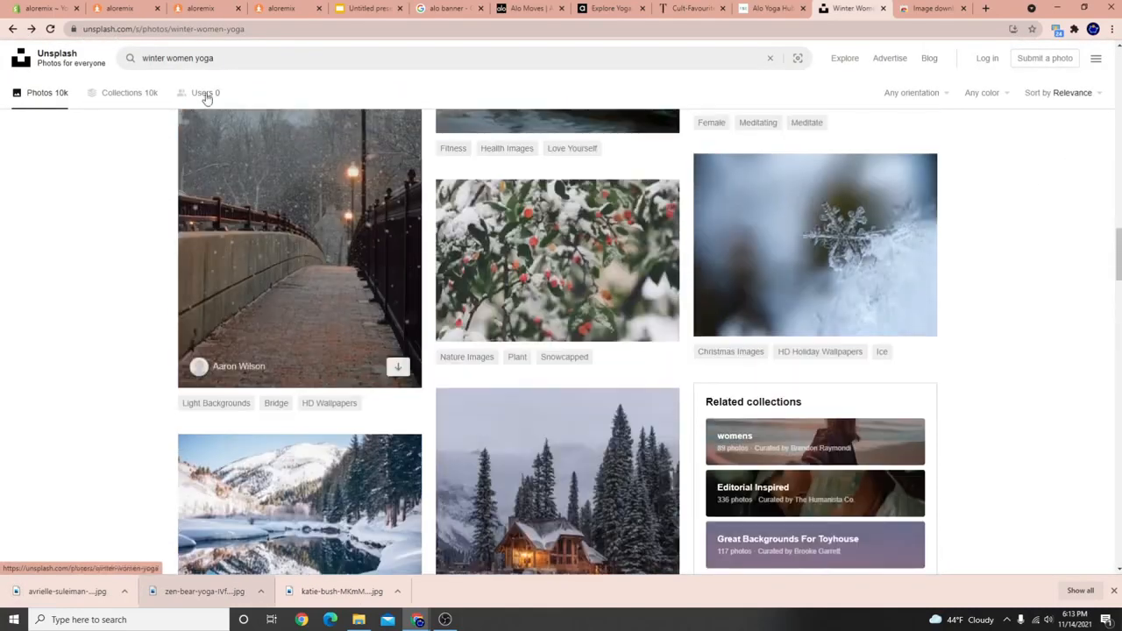
left_click_drag(192, 57, 140, 57)
key("BackSpace")
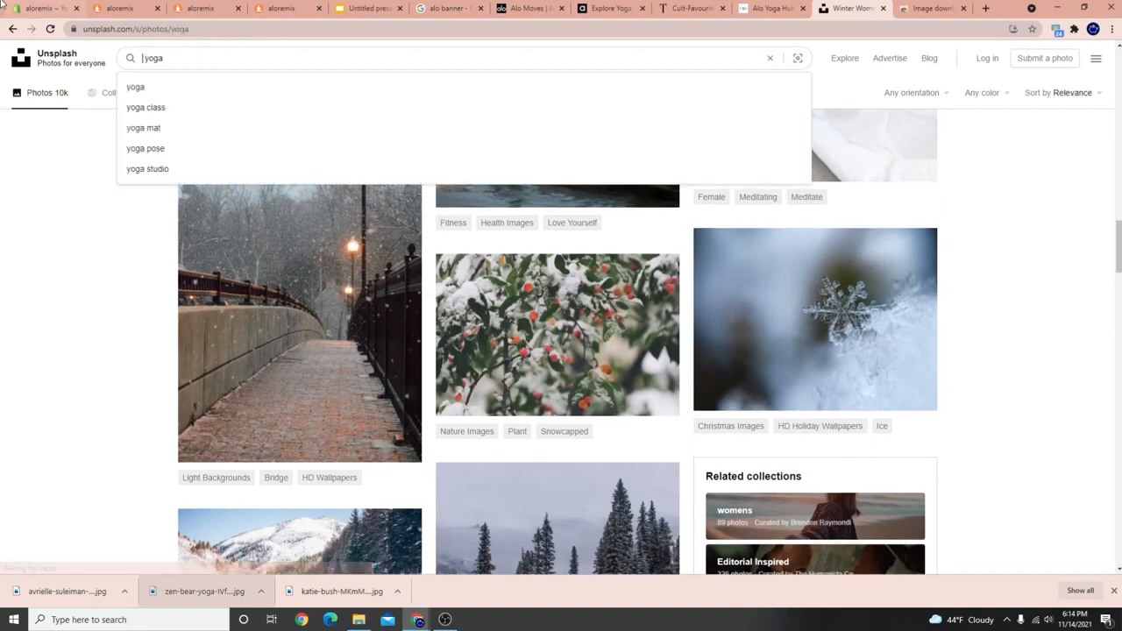
key("Return")
scroll(623, 436, "down", 10)
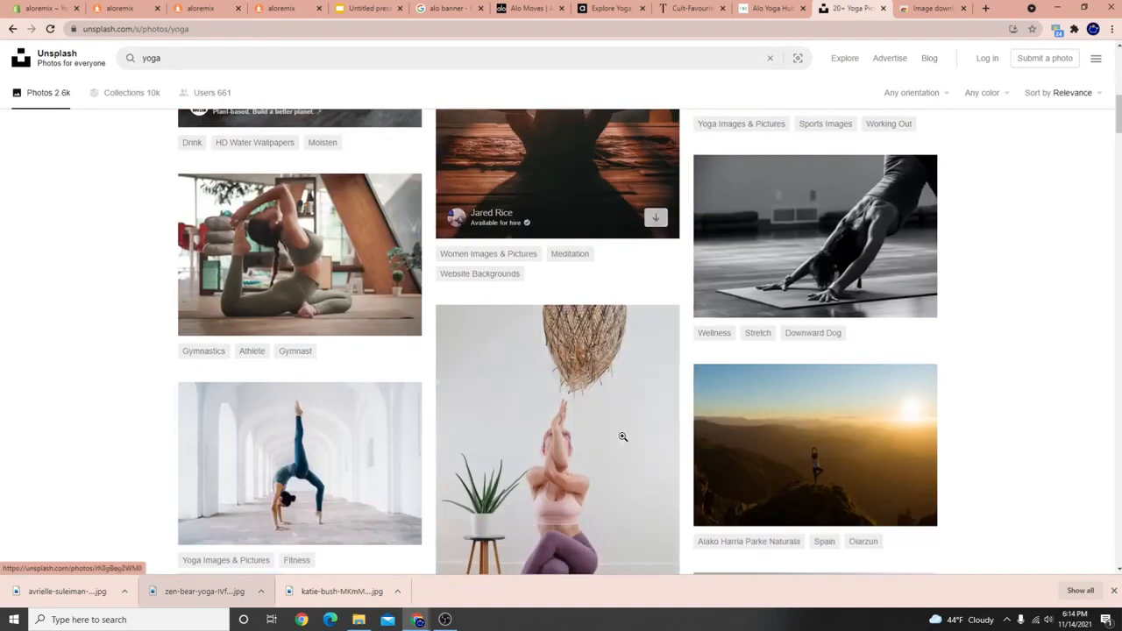
scroll(623, 437, "down", 3)
Download the backbend yoga photo at Medium 1920x1280 and drop it into Yoga Blog #3's featured image.
left_click(298, 176)
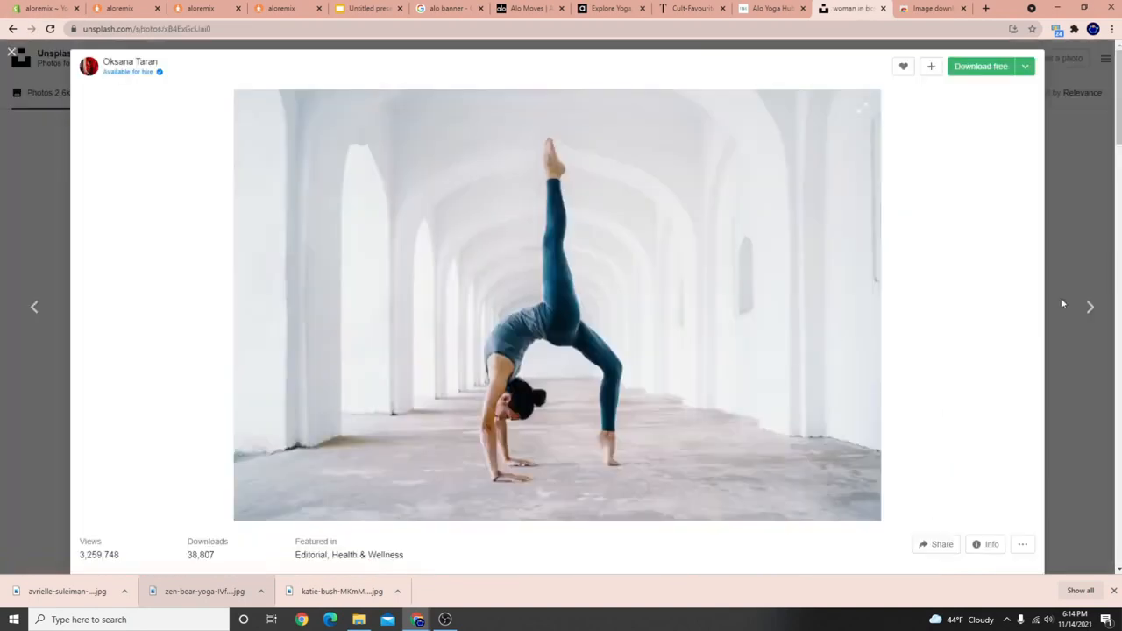
left_click(1024, 69)
left_click(994, 125)
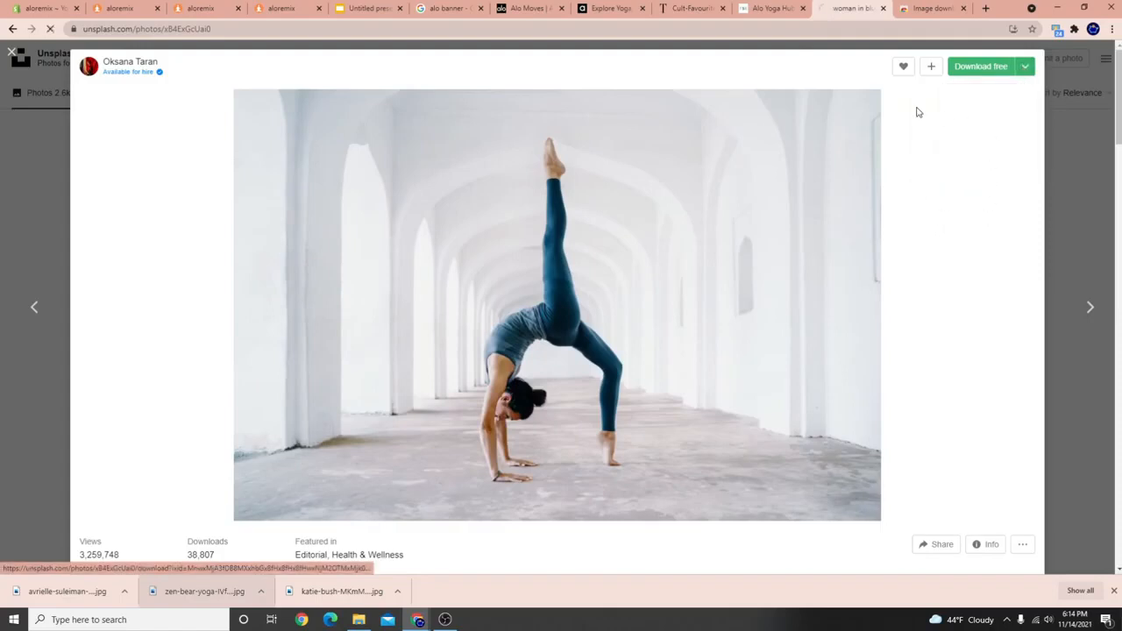
left_click(47, 7)
left_click_drag(61, 591, 798, 445)
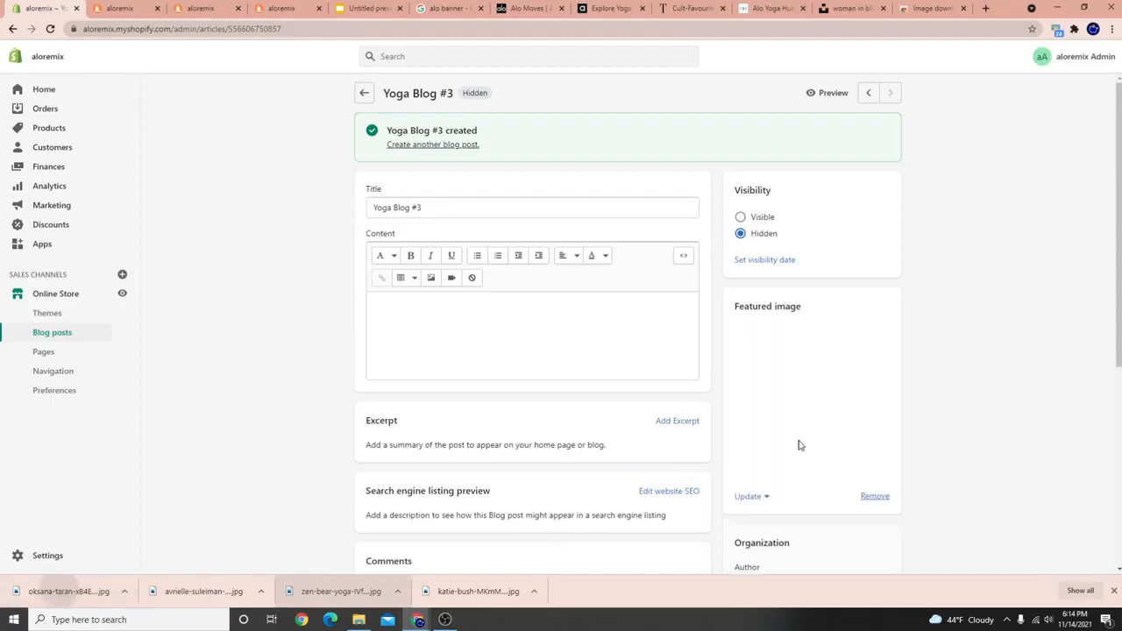
Save Yoga Blog #3, give Yoga Blog #2 the seated photo as featured image, save, and preview.
left_click(889, 57)
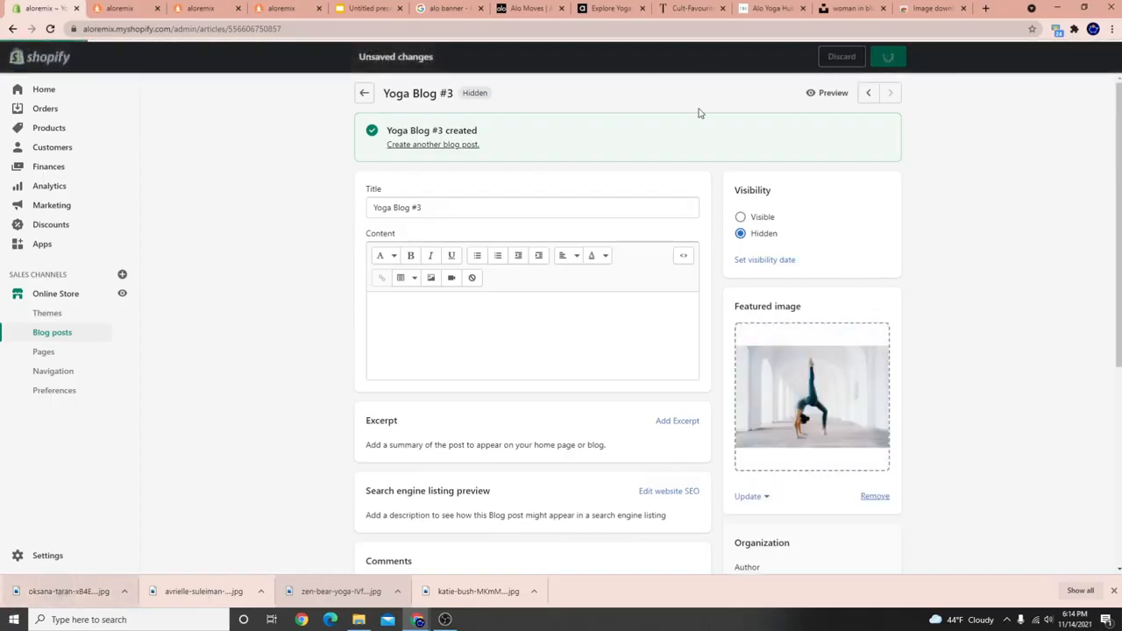
left_click(867, 92)
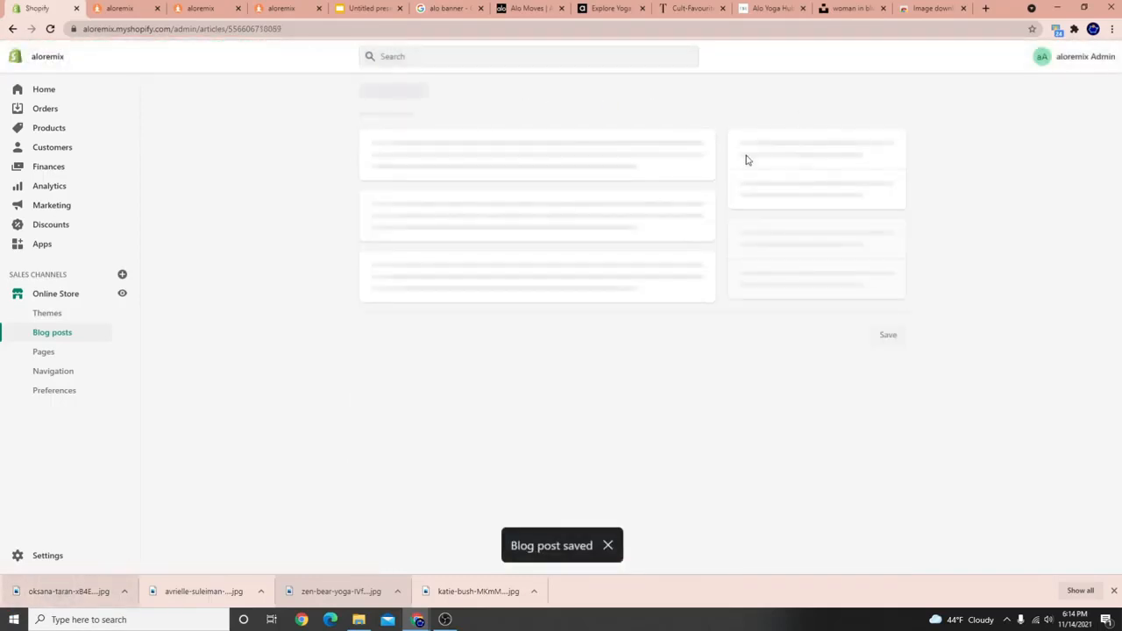
left_click_drag(62, 591, 756, 381)
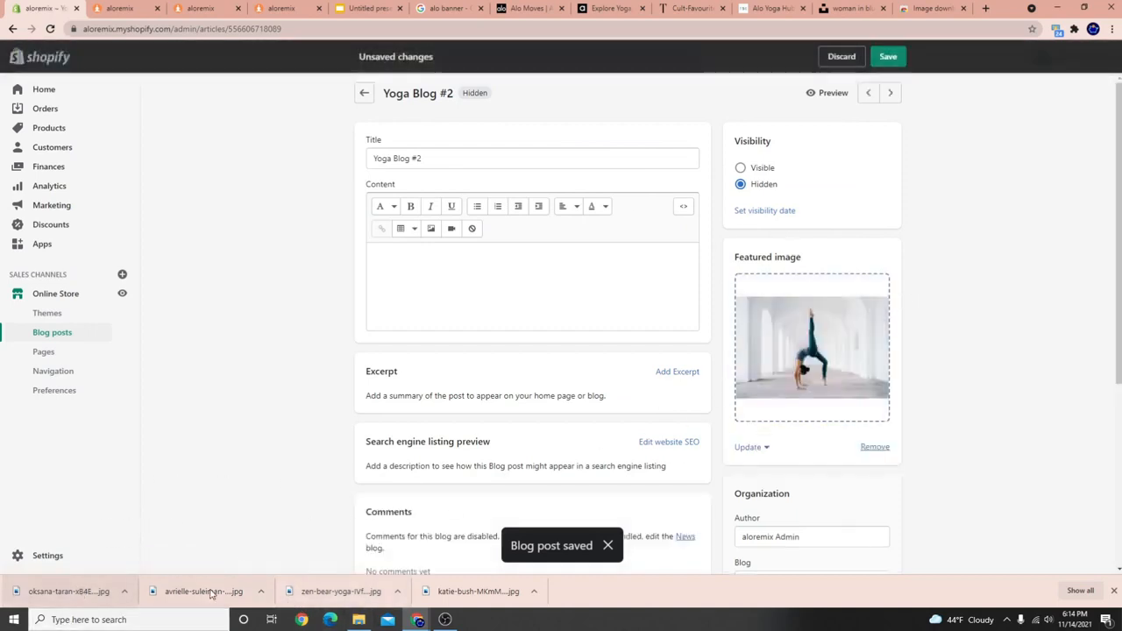
left_click(886, 56)
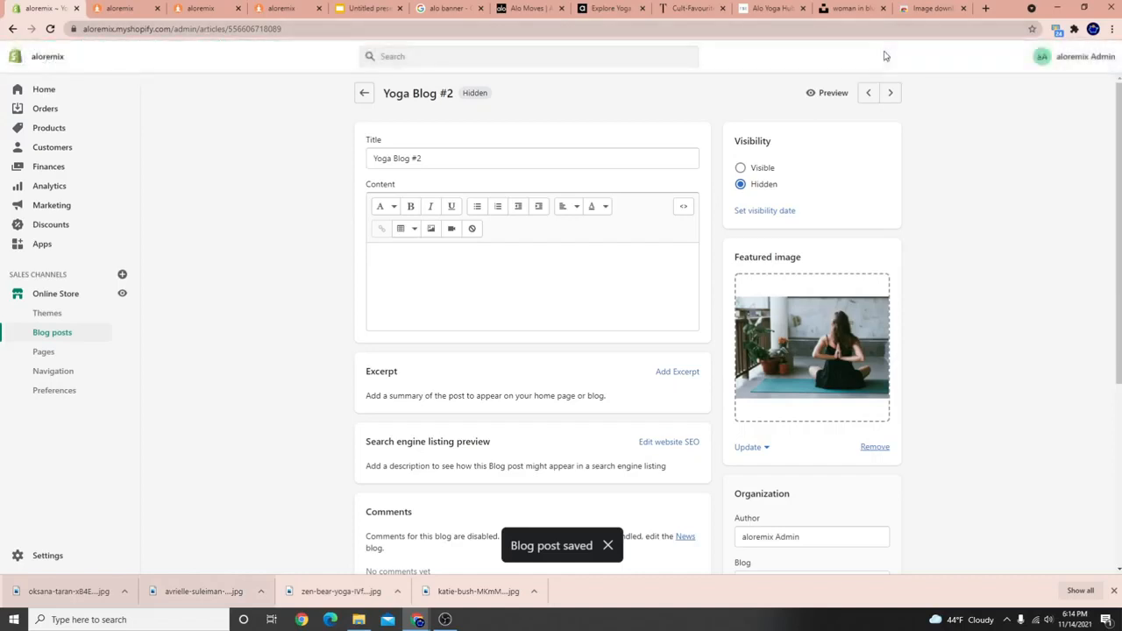
left_click(829, 93)
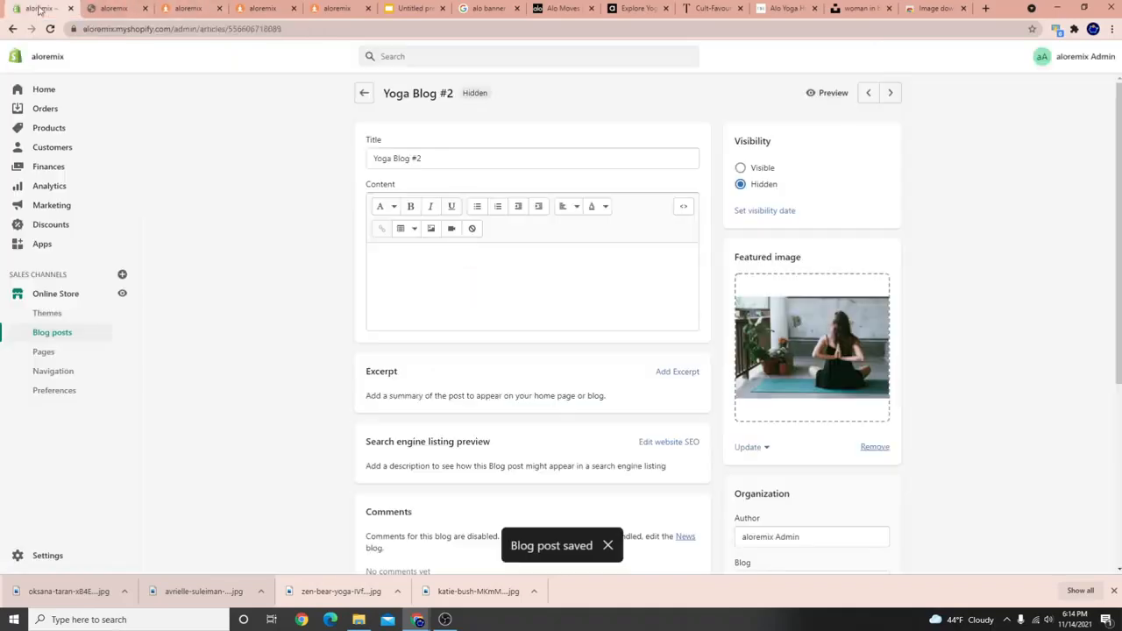
Open the WOLF STORE theme in the theme editor.
left_click(40, 8)
left_click(70, 296)
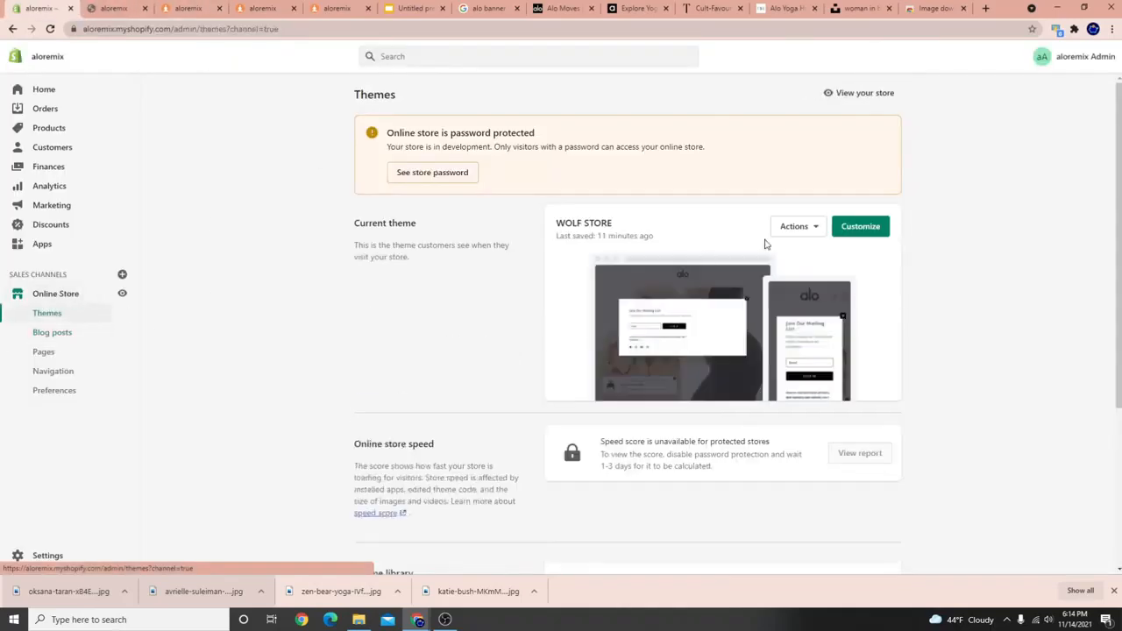
left_click(848, 228)
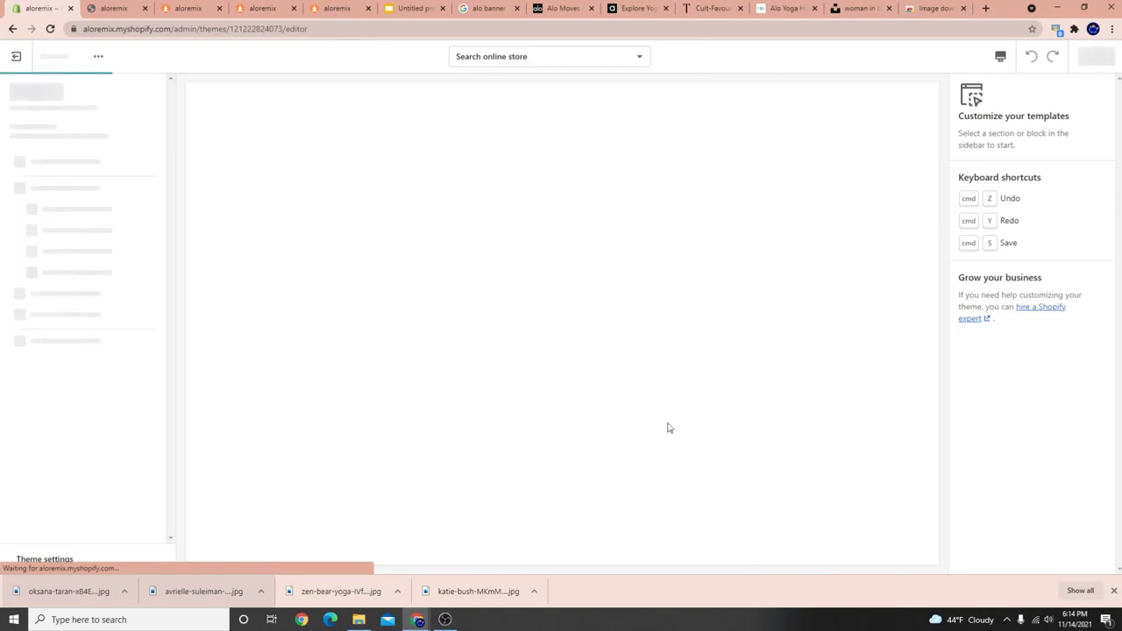
scroll(750, 478, "down", 3)
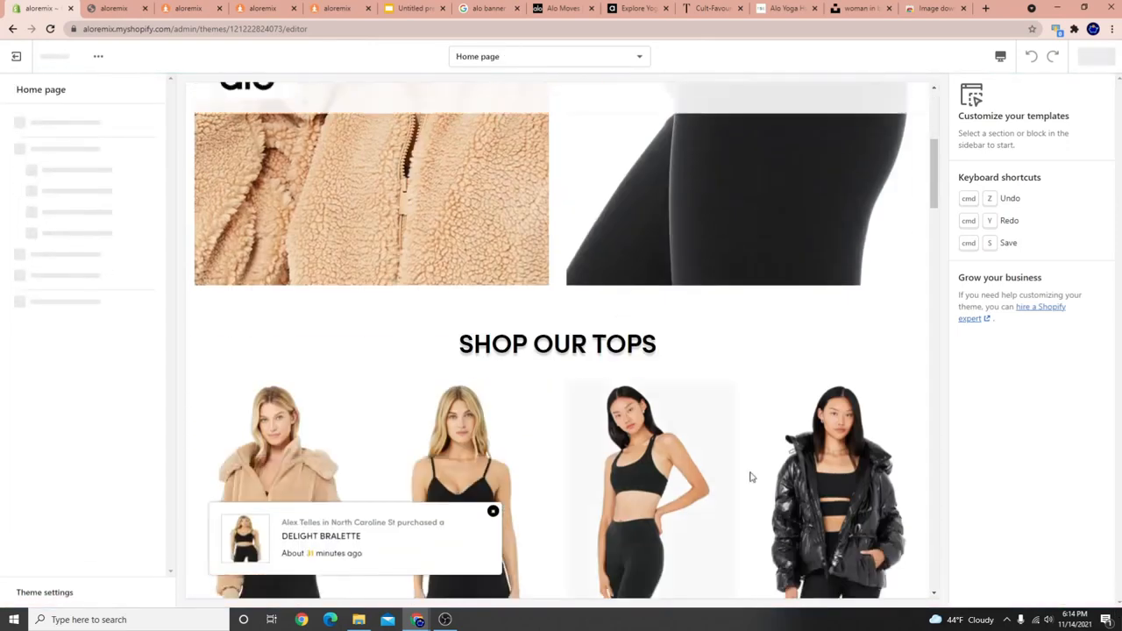
scroll(750, 477, "down", 10)
scroll(649, 394, "up", 2)
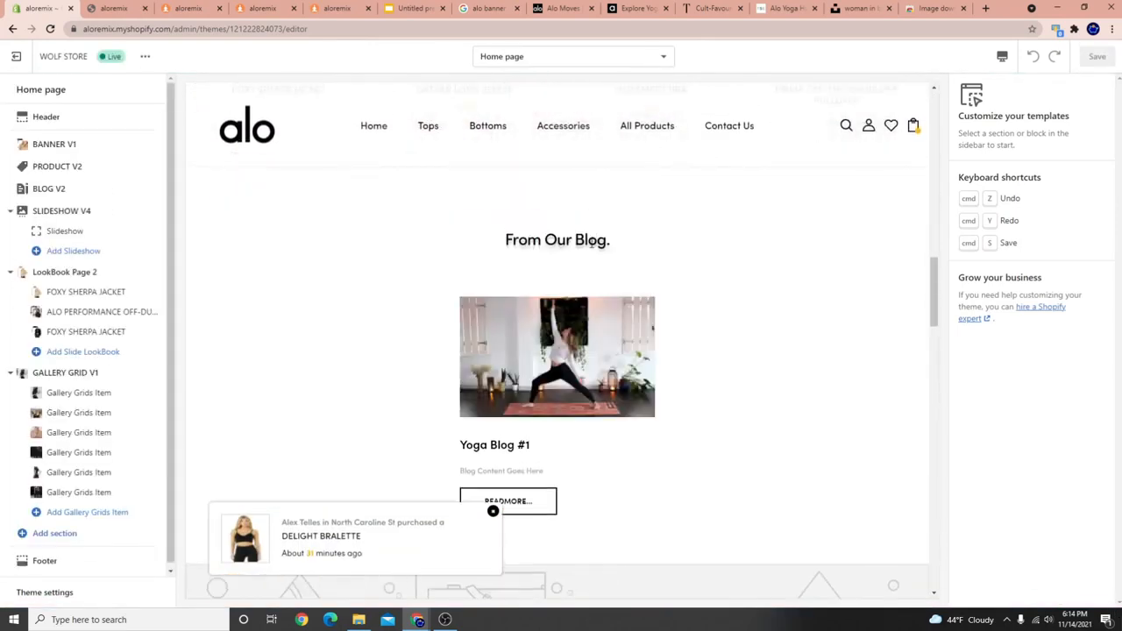
Preview the Yoga Blog #1 post page, then exit to the Themes list.
left_click(641, 320)
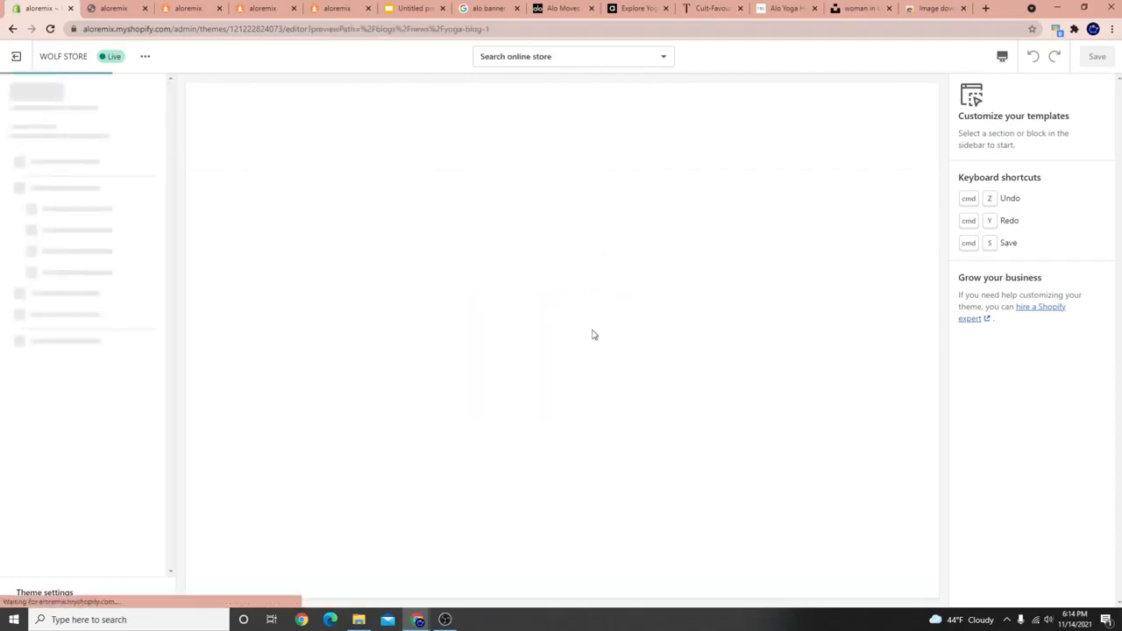
scroll(605, 386, "down", 10)
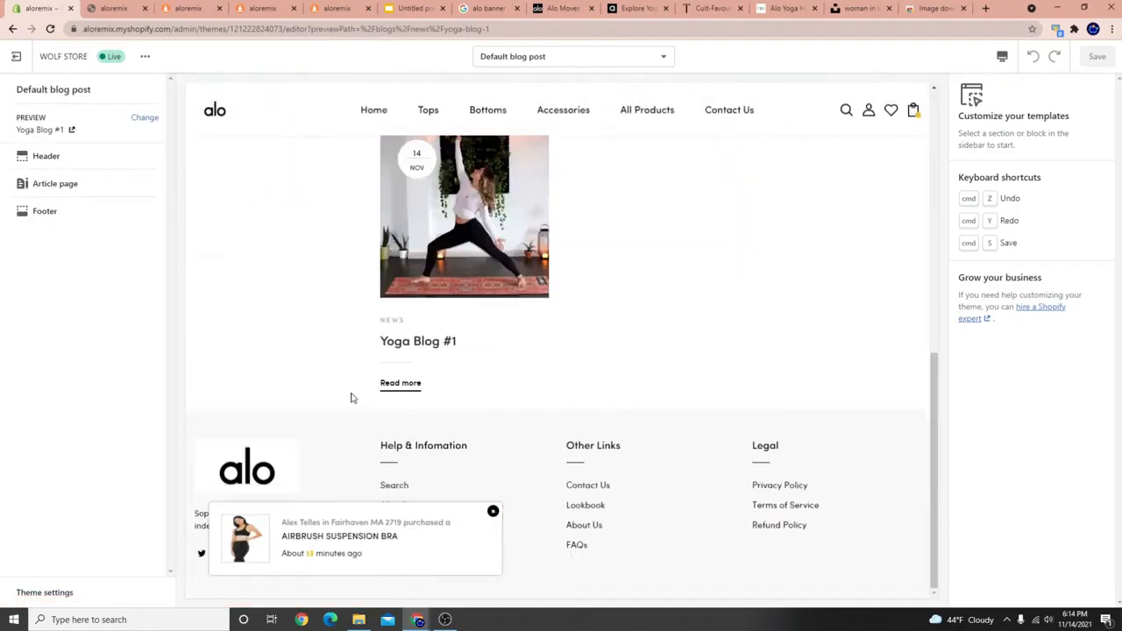
scroll(354, 396, "up", 3)
left_click(17, 63)
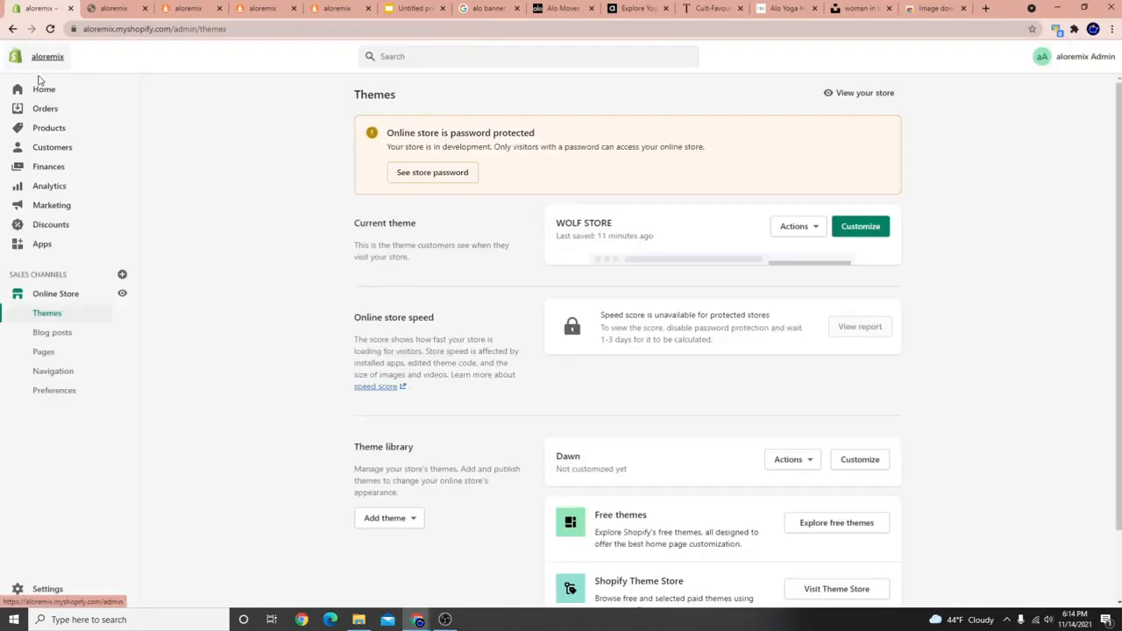
Make Yoga Blog #3 visible and save it.
left_click(46, 335)
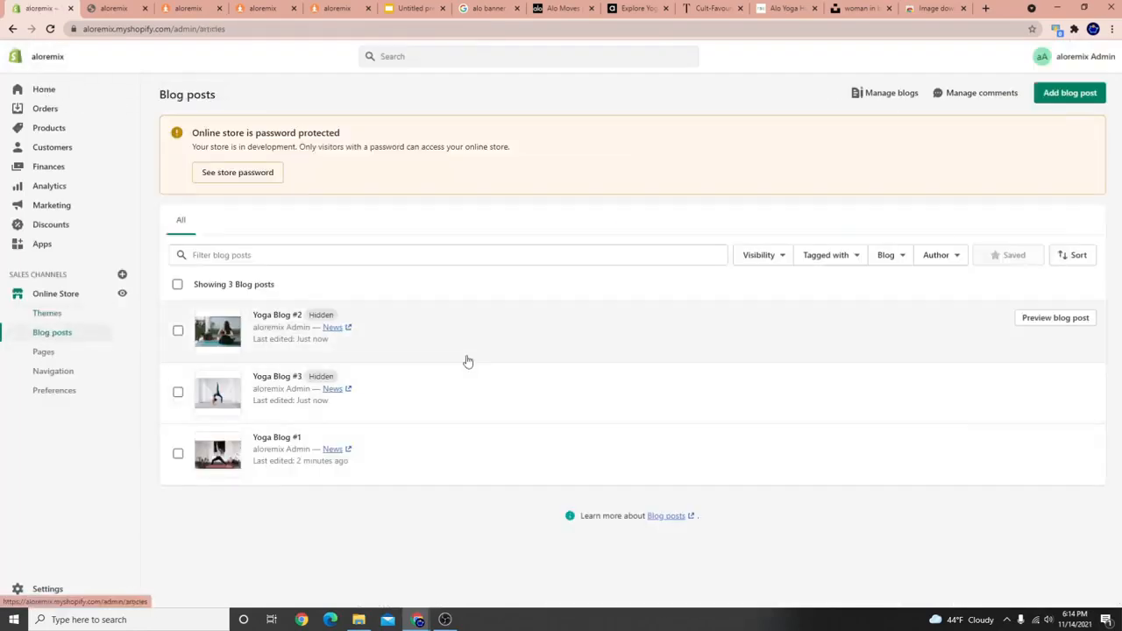
left_click(244, 403)
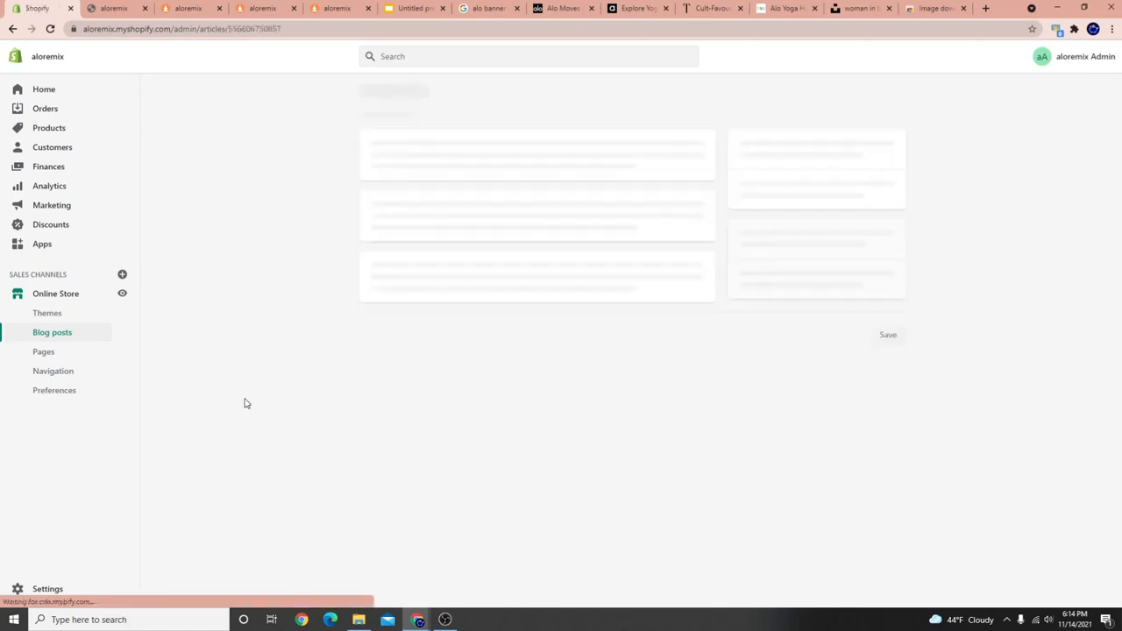
left_click(763, 171)
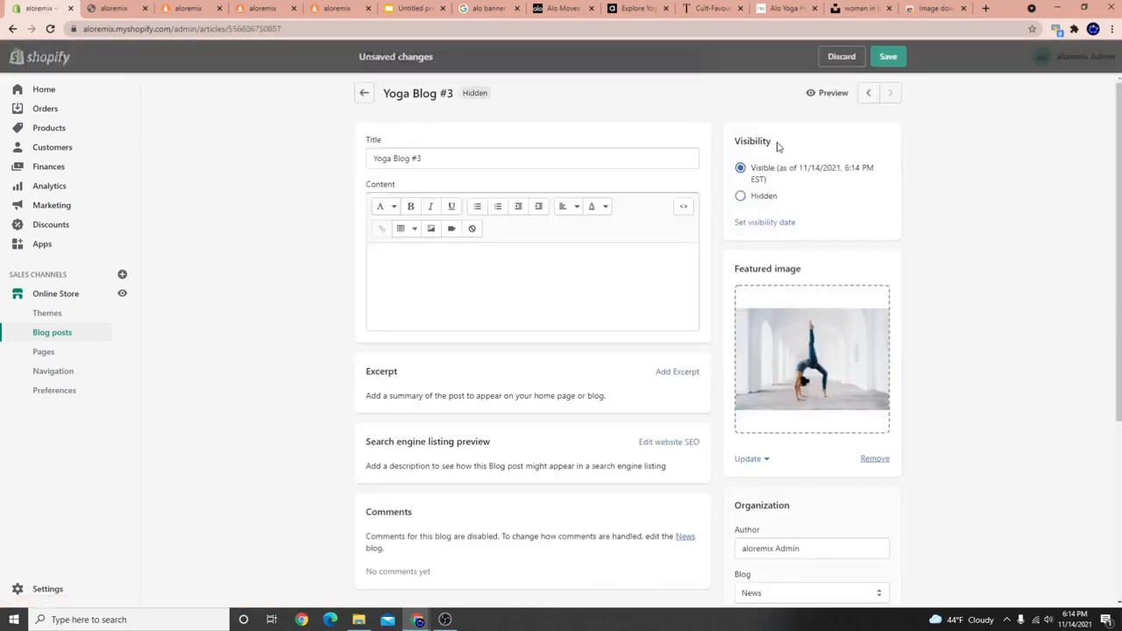
left_click(888, 56)
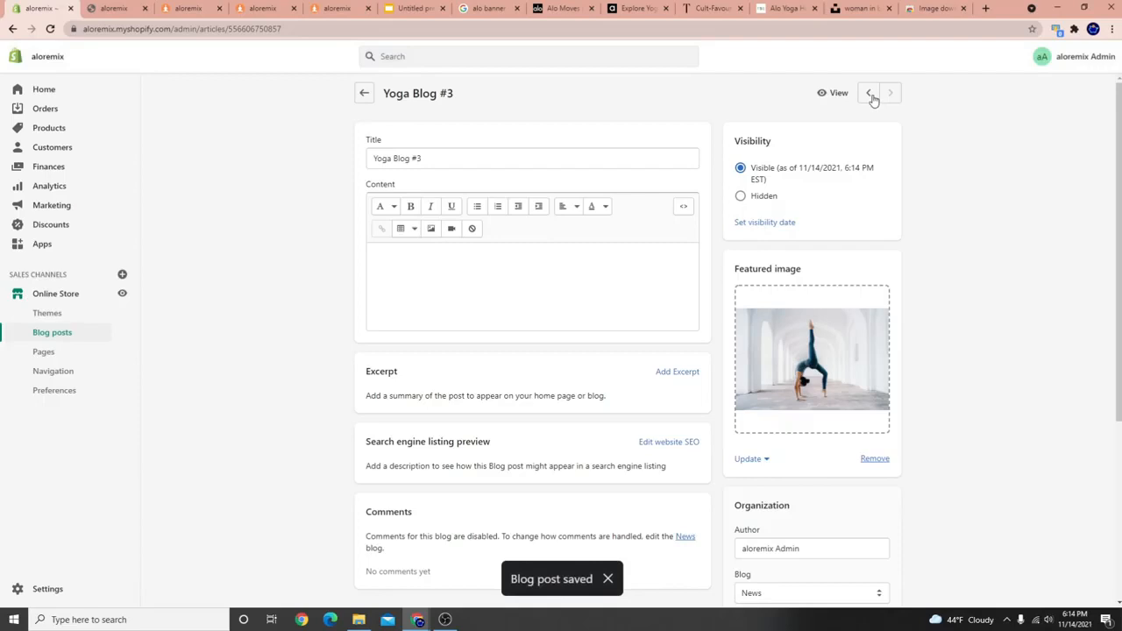
Make Yoga Blog #2 visible, save it, and reopen the WOLF STORE theme editor.
left_click(870, 95)
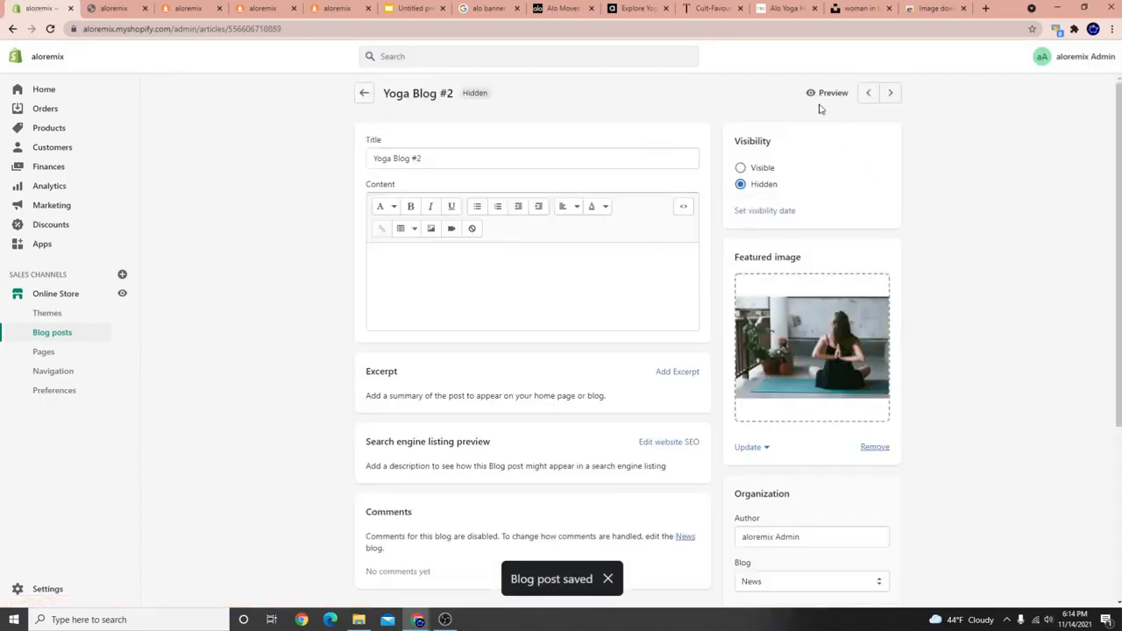
left_click(755, 166)
left_click(893, 57)
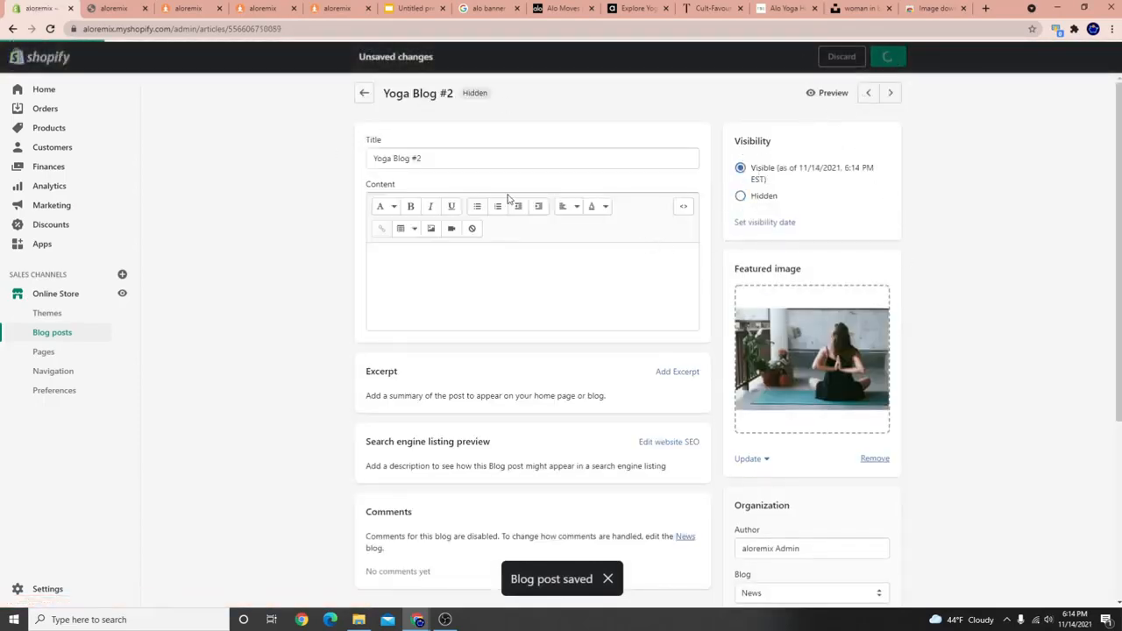
left_click(16, 293)
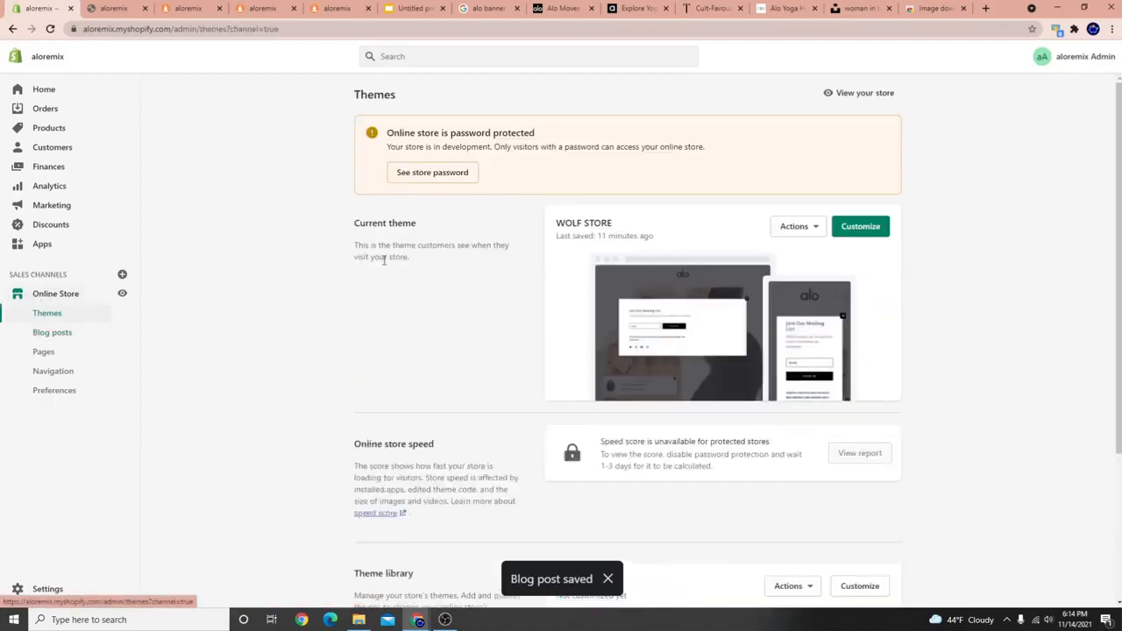
left_click(865, 224)
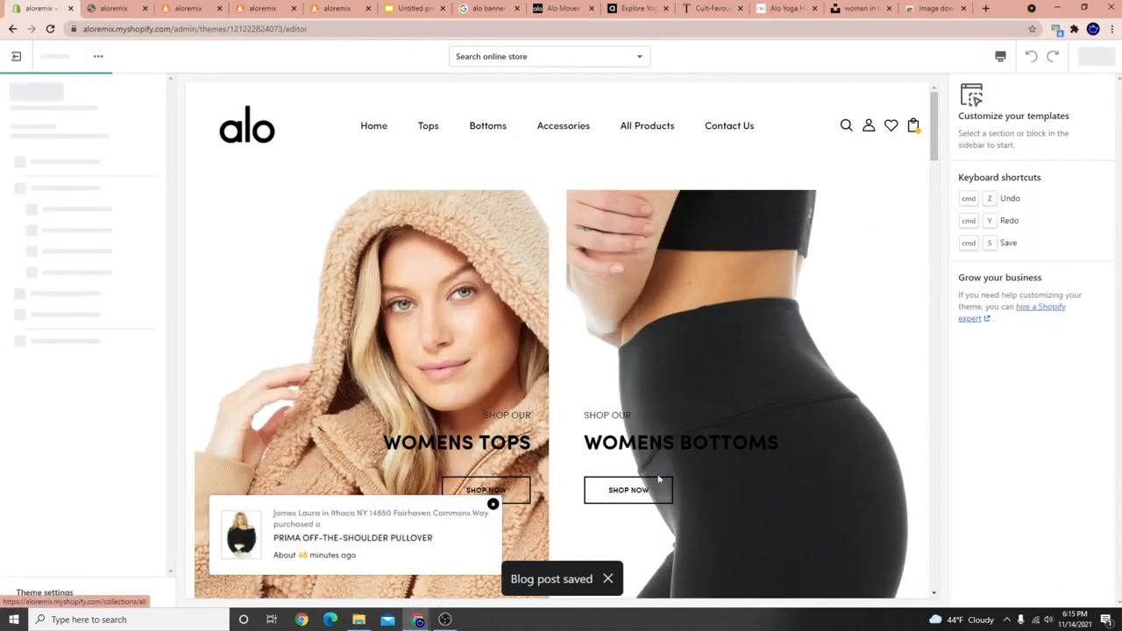
Check the home page blog cards and preview the Yoga Blog #3 post.
scroll(263, 394, "down", 3)
scroll(263, 394, "down", 5)
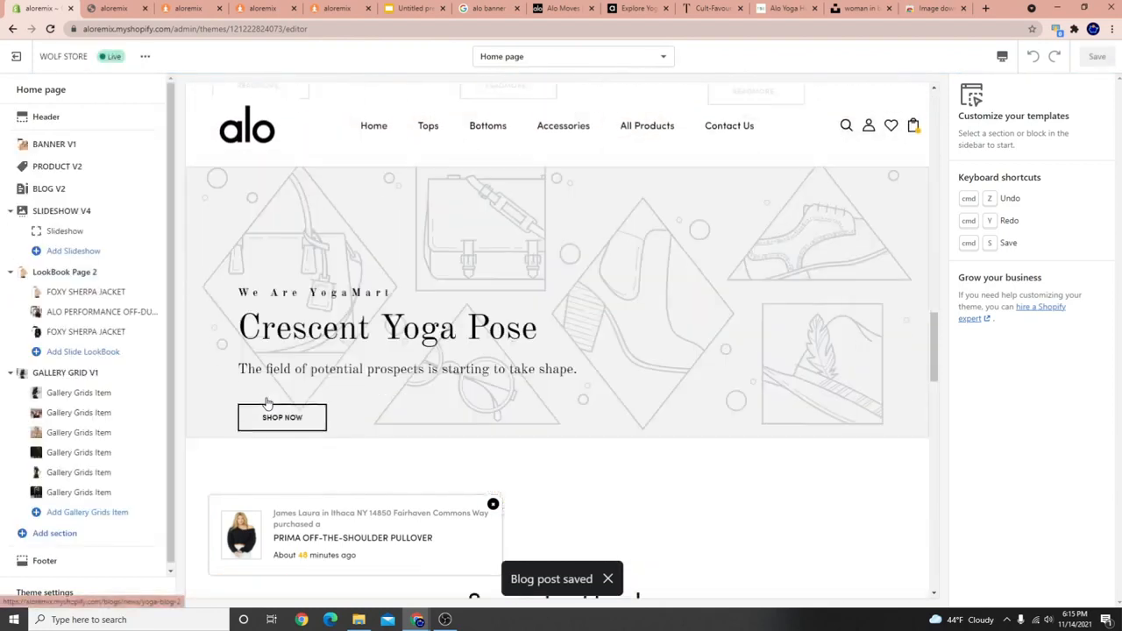
scroll(529, 328, "up", 1)
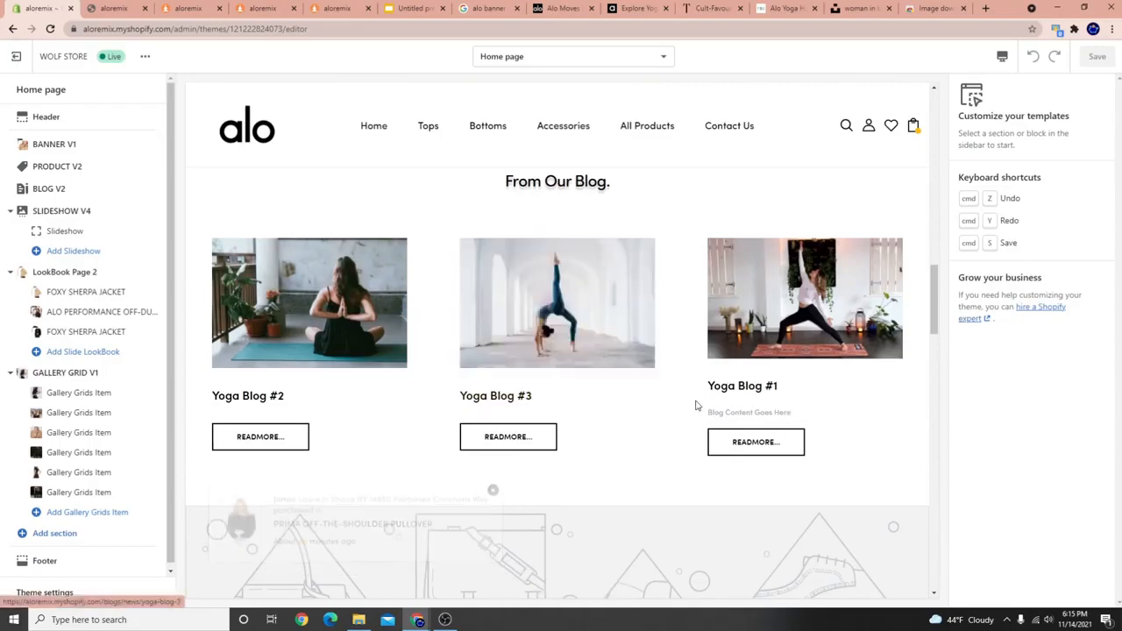
left_click(602, 315)
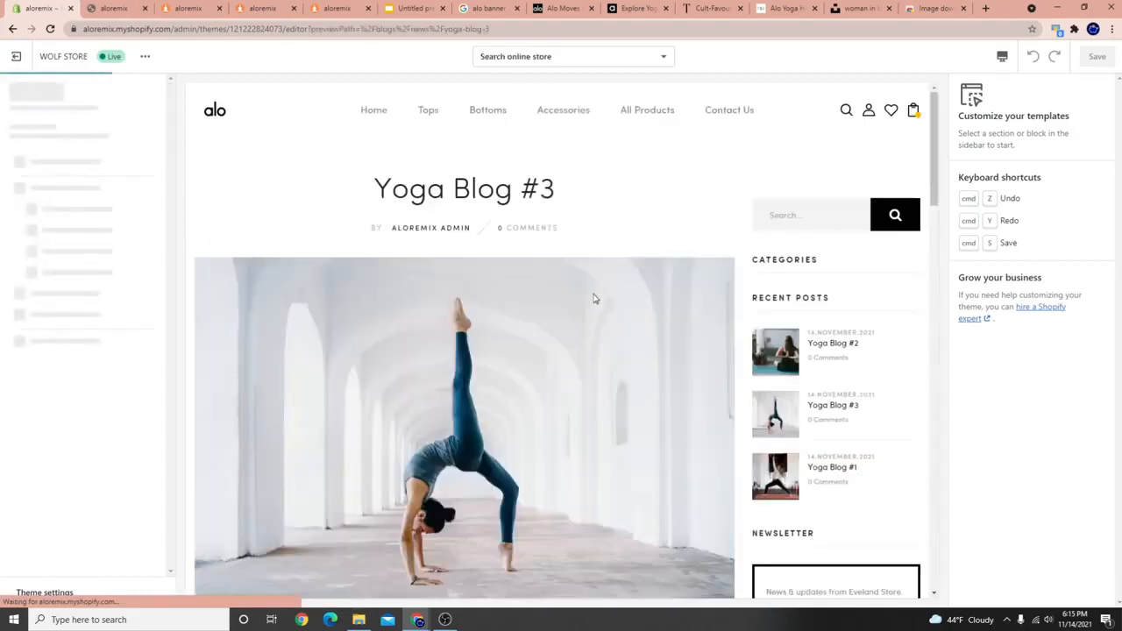
scroll(421, 244, "down", 3)
scroll(421, 242, "up", 5)
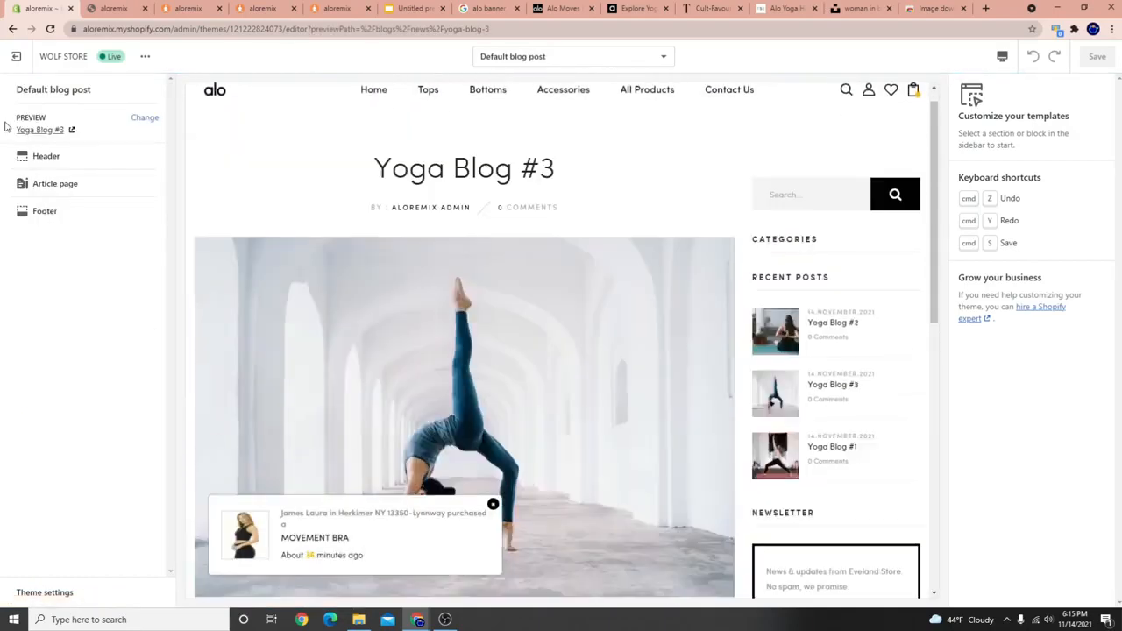
Point out the Create Store Footer topic on the course slide, then return to the theme editor.
left_click(445, 620)
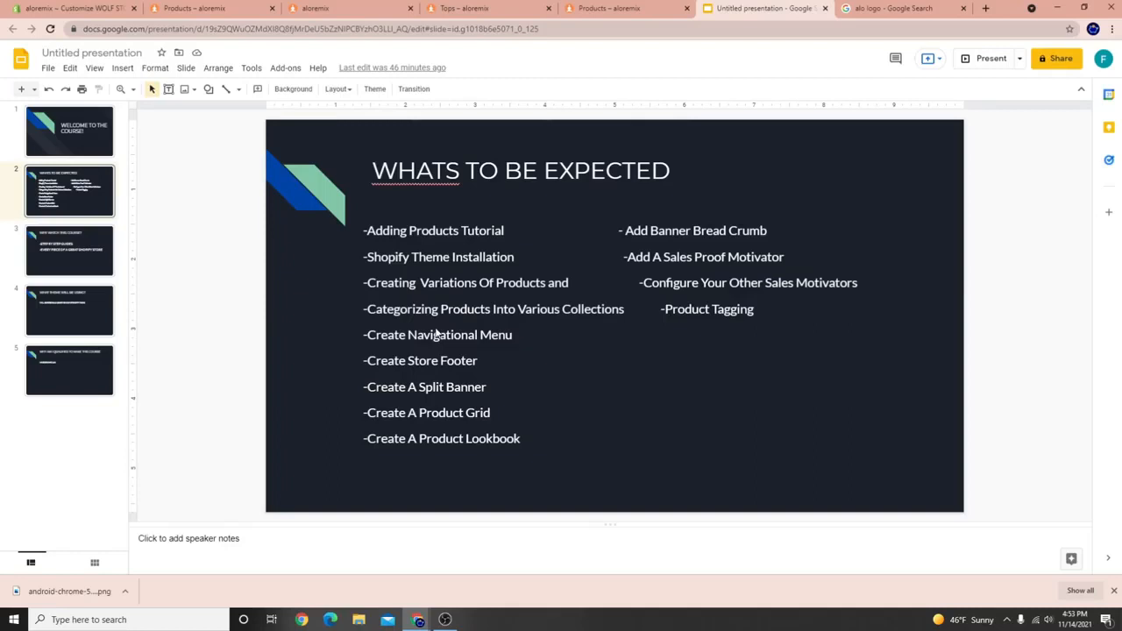
left_click(395, 360)
left_click(359, 361)
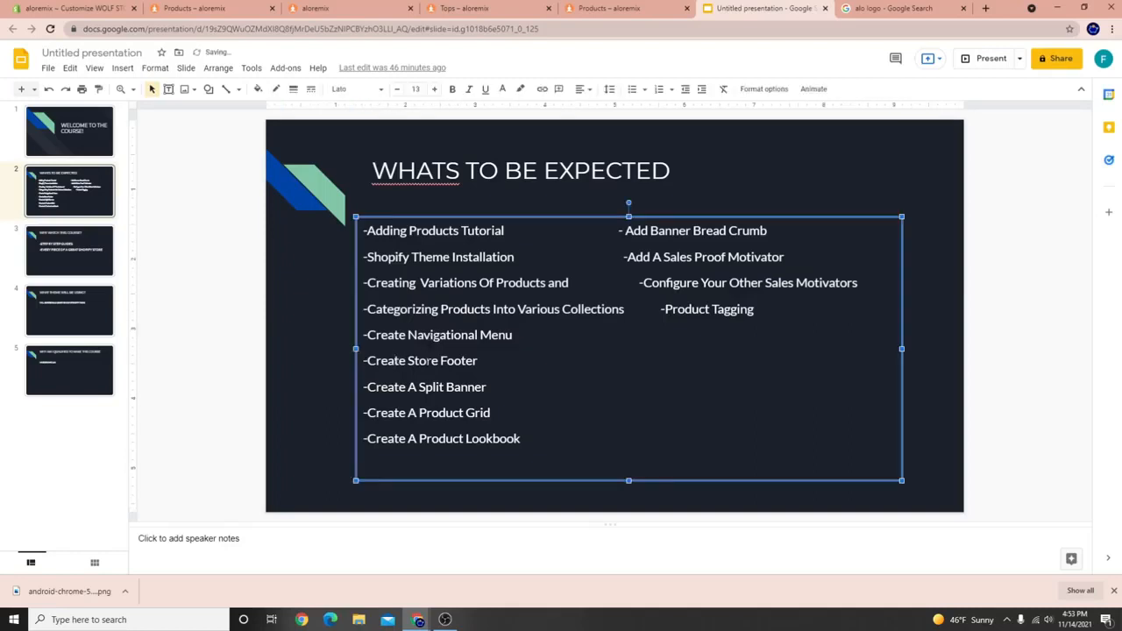
left_click(109, 9)
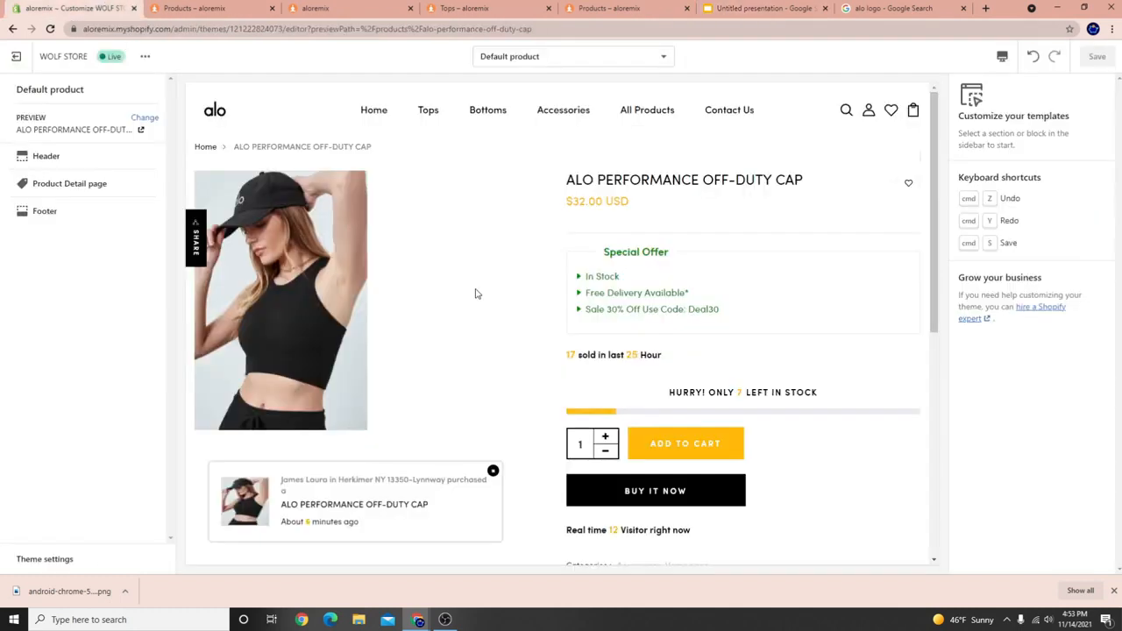
Highlight the footer text in the product preview to point it out.
scroll(346, 404, "down", 10)
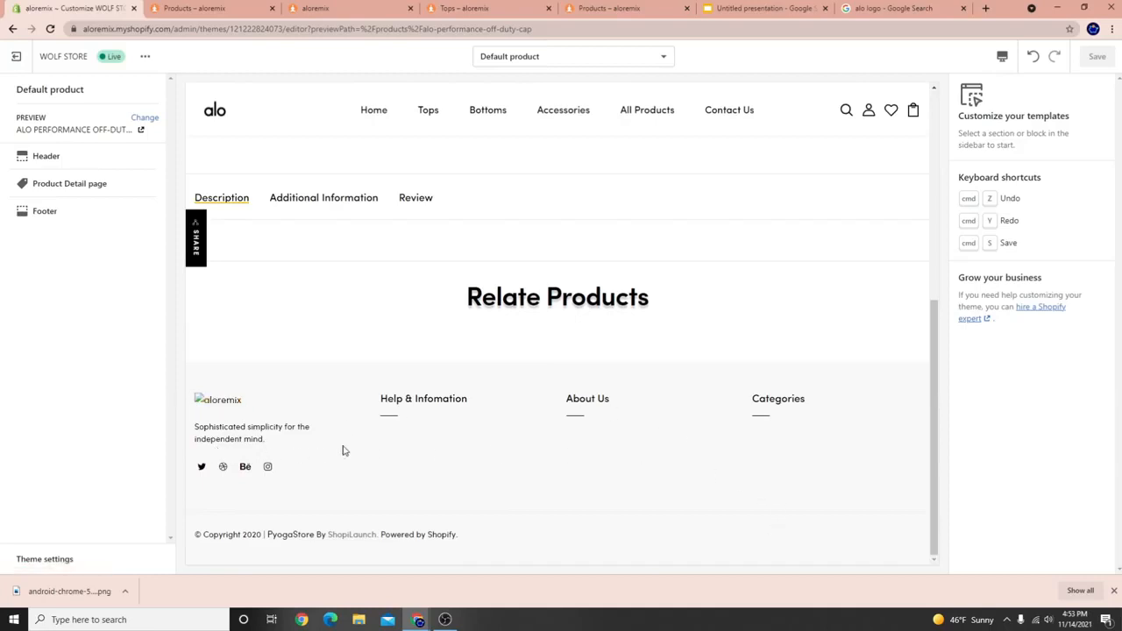
left_click_drag(759, 393, 272, 398)
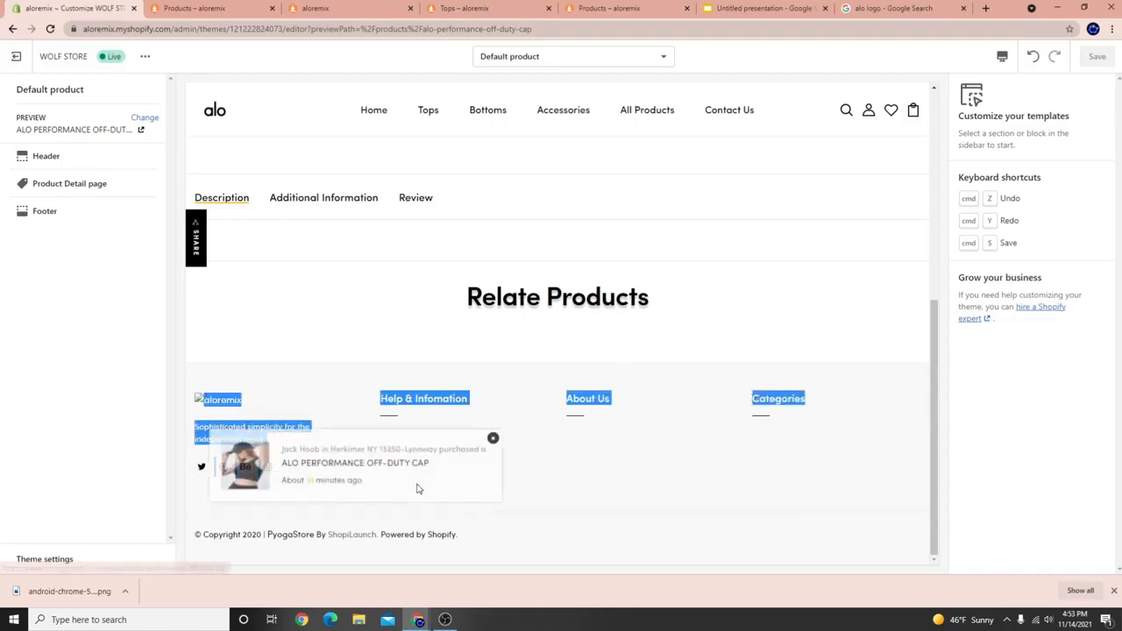
scroll(413, 526, "up", 2)
scroll(480, 501, "down", 1)
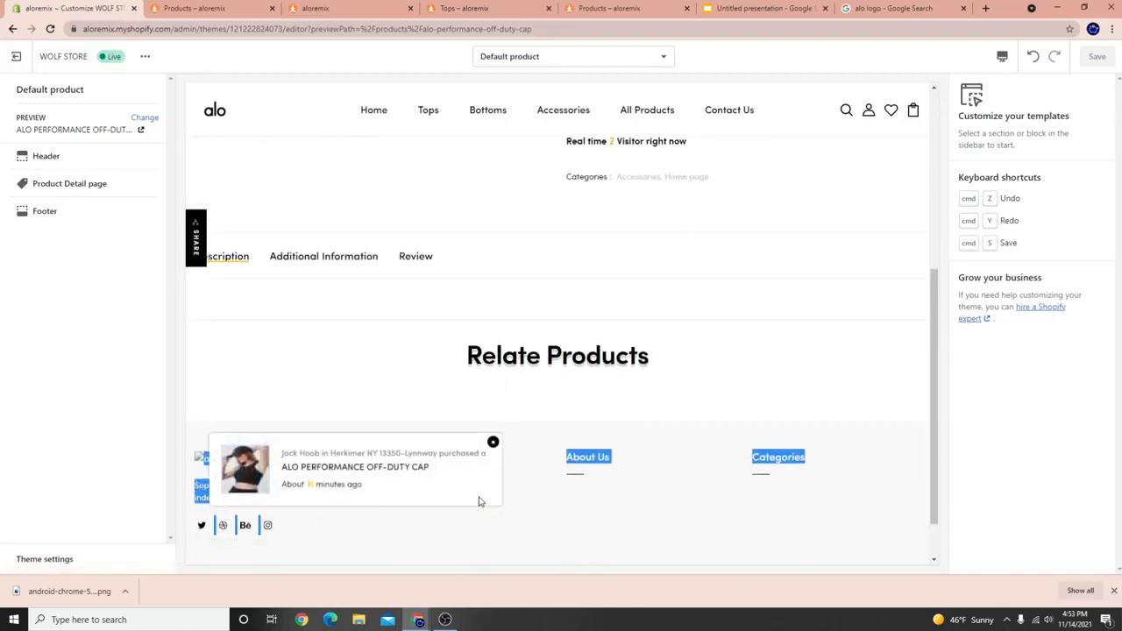
left_click(492, 443)
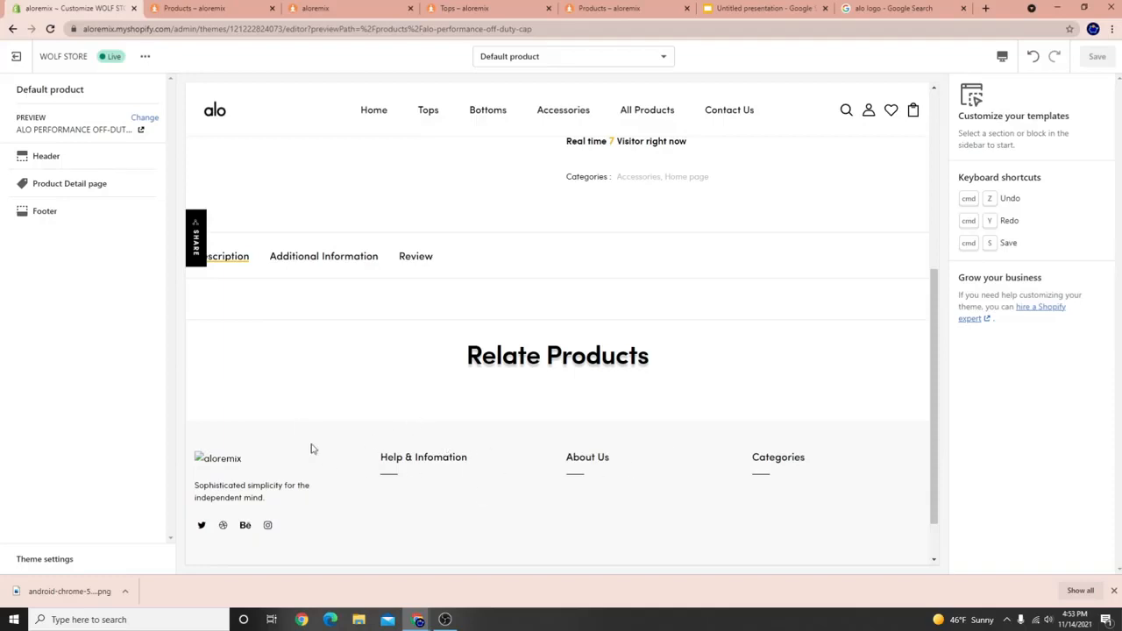
Open Footer settings, keep 'Footer Otherpages' at Footer v1, and switch the preview to home.
left_click(60, 217)
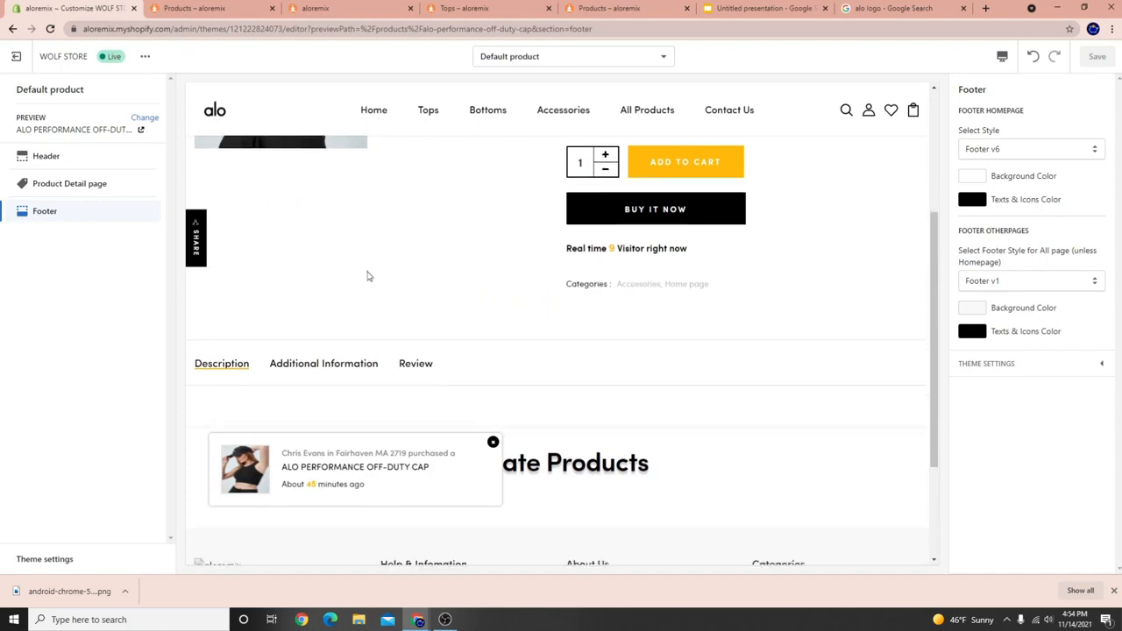
scroll(280, 398, "up", 1)
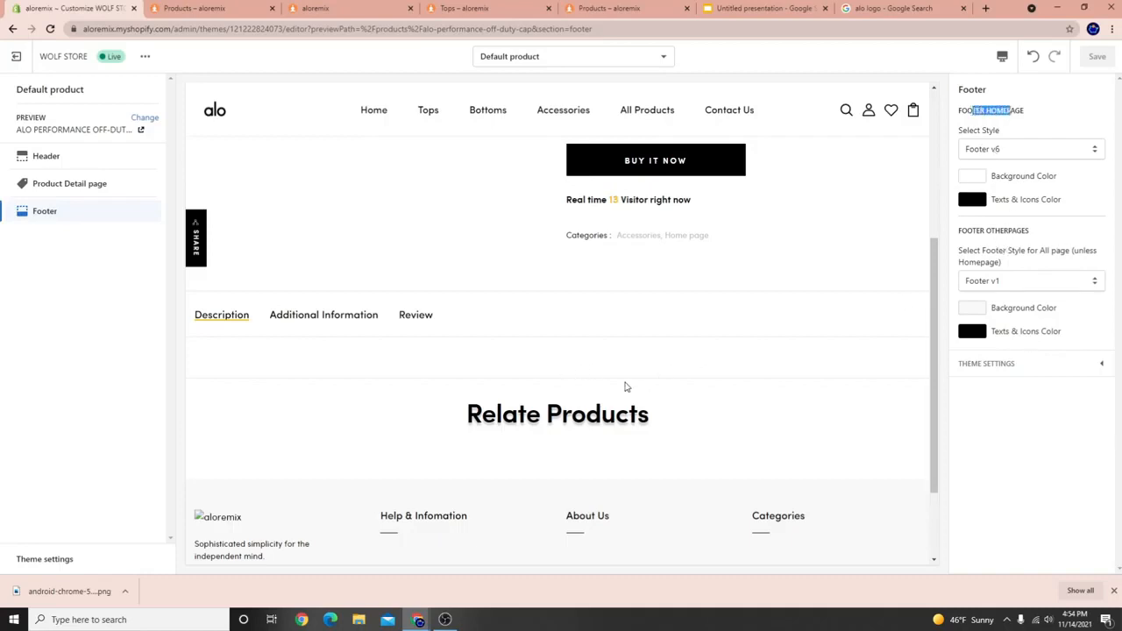
left_click(1011, 281)
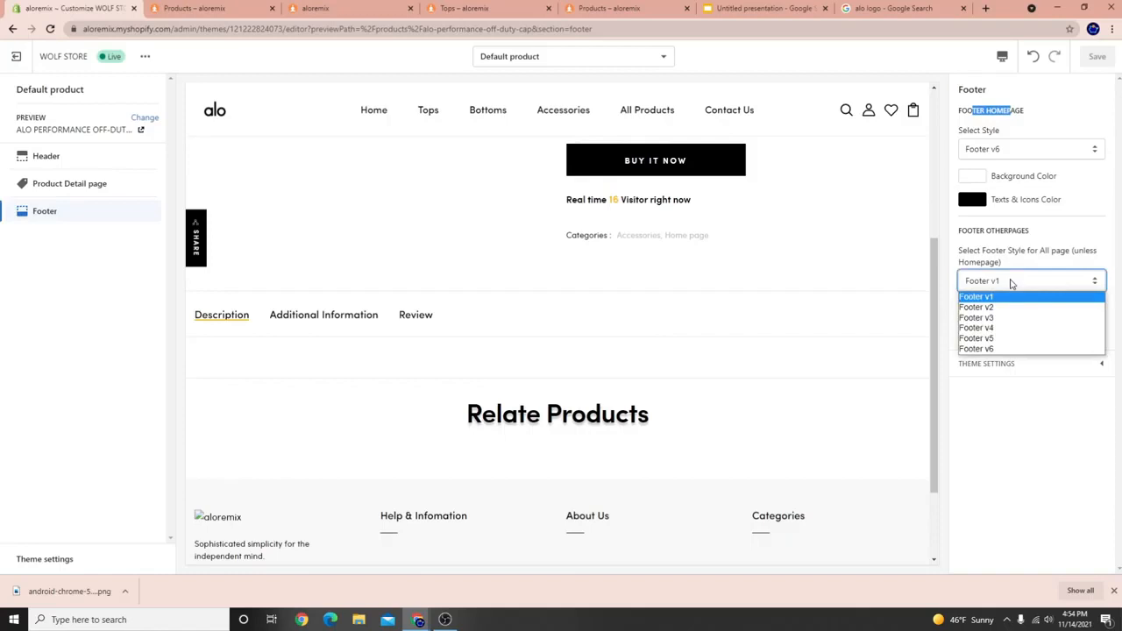
key("Escape")
left_click(221, 115)
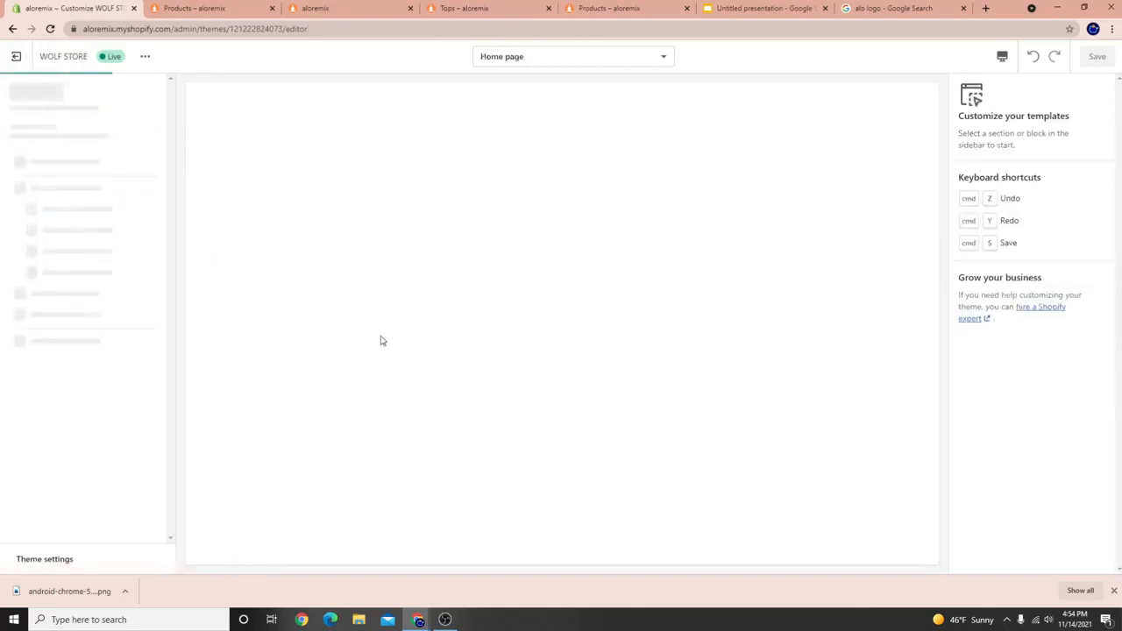
Open the home page Footer settings showing Footer v6 for homepage, Footer v1 elsewhere.
scroll(383, 350, "down", 10)
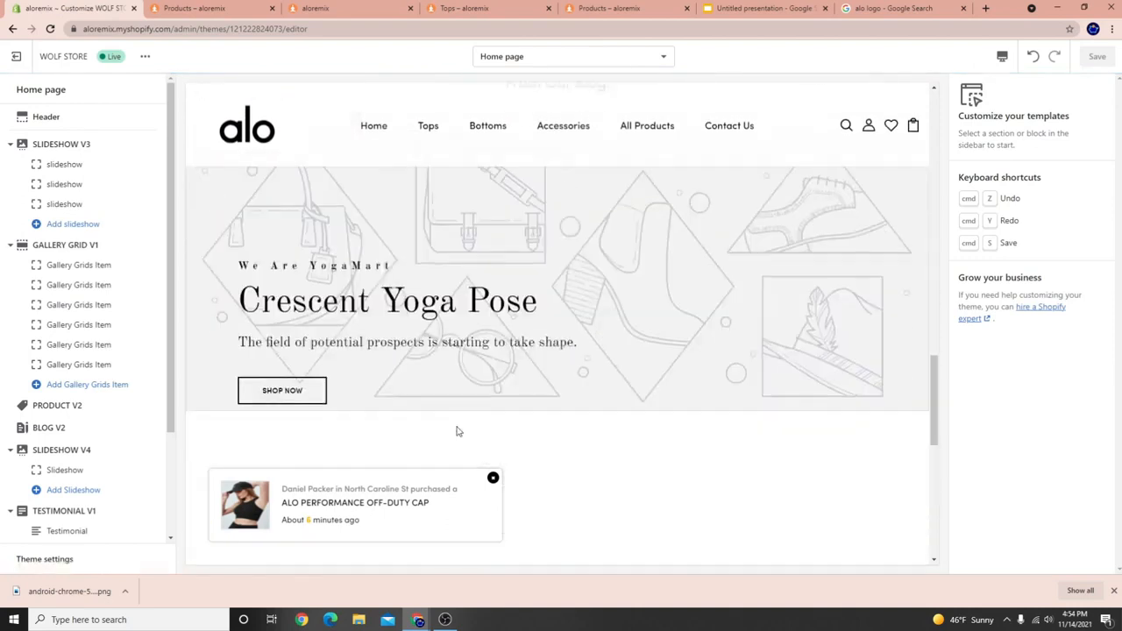
scroll(456, 431, "down", 5)
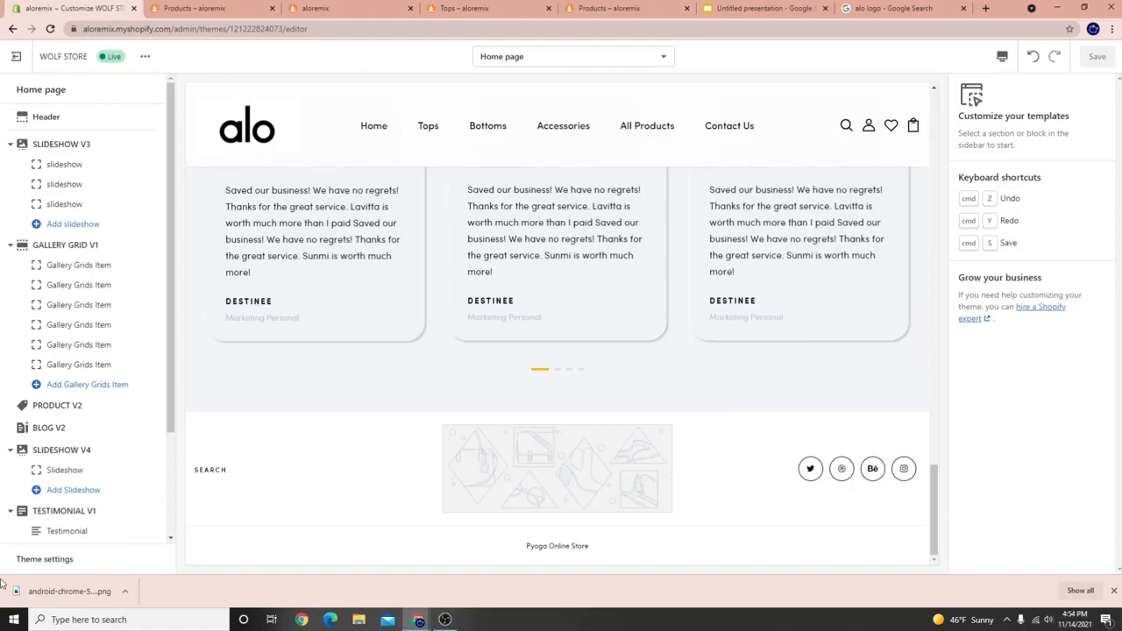
left_click(96, 561)
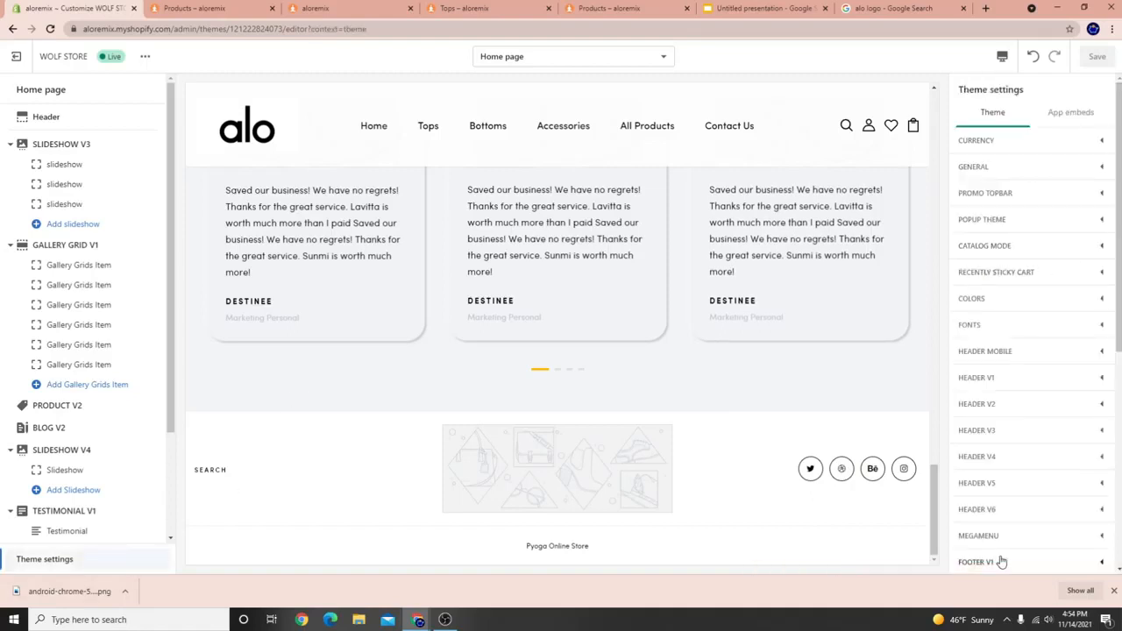
scroll(1000, 552, "down", 3)
scroll(60, 394, "down", 3)
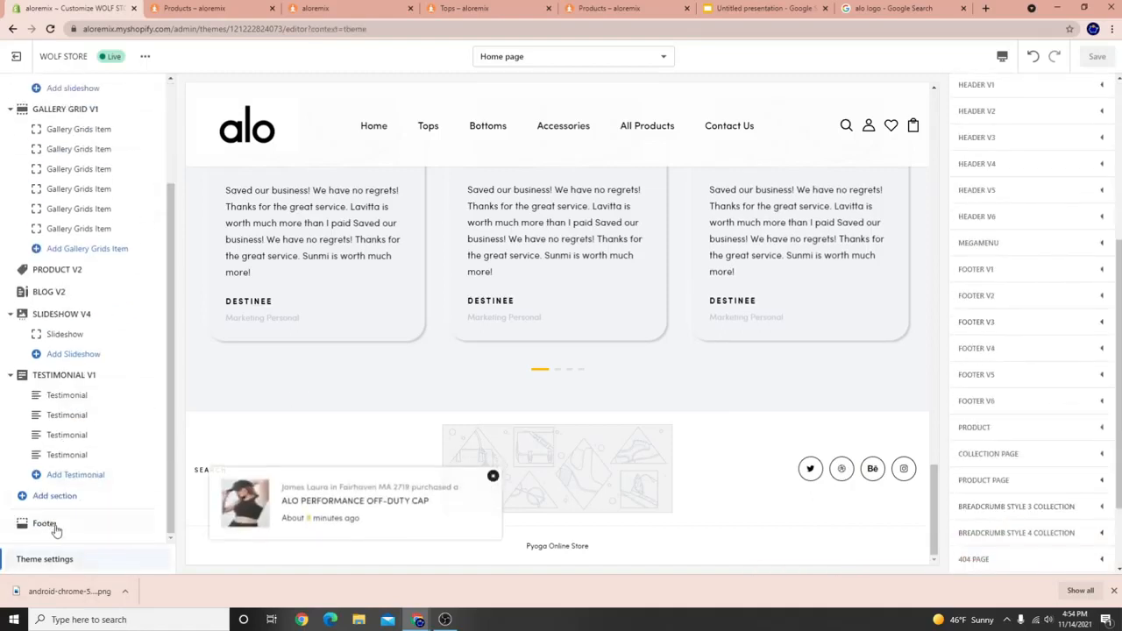
left_click(23, 526)
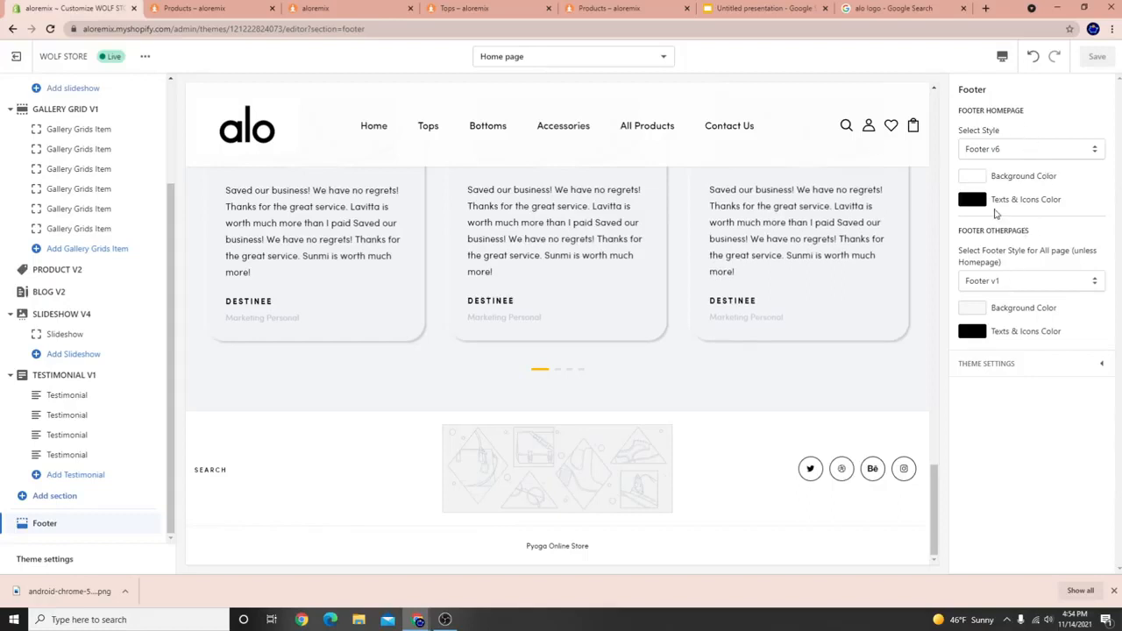
left_click(1032, 148)
left_click(991, 165)
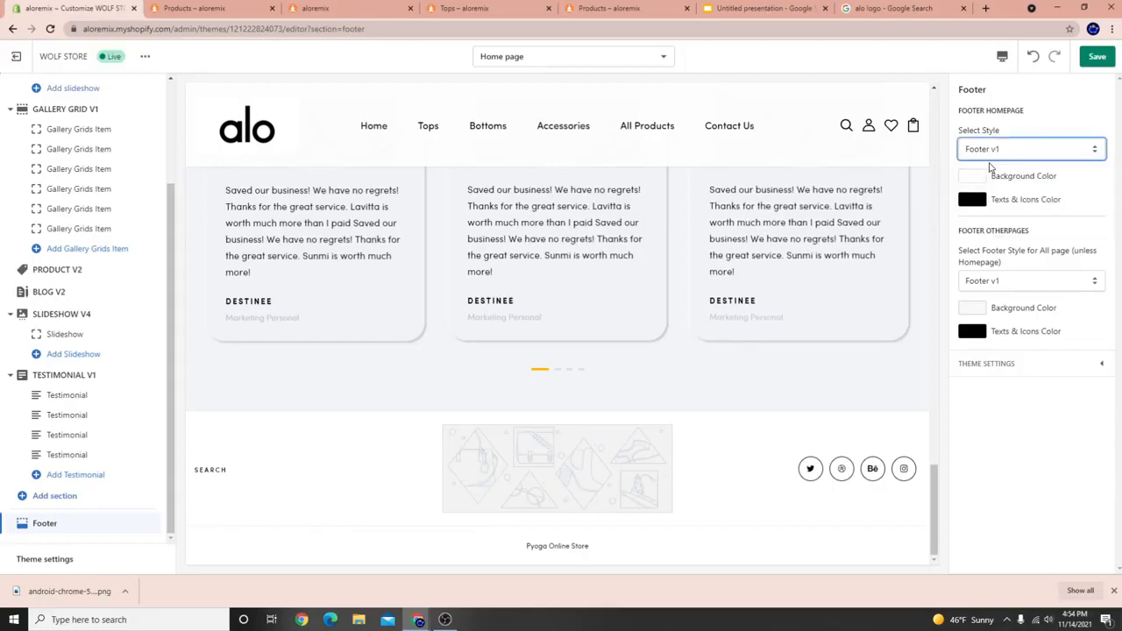
left_click(994, 150)
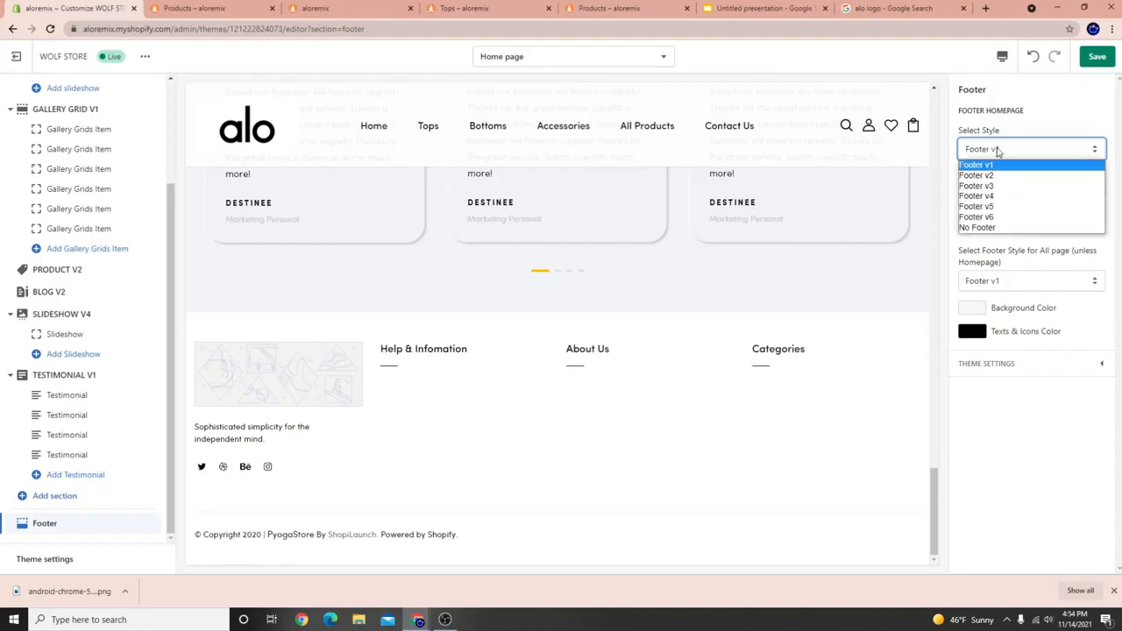
left_click(992, 171)
left_click(995, 151)
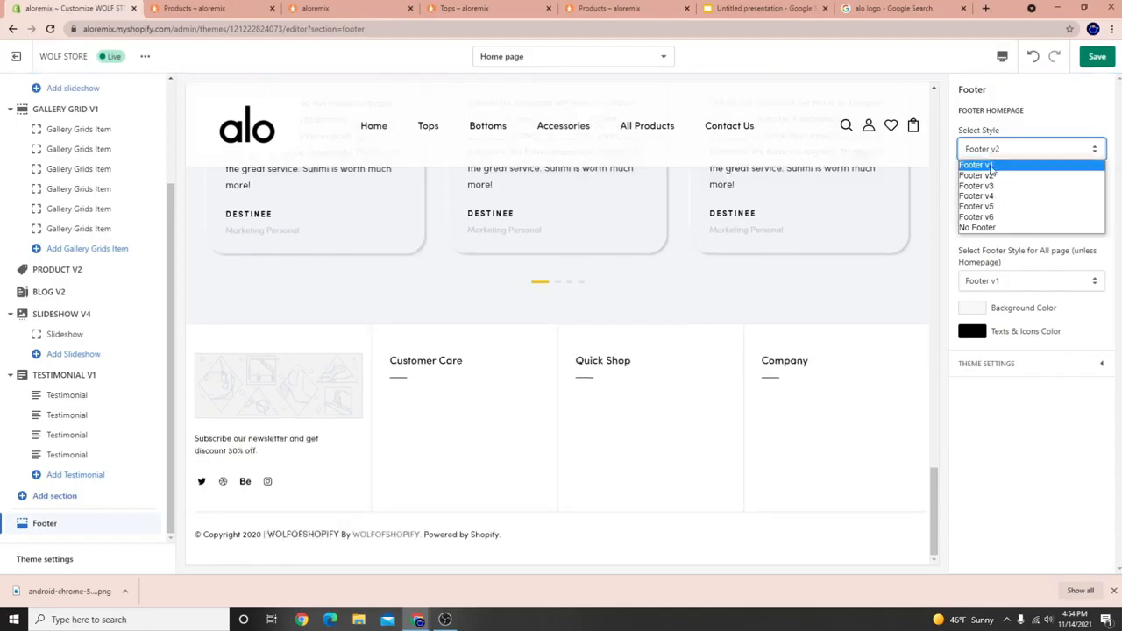
left_click(988, 190)
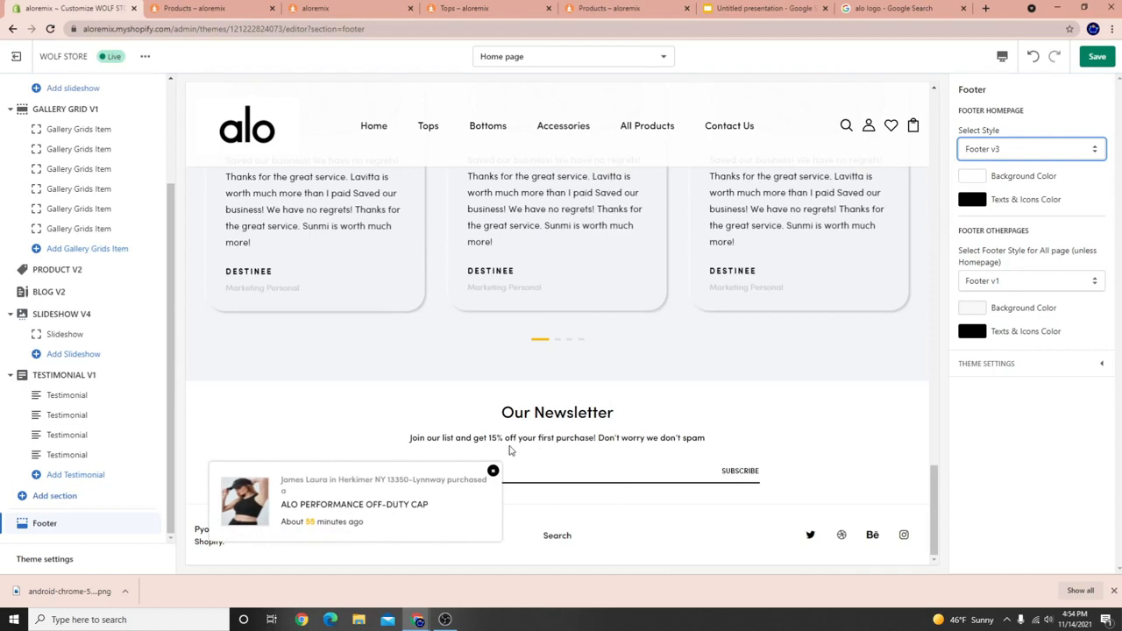
left_click(1025, 151)
left_click(988, 202)
left_click(996, 149)
left_click(981, 214)
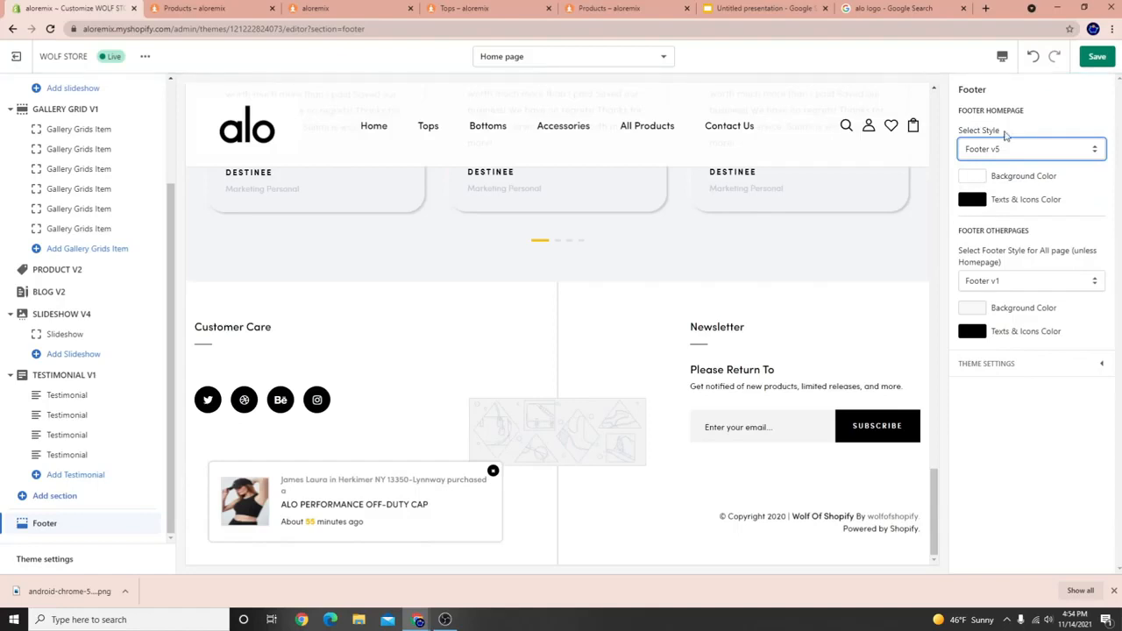
left_click(1005, 149)
left_click(975, 216)
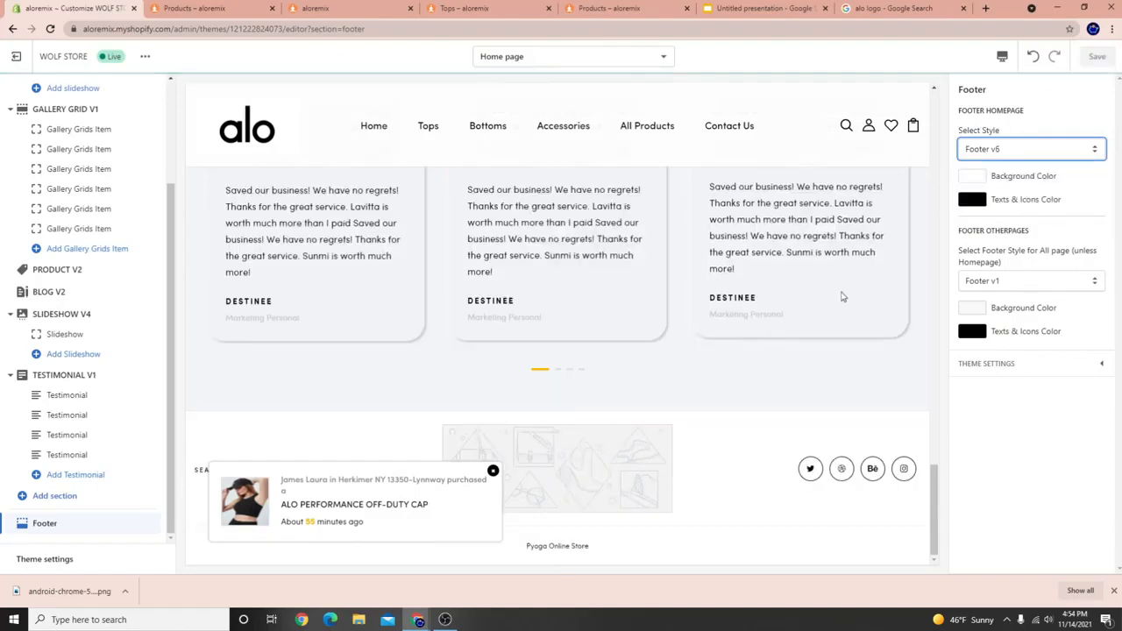
left_click(981, 150)
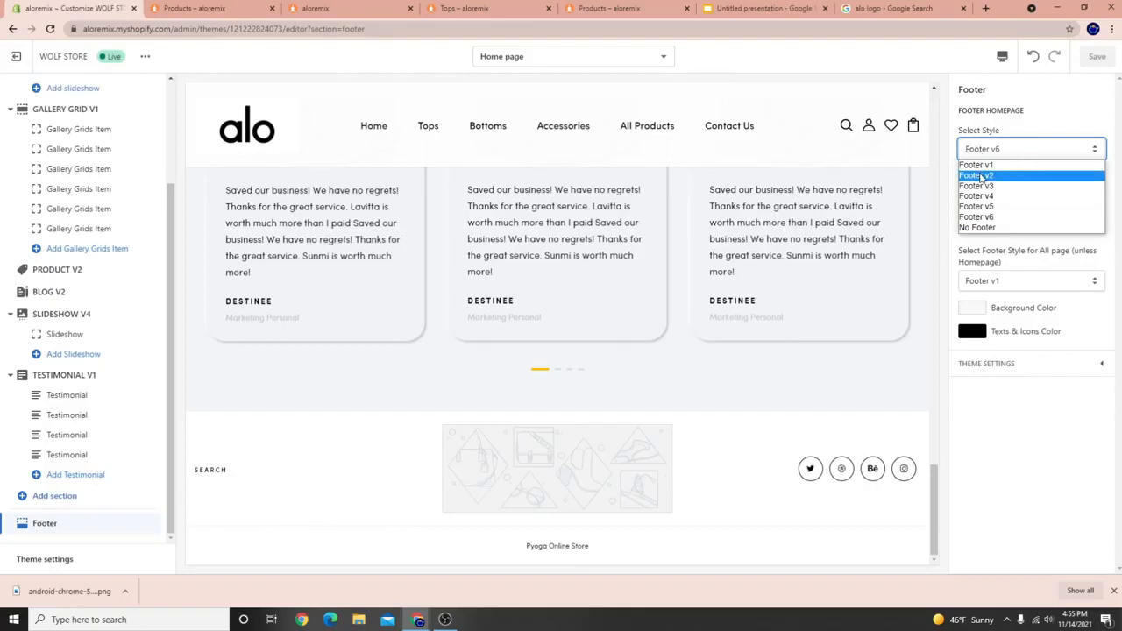
left_click(985, 167)
left_click(991, 152)
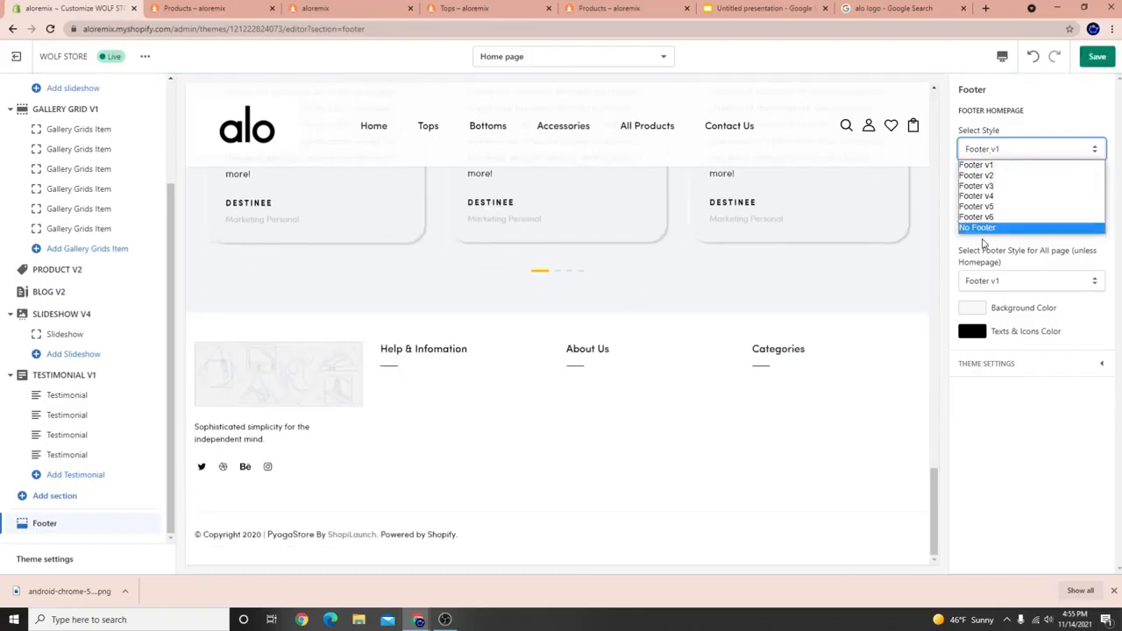
left_click(990, 219)
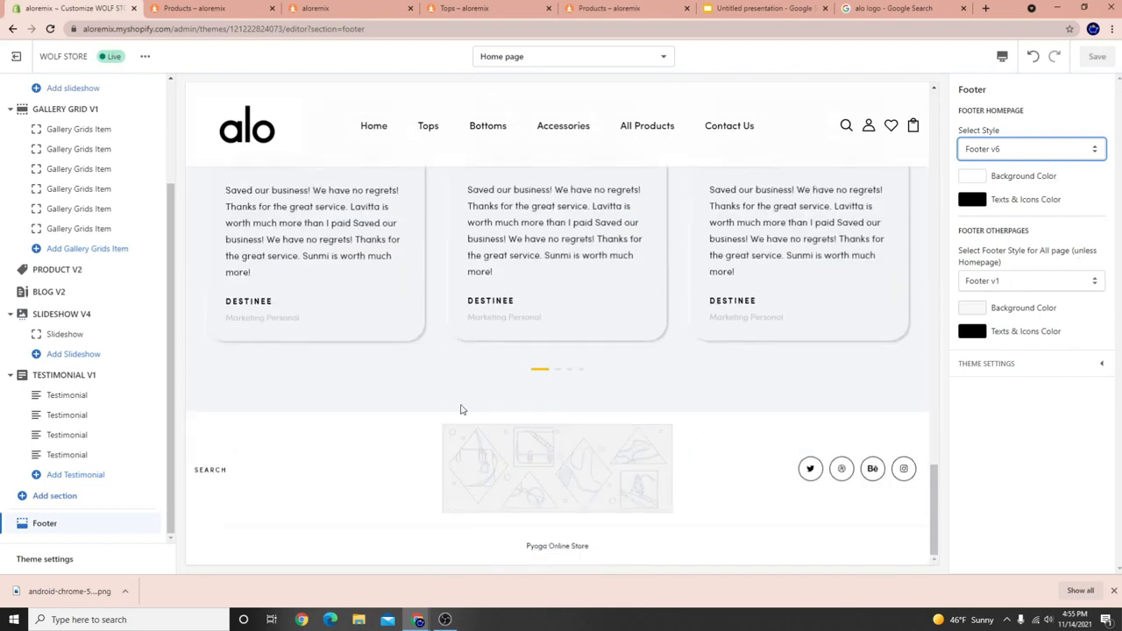
Set the alo image as the footer logo image and save the theme.
left_click(990, 363)
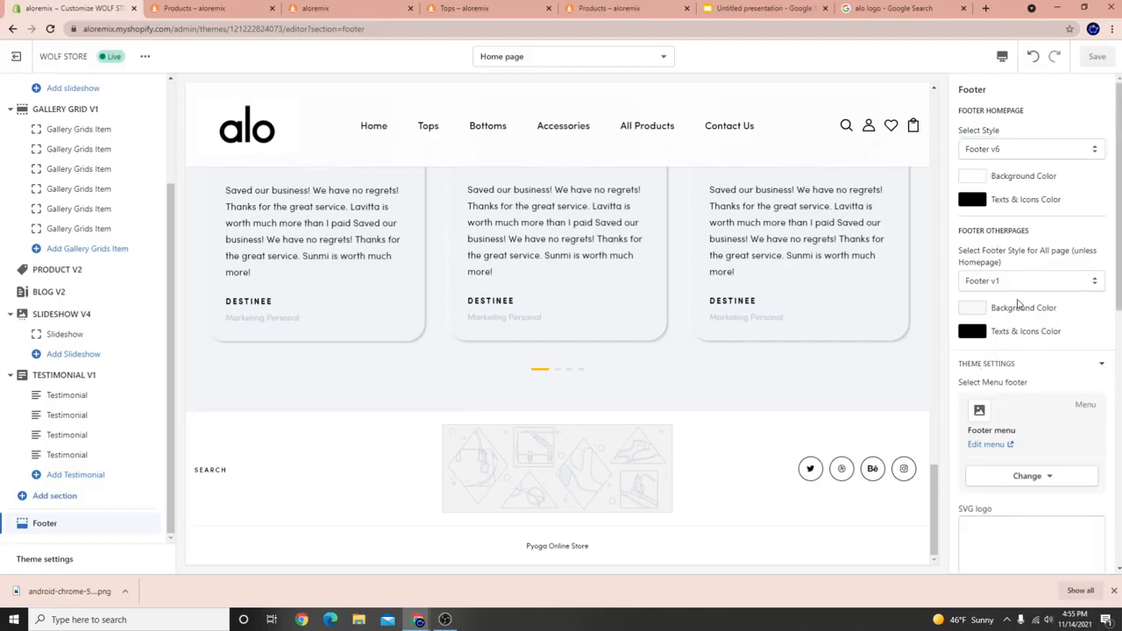
scroll(1017, 303, "down", 3)
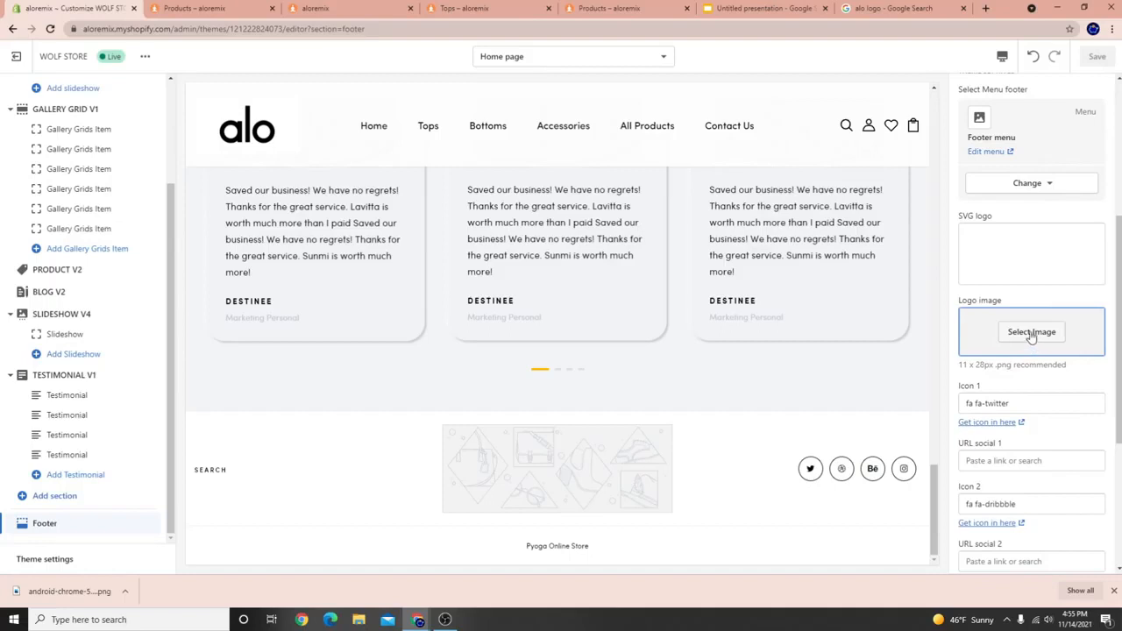
left_click(1032, 334)
left_click(1072, 178)
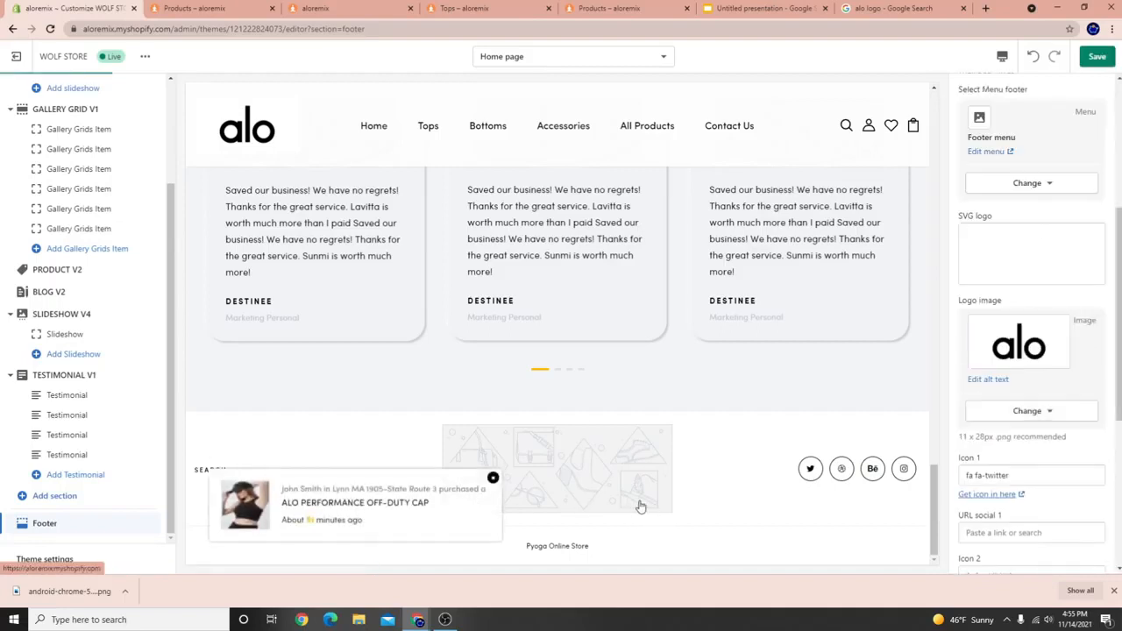
scroll(1035, 395, "down", 4)
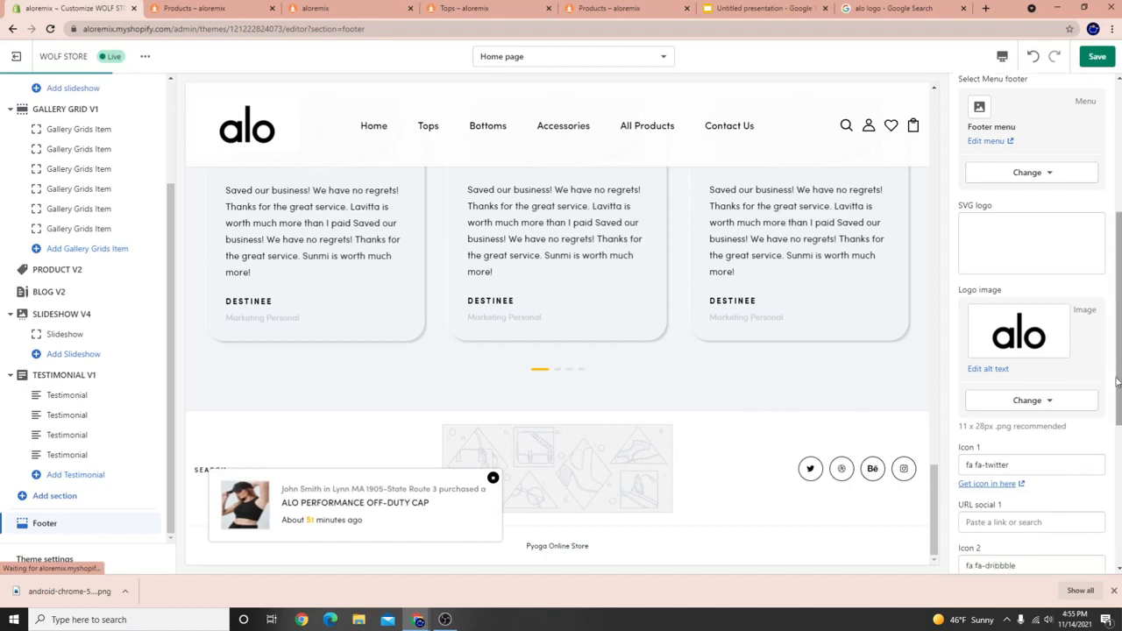
left_click(1098, 63)
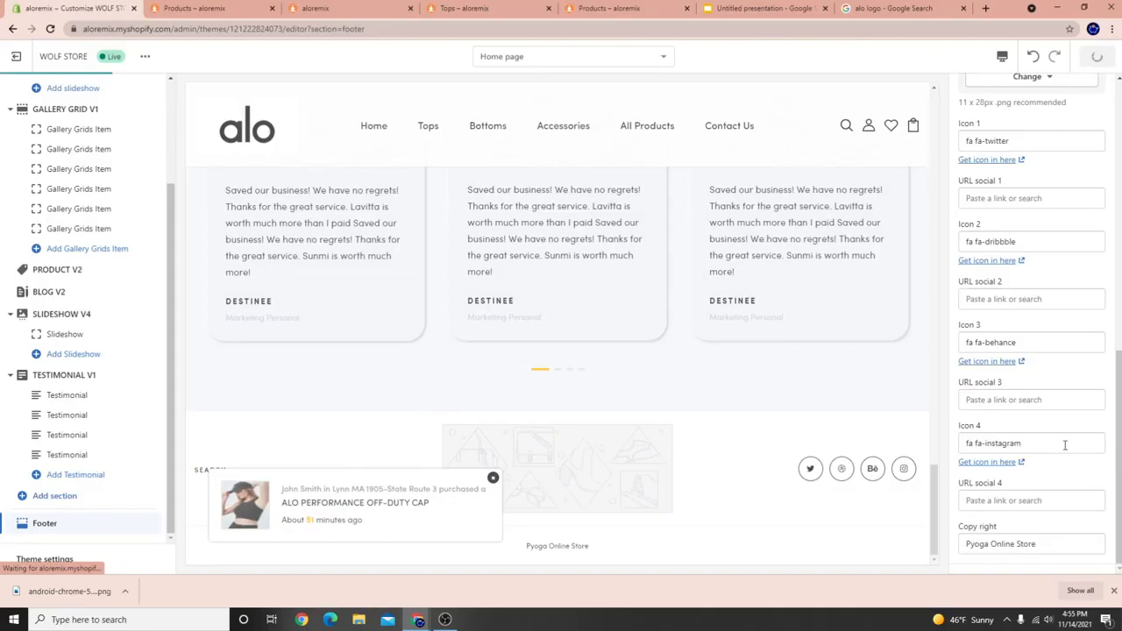
left_click(494, 478)
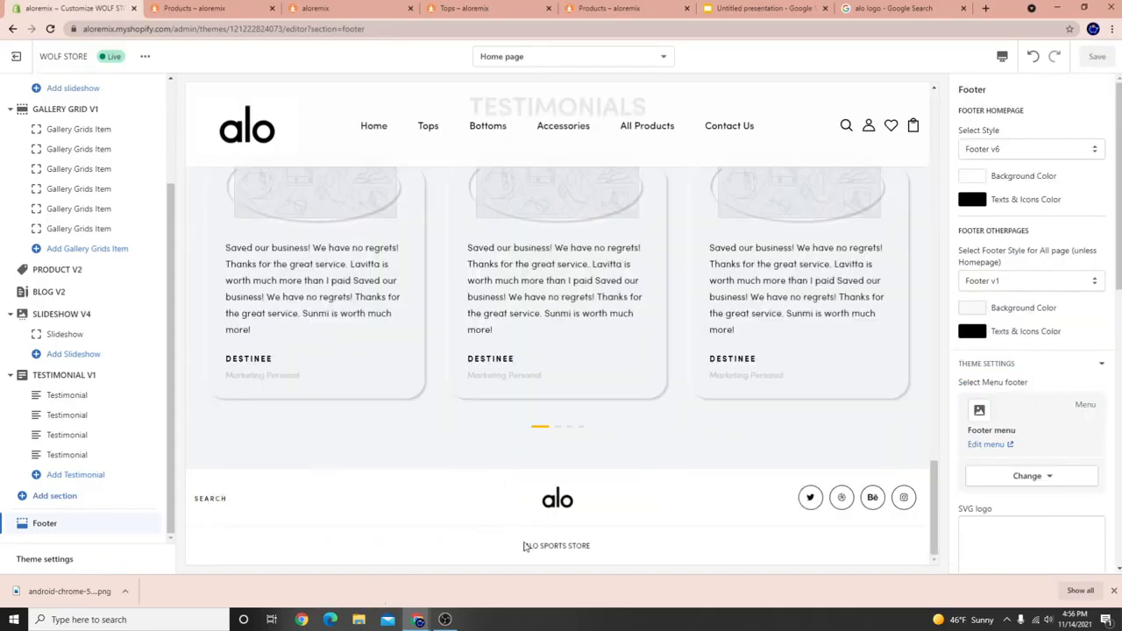
left_click_drag(525, 546, 602, 546)
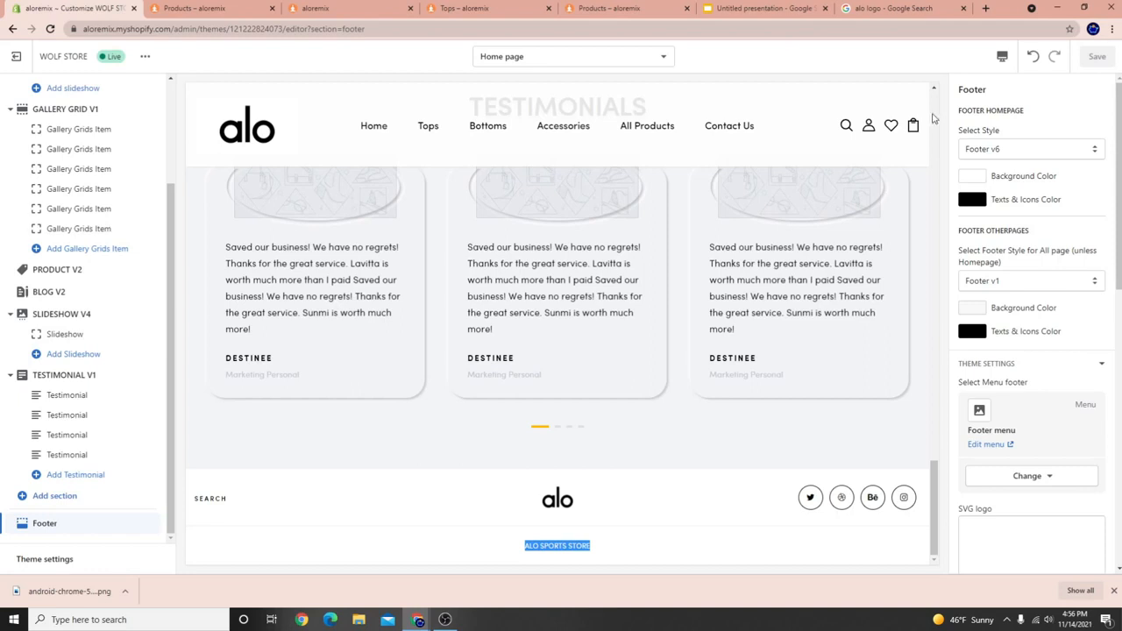
Switch the preview to the Tops collection page and open its footer theme settings.
left_click(428, 132)
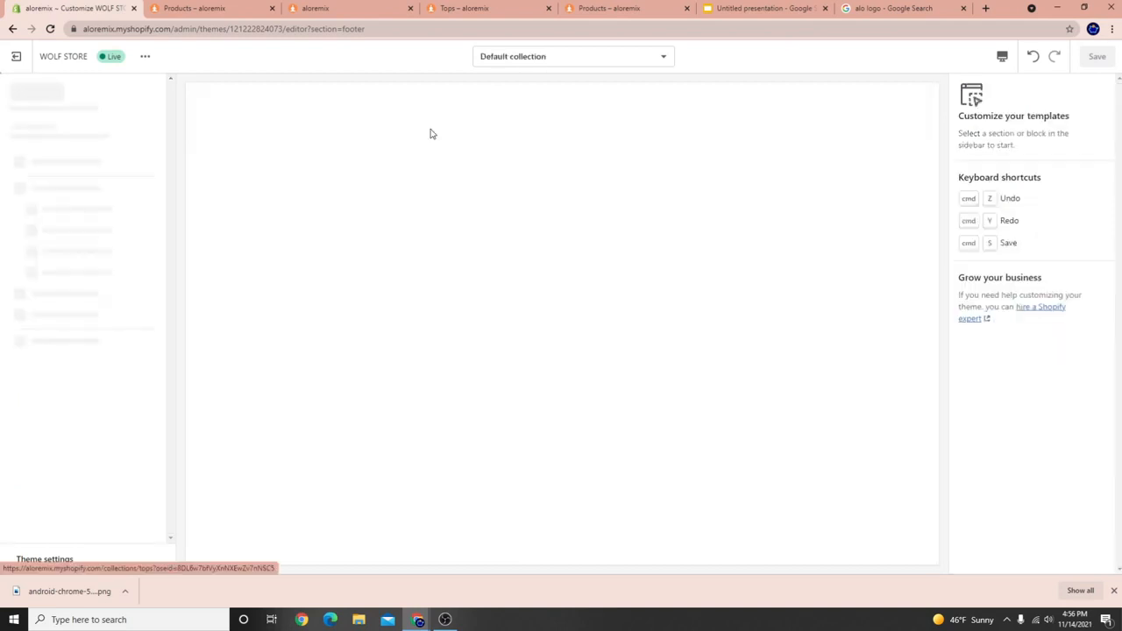
scroll(440, 438, "down", 10)
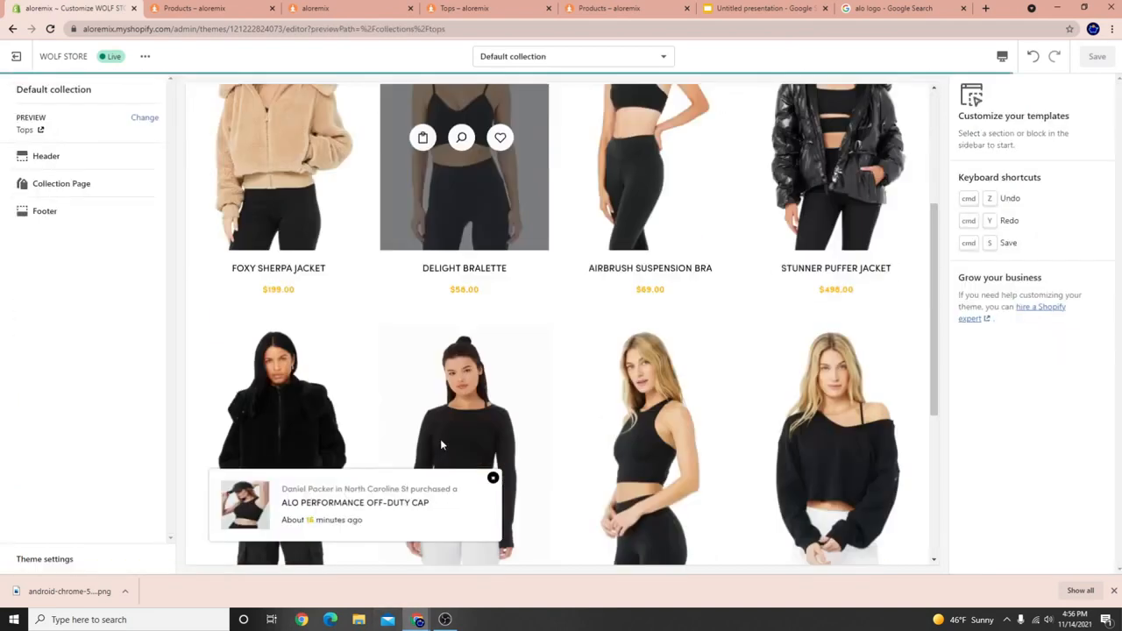
left_click(495, 479)
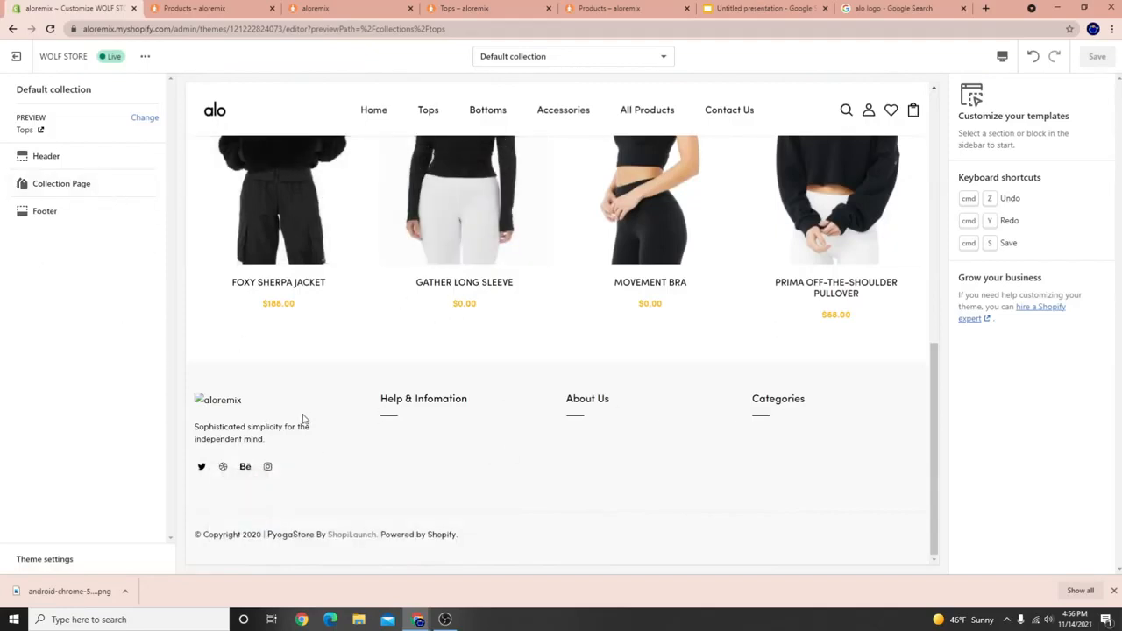
left_click(20, 213)
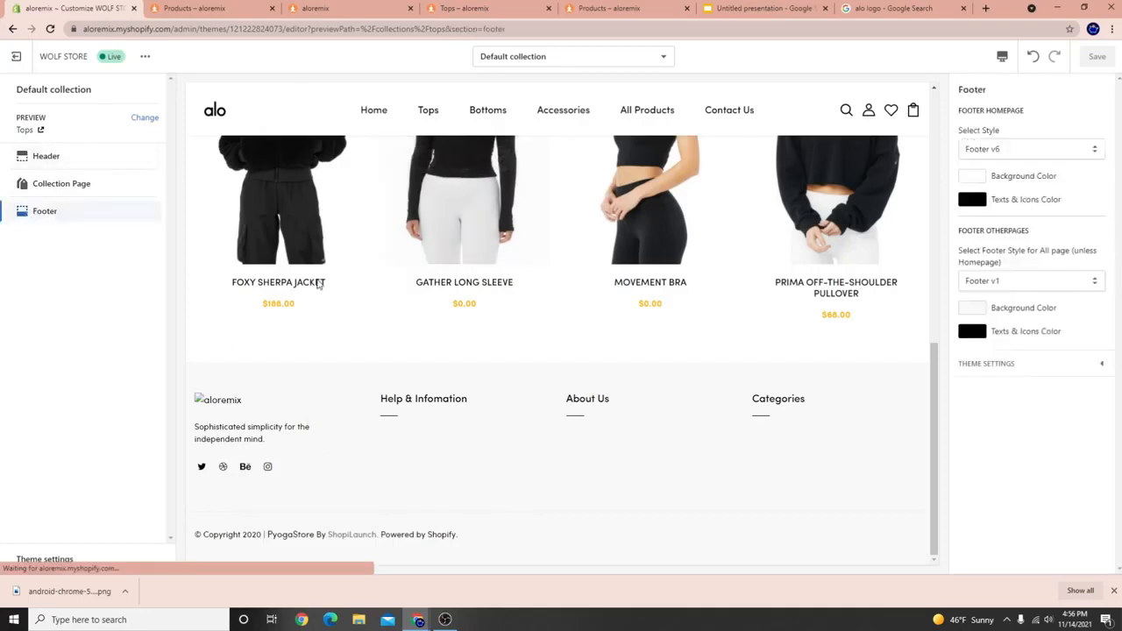
left_click(1057, 367)
scroll(1047, 451, "down", 8)
scroll(1045, 449, "up", 5)
scroll(1045, 449, "down", 10)
left_click(1026, 529)
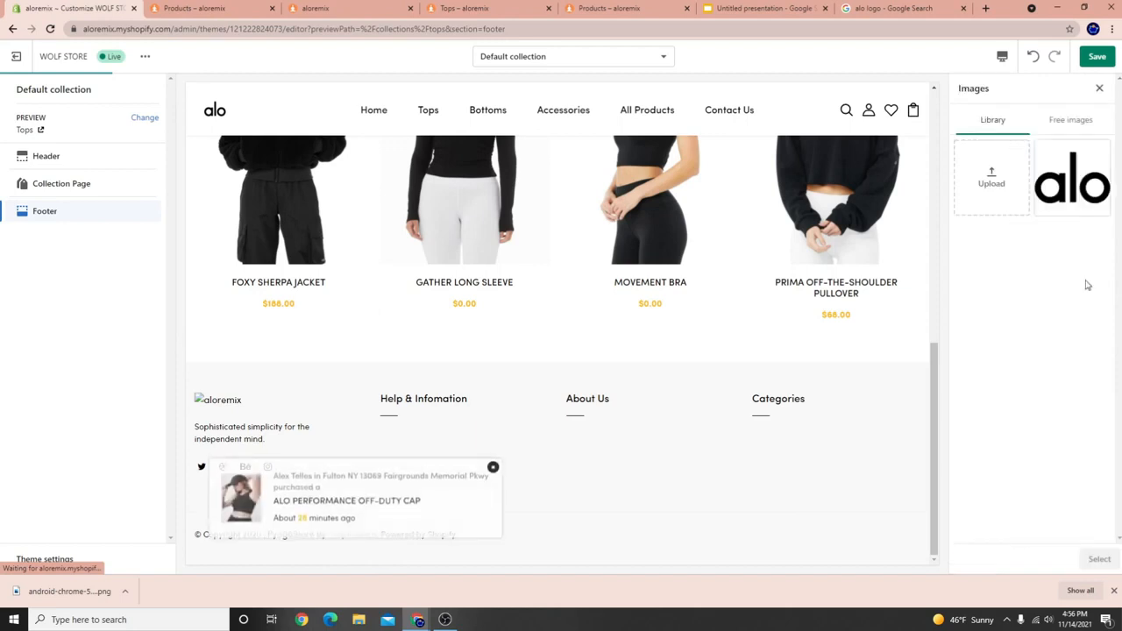
double_click(1099, 90)
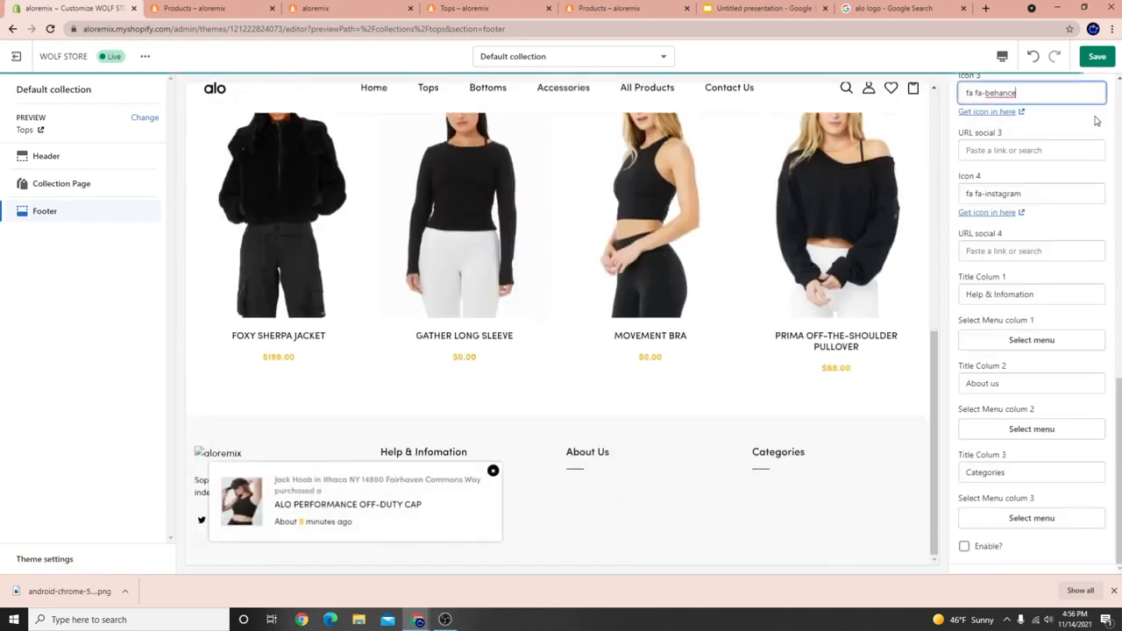
Choose the alo image as this page's footer logo and save the theme.
left_click(492, 474)
scroll(1079, 460, "up", 8)
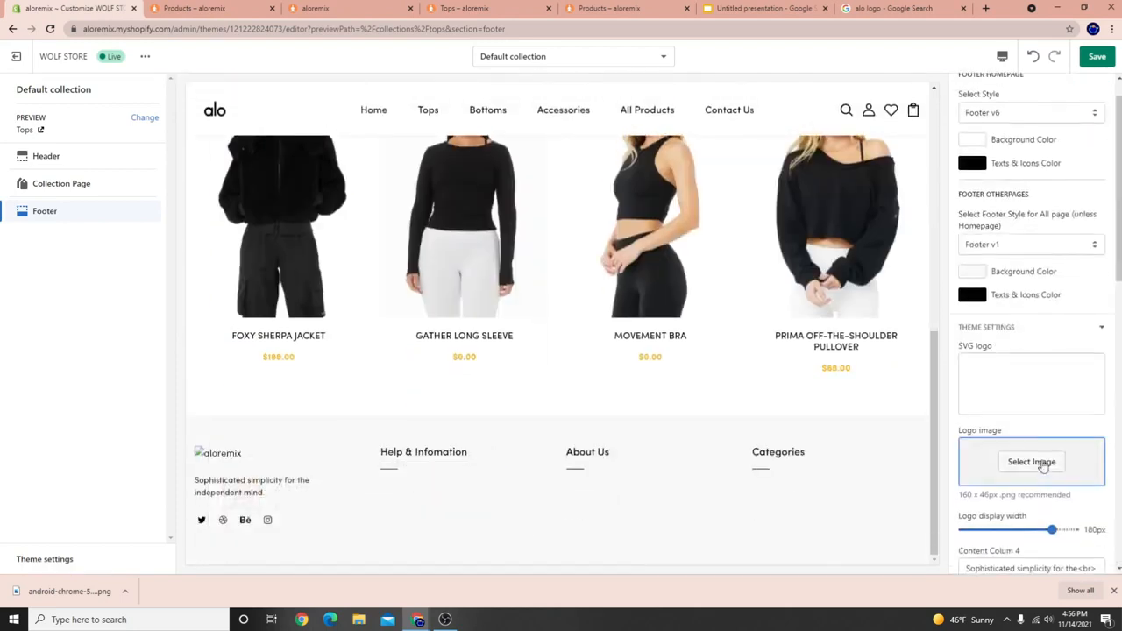
left_click(1033, 462)
left_click(1072, 178)
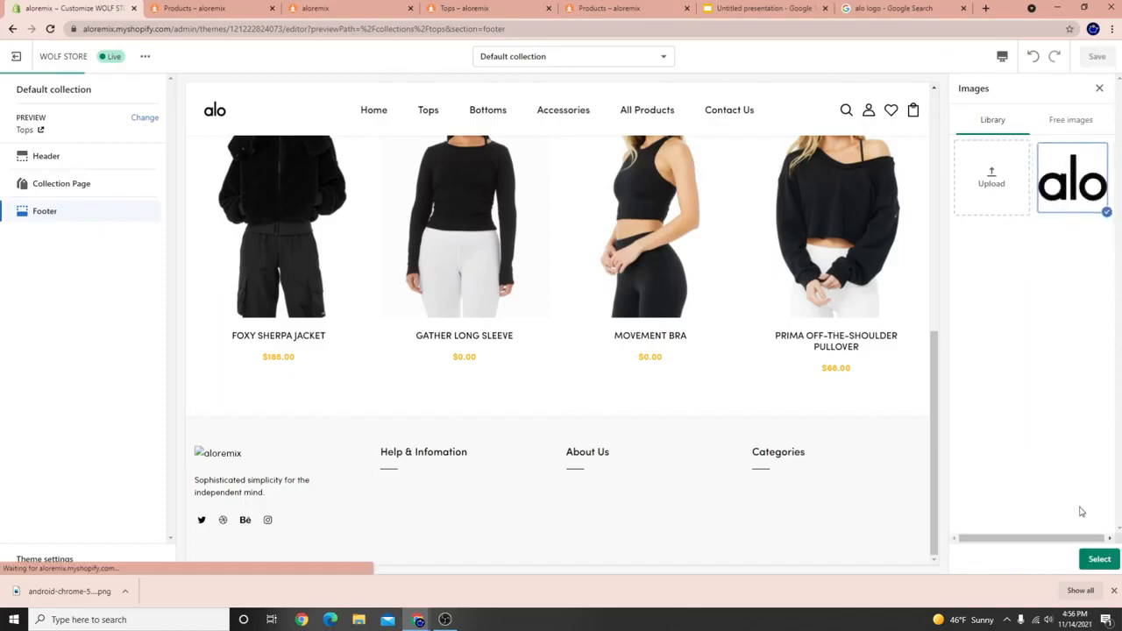
left_click(1098, 559)
left_click(1098, 56)
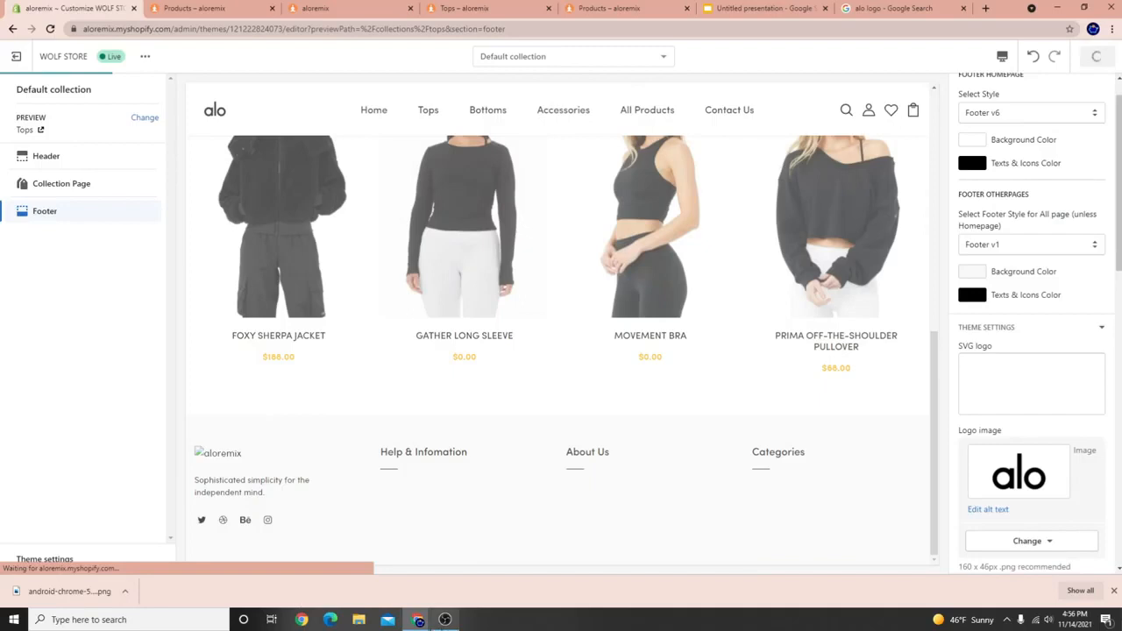
Highlight part of the footer in the collection preview, then clear the highlight.
left_click(444, 619)
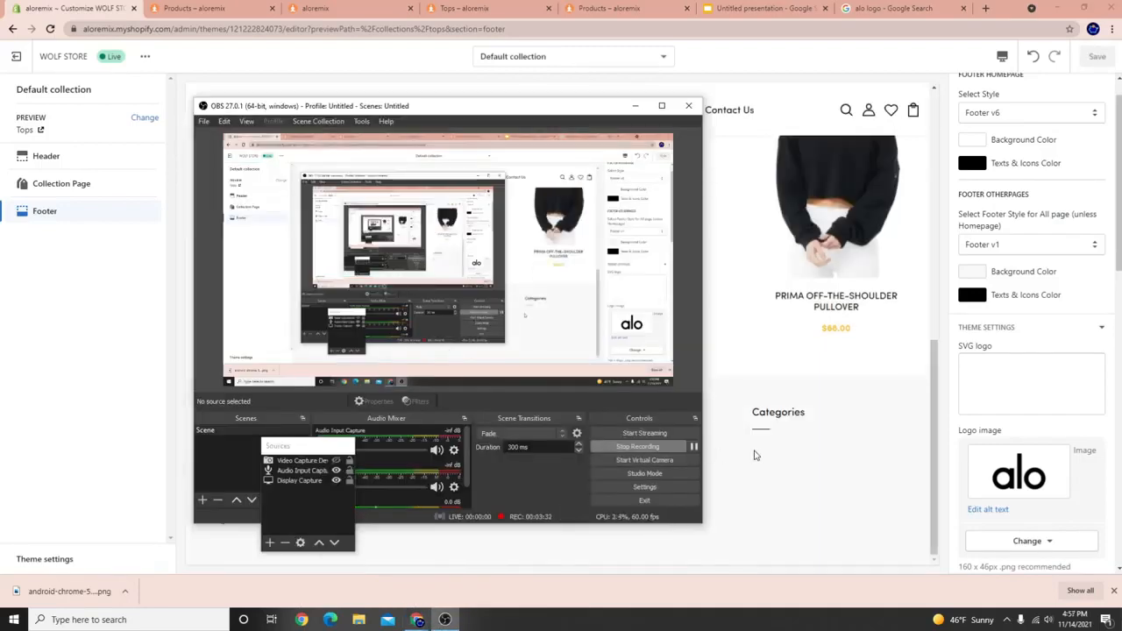
left_click(756, 455)
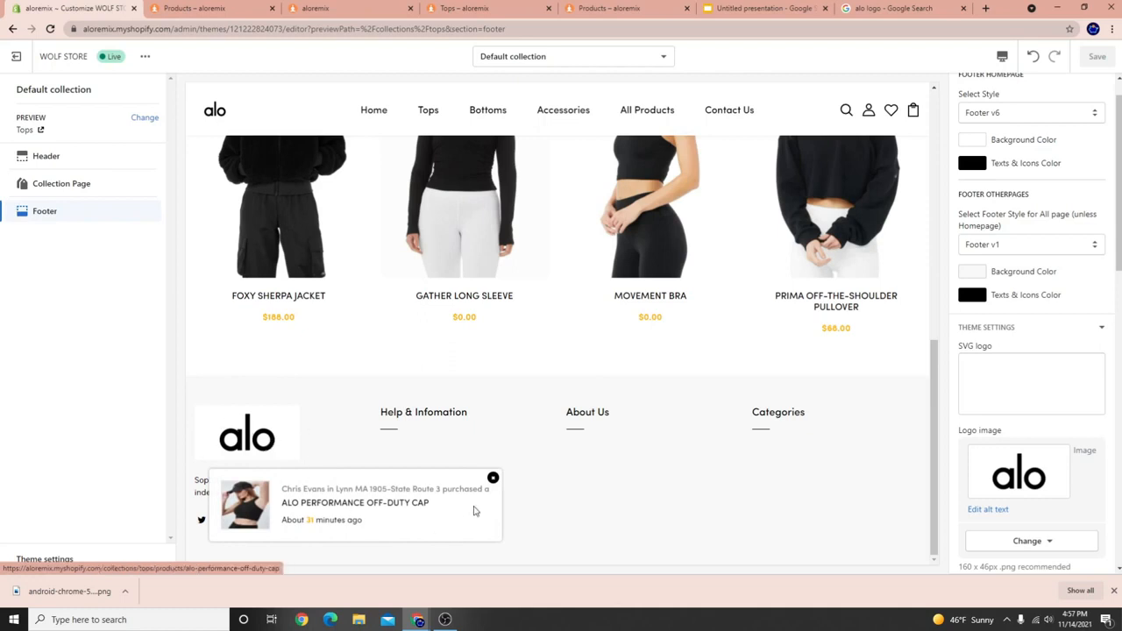
left_click_drag(389, 436, 464, 476)
left_click(664, 465)
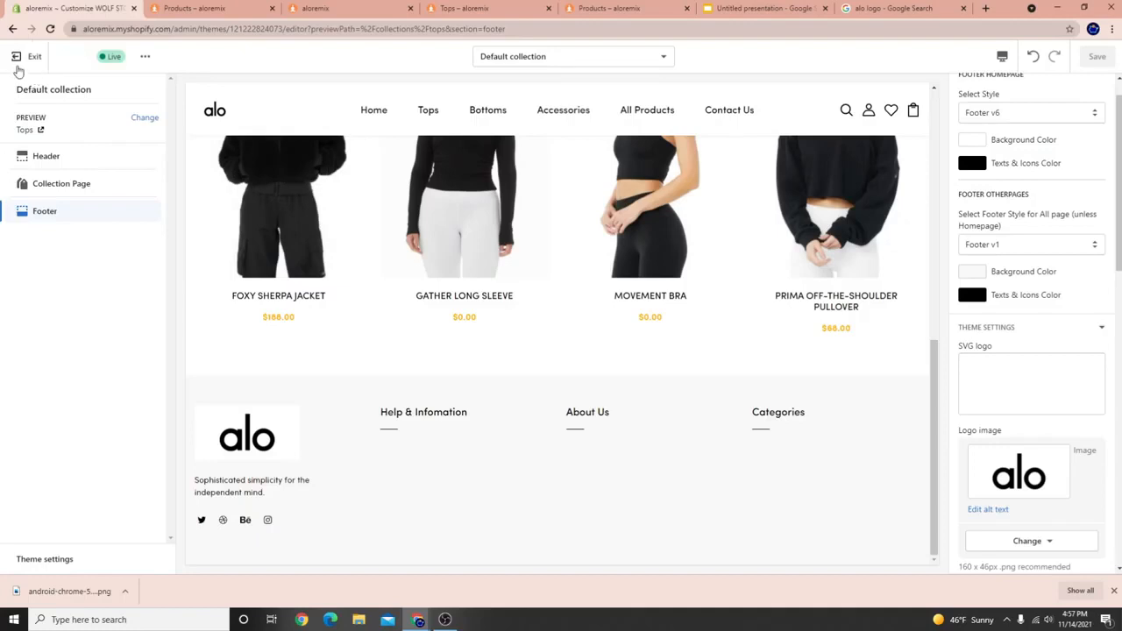
Add an All collections item to the Footer menu under Navigation.
left_click(16, 57)
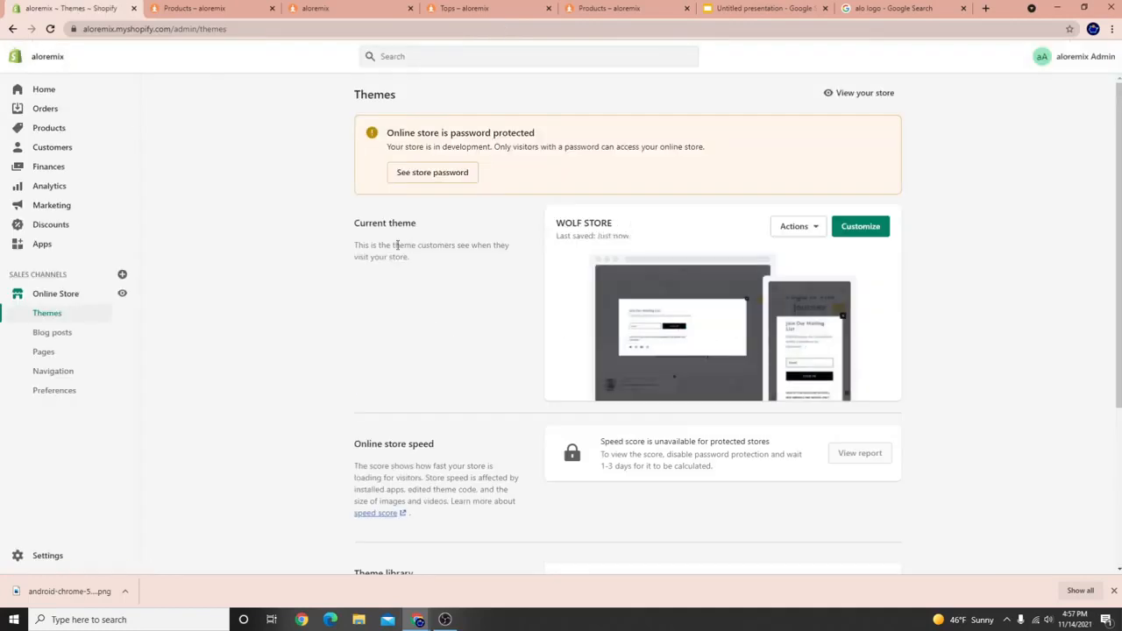
left_click(51, 374)
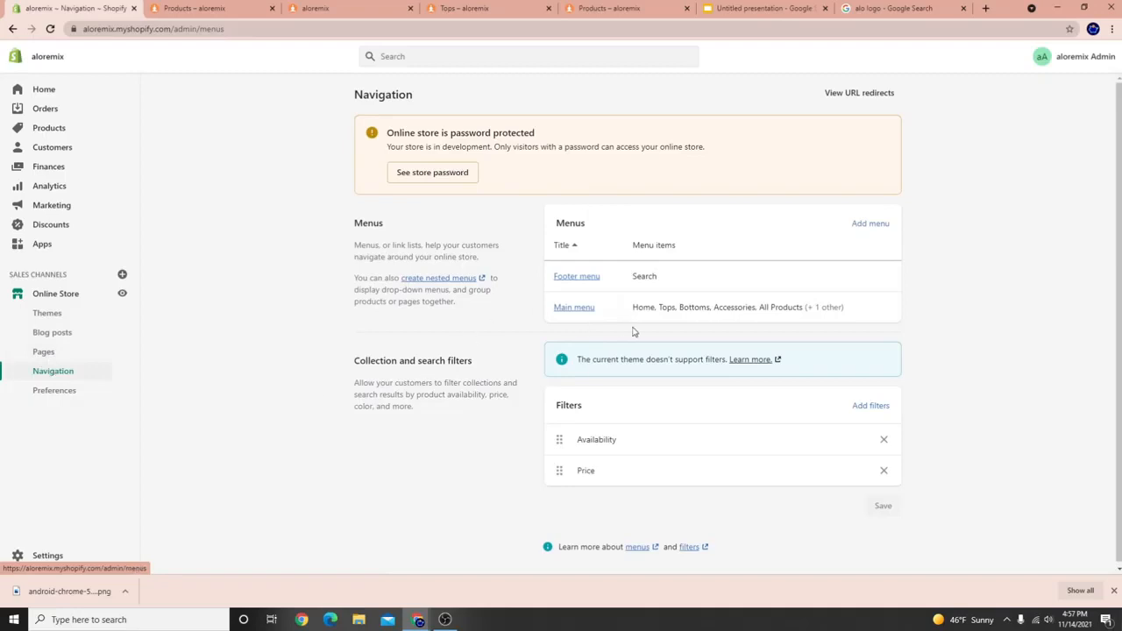
left_click(587, 278)
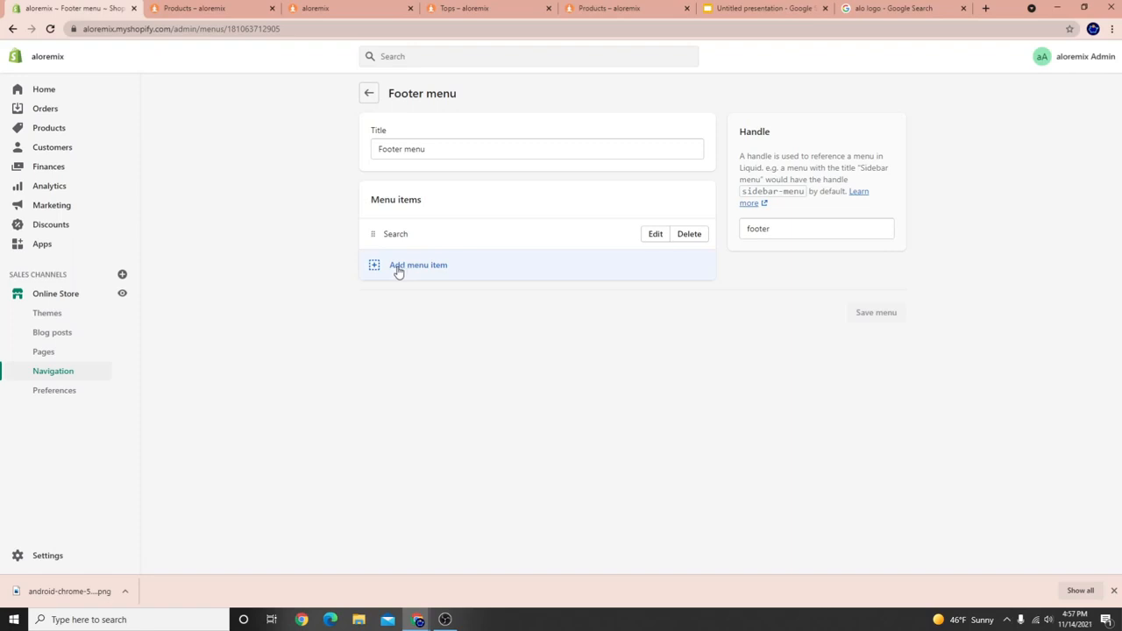
left_click(399, 267)
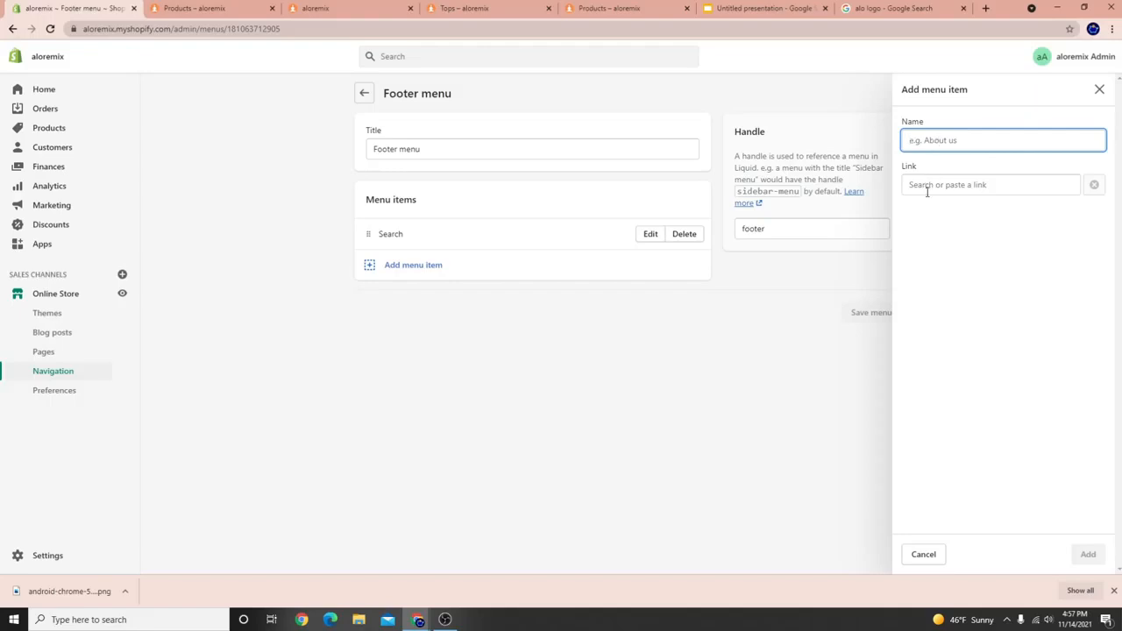
left_click(979, 184)
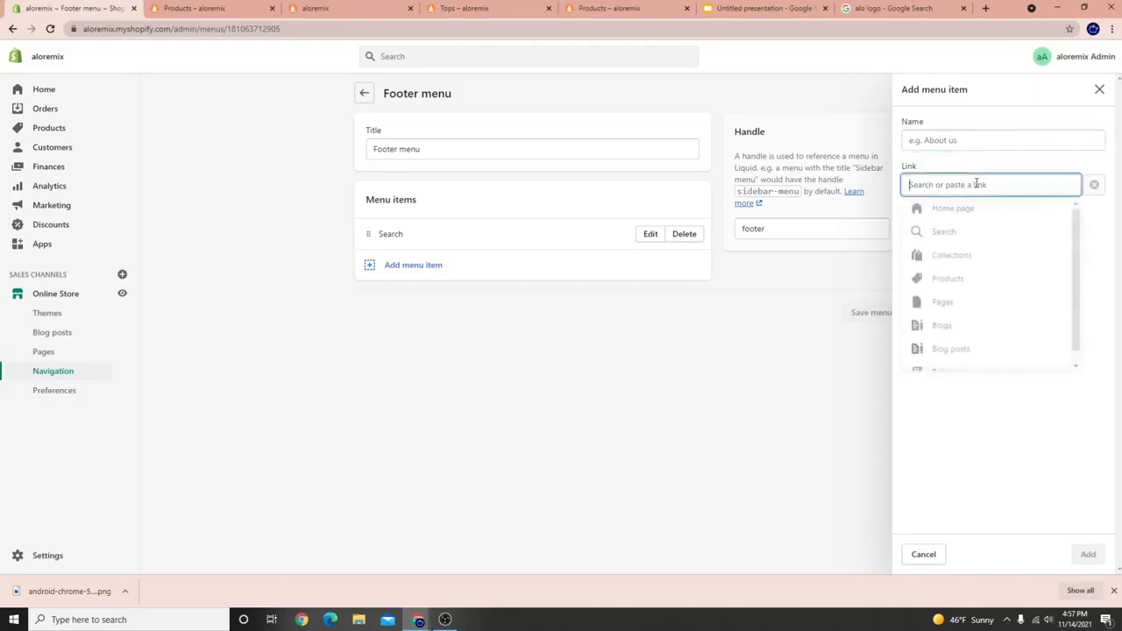
left_click(965, 258)
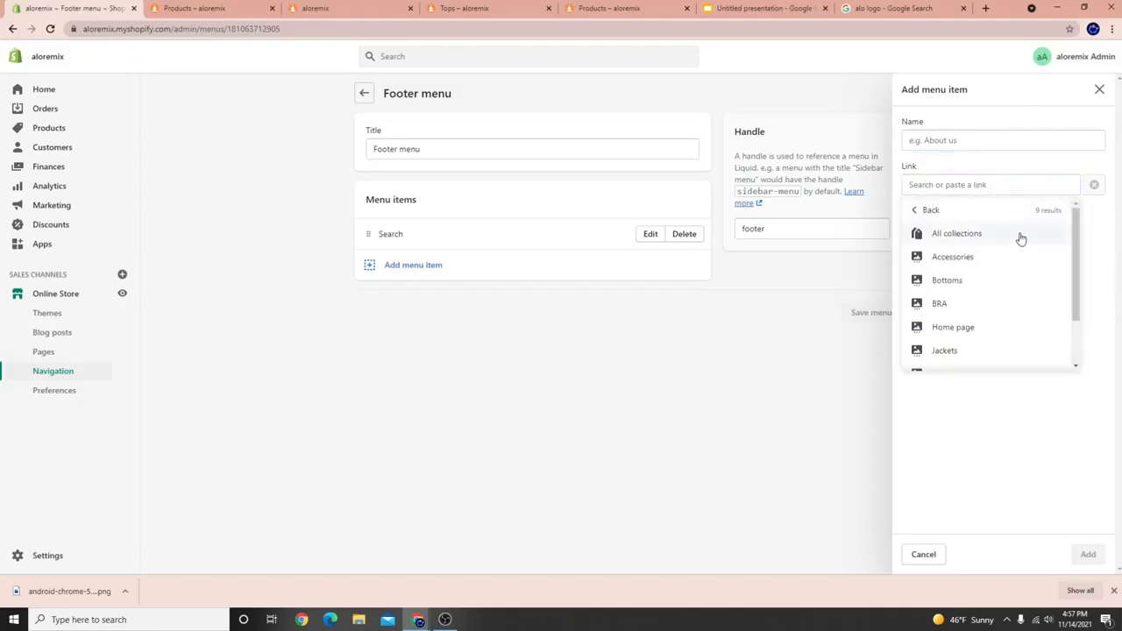
left_click(960, 235)
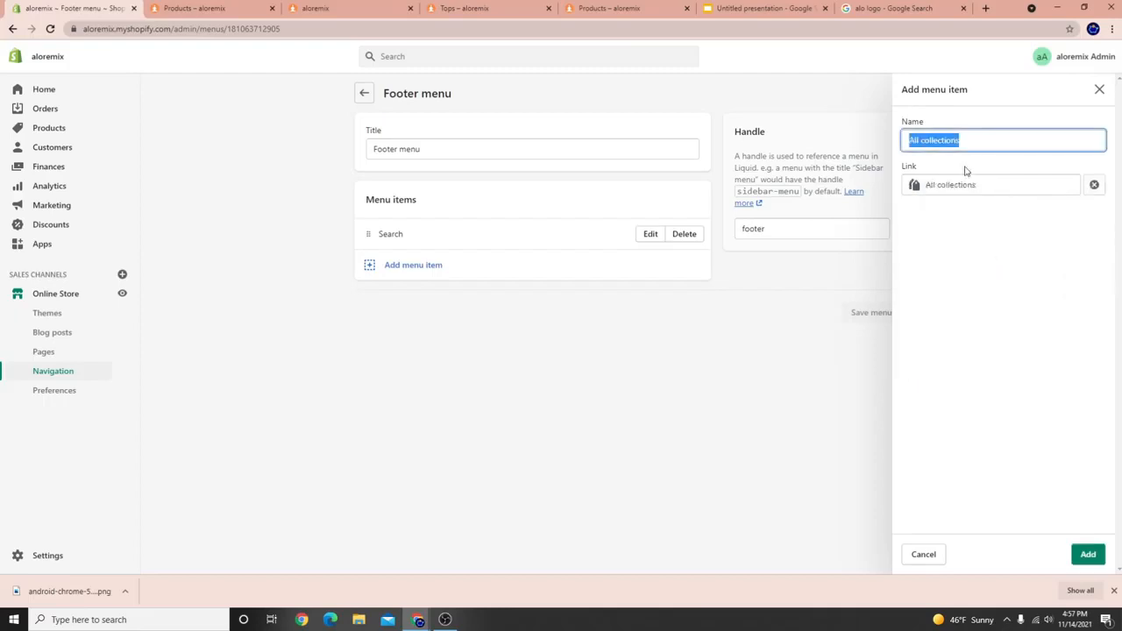
left_click(1087, 554)
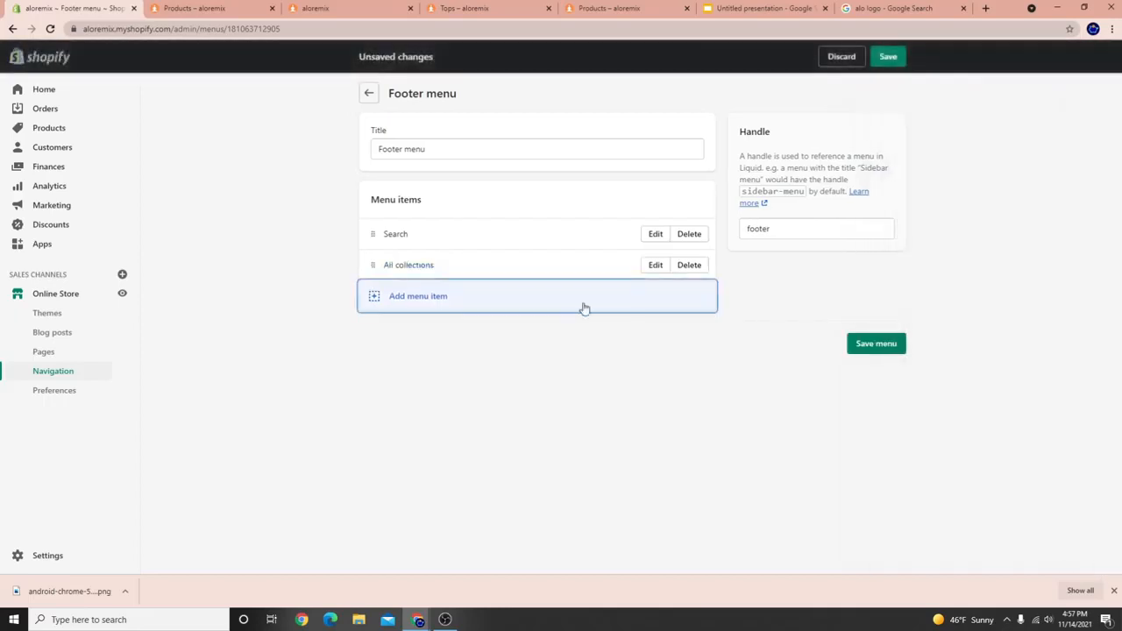
Add an All products item, save the Footer menu, and reopen the WOLF STORE theme editor.
left_click(412, 297)
left_click(940, 186)
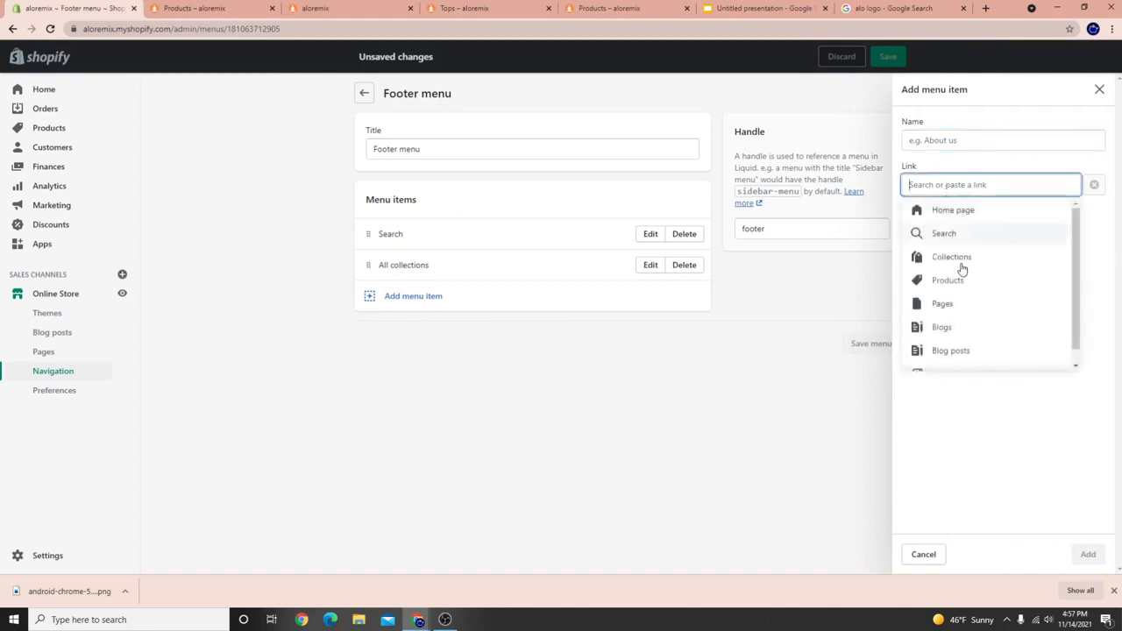
left_click(955, 280)
left_click(954, 235)
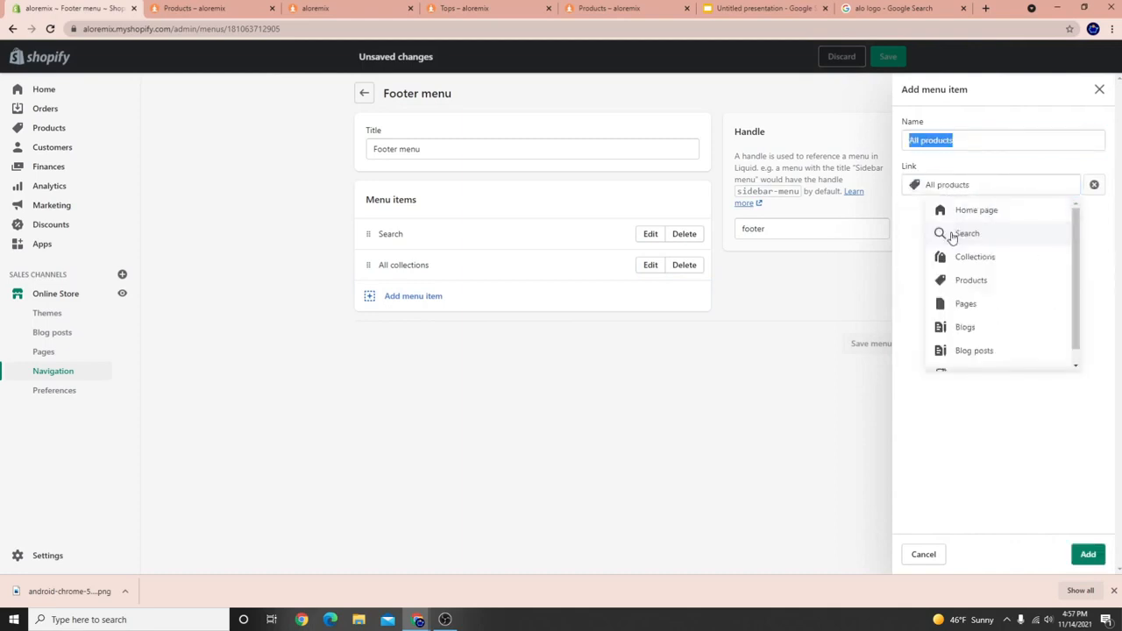
left_click(1087, 554)
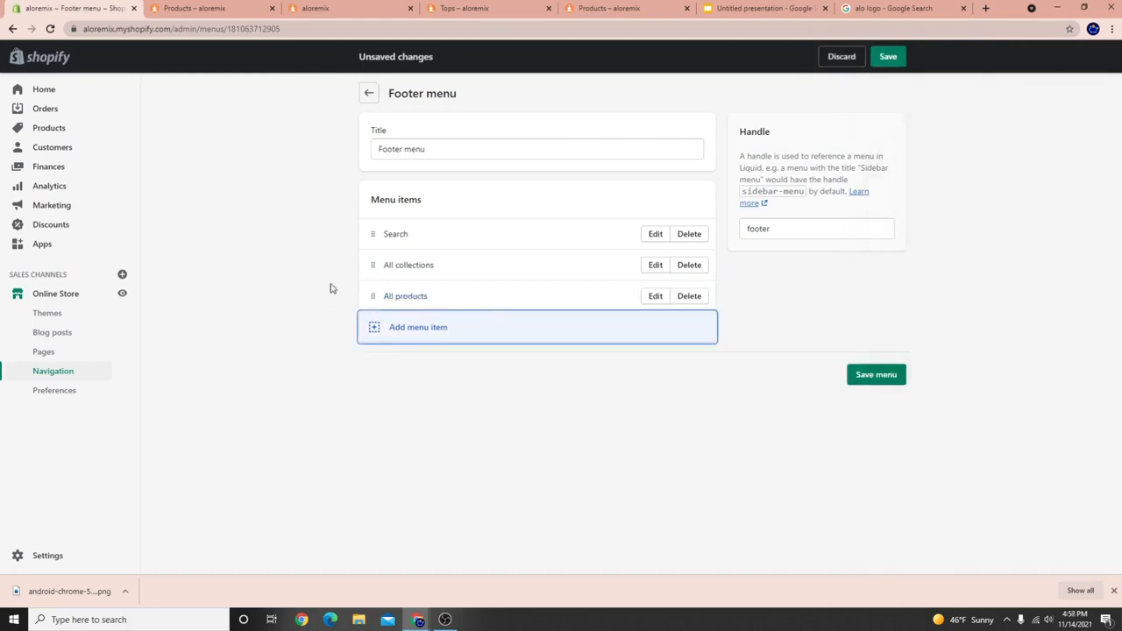
left_click(894, 374)
left_click(66, 296)
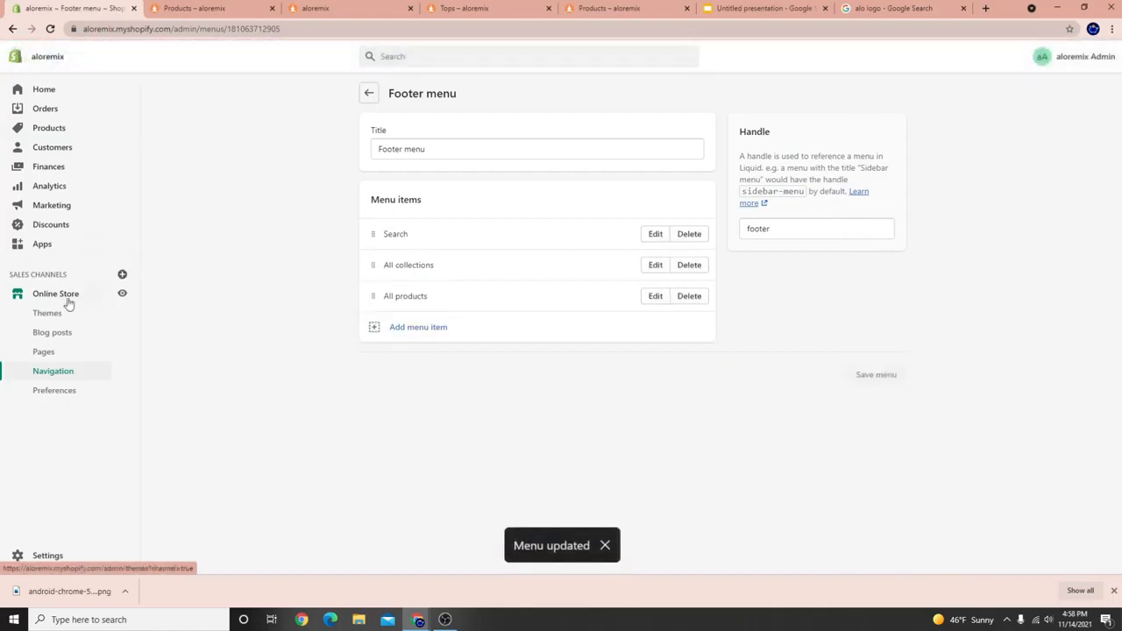
left_click(871, 231)
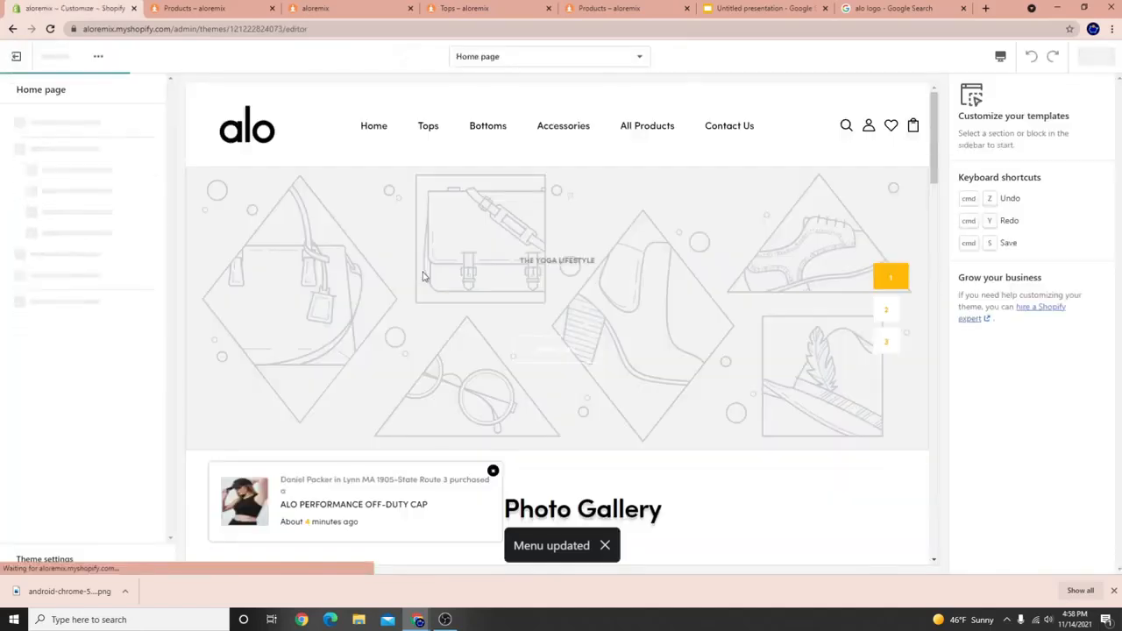
Preview the Tops collection page and open the Footer section's theme settings.
left_click(426, 133)
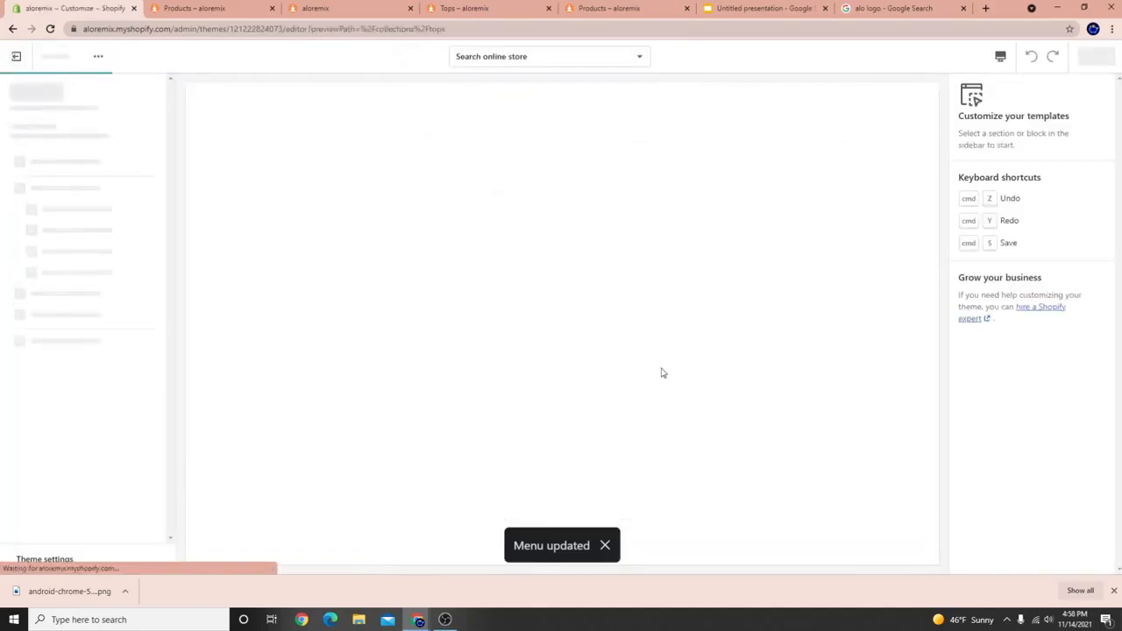
scroll(474, 289, "down", 3)
left_click(44, 211)
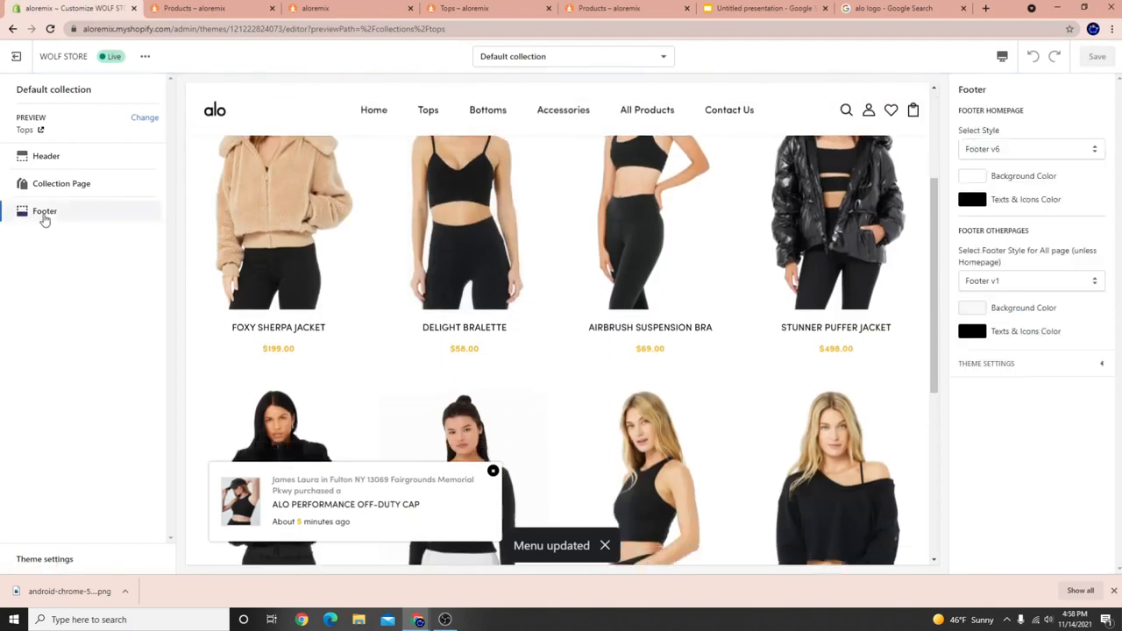
left_click(494, 472)
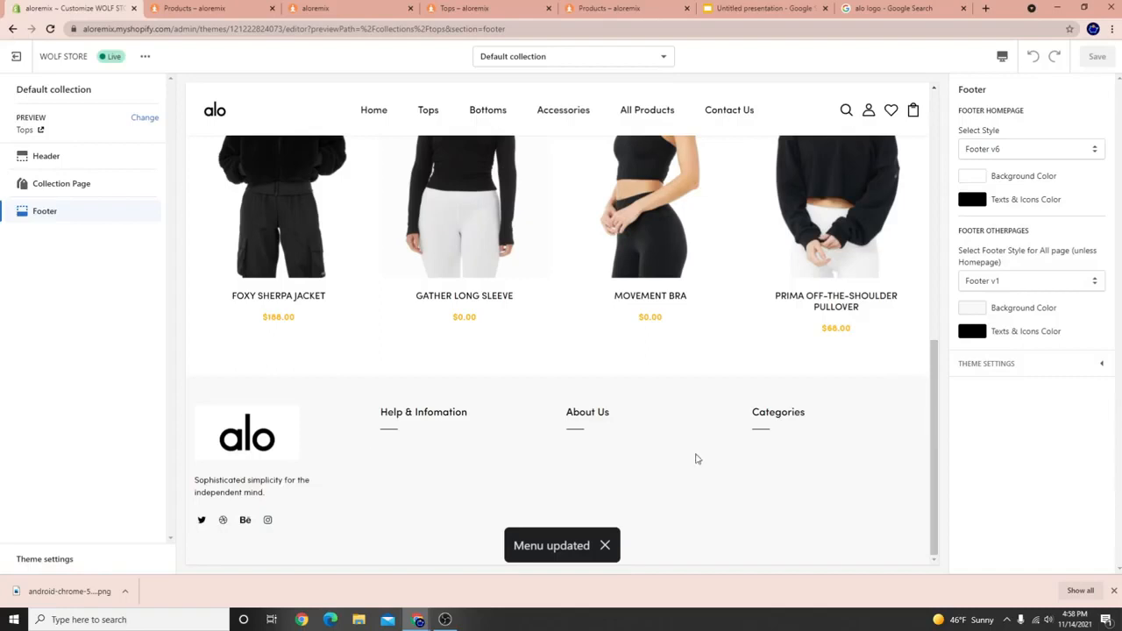
left_click(1001, 366)
scroll(1025, 426, "down", 5)
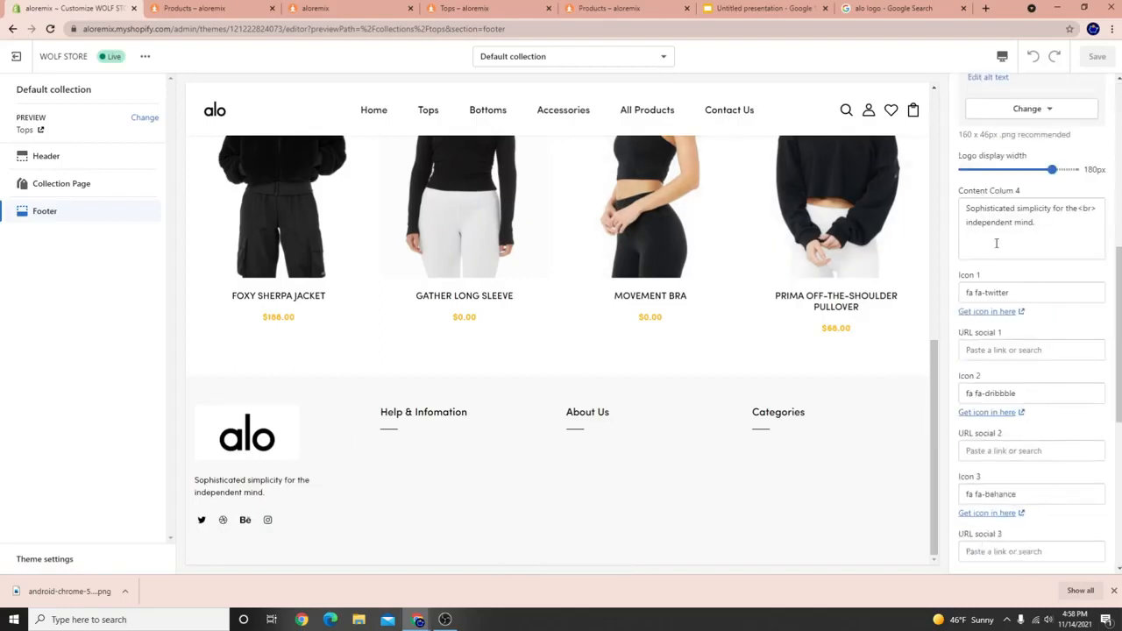
scroll(996, 243, "down", 5)
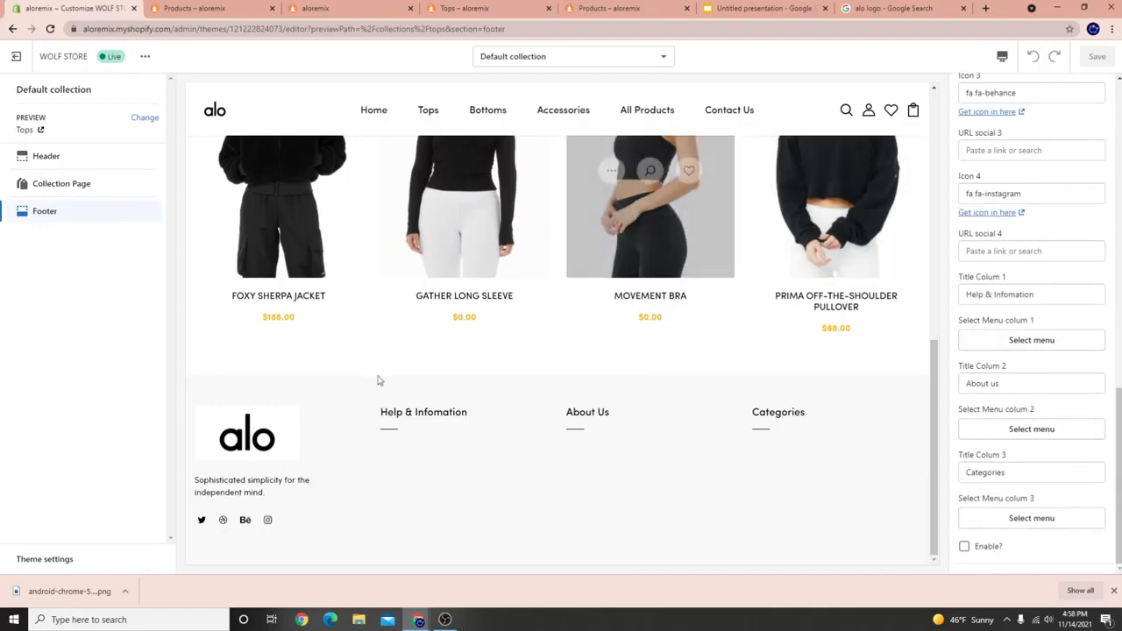
Set footer column 1 (Help & Infomation) to the Footer menu and save the theme.
left_click_drag(381, 410, 463, 413)
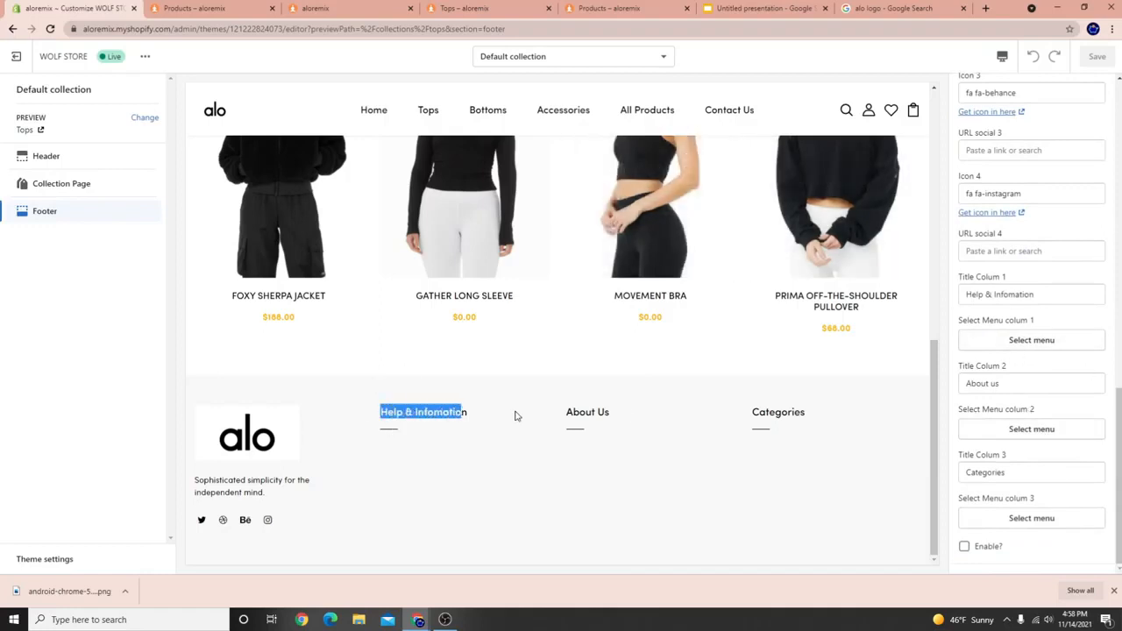
triple_click(1042, 294)
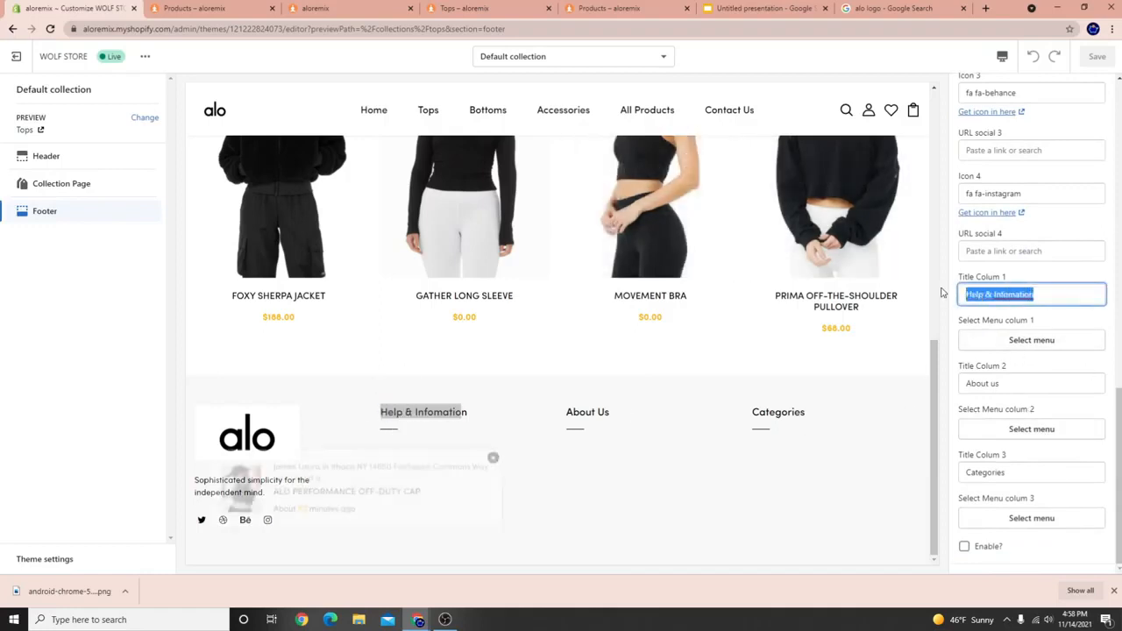
left_click(1037, 341)
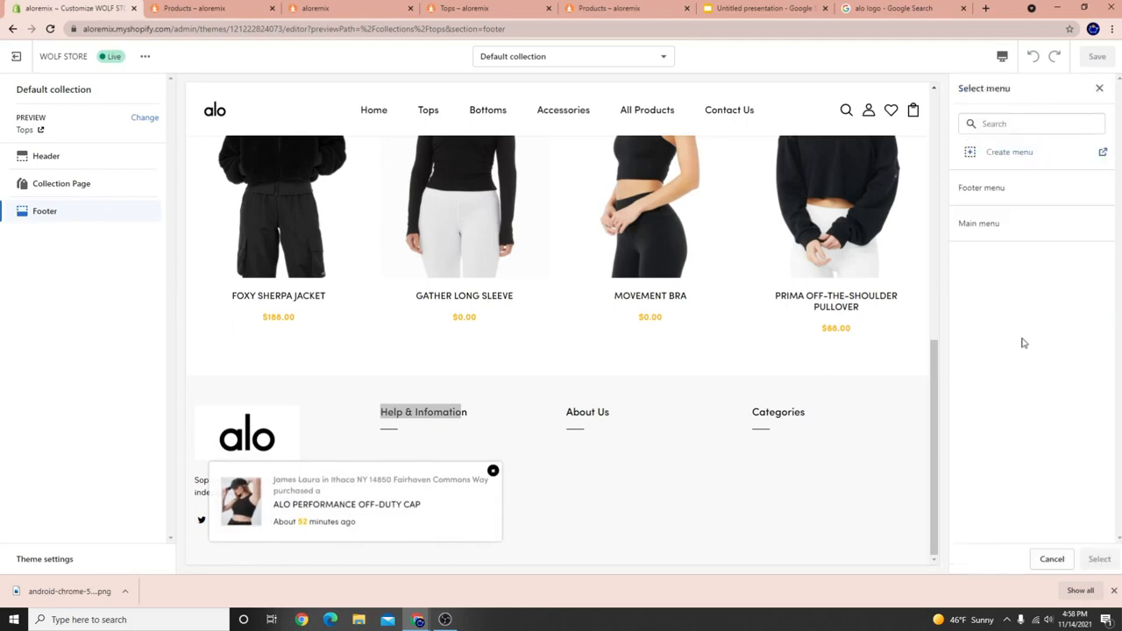
left_click(1016, 187)
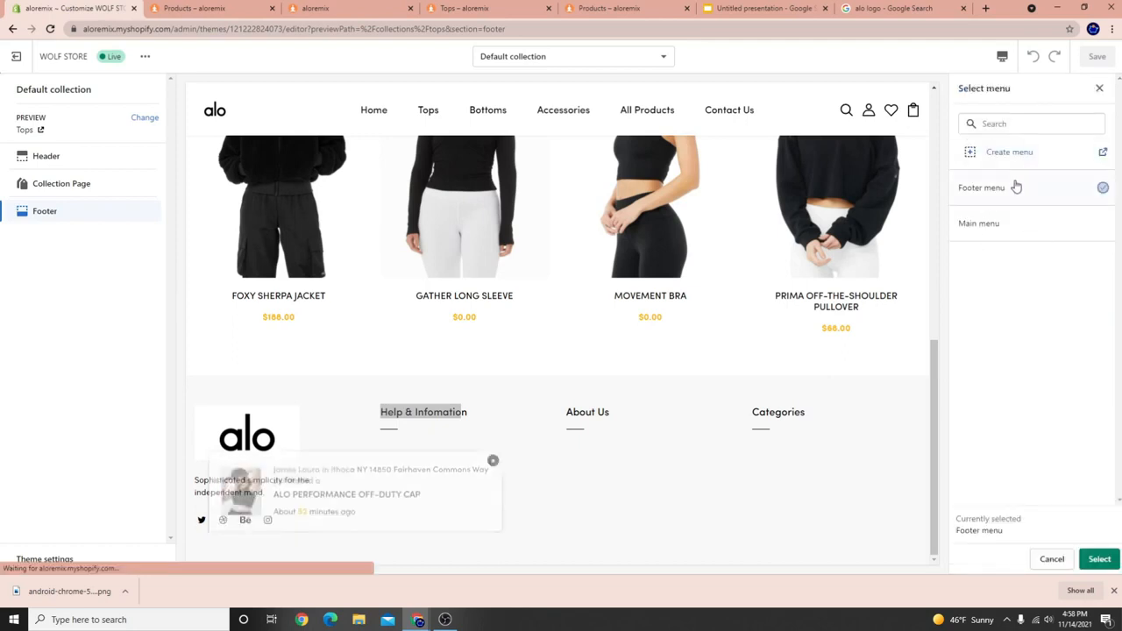
left_click(1099, 559)
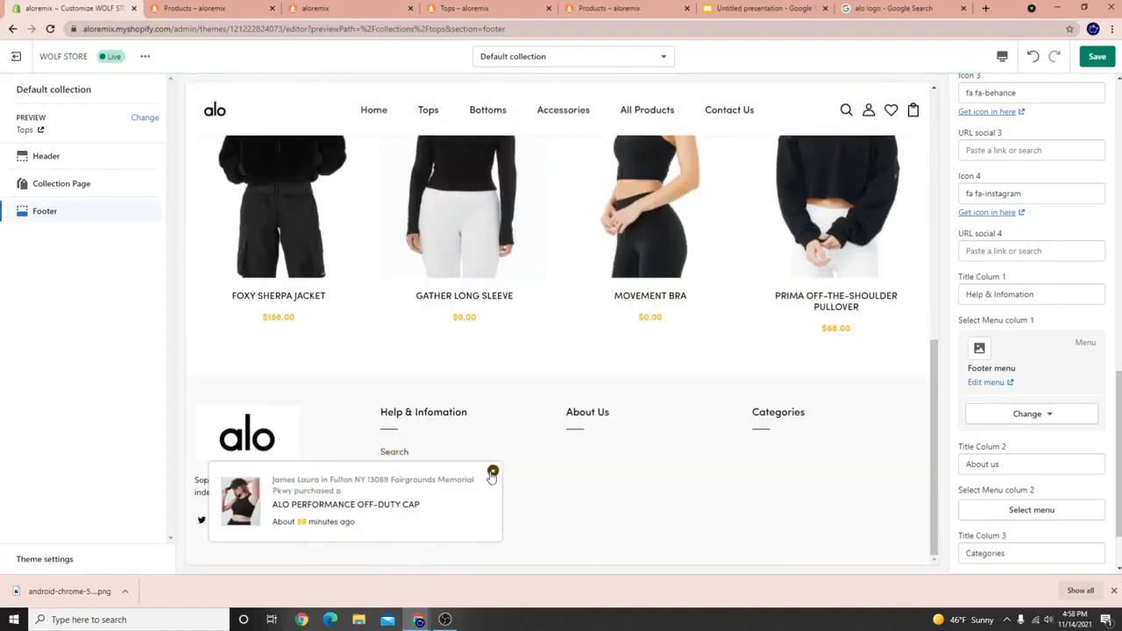
left_click(493, 474)
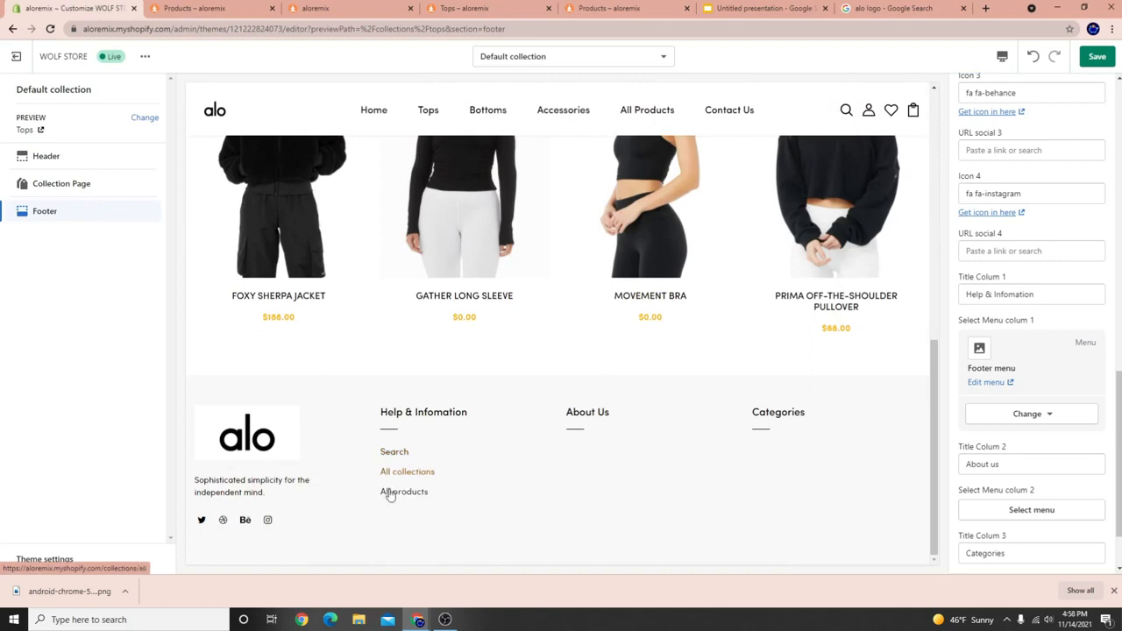
left_click(1096, 58)
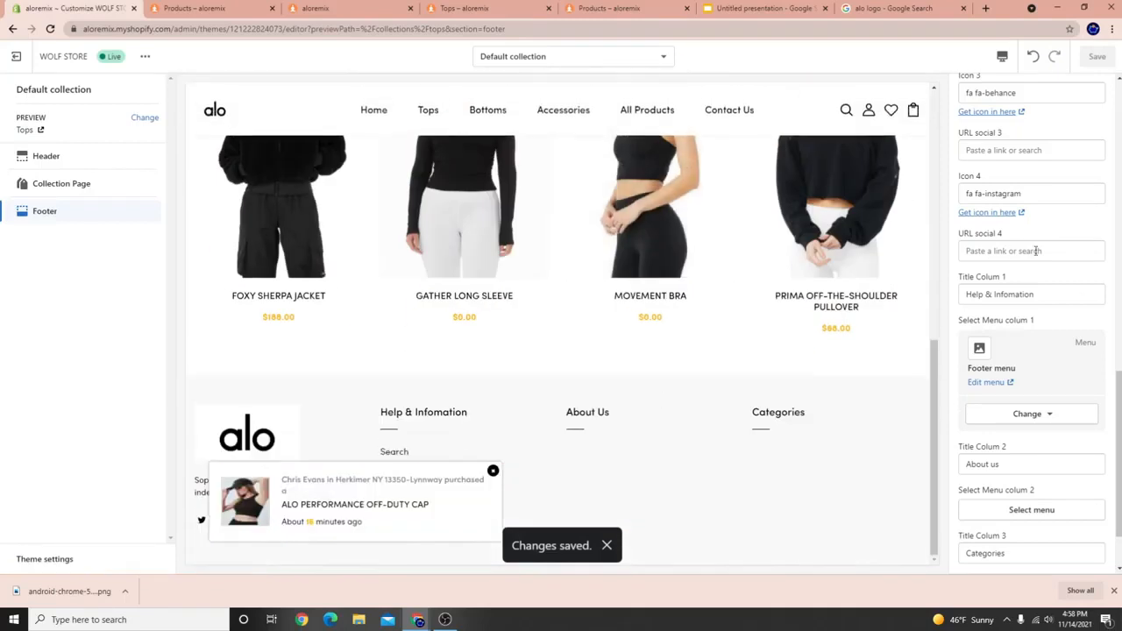
Correct the column 2 title to Other Links and clear the Categories title from column 3.
scroll(1035, 368, "down", 2)
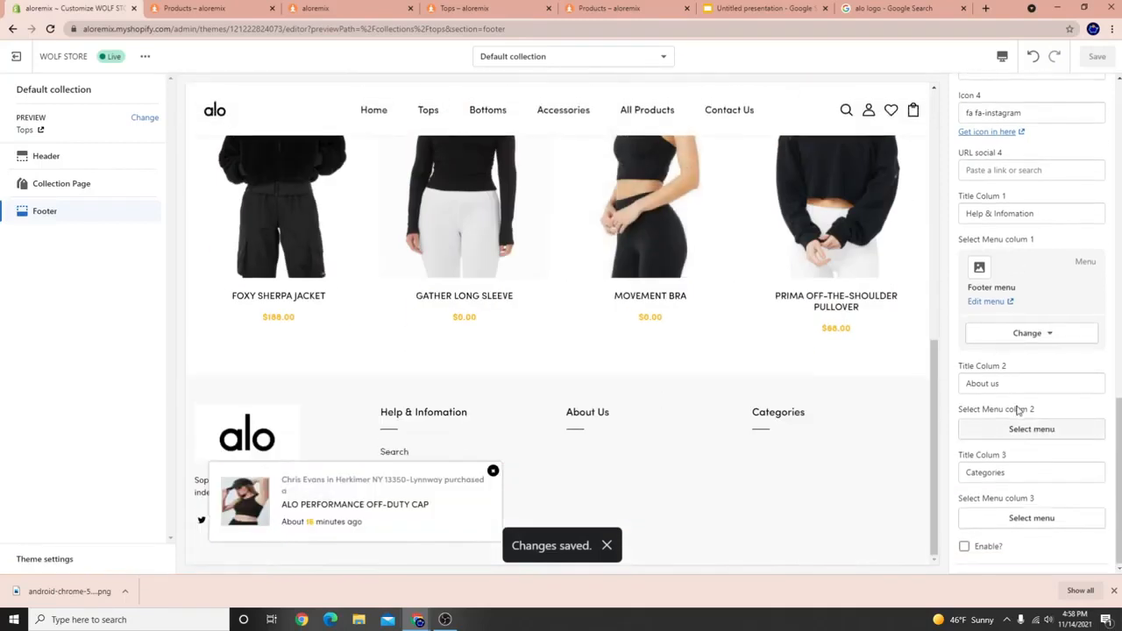
left_click_drag(1017, 383, 780, 354)
type("C")
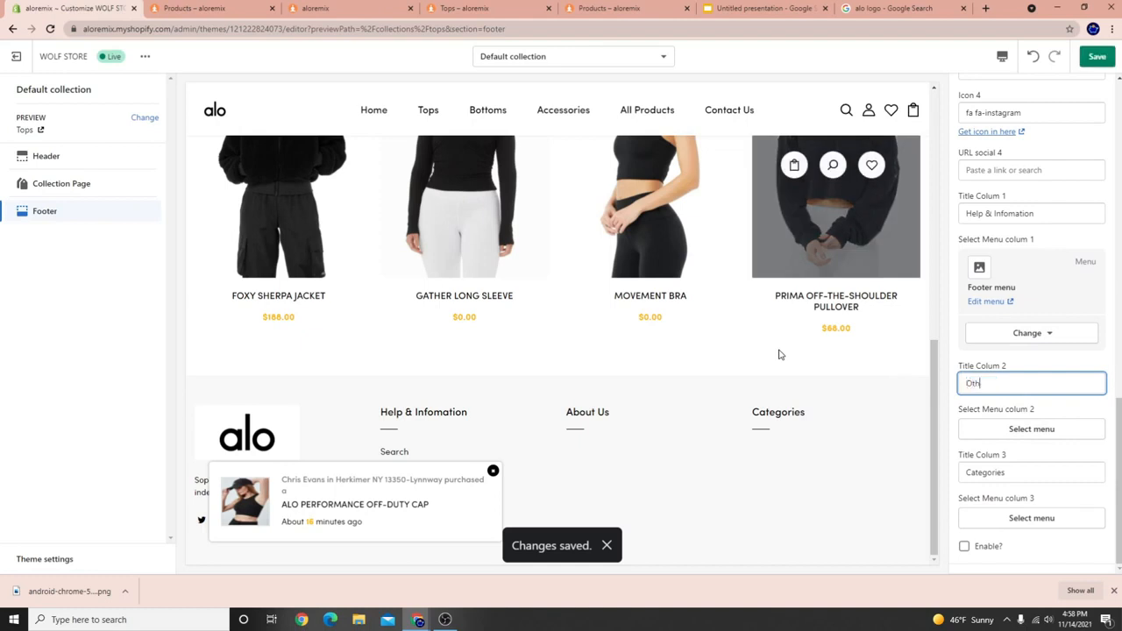
key("BackSpace")
key("BackSpace")
type("er Links")
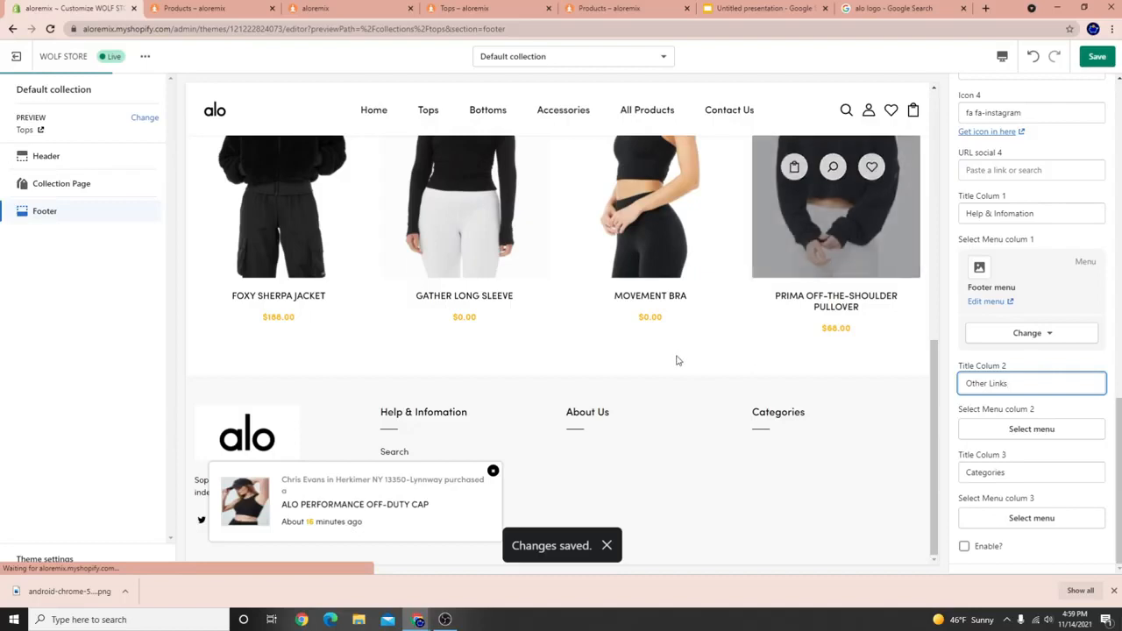
key("Tab")
key("Tab")
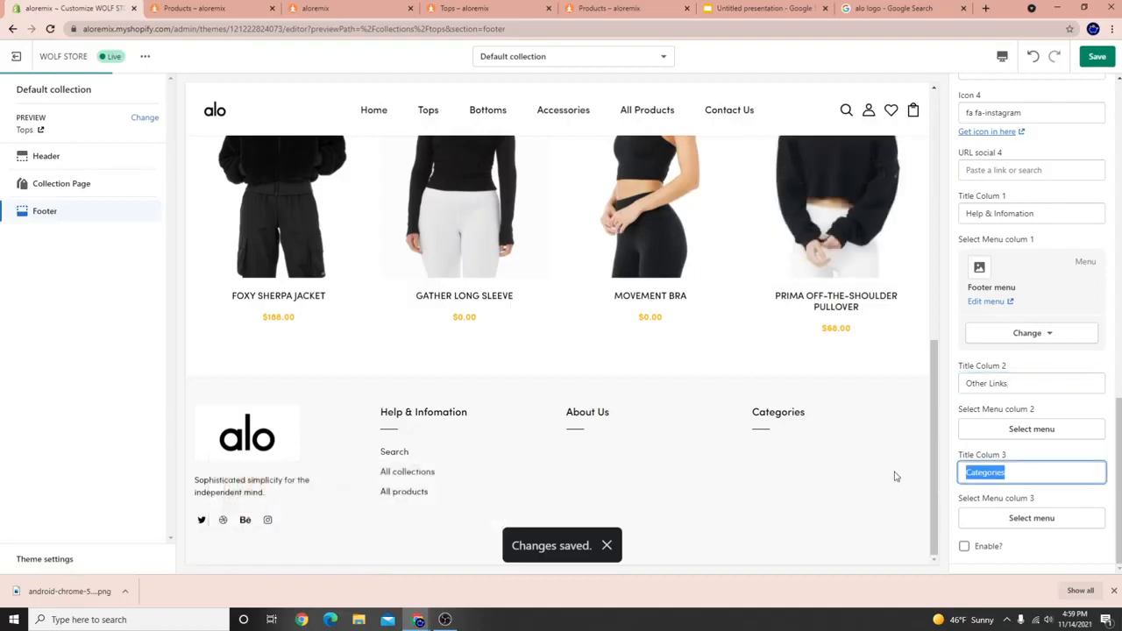
key("BackSpace")
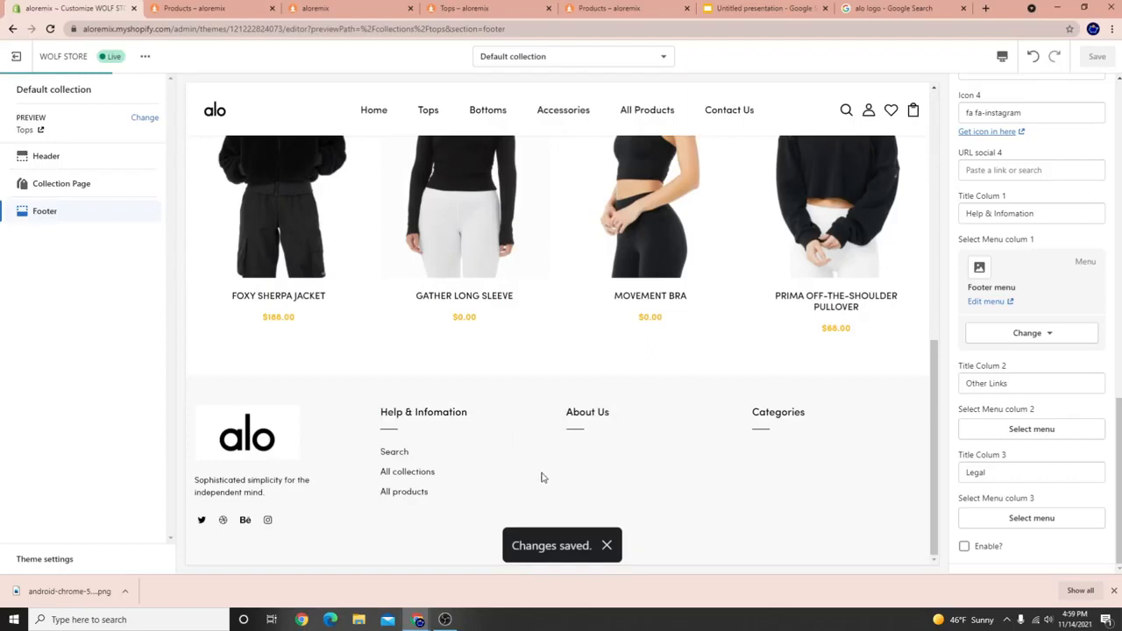
Leave the theme editor and add an empty navigation menu titled Legal.
left_click(25, 58)
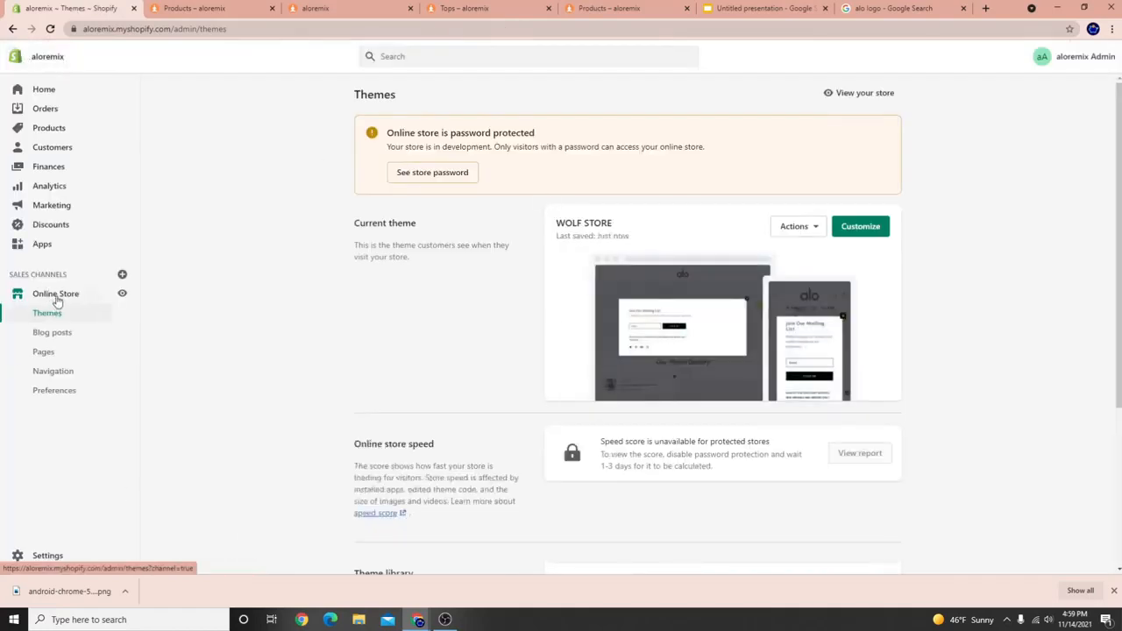
left_click(59, 298)
left_click(62, 377)
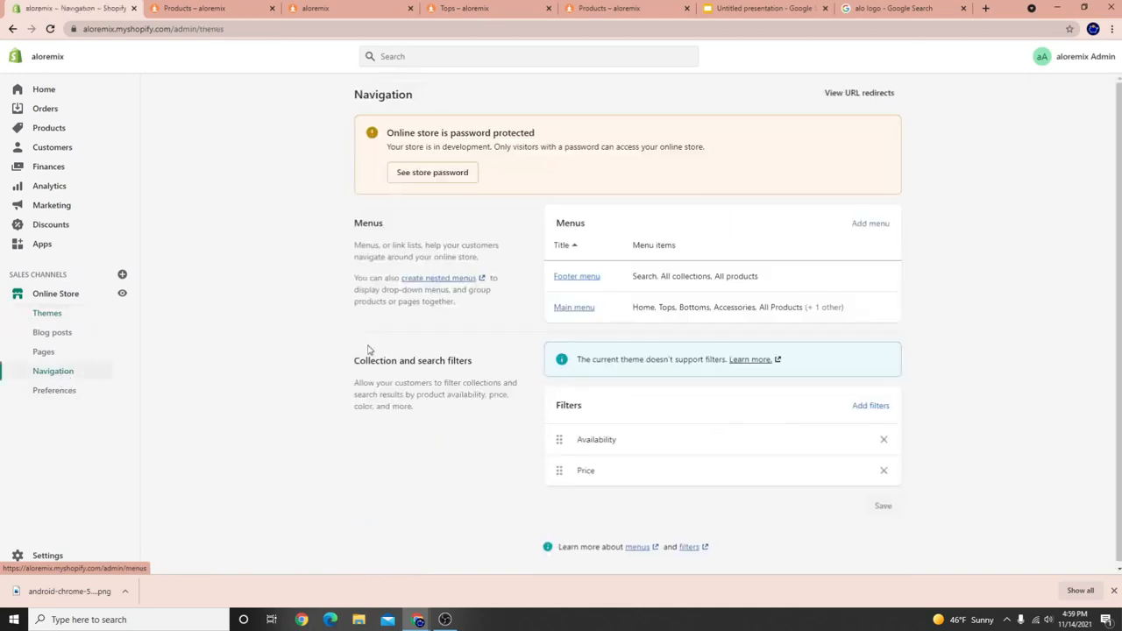
left_click(881, 225)
left_click(436, 147)
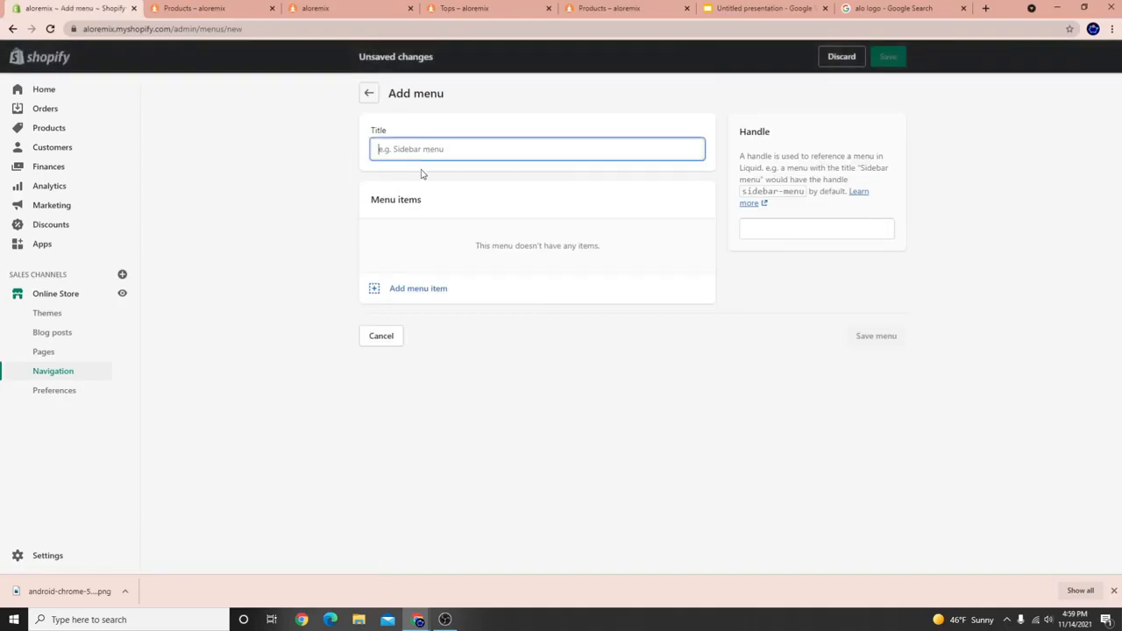
type("Legal")
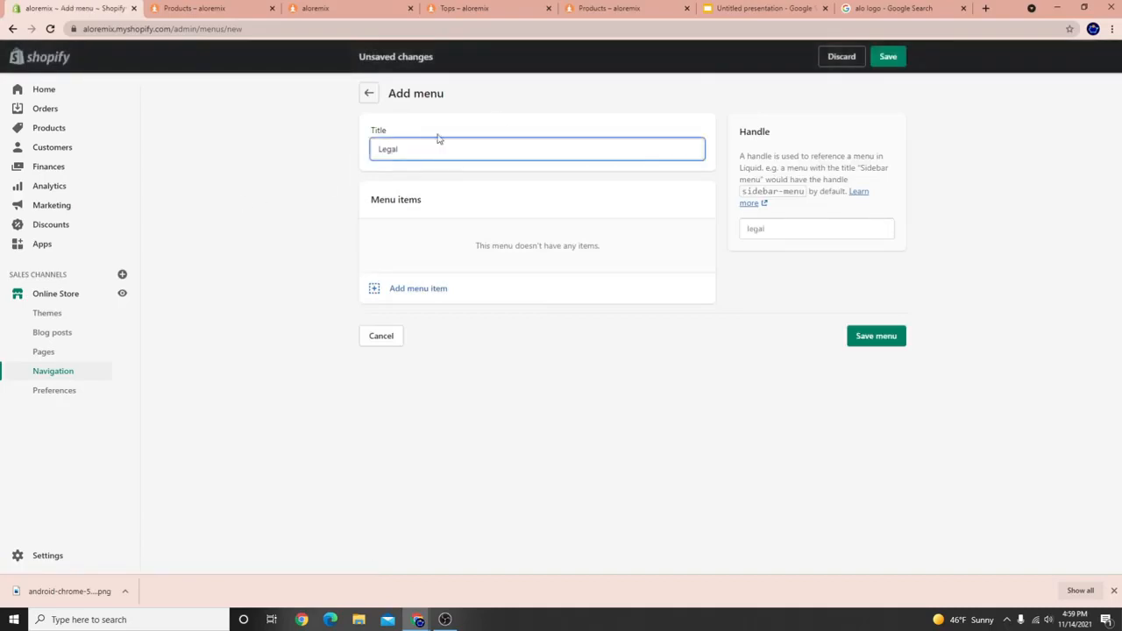
left_click(887, 56)
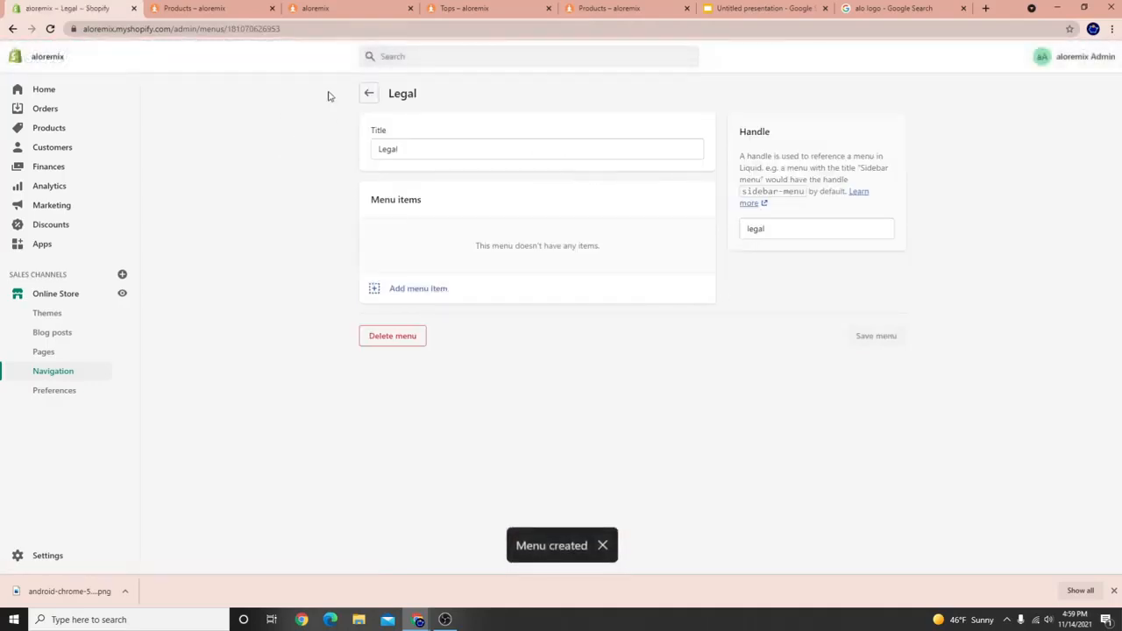
left_click(377, 94)
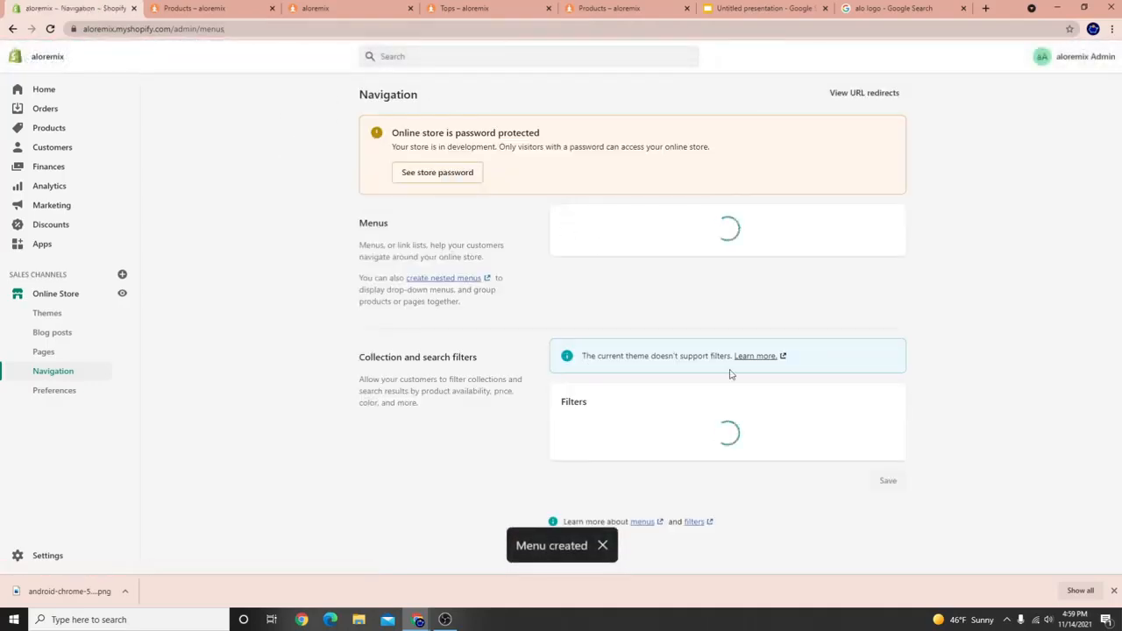
Open the live storefront in a new tab and close the outdated store tabs.
scroll(176, 464, "down", 1)
left_click(121, 294)
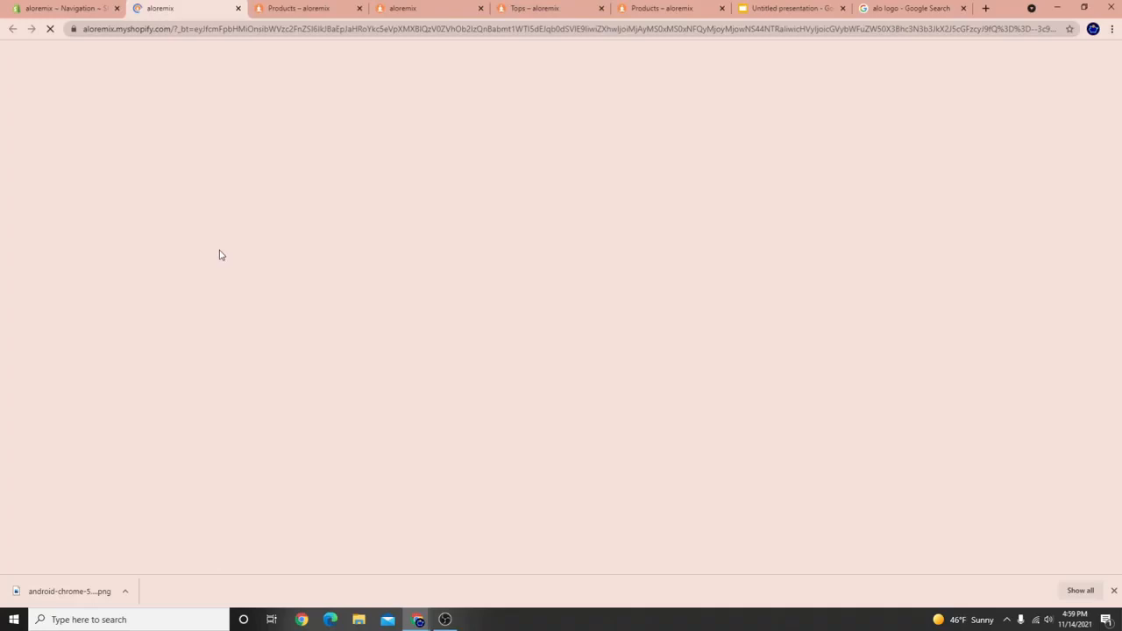
left_click(342, 11)
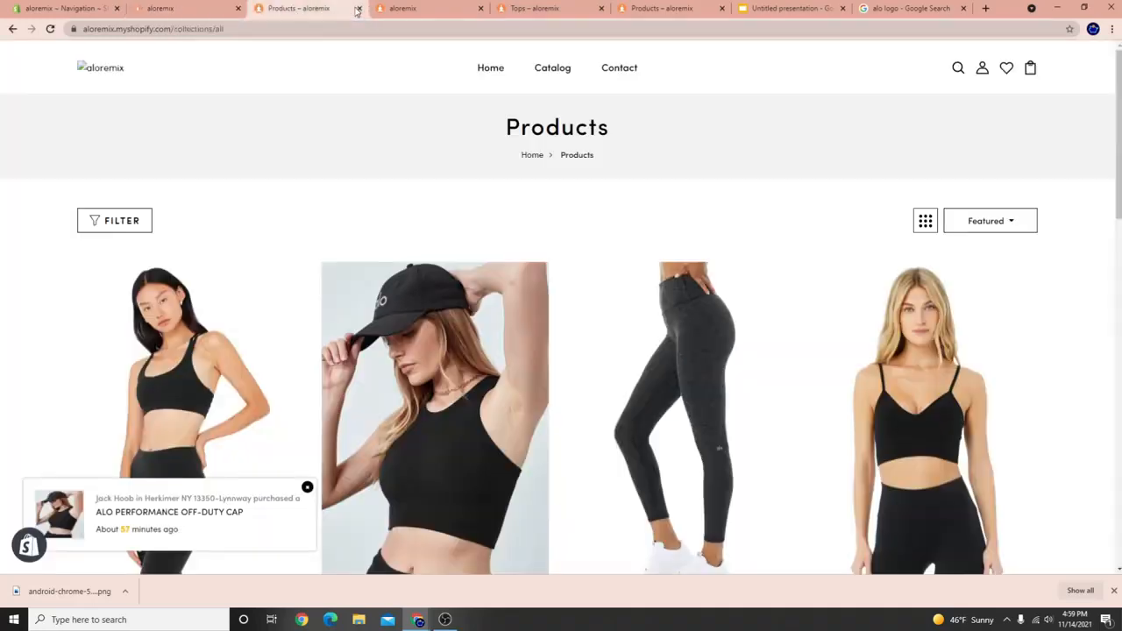
left_click(359, 8)
left_click(358, 8)
left_click(358, 8)
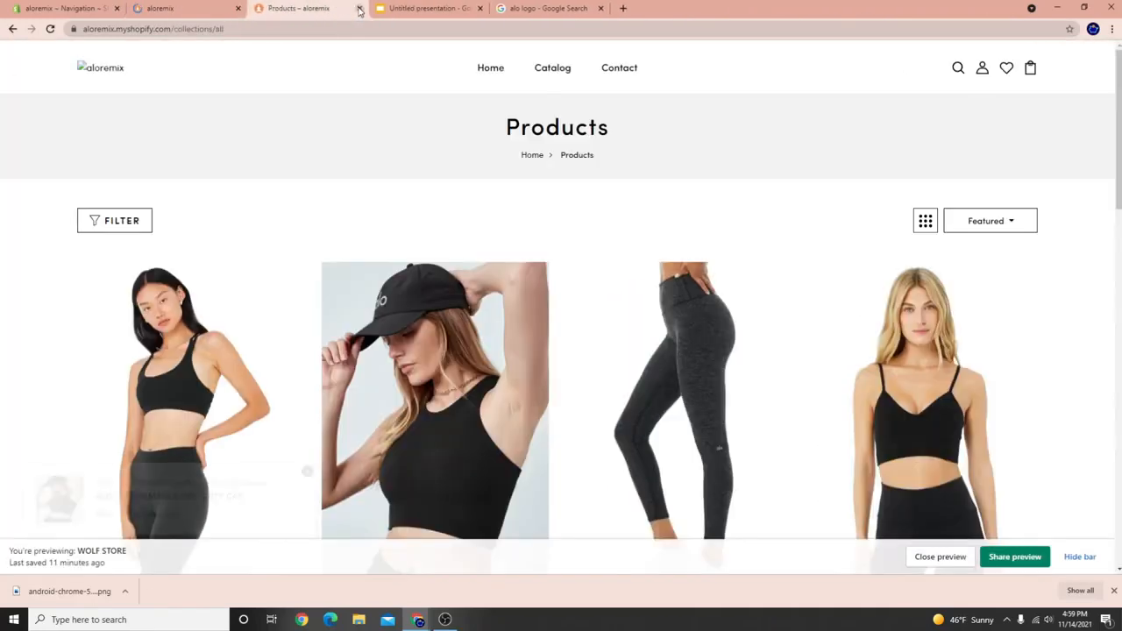
left_click(359, 8)
left_click(175, 9)
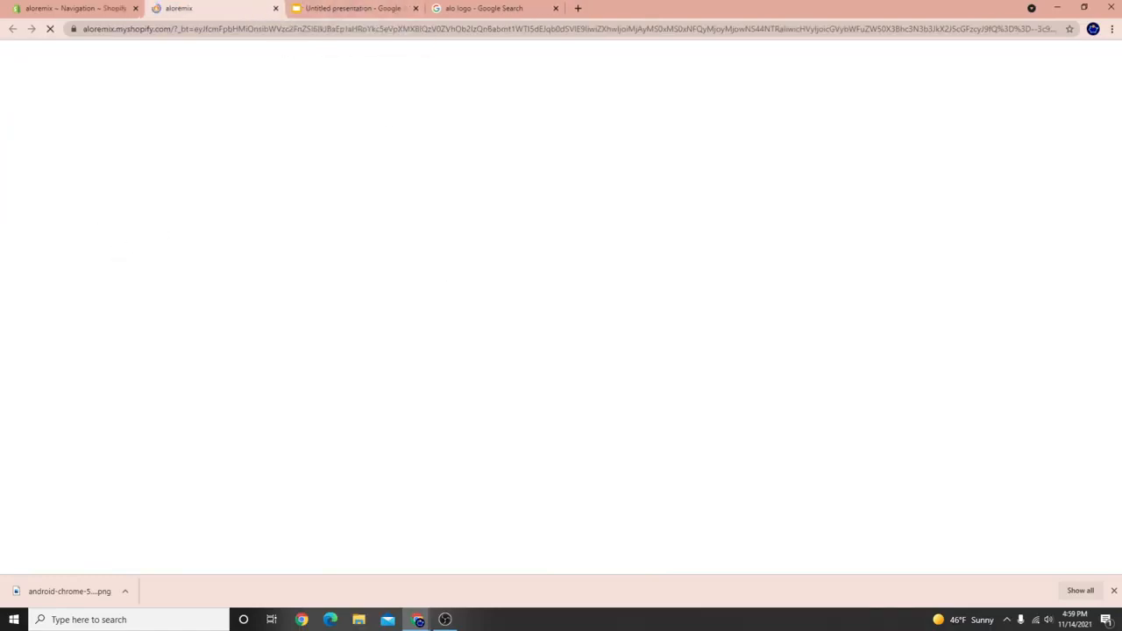
Check the Tops page footer for the Other Links and Legal columns, then return to admin.
left_click(446, 619)
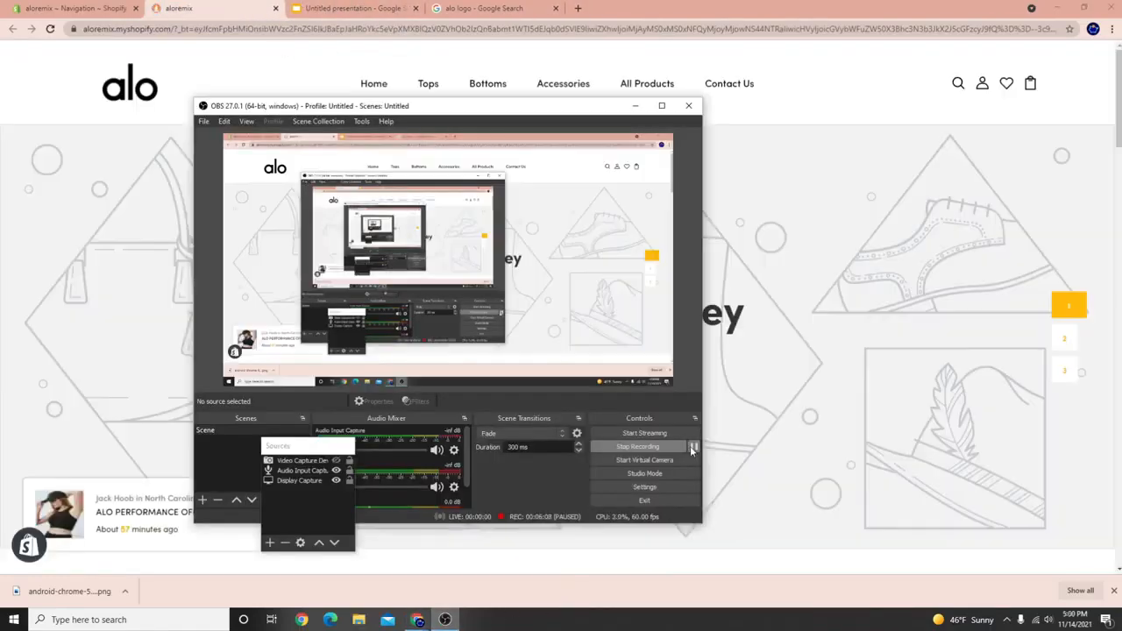
left_click(715, 448)
scroll(175, 416, "down", 15)
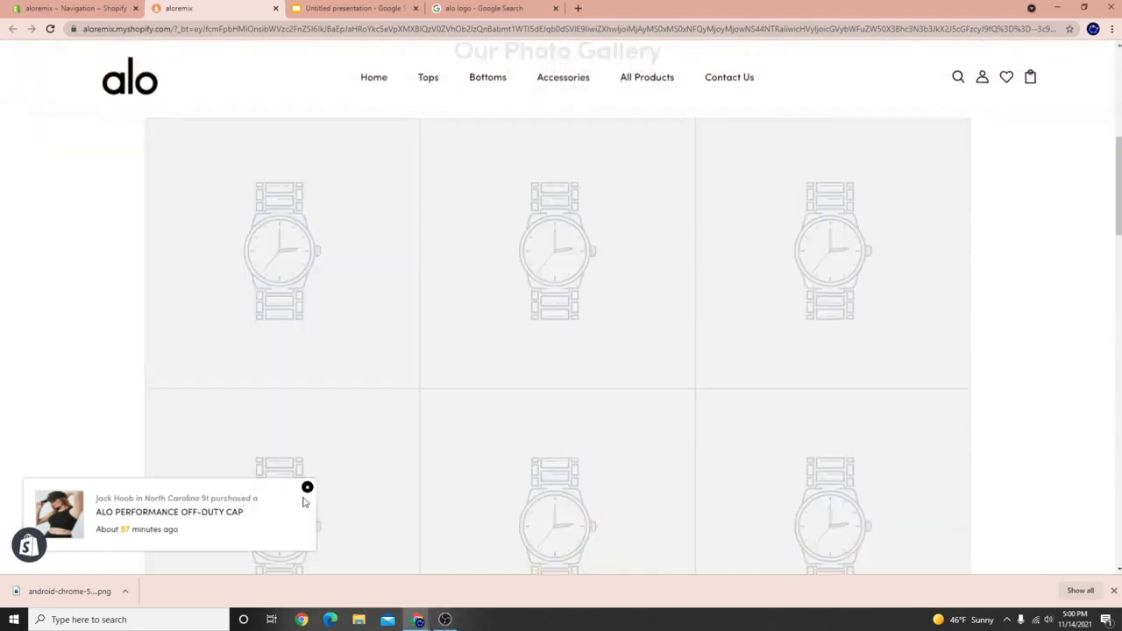
scroll(320, 472, "down", 15)
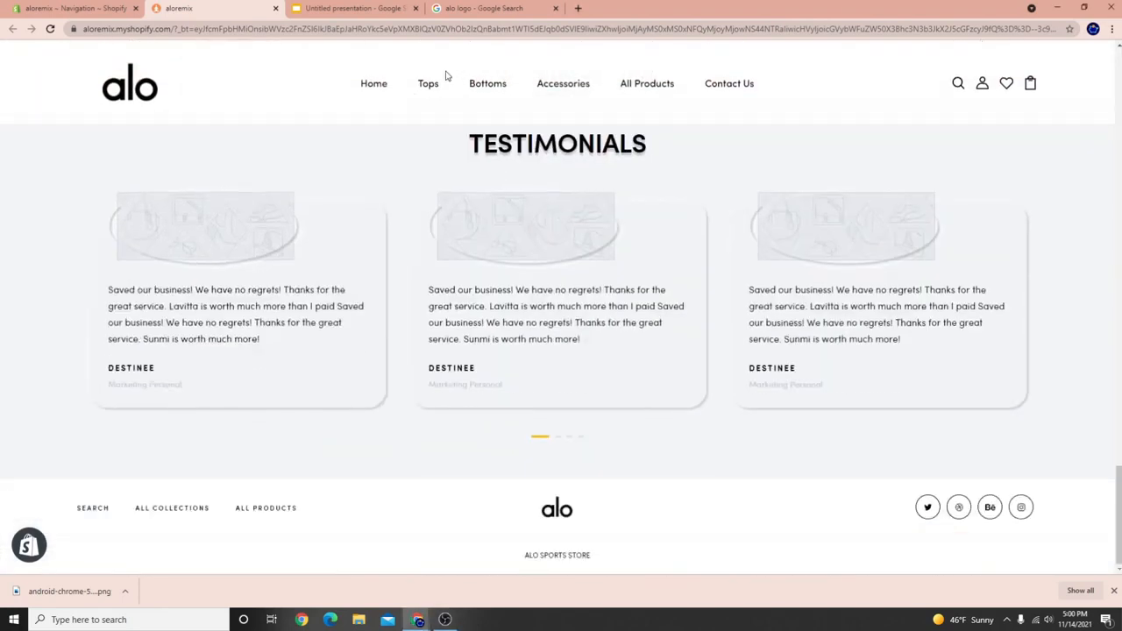
left_click(430, 88)
scroll(313, 359, "down", 6)
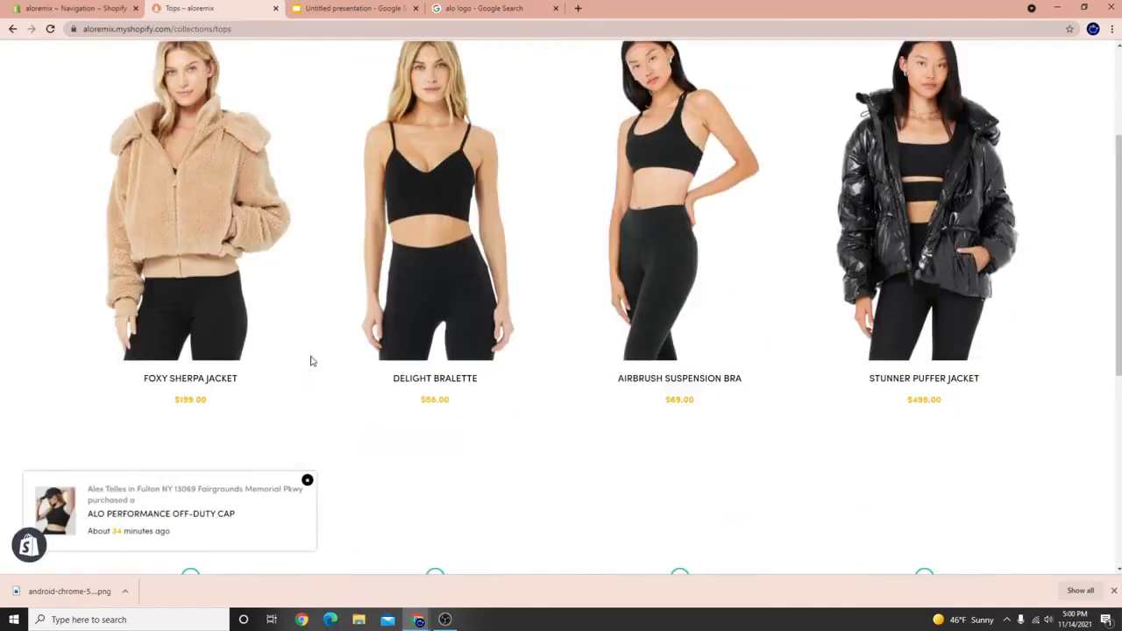
scroll(316, 438, "down", 1)
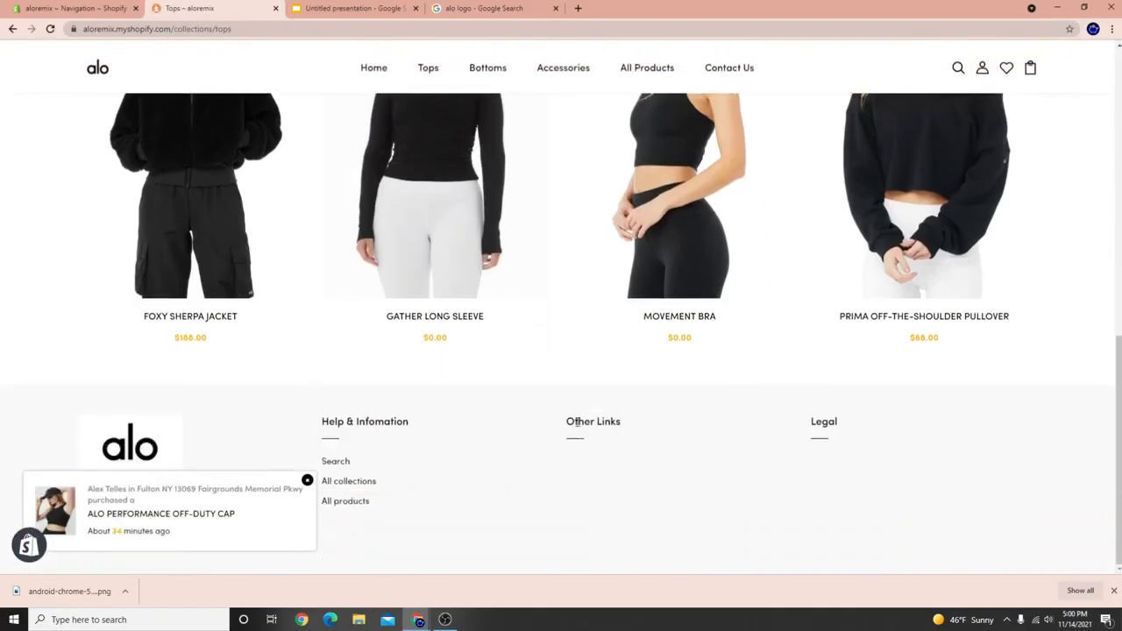
left_click_drag(568, 422, 620, 421)
left_click(79, 8)
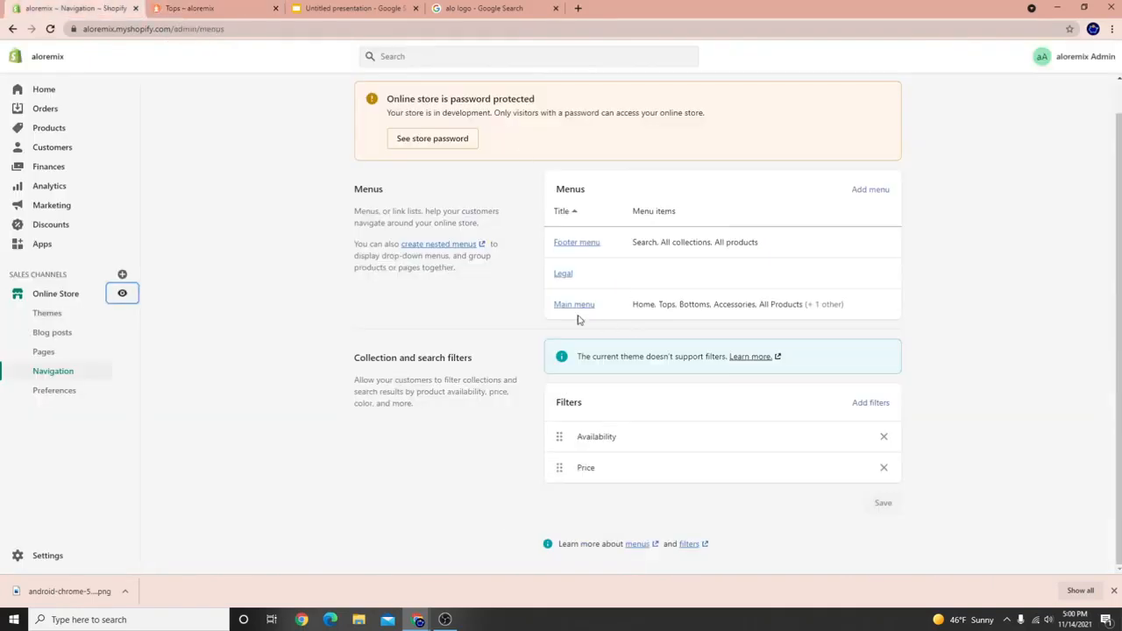
Save a new empty menu titled Other Links, then go to the Pages list.
left_click(884, 193)
left_click(408, 149)
type("o")
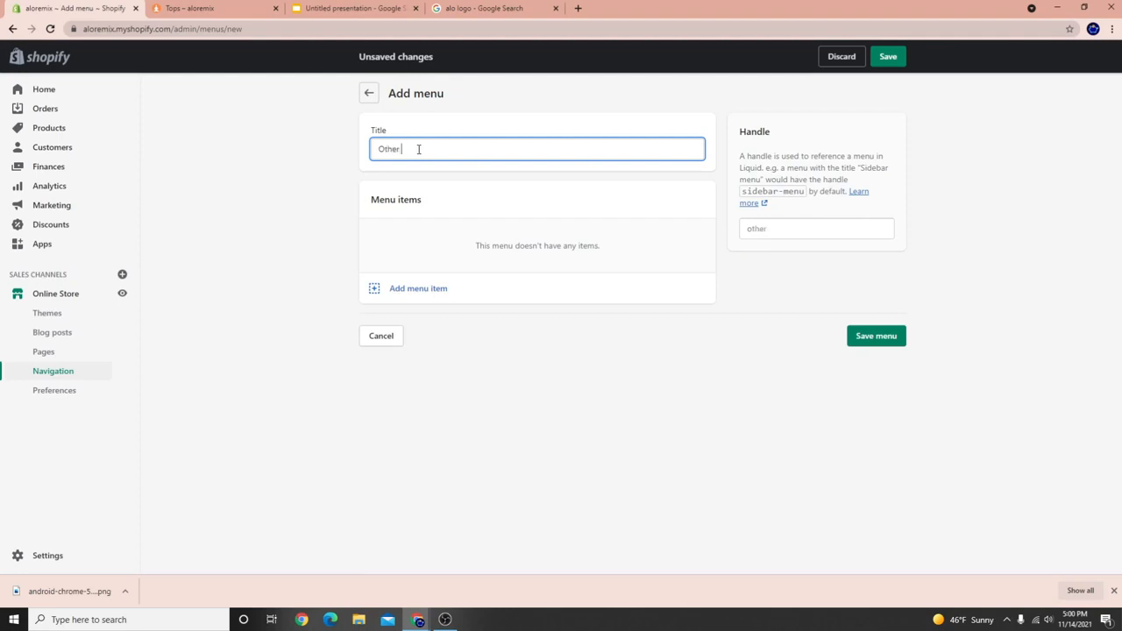
left_click(887, 56)
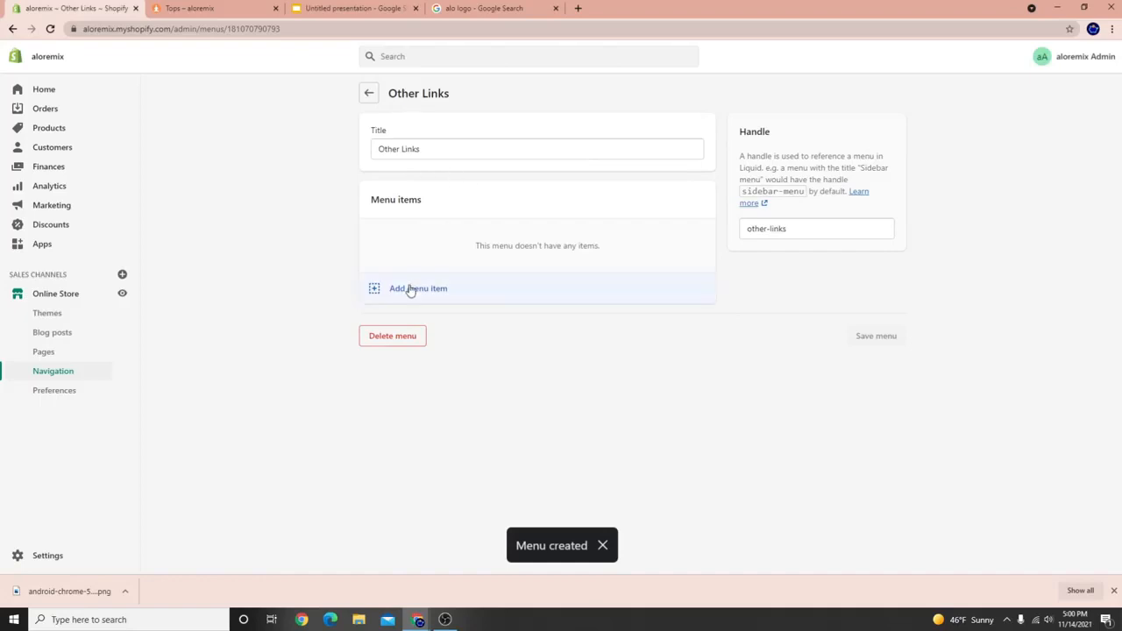
left_click(70, 356)
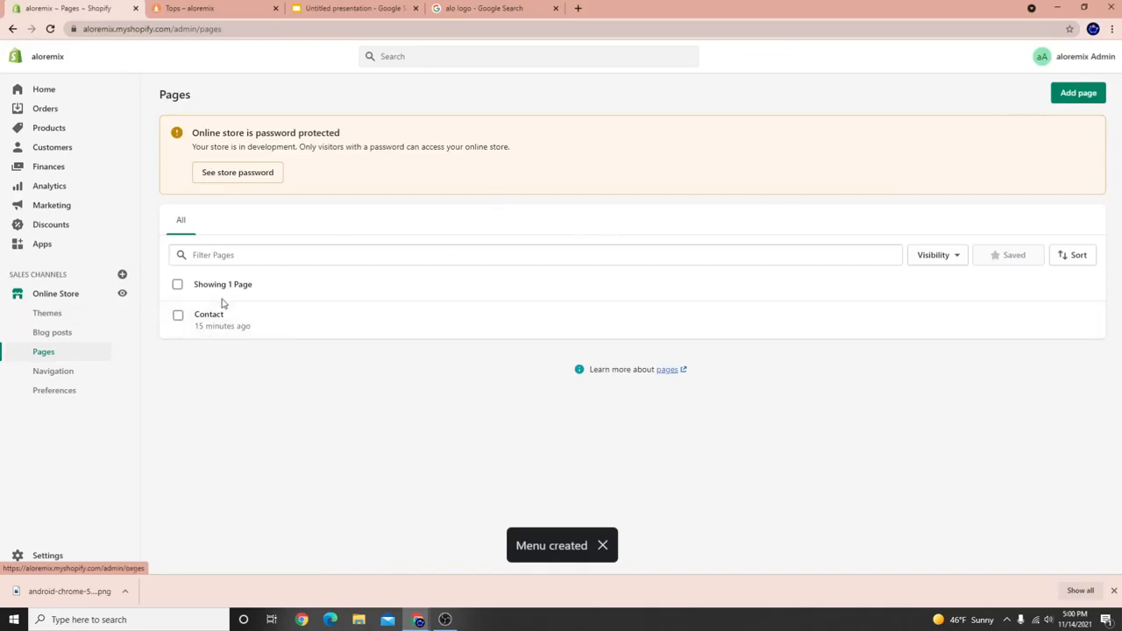
Create an About Us page using the aboutus-v2 template.
left_click(1080, 98)
left_click(771, 303)
left_click(763, 329)
left_click(446, 155)
type("About U")
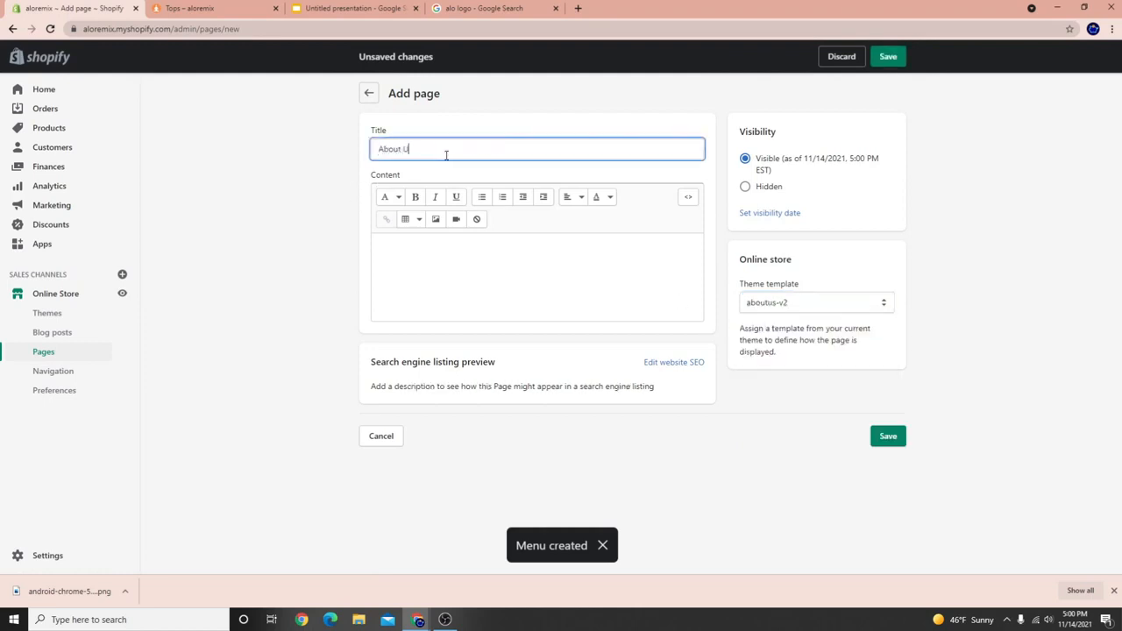
left_click(886, 436)
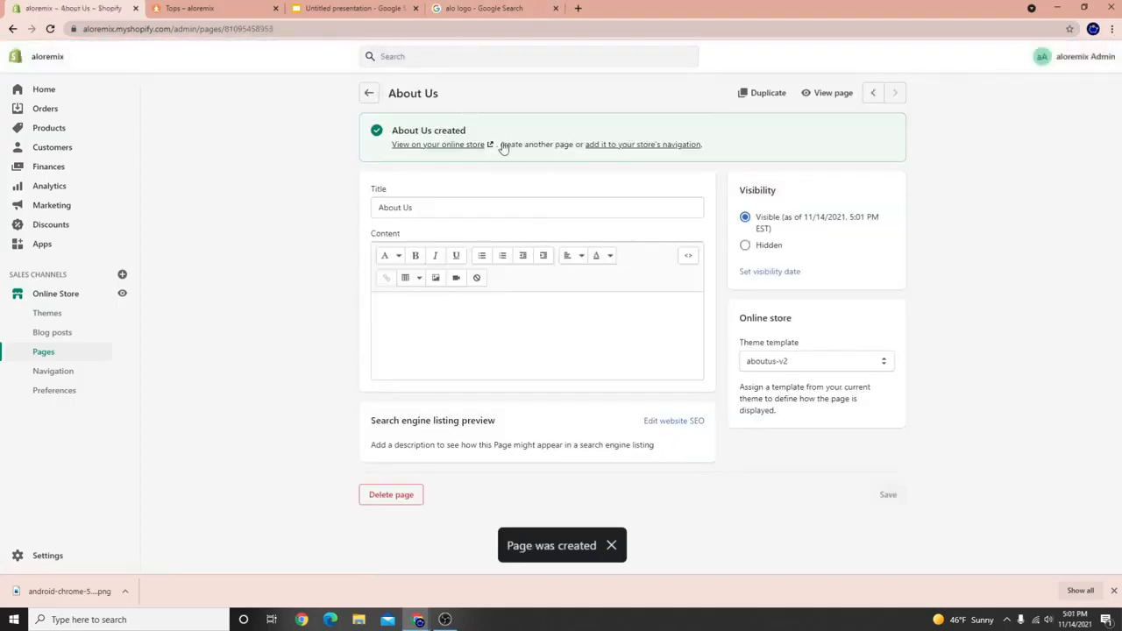
Create an FAQs page using the FAQs template.
left_click(507, 146)
left_click(784, 302)
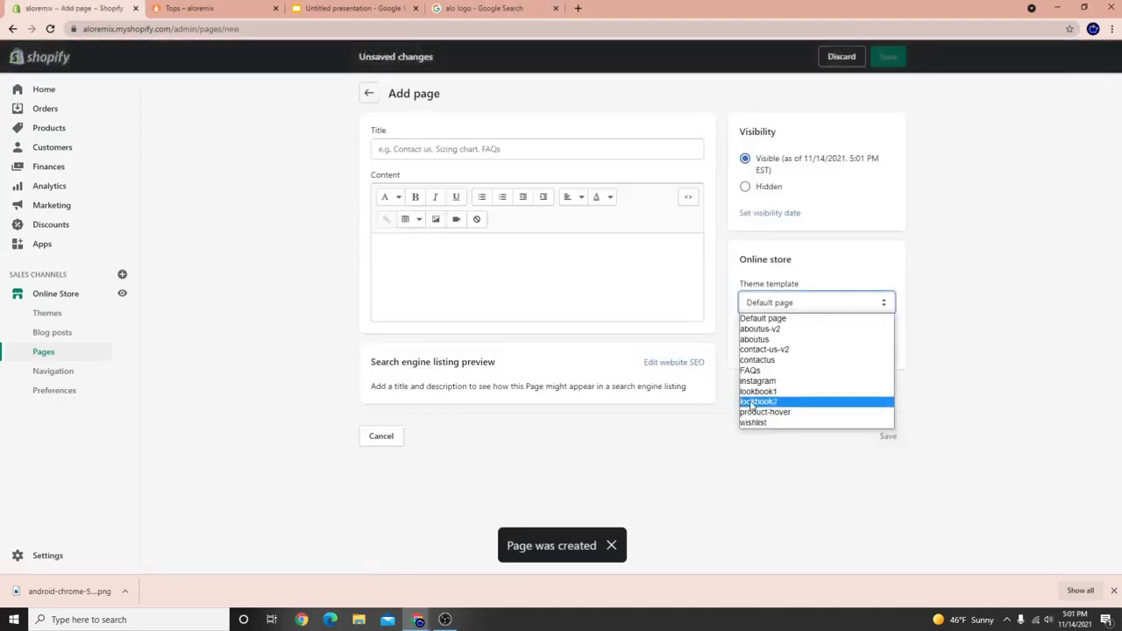
left_click(751, 370)
left_click(471, 154)
type("FAQs")
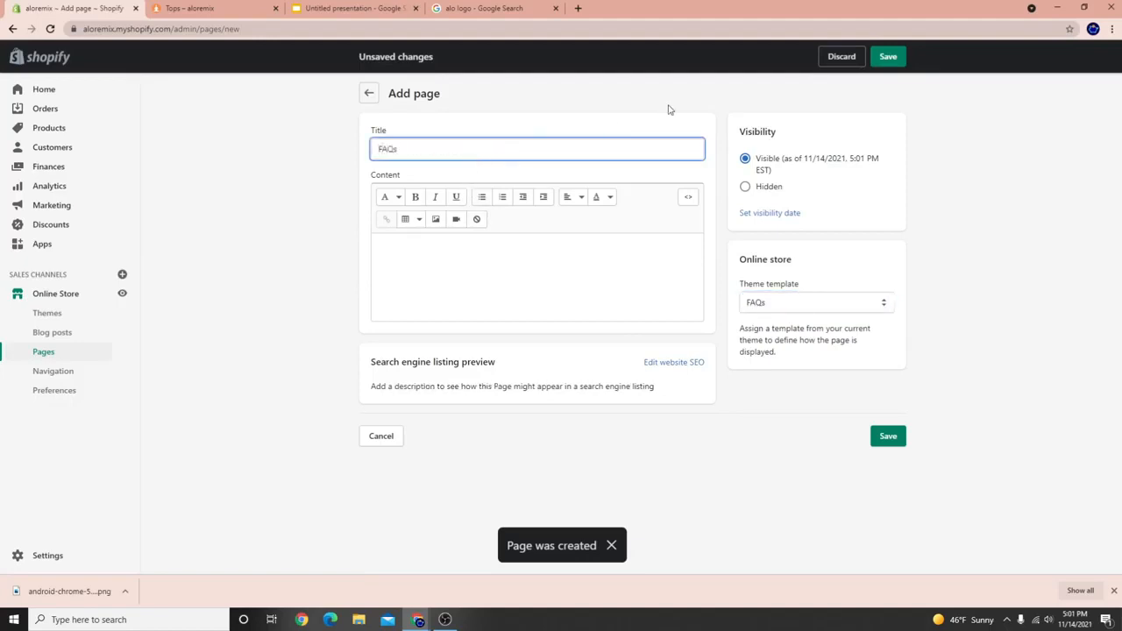
left_click(888, 58)
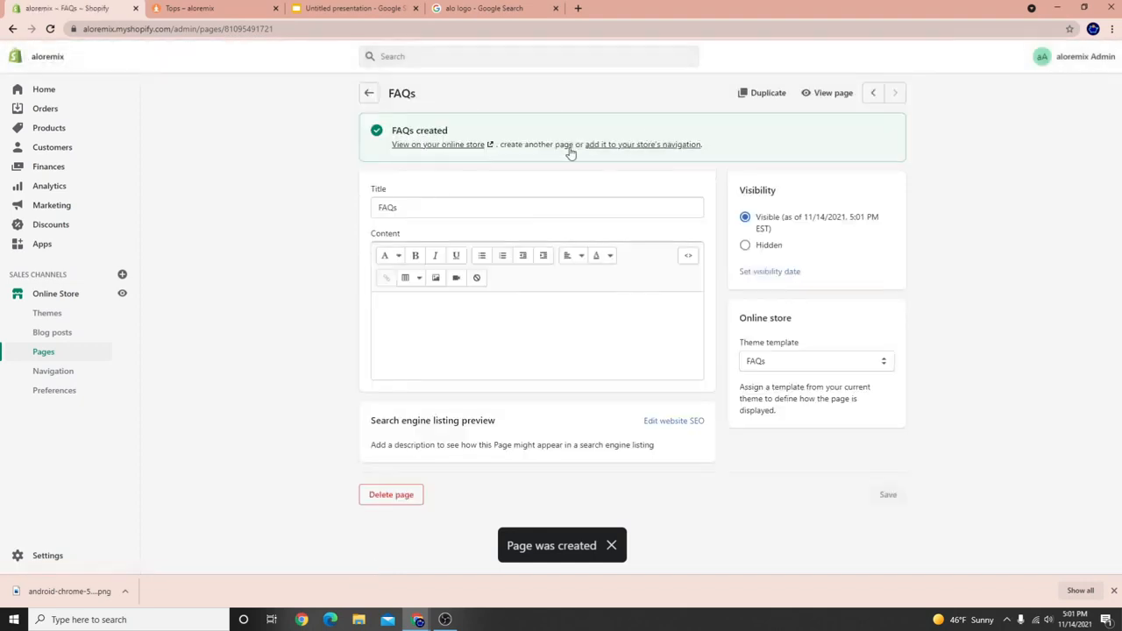
Create a Lookbook page using the lookbook1 template.
left_click(563, 146)
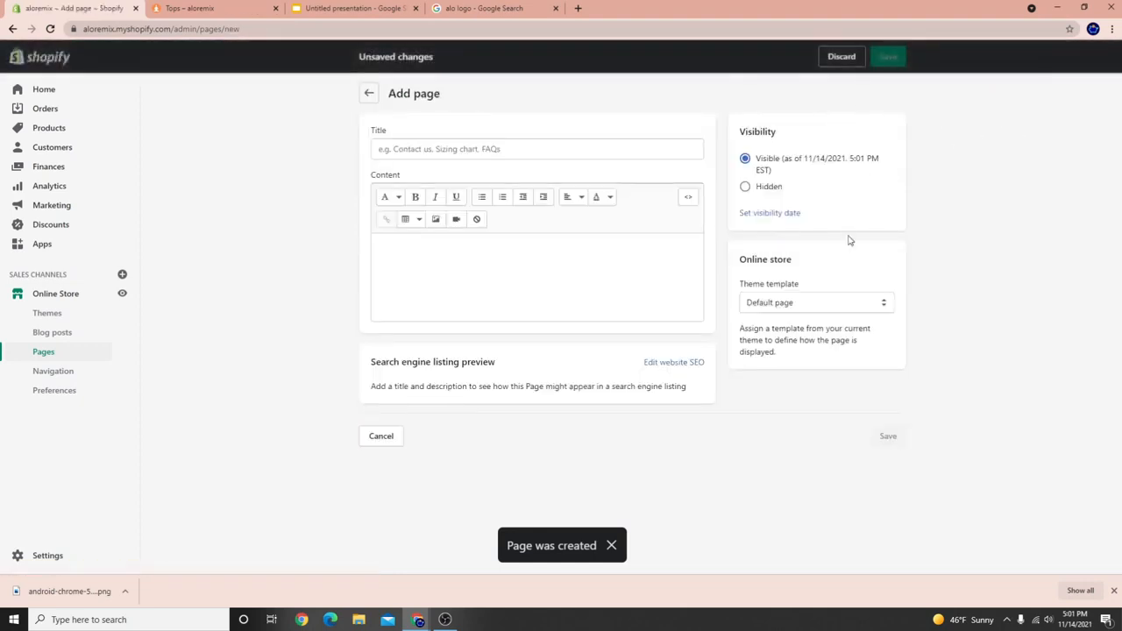
left_click(837, 307)
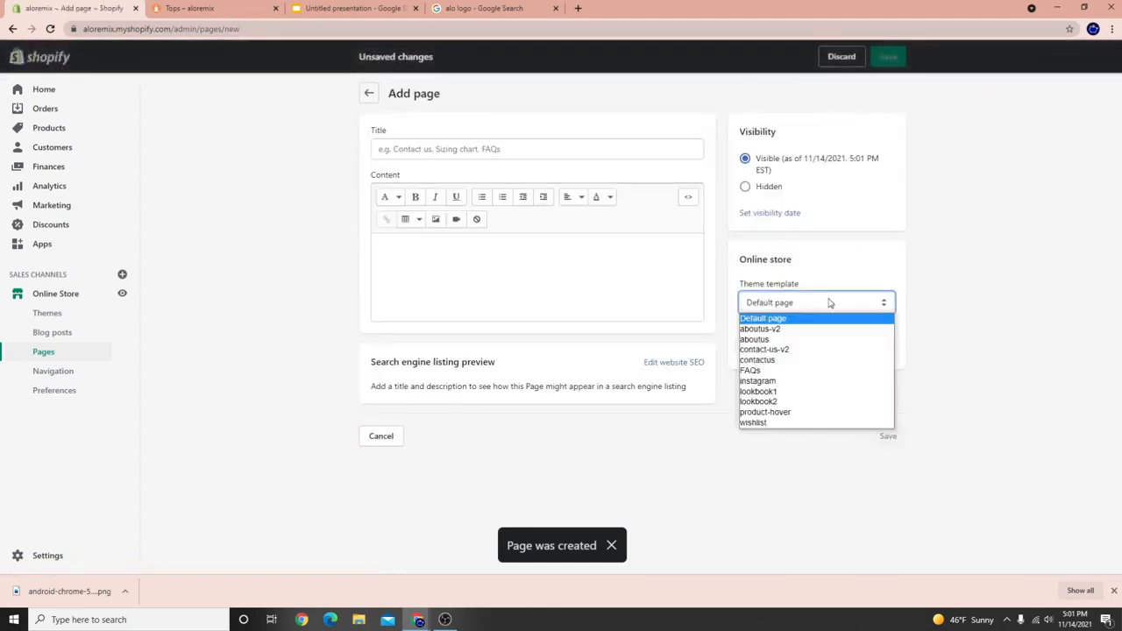
left_click(787, 393)
left_click(484, 156)
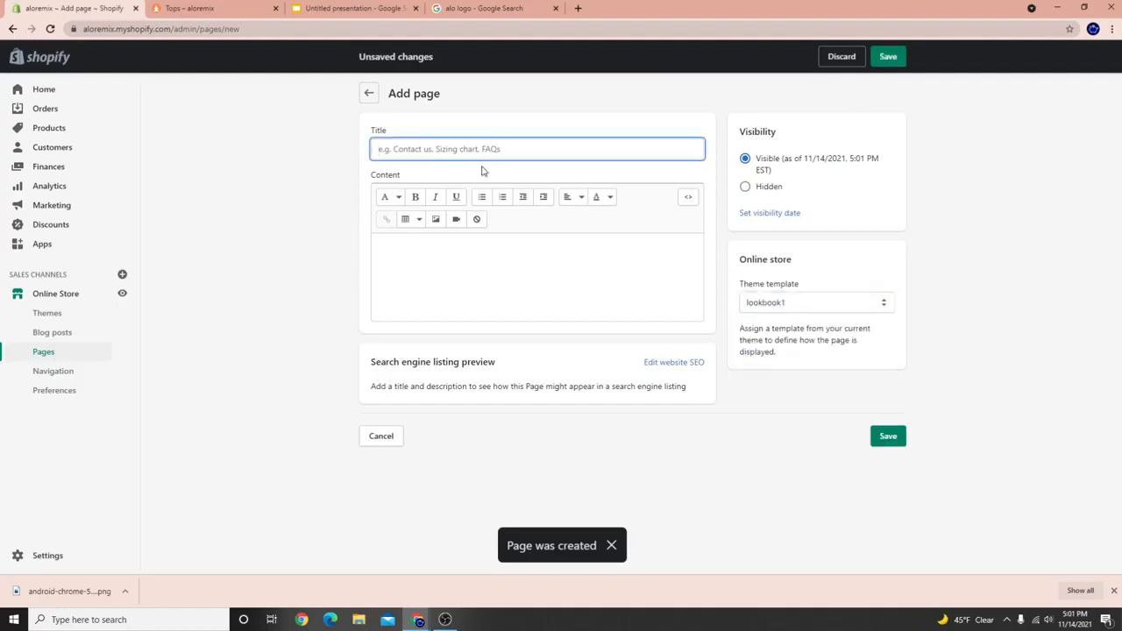
type("Lookbook")
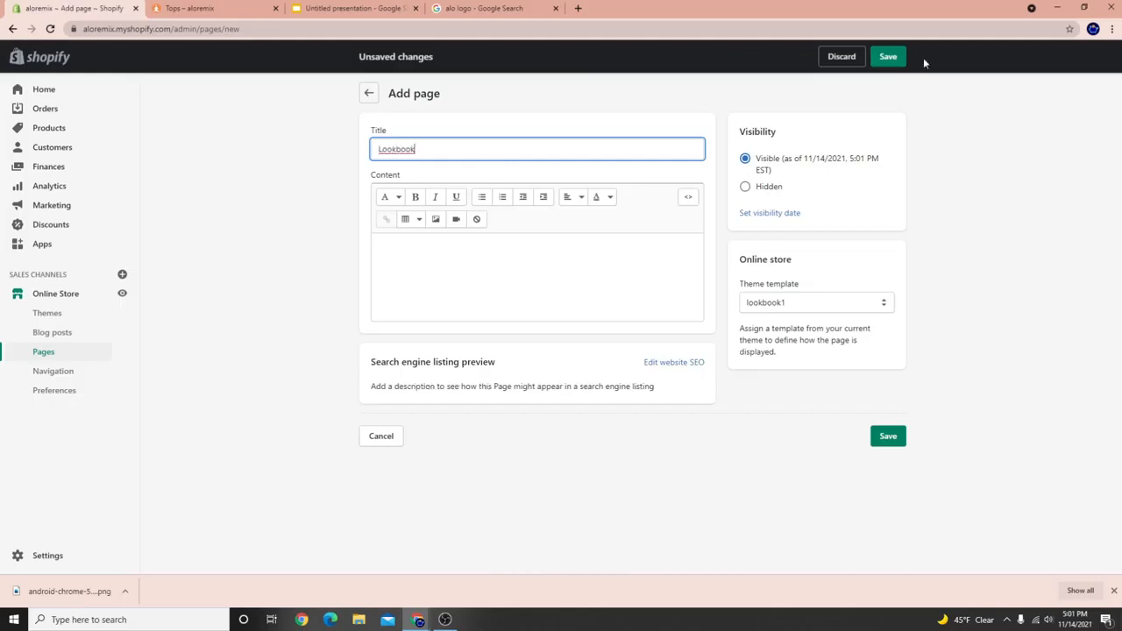
left_click(894, 57)
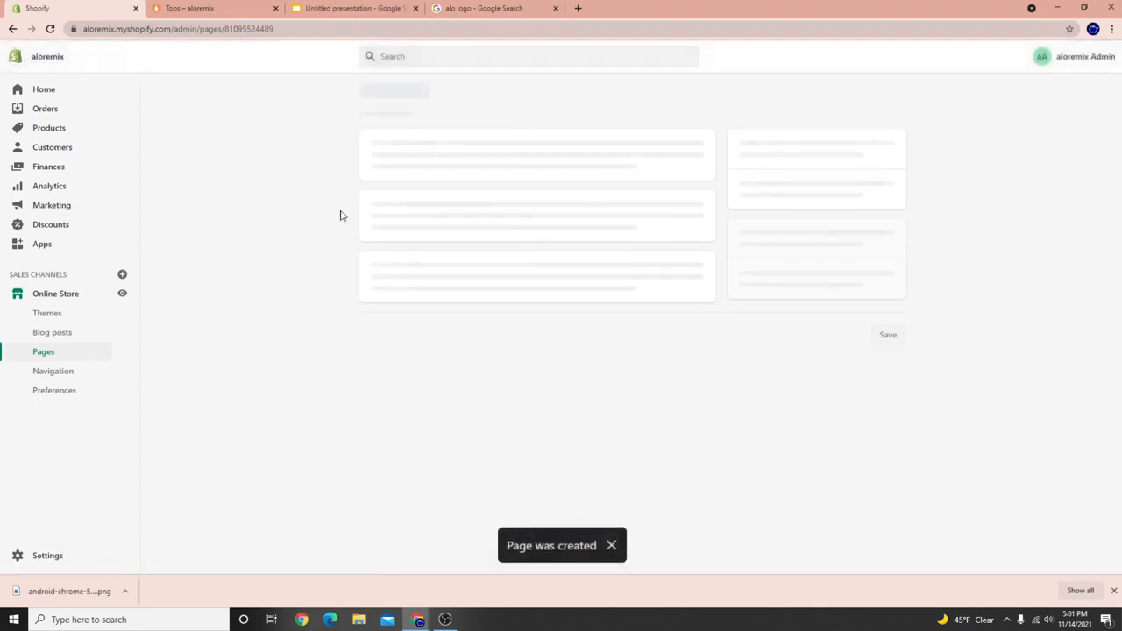
Open the Other Links menu and add a link to the Contact page.
left_click(46, 371)
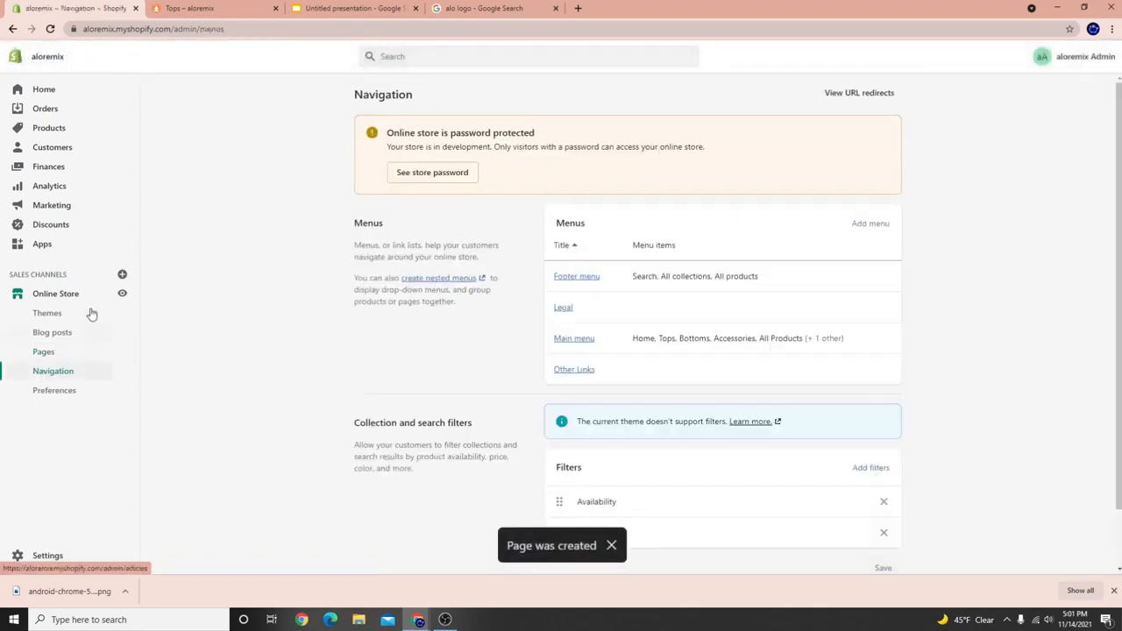
scroll(571, 386, "down", 2)
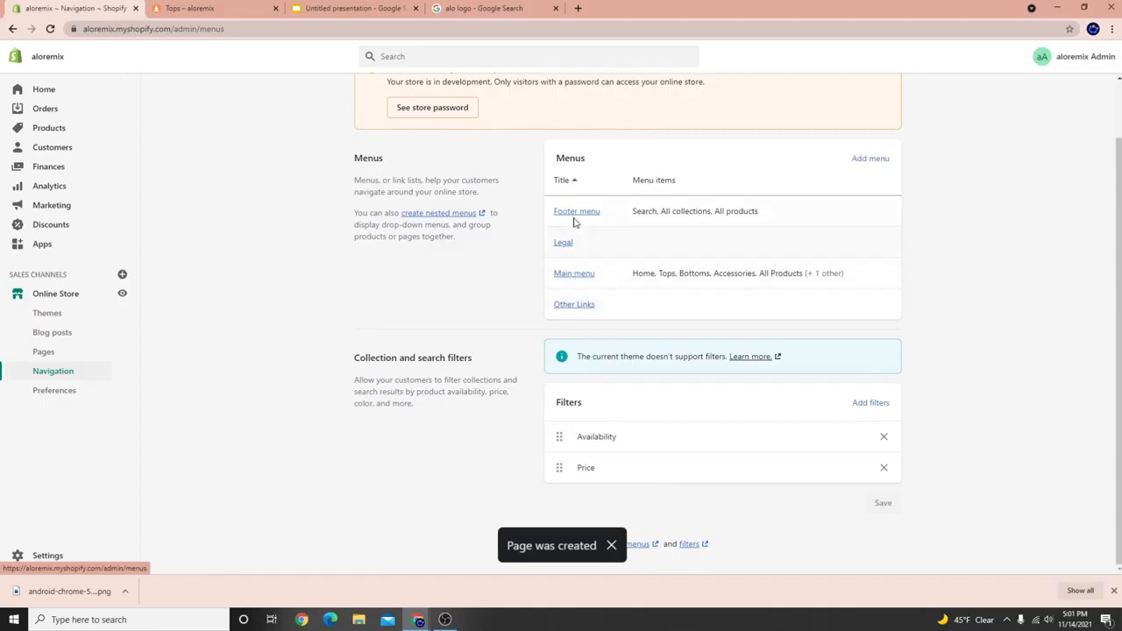
left_click(568, 306)
left_click(418, 288)
left_click(1061, 185)
left_click(944, 314)
left_click(937, 257)
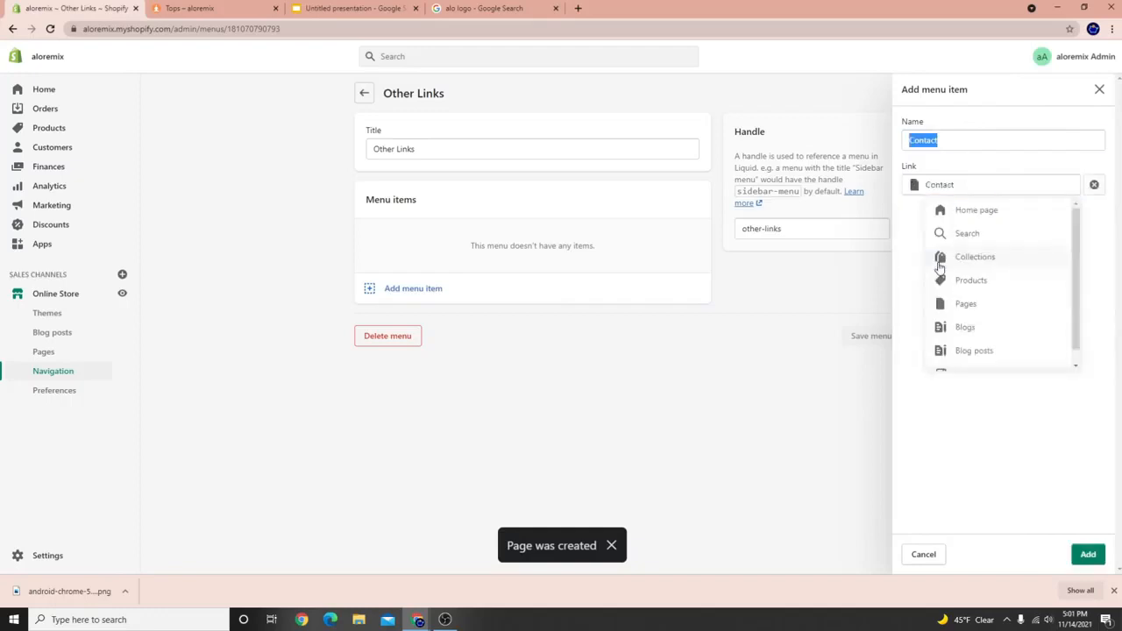
left_click(1087, 556)
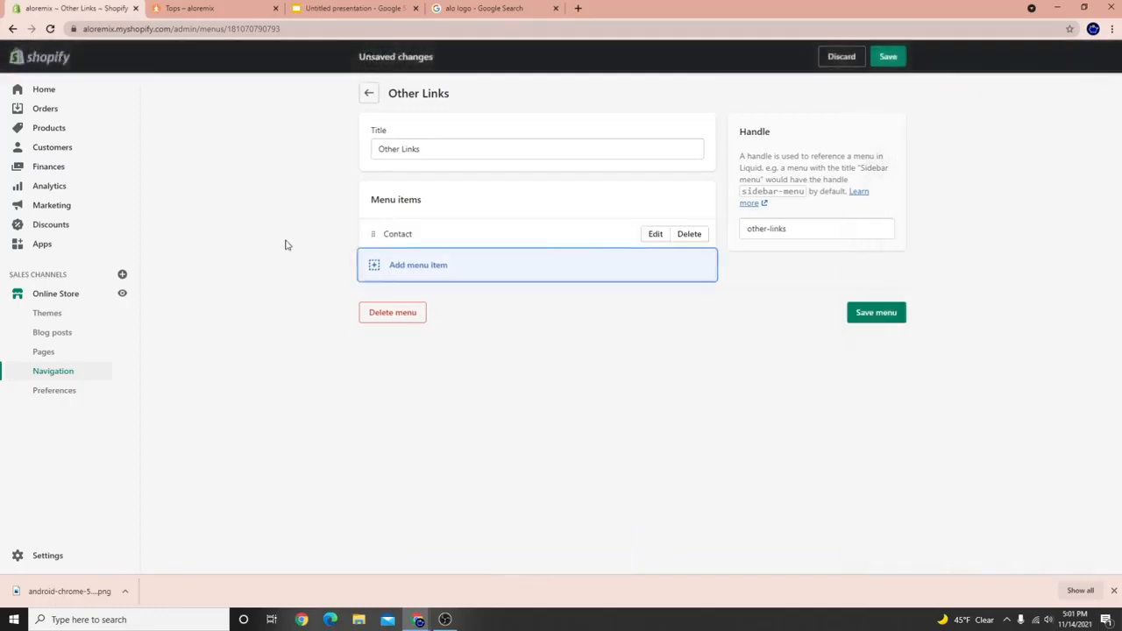
Add Lookbook and FAQs page links to the Other Links menu.
left_click(404, 267)
left_click(985, 185)
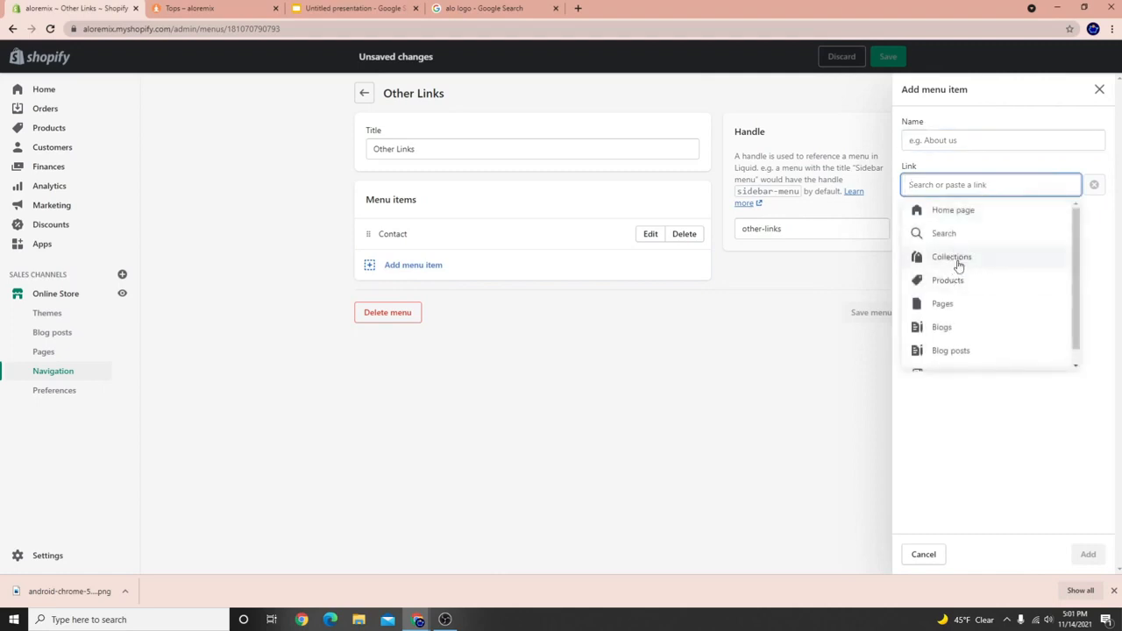
scroll(959, 307, "down", 1)
scroll(954, 340, "up", 1)
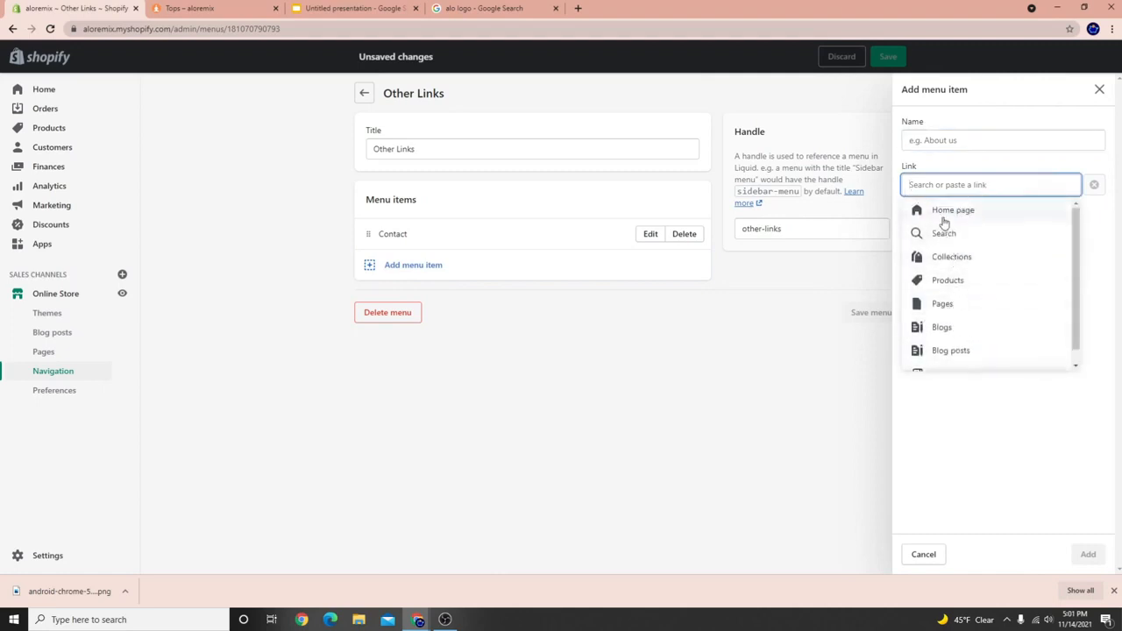
left_click(950, 307)
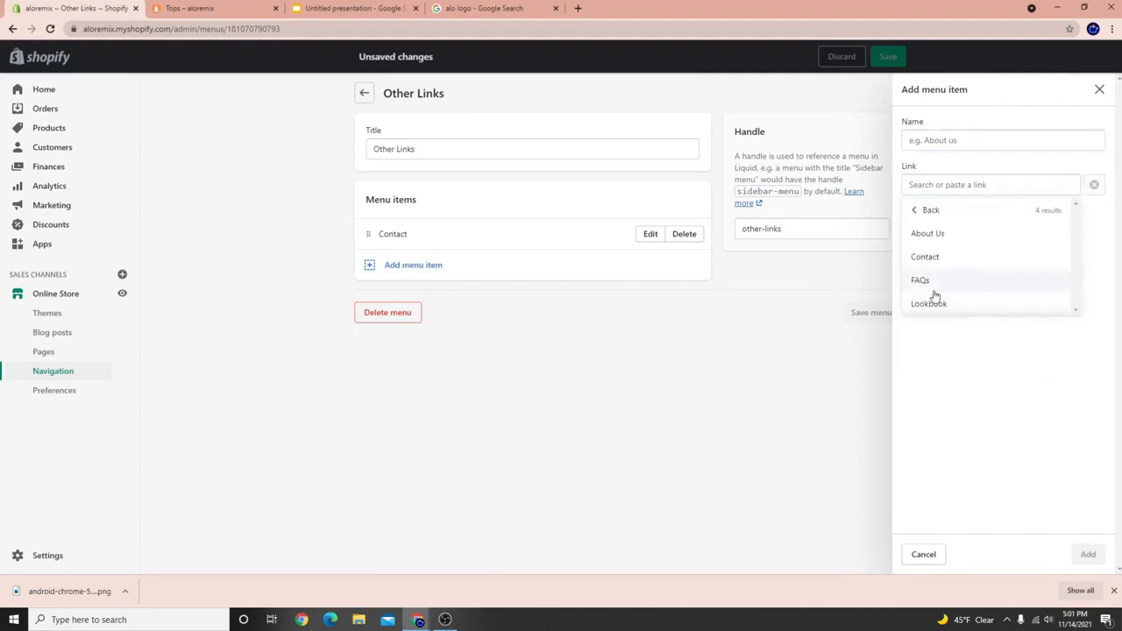
left_click(934, 300)
left_click(1088, 554)
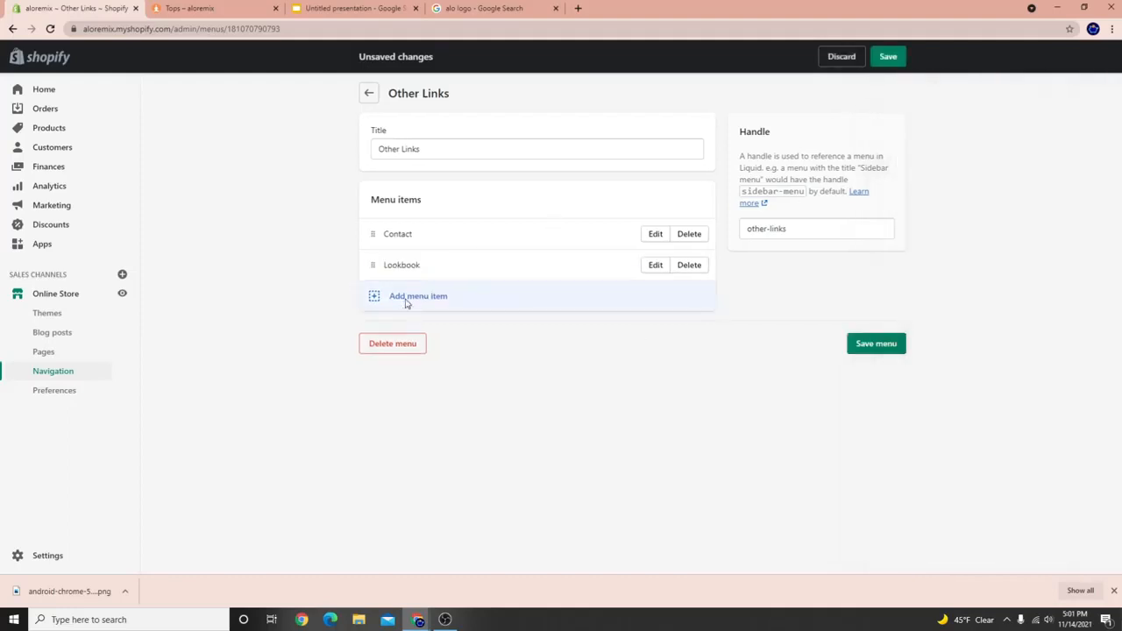
left_click(372, 296)
left_click(961, 187)
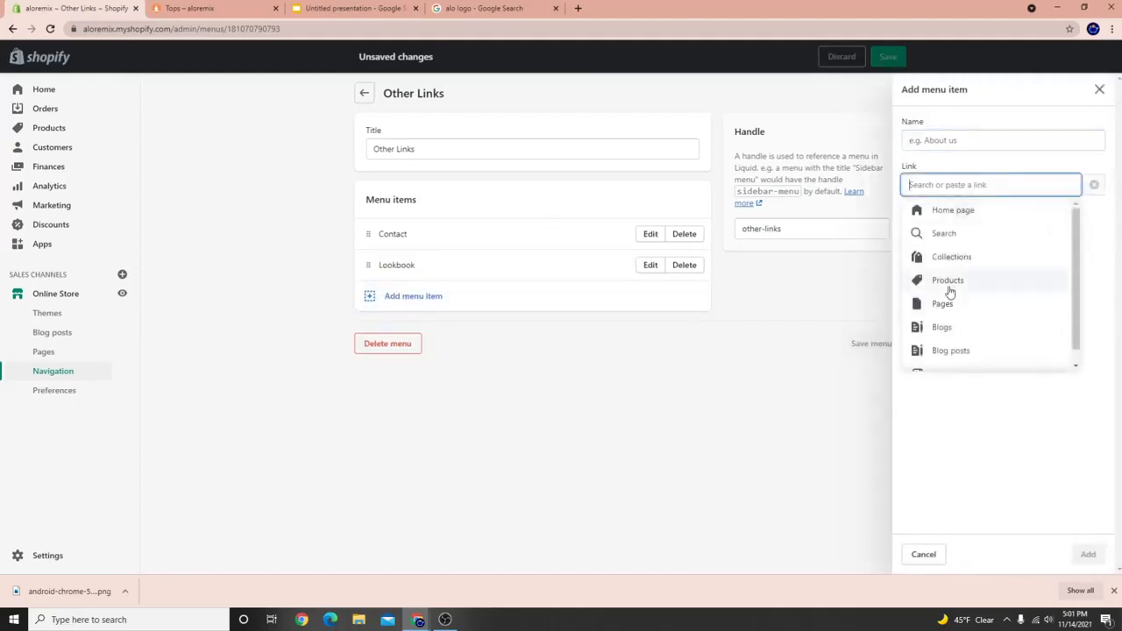
left_click(944, 304)
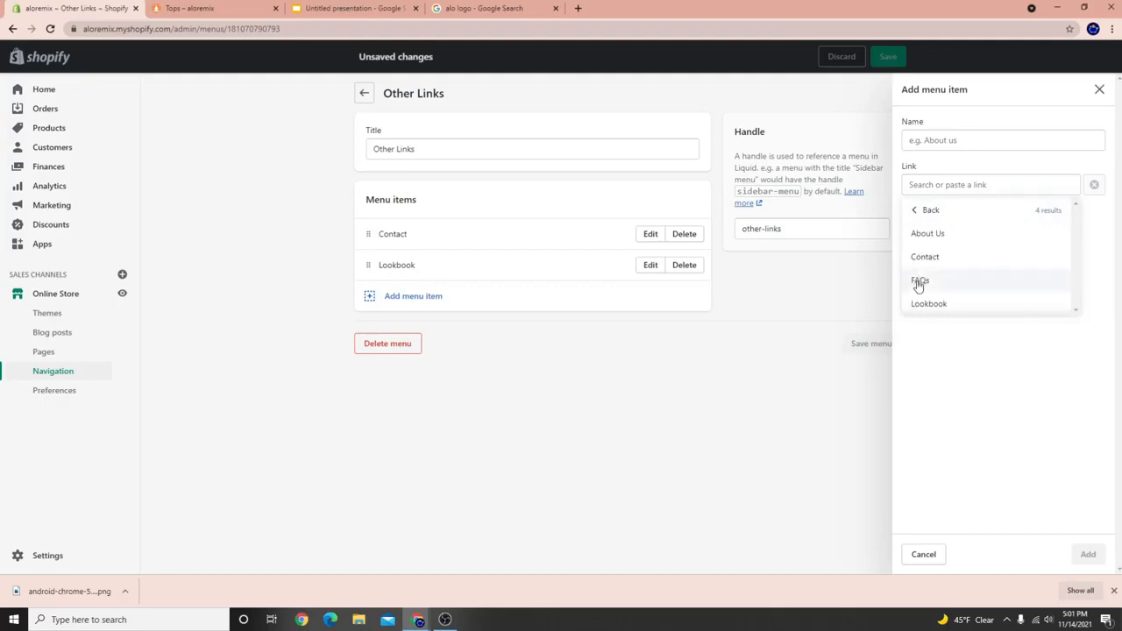
left_click(921, 281)
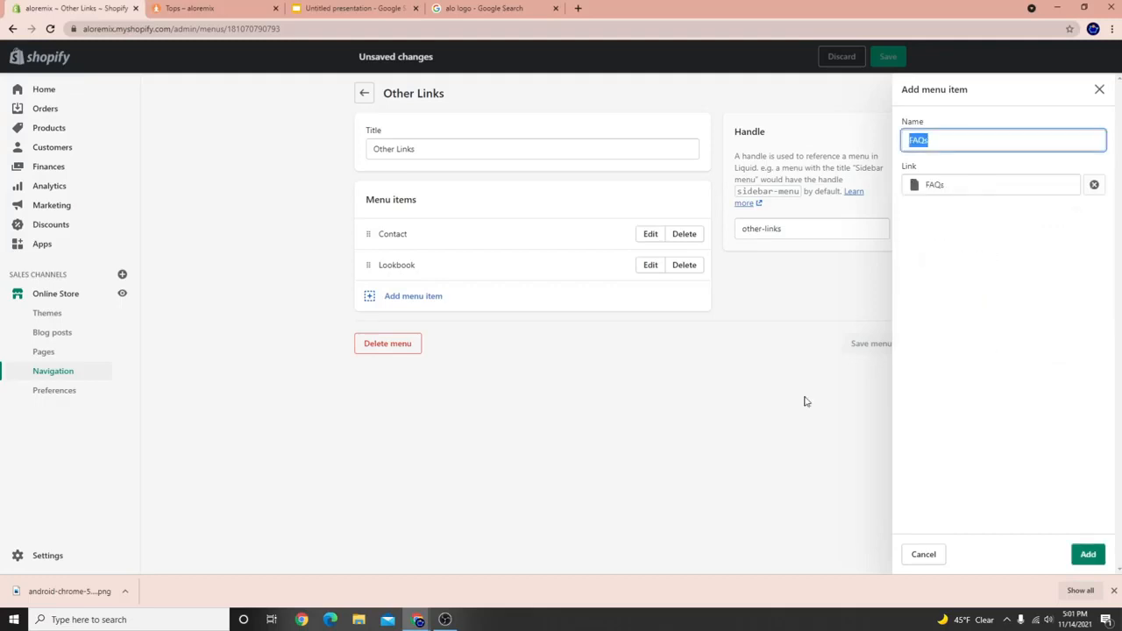
left_click(1092, 552)
left_click(1087, 552)
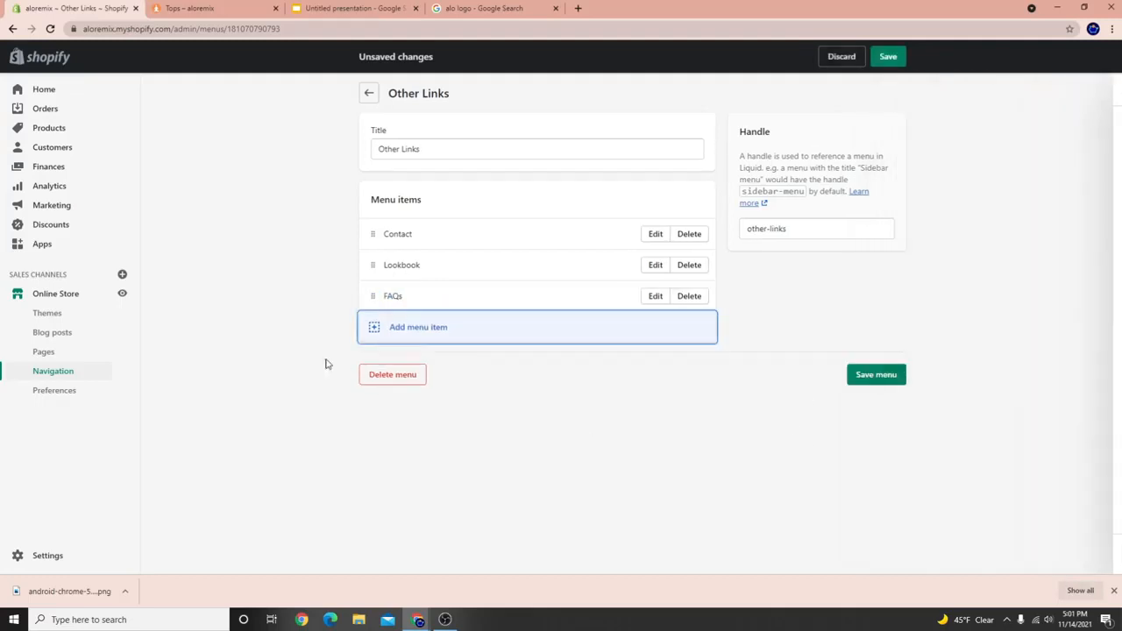
Add an About Us page link and move it above FAQs.
left_click(396, 329)
left_click(927, 183)
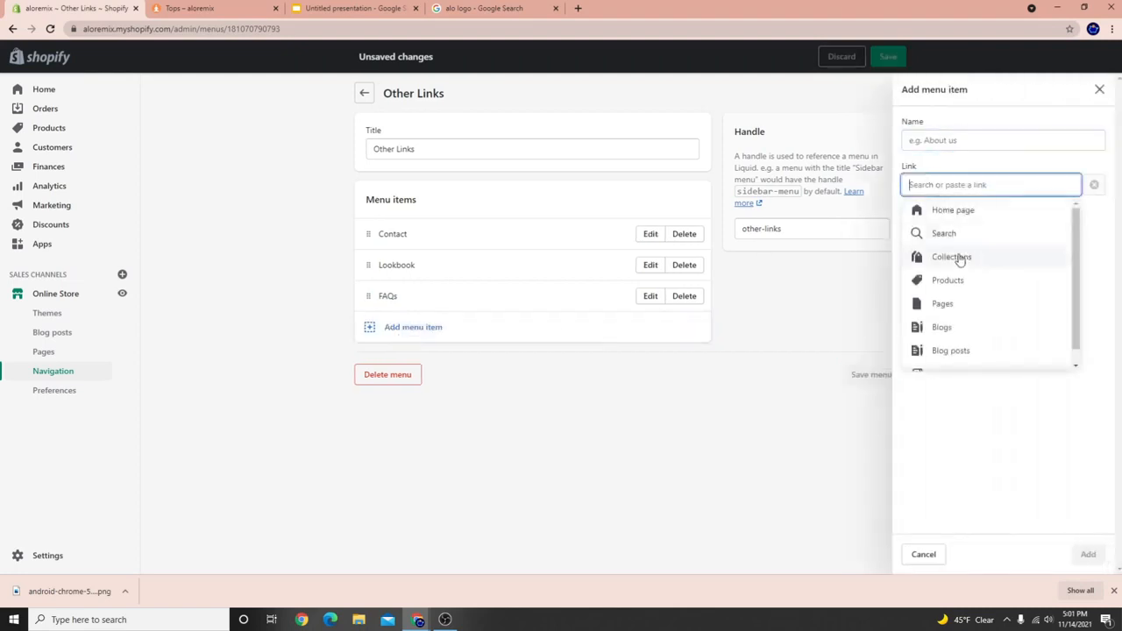
left_click(942, 302)
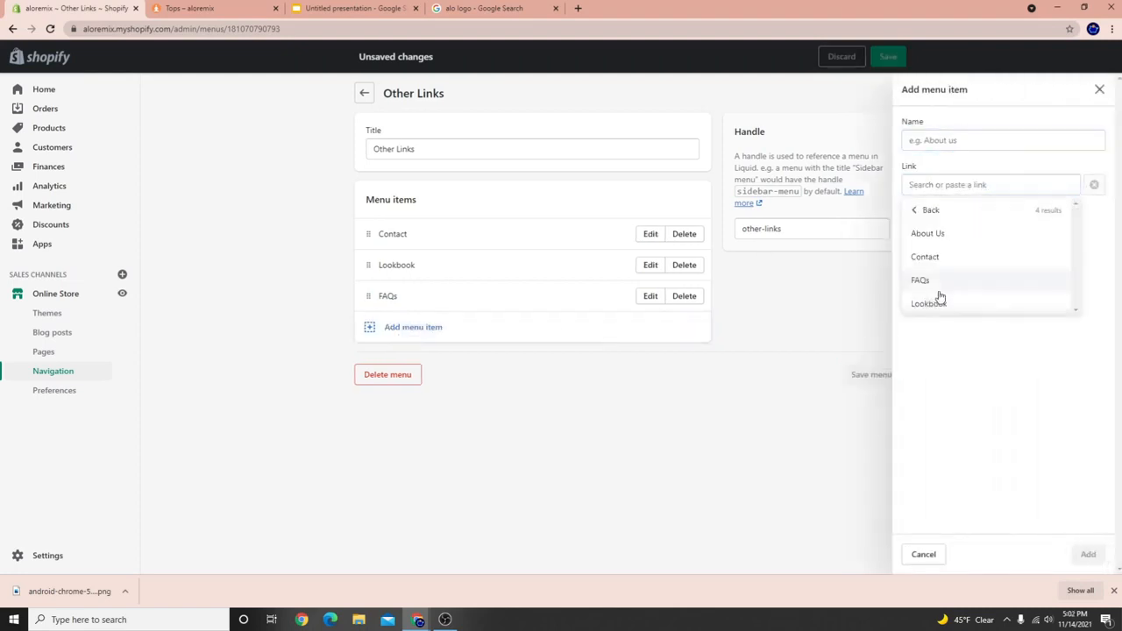
left_click(924, 238)
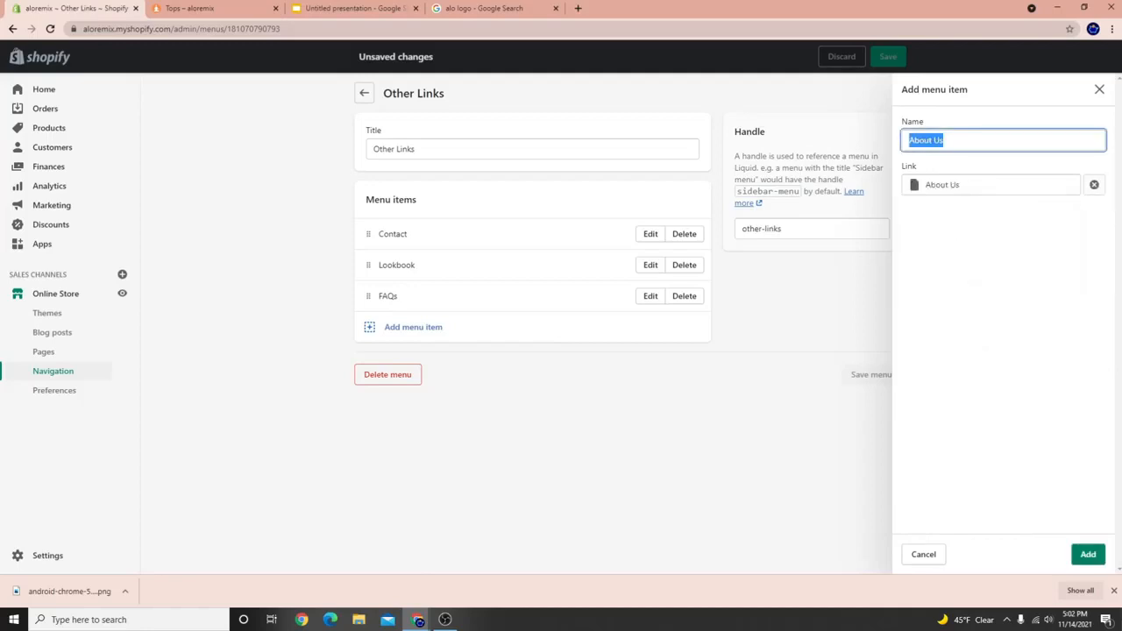
left_click(1087, 556)
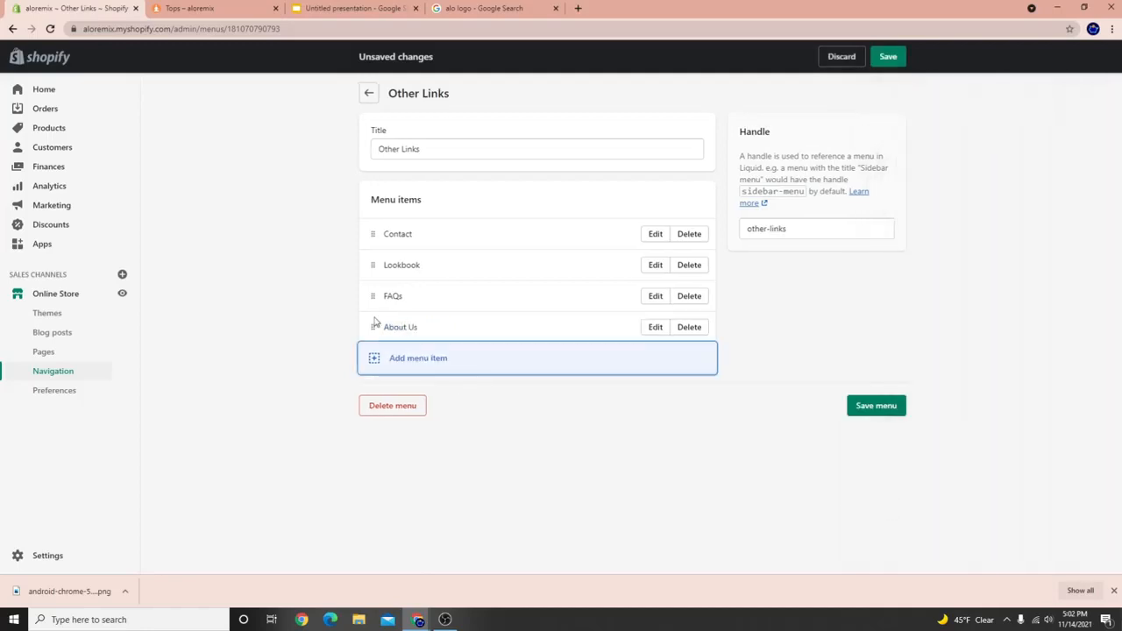
left_click_drag(374, 326, 377, 297)
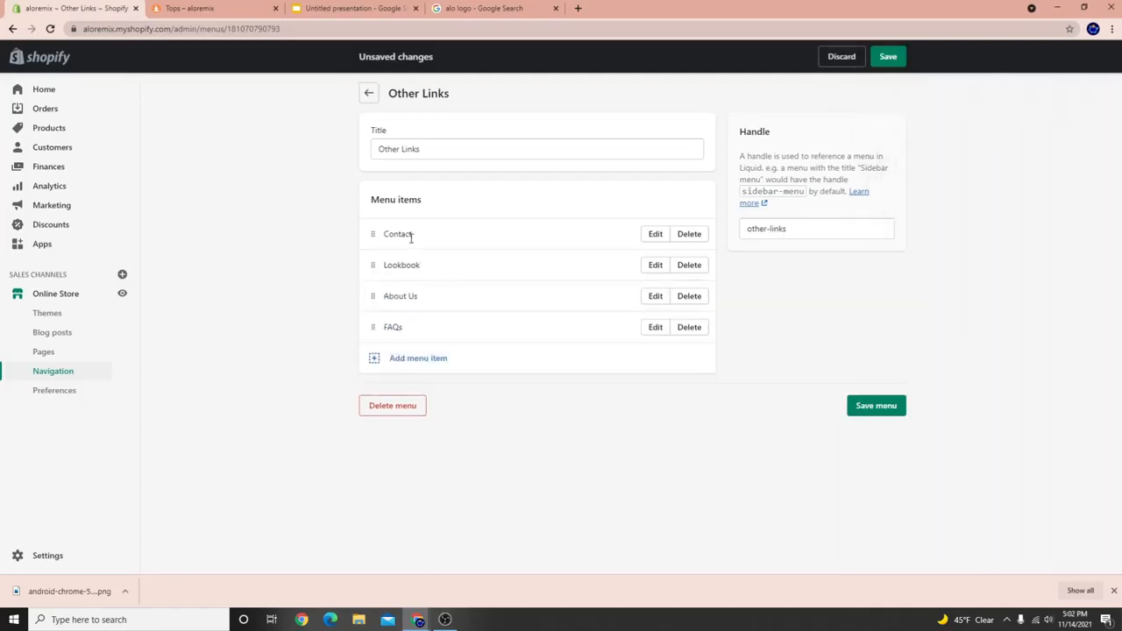
Rename the Contact item to Contact Us and save the Other Links menu.
left_click(650, 238)
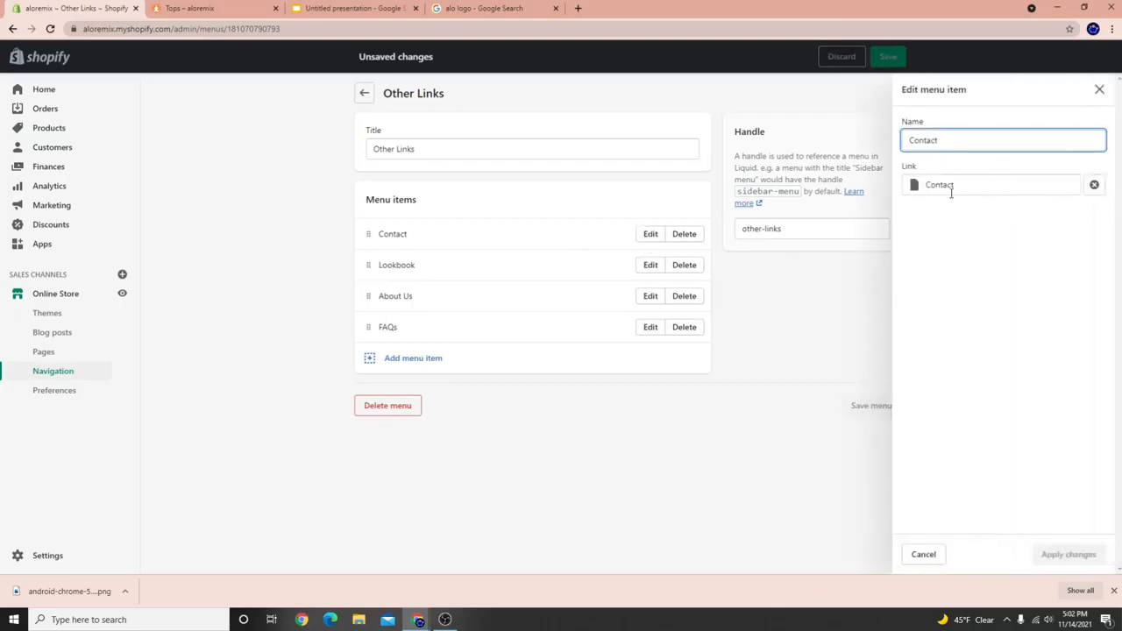
type("Us")
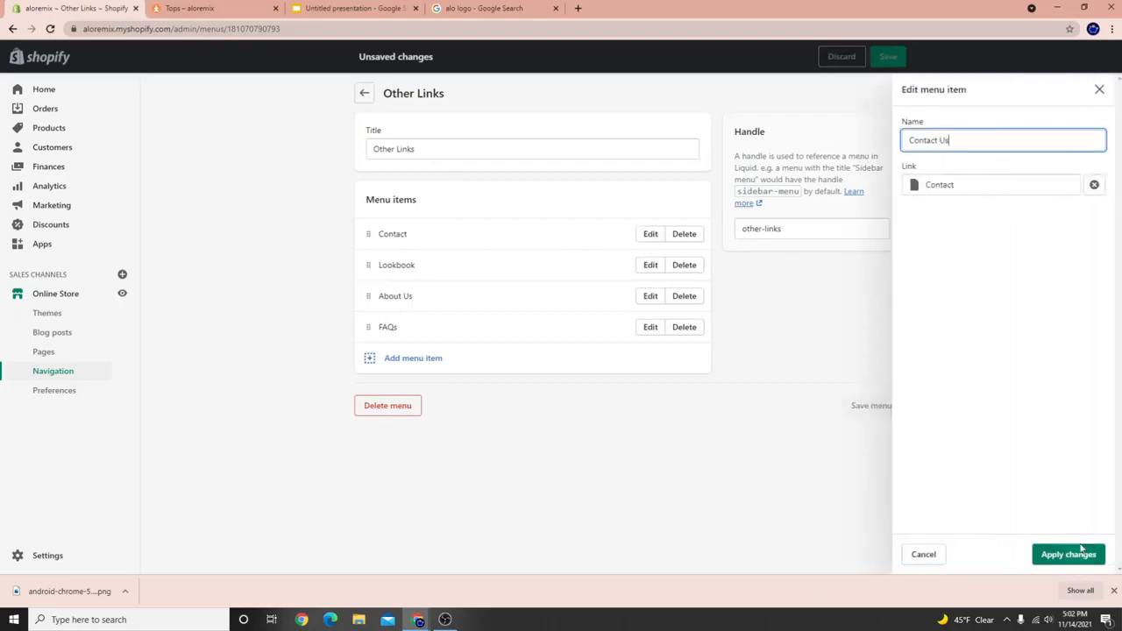
left_click(1081, 551)
left_click(877, 405)
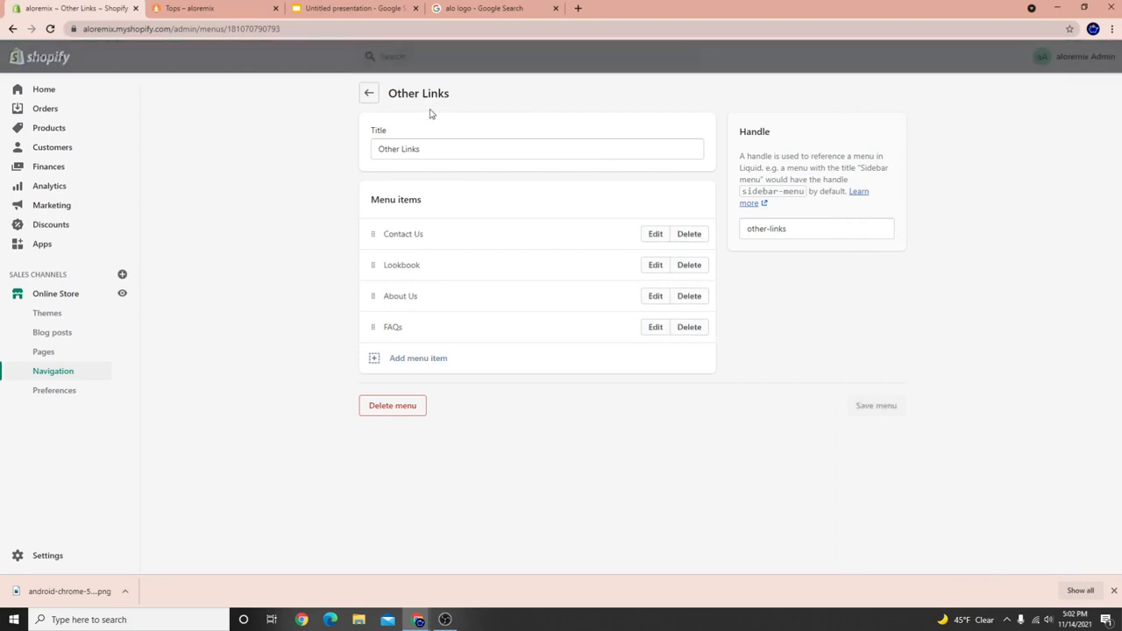
left_click(254, 9)
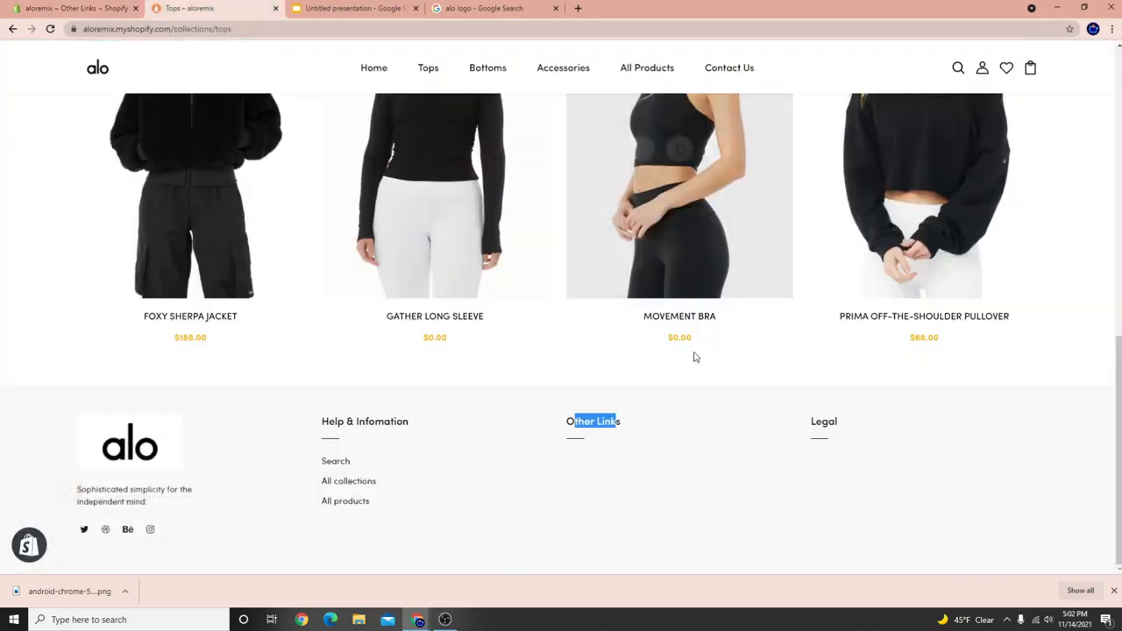
Check the storefront footer, then search the admin for 'pol' to find policy settings.
left_click(589, 472)
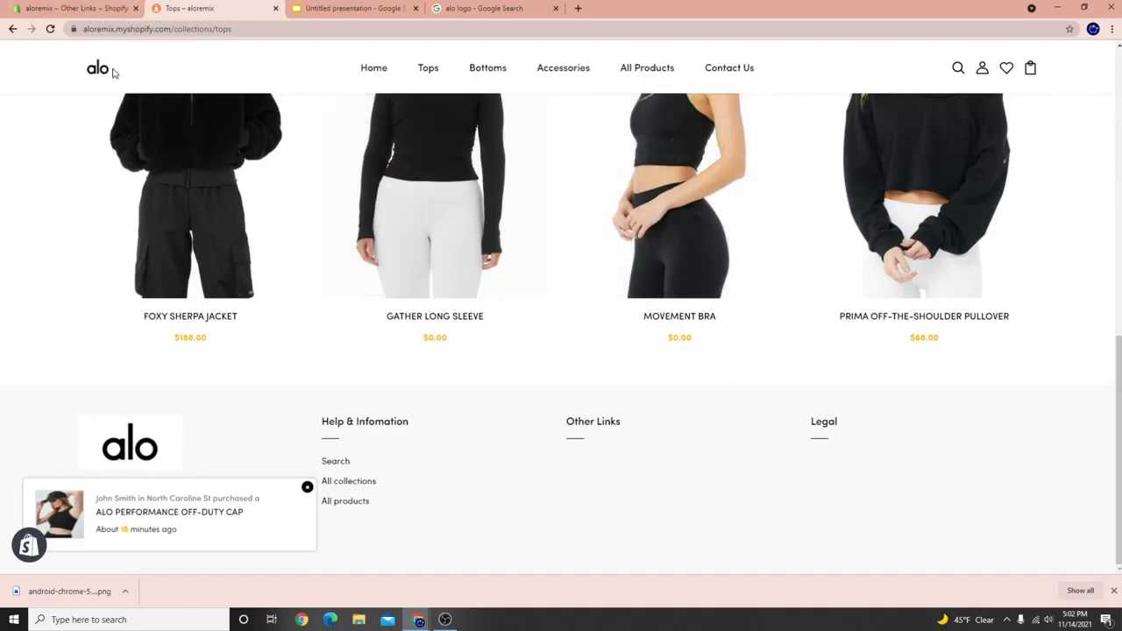
left_click(35, 8)
left_click(453, 61)
type("pol")
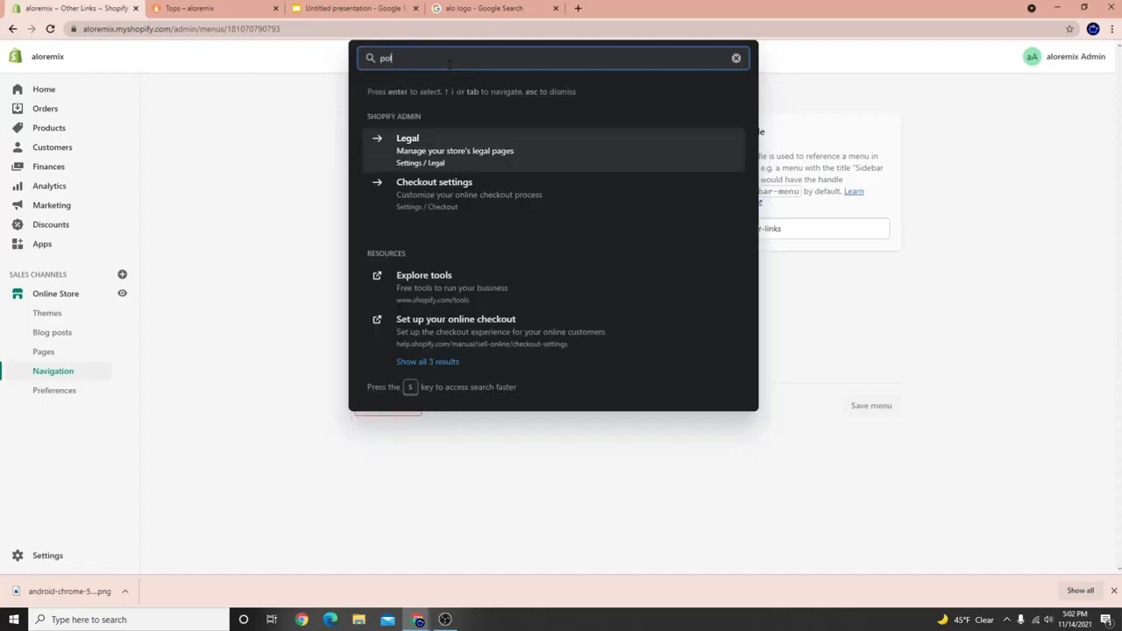
Replace the refund policy with Shopify's template text.
left_click(426, 154)
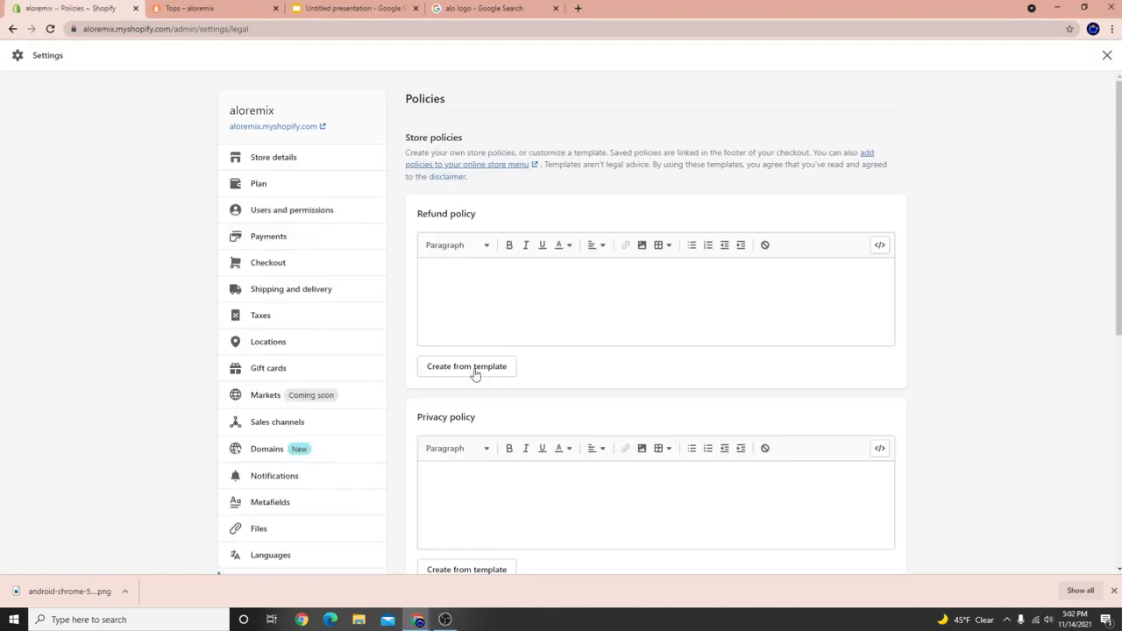
left_click(491, 370)
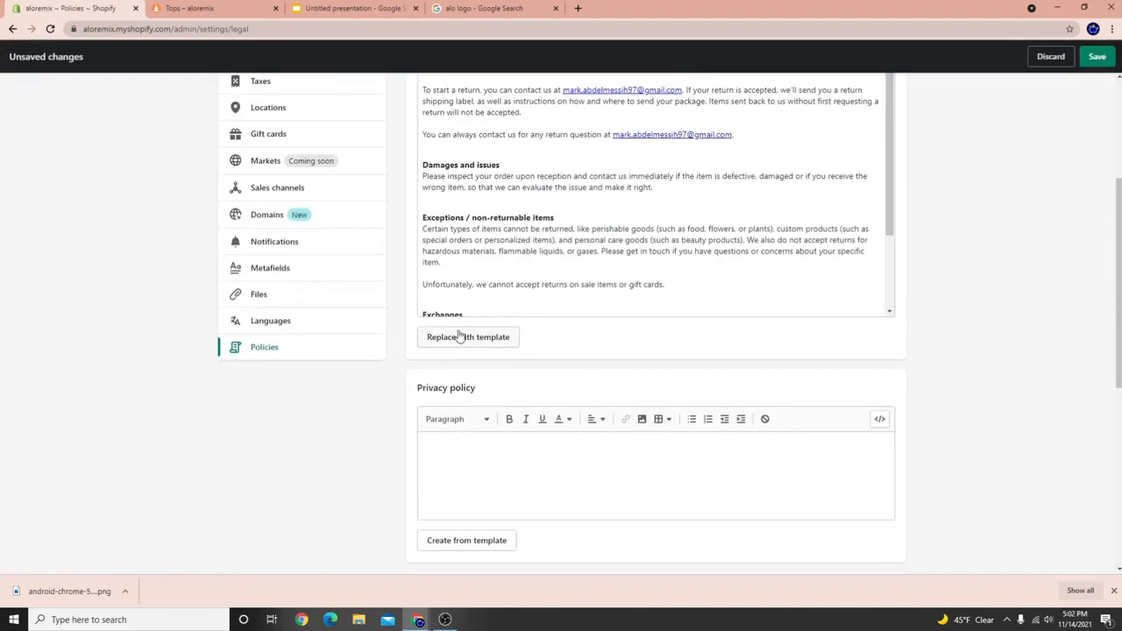
left_click(460, 336)
left_click(704, 346)
scroll(535, 360, "down", 2)
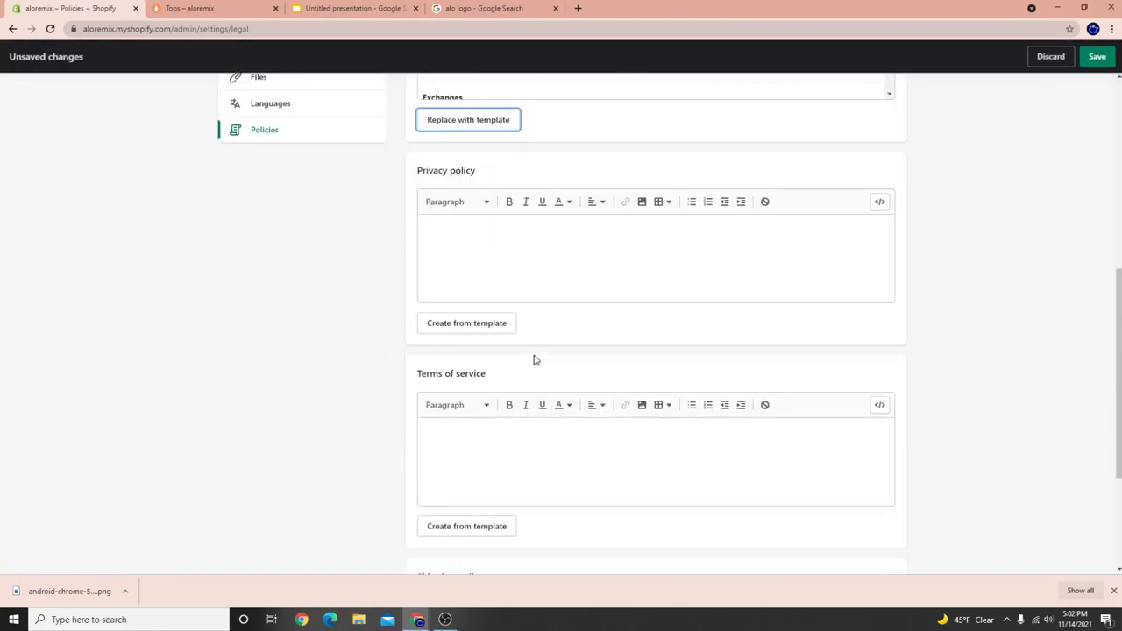
Fill the privacy policy and terms of service from templates and save the policies.
left_click(439, 303)
scroll(533, 303, "down", 3)
scroll(533, 302, "down", 10)
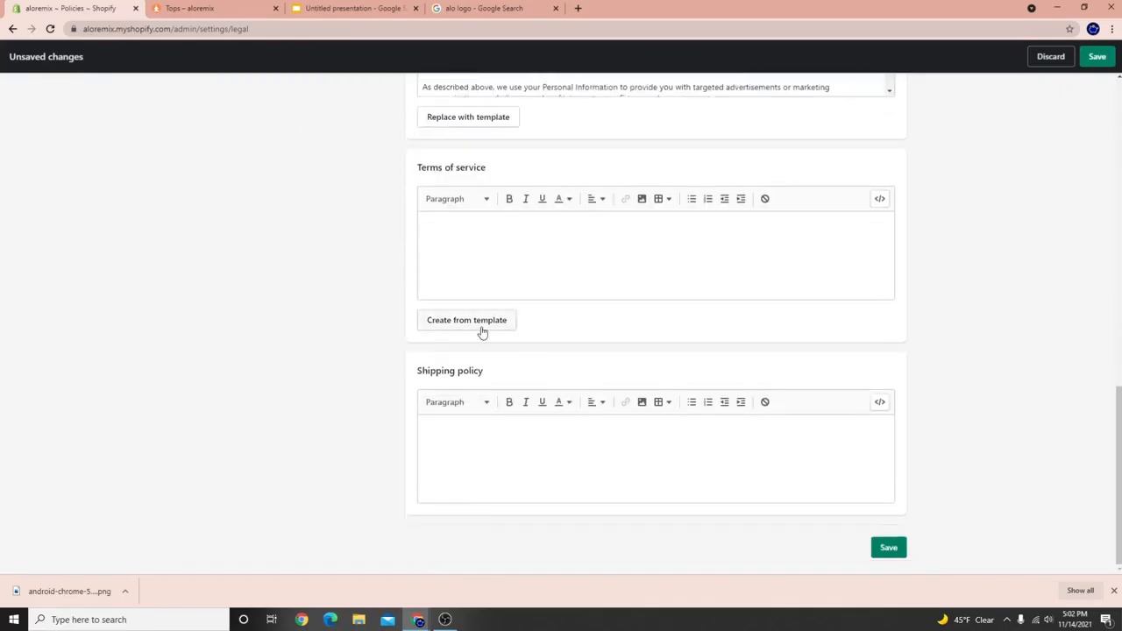
left_click(481, 331)
scroll(532, 343, "down", 5)
scroll(317, 376, "down", 1)
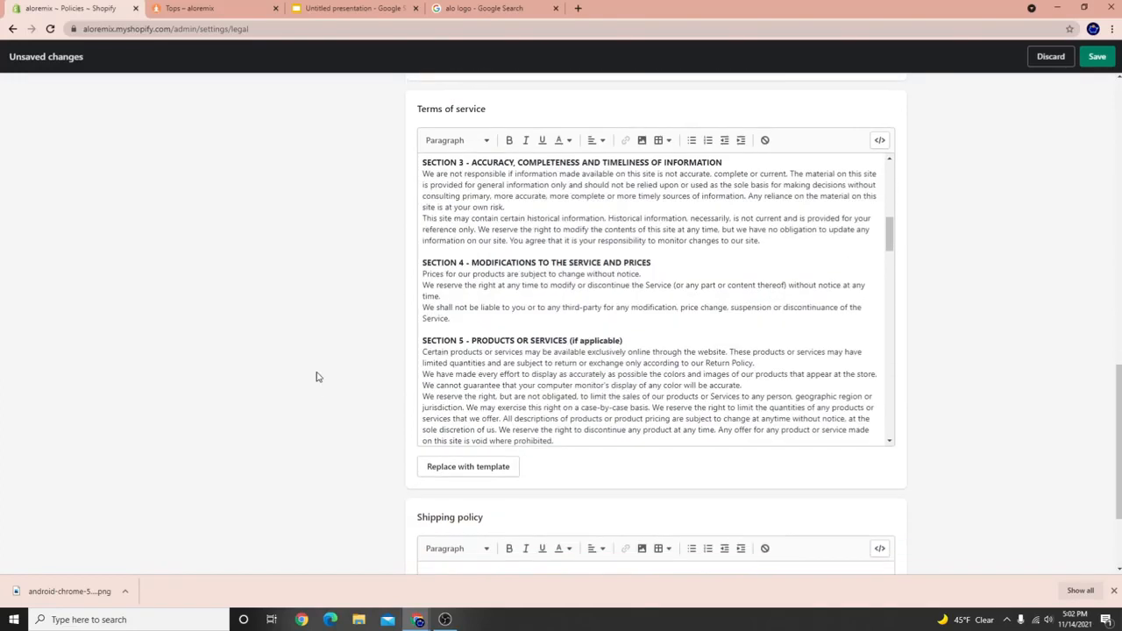
scroll(318, 376, "down", 2)
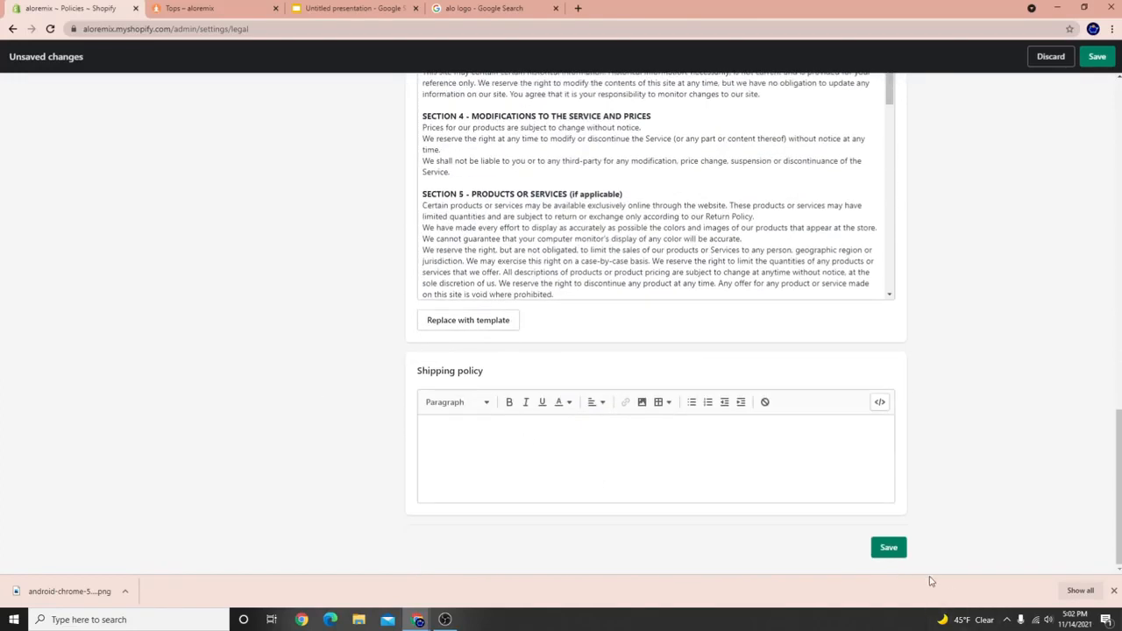
left_click(885, 547)
Review the saved policies and close Settings to return to the Other Links menu.
scroll(661, 386, "up", 5)
scroll(403, 298, "up", 8)
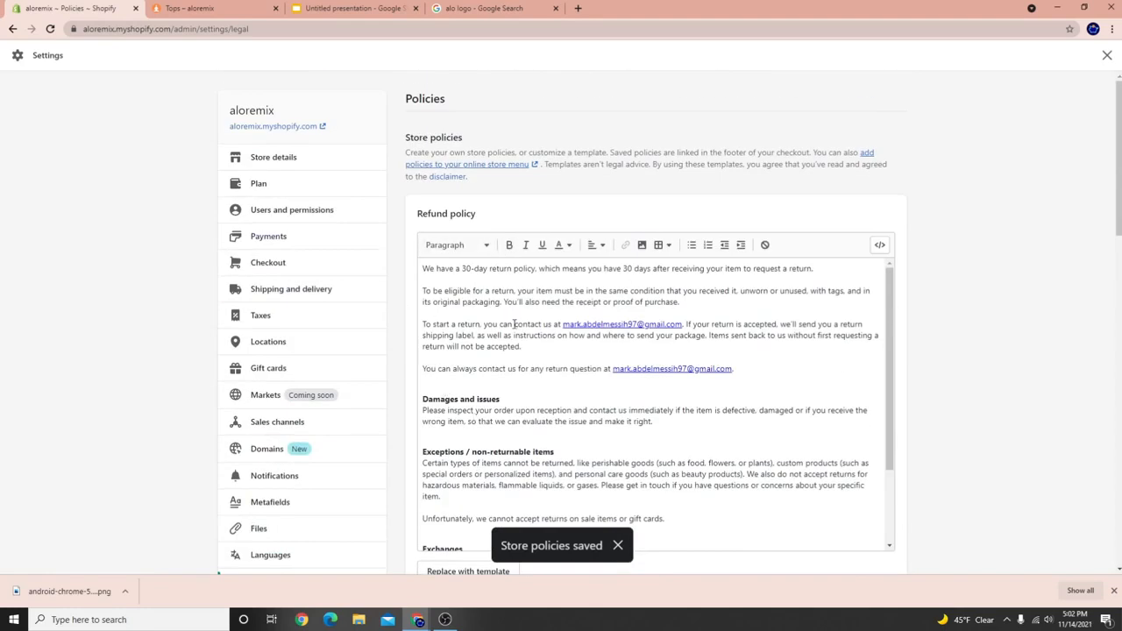
scroll(514, 324, "down", 5)
scroll(614, 241, "up", 6)
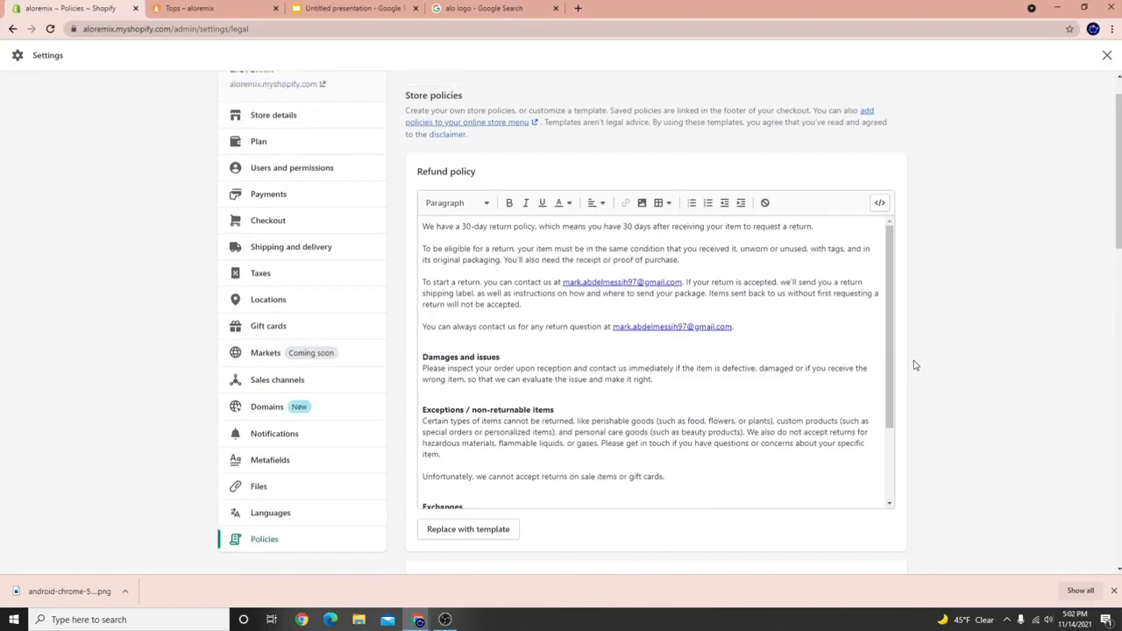
scroll(914, 365, "up", 1)
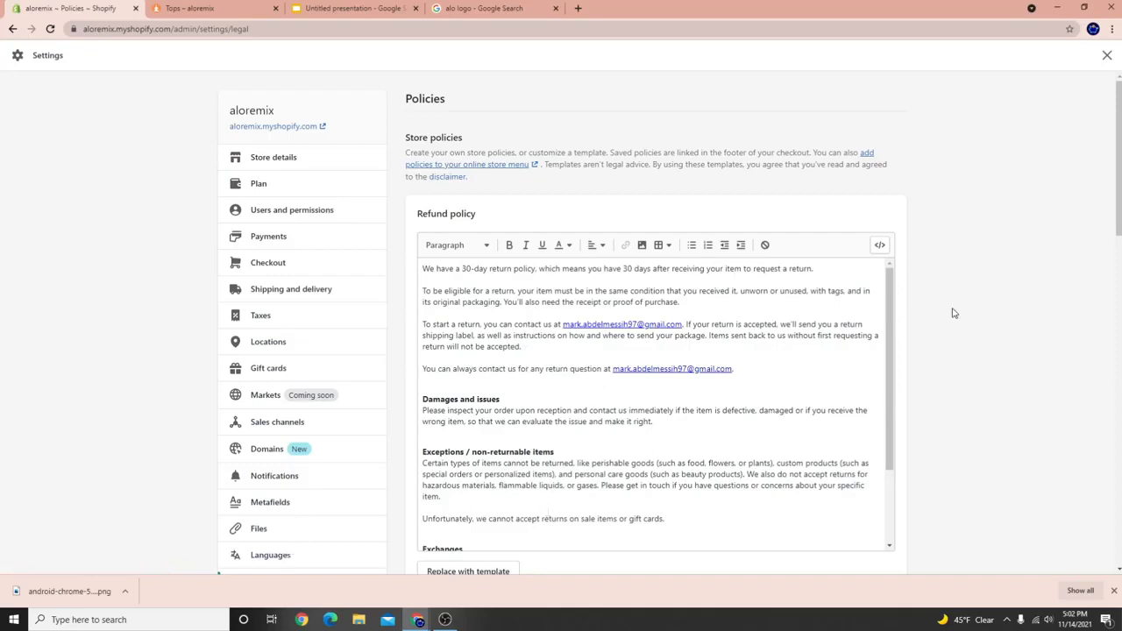
left_click(1105, 57)
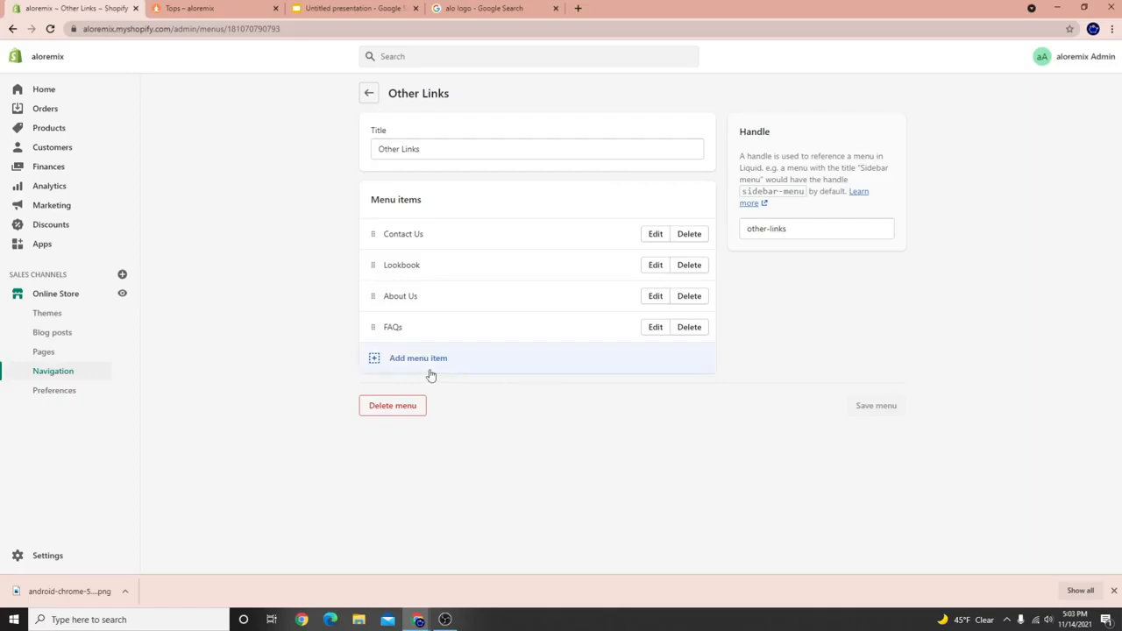
Open the Legal menu and add a Privacy Policy link to it.
left_click(368, 95)
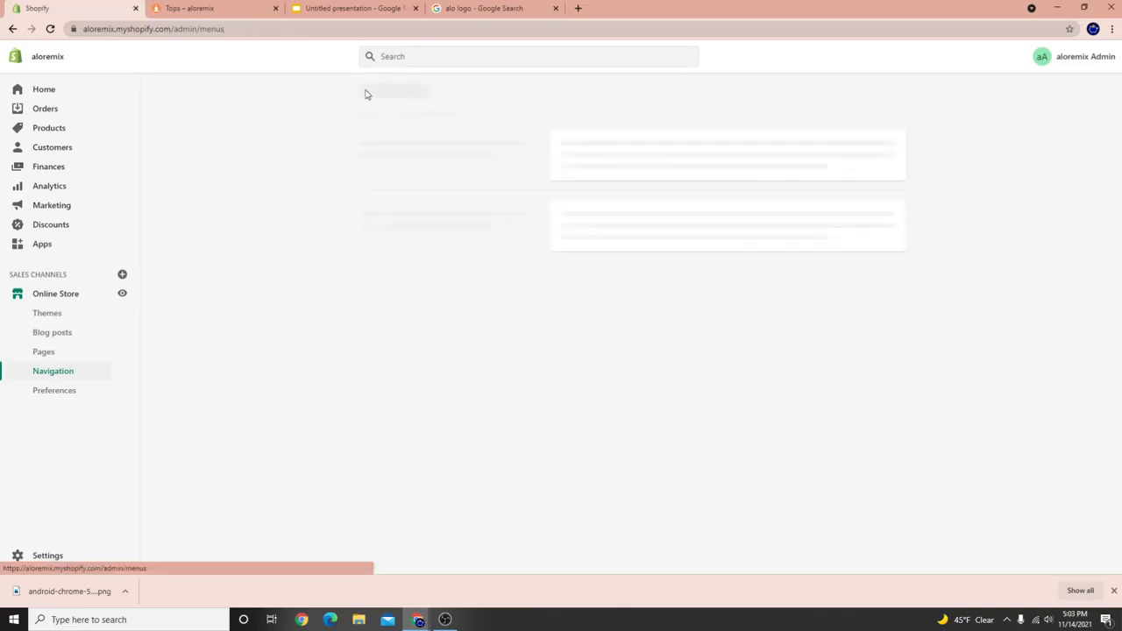
scroll(650, 493, "down", 1)
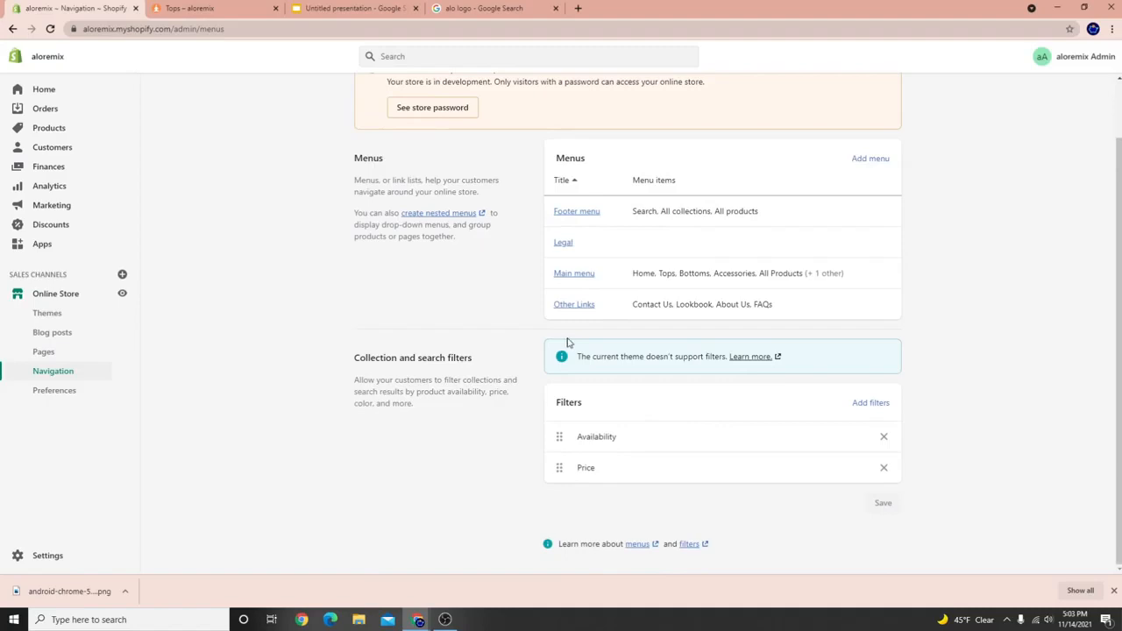
left_click(562, 244)
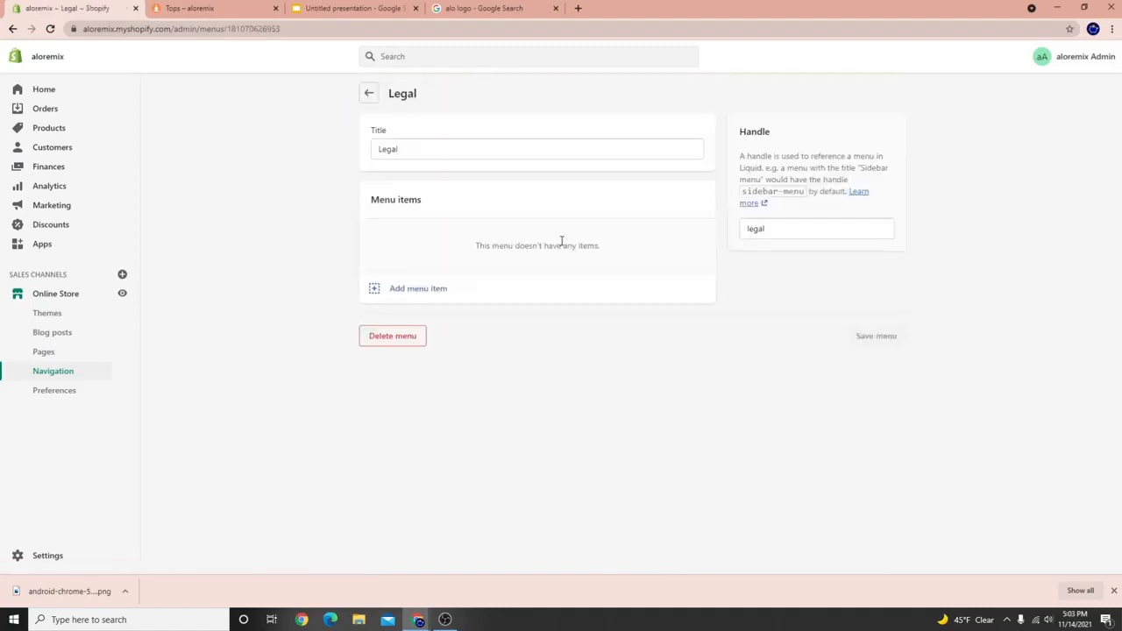
left_click(412, 290)
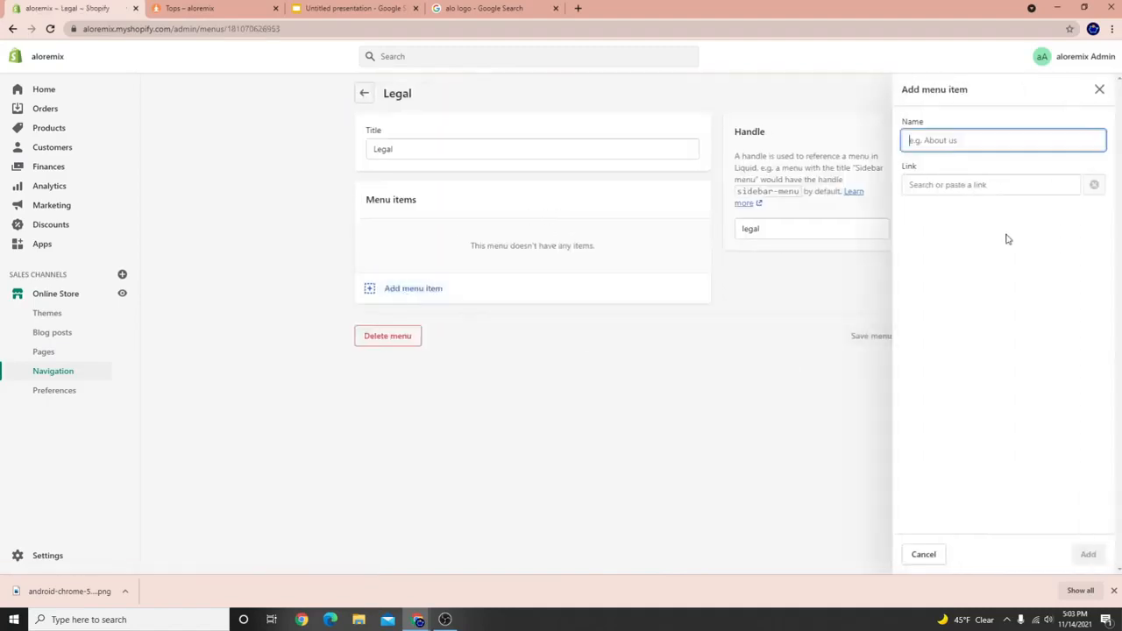
left_click(970, 187)
scroll(989, 302, "down", 1)
left_click(946, 359)
left_click(937, 233)
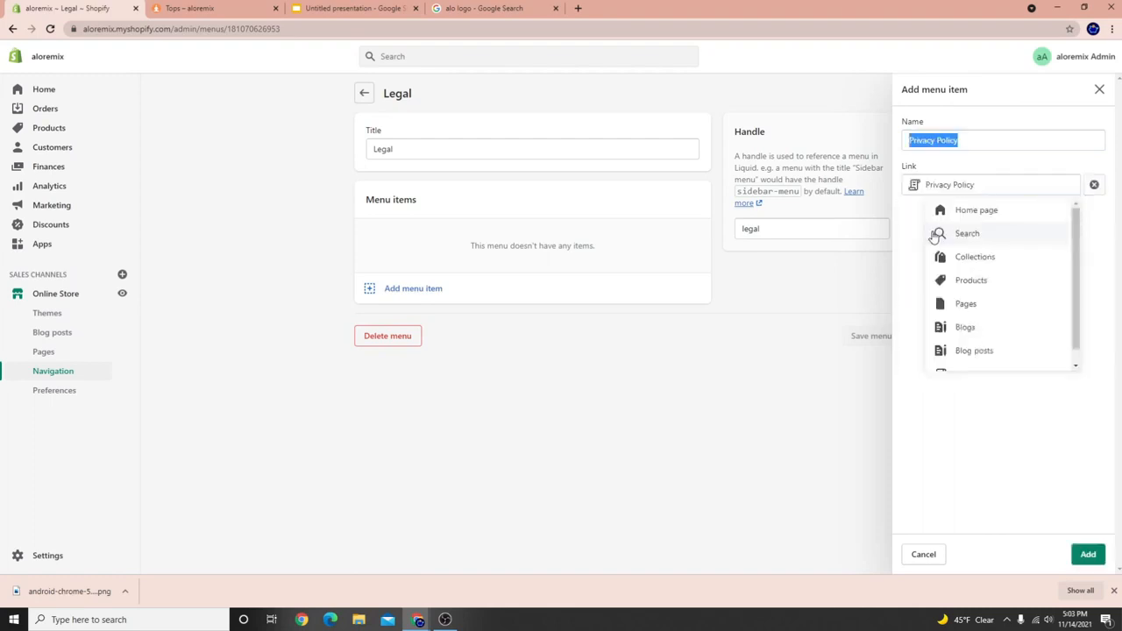
left_click(1088, 554)
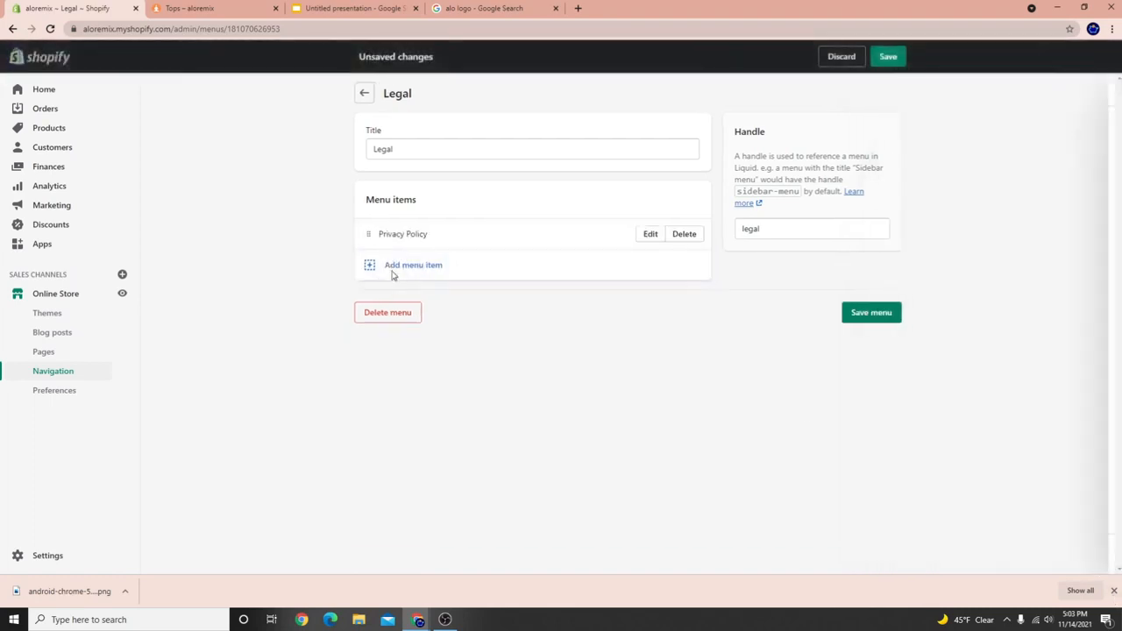
Add a Terms of Service policy link to the Legal menu.
left_click(394, 274)
left_click(930, 184)
scroll(947, 351, "down", 1)
left_click(931, 363)
left_click(940, 284)
left_click(1088, 554)
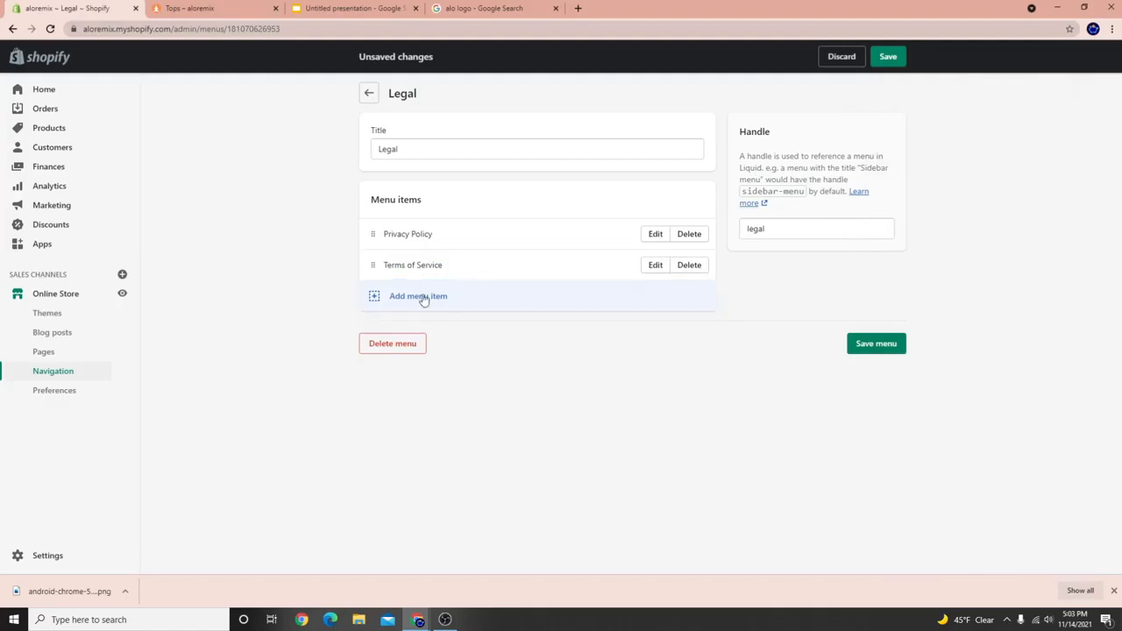
Add a Refund Policy link, save the Legal menu, and go to Themes.
left_click(422, 297)
scroll(952, 353, "down", 1)
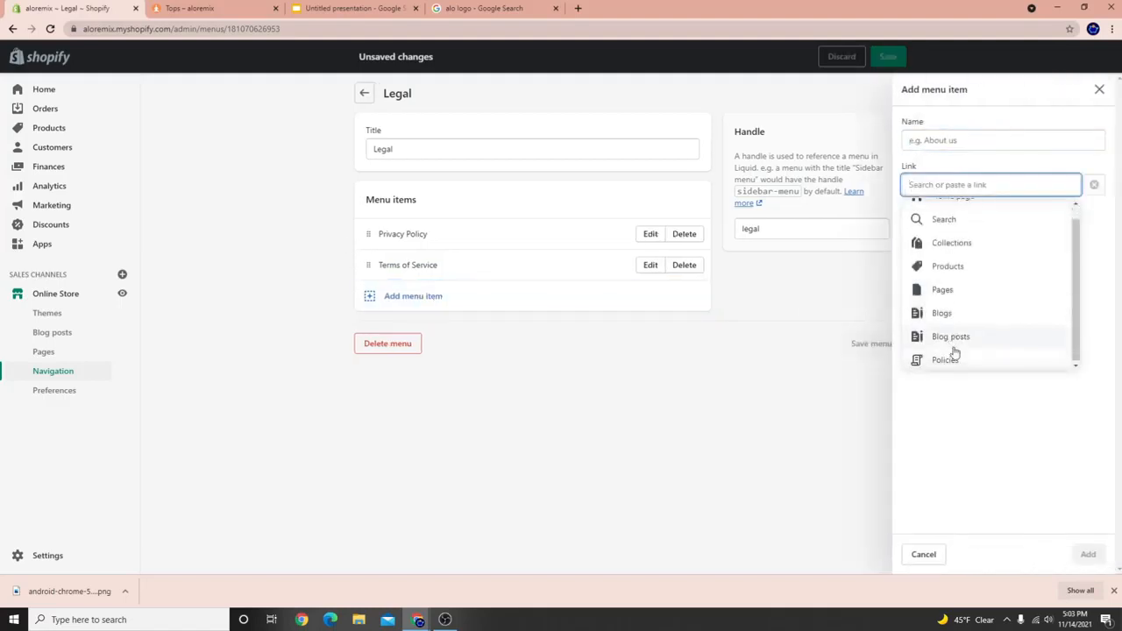
left_click(952, 355)
left_click(953, 257)
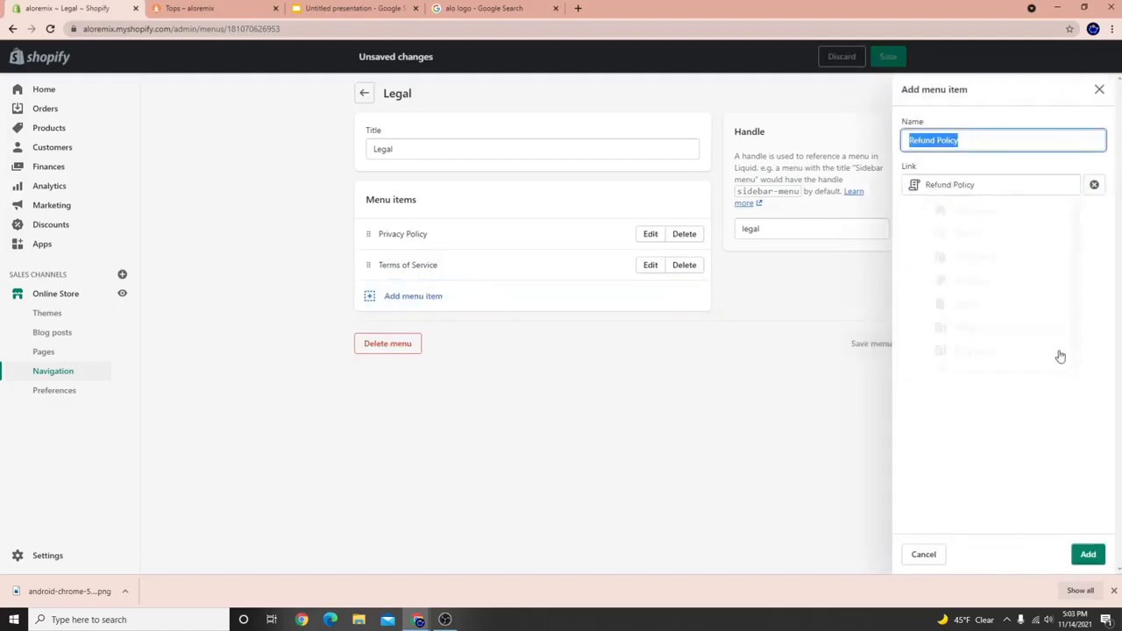
left_click(1088, 555)
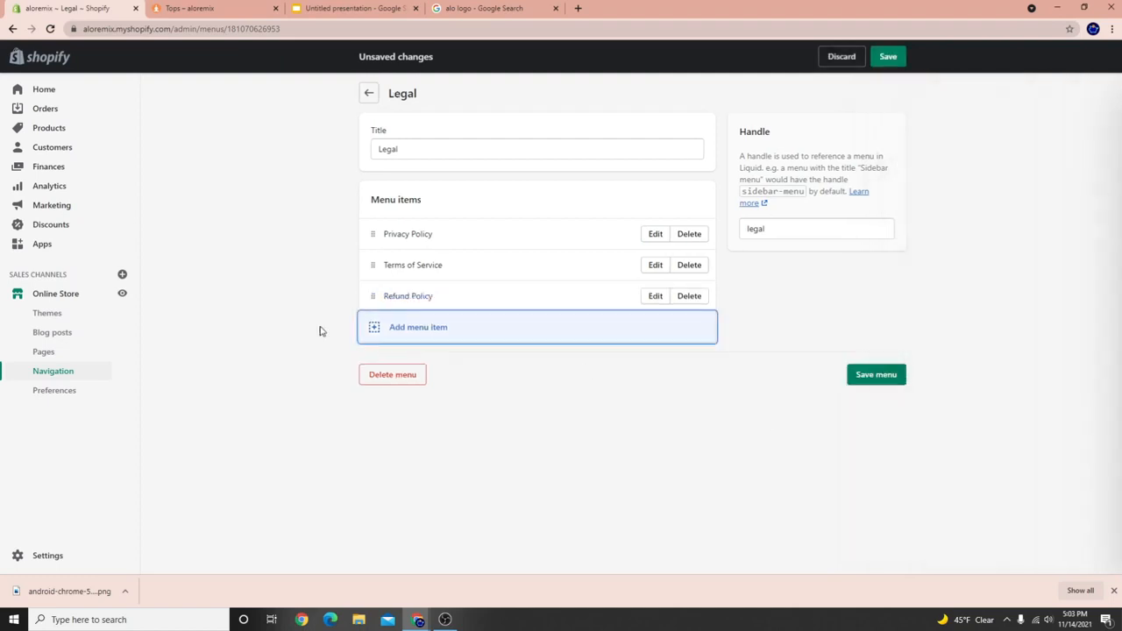
left_click(860, 375)
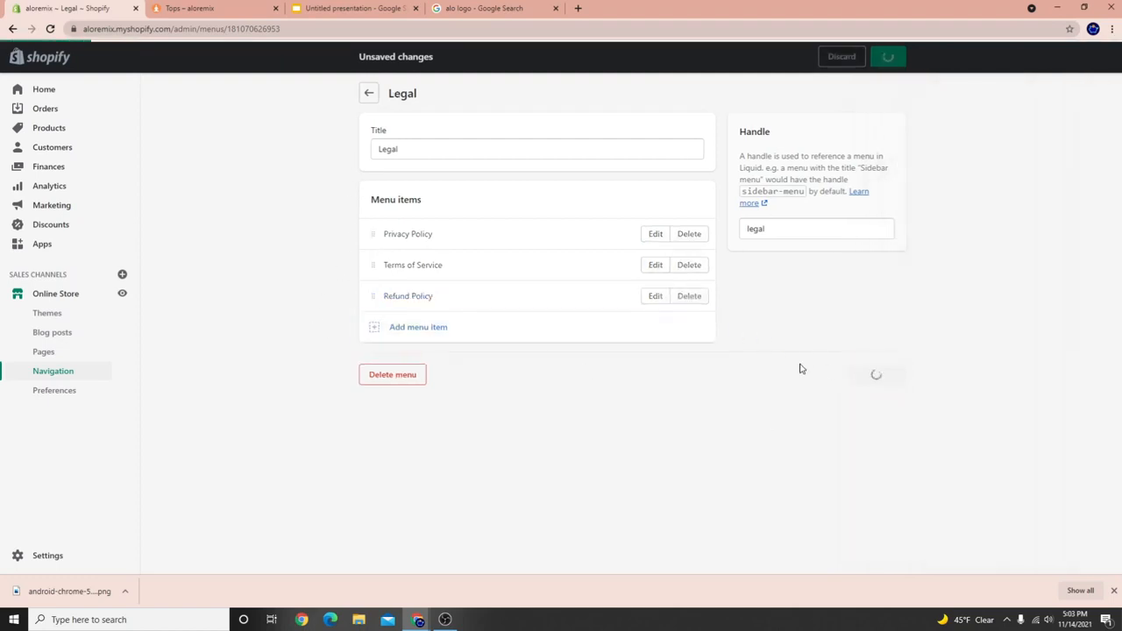
left_click(73, 298)
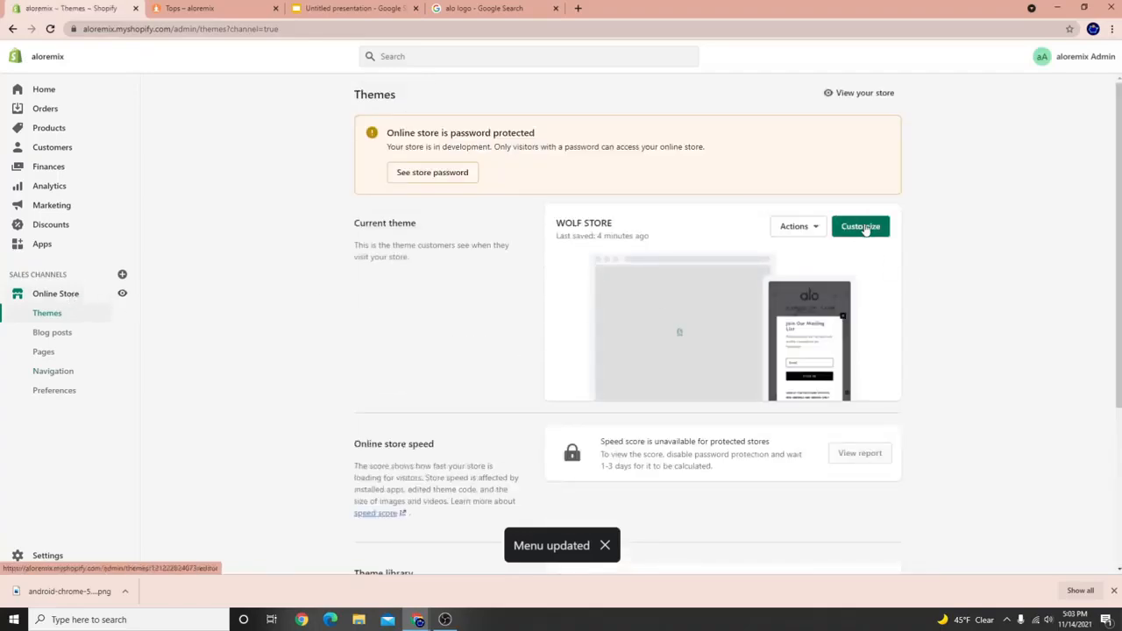
Open the current theme in the editor and preview the Tops collection page.
left_click(861, 226)
left_click(275, 8)
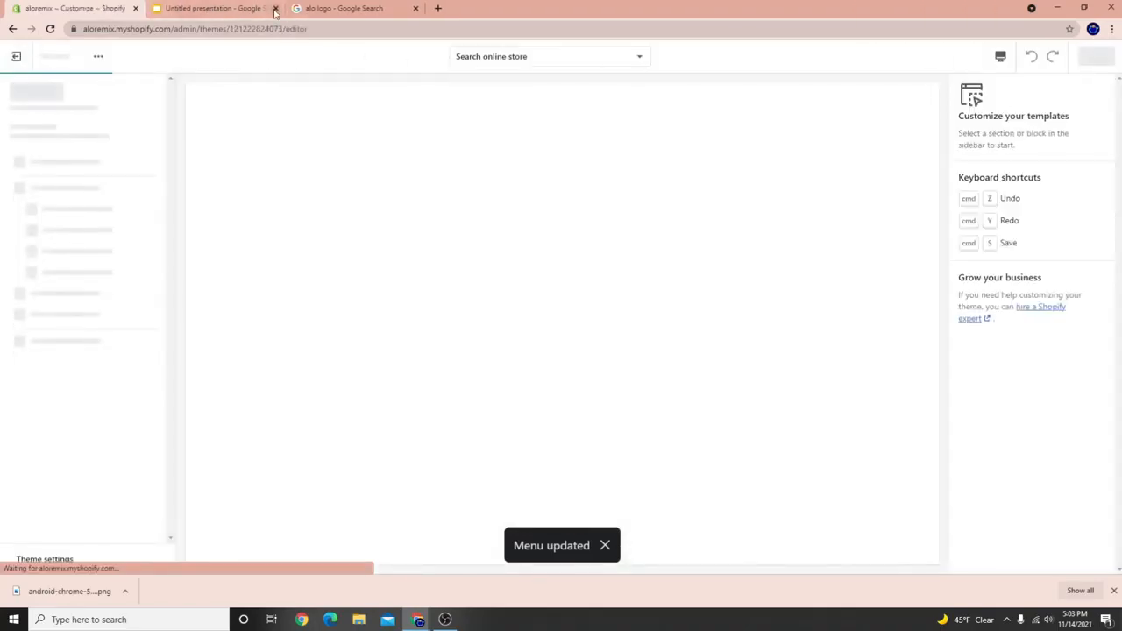
left_click(1115, 592)
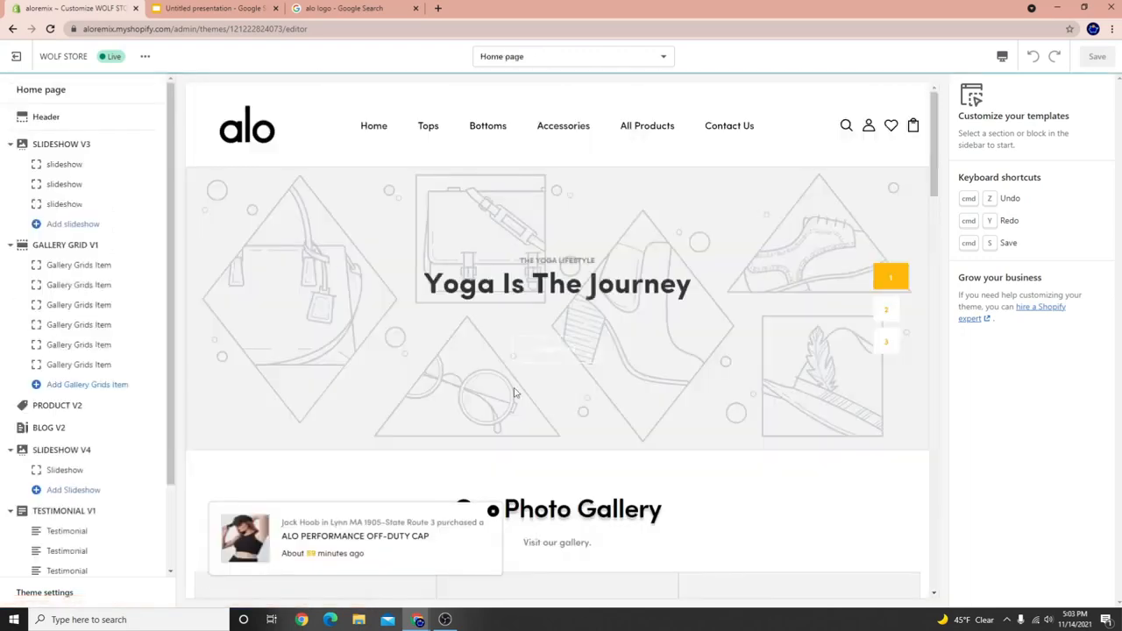
left_click(430, 127)
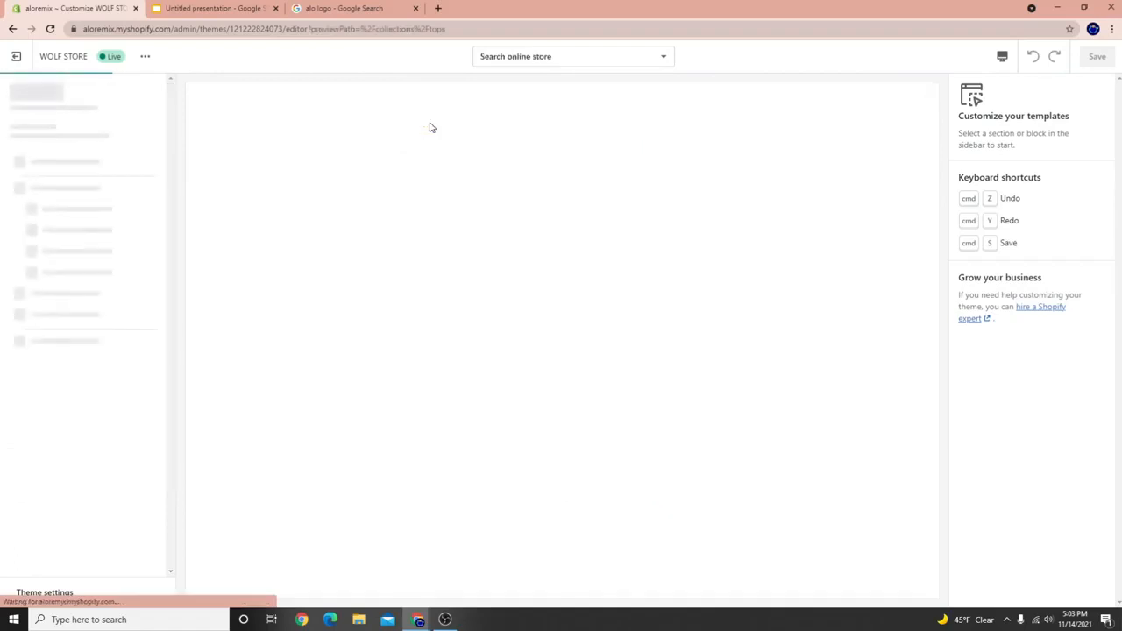
In the footer settings, set column 2's menu to Other Links.
left_click(32, 217)
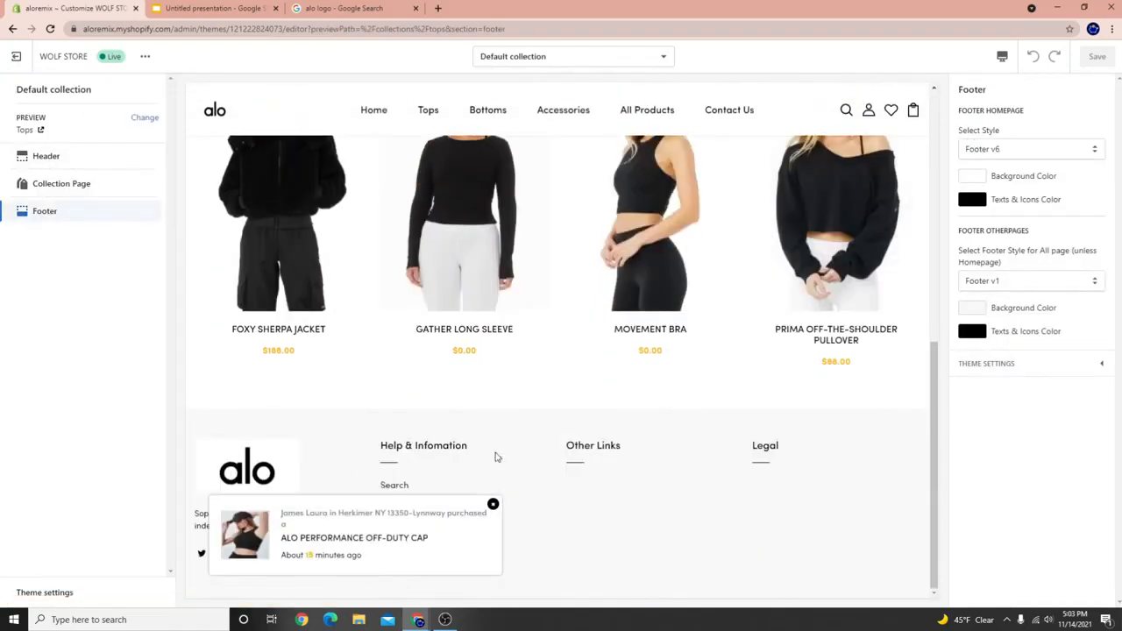
left_click(995, 367)
scroll(982, 410, "down", 10)
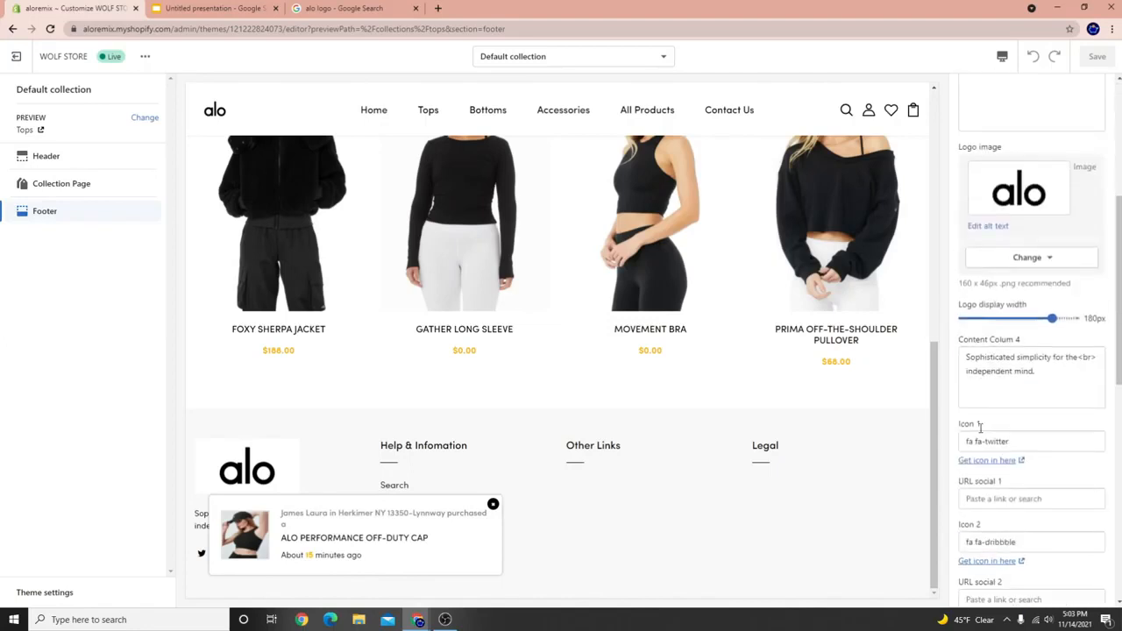
left_click(1010, 467)
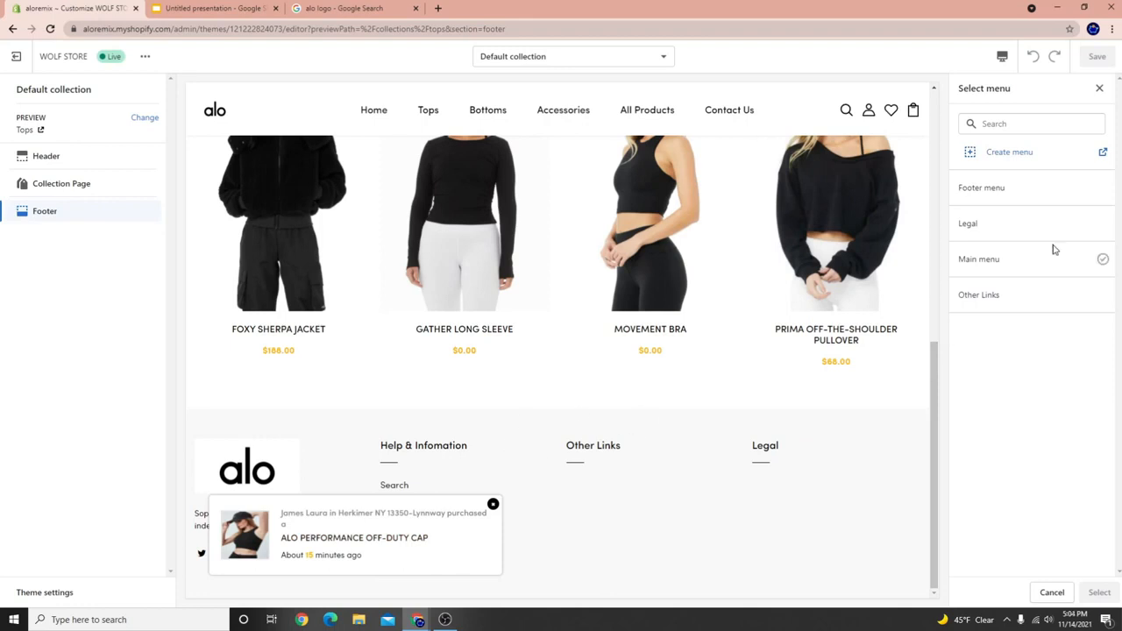
left_click(991, 295)
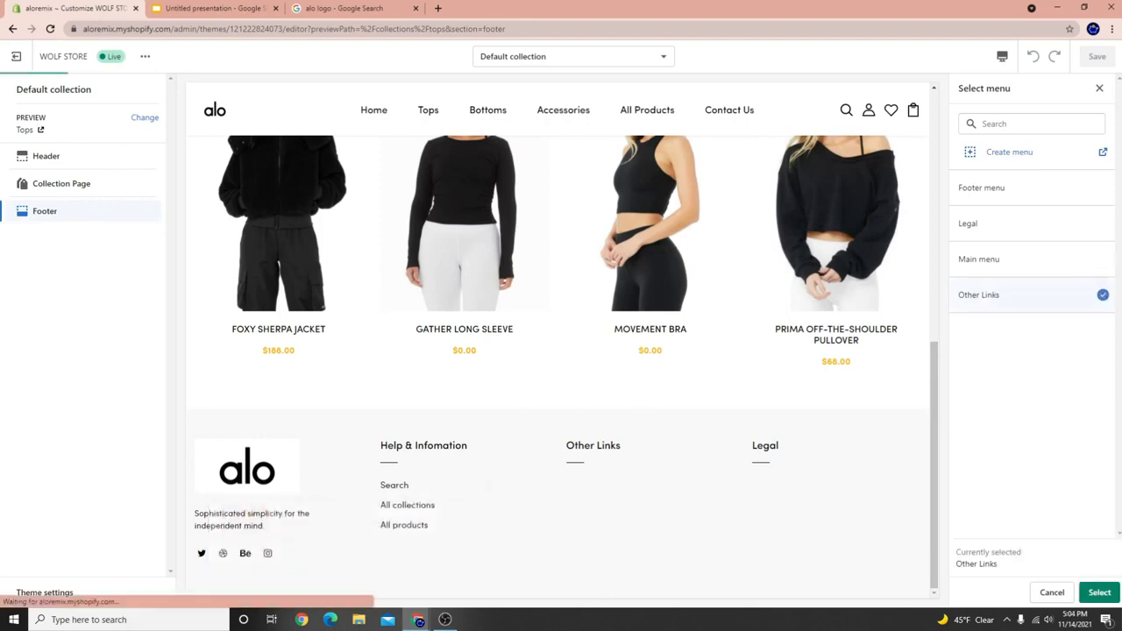
left_click(1099, 593)
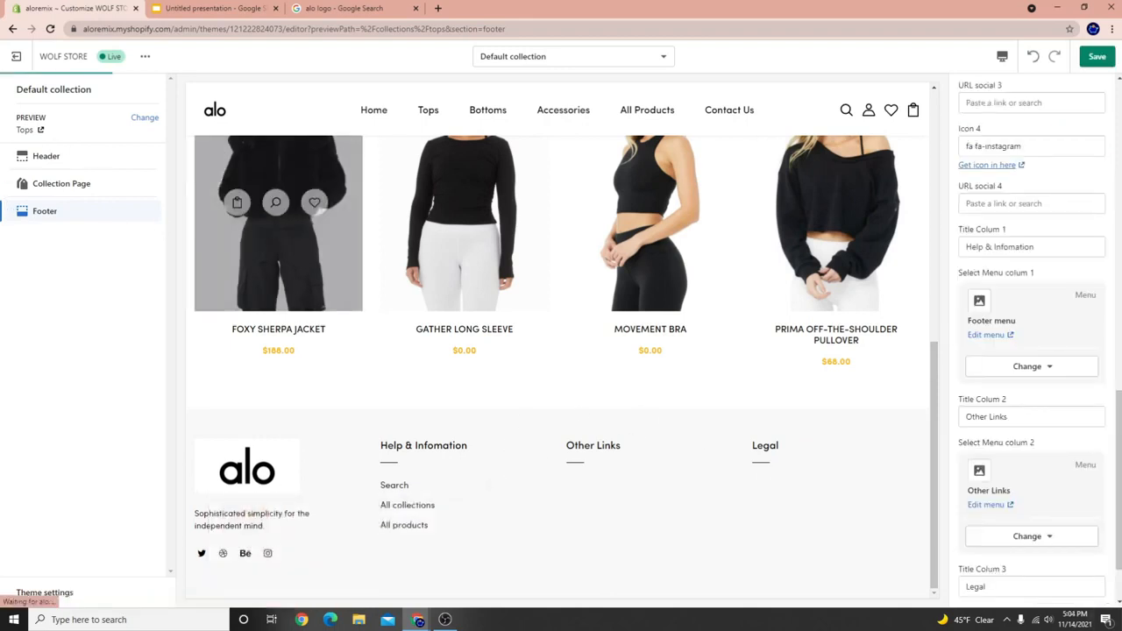
Set footer column 3's menu to Legal and save the theme.
scroll(1026, 456, "down", 2)
left_click(1017, 550)
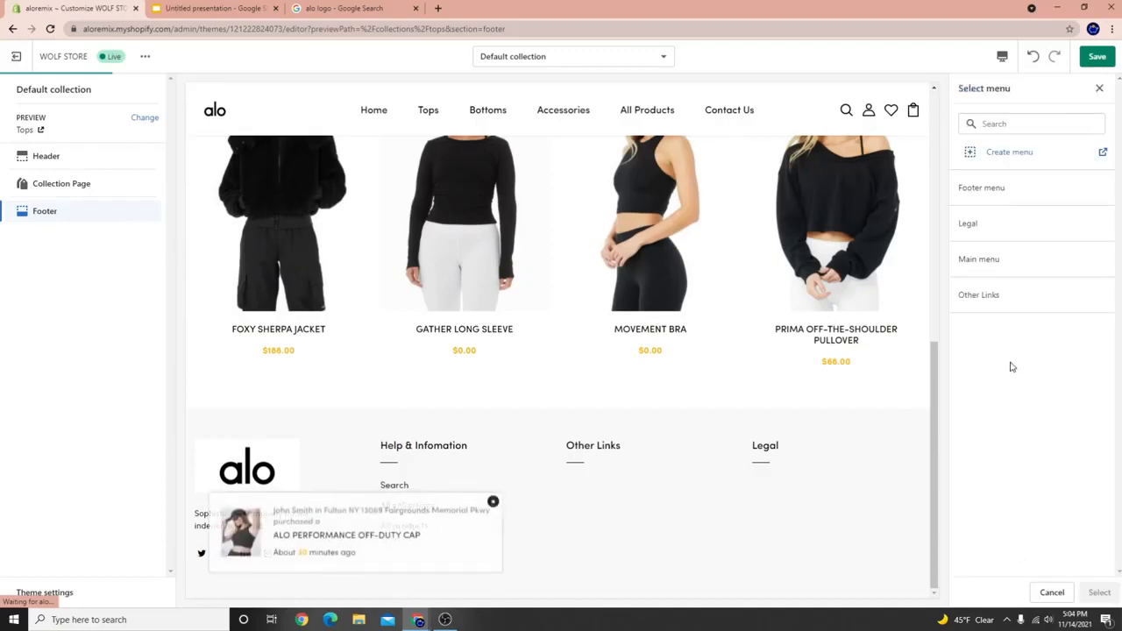
left_click(1102, 223)
left_click(1098, 593)
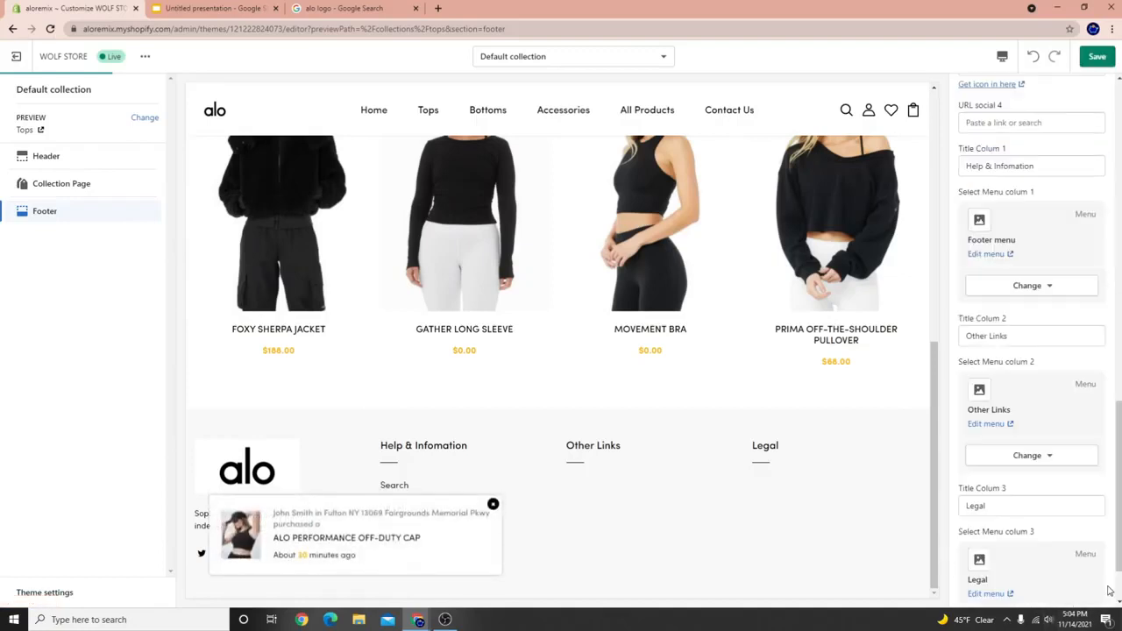
left_click(1098, 56)
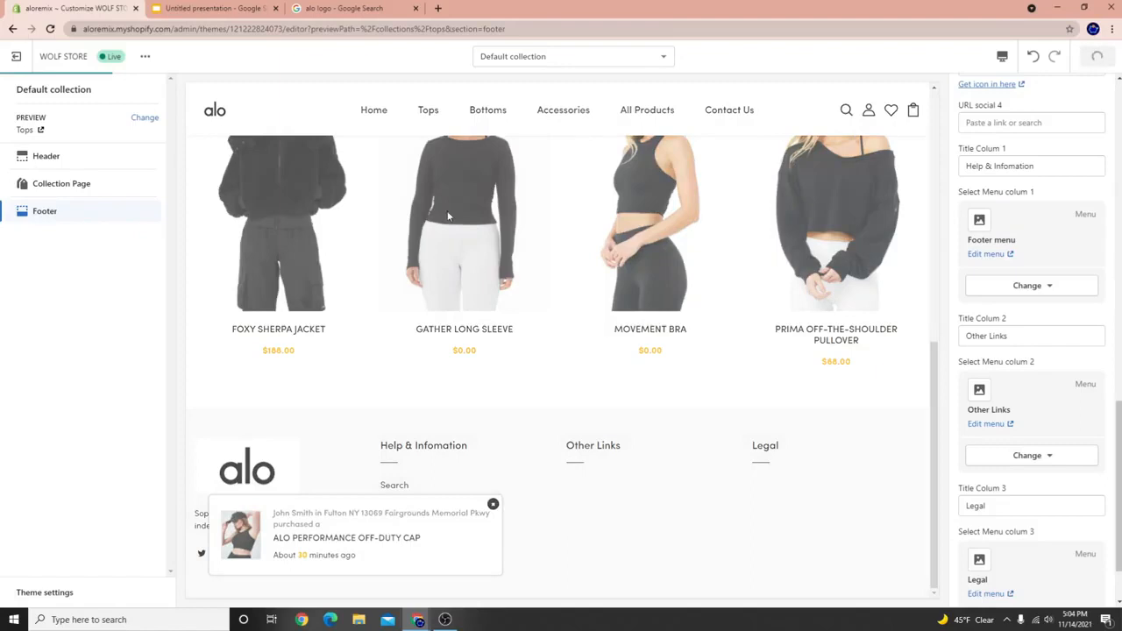
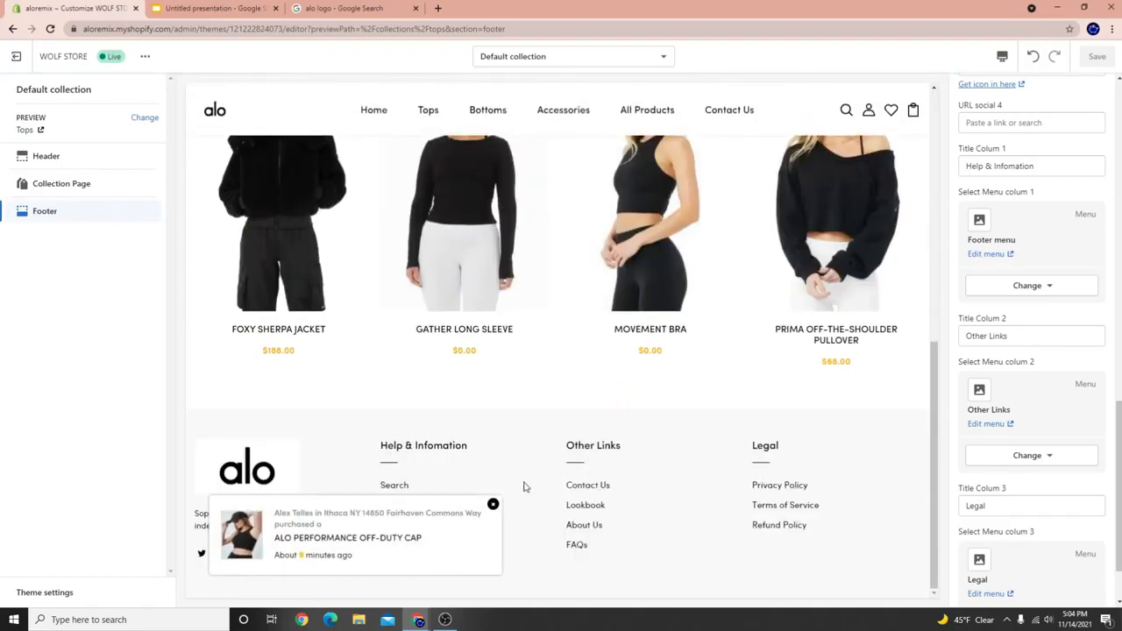
Dismiss the sales popup and open the All collections page from the preview footer.
left_click(493, 506)
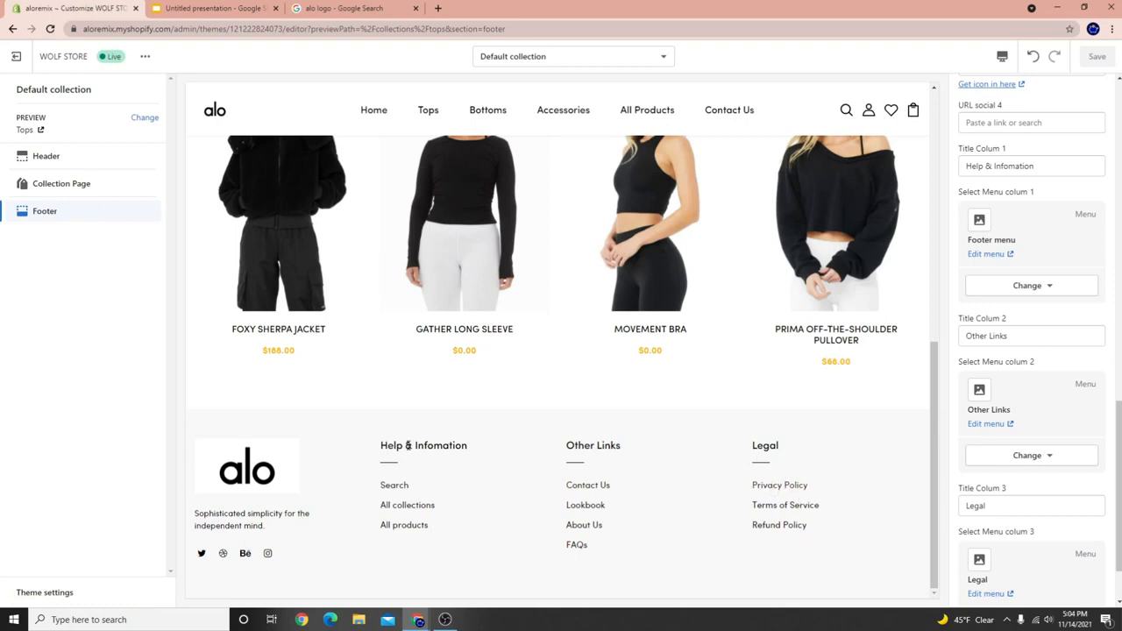
left_click_drag(396, 446, 480, 458)
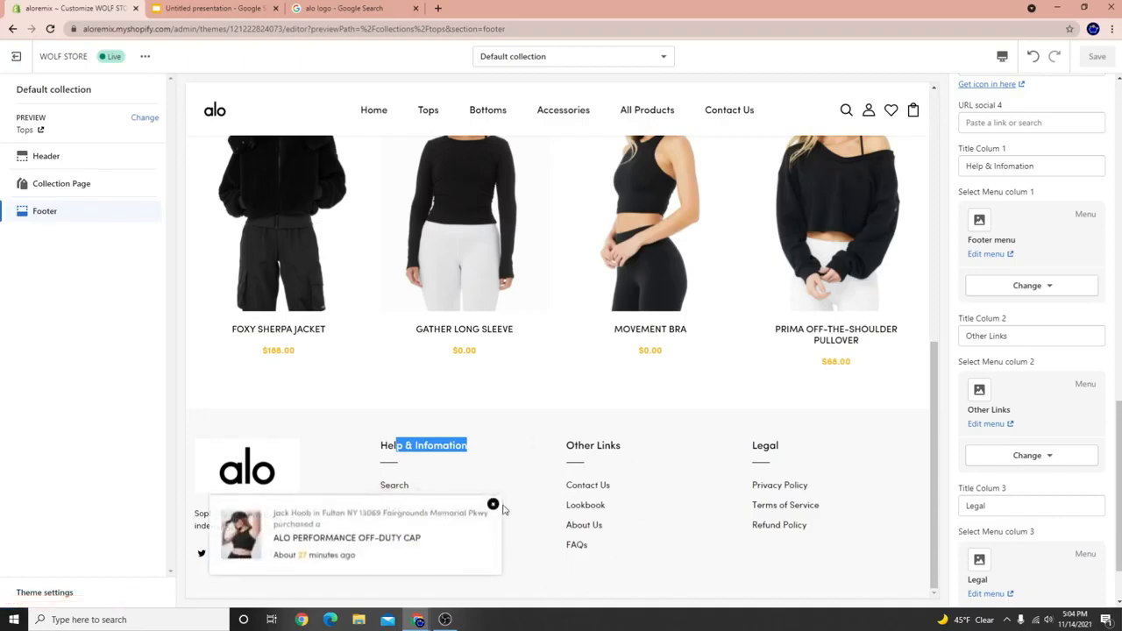
left_click(492, 505)
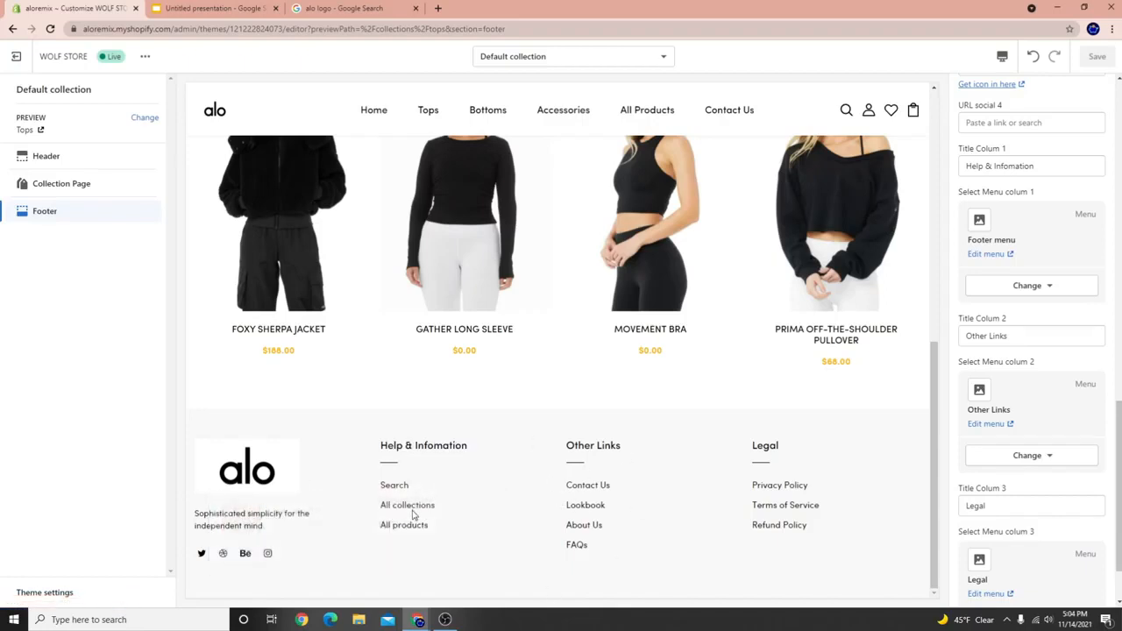
left_click(414, 513)
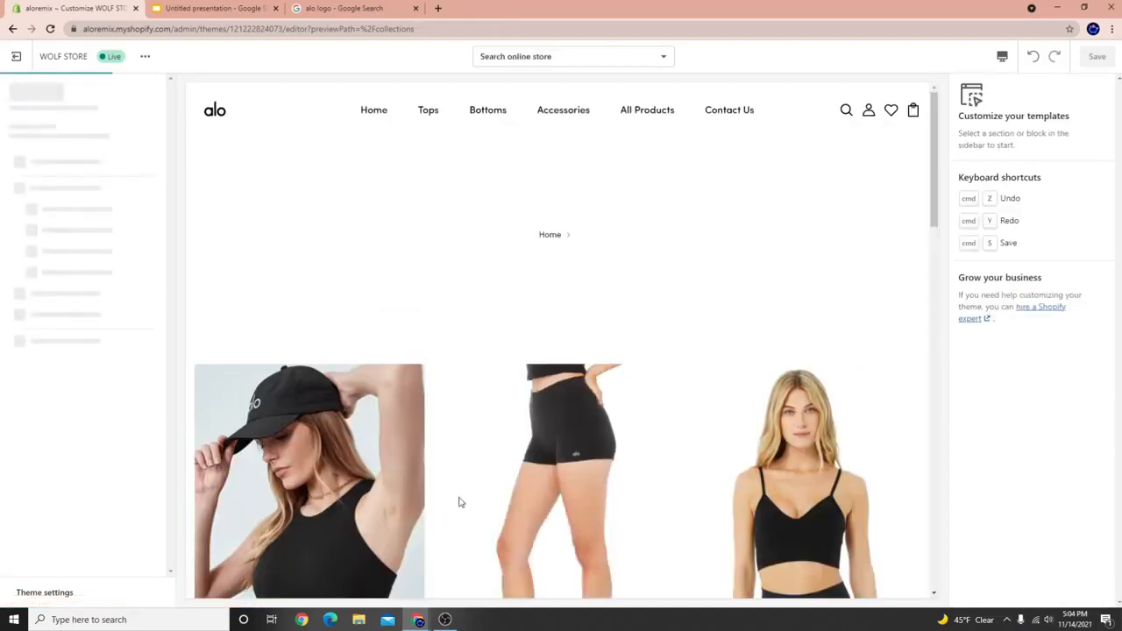
Scroll through the all-collections list in the preview.
scroll(524, 339, "down", 3)
scroll(525, 339, "down", 5)
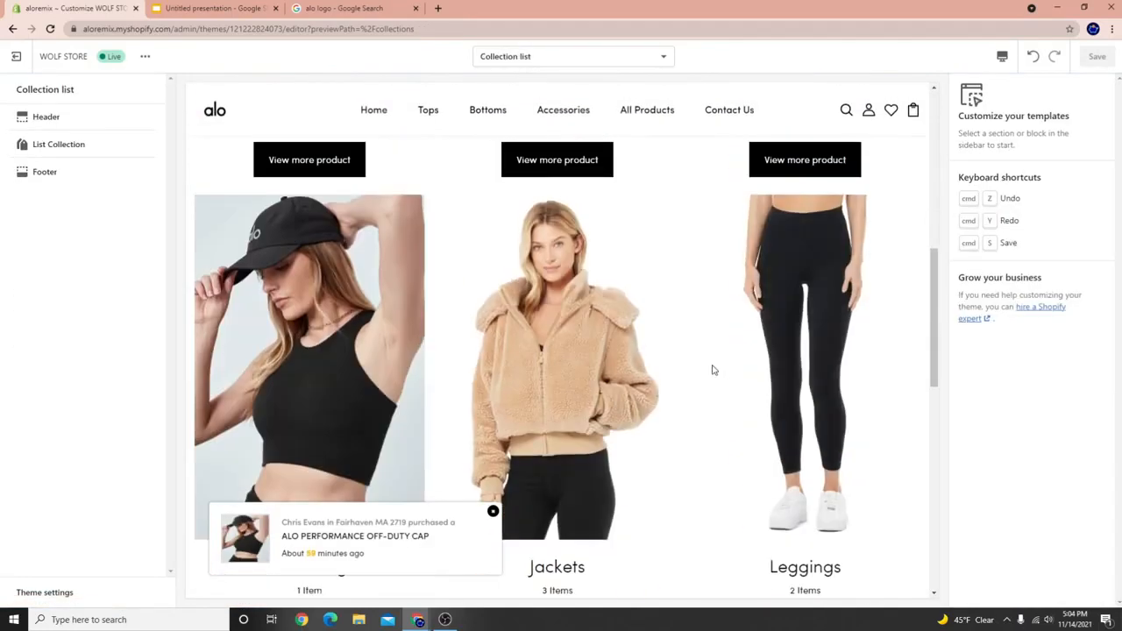
scroll(322, 217, "up", 1)
scroll(323, 216, "up", 3)
scroll(471, 424, "down", 12)
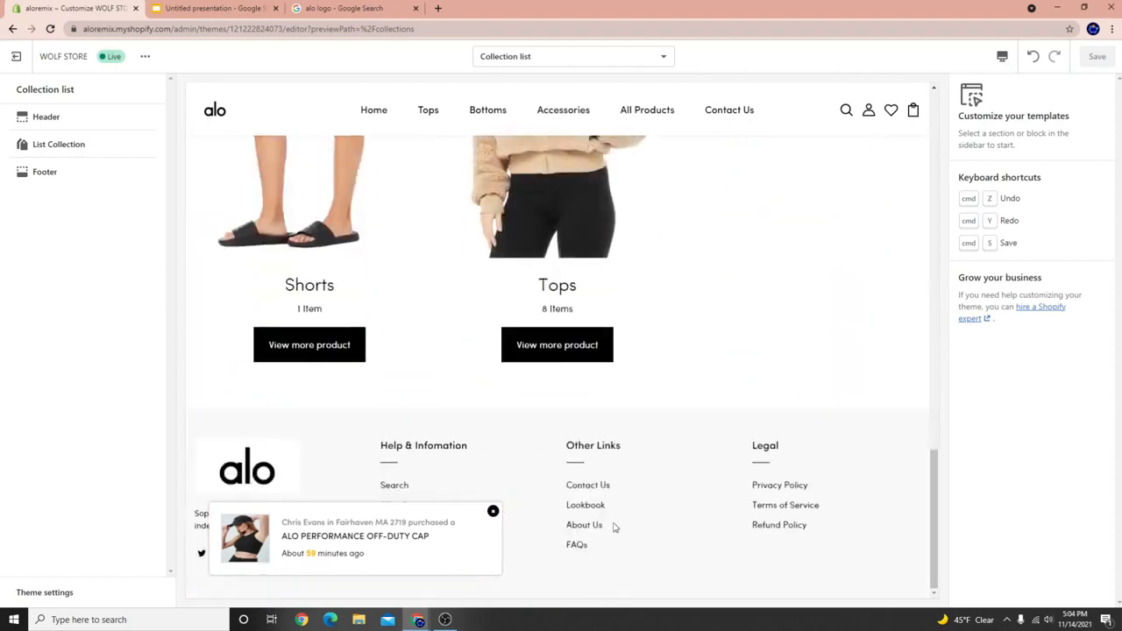
Browse the FAQs page opened from the footer, then return home via the alo logo.
left_click(578, 546)
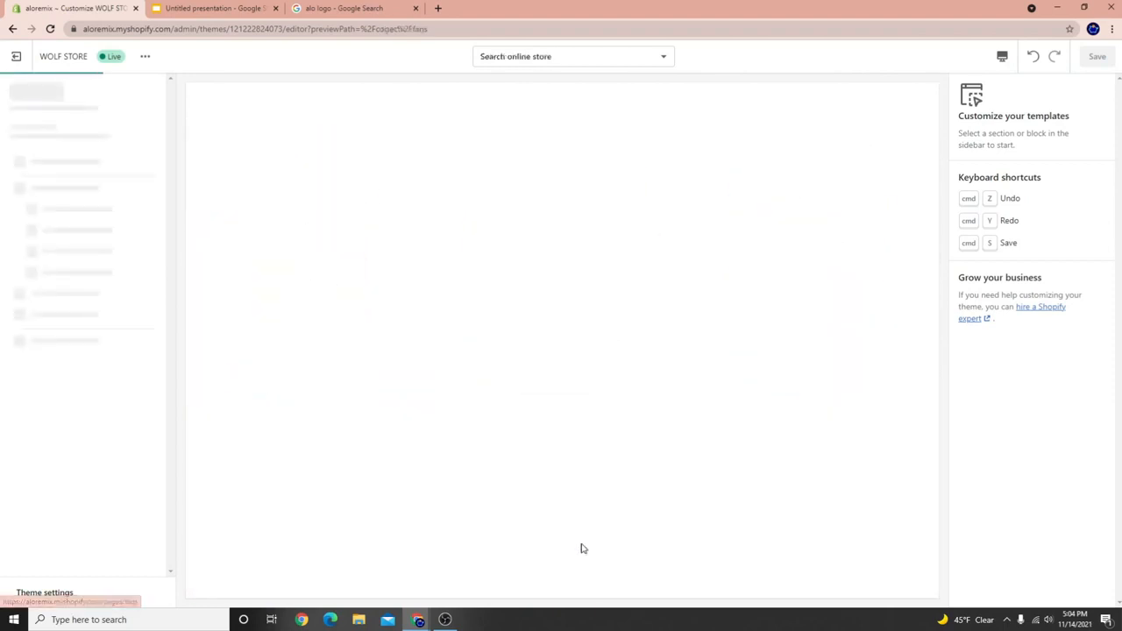
scroll(483, 202, "down", 5)
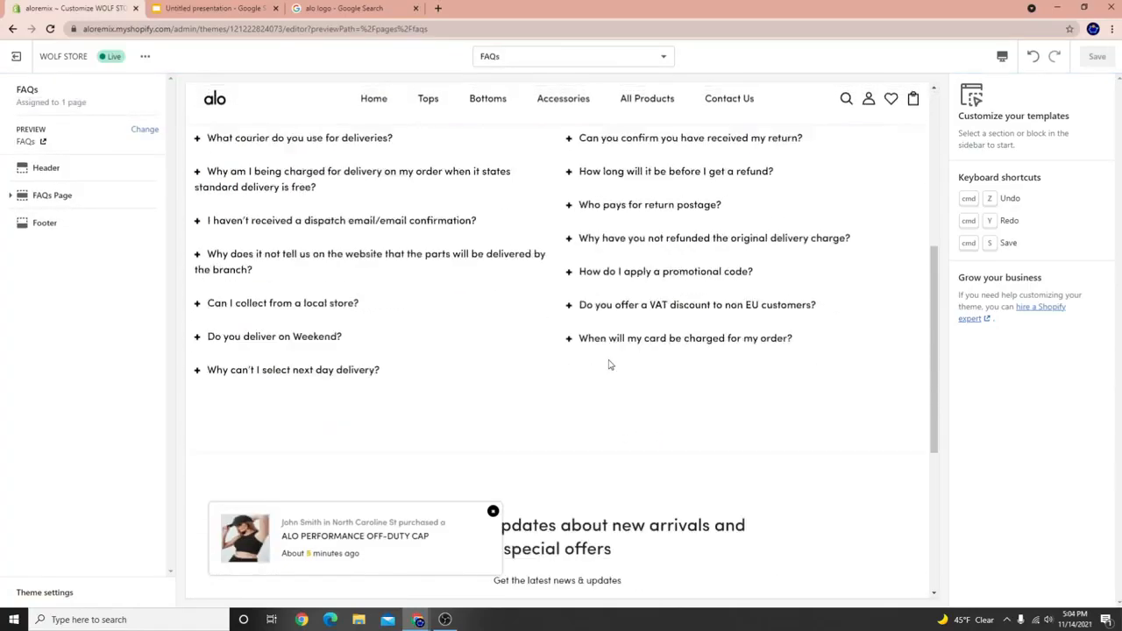
scroll(609, 363, "up", 5)
scroll(421, 382, "down", 1)
scroll(406, 346, "up", 1)
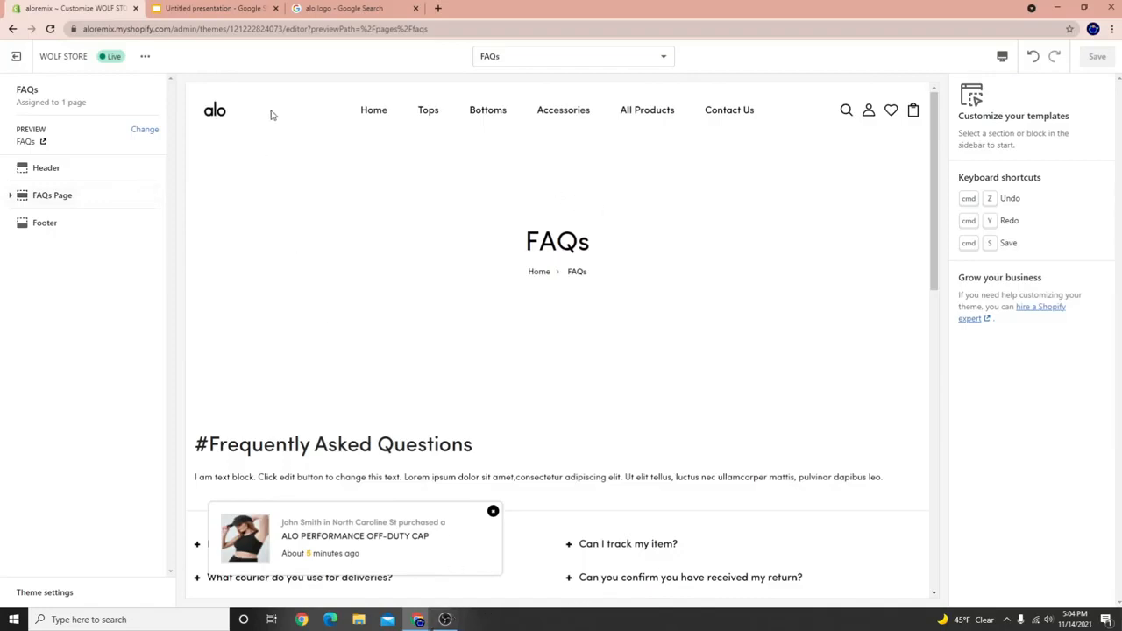
left_click(220, 116)
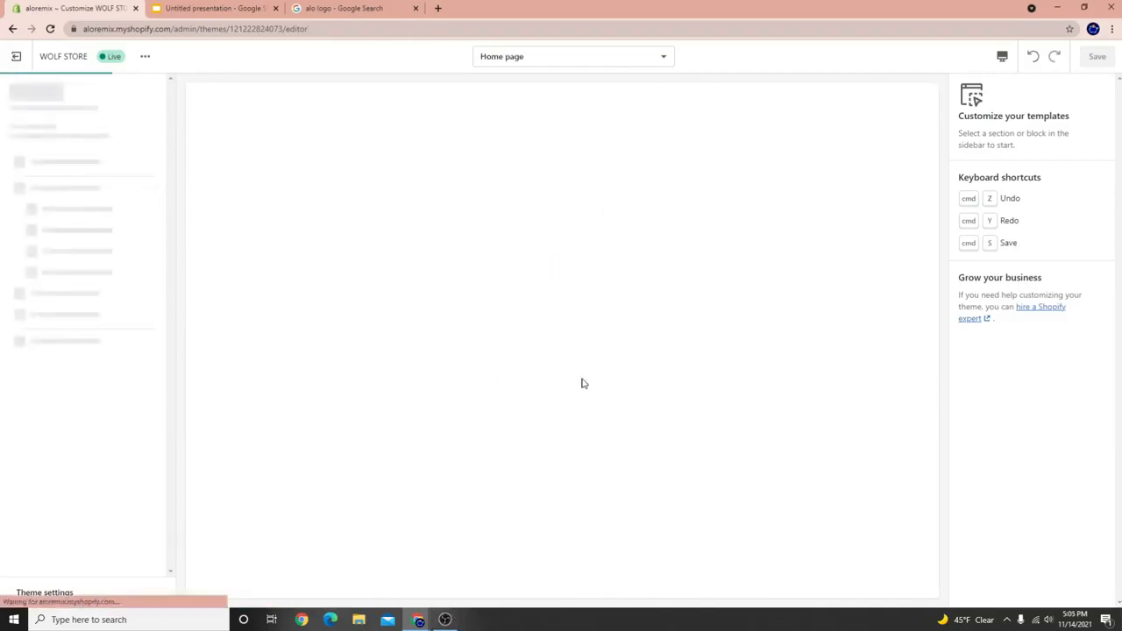
Let the alo home page preview load with its Crescent Yoga Pose slideshow.
left_click(444, 620)
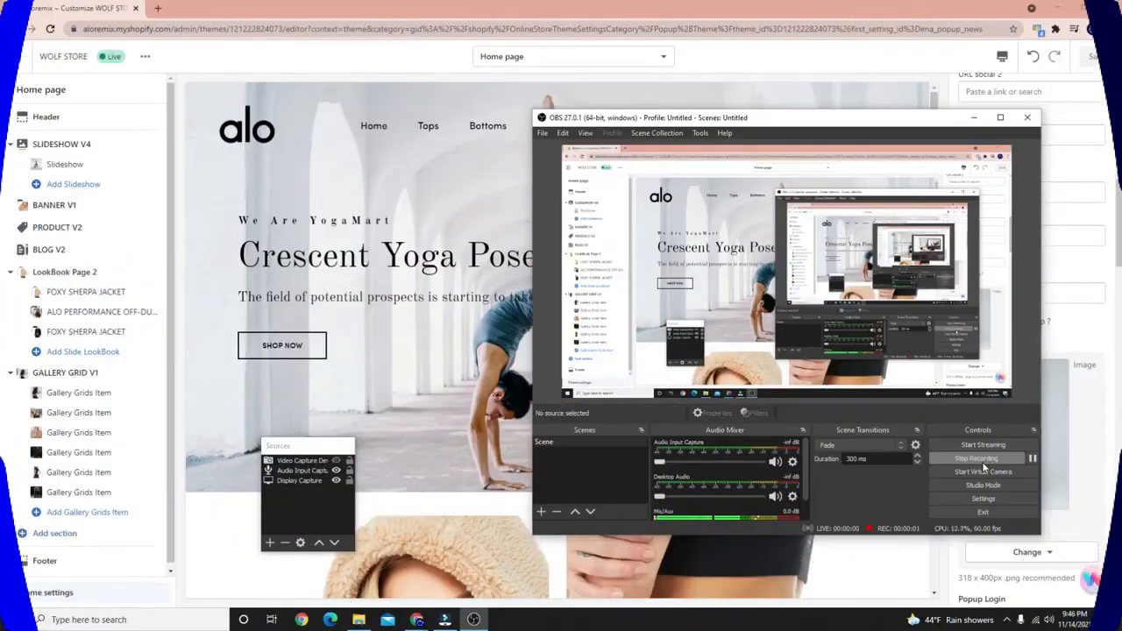
left_click(358, 238)
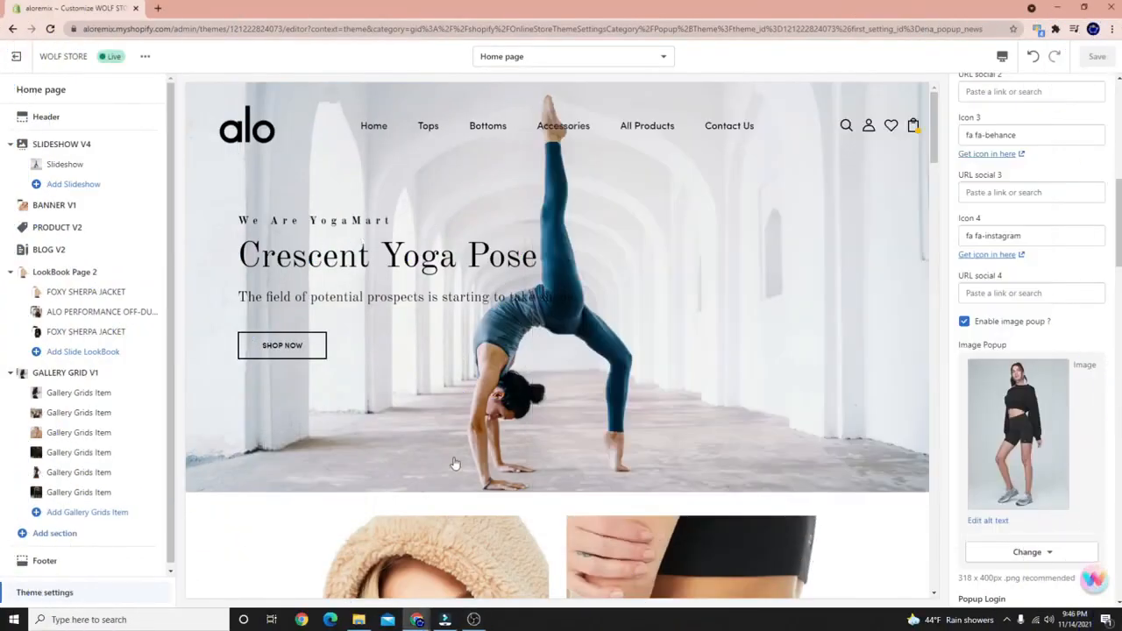
Open the cart drawer showing the Delight Bralette and Foxy Sherpa Jacket, totalling $257.00.
scroll(432, 353, "down", 4)
scroll(430, 354, "up", 4)
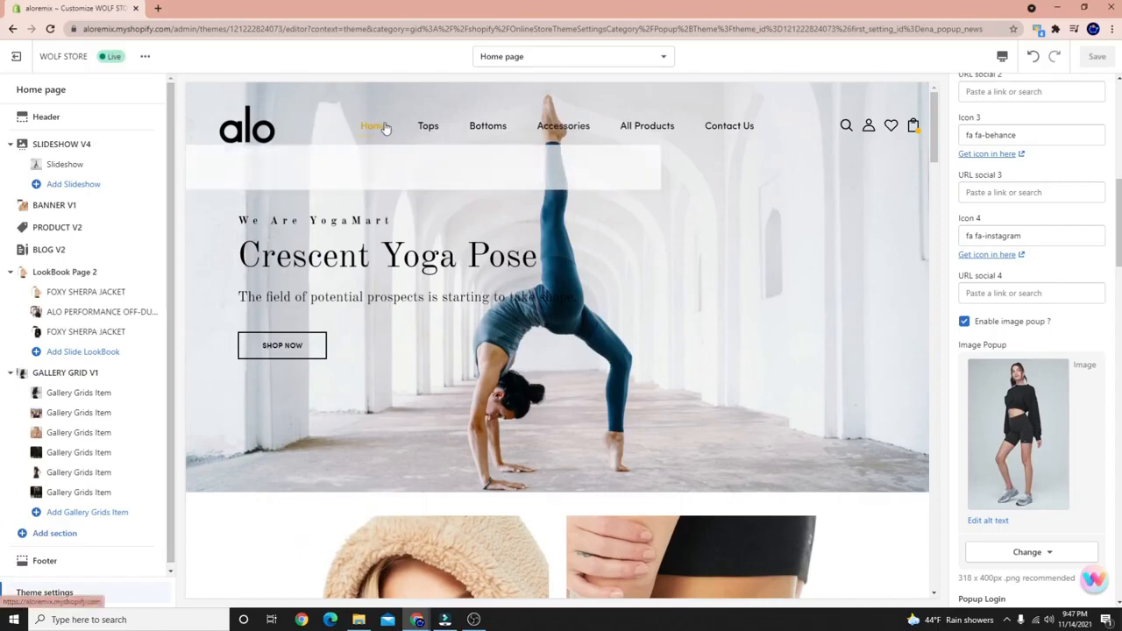
mouse_move(426, 129)
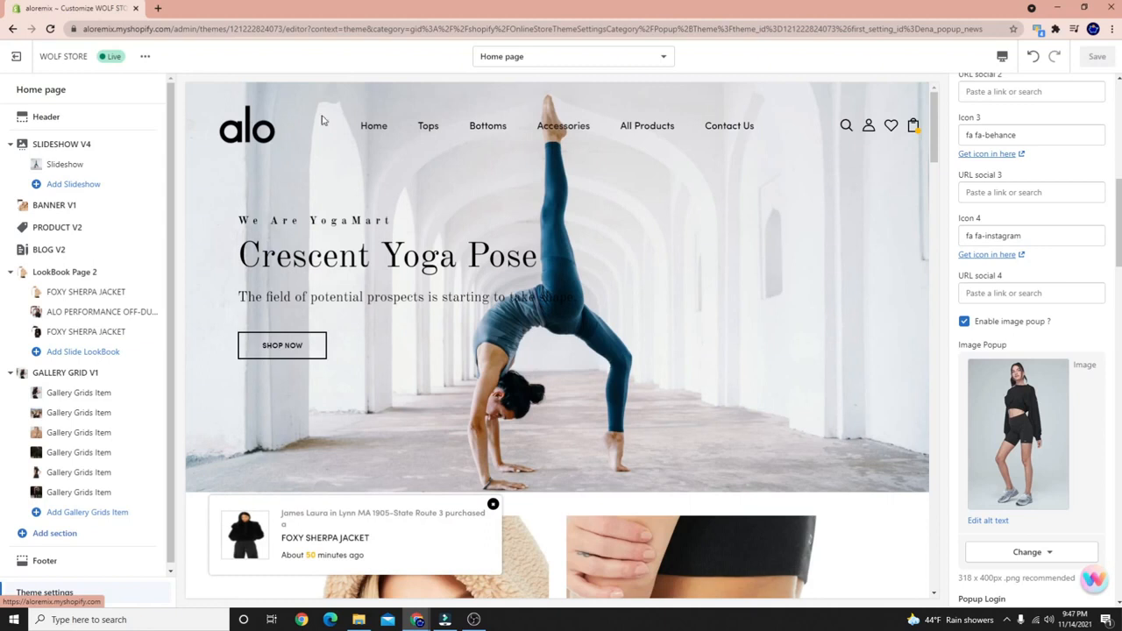
mouse_move(488, 128)
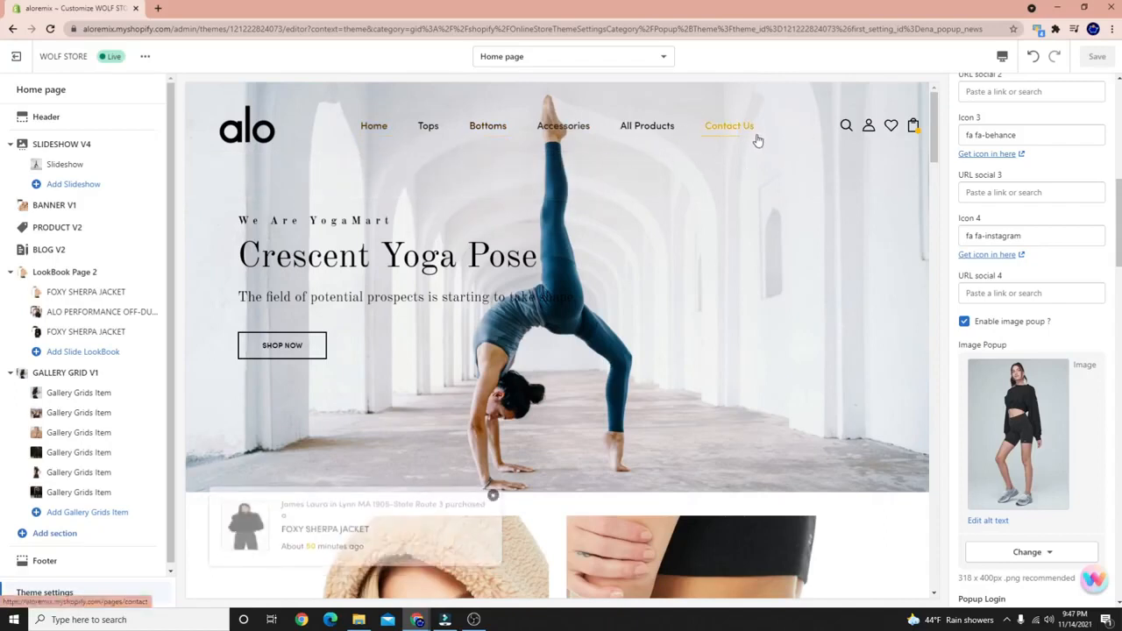
left_click(913, 127)
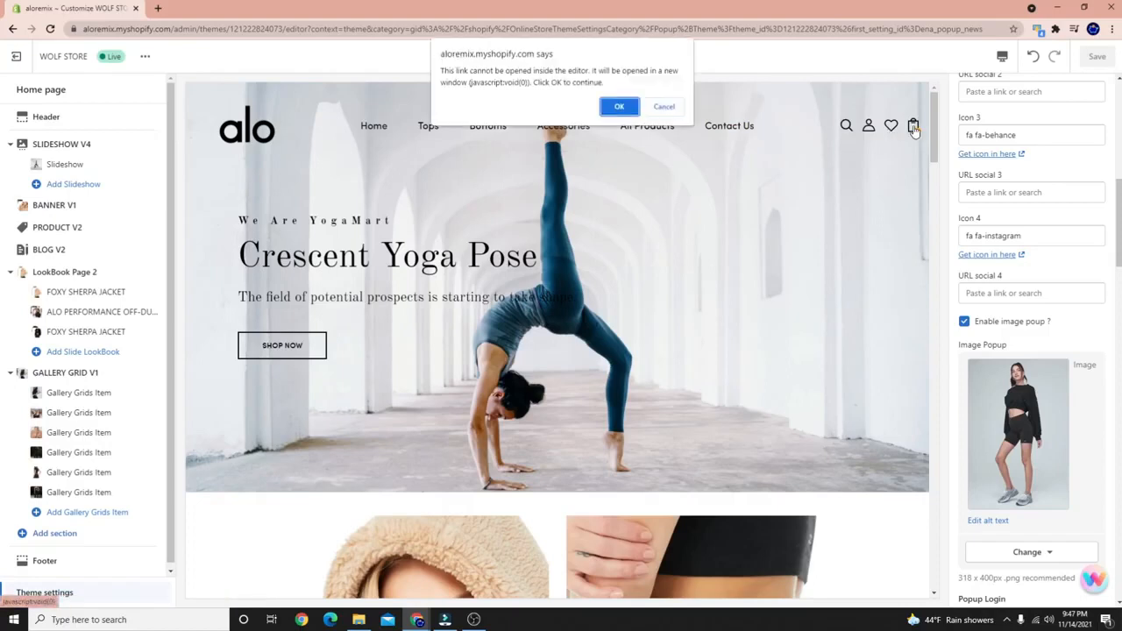
left_click(659, 105)
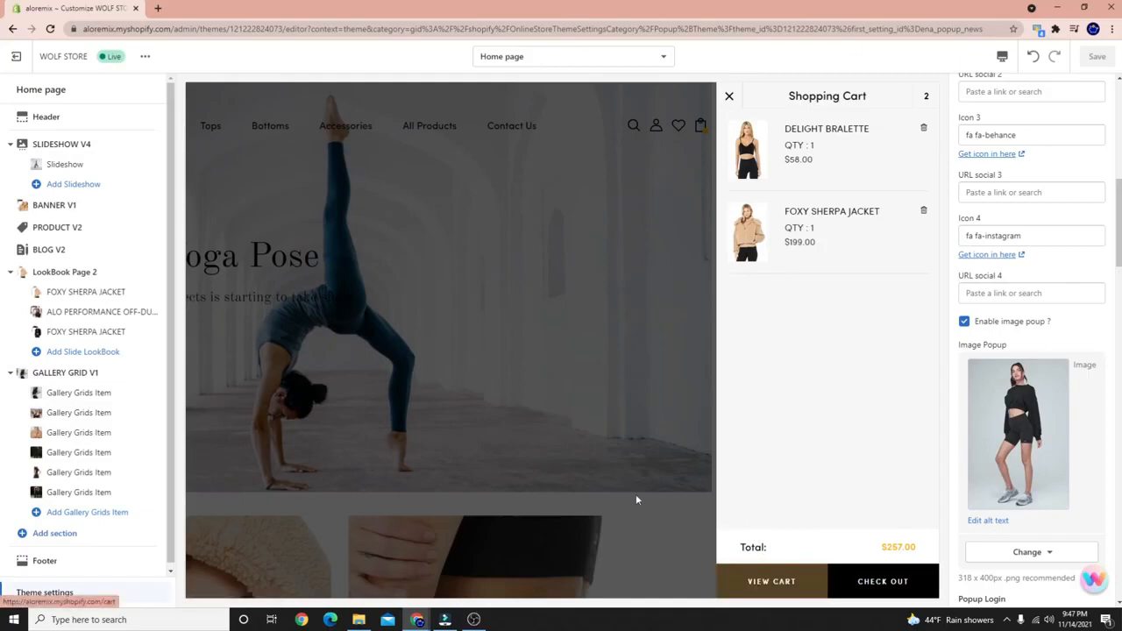
Close the cart and add another Foxy Sherpa Jacket, bringing the cart to 3 items, $456.00.
left_click(568, 428)
scroll(513, 438, "down", 10)
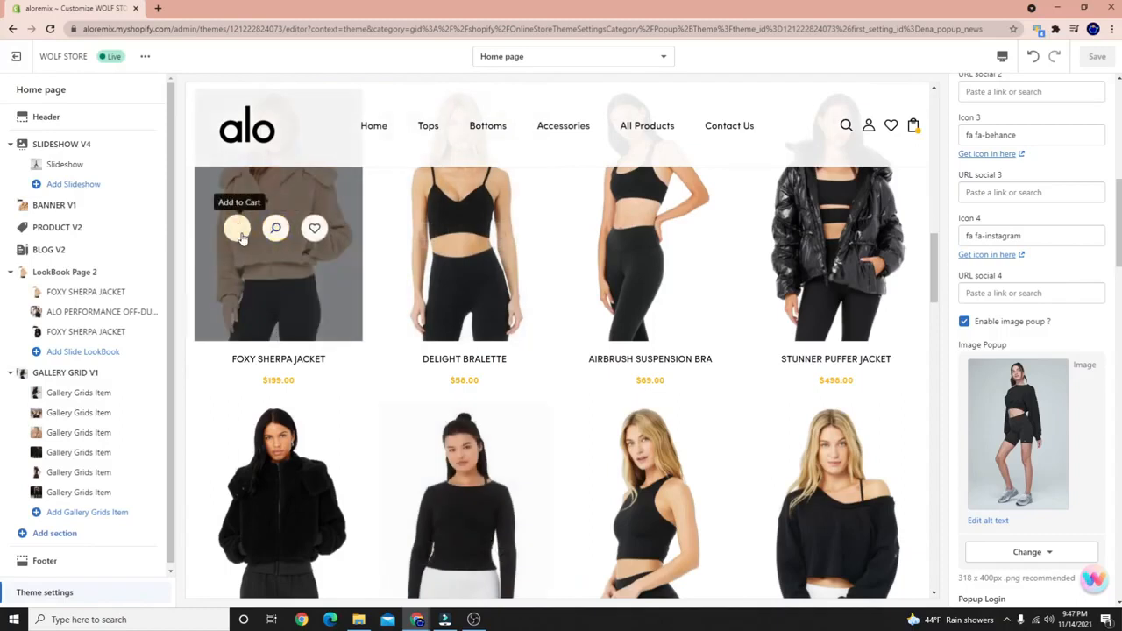
left_click(236, 286)
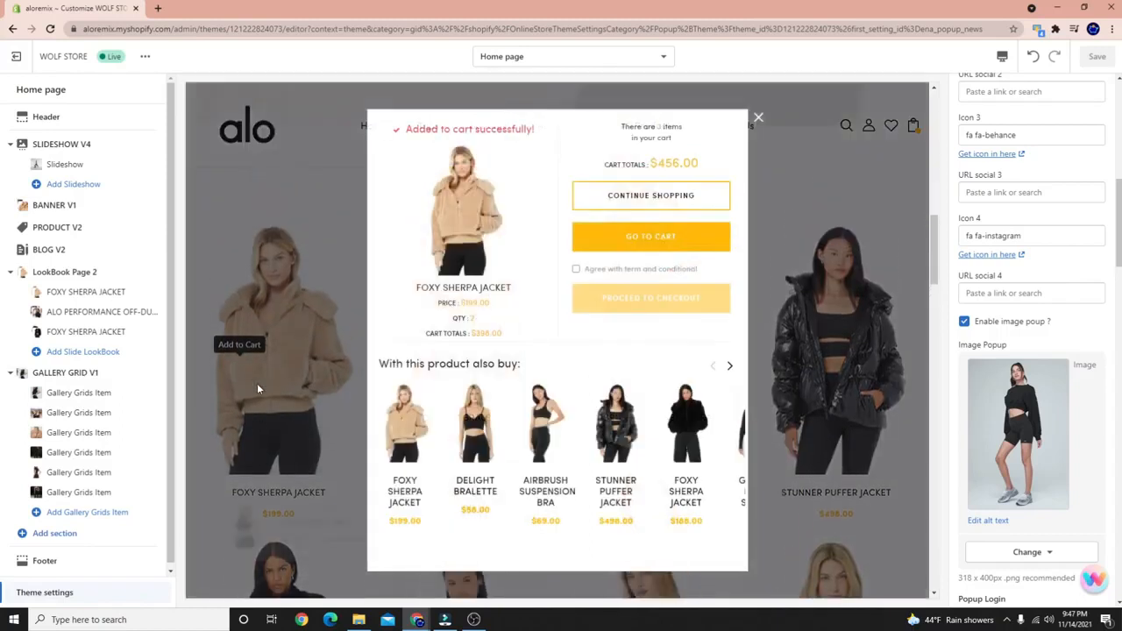
left_click(728, 369)
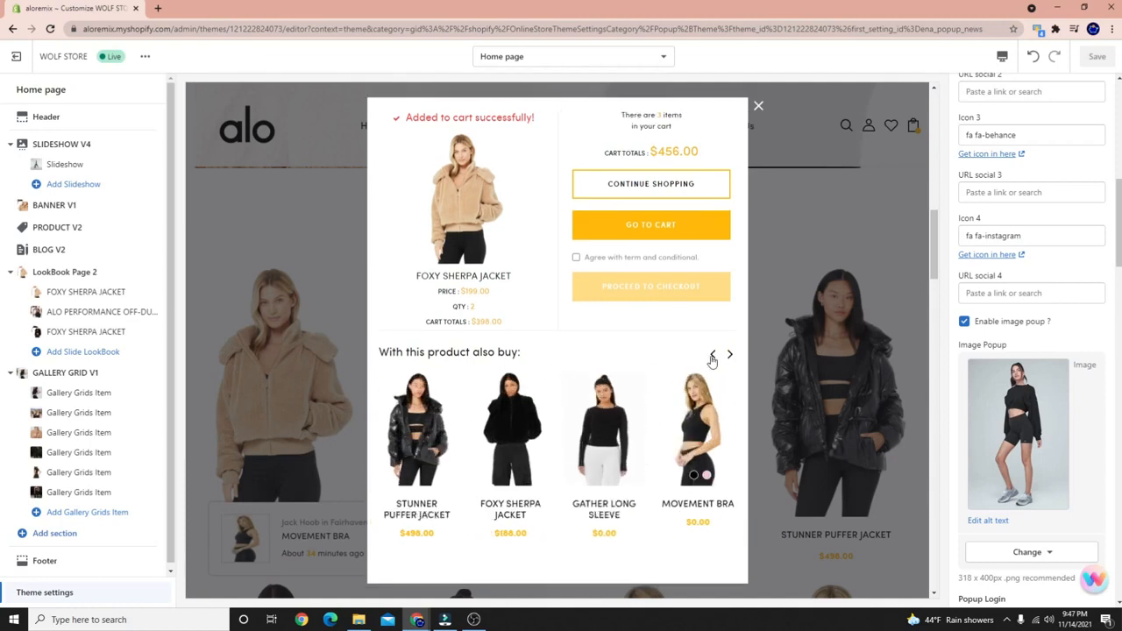
left_click(712, 355)
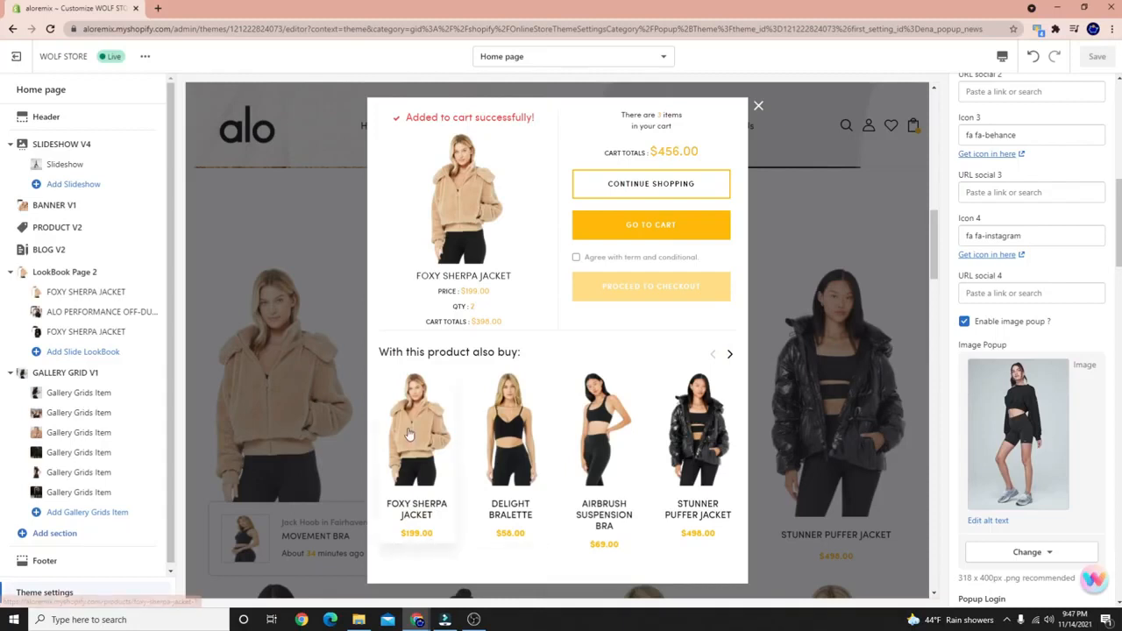
Close the cart confirmation and scroll down to Yoga Blog #3 in From Our Blog.
left_click(758, 108)
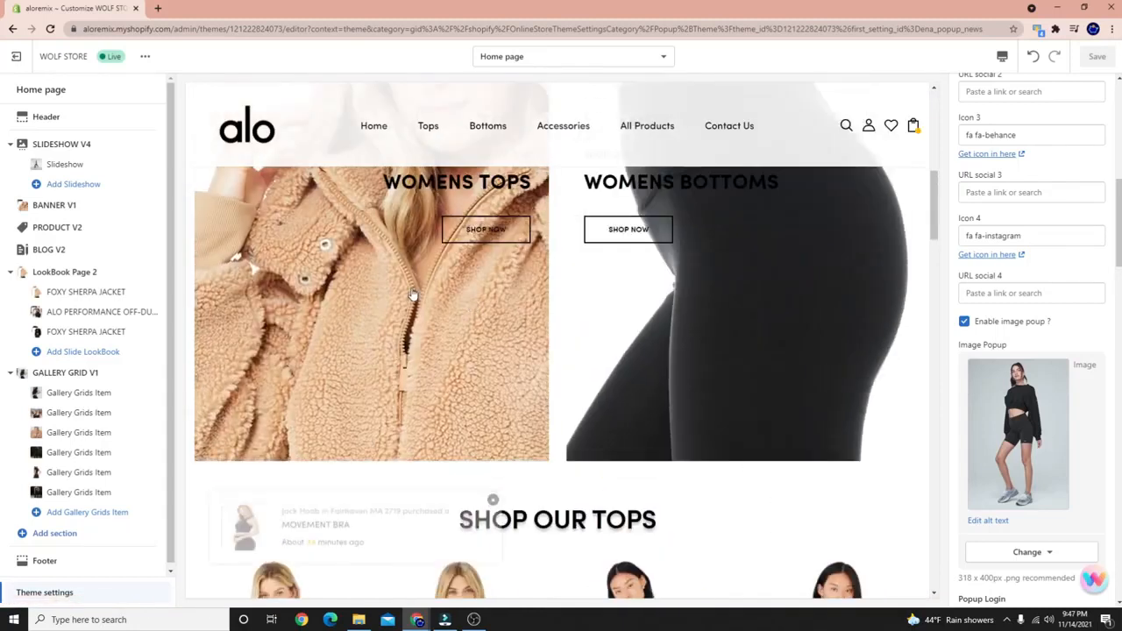
scroll(357, 497, "down", 3)
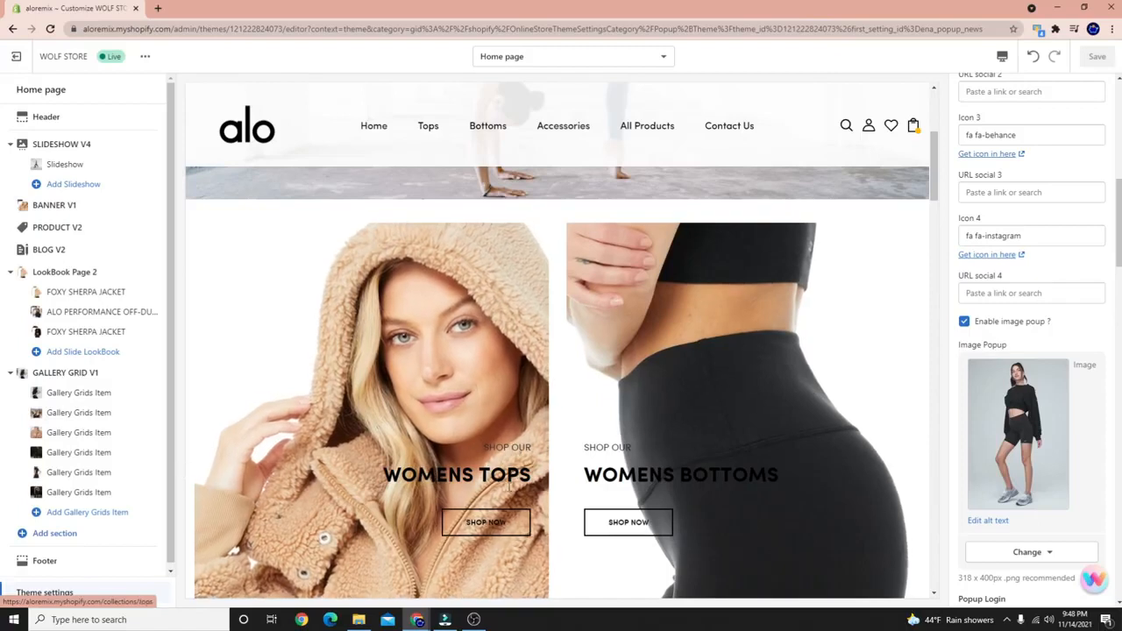
scroll(466, 478, "up", 1)
scroll(466, 478, "down", 2)
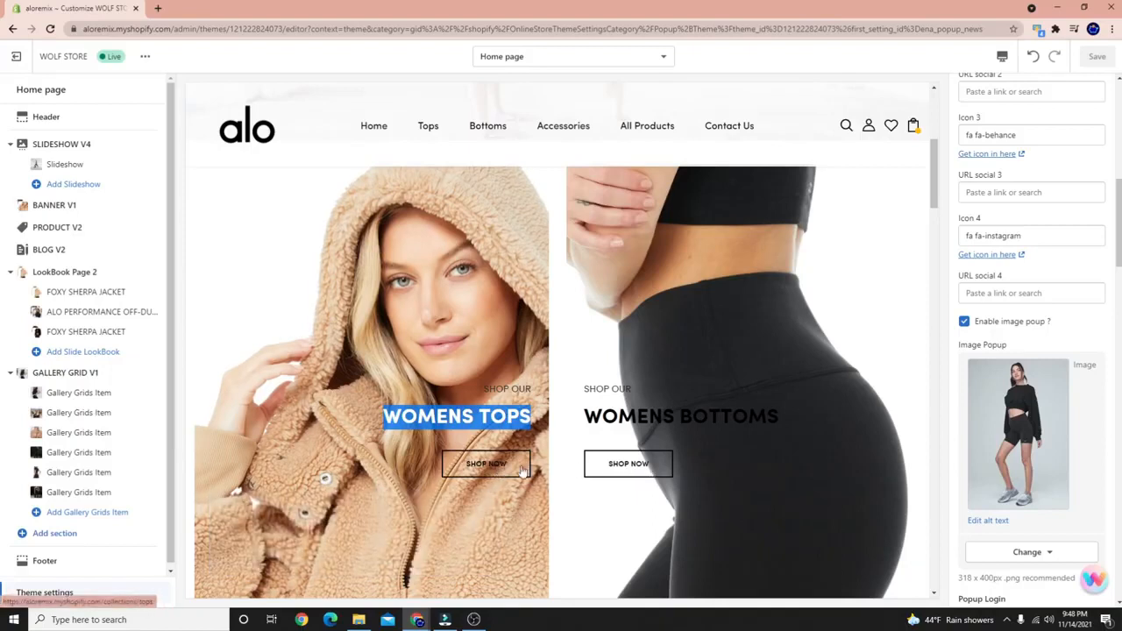
scroll(523, 471, "down", 7)
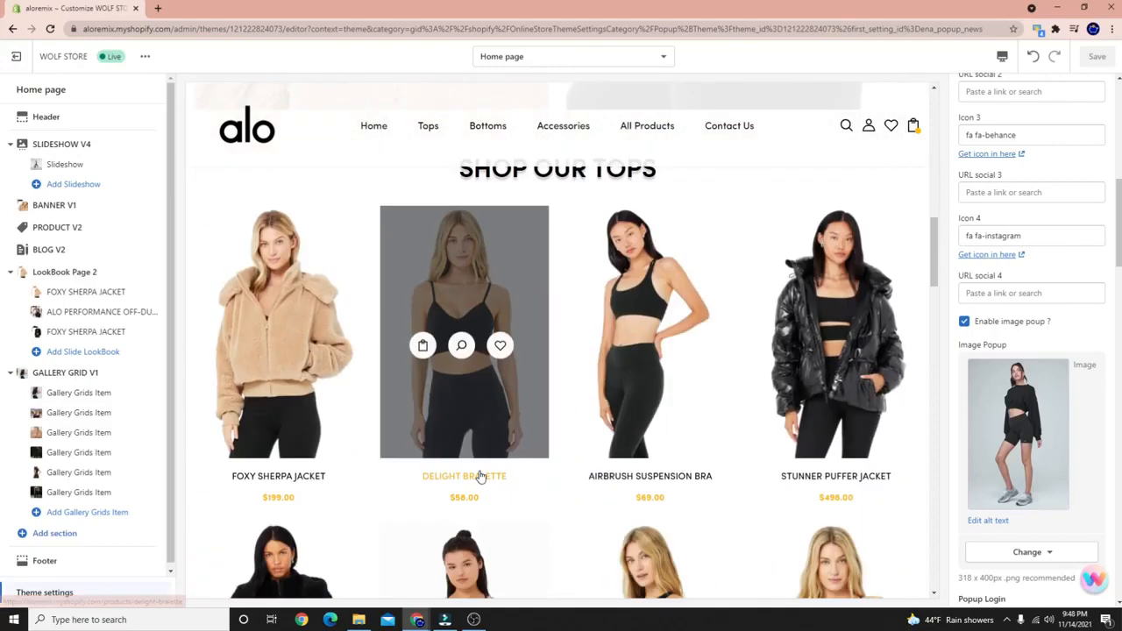
scroll(481, 476, "down", 1)
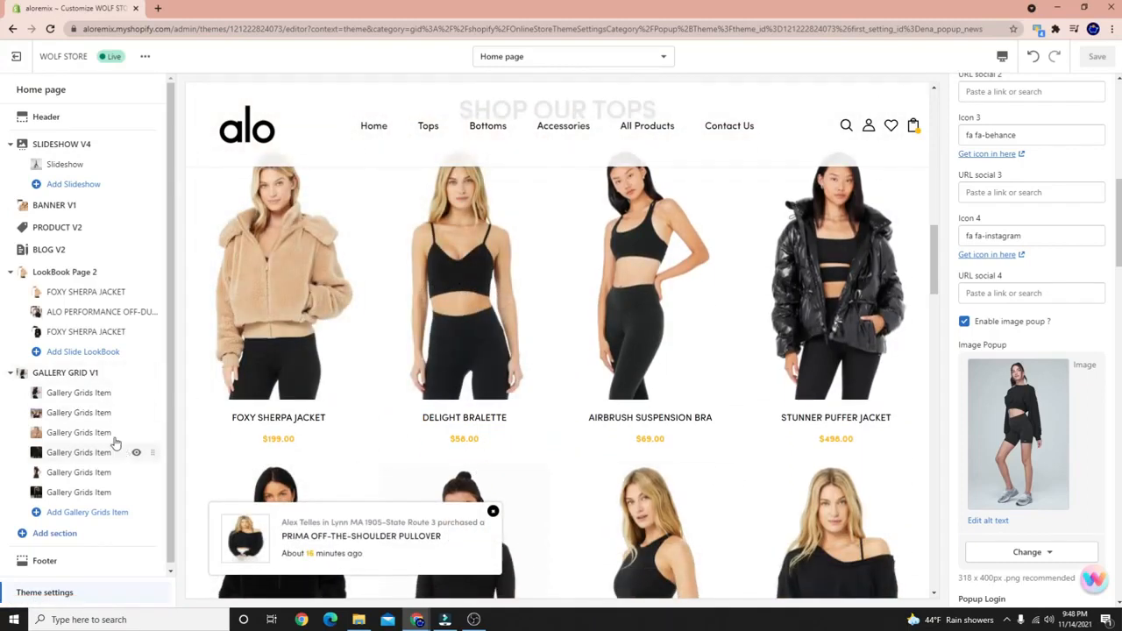
scroll(447, 333, "up", 1)
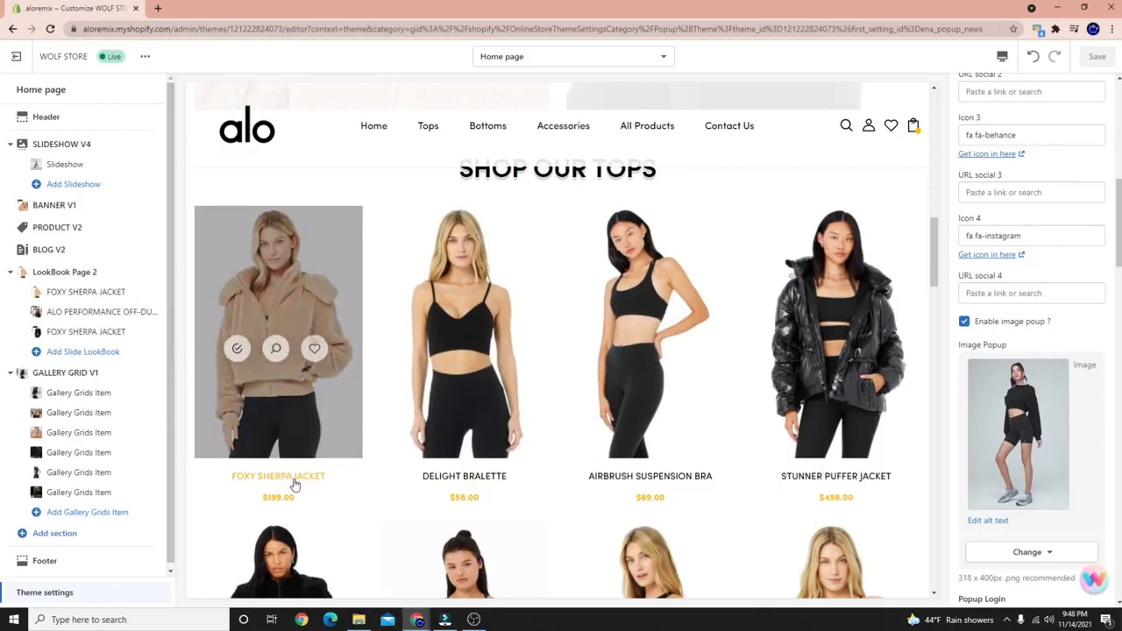
scroll(293, 481, "down", 2)
scroll(367, 522, "down", 6)
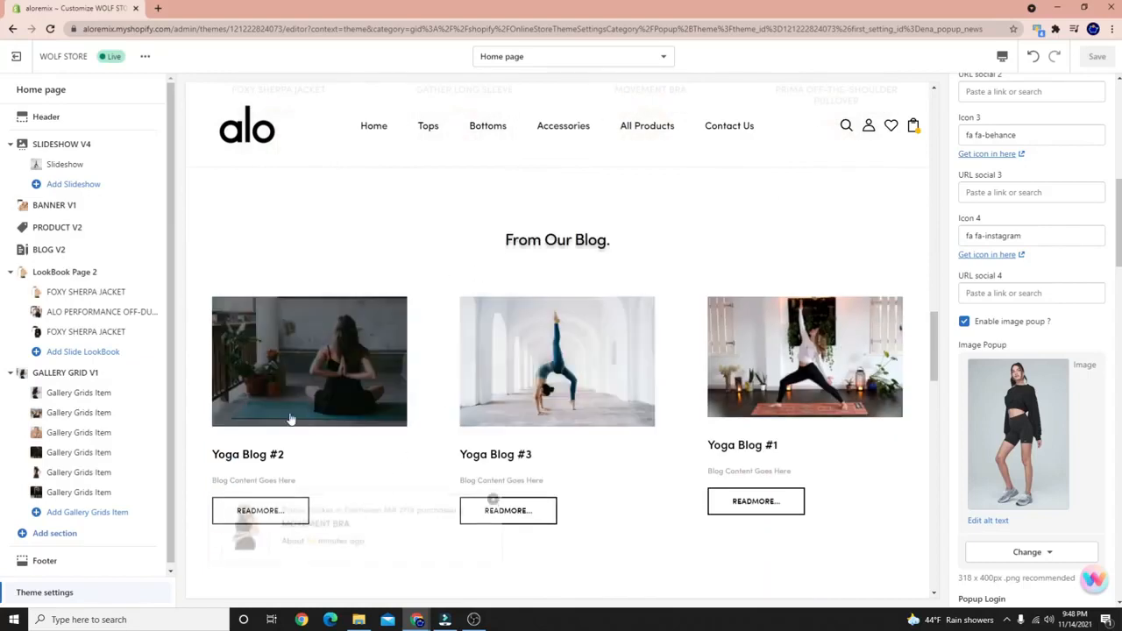
scroll(541, 484, "down", 1)
scroll(541, 484, "down", 2)
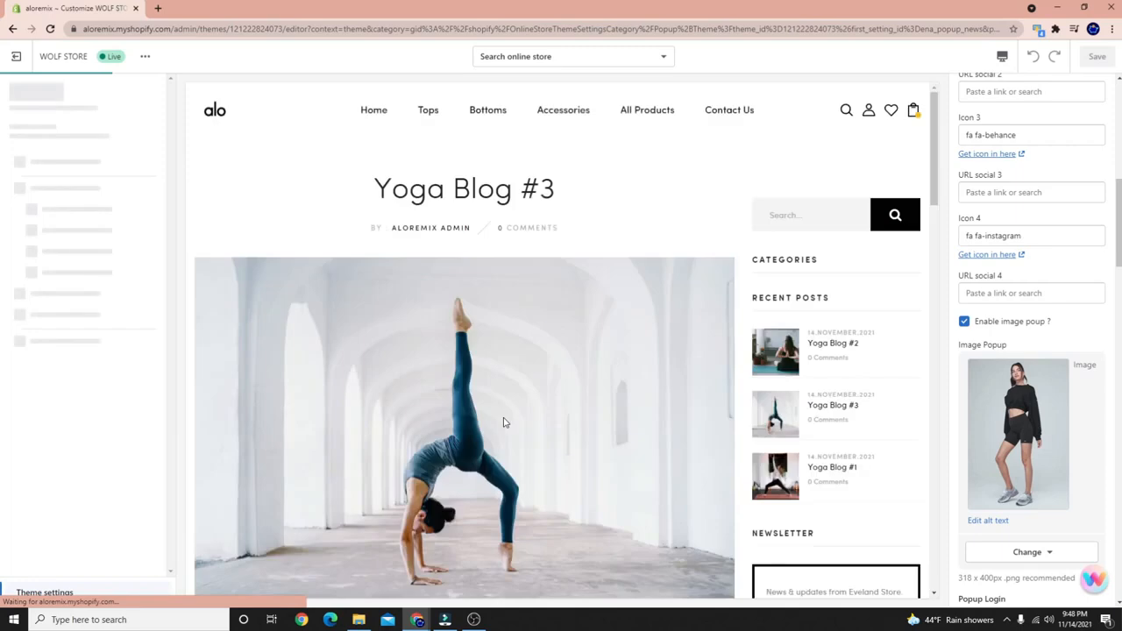
Scroll through the Yoga Blog #3 post, then return to the home page via the Home link.
scroll(643, 356, "down", 4)
scroll(824, 263, "up", 4)
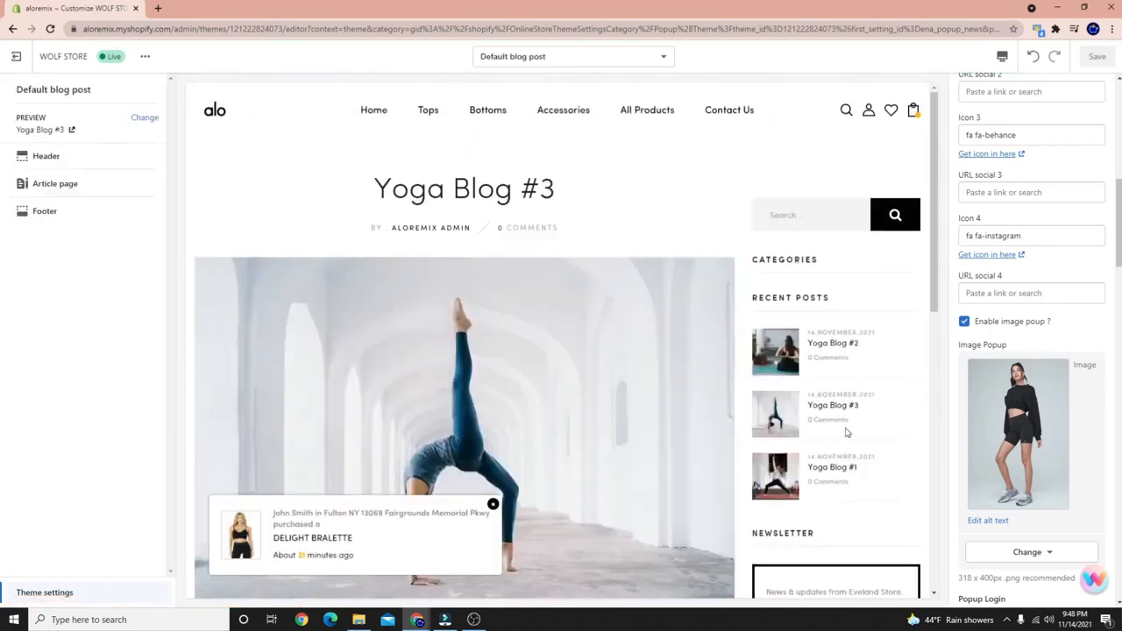
scroll(847, 433, "down", 5)
scroll(614, 394, "up", 1)
scroll(442, 469, "down", 1)
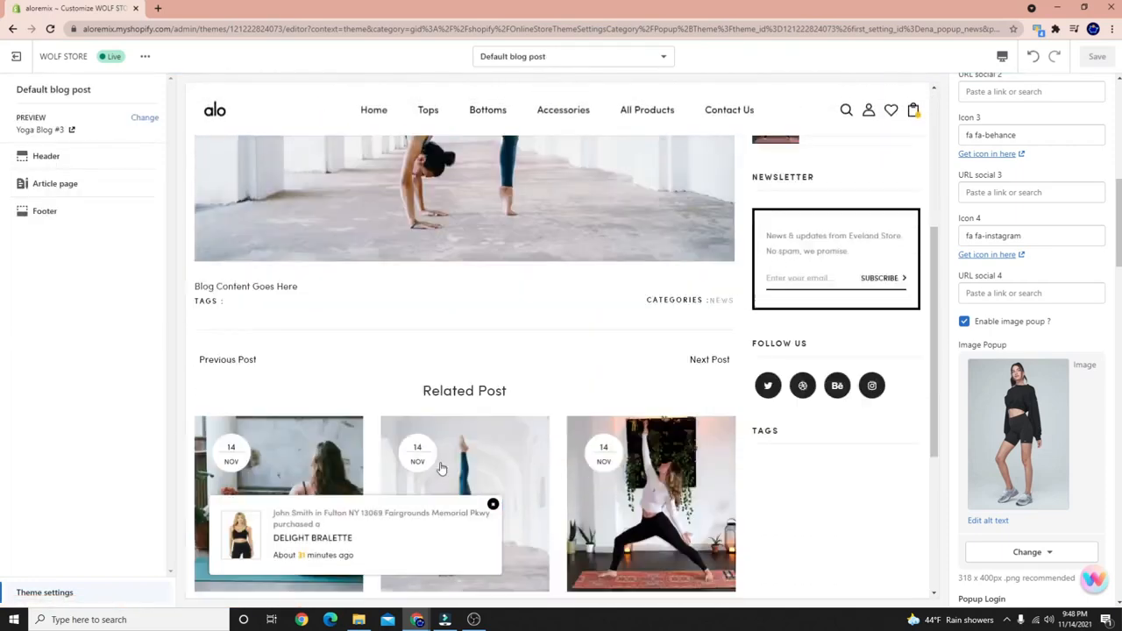
scroll(443, 469, "down", 2)
scroll(255, 333, "down", 2)
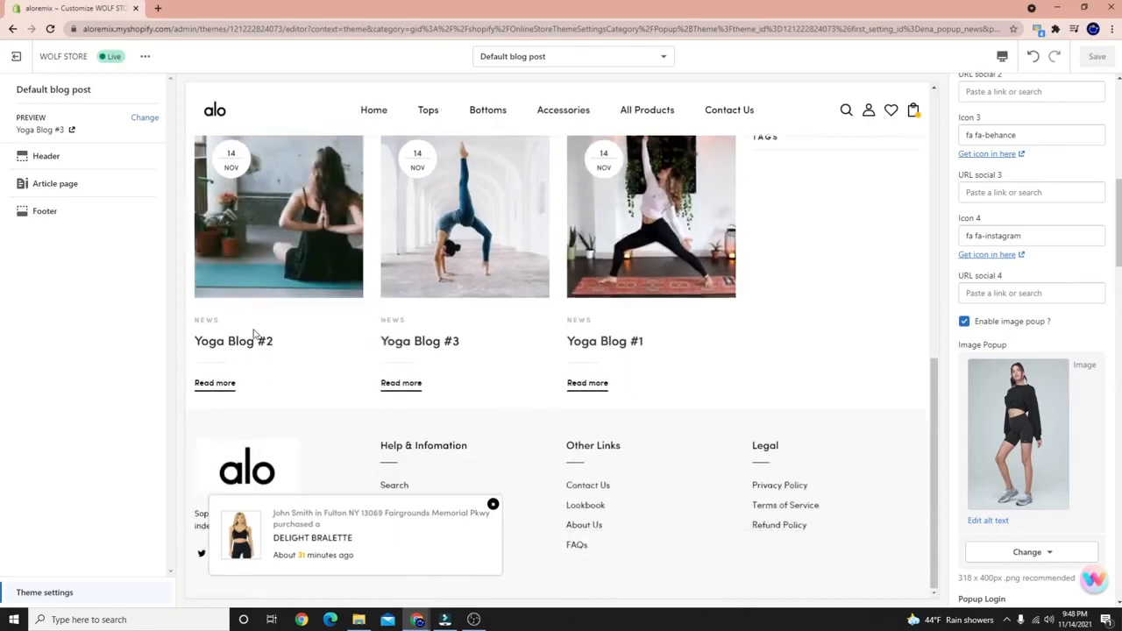
scroll(519, 412, "up", 10)
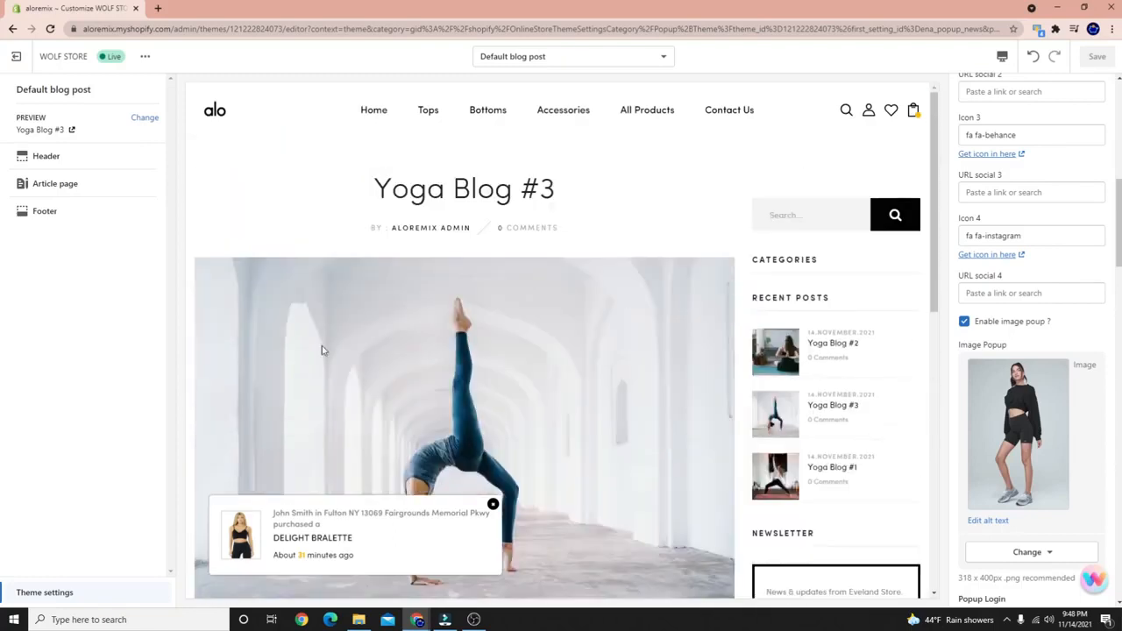
left_click(377, 109)
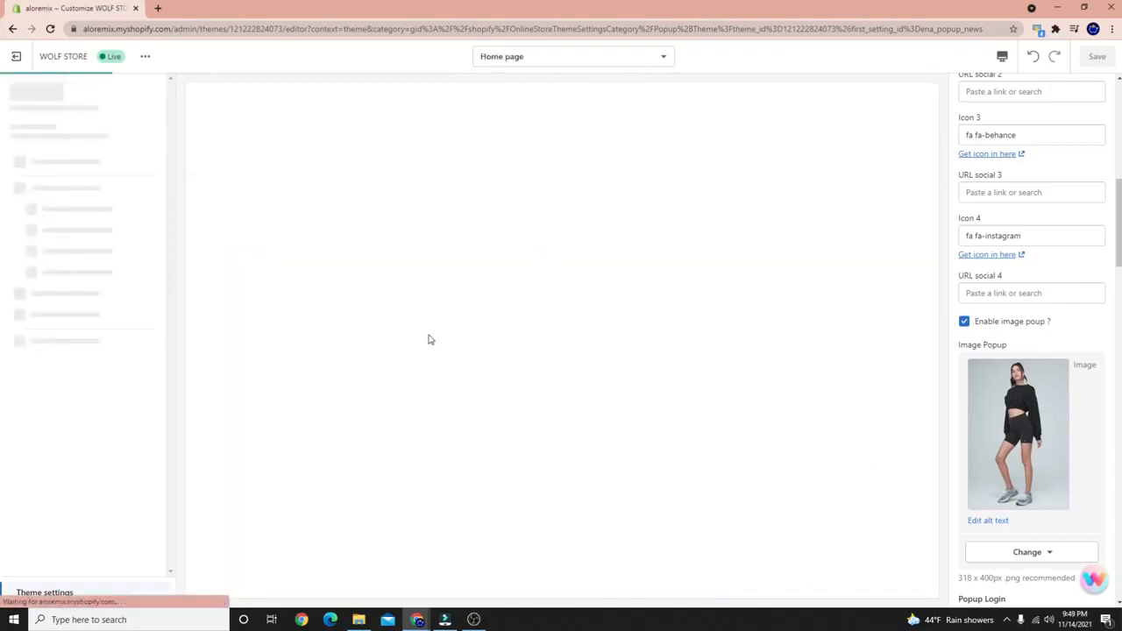
scroll(425, 368, "down", 12)
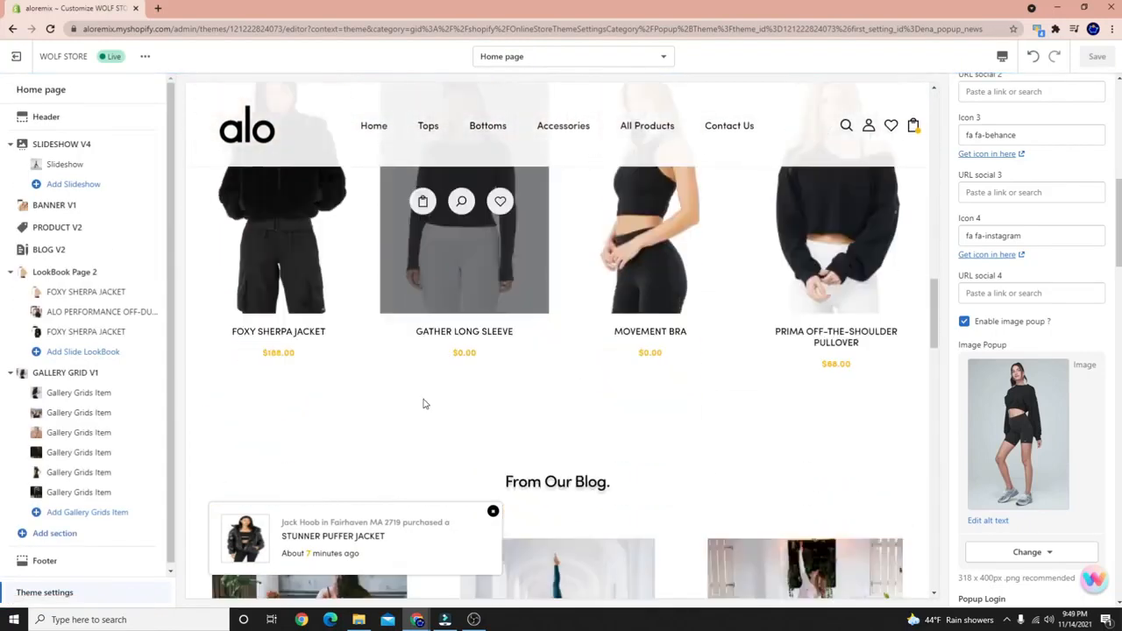
View the off-duty cap behind lookbook hotspot 2, then close its popup.
scroll(424, 404, "down", 6)
scroll(320, 298, "down", 4)
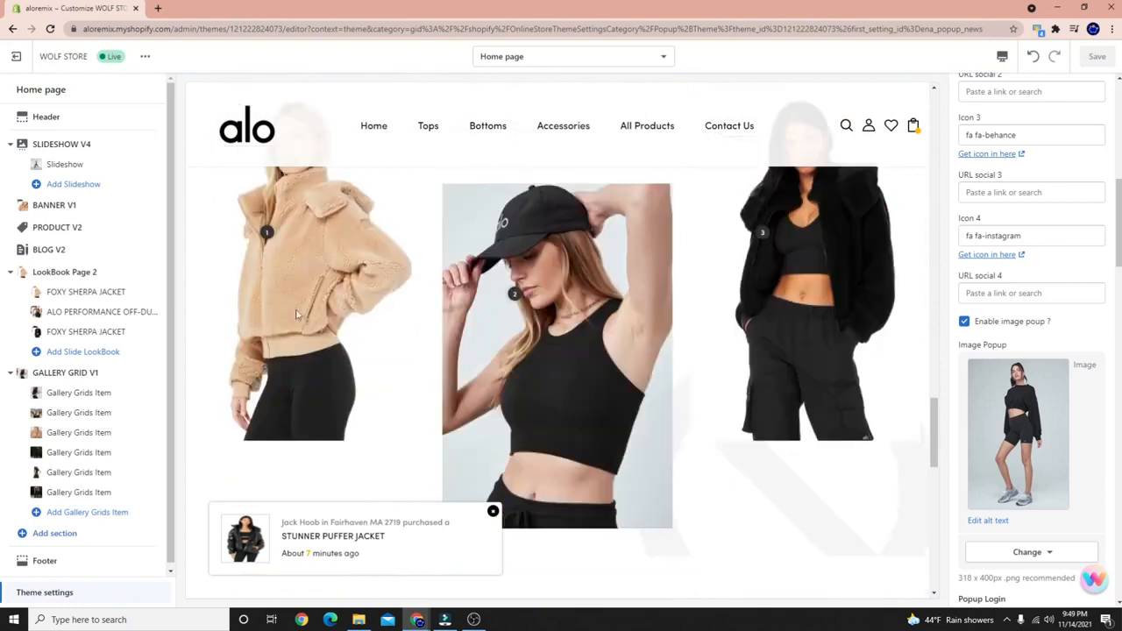
scroll(301, 284, "up", 2)
scroll(279, 366, "down", 2)
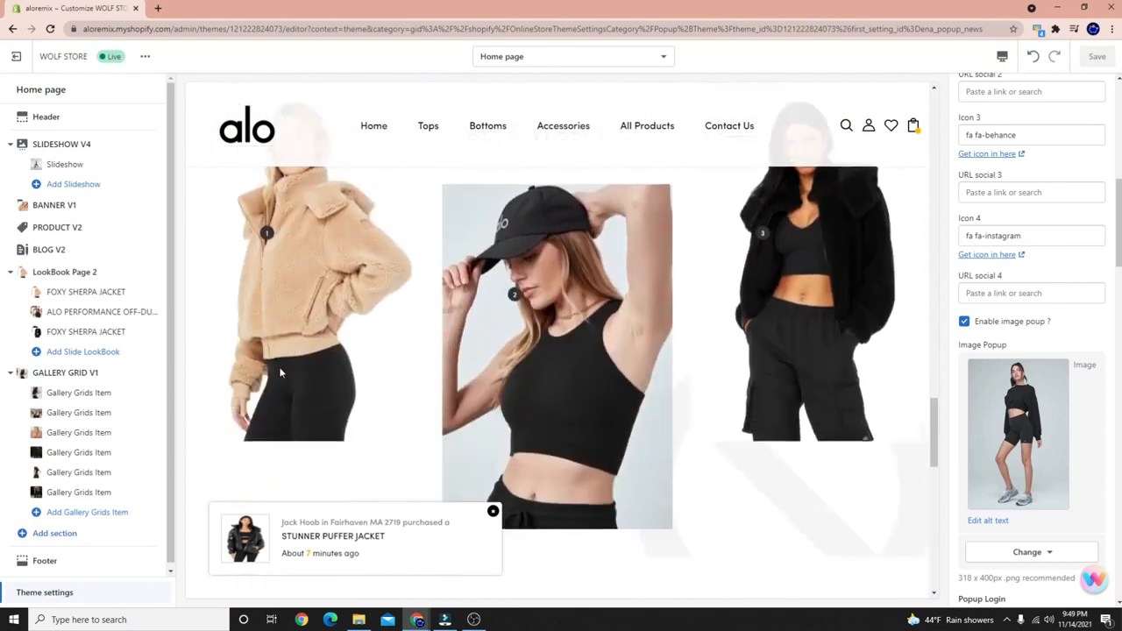
left_click(516, 296)
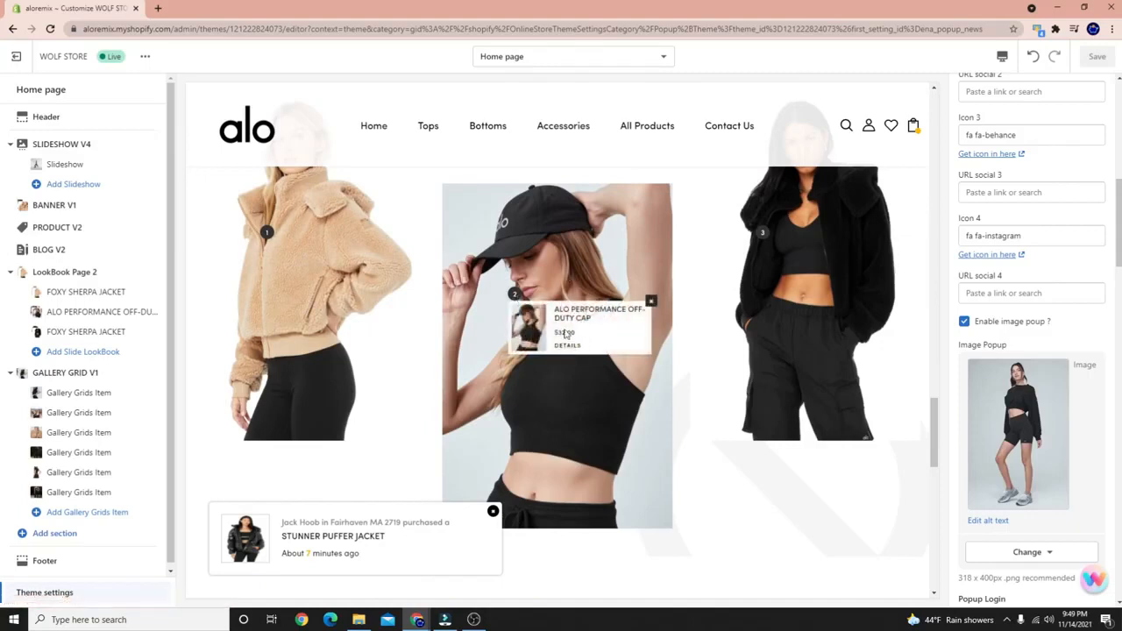
left_click(651, 303)
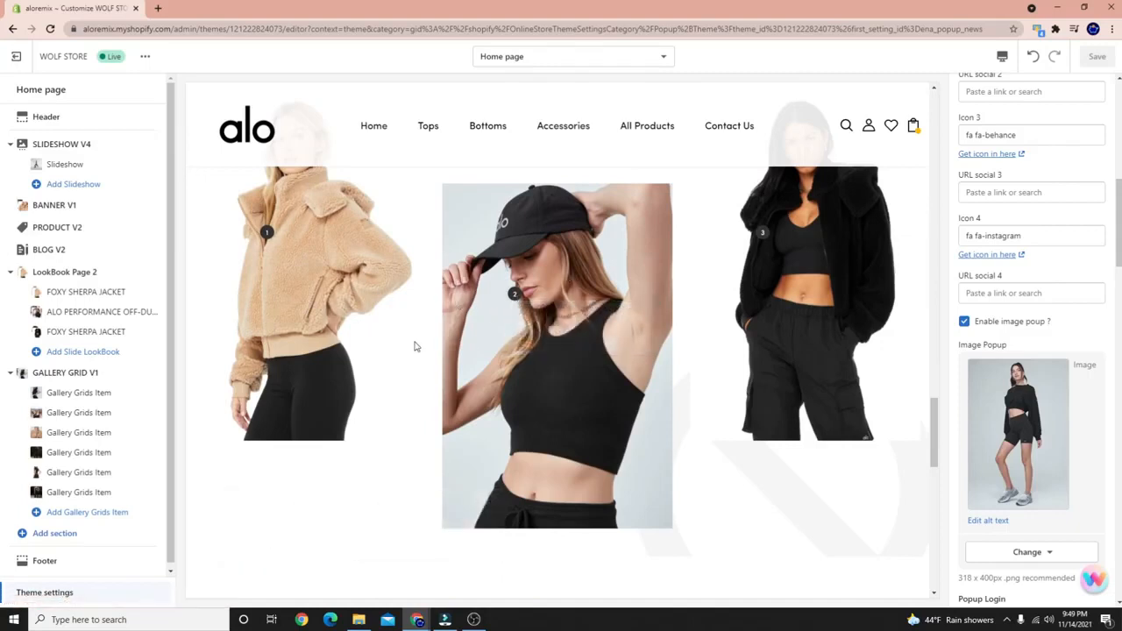
Open the first Our Photo Gallery image in the full-size lightbox.
scroll(255, 264, "up", 3)
scroll(298, 347, "down", 3)
scroll(629, 465, "down", 3)
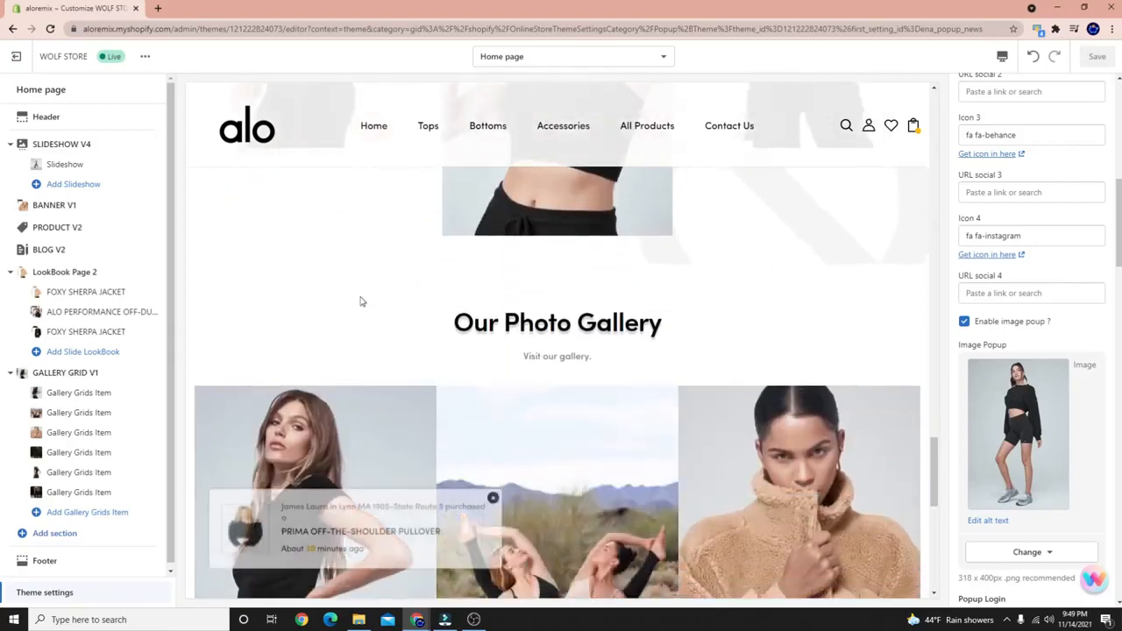
scroll(361, 301, "down", 3)
scroll(403, 334, "down", 3)
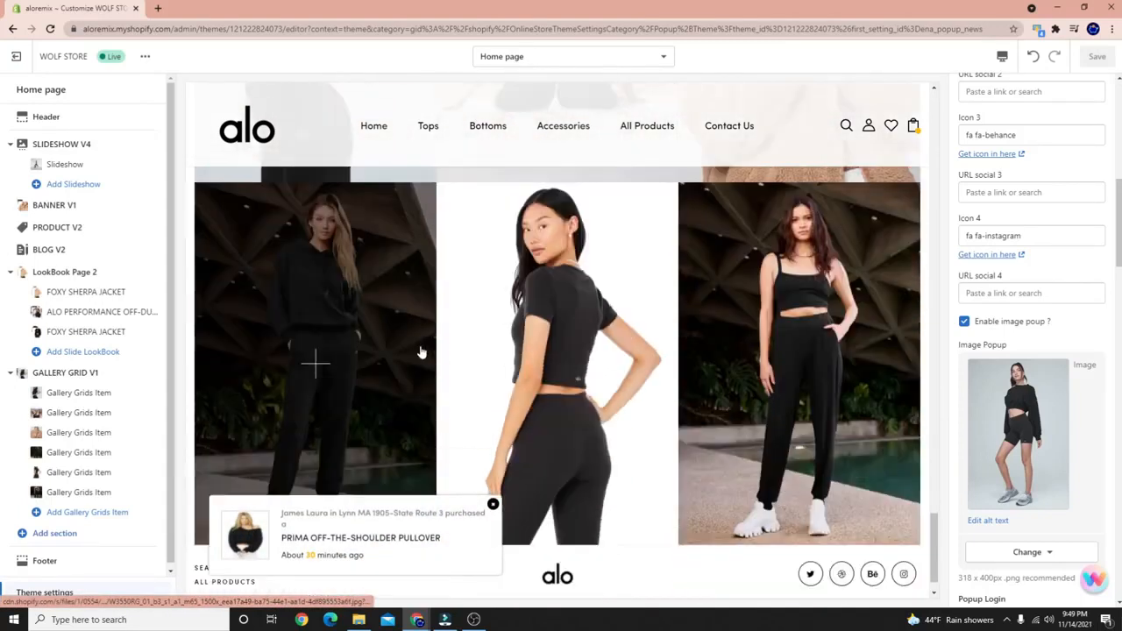
scroll(419, 348, "up", 5)
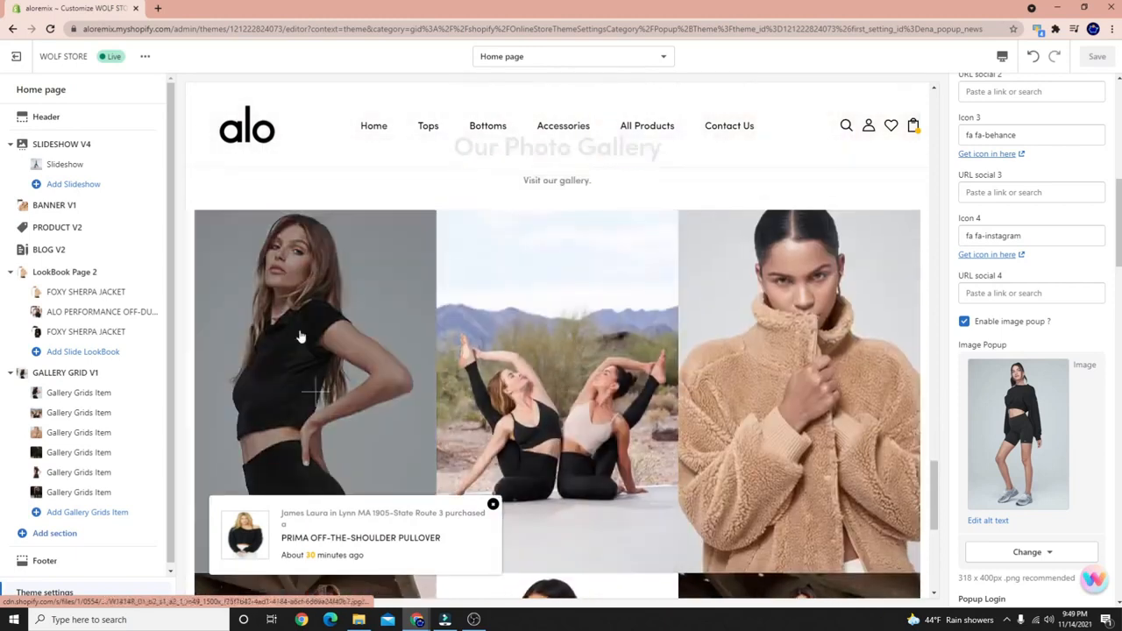
left_click(328, 293)
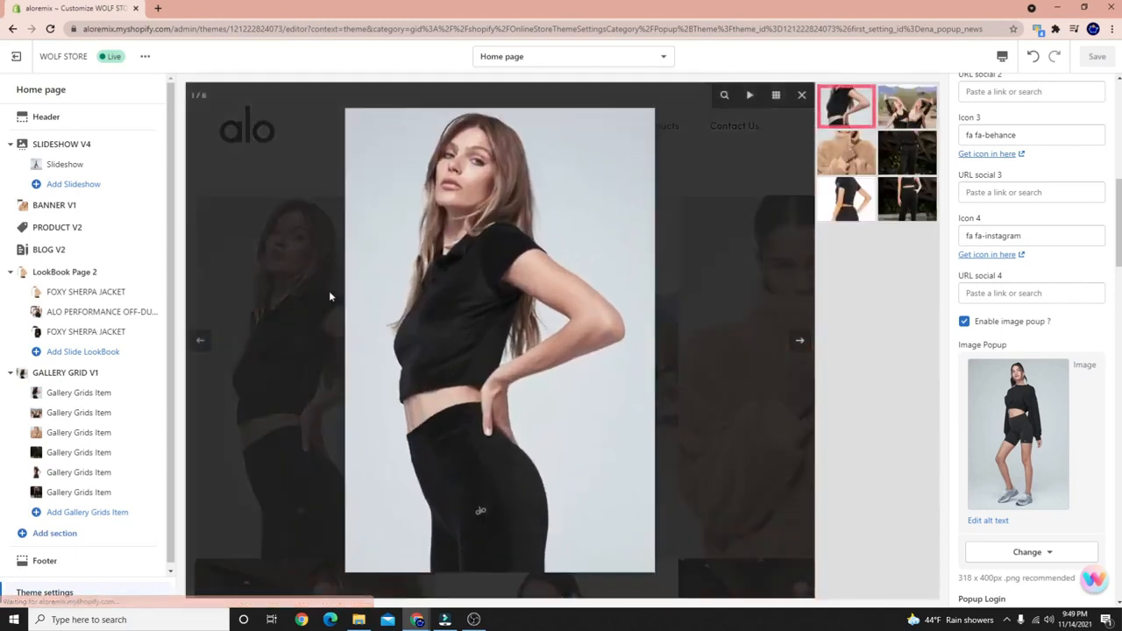
Zoom and pan the gallery photos, page through to image 6, then close the lightbox.
left_click(457, 392)
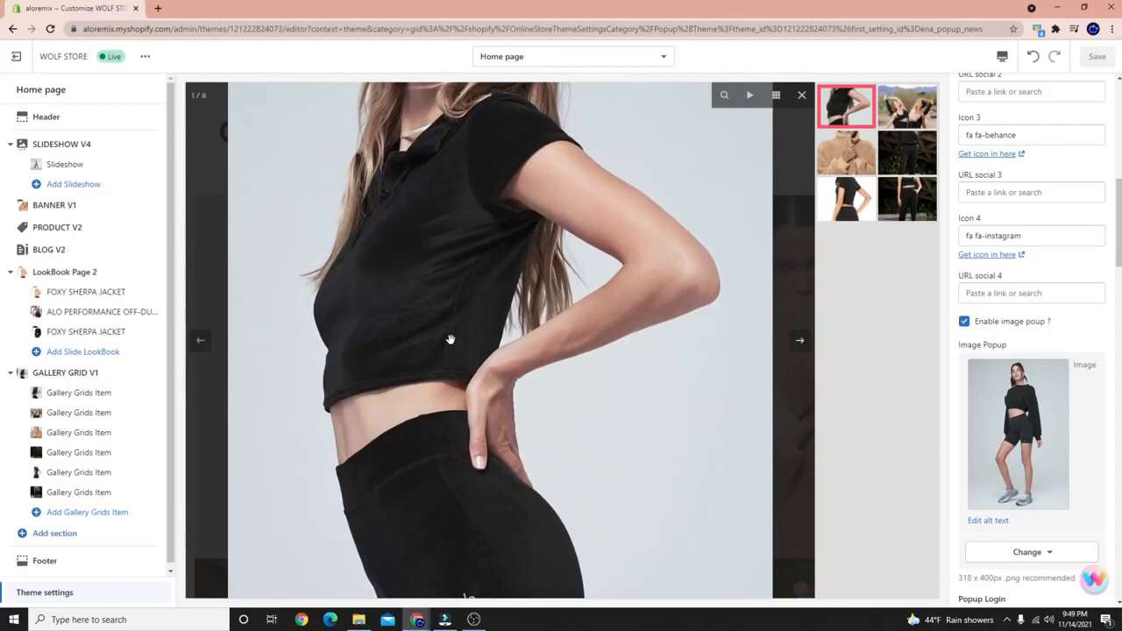
key("Right")
left_click(469, 347)
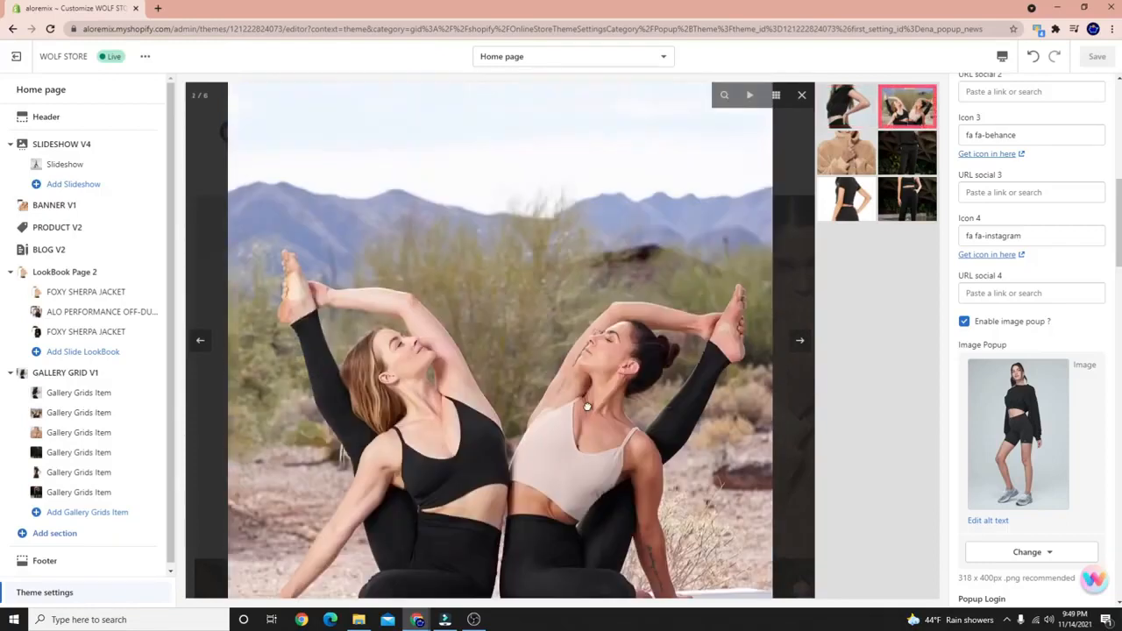
left_click_drag(587, 406, 605, 302)
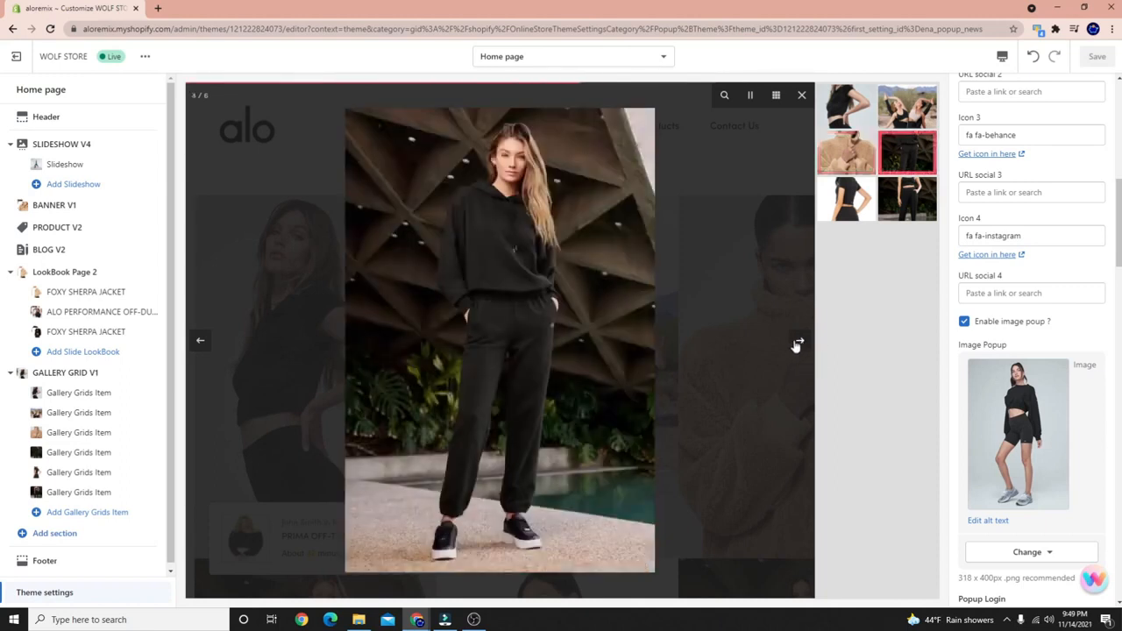
left_click(797, 346)
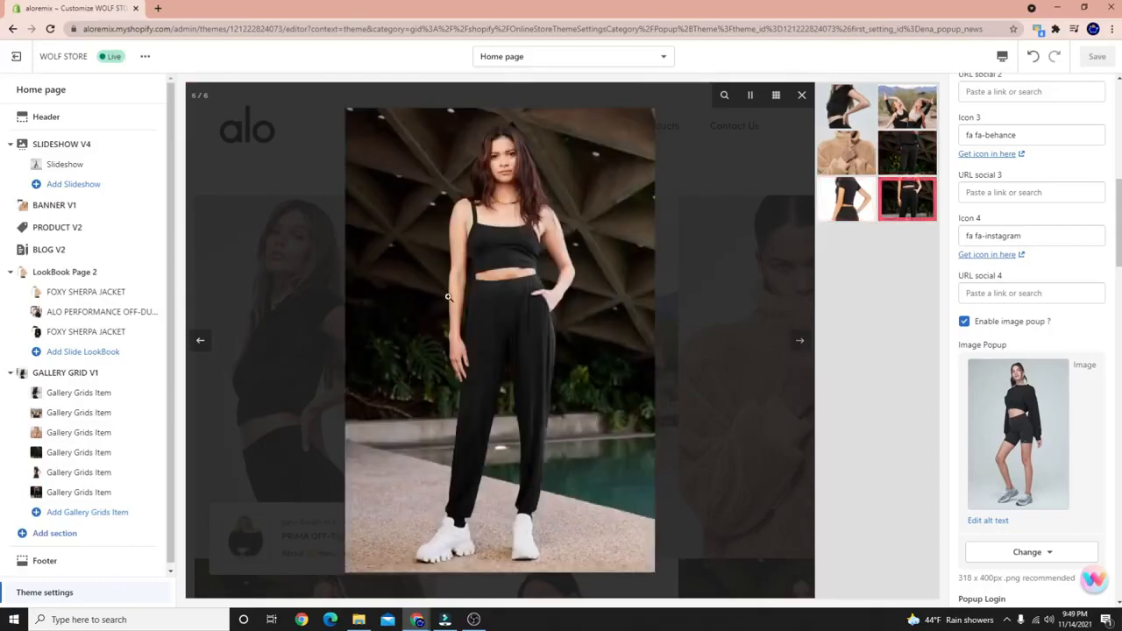
left_click(698, 289)
Scroll back up and open the Tops collection from the navigation menu.
scroll(613, 268, "up", 1)
scroll(562, 255, "down", 5)
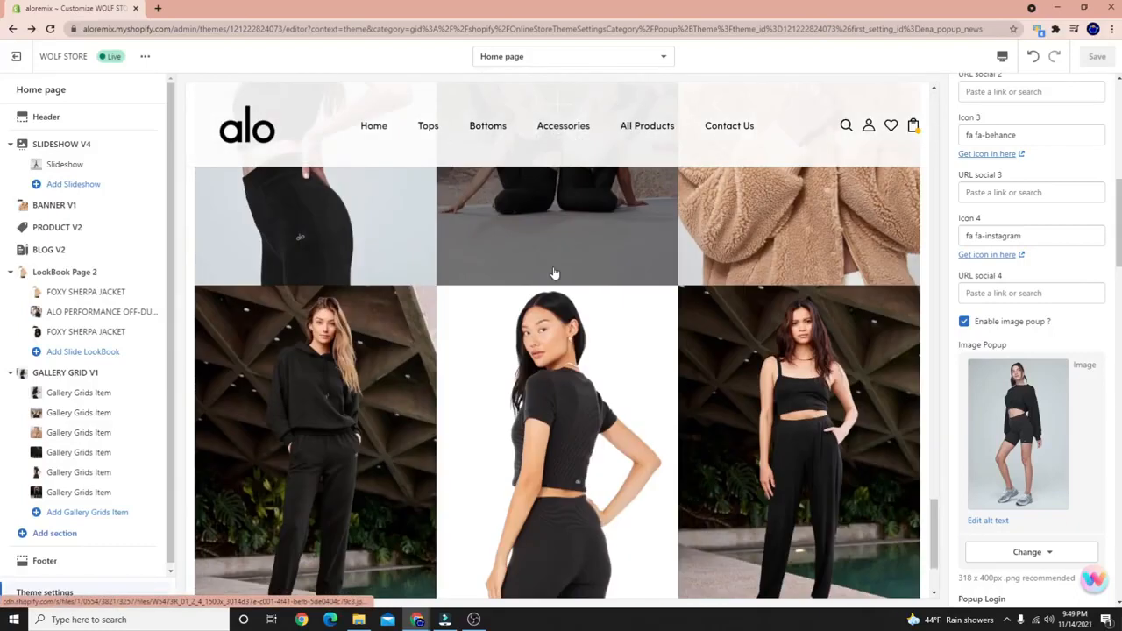
scroll(471, 272, "up", 2)
scroll(471, 273, "up", 3)
mouse_move(424, 128)
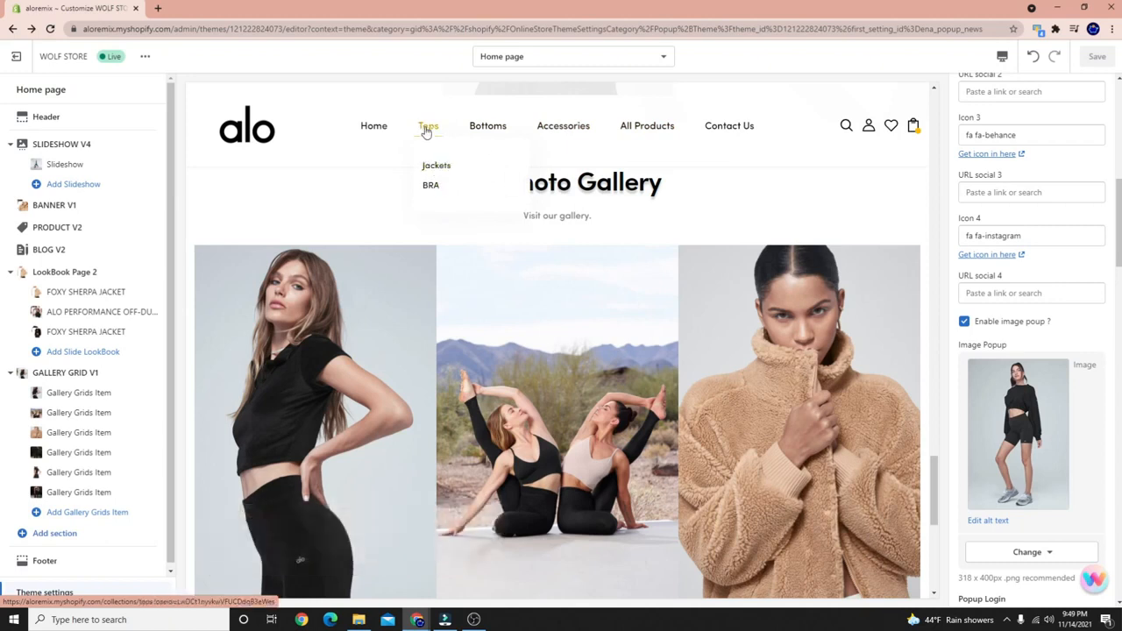
left_click(427, 130)
Filter Tops by blue, clear it, then filter by size L and return to the banner.
scroll(357, 233, "down", 2)
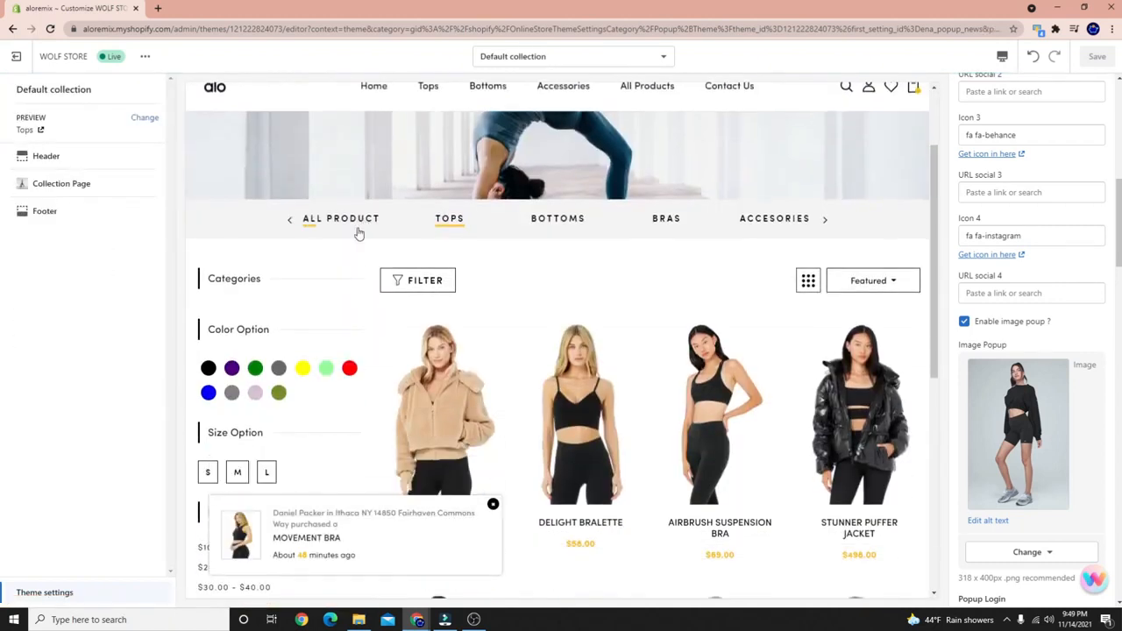
scroll(358, 233, "down", 3)
scroll(358, 331, "up", 2)
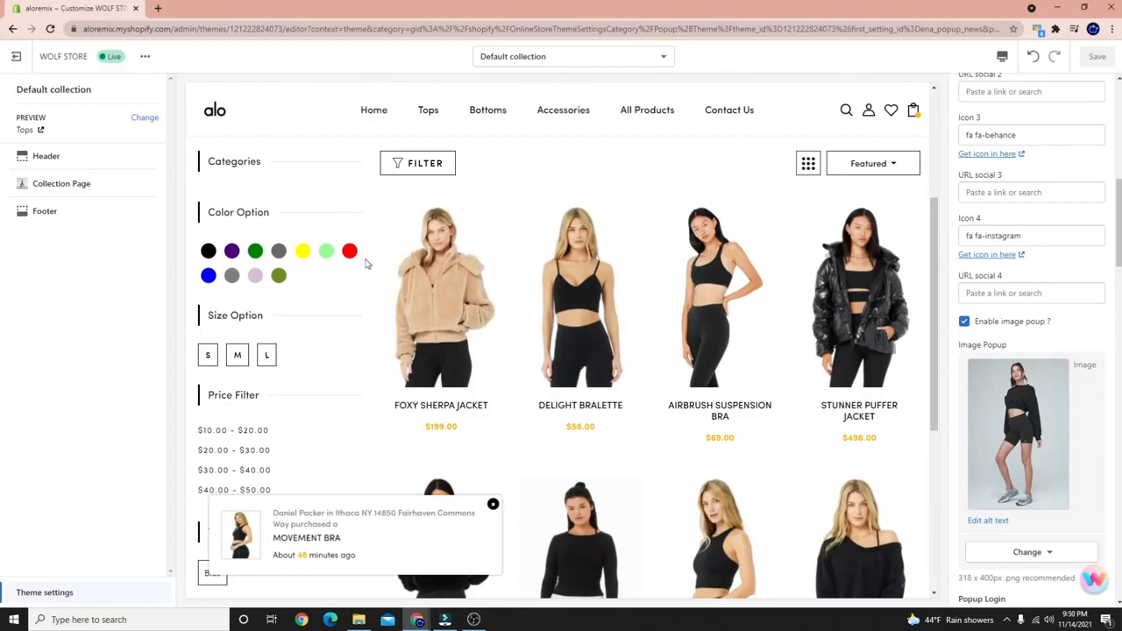
scroll(235, 368, "down", 2)
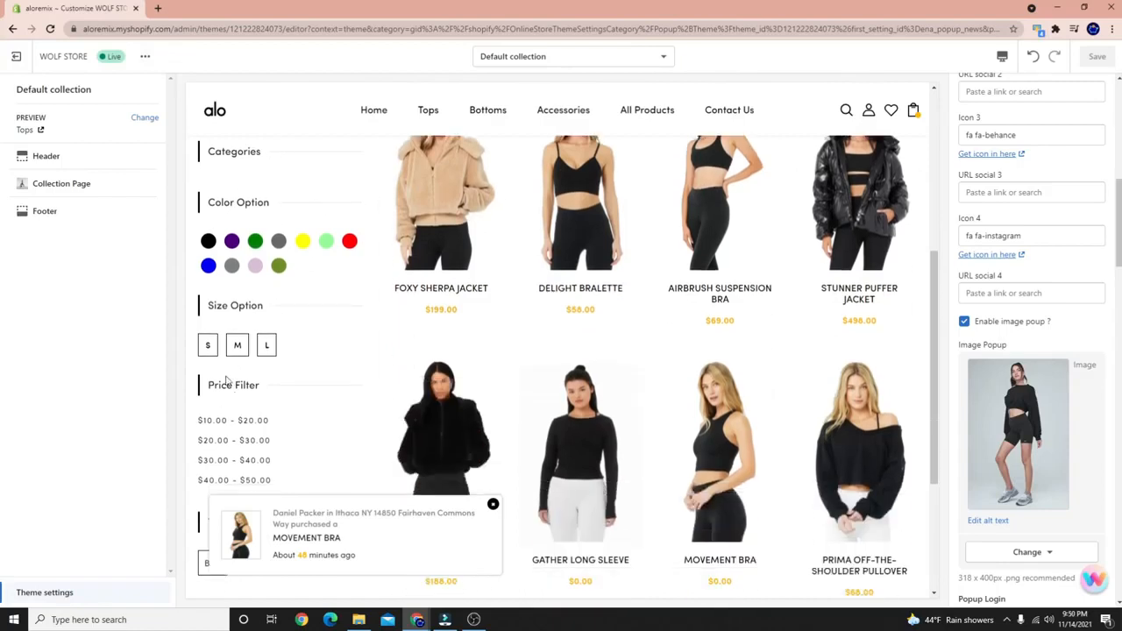
scroll(279, 404, "up", 3)
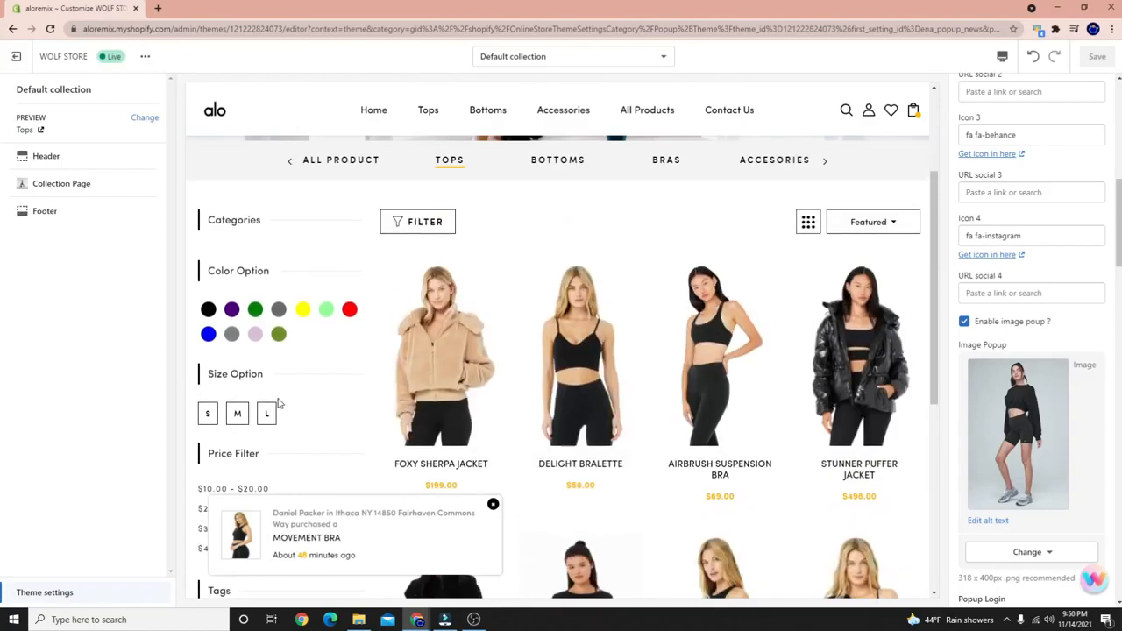
left_click(208, 339)
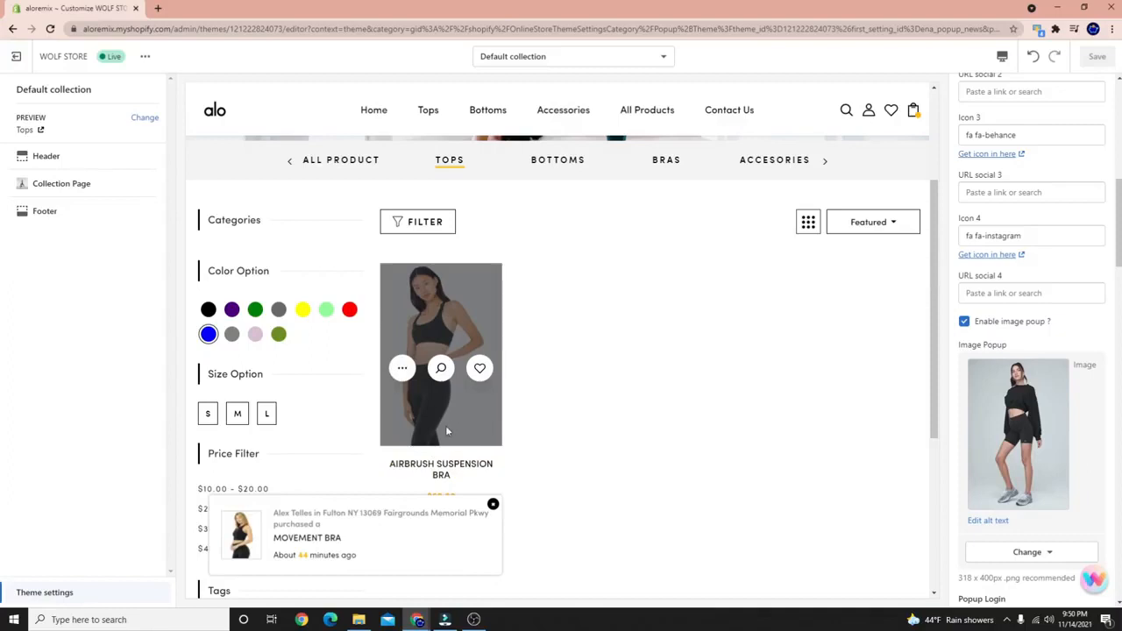
left_click(208, 340)
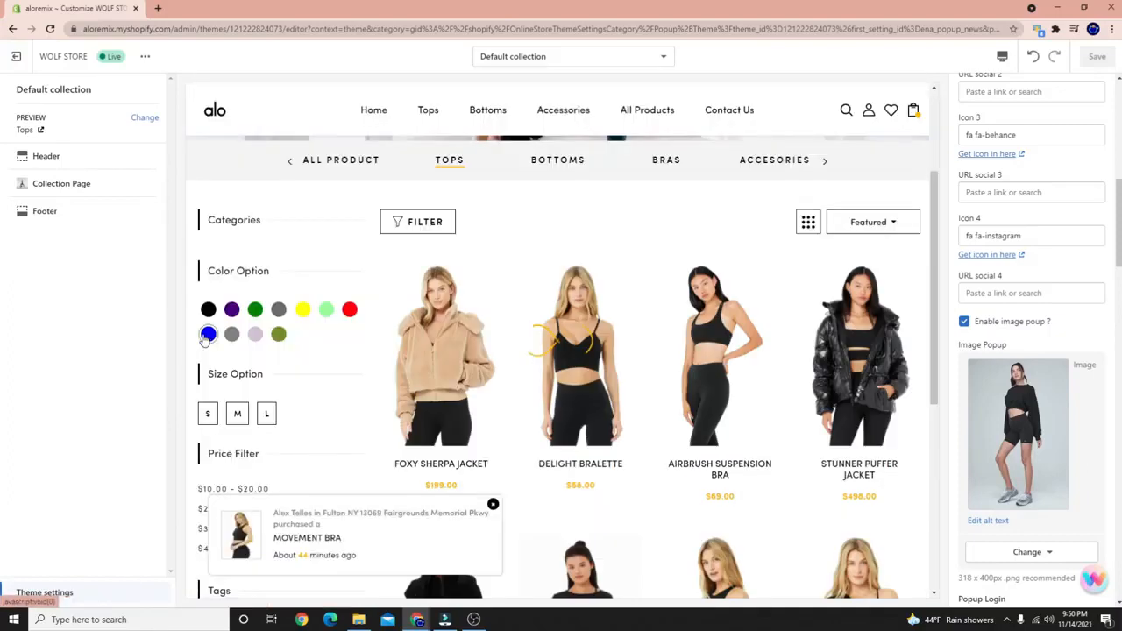
left_click(267, 413)
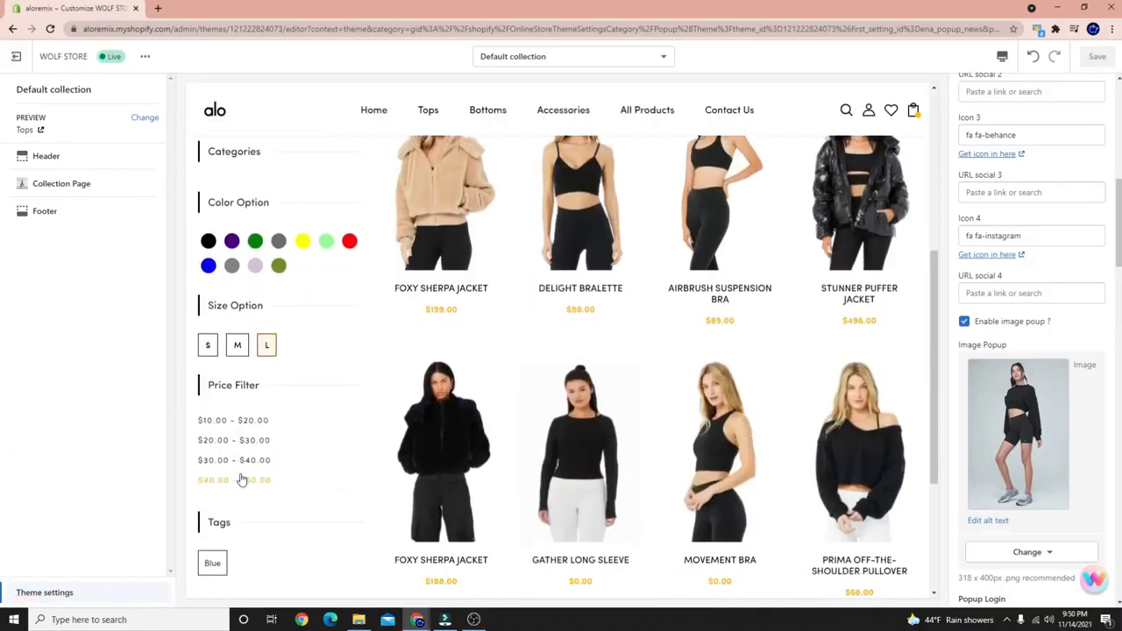
scroll(281, 406, "up", 4)
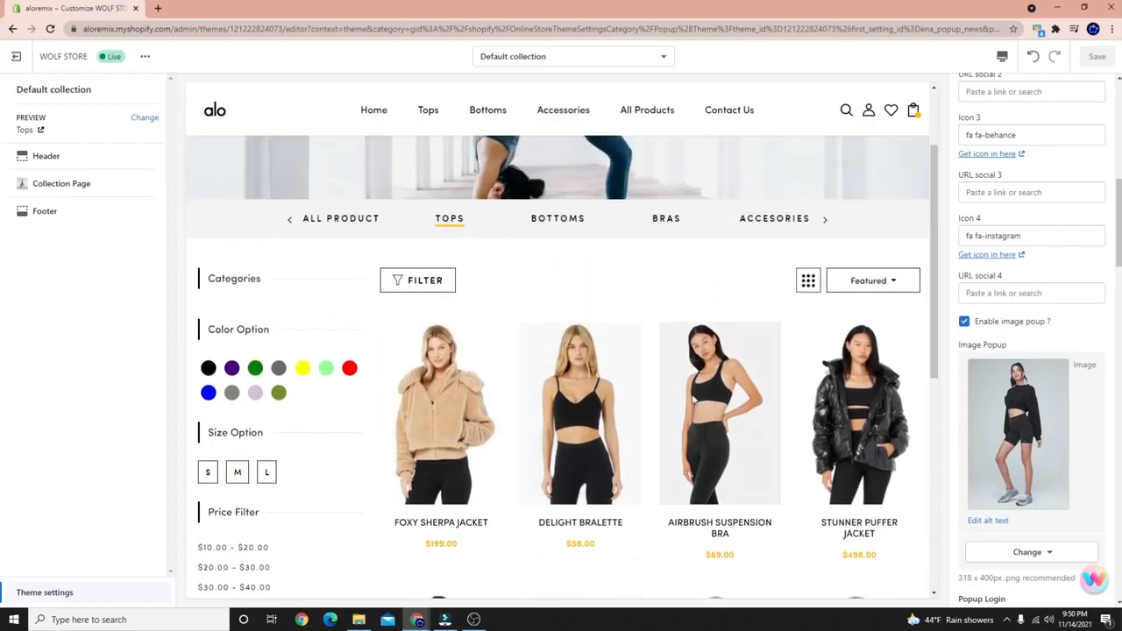
scroll(716, 473, "down", 2)
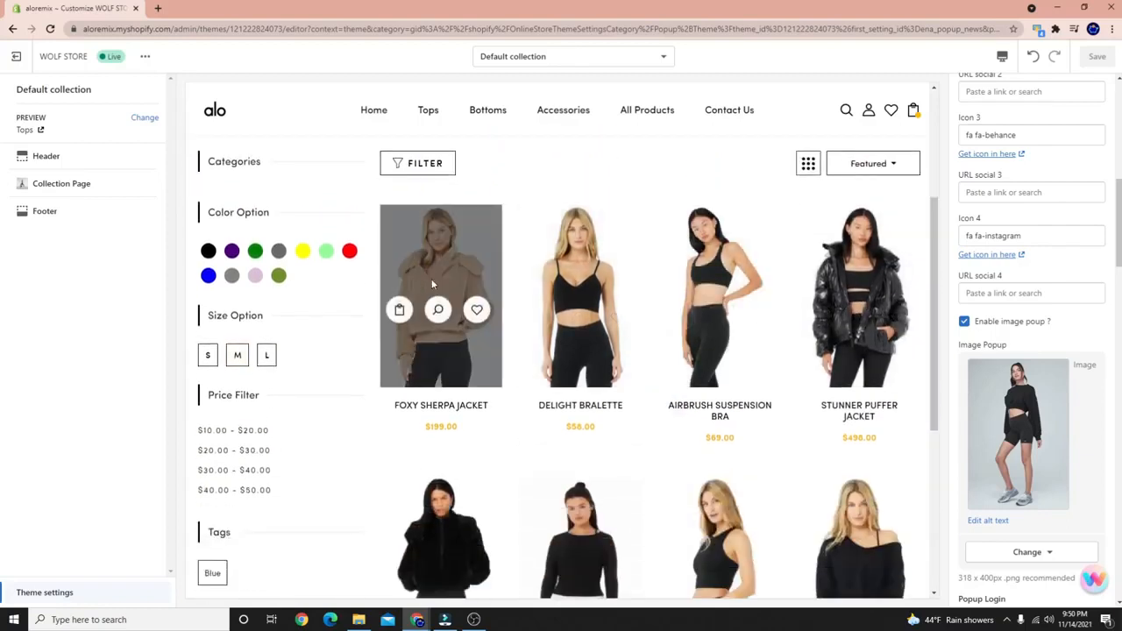
scroll(504, 452, "up", 5)
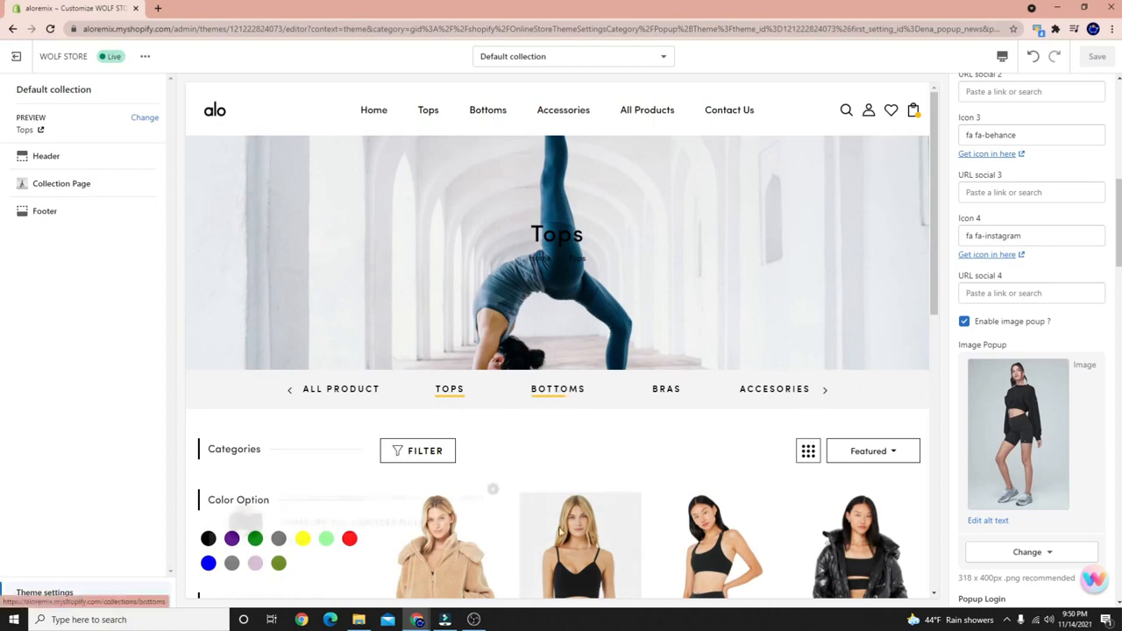
Browse the Bras collection preview, then return to and scroll through the Tops collection.
left_click(658, 394)
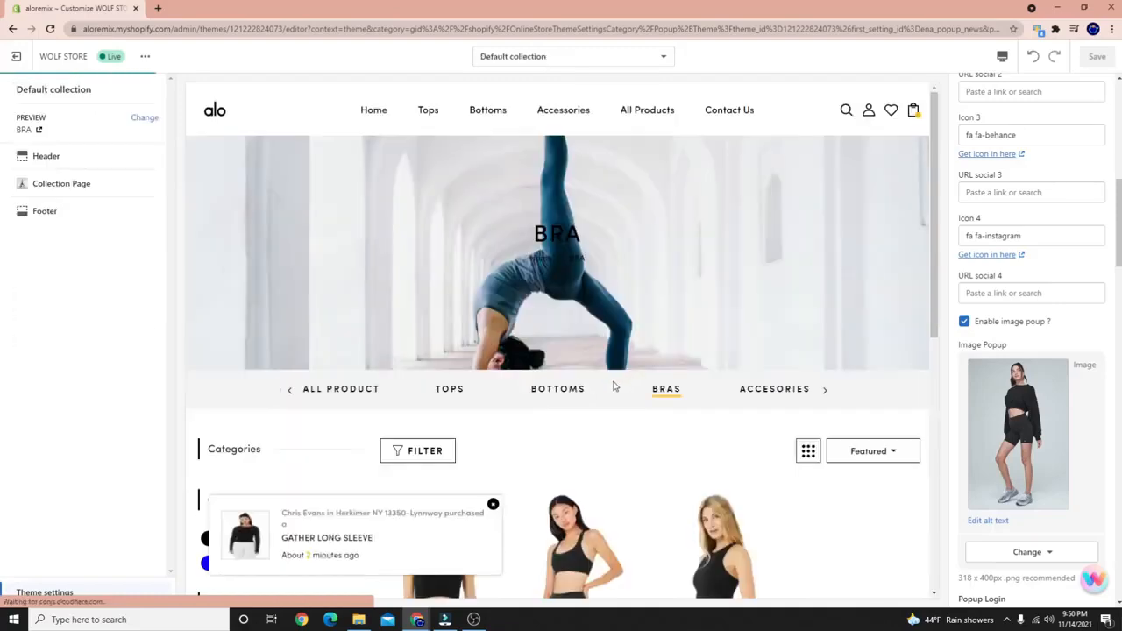
scroll(579, 351, "down", 3)
scroll(359, 402, "up", 3)
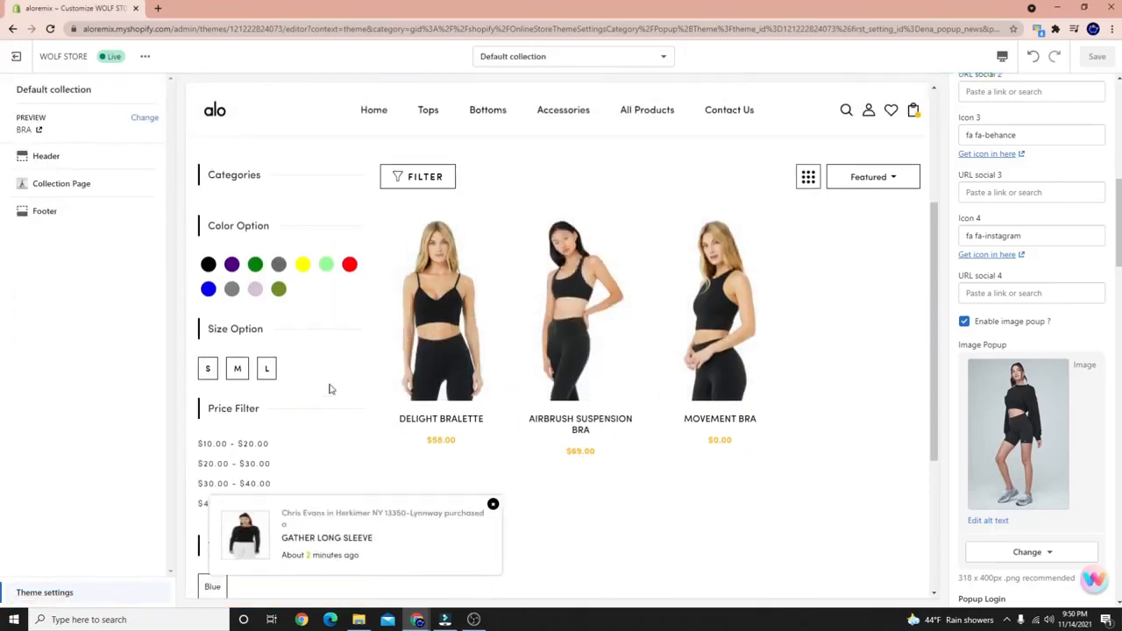
left_click(447, 395)
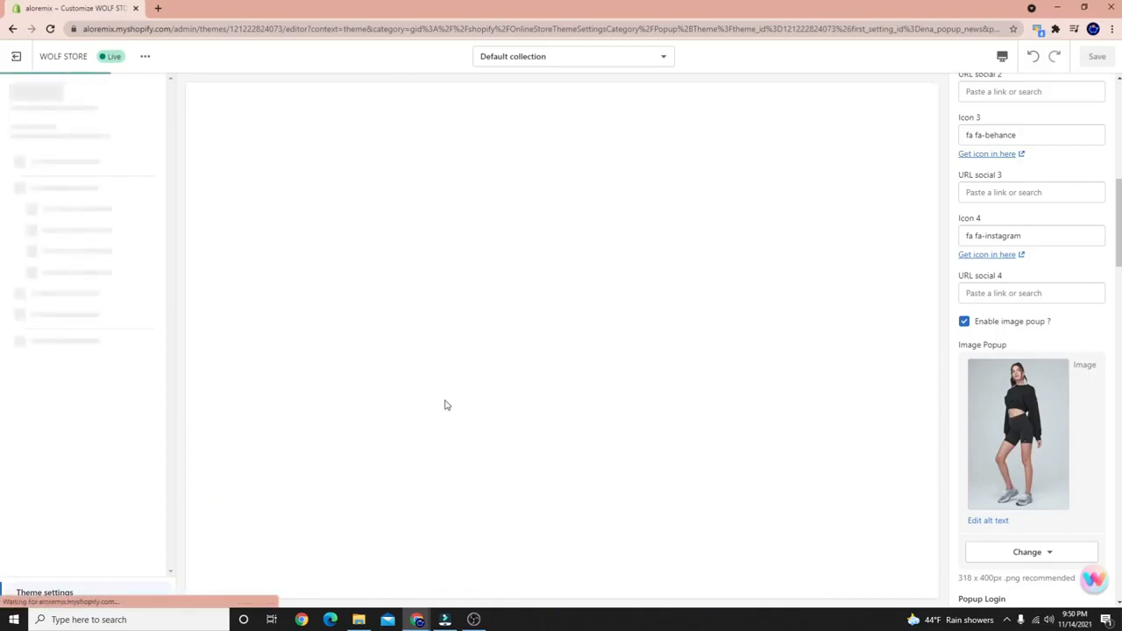
scroll(777, 293, "up", 2)
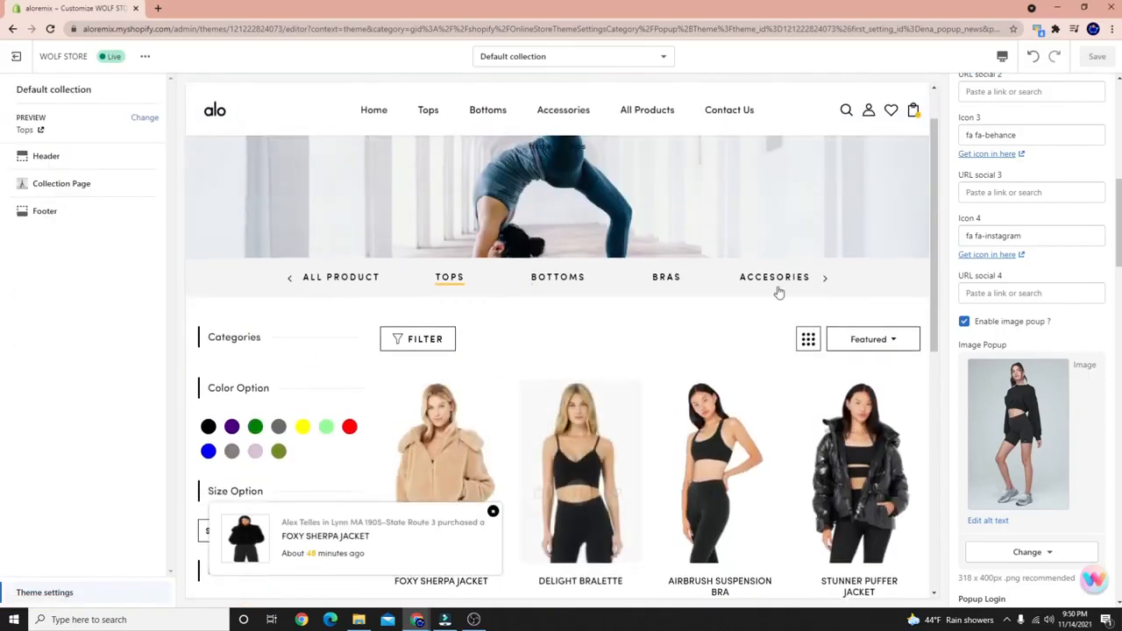
scroll(538, 430, "down", 2)
scroll(530, 402, "down", 2)
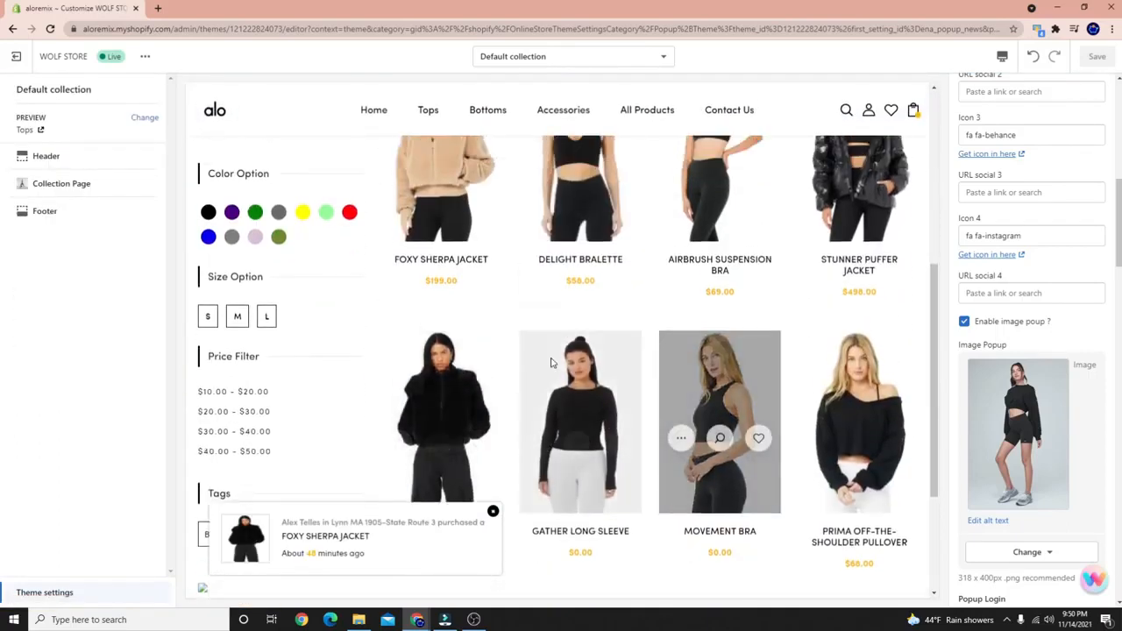
scroll(548, 368, "up", 5)
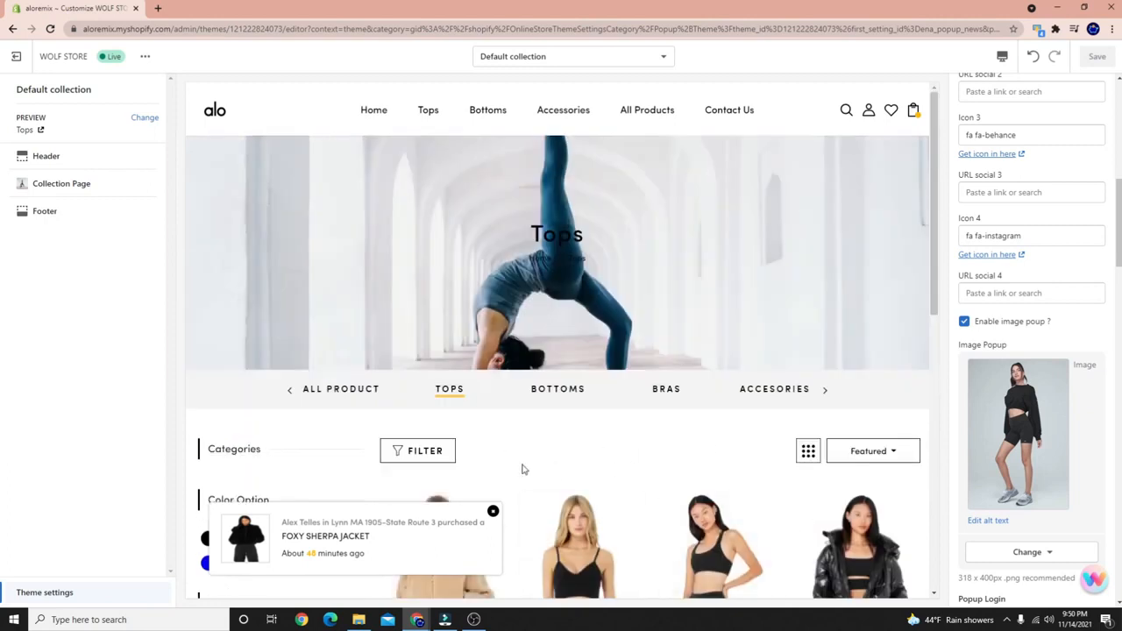
scroll(521, 470, "down", 3)
Open and close the product filter panel, then show the Featured sort options.
left_click(442, 226)
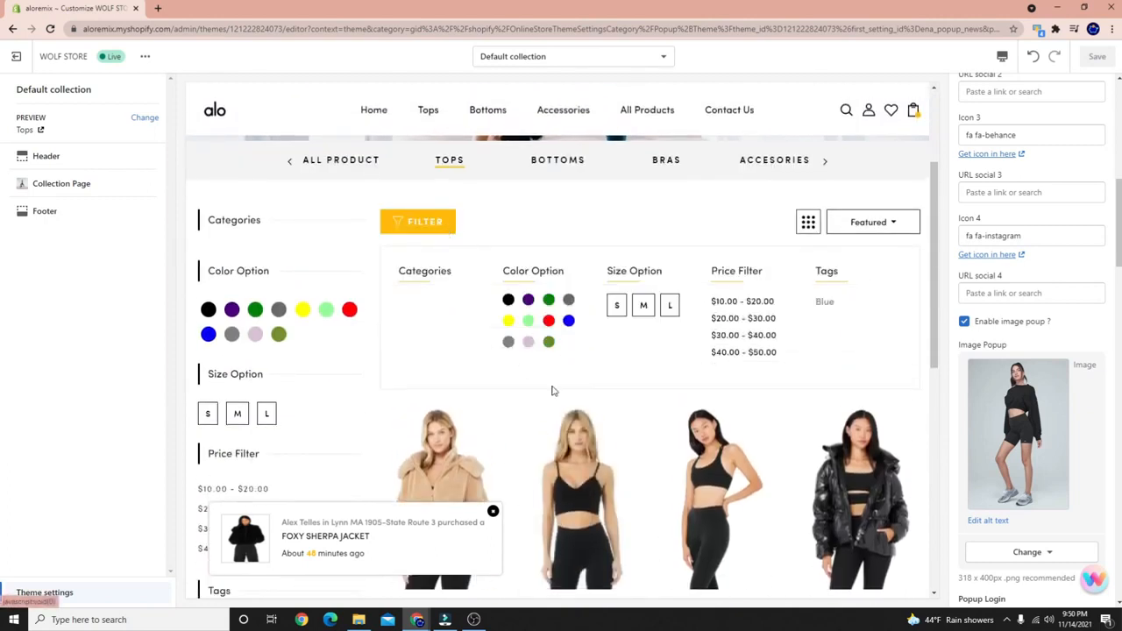
left_click(421, 223)
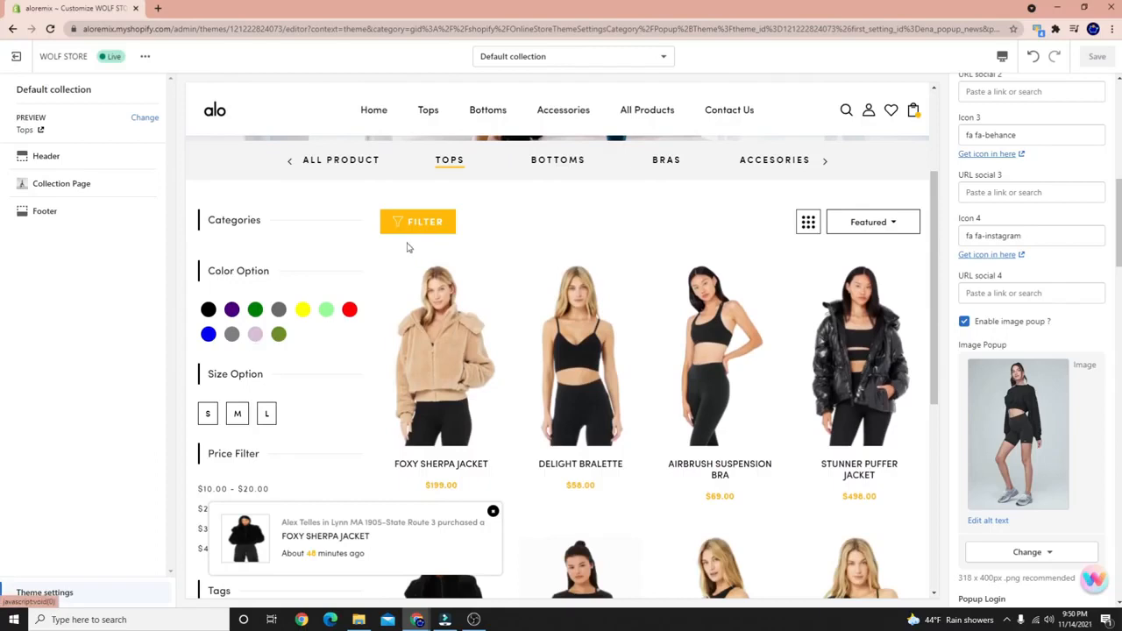
left_click(898, 221)
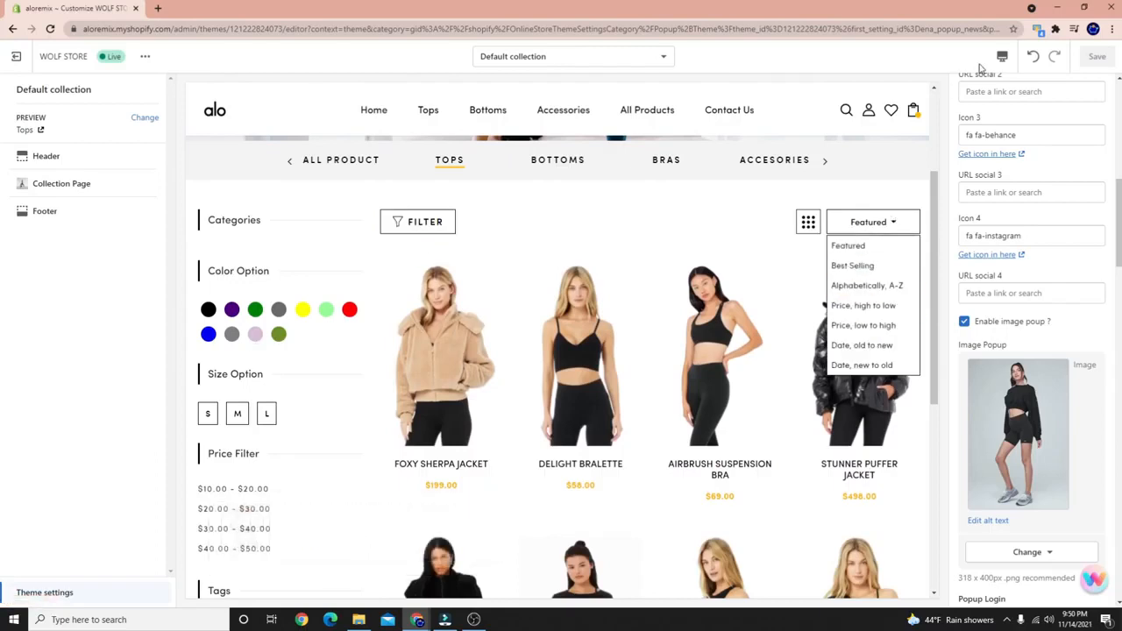
Preview the Tops collection in mobile layout, closing the sort list and recent purchase notification.
left_click(1014, 89)
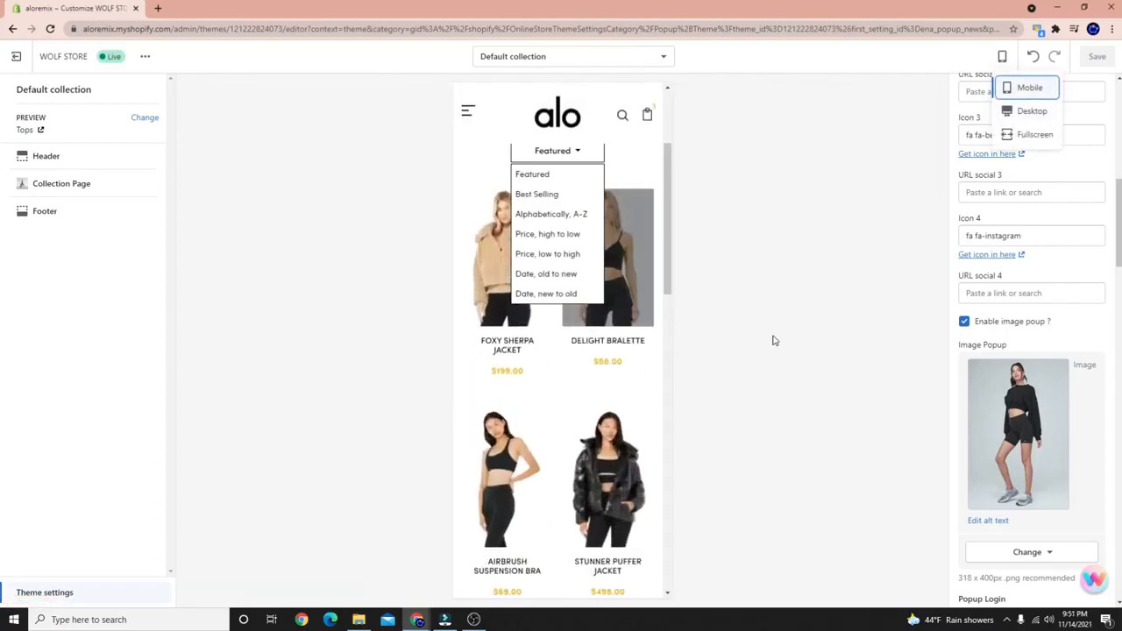
scroll(618, 268, "up", 3)
left_click(579, 396)
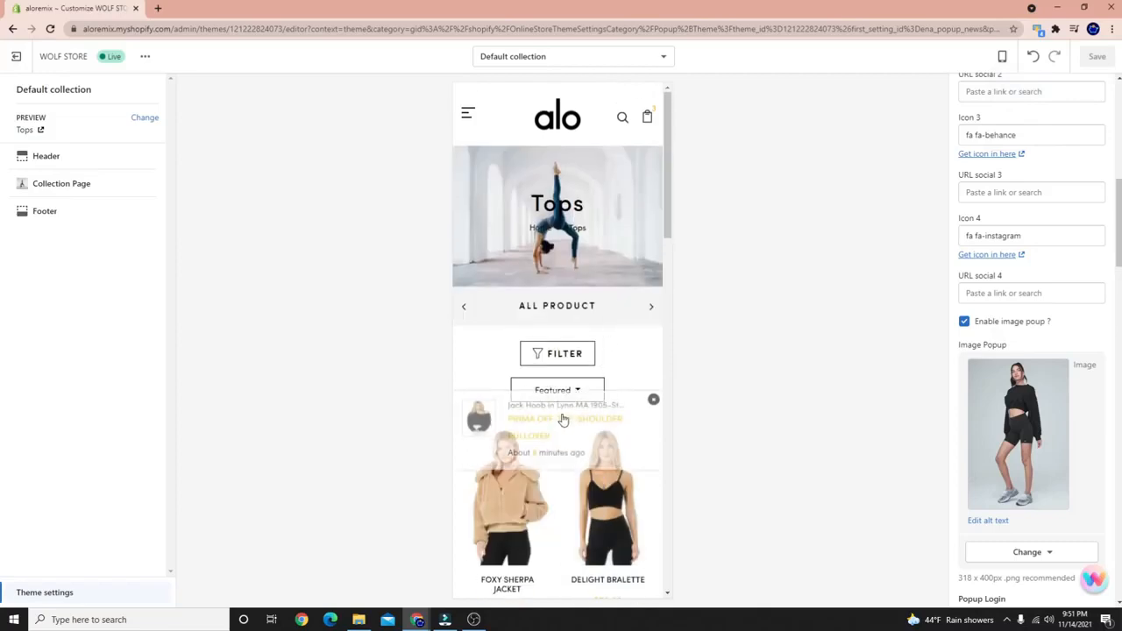
scroll(570, 394, "down", 5)
scroll(593, 349, "up", 3)
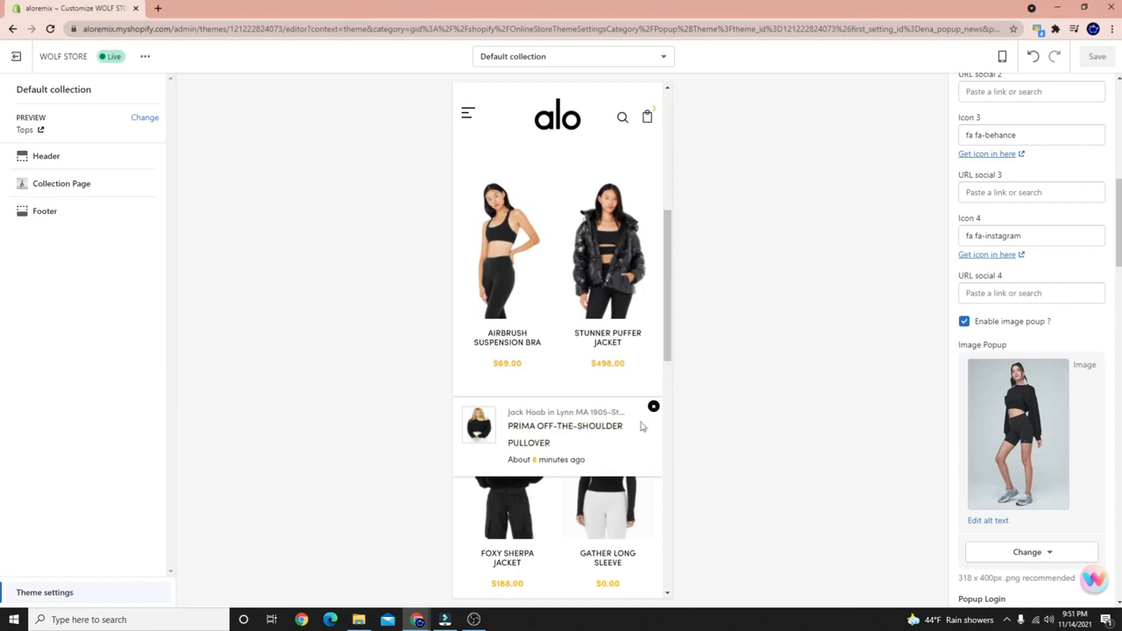
left_click(653, 406)
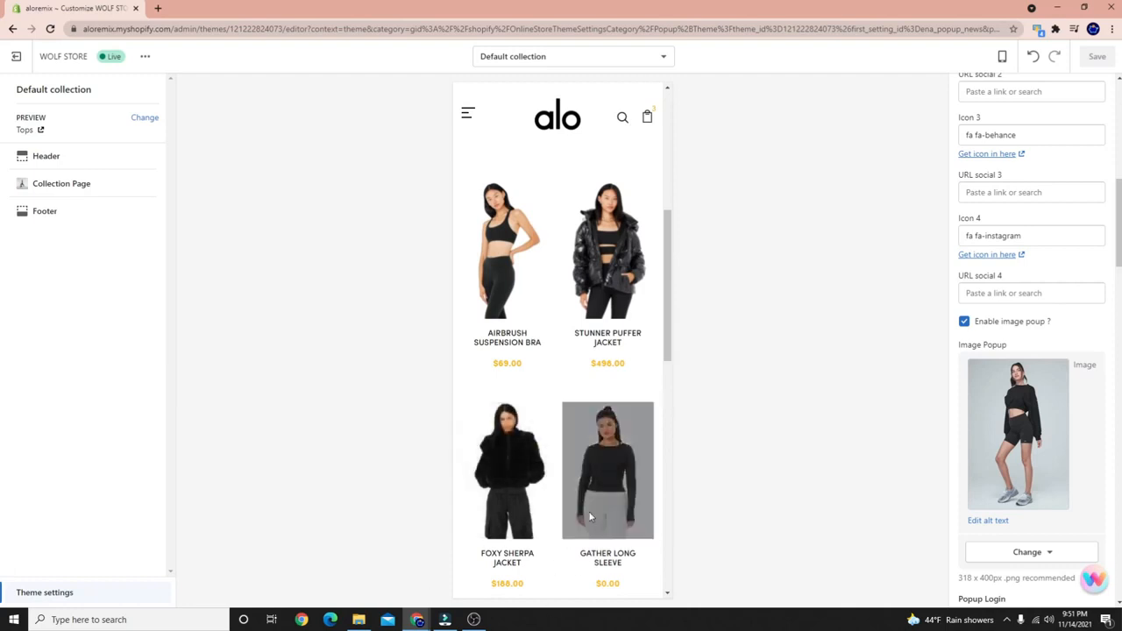
scroll(571, 514, "up", 6)
scroll(571, 514, "down", 5)
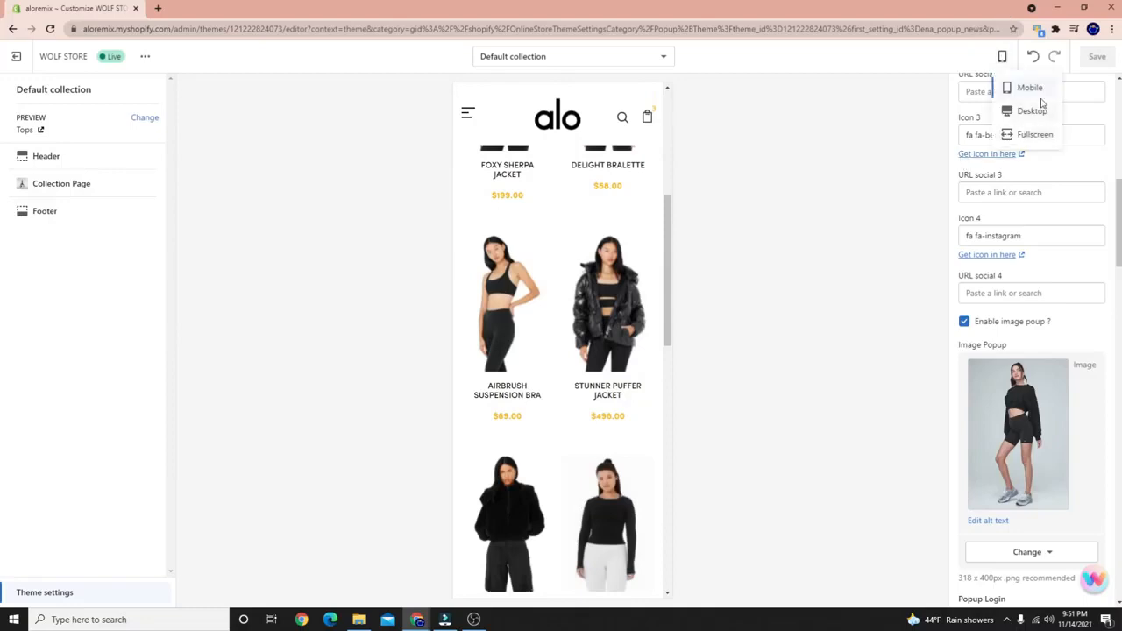
Return the preview to desktop layout and open the FAQs page from the footer.
left_click(1032, 112)
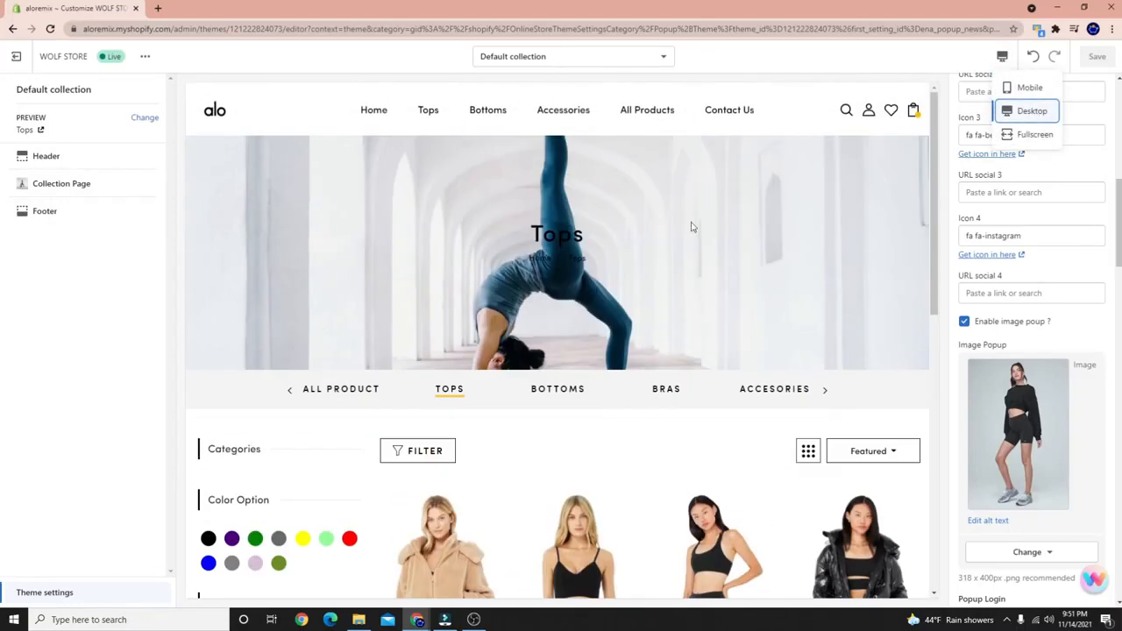
scroll(665, 201, "down", 10)
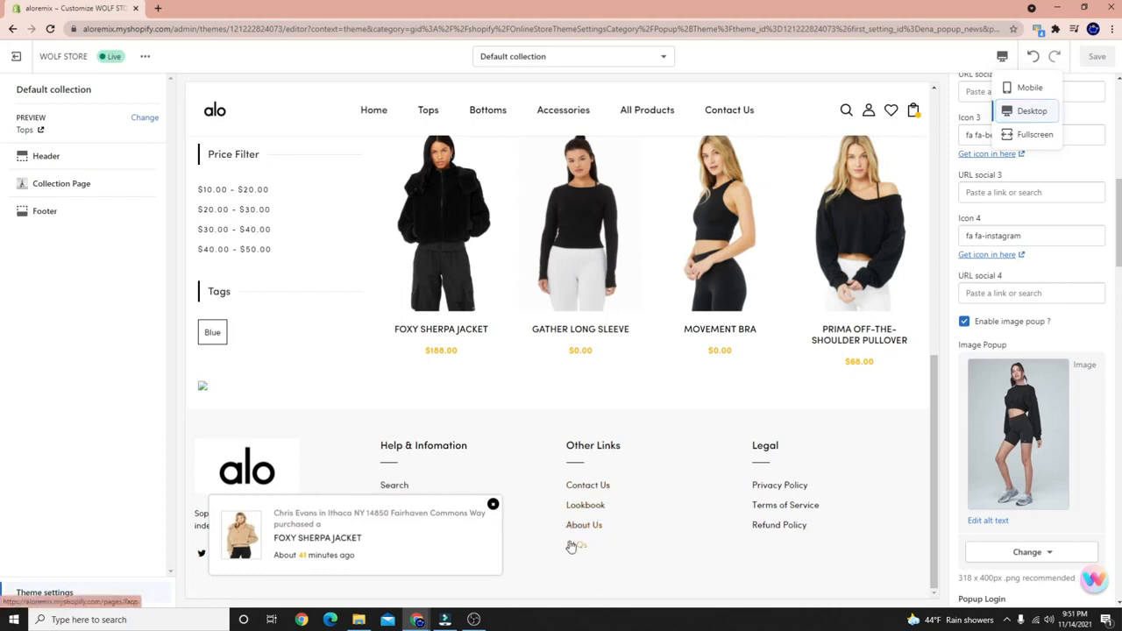
left_click(573, 545)
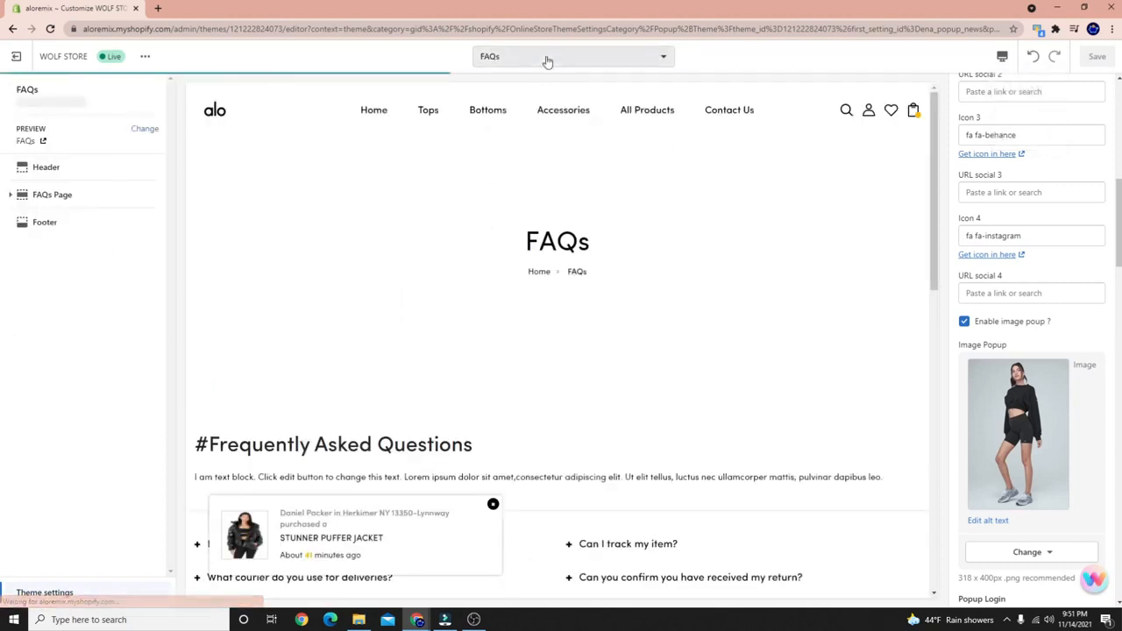
Open the page list, close it without switching pages, and scroll the FAQs preview.
left_click(547, 60)
left_click(777, 292)
scroll(524, 376, "down", 5)
scroll(481, 356, "up", 2)
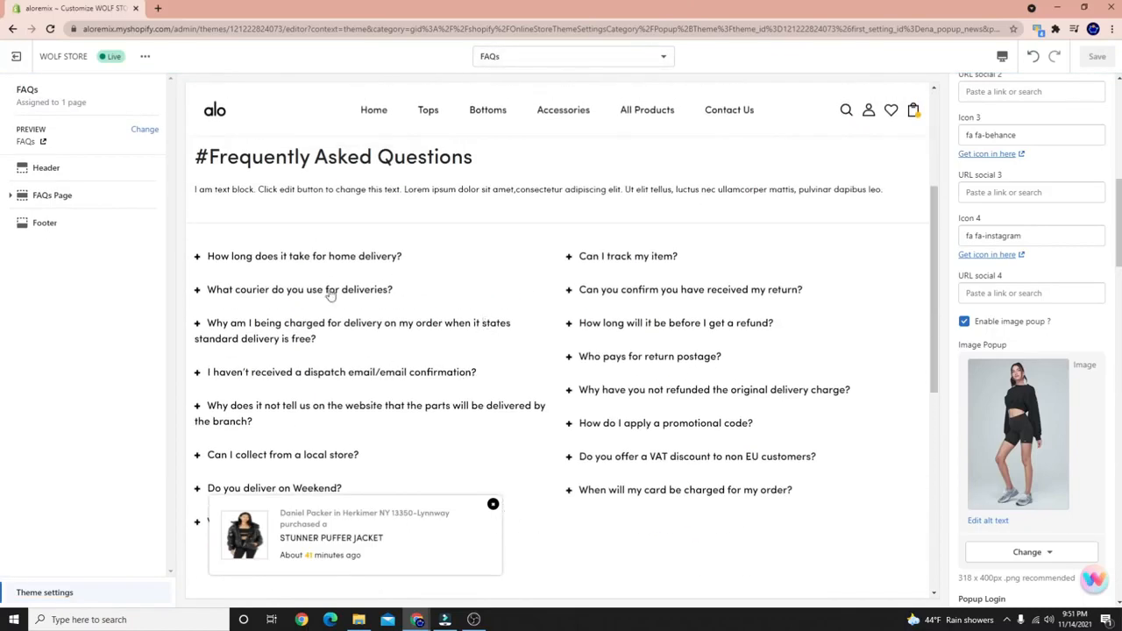
scroll(471, 245, "up", 3)
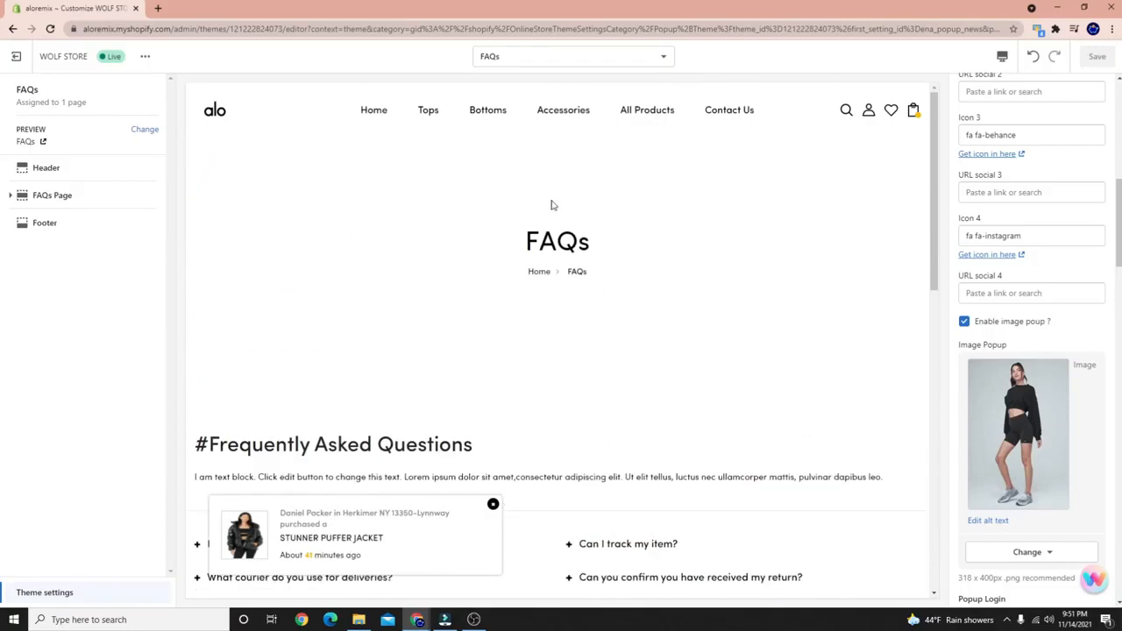
Set the FAQs page banner image to the yoga photo, then preview the Tops collection.
left_click(53, 195)
left_click(1029, 186)
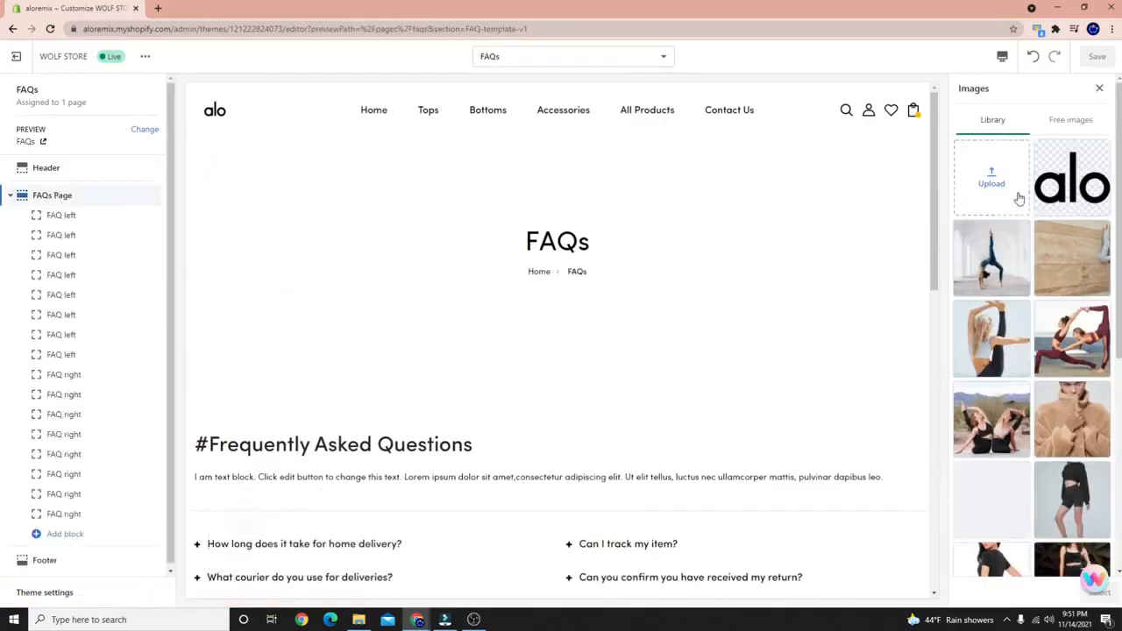
left_click(1002, 276)
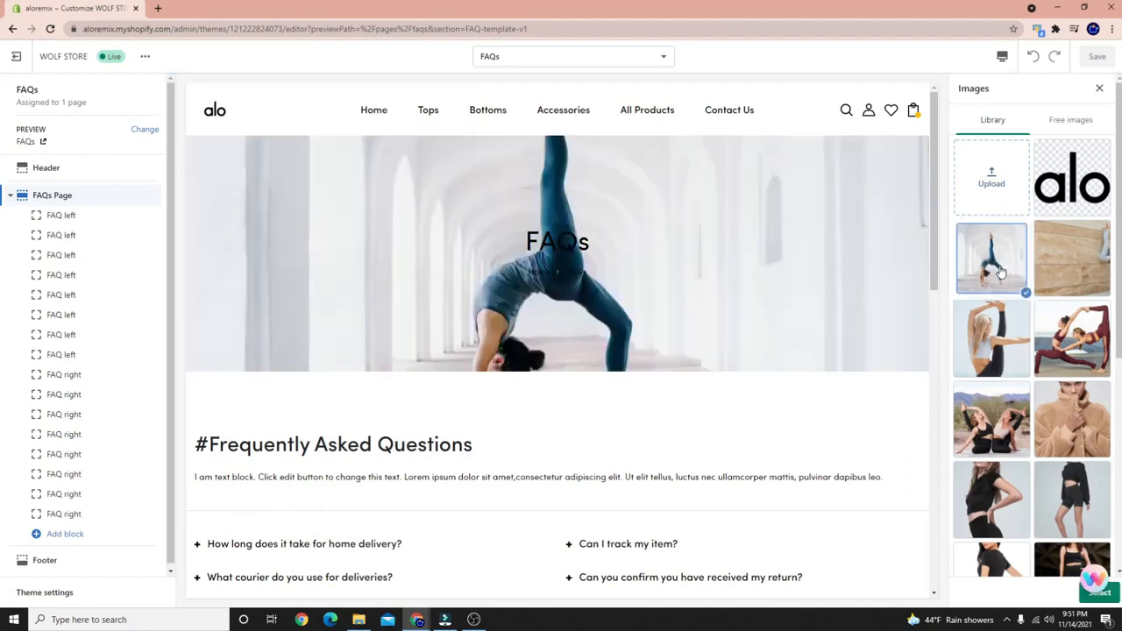
left_click(1101, 89)
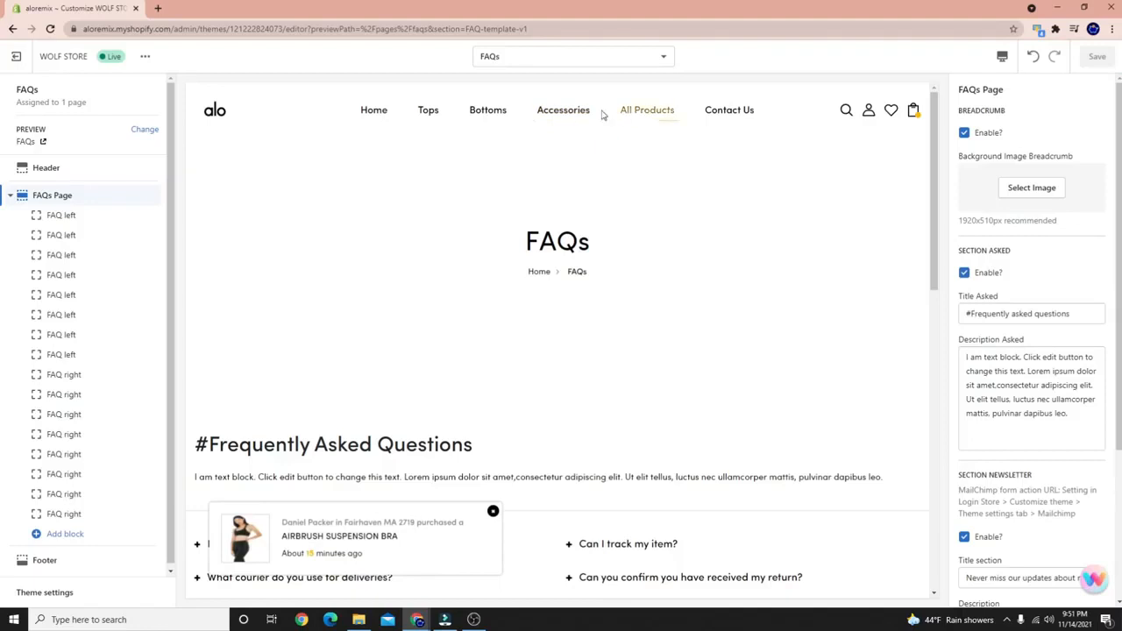
left_click(426, 125)
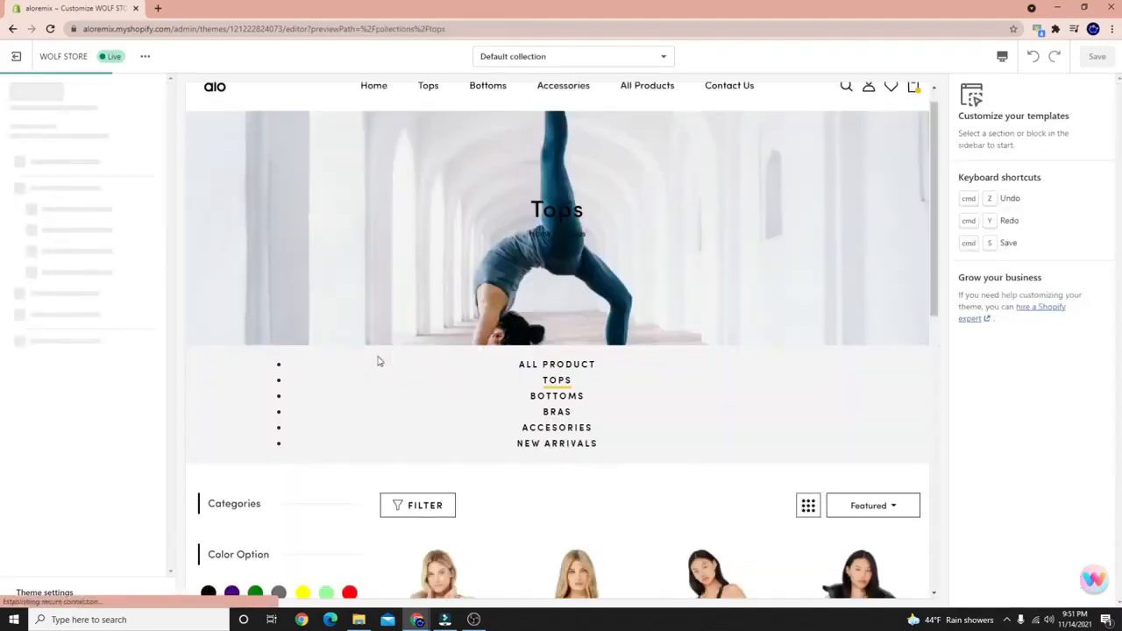
Open the Foxy Sherpa Jacket product page from the Tops grid and scroll through it.
scroll(420, 355, "down", 4)
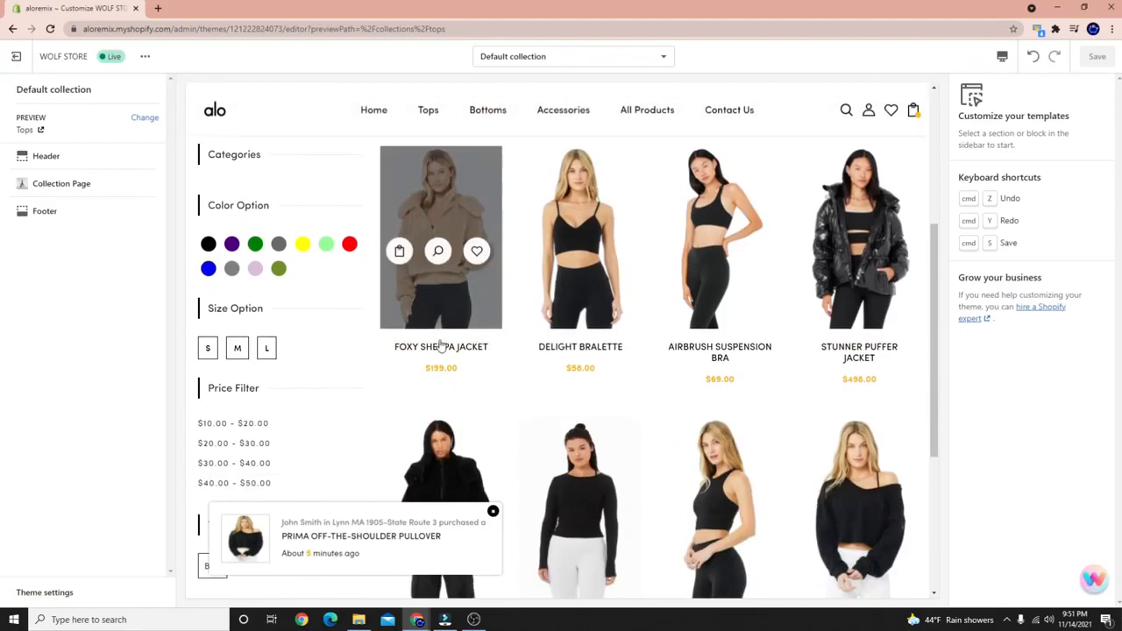
left_click(438, 349)
scroll(430, 386, "down", 4)
scroll(413, 383, "up", 4)
scroll(438, 303, "down", 2)
scroll(440, 294, "up", 2)
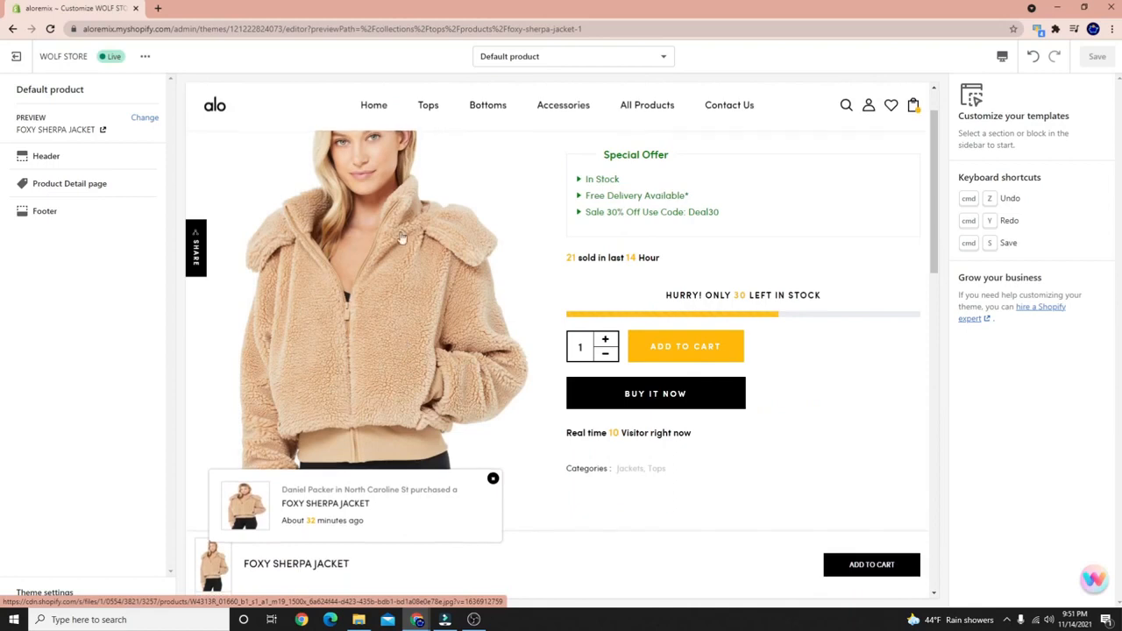
scroll(388, 306, "down", 4)
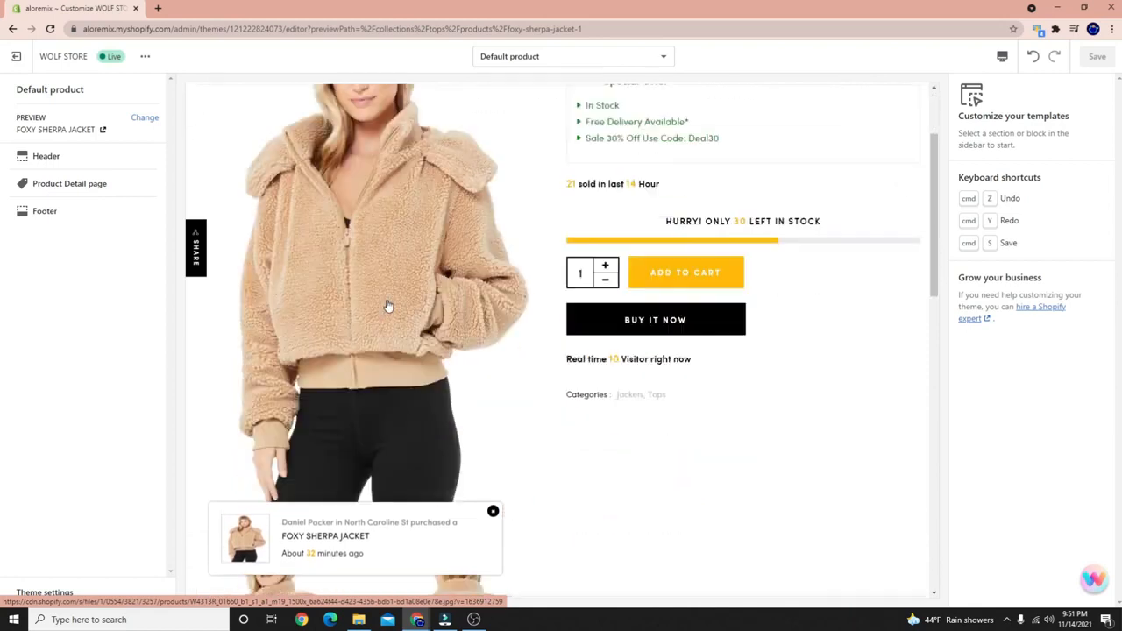
scroll(394, 350, "up", 2)
scroll(404, 350, "up", 3)
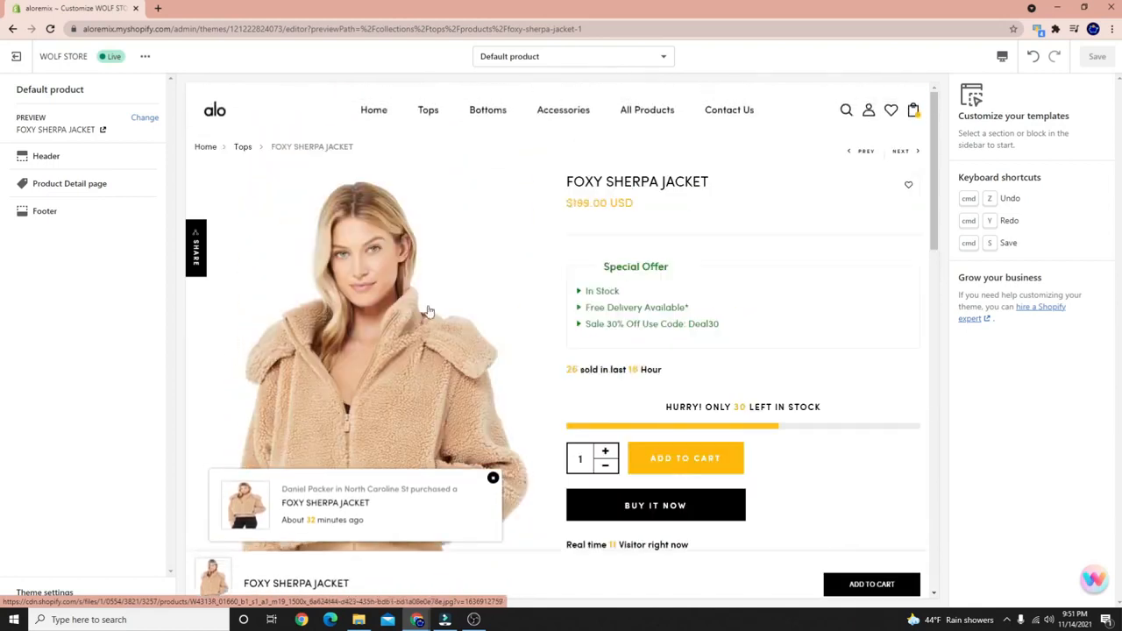
scroll(373, 396, "down", 6)
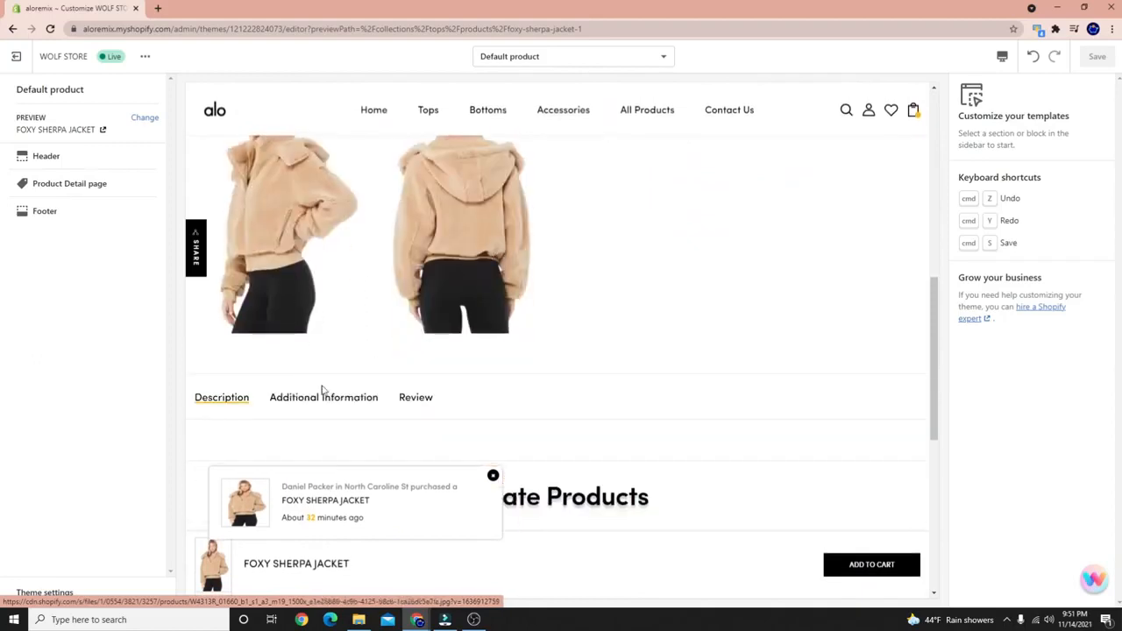
scroll(366, 383, "up", 4)
scroll(614, 289, "up", 2)
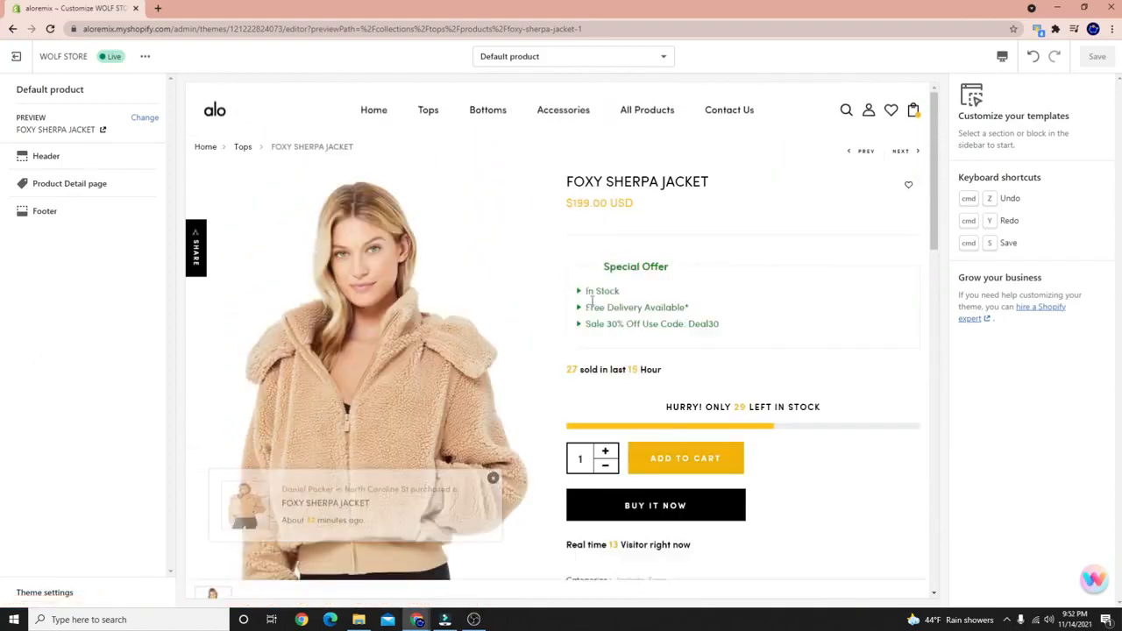
Highlight the special offer and In Stock to Deal30 details, then clear the highlights.
left_click_drag(582, 279, 830, 488)
left_click(555, 362)
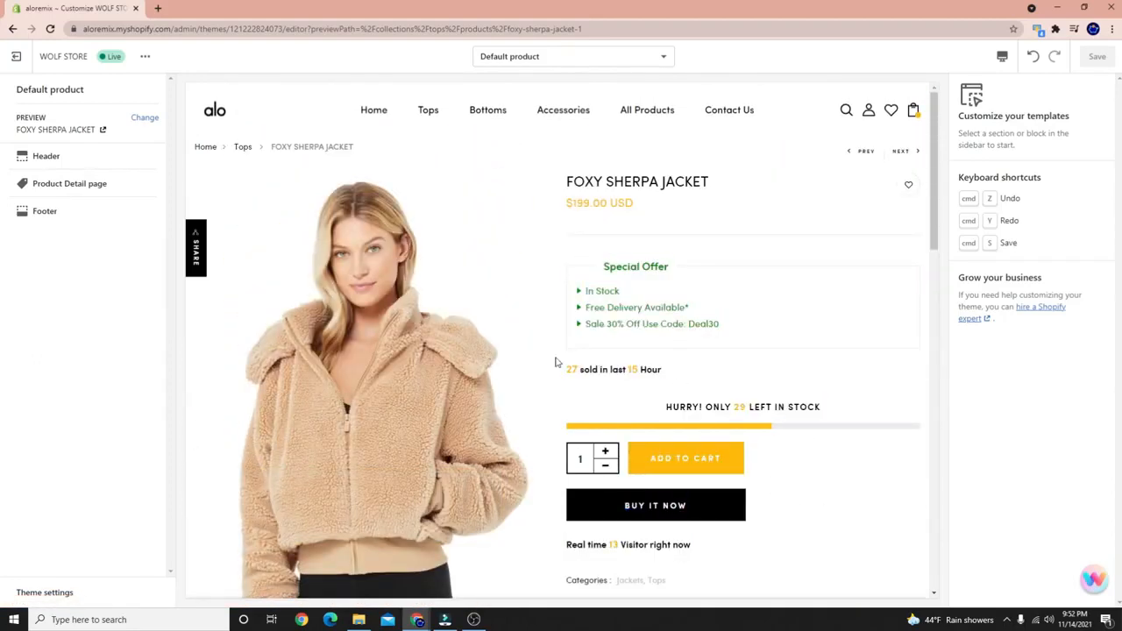
left_click_drag(641, 279, 704, 324)
left_click(668, 328)
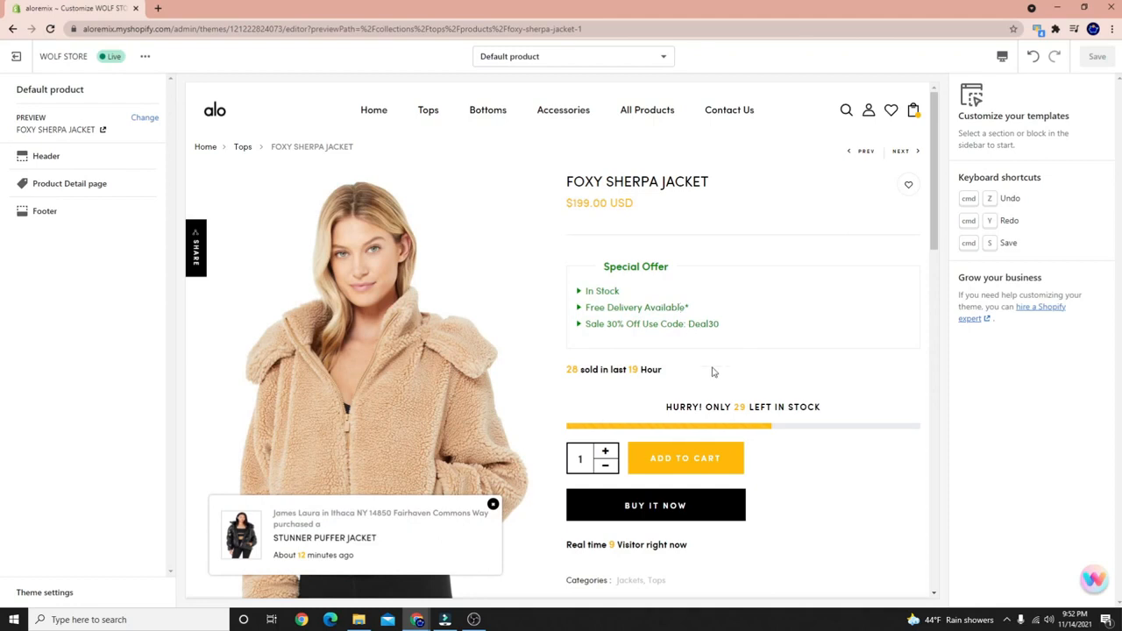
Scroll down the product page to review the related products.
scroll(712, 372, "down", 2)
scroll(657, 401, "down", 1)
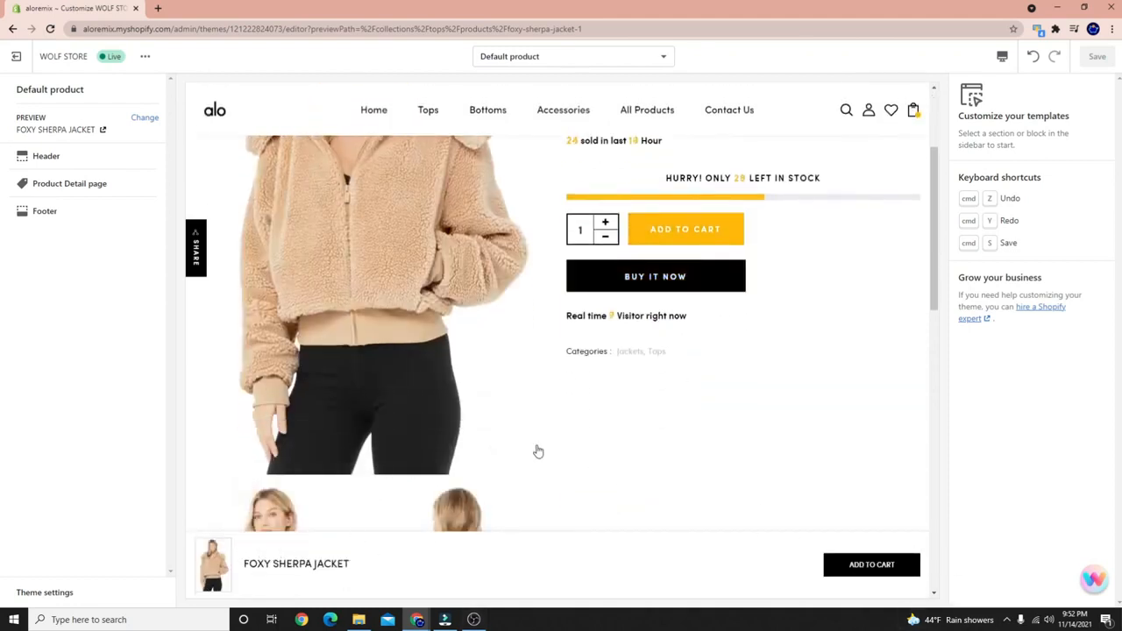
scroll(536, 451, "down", 5)
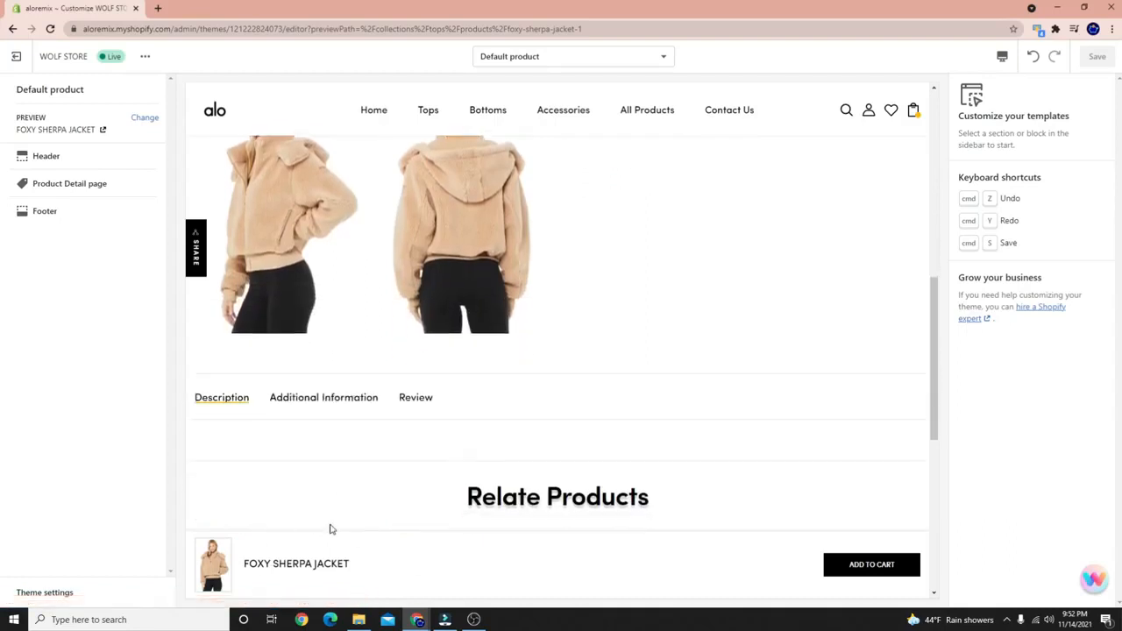
scroll(374, 497, "down", 3)
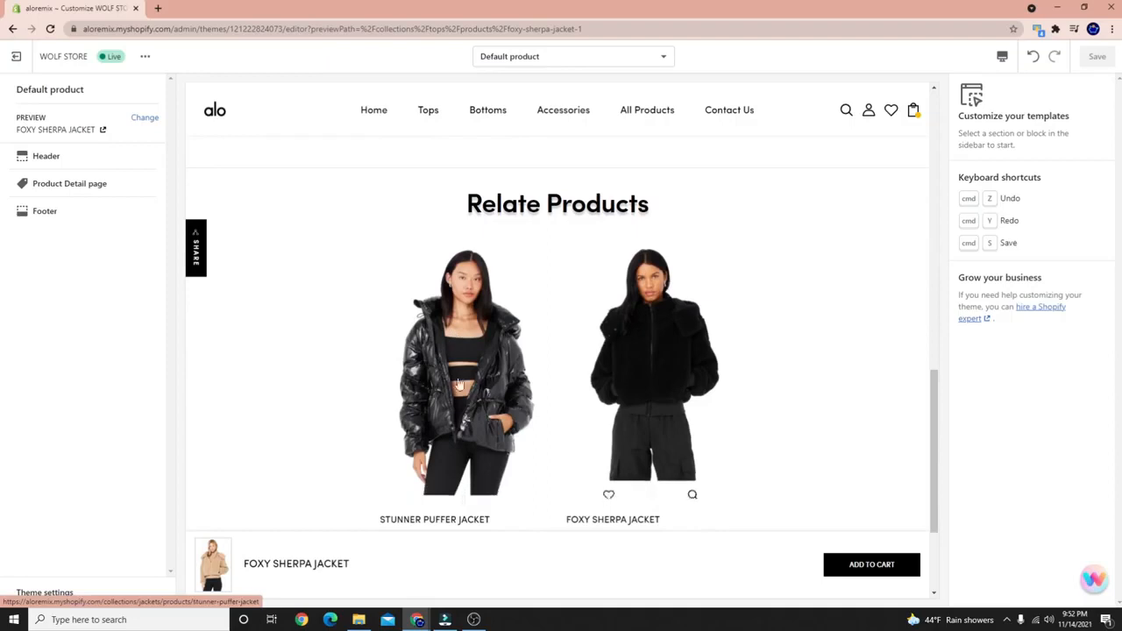
scroll(458, 384, "up", 9)
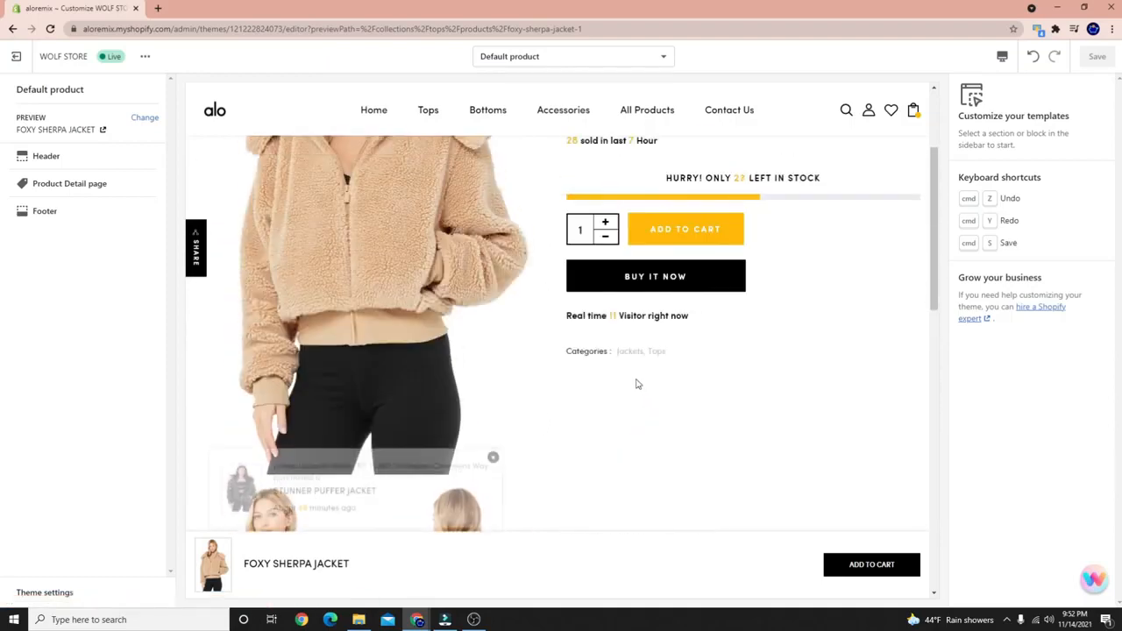
scroll(638, 384, "up", 2)
scroll(556, 384, "down", 10)
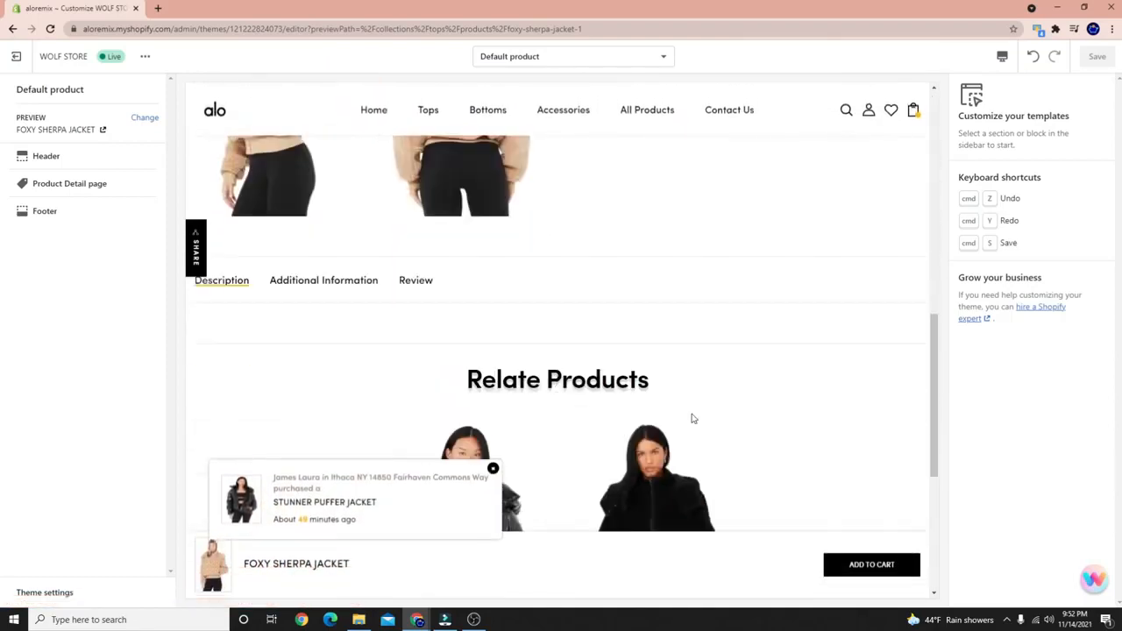
scroll(462, 329, "down", 3)
scroll(587, 328, "up", 2)
scroll(664, 321, "down", 3)
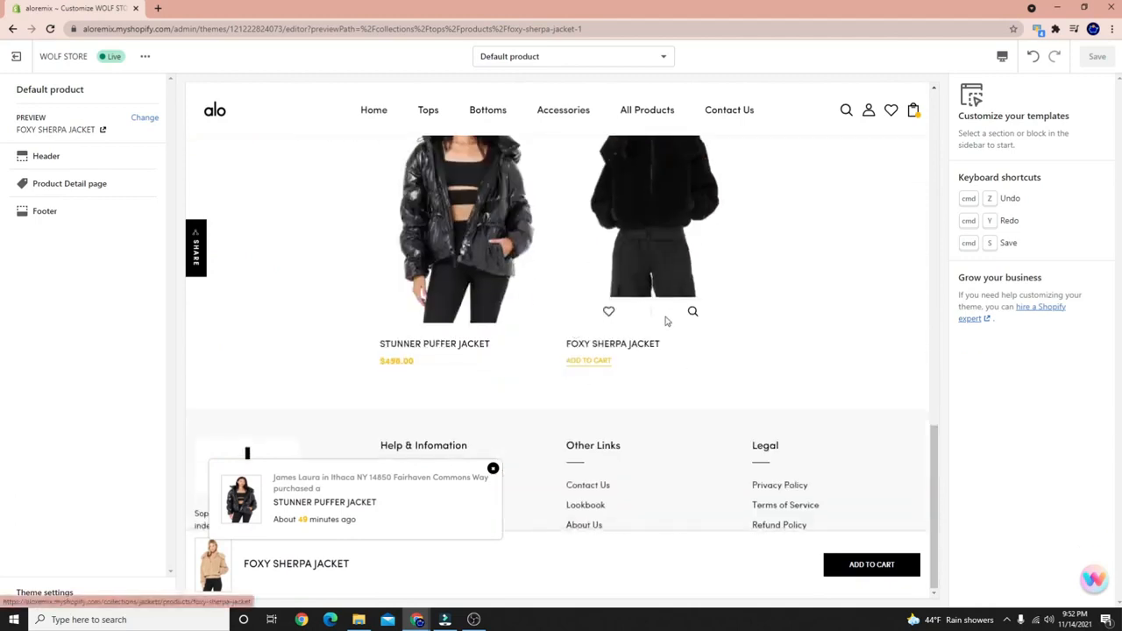
Open and close a quick view of the related Foxy Sherpa Jacket, then return home.
left_click(691, 313)
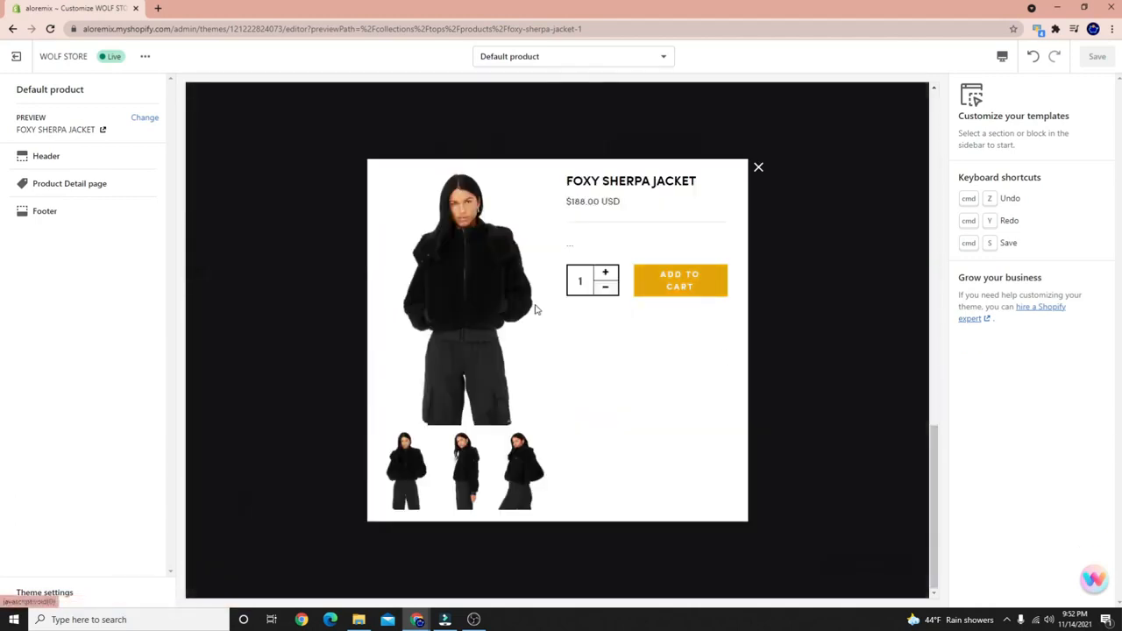
left_click(756, 169)
scroll(571, 345, "up", 10)
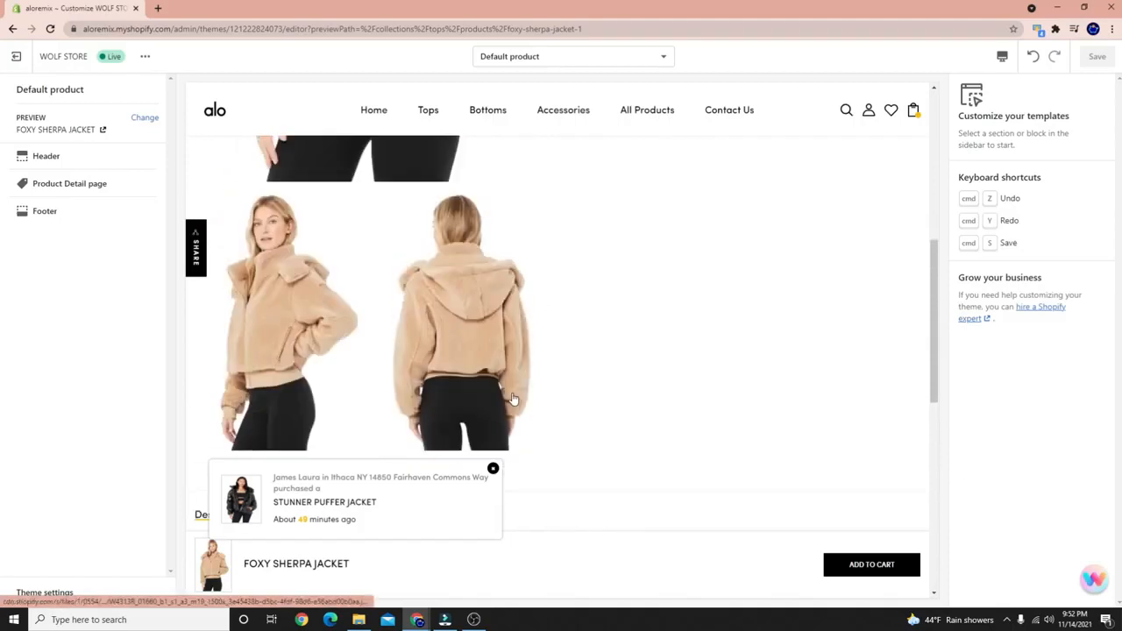
scroll(540, 323, "up", 1)
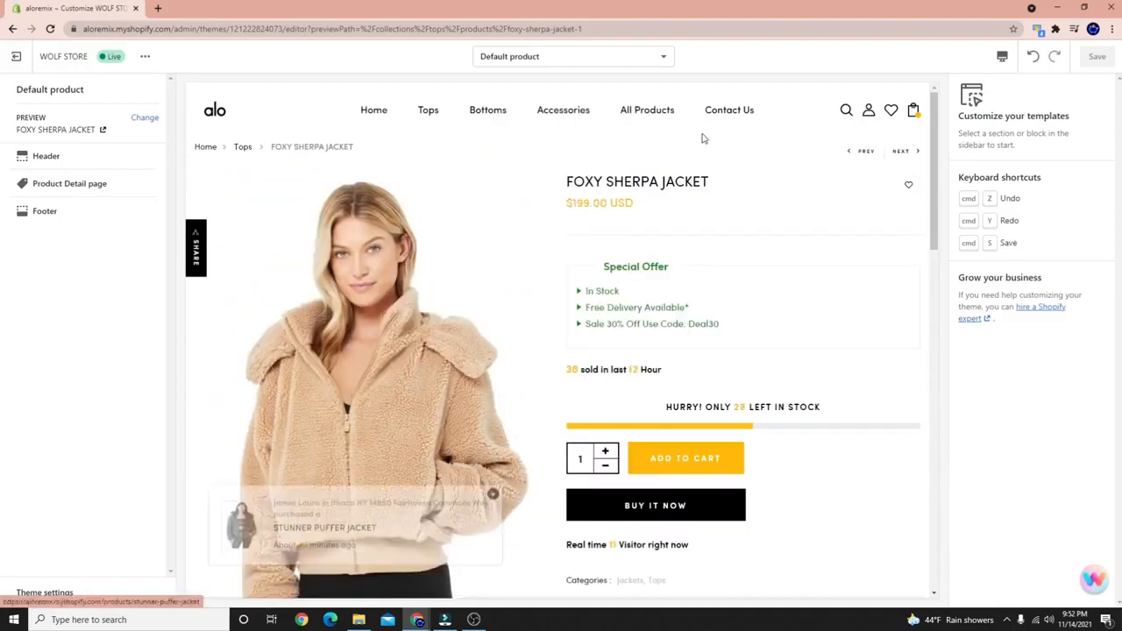
left_click(211, 120)
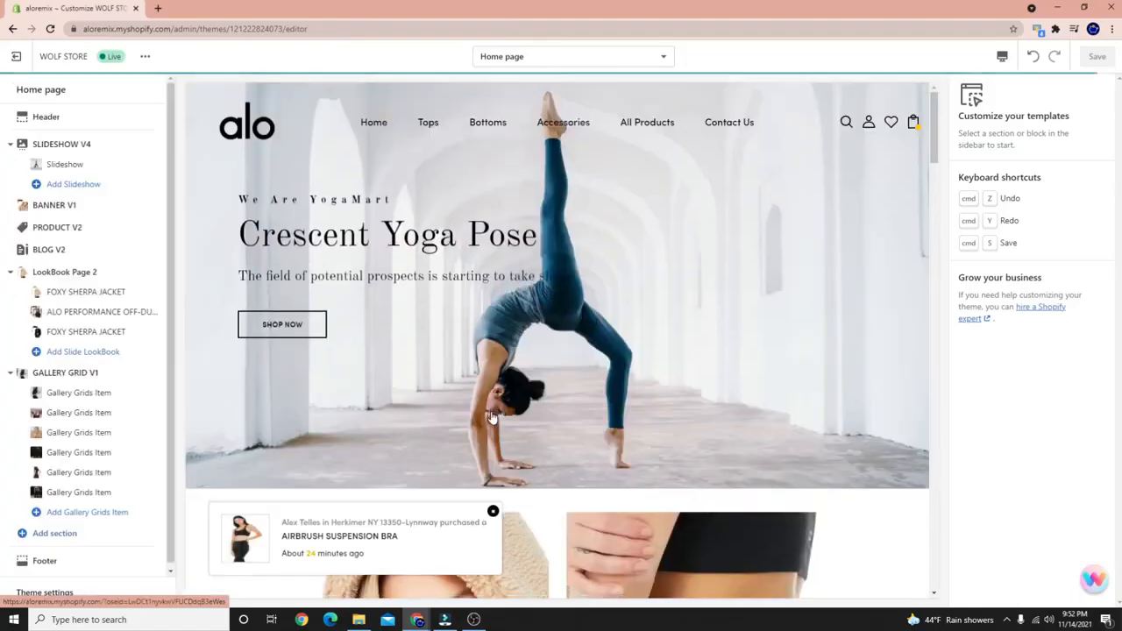
Scroll through the alo Home page's slideshow, banners and blog section, then bring up OBS.
scroll(494, 418, "down", 8)
scroll(494, 419, "down", 10)
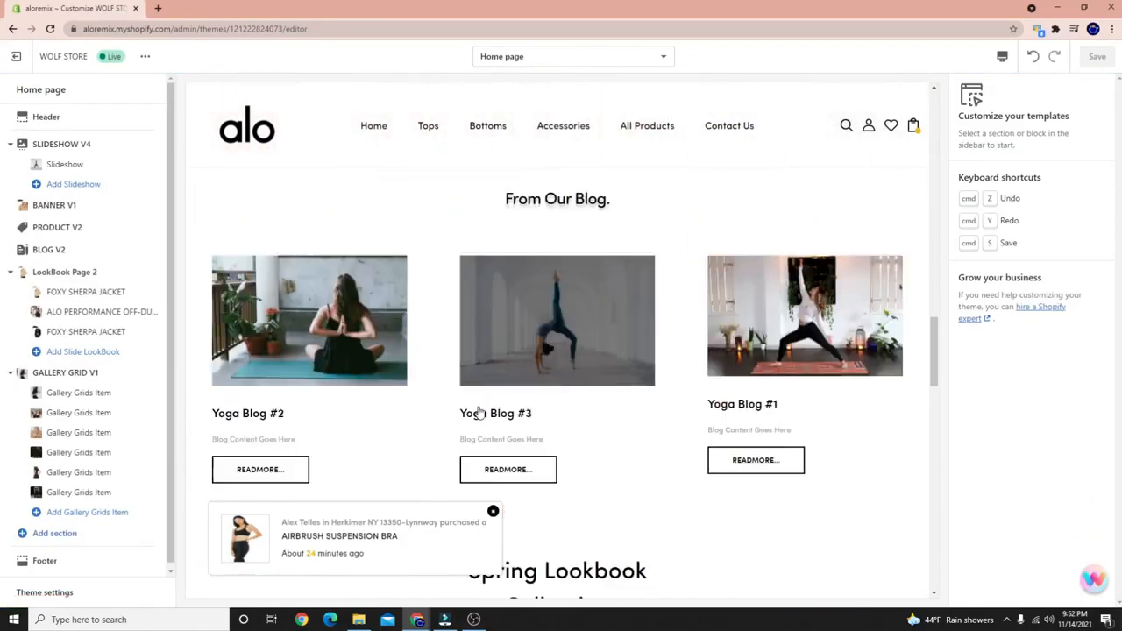
scroll(477, 409, "up", 10)
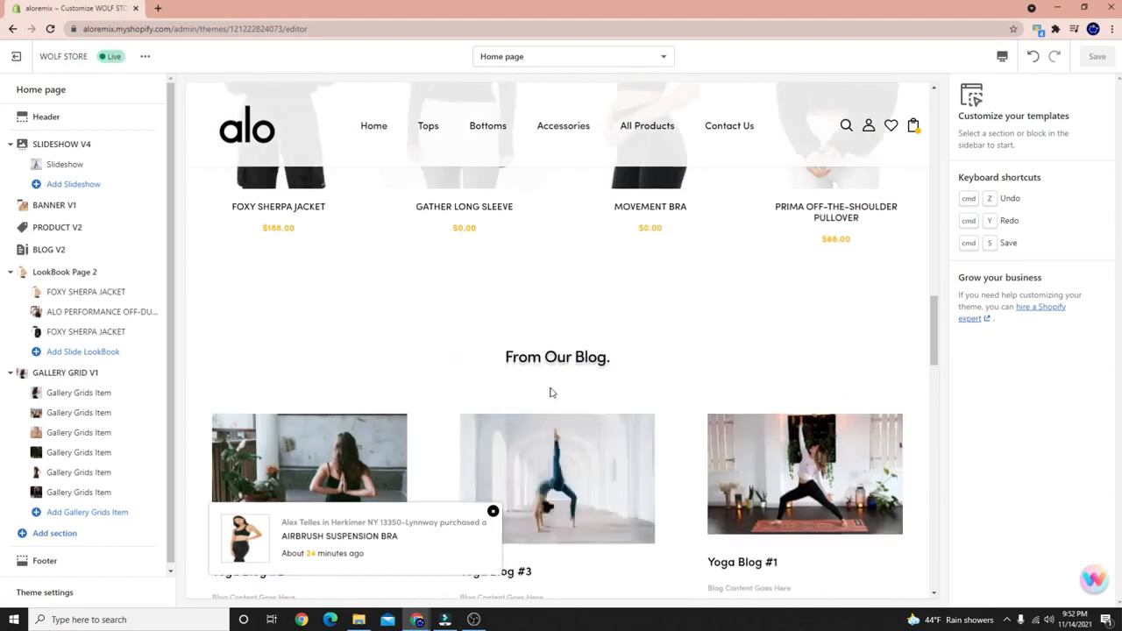
scroll(540, 515, "up", 4)
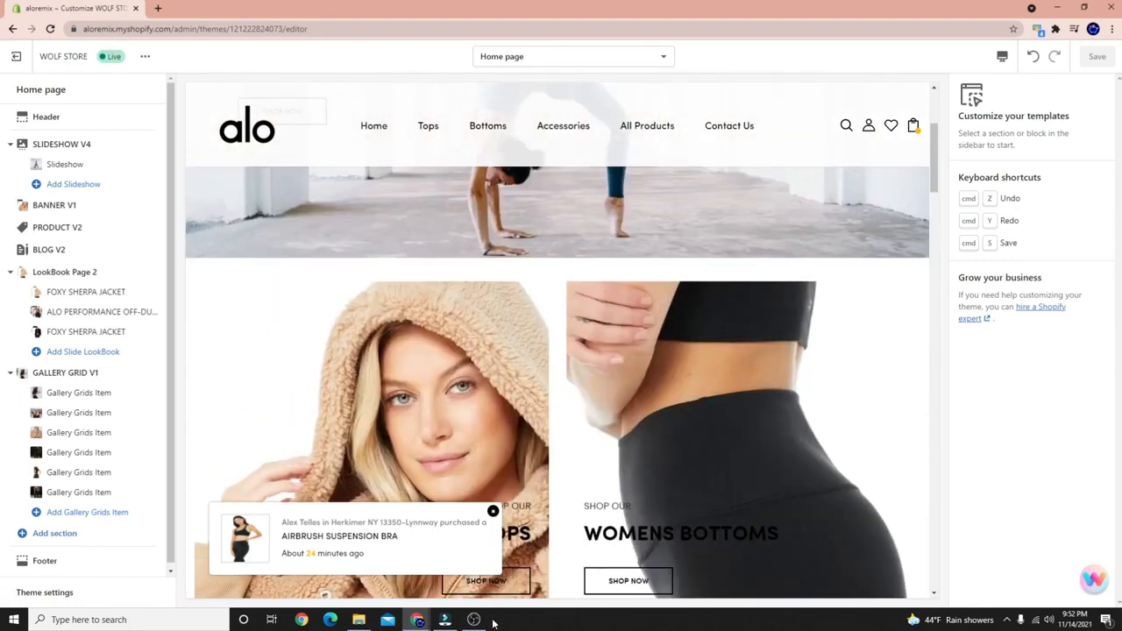
left_click(474, 620)
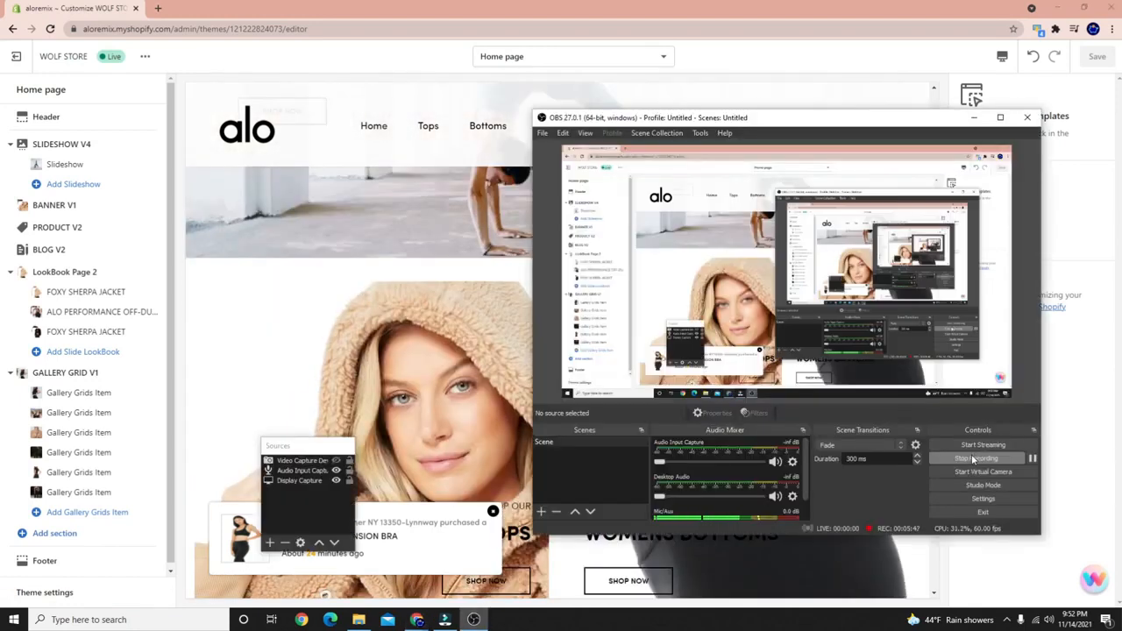